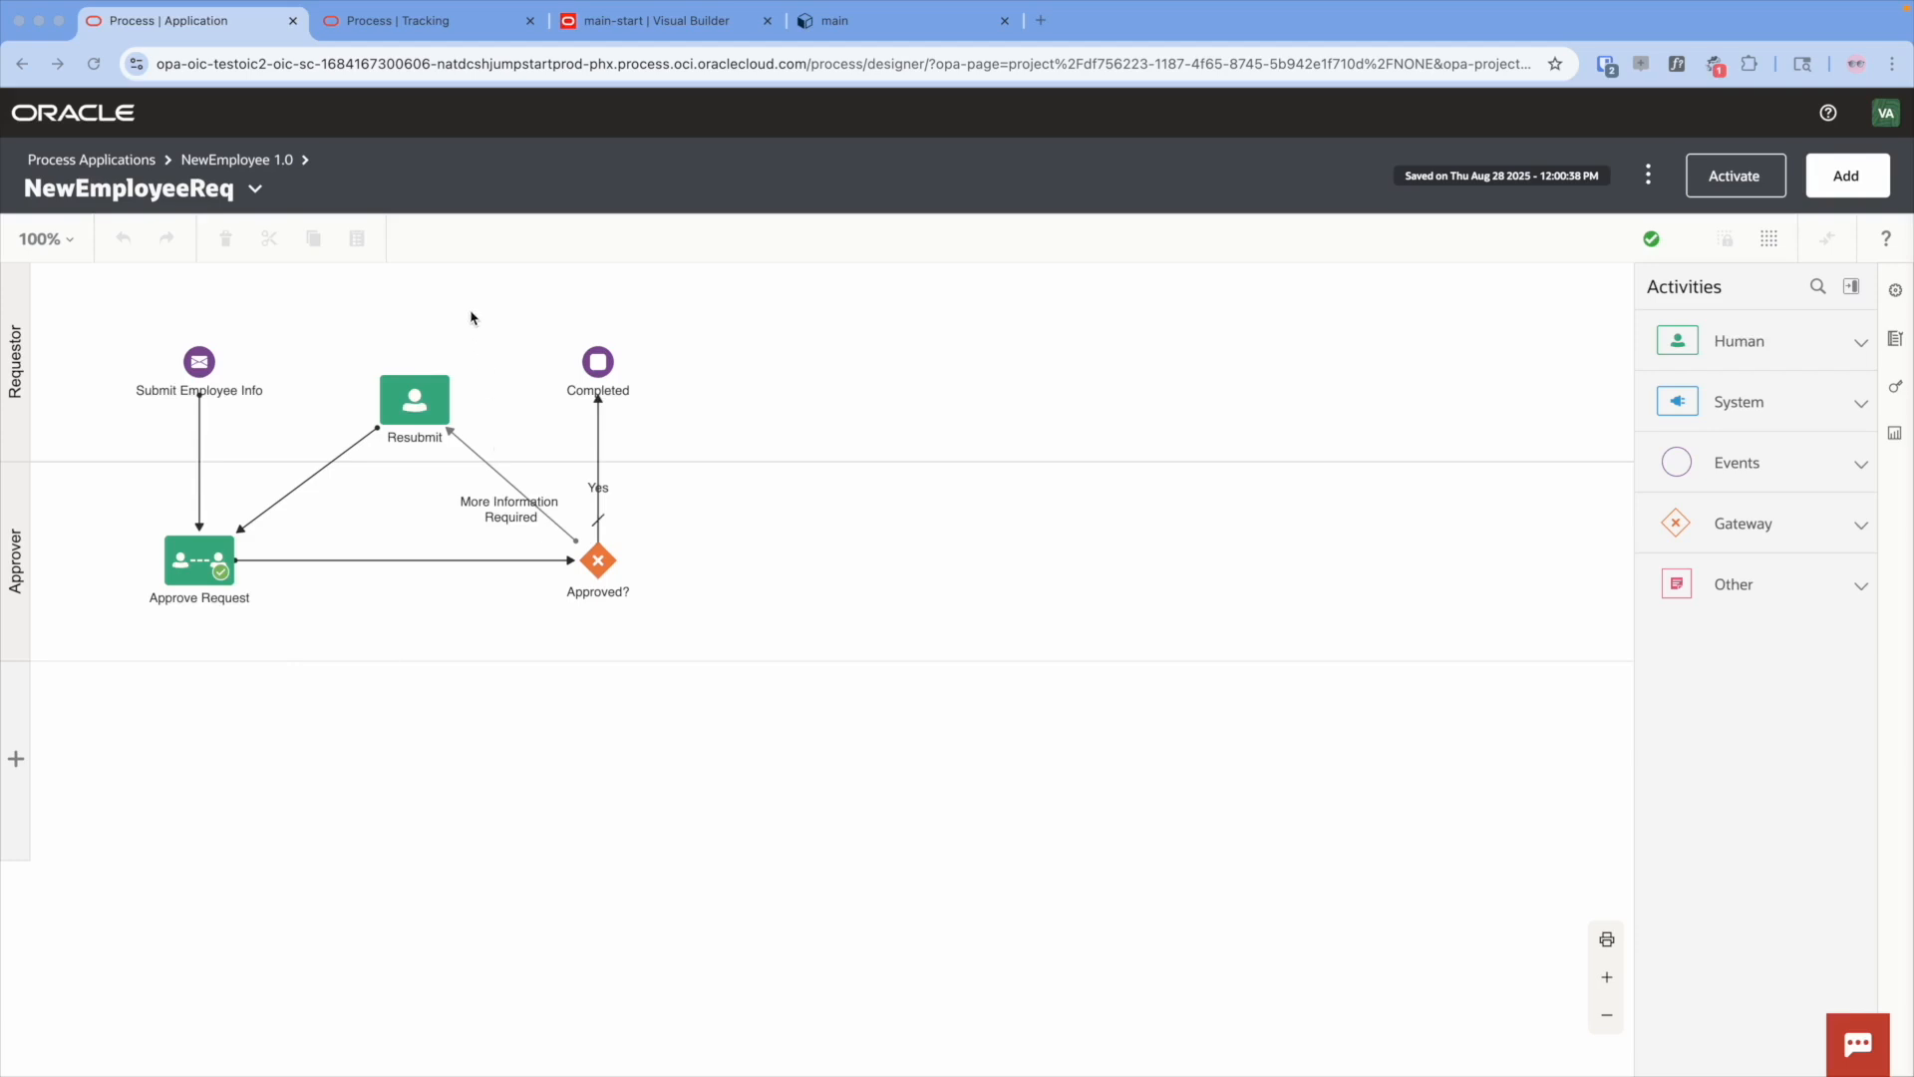
- In Visual Builder, review the main-start, managerview and resubmit pages and their form fields
{"action": "left_click", "coordinate": [715, 30]}
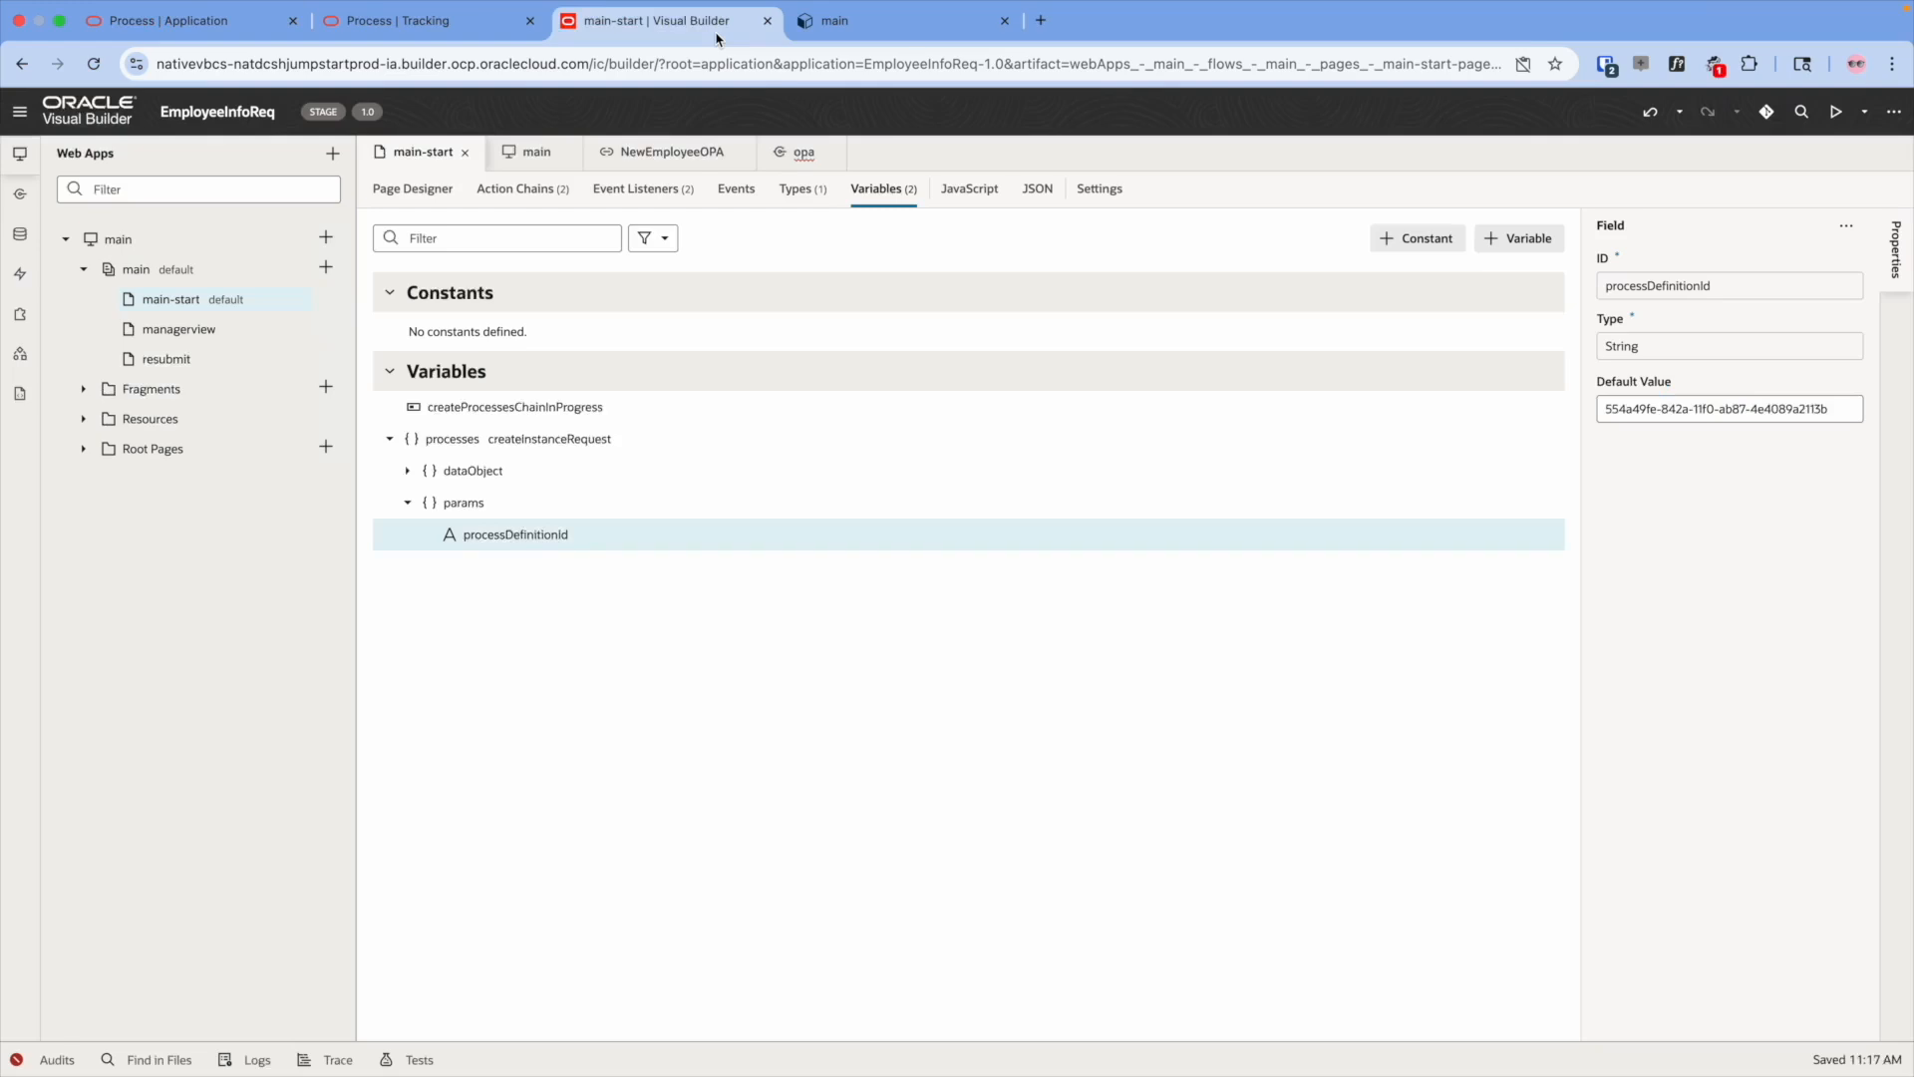
{"action": "left_click", "coordinate": [405, 190]}
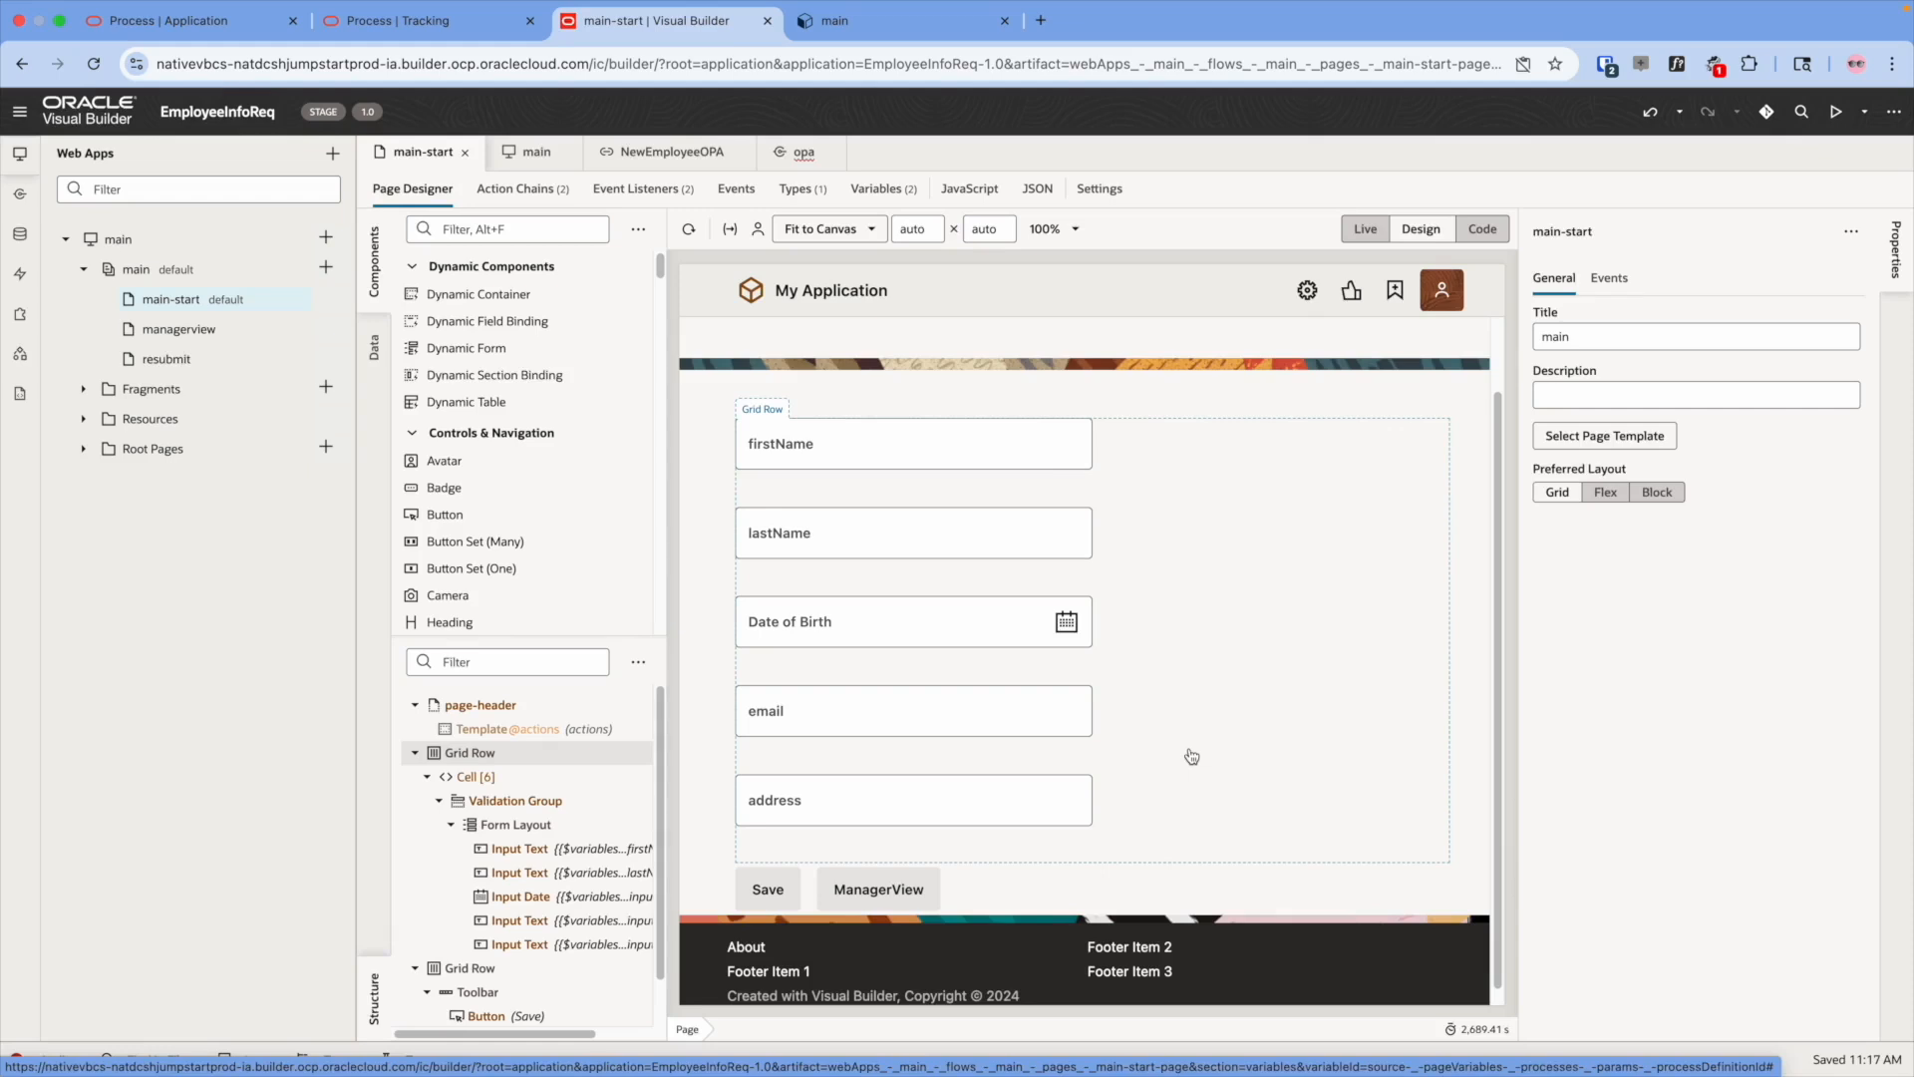
{"action": "left_click", "coordinate": [210, 328]}
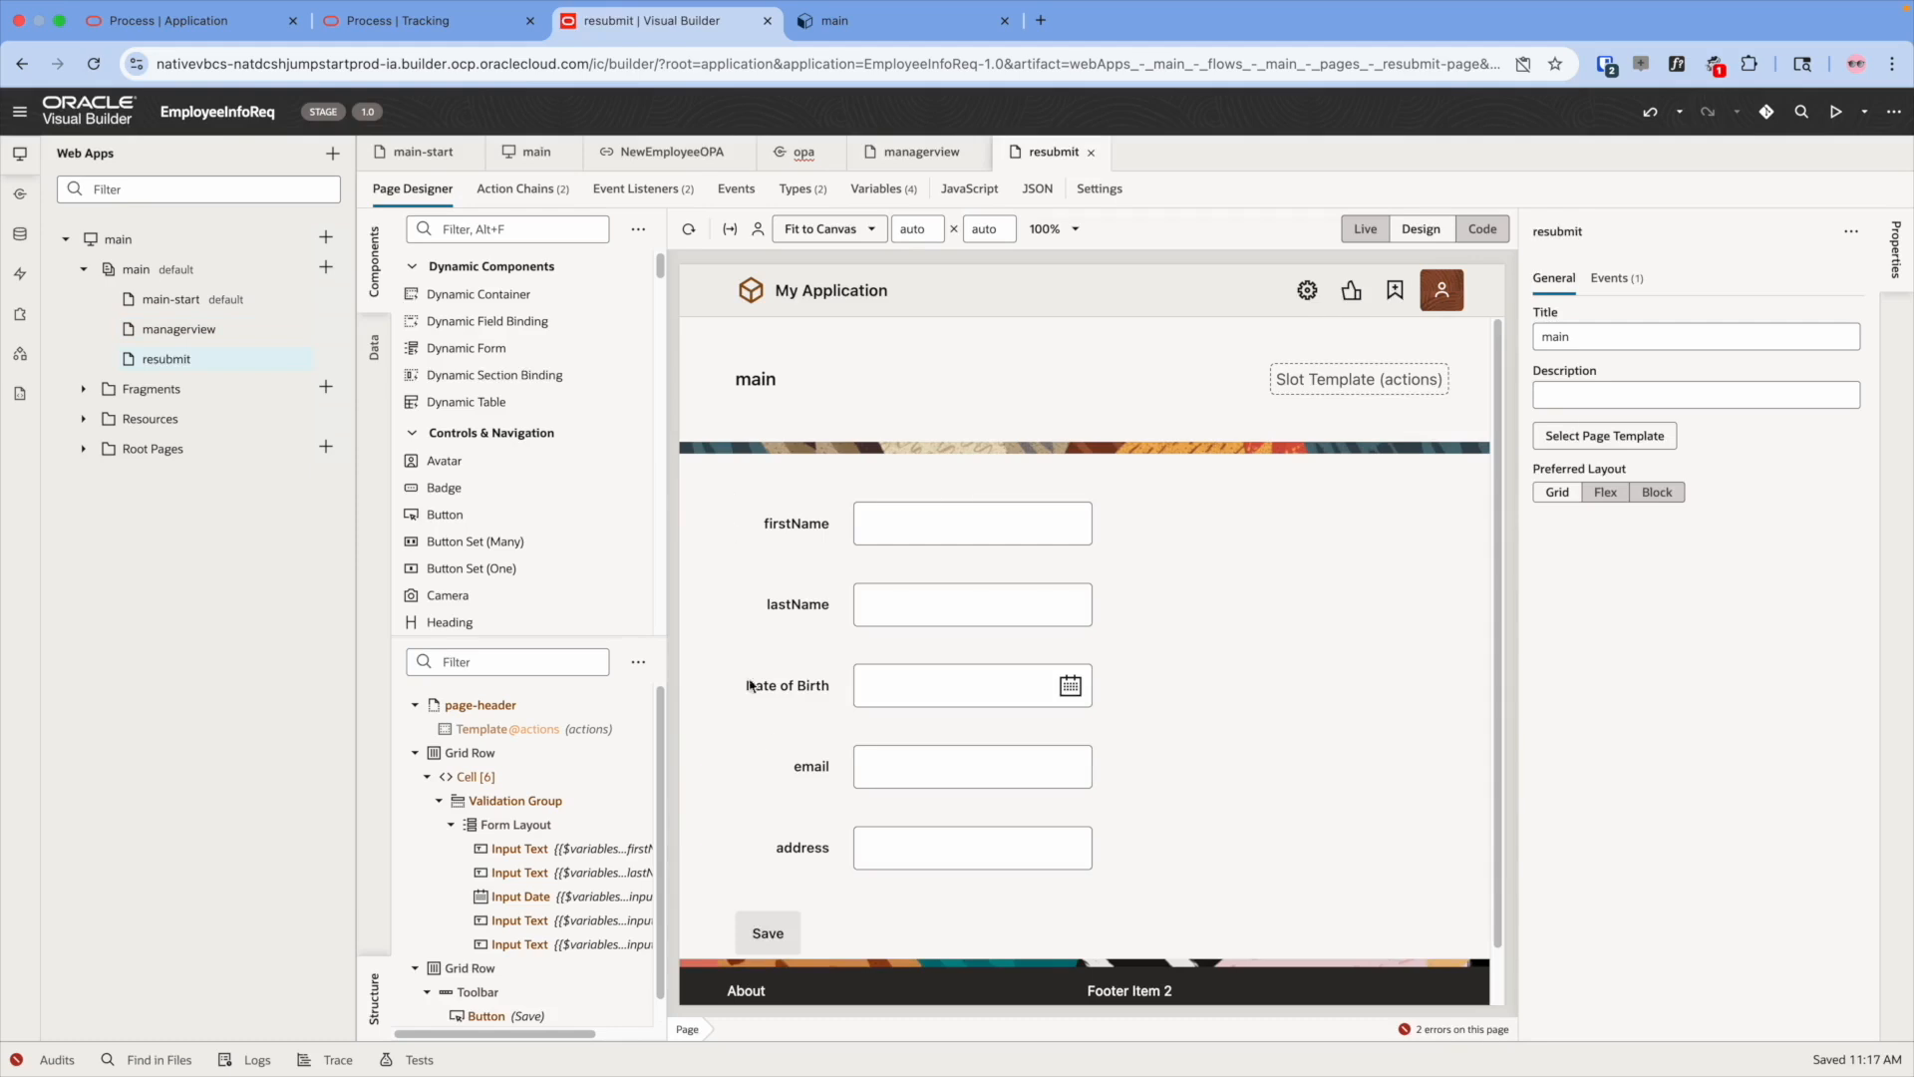
{"action": "left_click", "coordinate": [764, 937]}
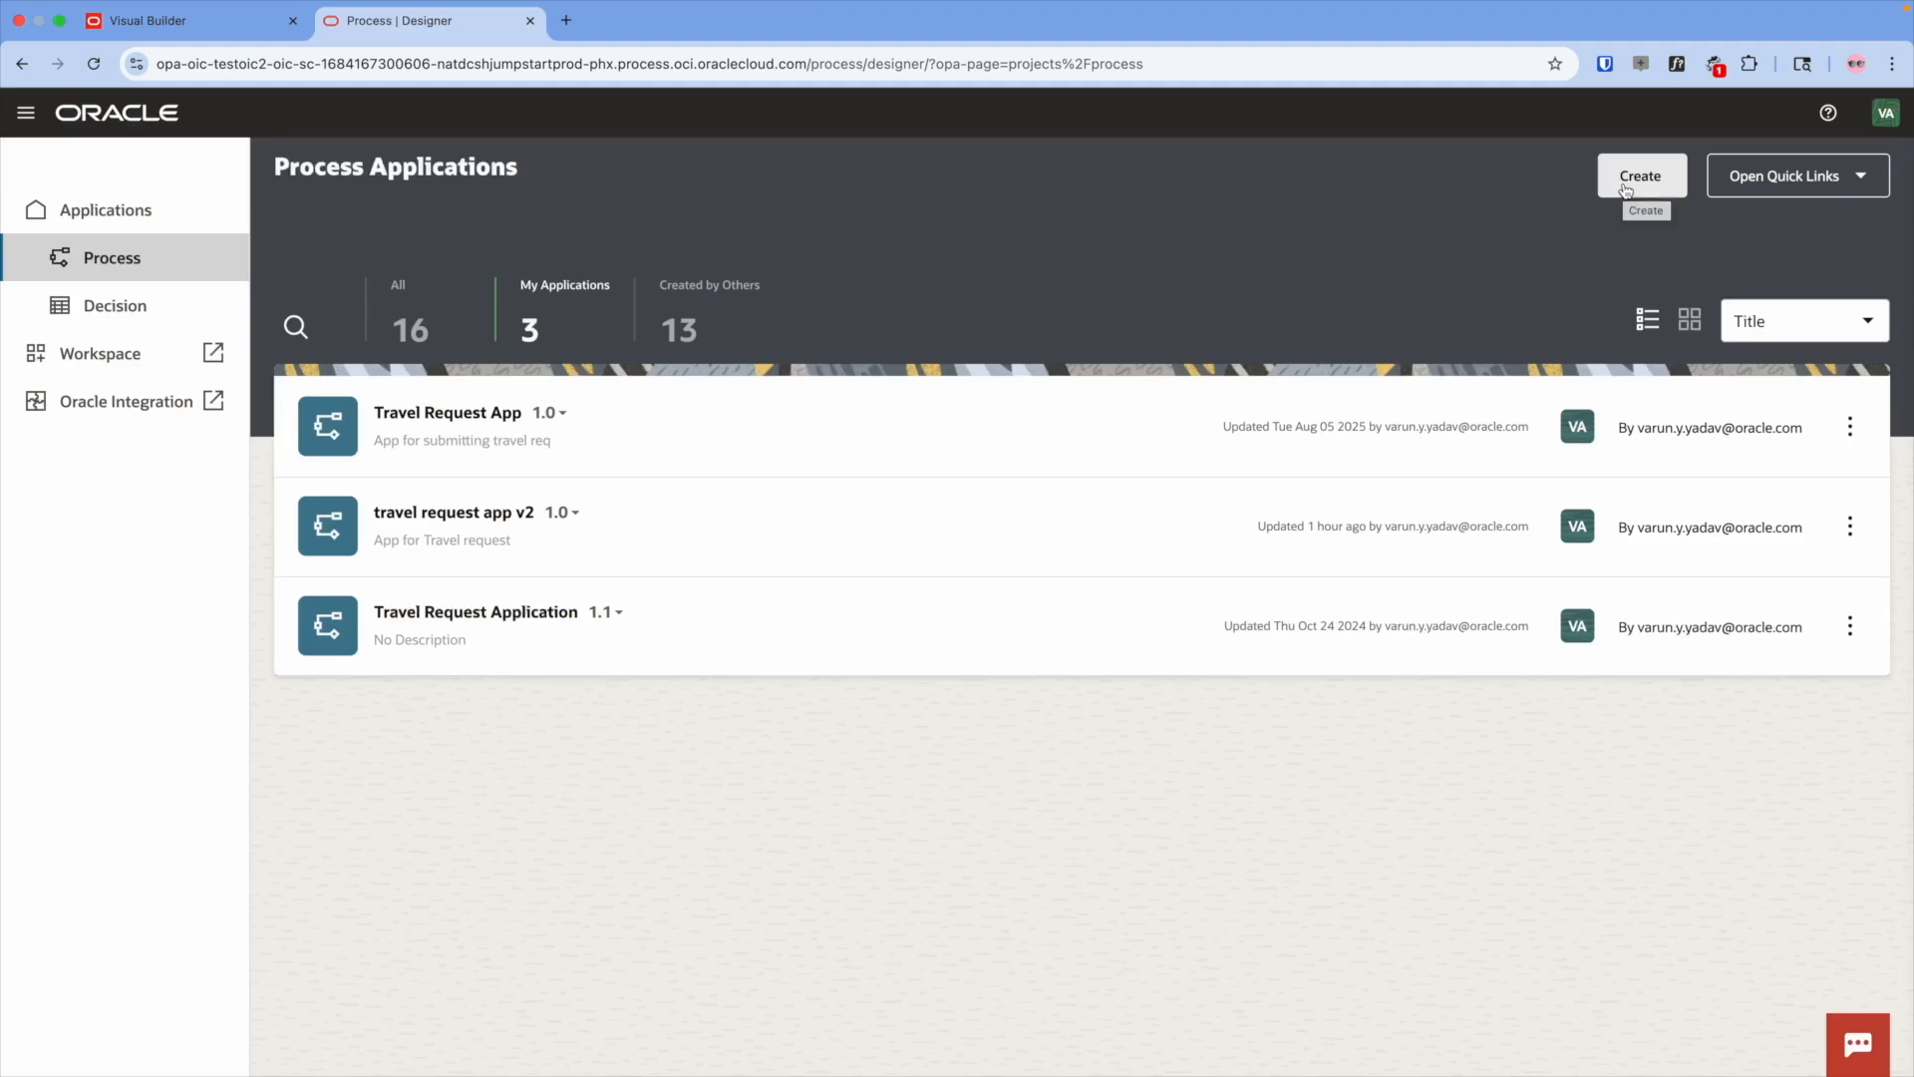
- Create a process application named NewEmployee and open it
{"action": "left_click", "coordinate": [1625, 189]}
{"action": "left_click", "coordinate": [1649, 309]}
{"action": "double_click", "coordinate": [1626, 385]}
{"action": "type", "text": "New"}
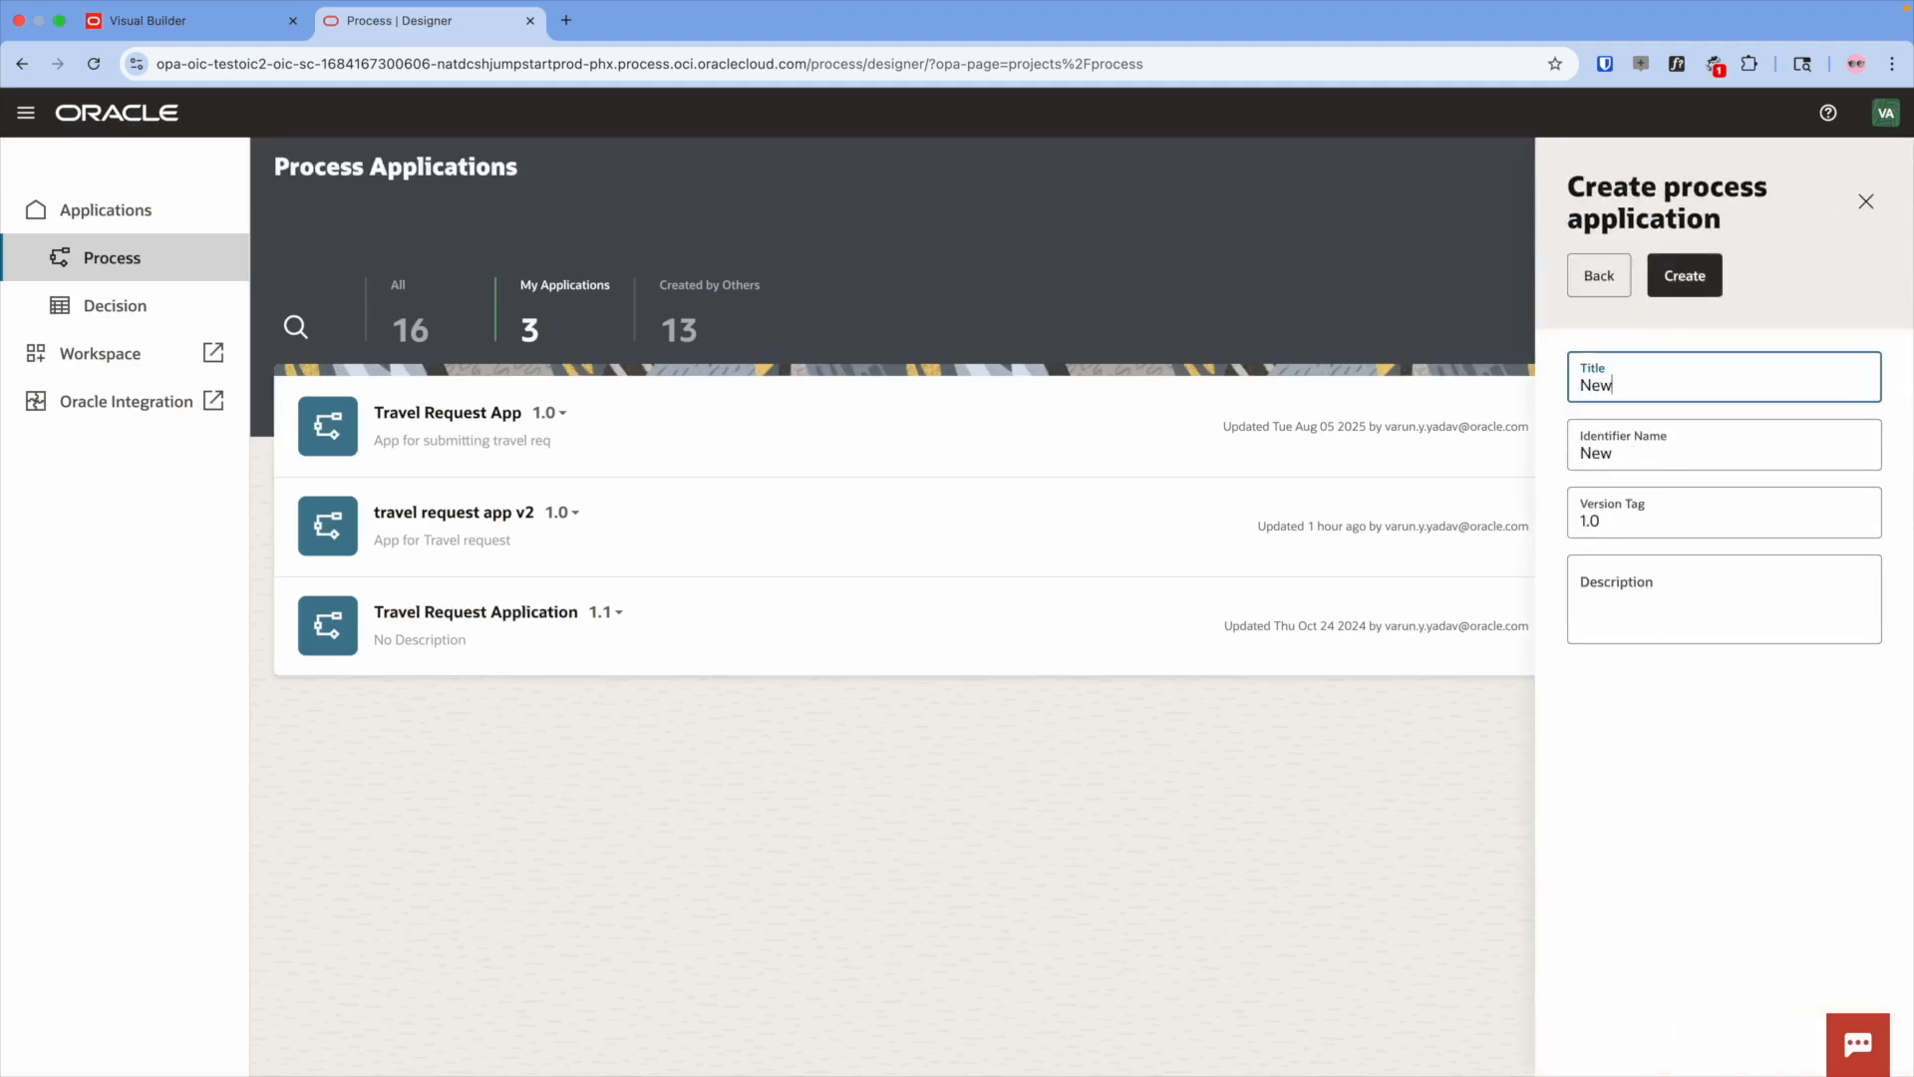
{"action": "type", "text": "Employee"}
{"action": "left_click", "coordinate": [1680, 281]}
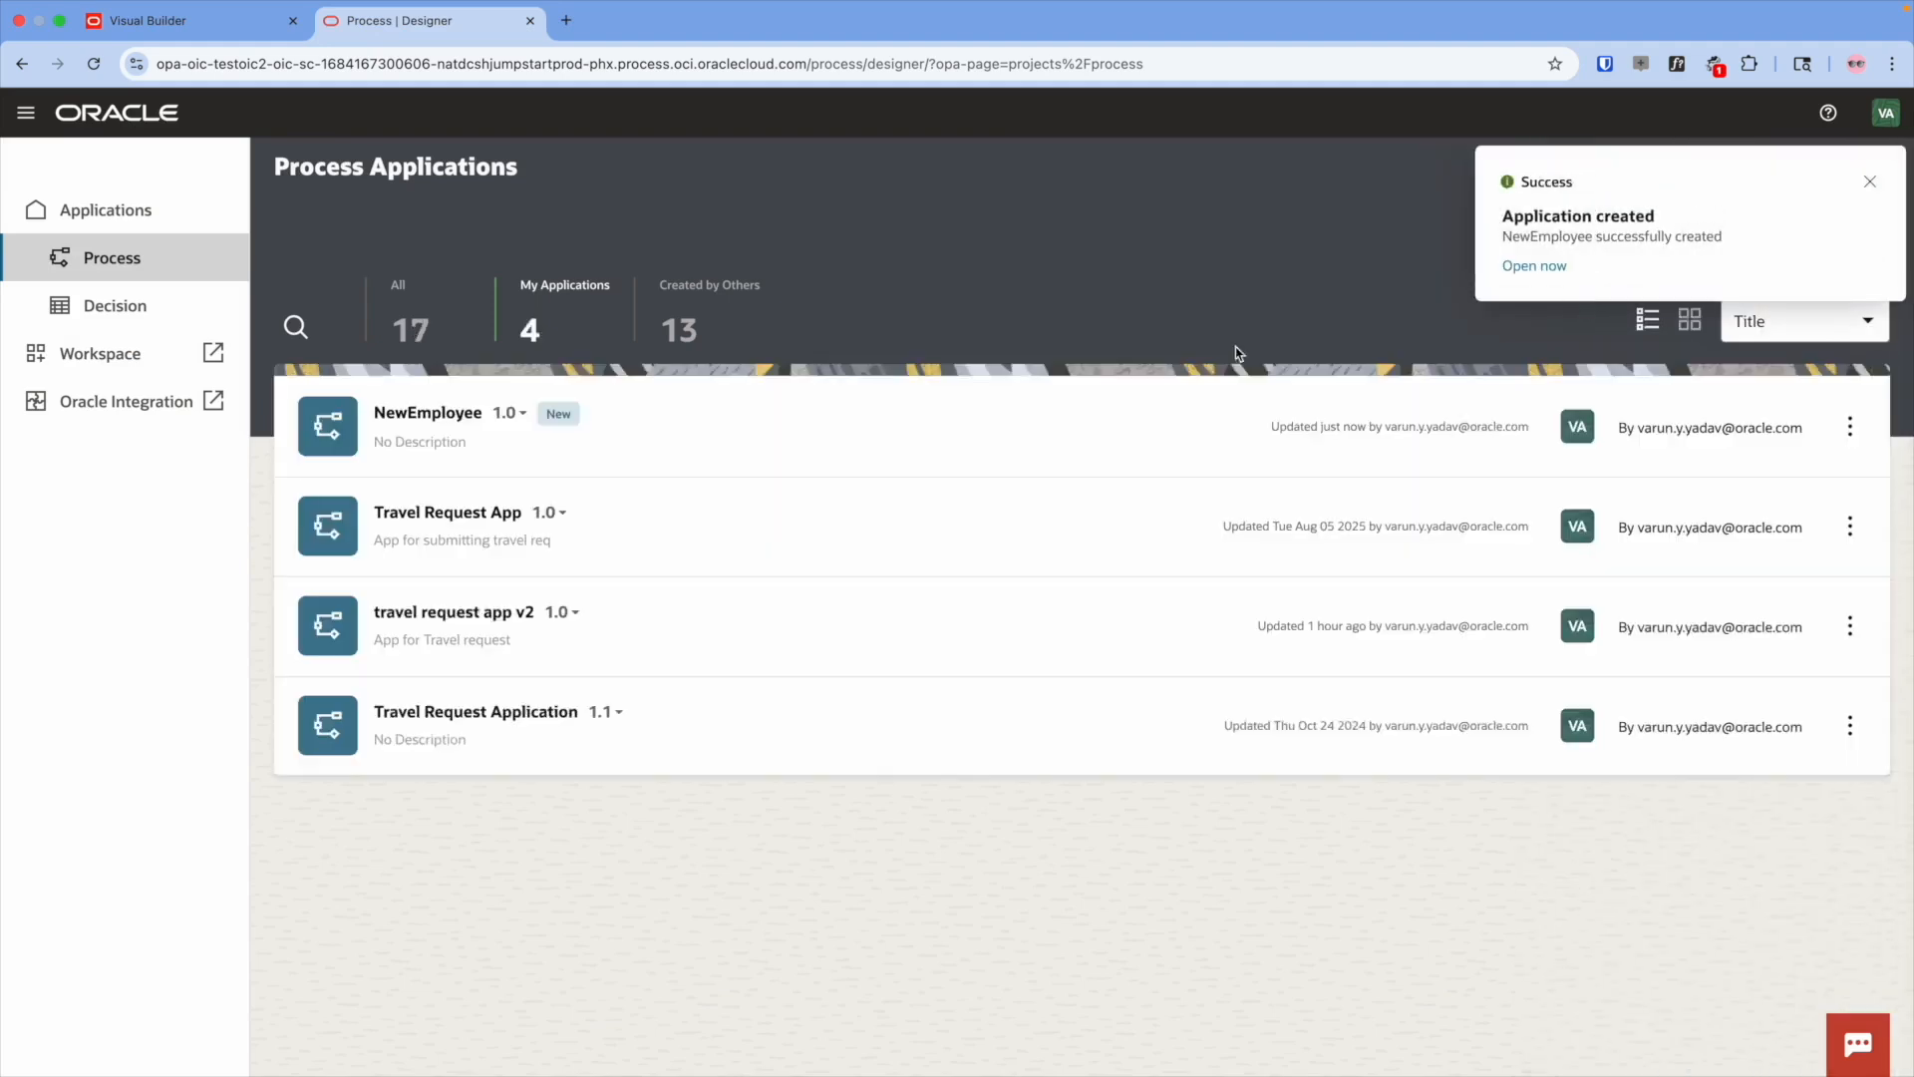
{"action": "left_click", "coordinate": [508, 430]}
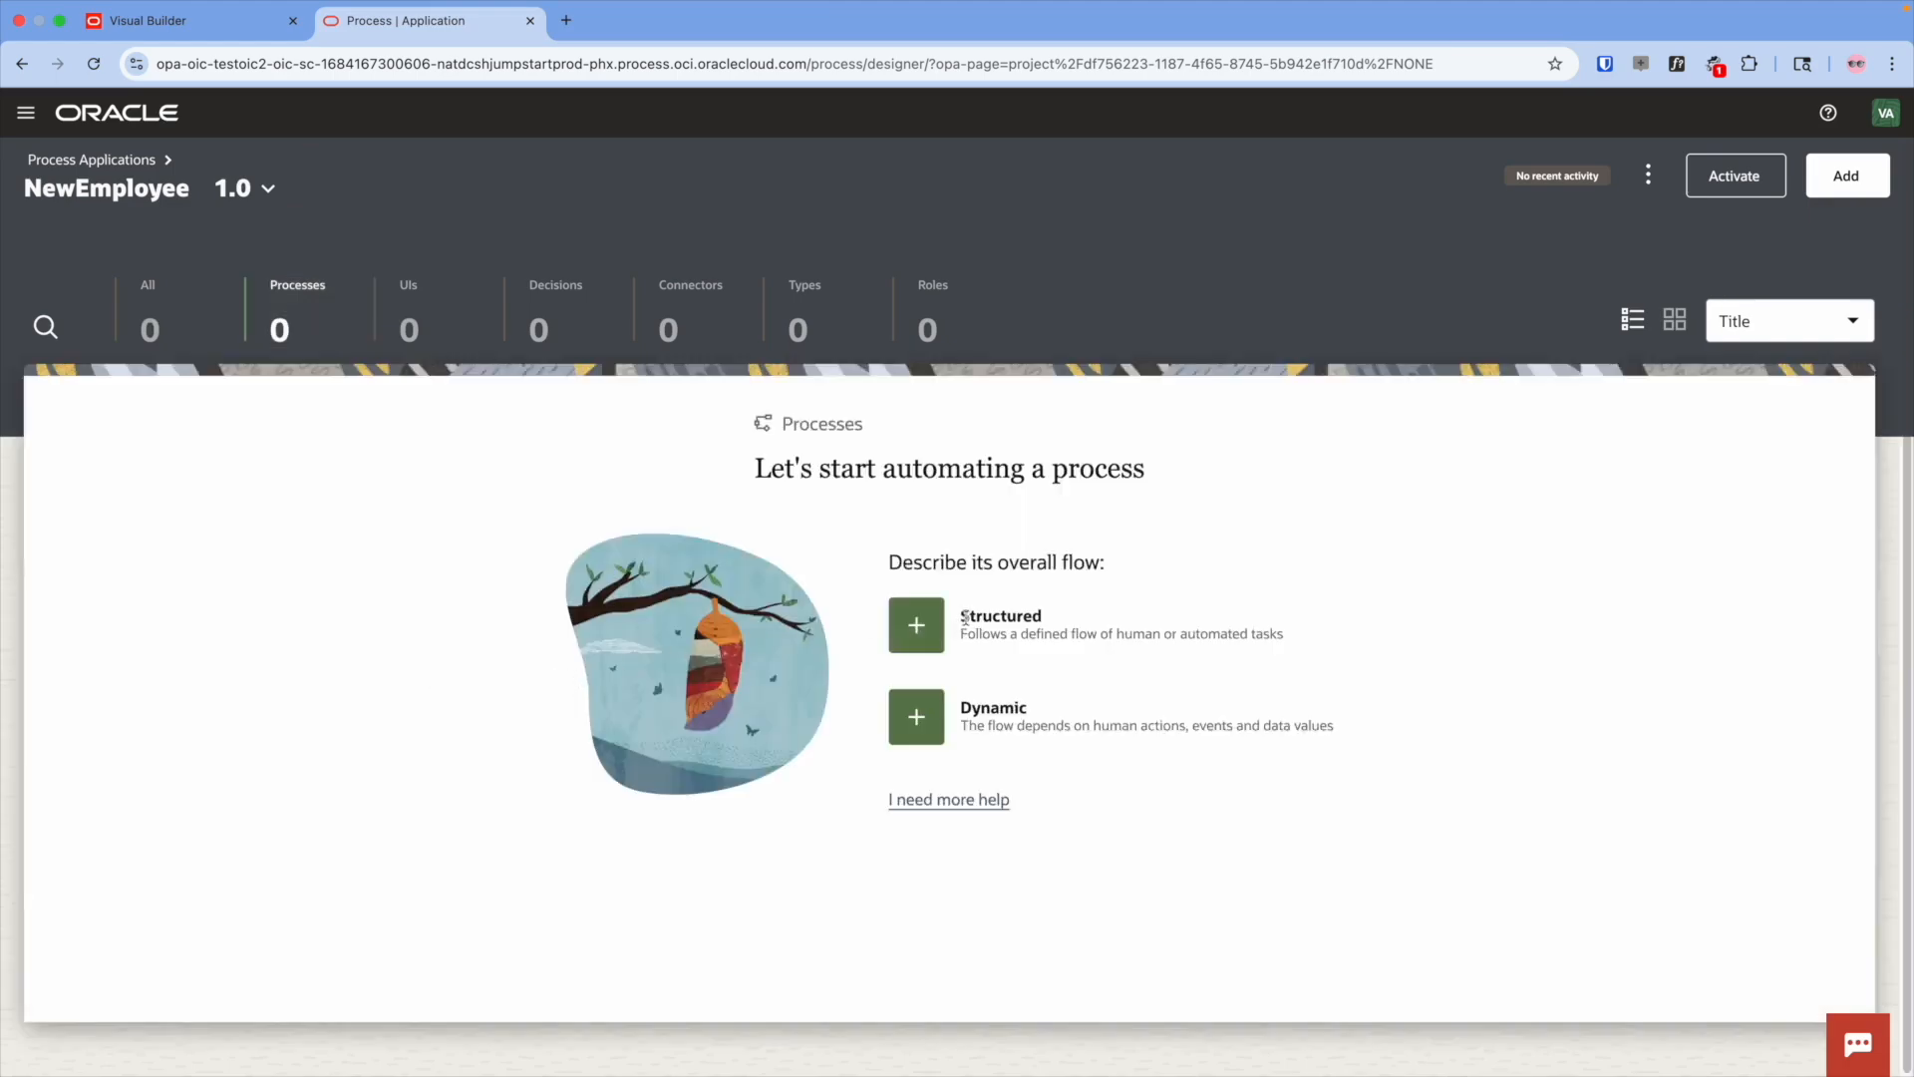
- Add a structured process named NewEmployeeReq
{"action": "left_click", "coordinate": [918, 628]}
{"action": "left_click", "coordinate": [1680, 460]}
{"action": "key", "text": "super+a"}
{"action": "type", "text": "NewEmppo"}
{"action": "key", "text": "BackSpace"}
{"action": "key", "text": "BackSpace"}
{"action": "type", "text": "loyeeReq"}
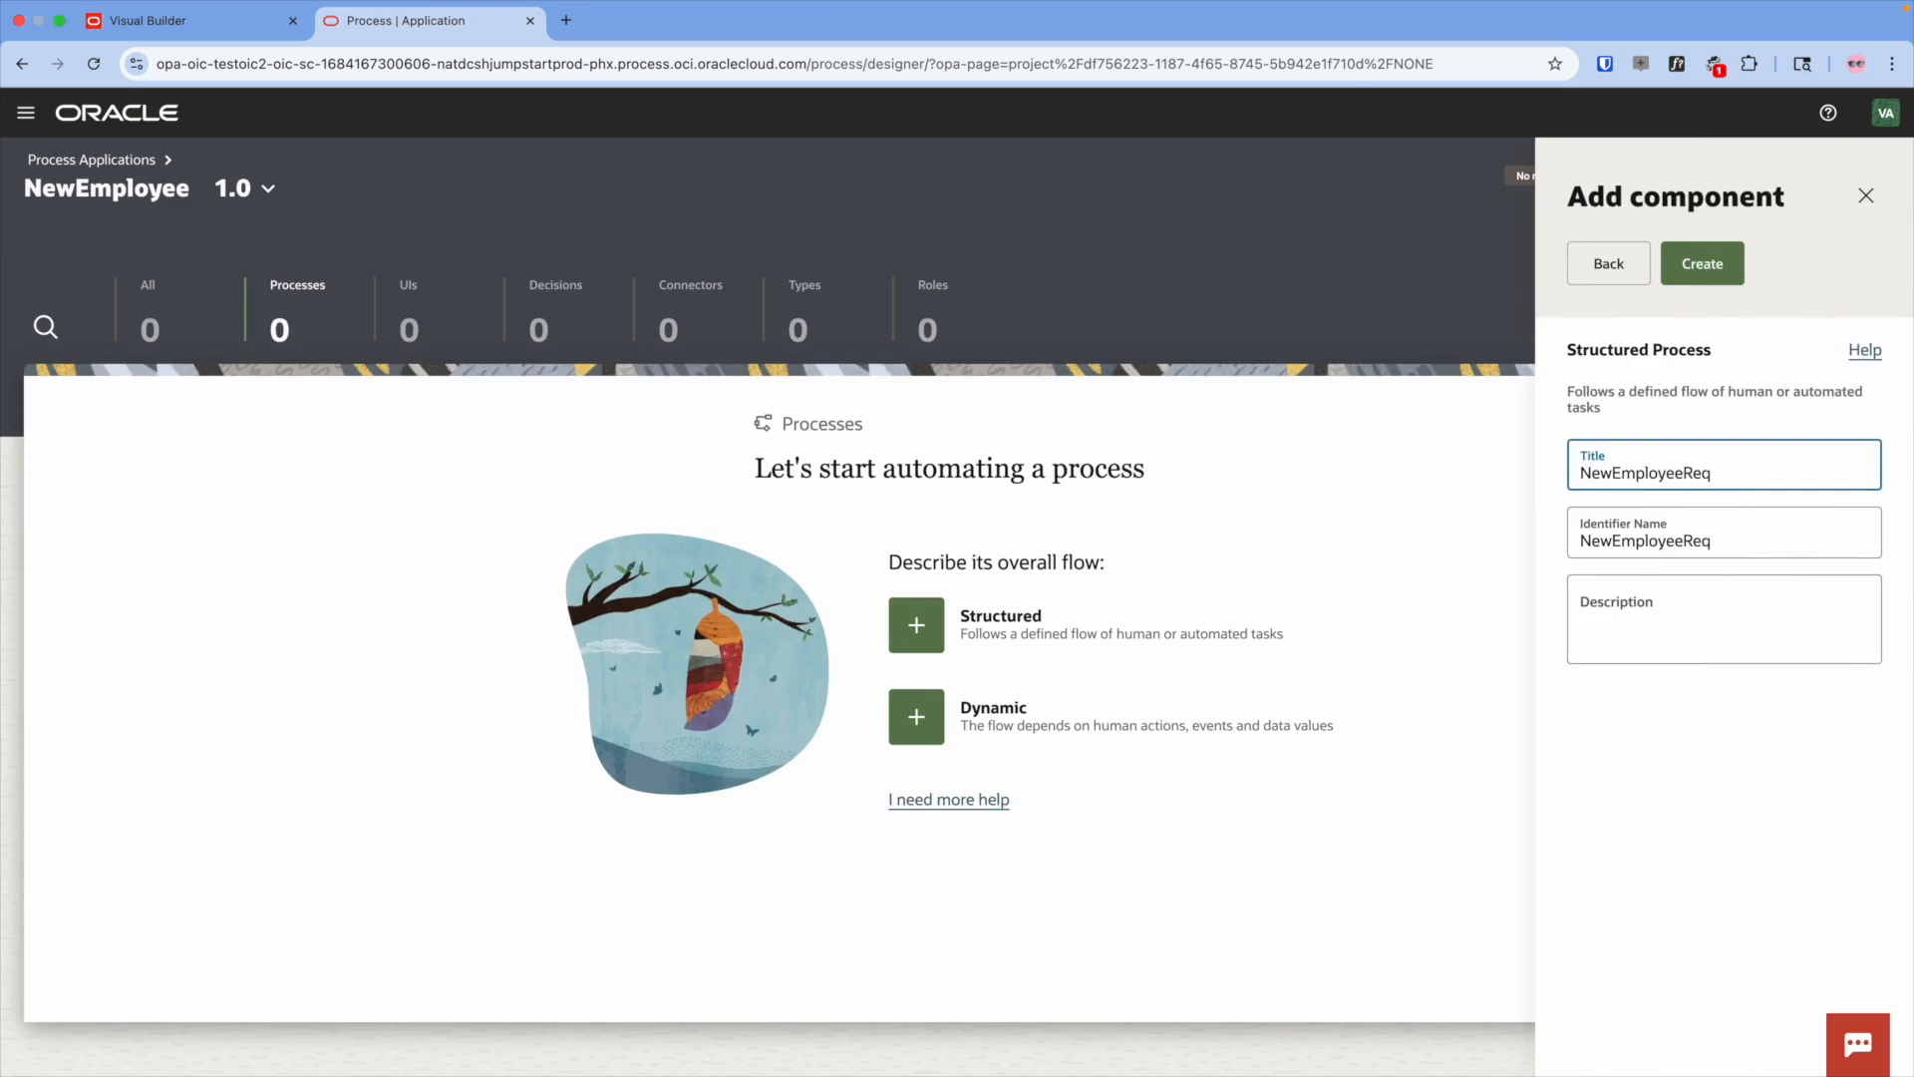
{"action": "left_click", "coordinate": [1693, 279]}
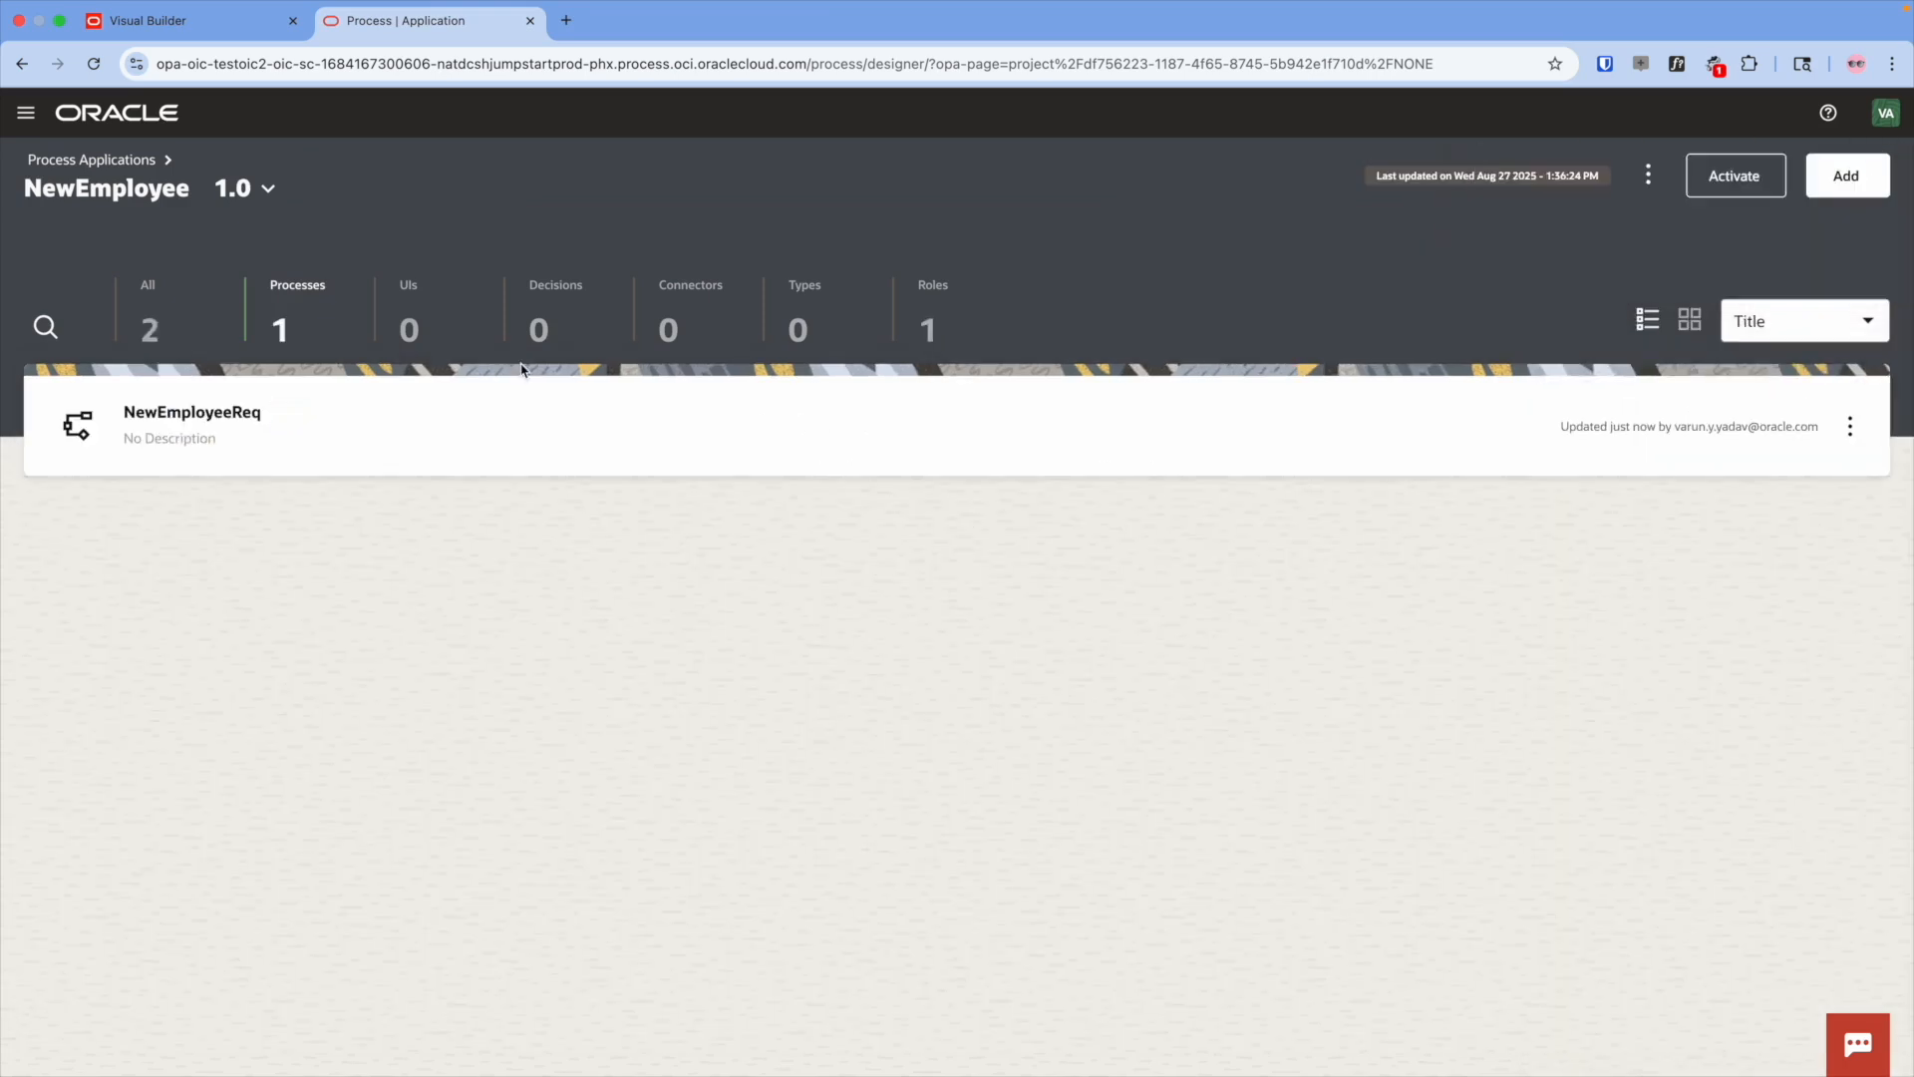
- Add two application roles, Requestor and Approver
{"action": "left_click", "coordinate": [932, 317]}
{"action": "left_click", "coordinate": [1844, 175]}
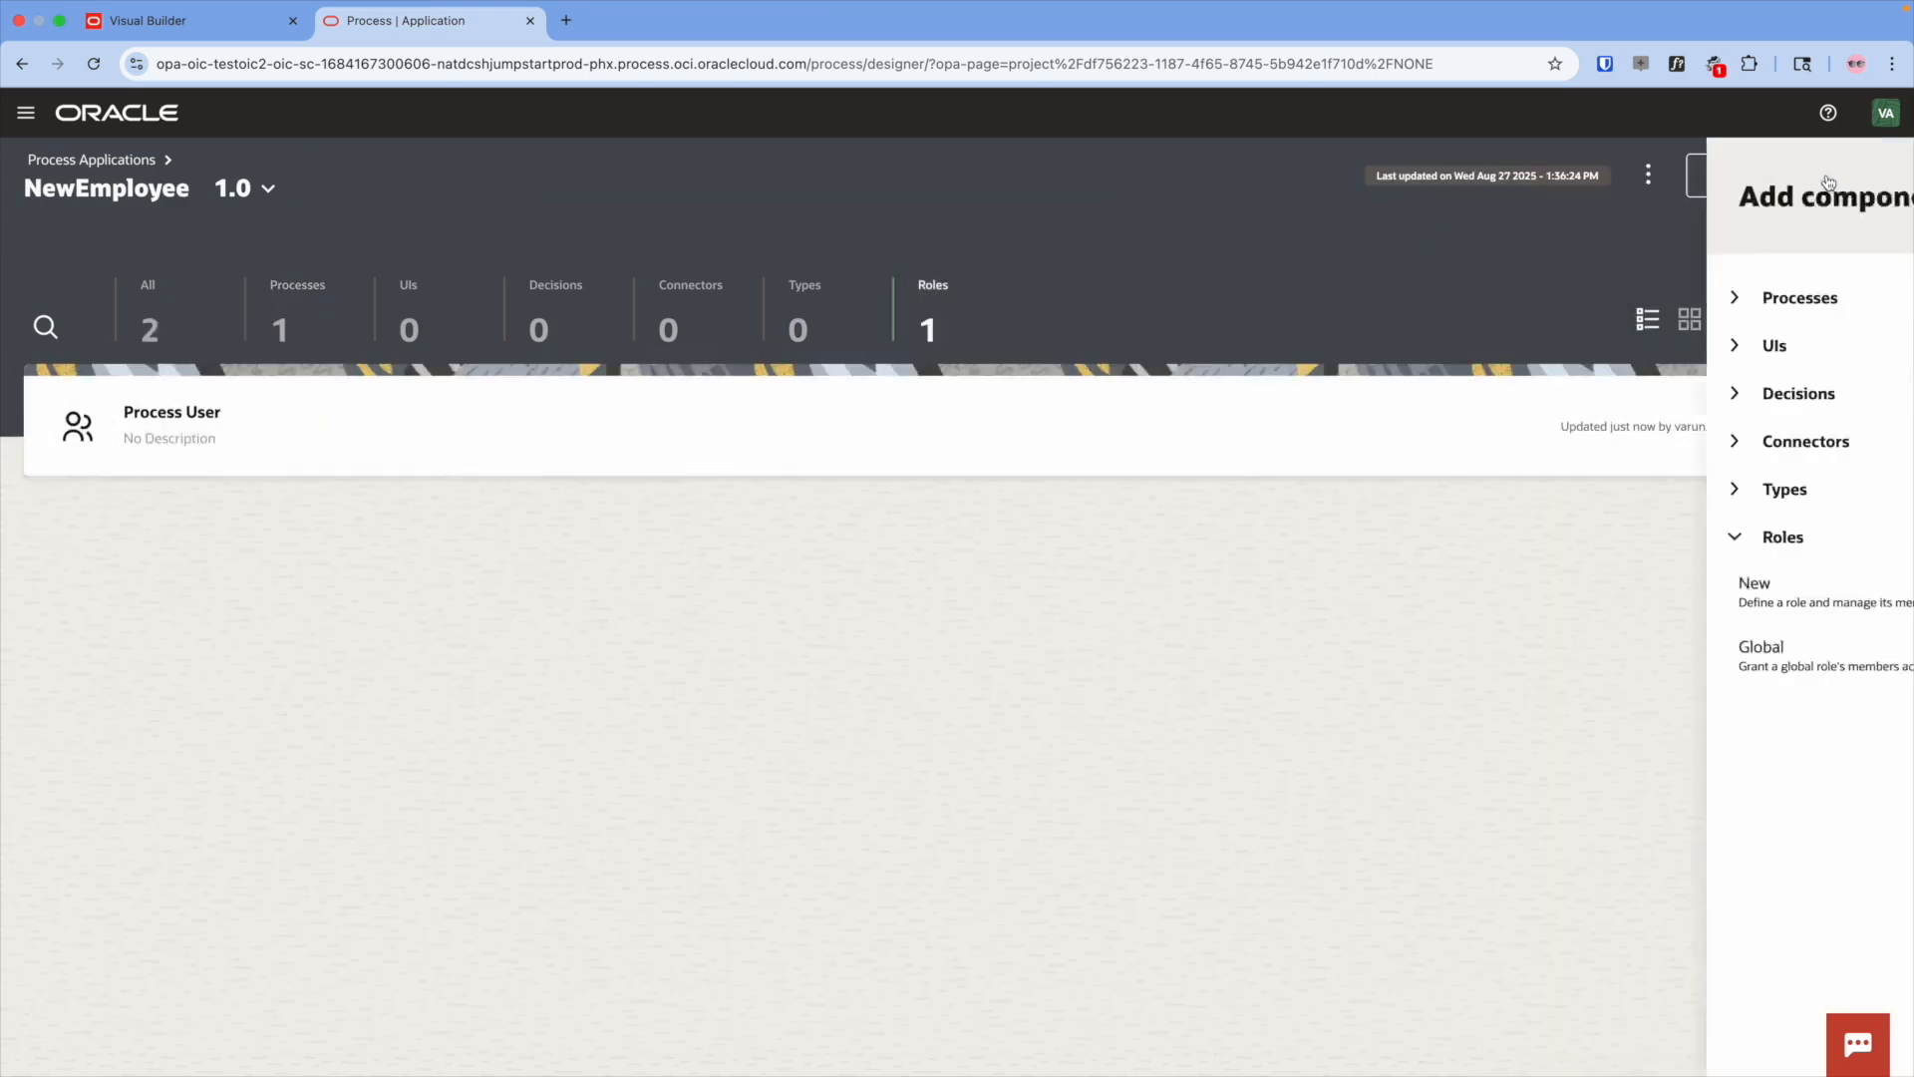
{"action": "left_click", "coordinate": [1583, 588]}
{"action": "type", "text": "Re"}
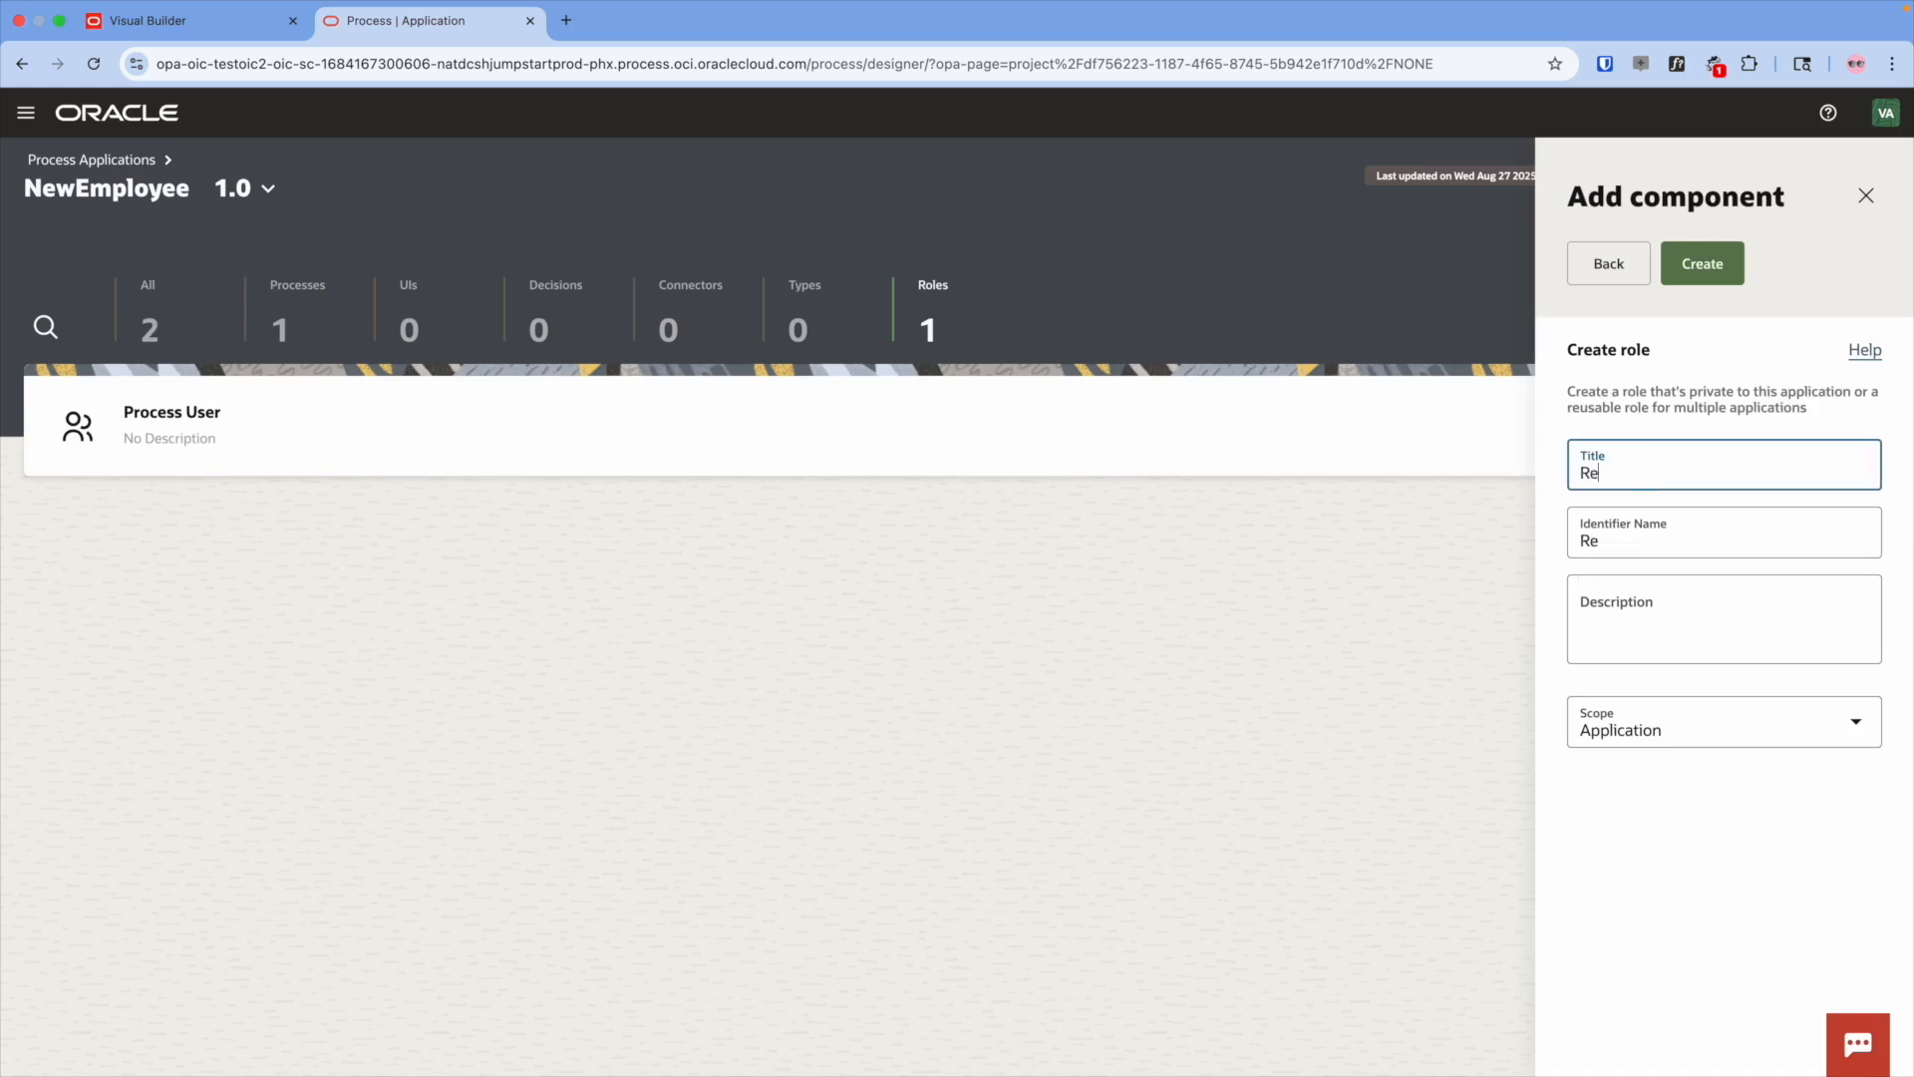
{"action": "type", "text": "questor"}
{"action": "left_click", "coordinate": [1703, 263]}
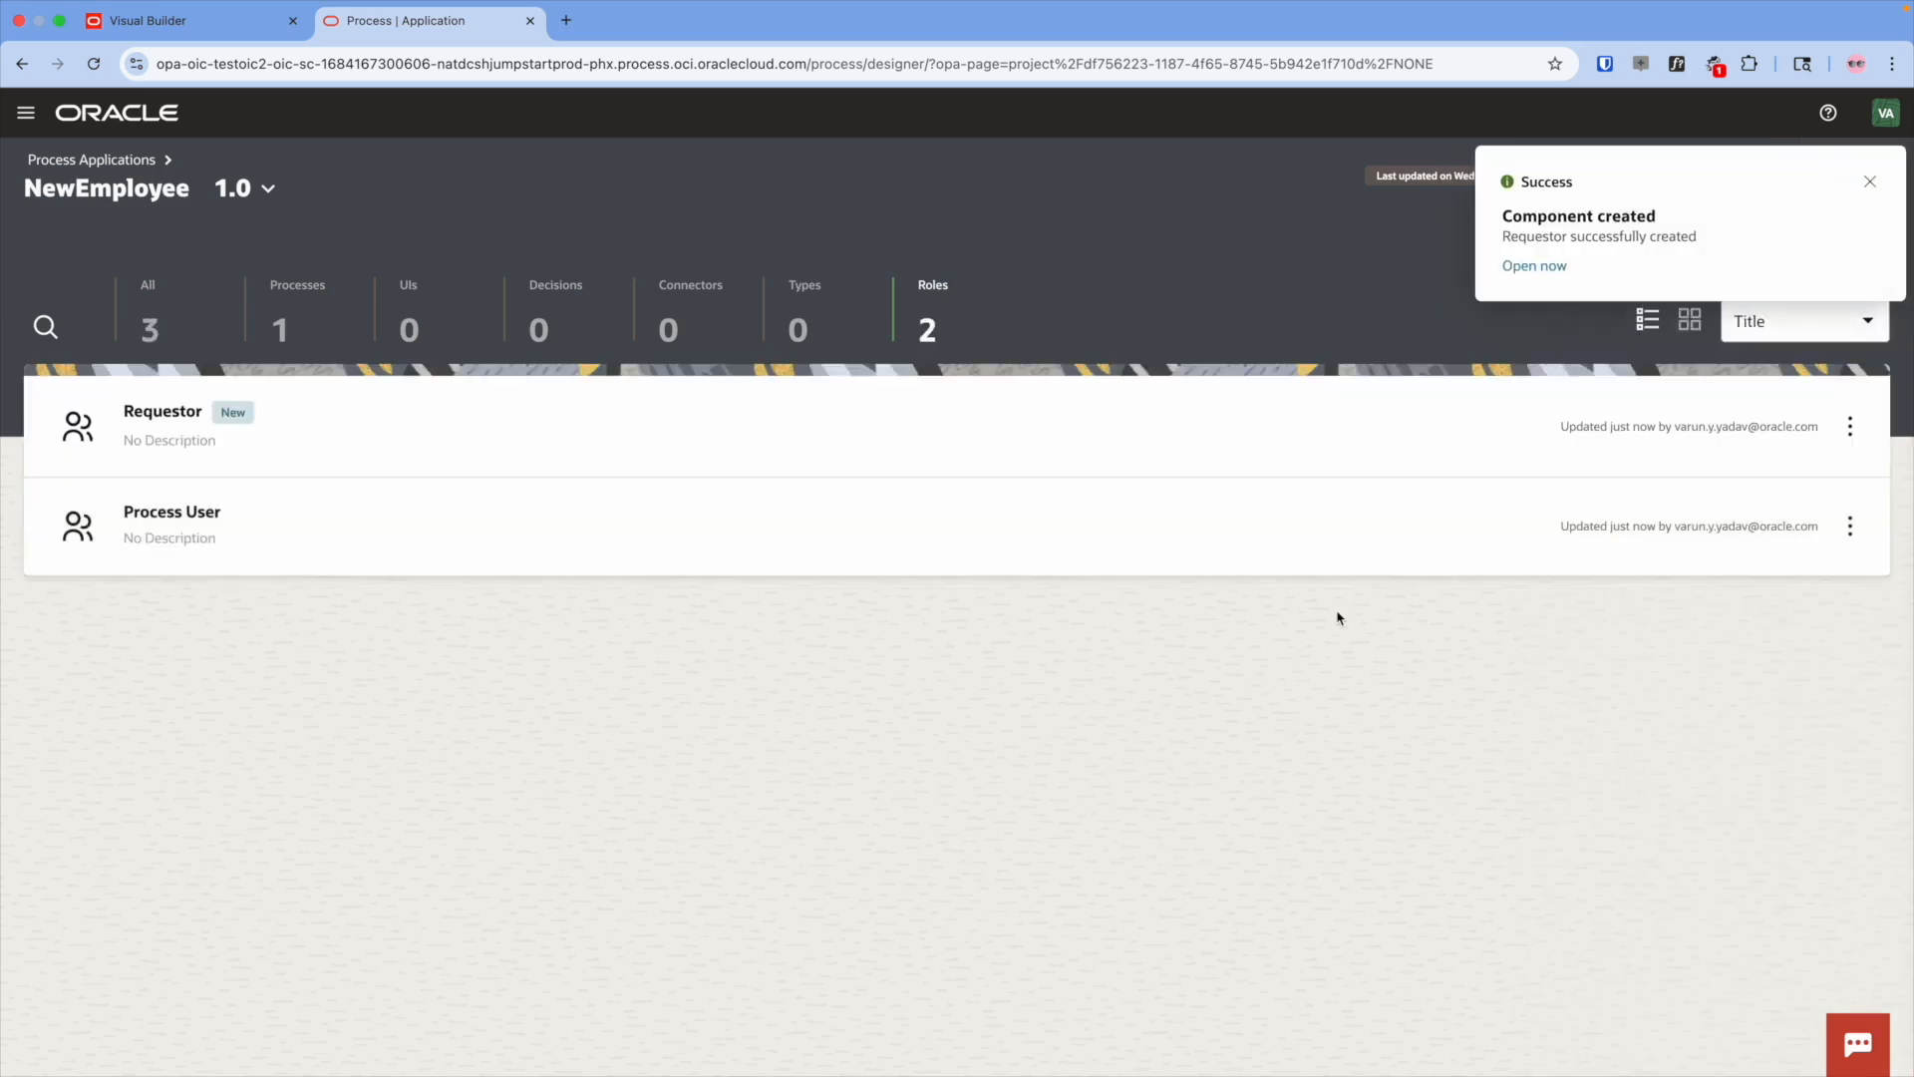
{"action": "left_click", "coordinate": [1870, 181]}
{"action": "left_click", "coordinate": [1840, 176]}
{"action": "left_click", "coordinate": [1587, 583]}
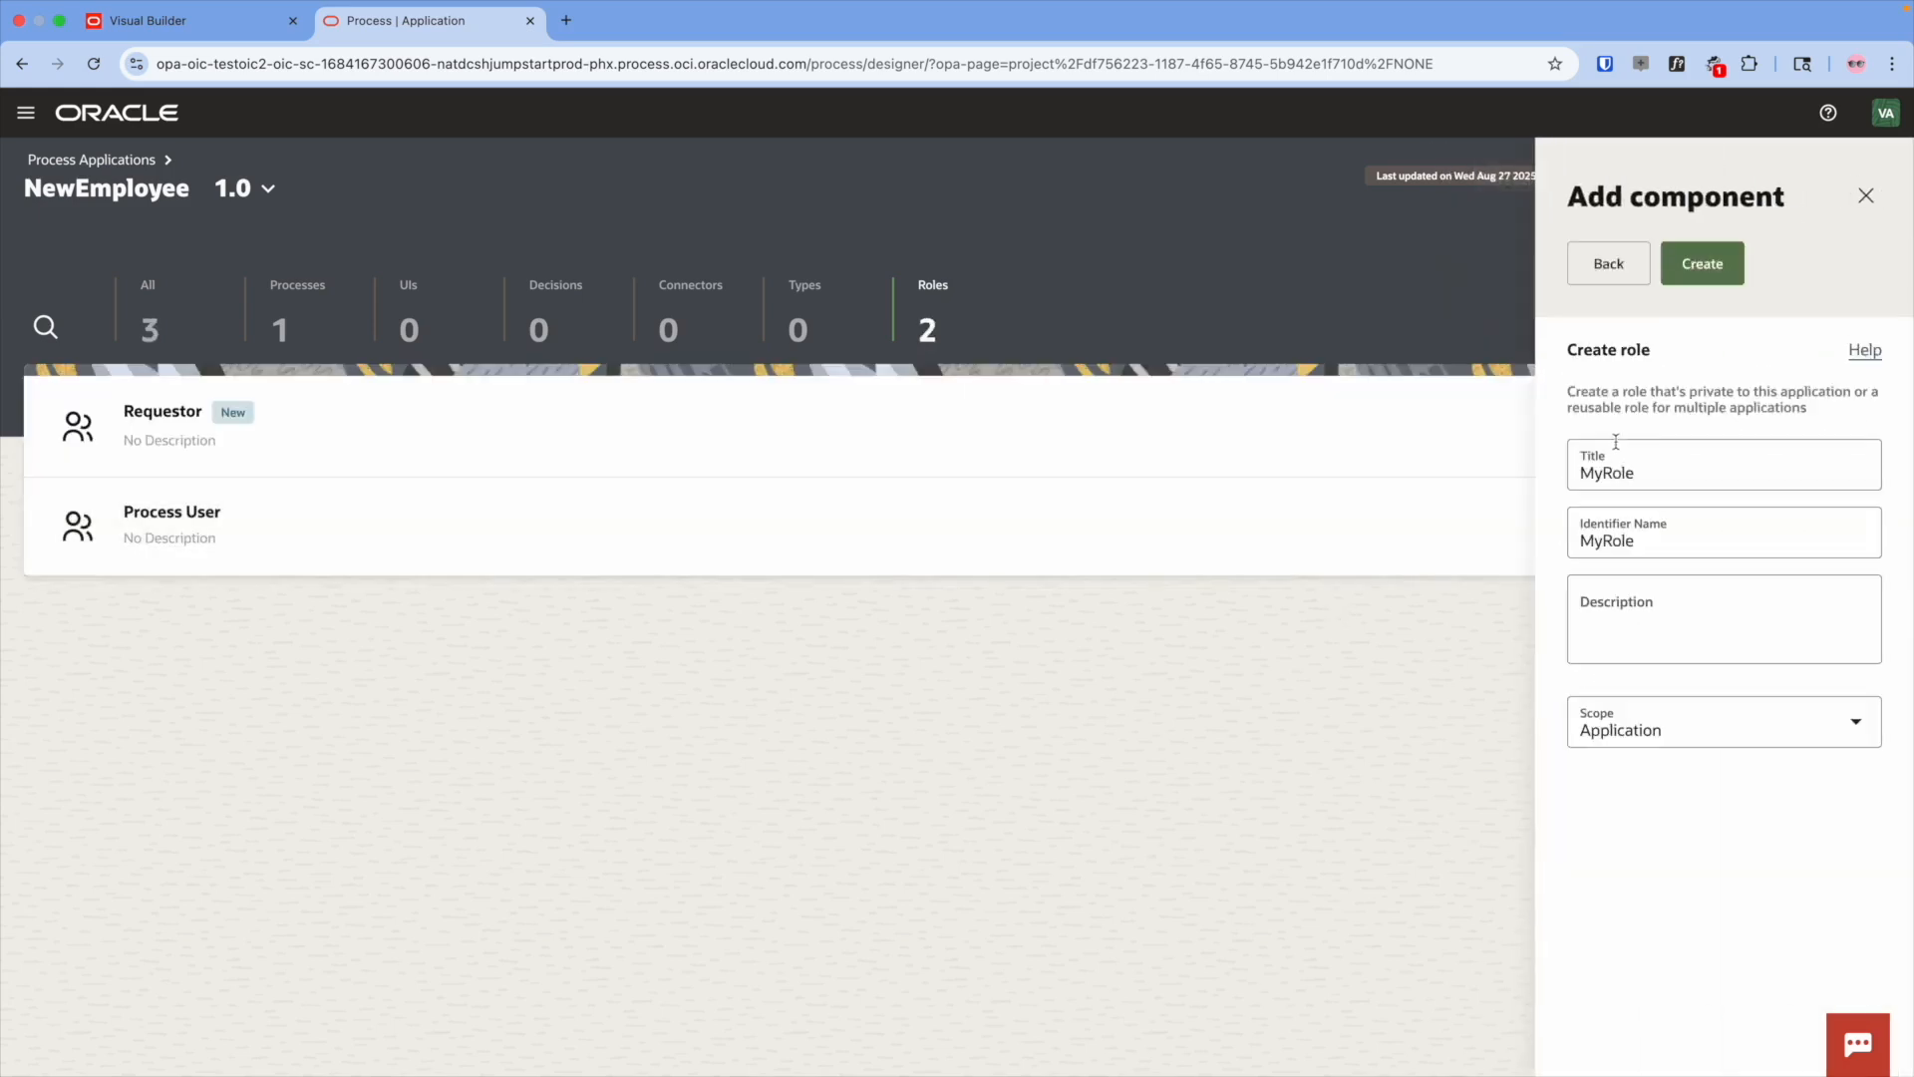
{"action": "type", "text": "Approver"}
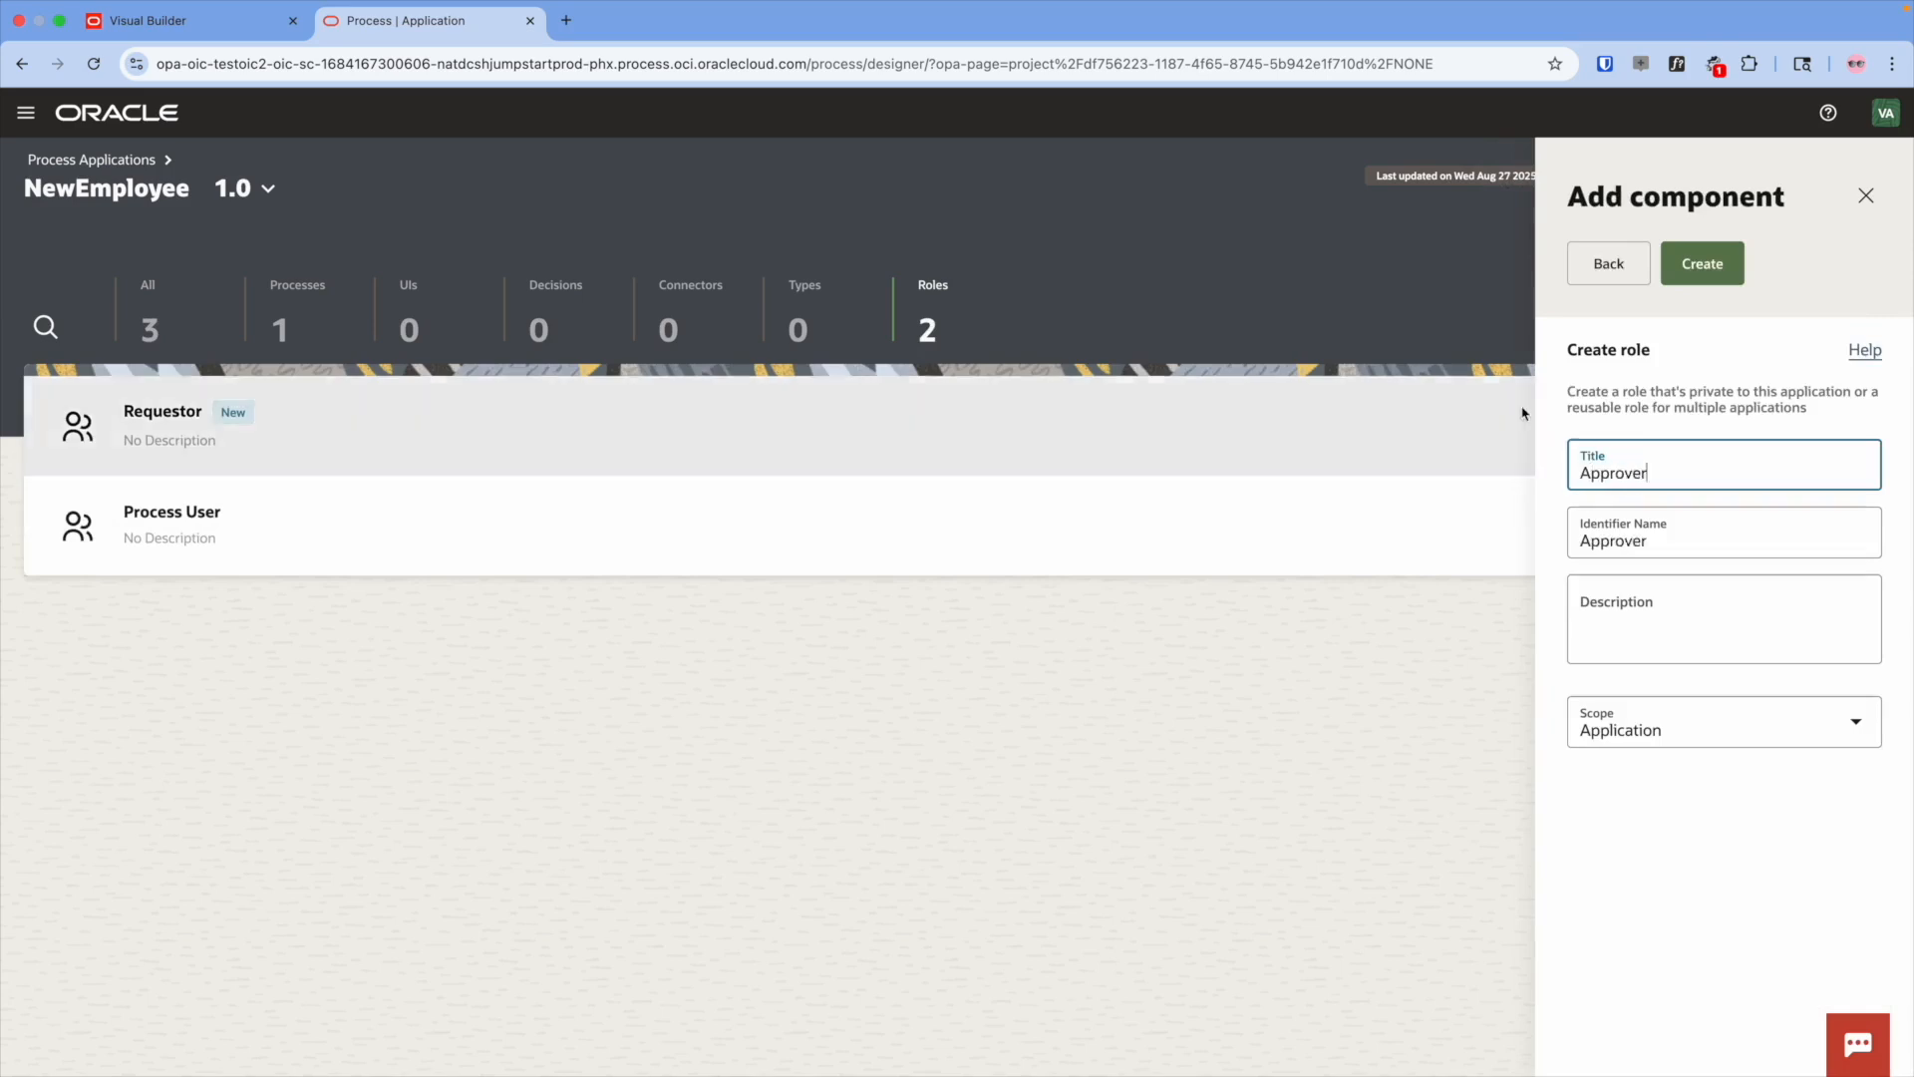
{"action": "left_click", "coordinate": [1664, 277]}
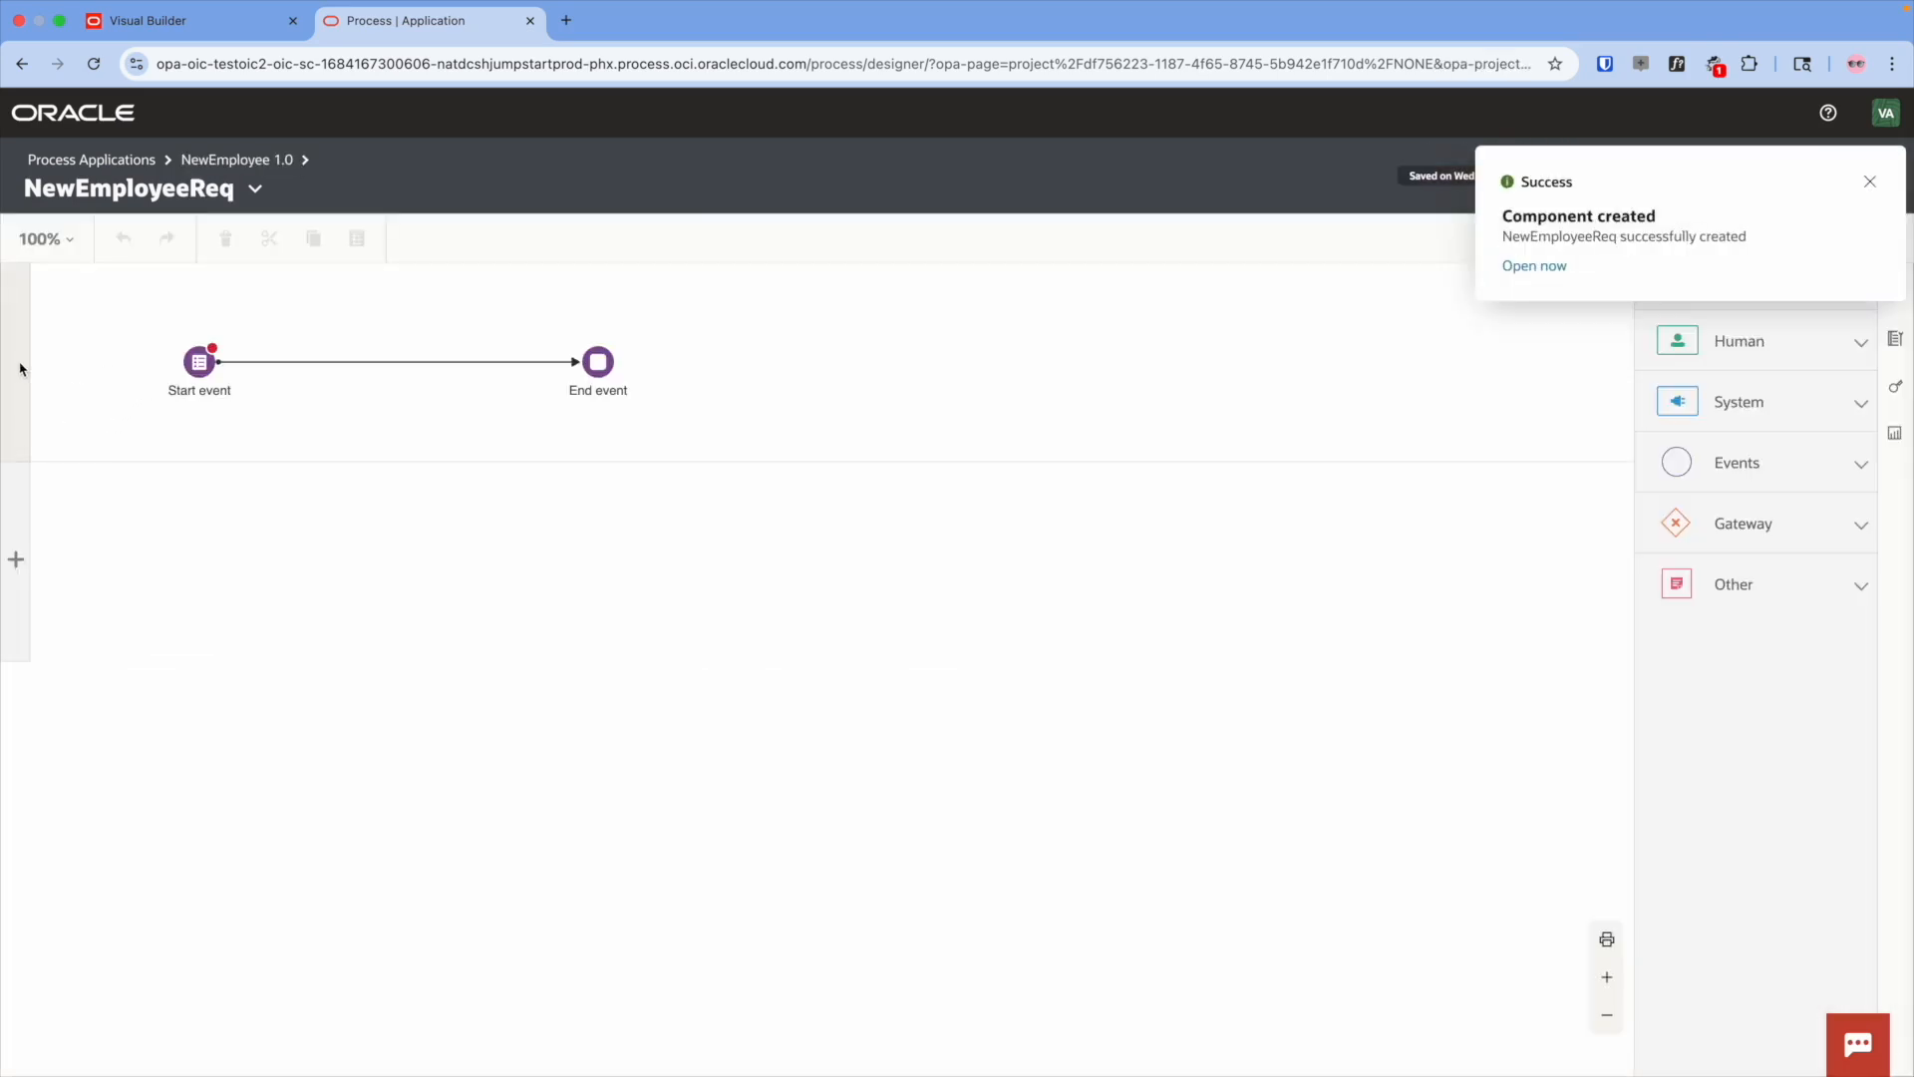
- Assign the Requestor role to the first lane and add a second lane with the Approver role
{"action": "left_click", "coordinate": [19, 369]}
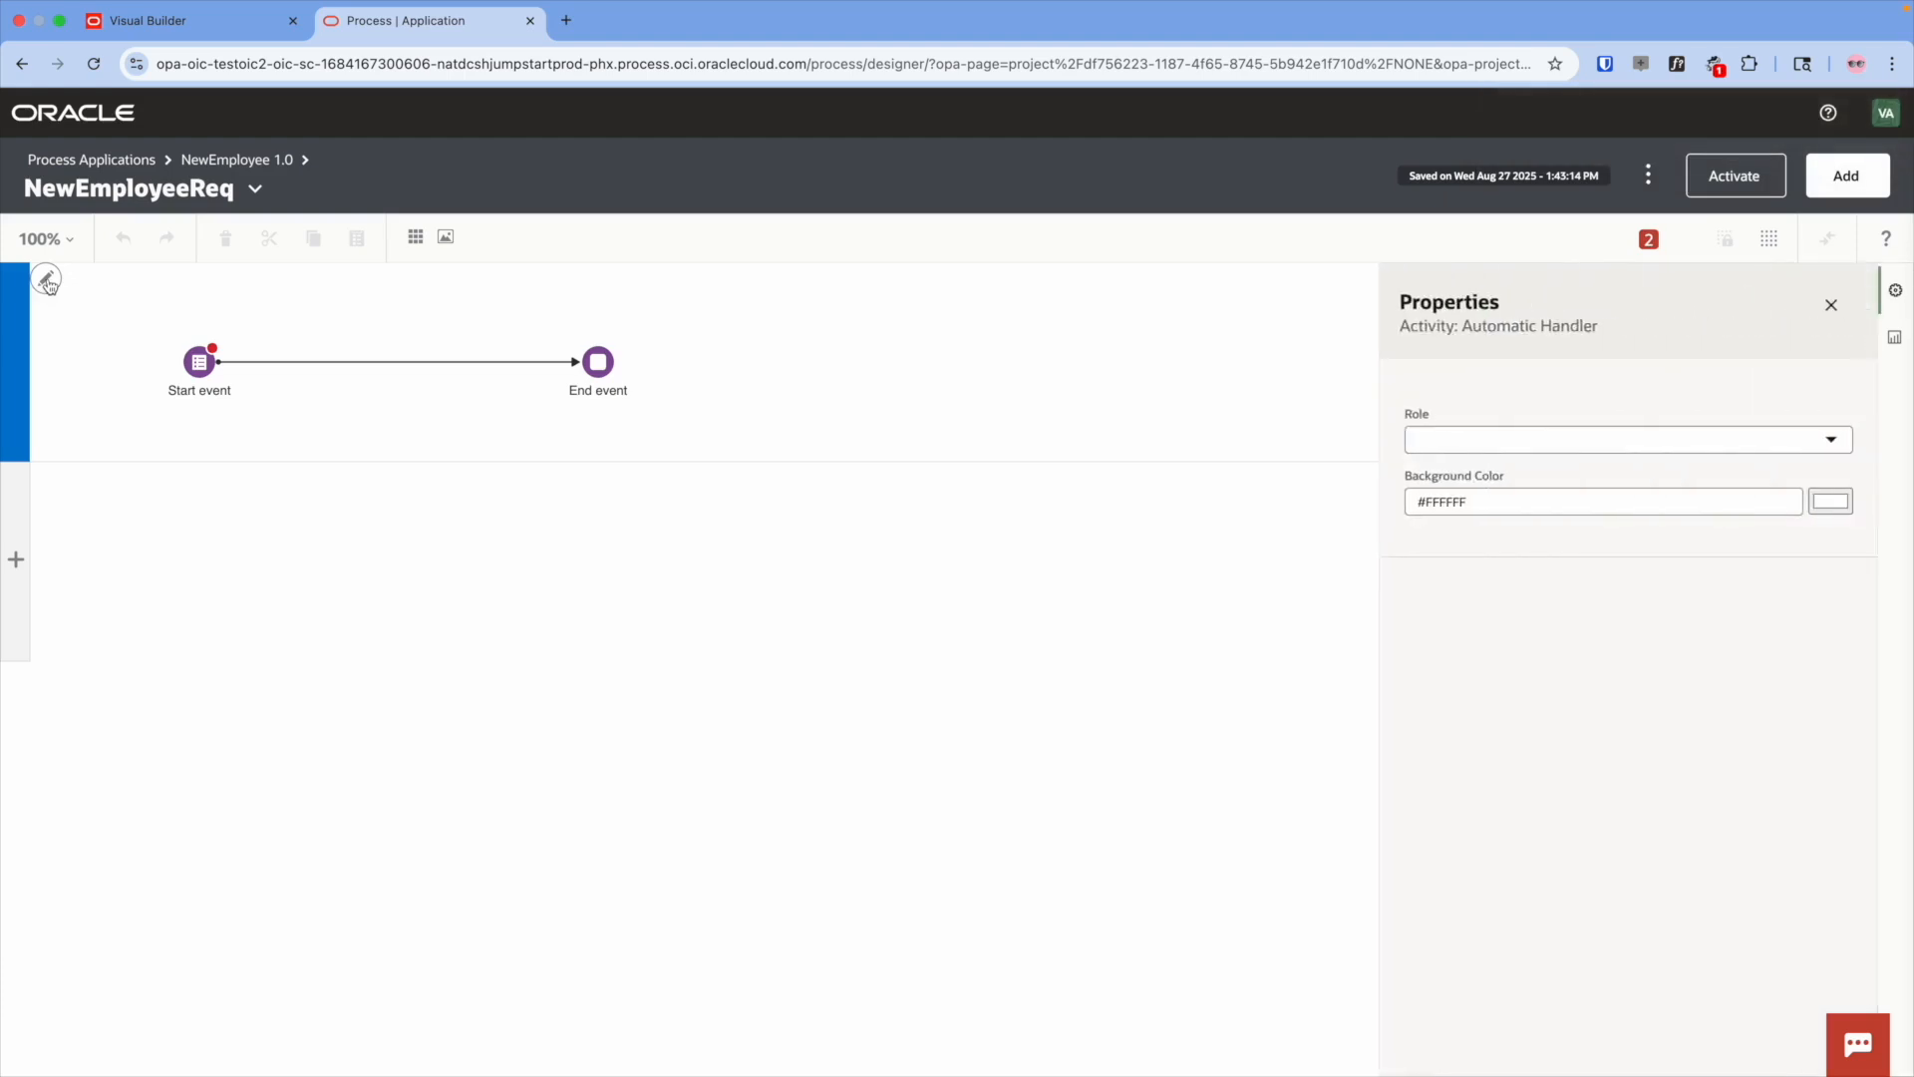
{"action": "left_click", "coordinate": [1413, 448]}
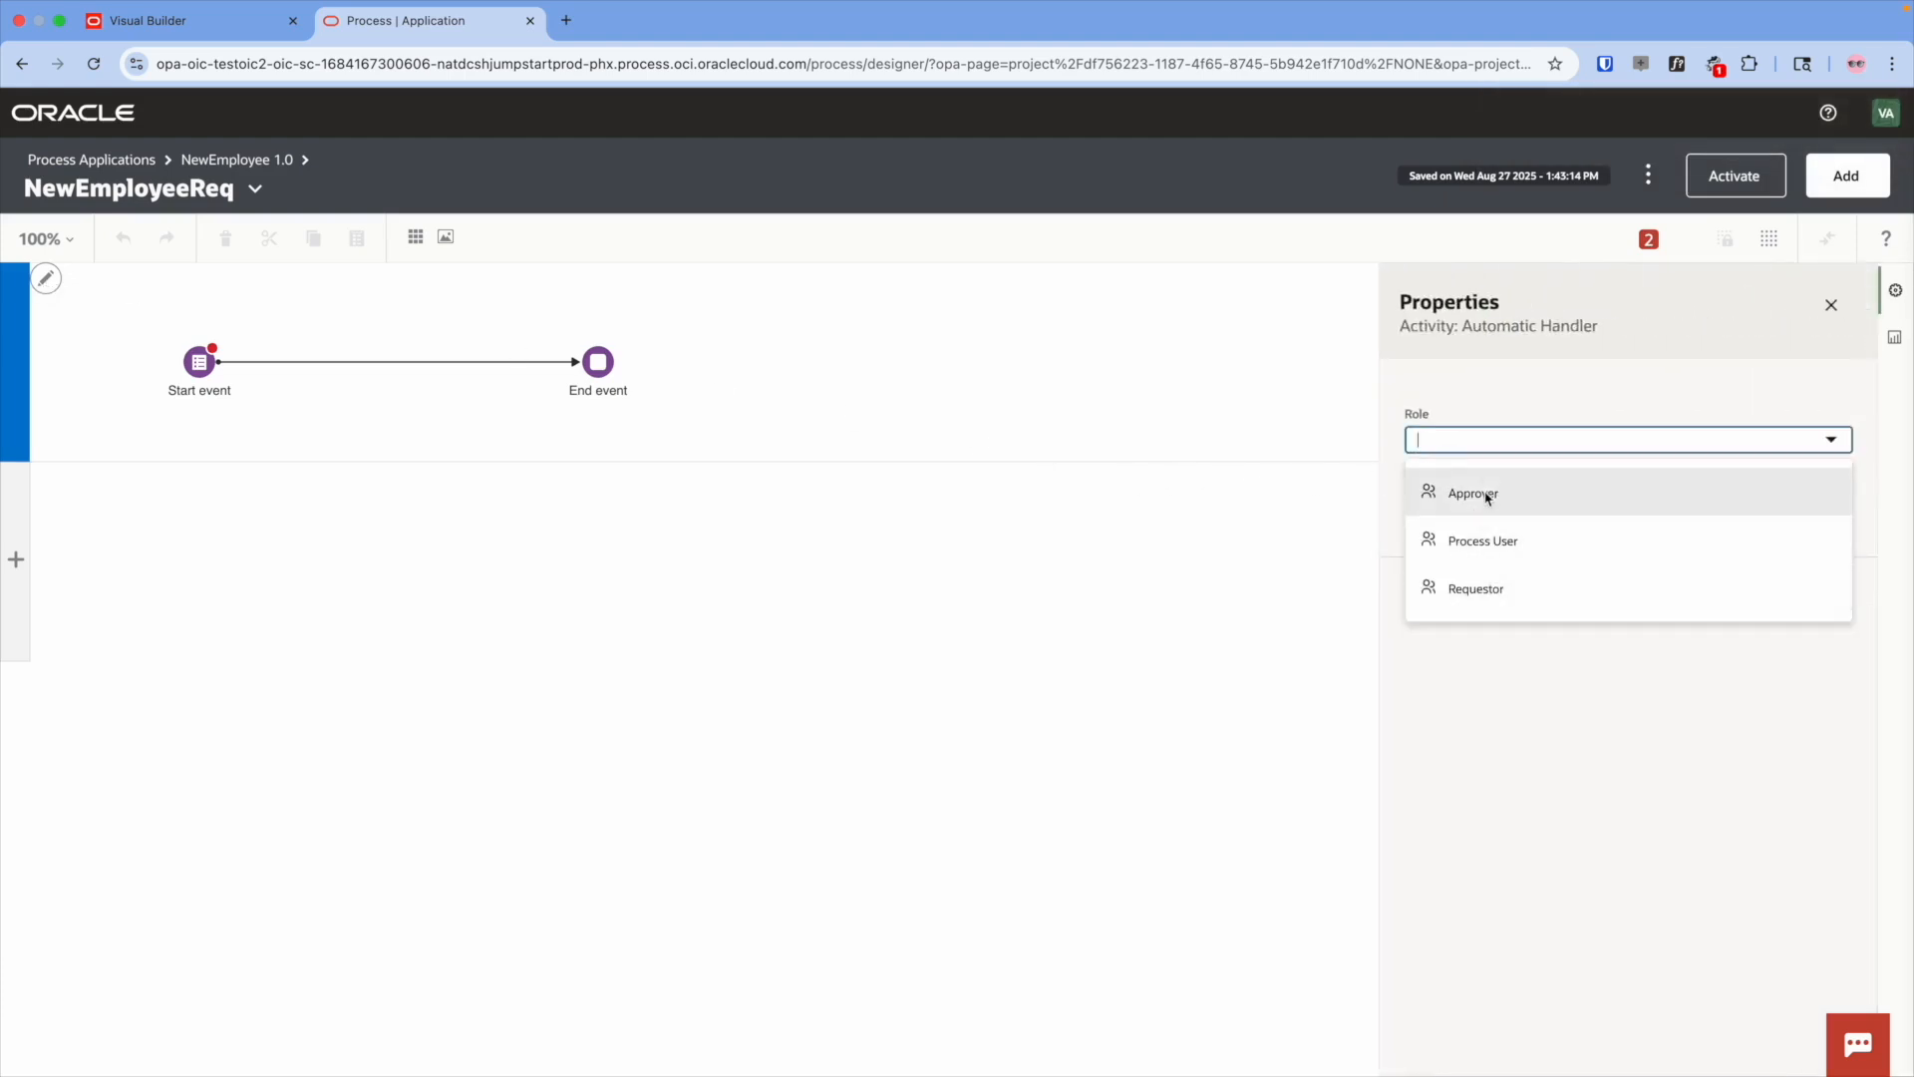
{"action": "left_click", "coordinate": [1492, 590]}
{"action": "left_click", "coordinate": [15, 551]}
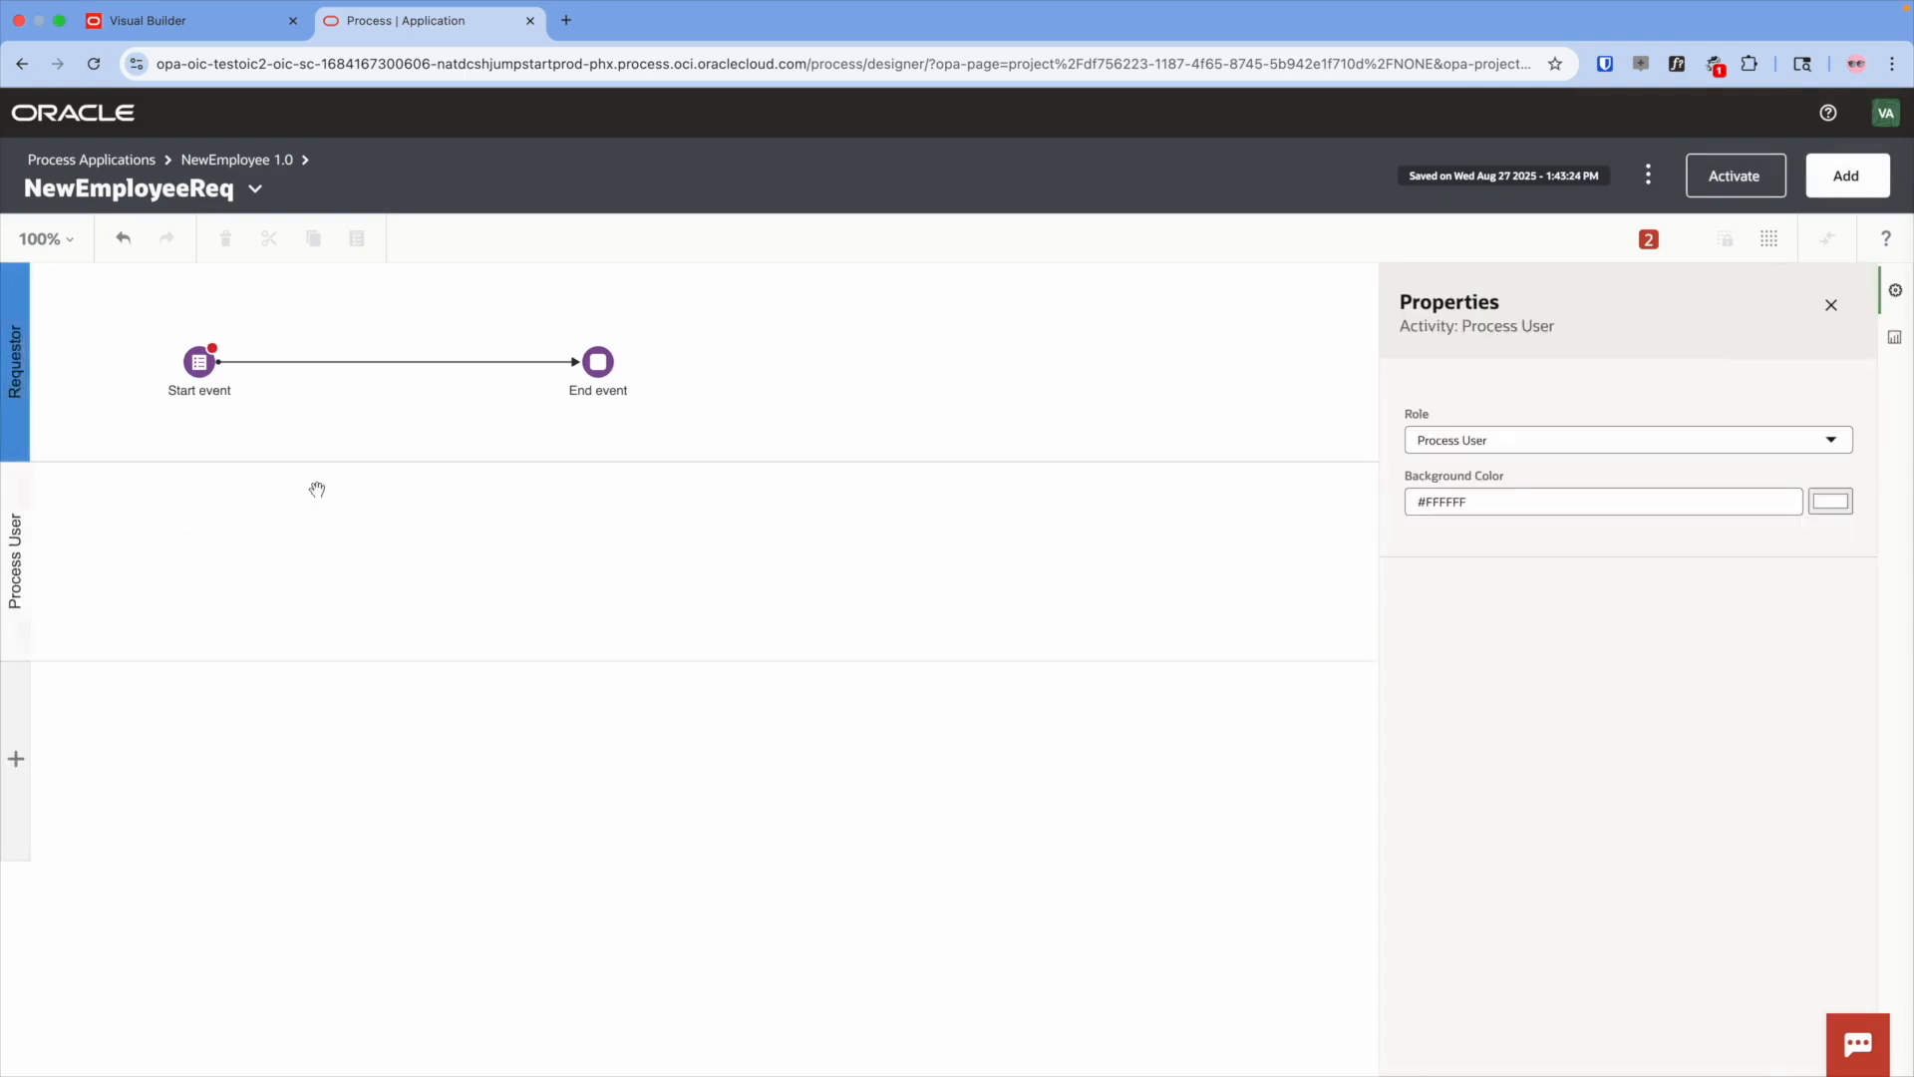
{"action": "left_click", "coordinate": [1464, 439]}
{"action": "left_click", "coordinate": [1495, 500]}
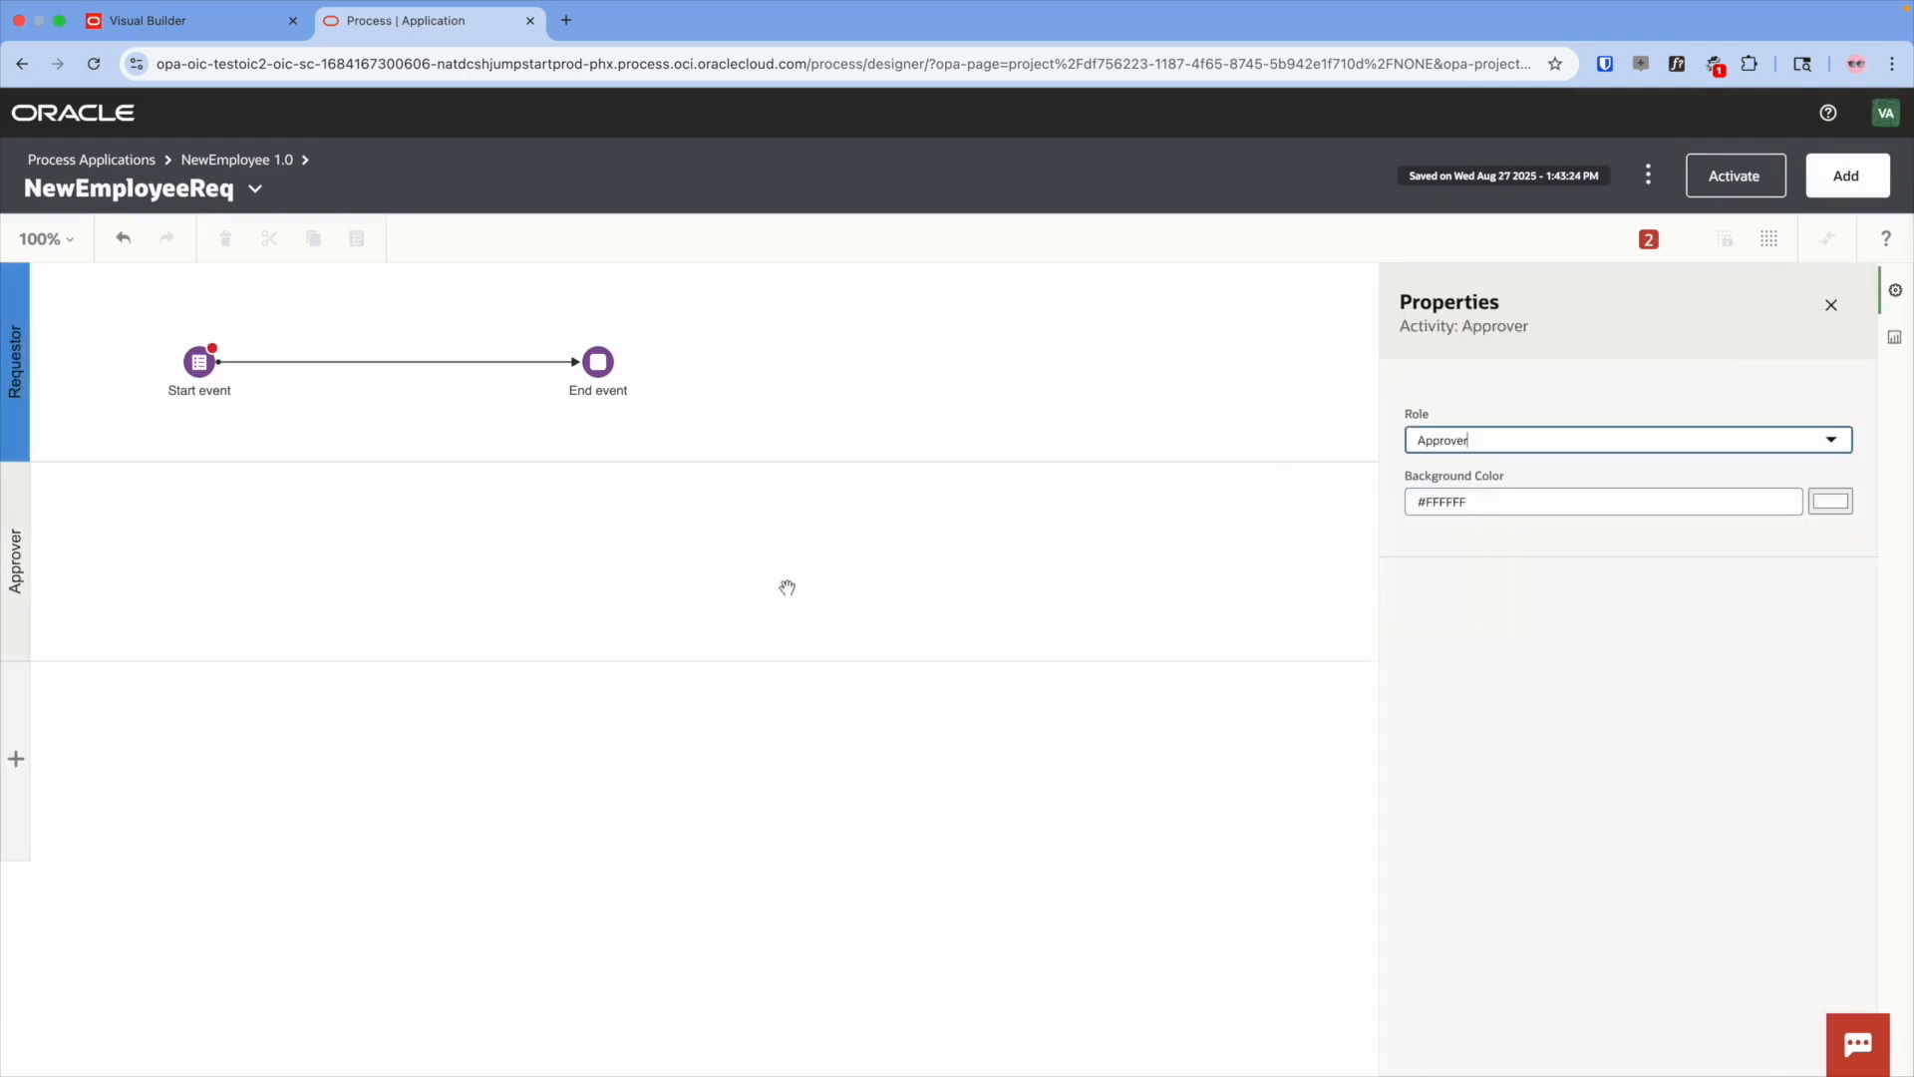
- Change the Start event's type to Message Start
{"action": "left_click", "coordinate": [369, 337]}
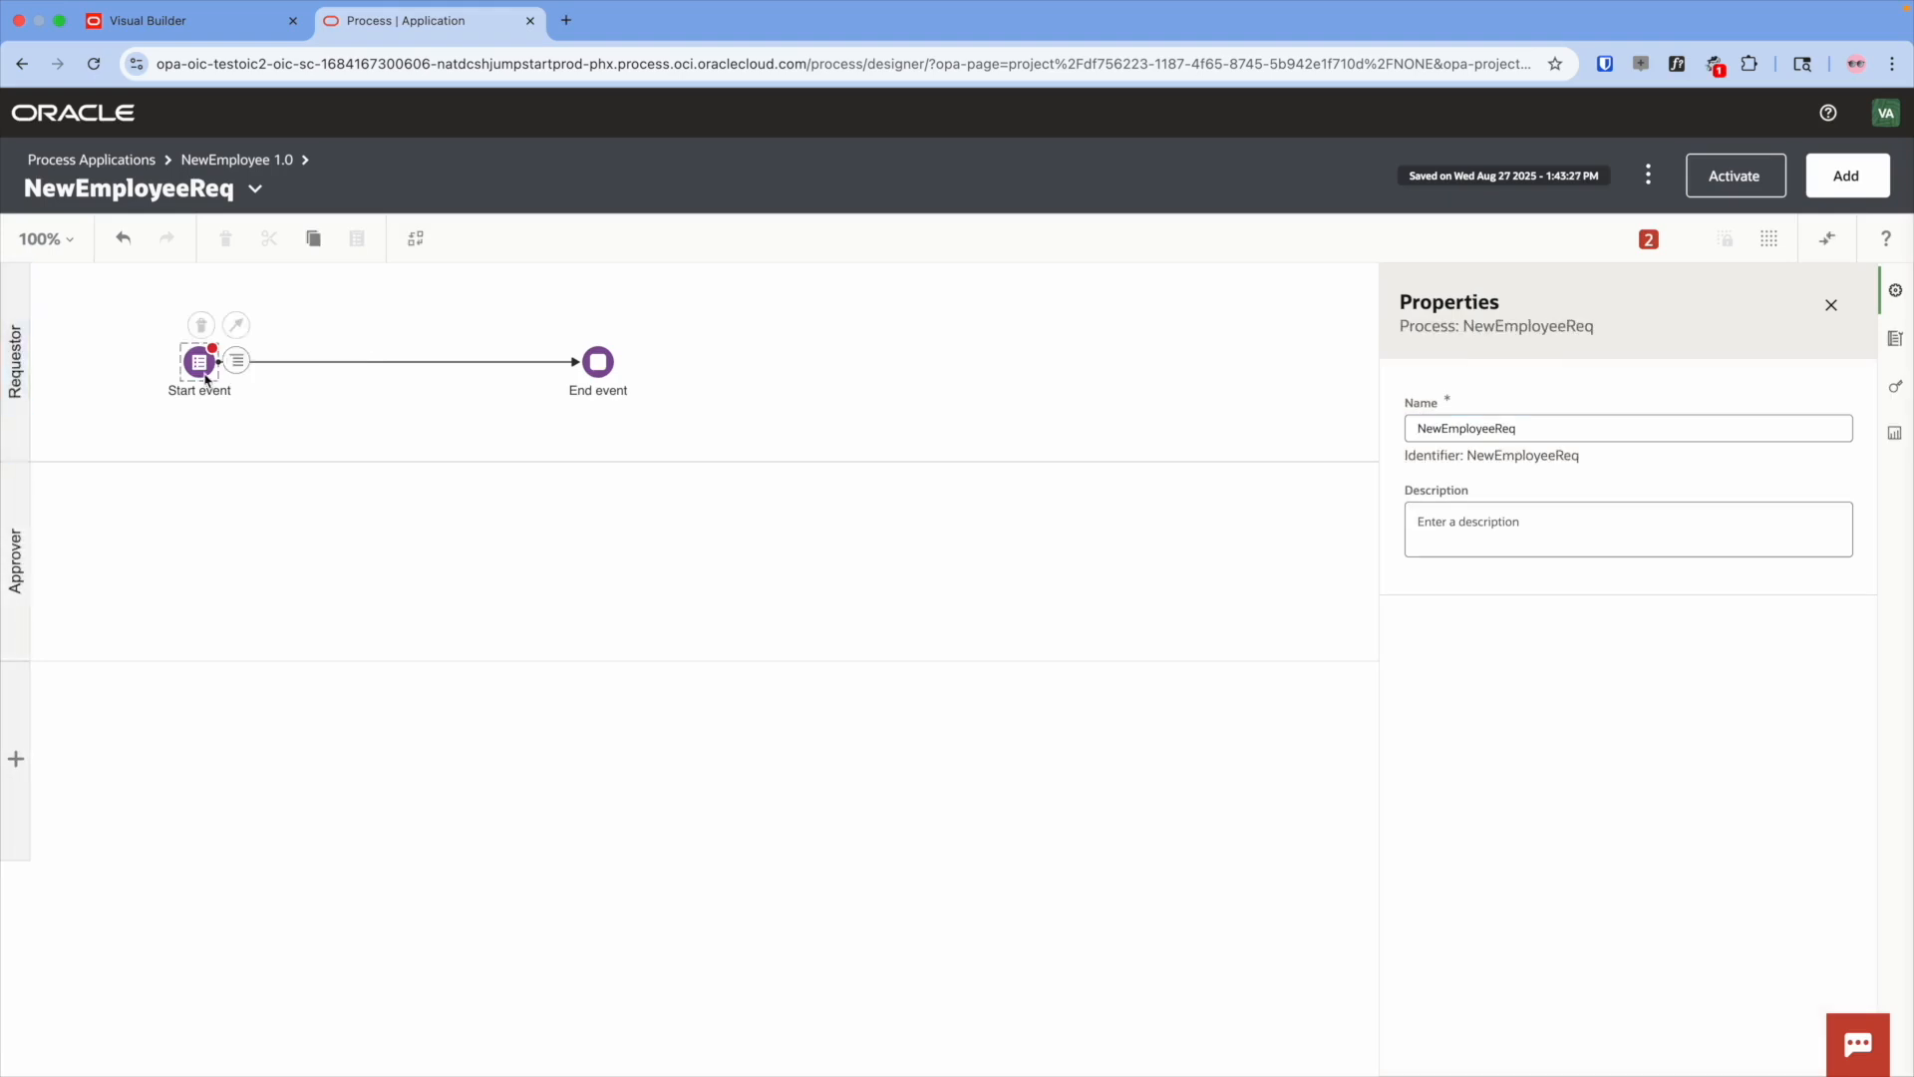
{"action": "left_click", "coordinate": [221, 377]}
{"action": "left_click", "coordinate": [238, 363]}
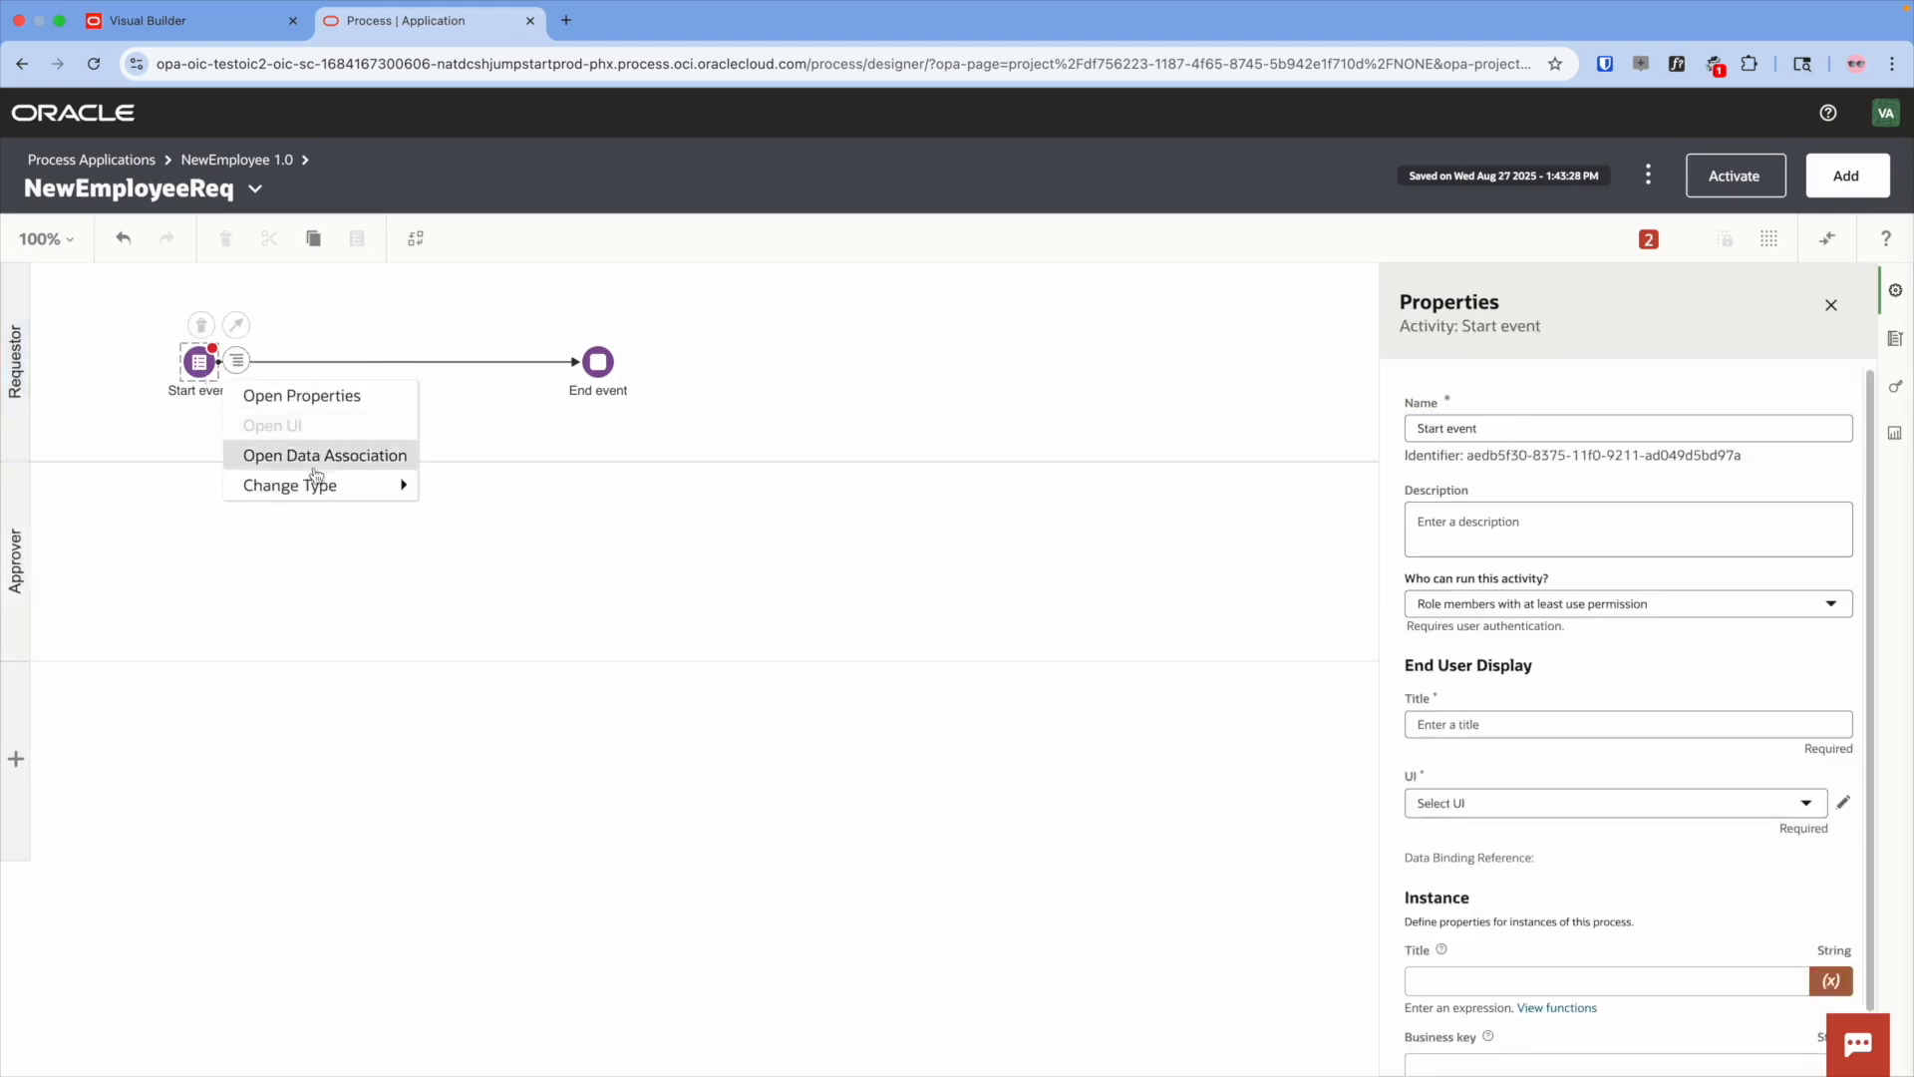
{"action": "mouse_move", "coordinate": [319, 486]}
{"action": "left_click", "coordinate": [517, 527]}
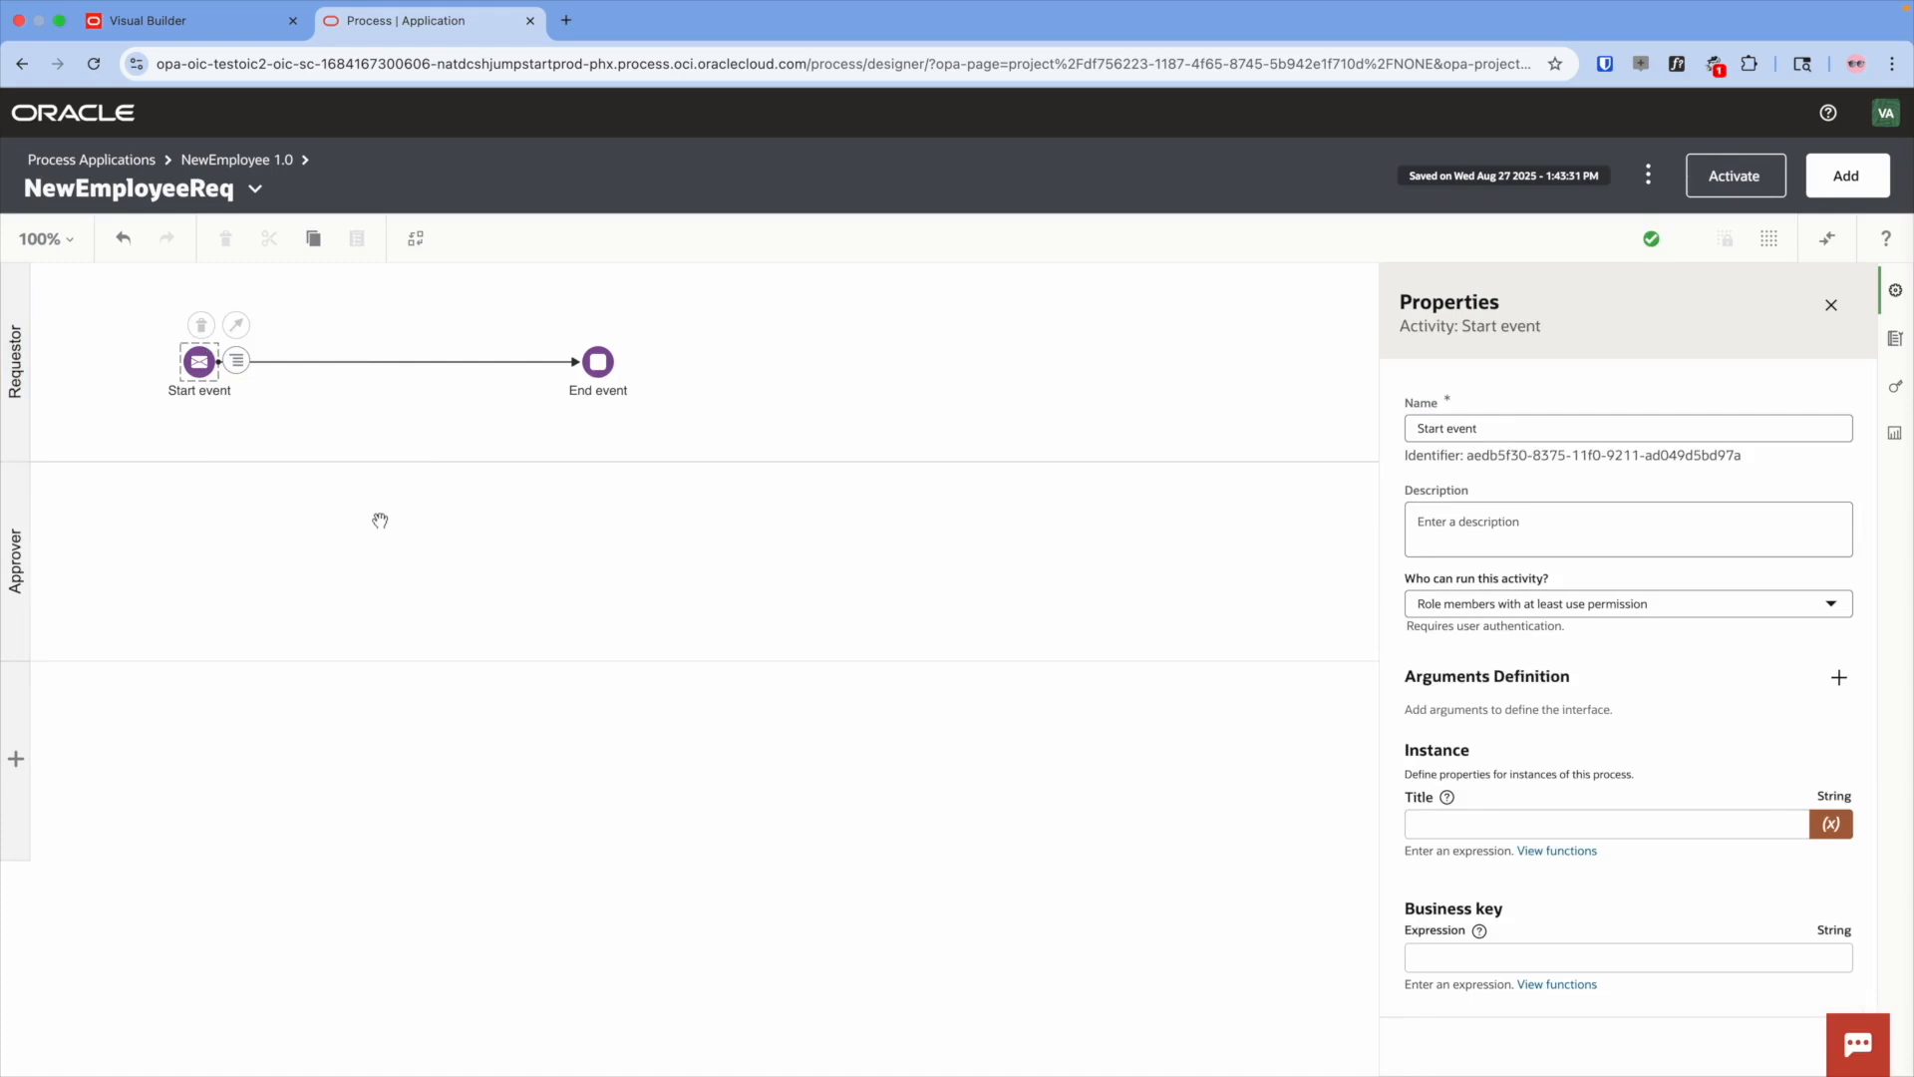
{"action": "left_click", "coordinate": [274, 528]}
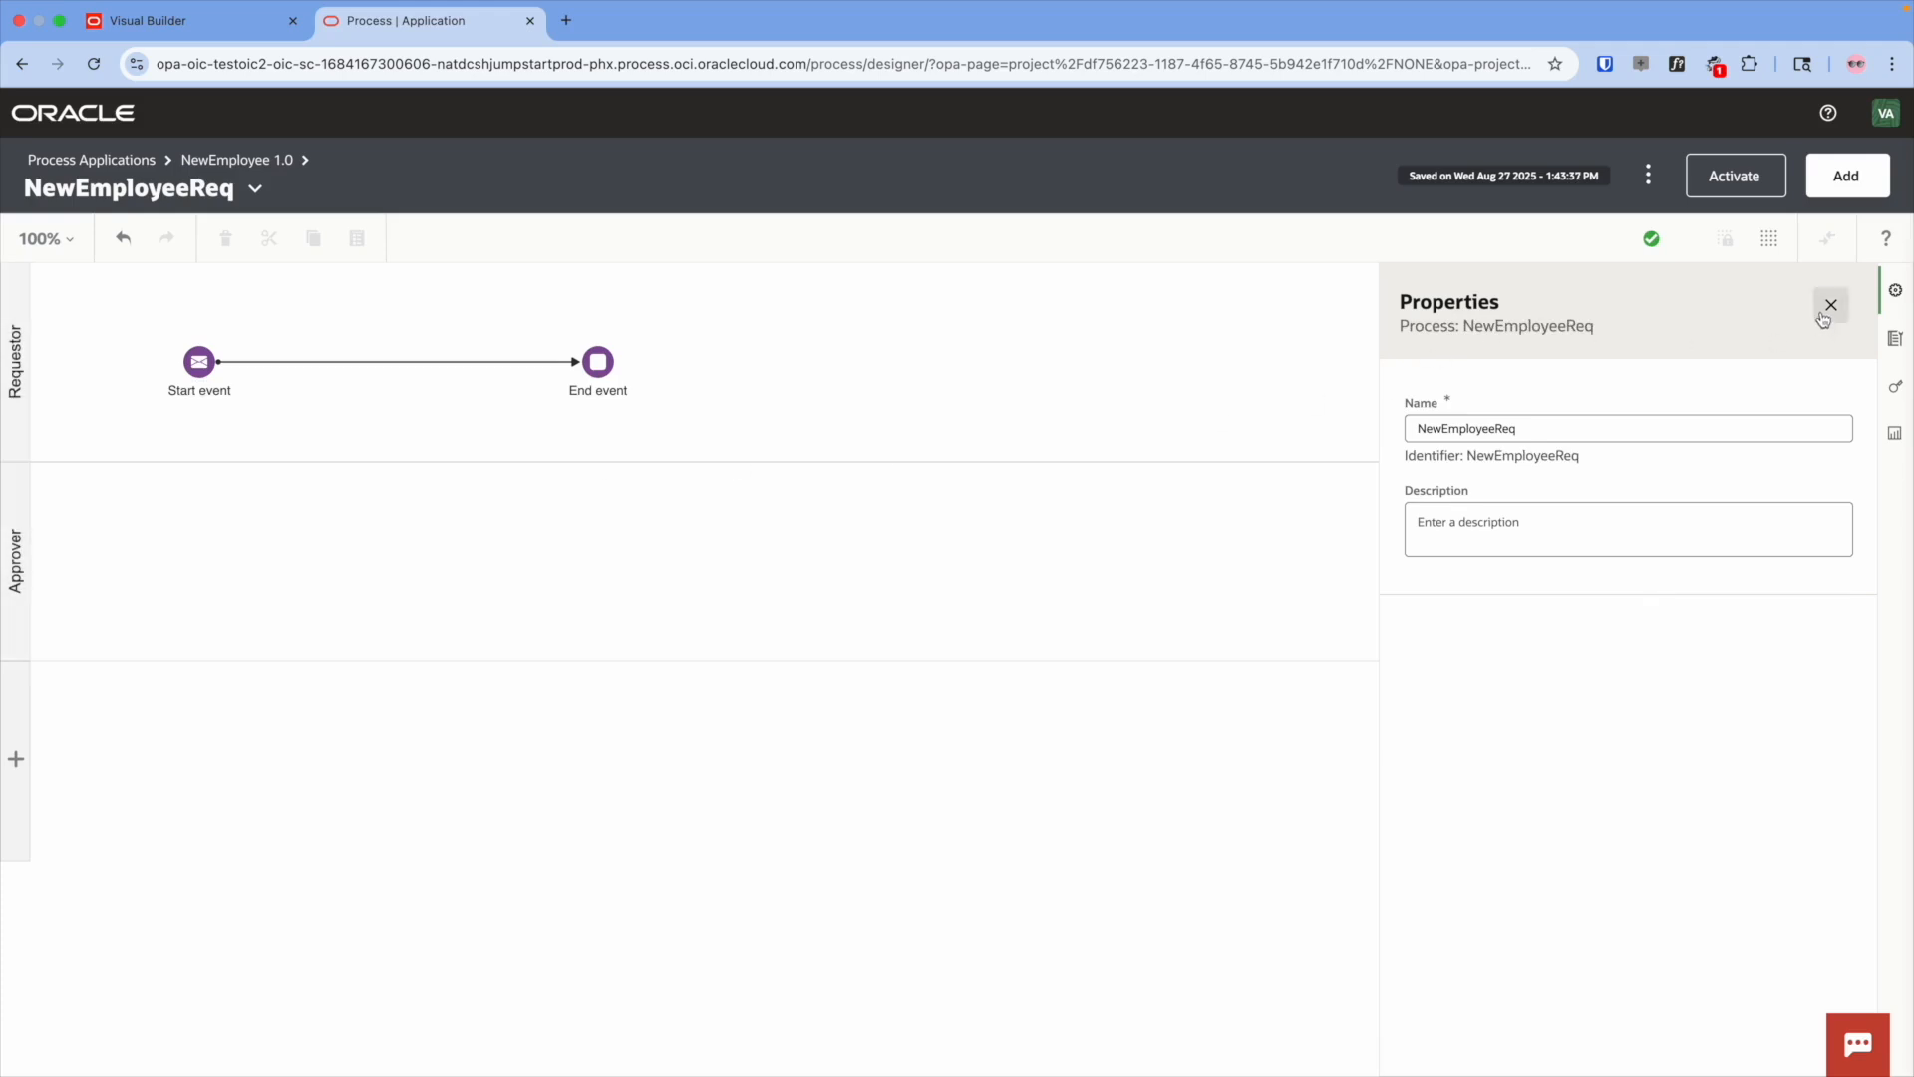
{"action": "left_click", "coordinate": [1831, 305]}
- Place an Approve user task and an Exclusive gateway in the Approver lane, and a Submit task in Requestor
{"action": "left_click", "coordinate": [1794, 359]}
{"action": "left_click_drag", "start_coordinate": [1814, 399], "coordinate": [217, 570]}
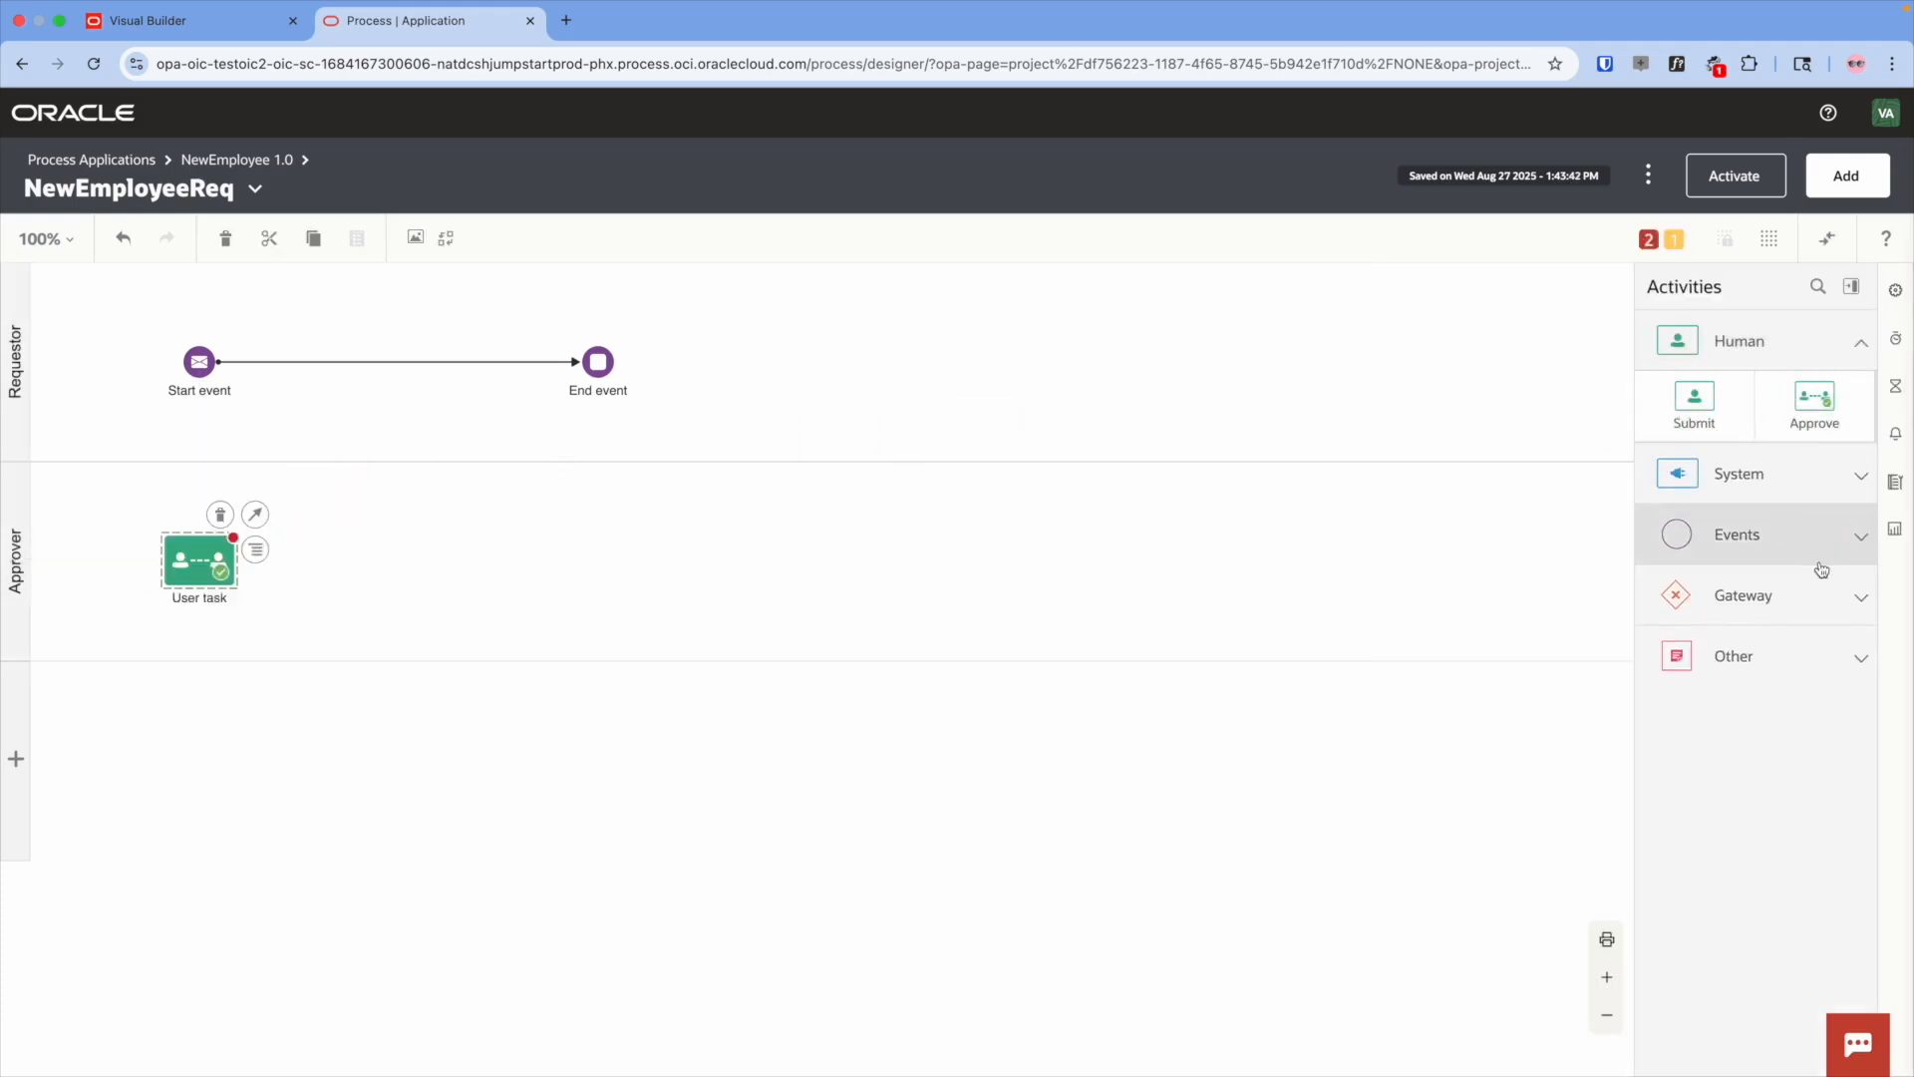
{"action": "left_click", "coordinate": [1849, 603]}
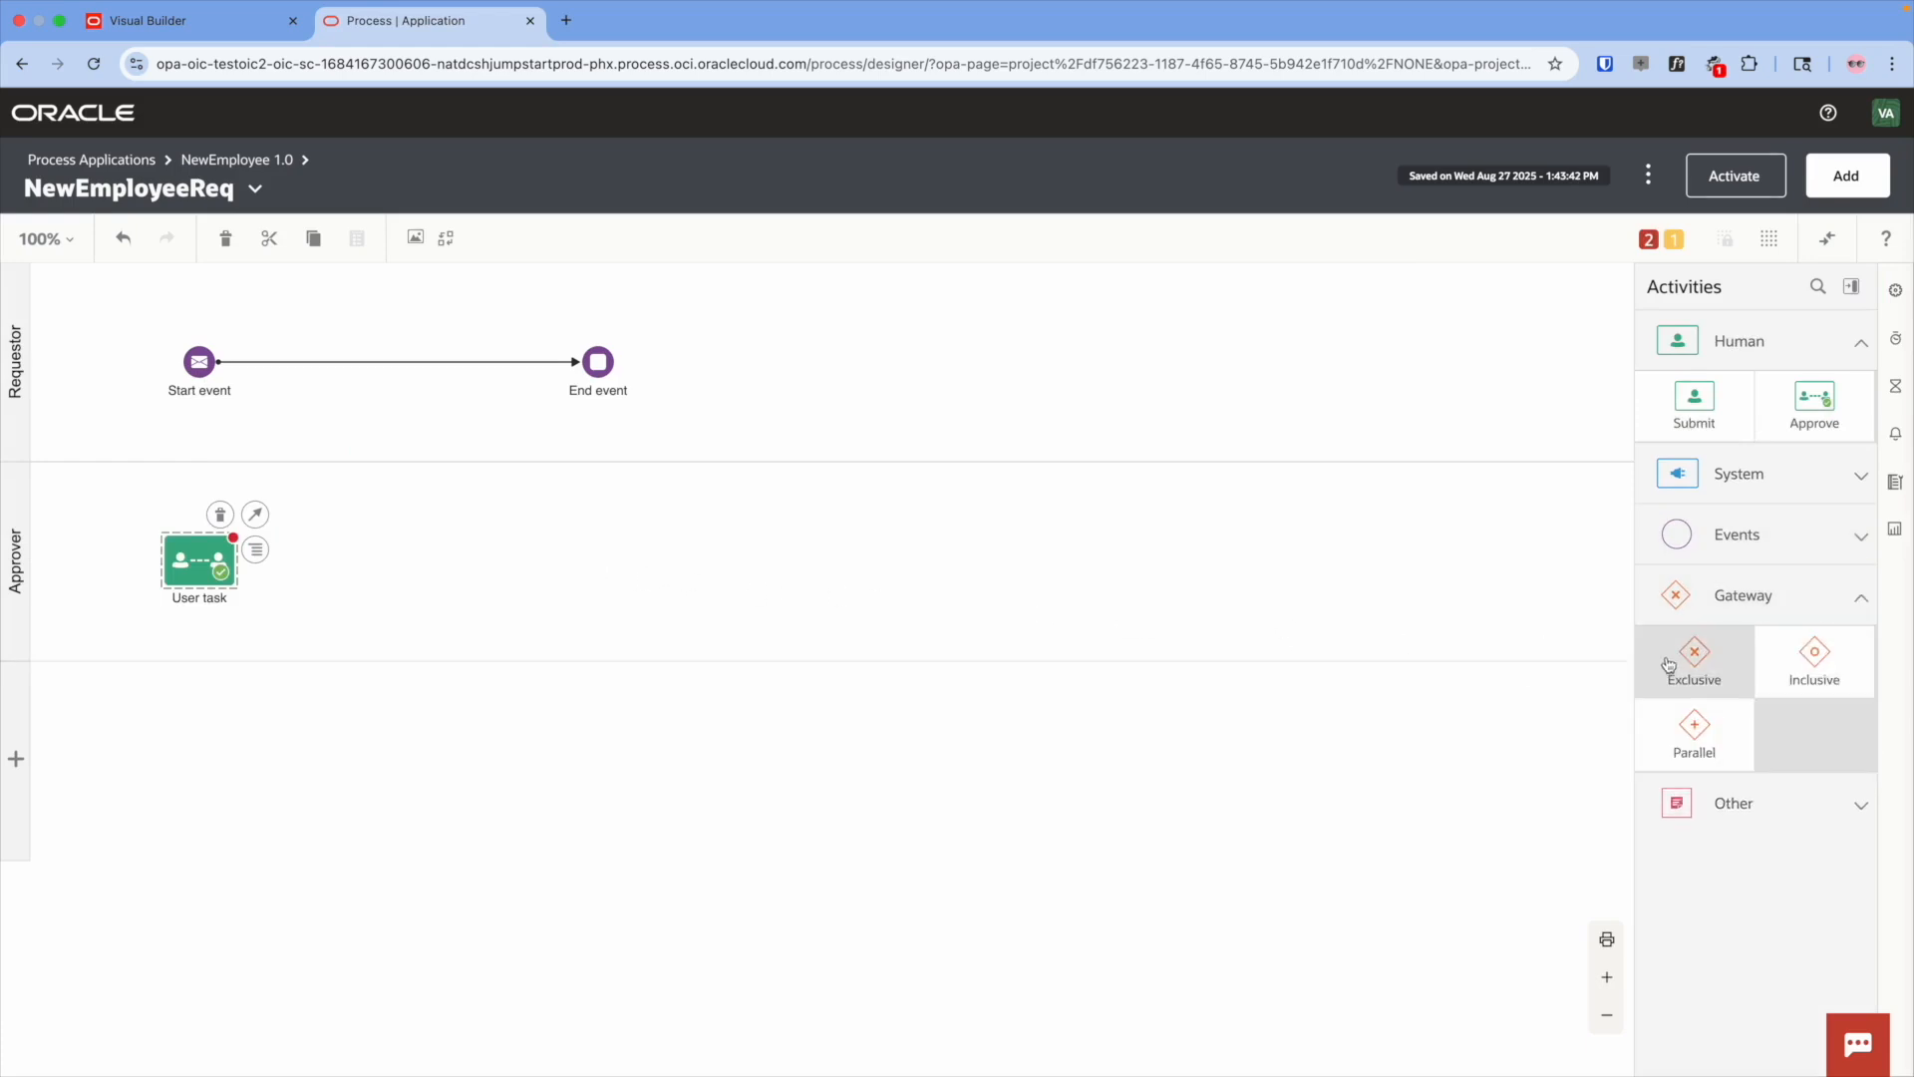
{"action": "left_click_drag", "start_coordinate": [1732, 681], "coordinate": [608, 564]}
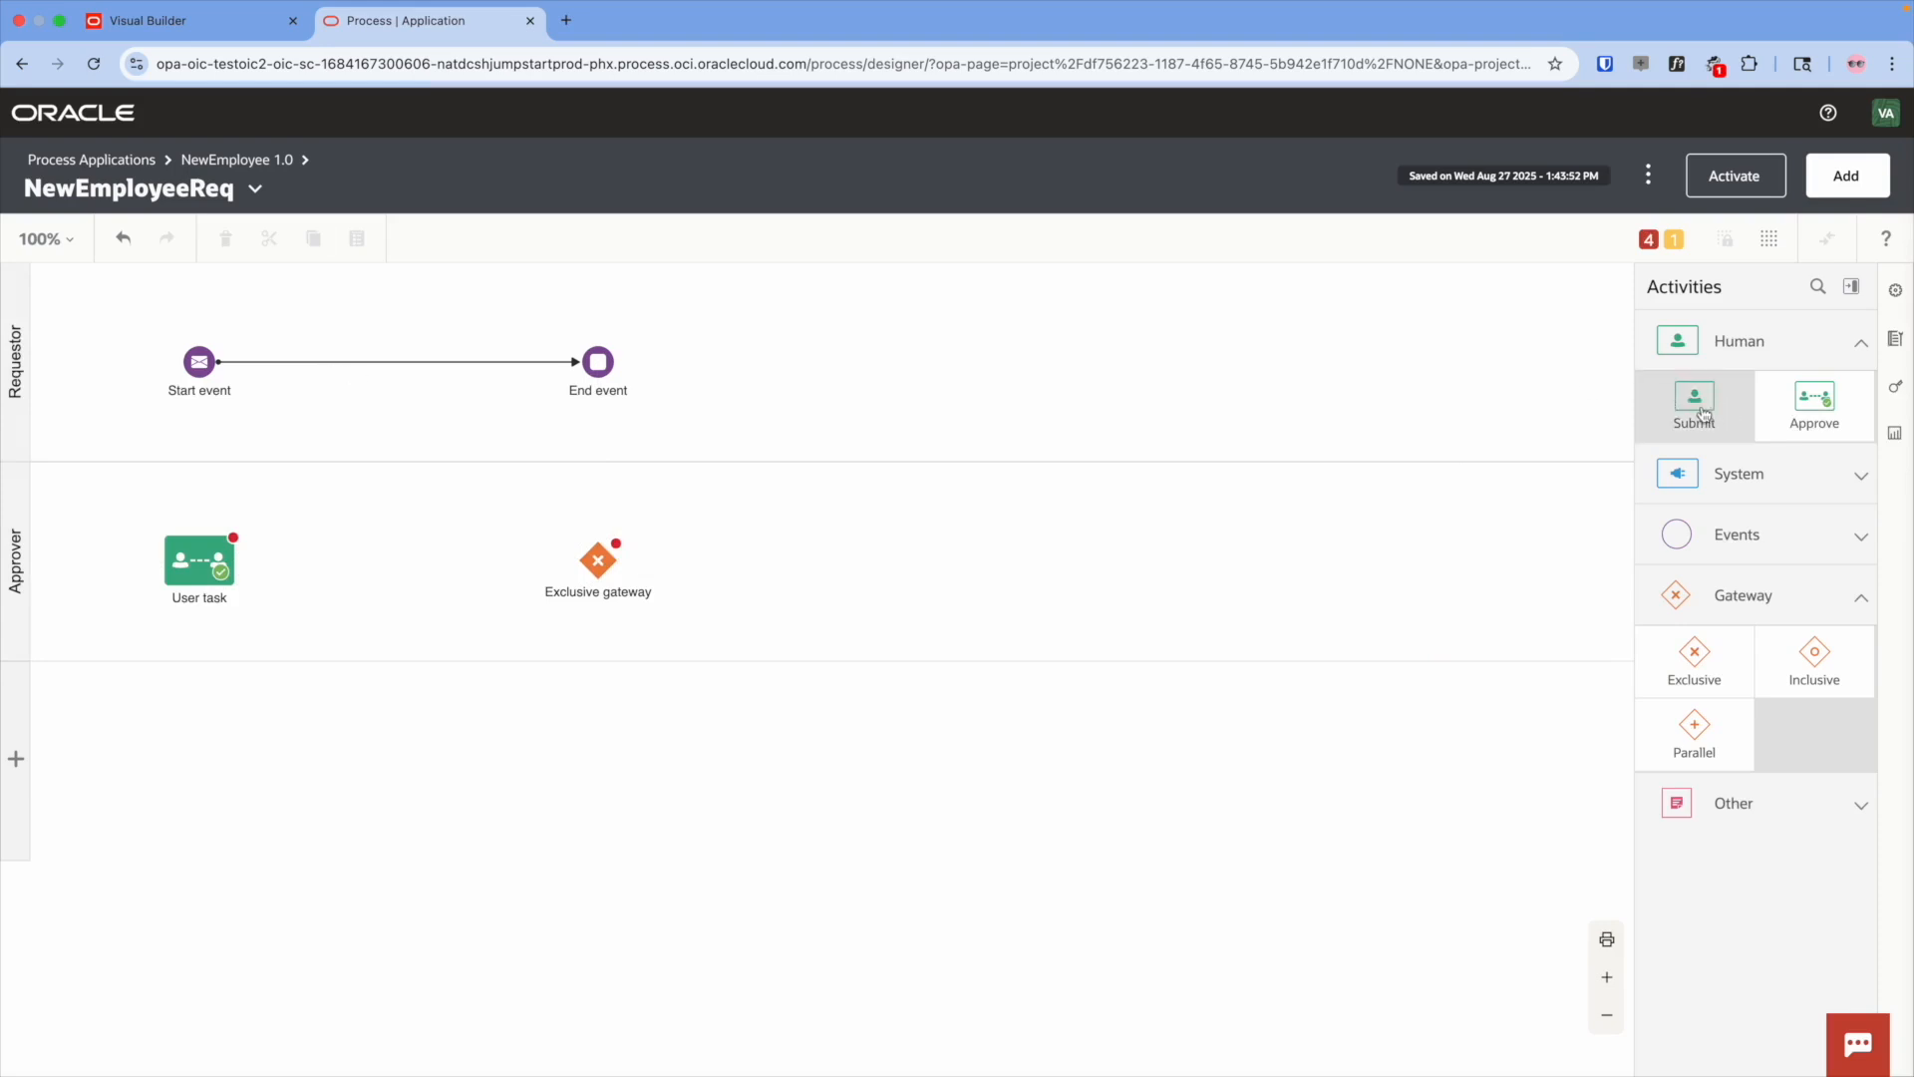
{"action": "left_click_drag", "start_coordinate": [1699, 413], "coordinate": [426, 398]}
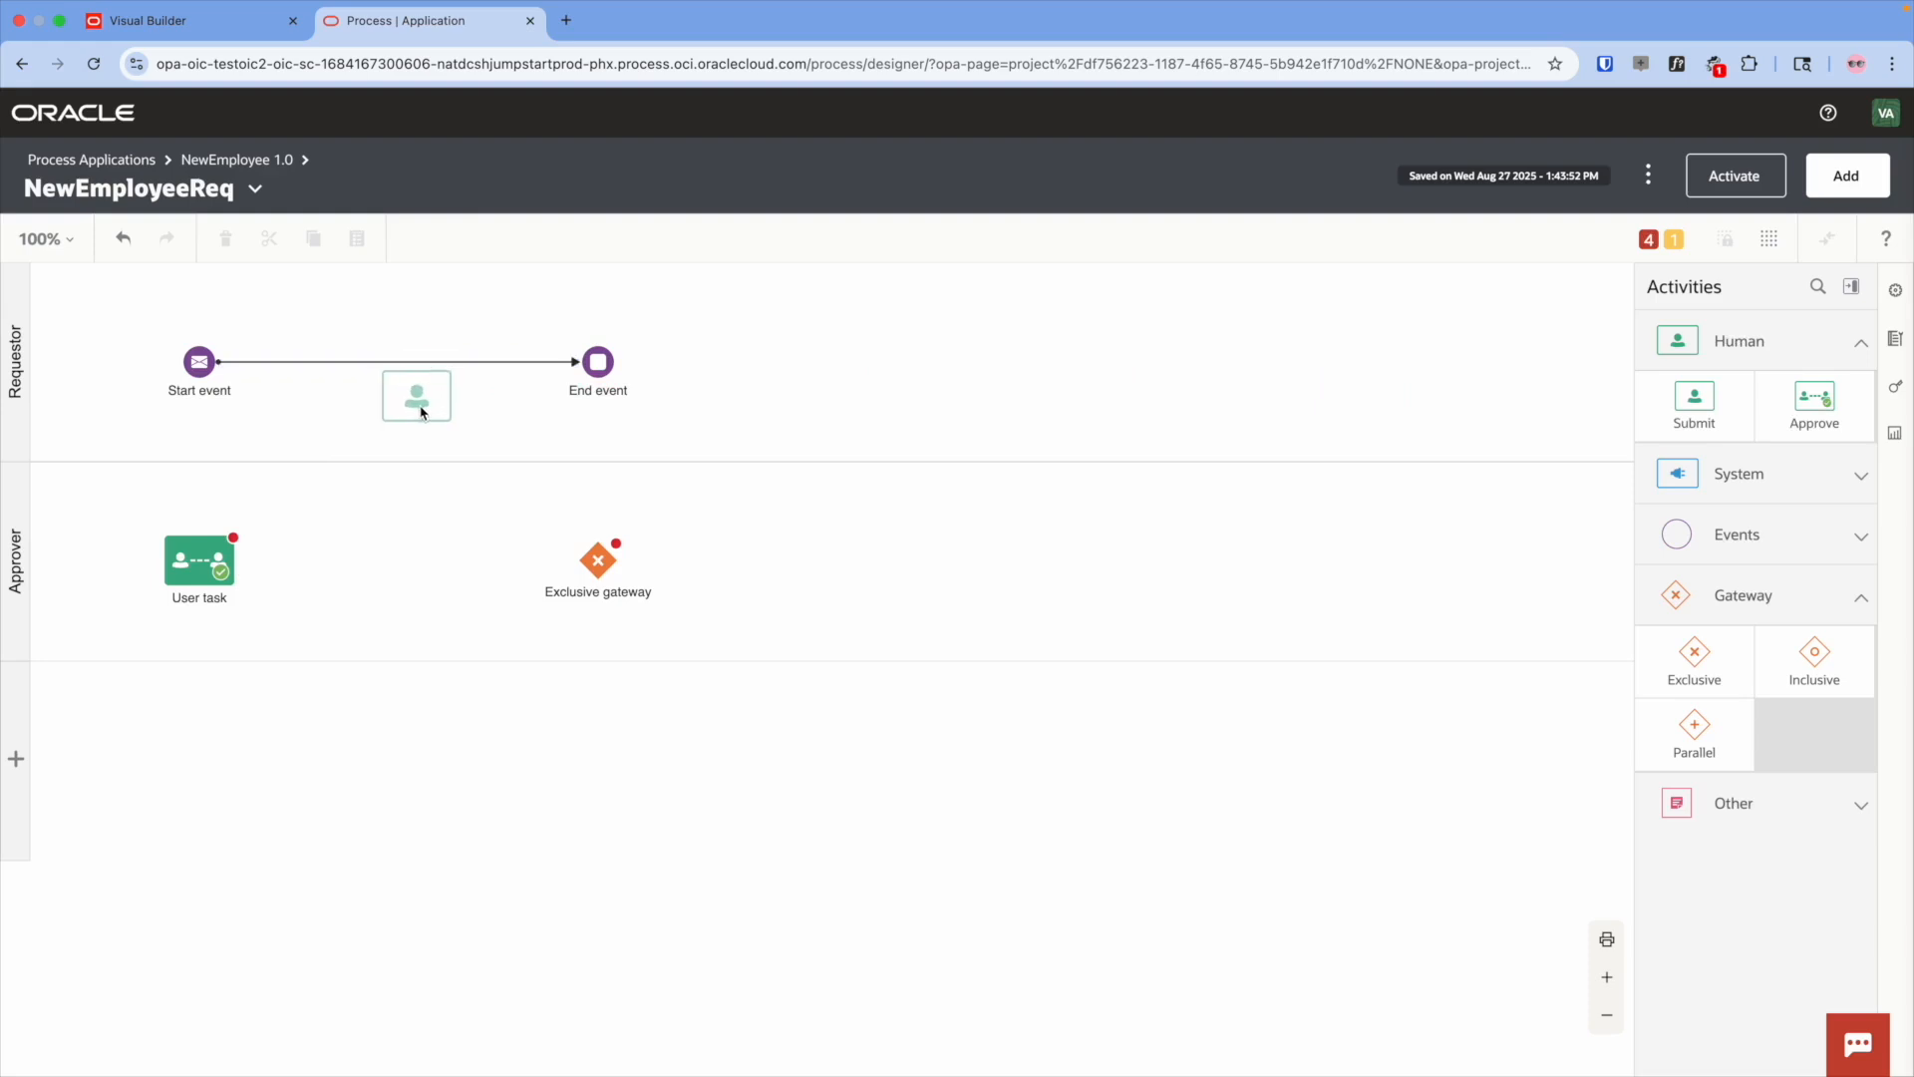
{"action": "left_click", "coordinate": [824, 355]}
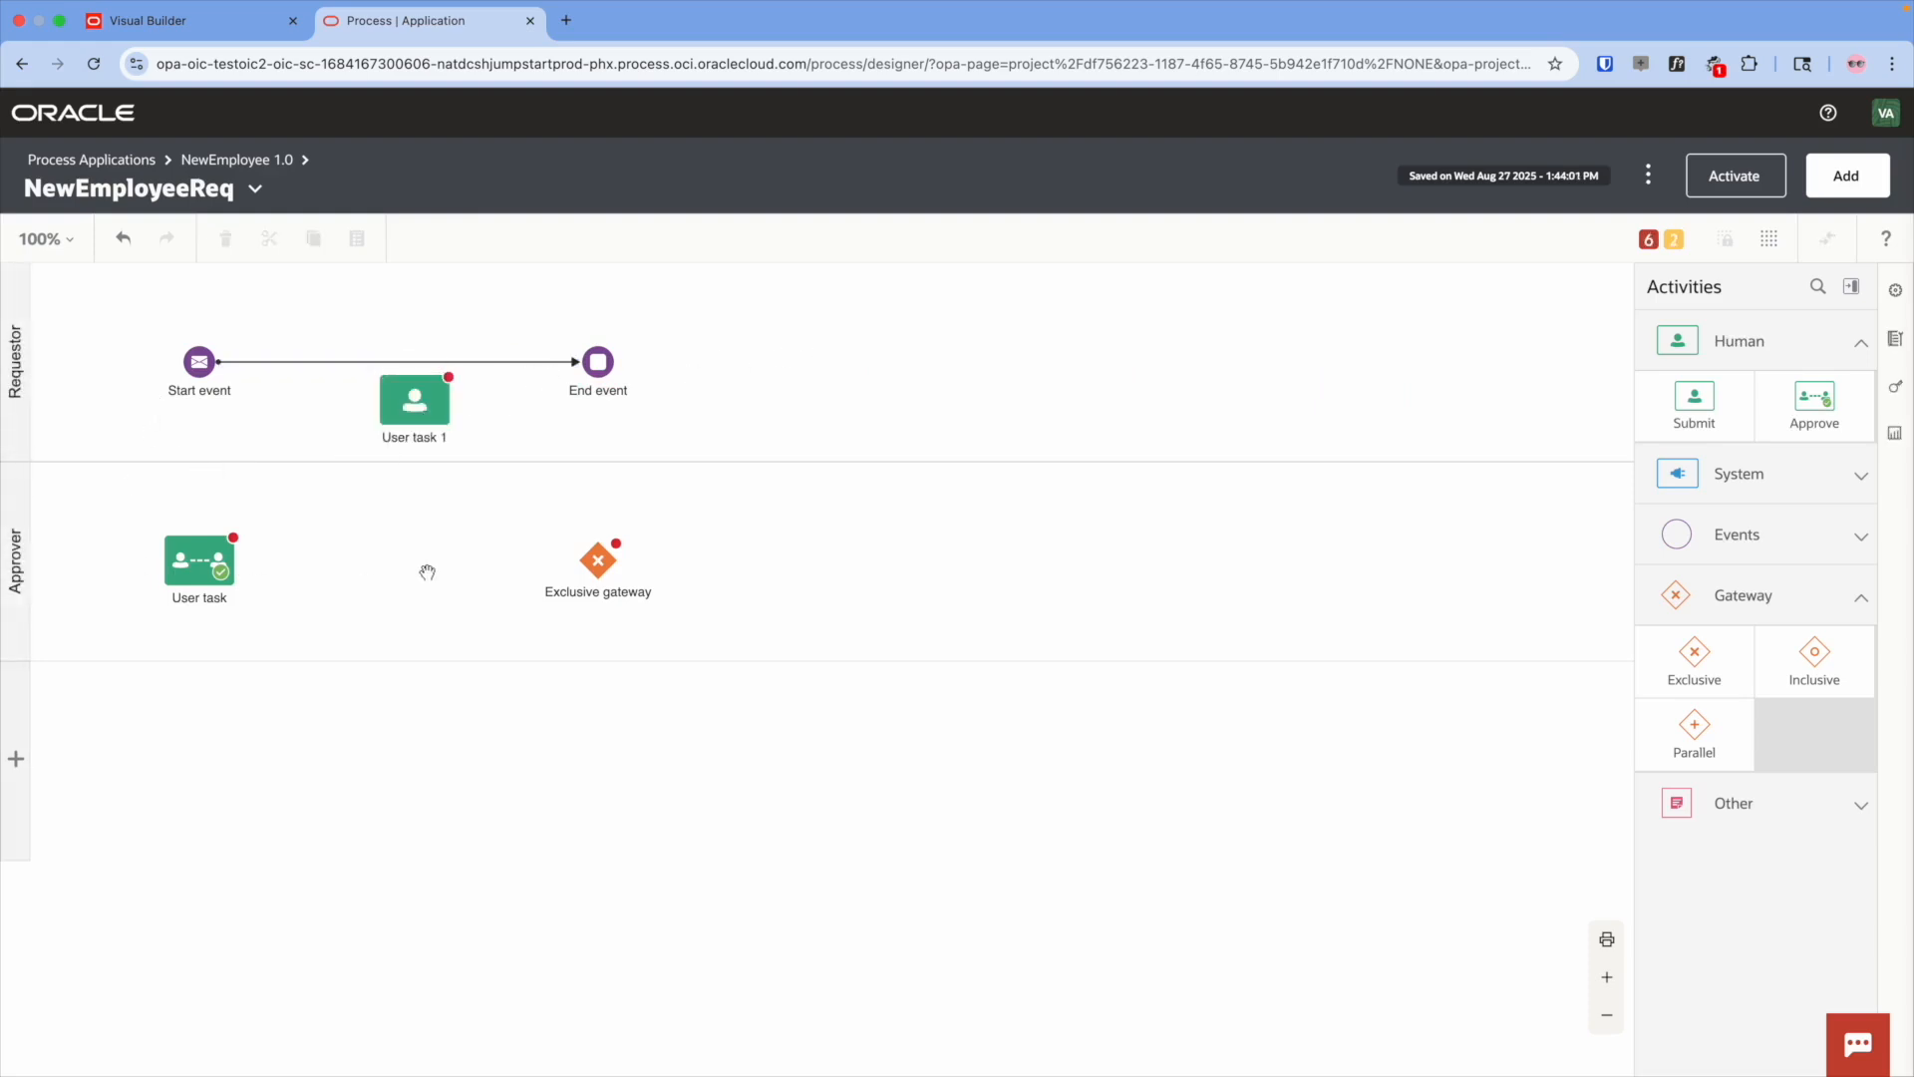
{"action": "left_click", "coordinate": [509, 363]}
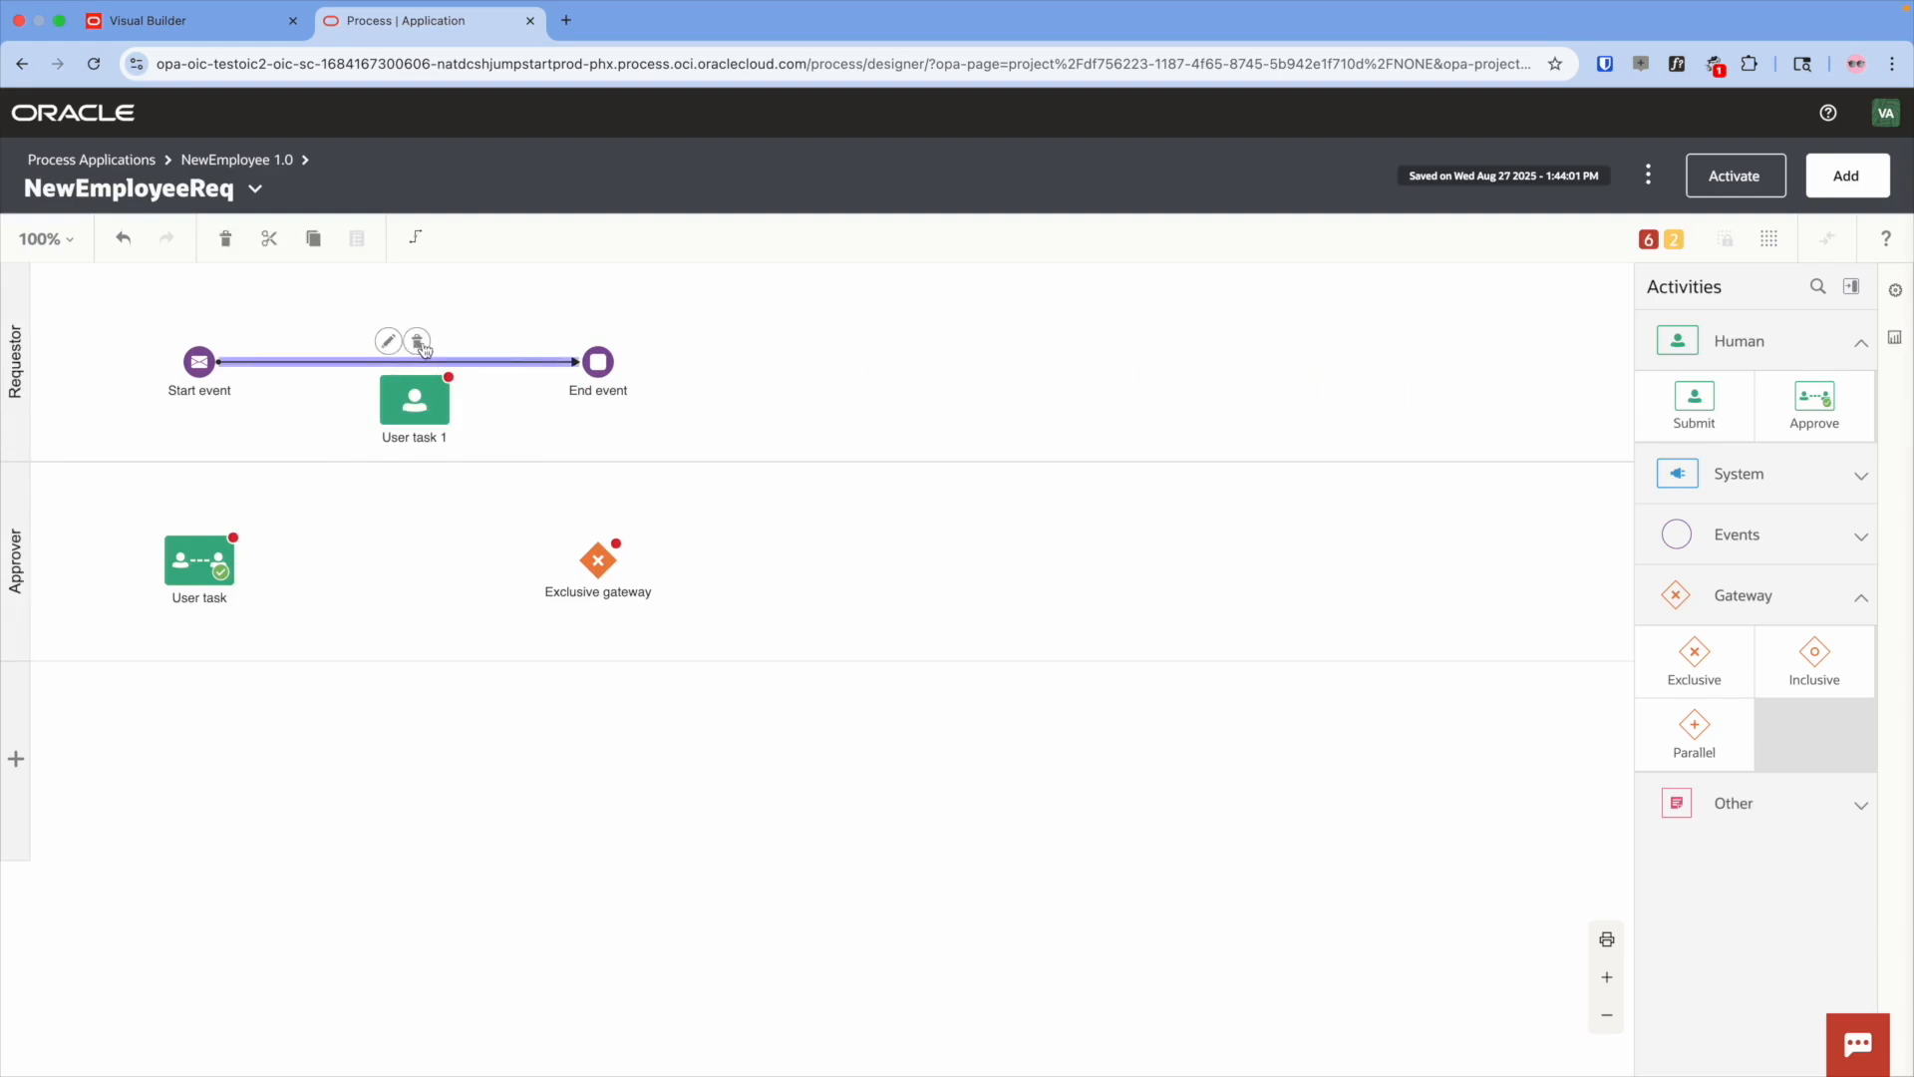
- Remove the Start-to-End flow, rename Start to 'Submit Employee Info', and connect it to the approval task
{"action": "left_click", "coordinate": [417, 342]}
{"action": "left_click", "coordinate": [199, 360]}
{"action": "left_click", "coordinate": [236, 360]}
{"action": "triple_click", "coordinate": [1427, 428]}
{"action": "type", "text": "Sub"}
{"action": "key", "text": "Down"}
{"action": "key", "text": "Return"}
{"action": "left_click", "coordinate": [470, 497]}
{"action": "left_click", "coordinate": [199, 361]}
{"action": "left_click_drag", "start_coordinate": [236, 325], "coordinate": [198, 549]}
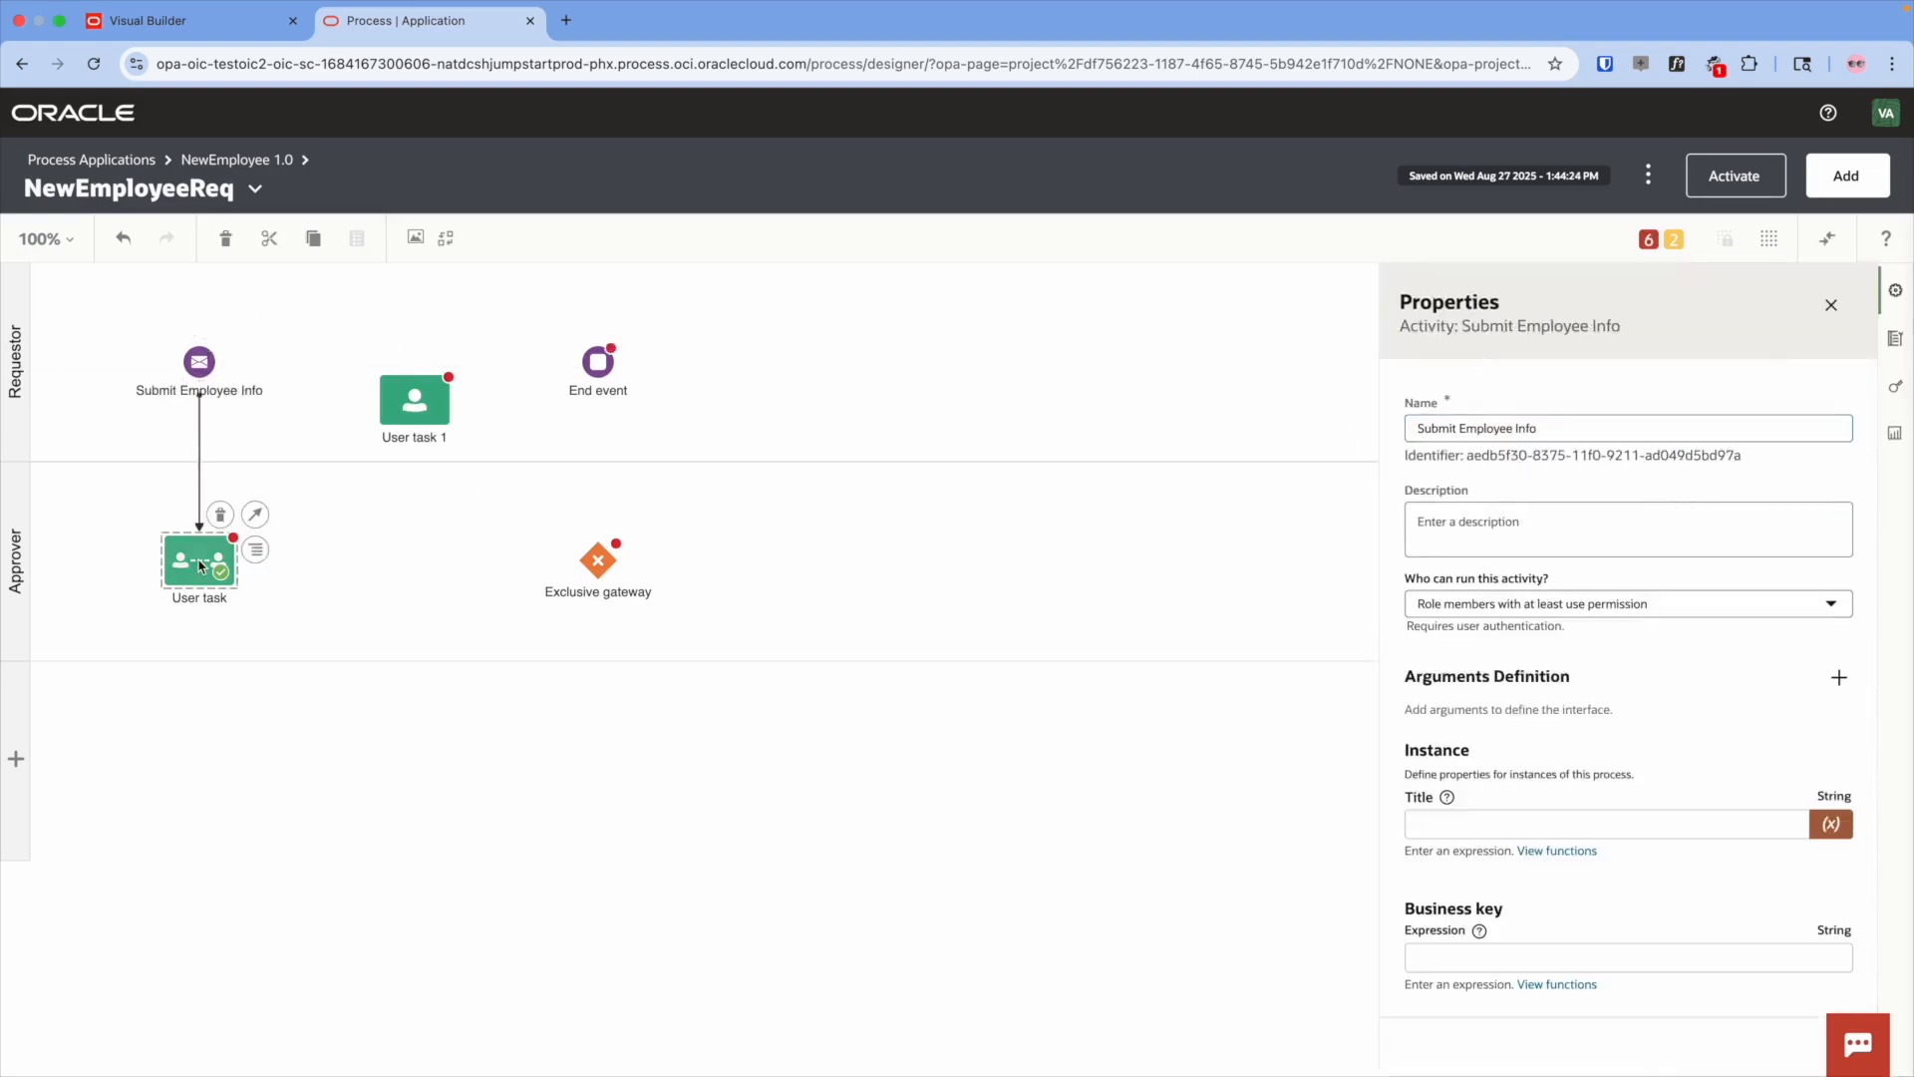
- Rename the approval task to 'Approve Request' and connect it to the exclusive gateway
{"action": "double_click", "coordinate": [1446, 424]}
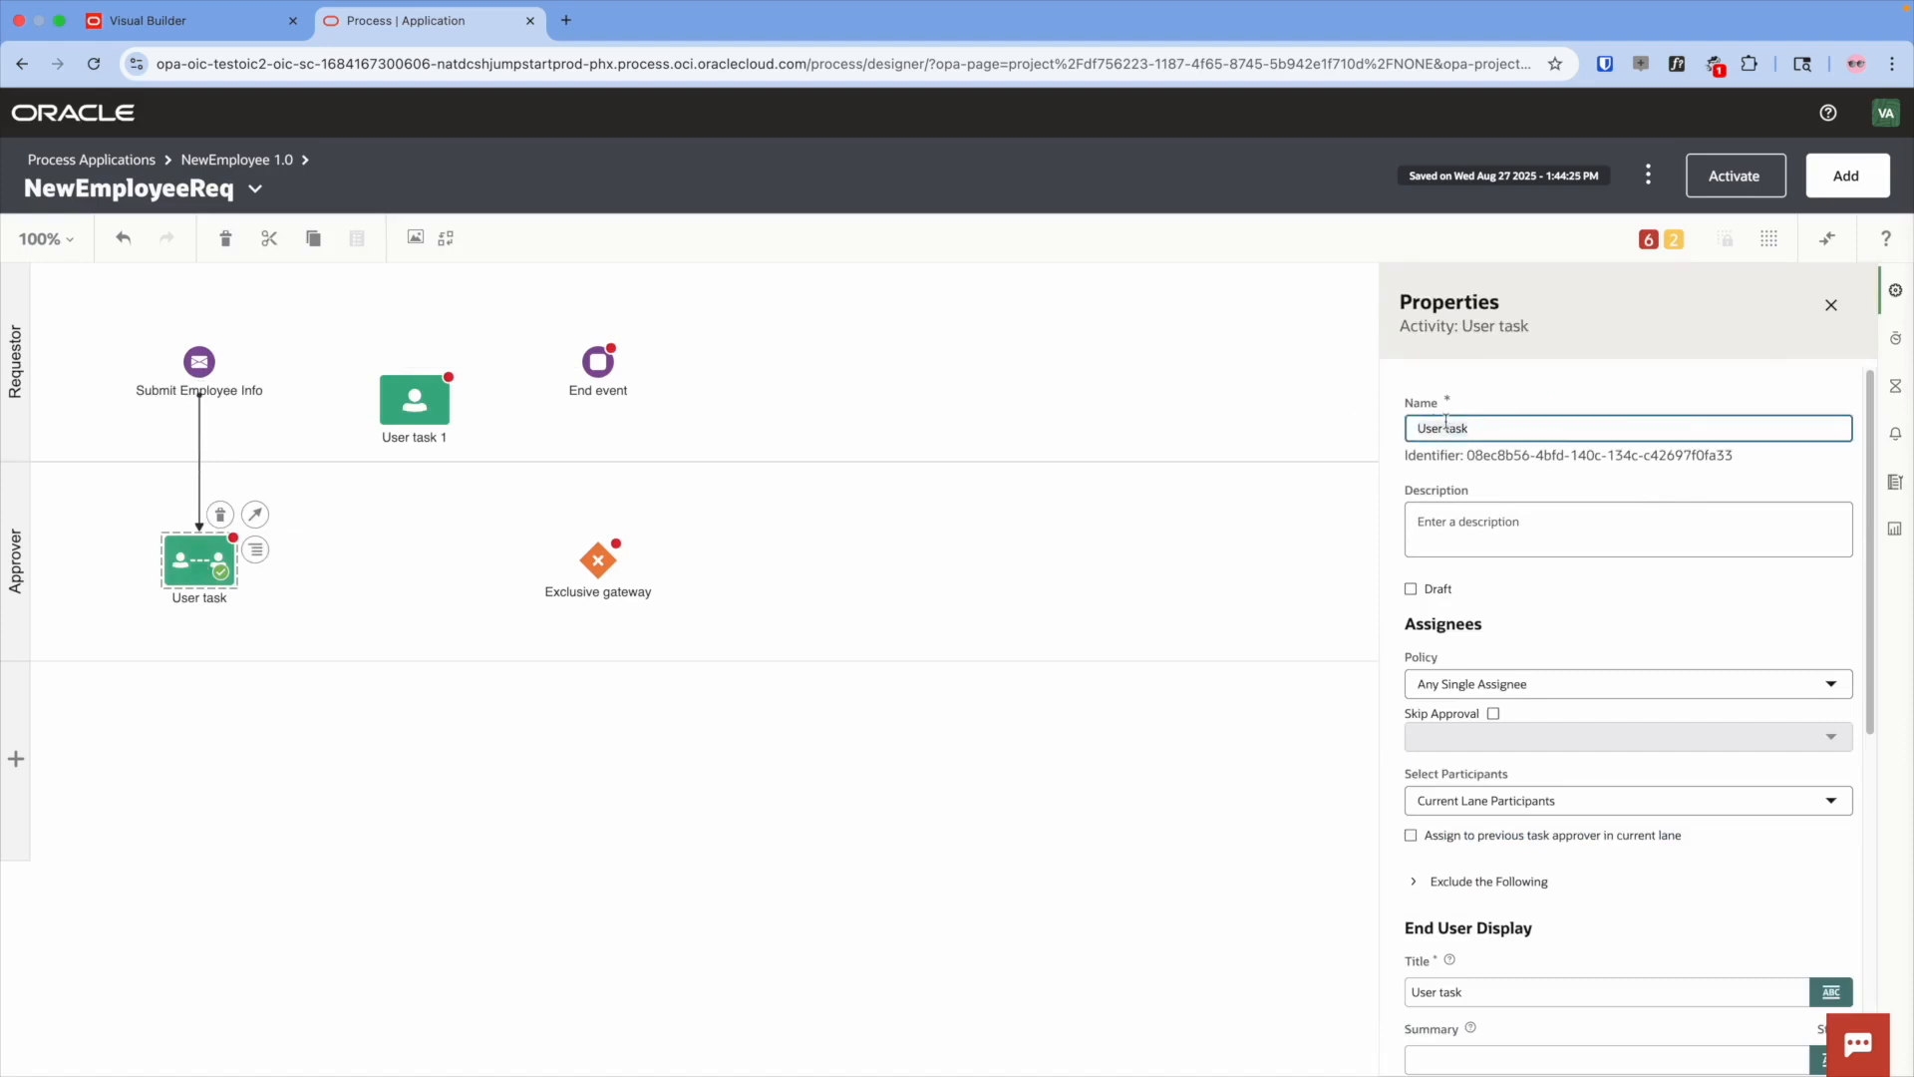
{"action": "triple_click", "coordinate": [1447, 426]}
{"action": "type", "text": "Approve"}
{"action": "key", "text": "Down"}
{"action": "key", "text": "Return"}
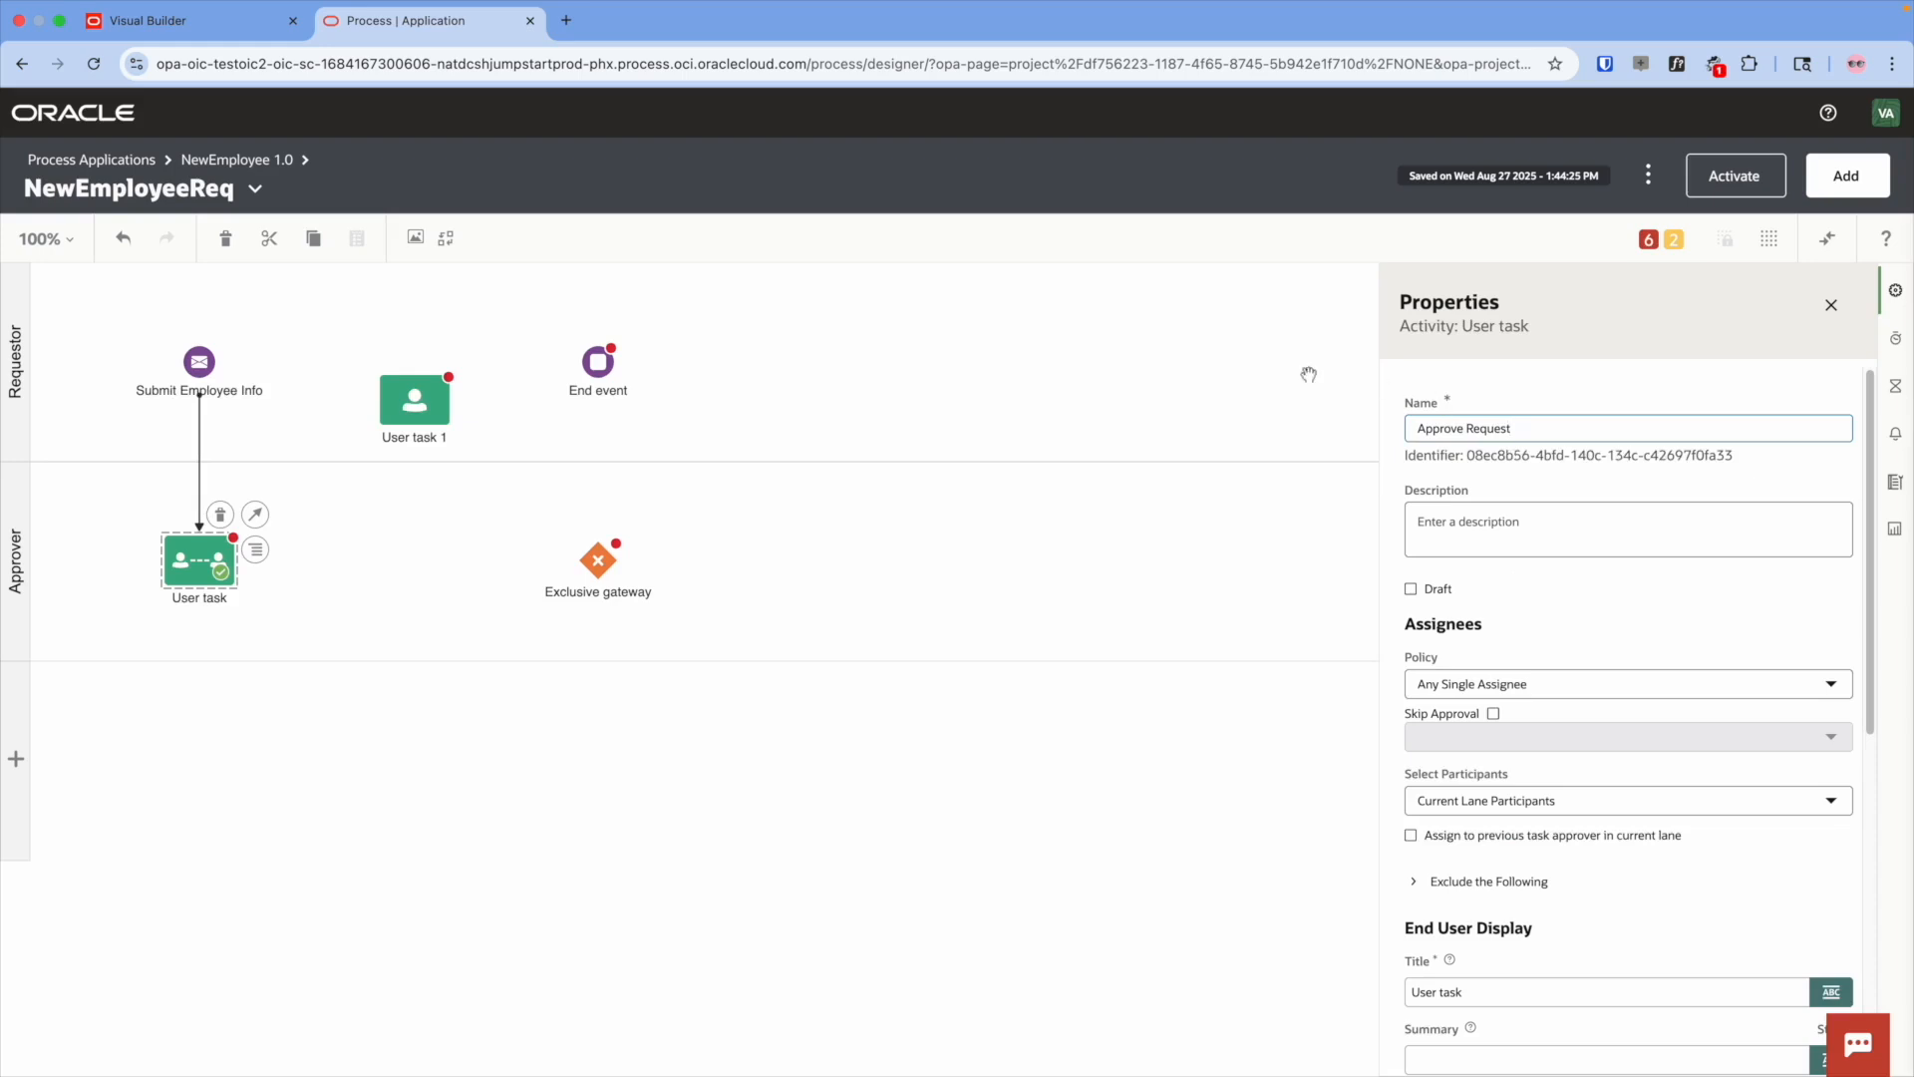
{"action": "left_click", "coordinate": [421, 570]}
{"action": "left_click", "coordinate": [175, 565]}
{"action": "left_click_drag", "start_coordinate": [255, 515], "coordinate": [590, 565]}
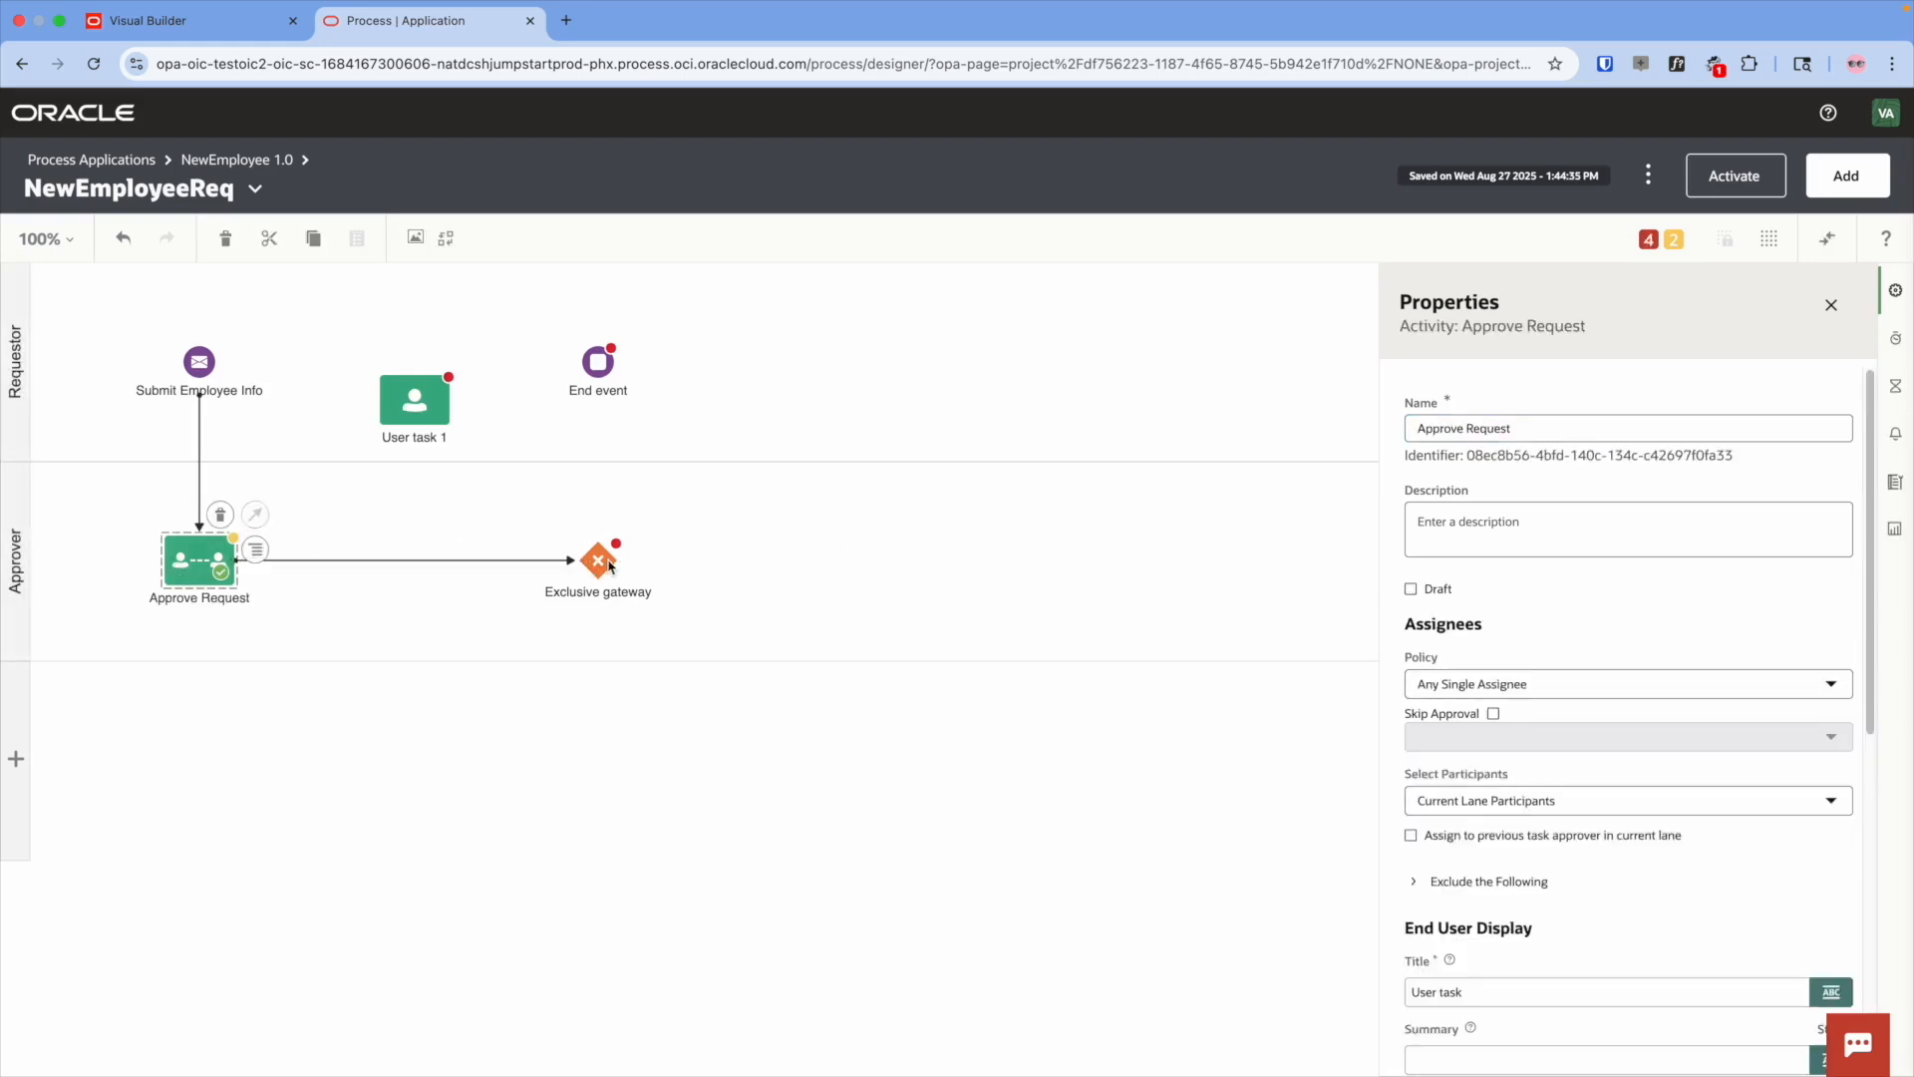
- Name the gateway 'Approved?' and connect it to End event and User task 1
{"action": "left_click", "coordinate": [609, 567]}
{"action": "type", "text": "Approved?"}
{"action": "left_click", "coordinate": [686, 556]}
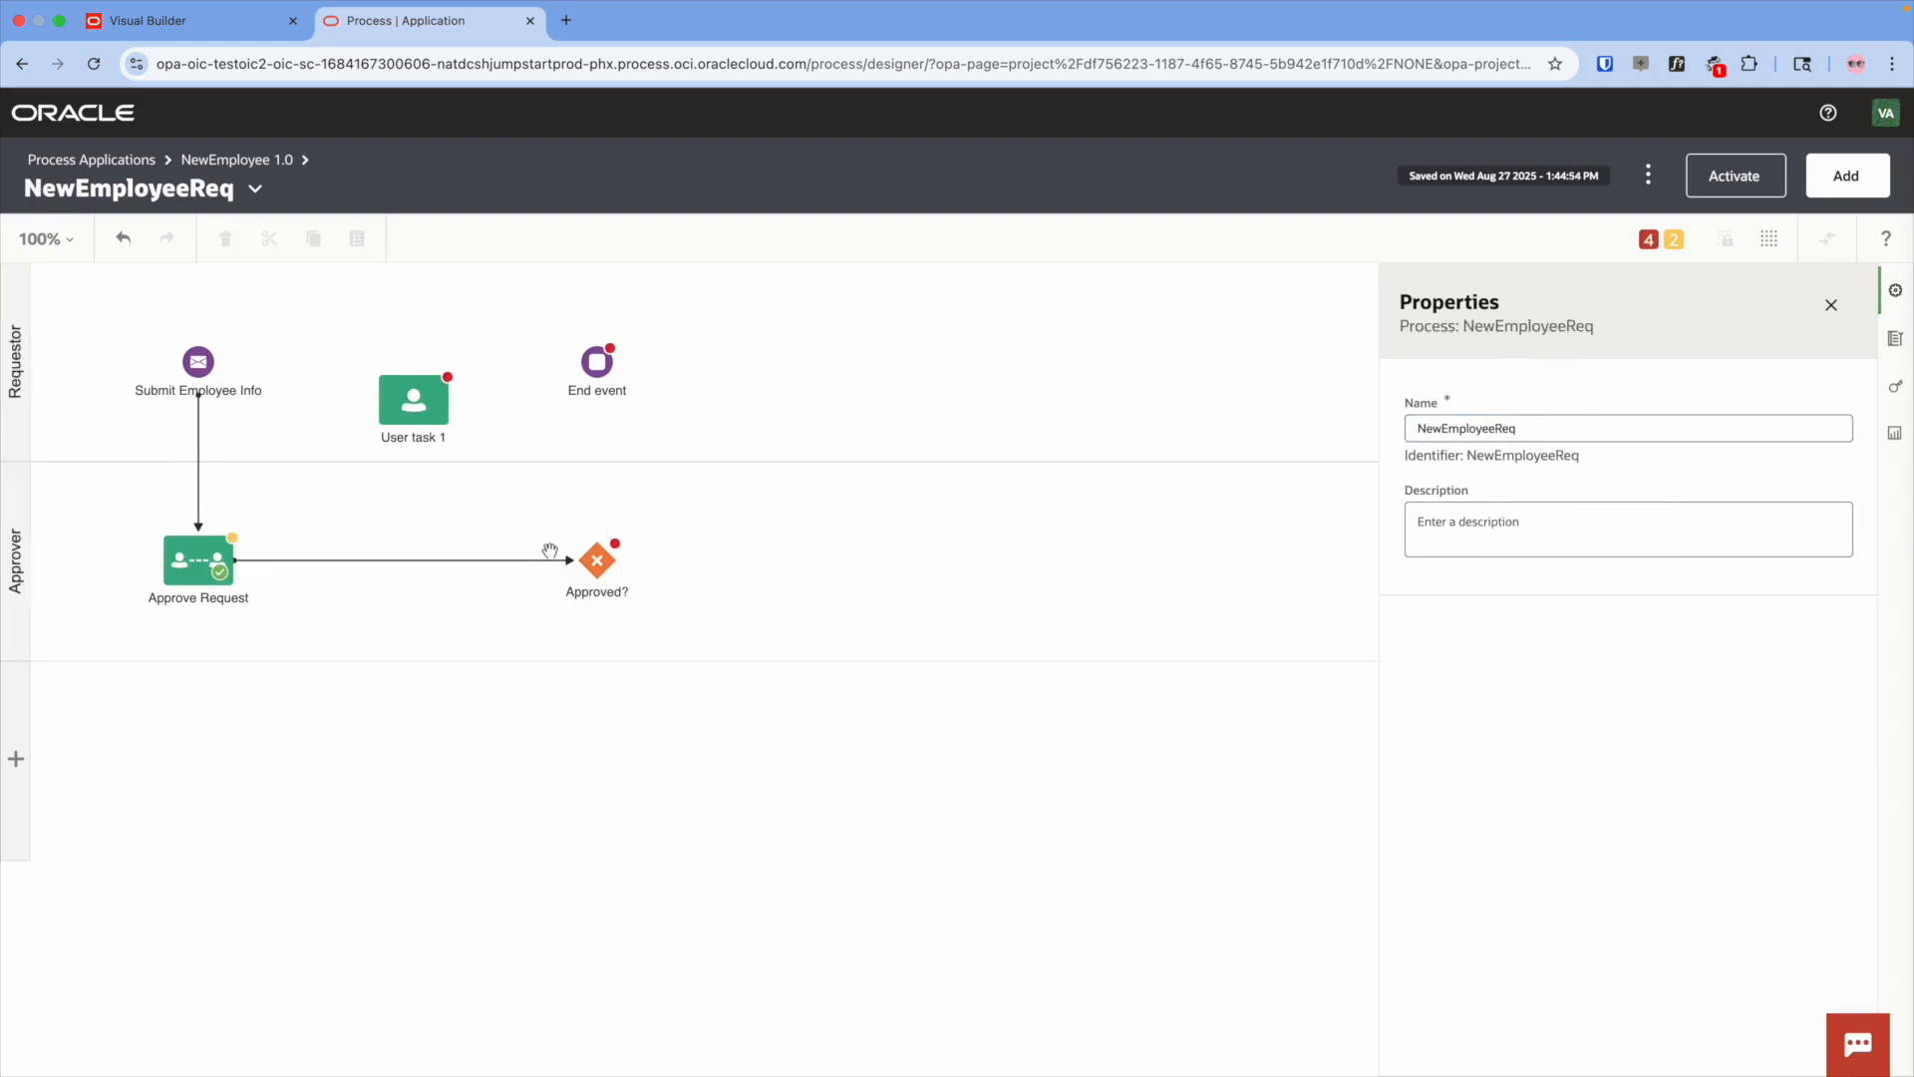
{"action": "left_click", "coordinate": [597, 561]}
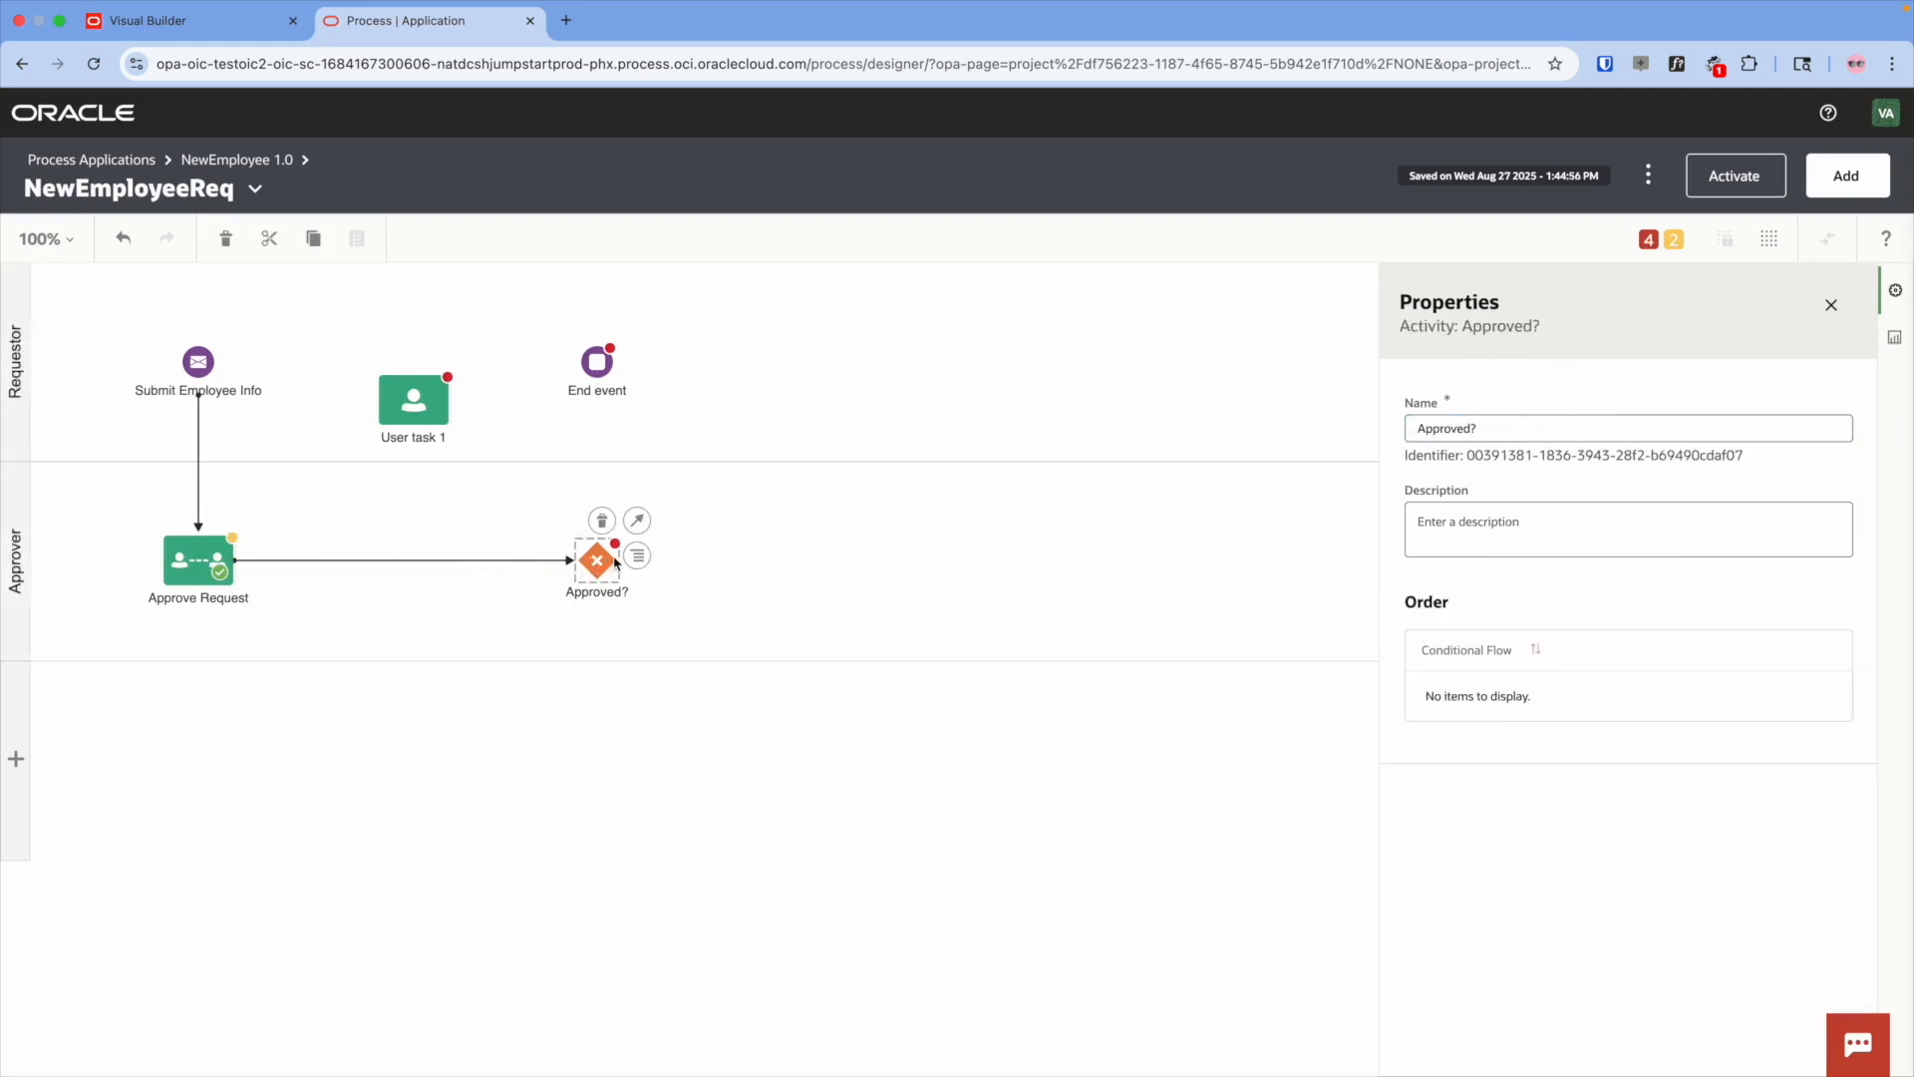
{"action": "left_click_drag", "start_coordinate": [636, 526], "coordinate": [598, 362]}
{"action": "left_click_drag", "start_coordinate": [636, 519], "coordinate": [423, 409]}
- Rename User task 1 to 'Resubmit' and connect it back to Approve Request
{"action": "left_click", "coordinate": [416, 408]}
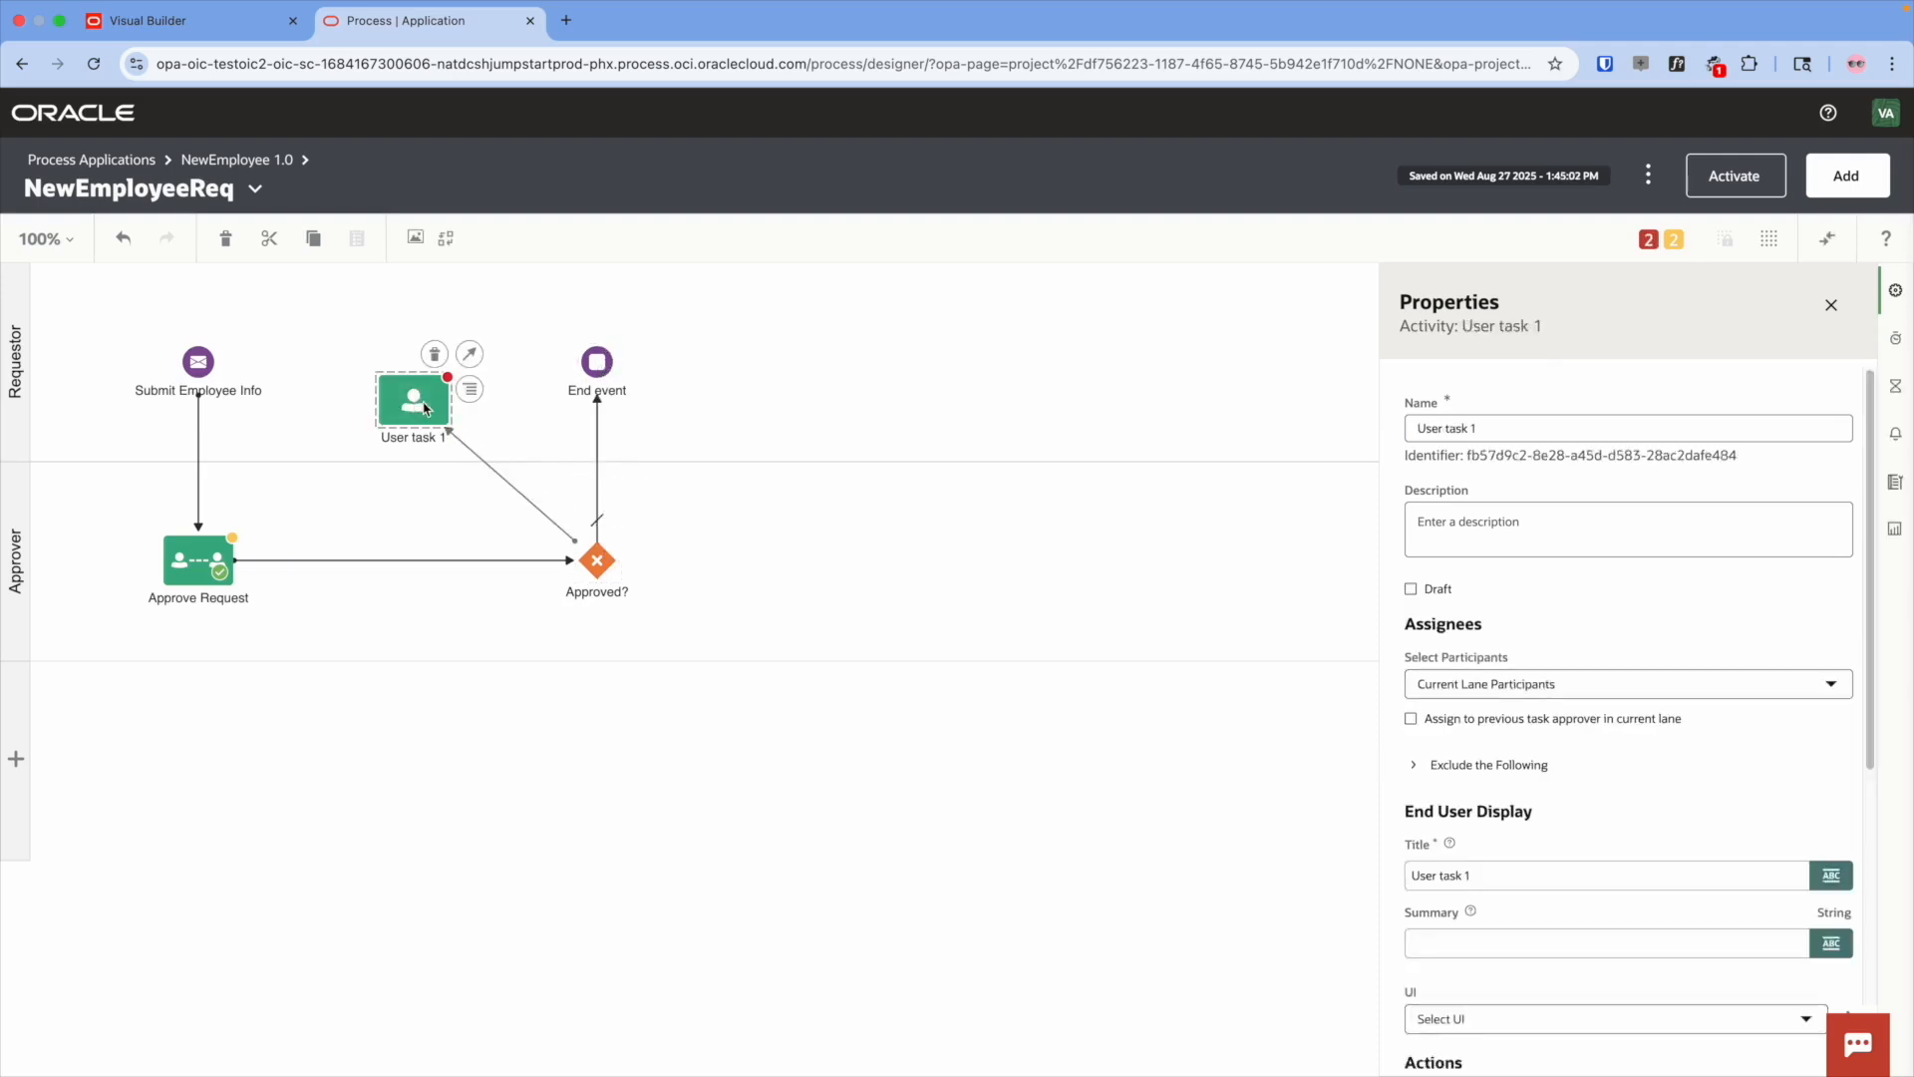
{"action": "left_click", "coordinate": [1517, 426]}
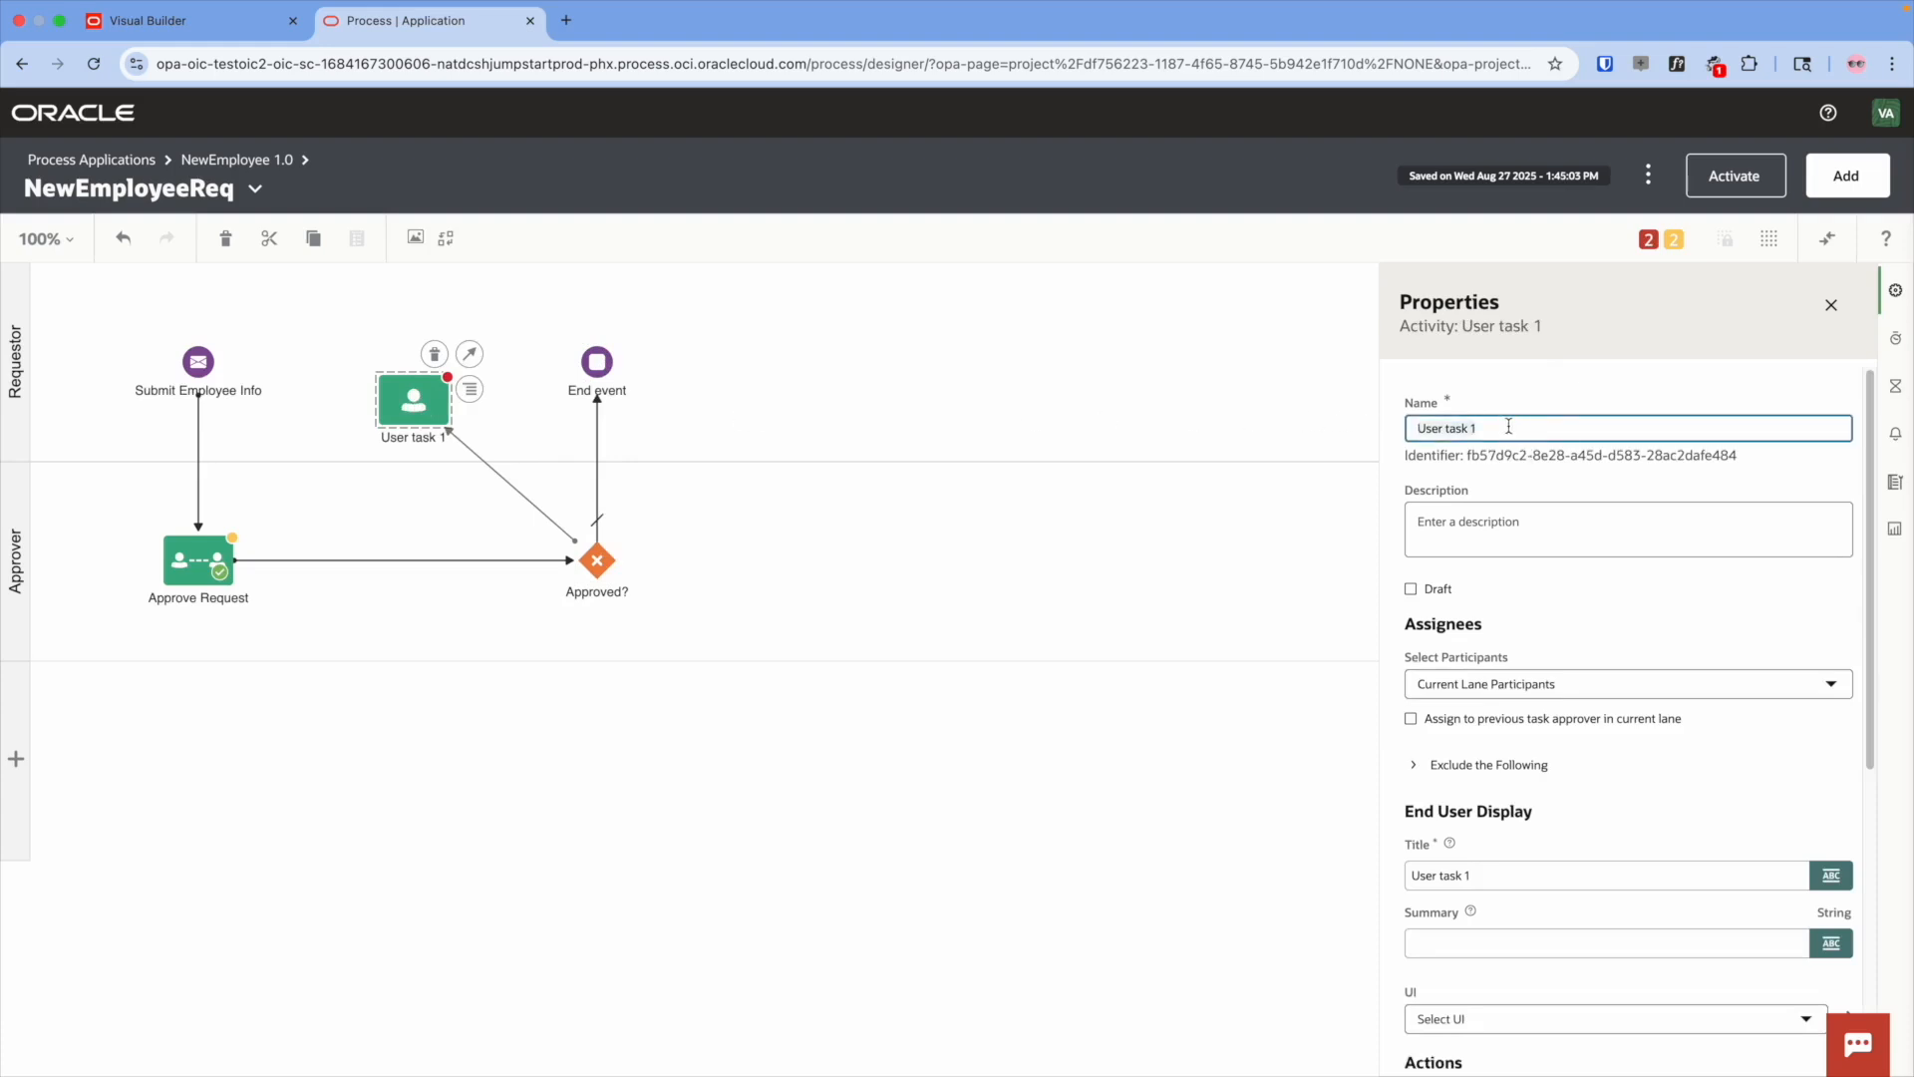
{"action": "type", "text": "Resubmit"}
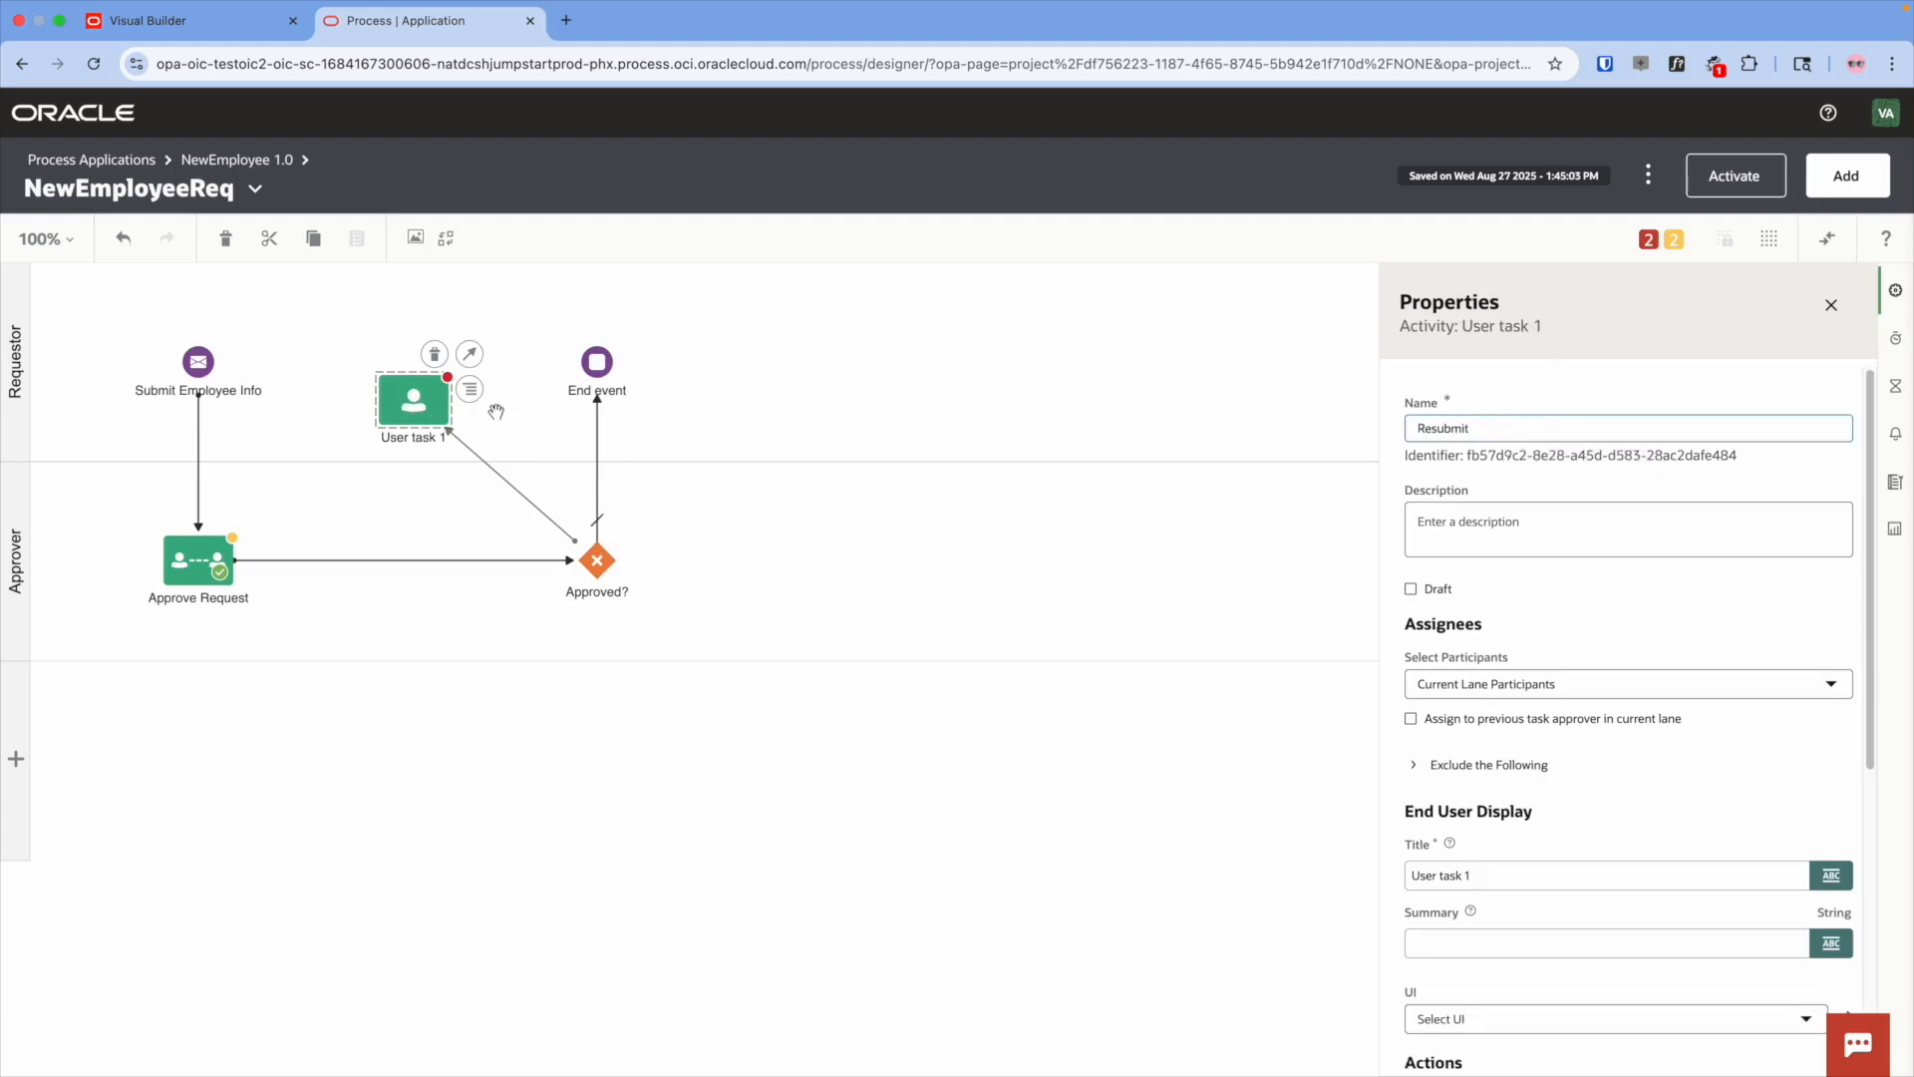
{"action": "left_click", "coordinate": [413, 407]}
{"action": "left_click_drag", "start_coordinate": [471, 359], "coordinate": [238, 529]}
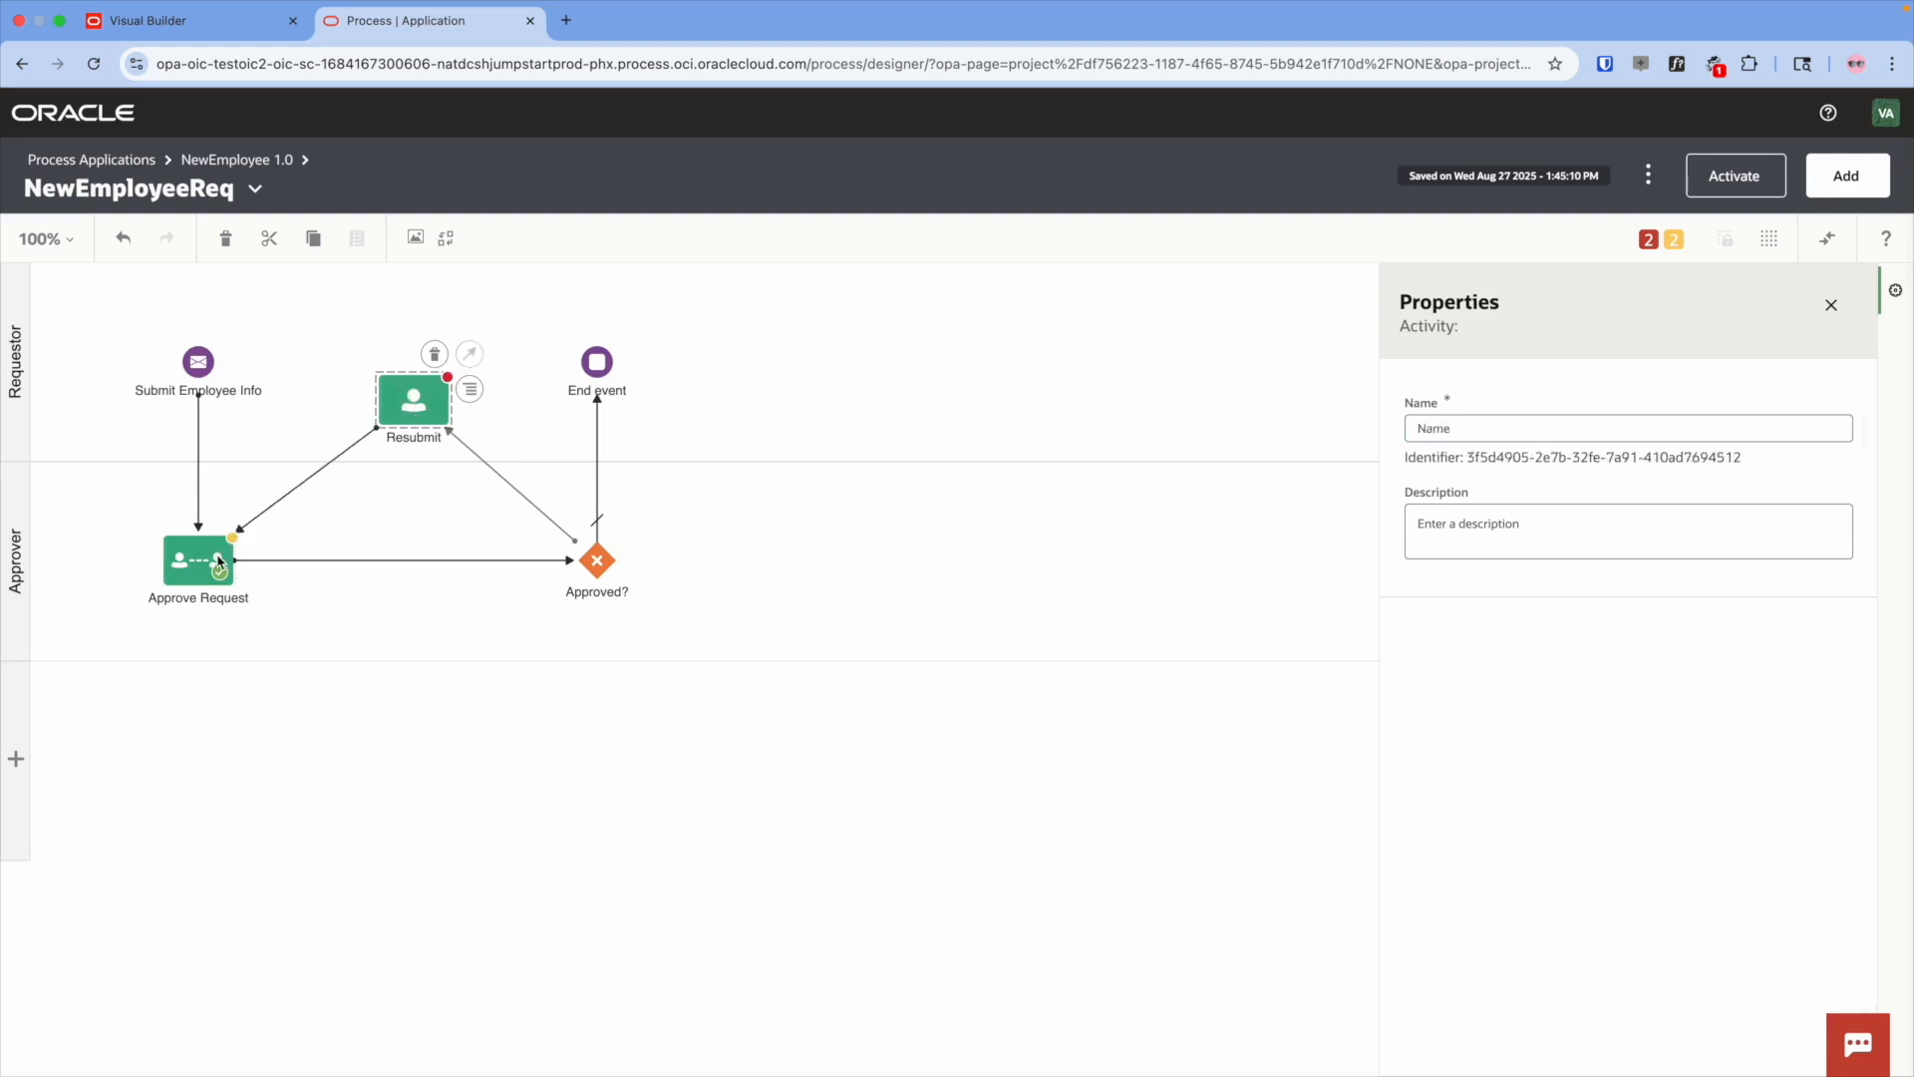
{"action": "left_click", "coordinate": [572, 445]}
{"action": "left_click", "coordinate": [456, 441]}
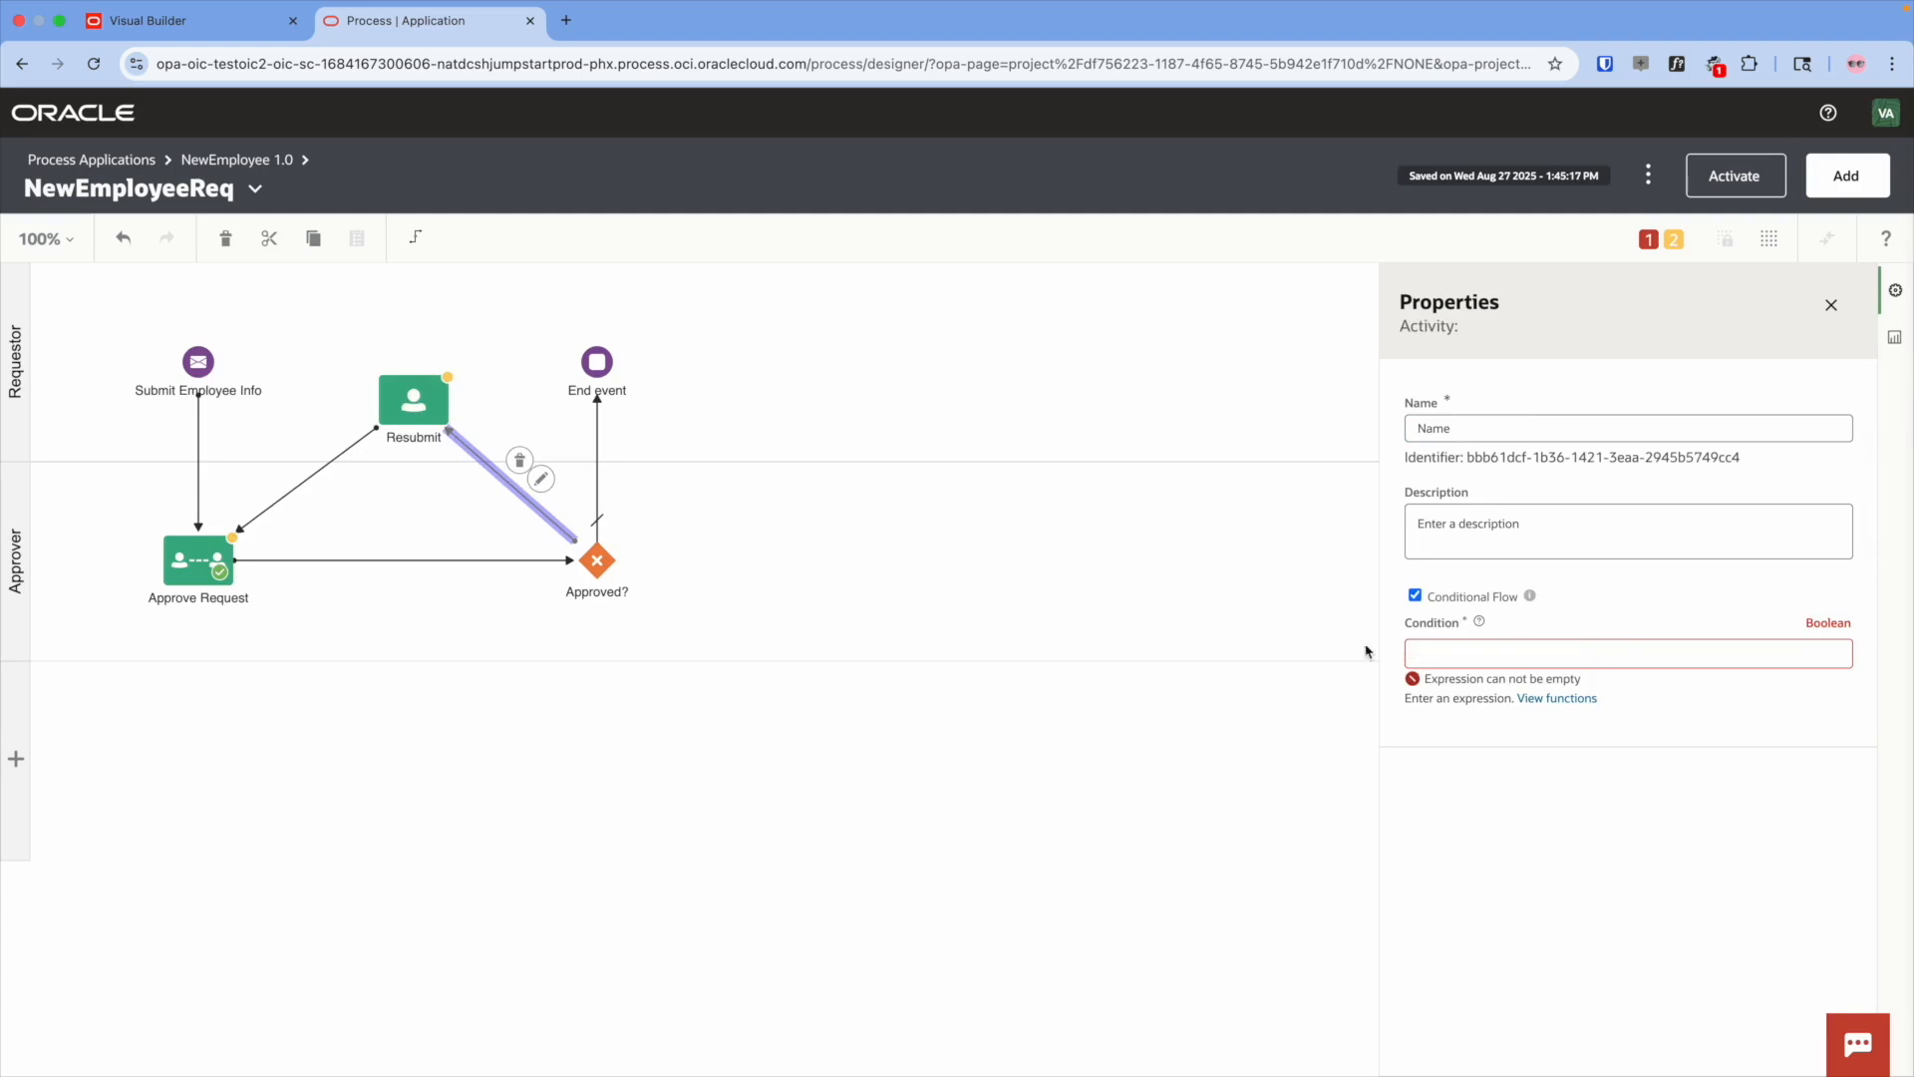
- Create a String data object named taskOutcomeDataObject
{"action": "left_click", "coordinate": [1224, 389]}
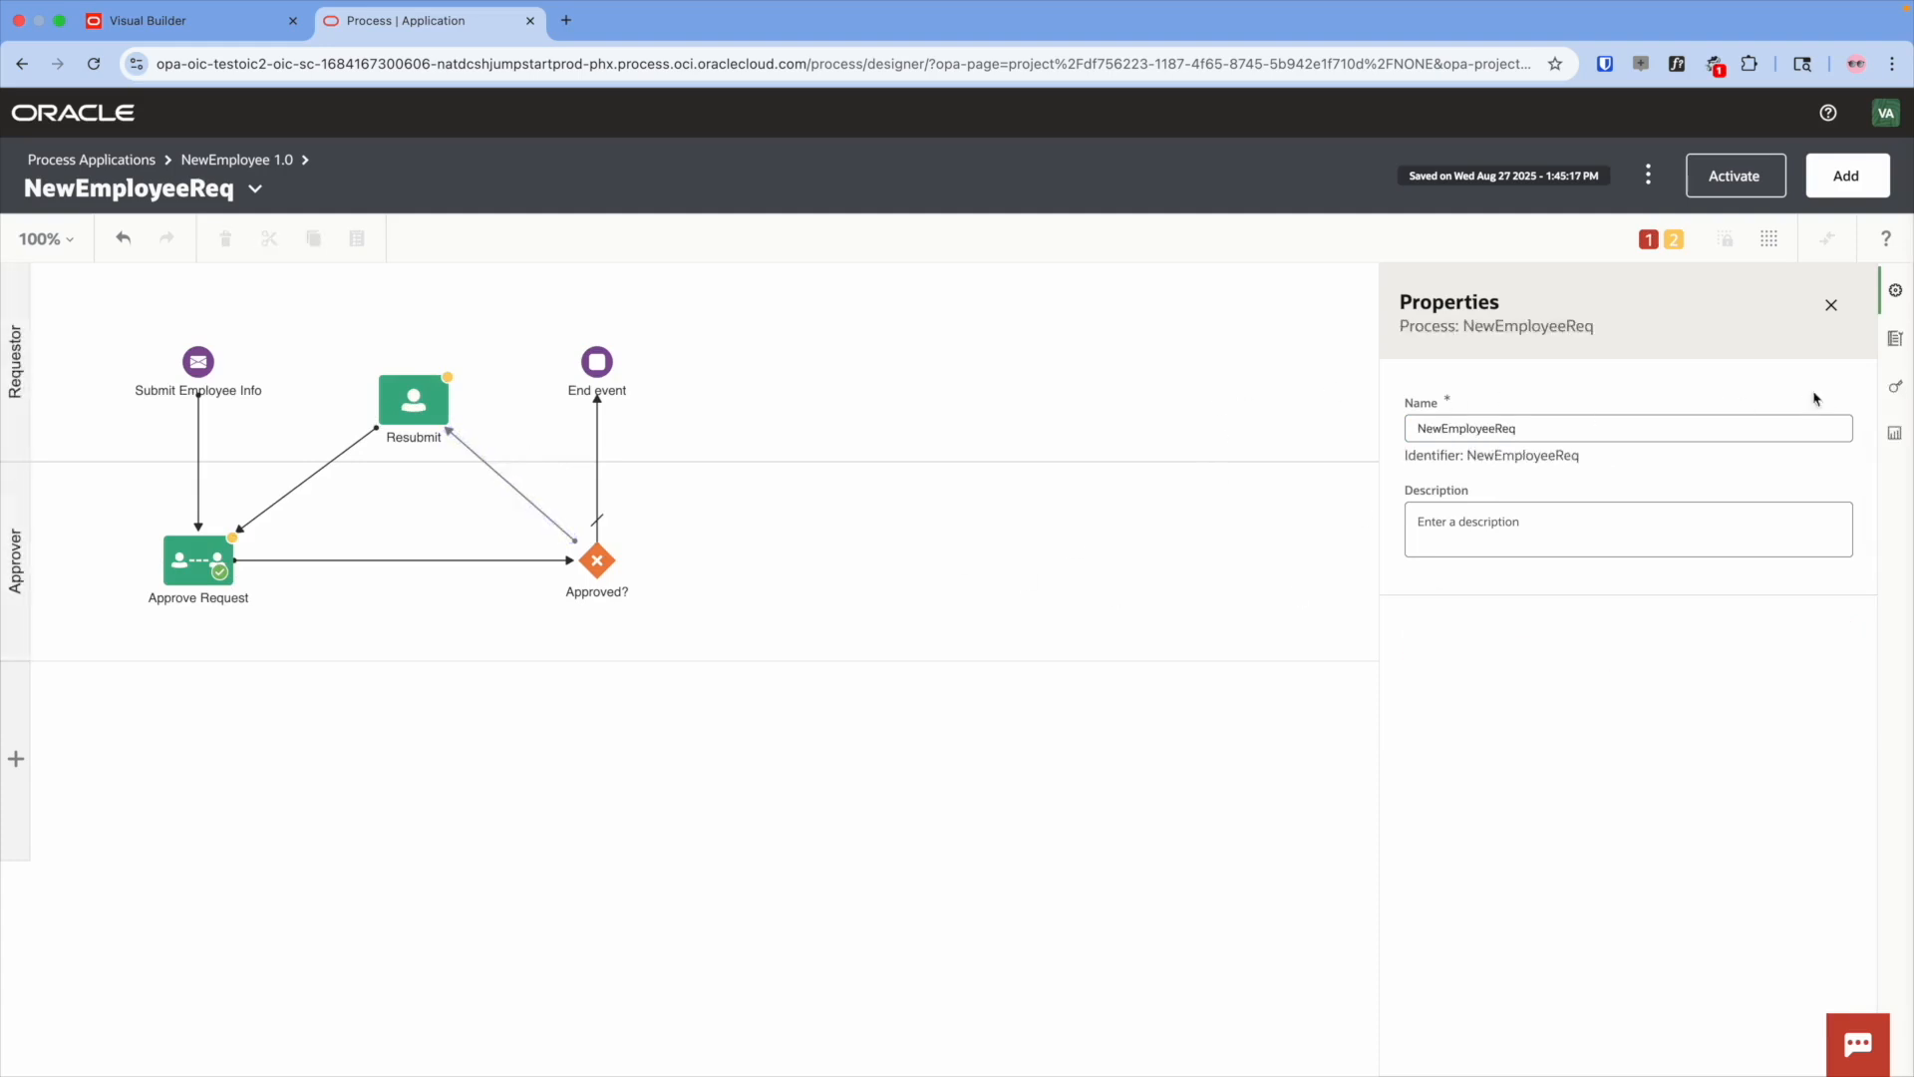
{"action": "left_click", "coordinate": [1894, 432]}
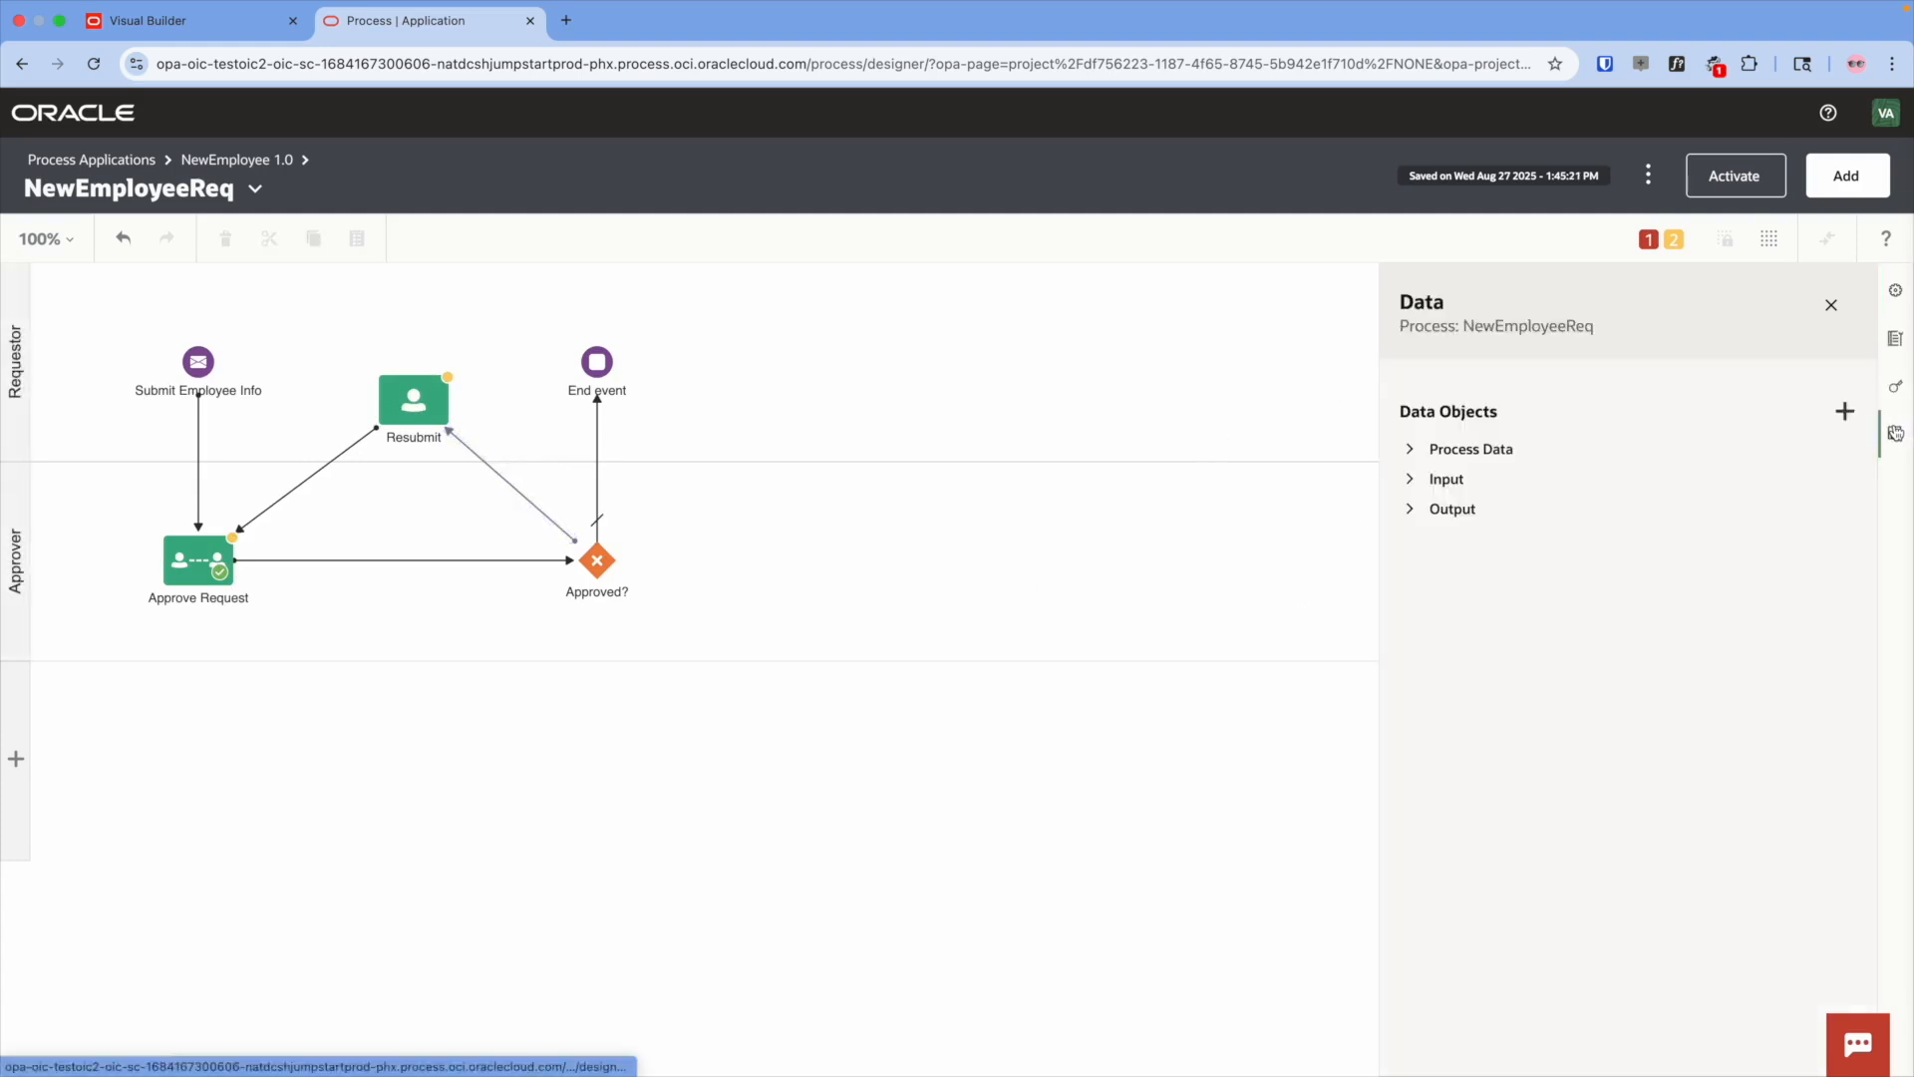
{"action": "left_click", "coordinate": [1845, 410]}
{"action": "double_click", "coordinate": [1213, 425]}
{"action": "type", "text": "taskOutcomeDataObject"}
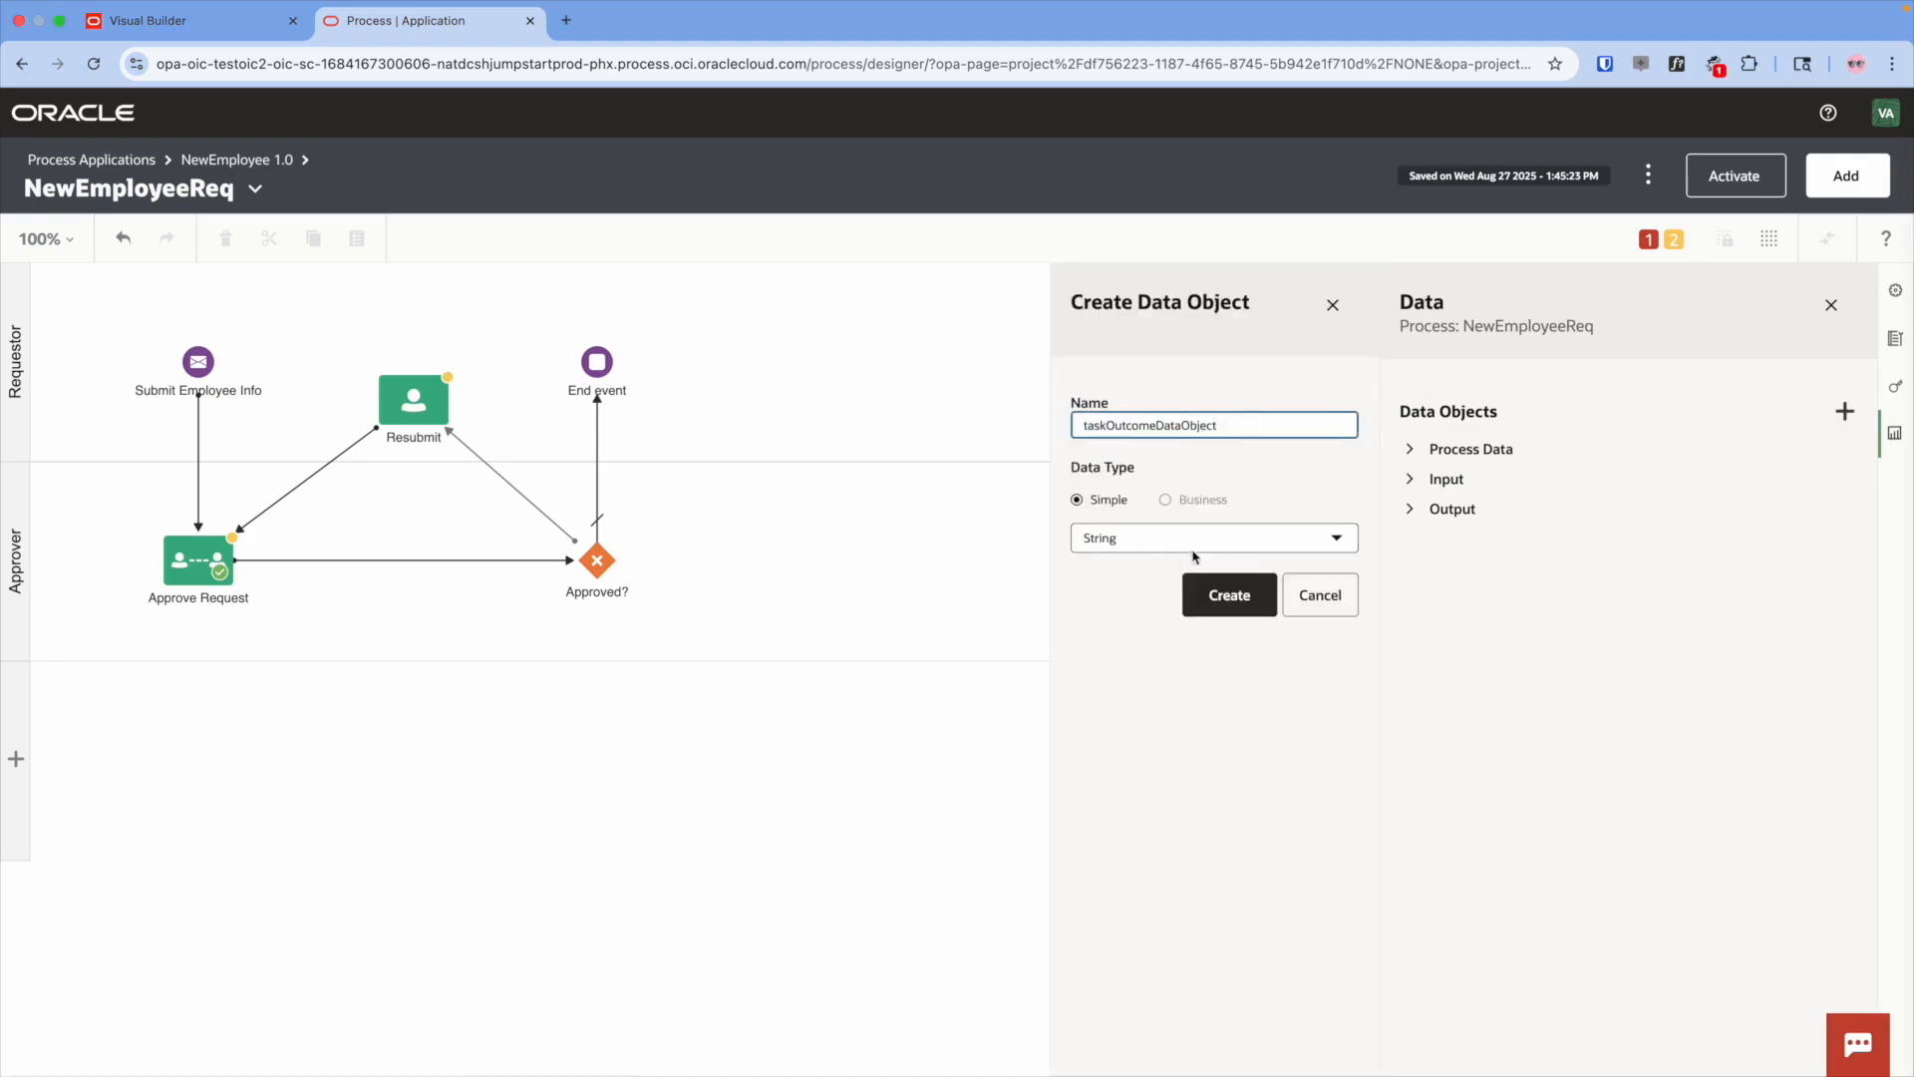
{"action": "left_click", "coordinate": [1211, 588]}
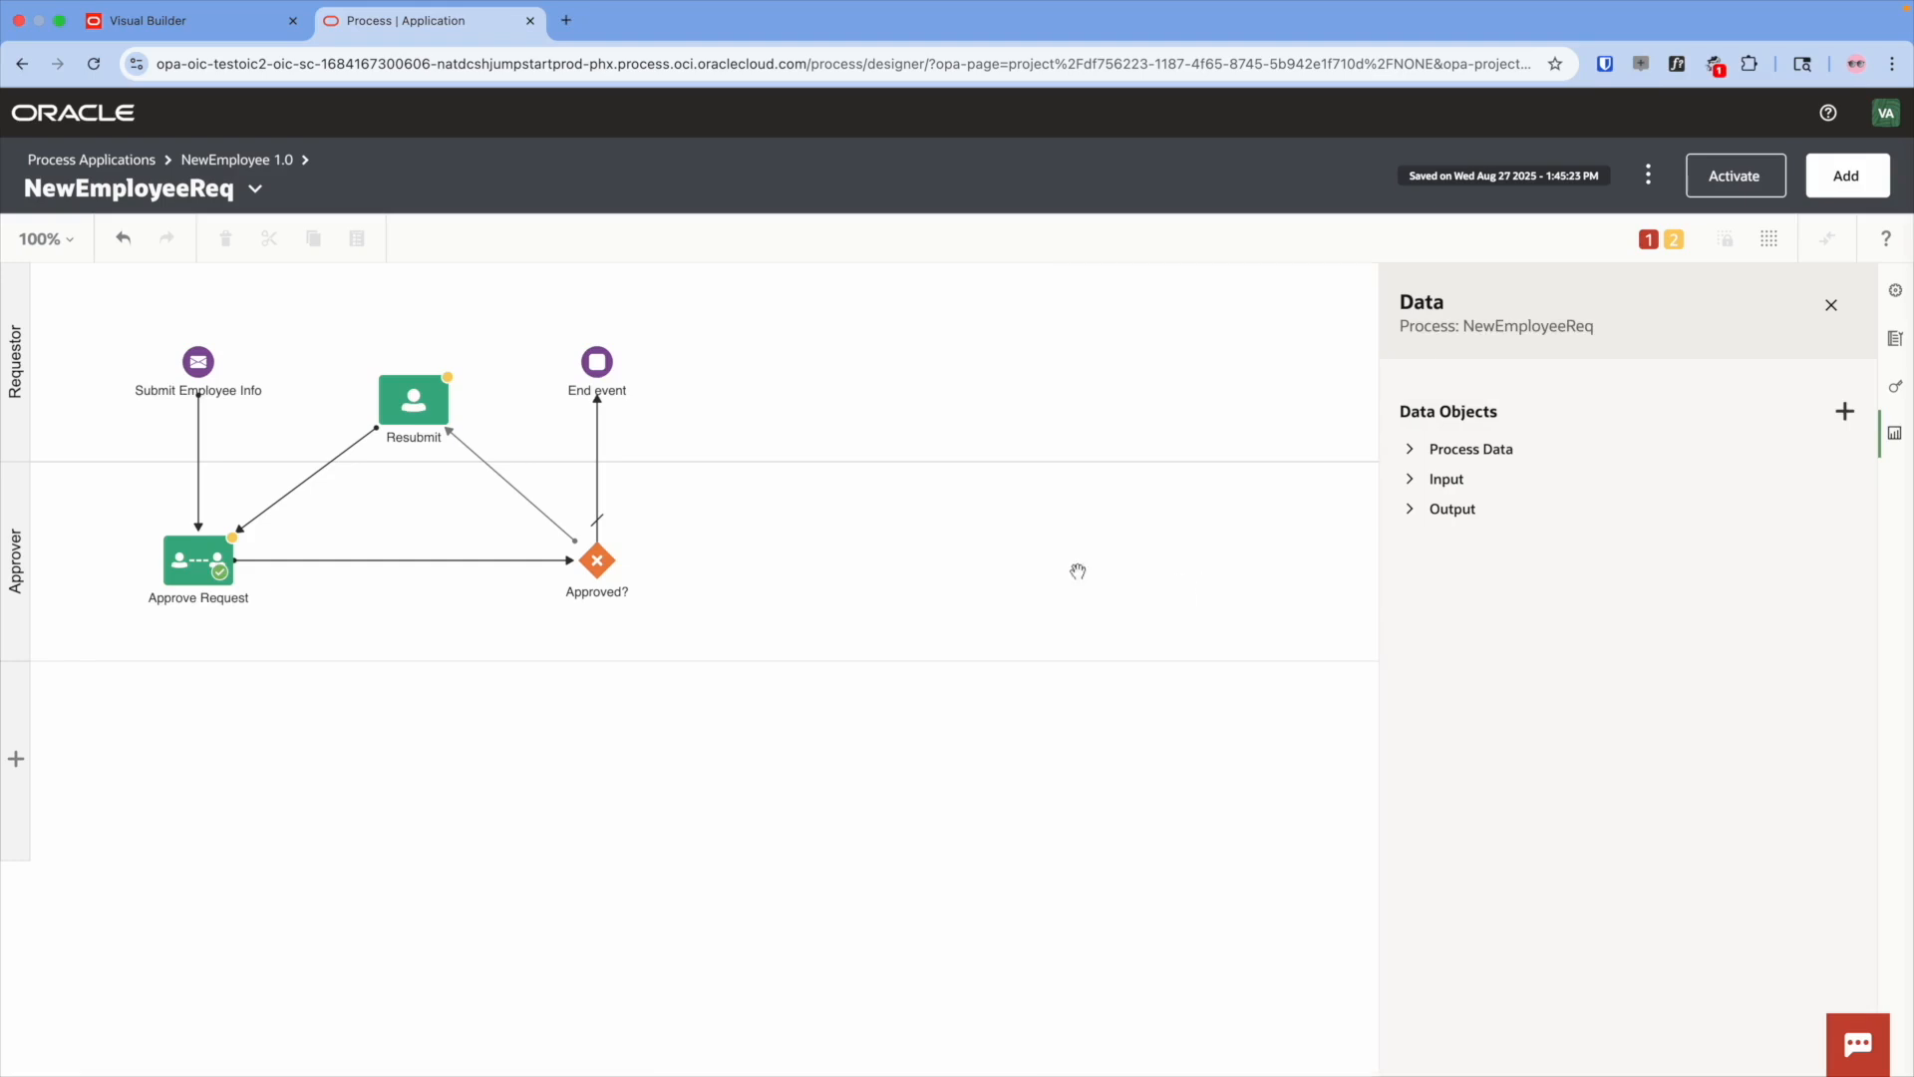
- Make the Approved?-to-Resubmit flow conditional on taskOutcomeDataObject == "REJECT"
{"action": "left_click", "coordinate": [518, 495]}
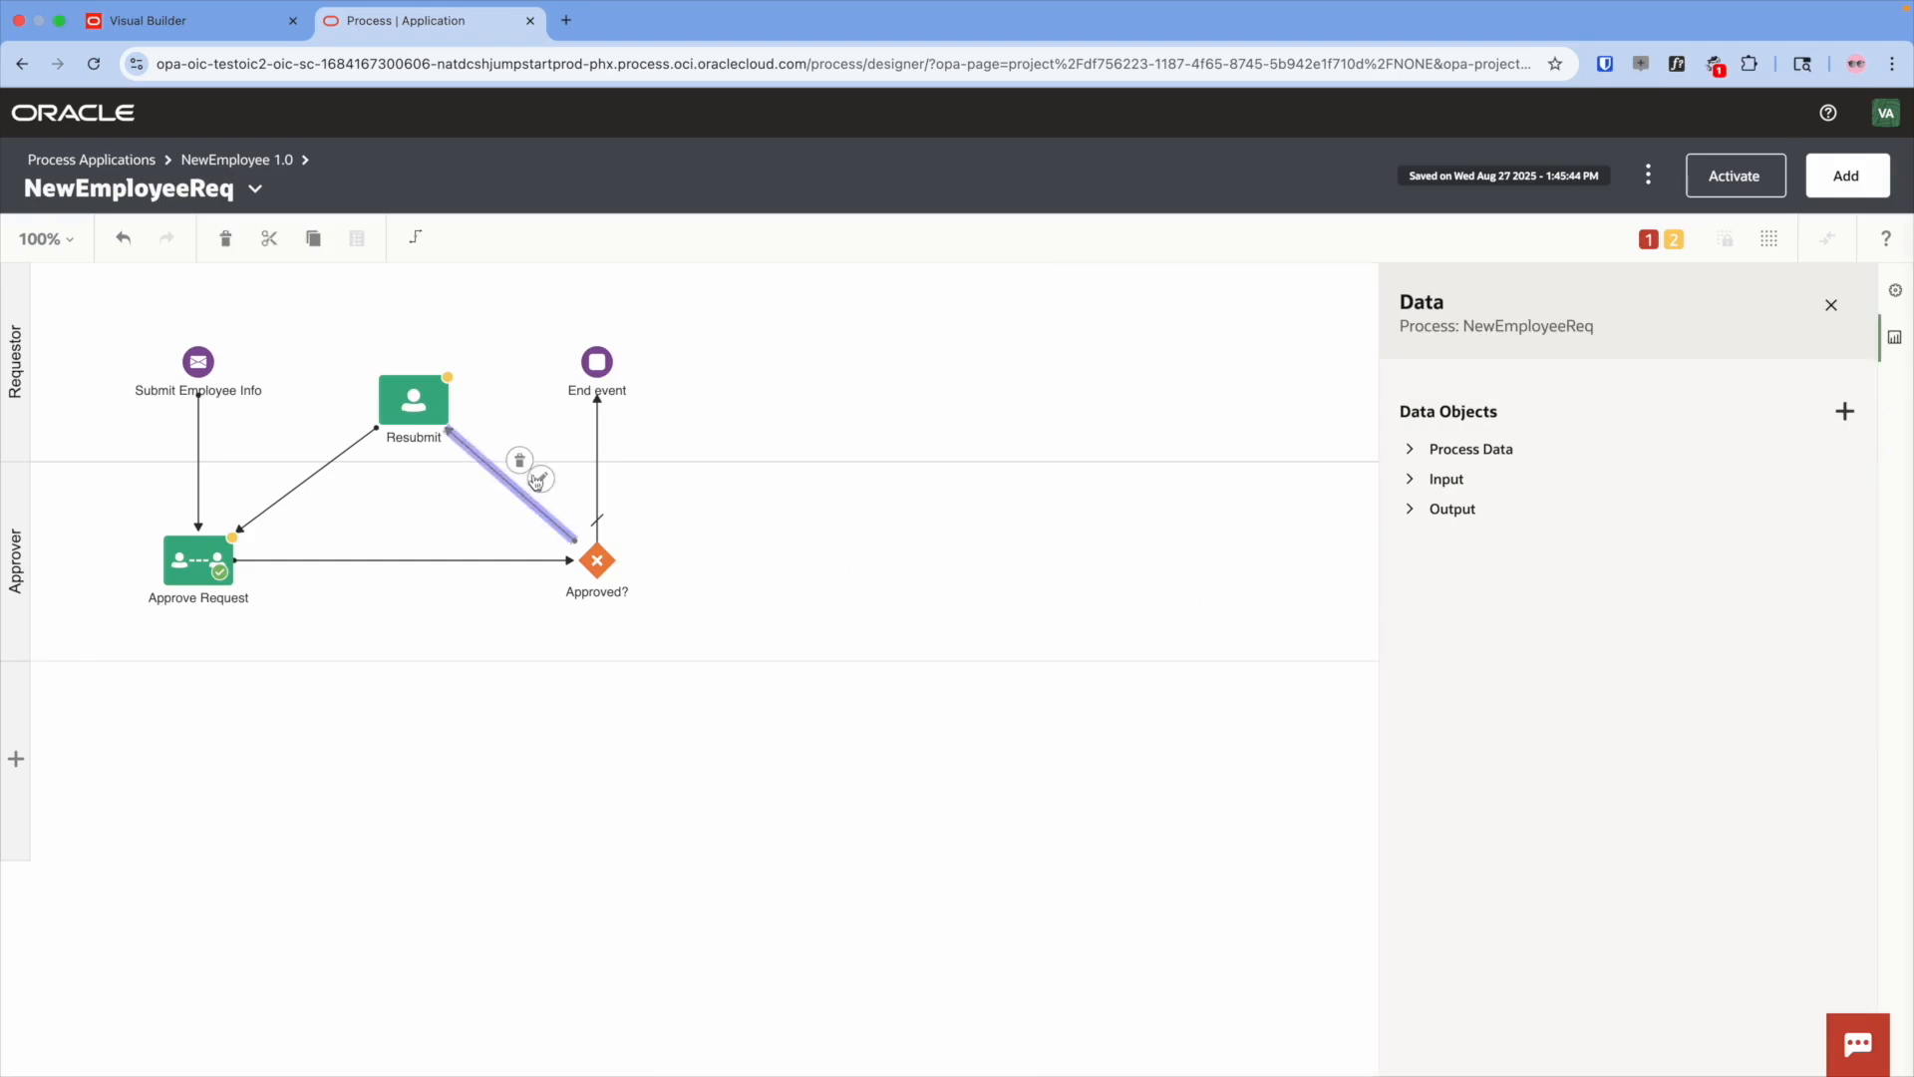
{"action": "left_click", "coordinate": [539, 481]}
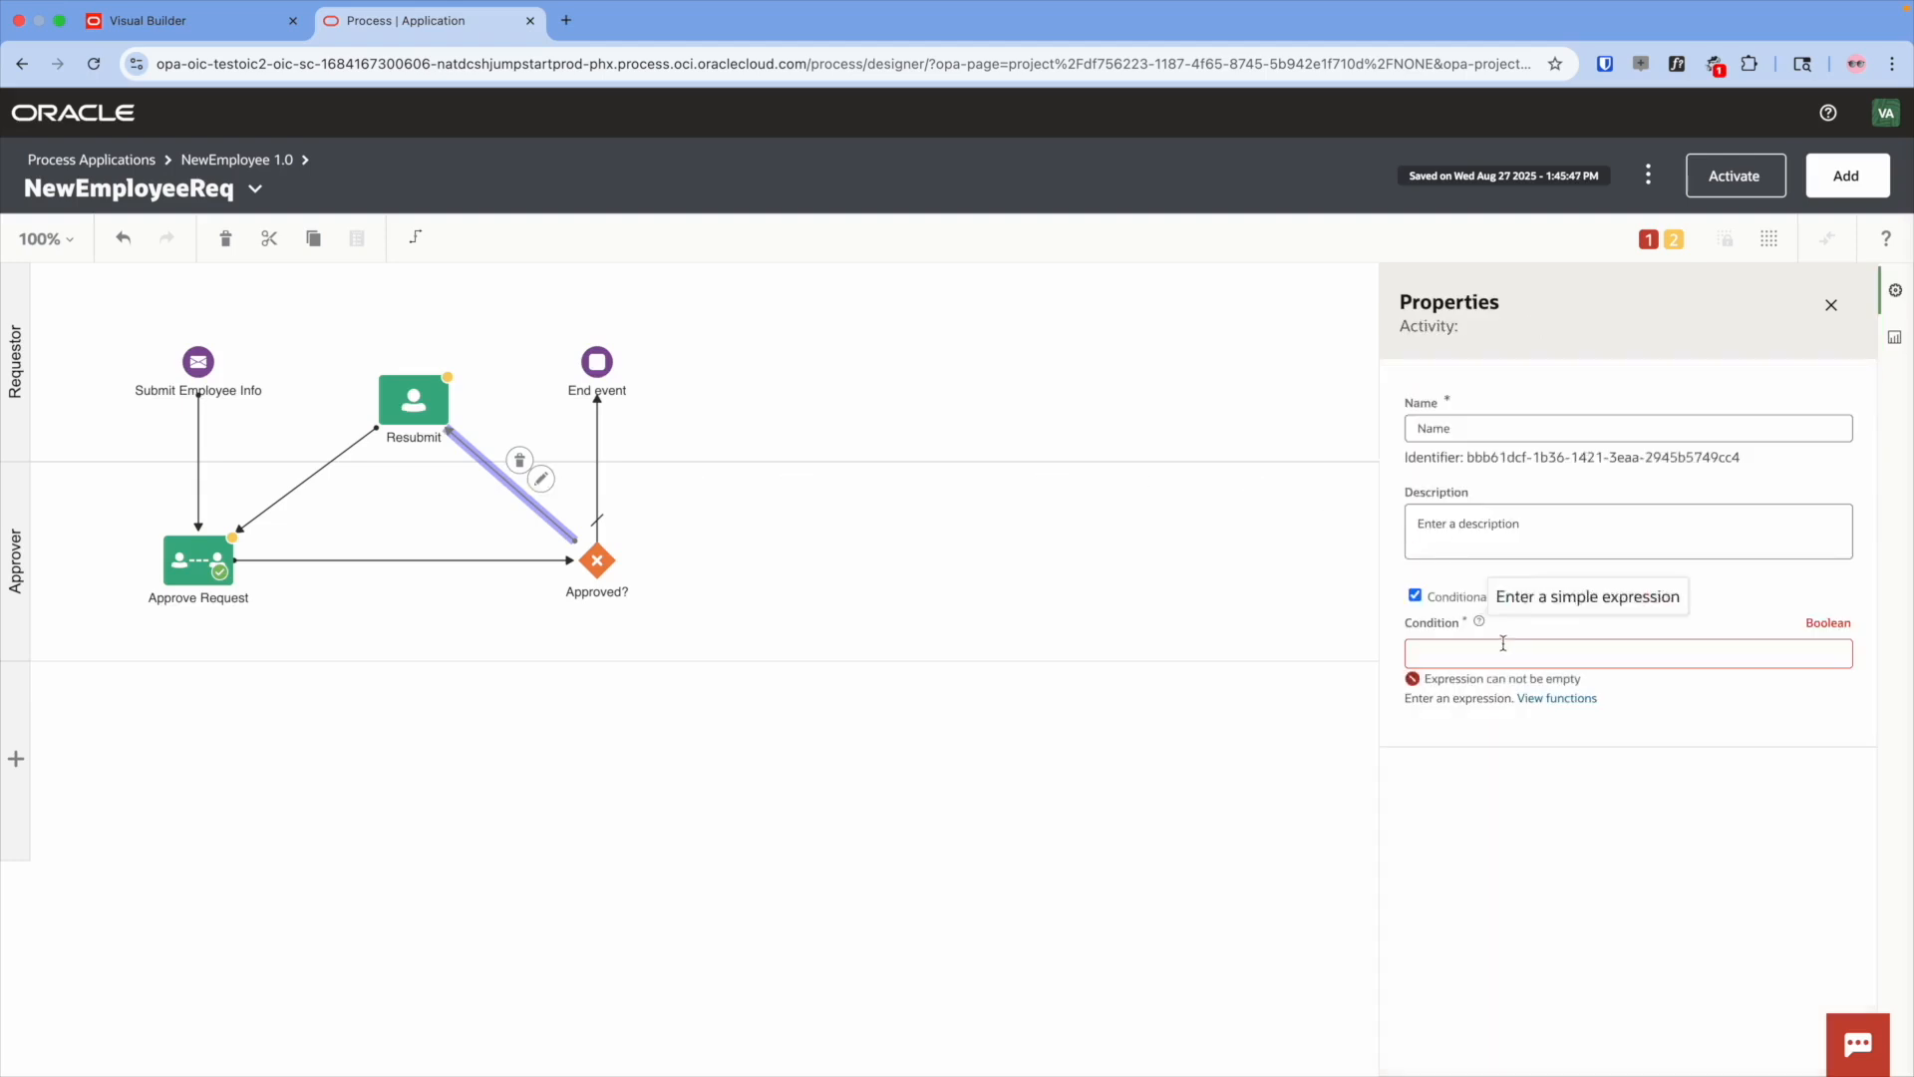
{"action": "left_click", "coordinate": [1621, 655]}
{"action": "type", "text": "taskOutcomeDataObject"}
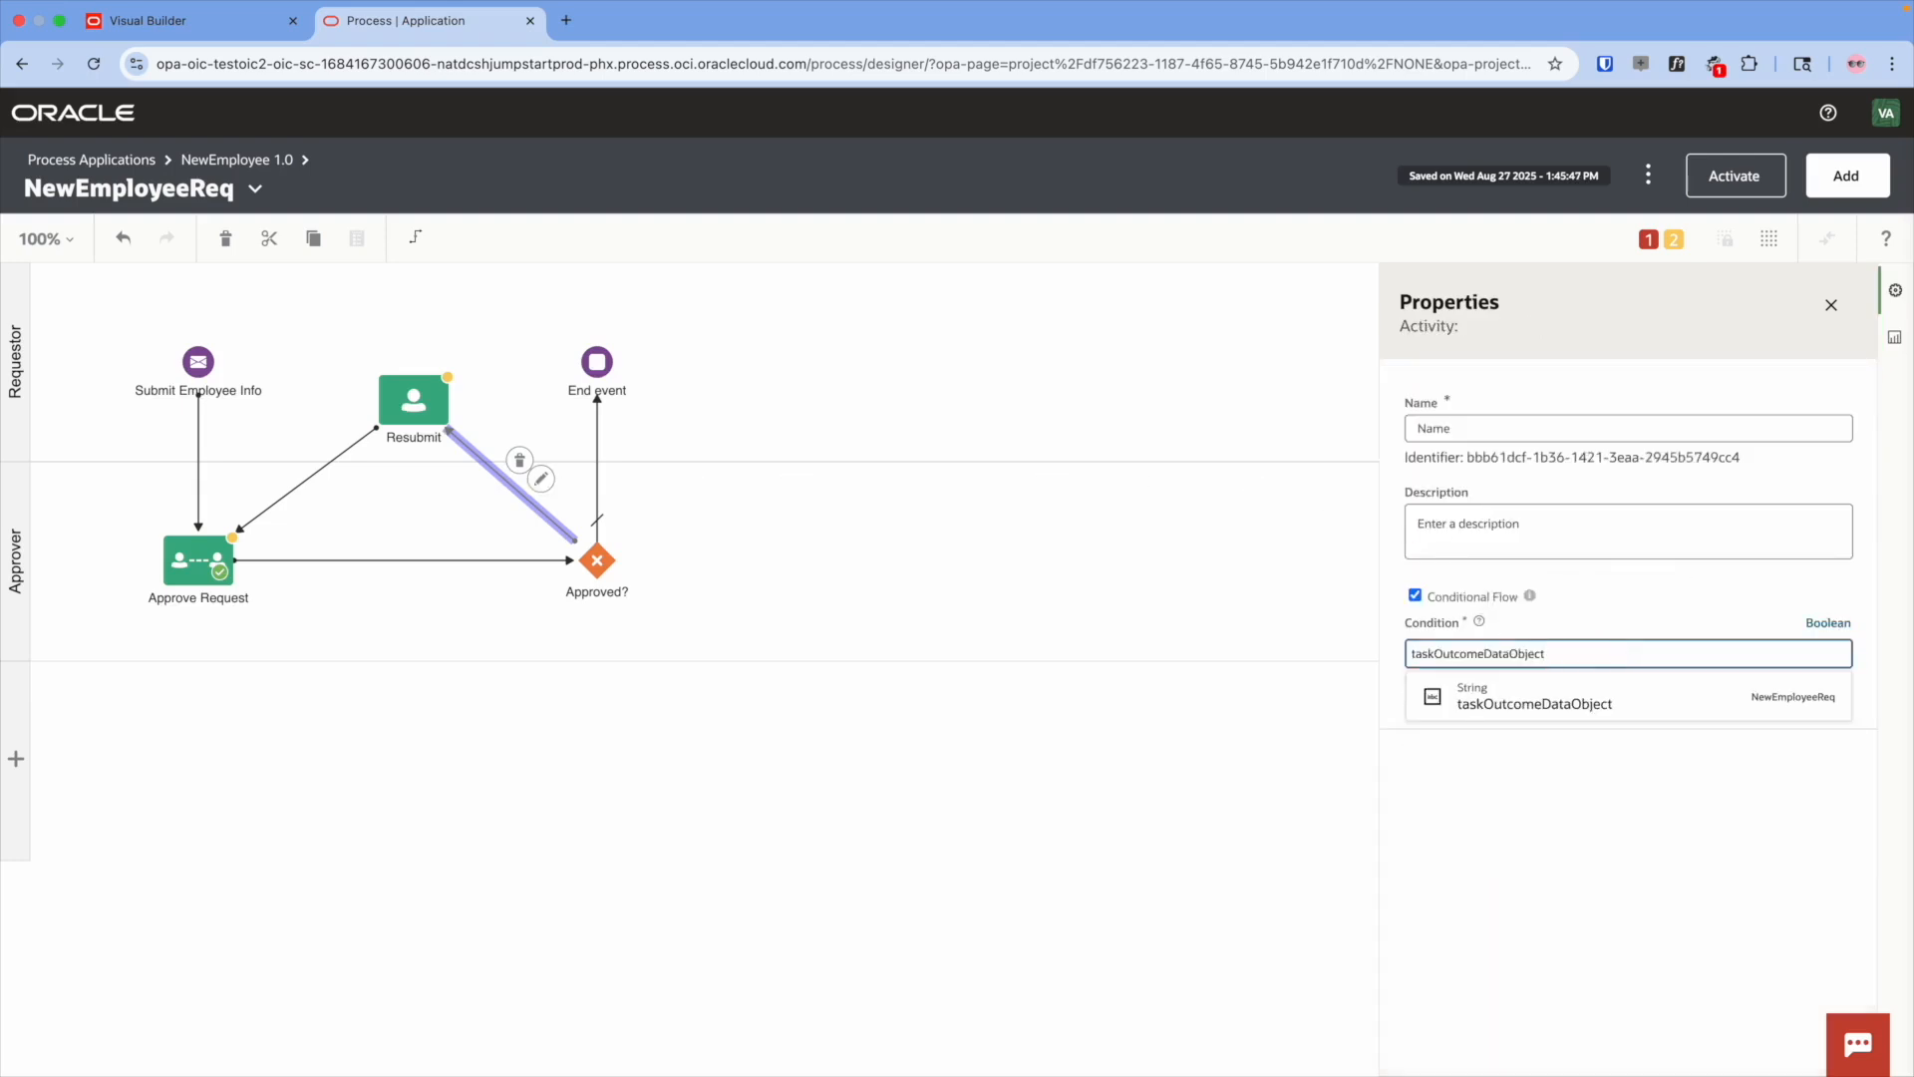
{"action": "type", "text": "==\"REJECTE"}
{"action": "left_click", "coordinate": [1129, 625]}
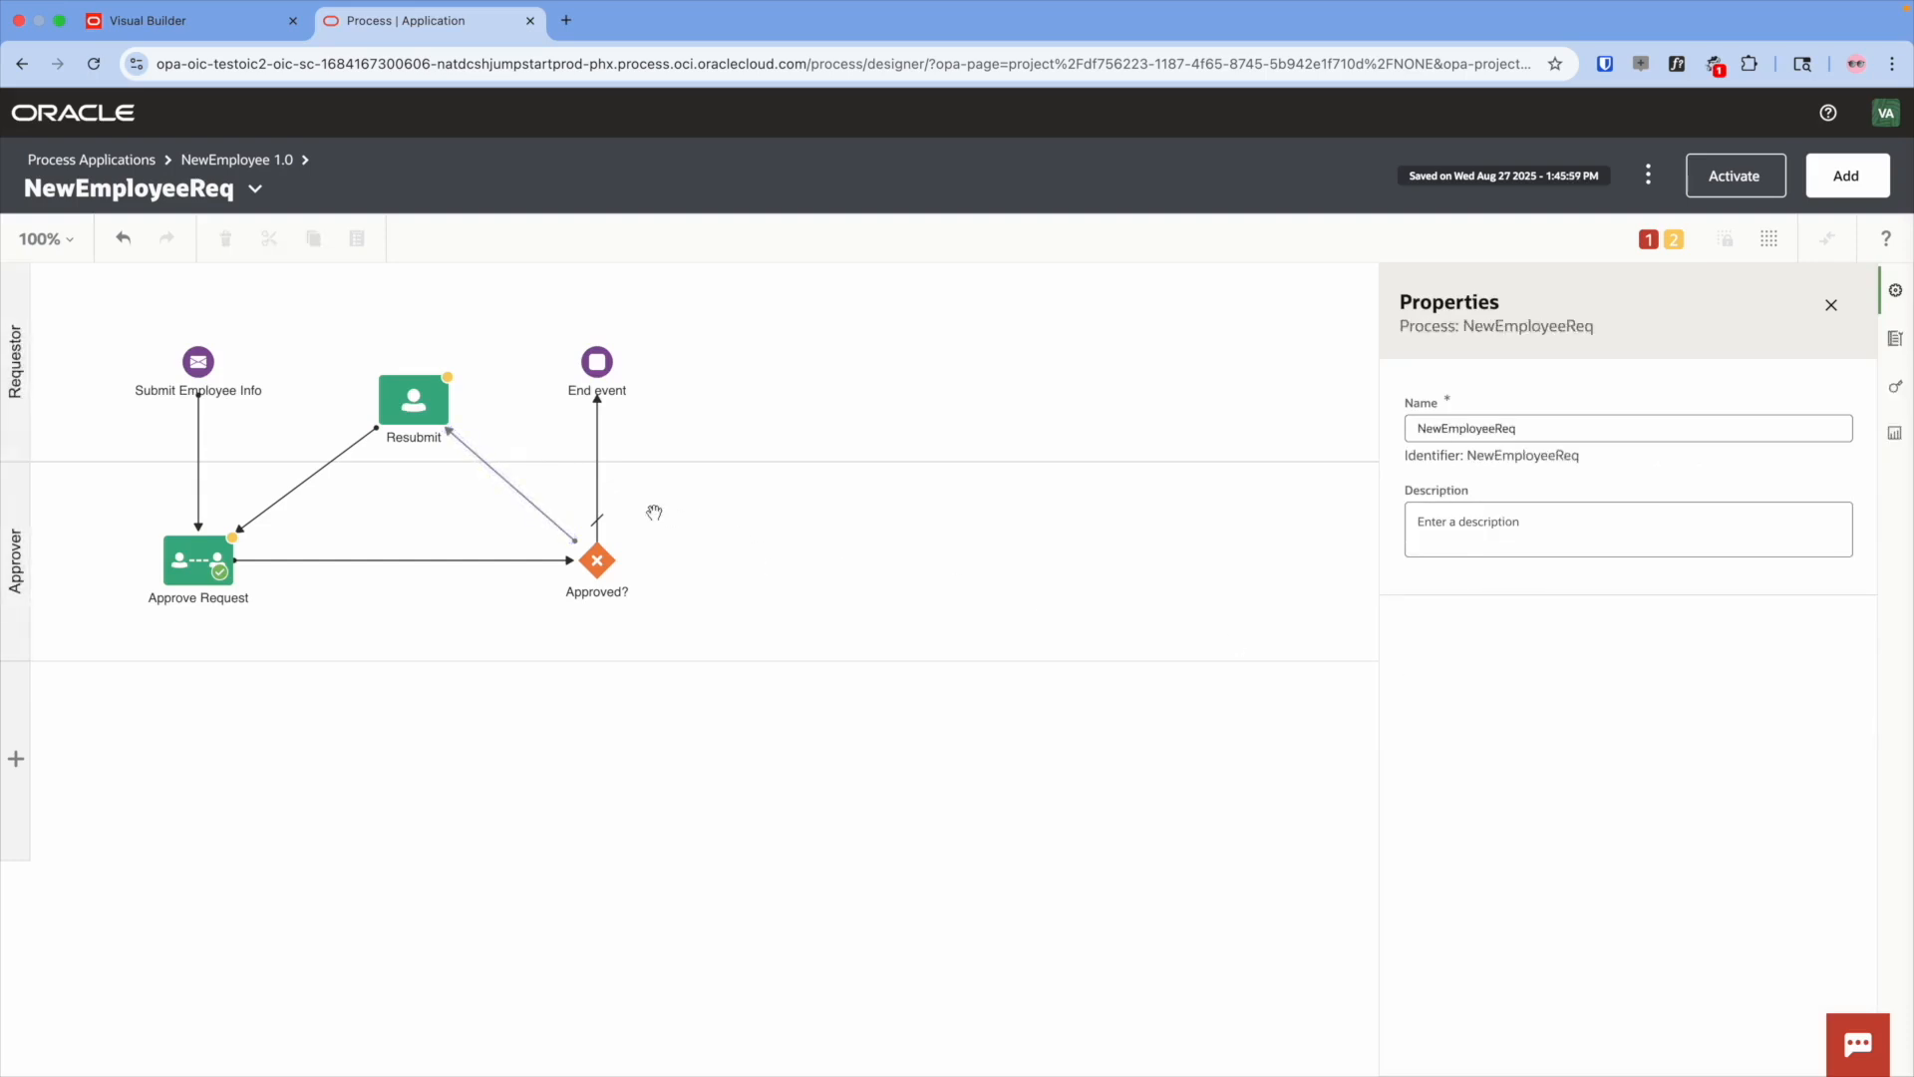
- Rename the End event to 'Completed'
{"action": "left_click", "coordinate": [597, 364]}
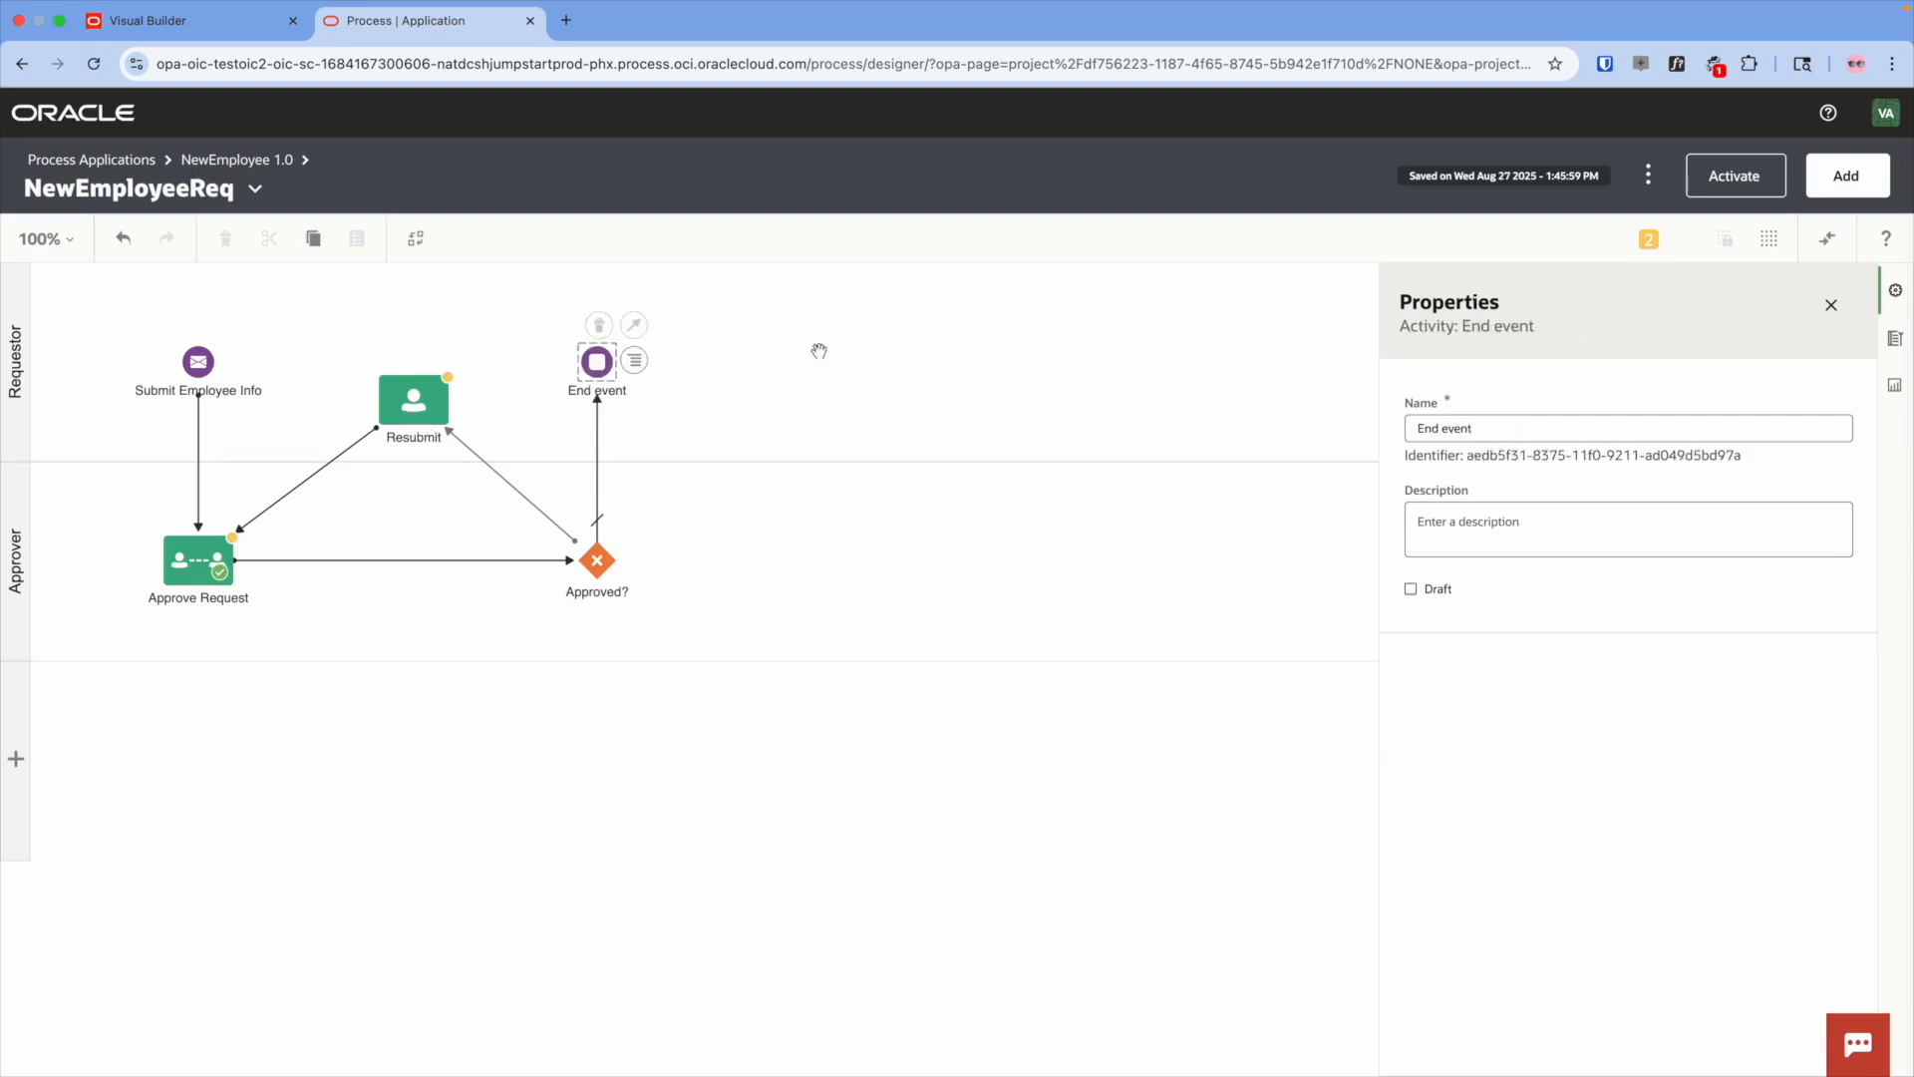
{"action": "left_click", "coordinate": [1462, 429]}
{"action": "key", "text": "ctrl+a"}
{"action": "type", "text": "Com"}
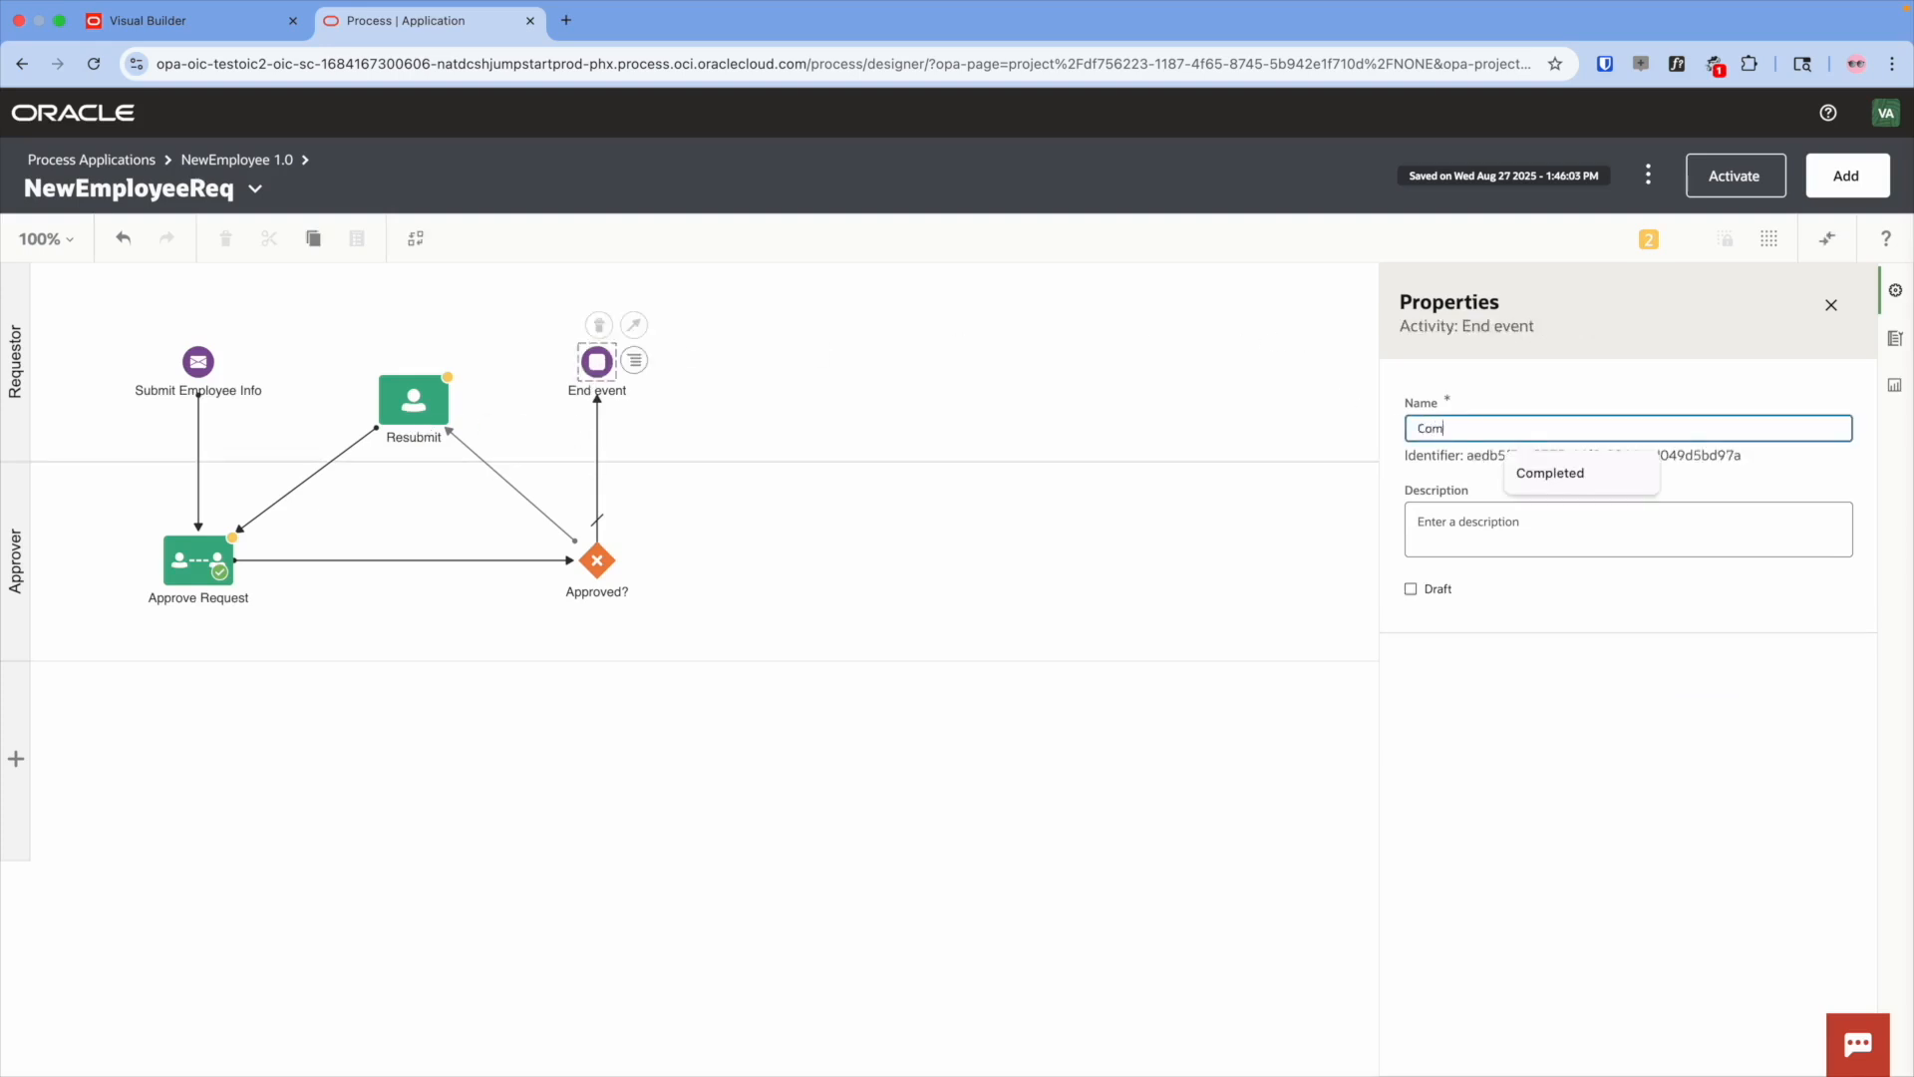
{"action": "type", "text": "plete"}
{"action": "left_click", "coordinate": [1505, 469]}
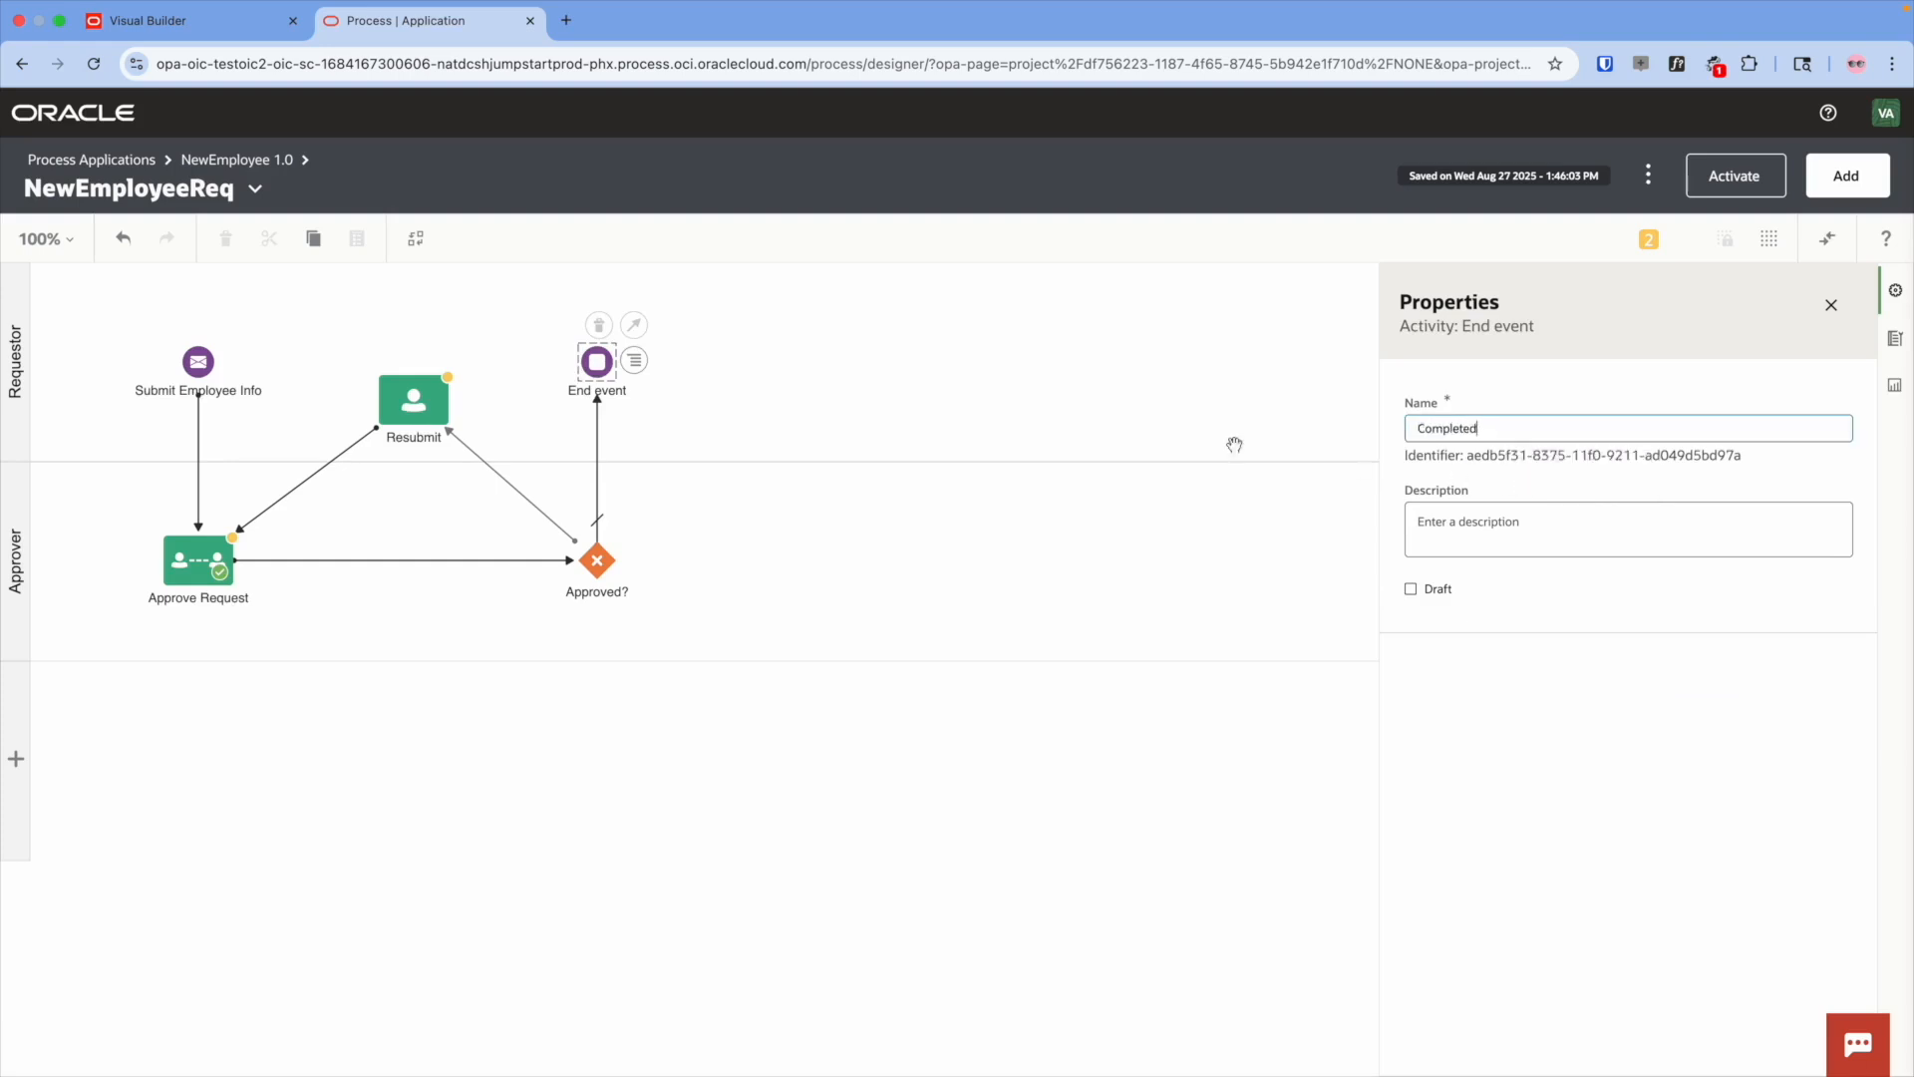
{"action": "left_click", "coordinate": [1115, 431]}
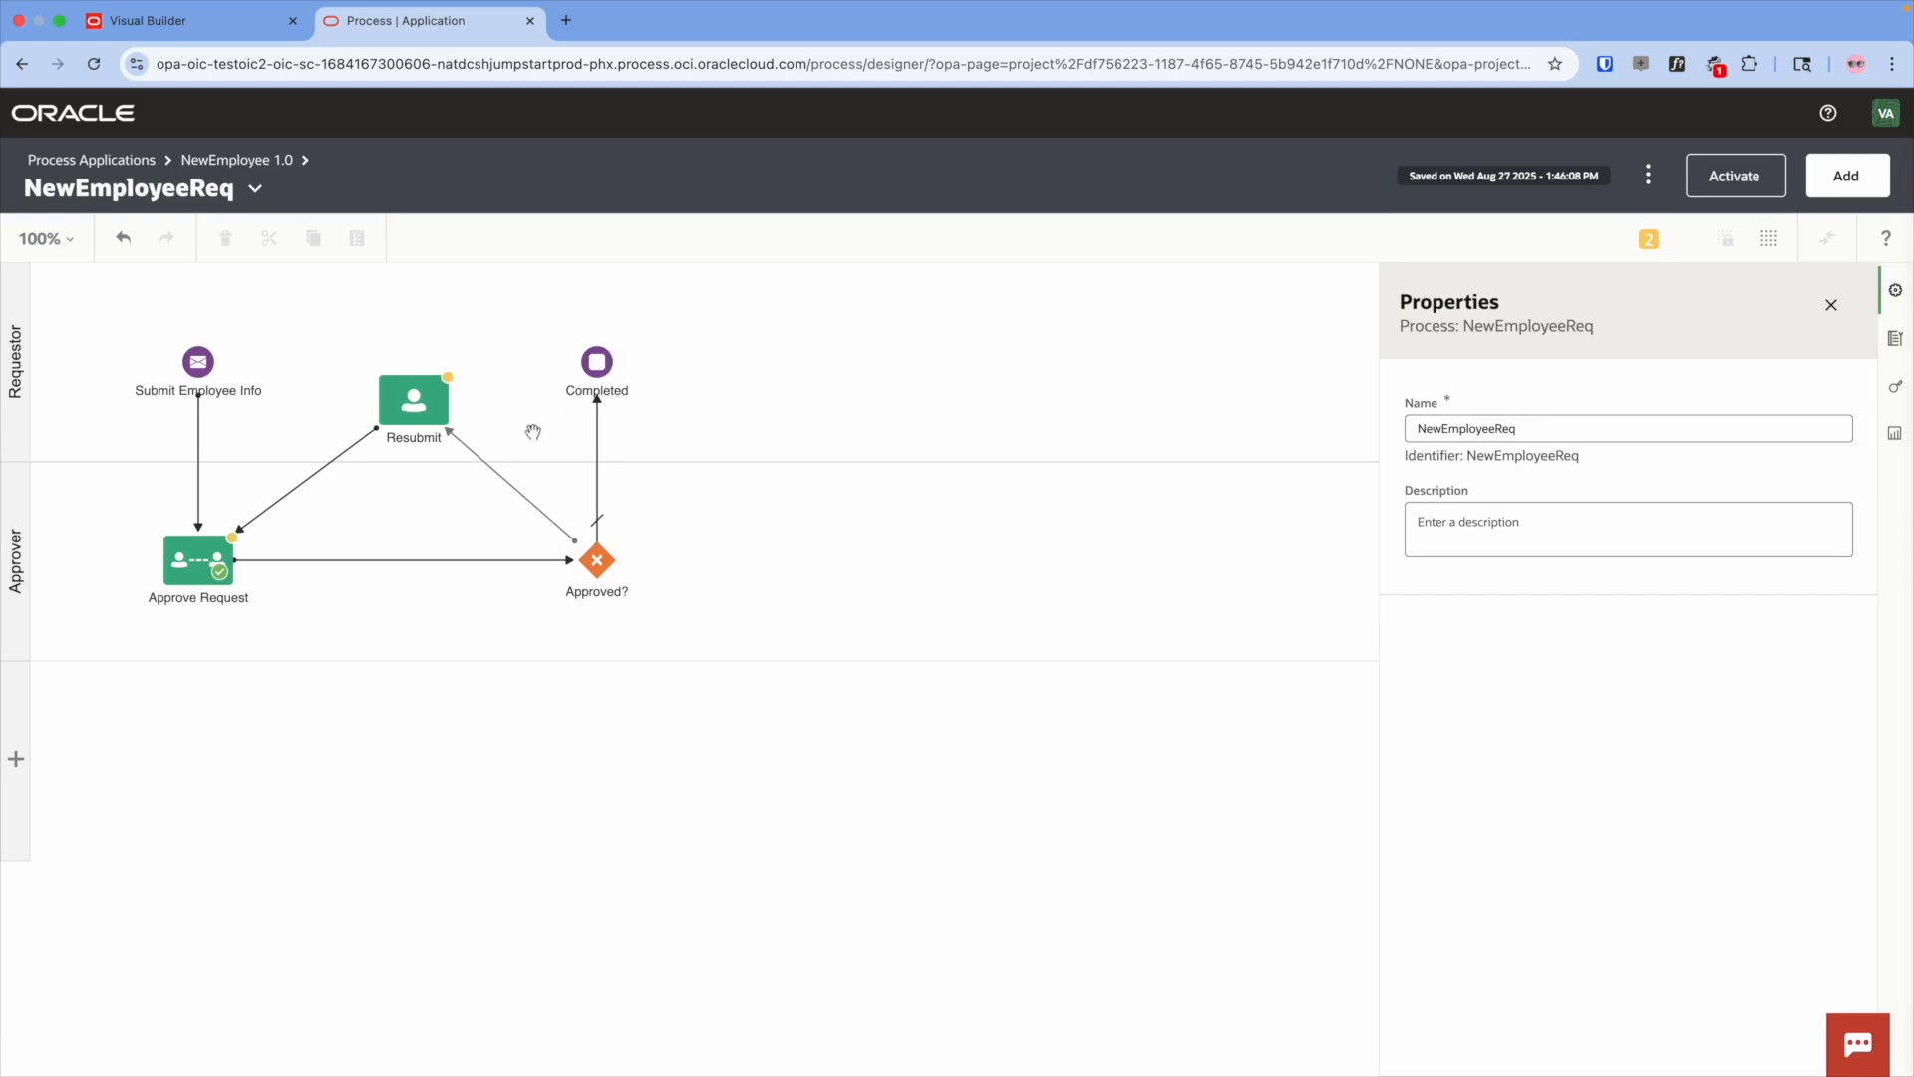
- Label the Approved? flows 'More Information Required' and 'Yes', then return to the NewEmployee application
{"action": "left_click", "coordinate": [504, 480]}
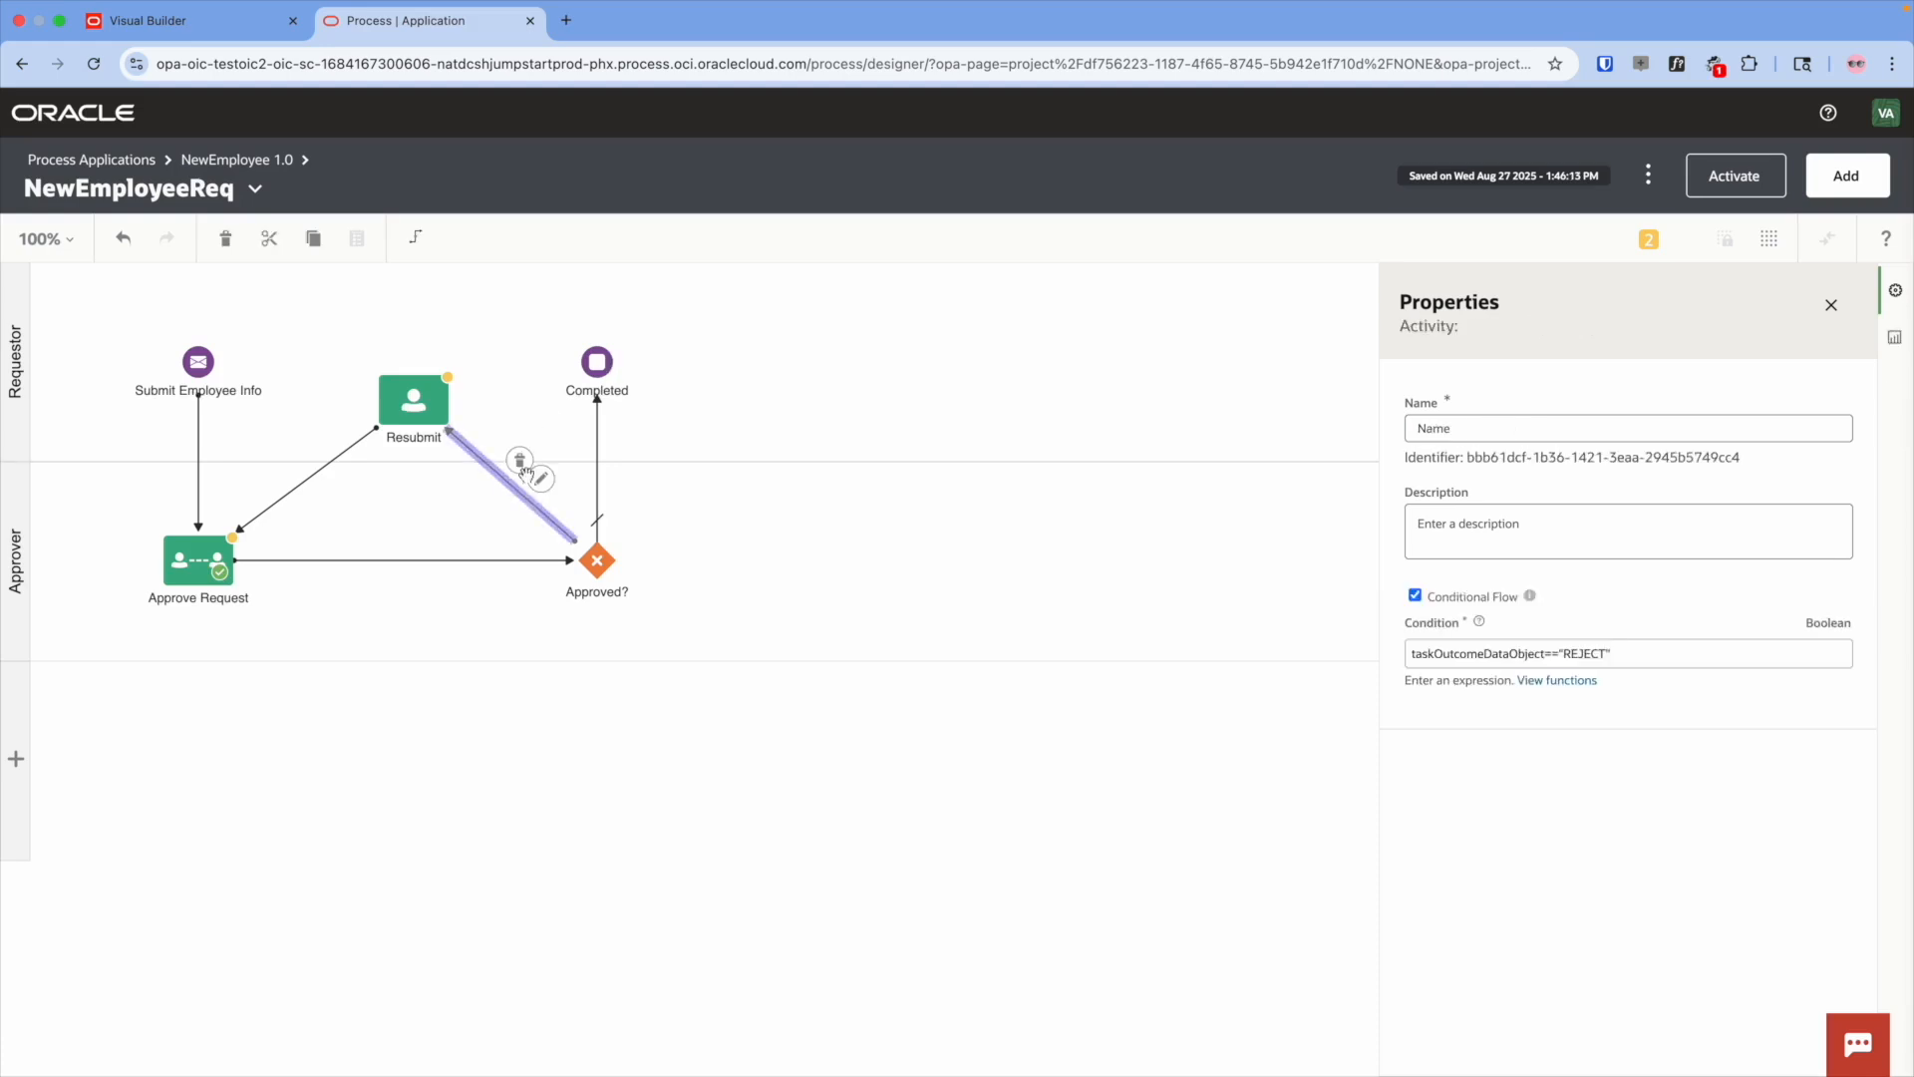
{"action": "left_click", "coordinate": [1467, 425]}
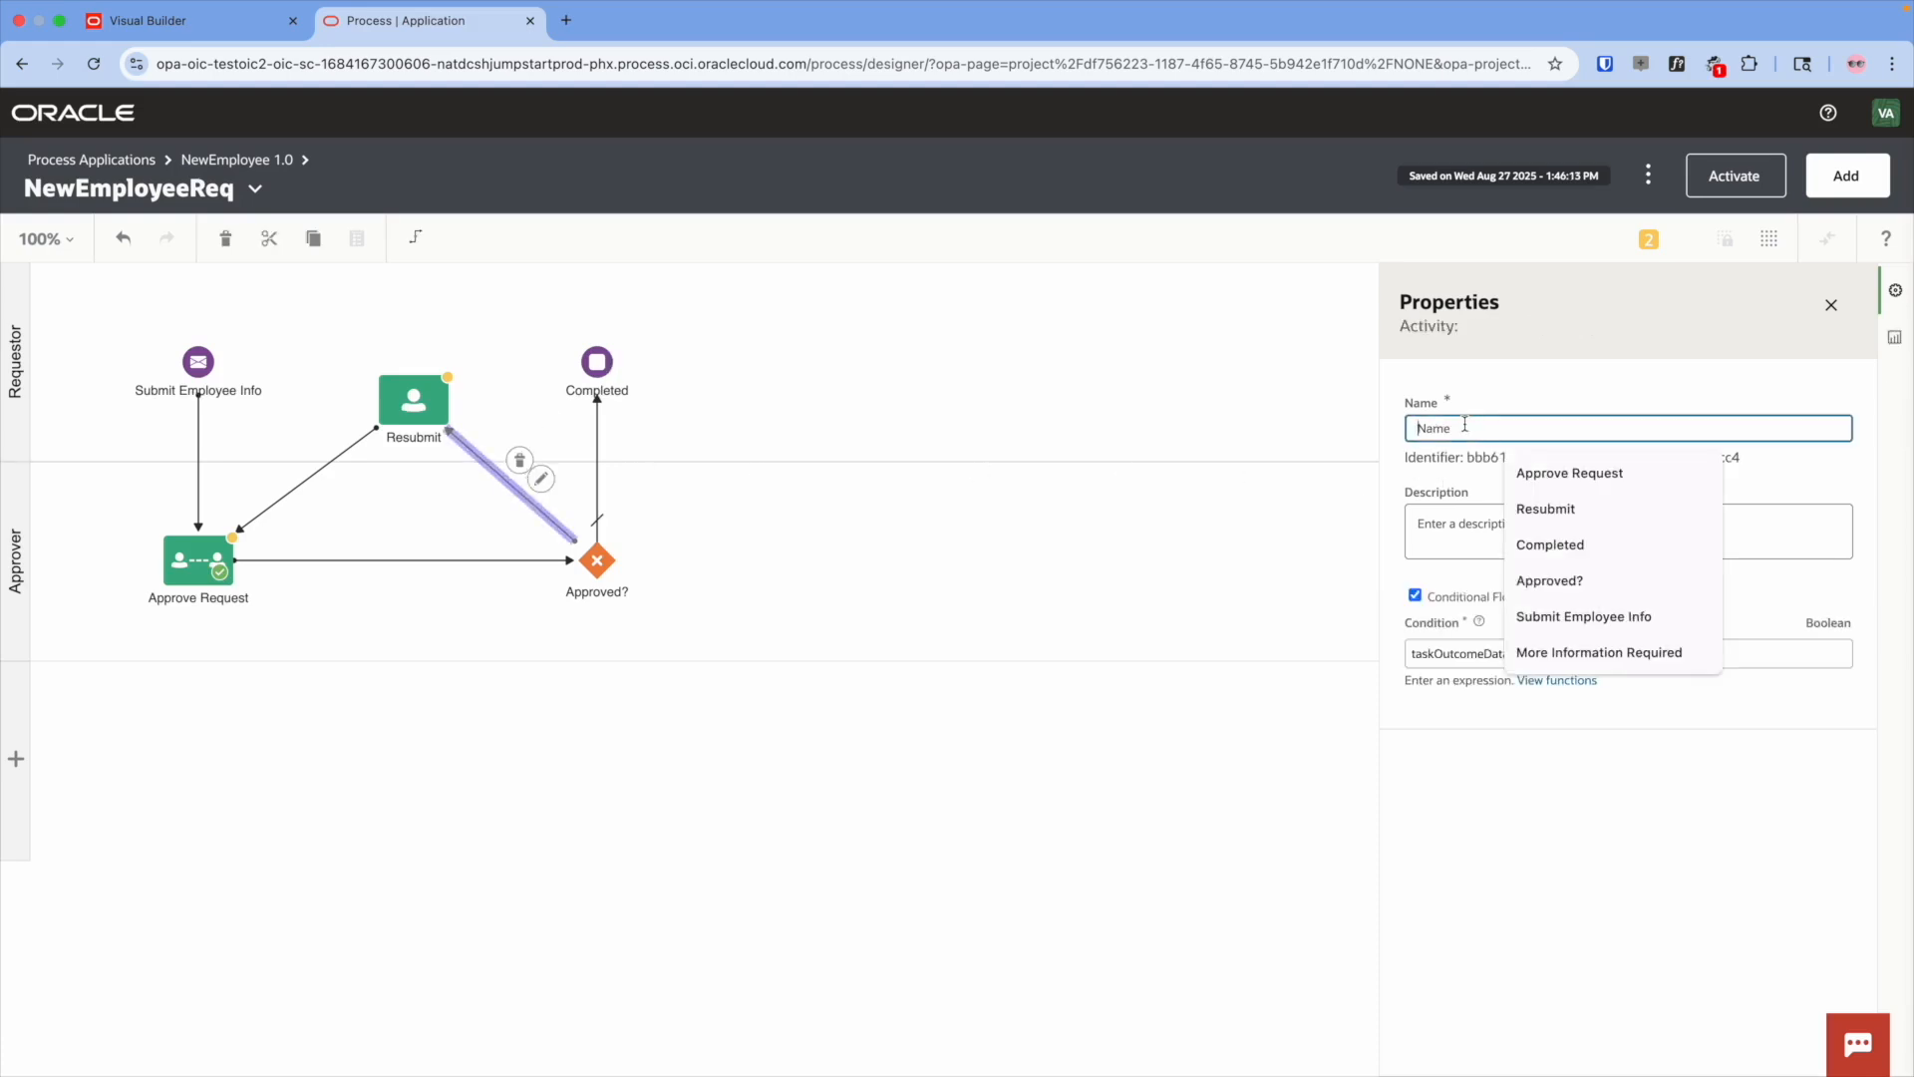
{"action": "type", "text": "Mmroeore"}
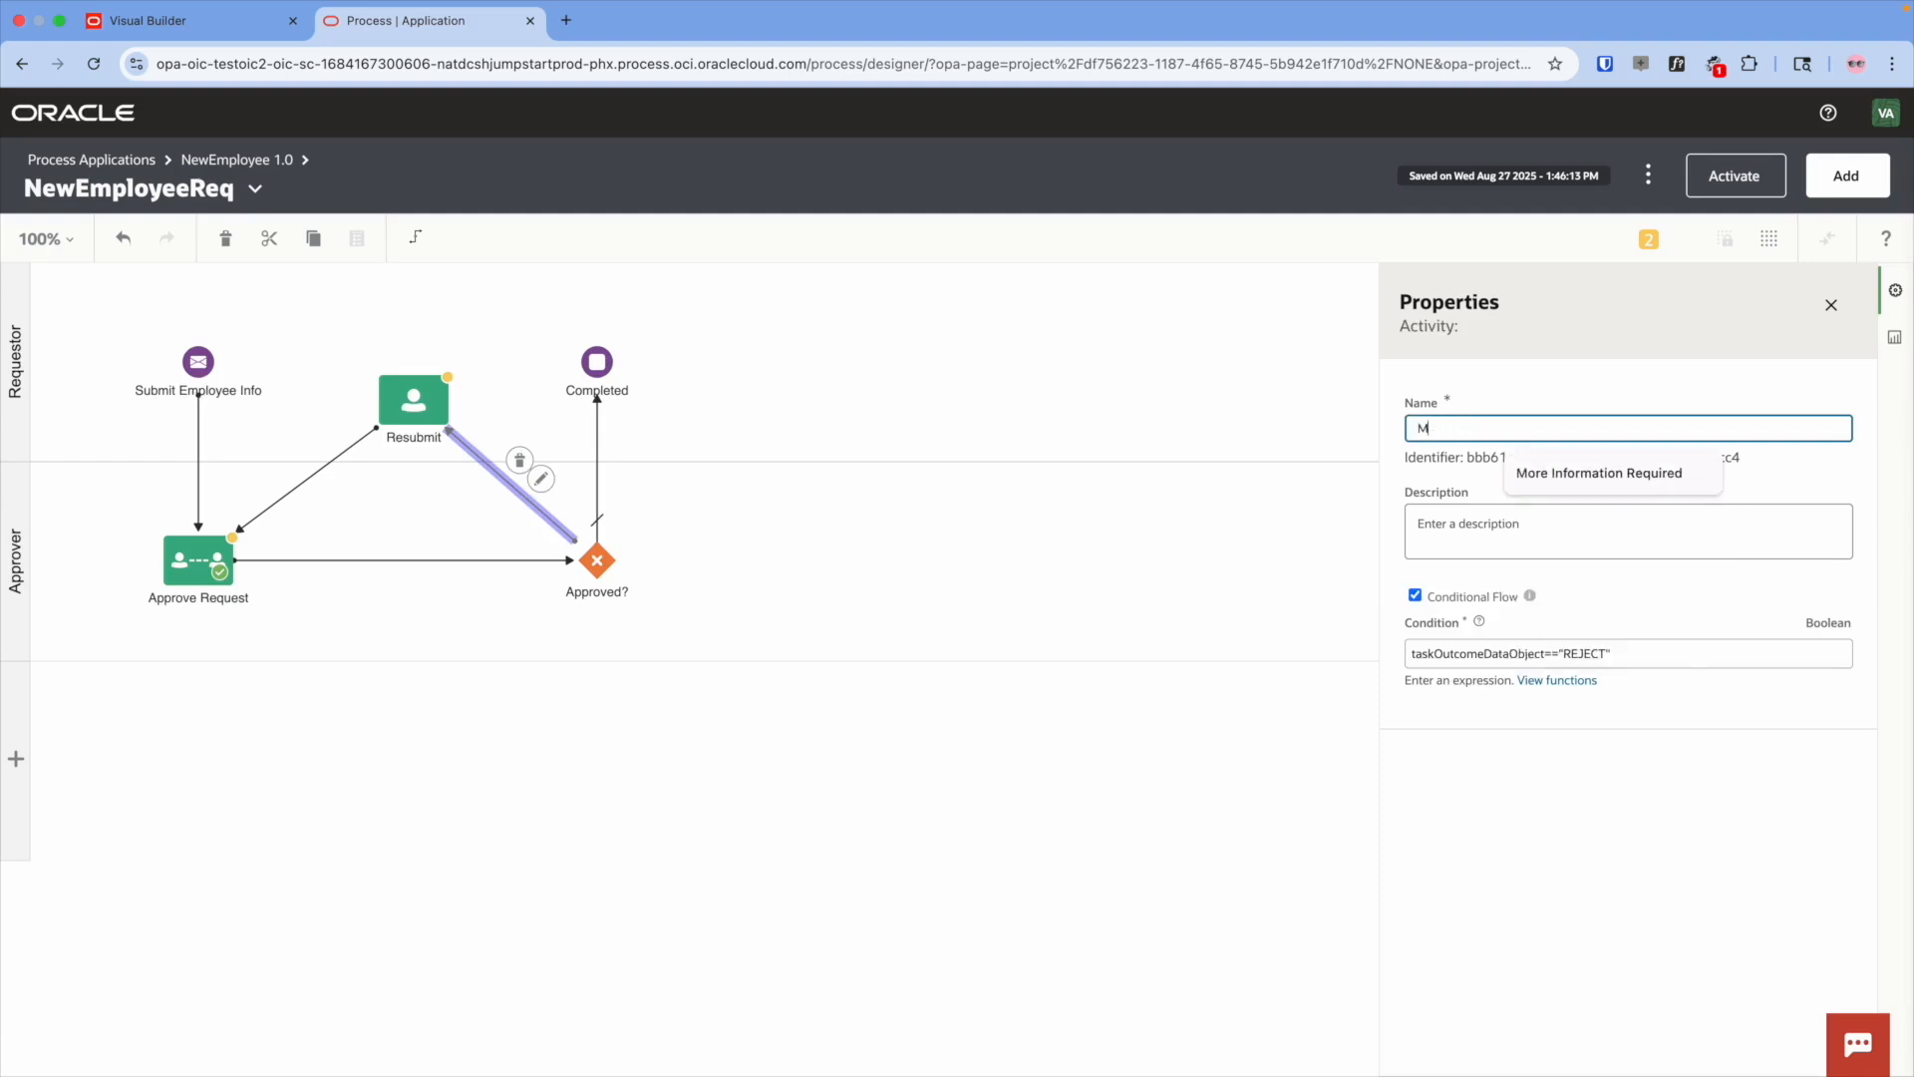
{"action": "left_click", "coordinate": [1570, 470]}
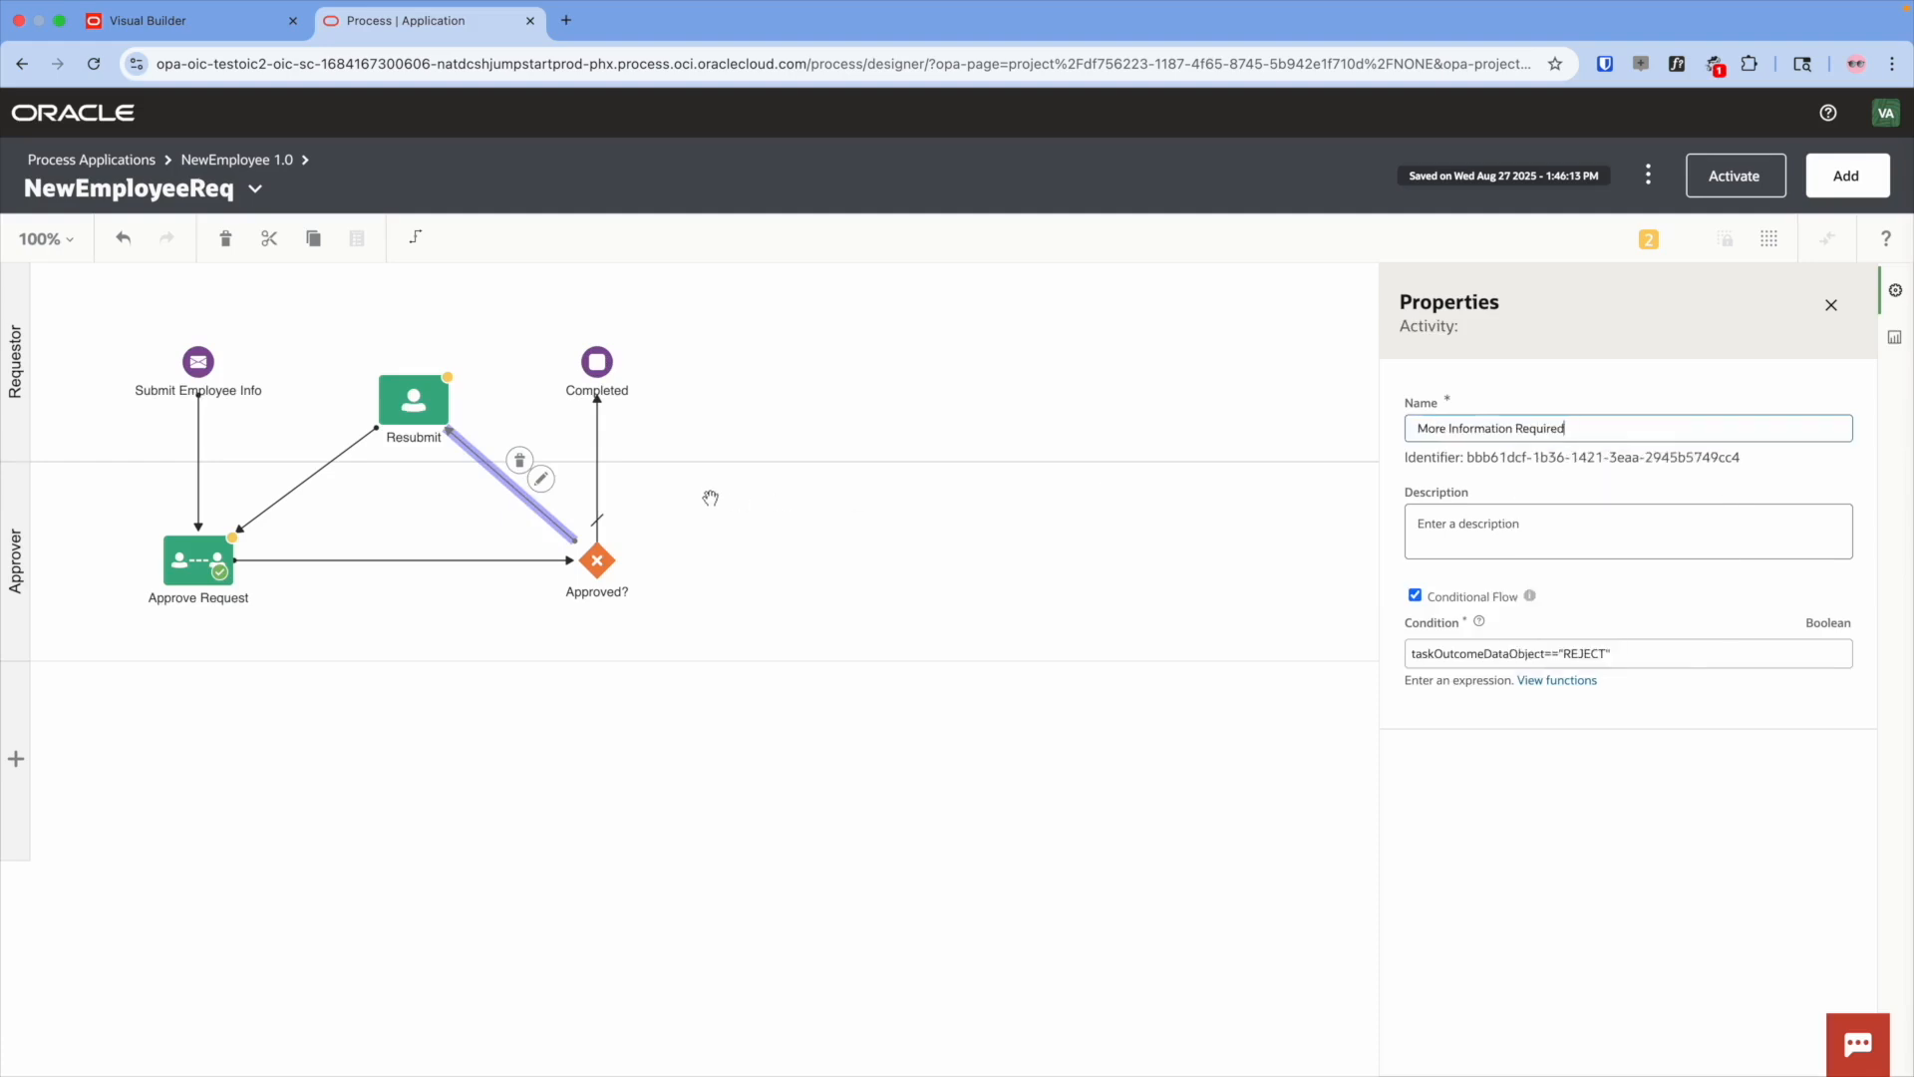
{"action": "left_click", "coordinate": [597, 477]}
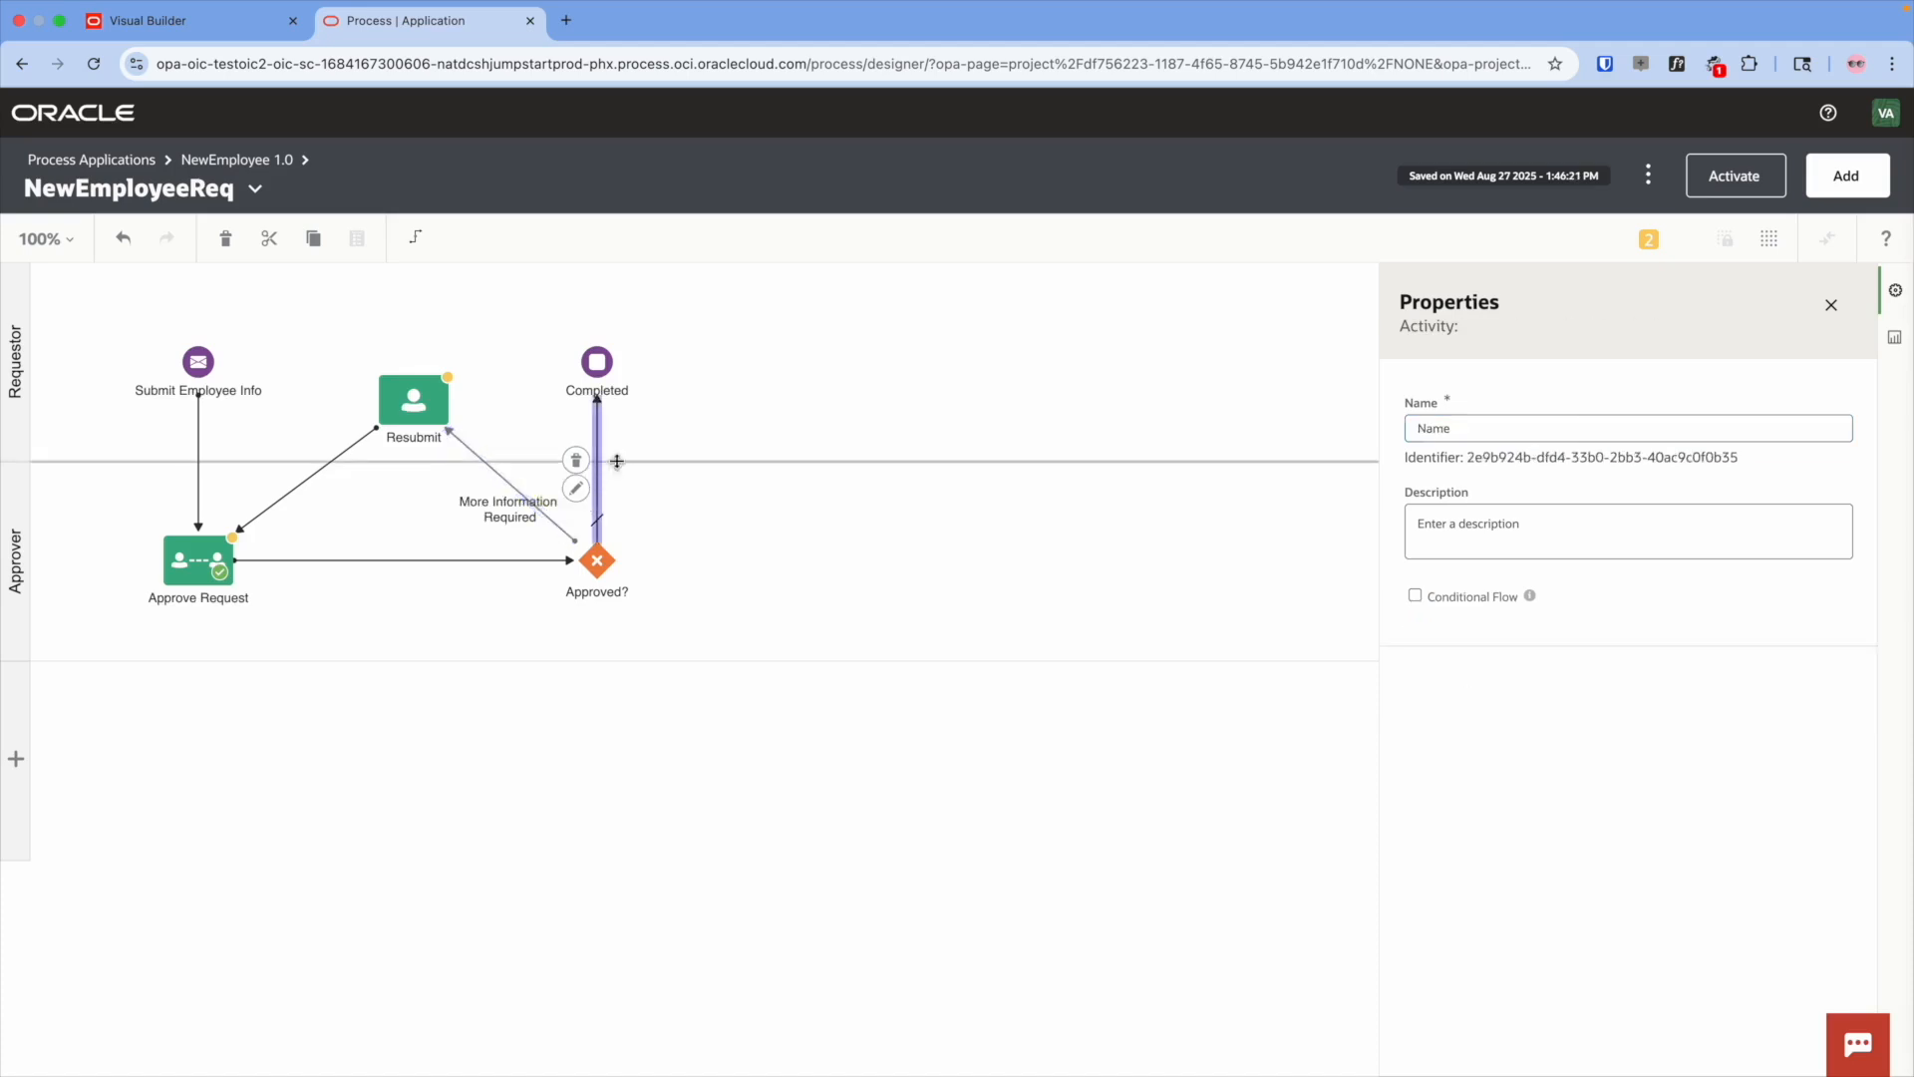
{"action": "left_click", "coordinate": [1419, 427]}
{"action": "type", "text": "Yesa"}
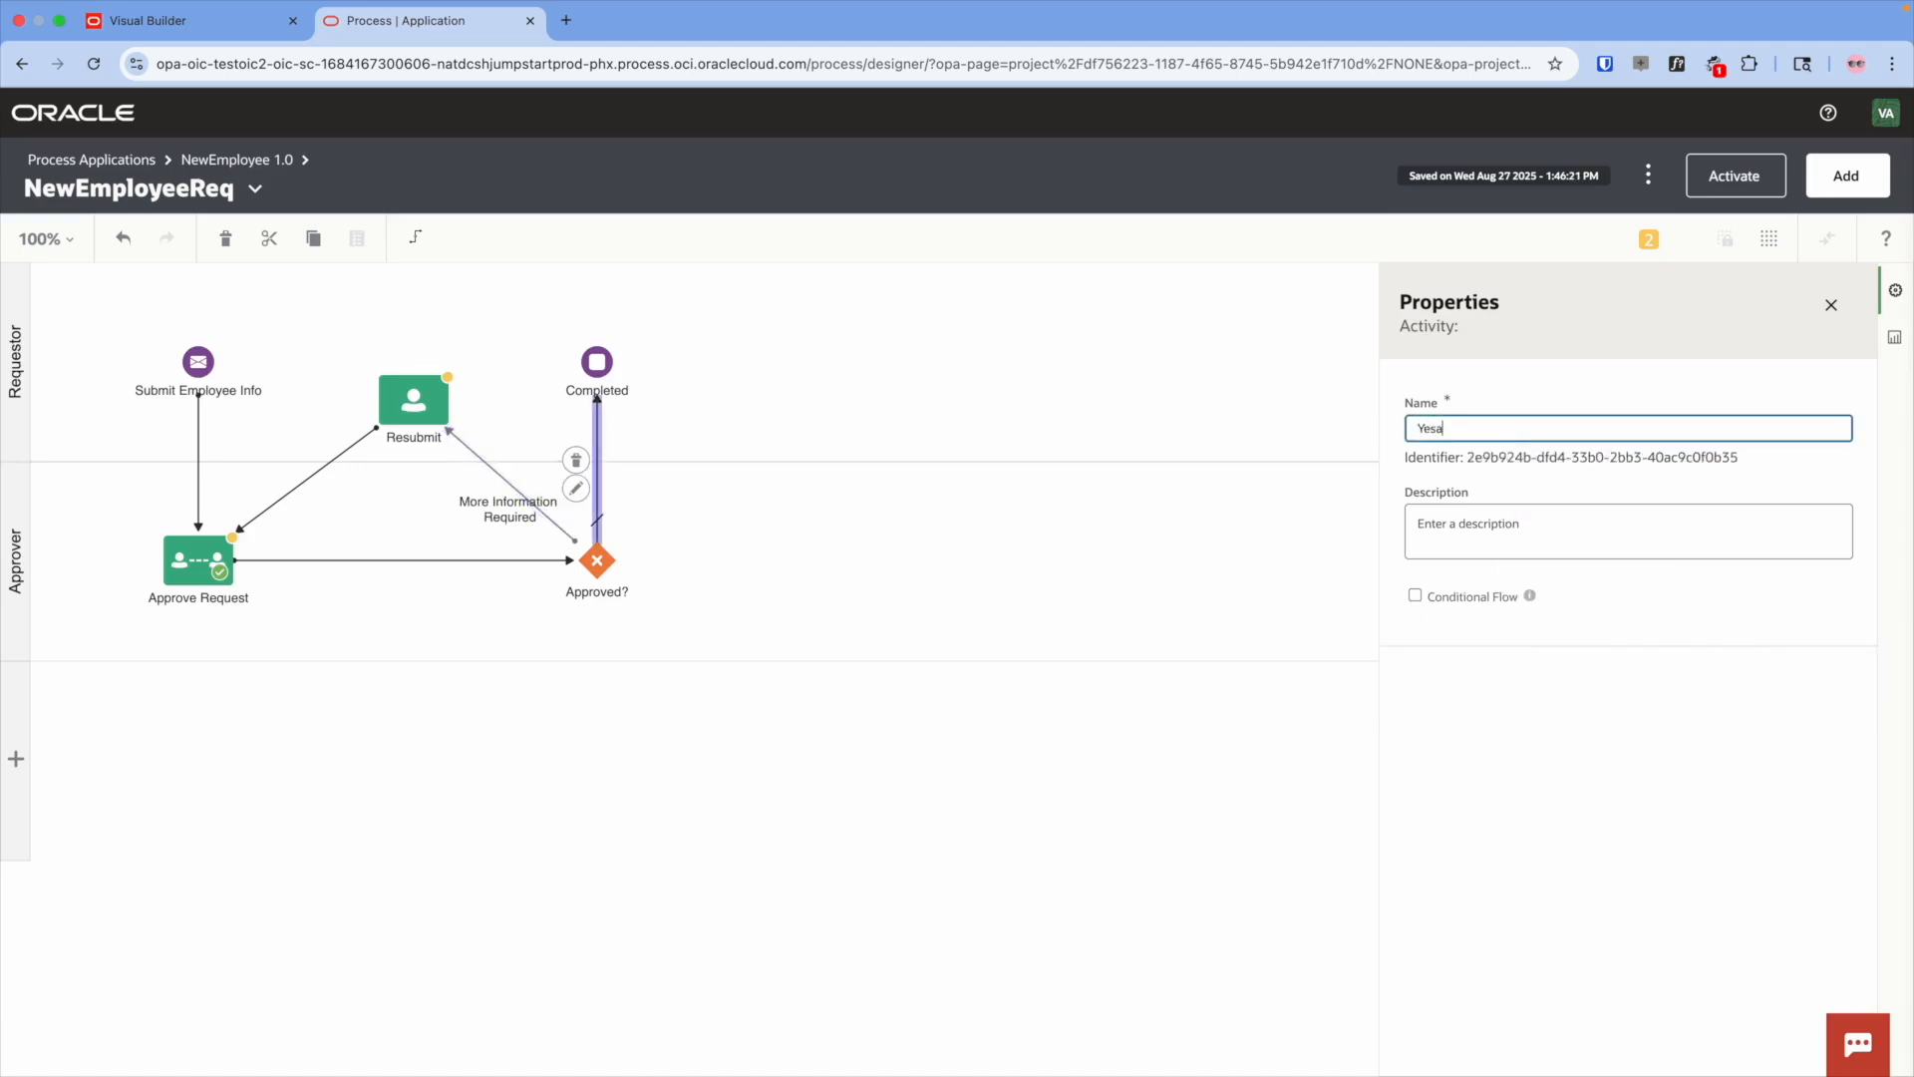
{"action": "left_click", "coordinate": [743, 315]}
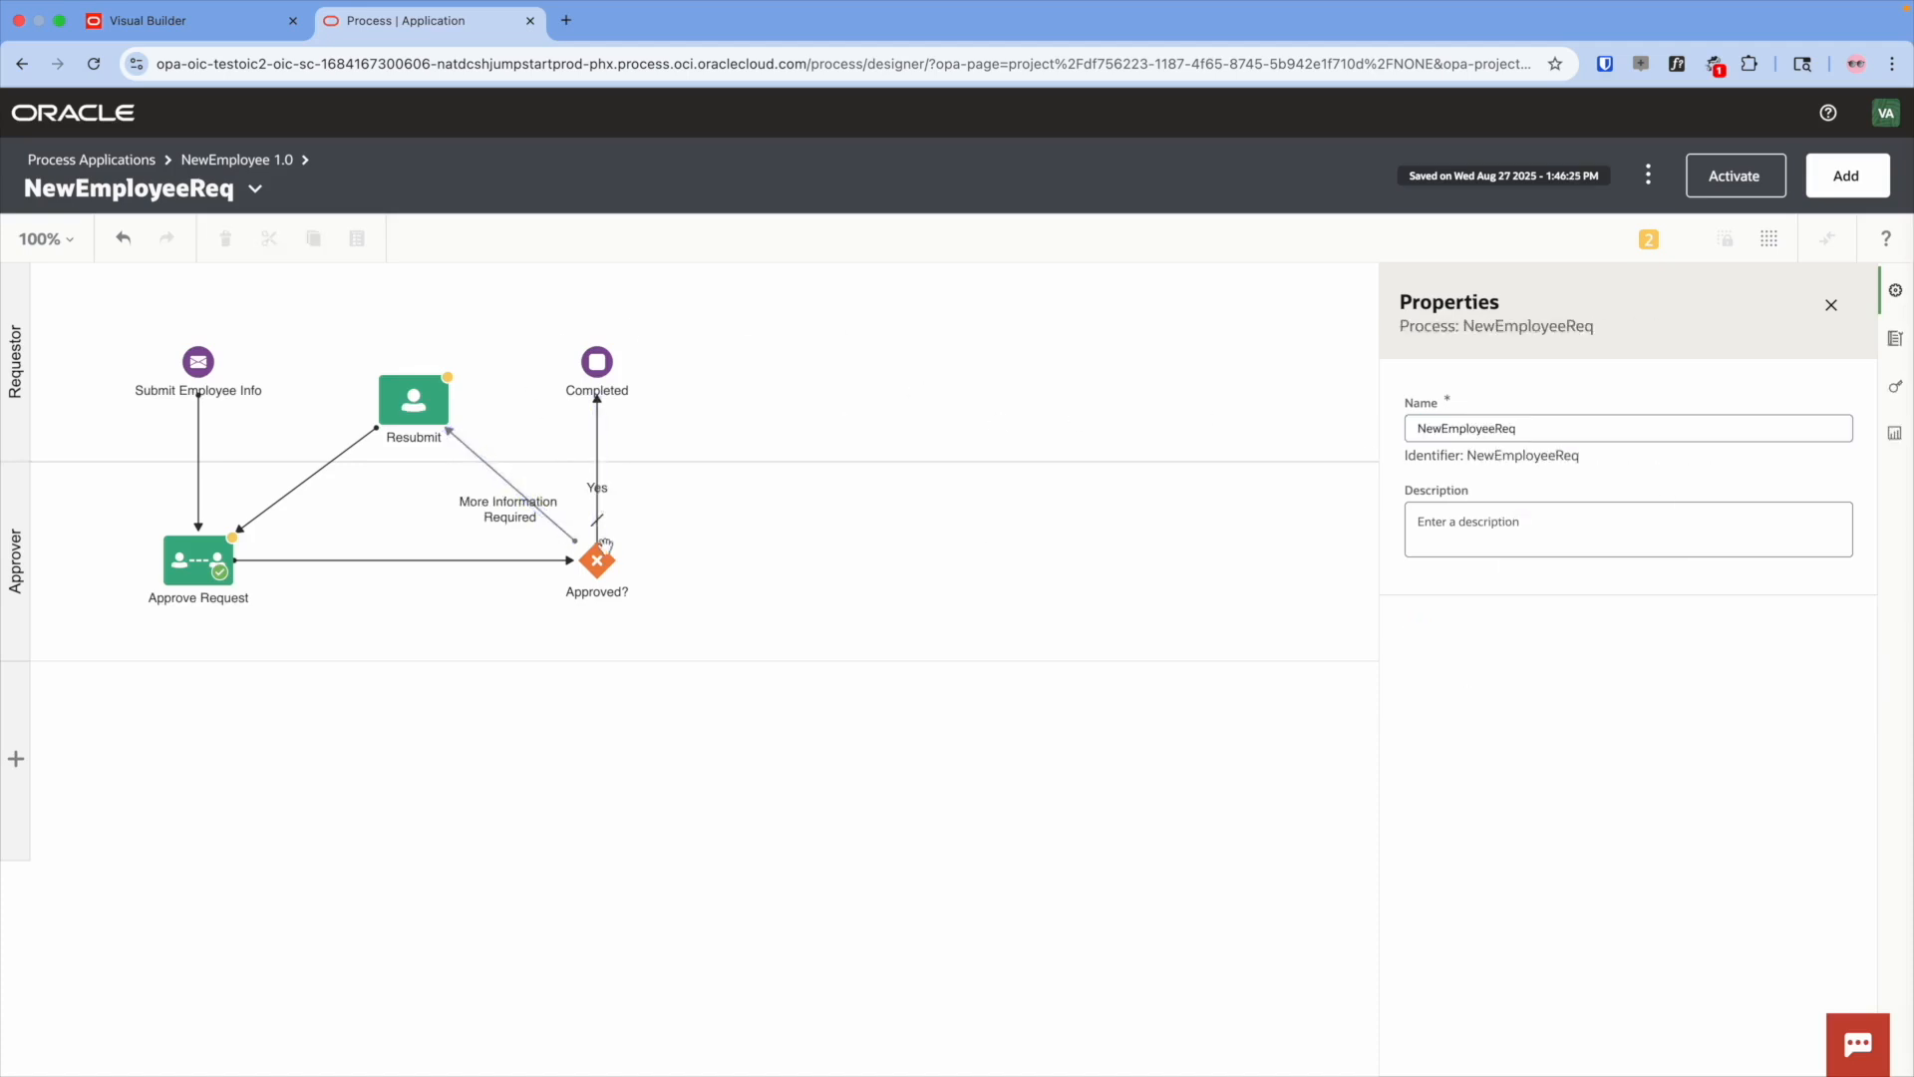
{"action": "left_click", "coordinate": [218, 165]}
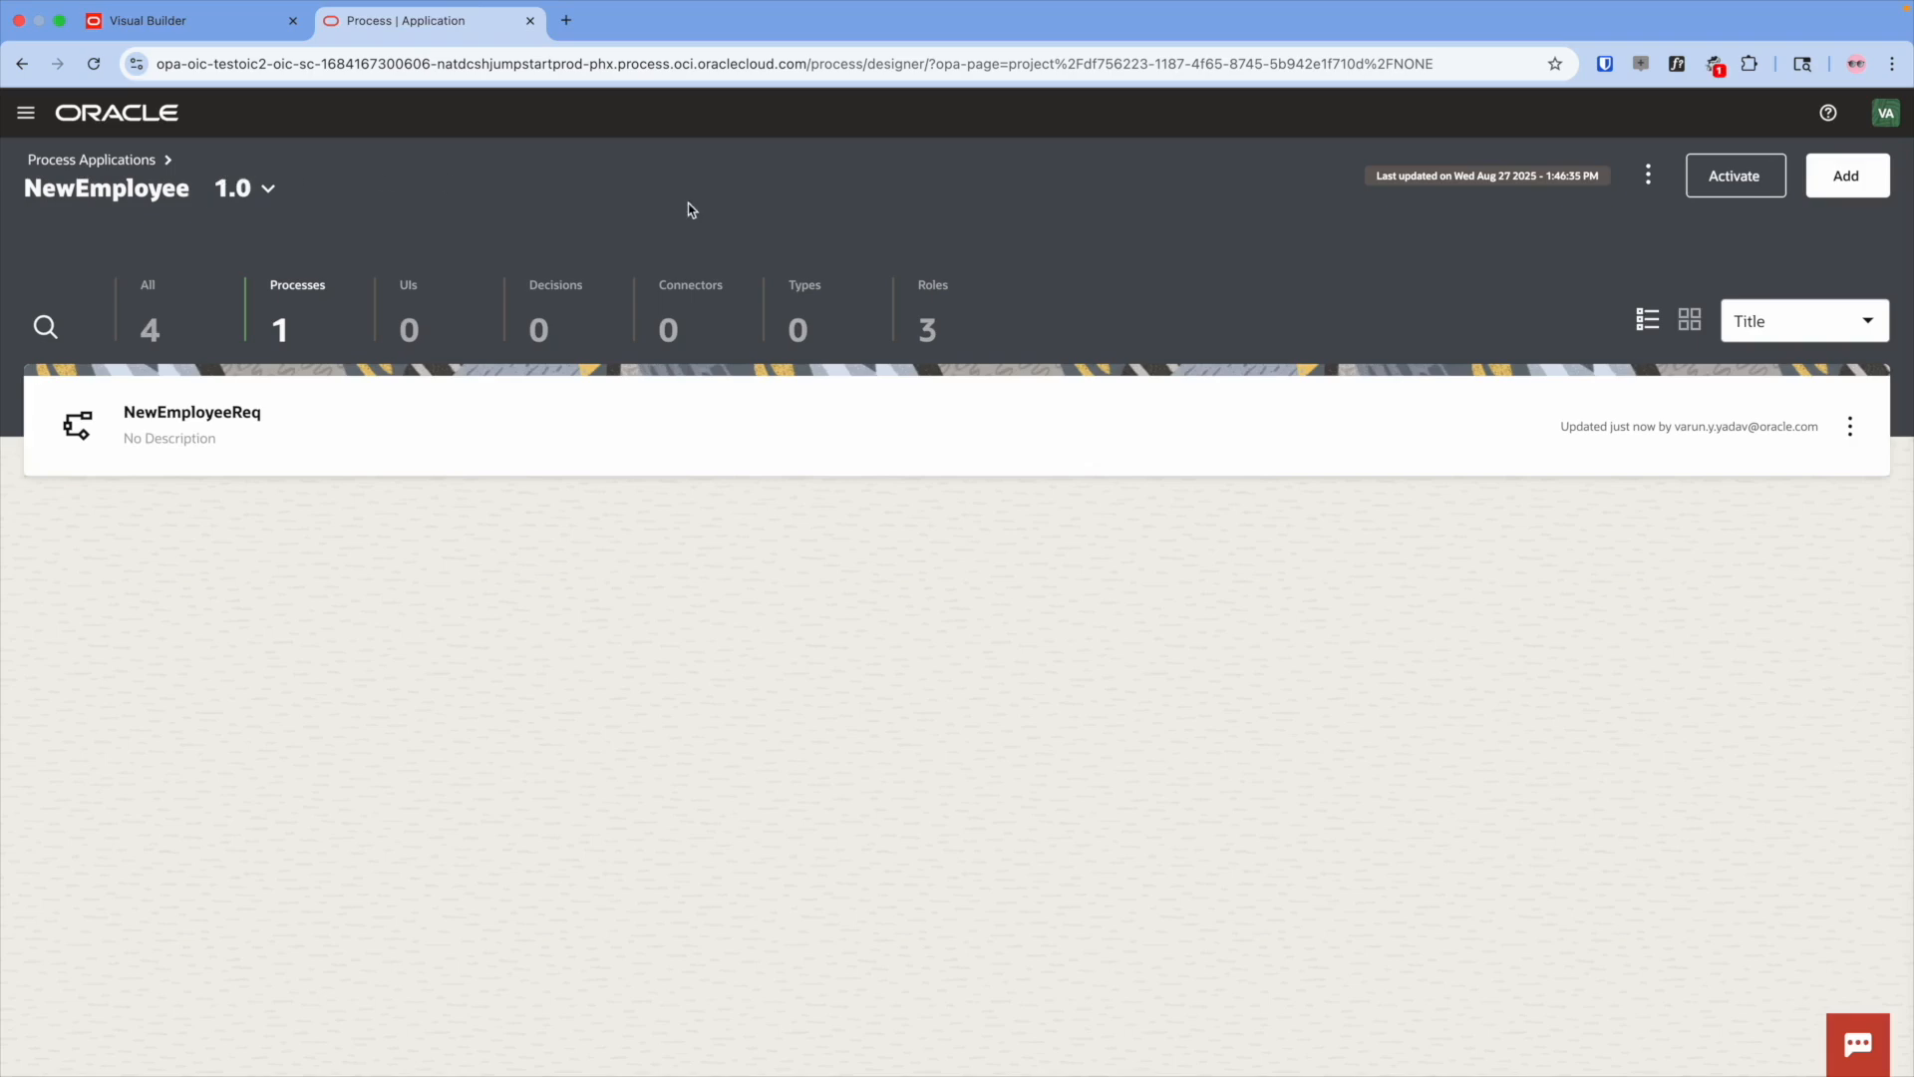
- Create a linked UI titled VisualBuilderManager, open it, then go back to the NewEmployee overview
{"action": "left_click", "coordinate": [424, 330]}
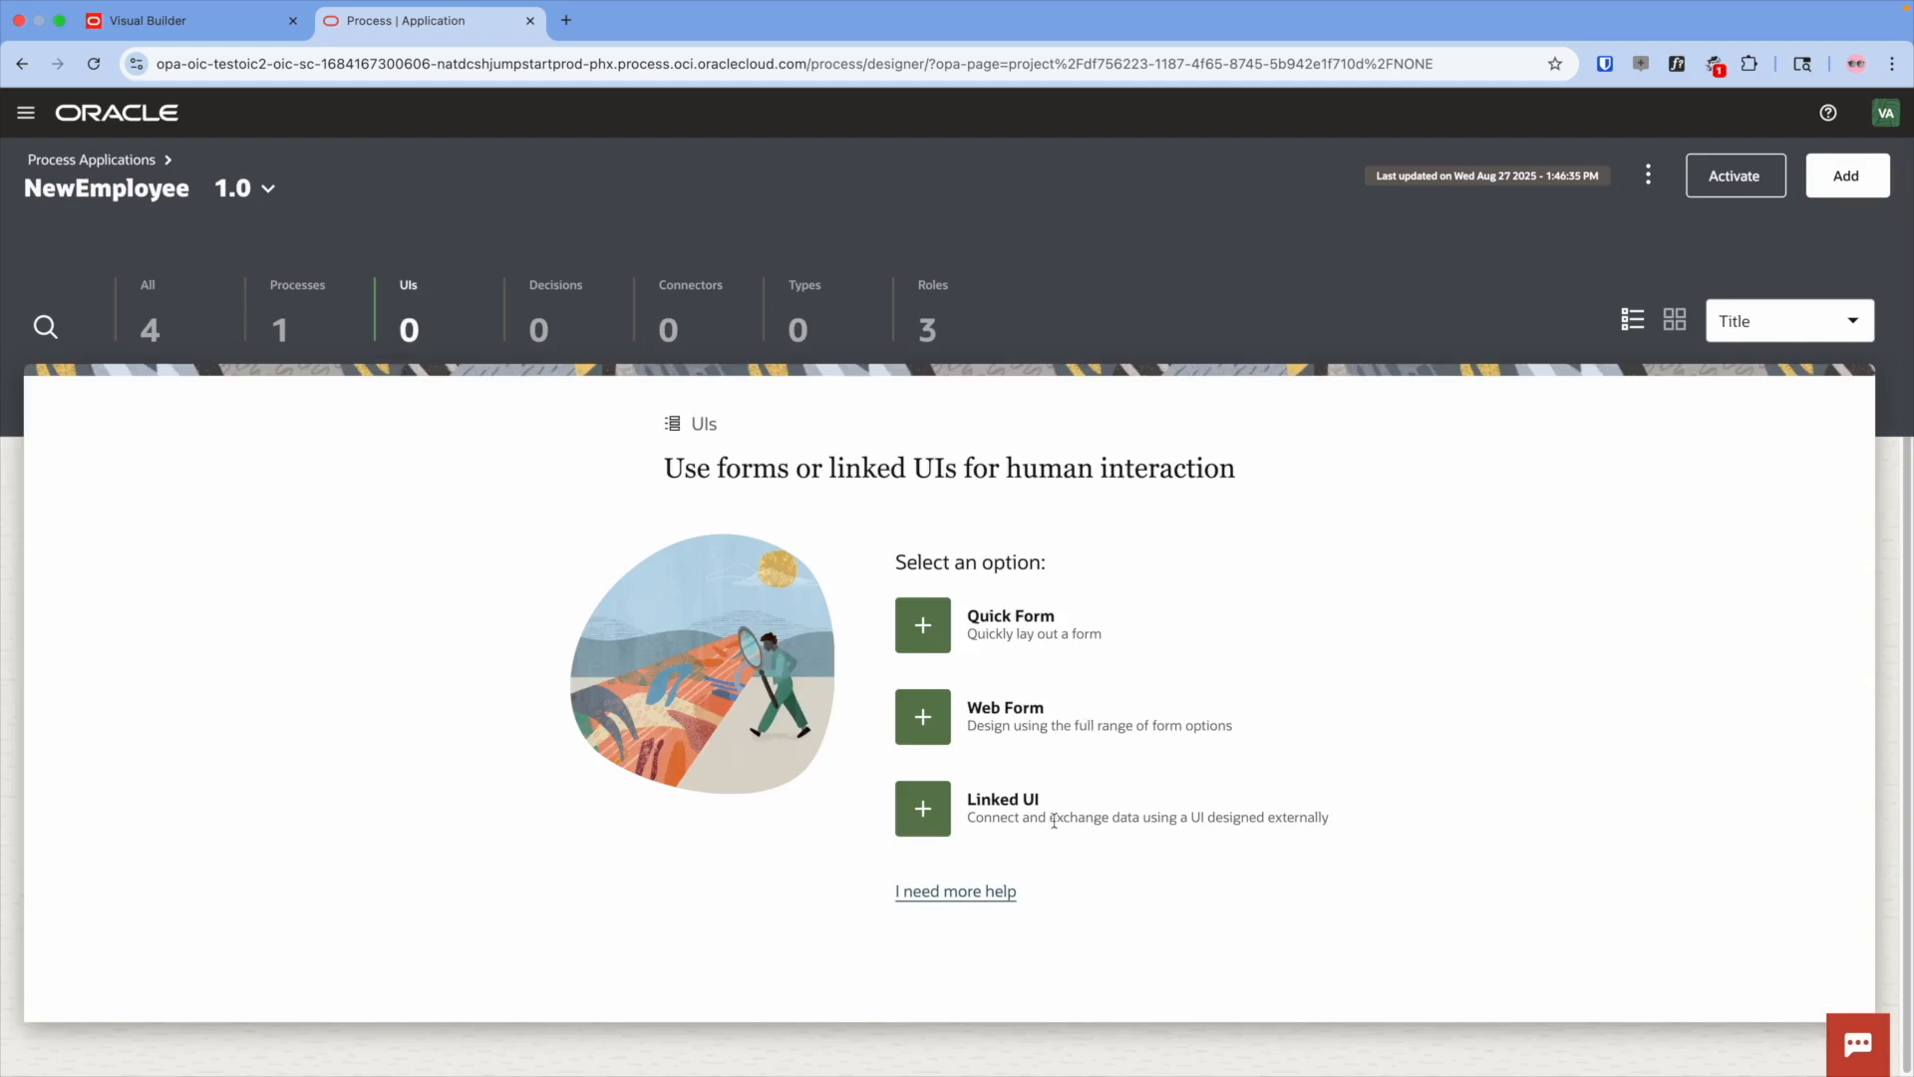
{"action": "left_click", "coordinate": [923, 808]}
{"action": "left_click", "coordinate": [1591, 475]}
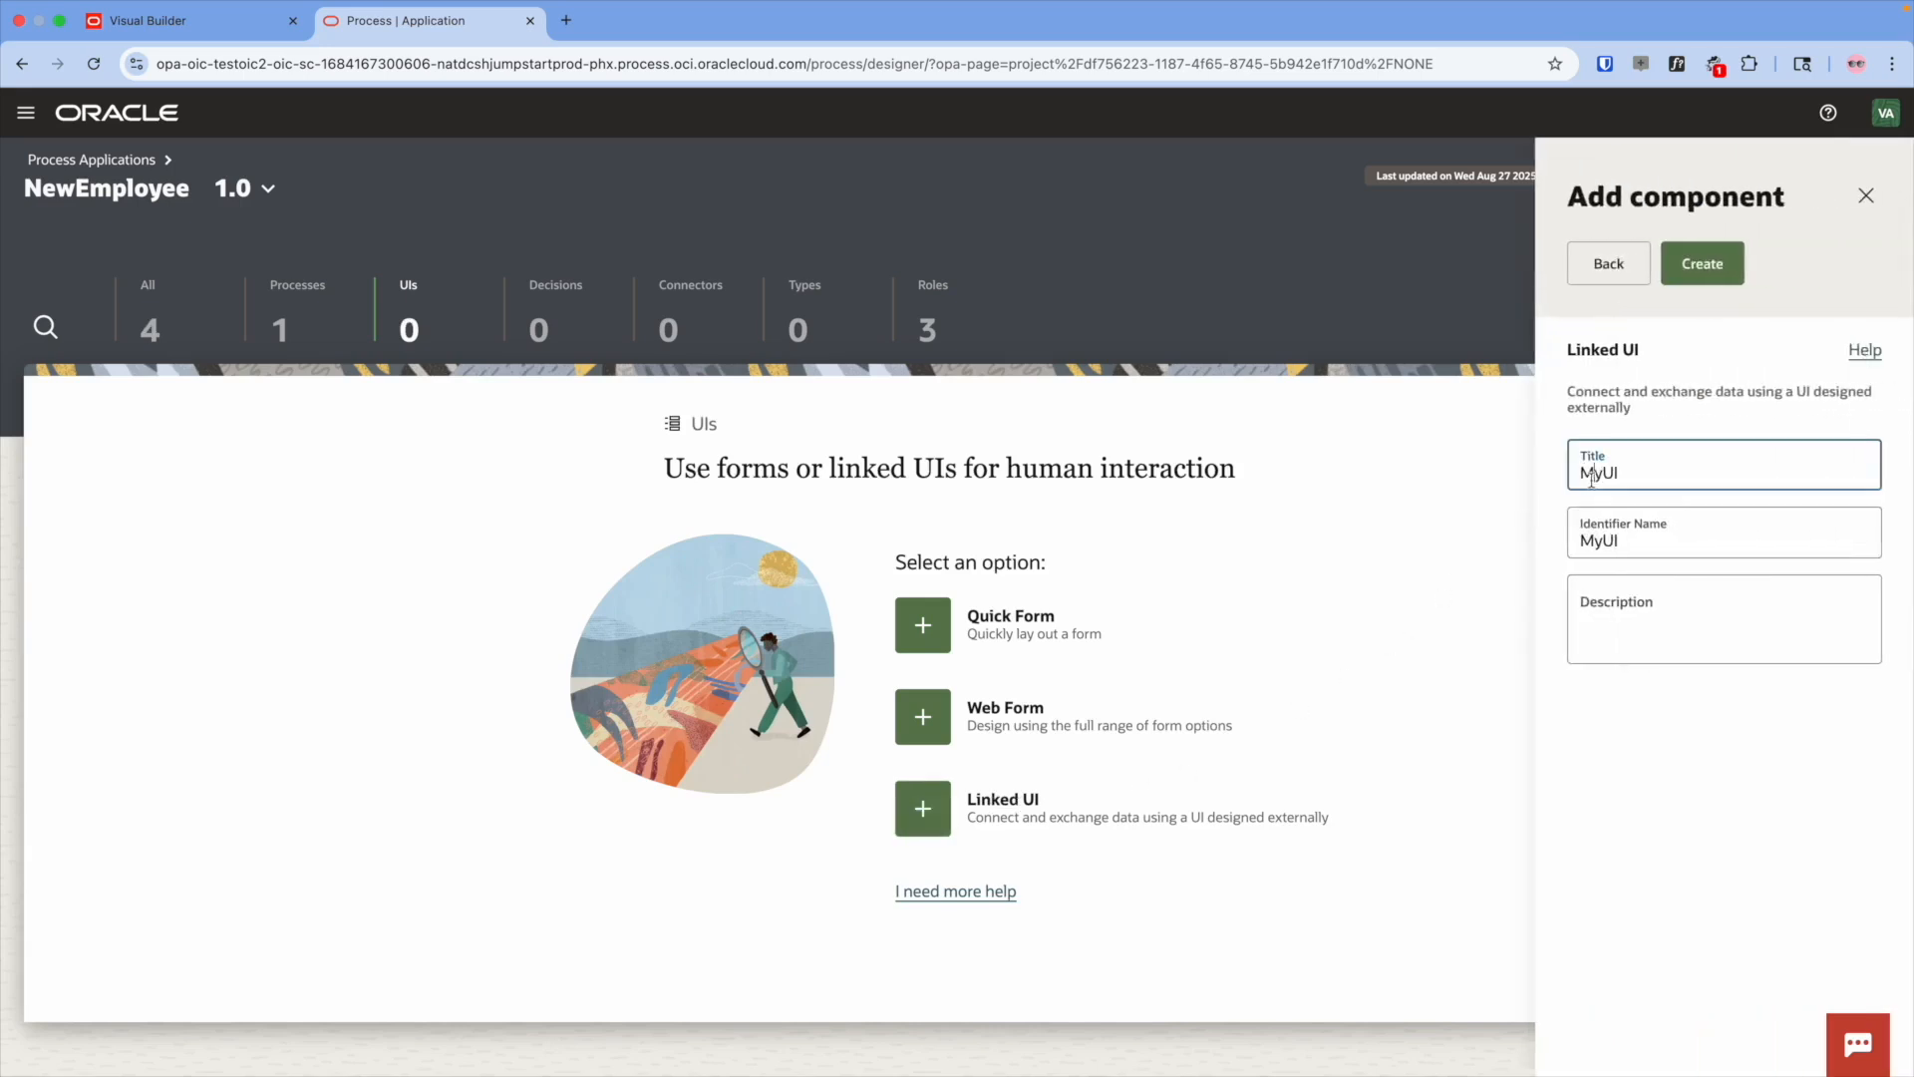
{"action": "double_click", "coordinate": [1591, 475]}
{"action": "type", "text": "VisualBuiler"}
{"action": "key", "text": "BackSpace"}
{"action": "type", "text": "derManager"}
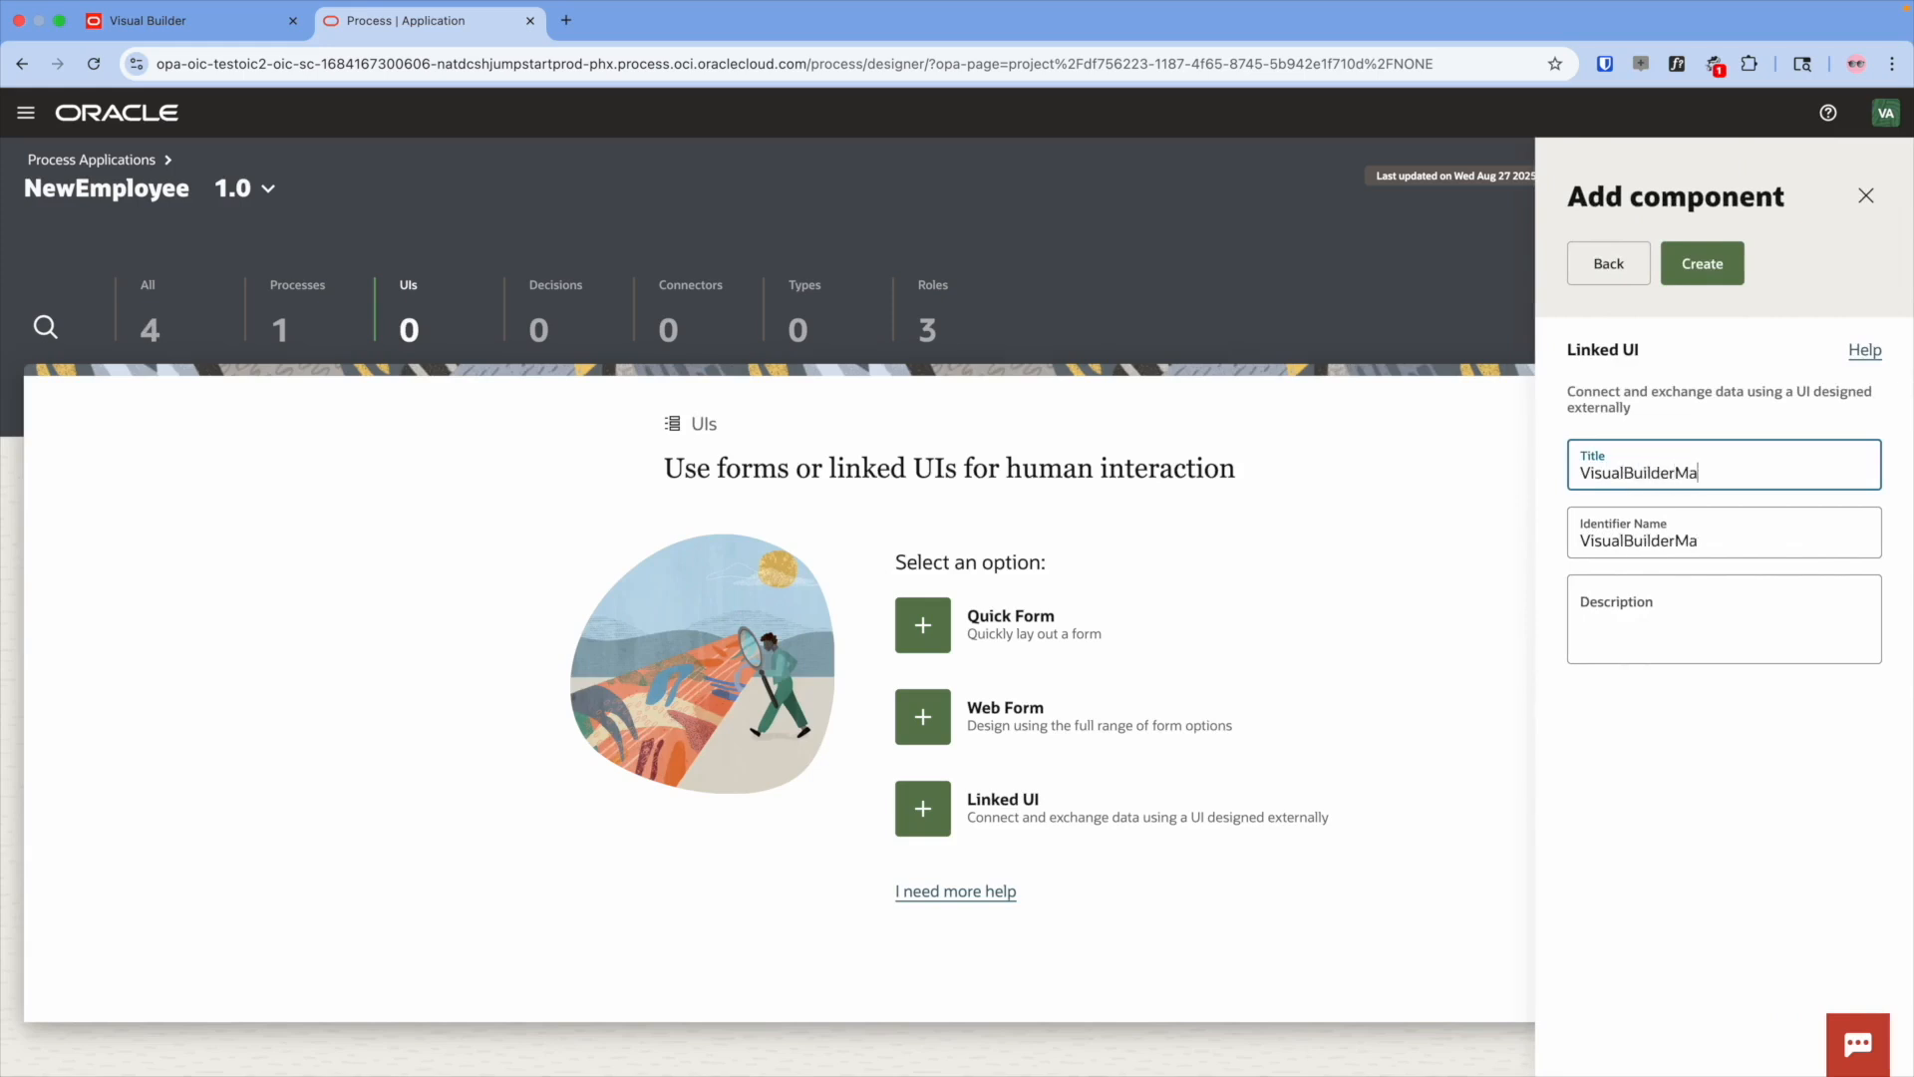
{"action": "left_click", "coordinate": [1702, 265]}
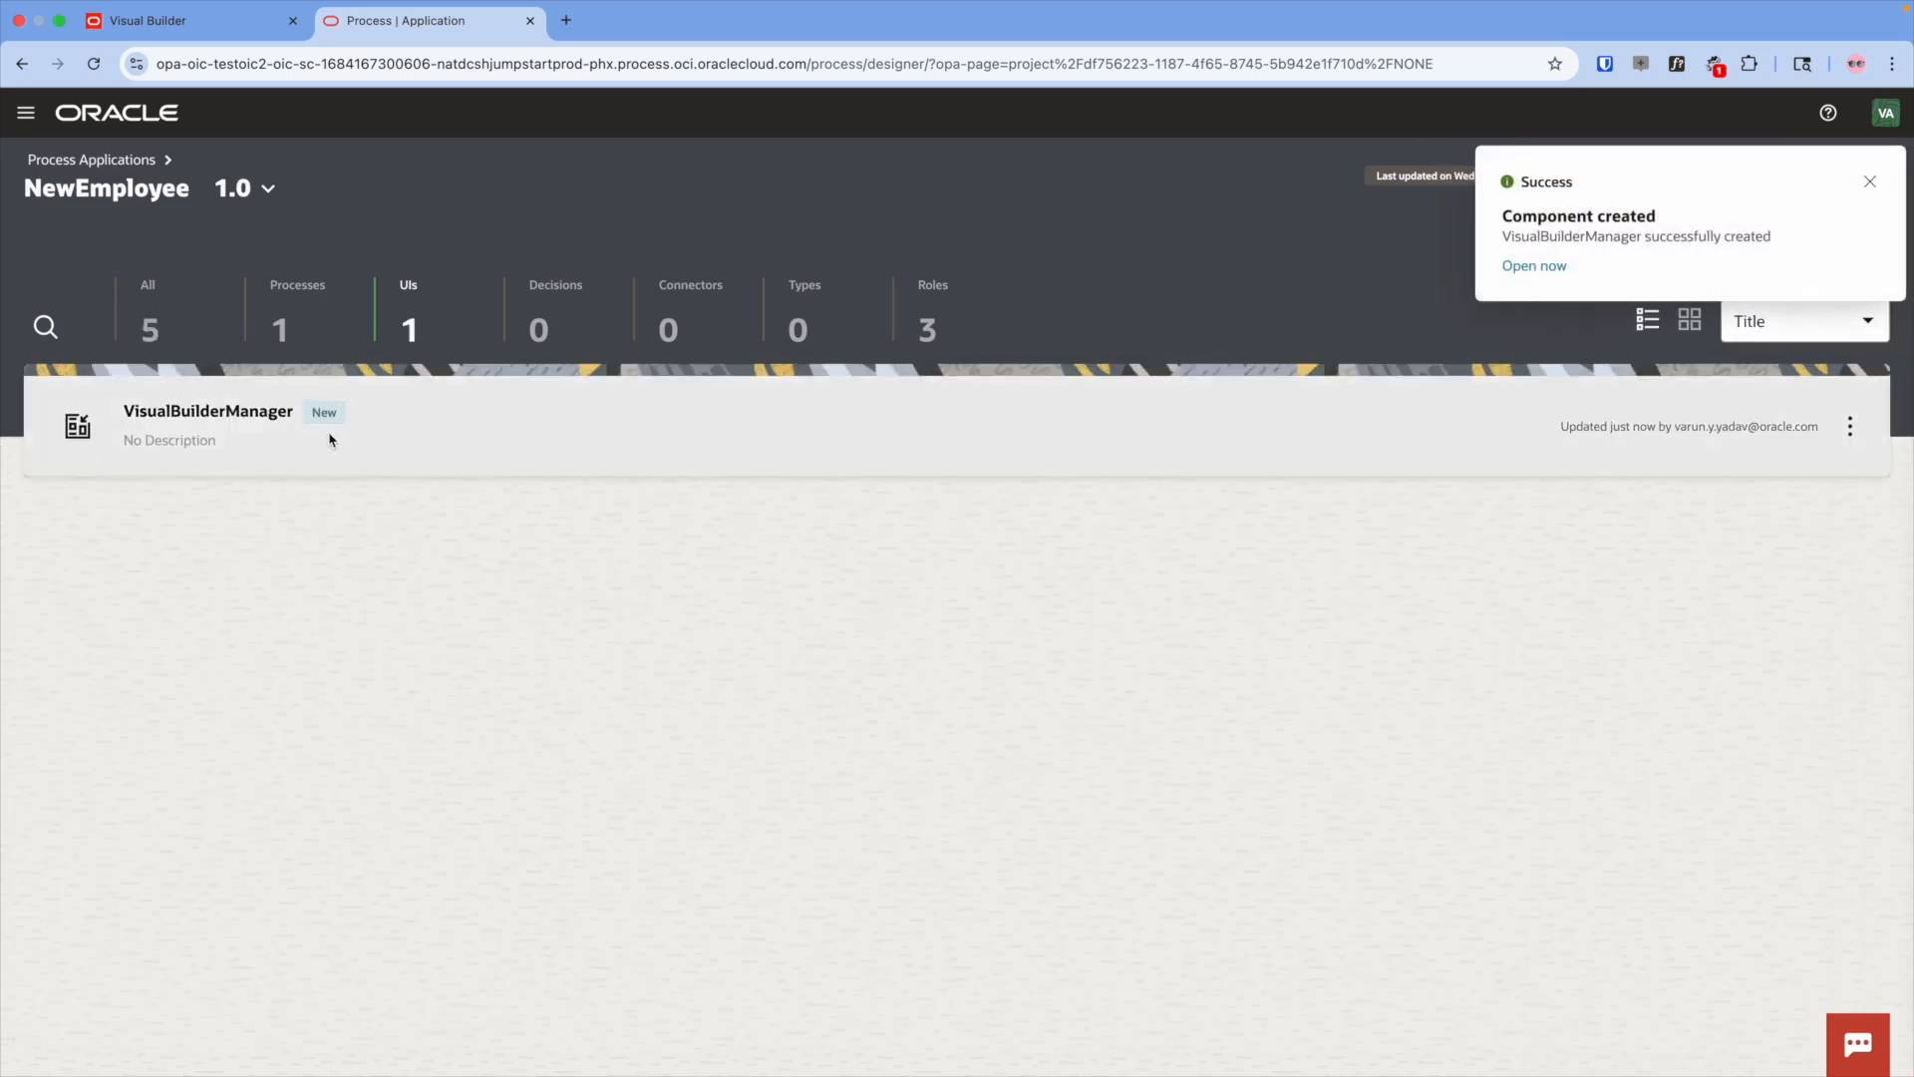
{"action": "left_click", "coordinate": [329, 436]}
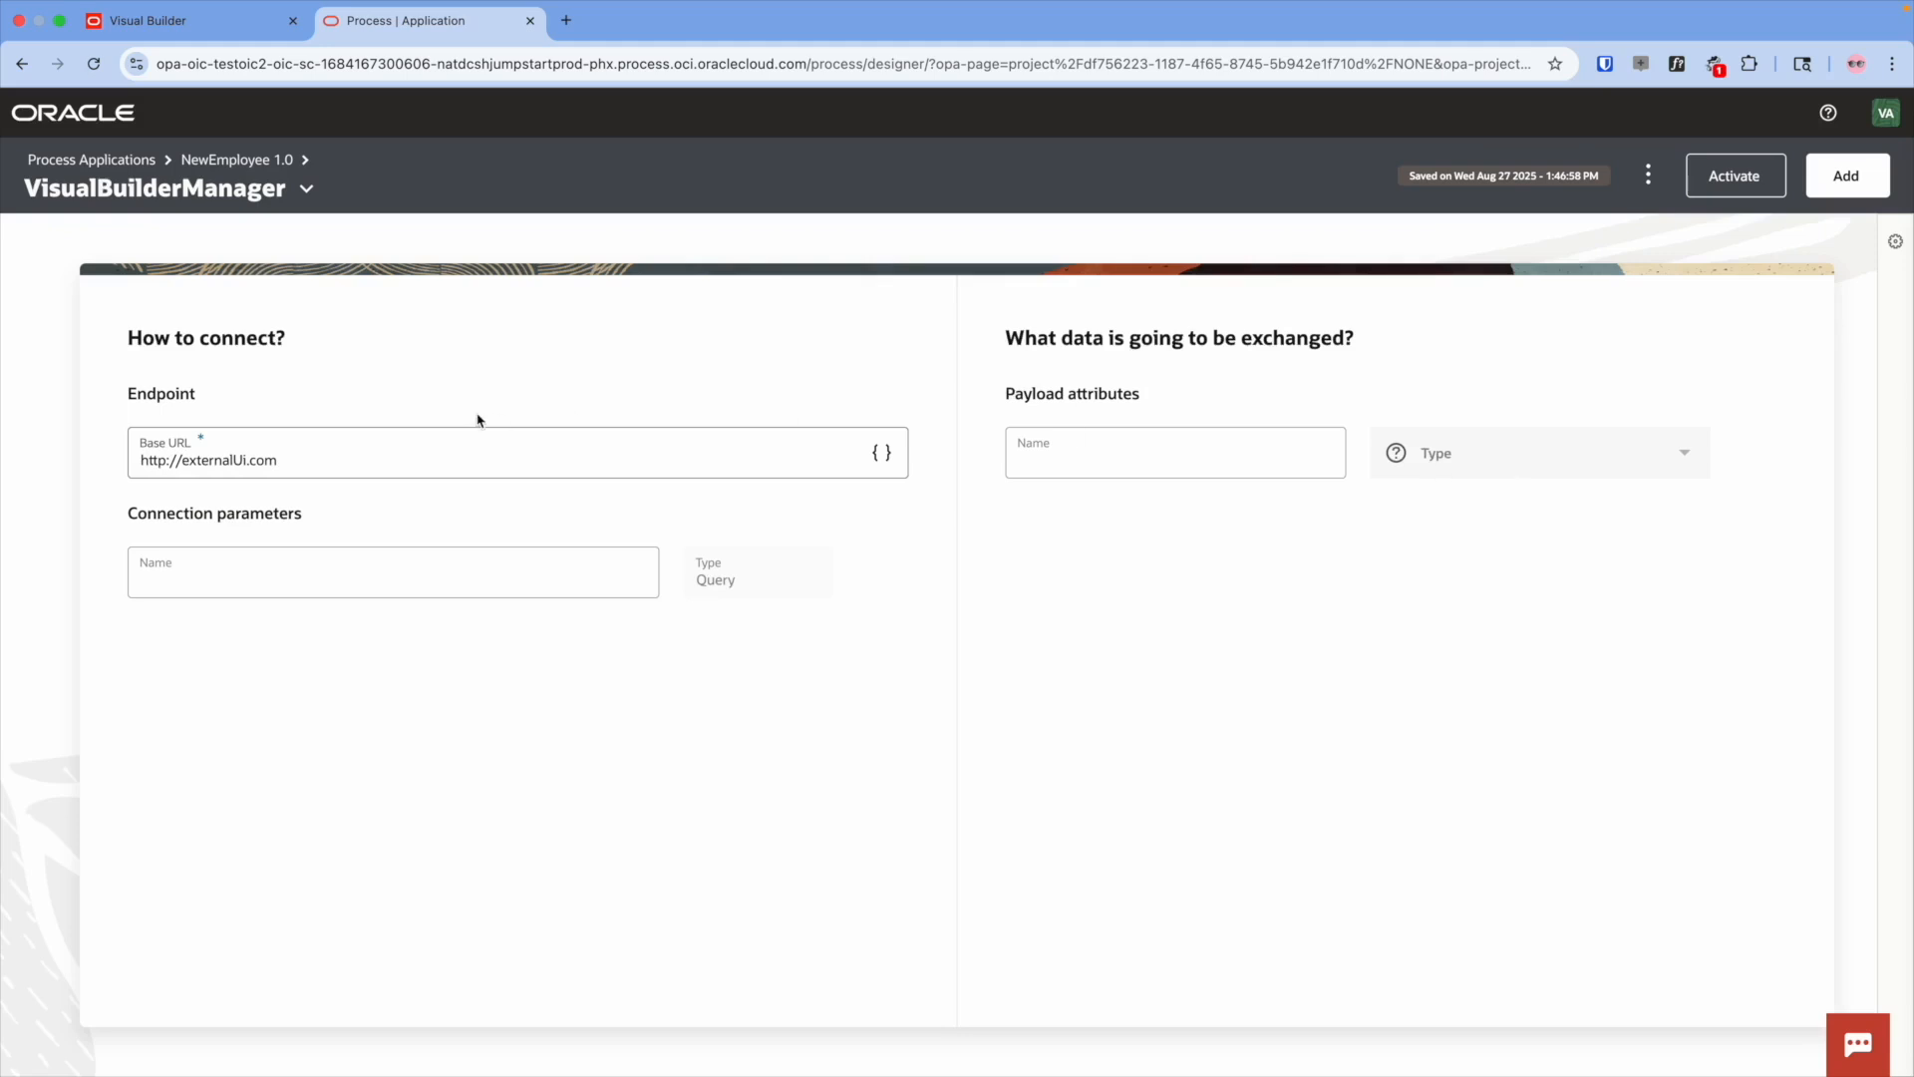
{"action": "left_click", "coordinate": [235, 164]}
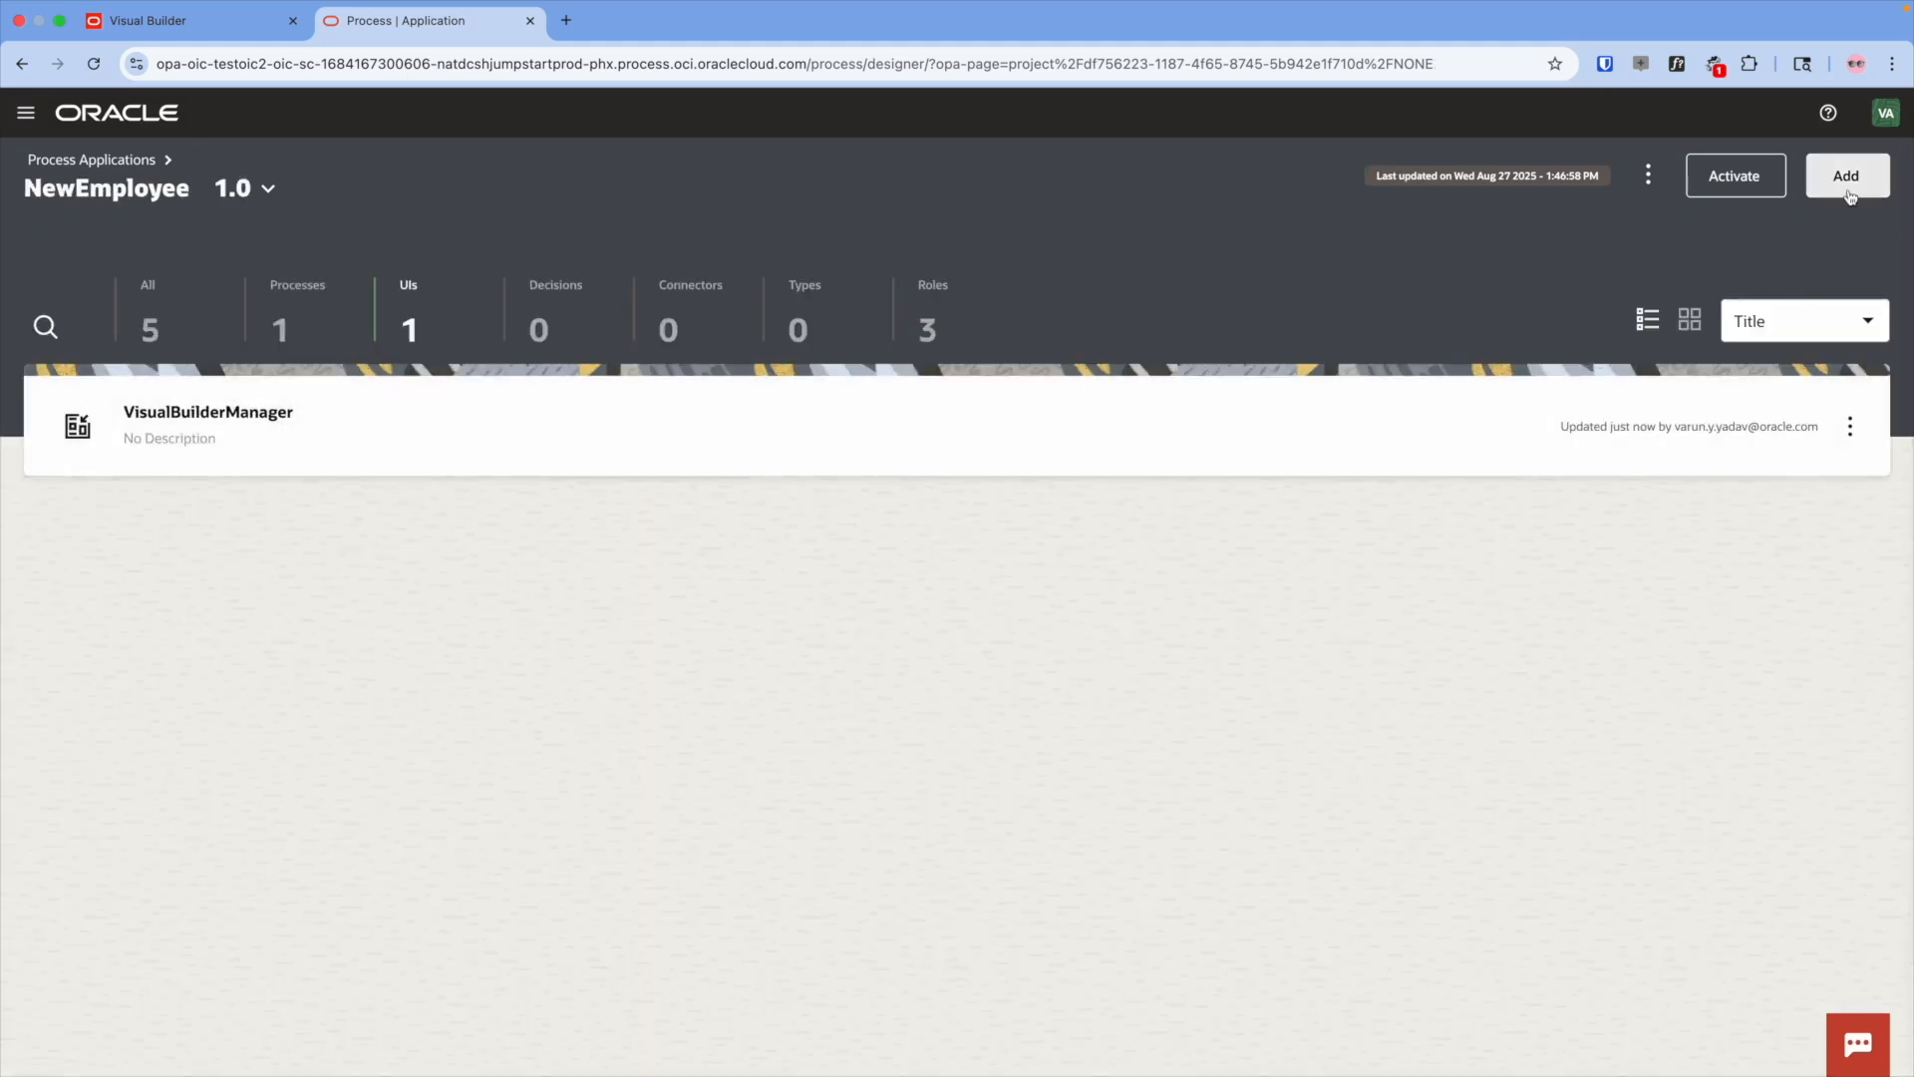
- Add a linked UI titled VisualBuilderResubmit to NewEmployee
{"action": "left_click", "coordinate": [1846, 176]}
{"action": "left_click", "coordinate": [1623, 510]}
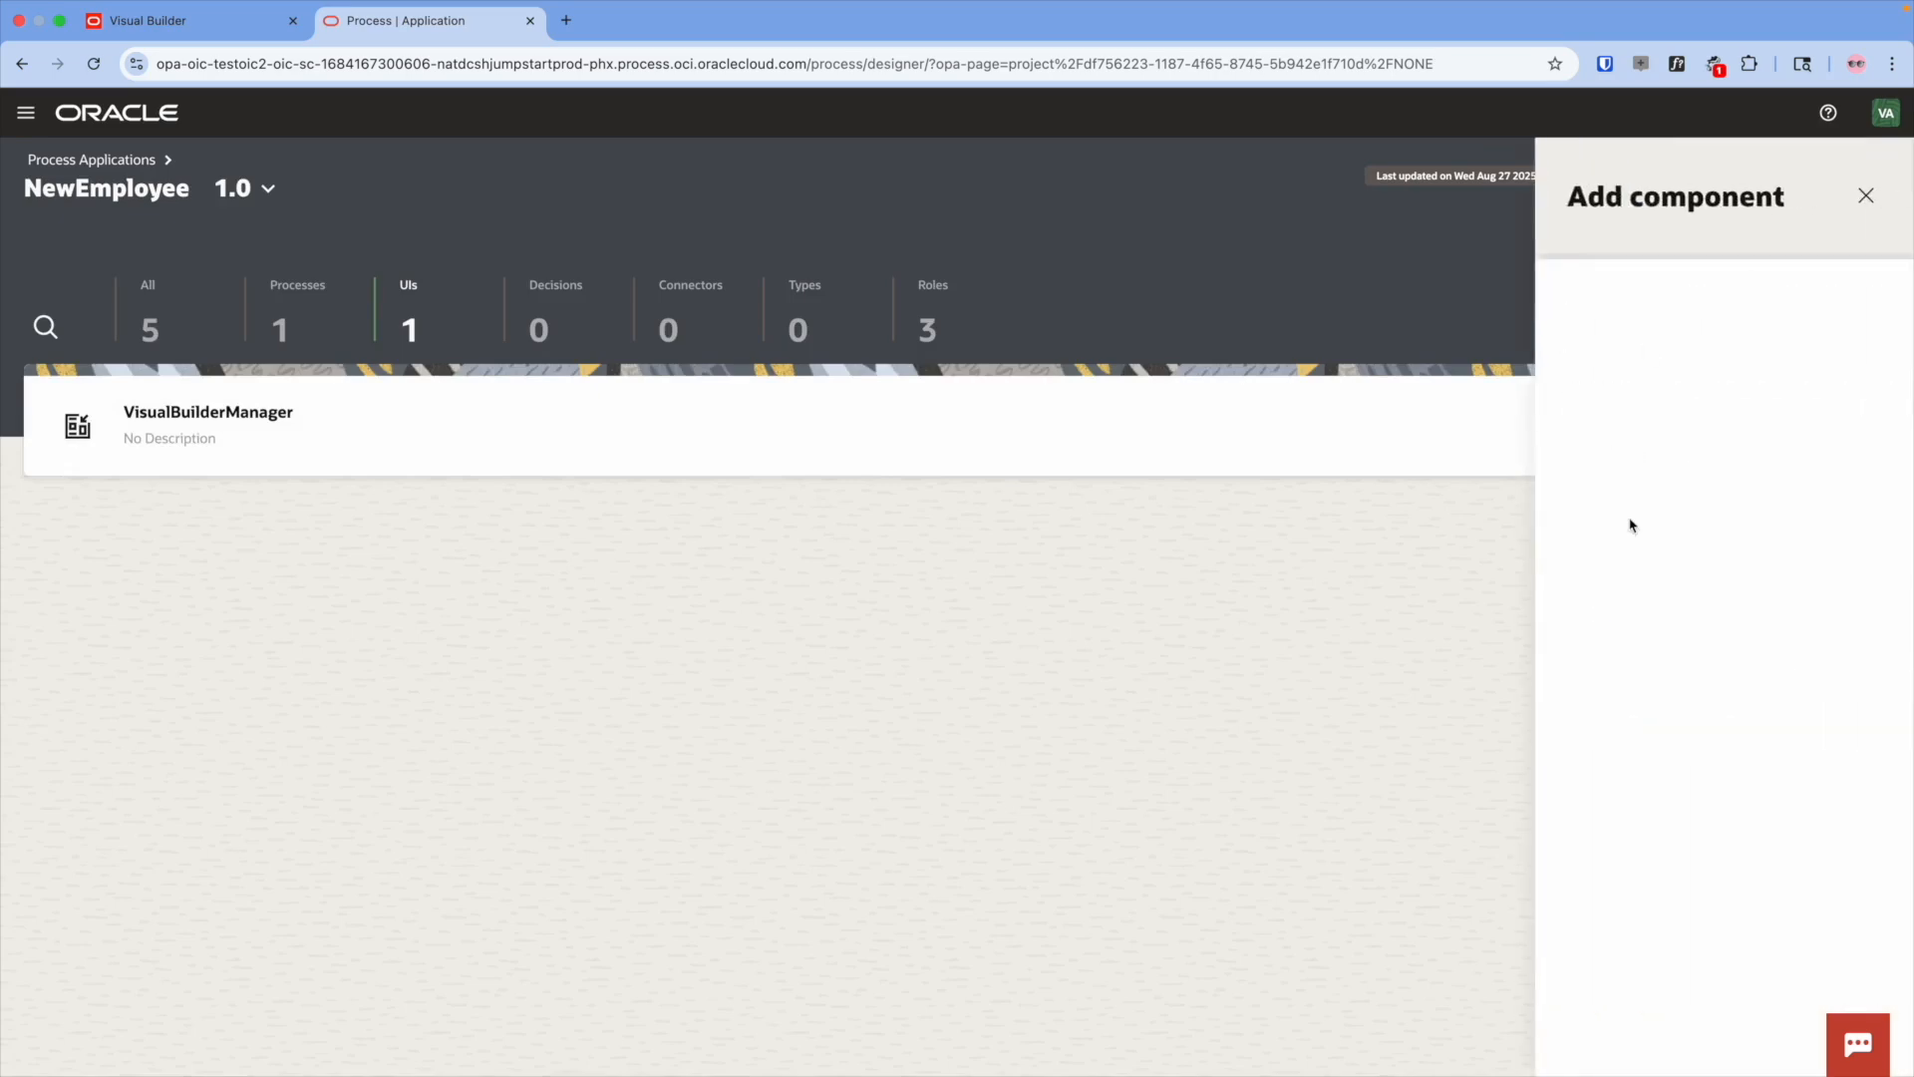
{"action": "double_click", "coordinate": [1631, 480]}
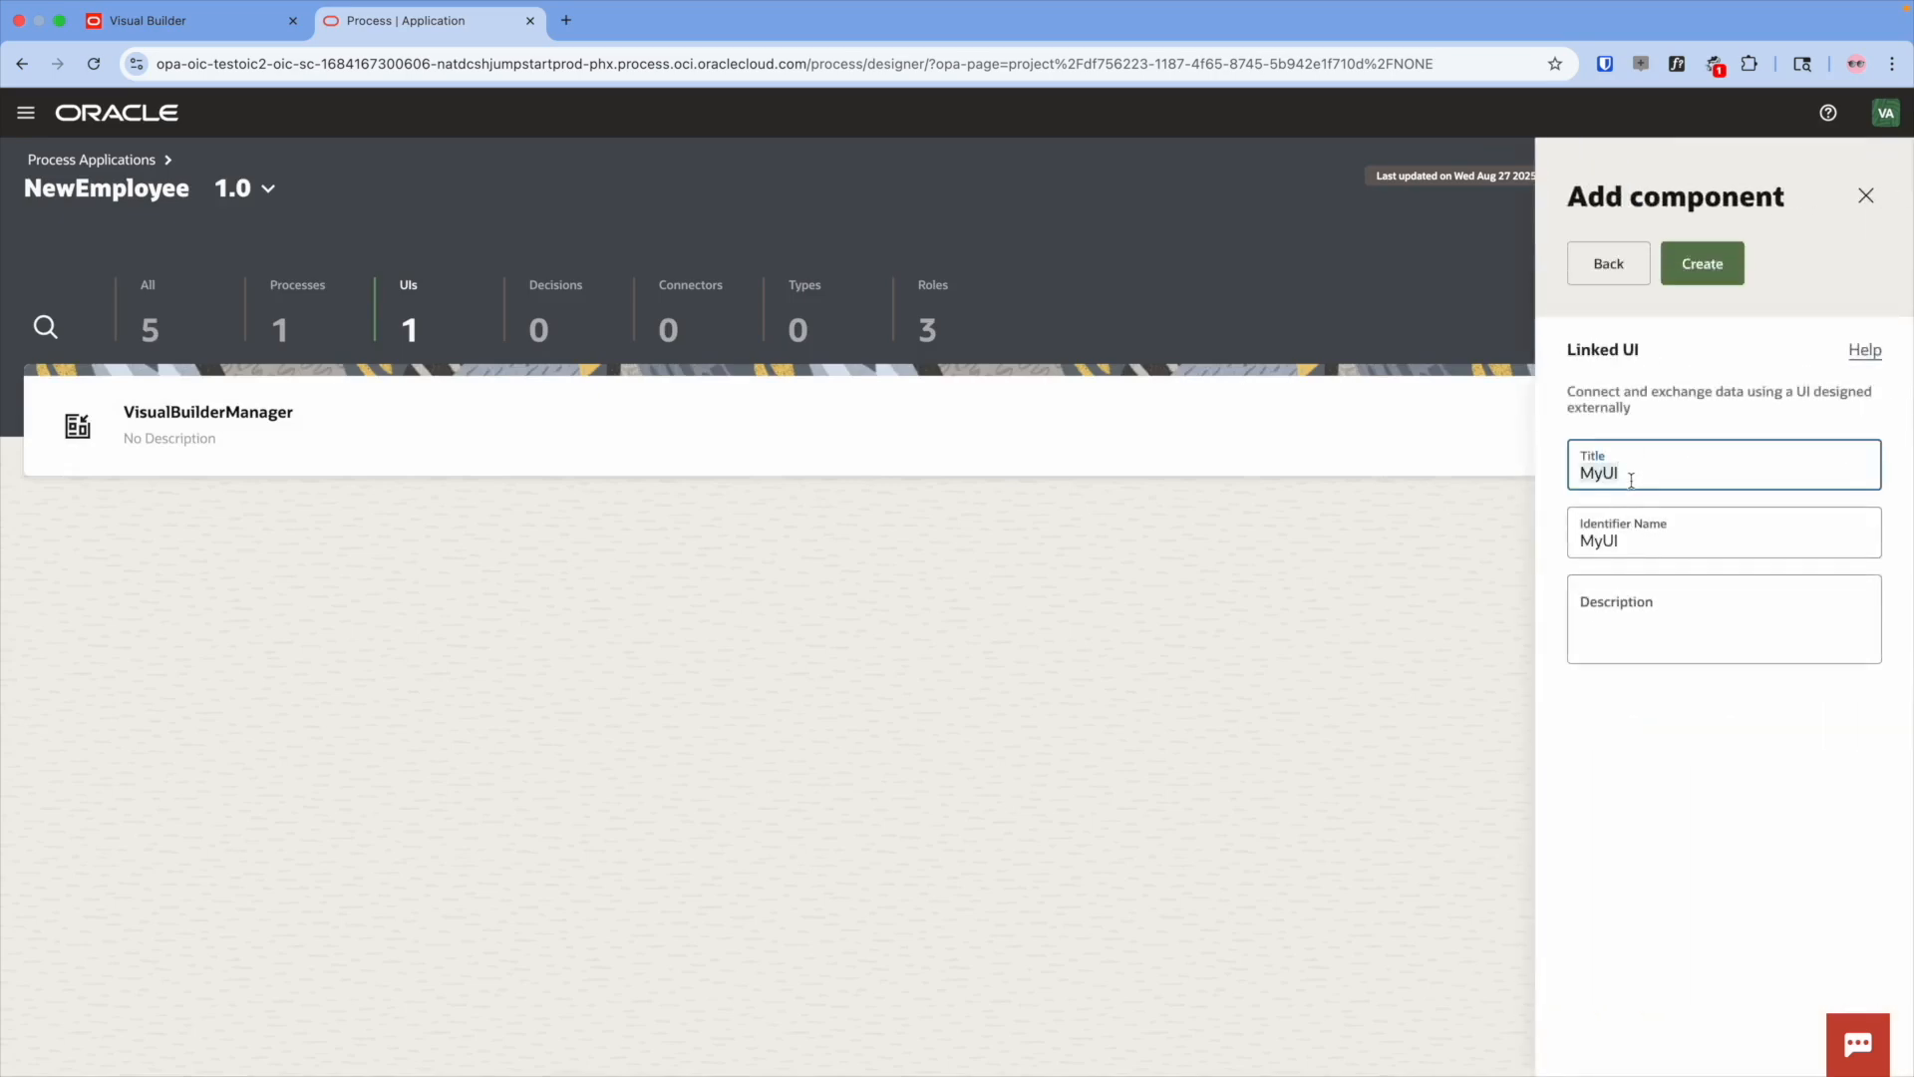
{"action": "type", "text": "VisualBuilderRes"}
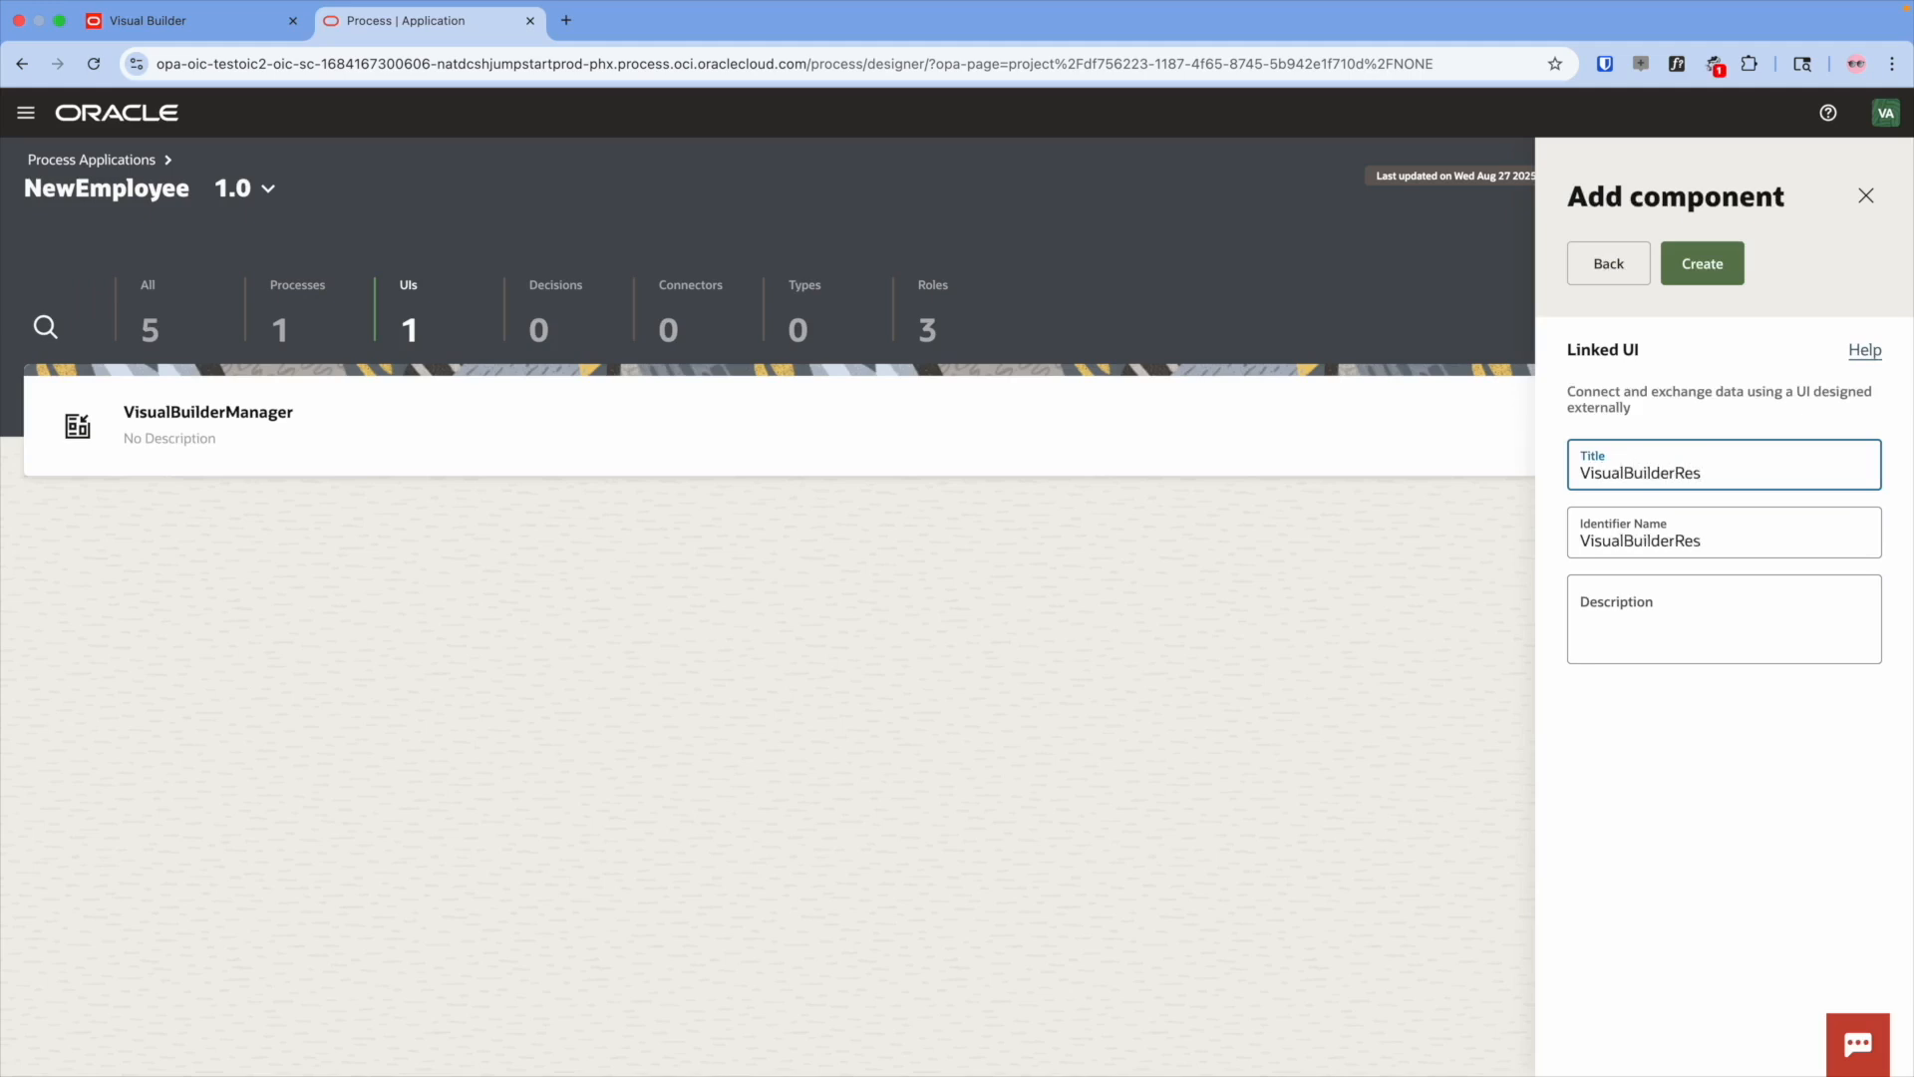
{"action": "type", "text": "ubmit"}
{"action": "left_click", "coordinate": [1705, 265]}
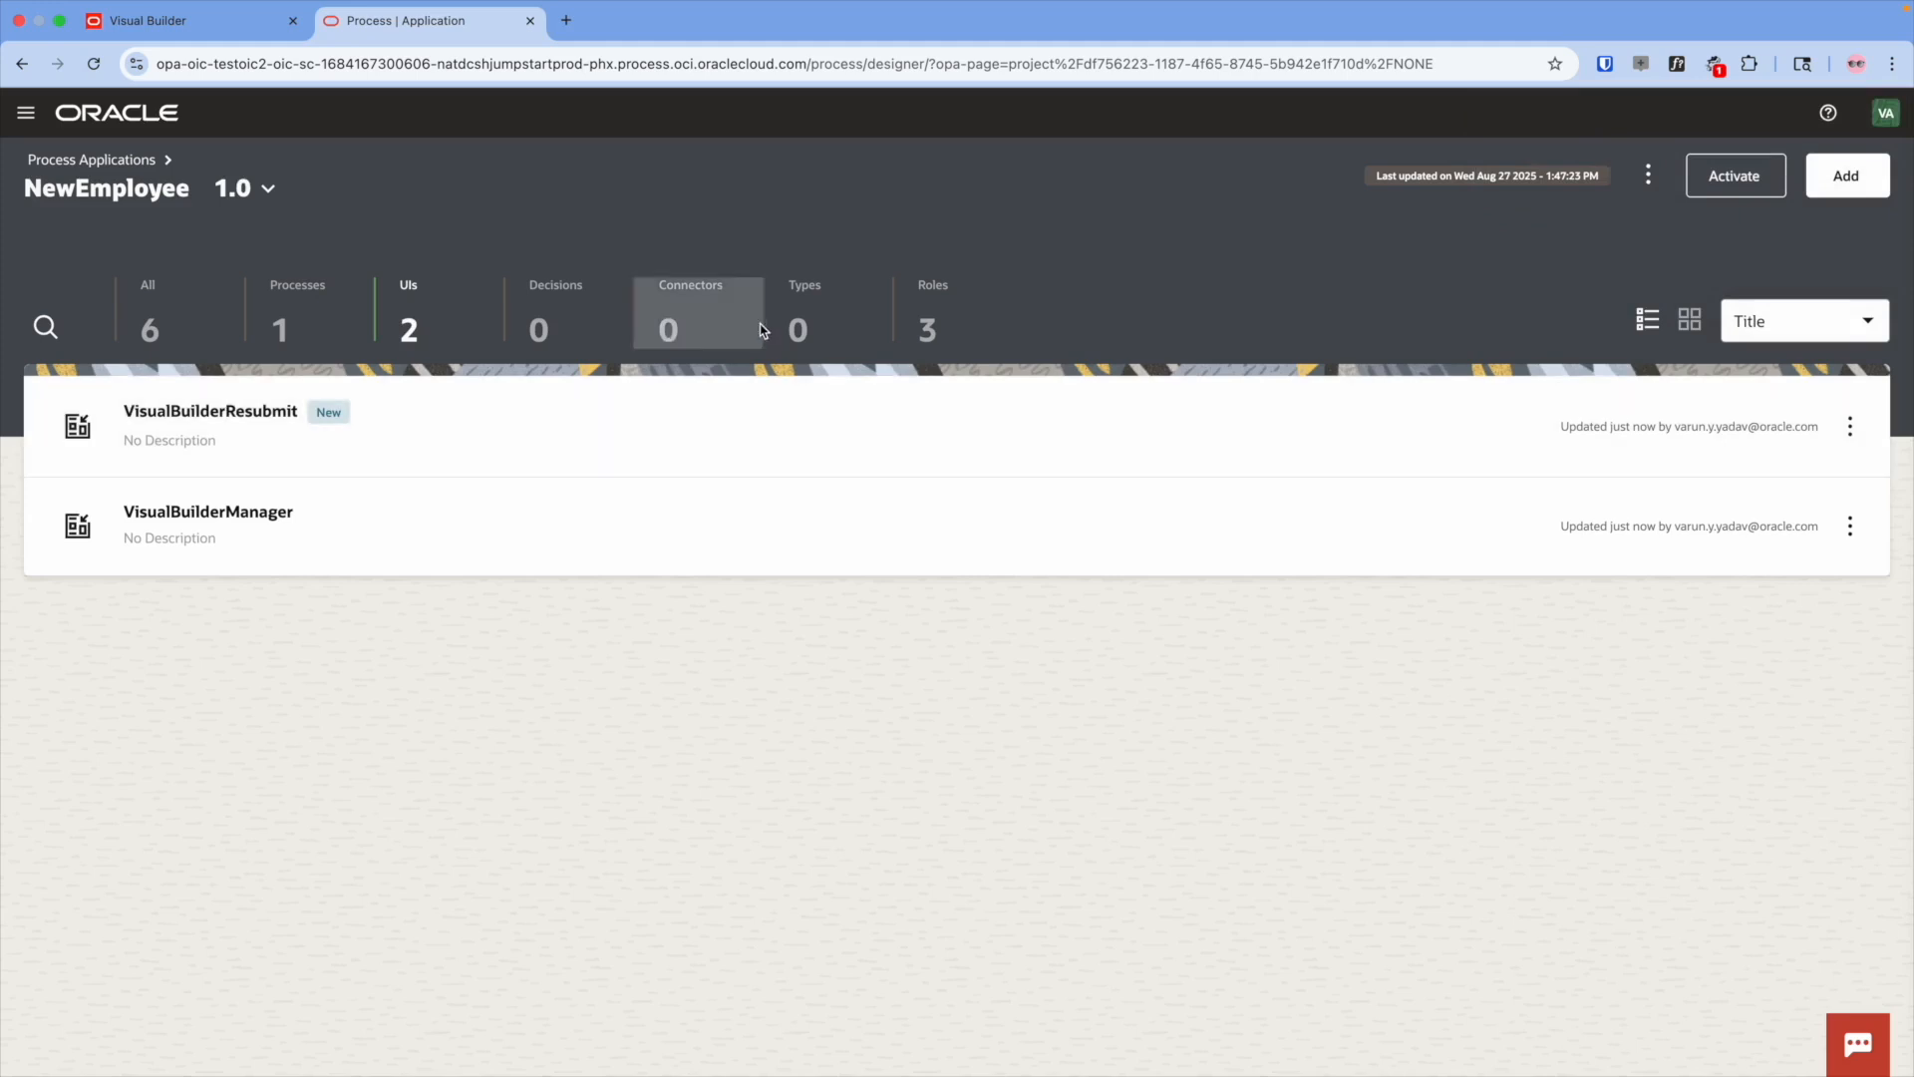
- Create a business type named EmployeeInfo
{"action": "left_click", "coordinate": [791, 339]}
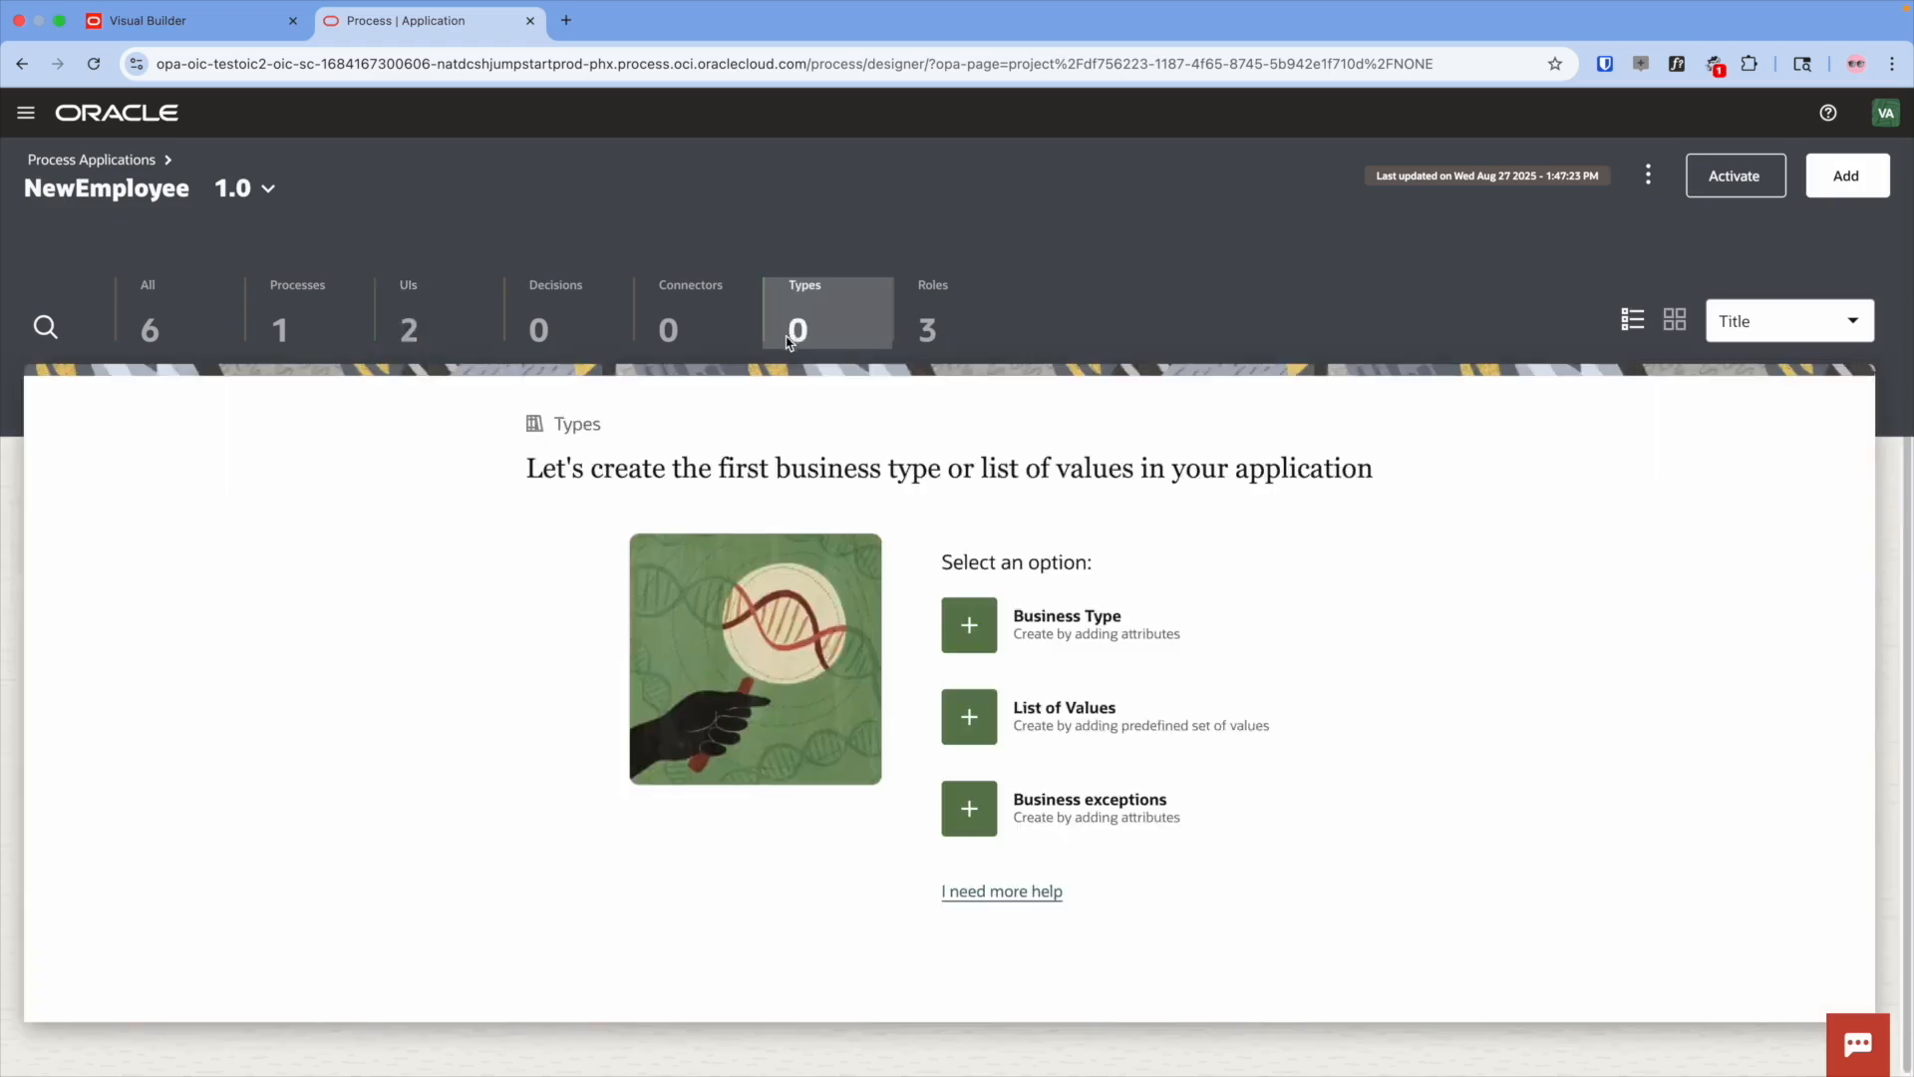
{"action": "left_click", "coordinate": [968, 625]}
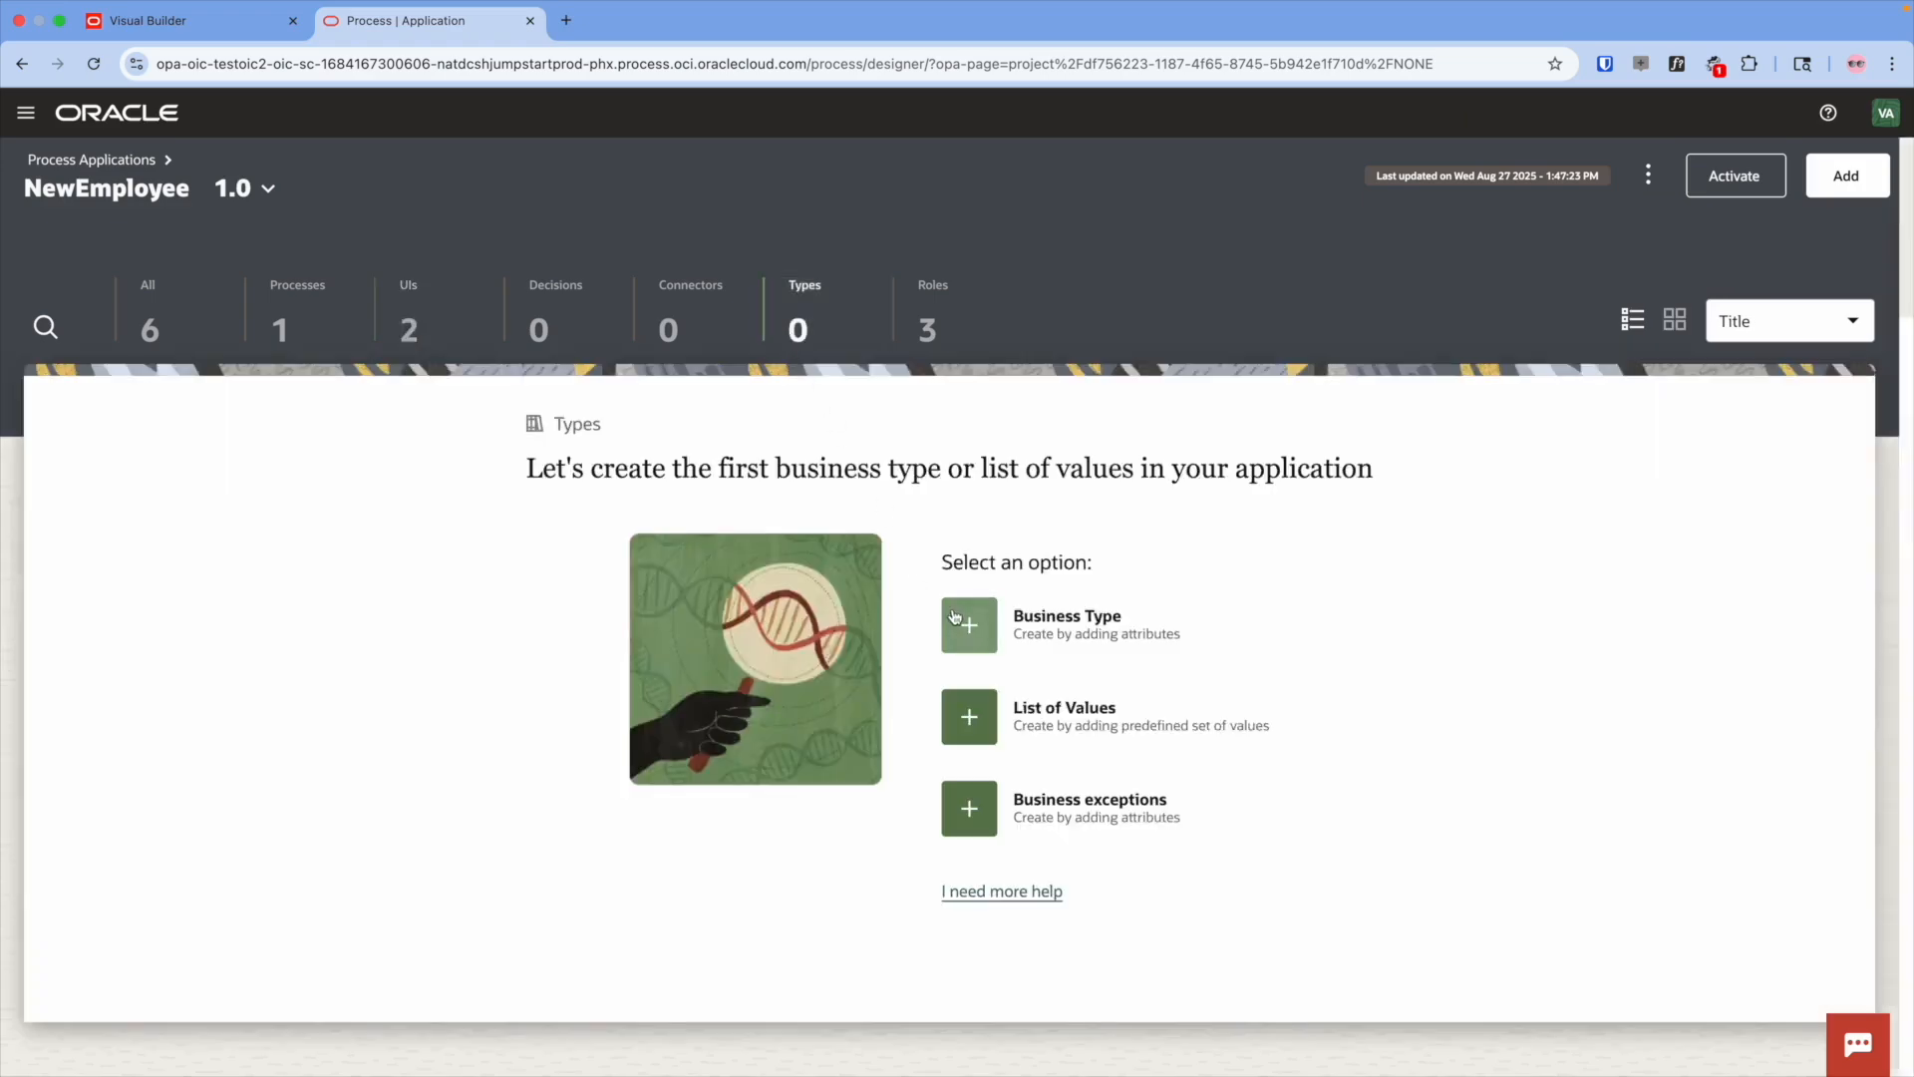
{"action": "left_click", "coordinate": [1718, 461]}
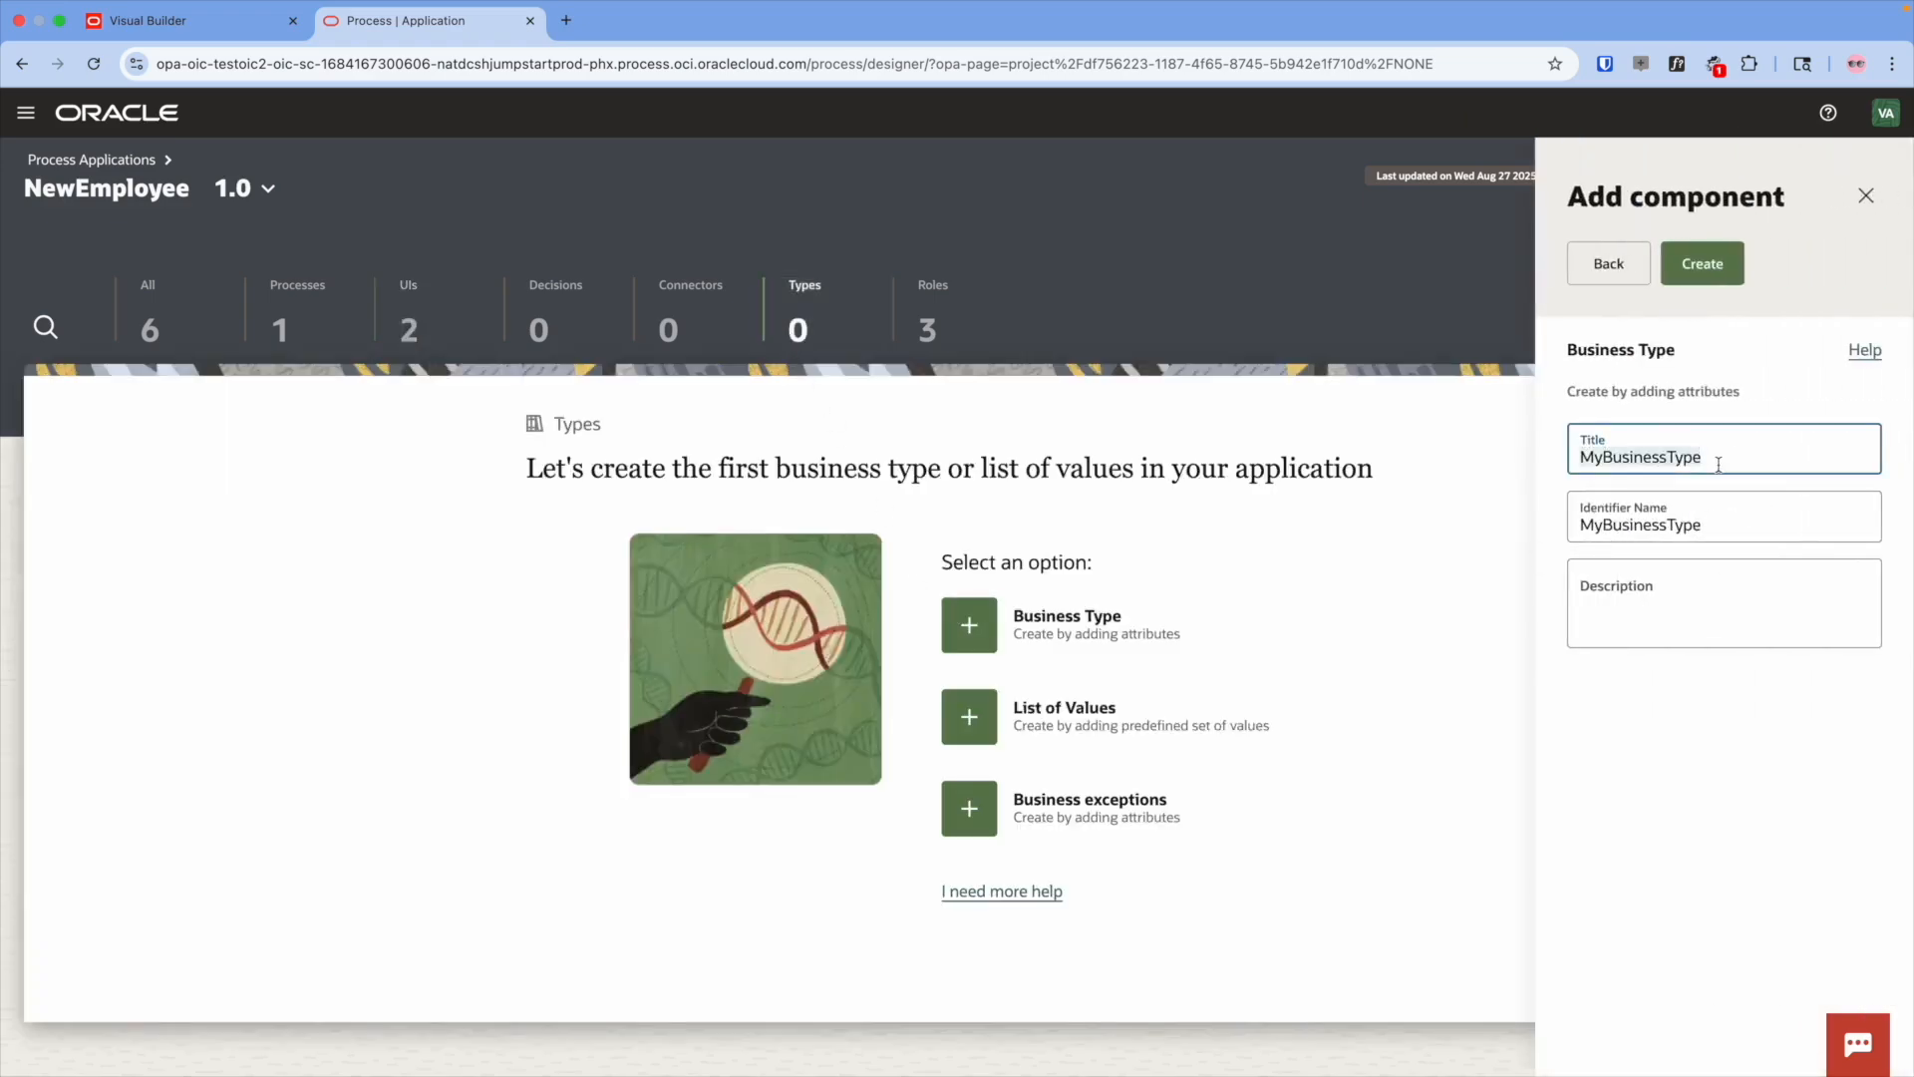
{"action": "type", "text": "Em"}
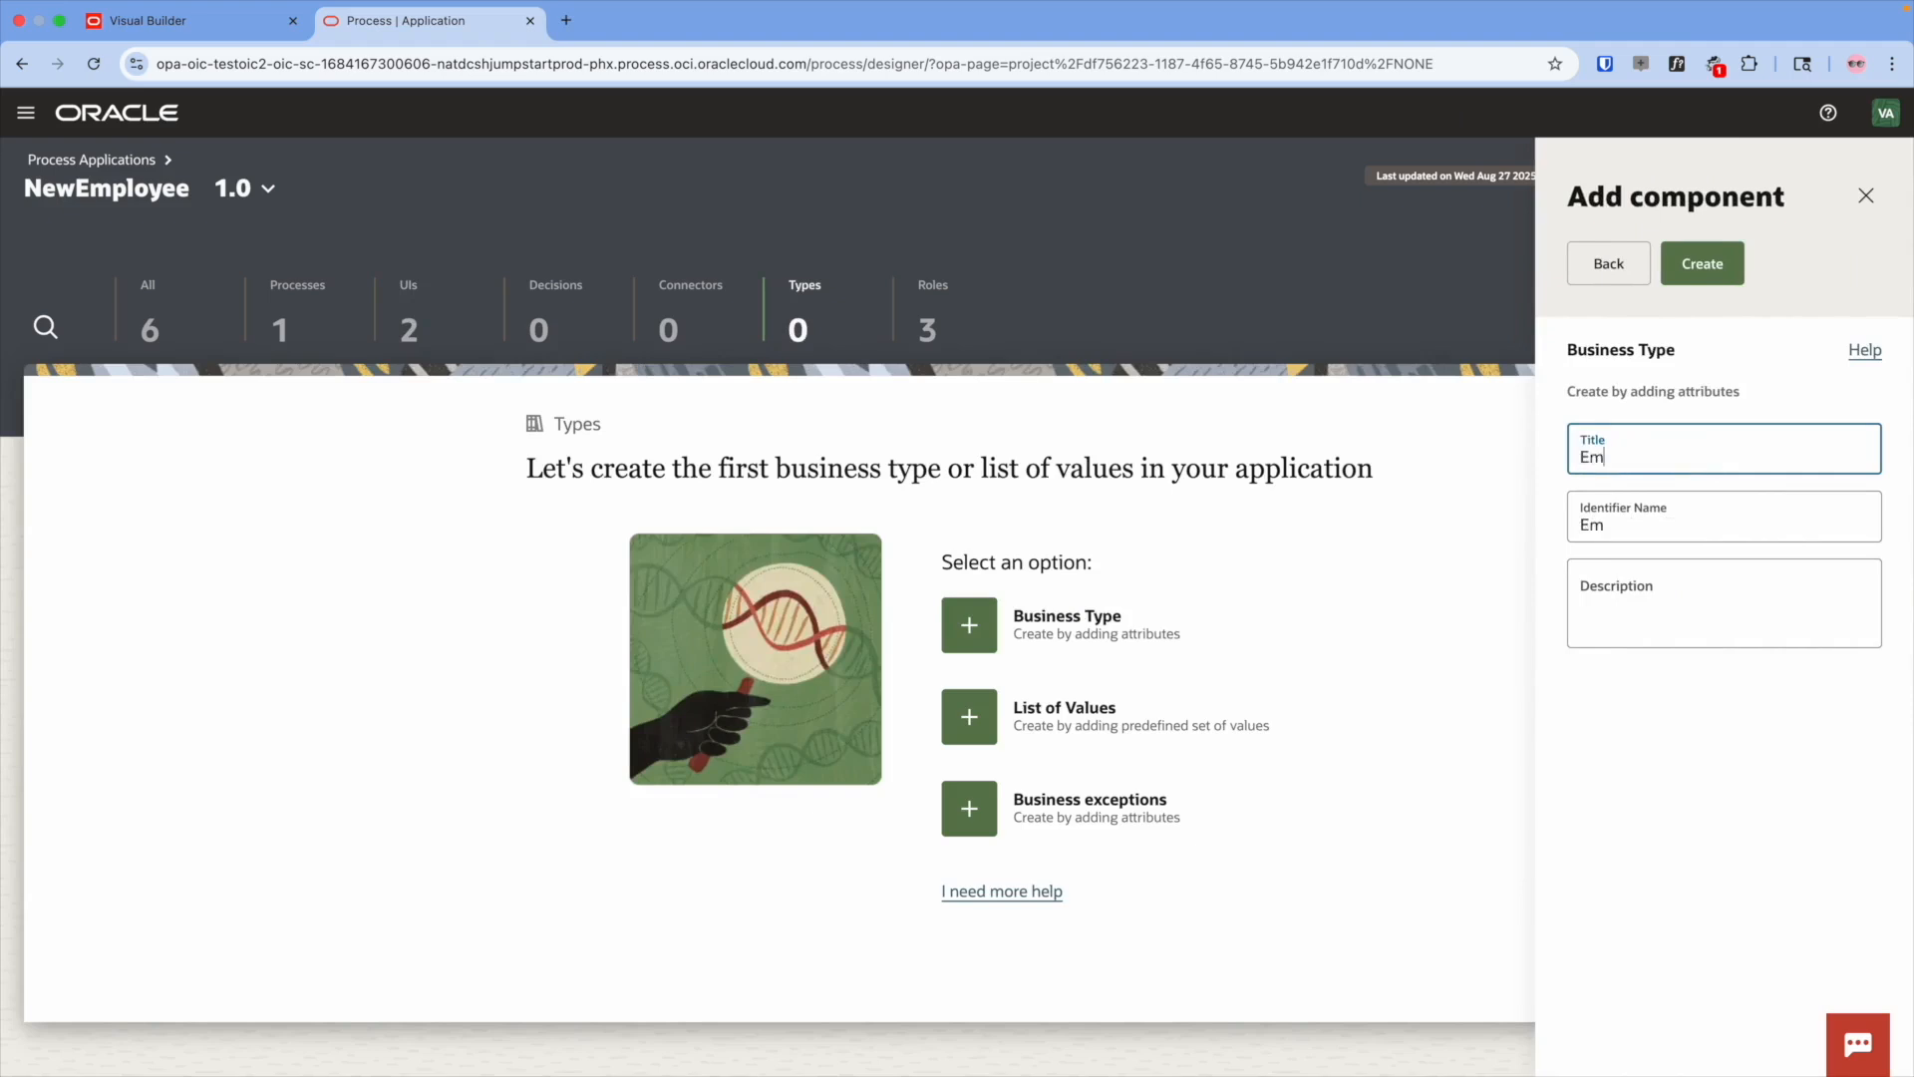
{"action": "type", "text": "ployeeInfo"}
{"action": "left_click", "coordinate": [1712, 271]}
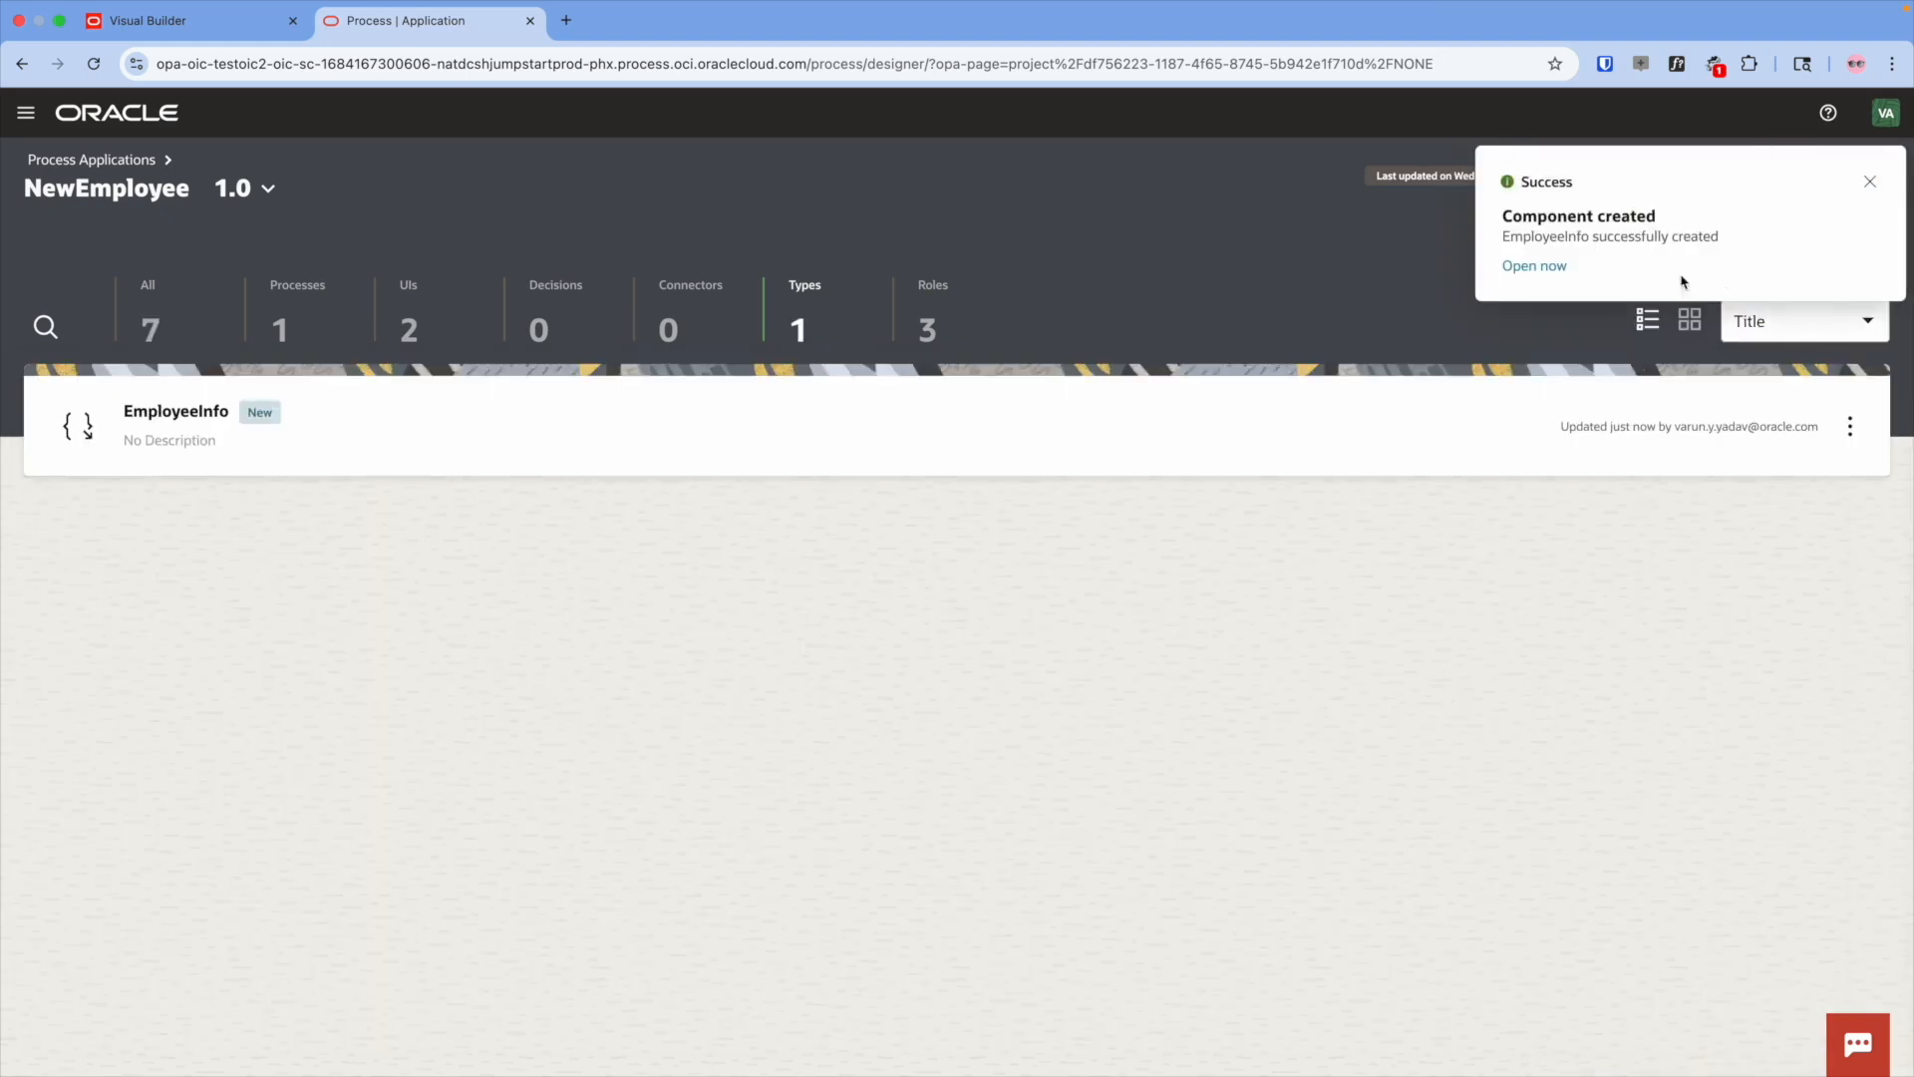
- Give EmployeeInfo attributes firstName, lastName, dob, email and address, with dob typed as Date
{"action": "left_click", "coordinate": [660, 430]}
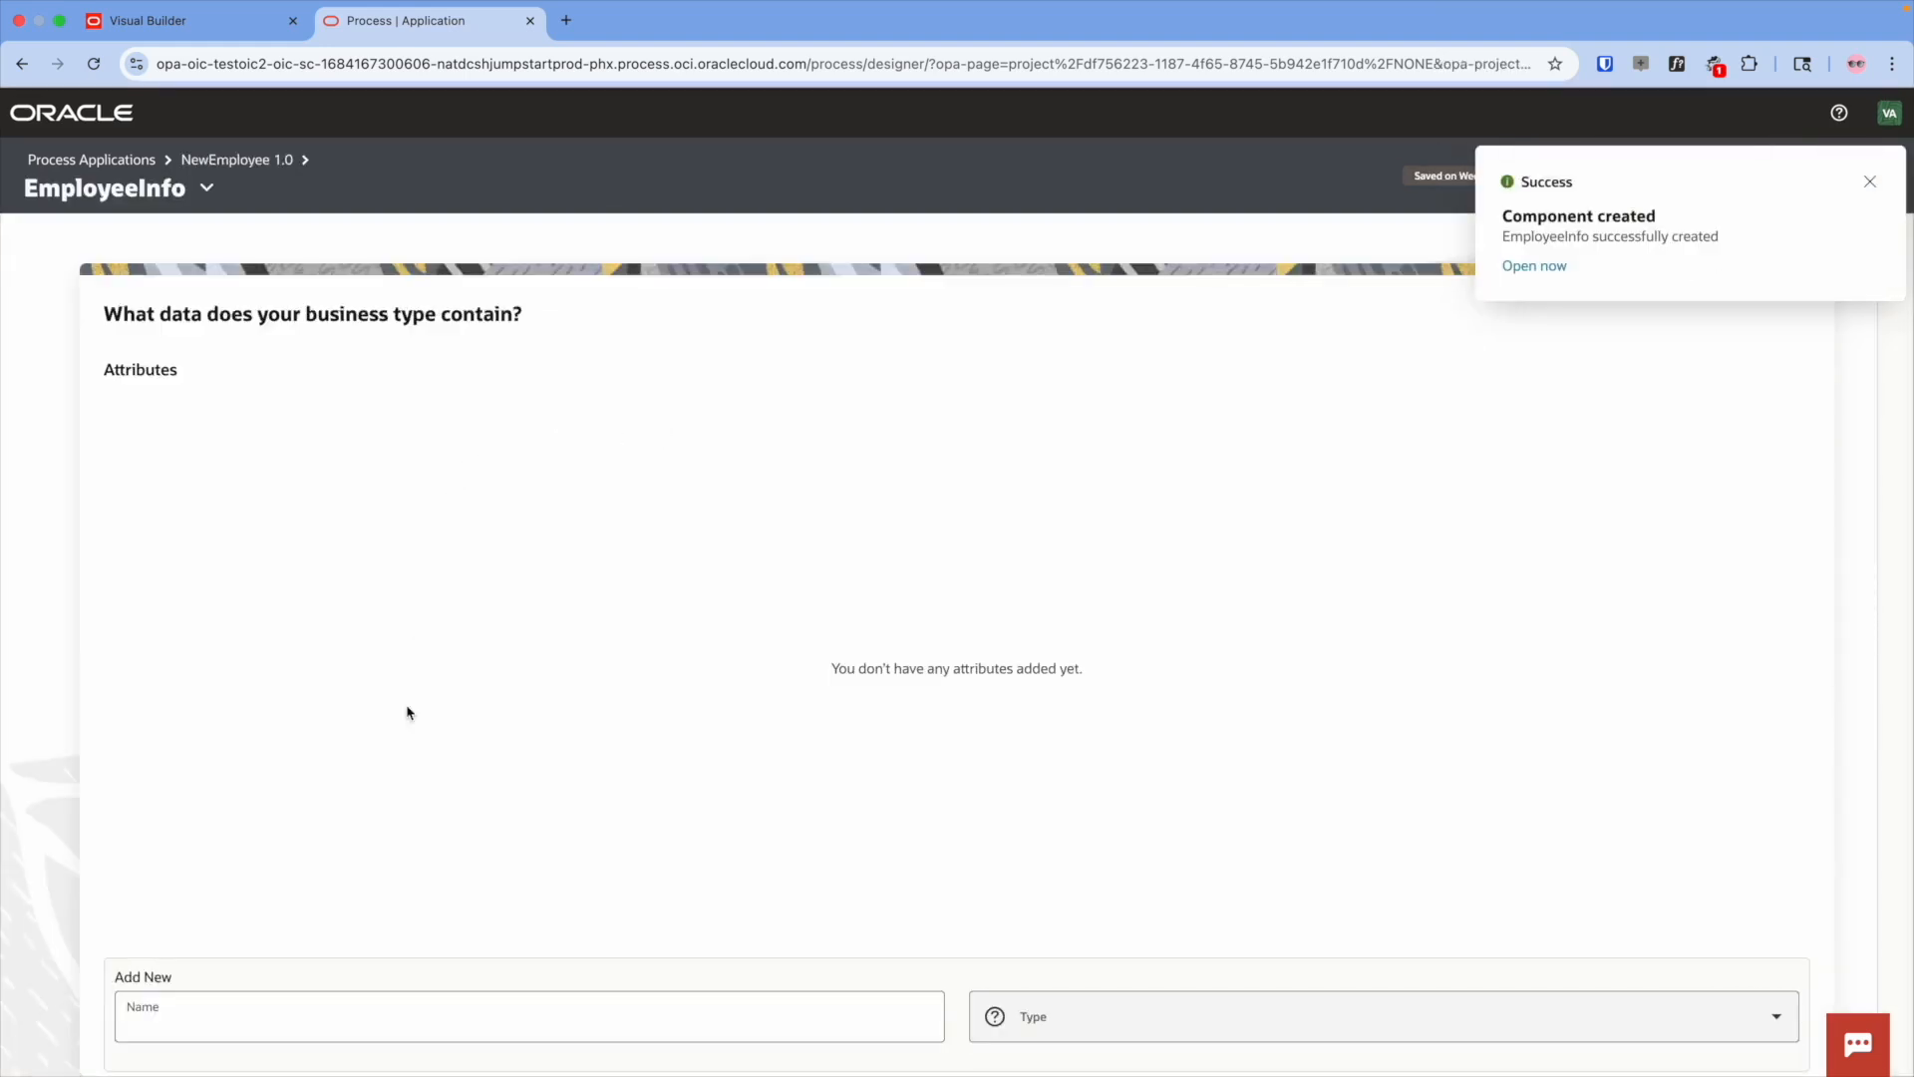
{"action": "left_click", "coordinate": [568, 1018]}
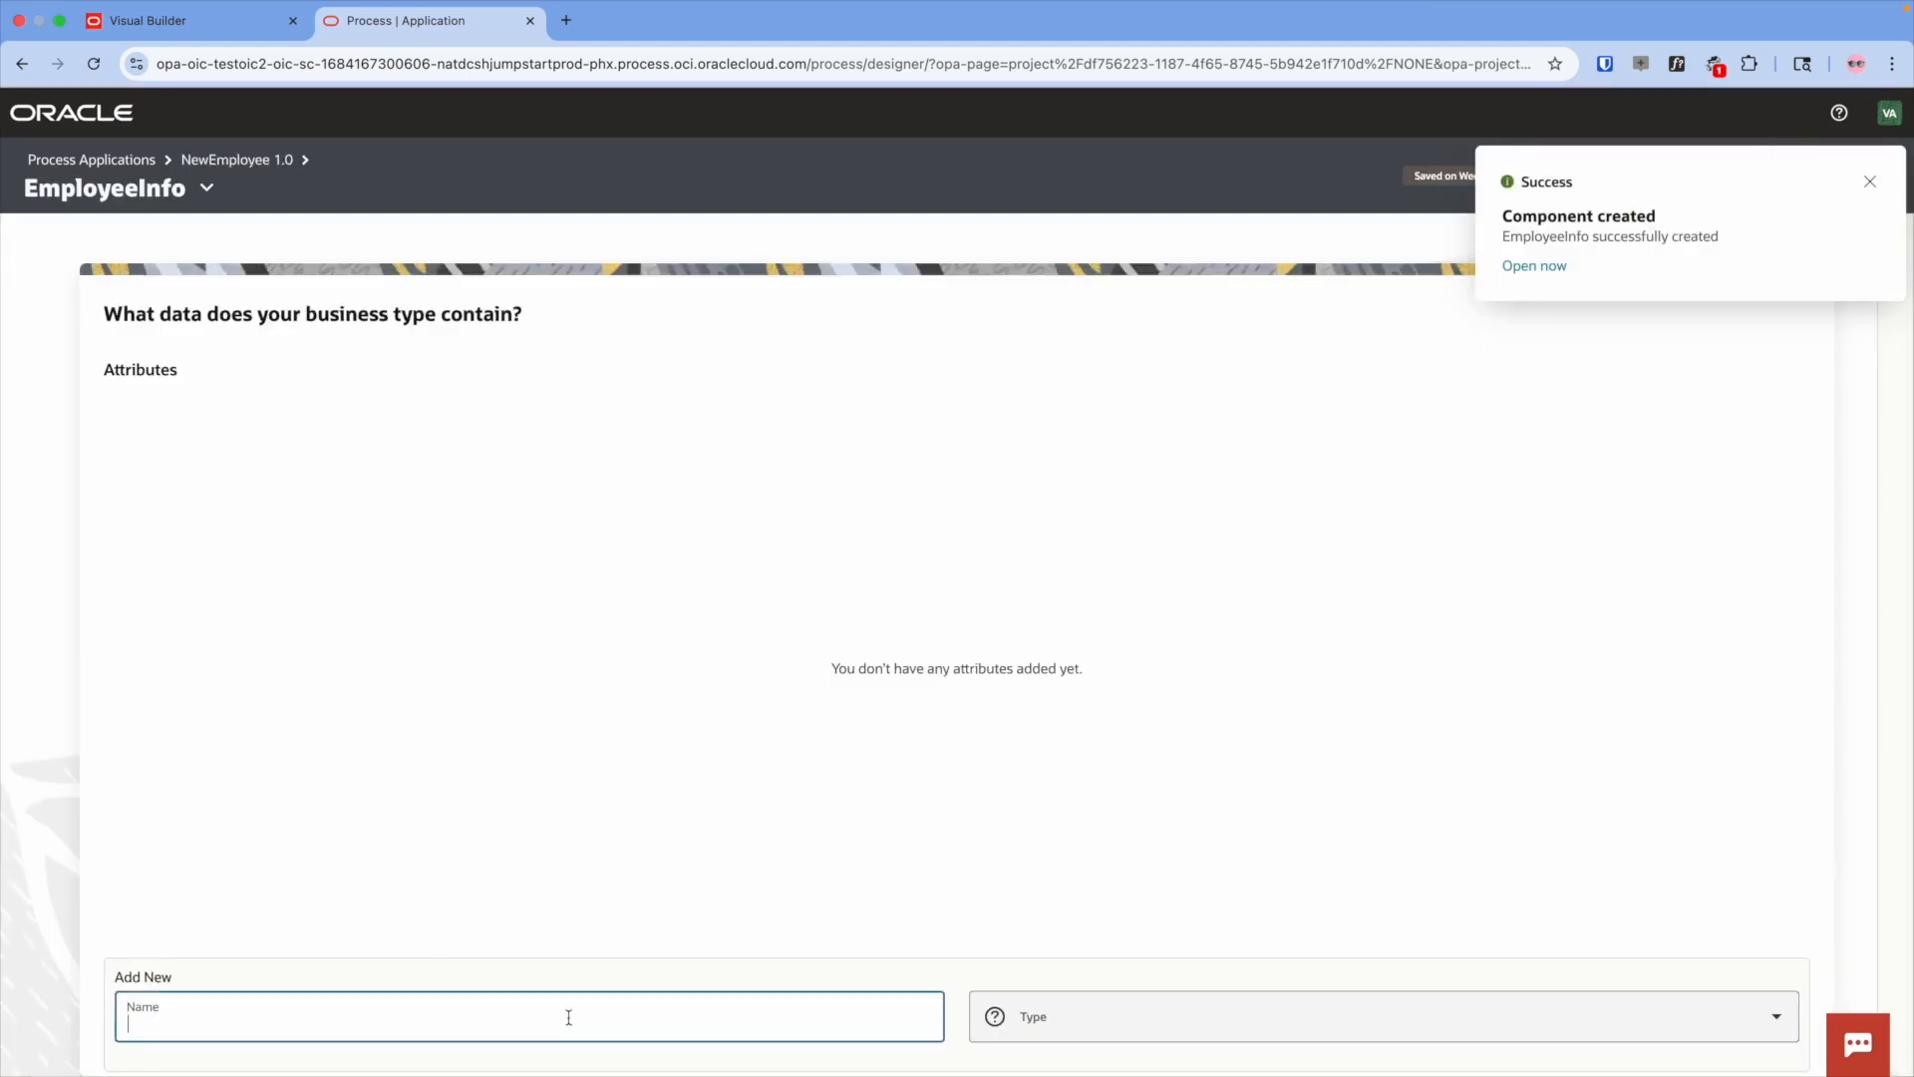
{"action": "type", "text": "firstName"}
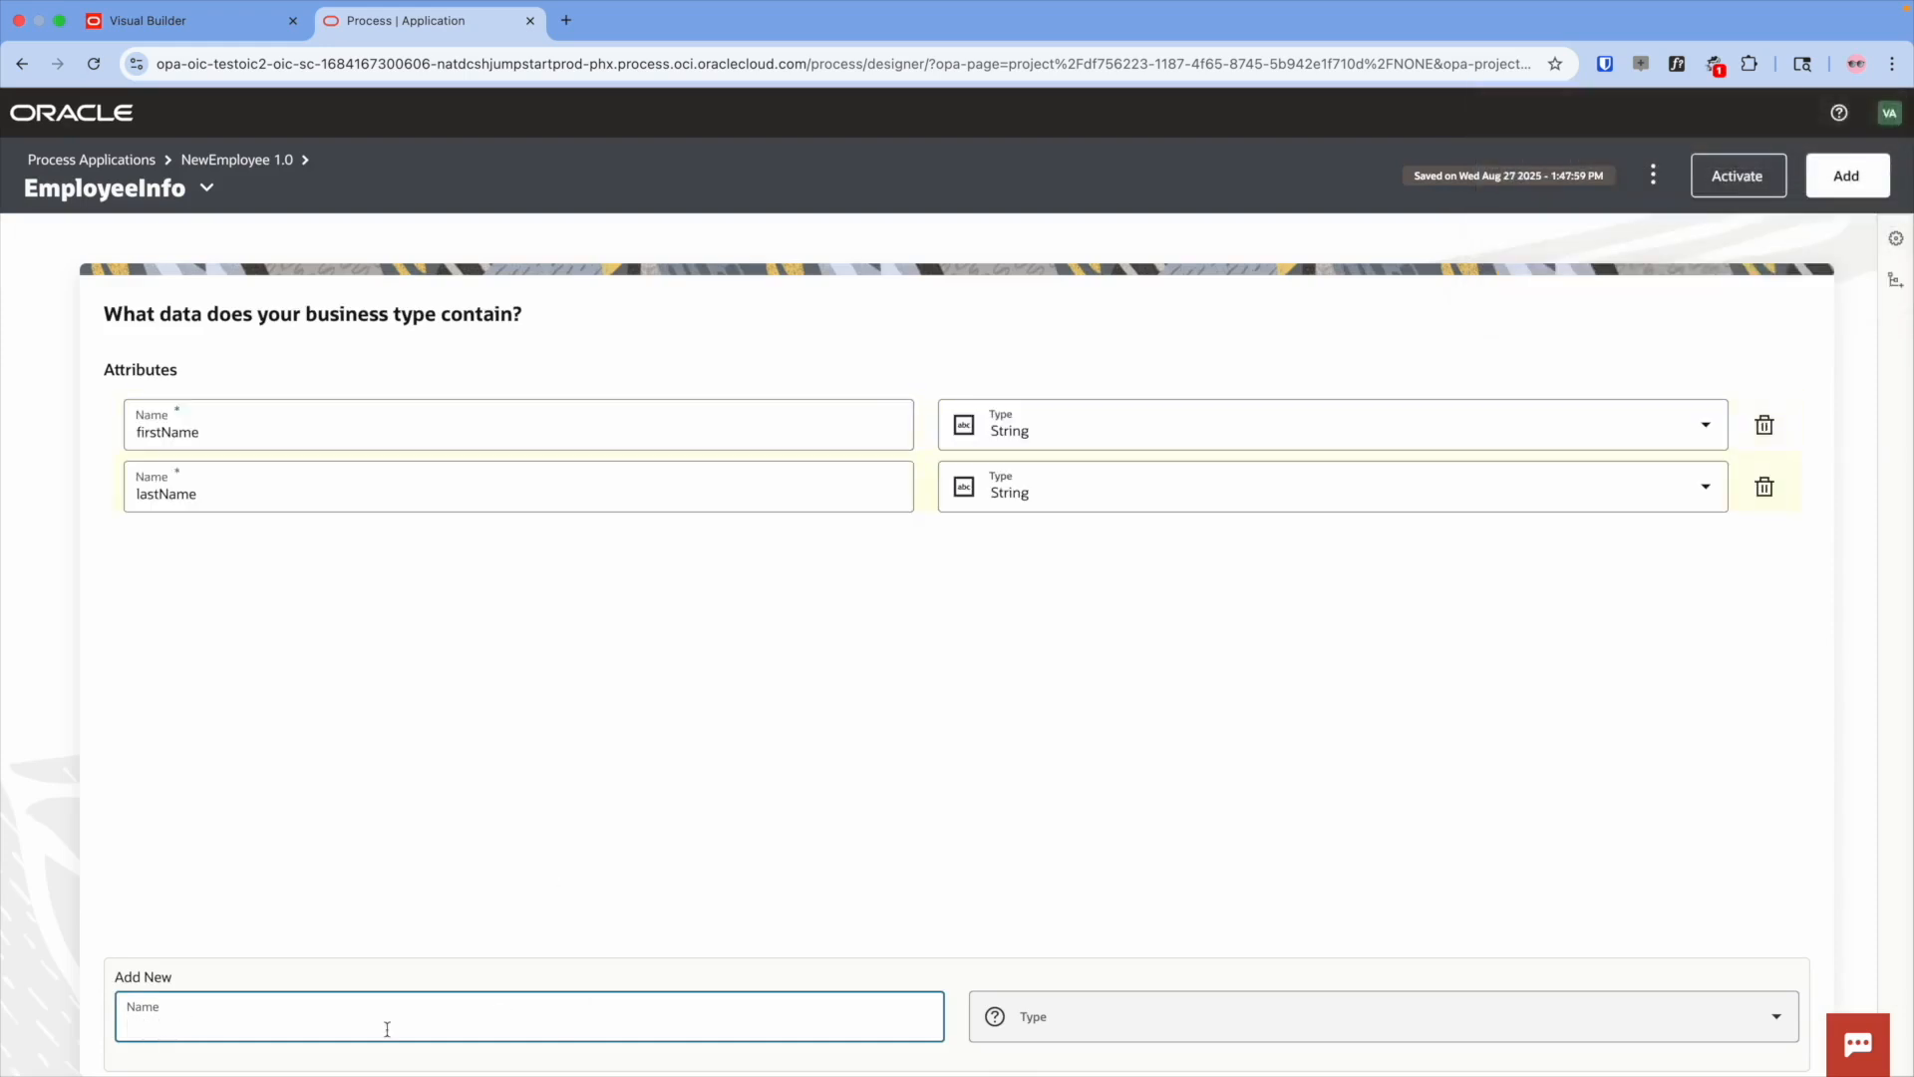
{"action": "type", "text": "dob"}
{"action": "key", "text": "Return"}
{"action": "type", "text": "email"}
{"action": "key", "text": "Return"}
{"action": "type", "text": "address"}
{"action": "key", "text": "Return"}
{"action": "left_click", "coordinate": [1060, 549]}
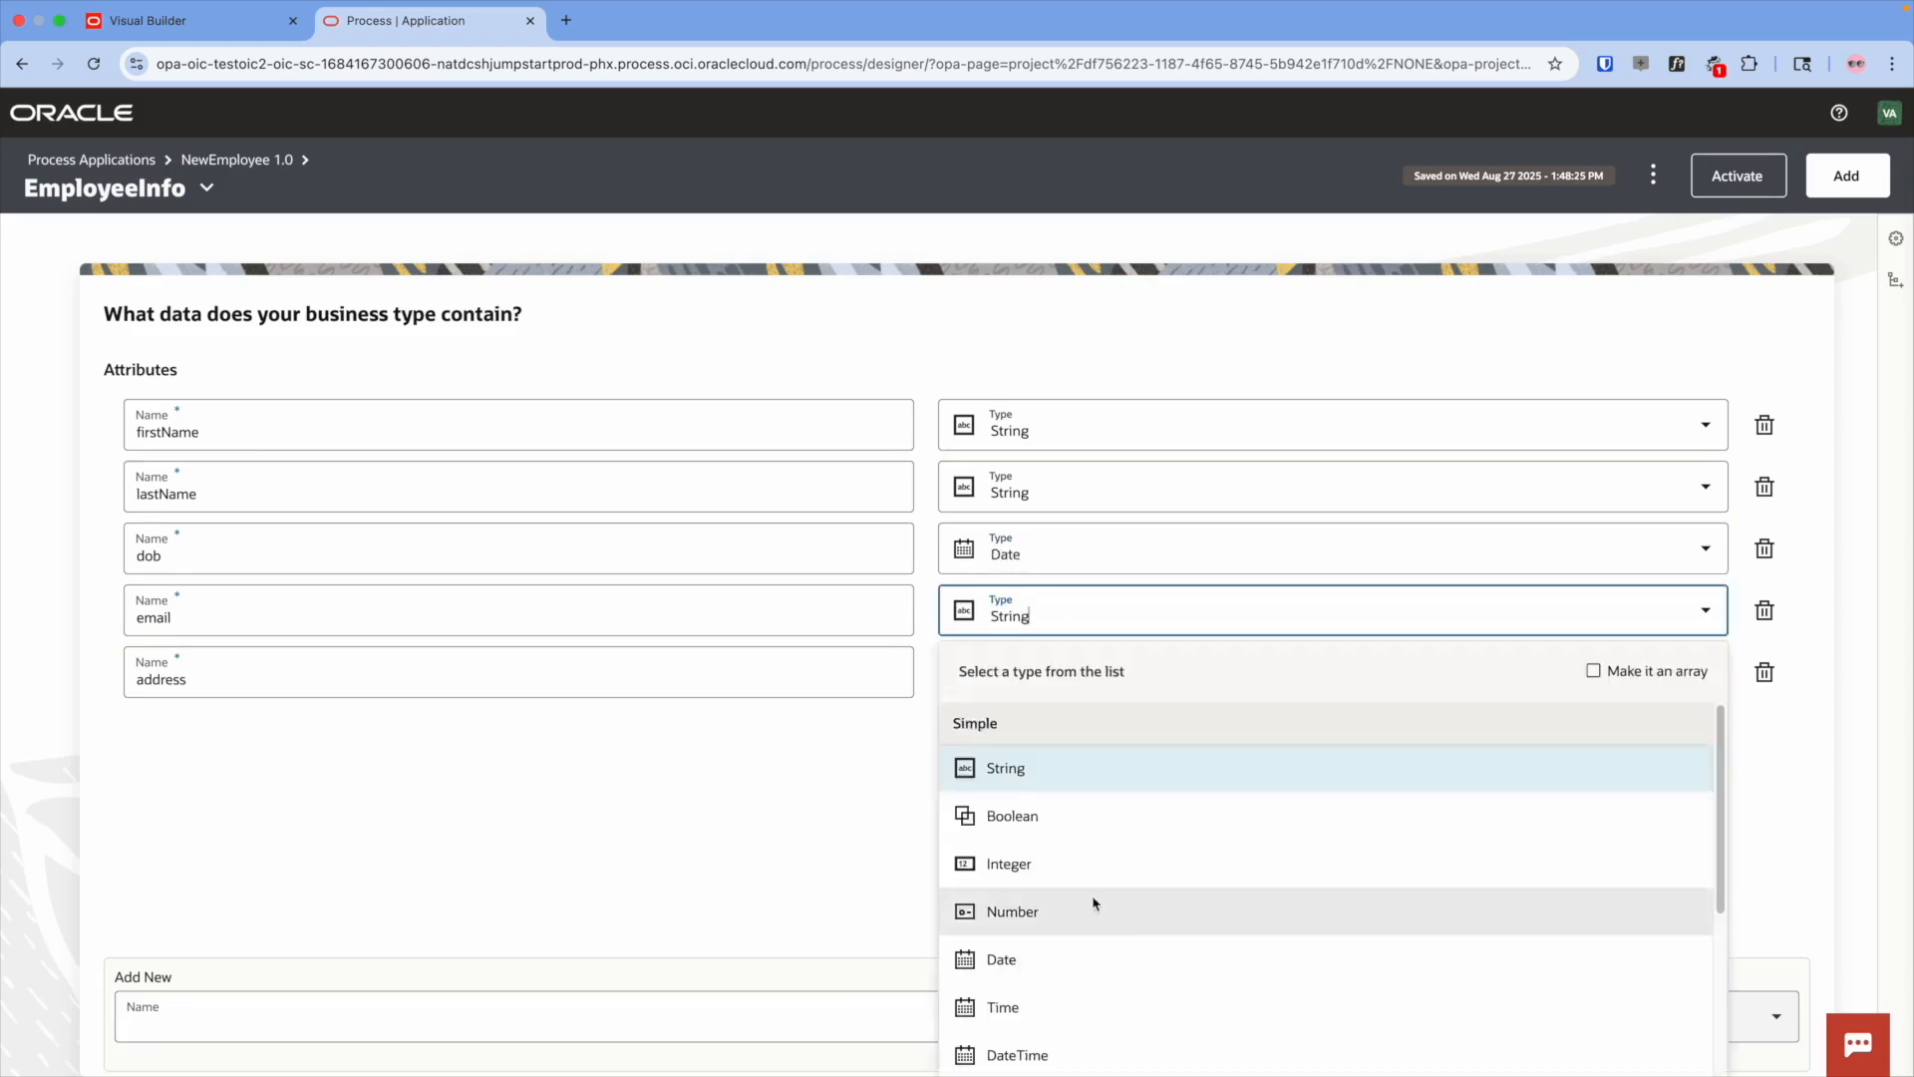
{"action": "left_click", "coordinate": [996, 453]}
- Open the VisualBuilderManager linked UI from the NewEmployee application
{"action": "left_click", "coordinate": [237, 160]}
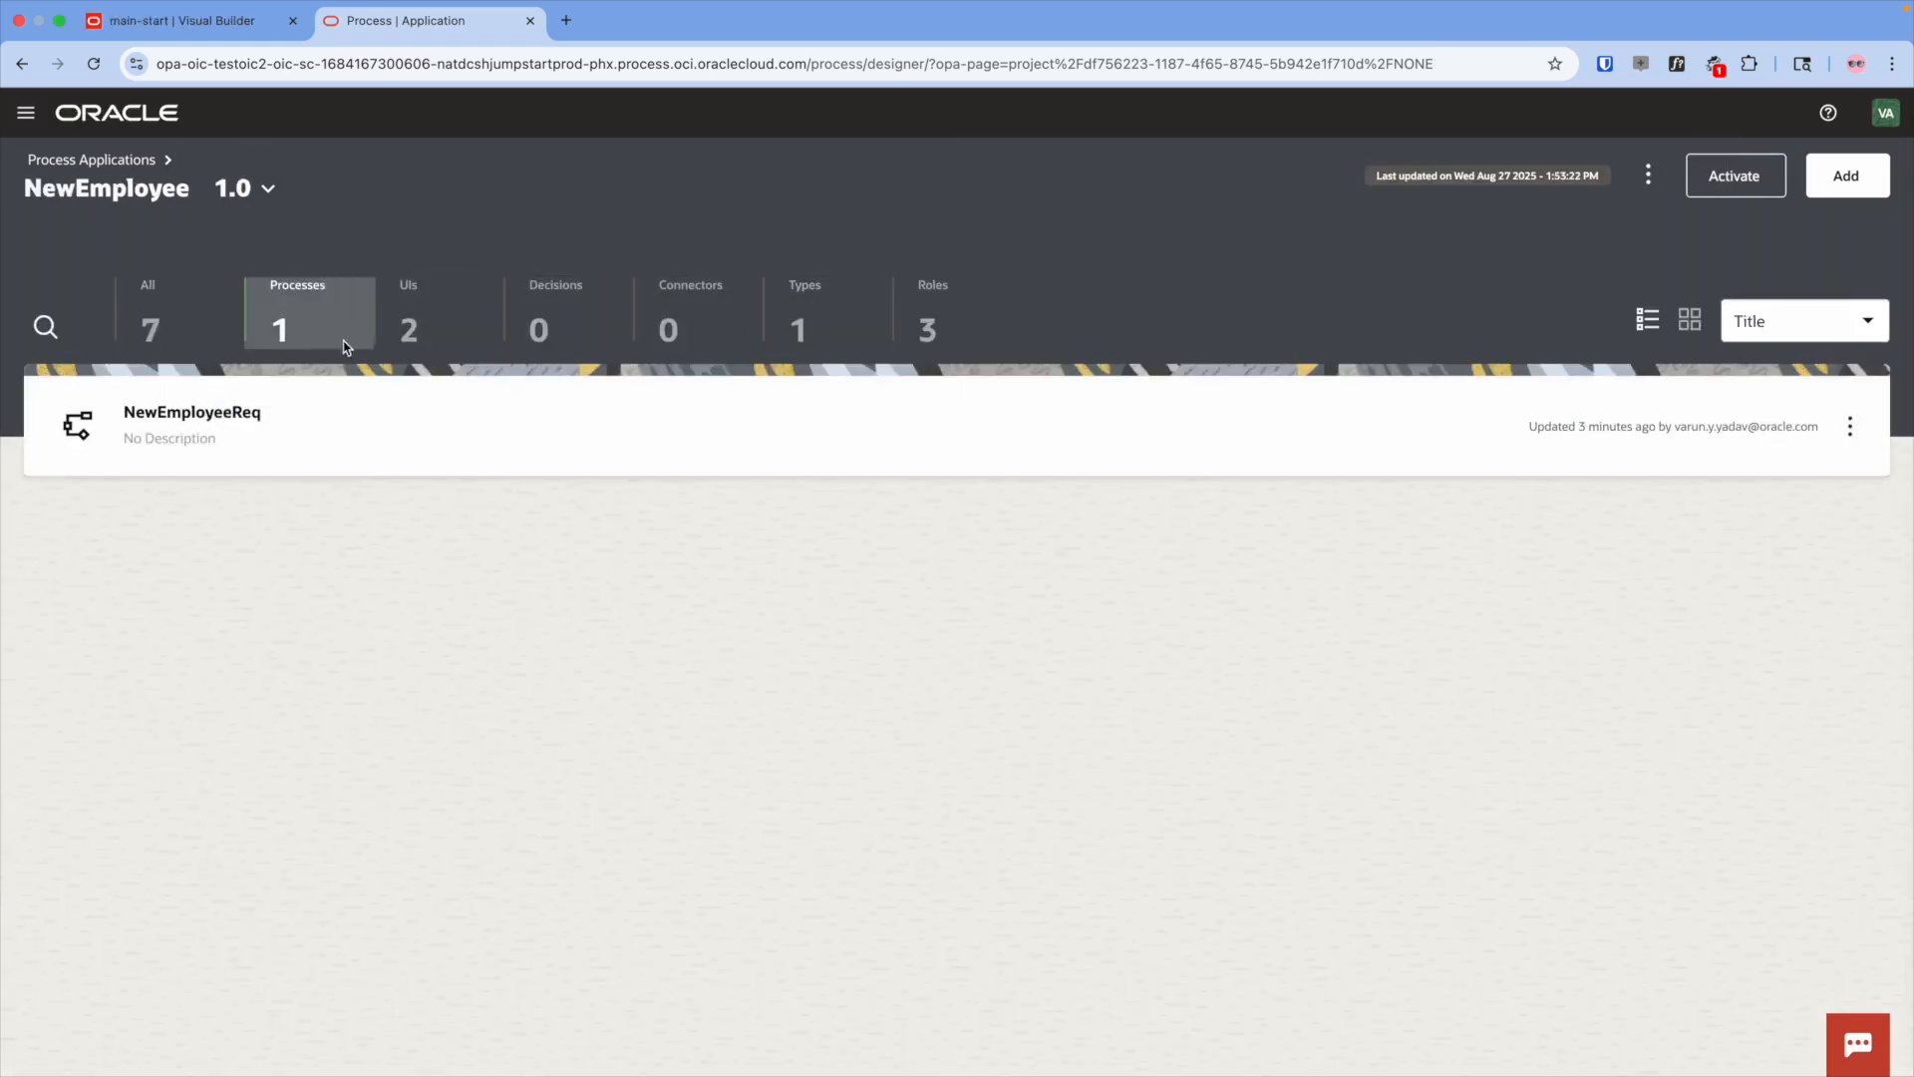
{"action": "left_click", "coordinate": [430, 325]}
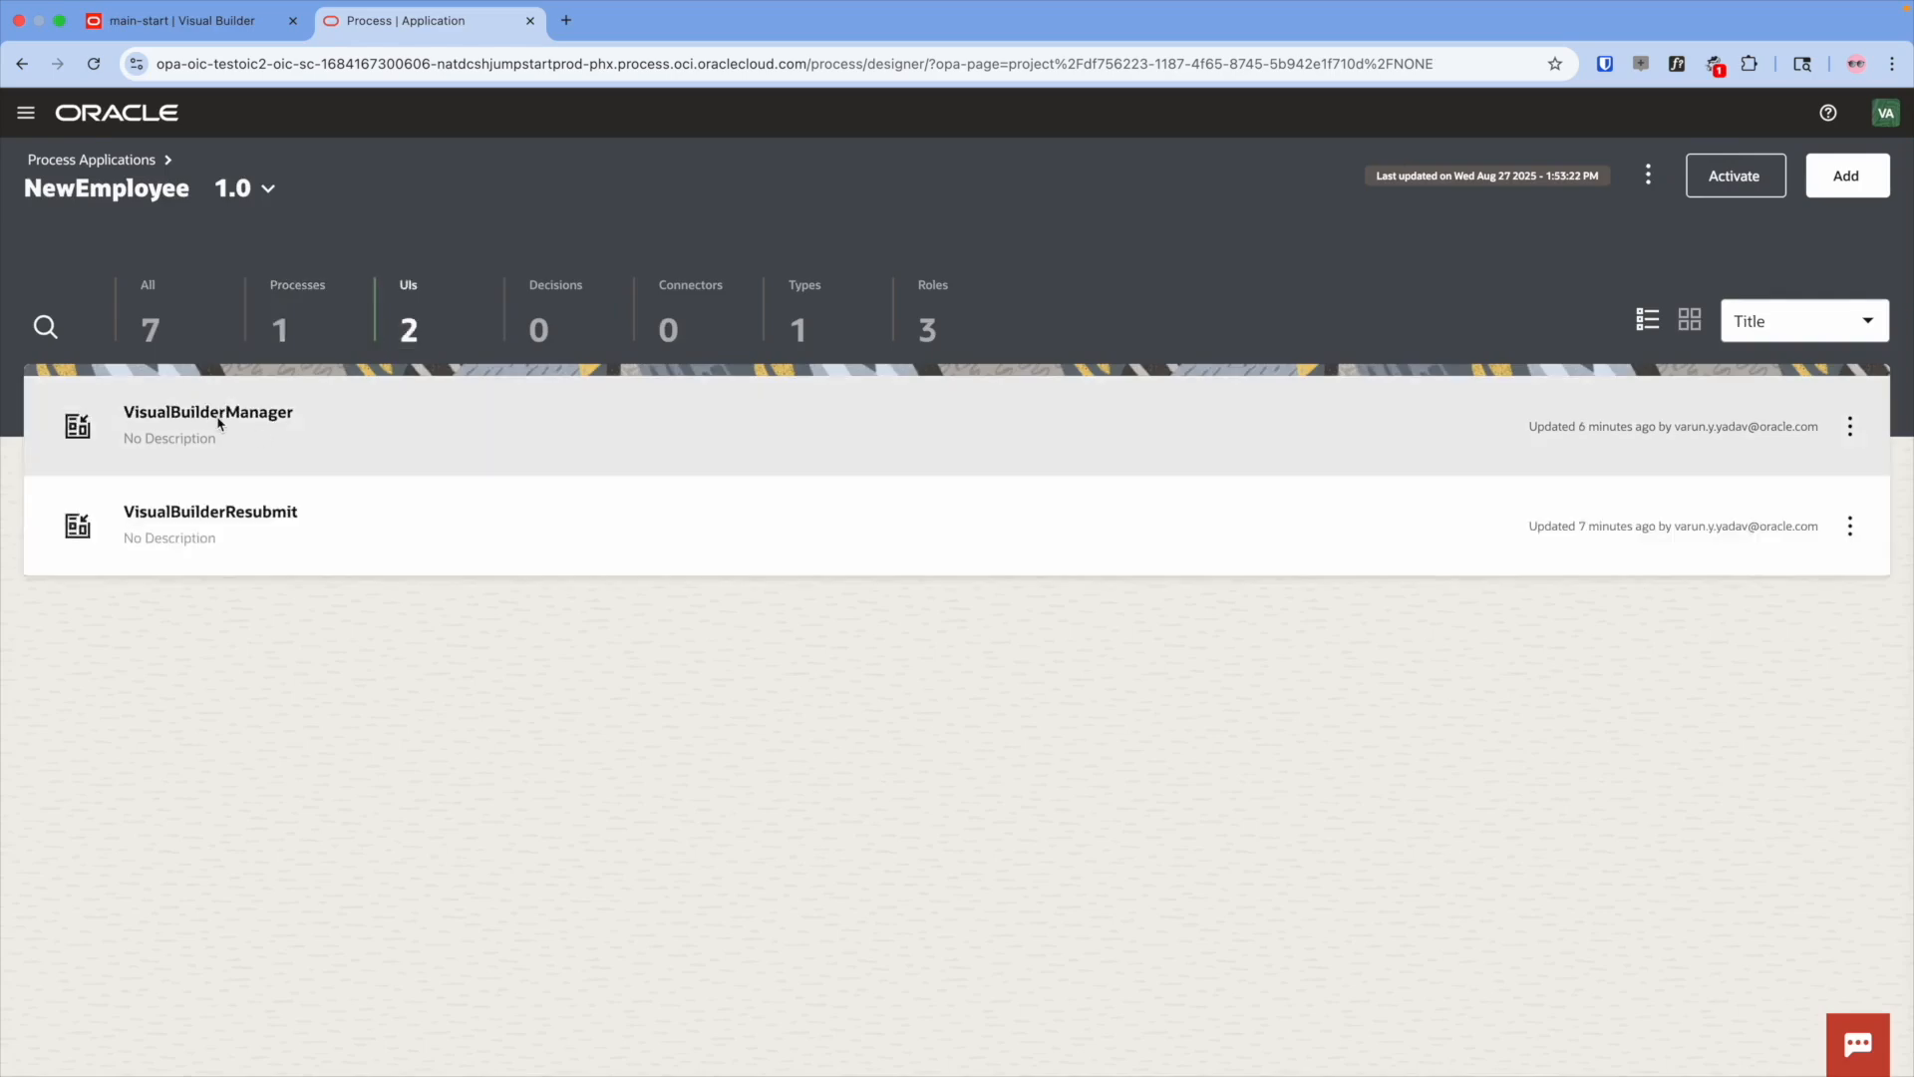
{"action": "left_click", "coordinate": [220, 423]}
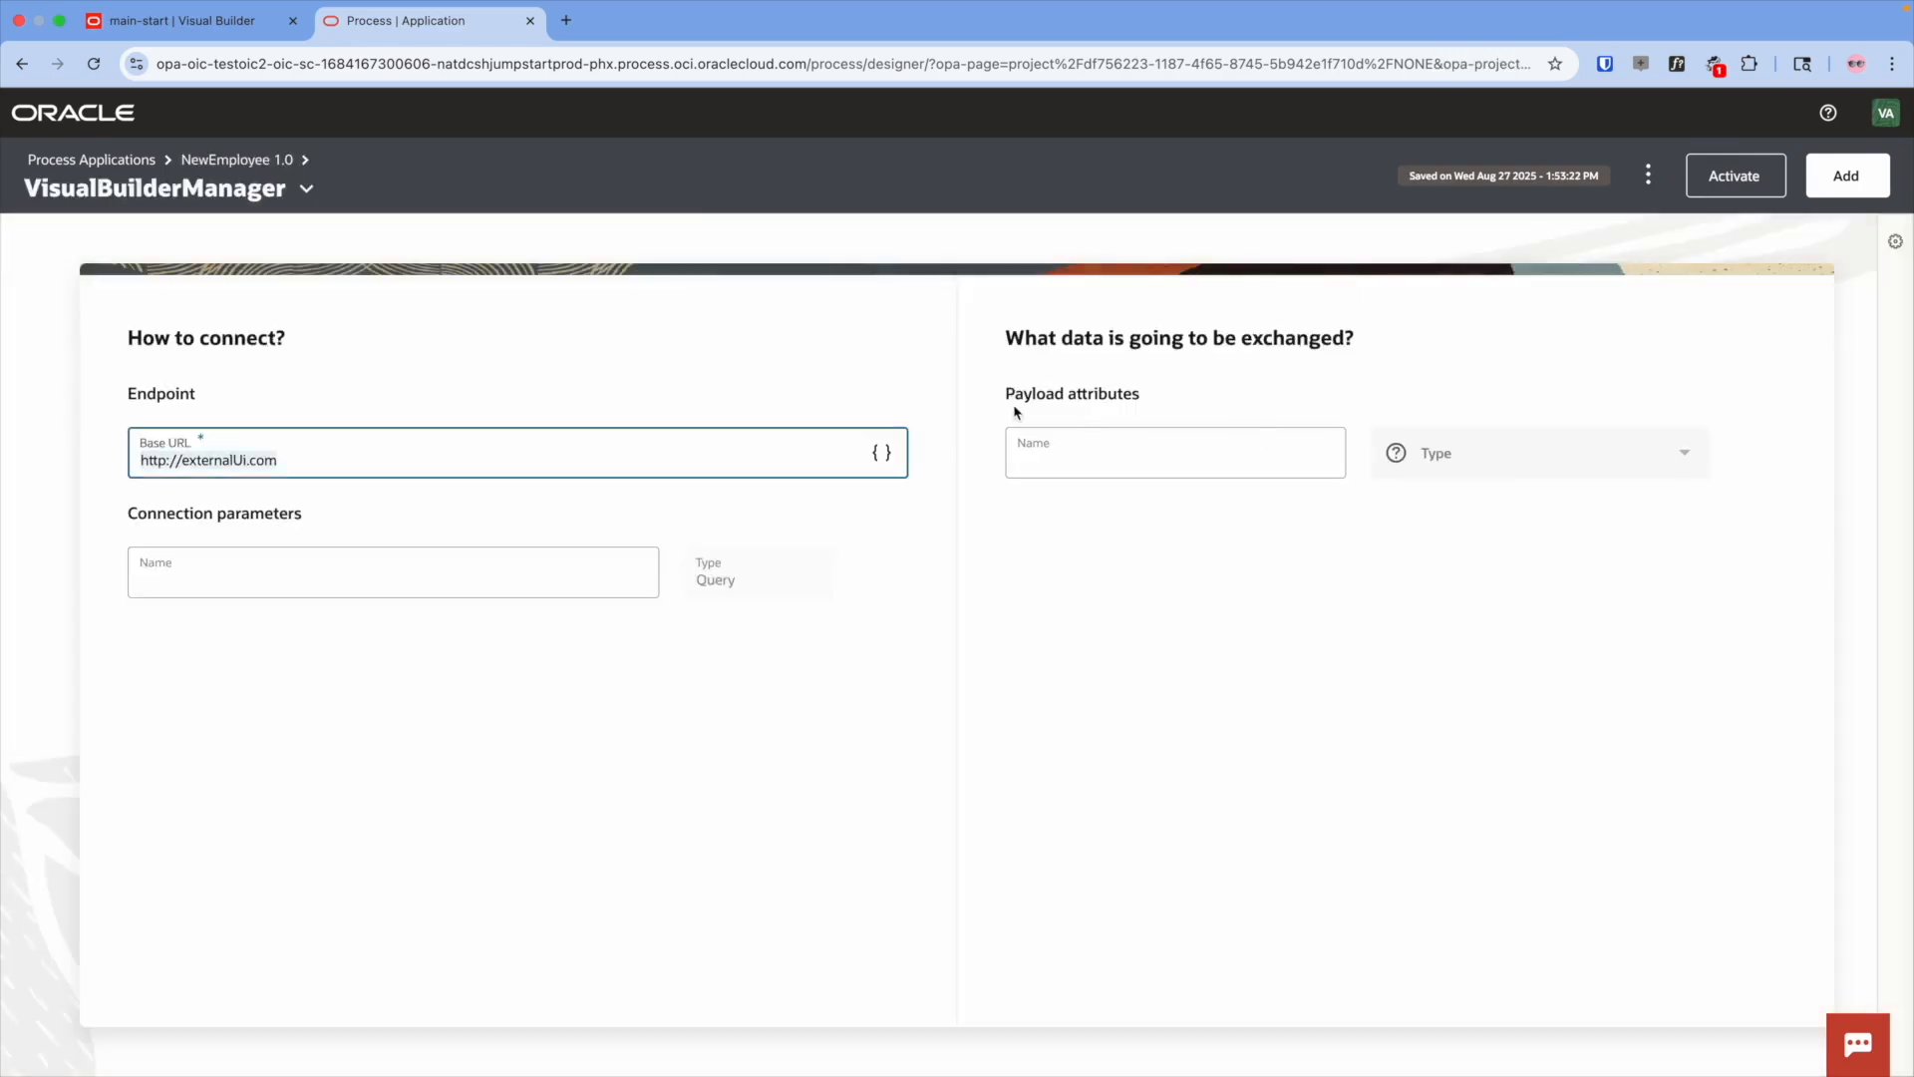
- Add a payload attribute named inputPayload with the EmployeeInfo business type
{"action": "left_click", "coordinate": [1118, 451]}
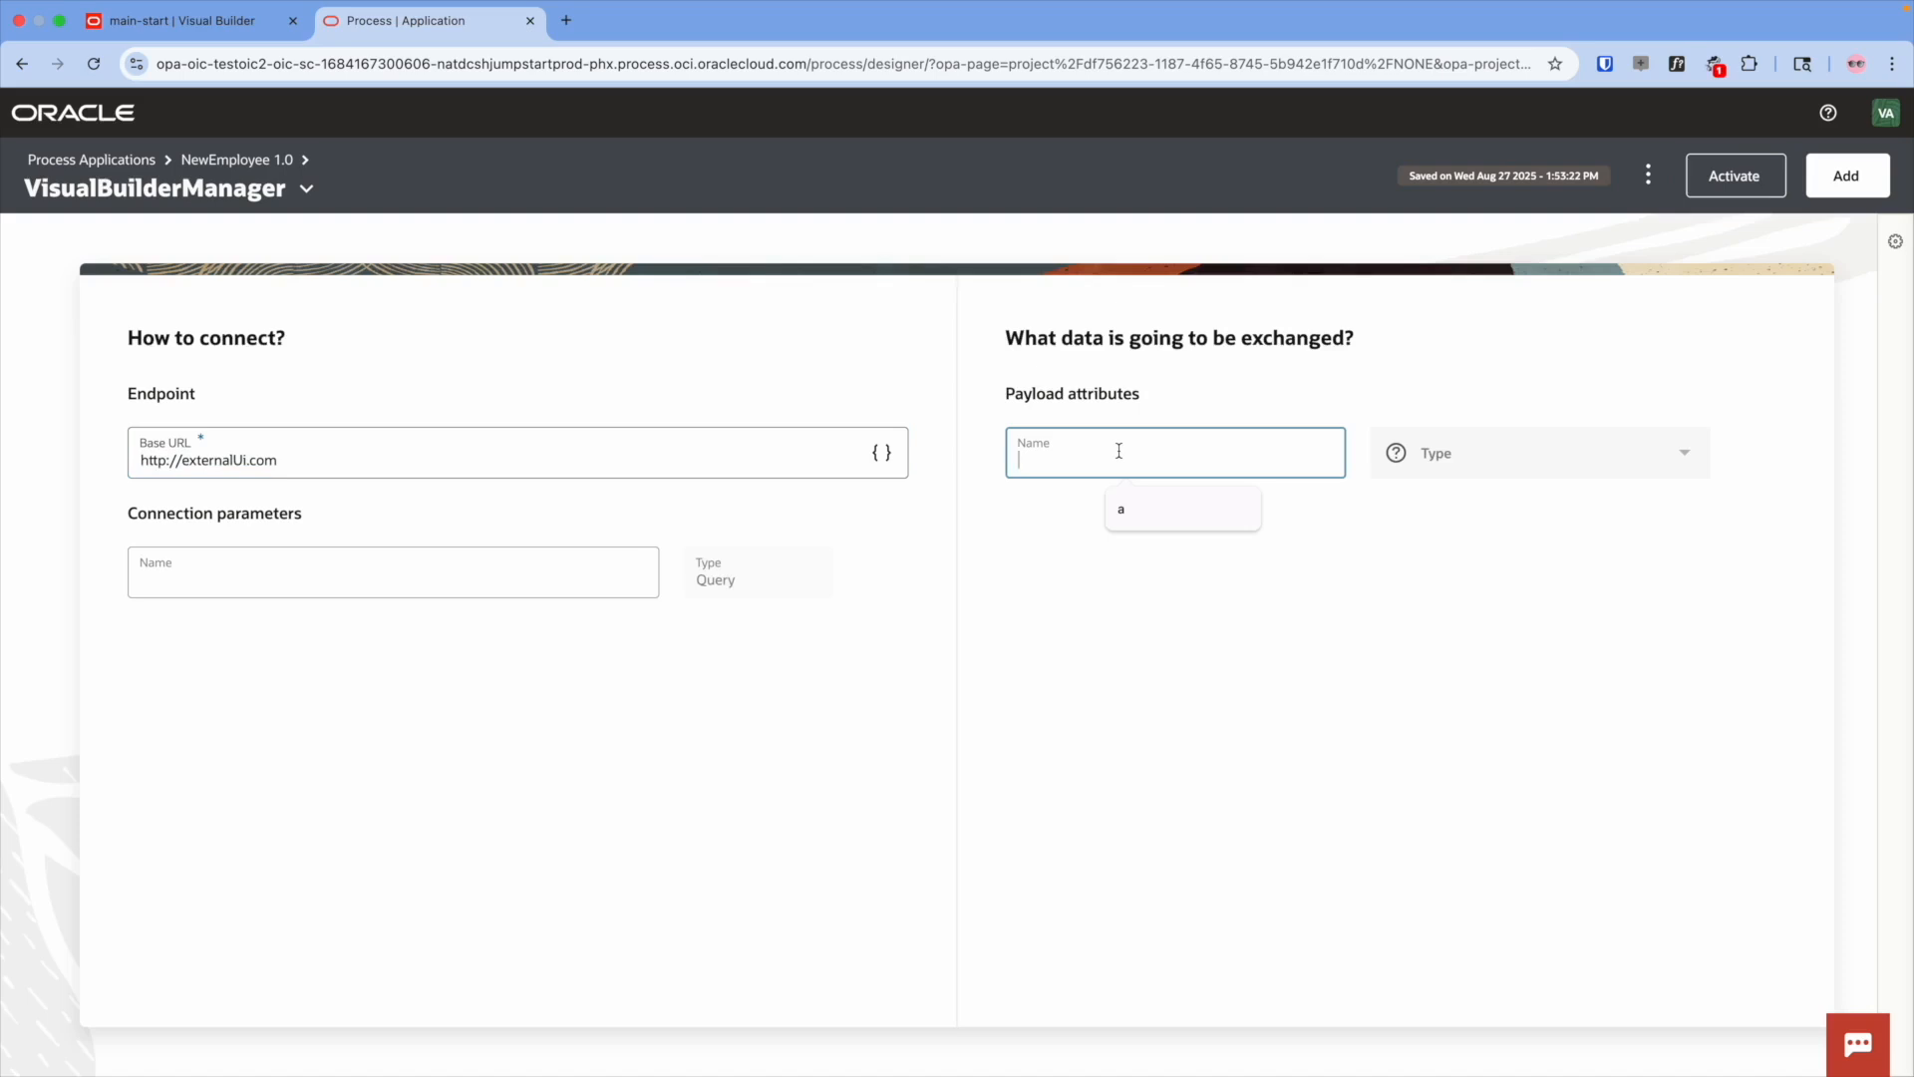
{"action": "type", "text": "inputPayload"}
{"action": "left_click", "coordinate": [1525, 454]}
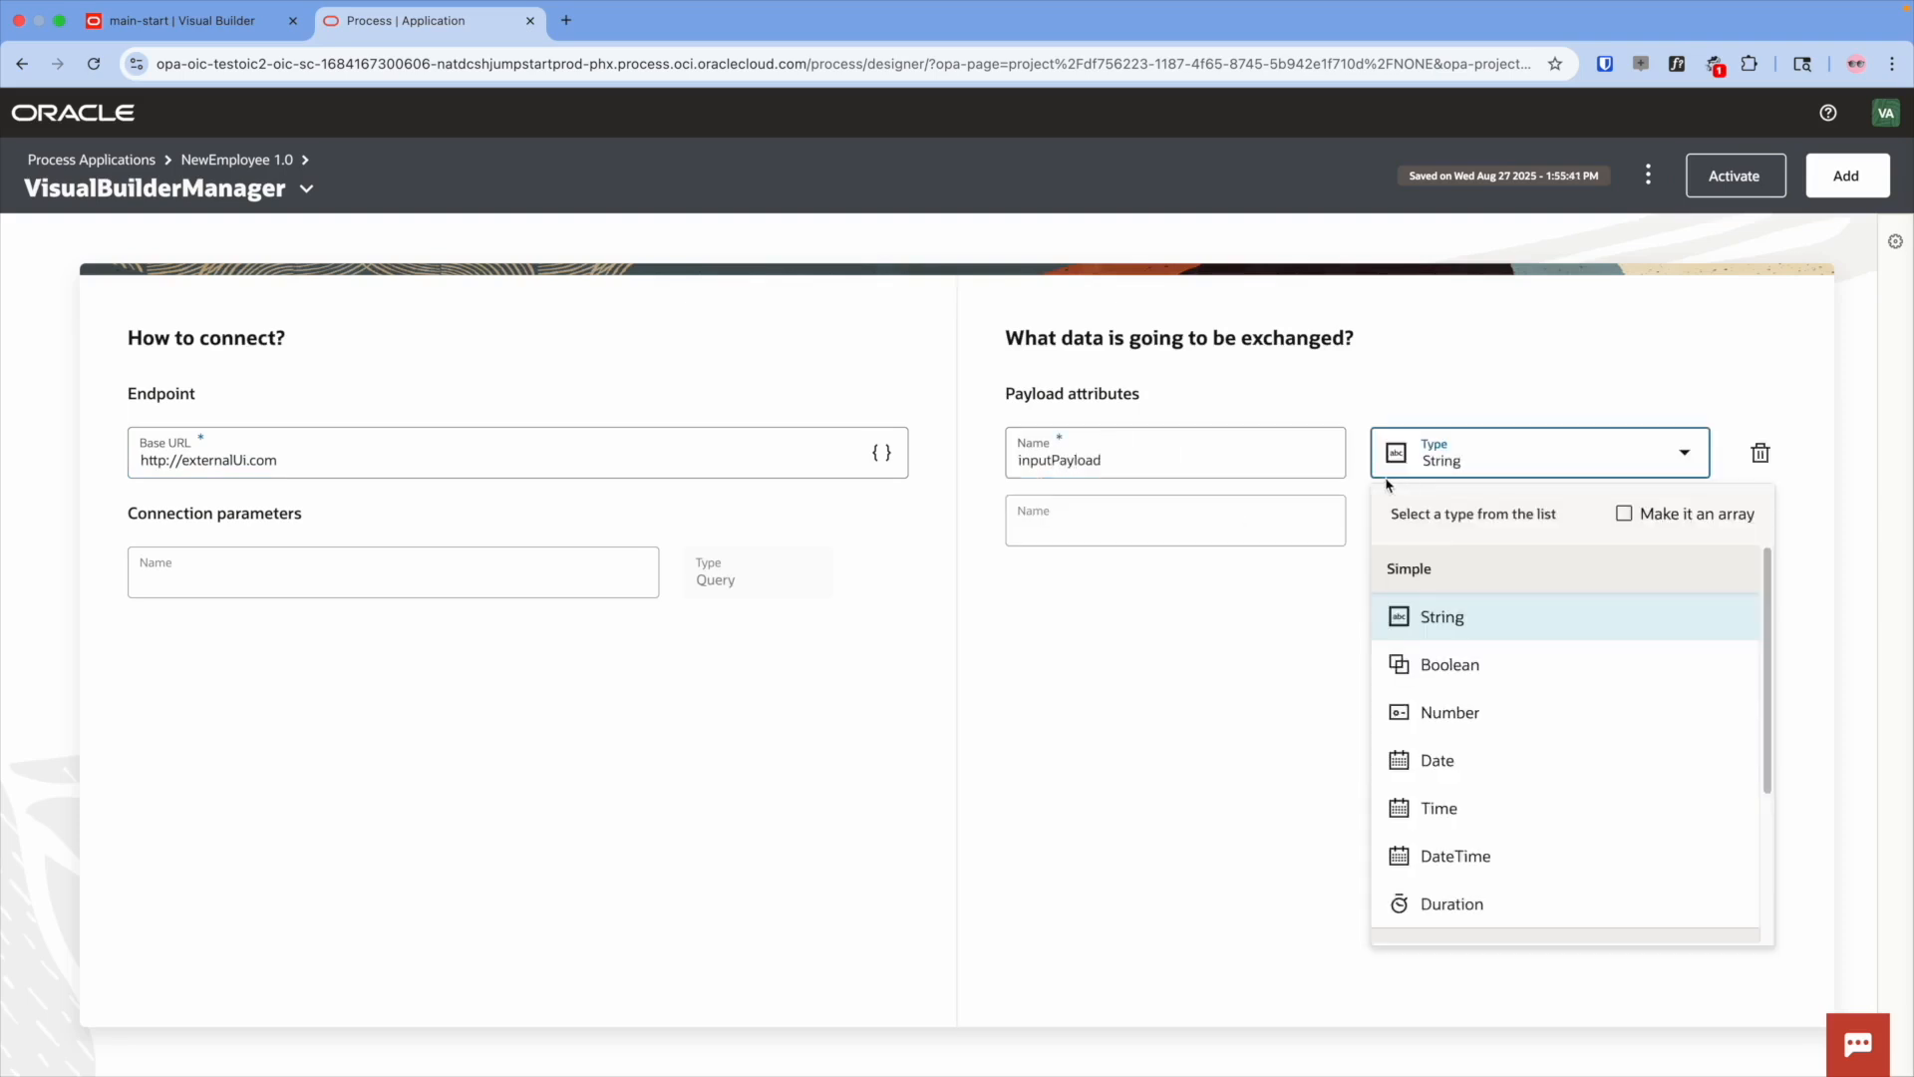
{"action": "scroll", "coordinate": [1495, 714], "scroll_direction": "down", "scroll_amount": 3}
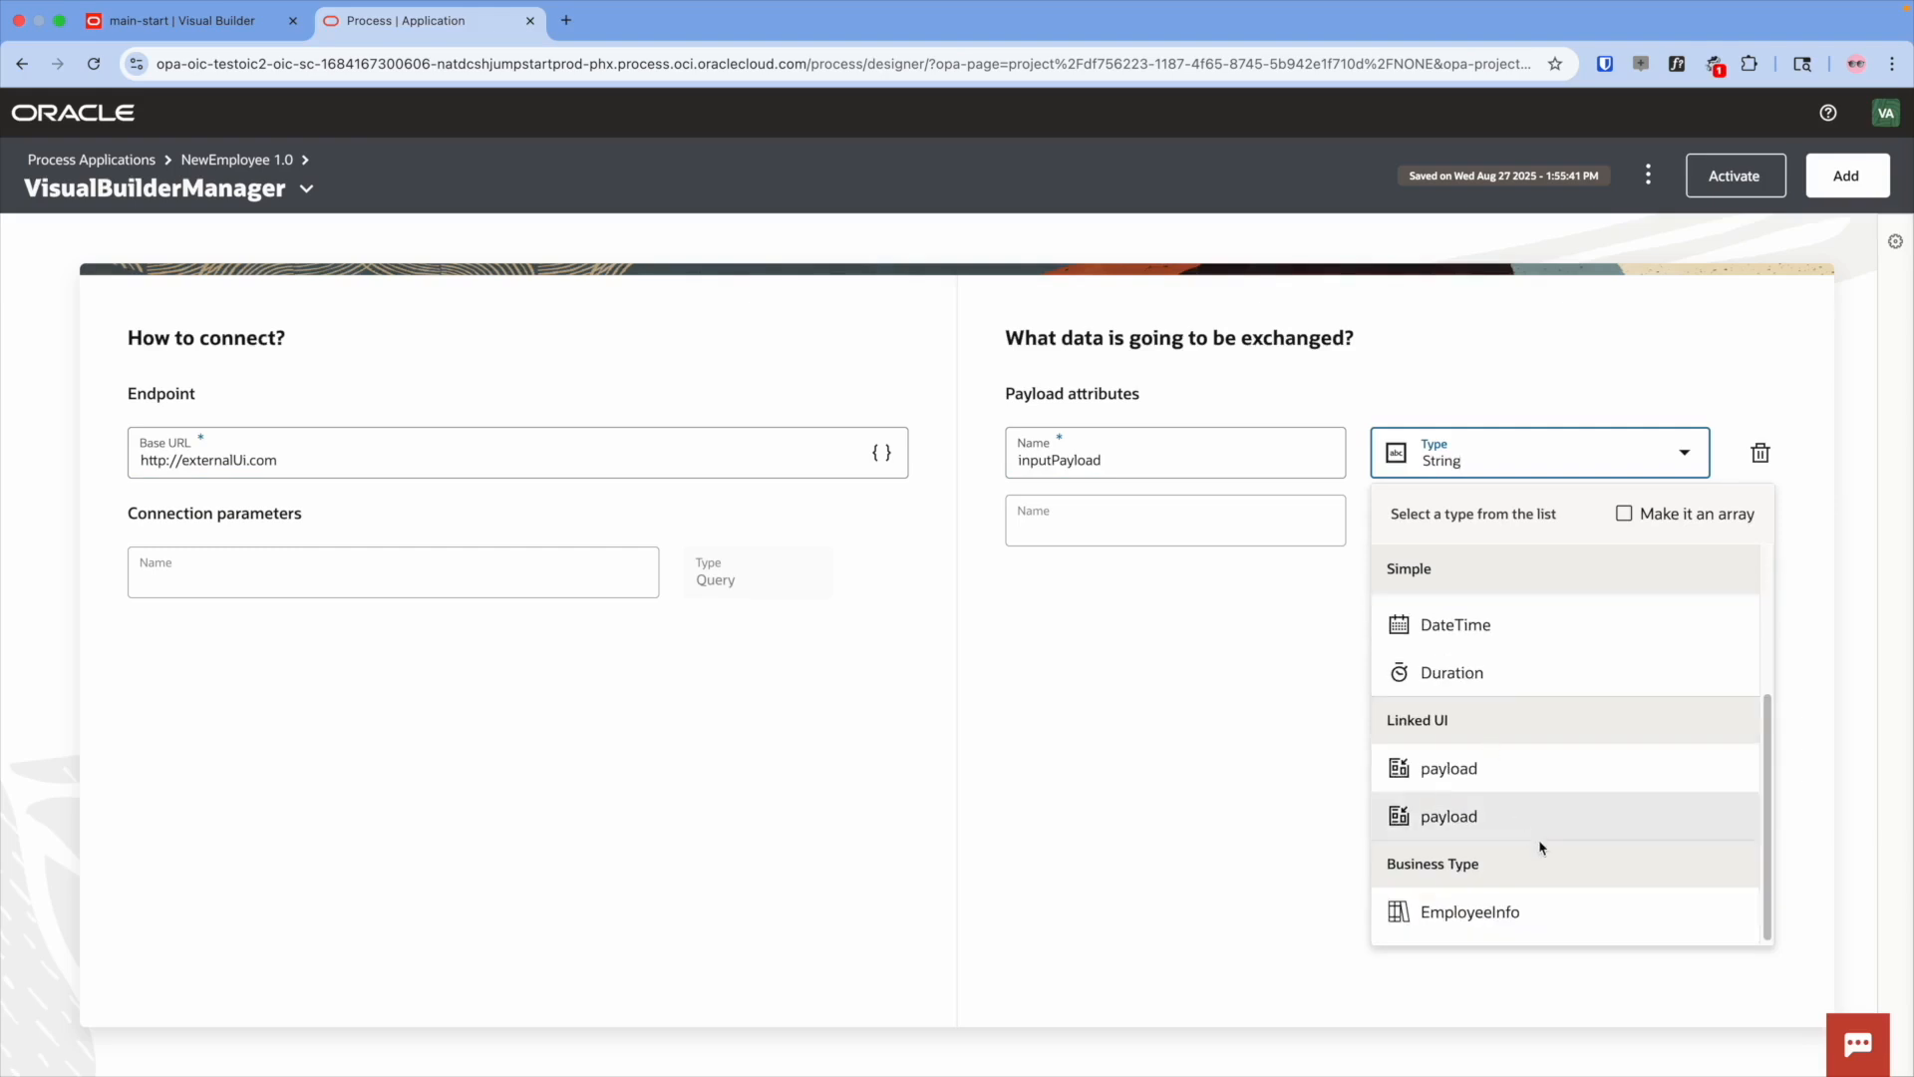
{"action": "left_click", "coordinate": [1551, 910]}
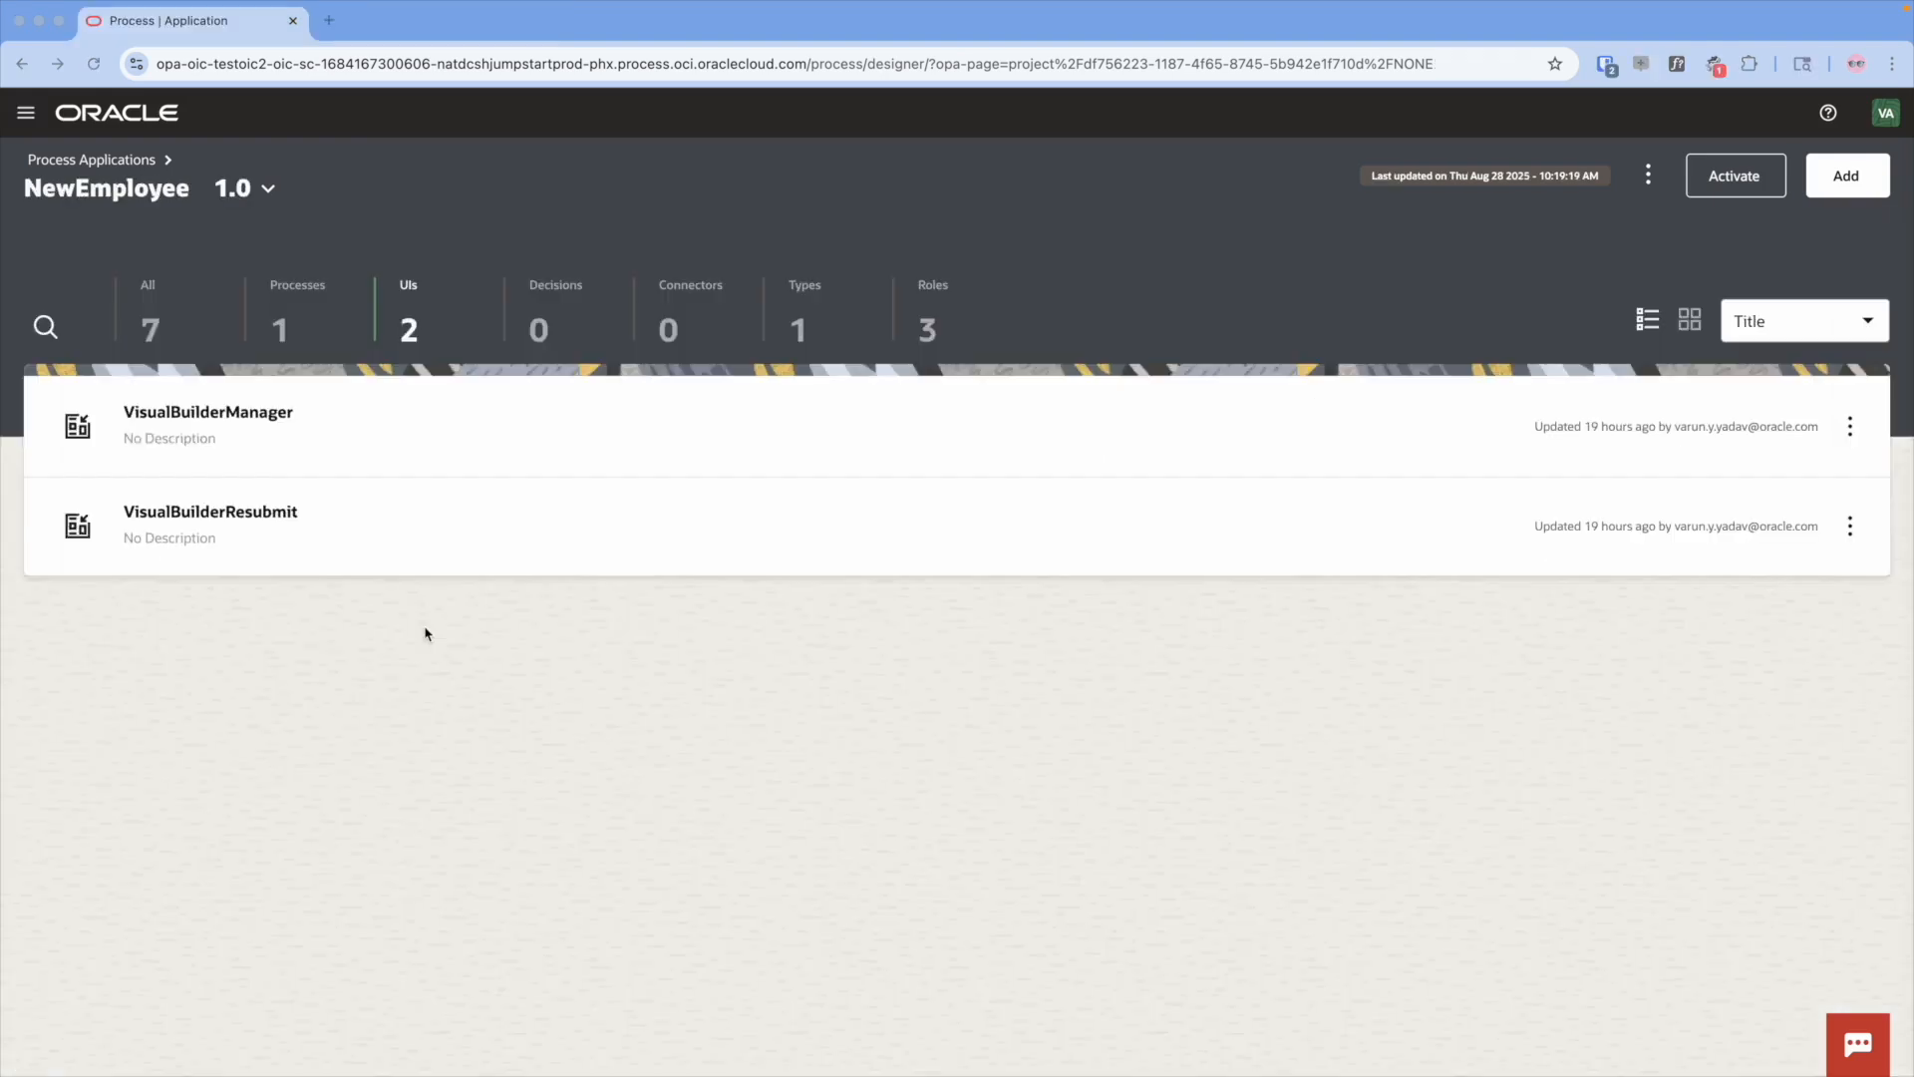
- Open the NewEmployeeReq process and show its data objects
{"action": "left_click", "coordinate": [299, 326]}
{"action": "left_click", "coordinate": [291, 417]}
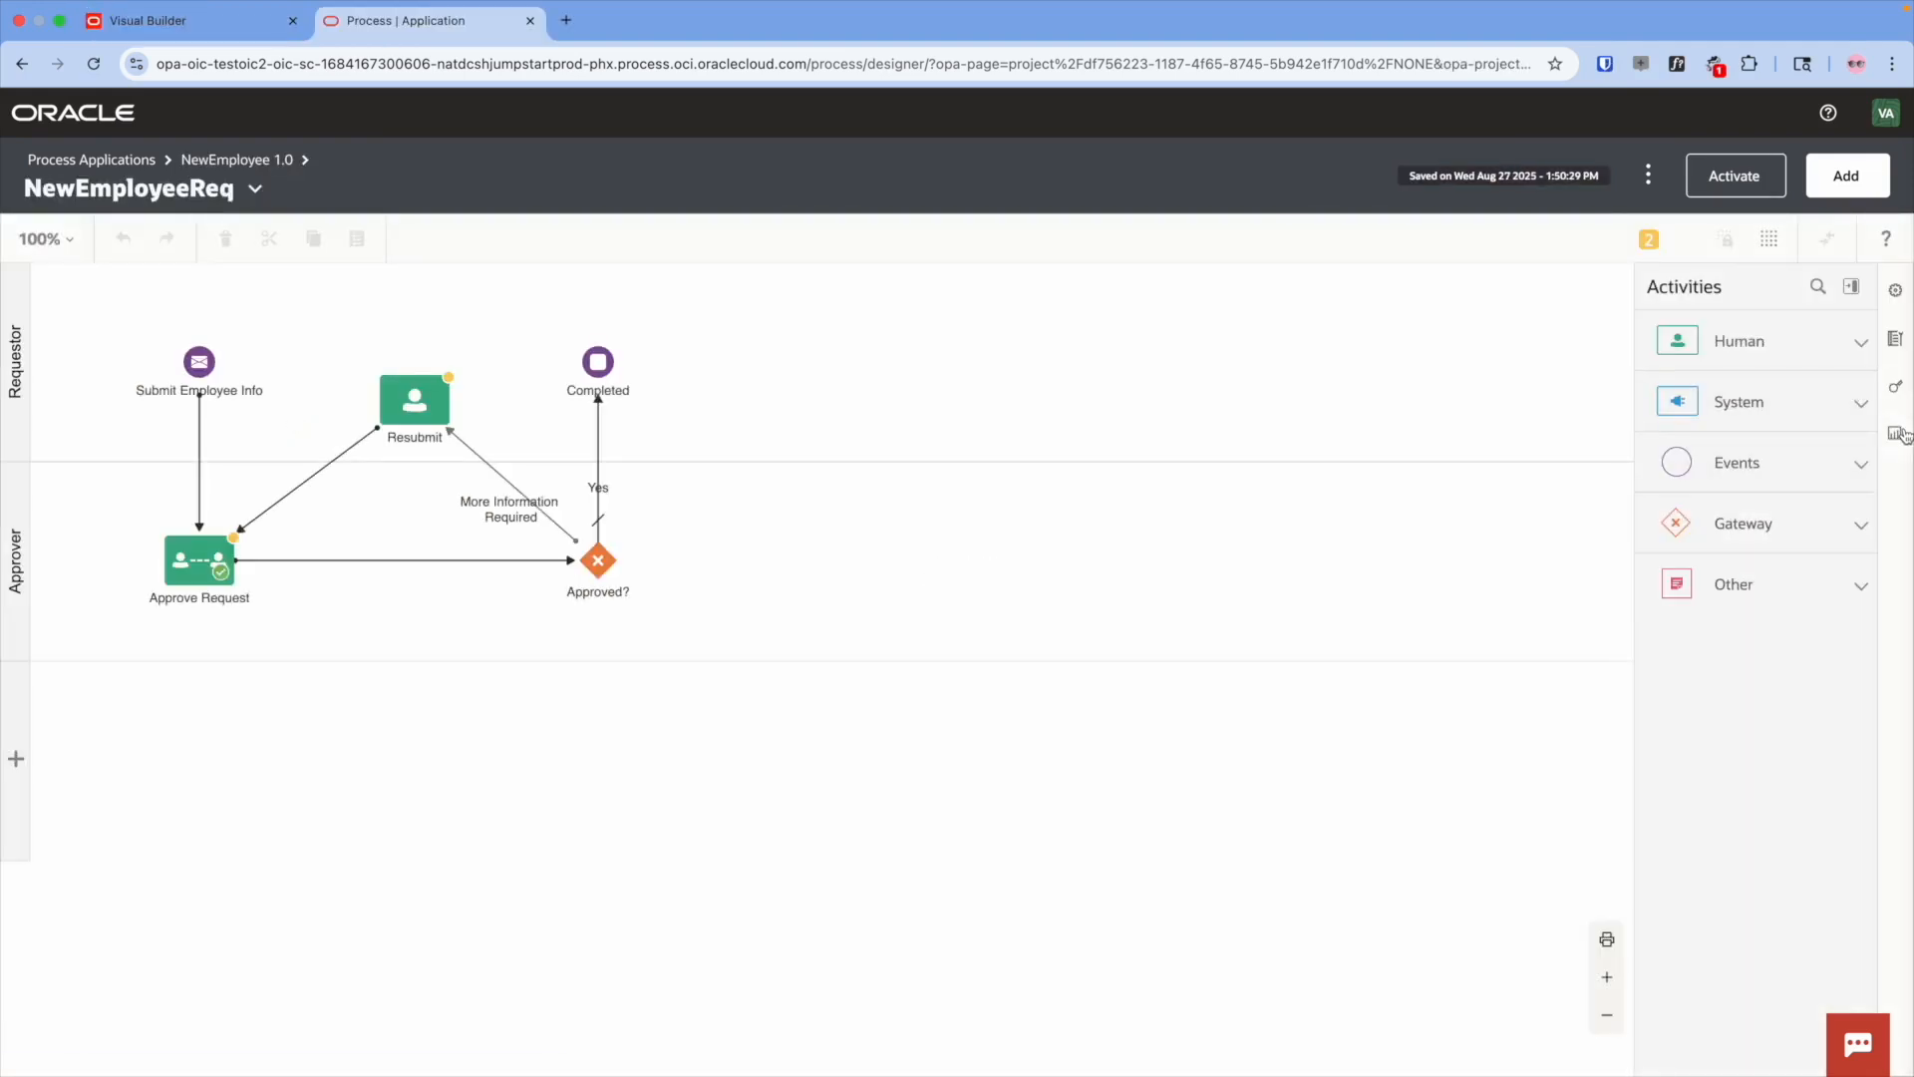
{"action": "left_click", "coordinate": [1897, 434]}
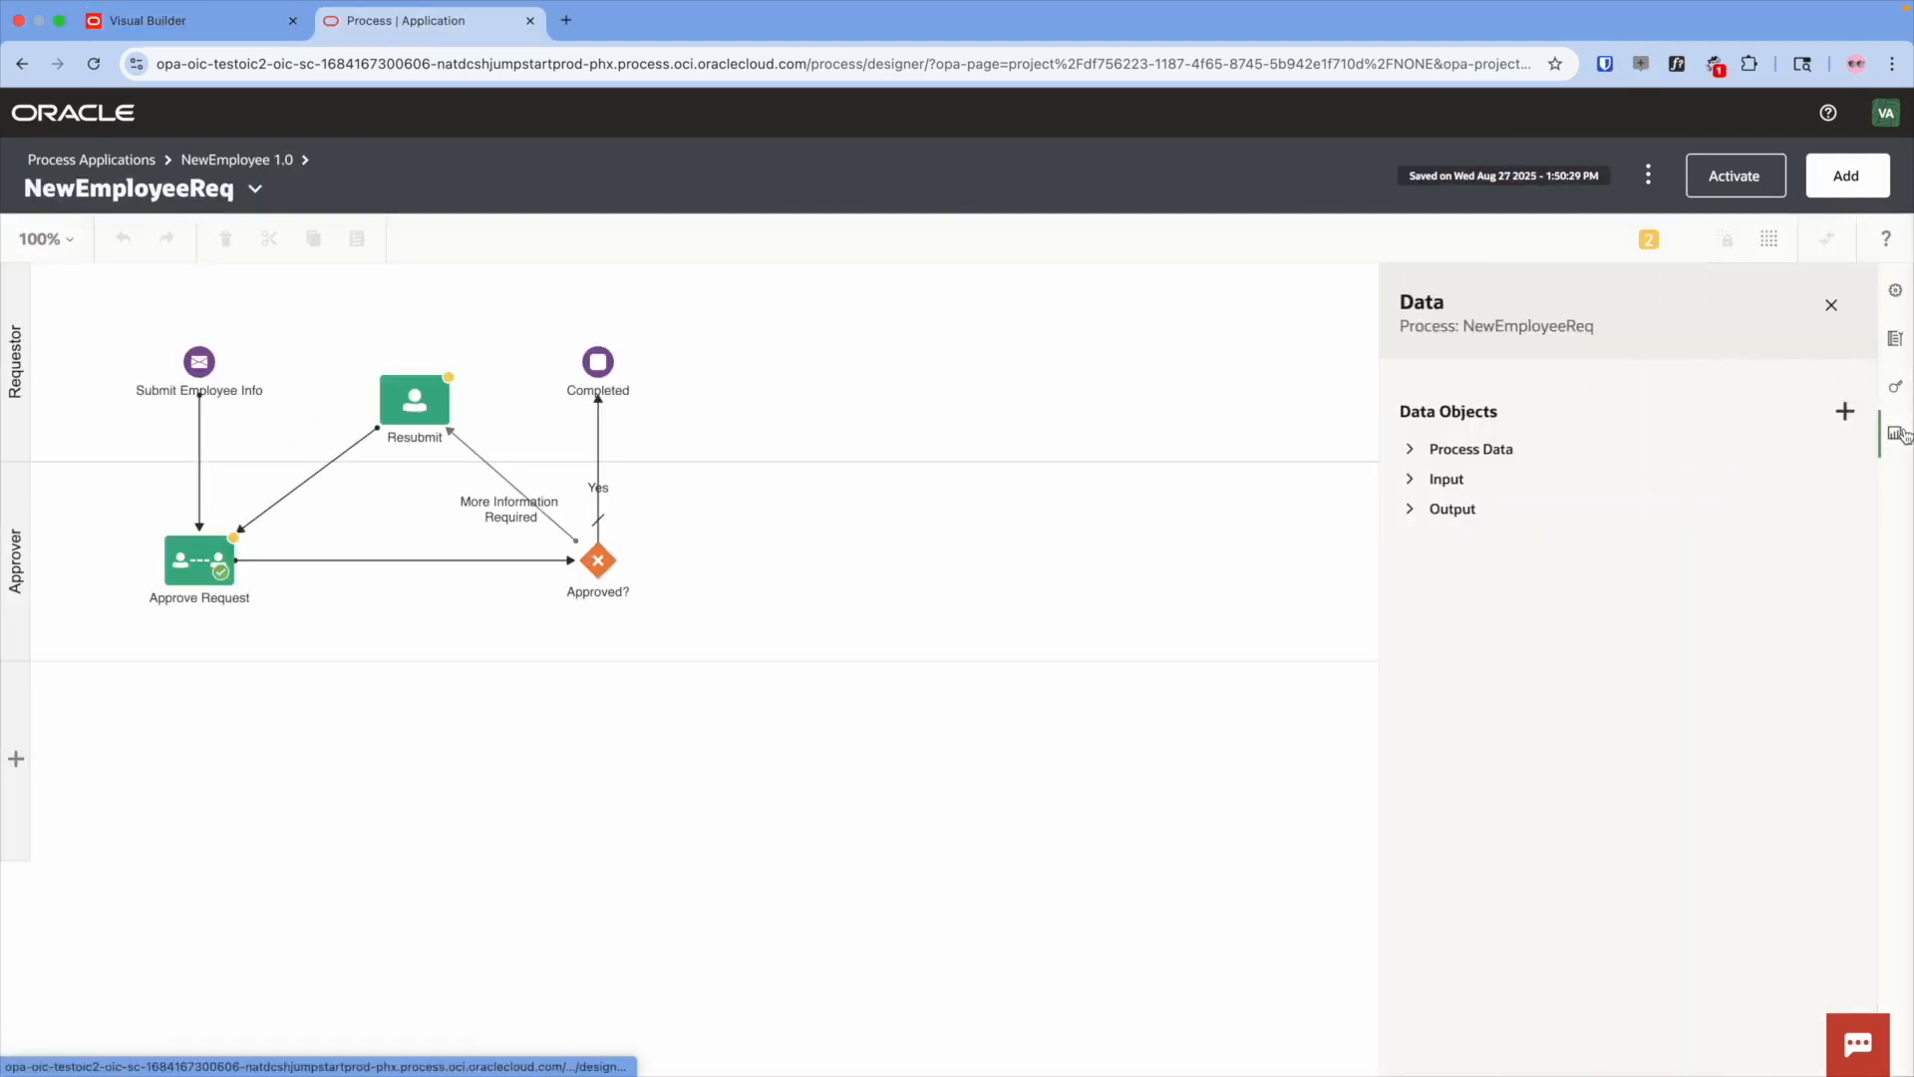
- Create a vbForm data object of business type EmployeeInfo and expand it to show its fields
{"action": "left_click", "coordinate": [1845, 412]}
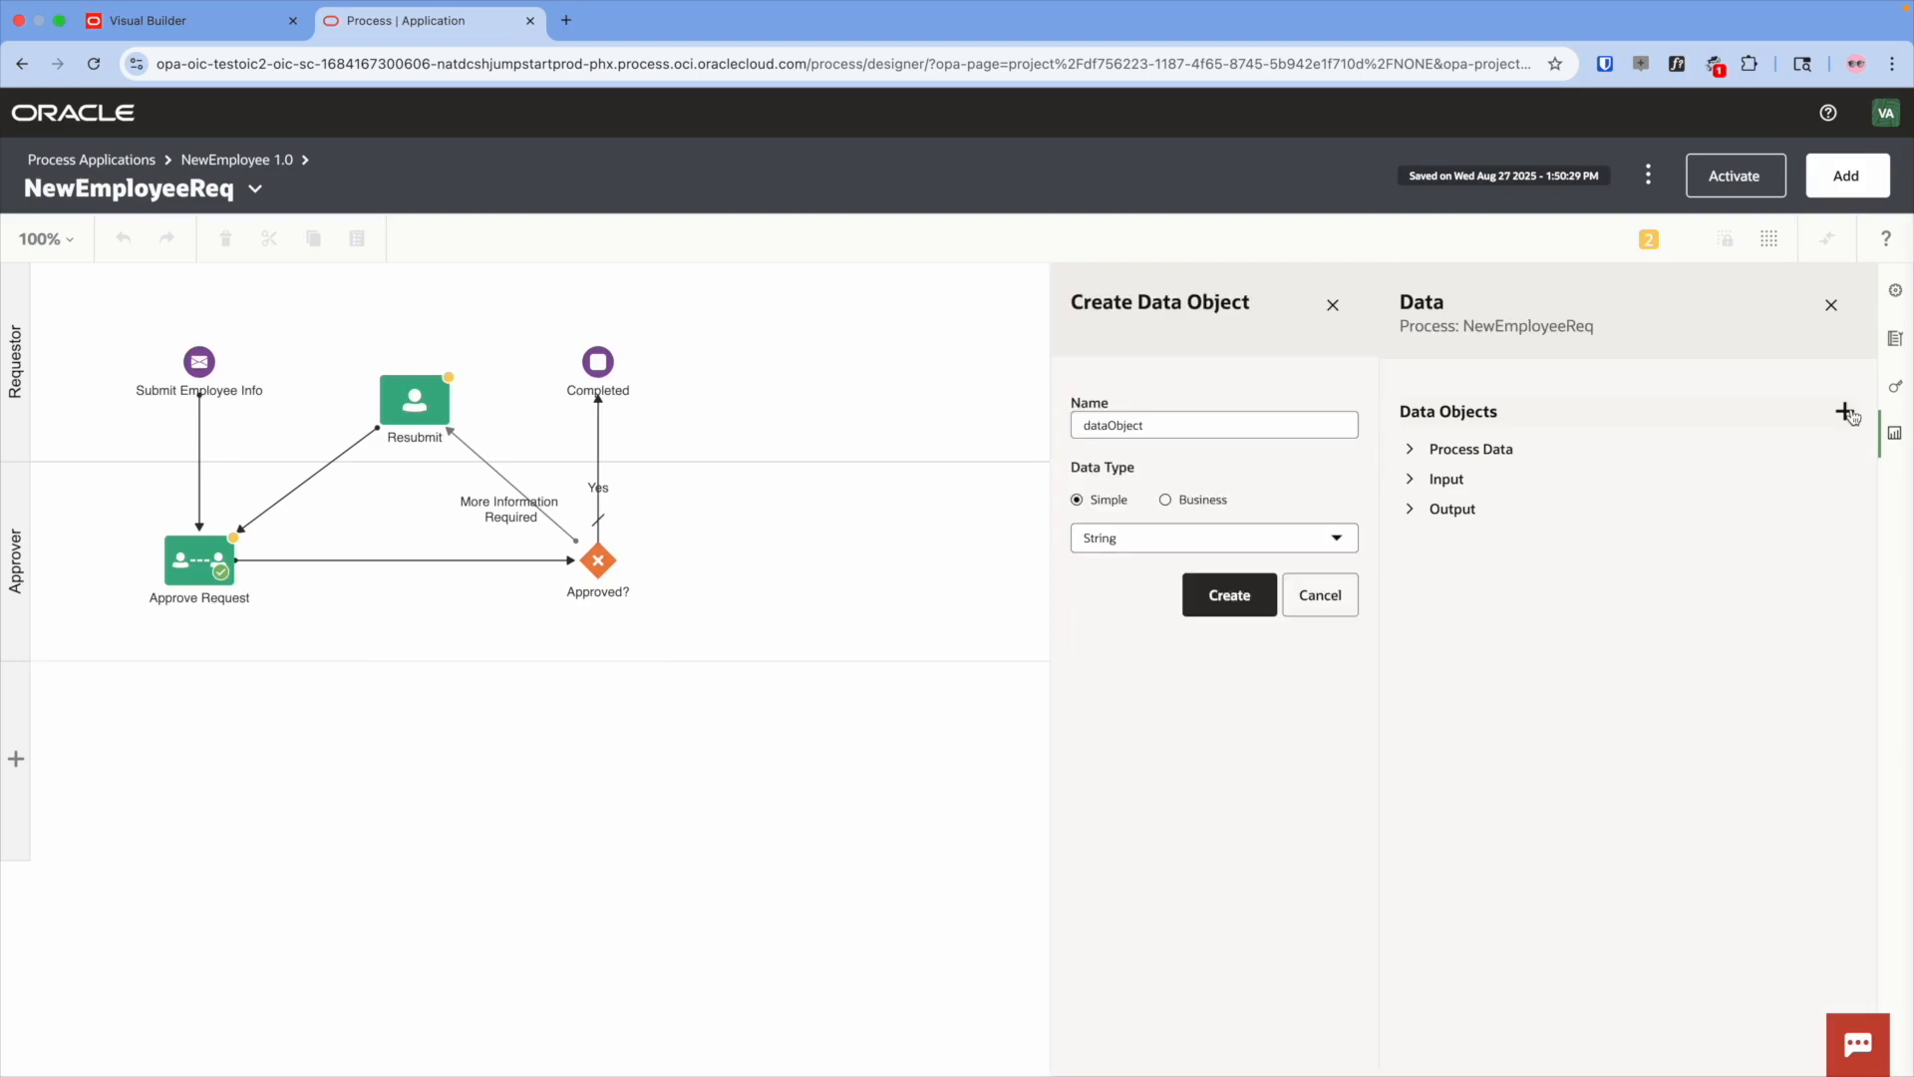
{"action": "double_click", "coordinate": [1141, 427]}
{"action": "type", "text": "vbForm"}
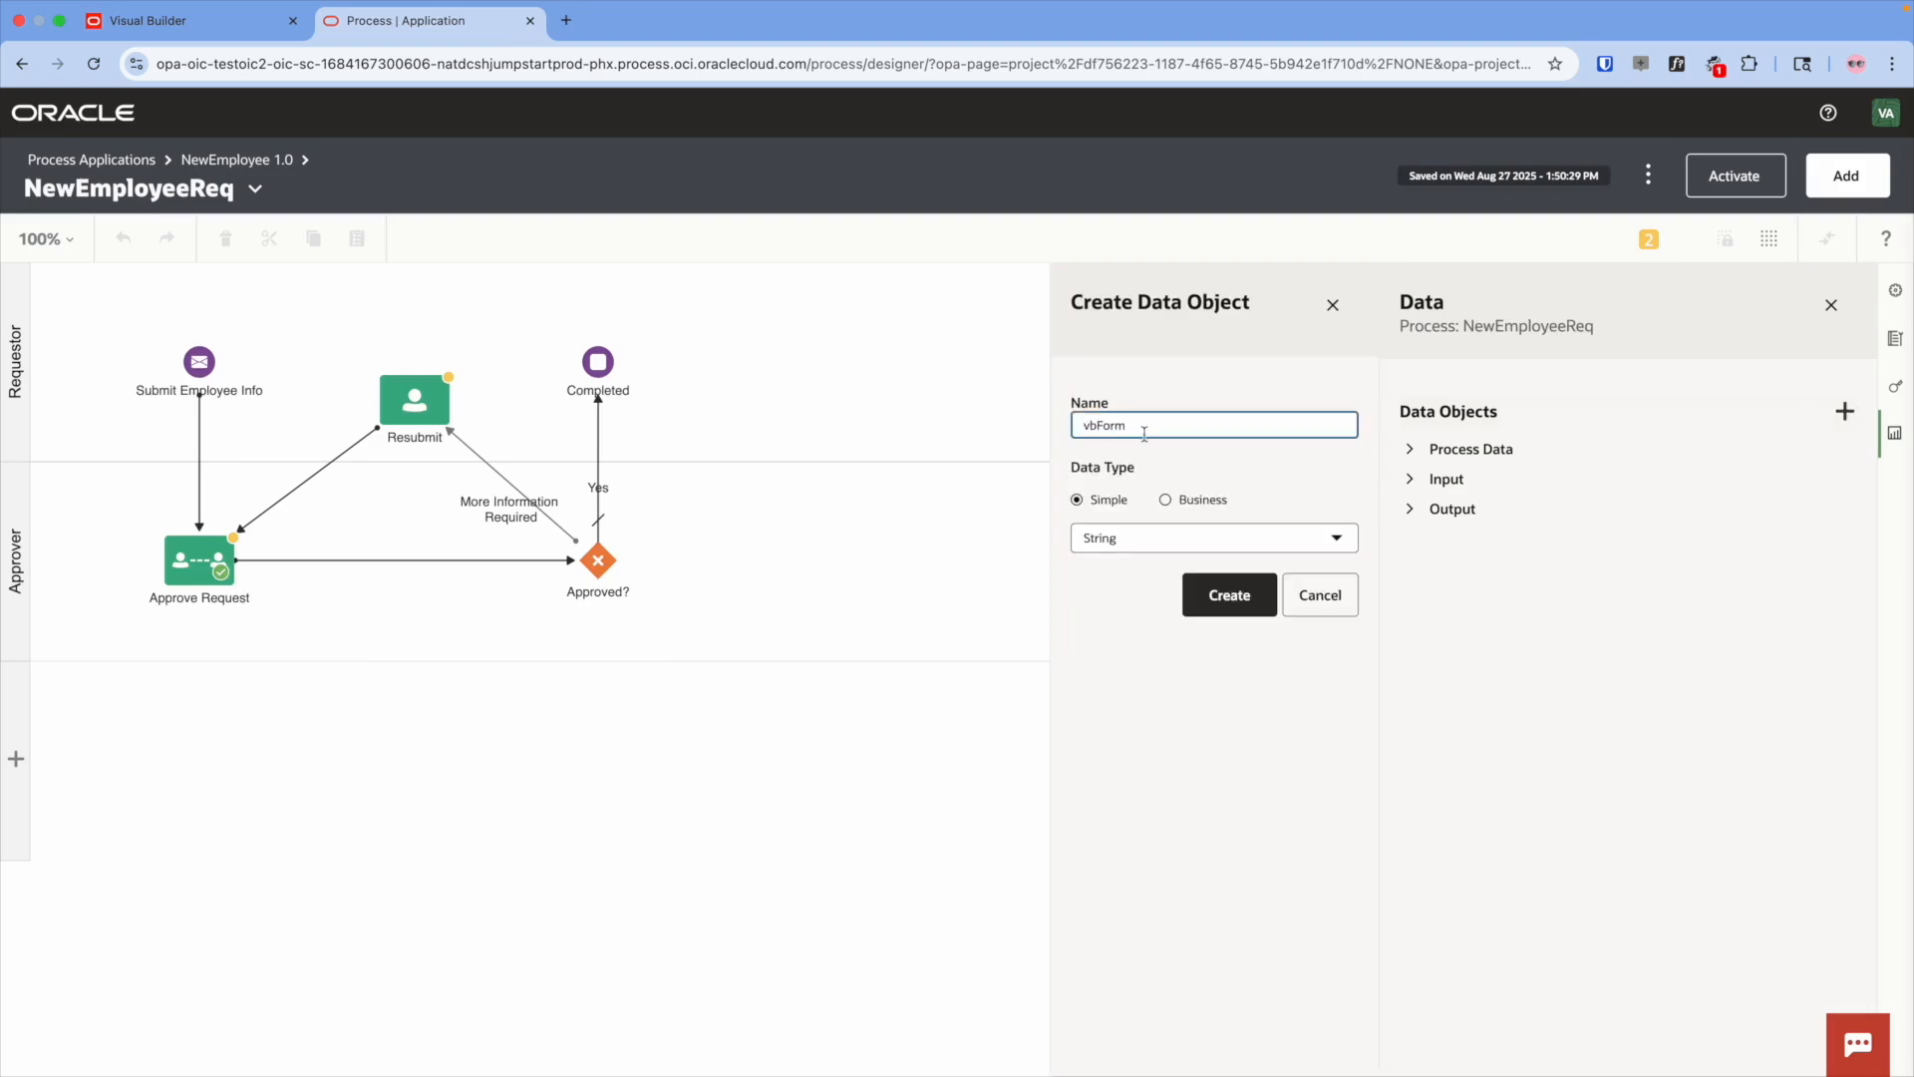
{"action": "left_click", "coordinate": [1176, 502]}
{"action": "left_click", "coordinate": [1179, 537]}
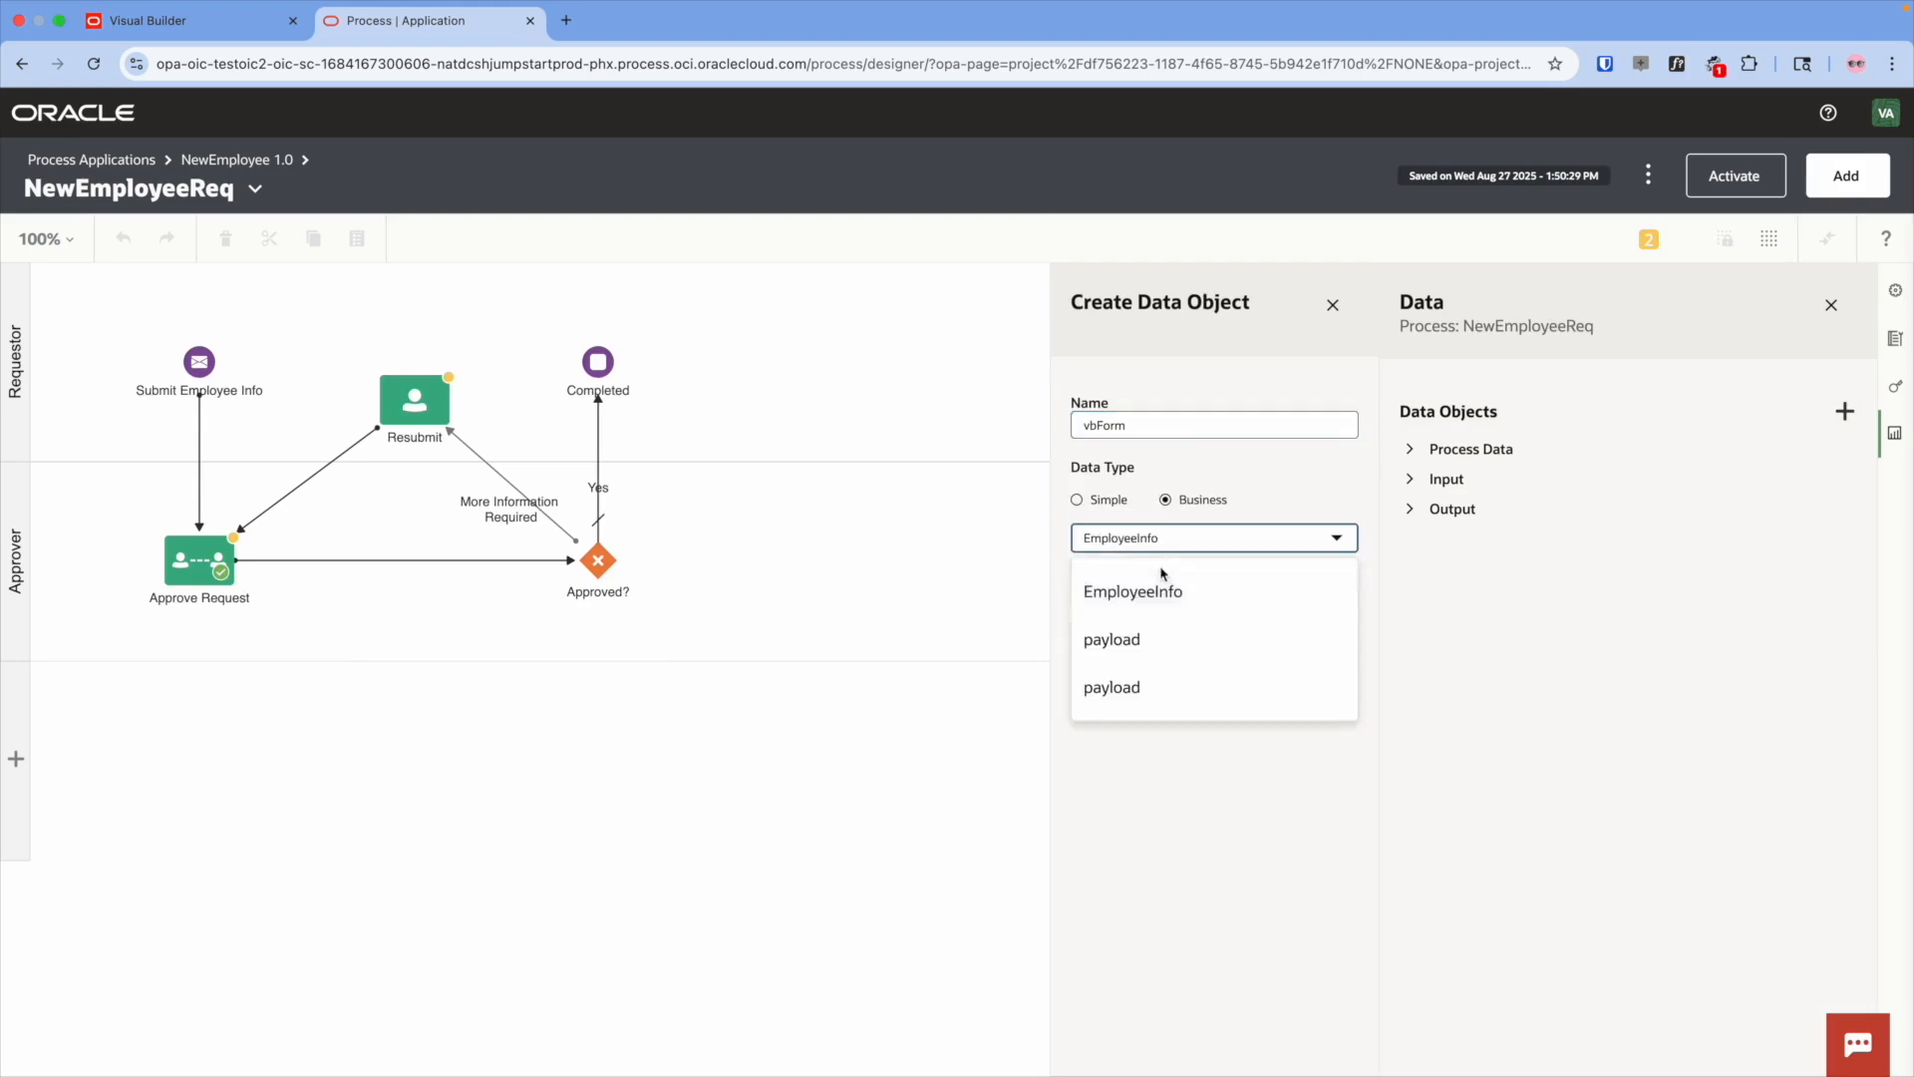
{"action": "left_click", "coordinate": [1131, 593]}
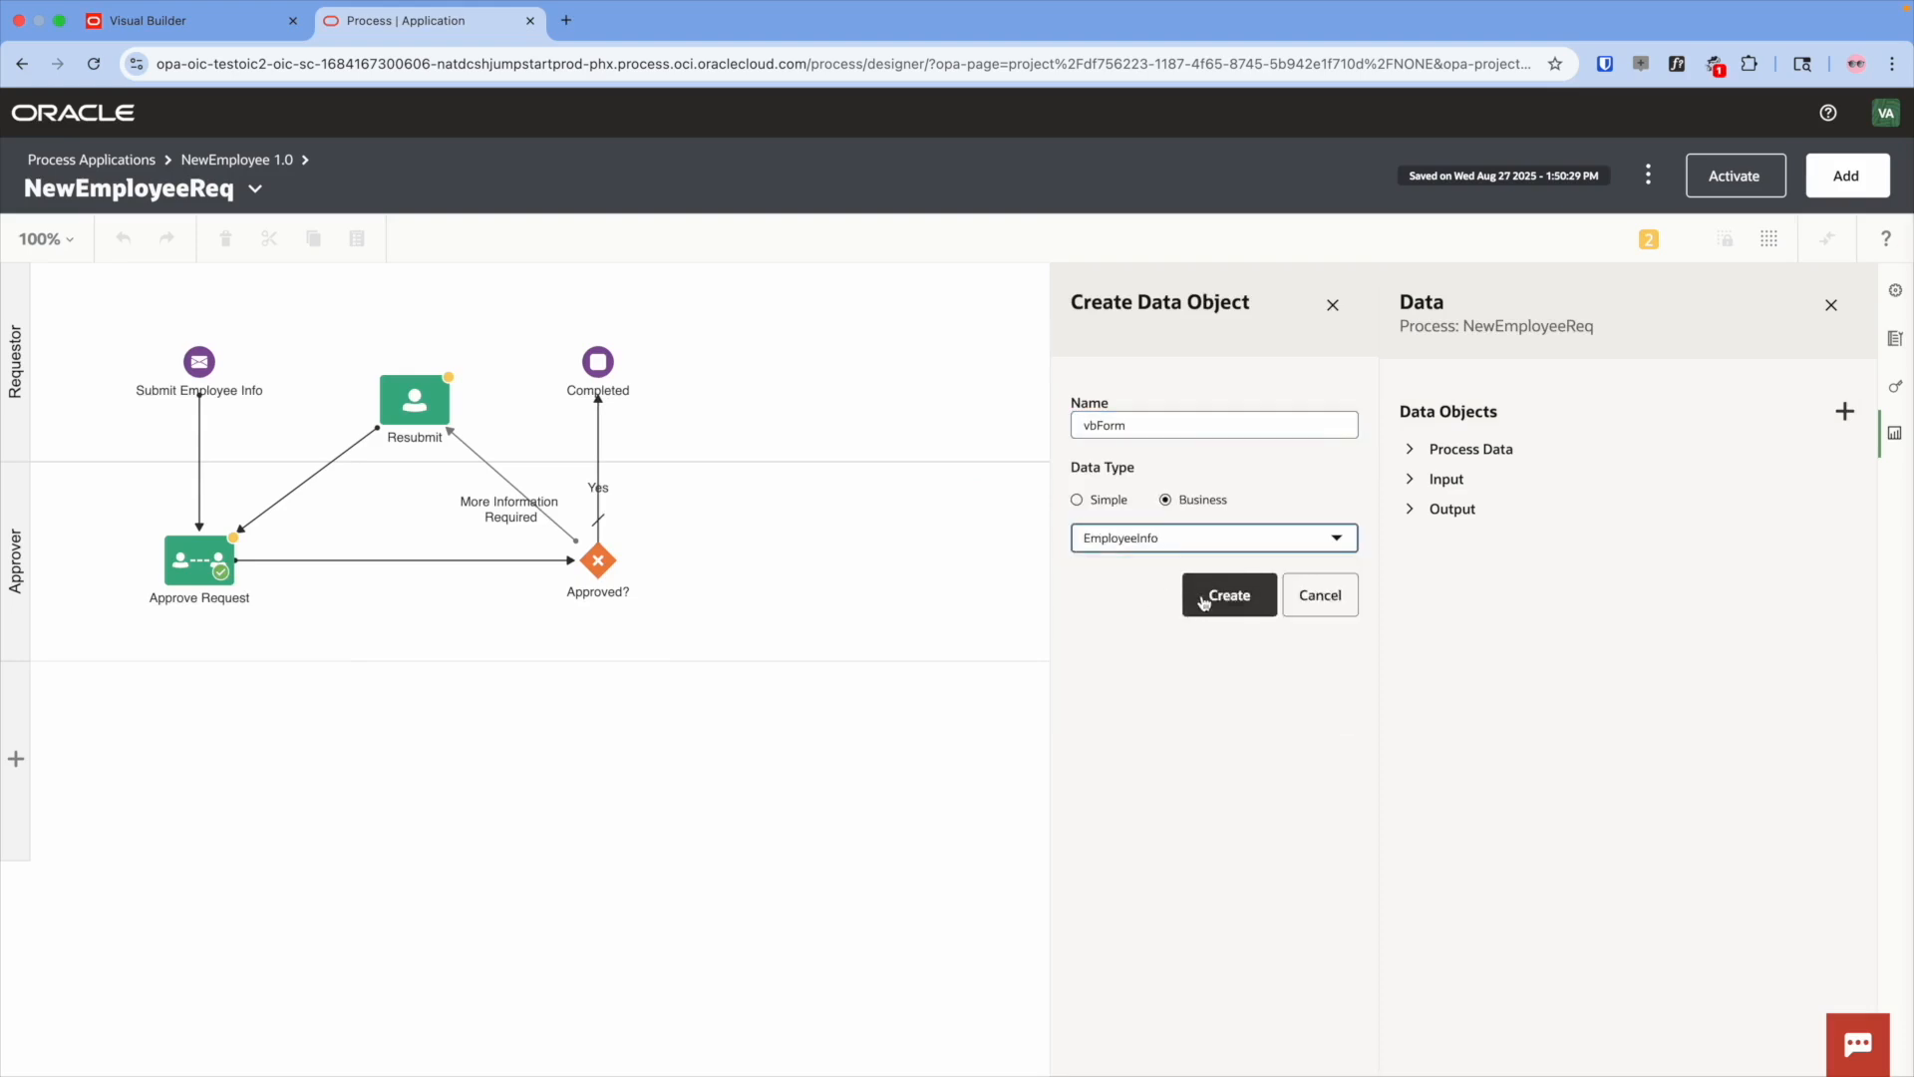
{"action": "left_click", "coordinate": [1203, 596]}
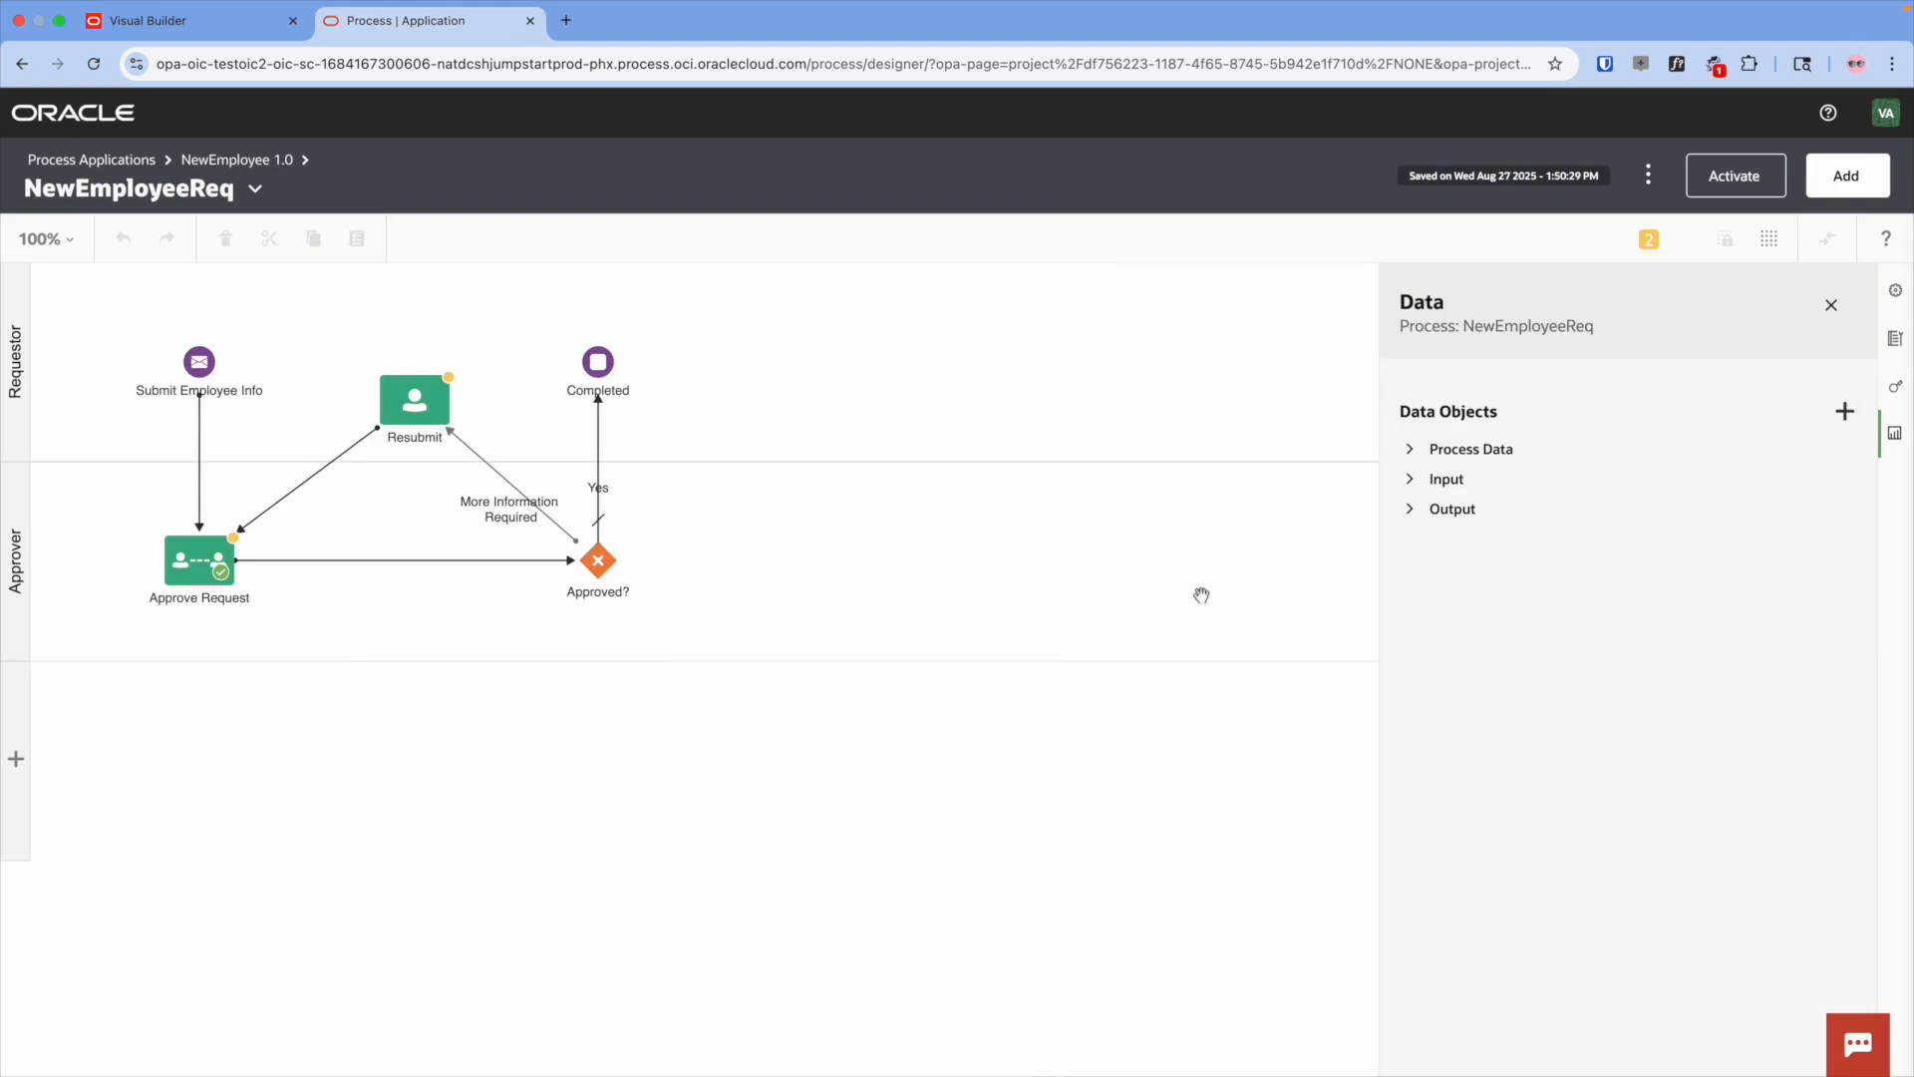
{"action": "left_click", "coordinate": [1410, 450]}
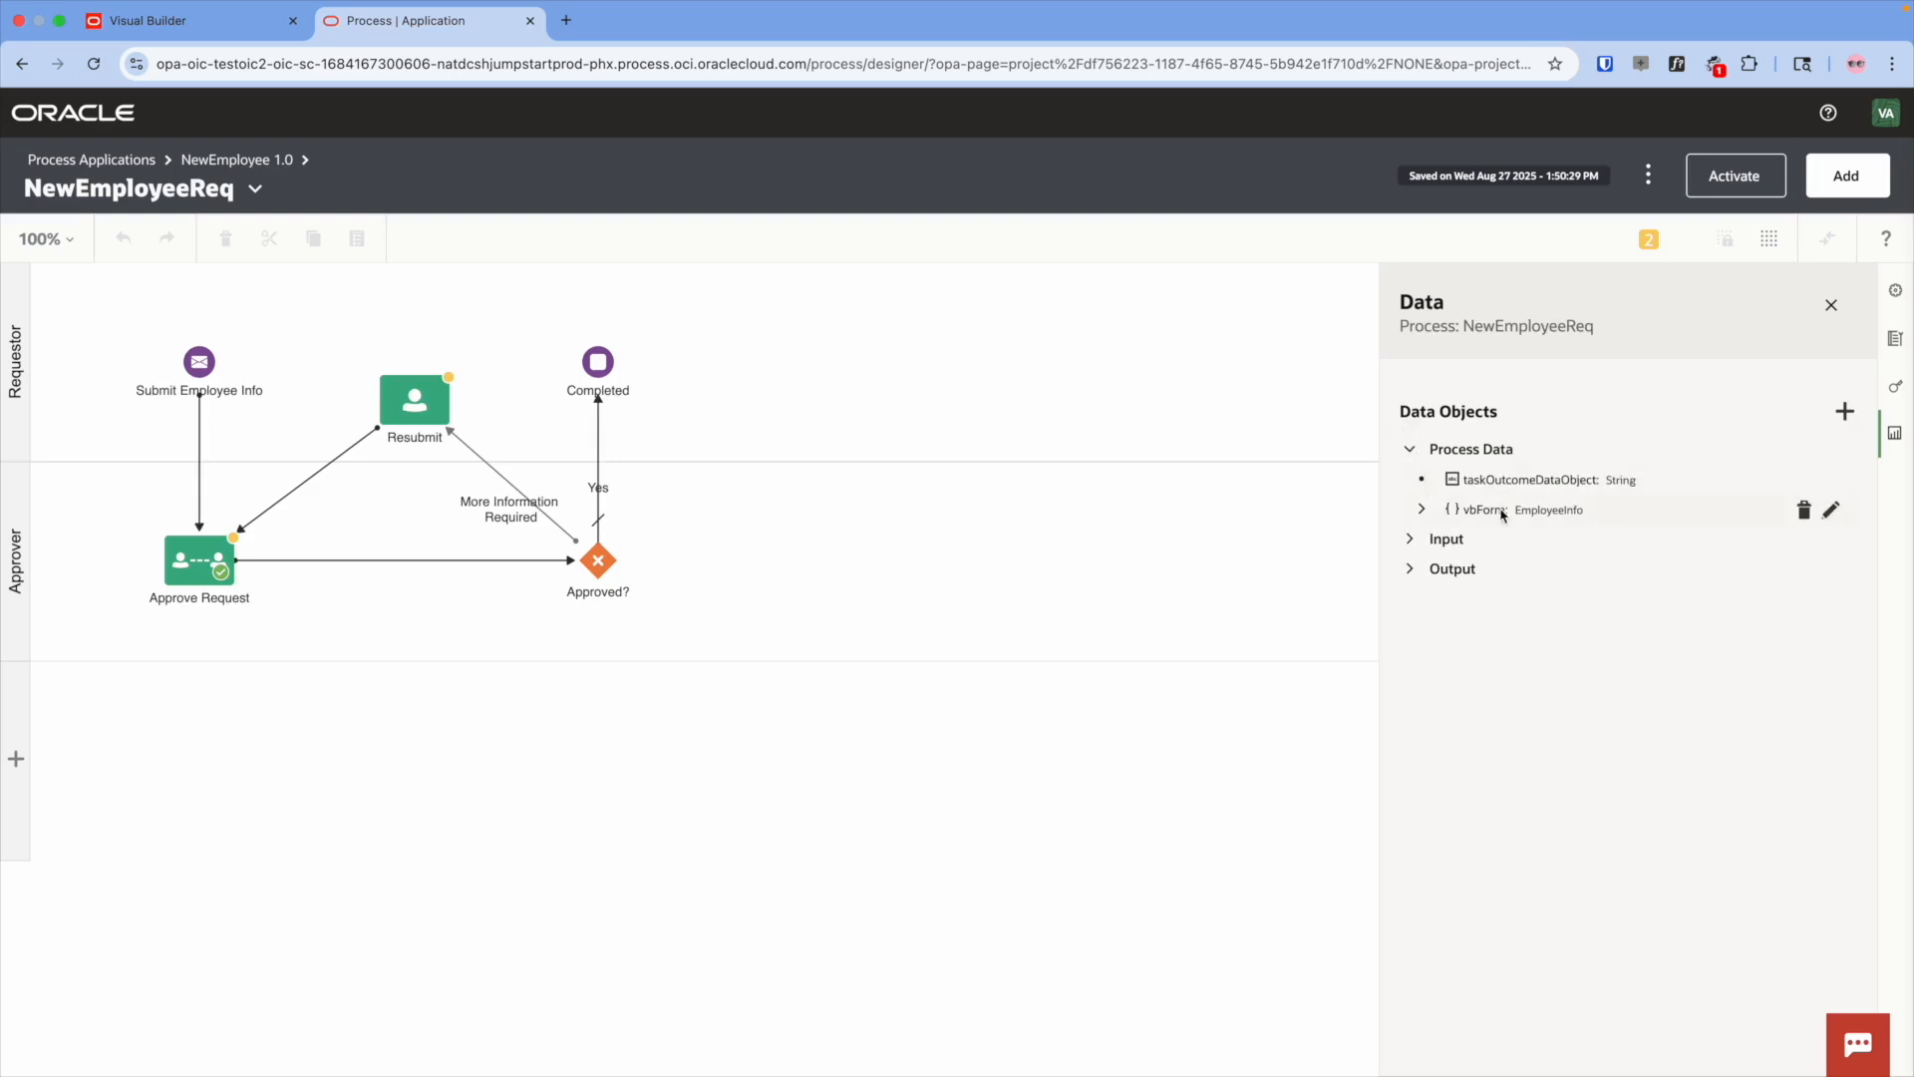
{"action": "left_click", "coordinate": [1421, 509]}
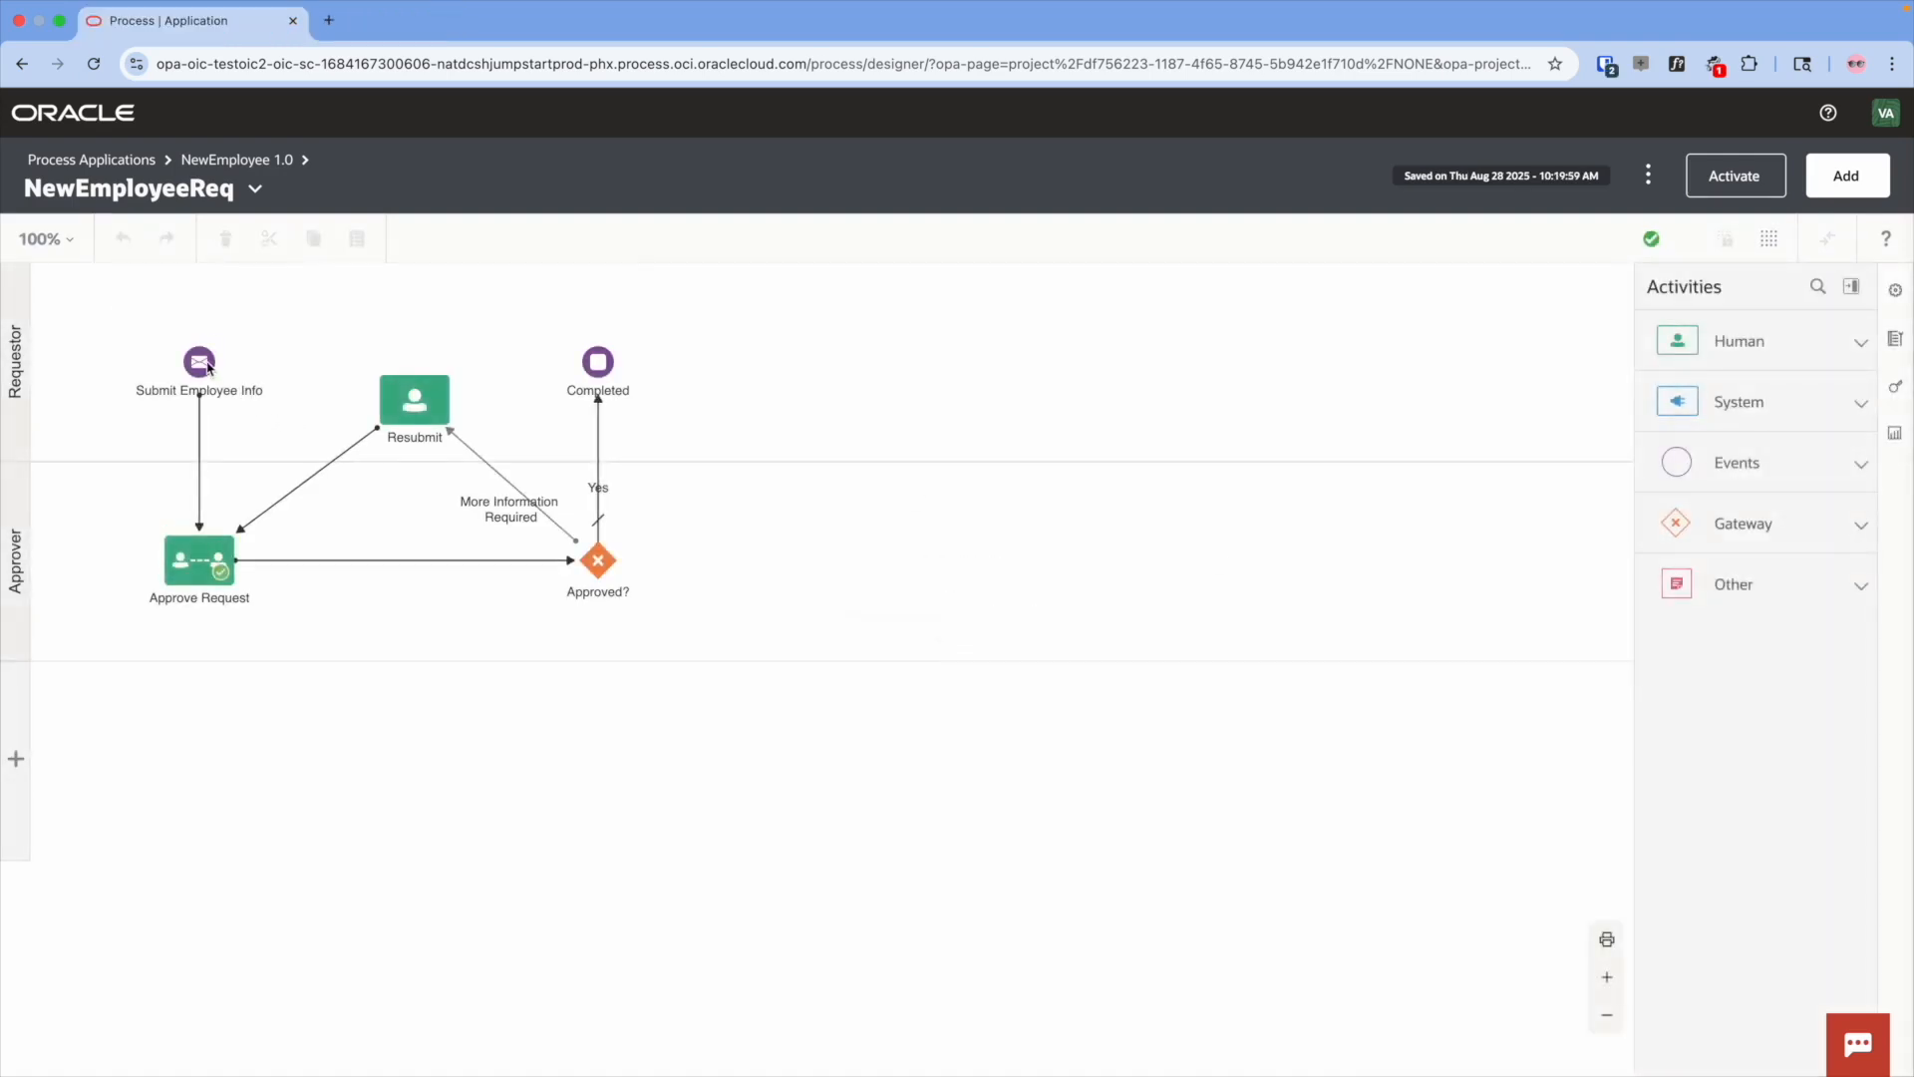
- Add an input argument of type EmployeeInfo to the Submit Employee Info start event
{"action": "left_click", "coordinate": [203, 362]}
{"action": "left_click", "coordinate": [233, 368]}
{"action": "left_click", "coordinate": [261, 394]}
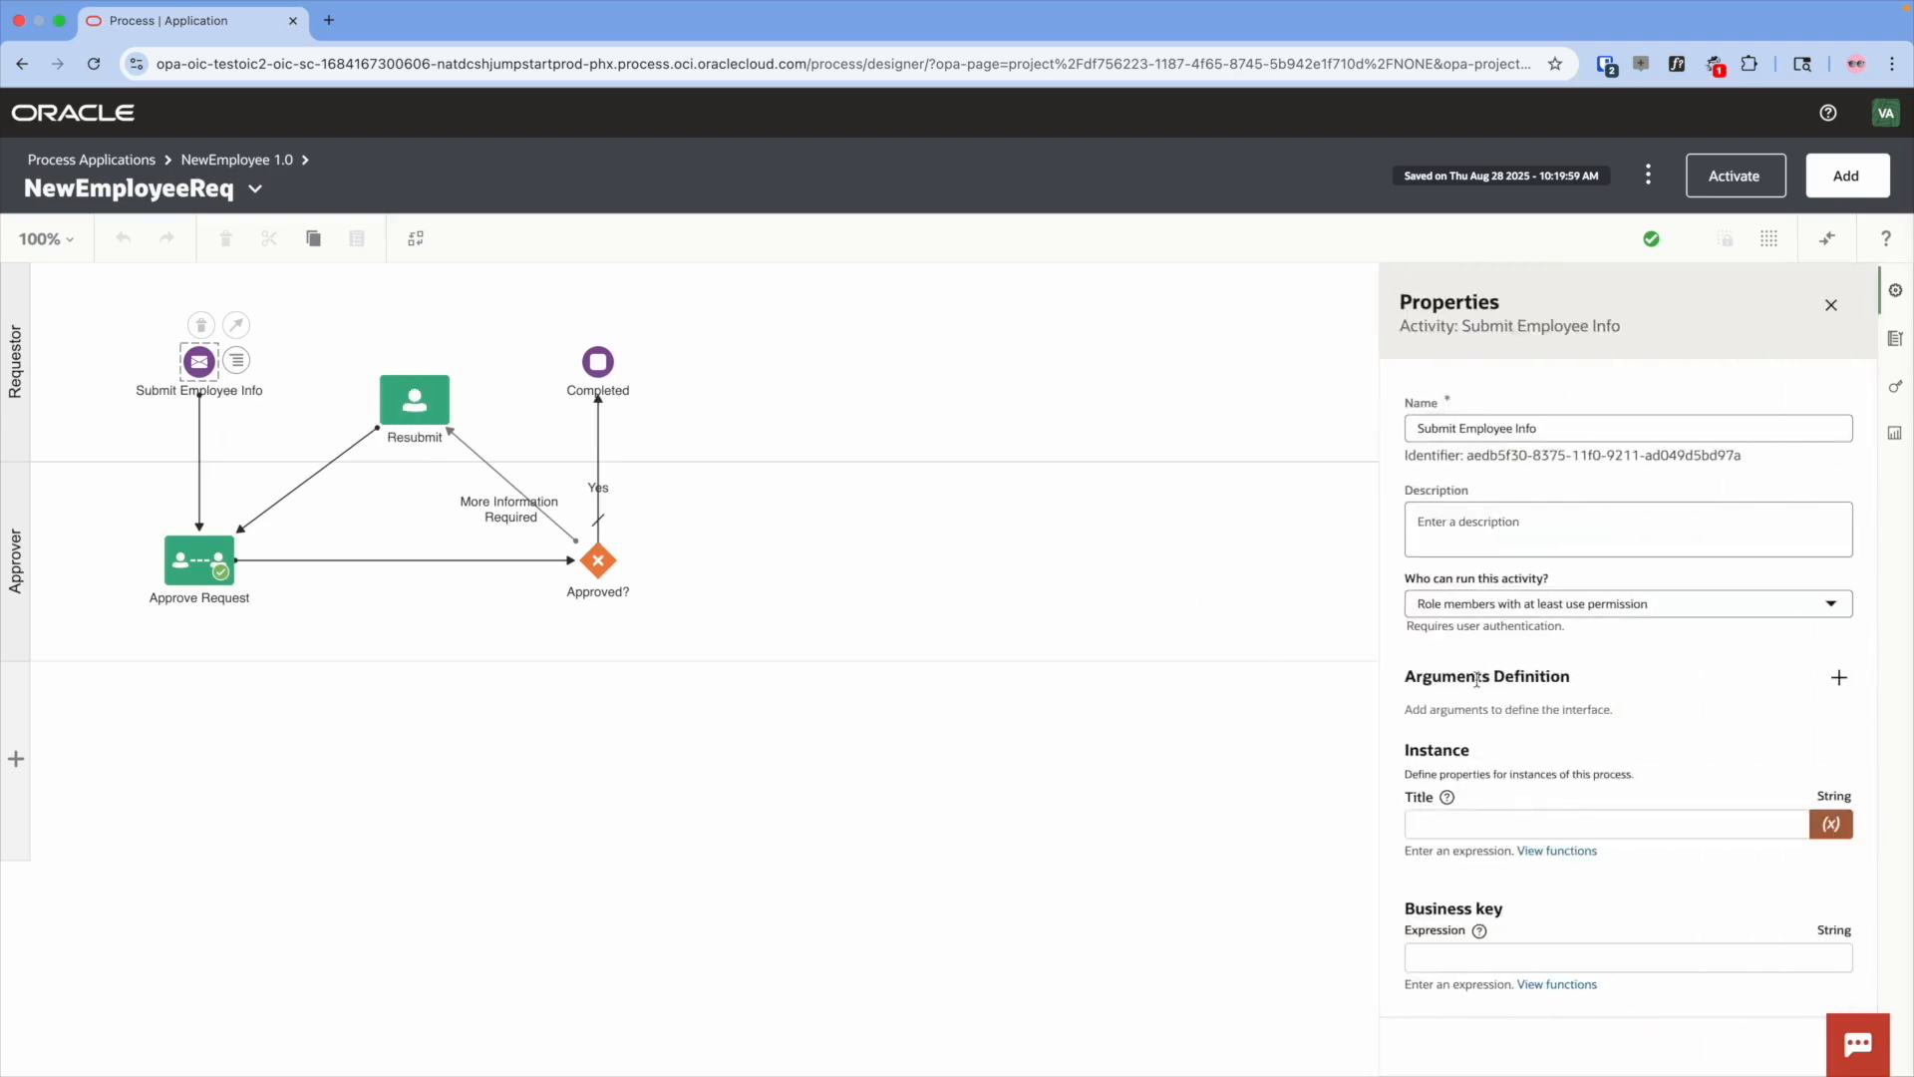
{"action": "left_click", "coordinate": [1839, 678]}
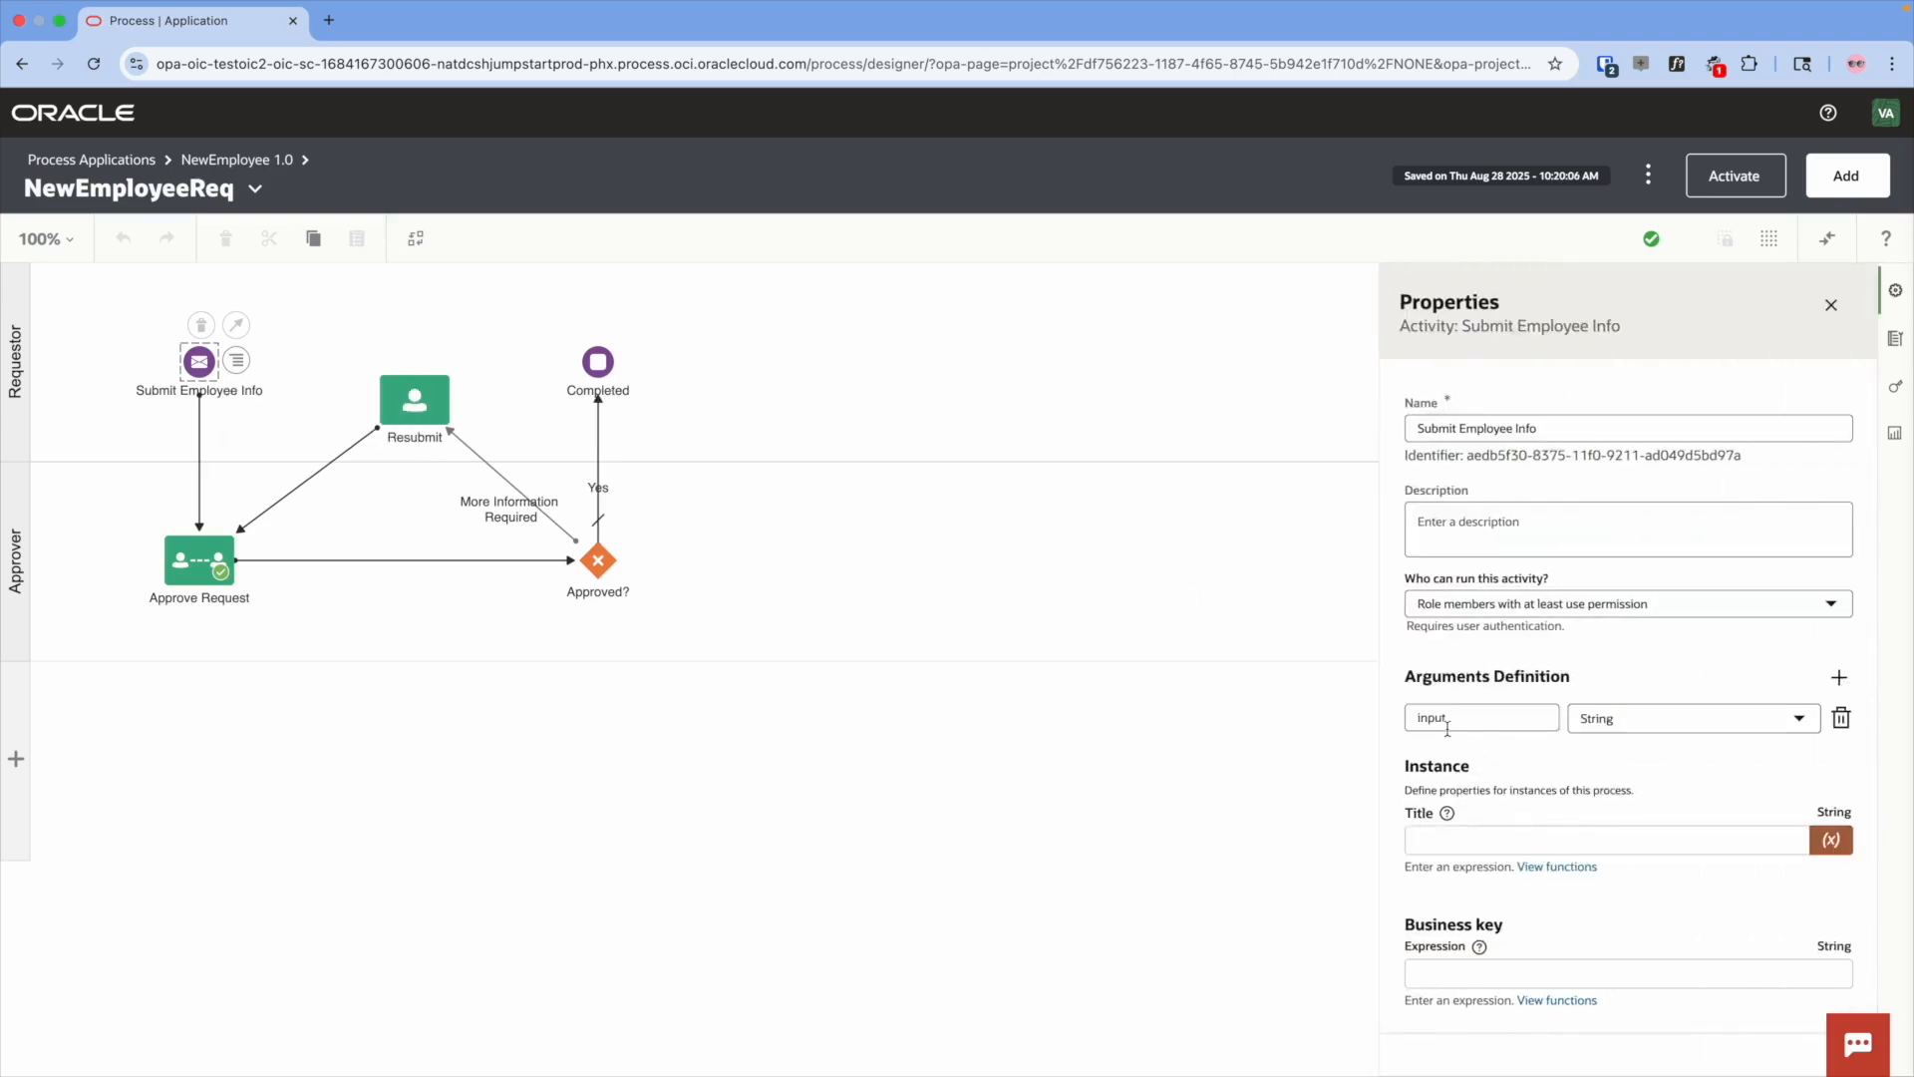
{"action": "left_click", "coordinate": [1609, 724]}
{"action": "scroll", "coordinate": [1625, 573], "scroll_direction": "down", "scroll_amount": 4}
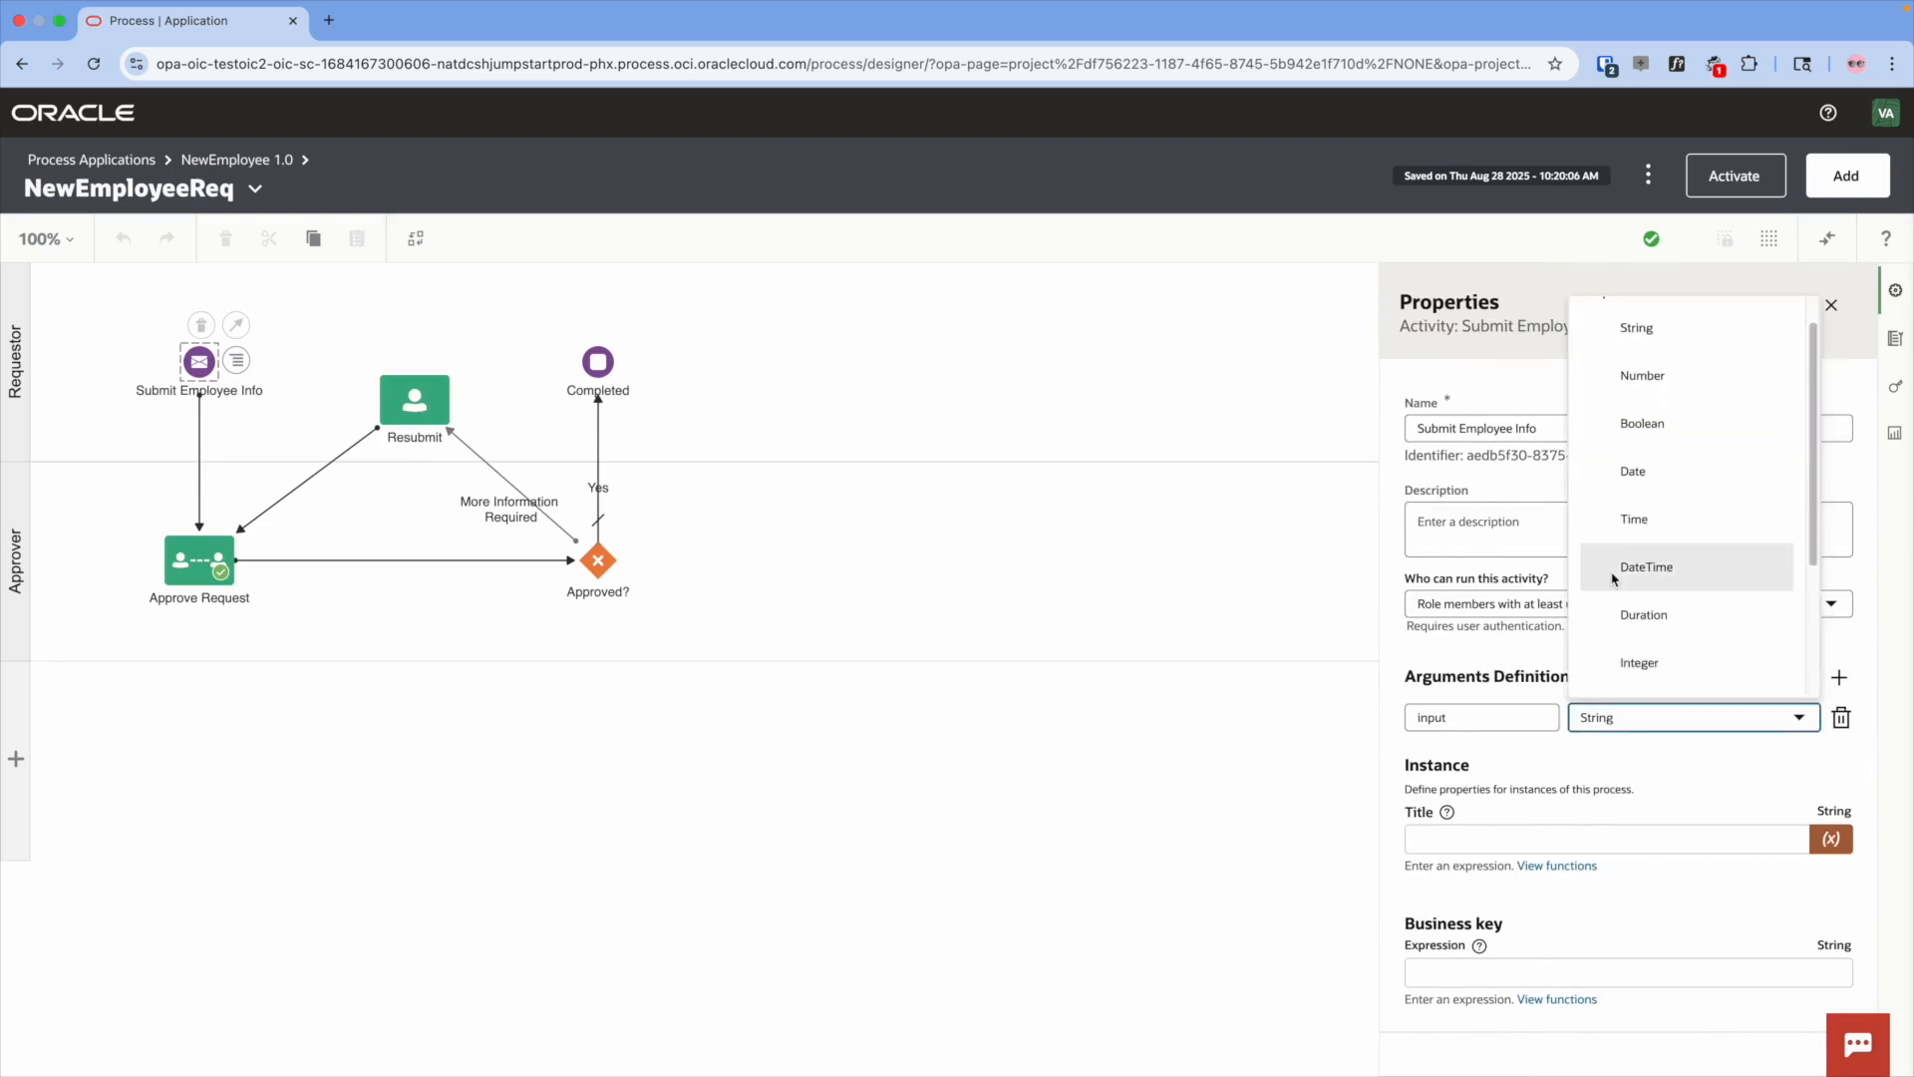
{"action": "left_click", "coordinate": [1636, 564]}
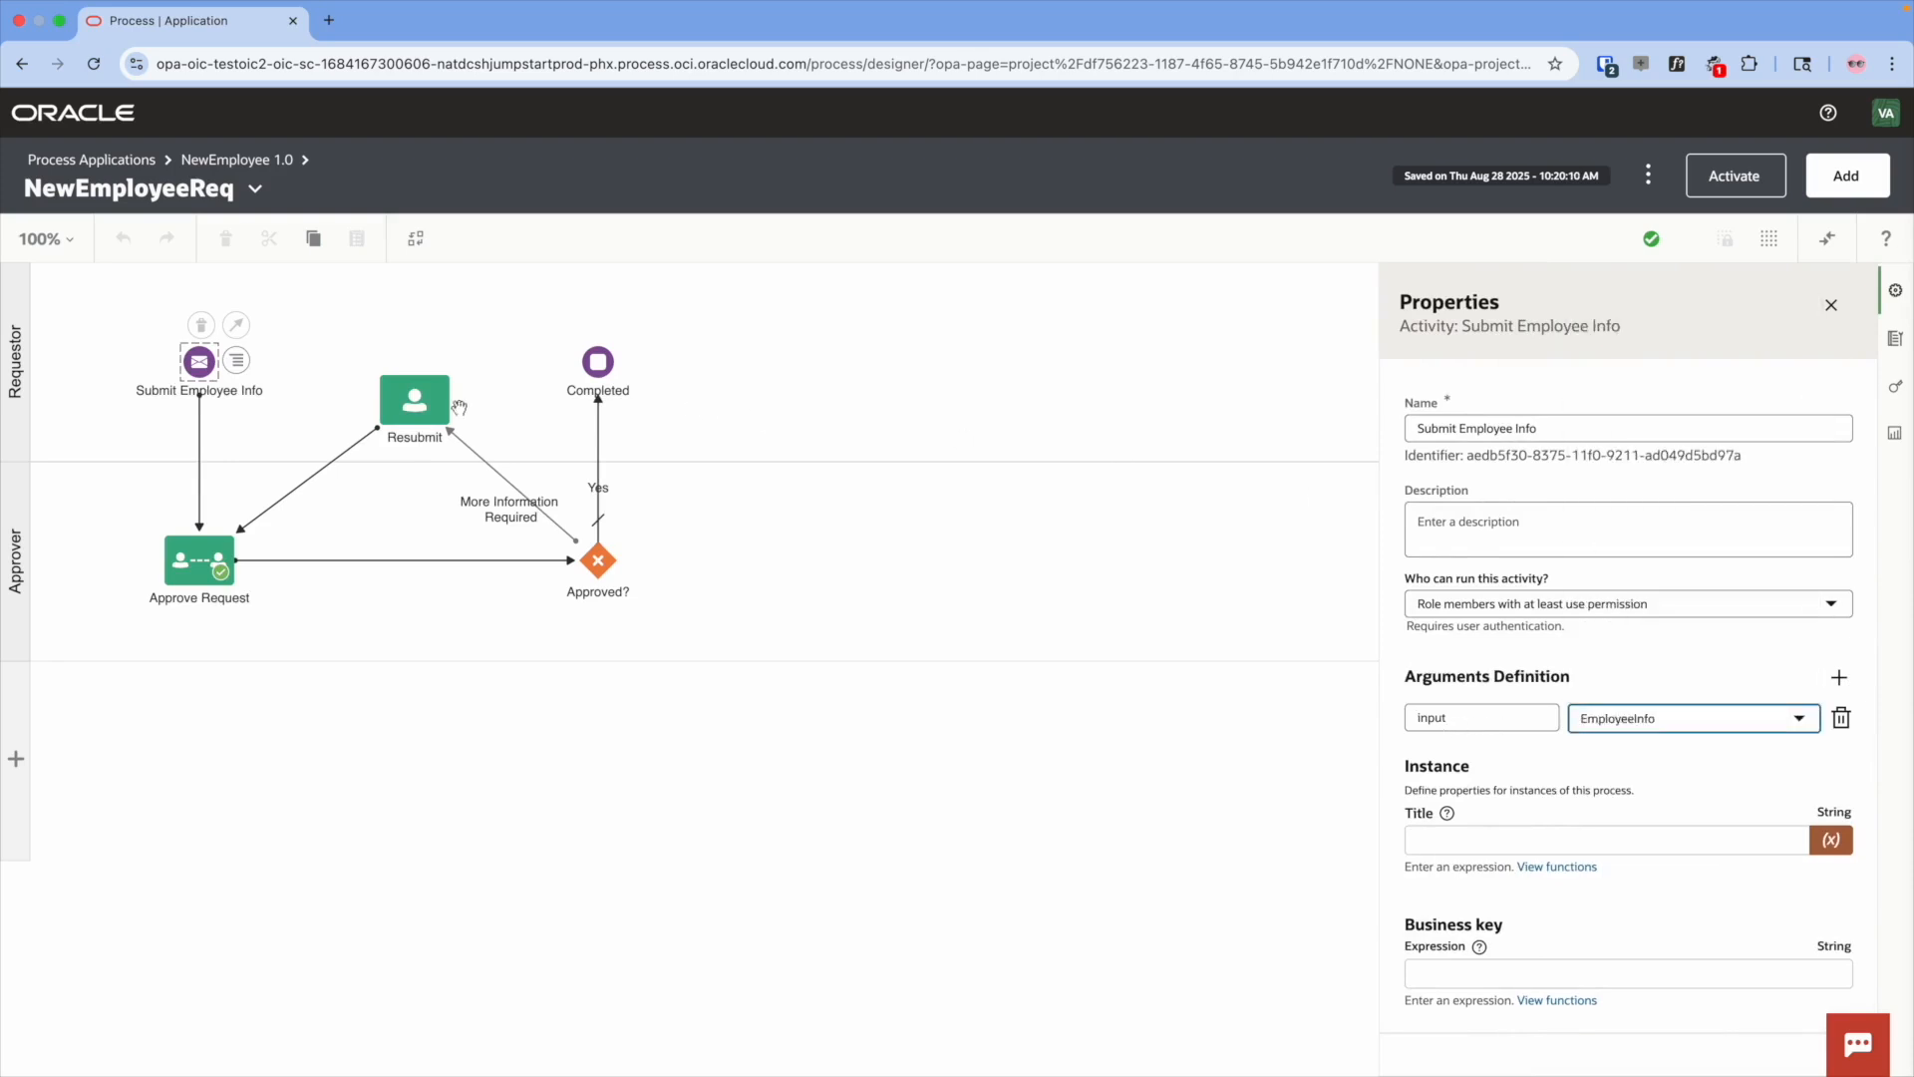
- Map the start event's input argument onto vbForm in the data association and apply it
{"action": "left_click", "coordinate": [237, 364]}
{"action": "left_click", "coordinate": [267, 424]}
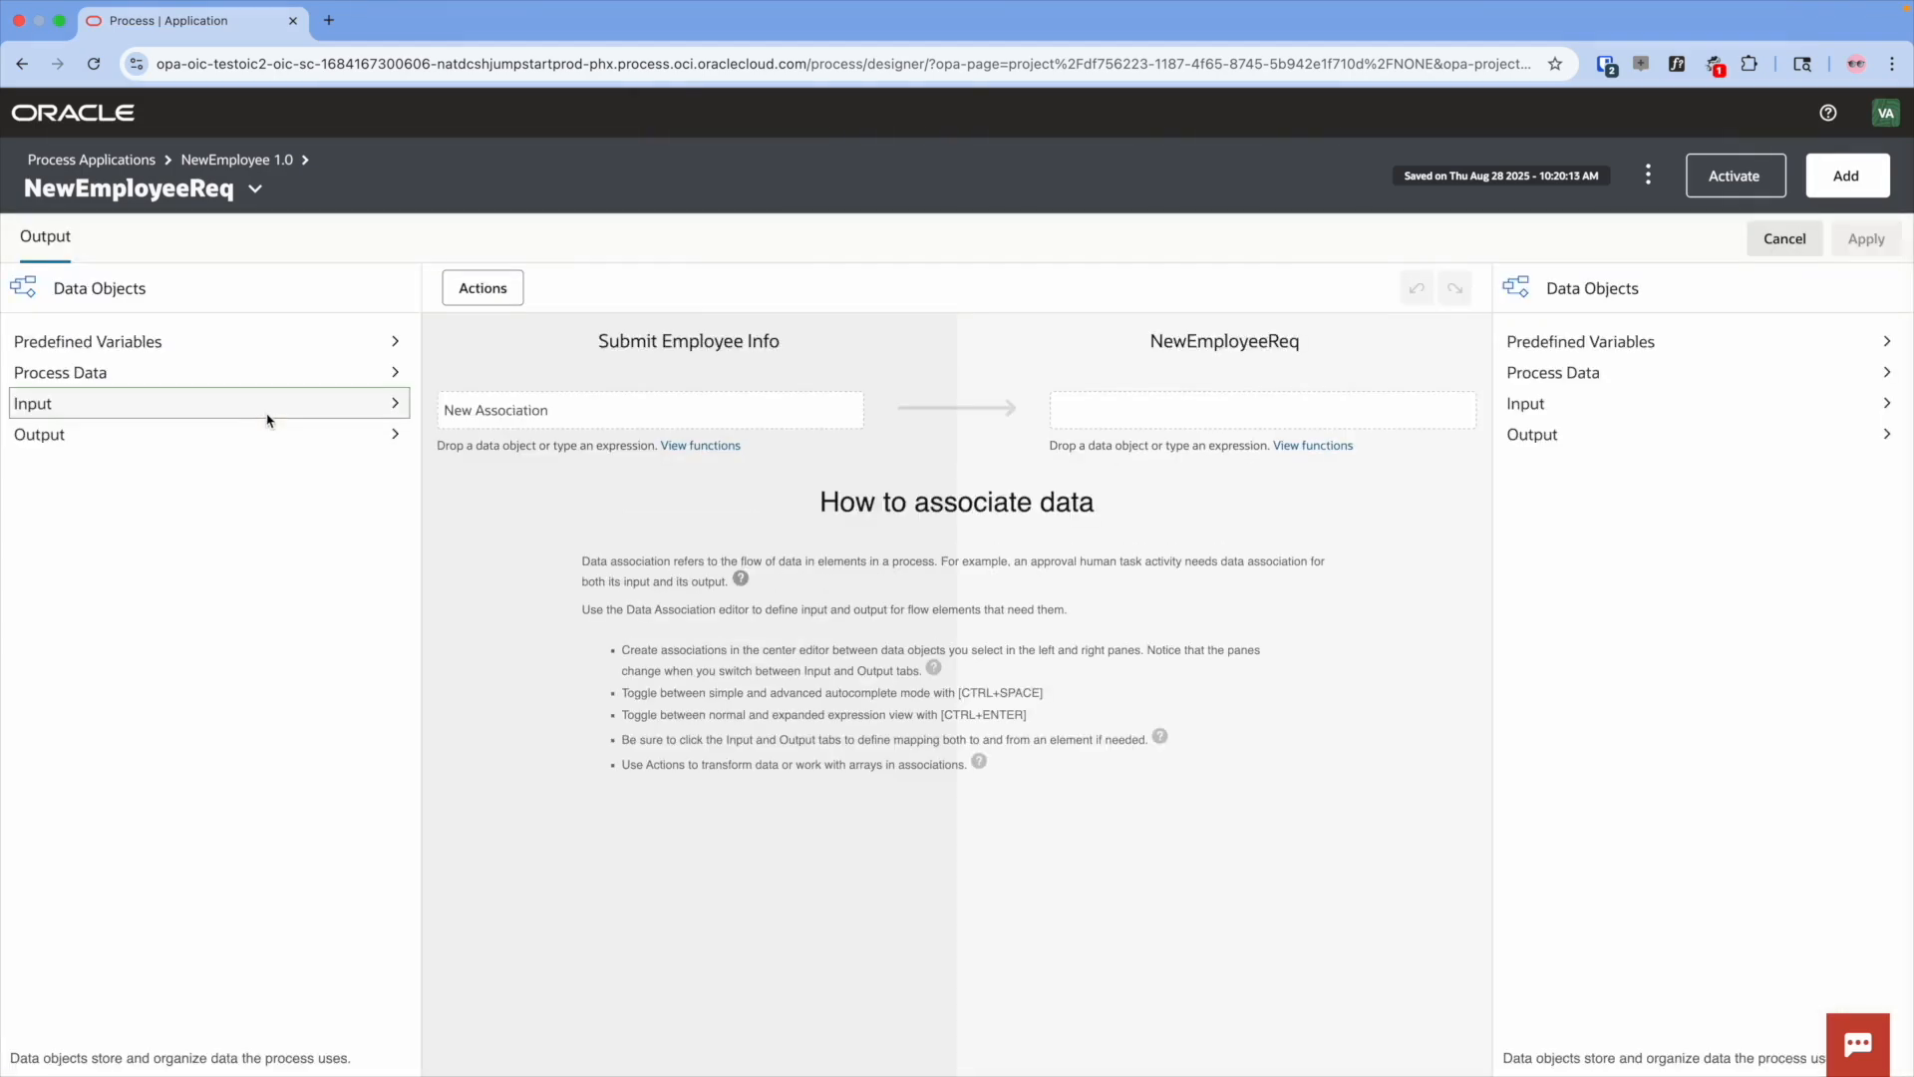
{"action": "left_click", "coordinate": [389, 407]}
{"action": "left_click_drag", "start_coordinate": [109, 442], "coordinate": [548, 420]}
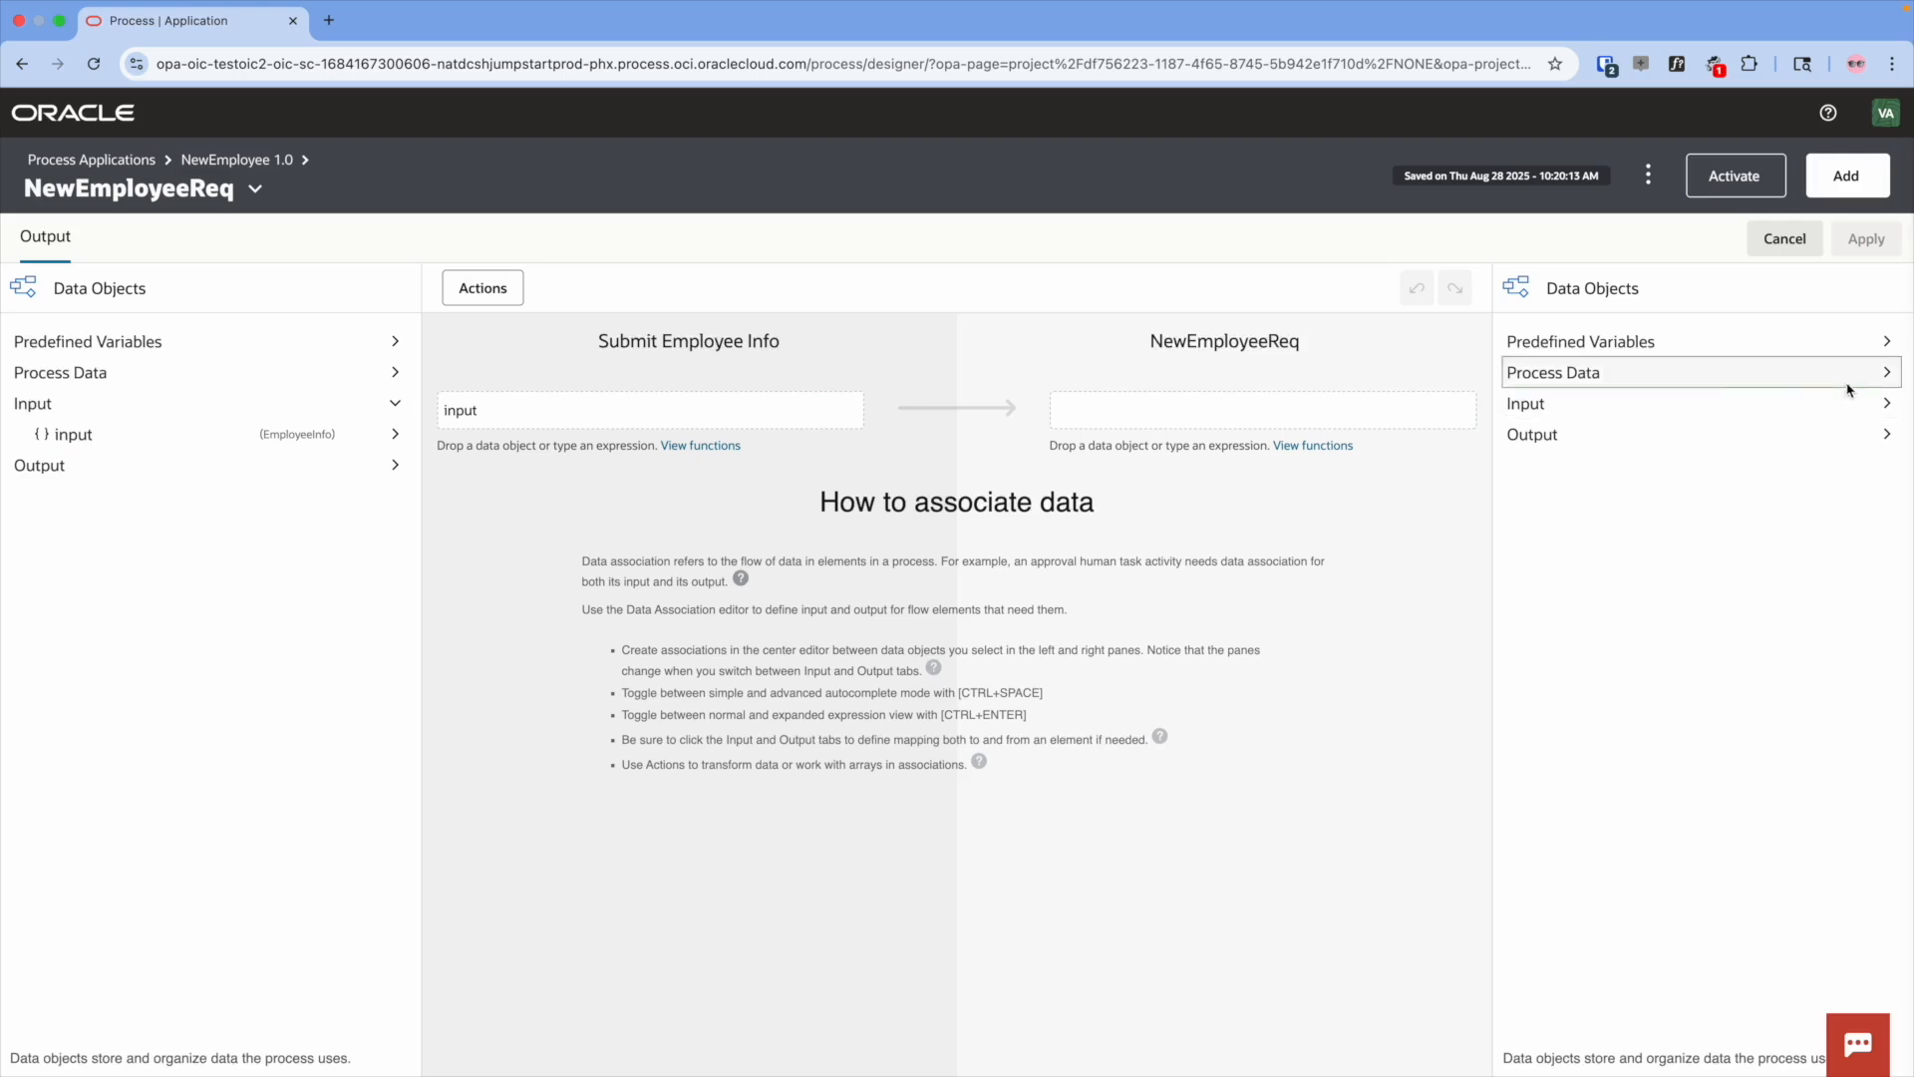
{"action": "left_click", "coordinate": [1887, 374]}
{"action": "left_click_drag", "start_coordinate": [1594, 435], "coordinate": [1284, 411]}
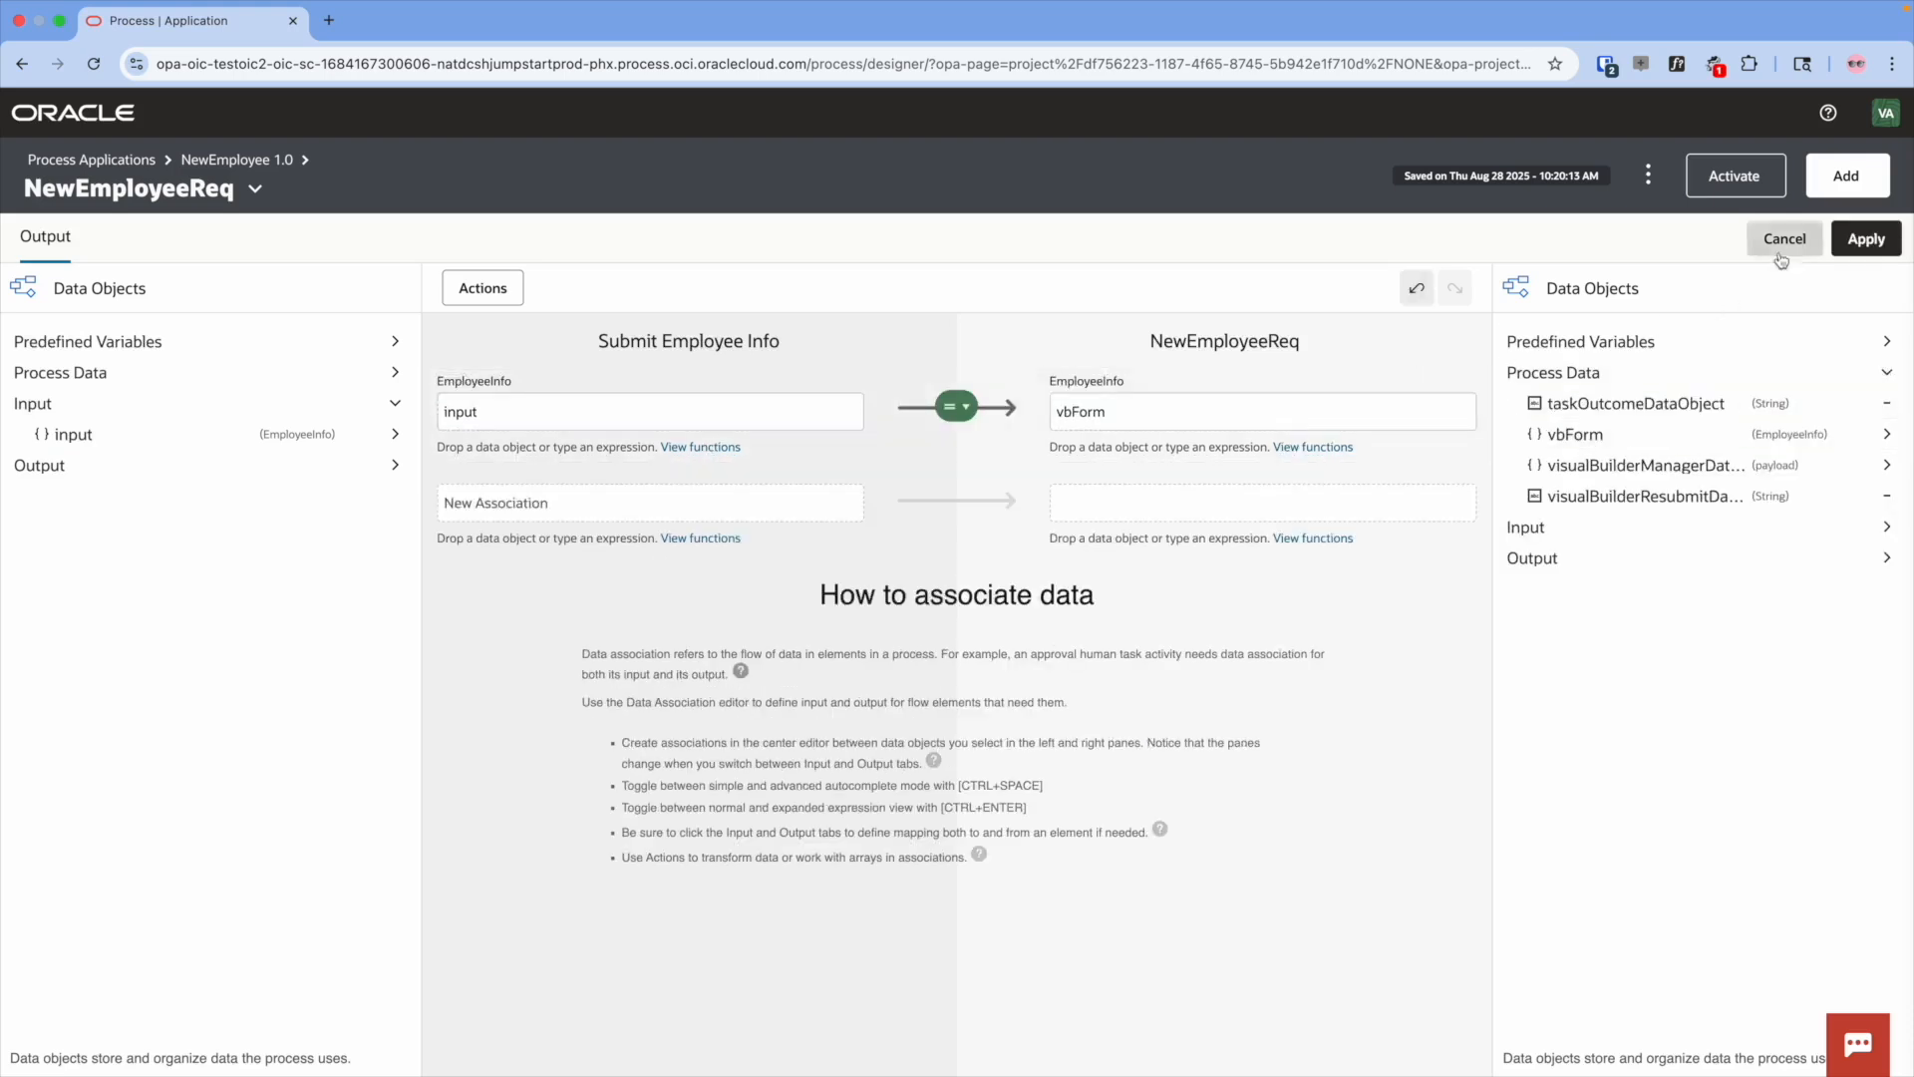
{"action": "left_click", "coordinate": [1894, 249]}
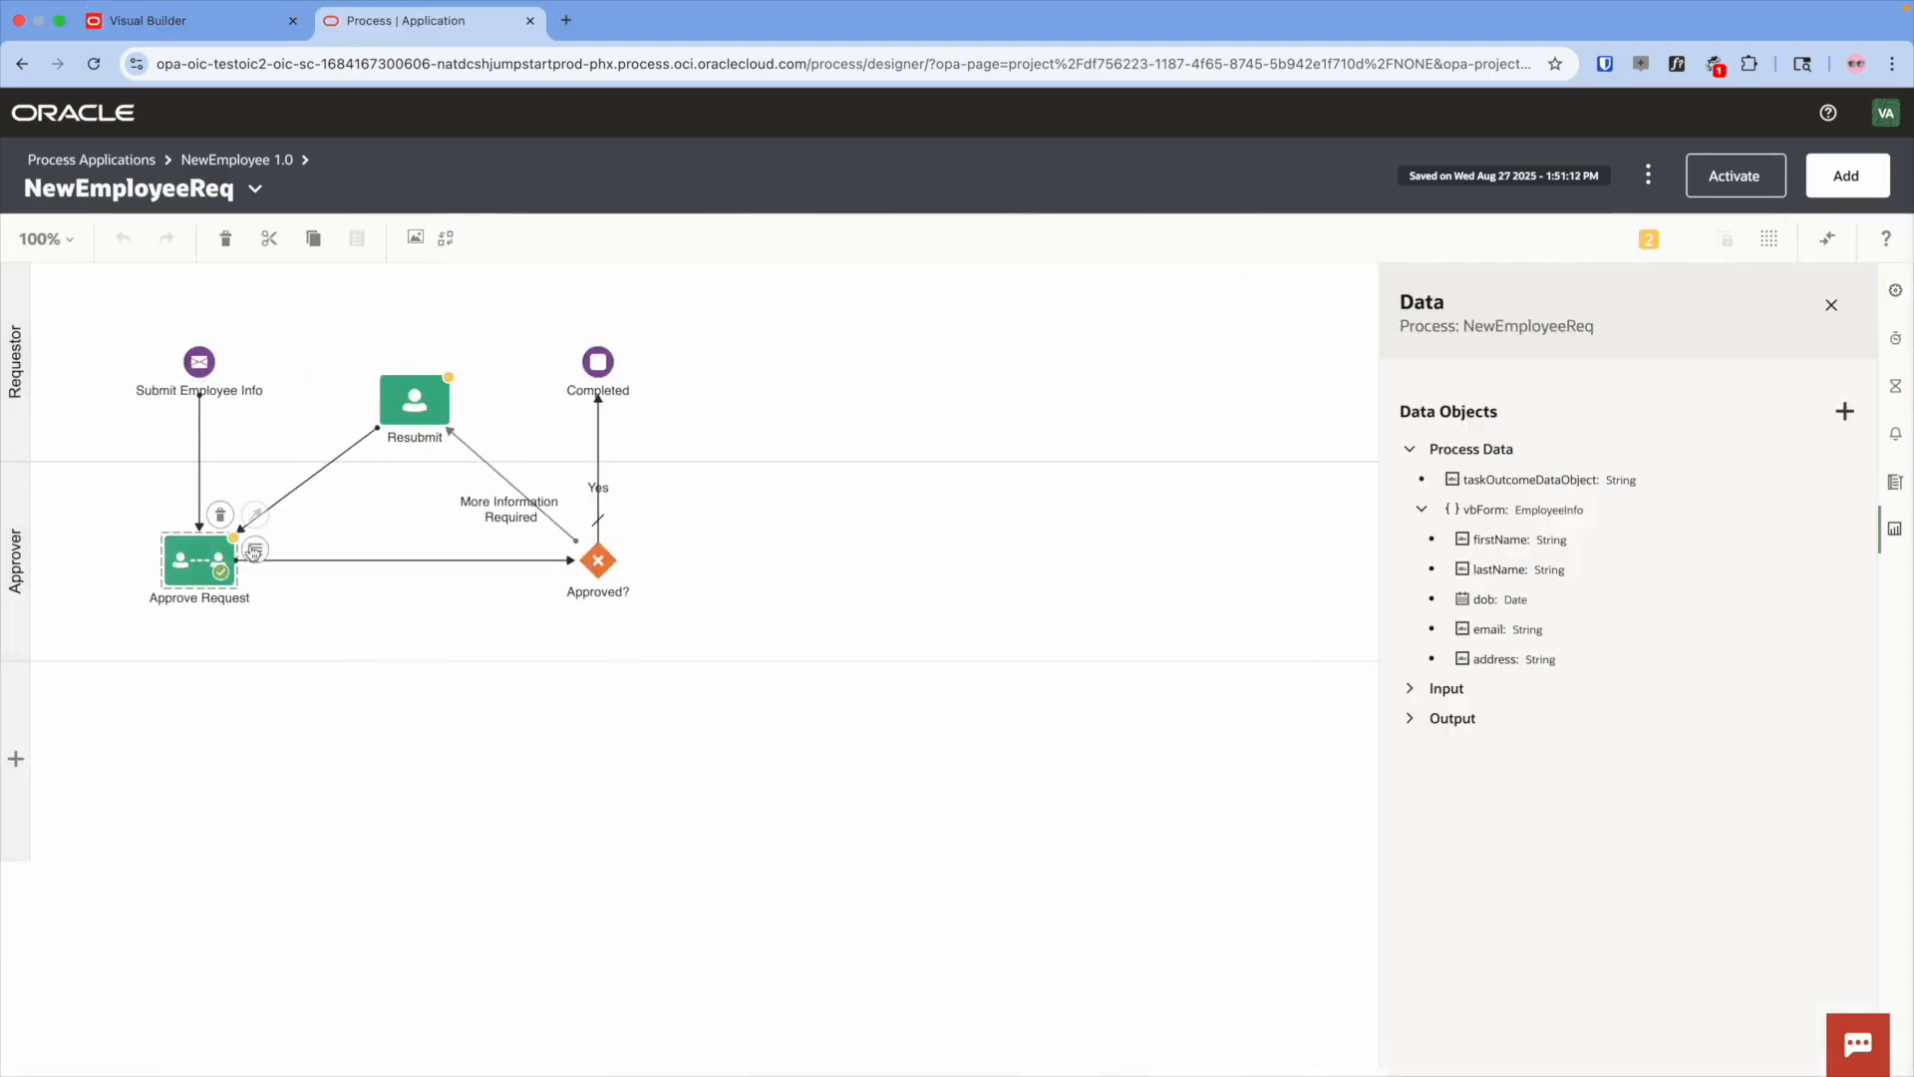
- Set Approve Request's UI to VisualBuilderManager and confirm activating version 1.0
{"action": "left_click", "coordinate": [254, 551]}
{"action": "left_click", "coordinate": [294, 588]}
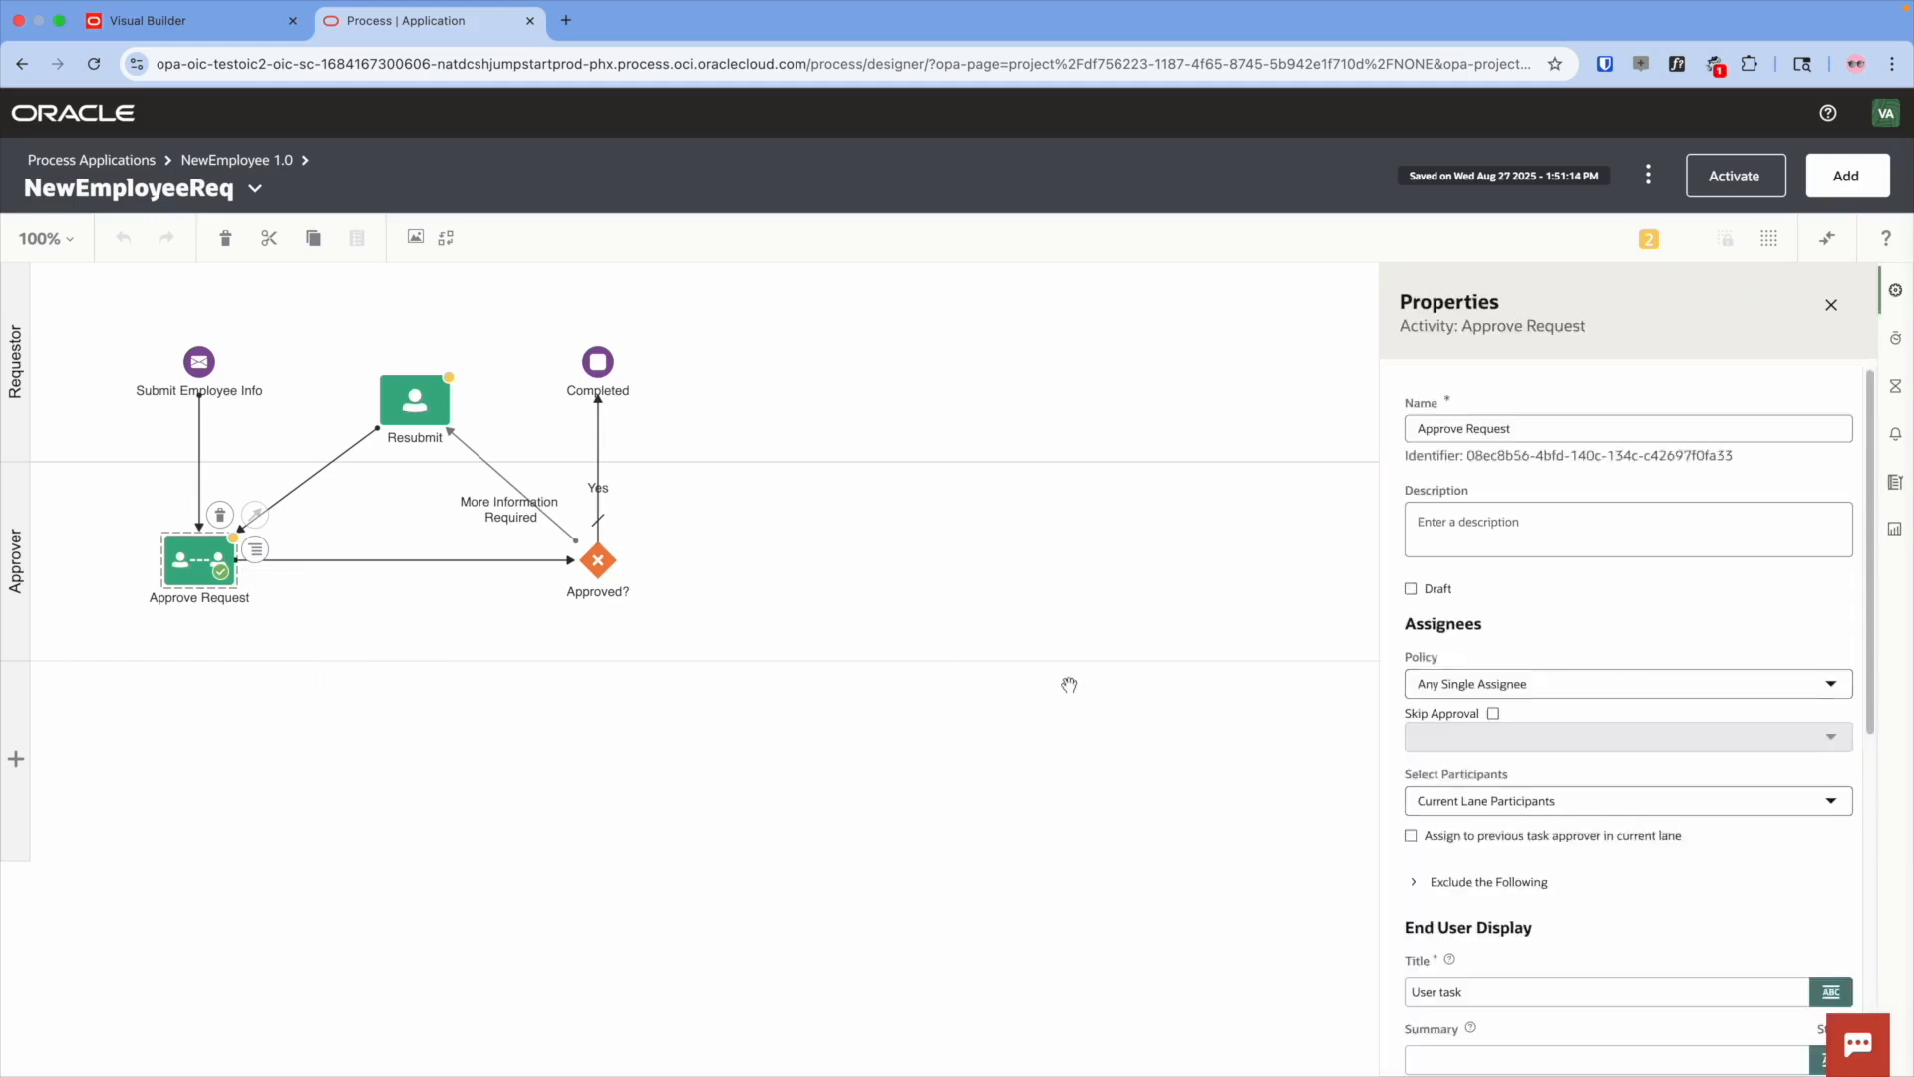
{"action": "scroll", "coordinate": [1606, 696], "scroll_direction": "down", "scroll_amount": 5}
{"action": "left_click", "coordinate": [1545, 653]}
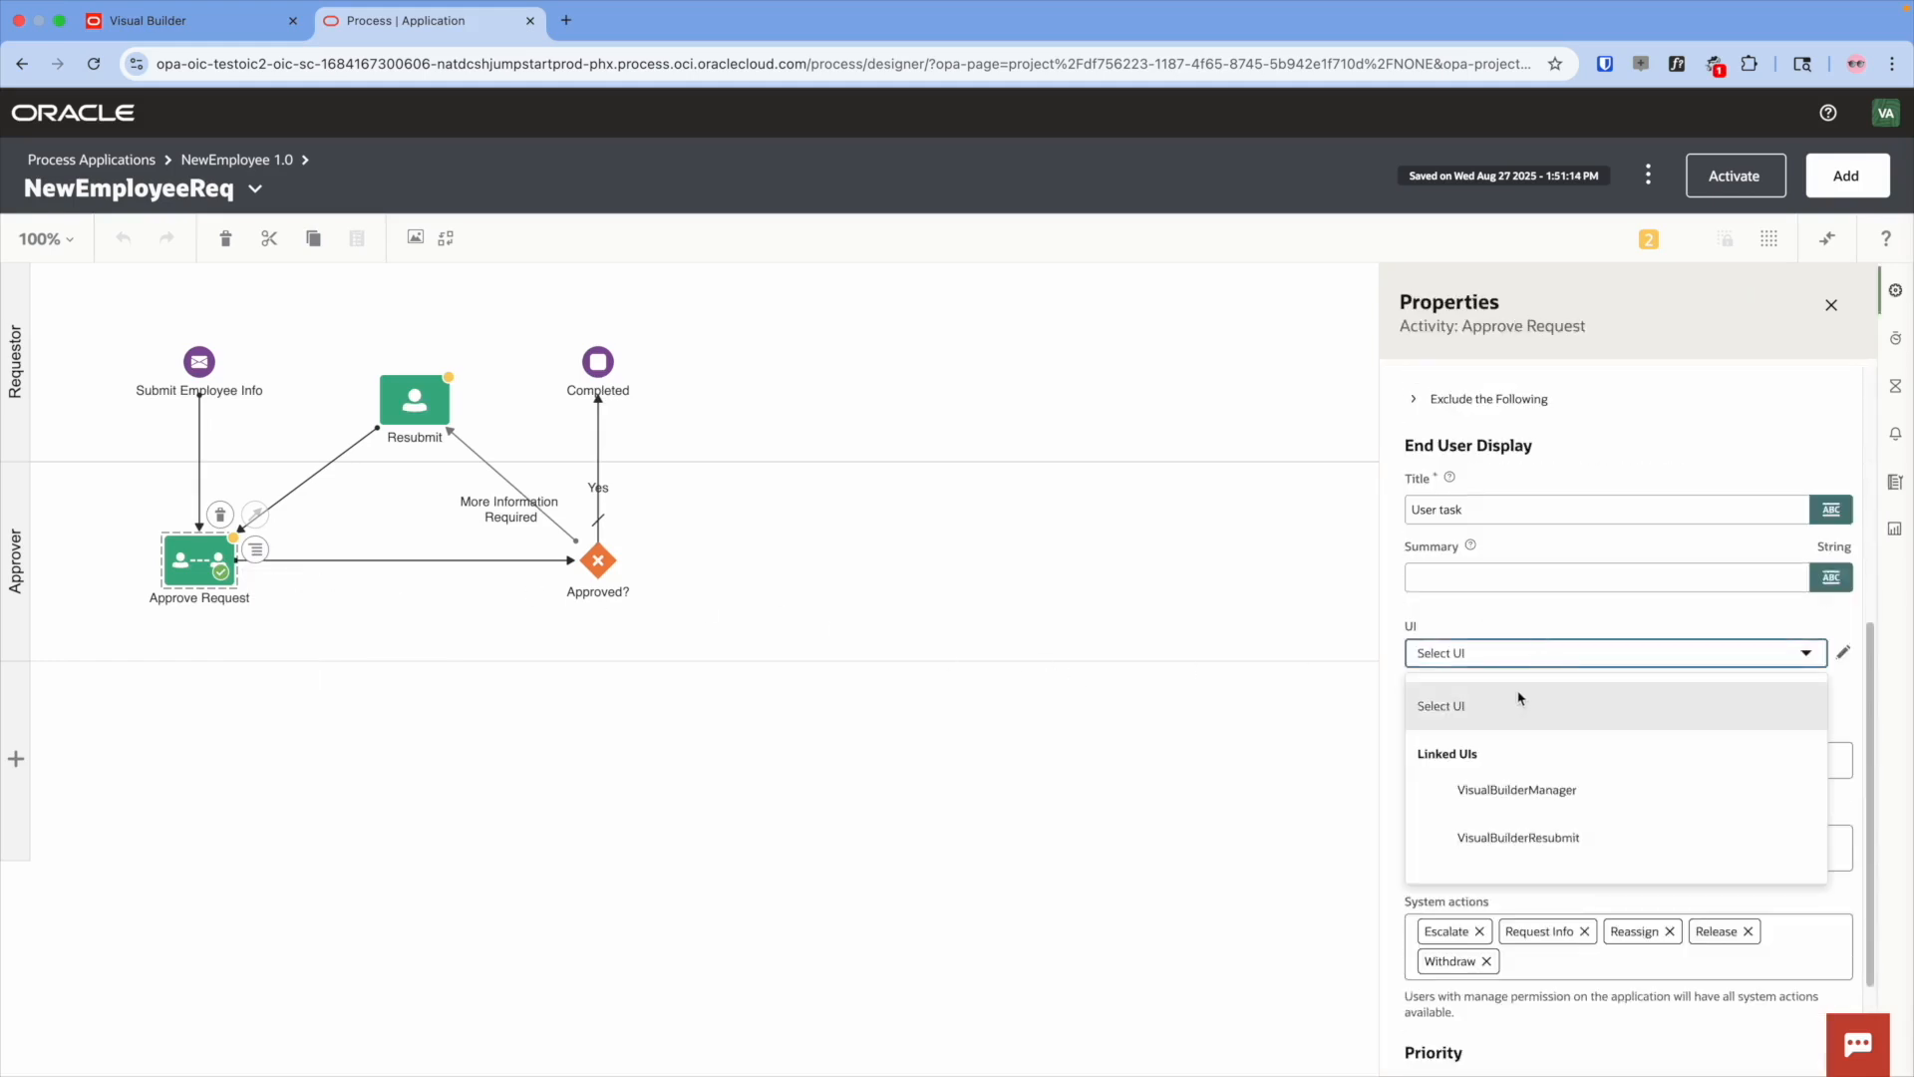
{"action": "left_click", "coordinate": [1570, 789]}
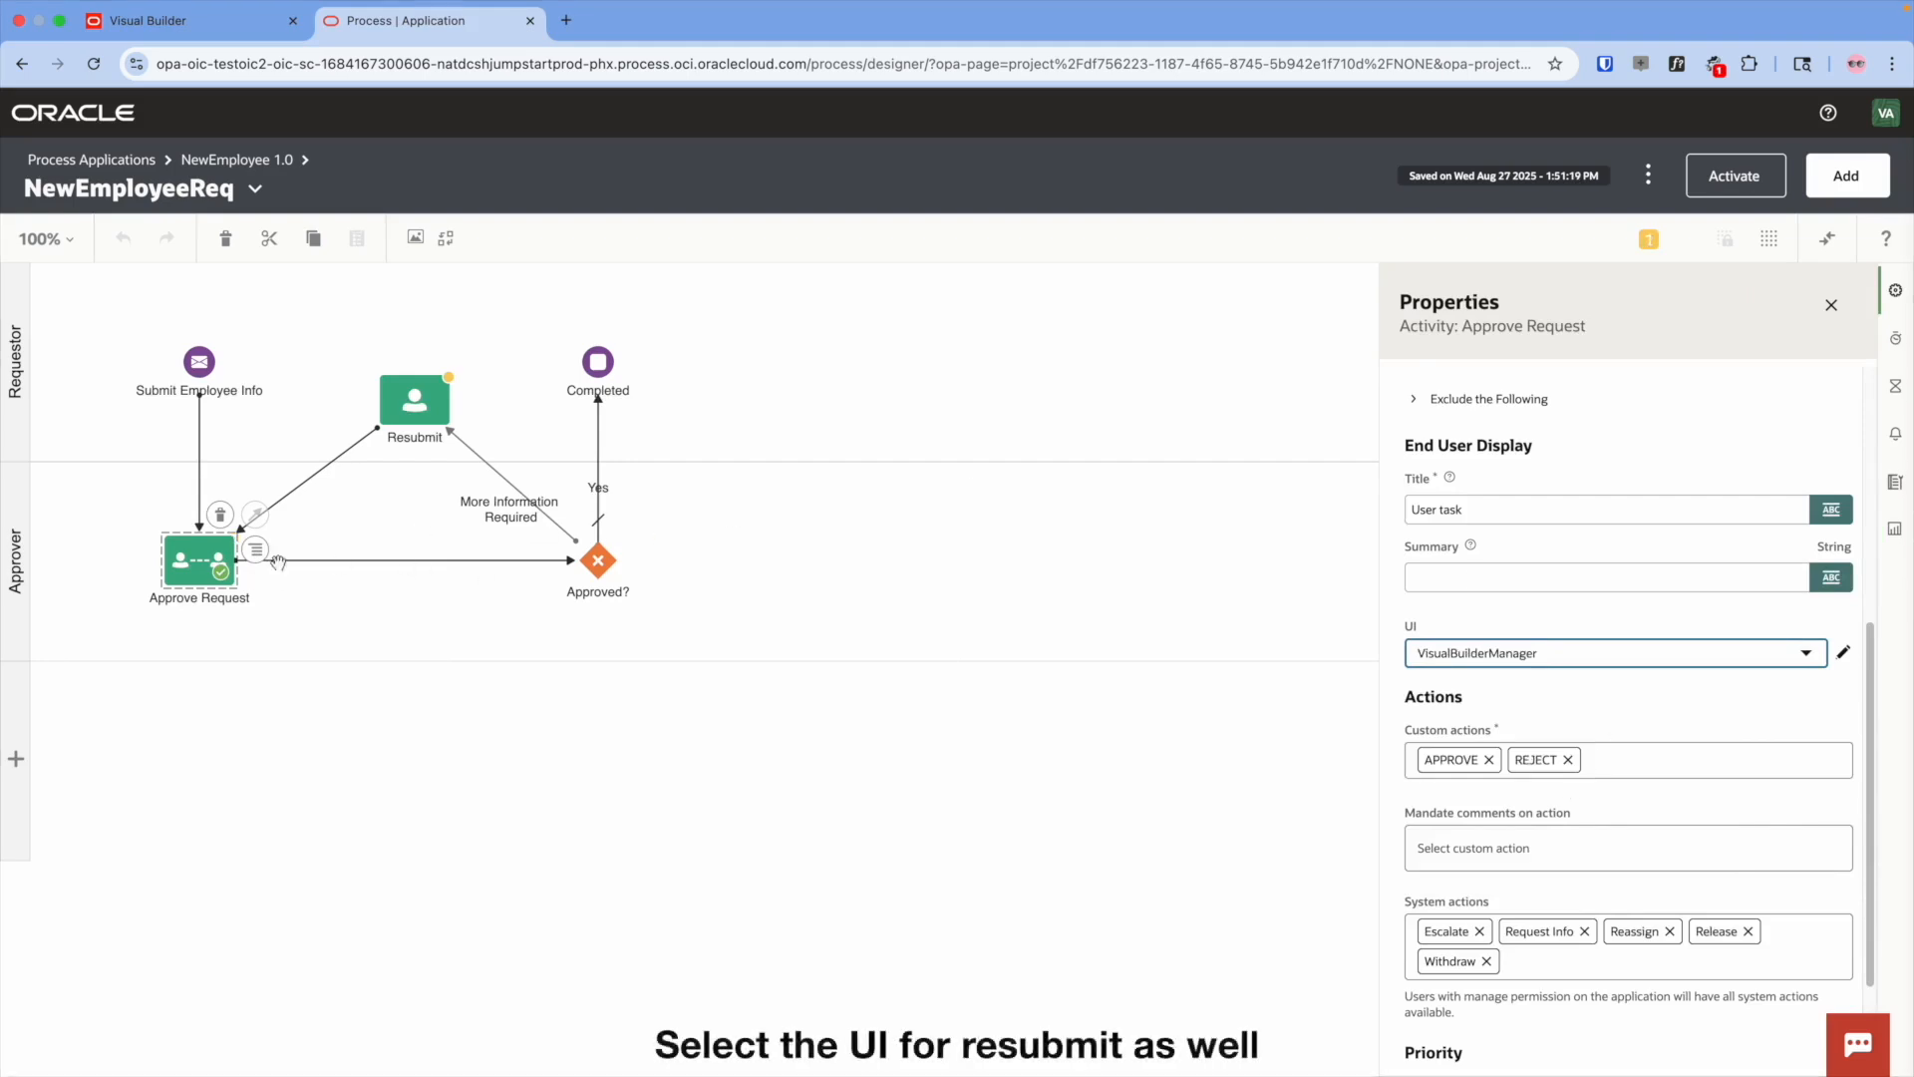
{"action": "scroll", "coordinate": [1525, 632], "scroll_direction": "down", "scroll_amount": 3}
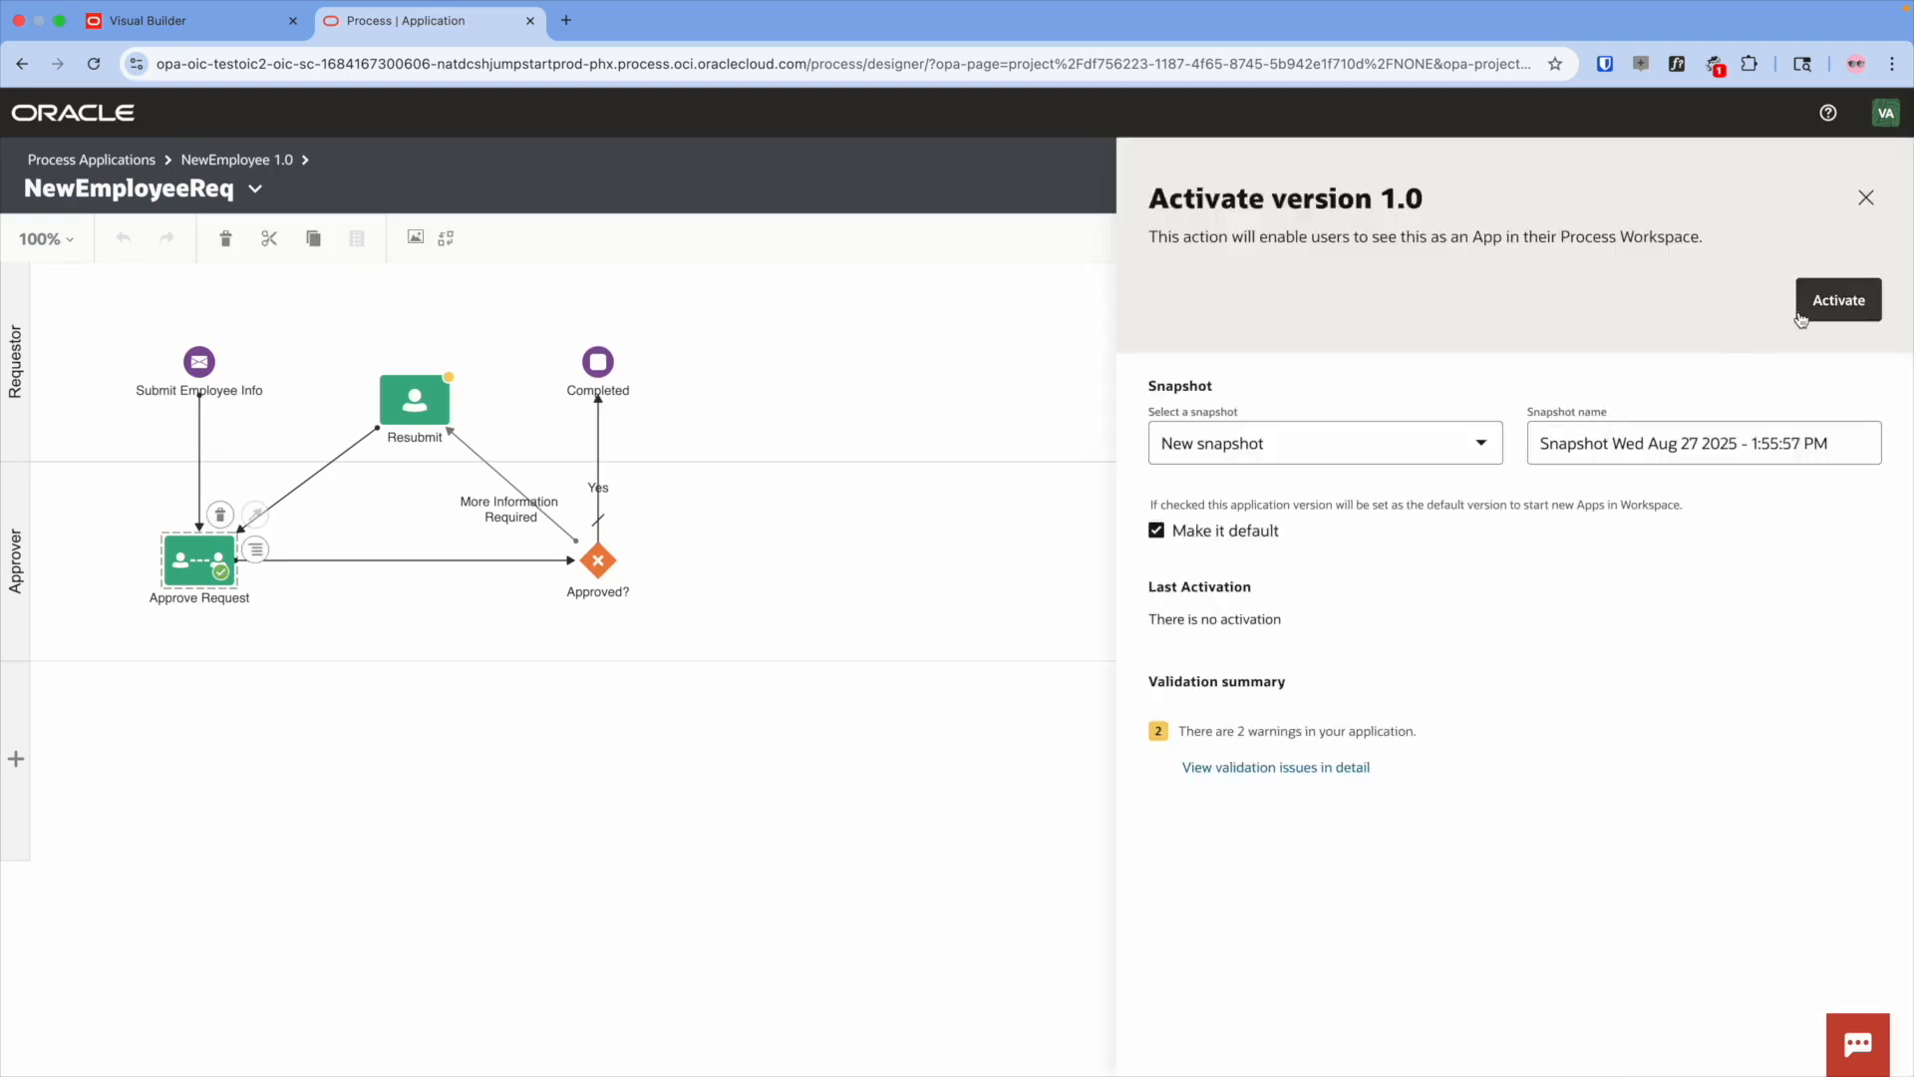
{"action": "left_click", "coordinate": [1839, 300]}
- Create a new visual application named EmployeeInfoReq in Visual Builder
{"action": "left_click", "coordinate": [180, 25]}
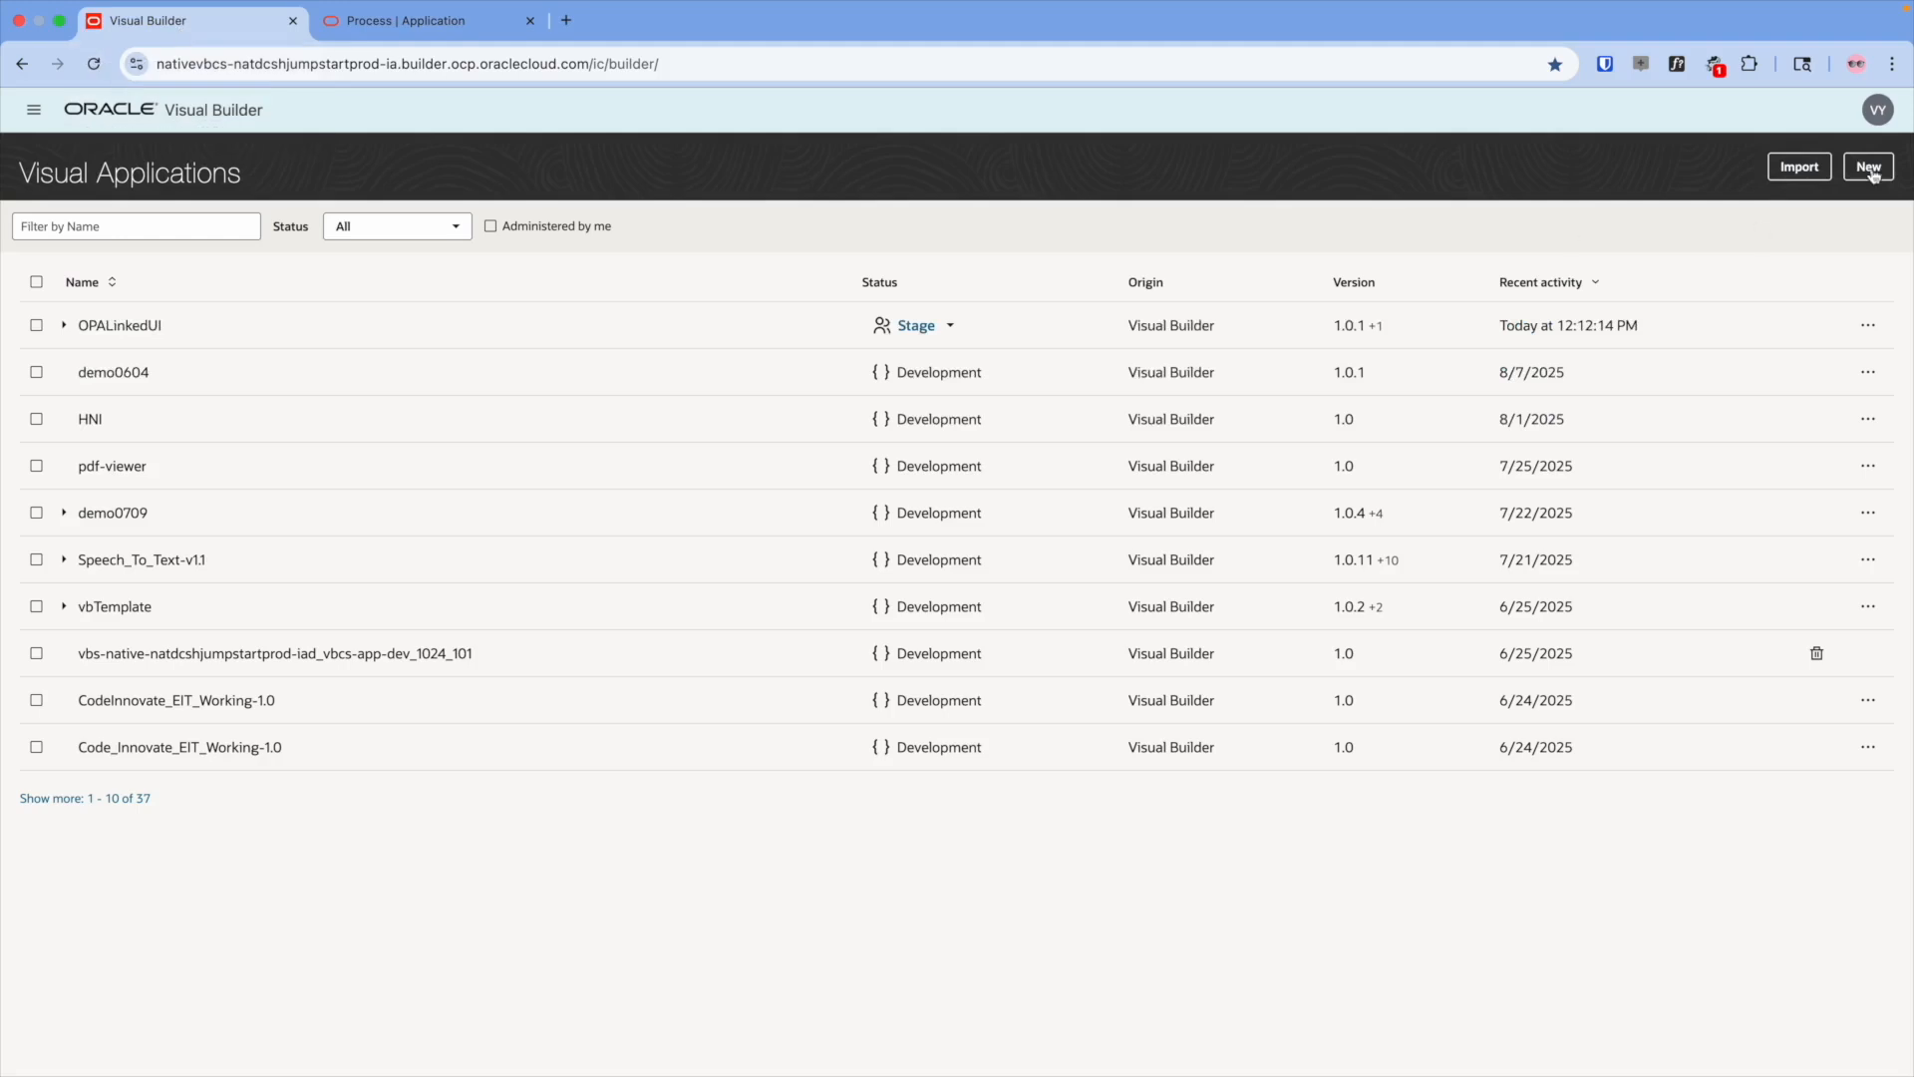
{"action": "left_click", "coordinate": [1870, 170]}
{"action": "type", "text": "EmployeeInfoReq"}
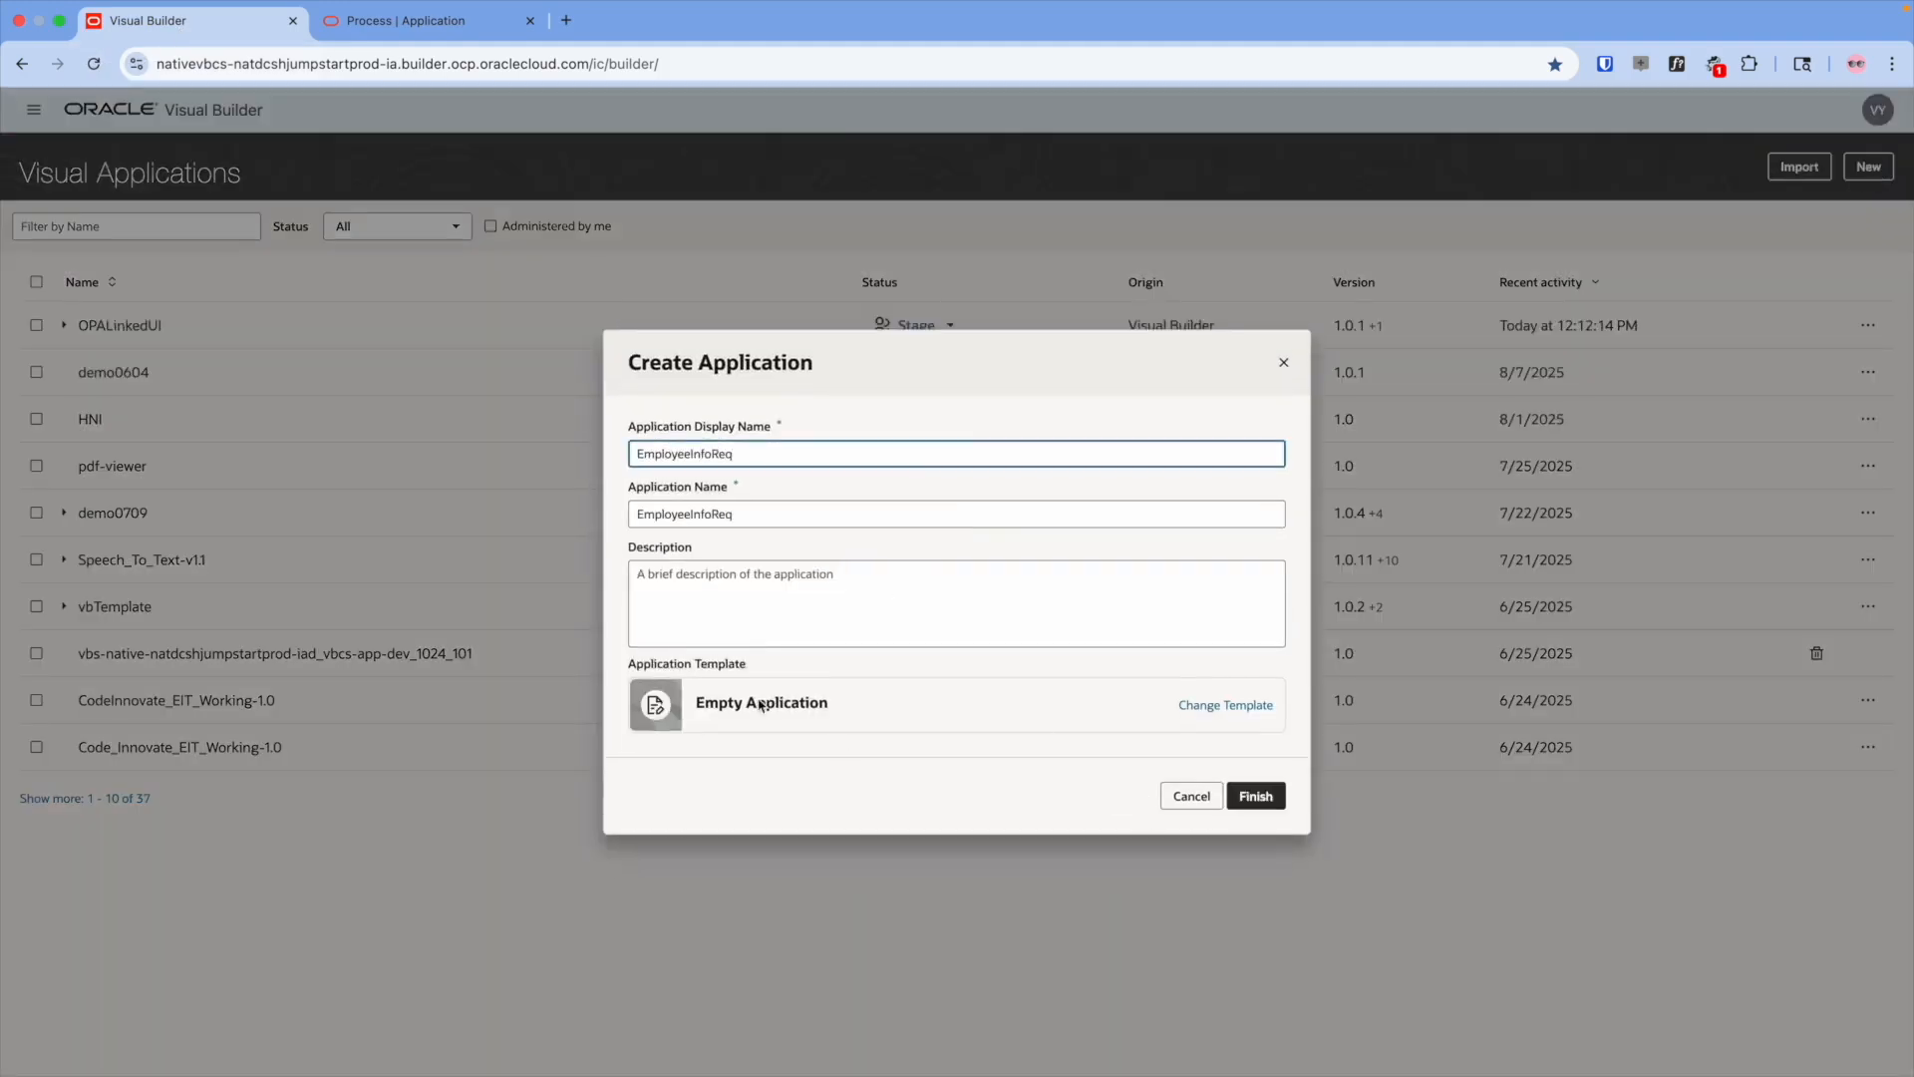
{"action": "left_click", "coordinate": [1254, 796]}
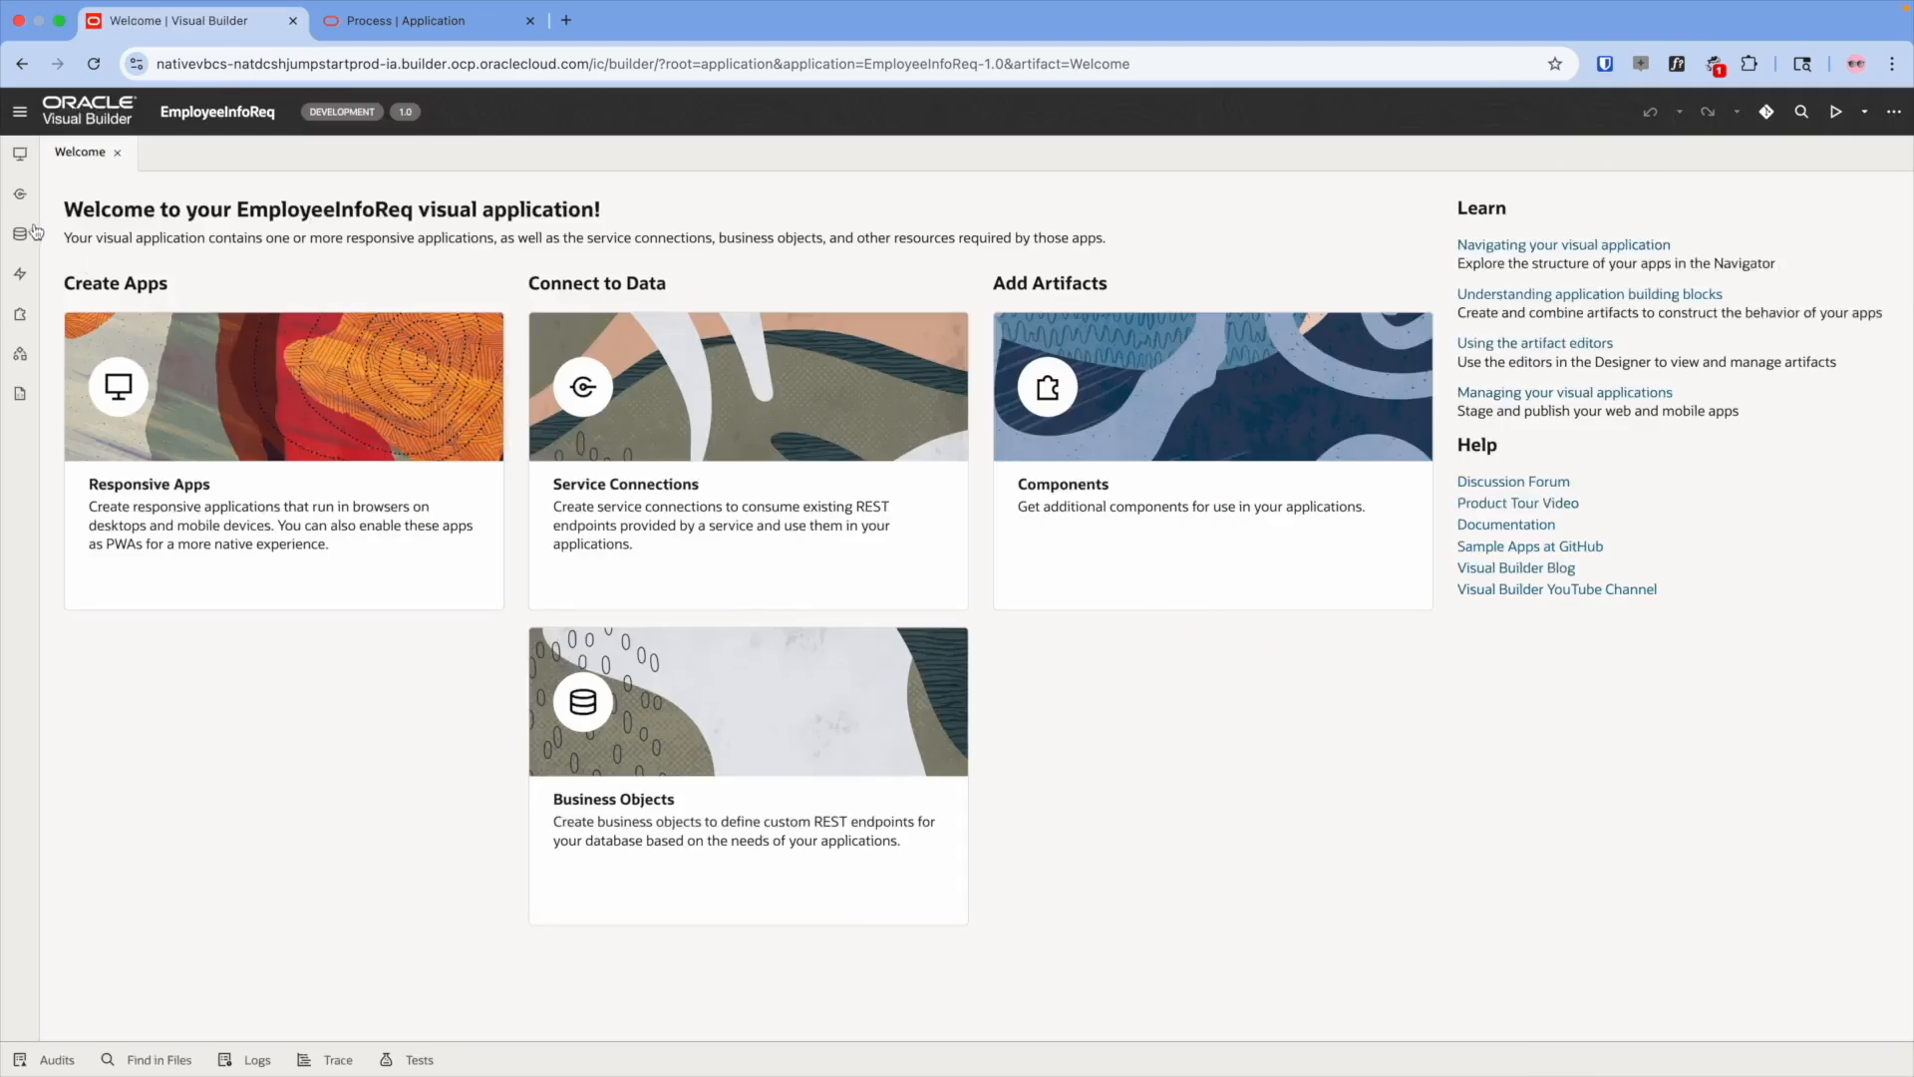
- Add a Process Automation service connection named NewEmployeeOPA for the NewEmployeeReq process
{"action": "left_click", "coordinate": [21, 197]}
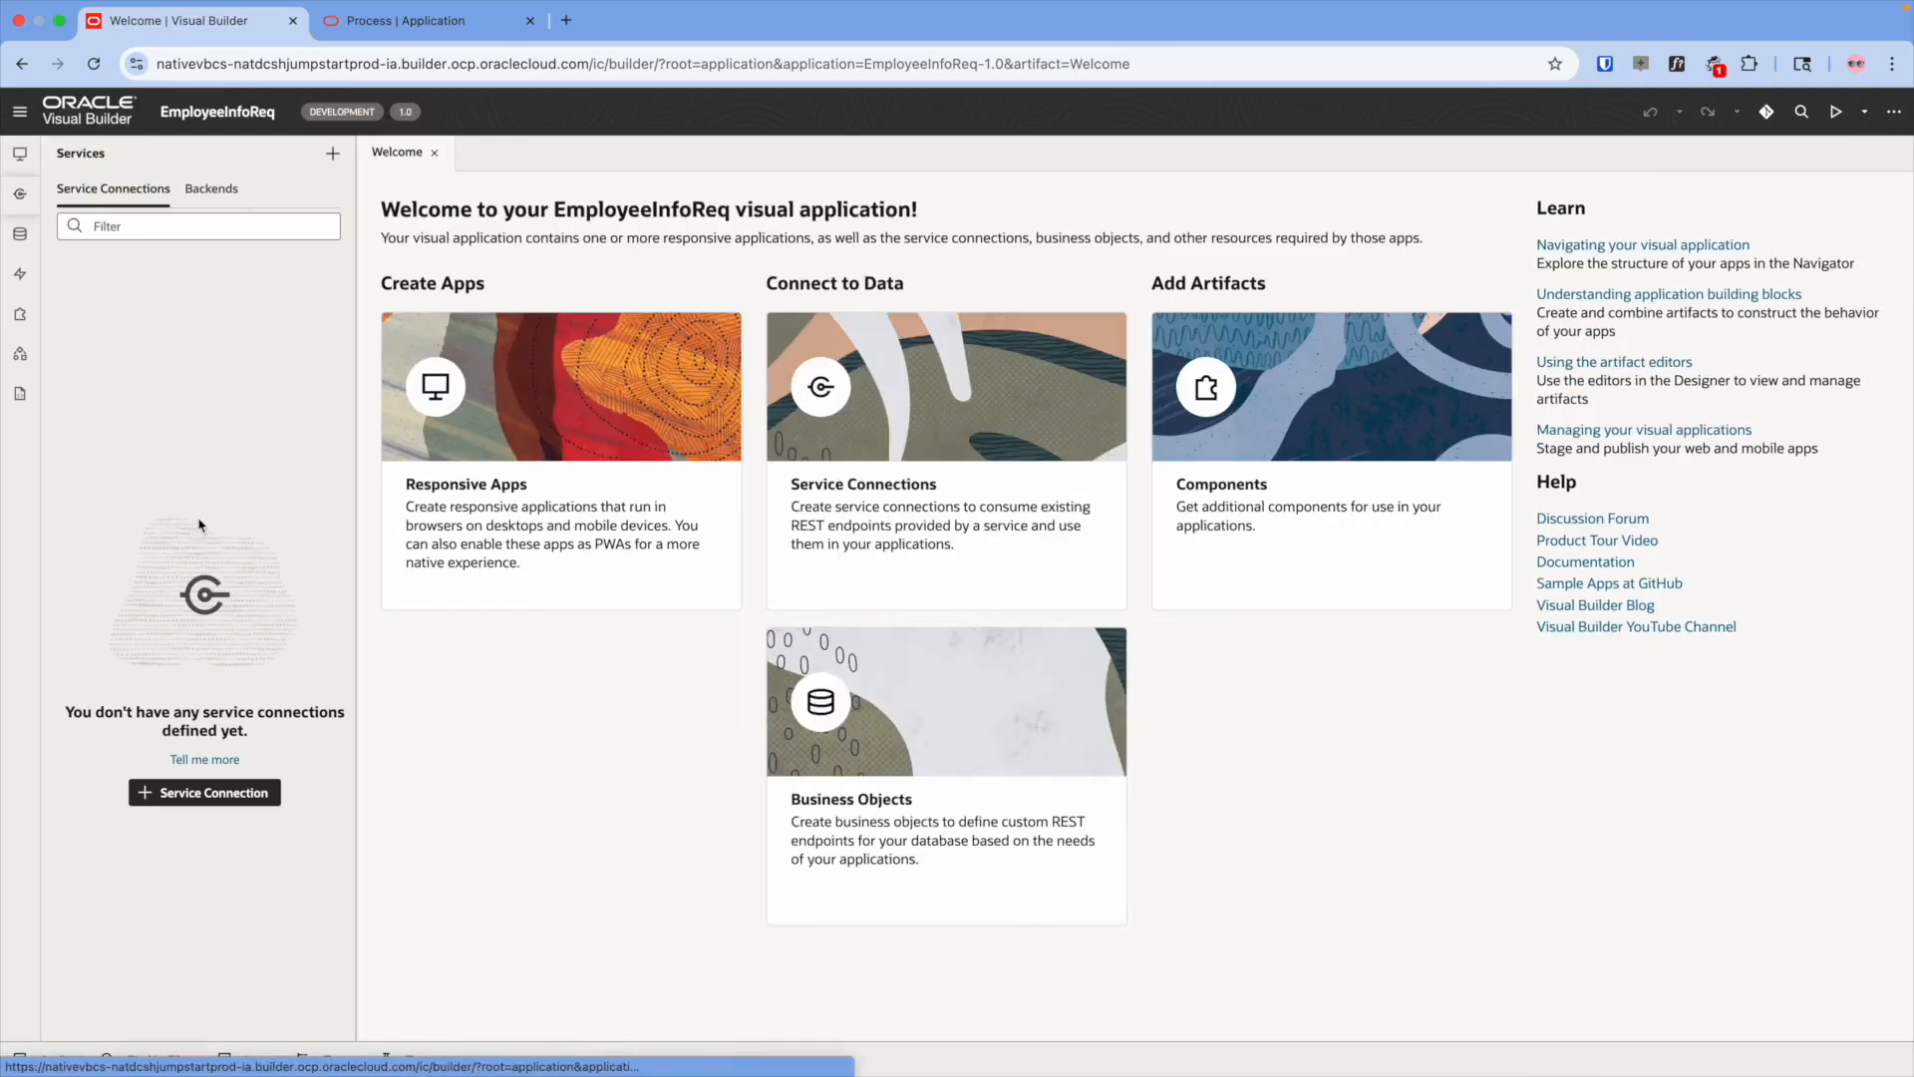
{"action": "left_click", "coordinate": [187, 798]}
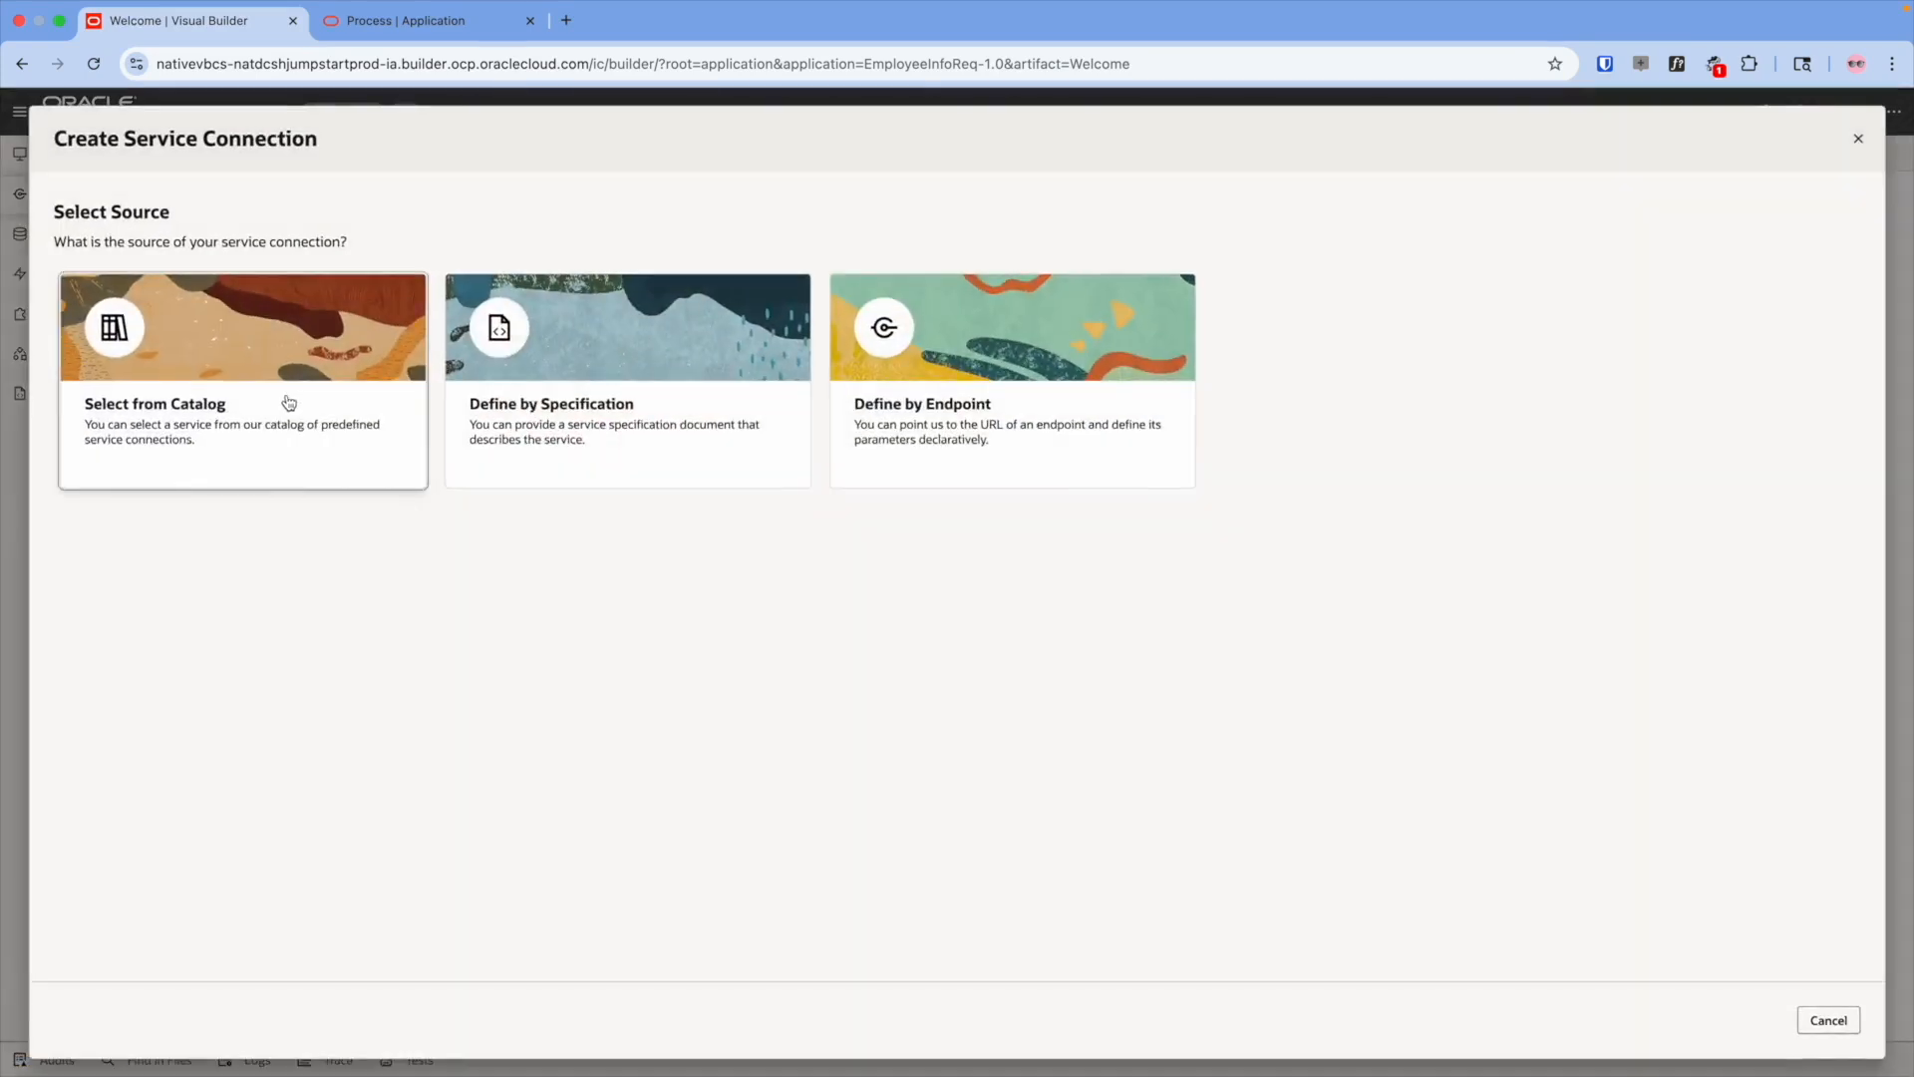
{"action": "left_click", "coordinate": [284, 395]}
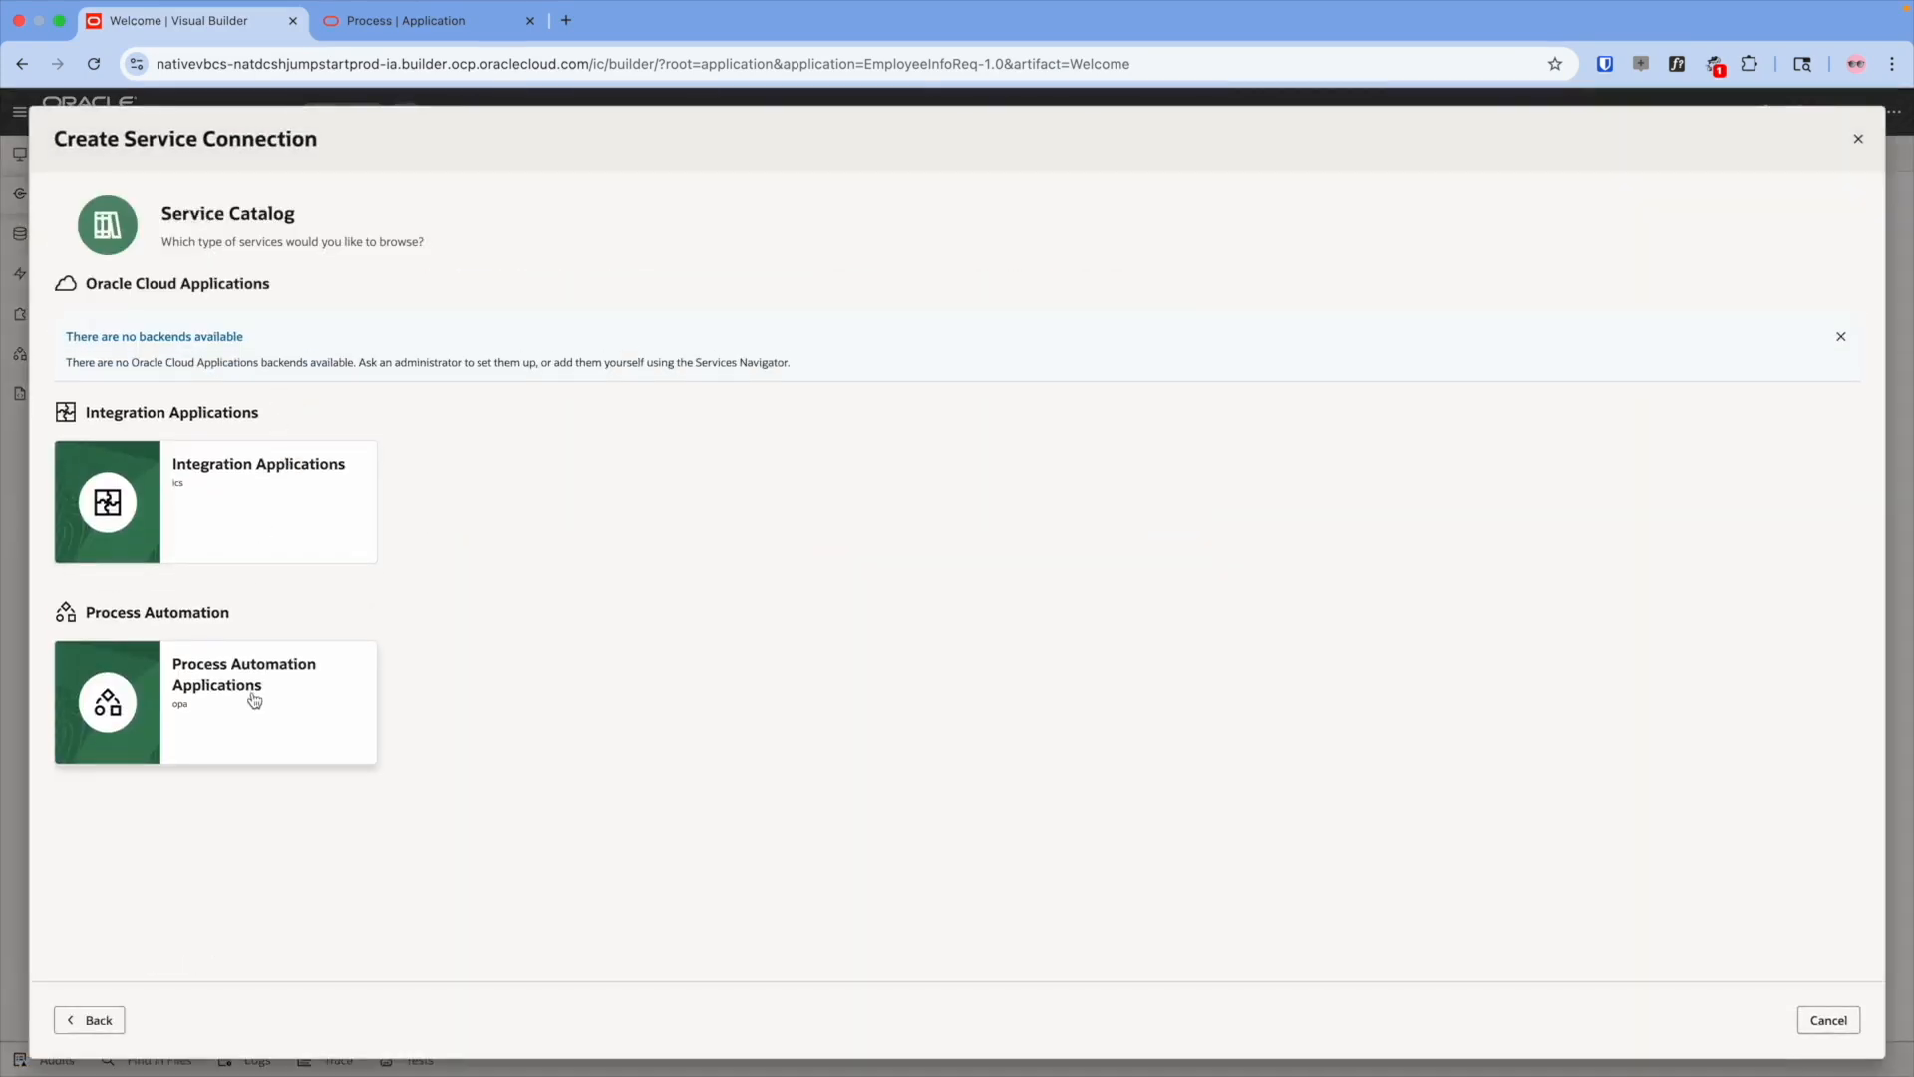
{"action": "left_click", "coordinate": [255, 700]}
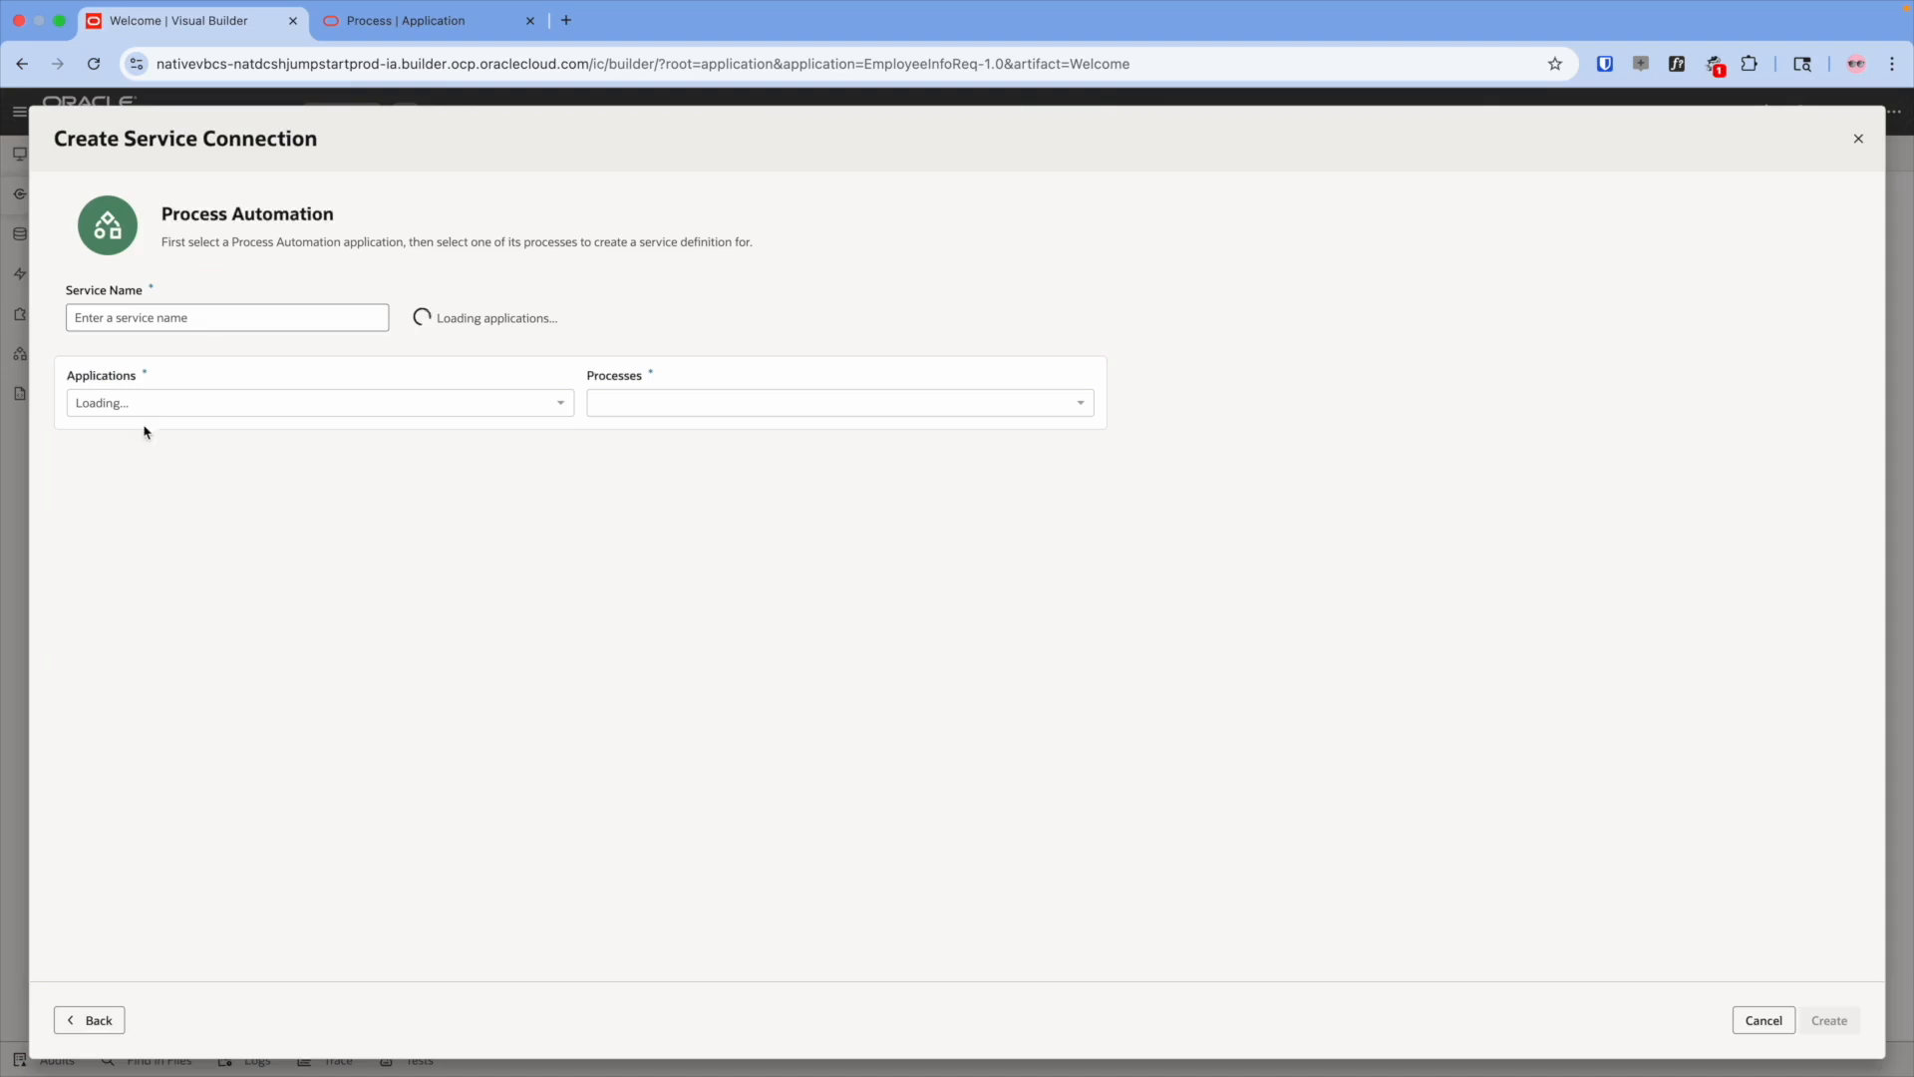
{"action": "left_click", "coordinate": [171, 400]}
{"action": "left_click", "coordinate": [220, 445]}
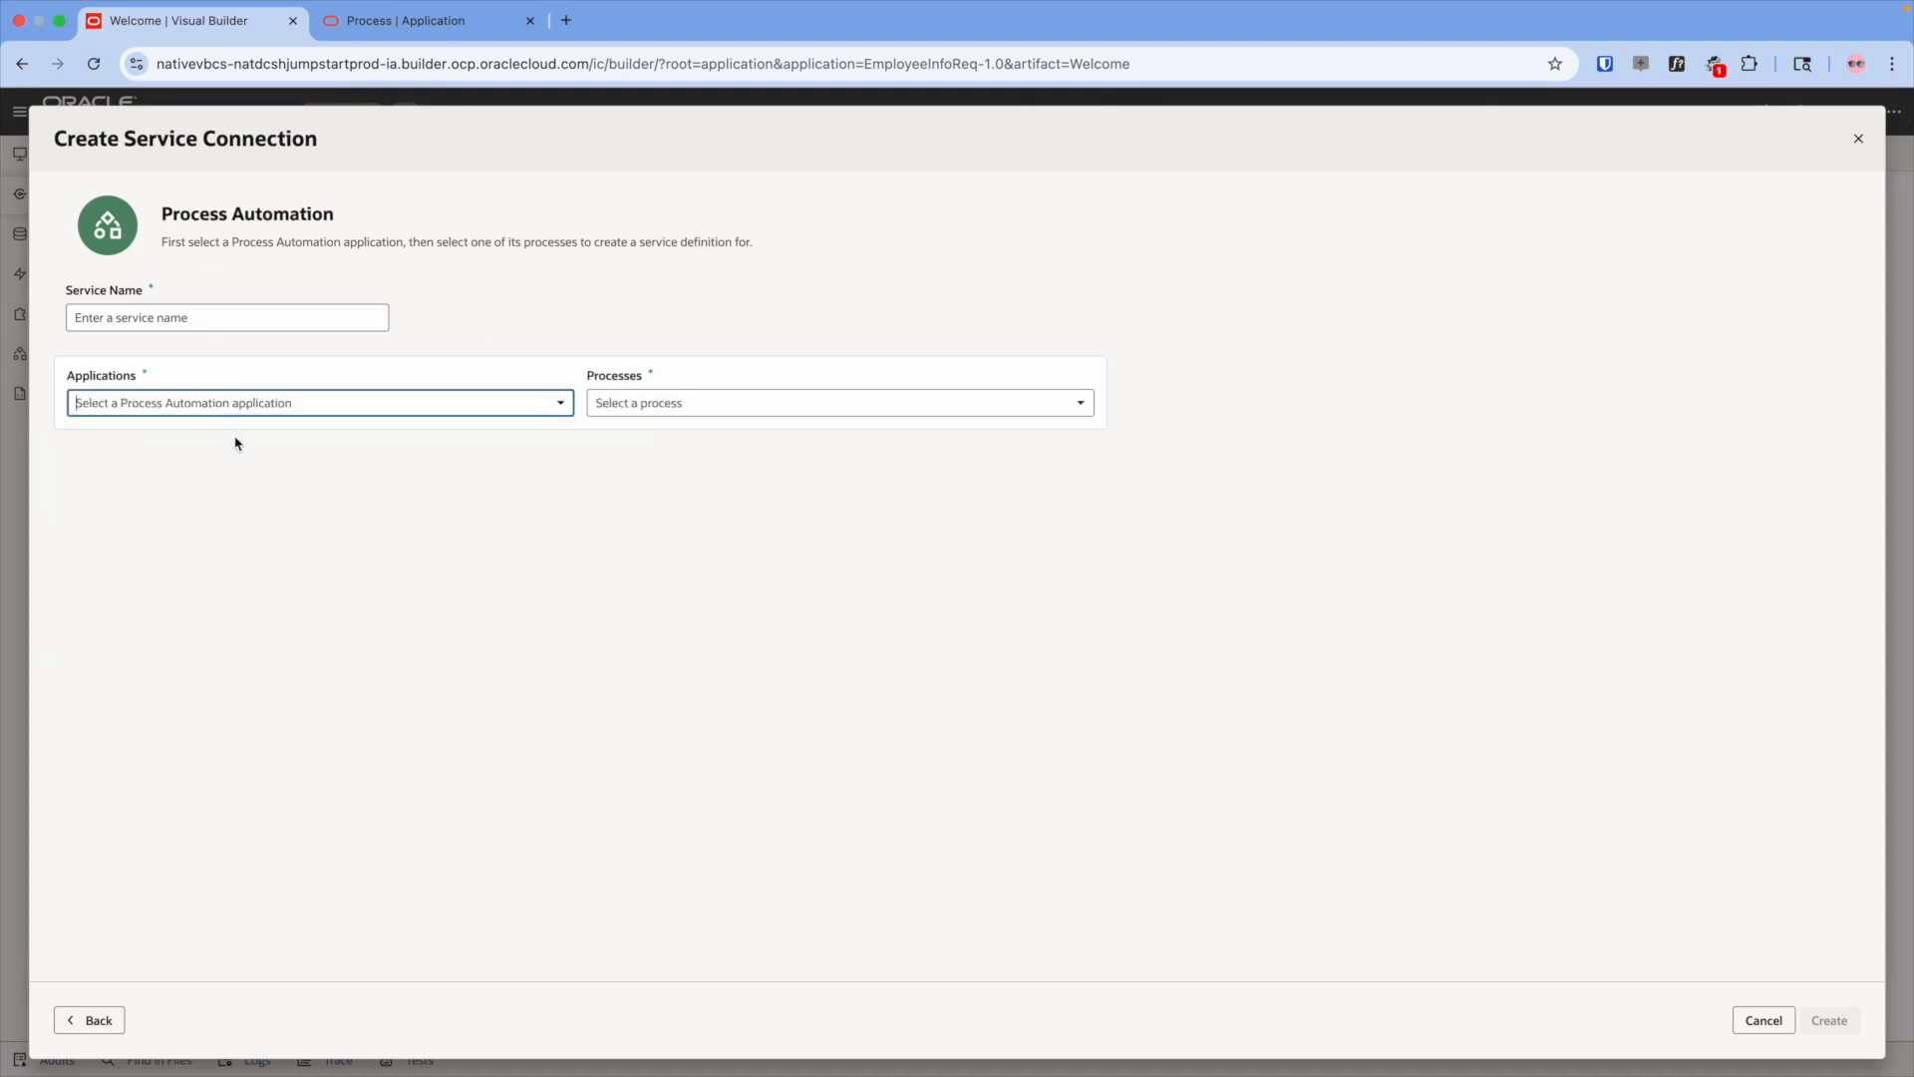
{"action": "left_click", "coordinate": [654, 403]}
{"action": "left_click", "coordinate": [654, 445]}
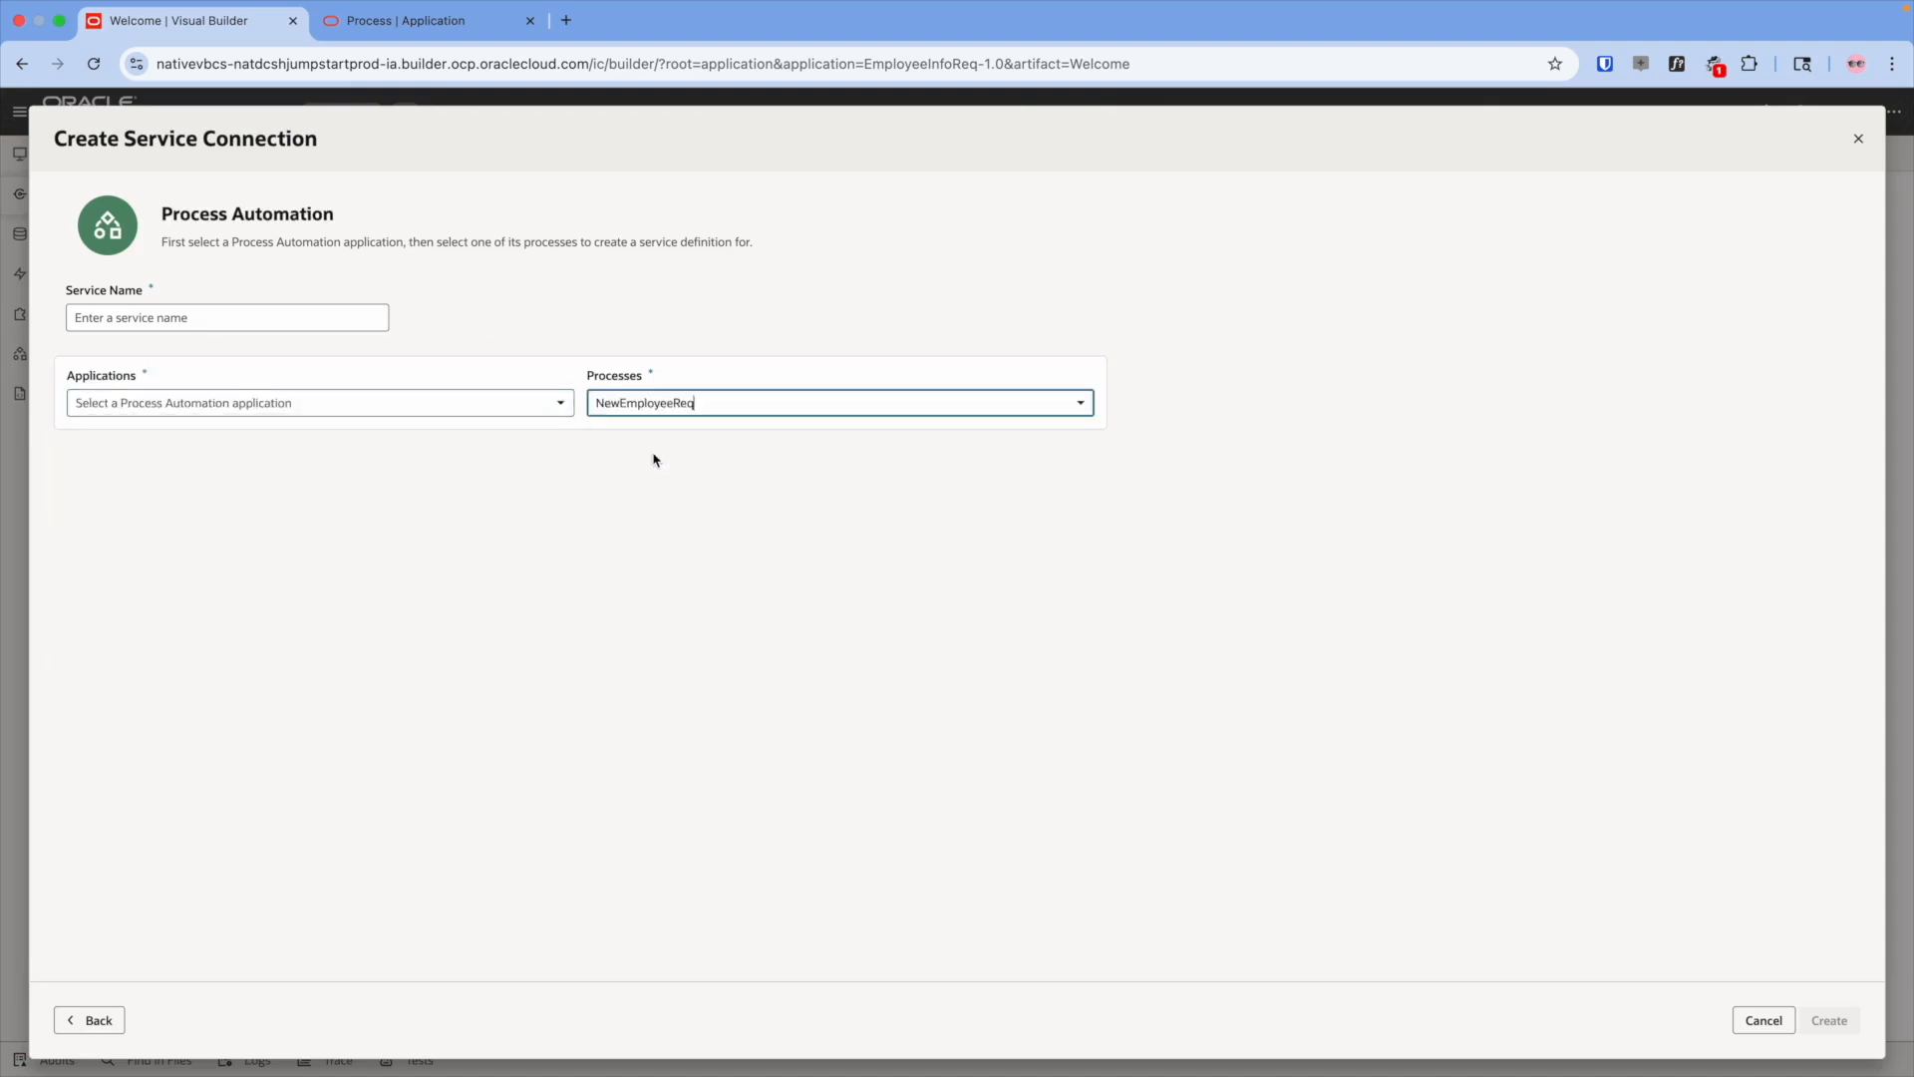
{"action": "left_click", "coordinate": [193, 323]}
{"action": "type", "text": "NewEmployeeOPA"}
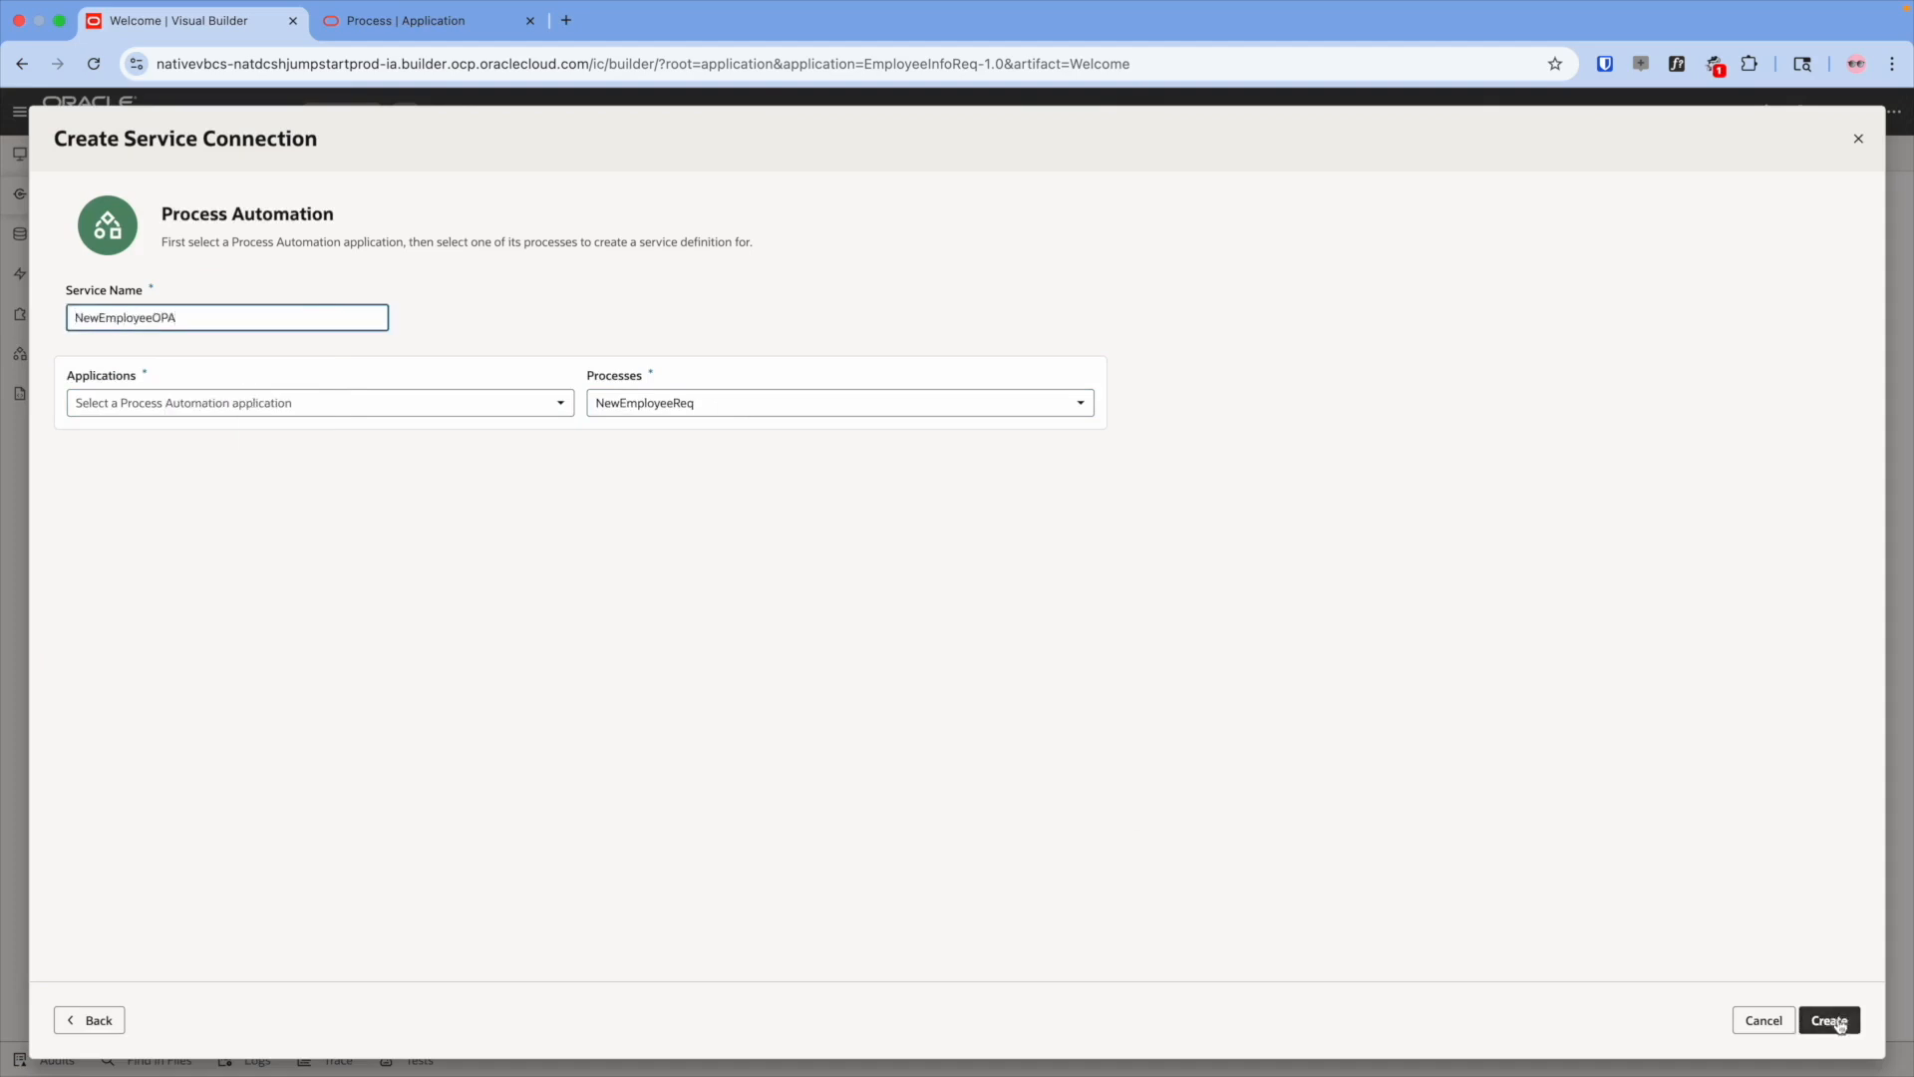
{"action": "left_click", "coordinate": [1829, 1019]}
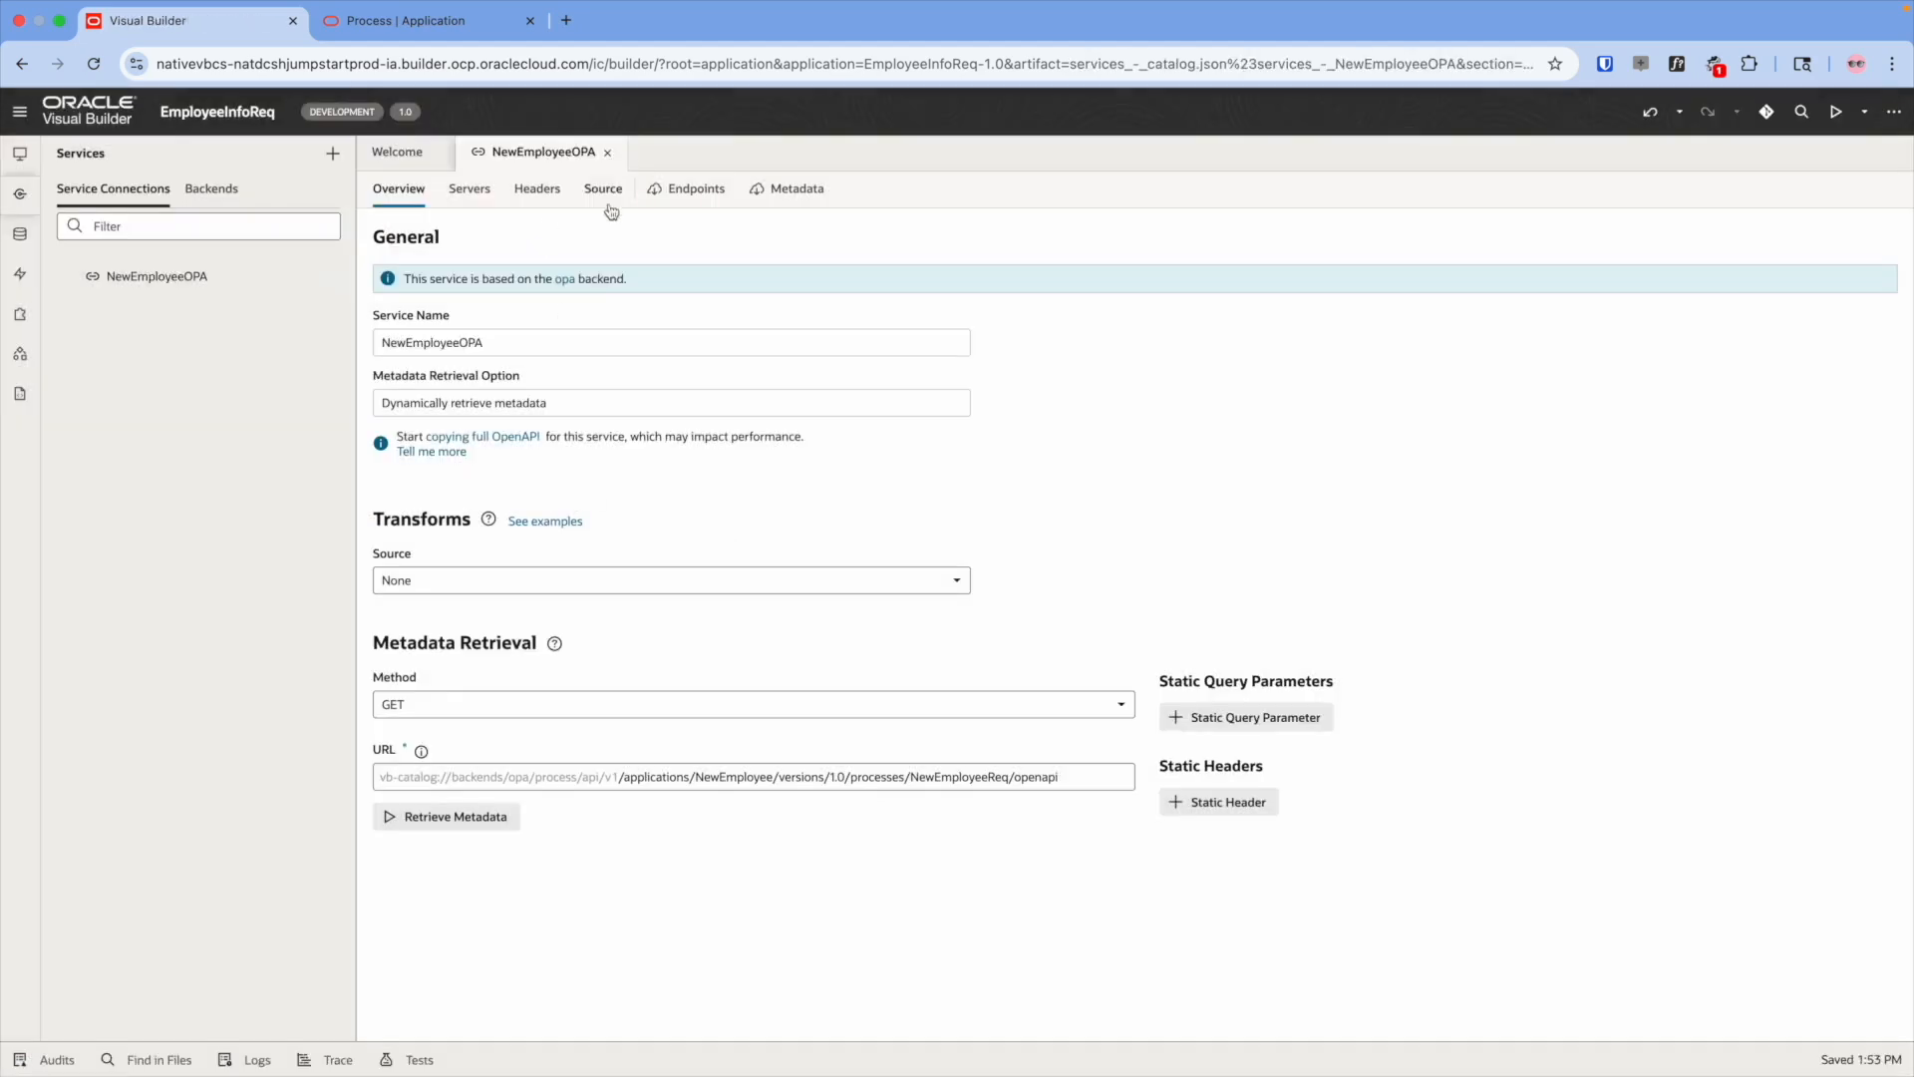
{"action": "left_click", "coordinate": [693, 188]}
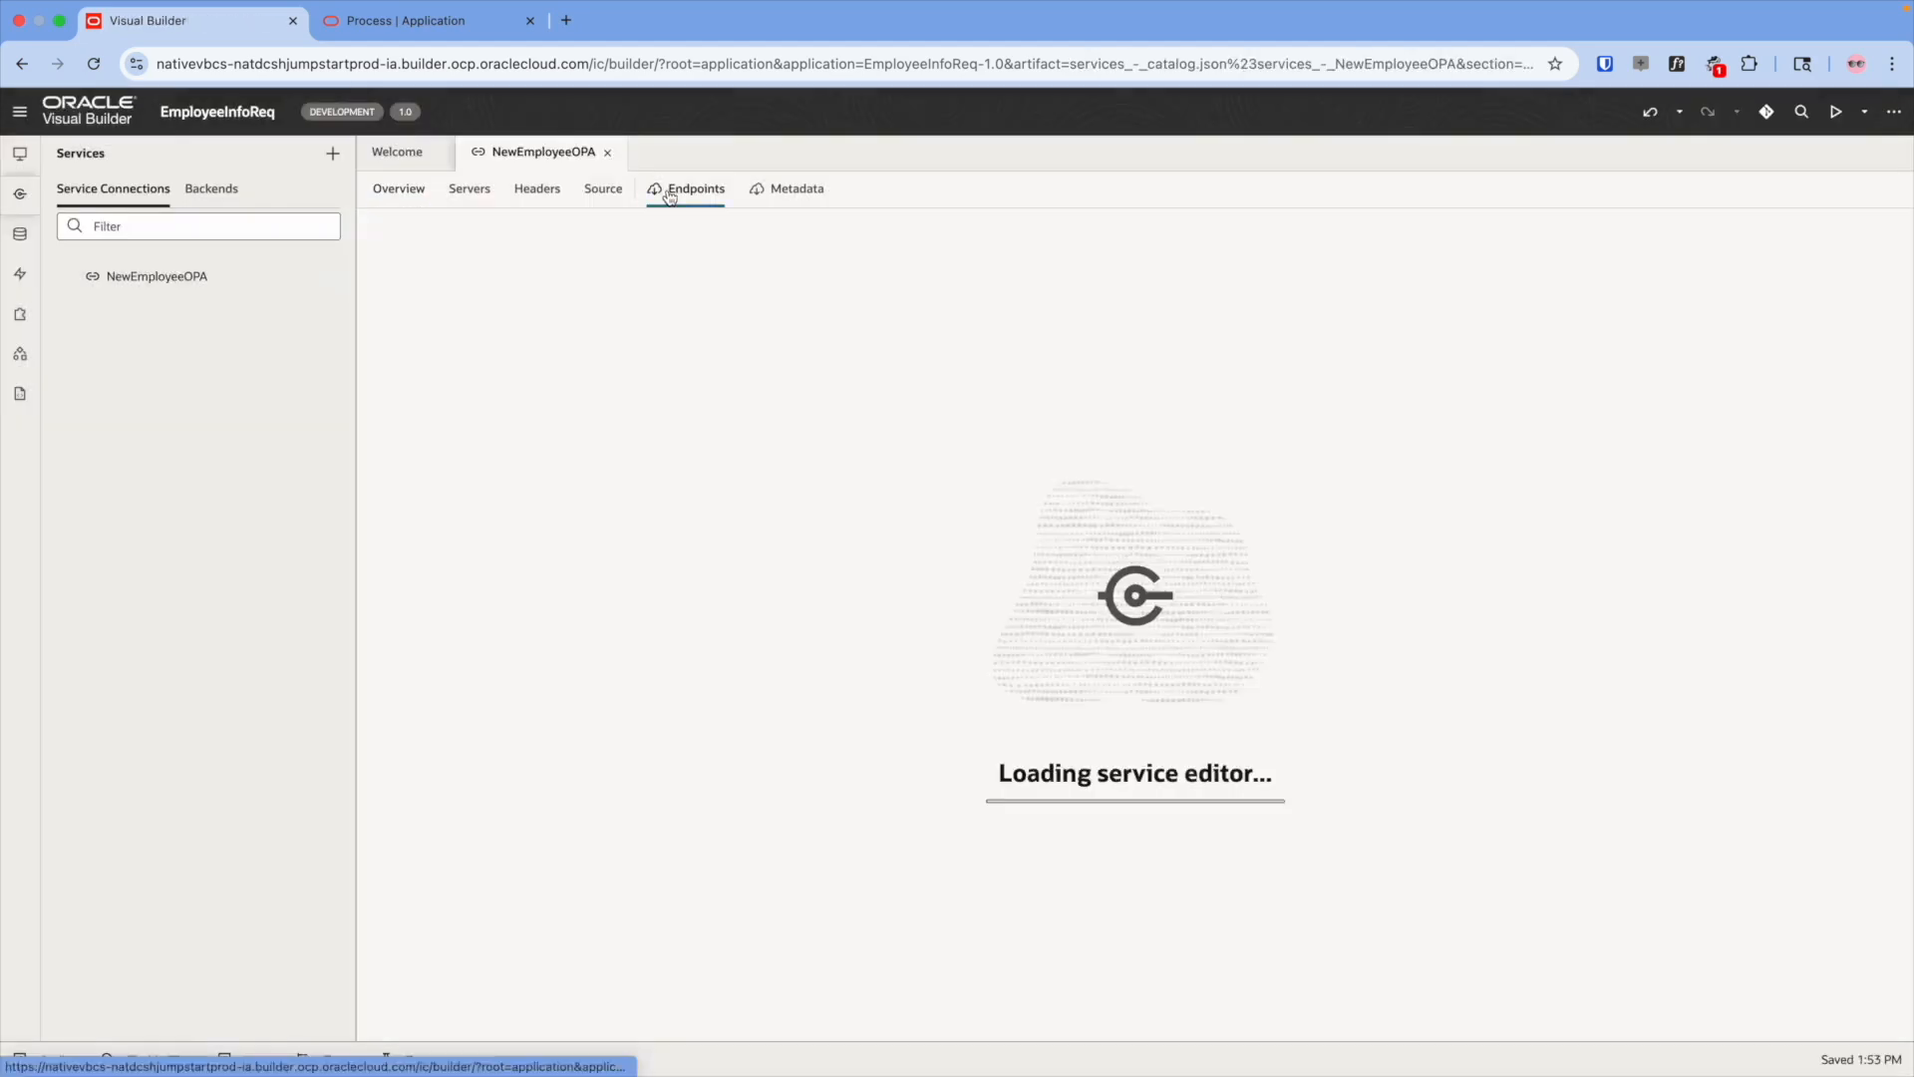
- Create a web application named main
{"action": "left_click", "coordinate": [22, 156]}
{"action": "left_click", "coordinate": [214, 774]}
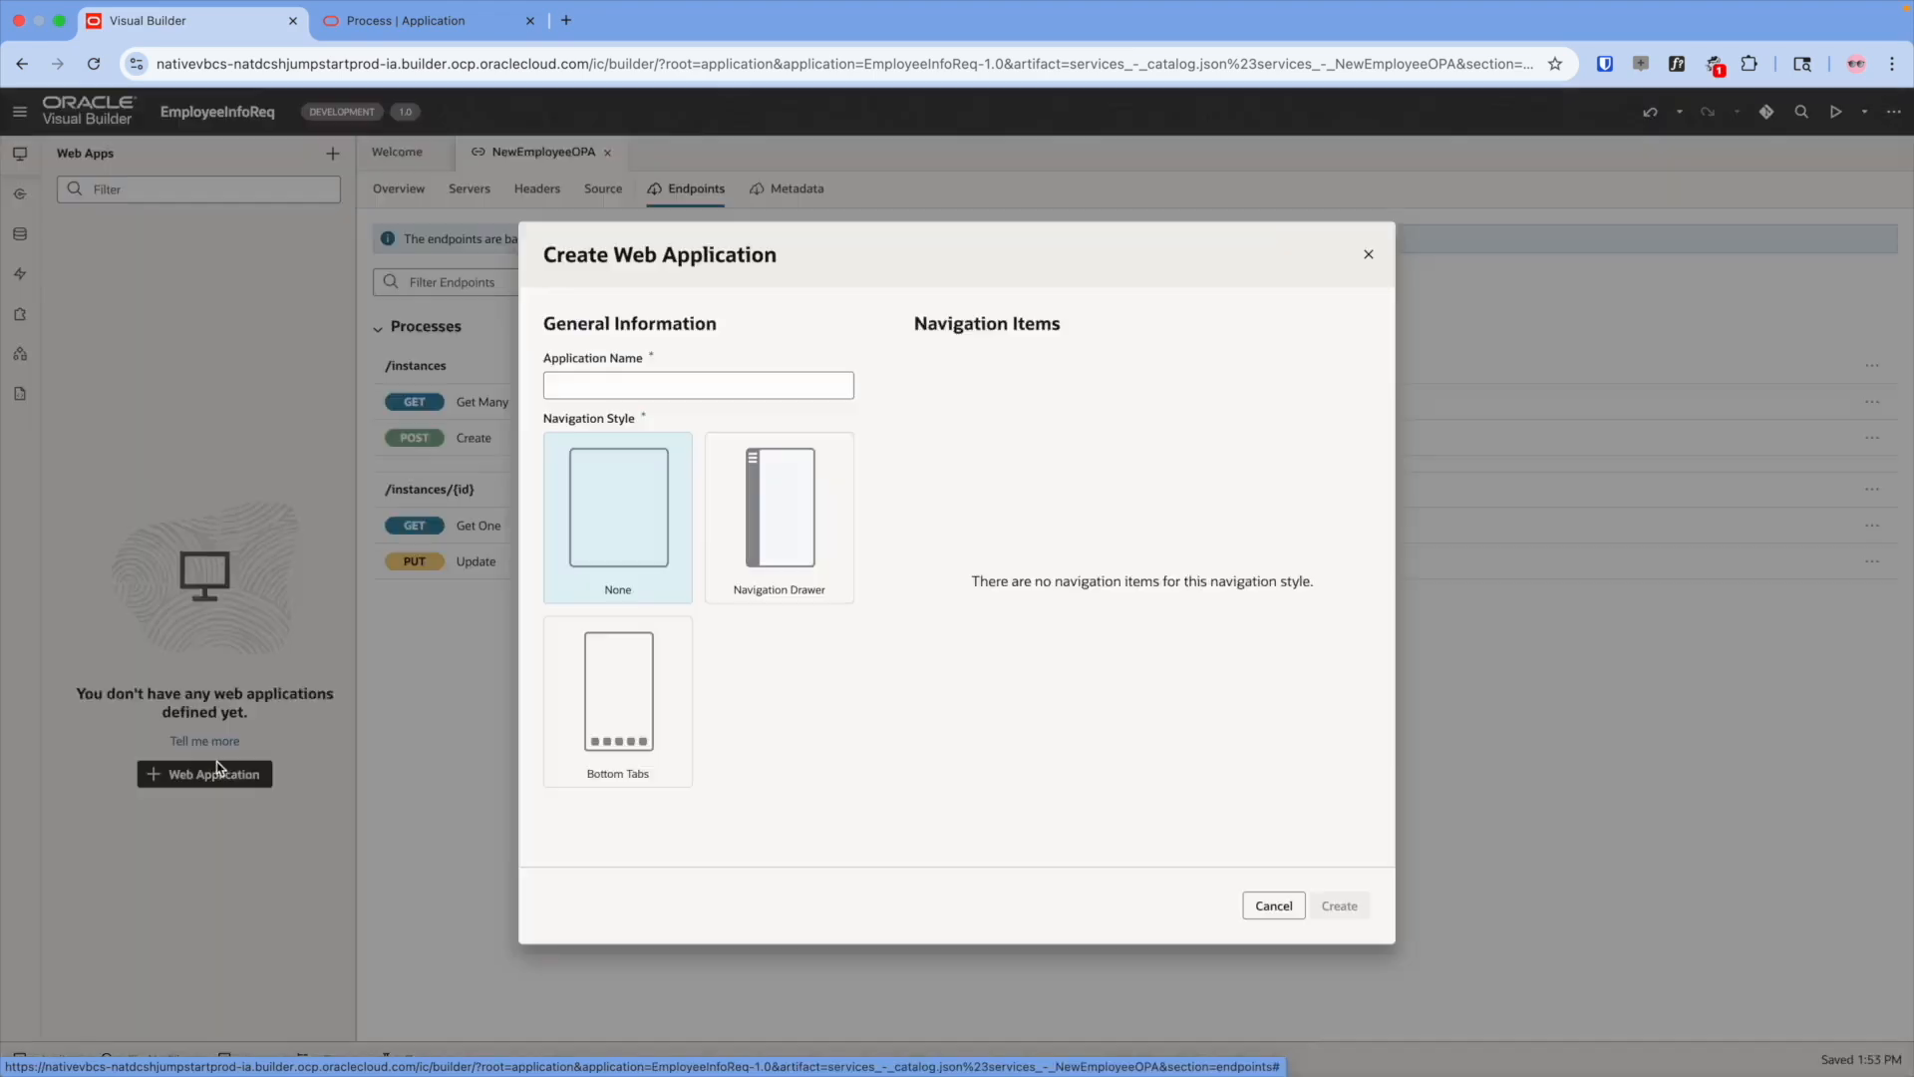
{"action": "type", "text": "main"}
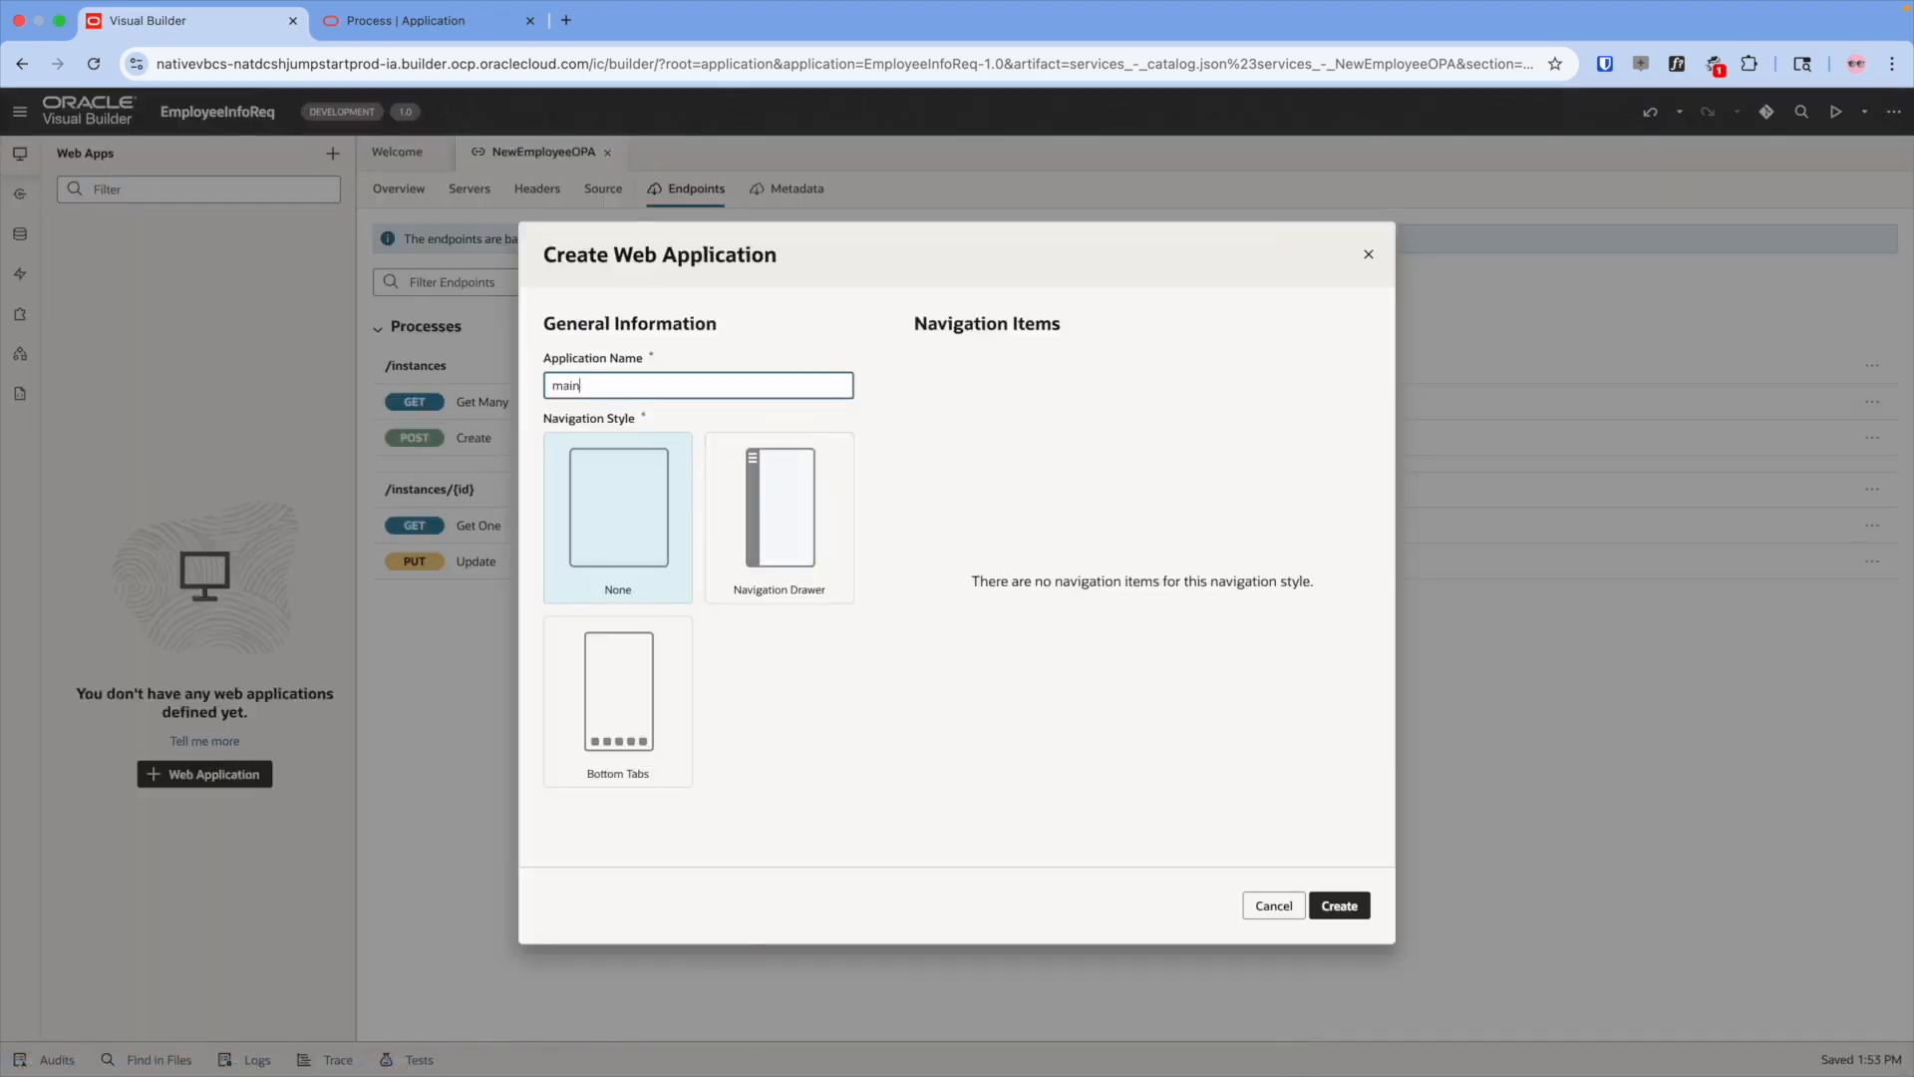
{"action": "left_click", "coordinate": [1345, 905]}
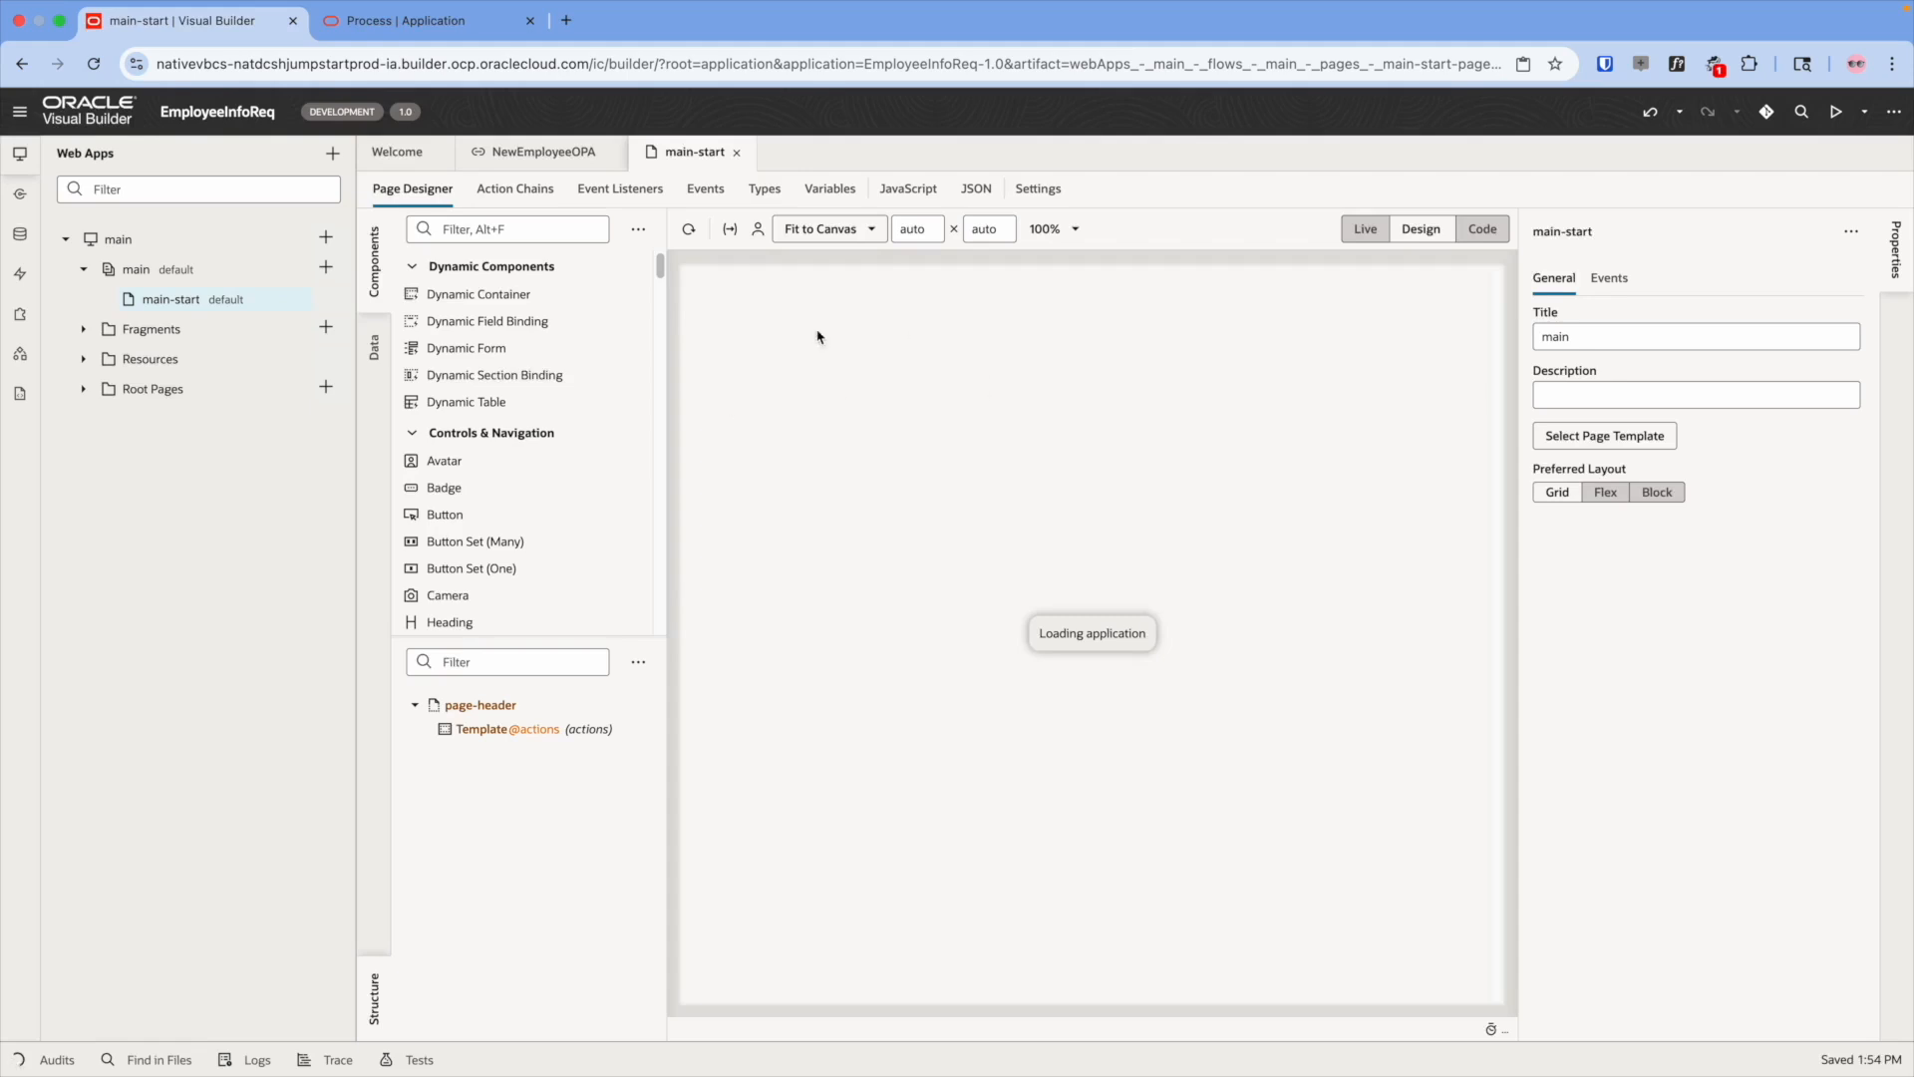
- Drop NewEmployeeOPA's Create process operation onto the page as a create form
{"action": "left_click", "coordinate": [382, 357]}
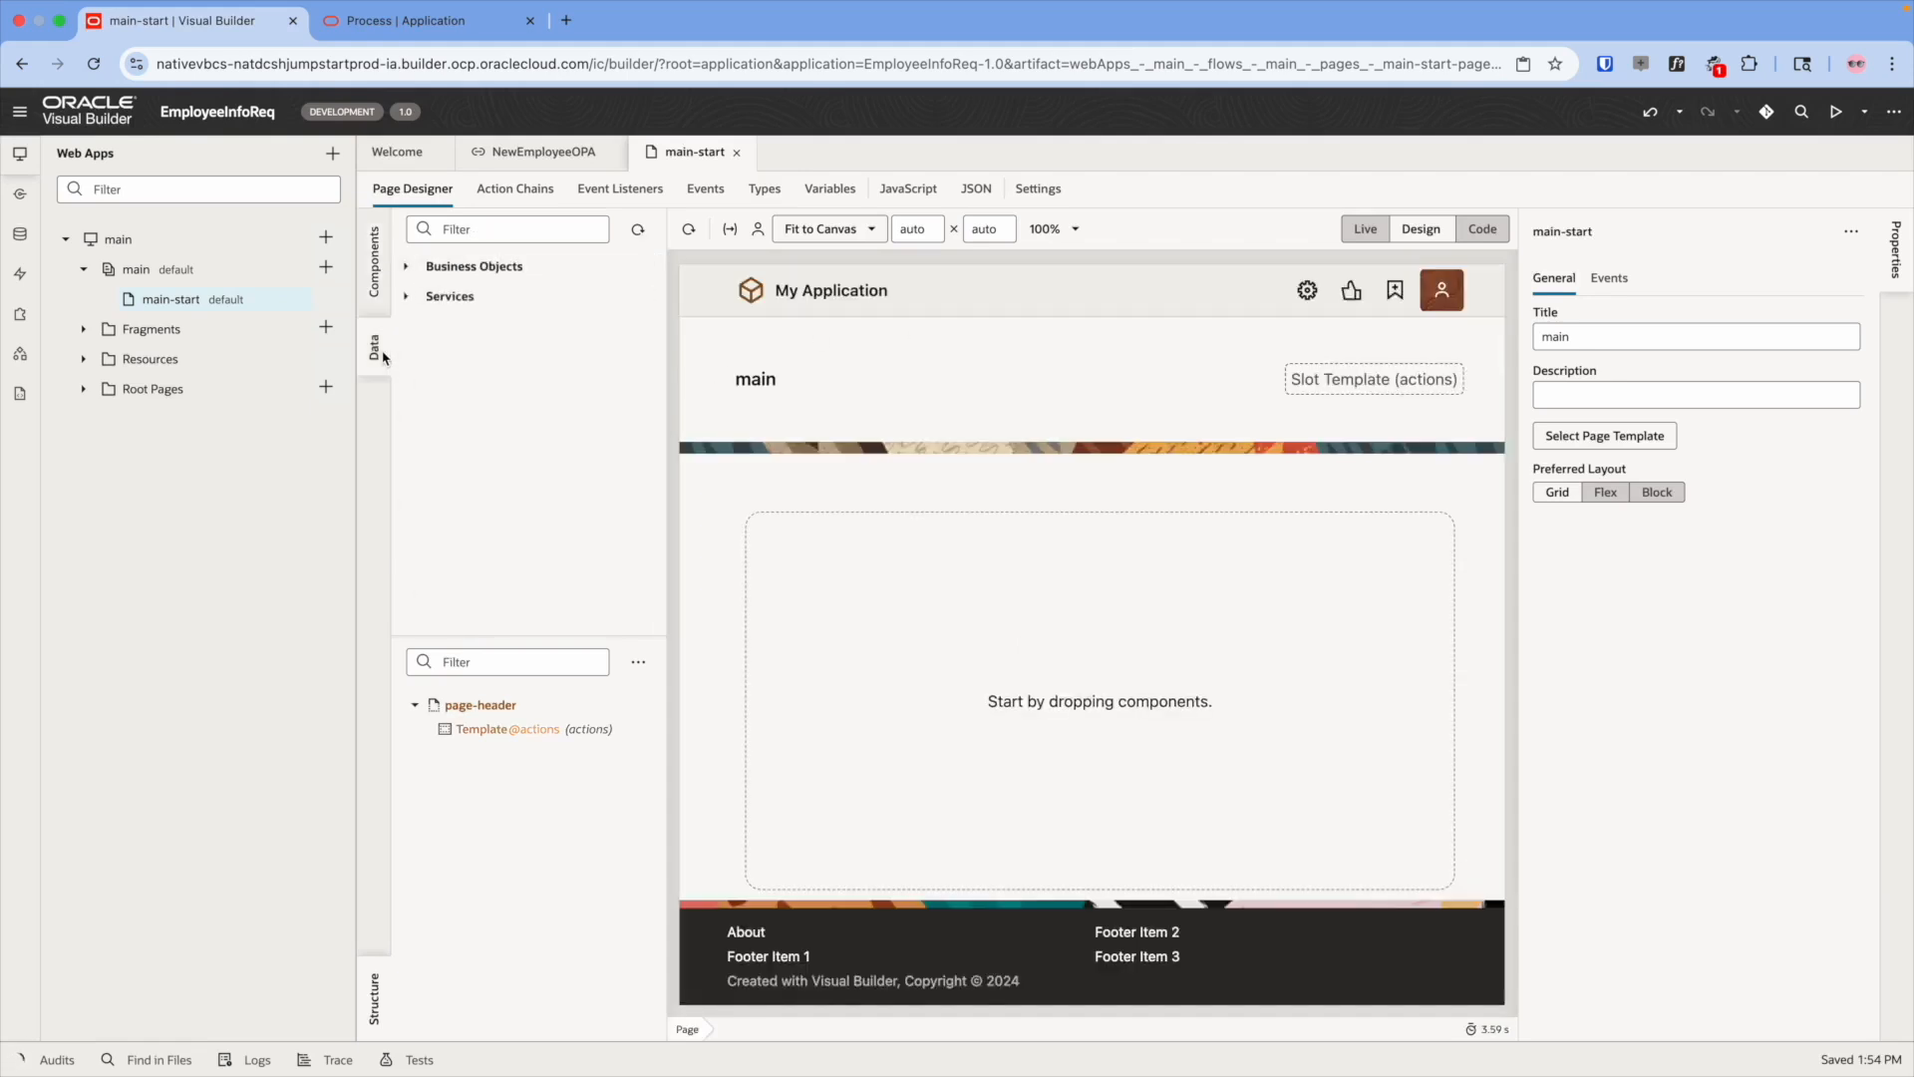
{"action": "left_click", "coordinate": [411, 298]}
{"action": "left_click", "coordinate": [424, 328]}
{"action": "left_click", "coordinate": [443, 356]}
{"action": "left_click_drag", "start_coordinate": [496, 418], "coordinate": [788, 555]}
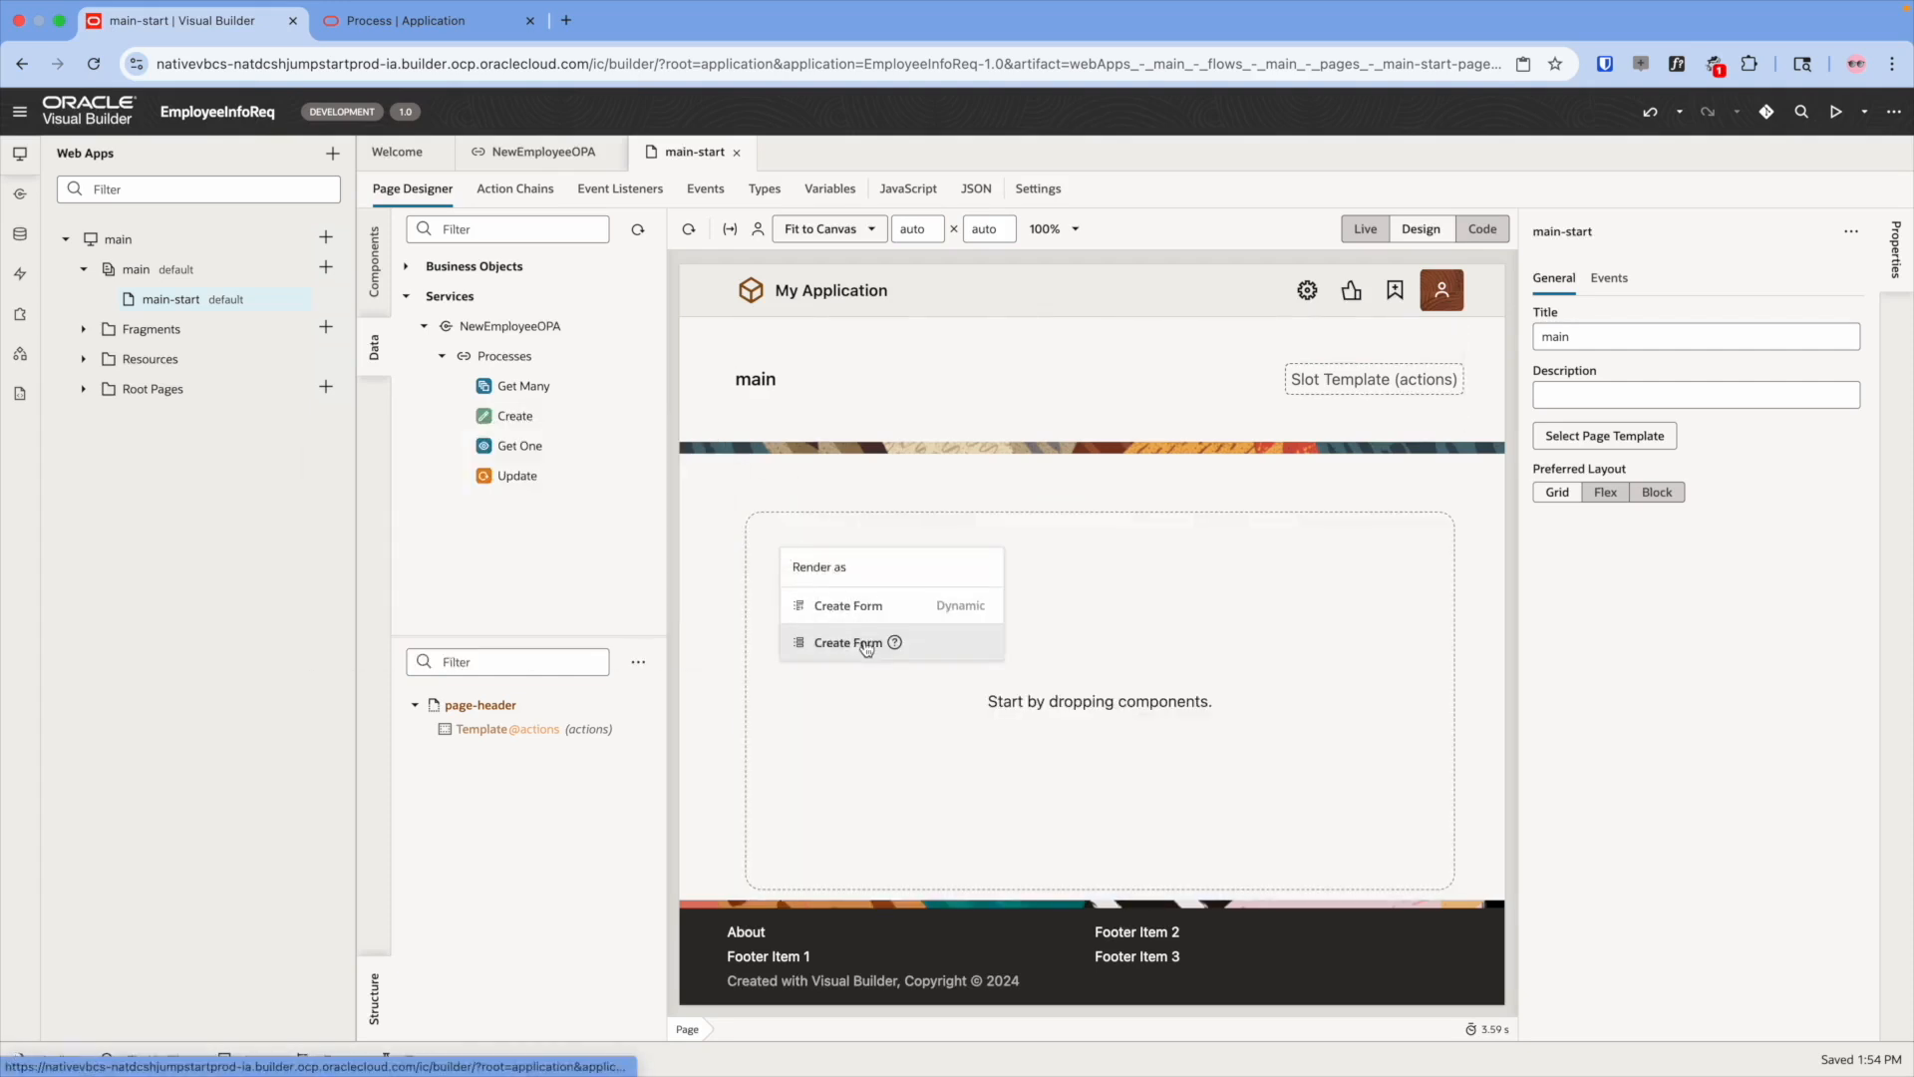
{"action": "left_click", "coordinate": [866, 644]}
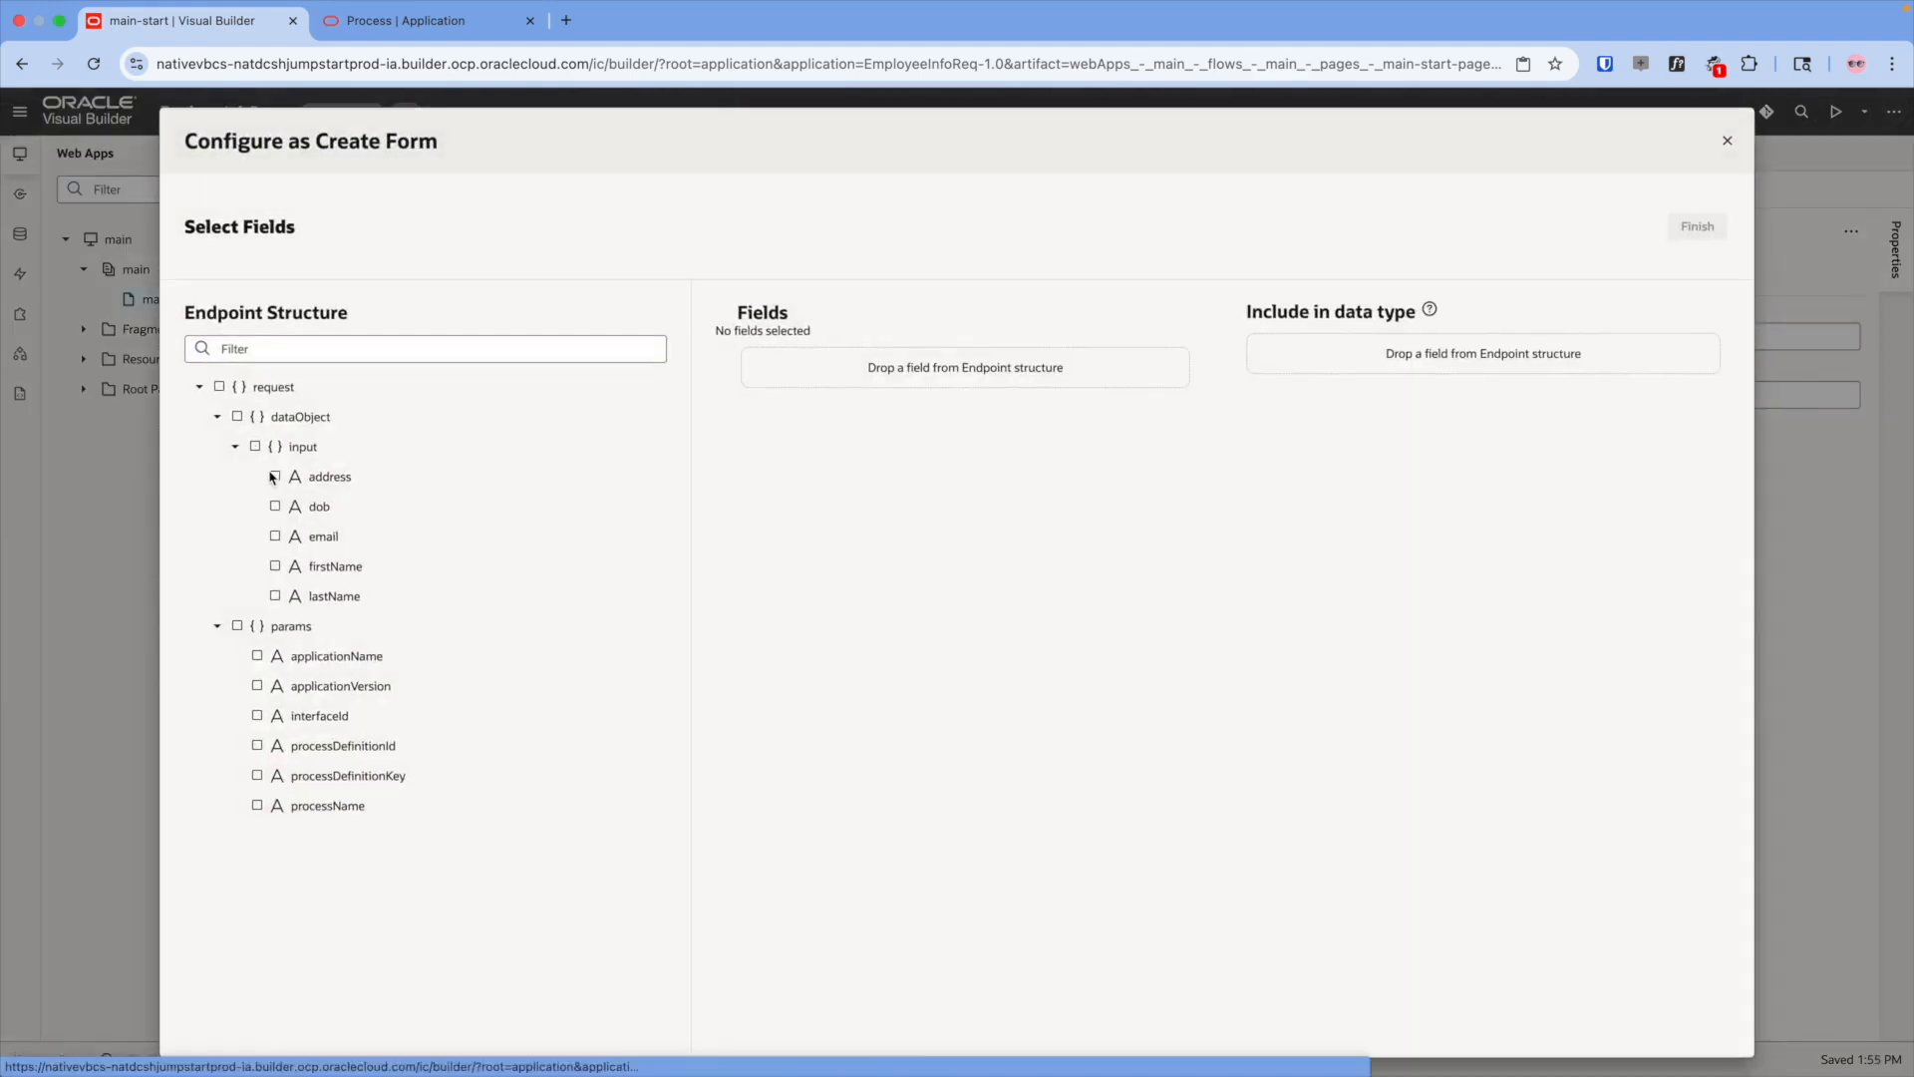
- Include address, dob, email, firstName and lastName fields, moving email after lastName and address last
{"action": "left_click", "coordinate": [275, 477]}
{"action": "left_click", "coordinate": [275, 506]}
{"action": "left_click", "coordinate": [275, 536]}
{"action": "left_click", "coordinate": [275, 566]}
{"action": "left_click", "coordinate": [275, 596]}
{"action": "left_click_drag", "start_coordinate": [724, 459], "coordinate": [714, 612]}
{"action": "left_click_drag", "start_coordinate": [725, 366], "coordinate": [724, 468]}
- Make email an Email input, keep dob as text, include processDefinitionId, and finish the form
{"action": "left_click", "coordinate": [1168, 508]}
{"action": "left_click", "coordinate": [1066, 696]}
{"action": "left_click", "coordinate": [1126, 459]}
{"action": "left_click", "coordinate": [1208, 411]}
{"action": "left_click_drag", "start_coordinate": [314, 757], "coordinate": [1371, 355]}
{"action": "left_click", "coordinate": [1688, 232]}
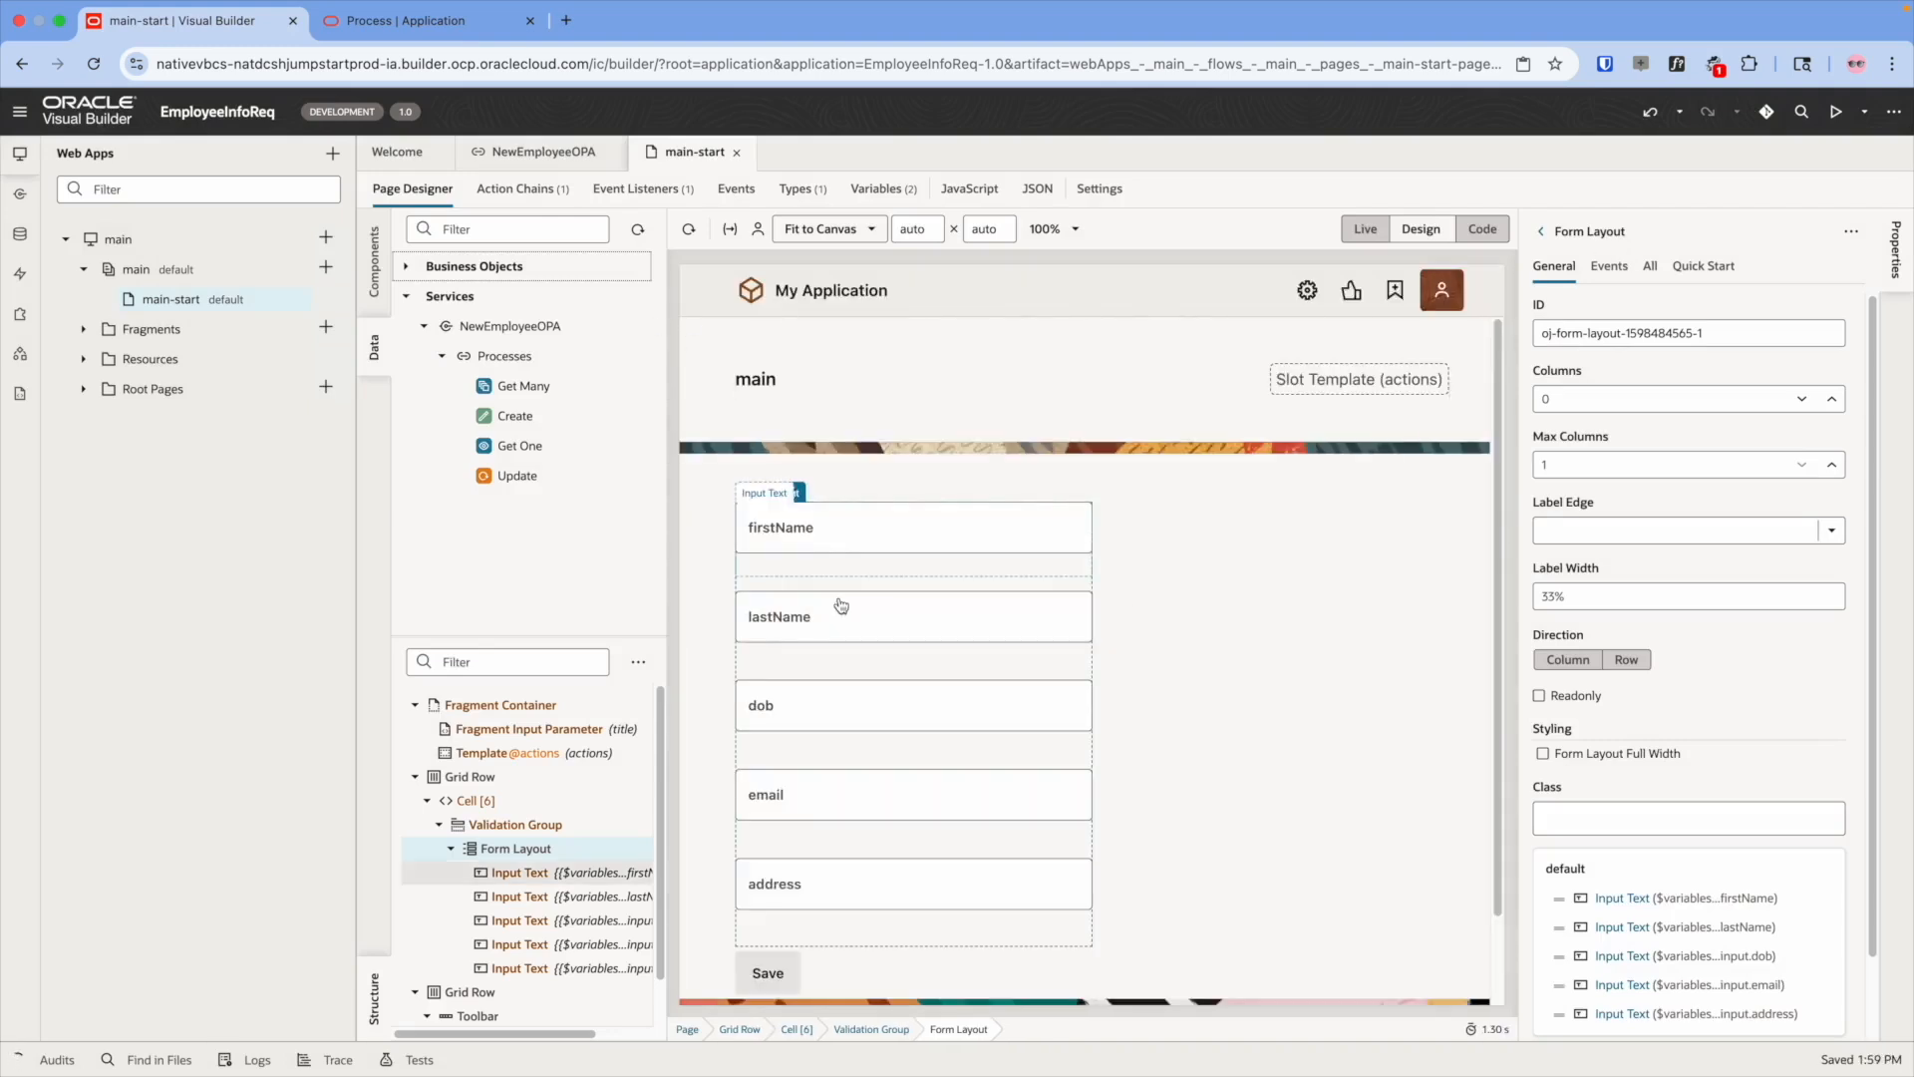
- Place an Input Date component below the dob field and bind its value to dob
{"action": "scroll", "coordinate": [1269, 555], "scroll_direction": "down", "scroll_amount": 2}
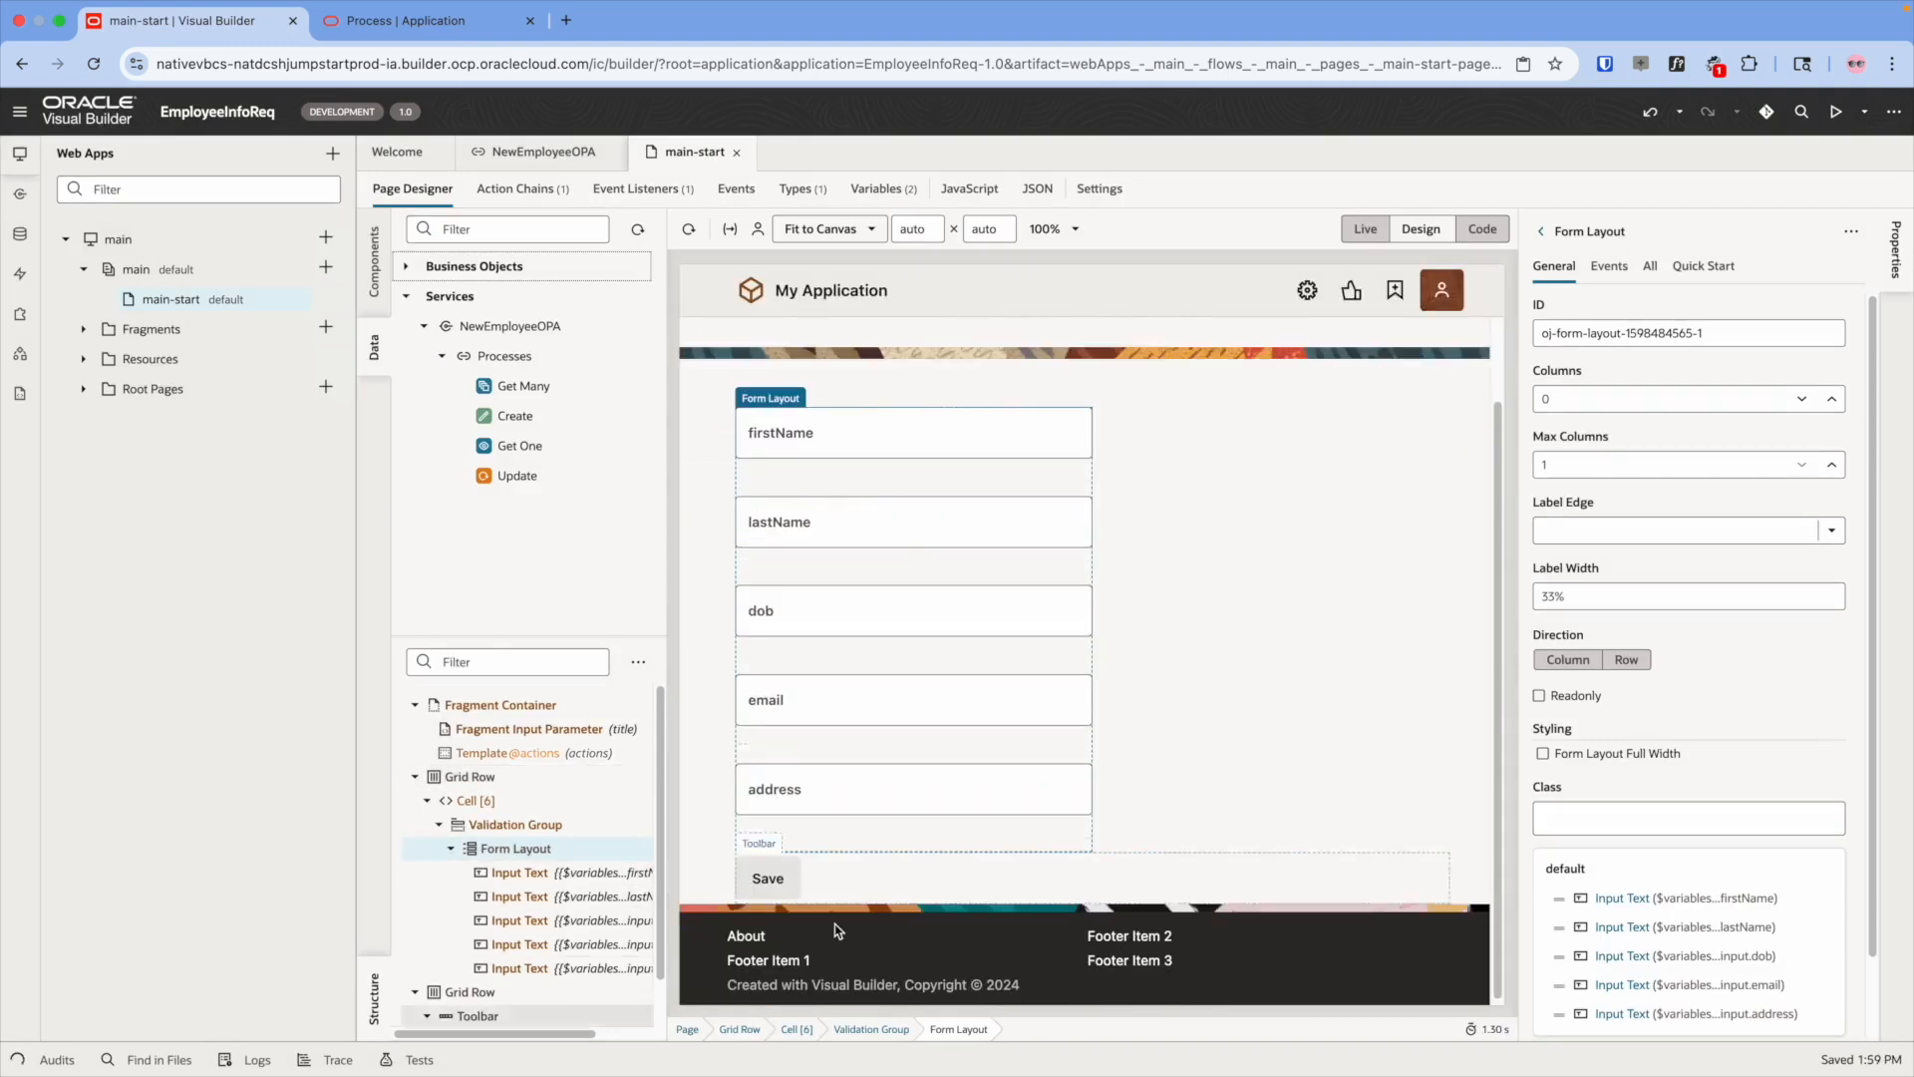
{"action": "left_click", "coordinate": [877, 890]}
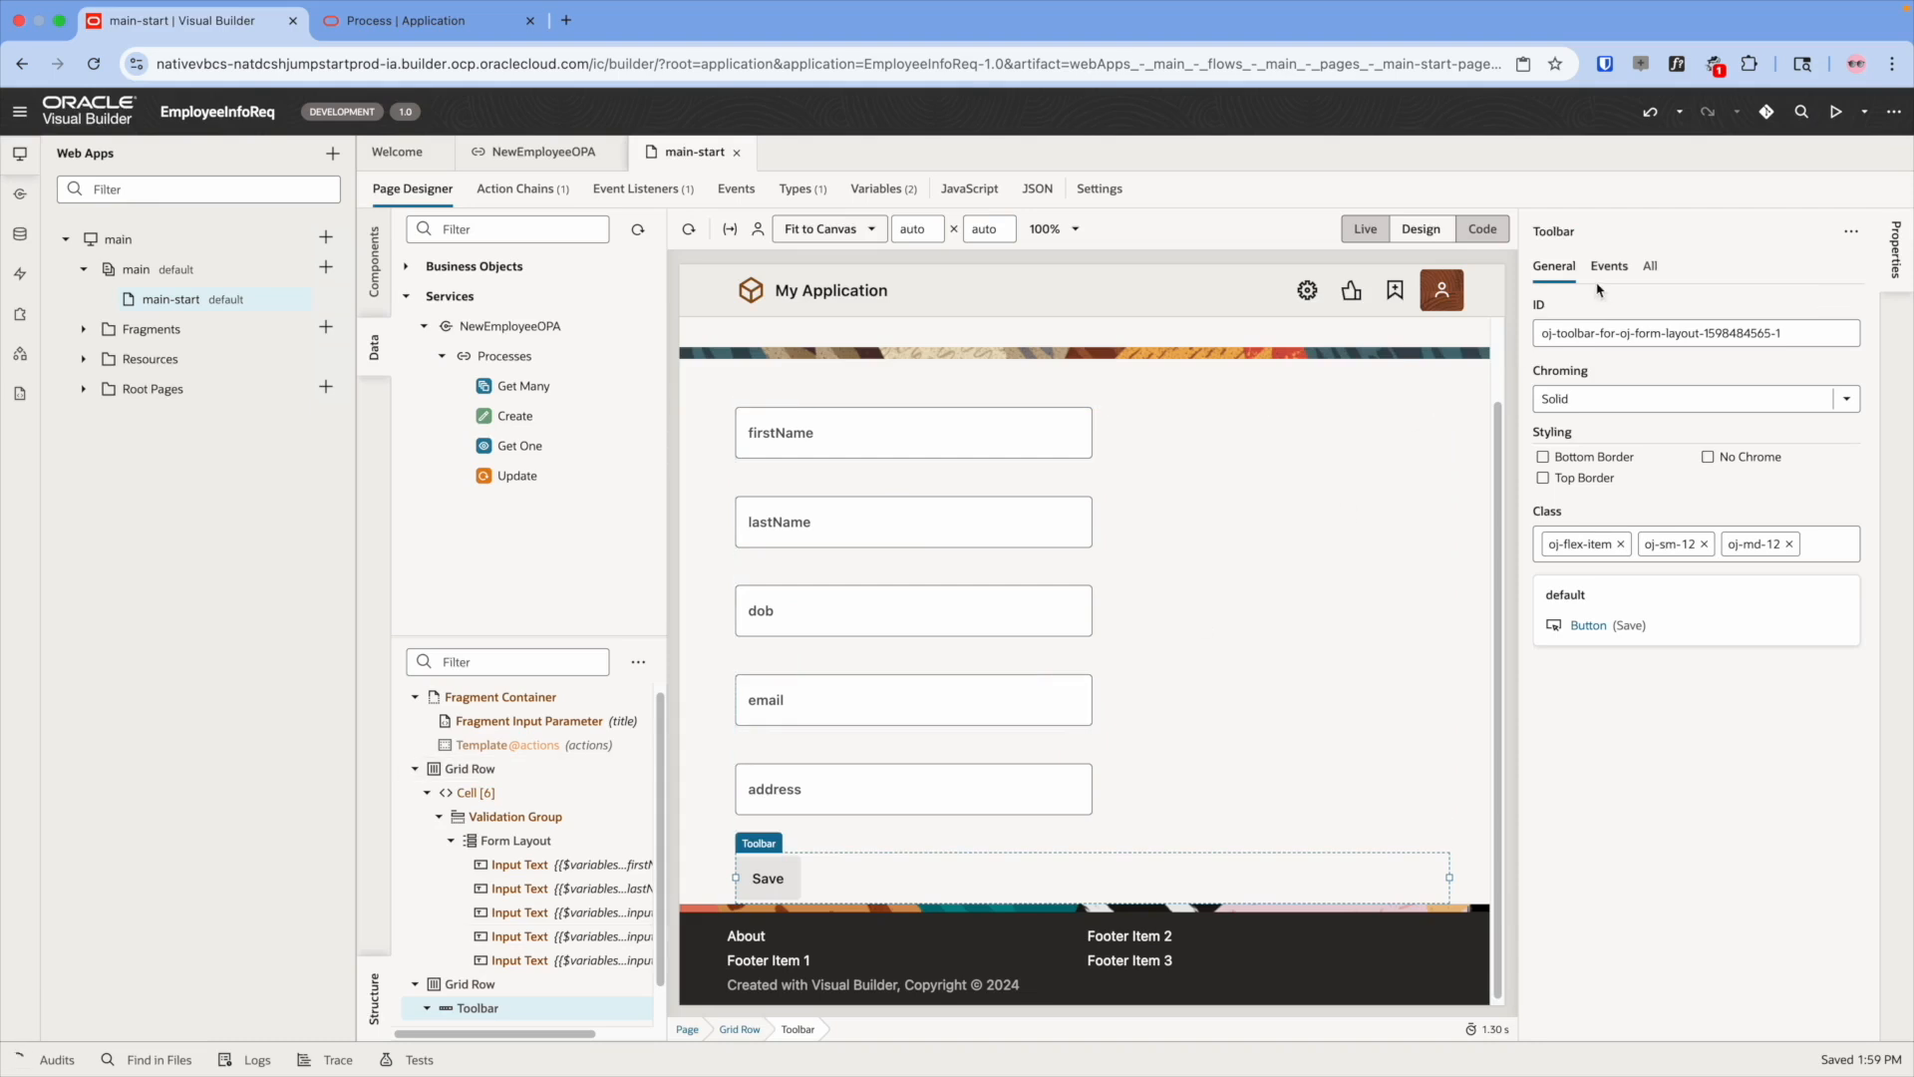
{"action": "left_click", "coordinate": [851, 623]}
{"action": "left_click", "coordinate": [374, 262]}
{"action": "type", "text": "input date"}
{"action": "left_click_drag", "start_coordinate": [454, 295], "coordinate": [797, 658]}
{"action": "left_click", "coordinate": [1604, 271]}
{"action": "left_click", "coordinate": [520, 912]}
- Delete the old dob Input Text field
{"action": "left_click", "coordinate": [1684, 333]}
{"action": "type", "text": "{{ $variables.processes.dataObject.input.dob }}"}
{"action": "left_click", "coordinate": [804, 655]}
{"action": "key", "text": "Delete"}
- Set the date input's label hint to 'Date of Birth' and confirm its value binding to dob
{"action": "left_click", "coordinate": [803, 708]}
{"action": "left_click", "coordinate": [1581, 399]}
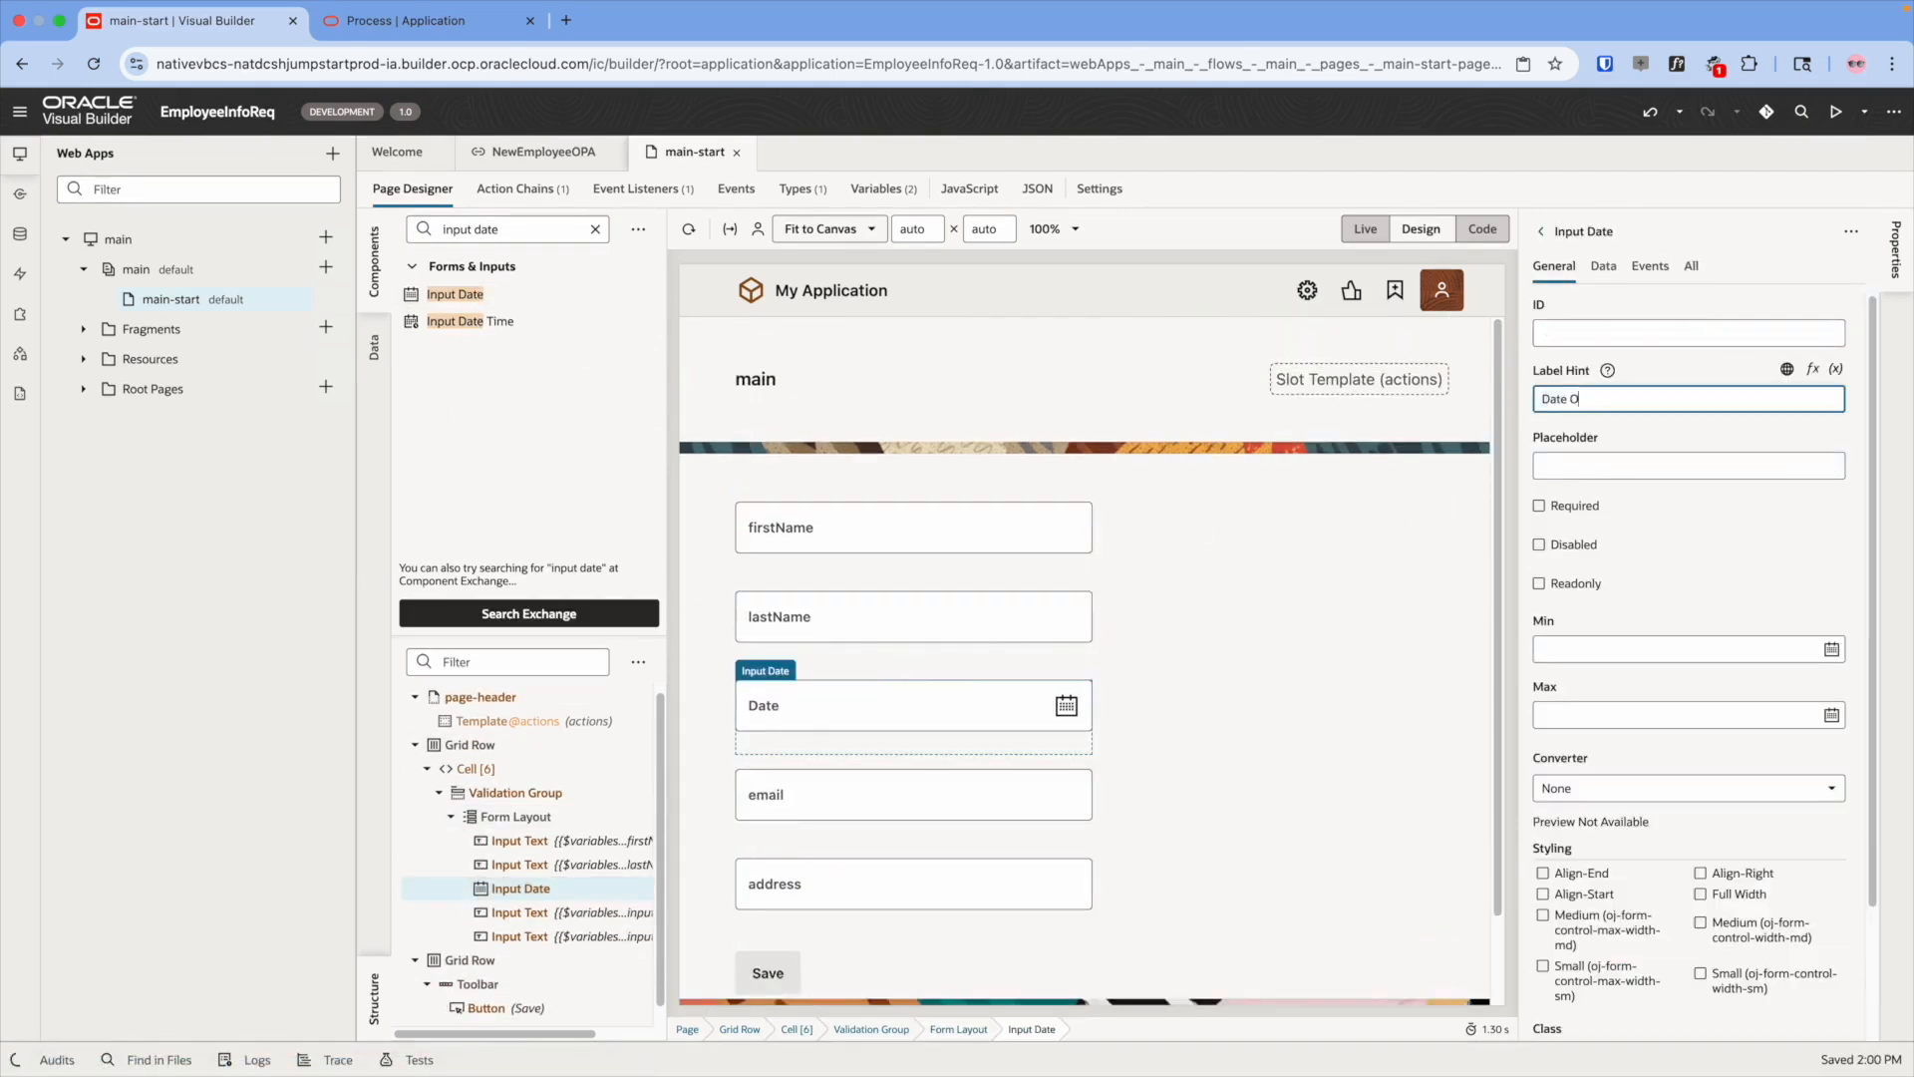
{"action": "key", "text": "BackSpace"}
{"action": "key", "text": "BackSpace"}
{"action": "key", "text": "BackSpace"}
{"action": "key", "text": "BackSpace"}
{"action": "key", "text": "BackSpace"}
{"action": "key", "text": "BackSpace"}
{"action": "key", "text": "BackSpace"}
{"action": "key", "text": "BackSpace"}
{"action": "type", "text": "of Birth"}
{"action": "left_click", "coordinate": [1603, 267]}
{"action": "left_click", "coordinate": [1850, 304]}
{"action": "left_click", "coordinate": [1640, 615]}
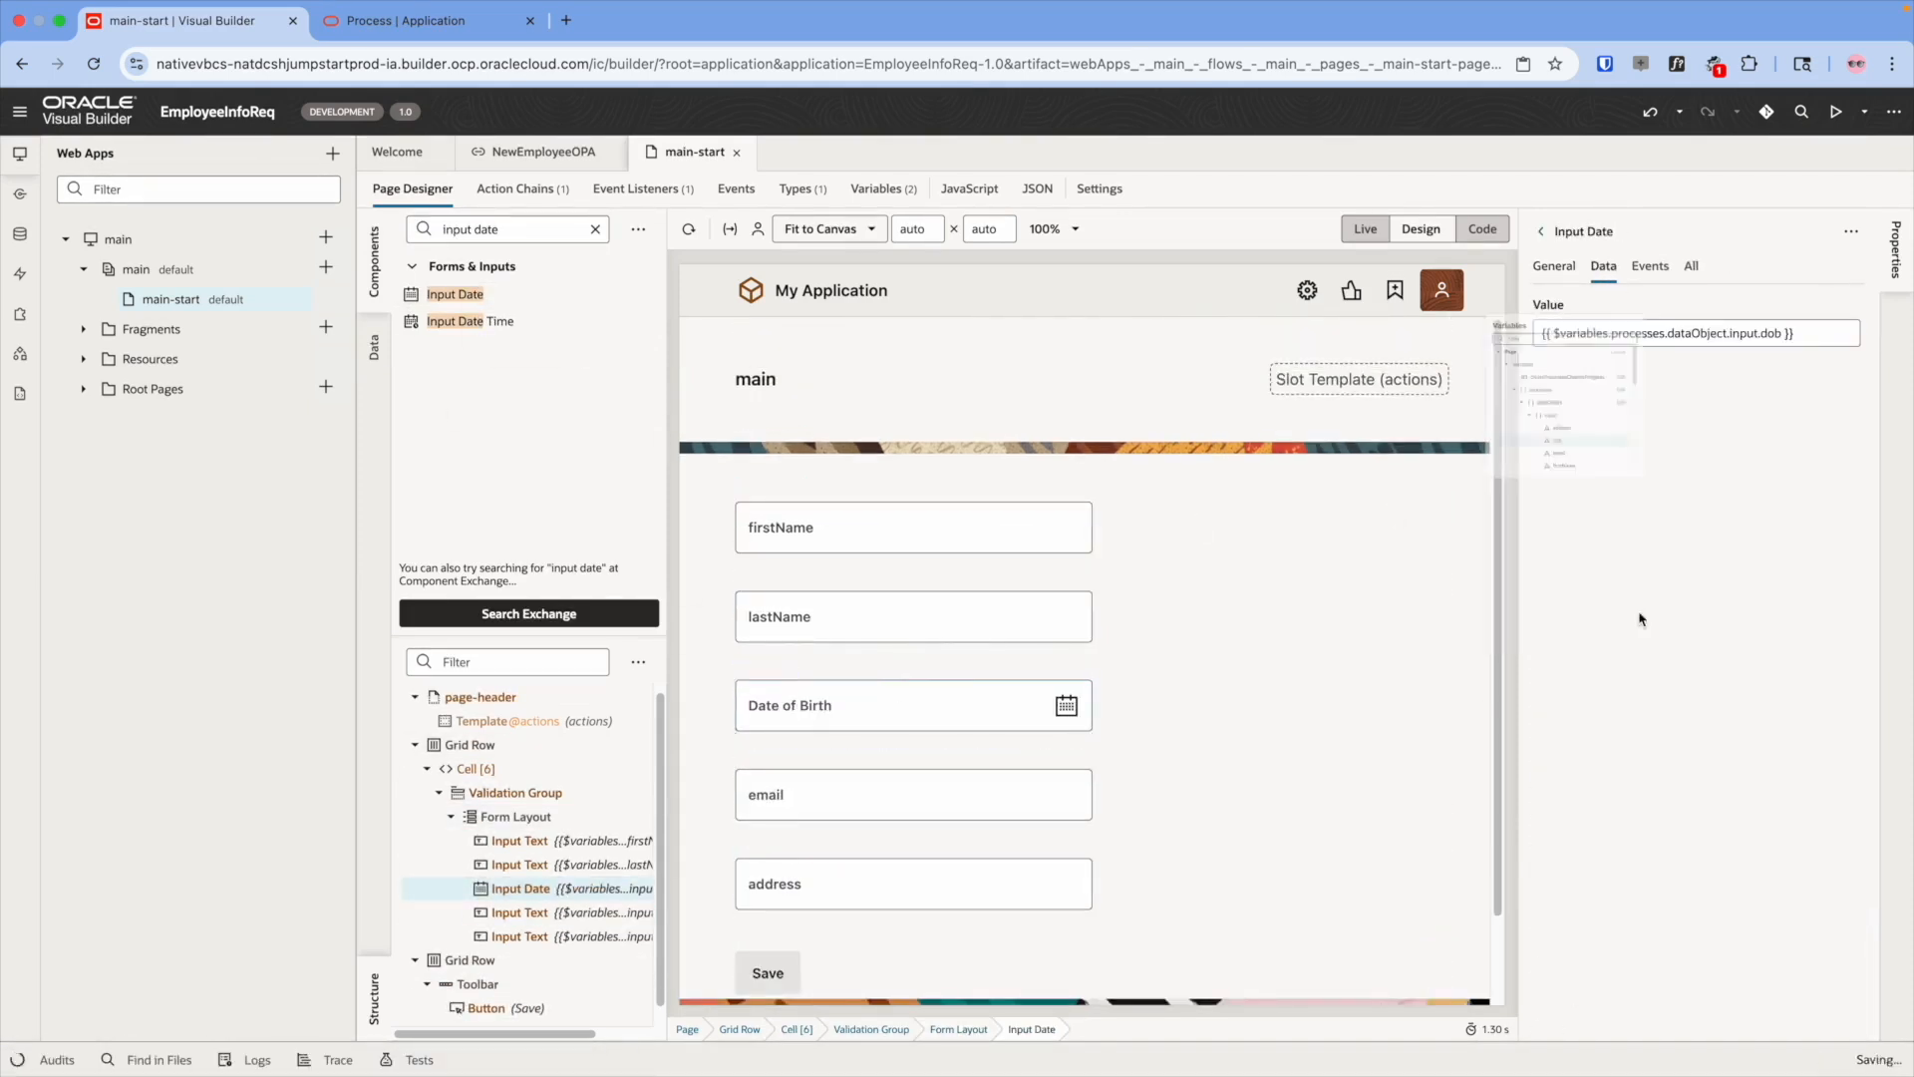
{"action": "left_click", "coordinate": [1000, 490]}
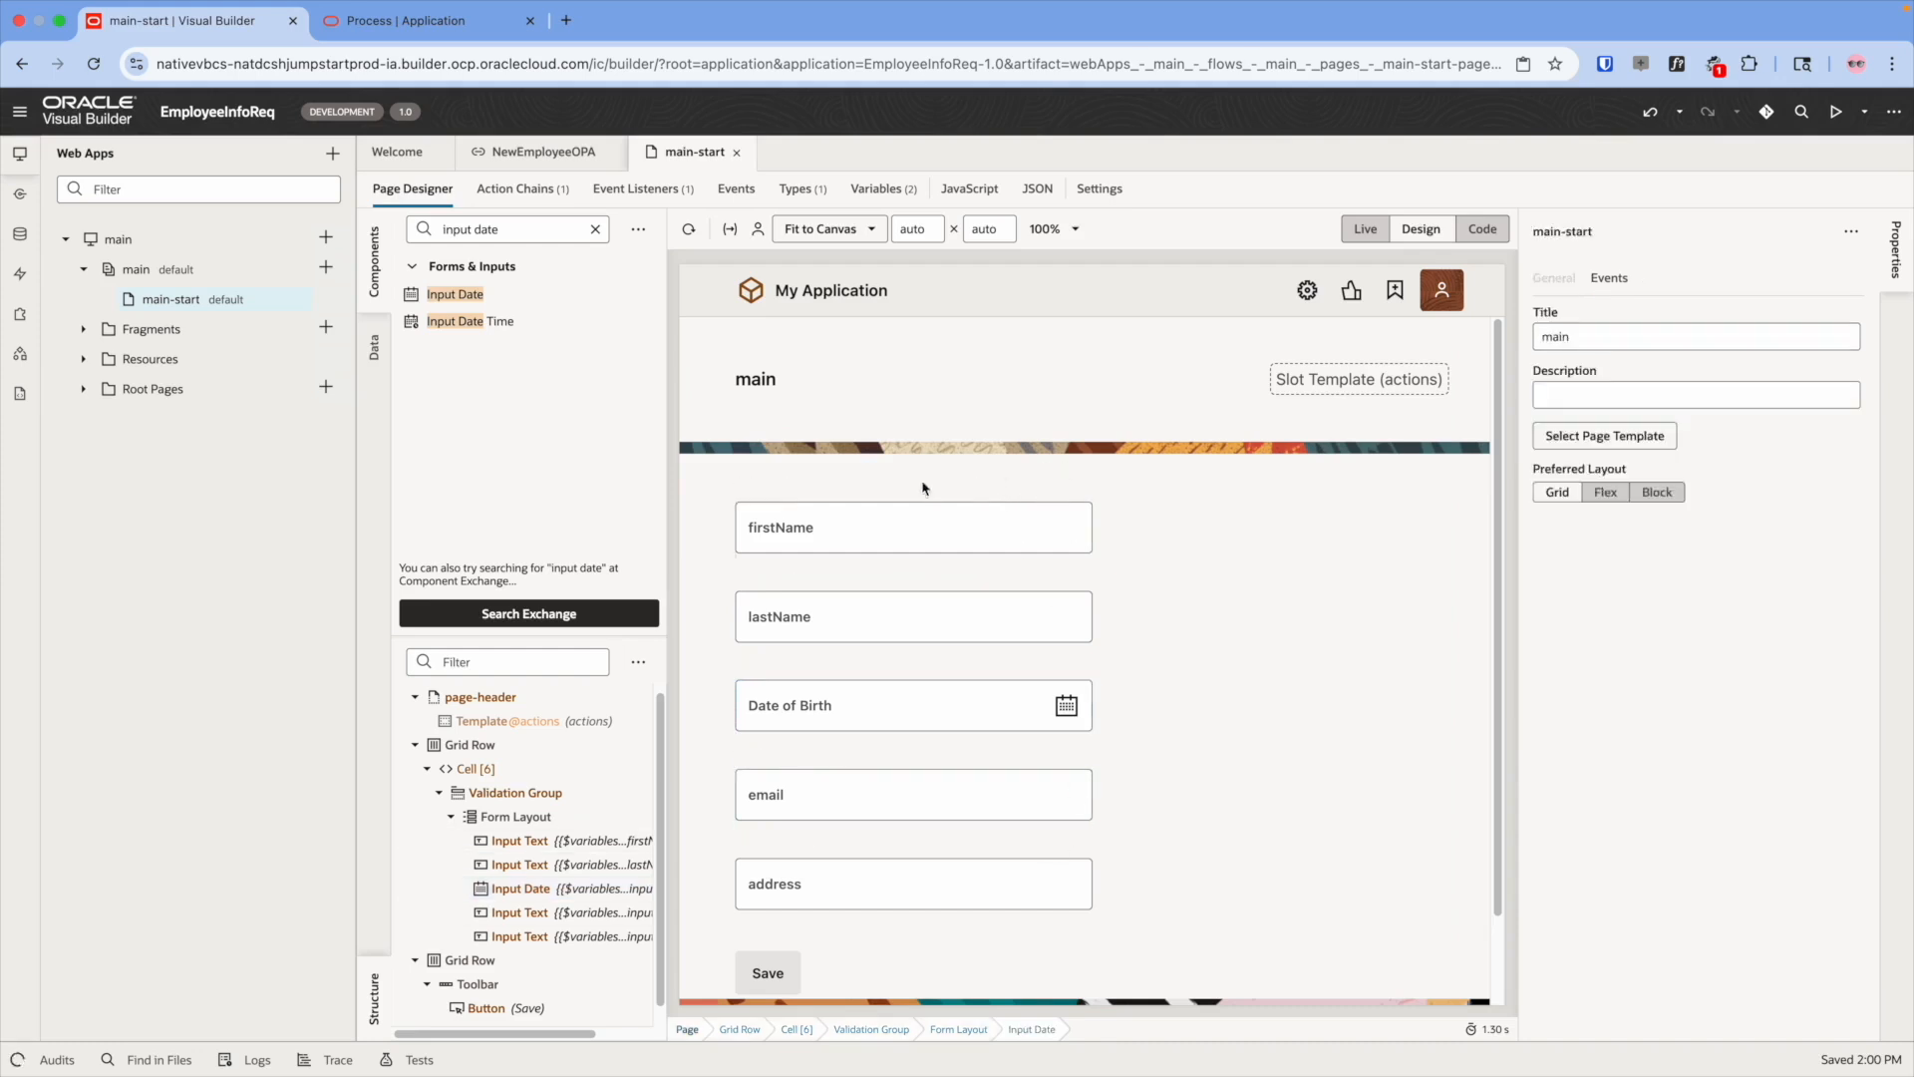
{"action": "scroll", "coordinate": [996, 927], "scroll_direction": "down", "scroll_amount": 2}
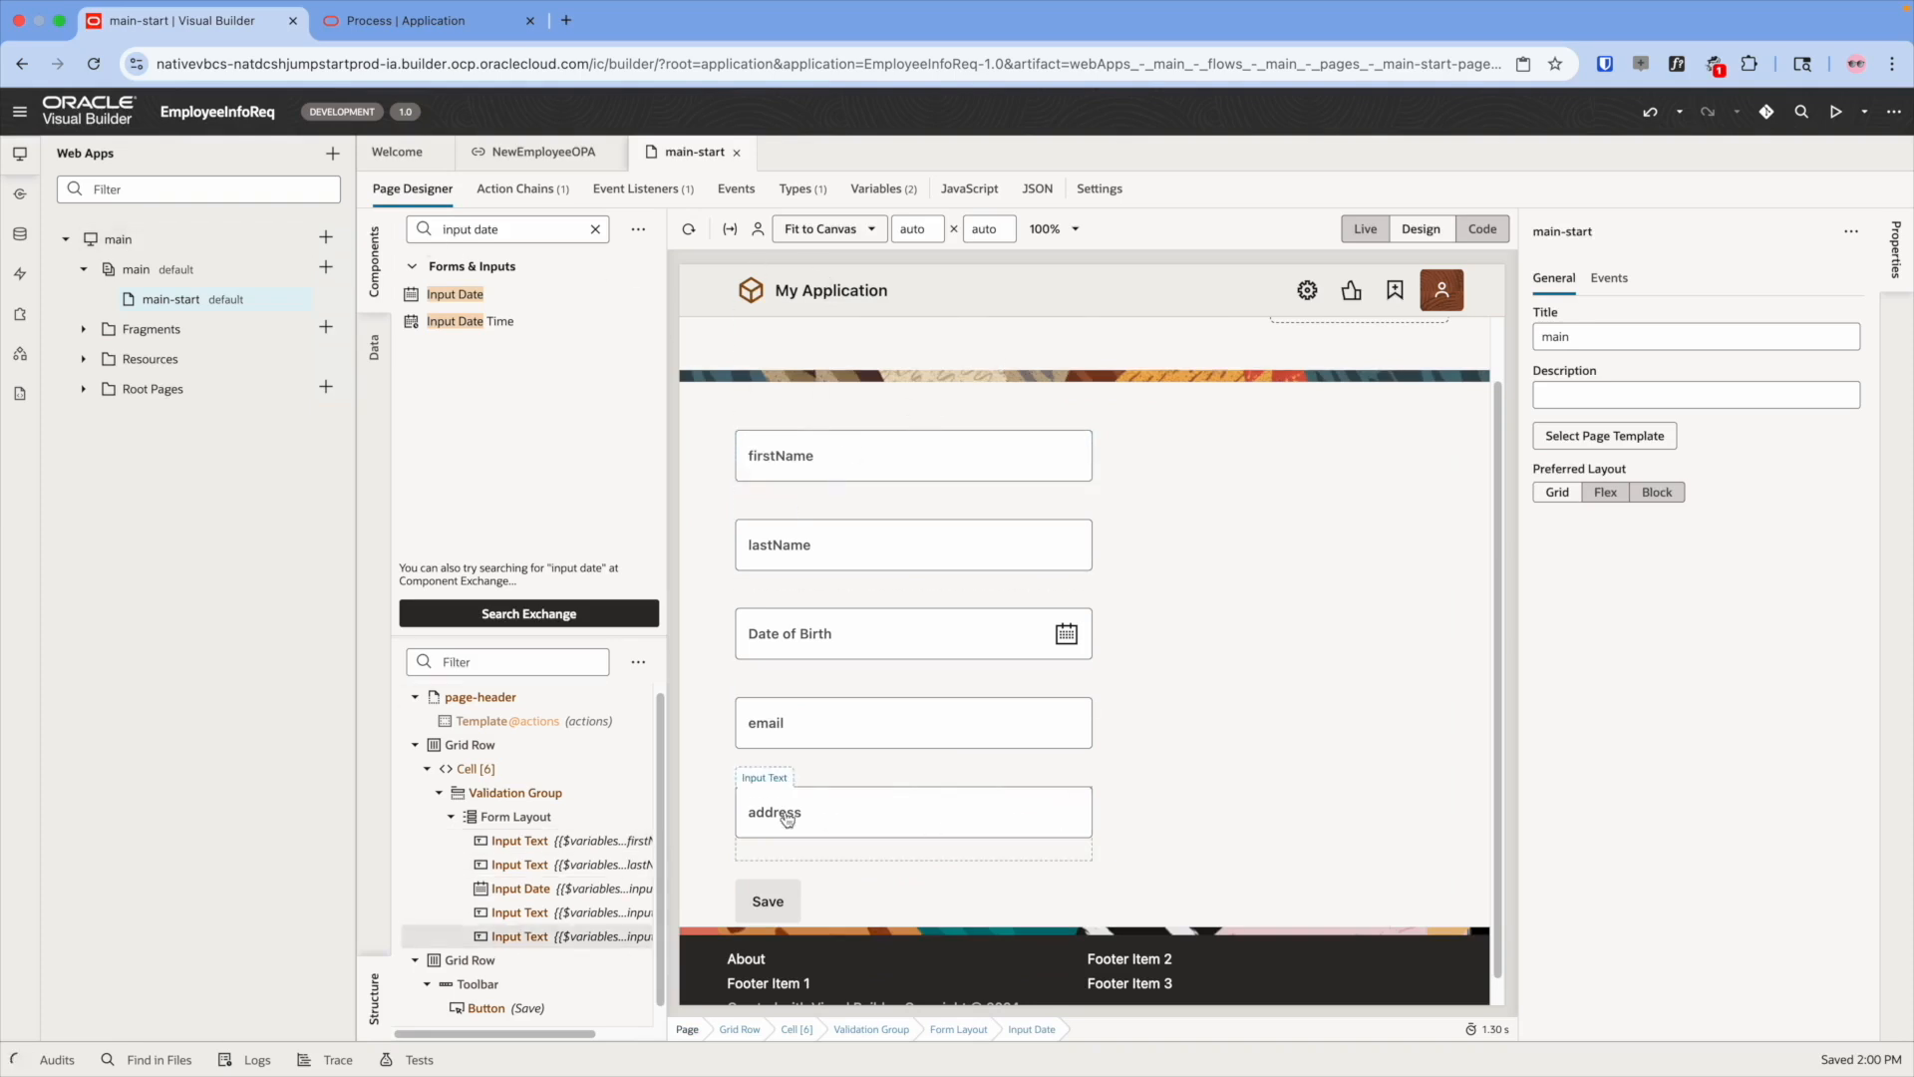
- Define a service connection by endpoint on the OPA backend with path process/api/v1/process-interfaces
{"action": "left_click", "coordinate": [20, 194]}
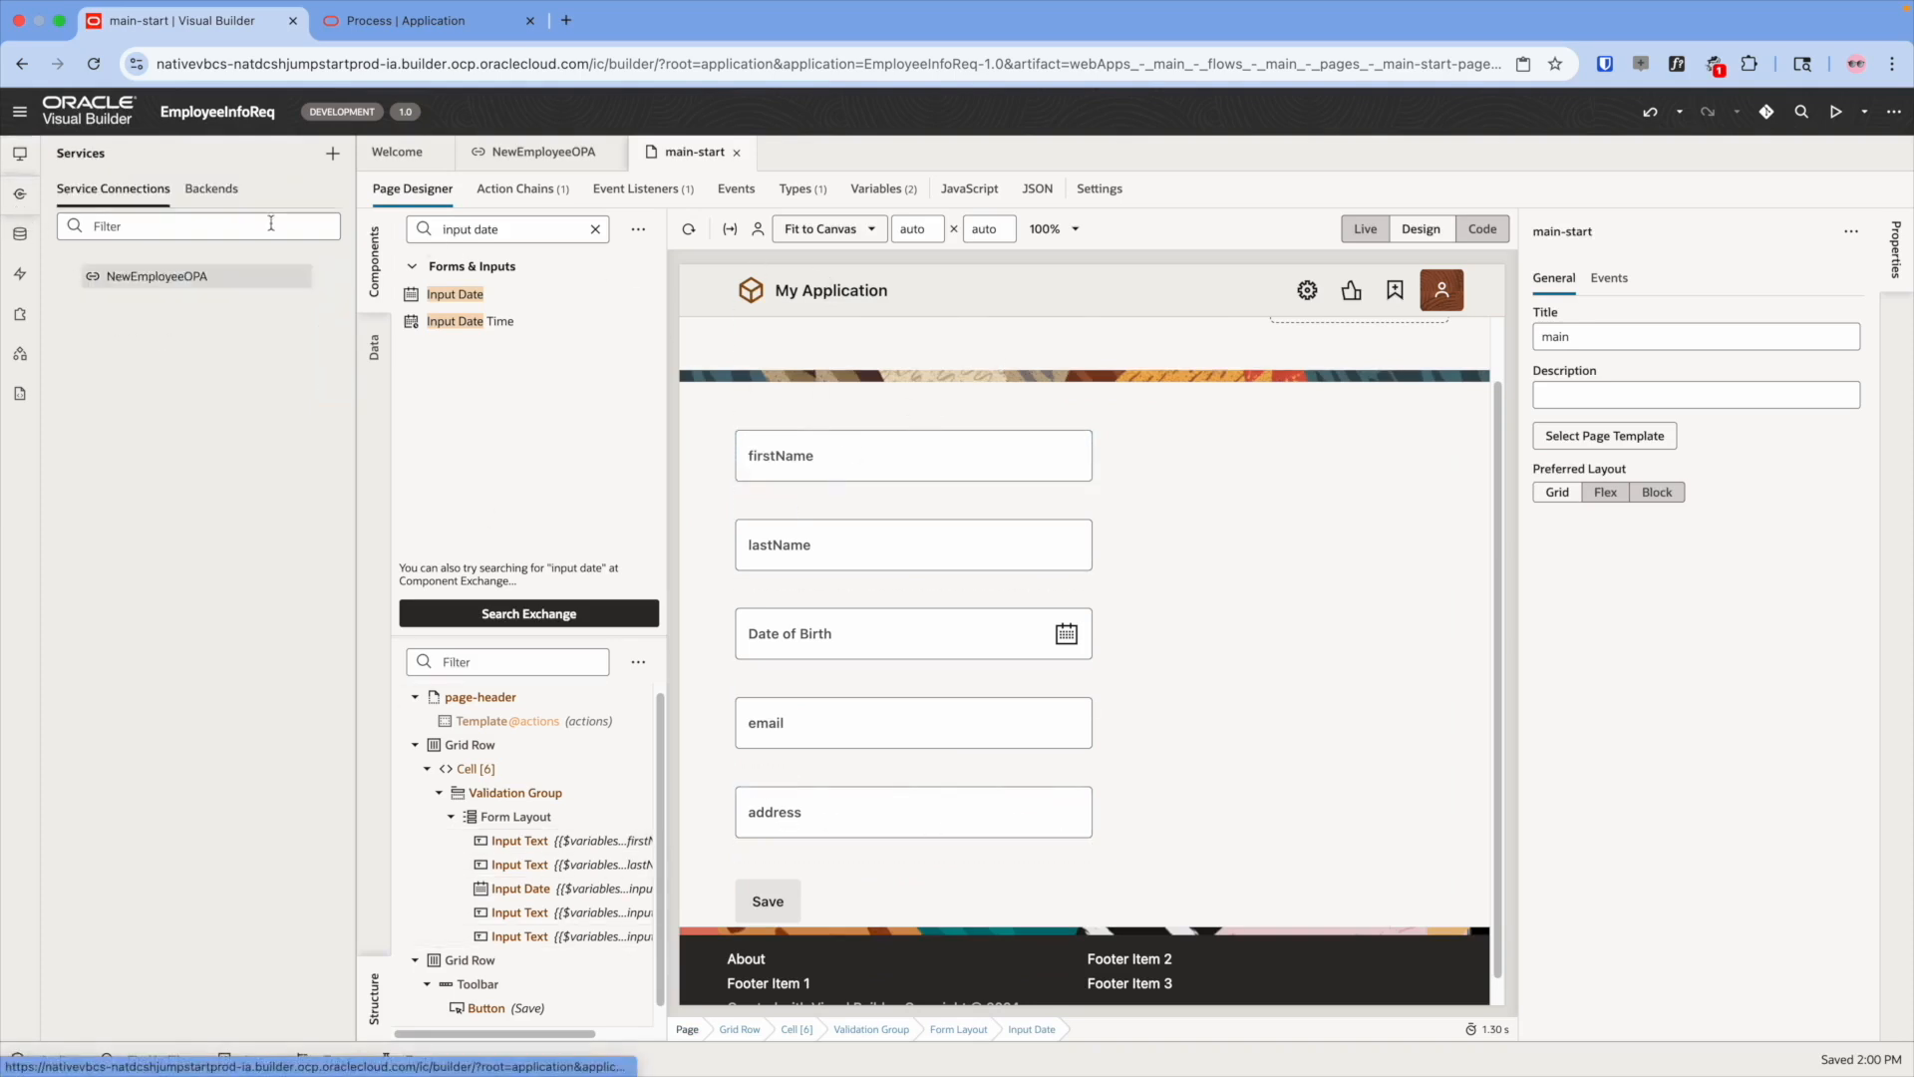
{"action": "left_click", "coordinate": [333, 153]}
{"action": "left_click", "coordinate": [363, 193]}
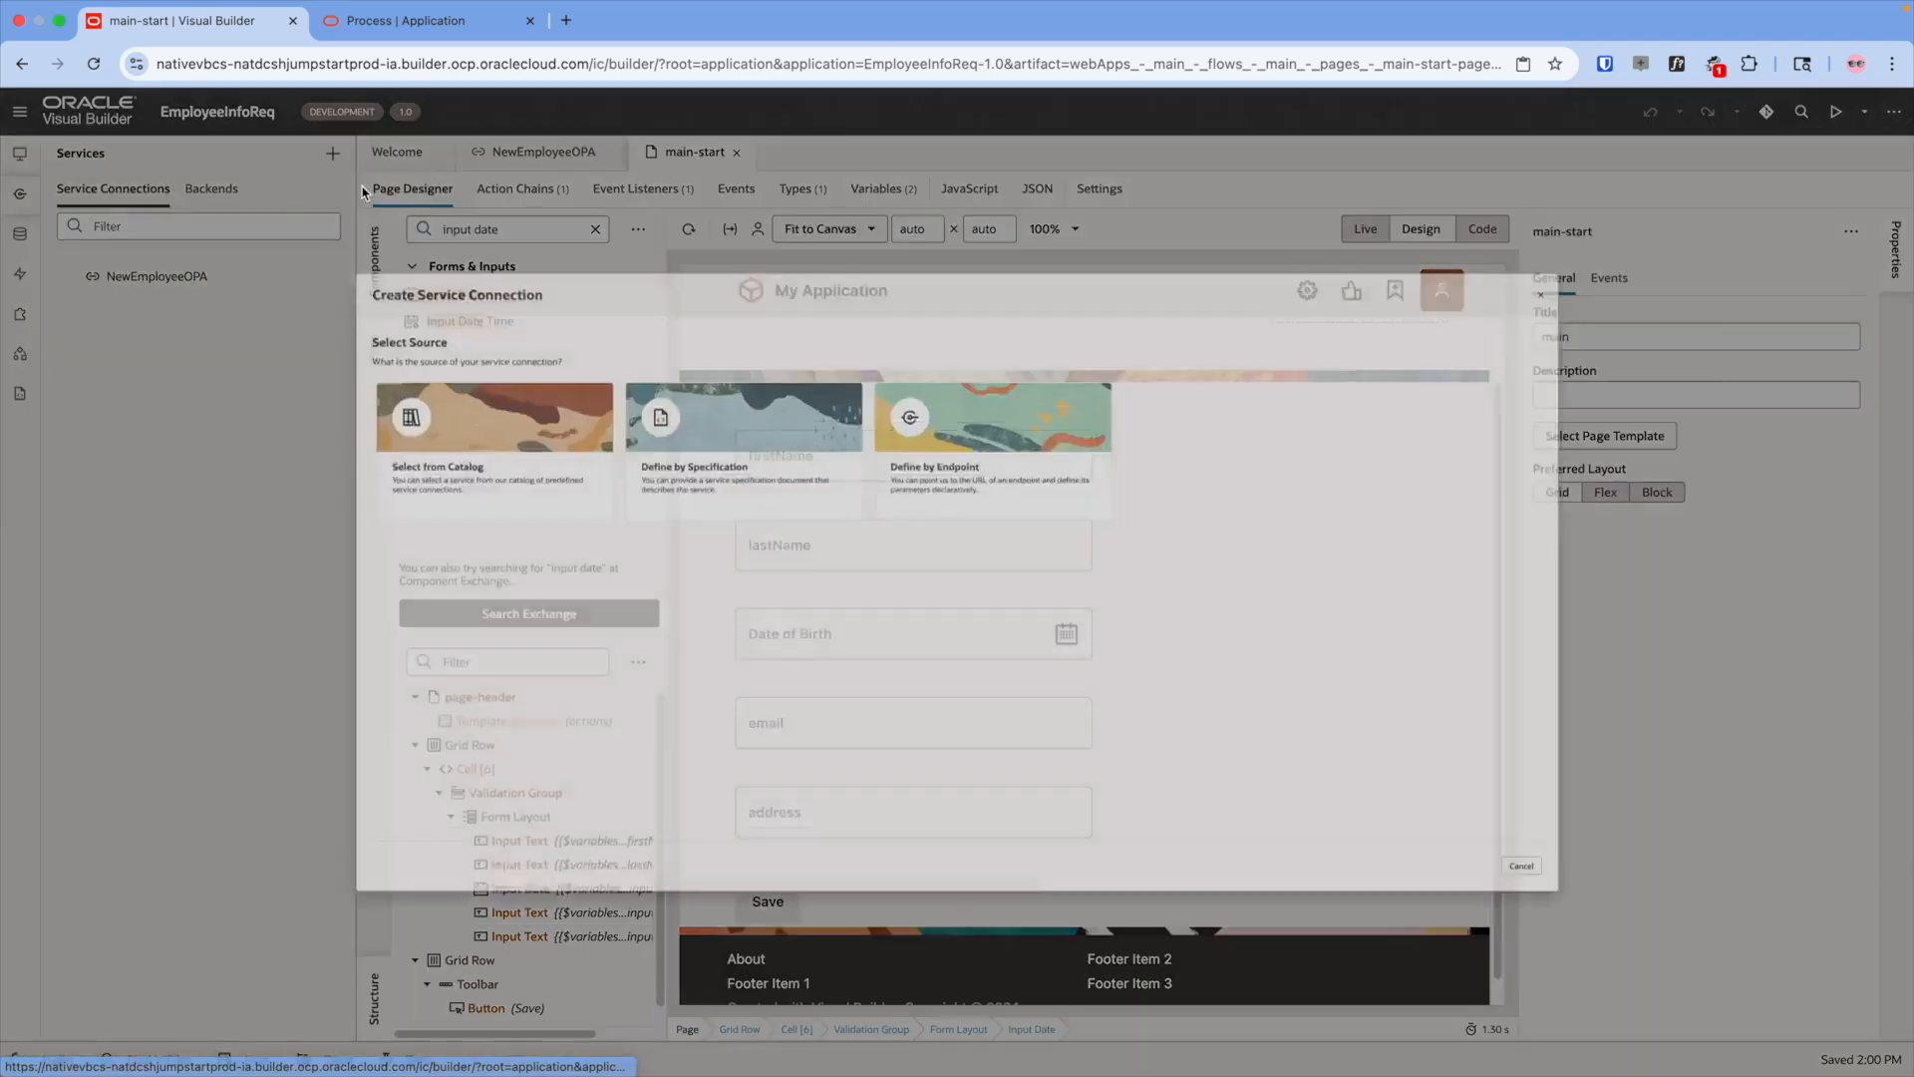
{"action": "left_click", "coordinate": [976, 384]}
{"action": "left_click", "coordinate": [480, 223]}
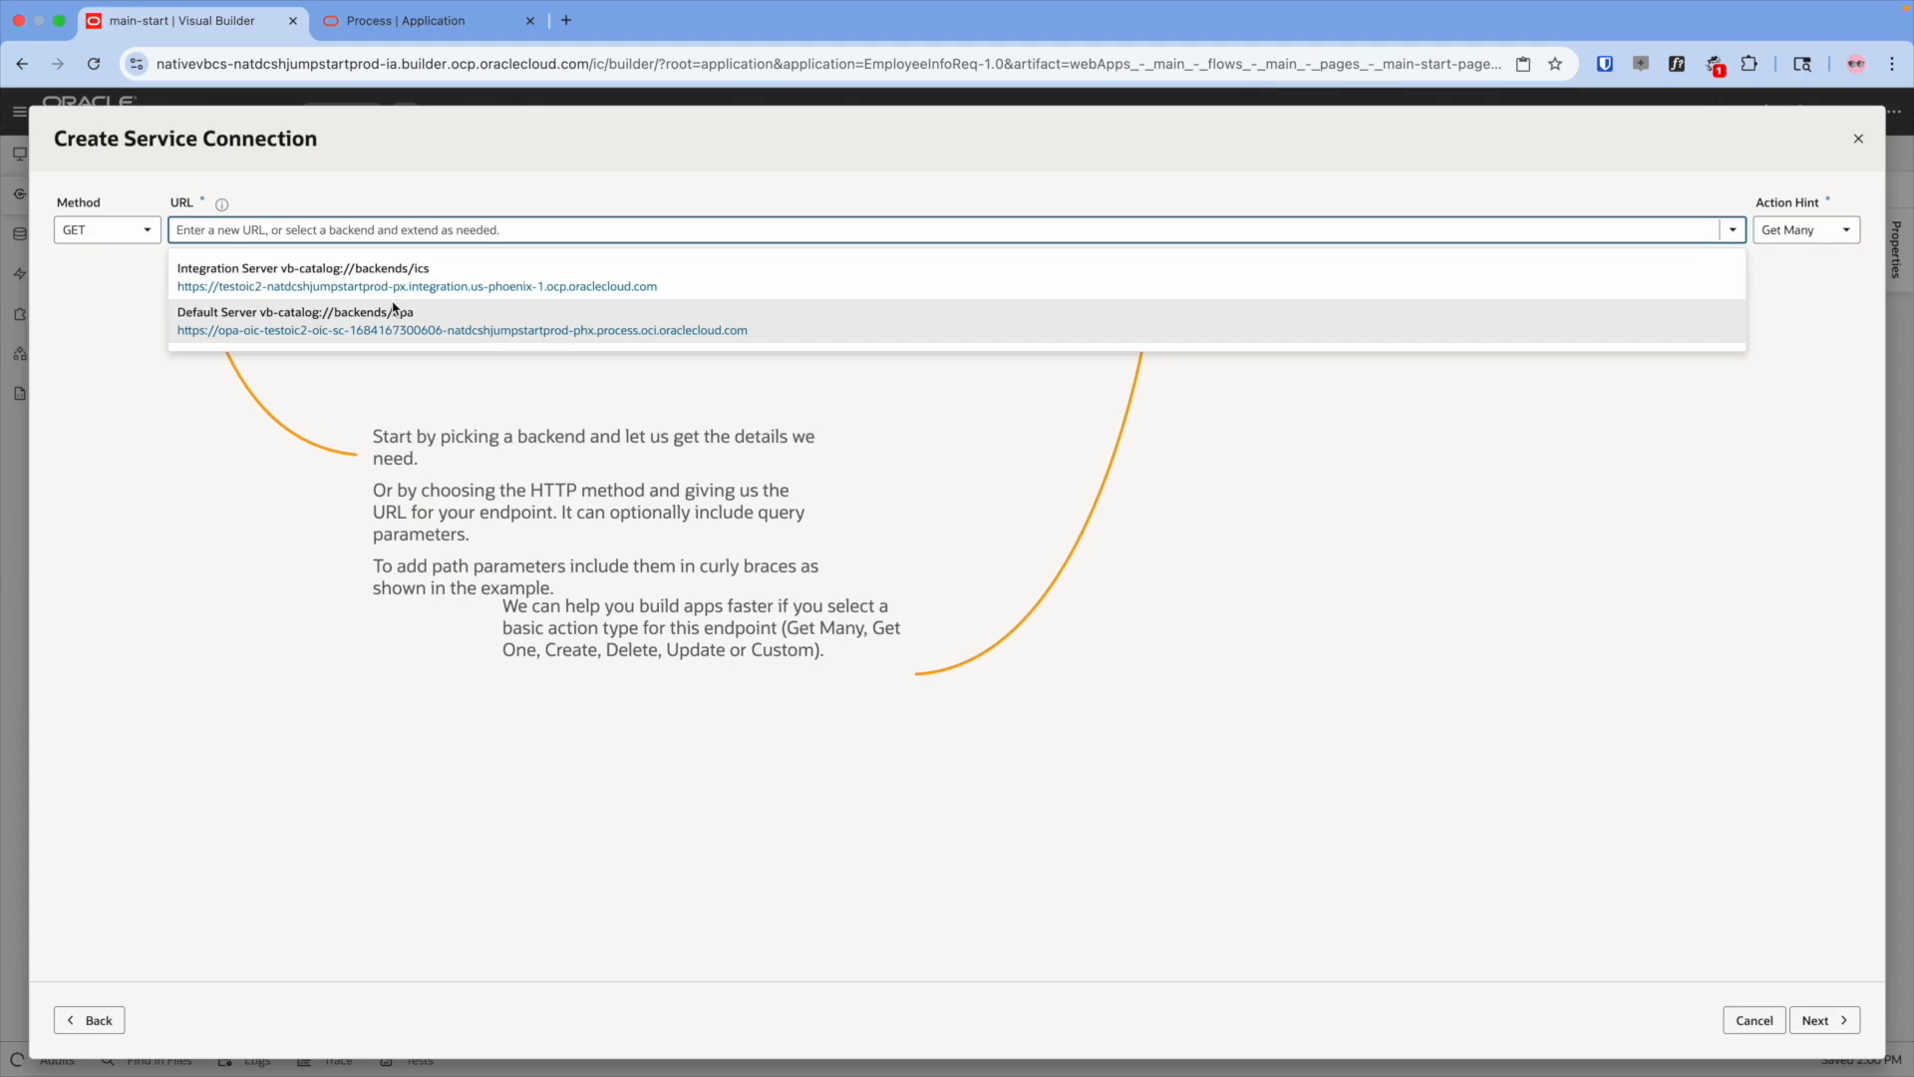
{"action": "left_click", "coordinate": [847, 326]}
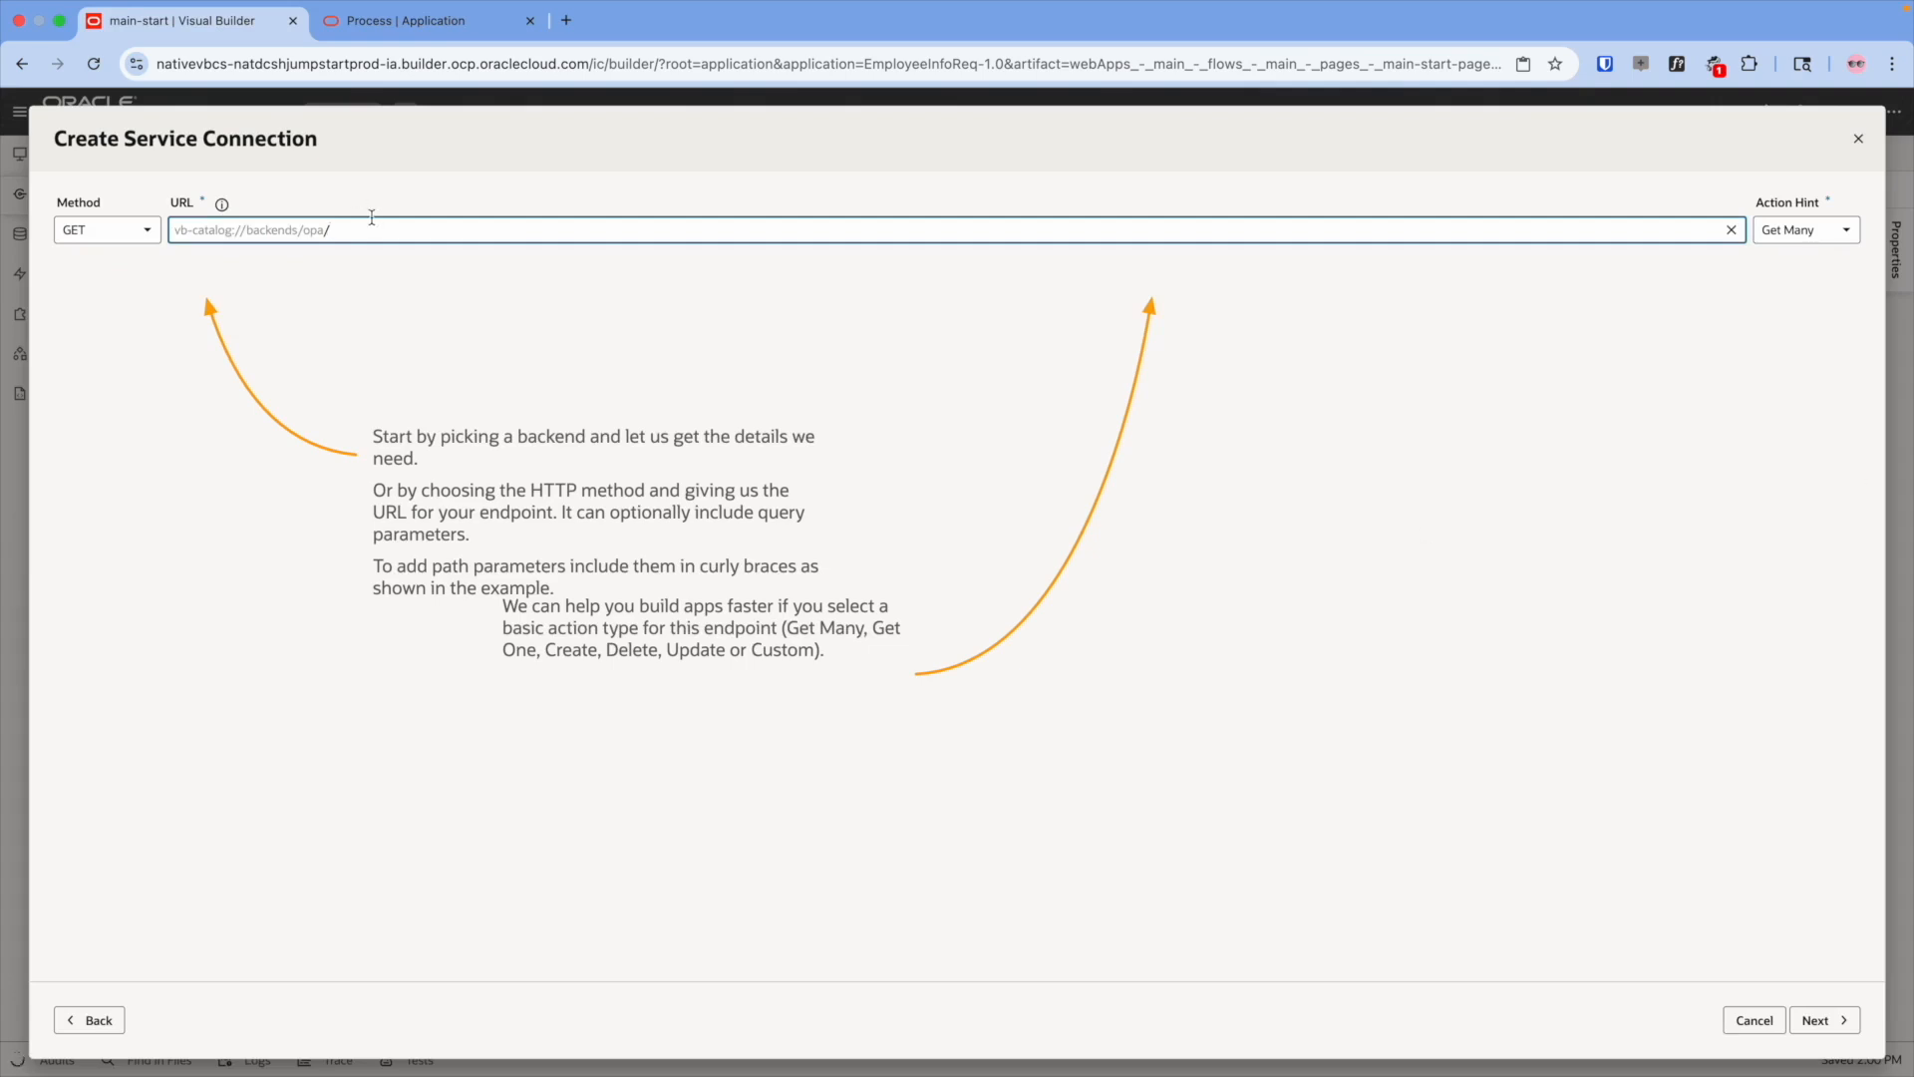
{"action": "type", "text": "process/api/v1/process-interfaces"}
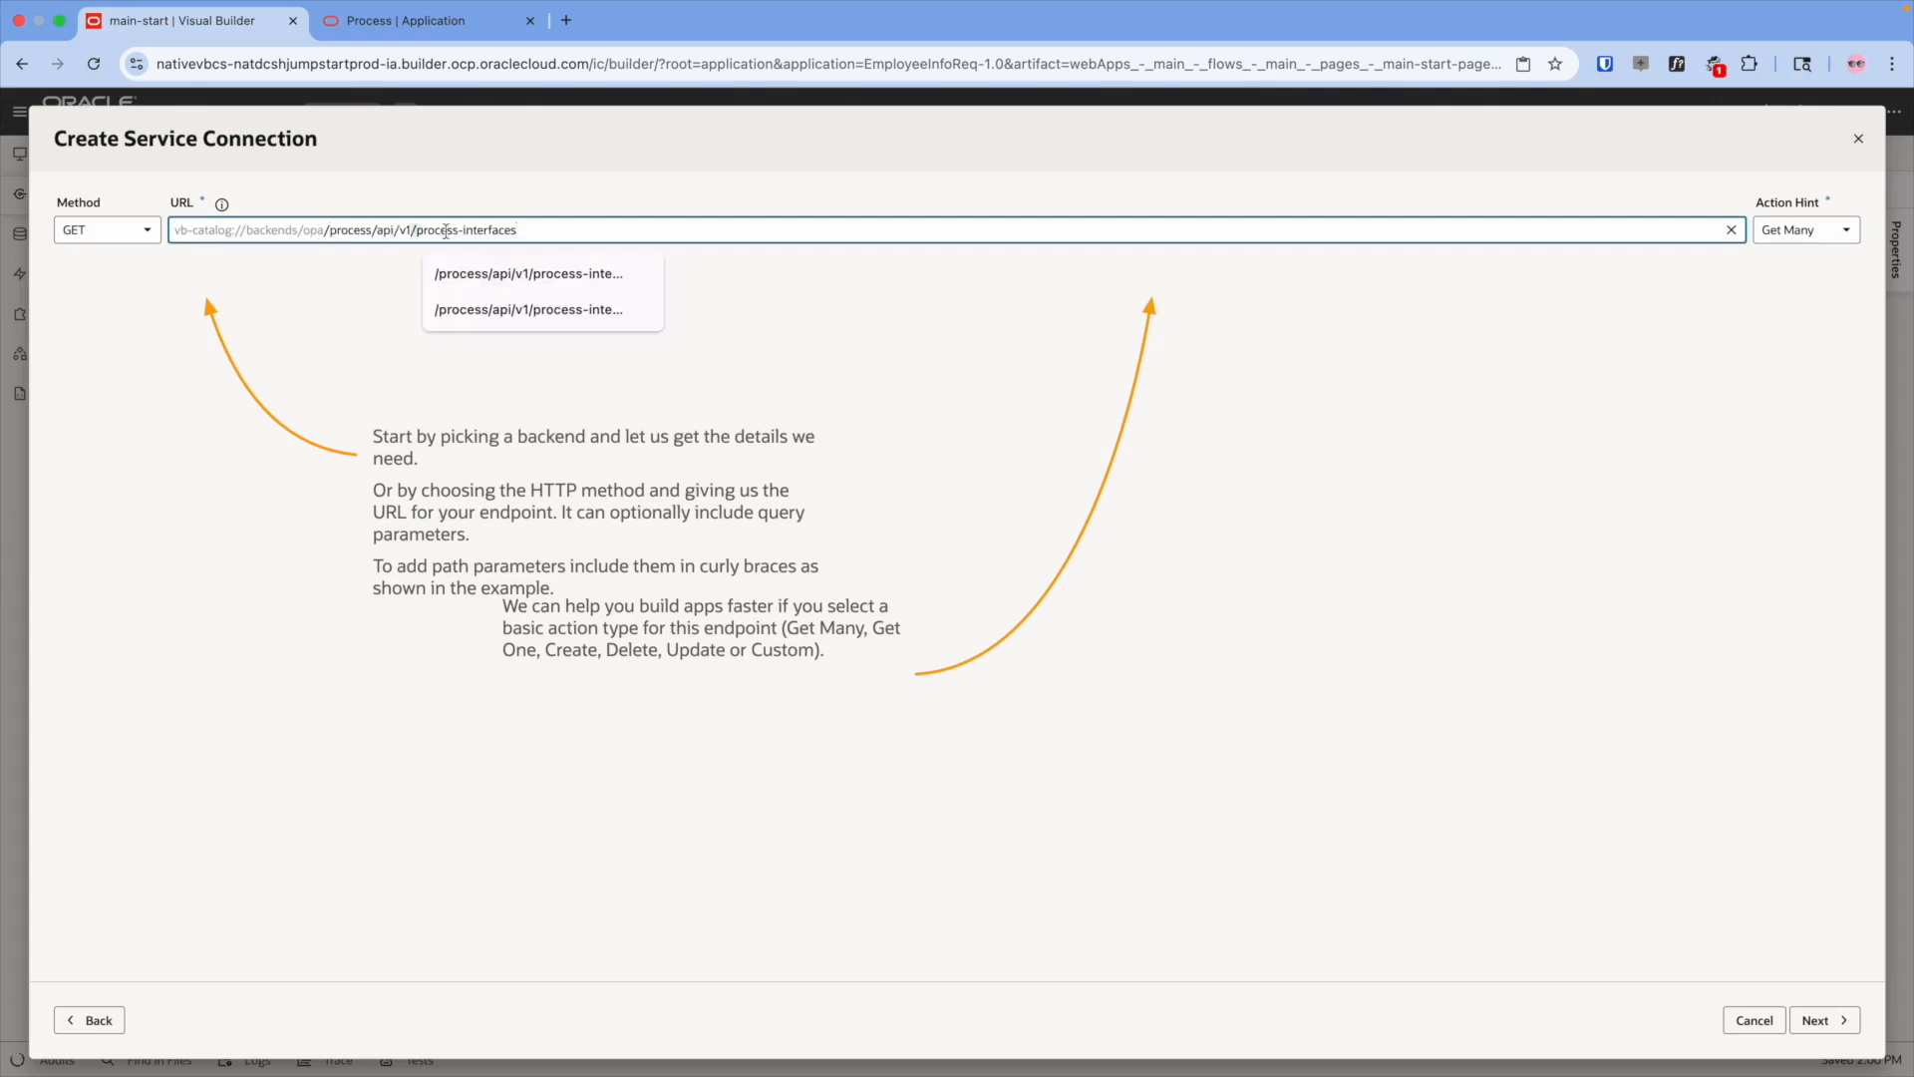
{"action": "left_click", "coordinate": [596, 155]}
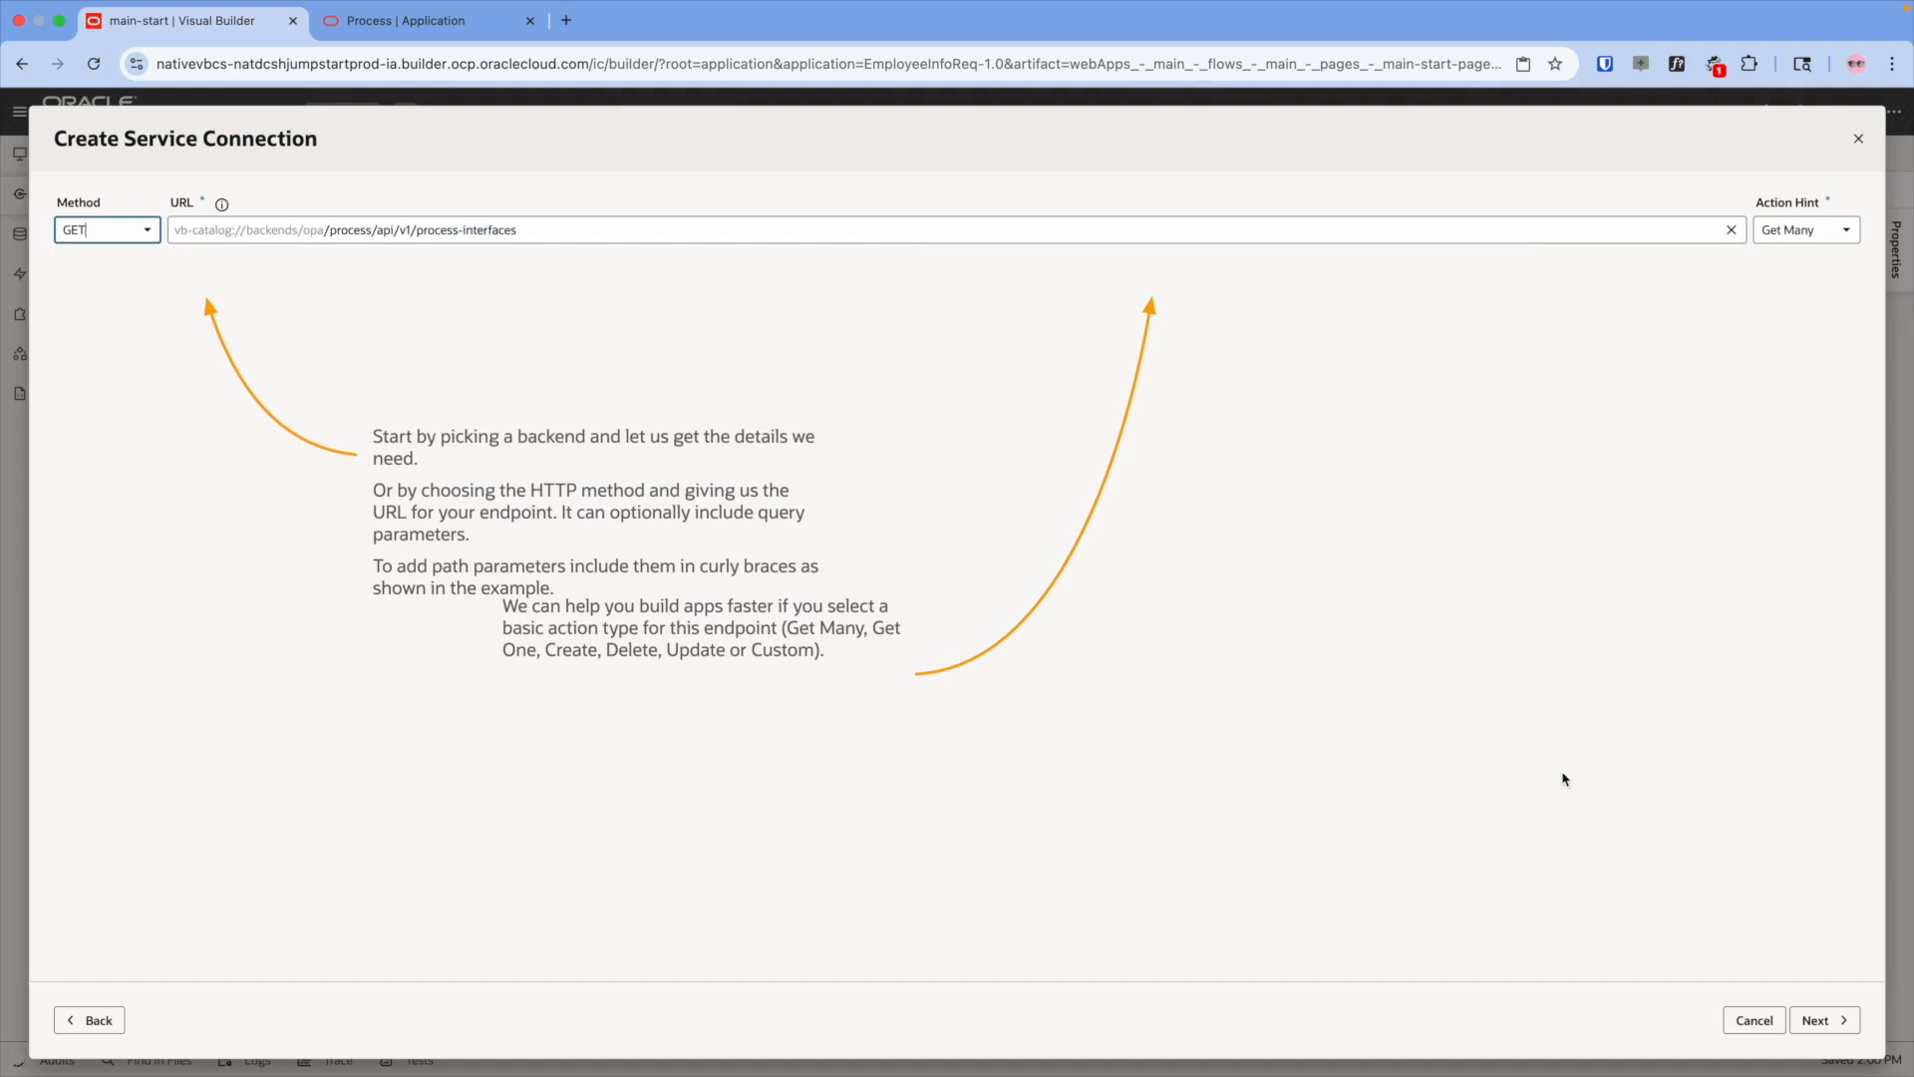
{"action": "left_click", "coordinate": [1806, 1011]}
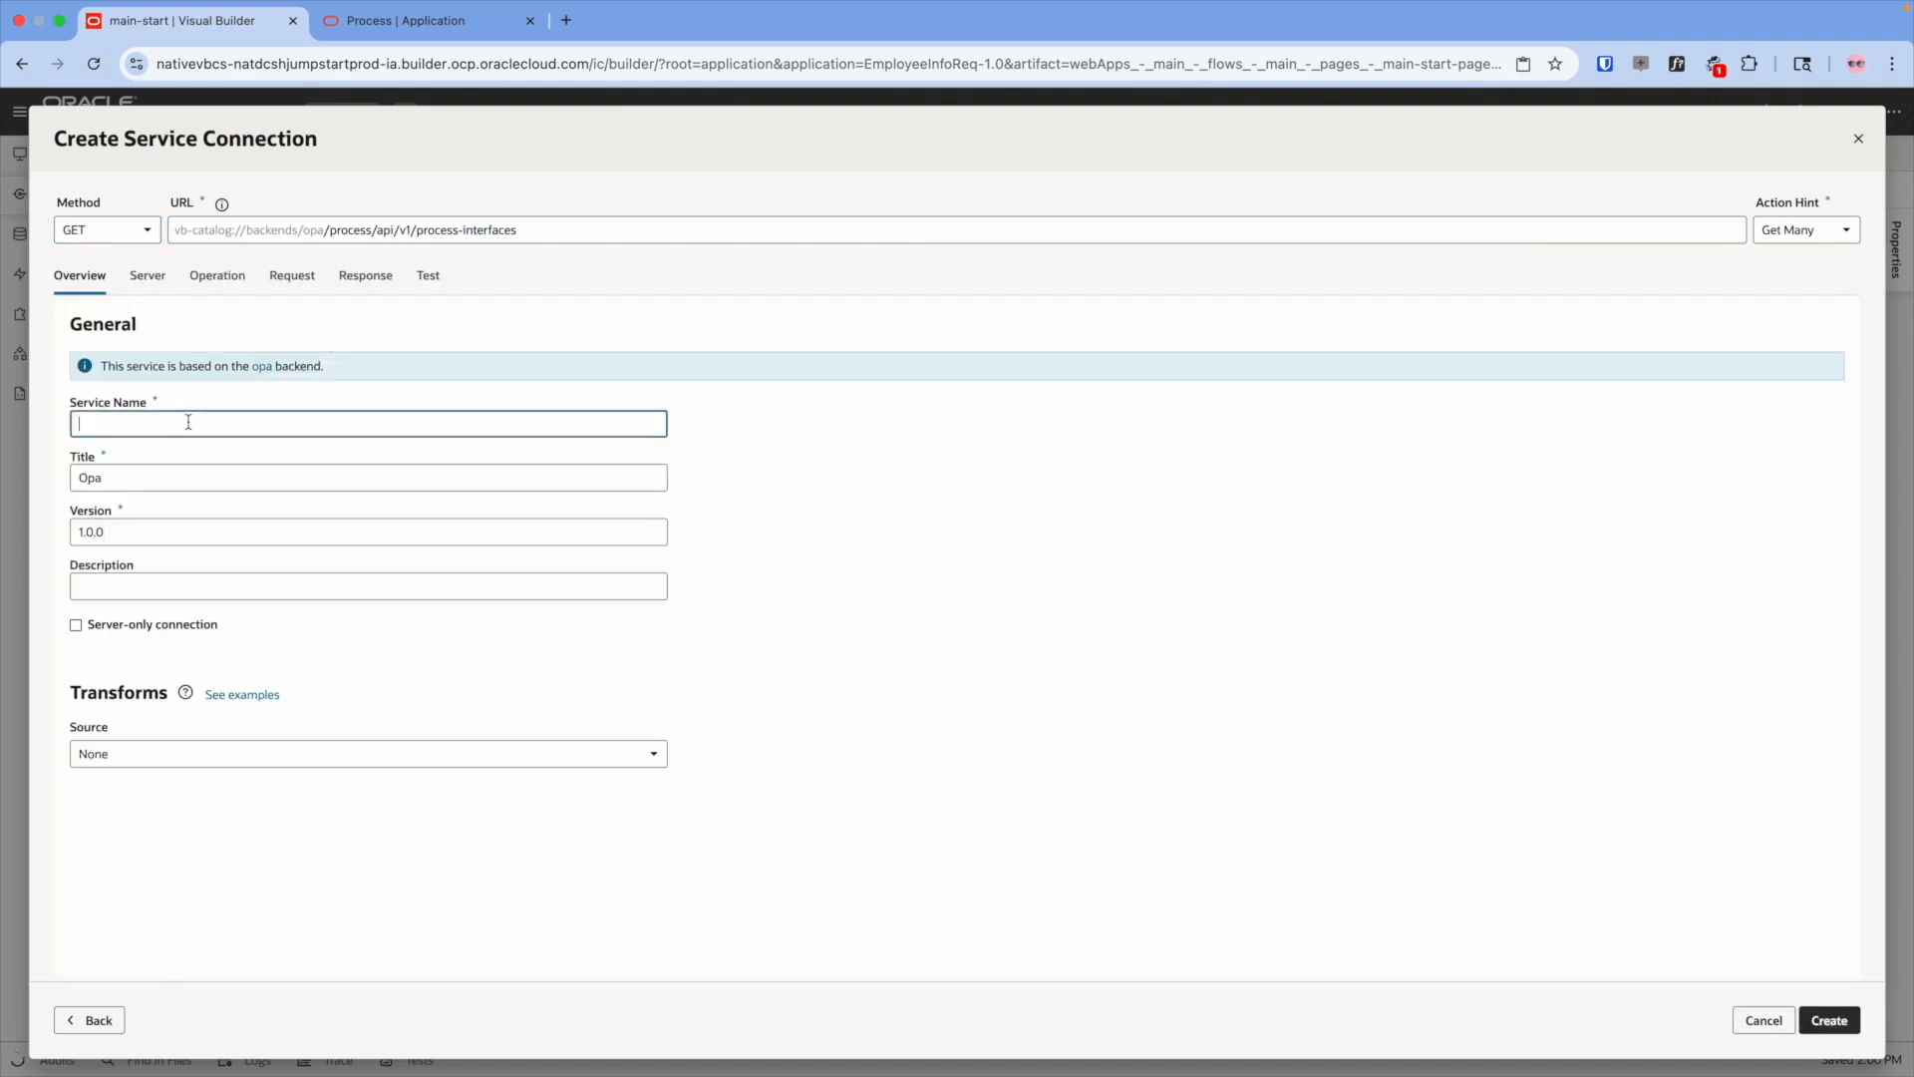
- Name the connection opa and send a test request to the endpoint
{"action": "left_click", "coordinate": [189, 421]}
{"action": "type", "text": "opa"}
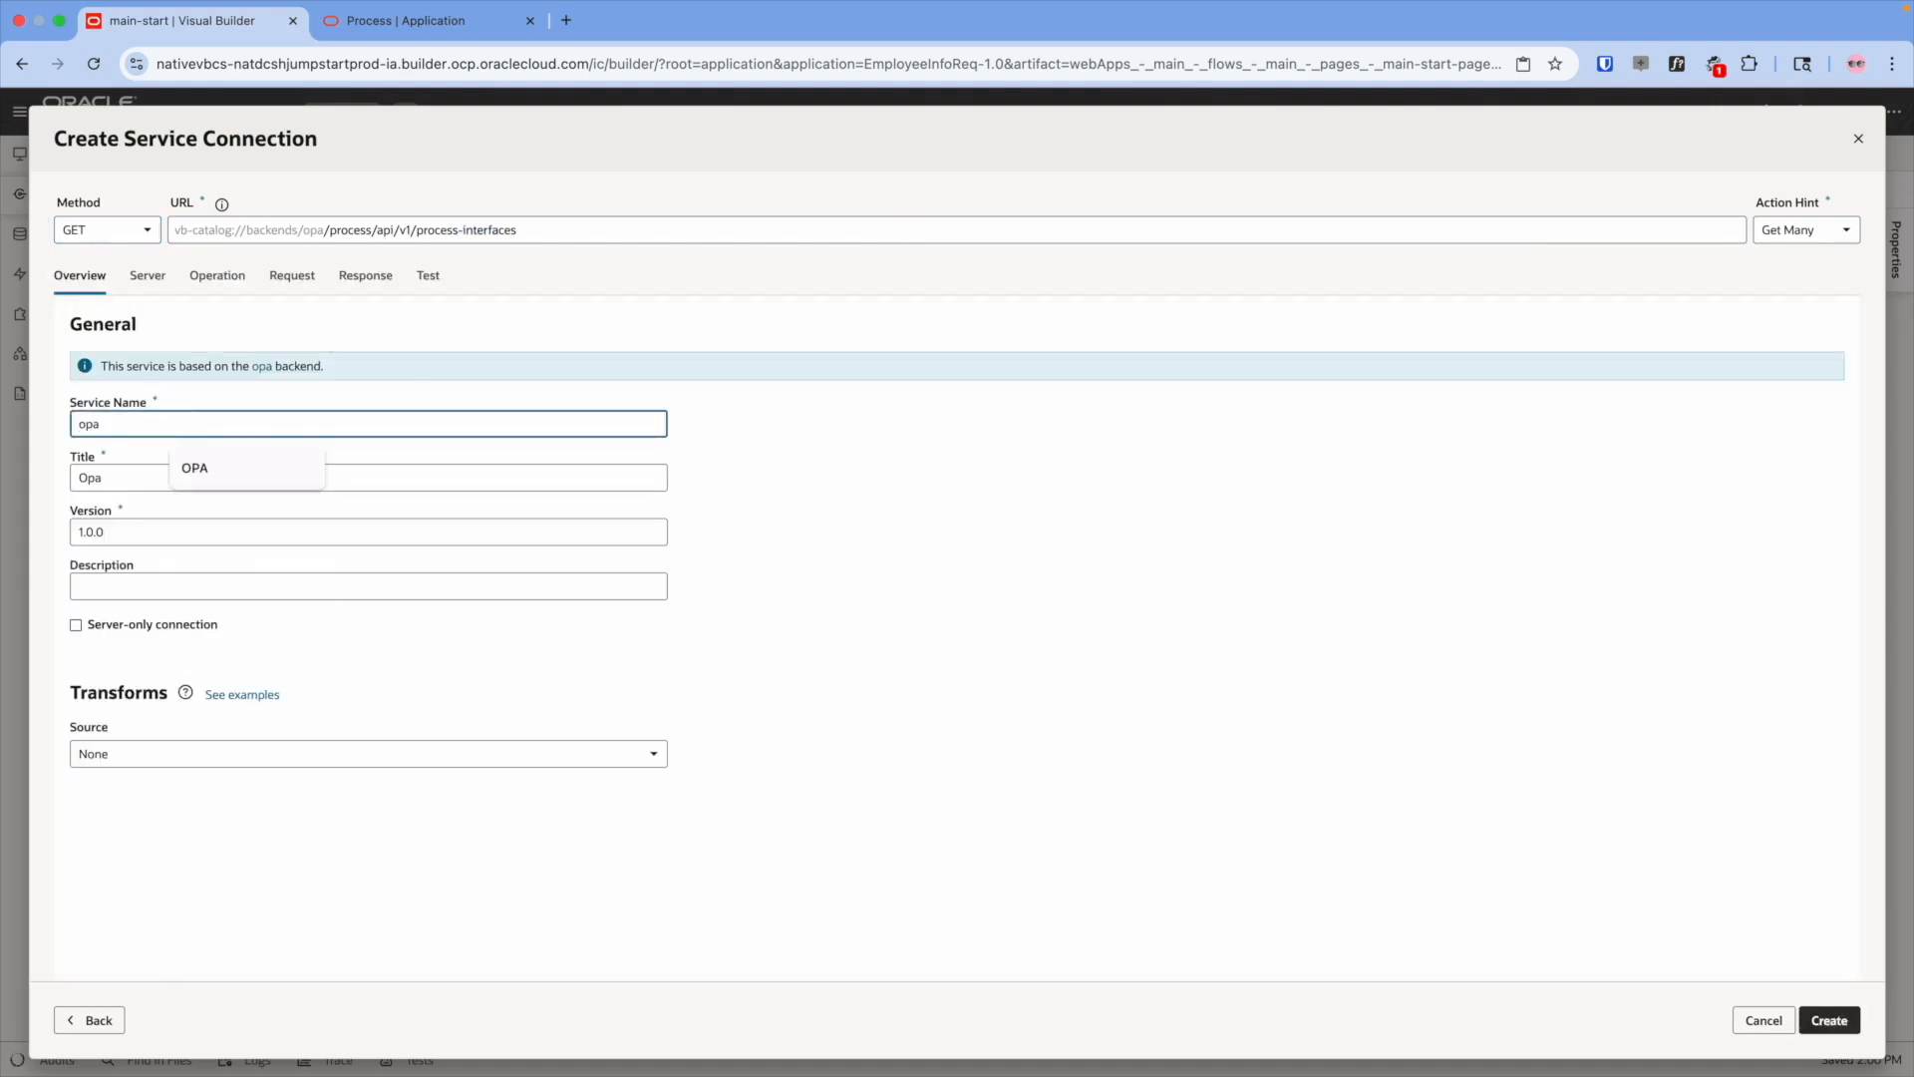
{"action": "left_click", "coordinate": [347, 329]}
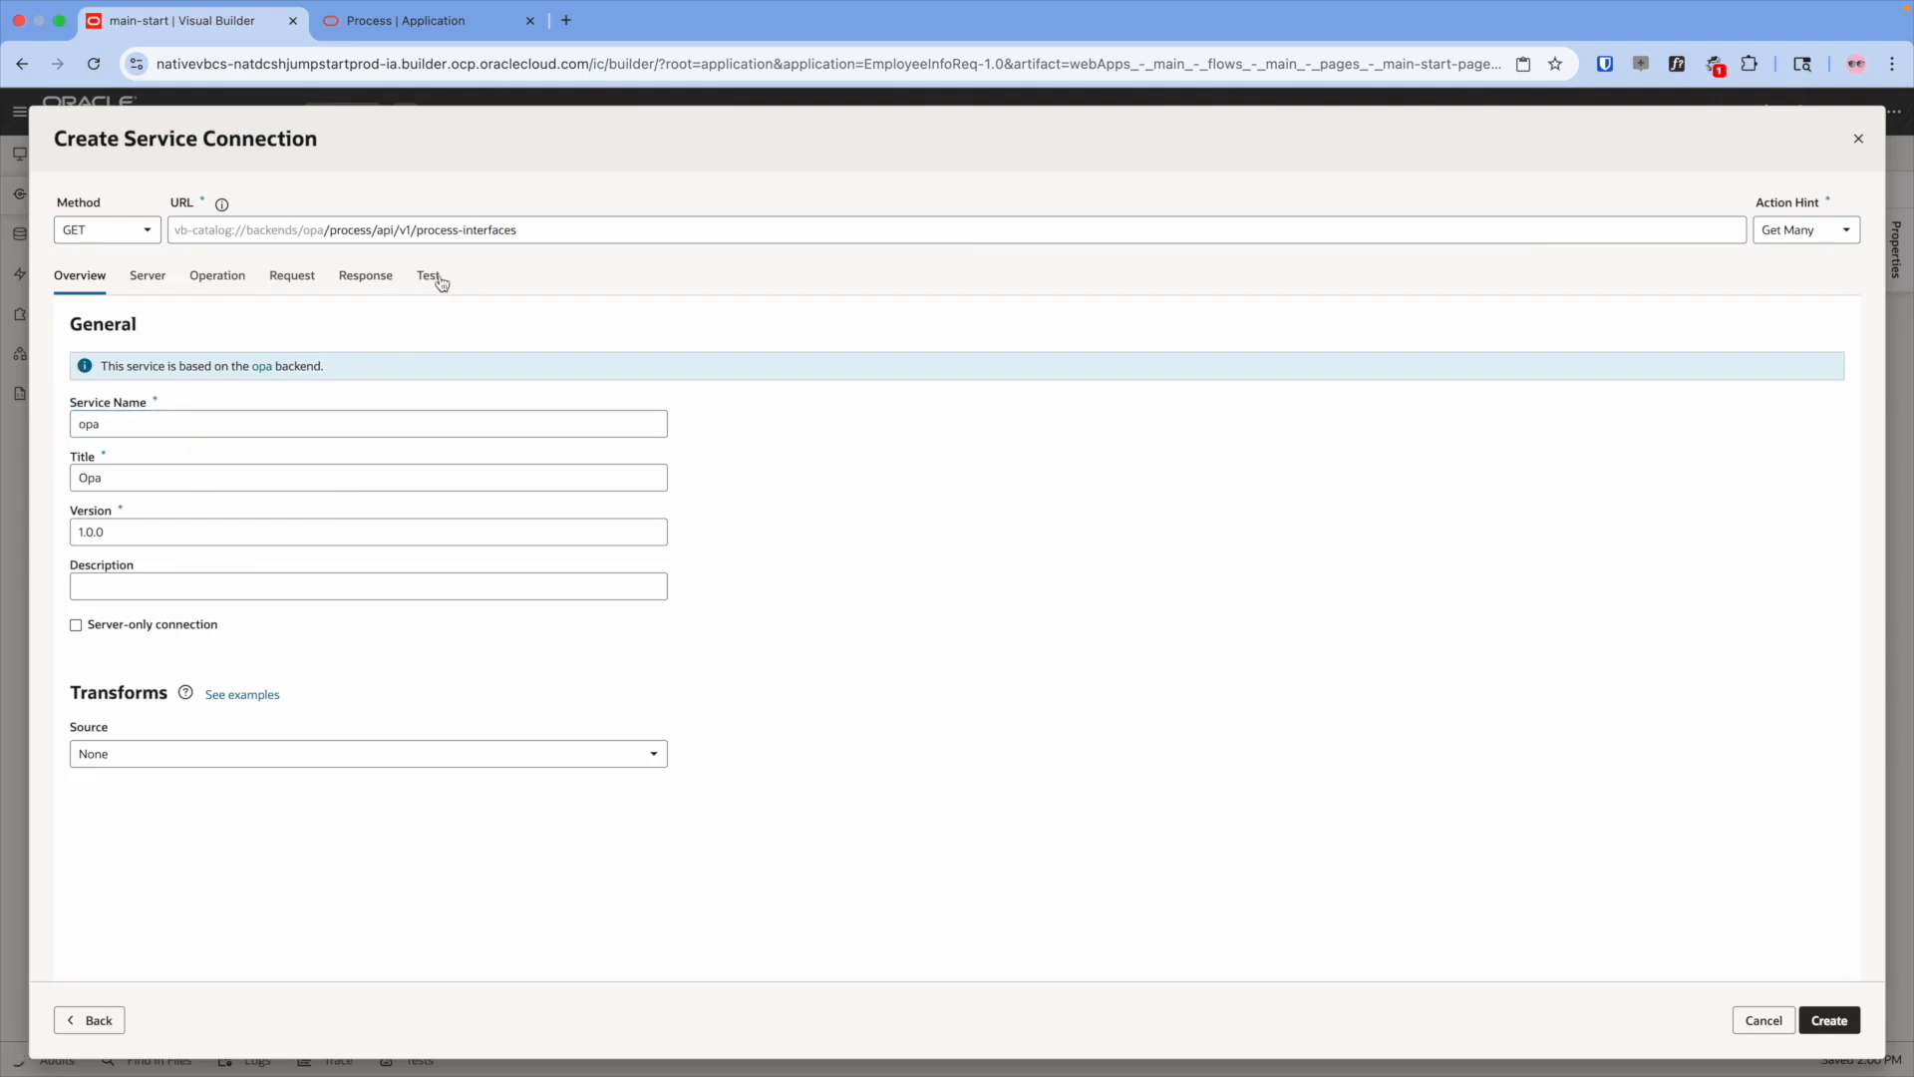
{"action": "left_click", "coordinate": [427, 279]}
{"action": "left_click", "coordinate": [120, 578]}
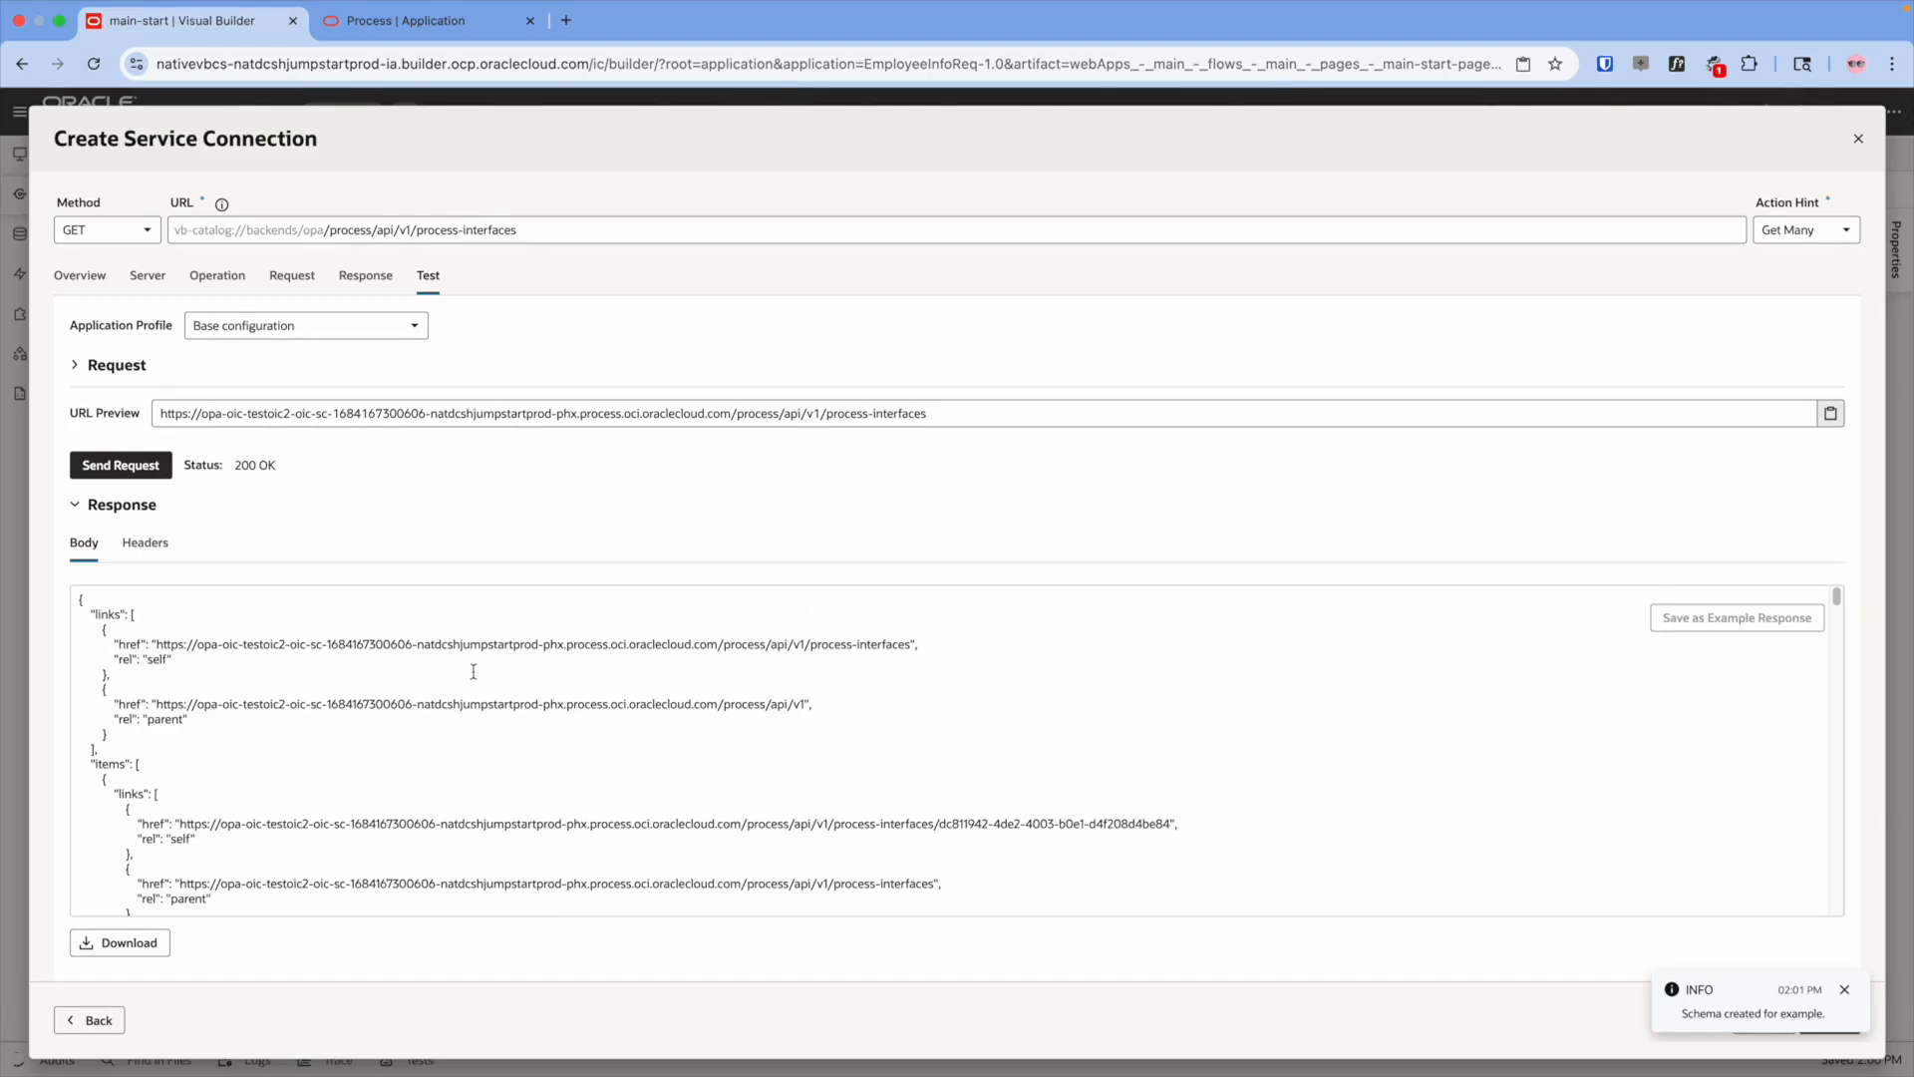
- Search the test response for 'newemp' and select the matching part of the JSON
{"action": "scroll", "coordinate": [350, 781], "scroll_direction": "down", "scroll_amount": 15}
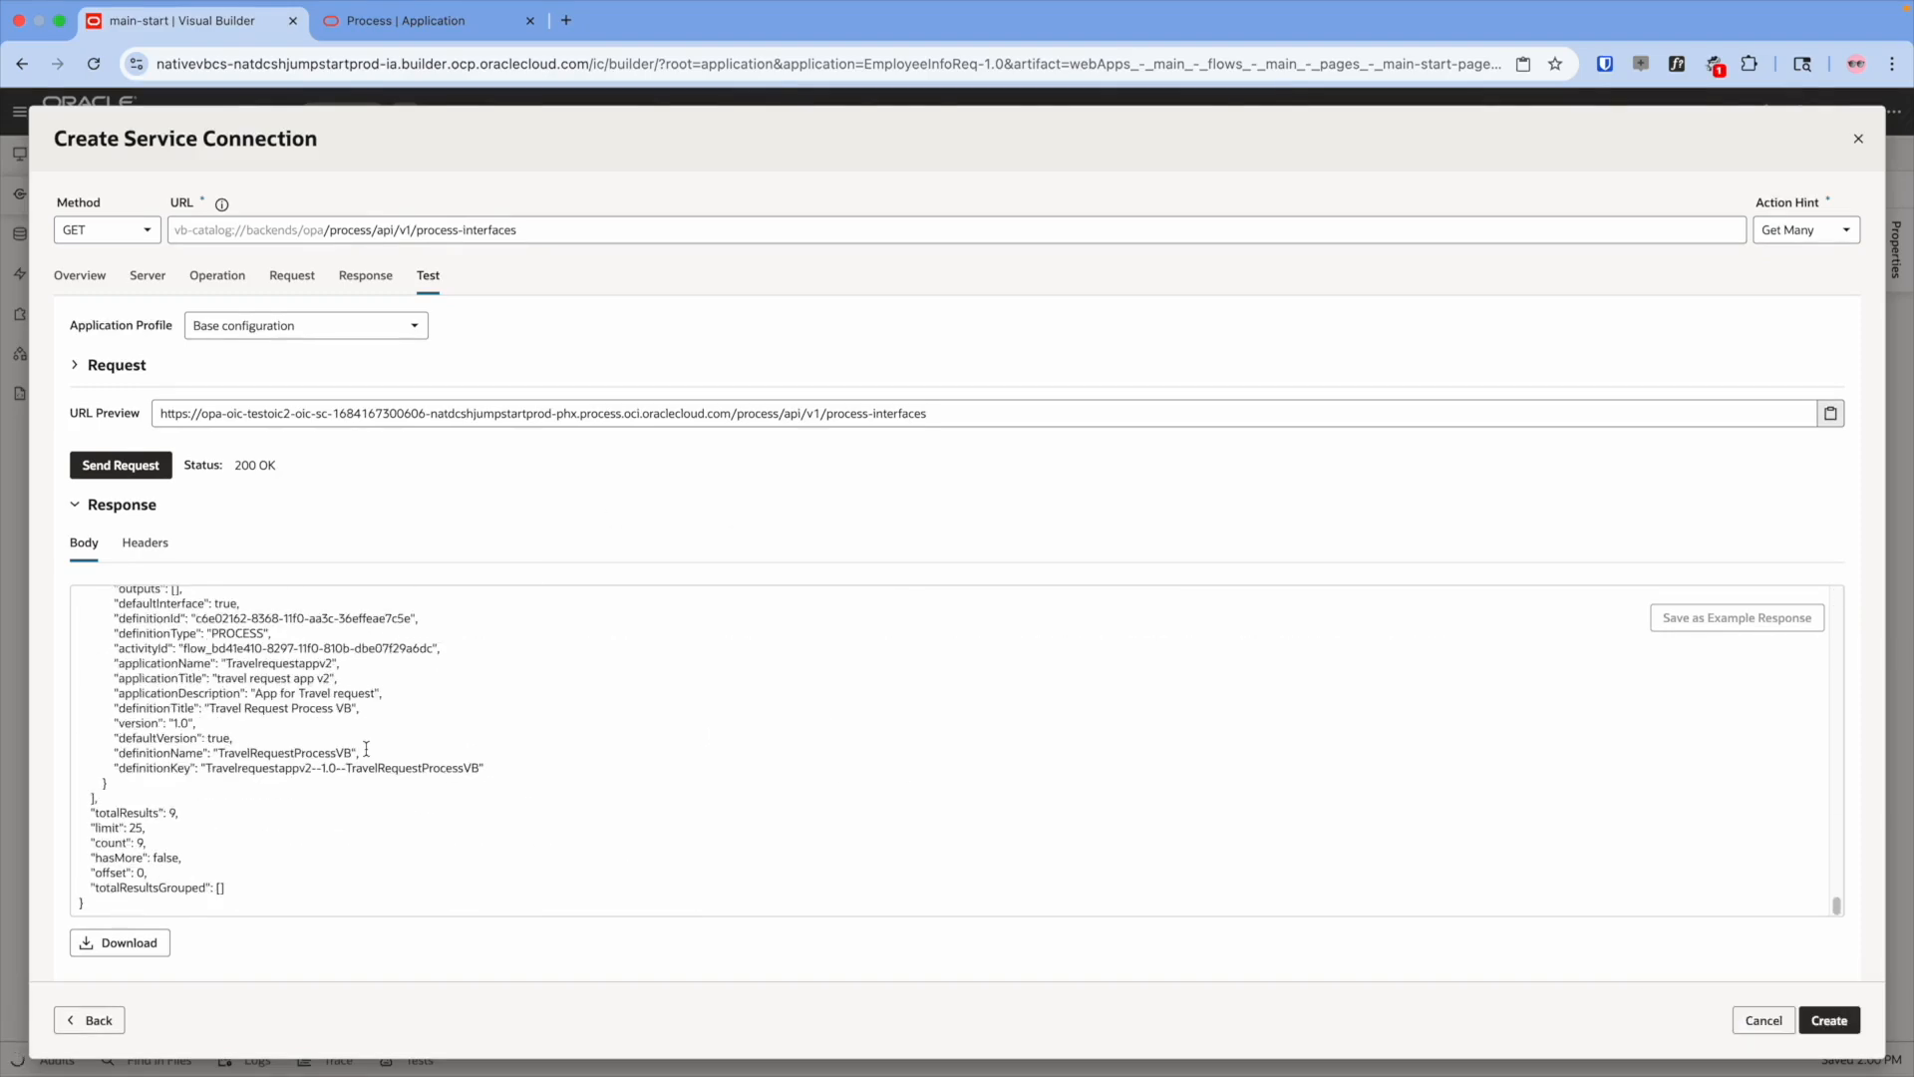
{"action": "left_click", "coordinate": [692, 708]}
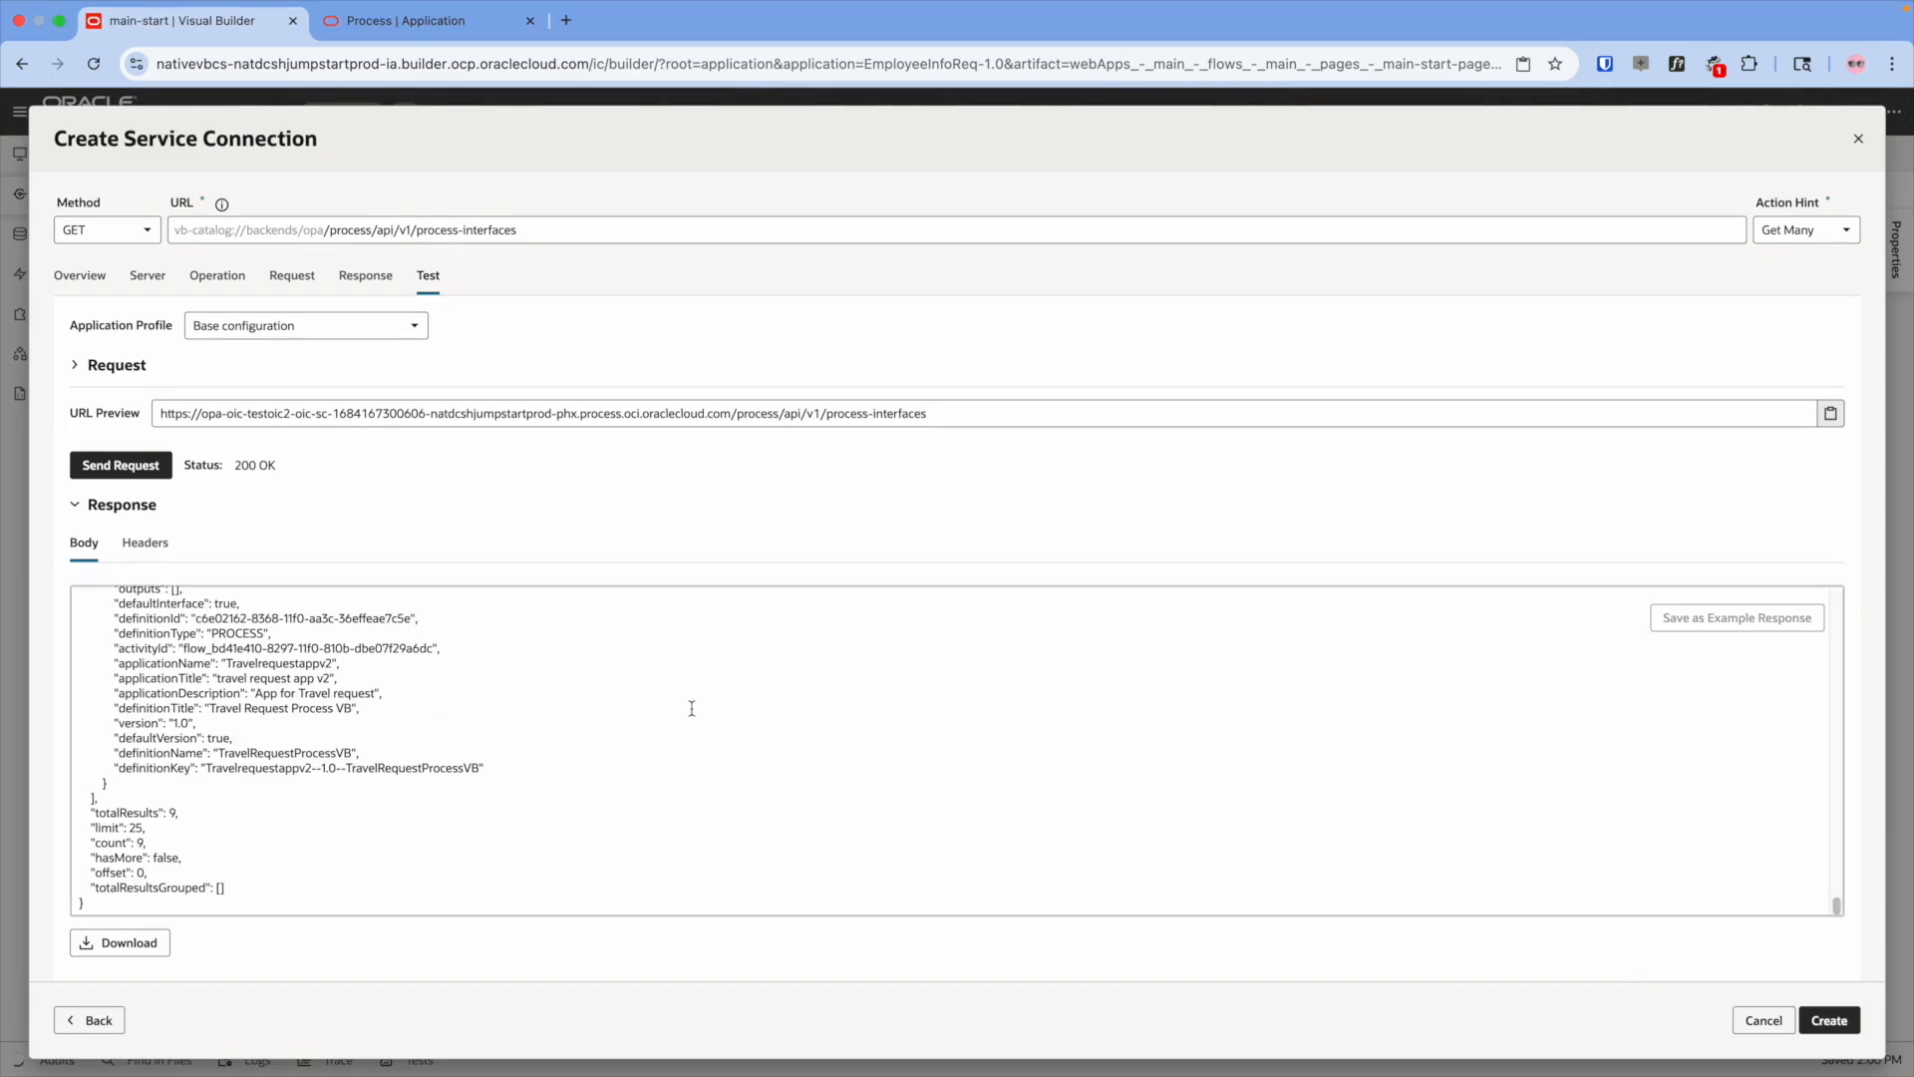
{"action": "key", "text": "super+f"}
{"action": "type", "text": "new"}
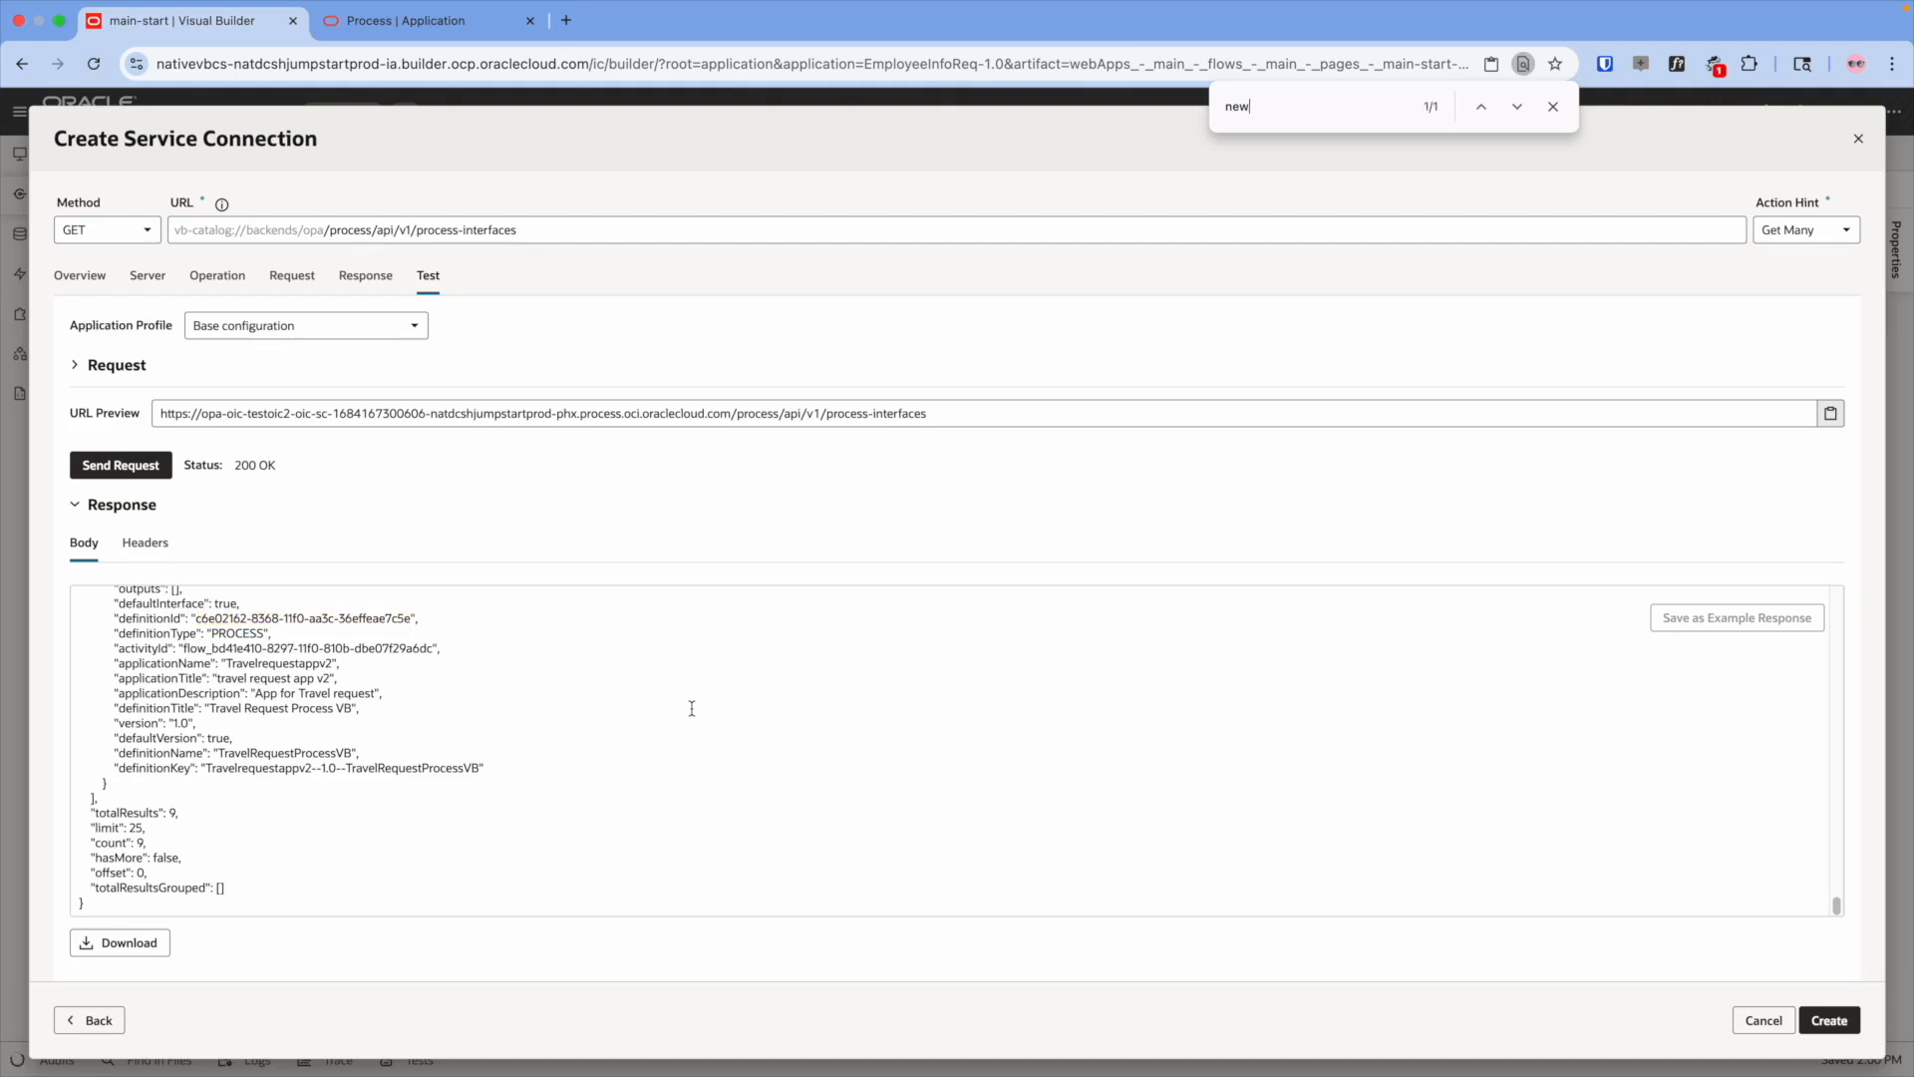
{"action": "type", "text": "emp"}
{"action": "left_click_drag", "start_coordinate": [198, 841], "coordinate": [412, 835]}
{"action": "key", "text": "super+c"}
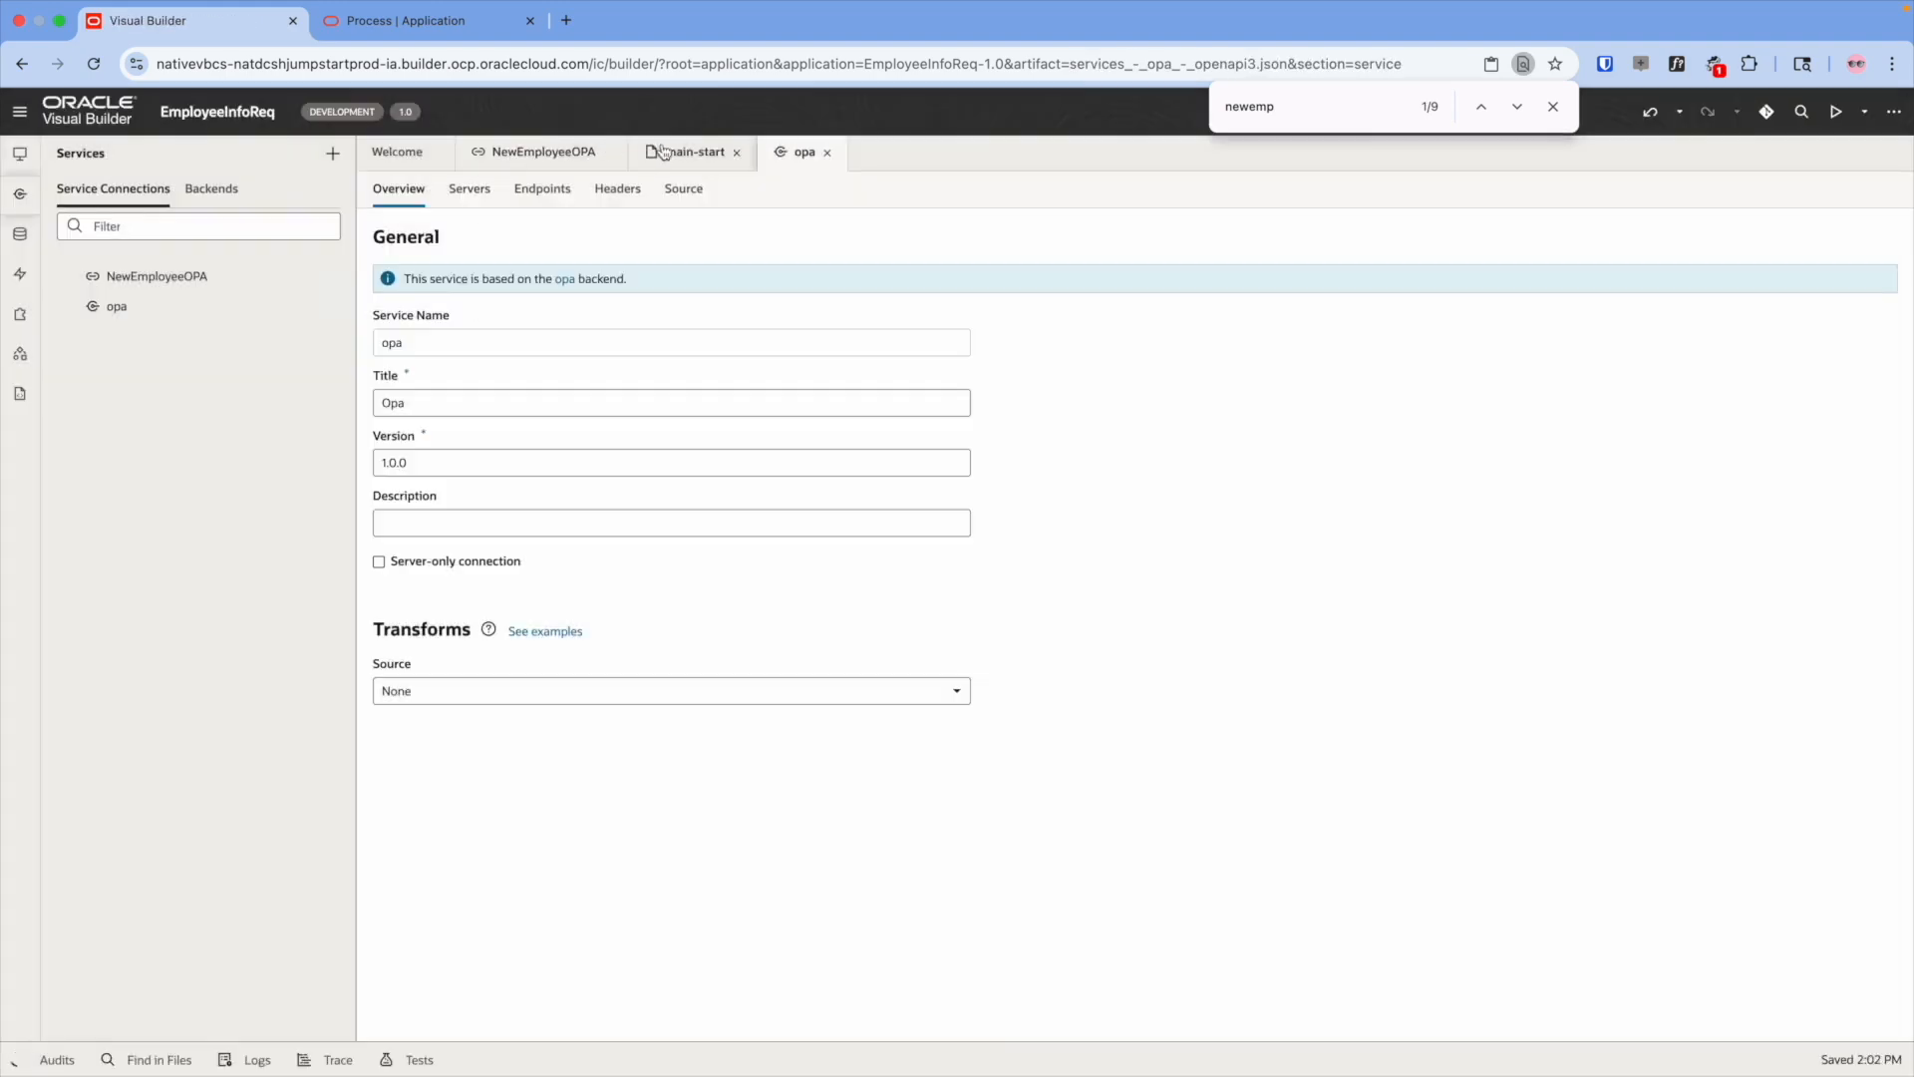
- Create the opa connection and default the processes variable's processDefinitionId to the copied id
{"action": "left_click", "coordinate": [666, 152]}
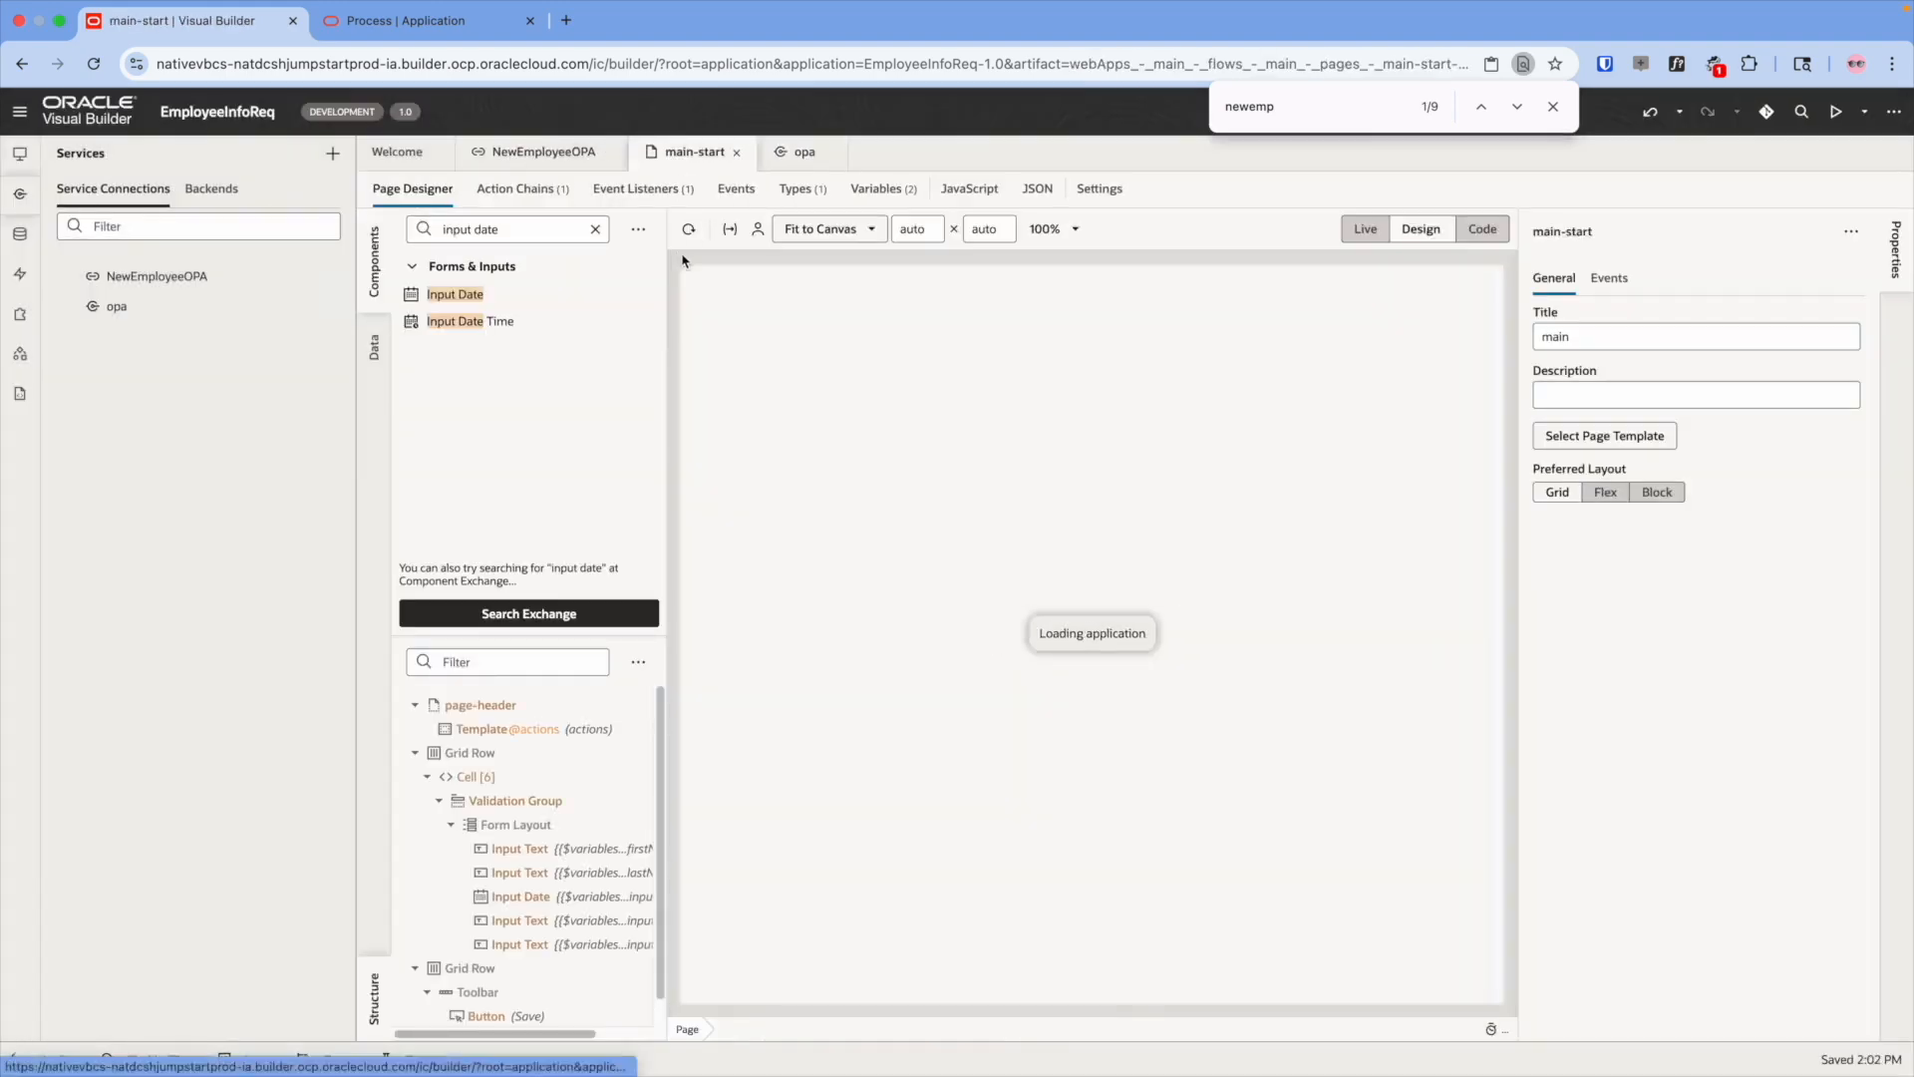
{"action": "left_click", "coordinate": [865, 190]}
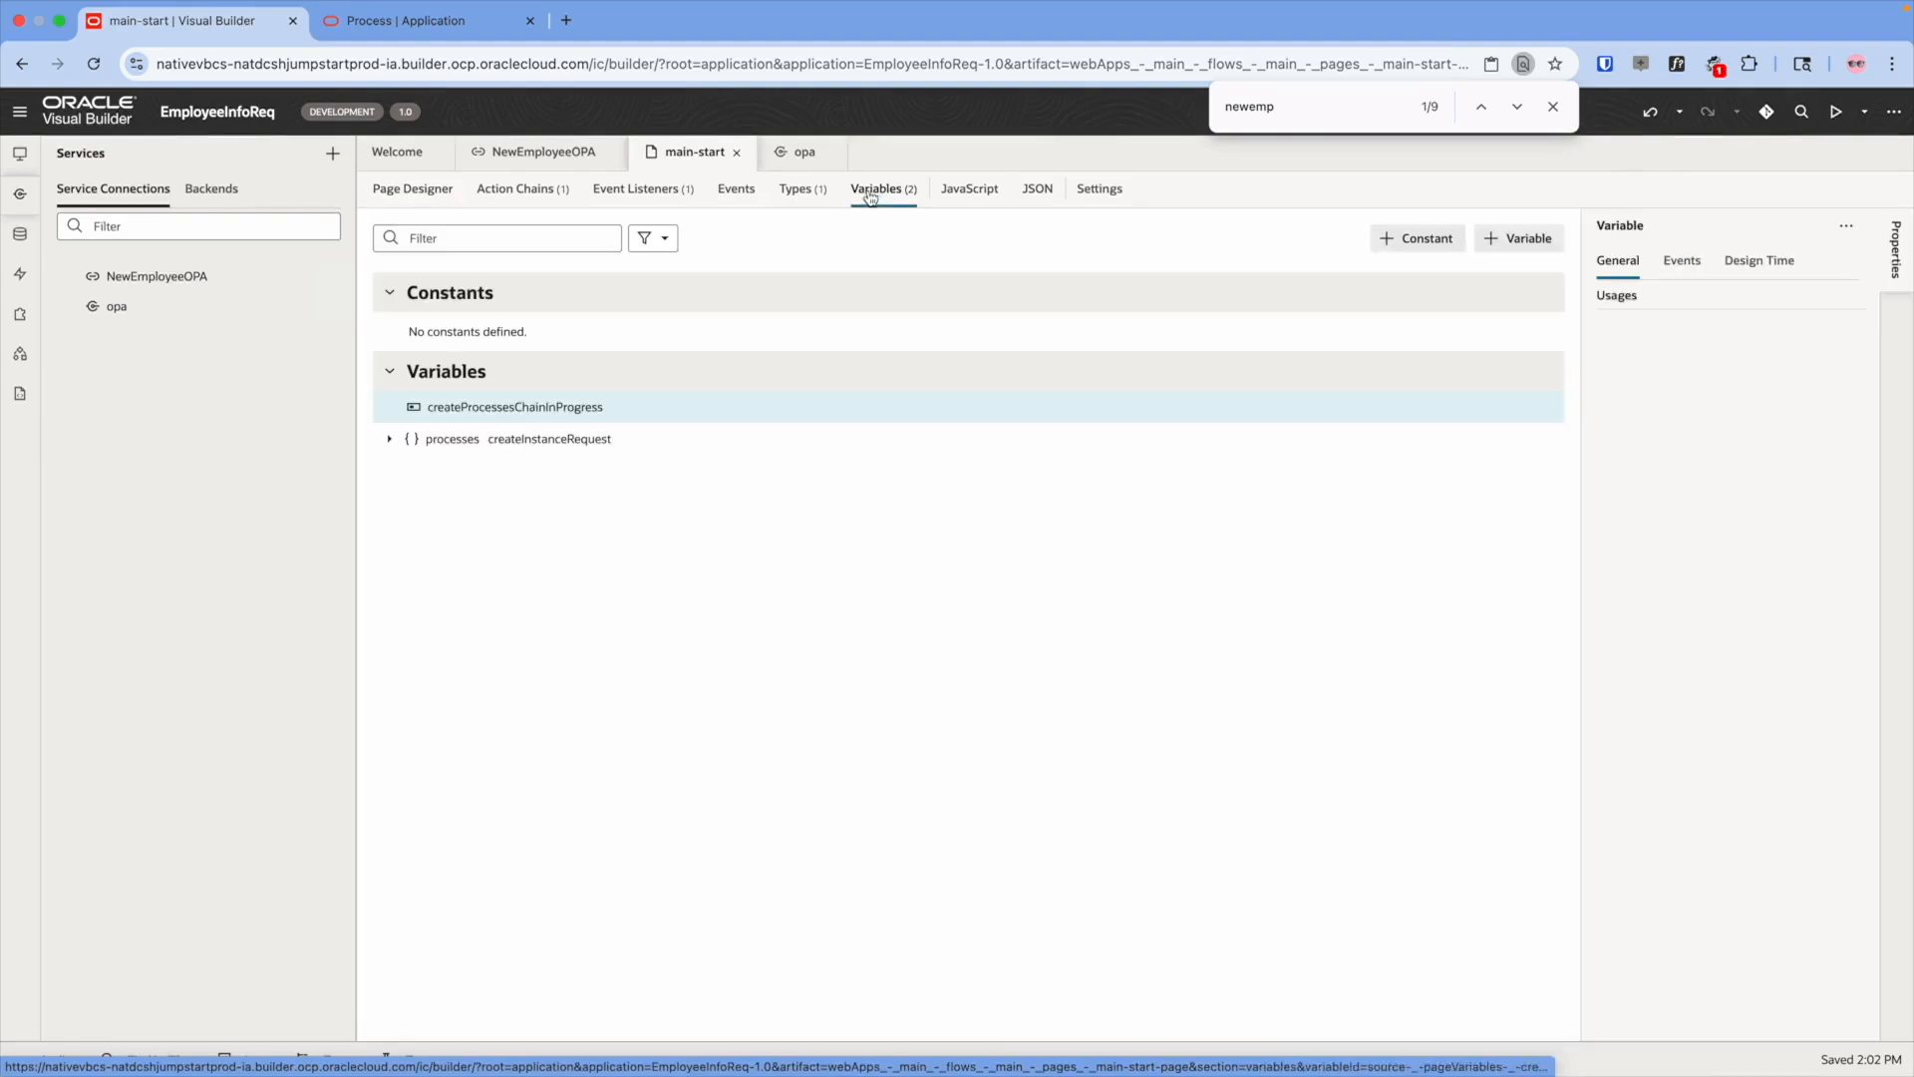
{"action": "left_click", "coordinate": [391, 440]}
{"action": "left_click", "coordinate": [407, 503]}
{"action": "left_click", "coordinate": [443, 532]}
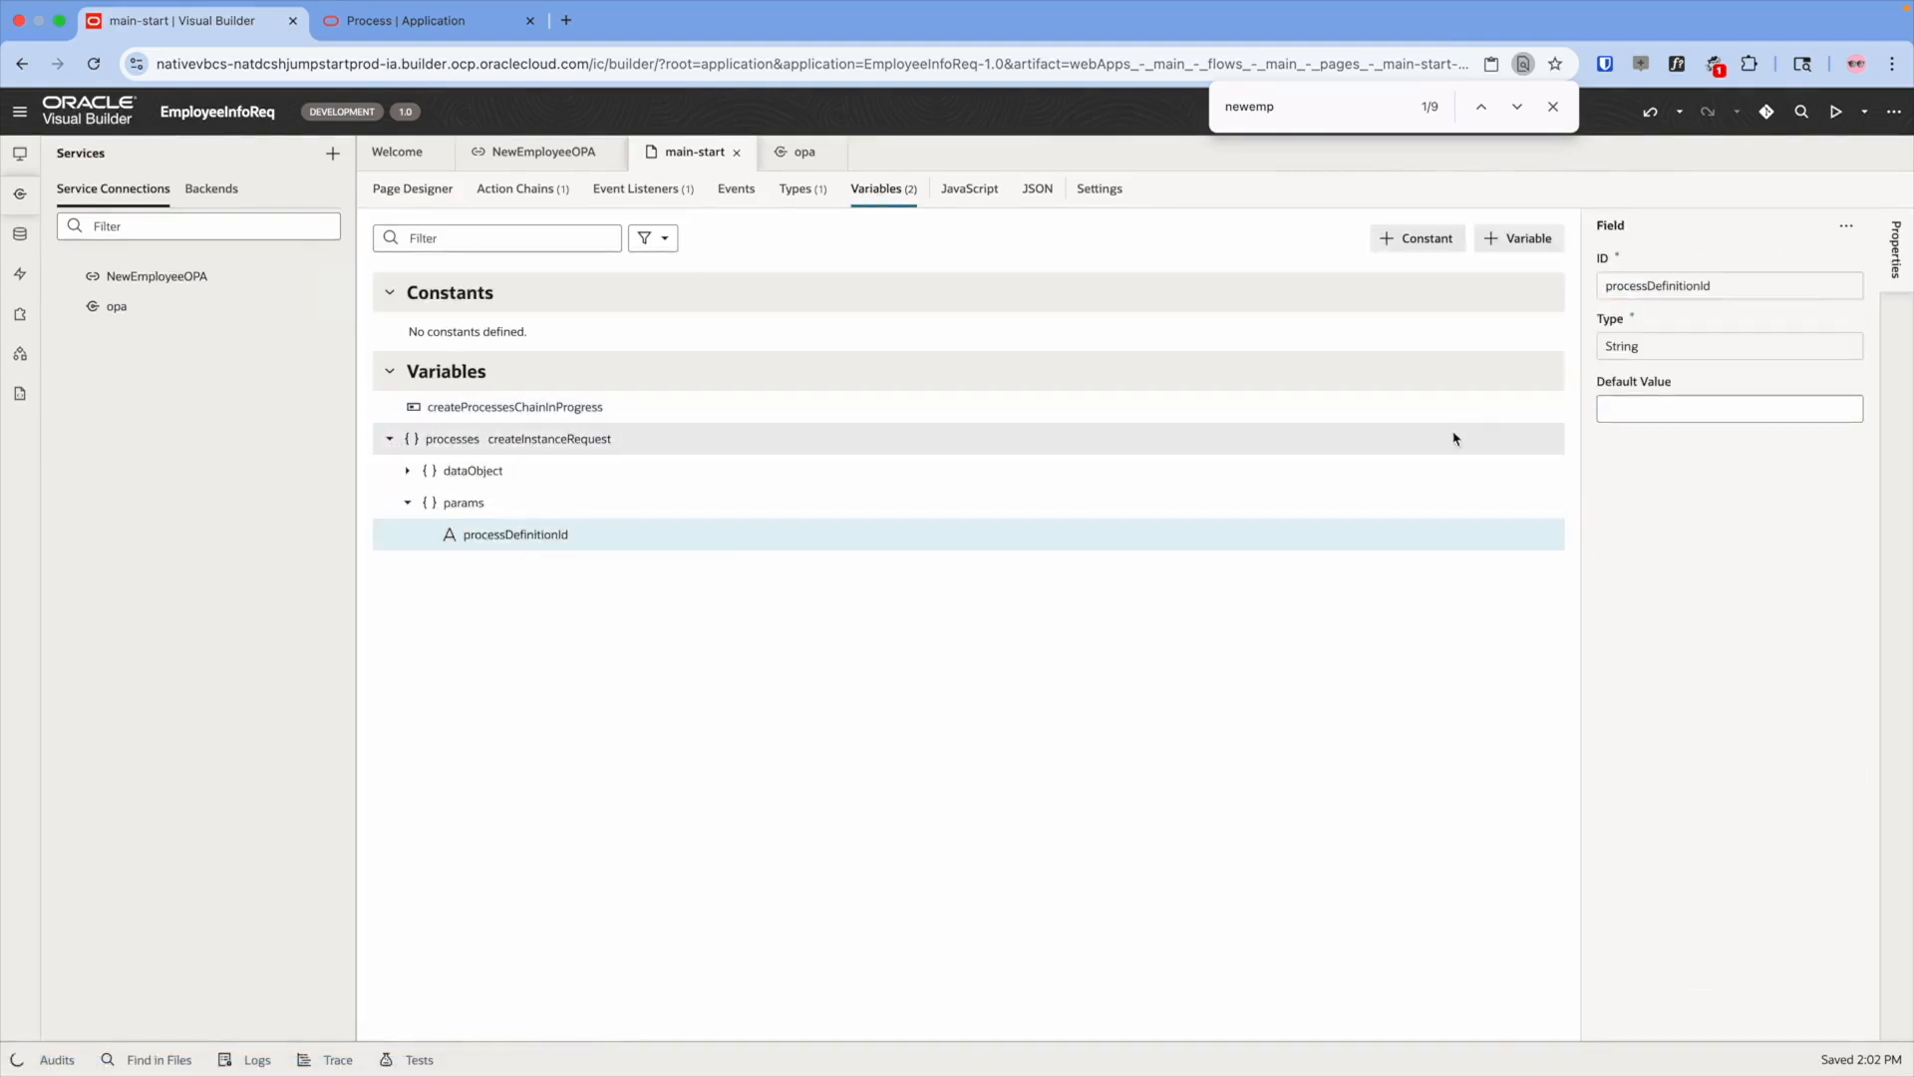
{"action": "left_click", "coordinate": [1625, 409]}
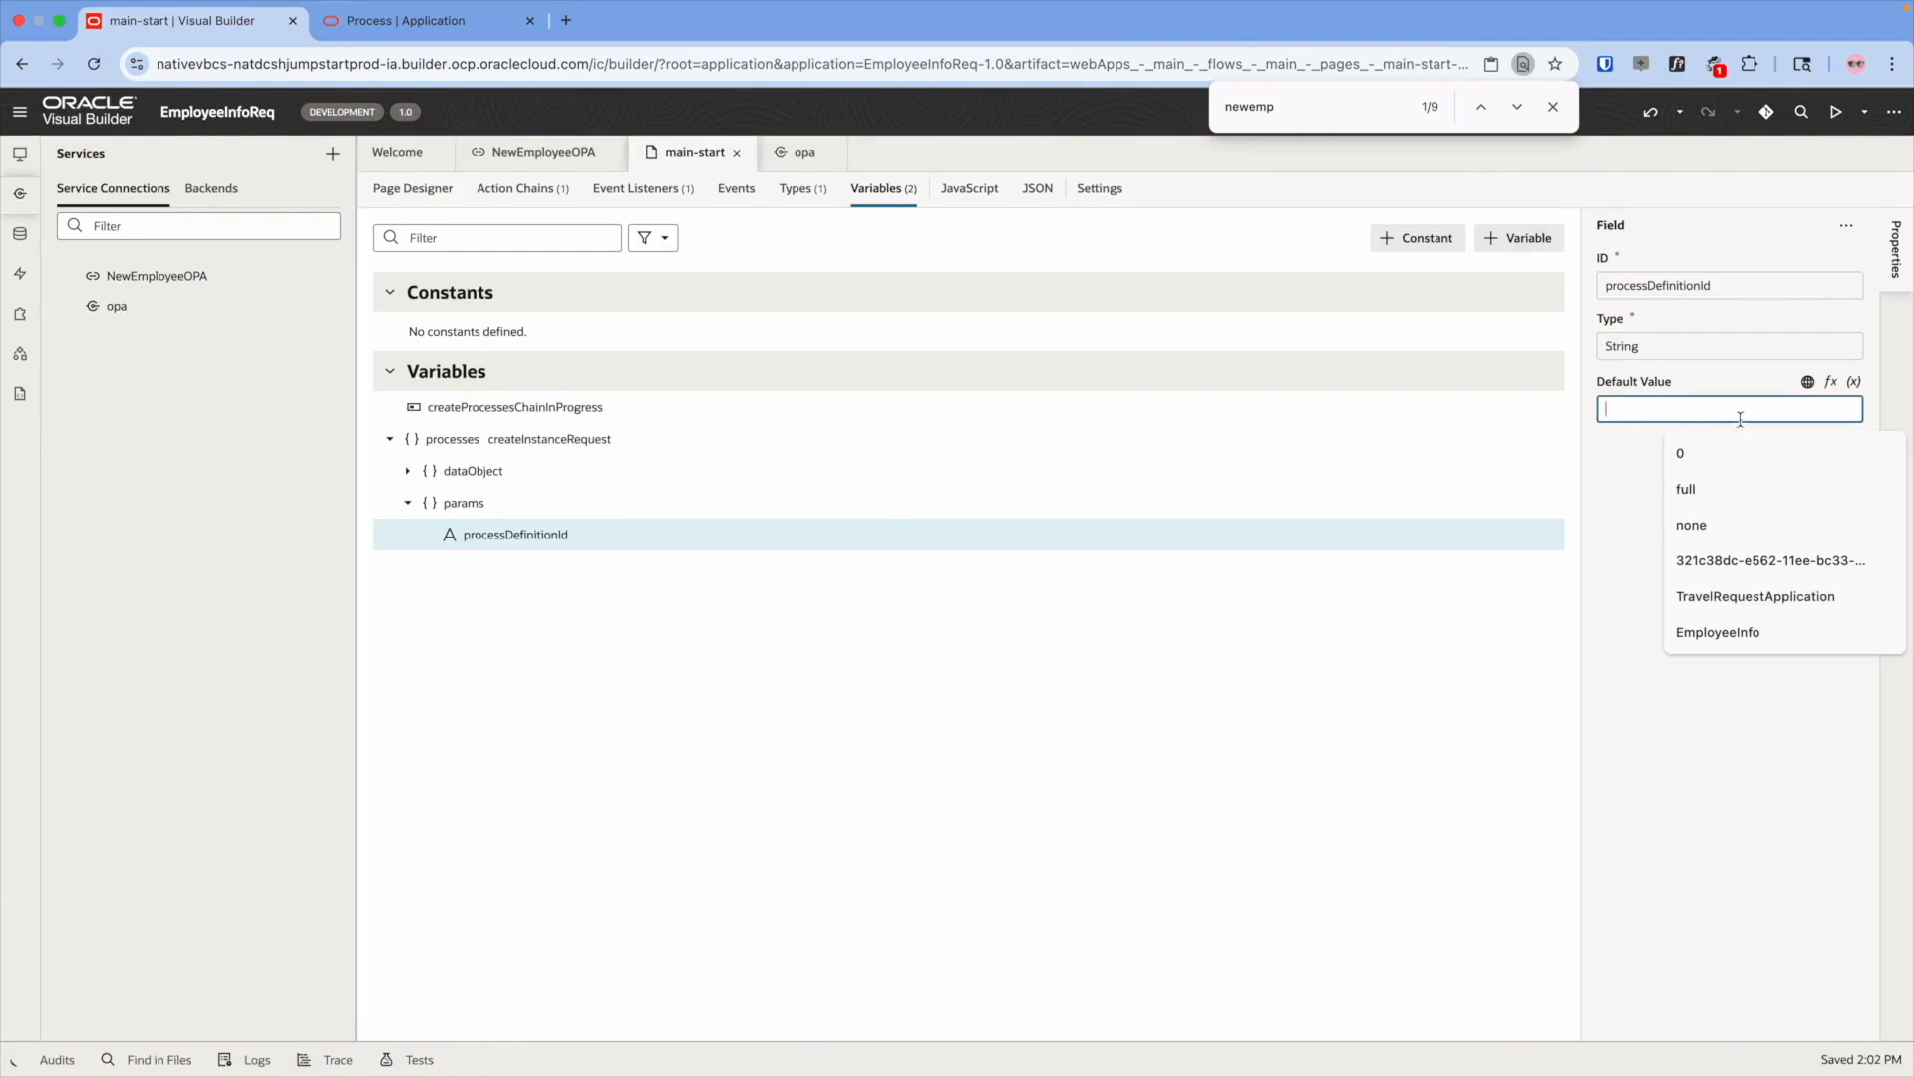
{"action": "key", "text": "super+v"}
{"action": "left_click", "coordinate": [1727, 463]}
- Preview the app, save the form with Date of Birth 8/1/2025, an email and address, then return to Process Automation
{"action": "left_click", "coordinate": [1552, 106]}
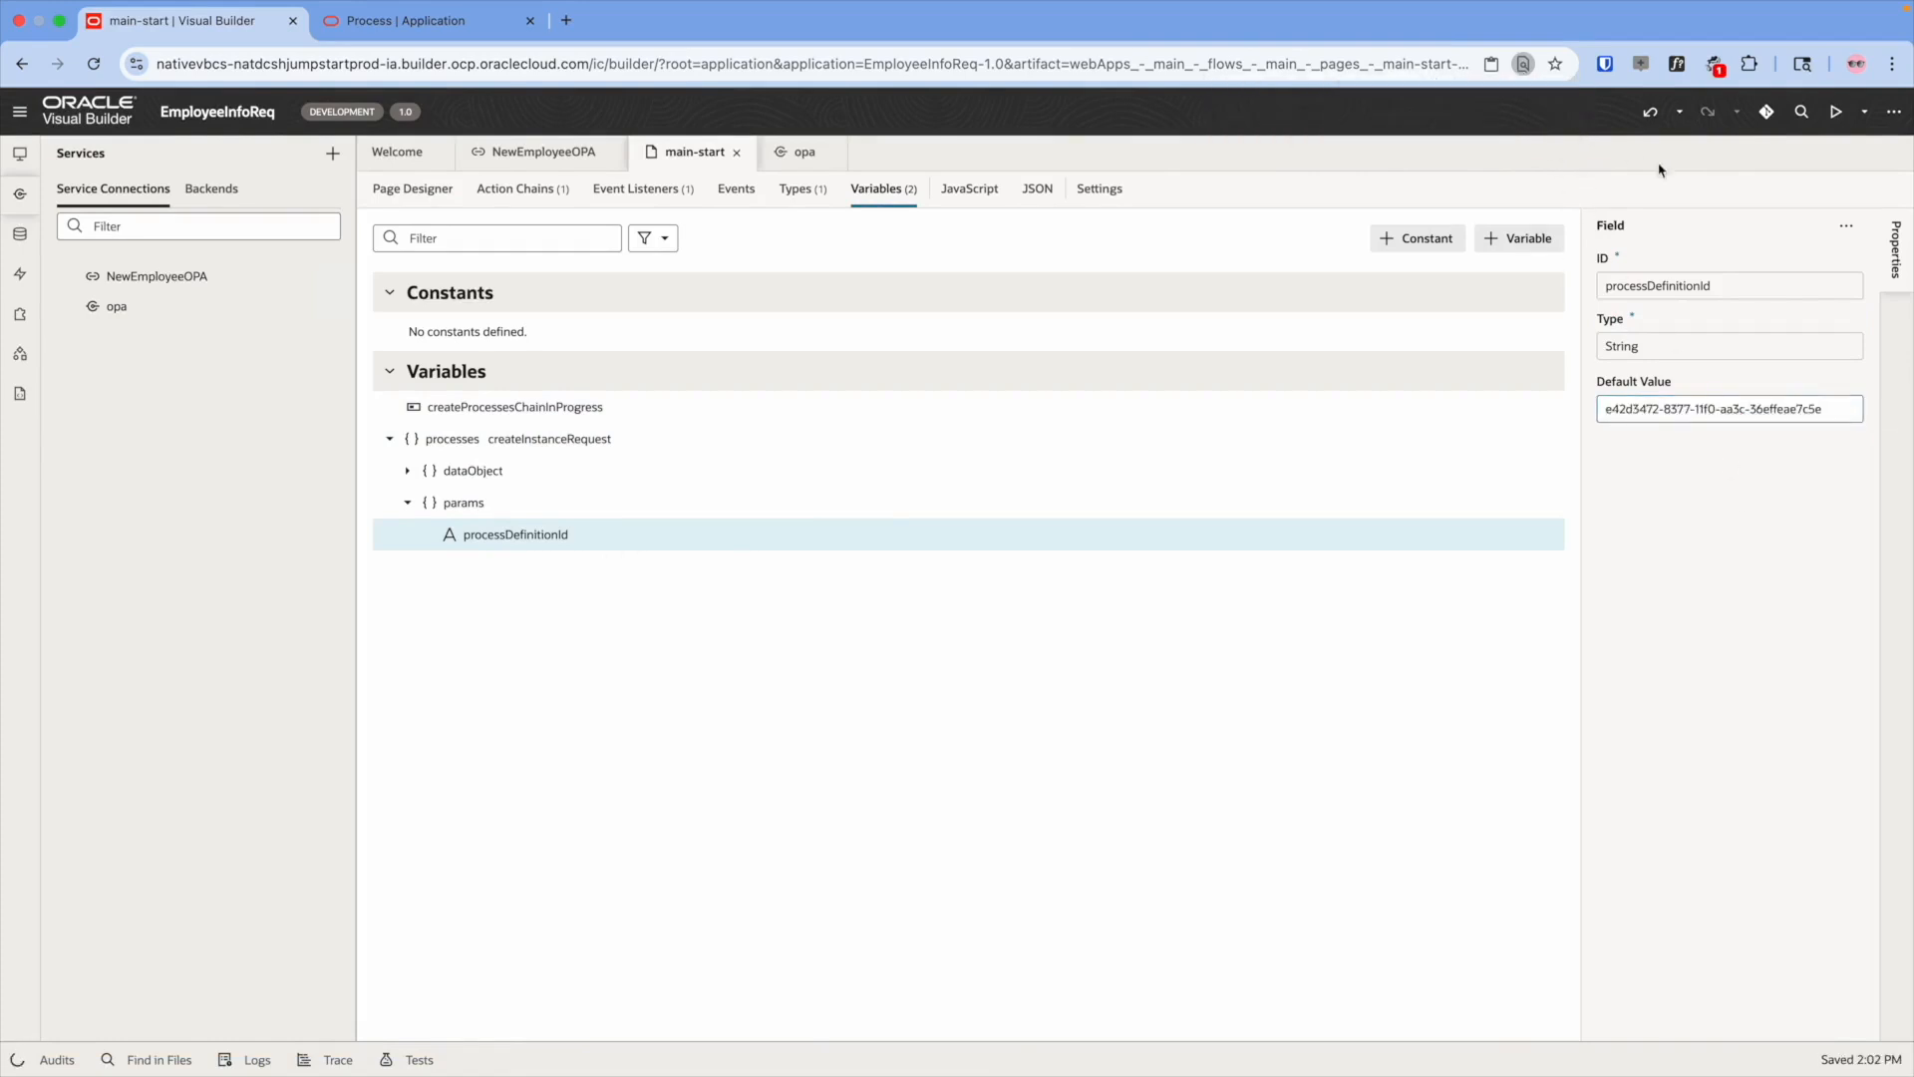
{"action": "left_click", "coordinate": [1839, 113]}
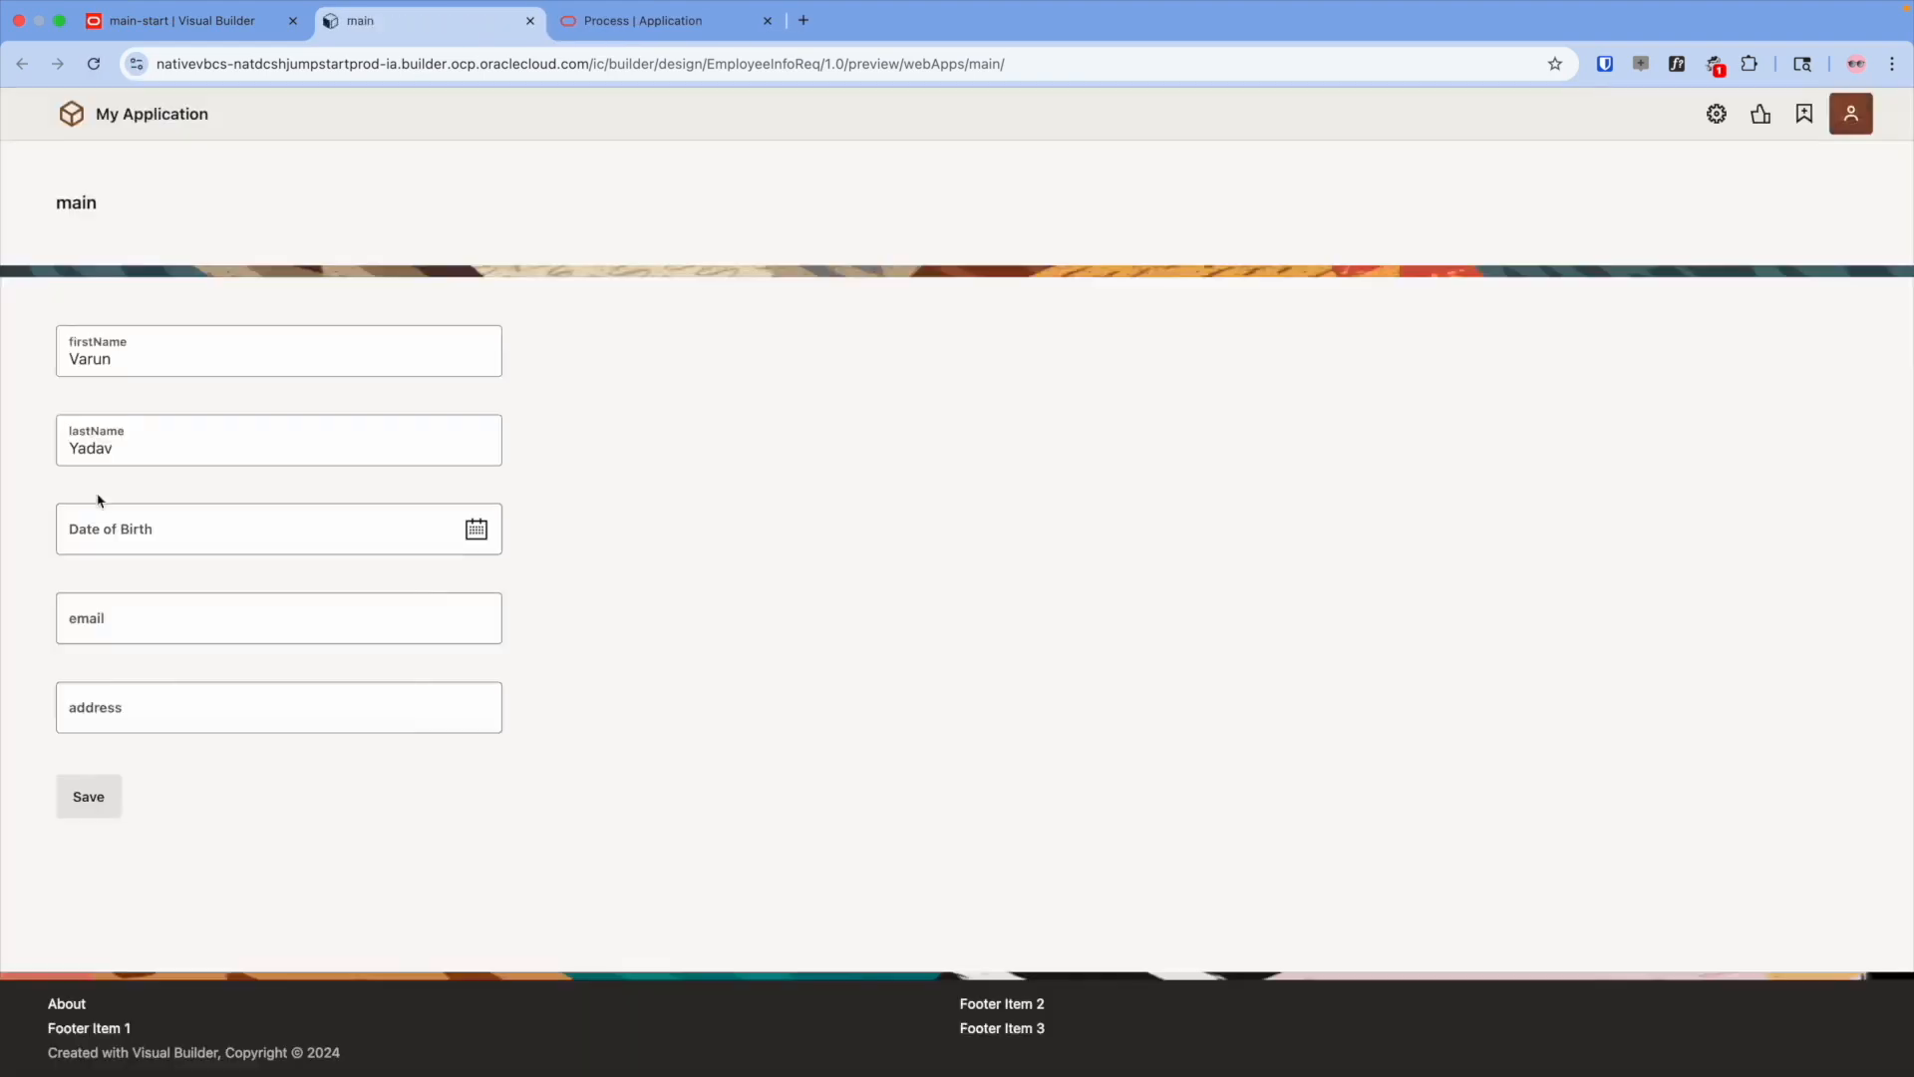
{"action": "left_click", "coordinate": [103, 528]}
{"action": "type", "text": "8/1/2025"}
{"action": "key", "text": "Tab"}
{"action": "type", "text": "abc@xyz.com"}
{"action": "key", "text": "Tab"}
{"action": "type", "text": "1235a4wer"}
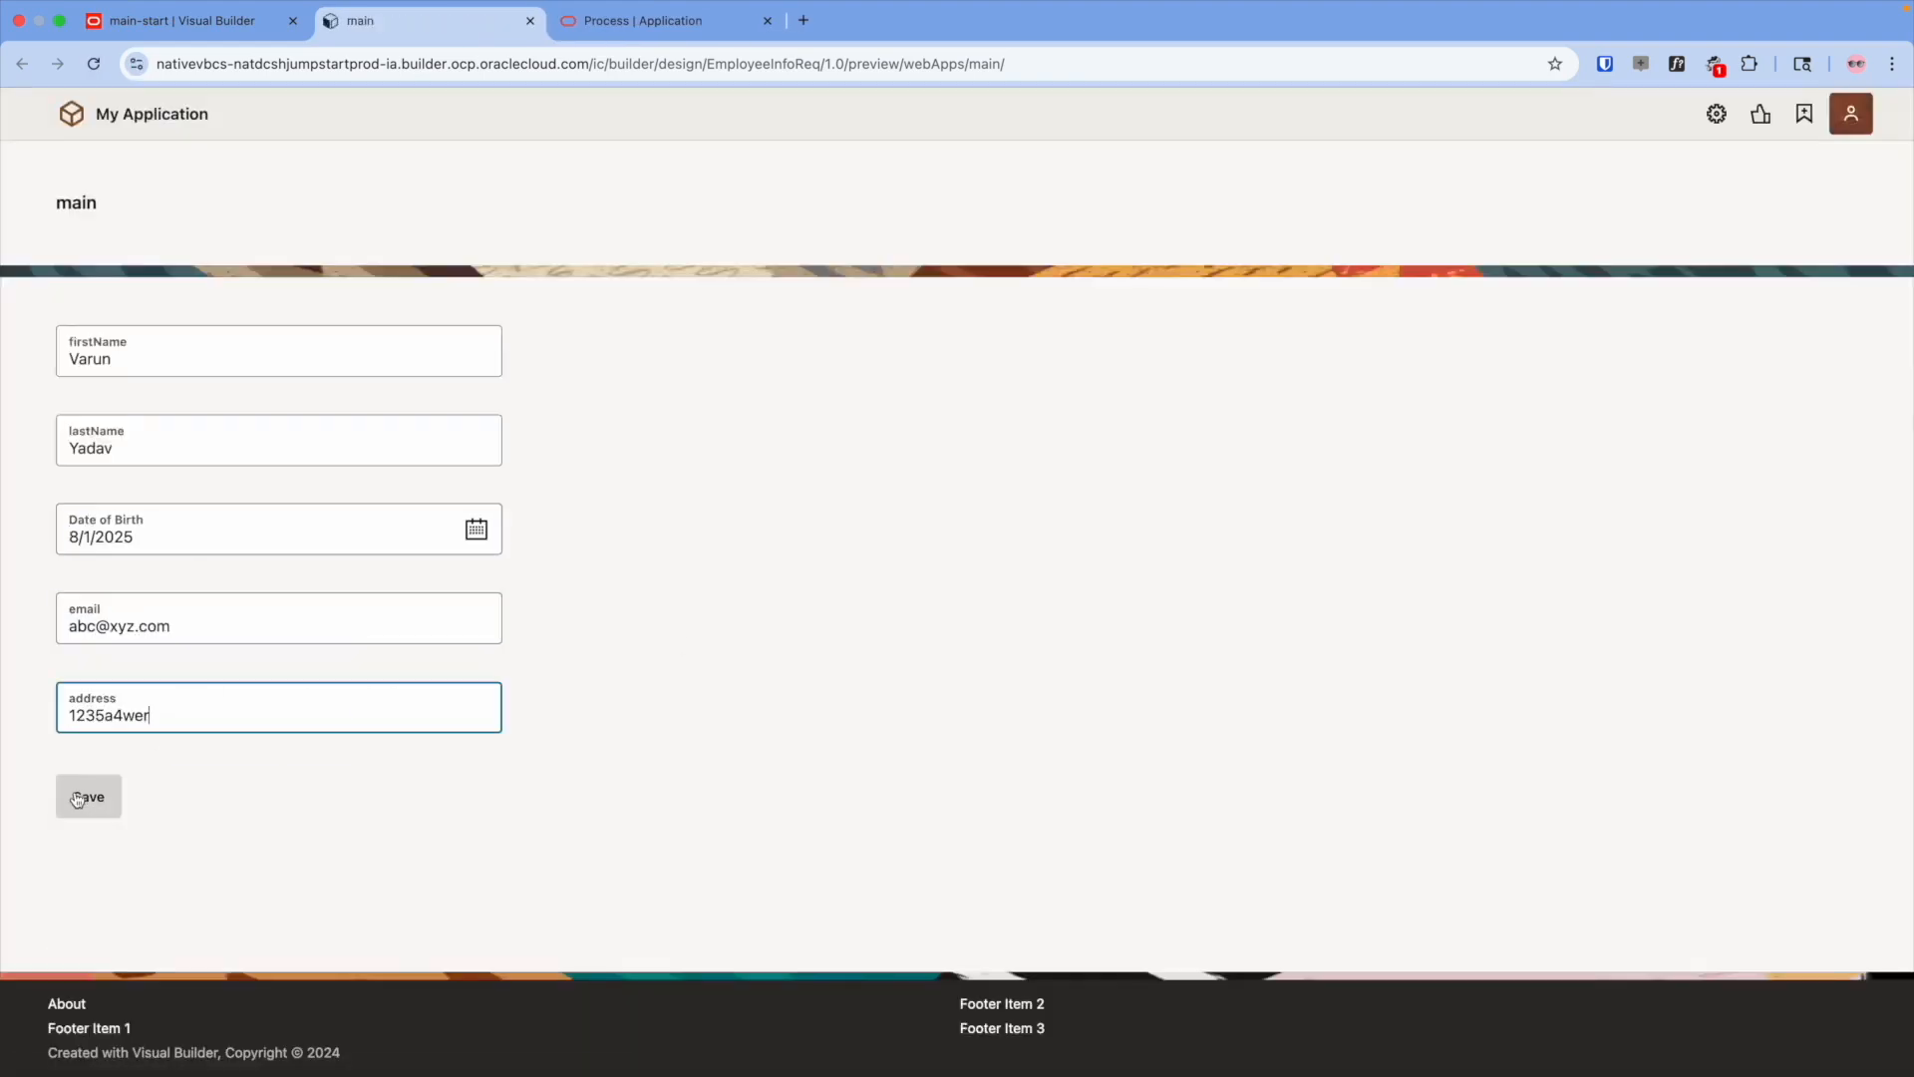
{"action": "left_click", "coordinate": [77, 798]}
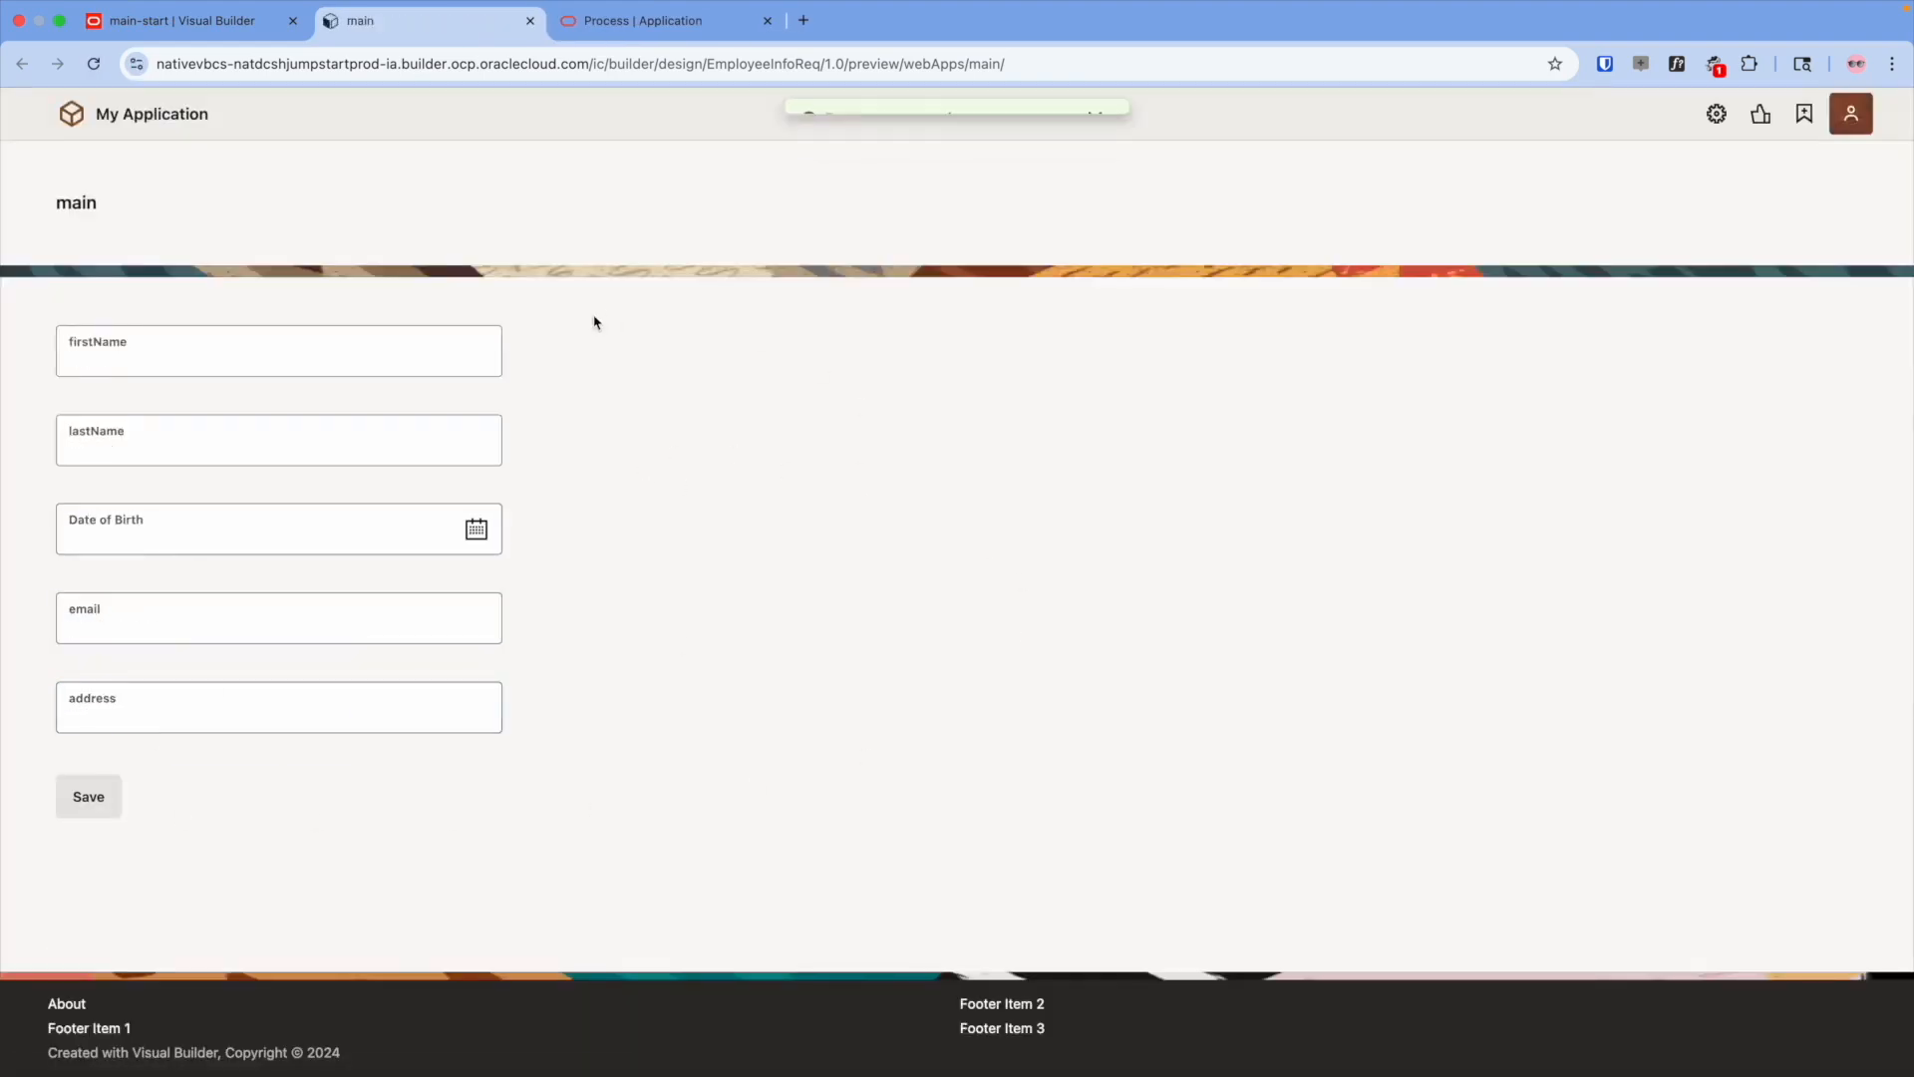
{"action": "left_click", "coordinate": [640, 22]}
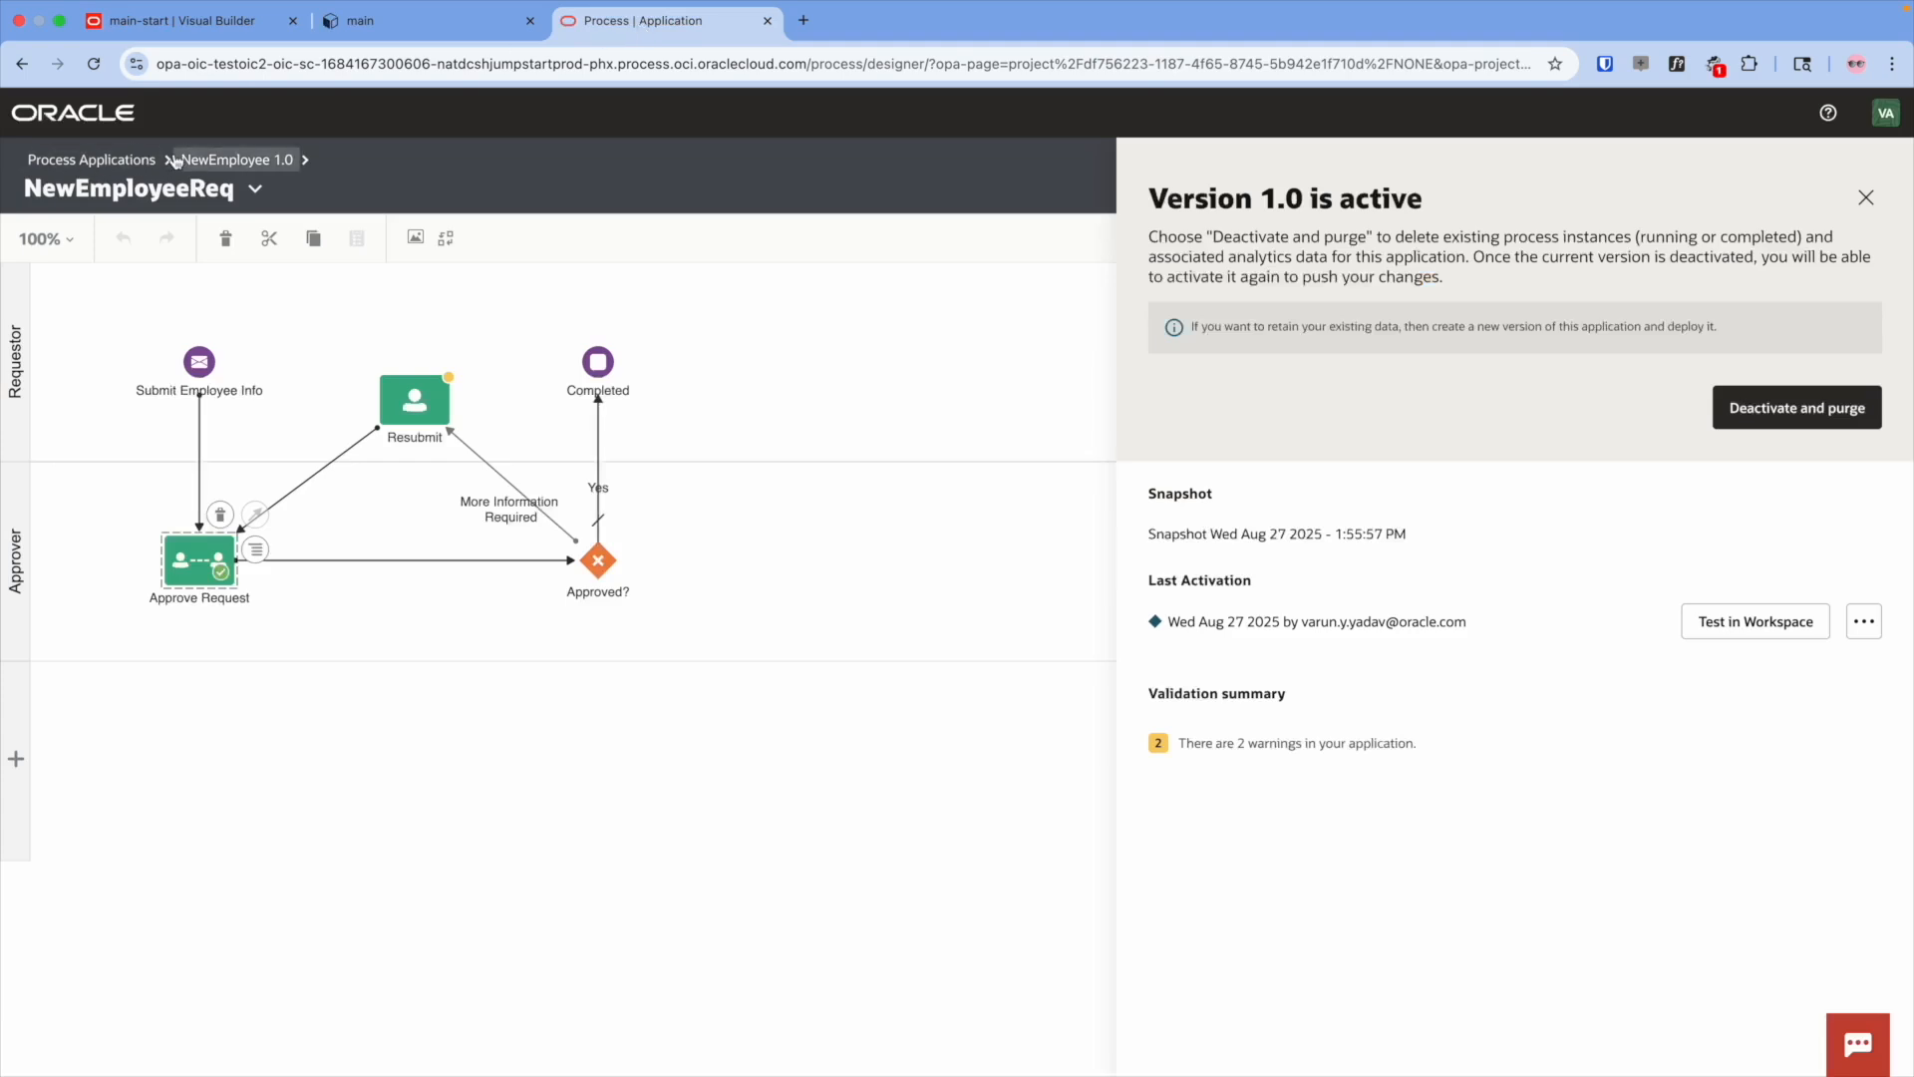
- Go from the process applications list to the Process Workspace's Tracking view
{"action": "left_click", "coordinate": [83, 161]}
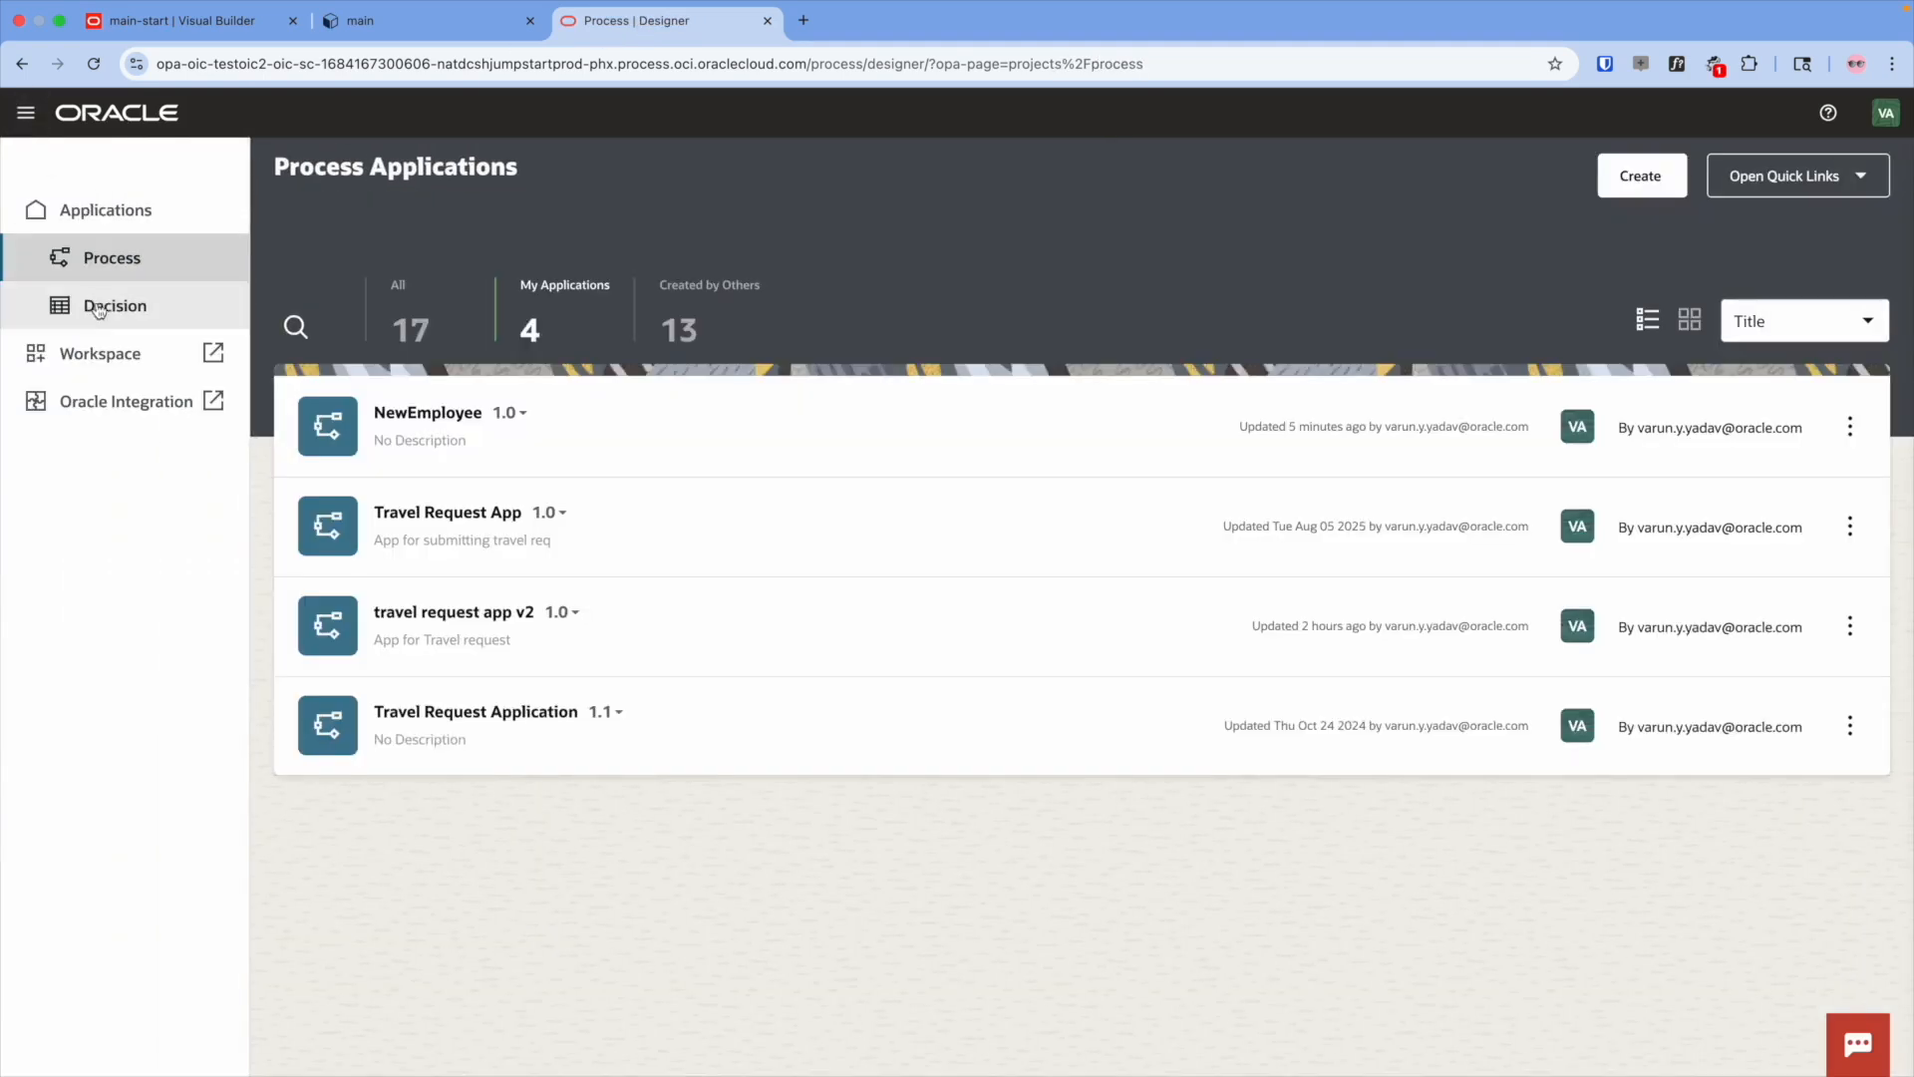
{"action": "left_click", "coordinate": [118, 355]}
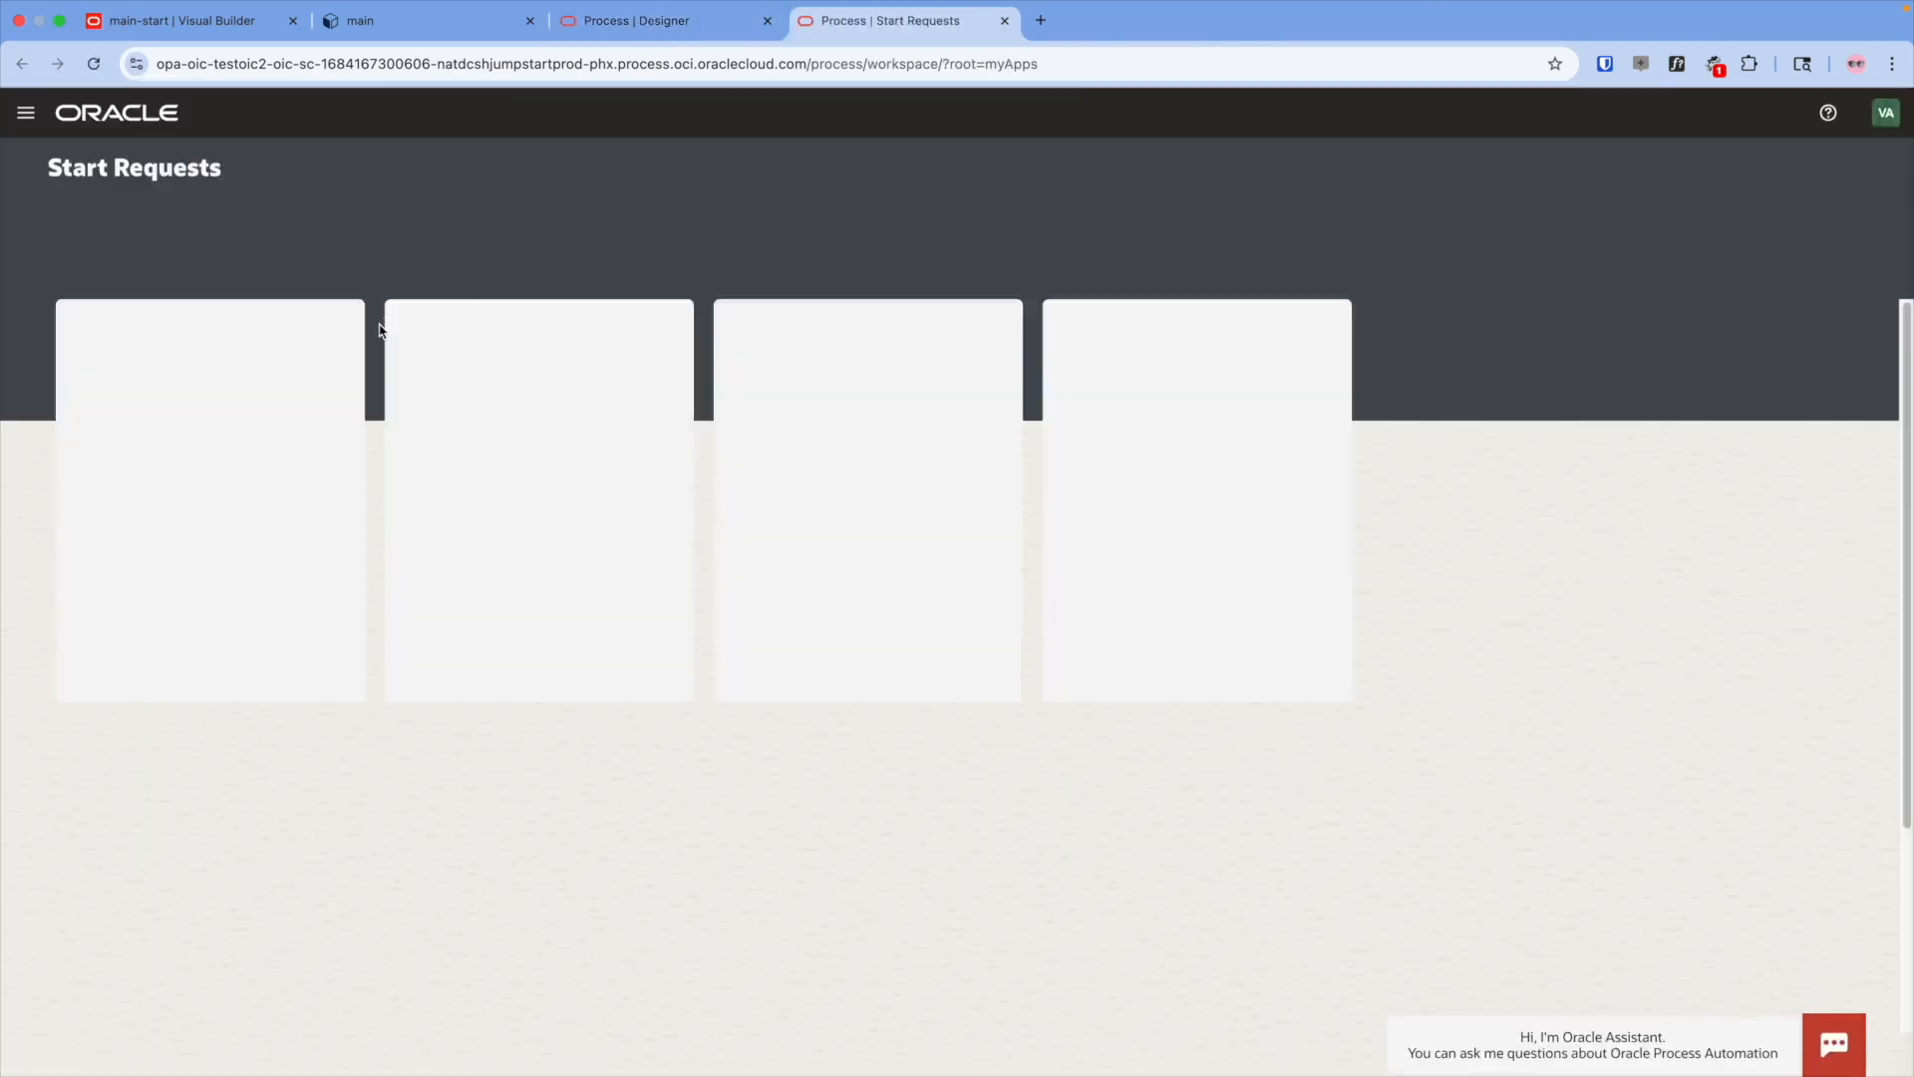
{"action": "left_click", "coordinate": [26, 112]}
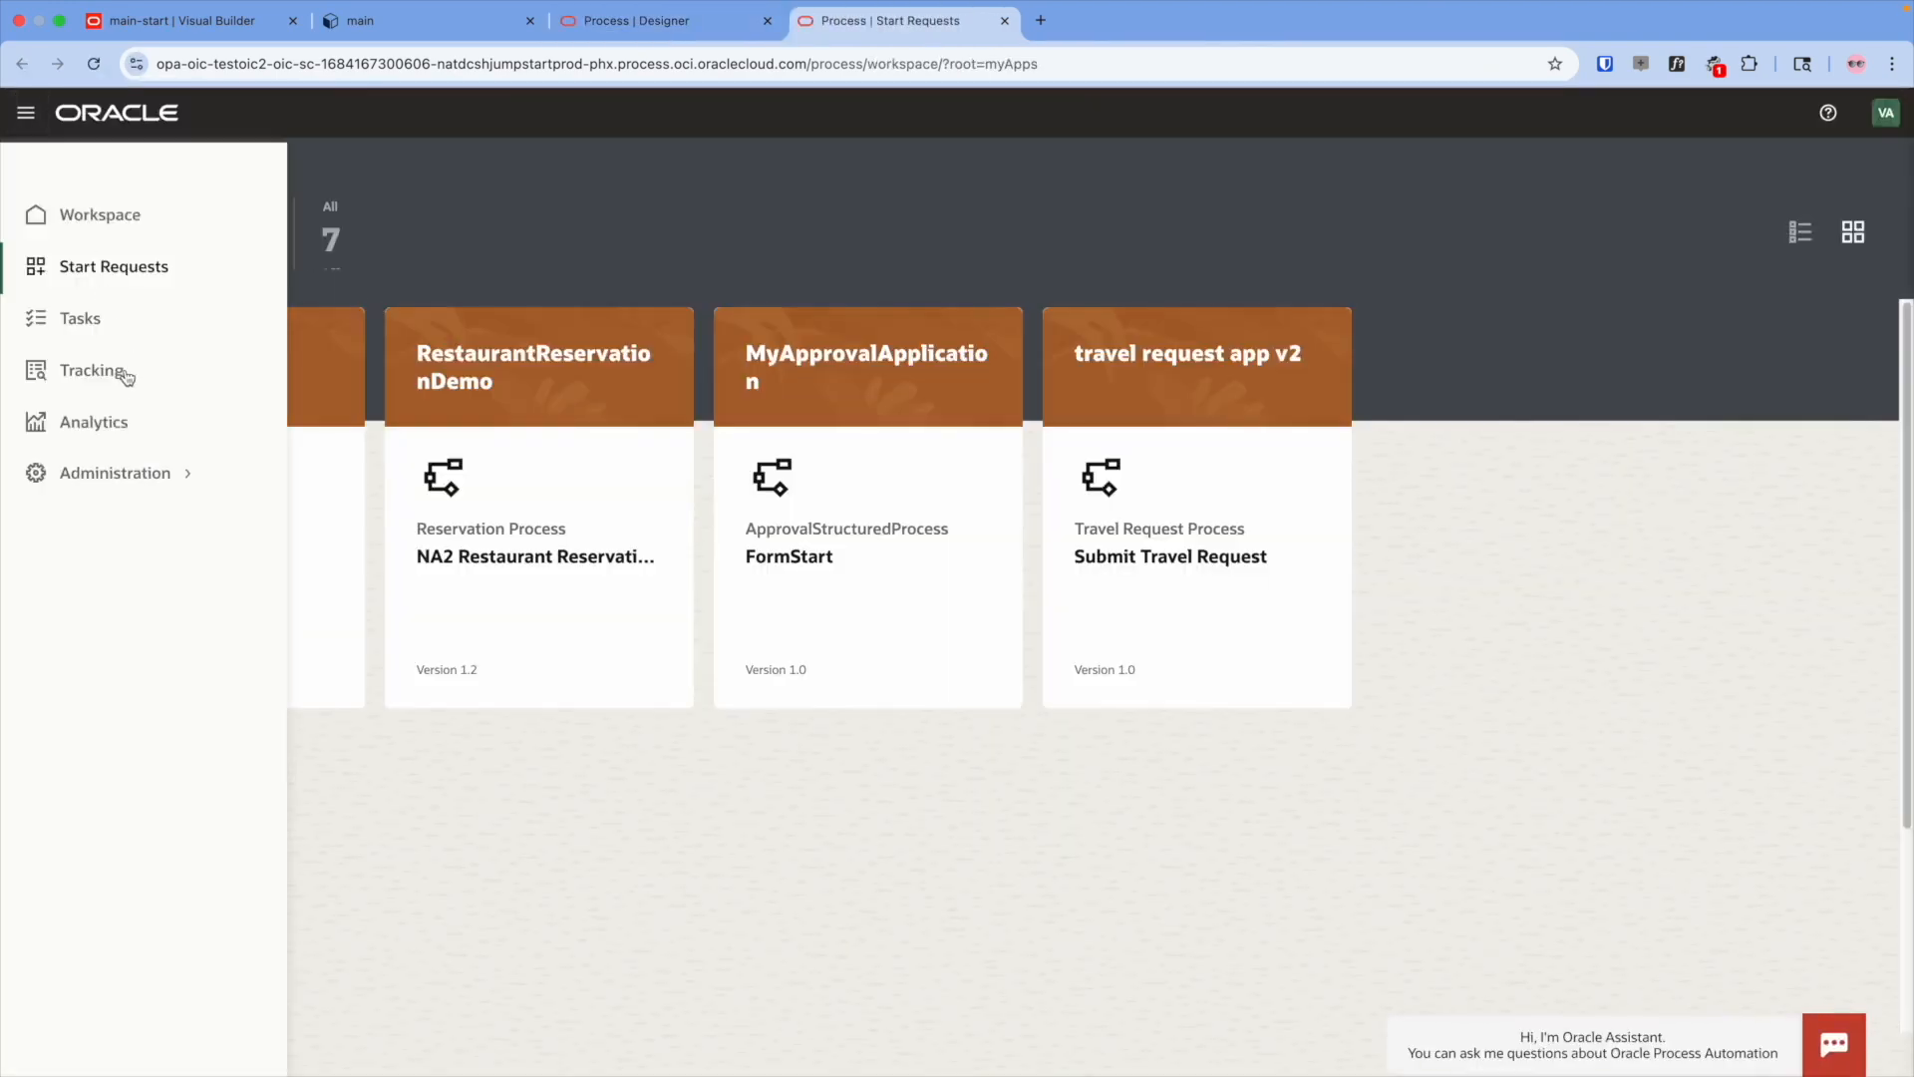
{"action": "left_click", "coordinate": [92, 370]}
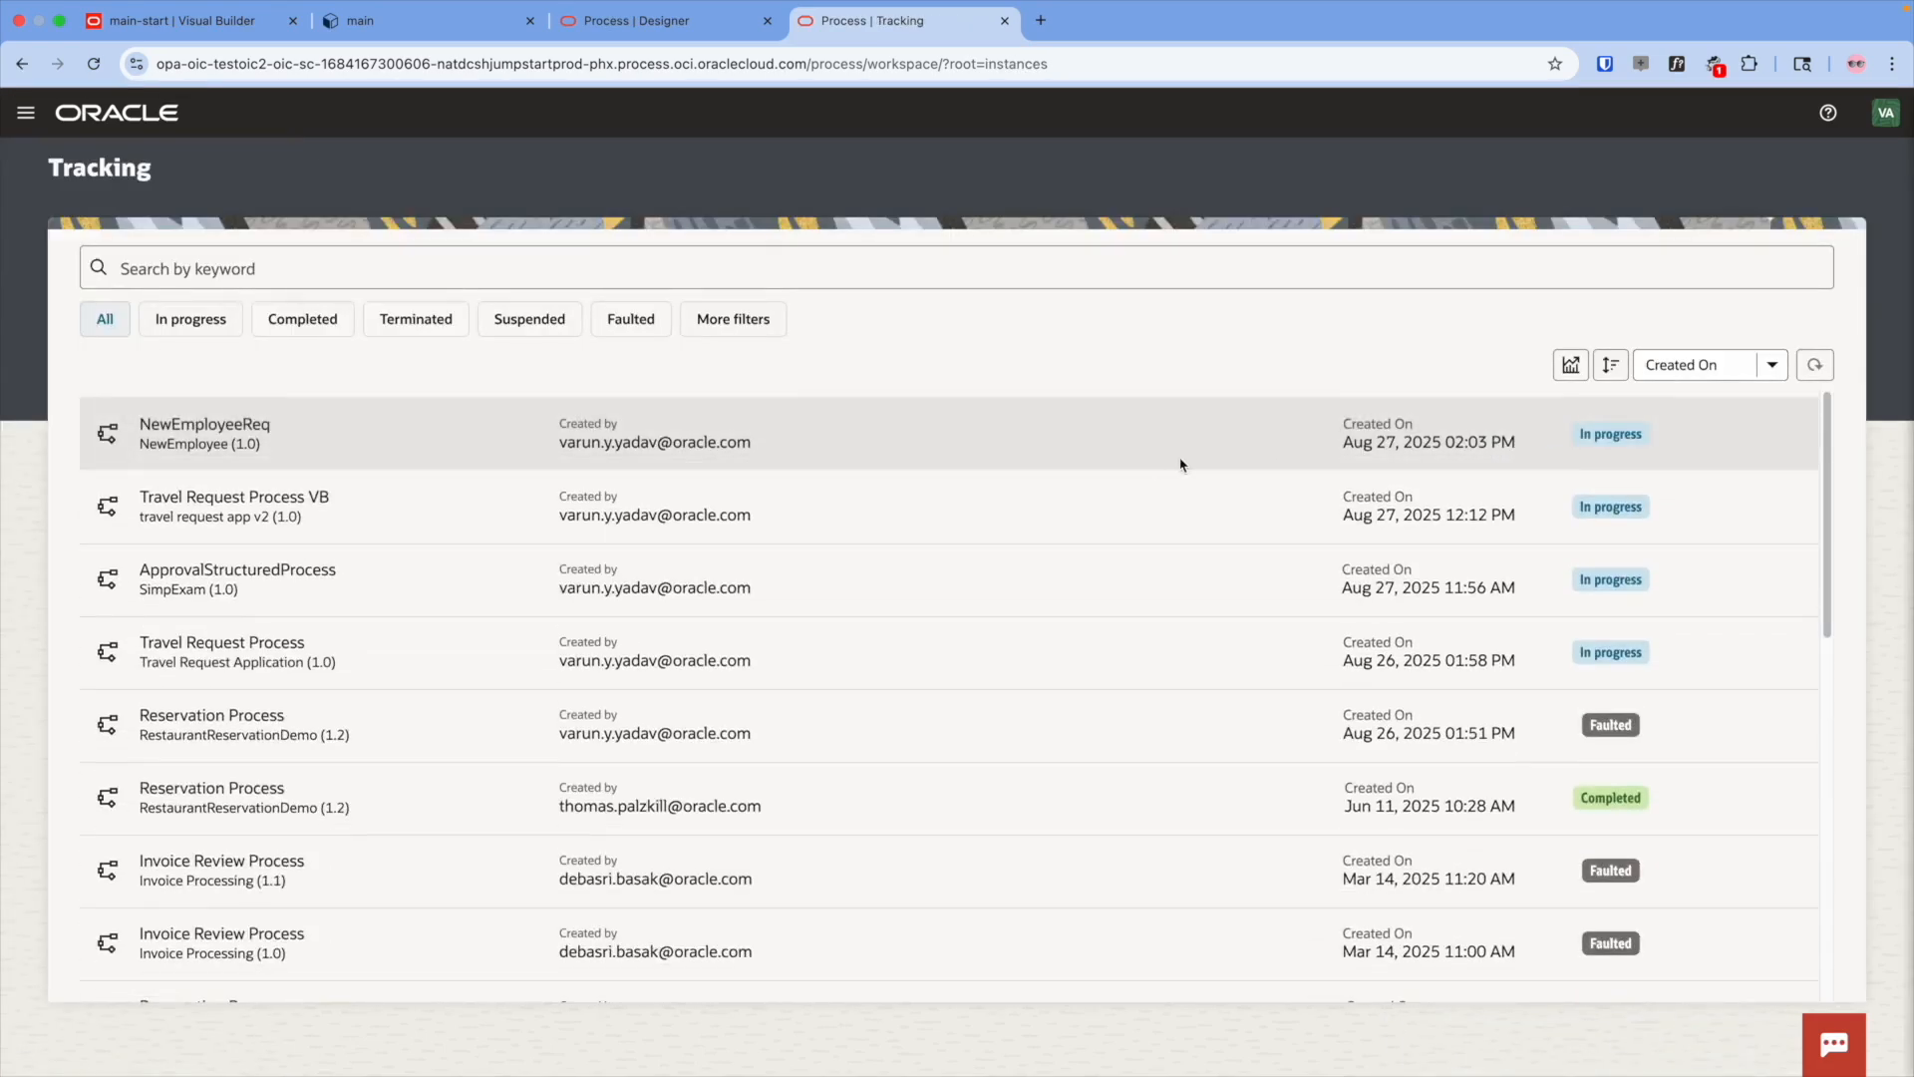
- Open the Approve Request task from NewEmployeeReq's audit history, then return to Visual Builder's main-start page
{"action": "left_click", "coordinate": [1227, 439]}
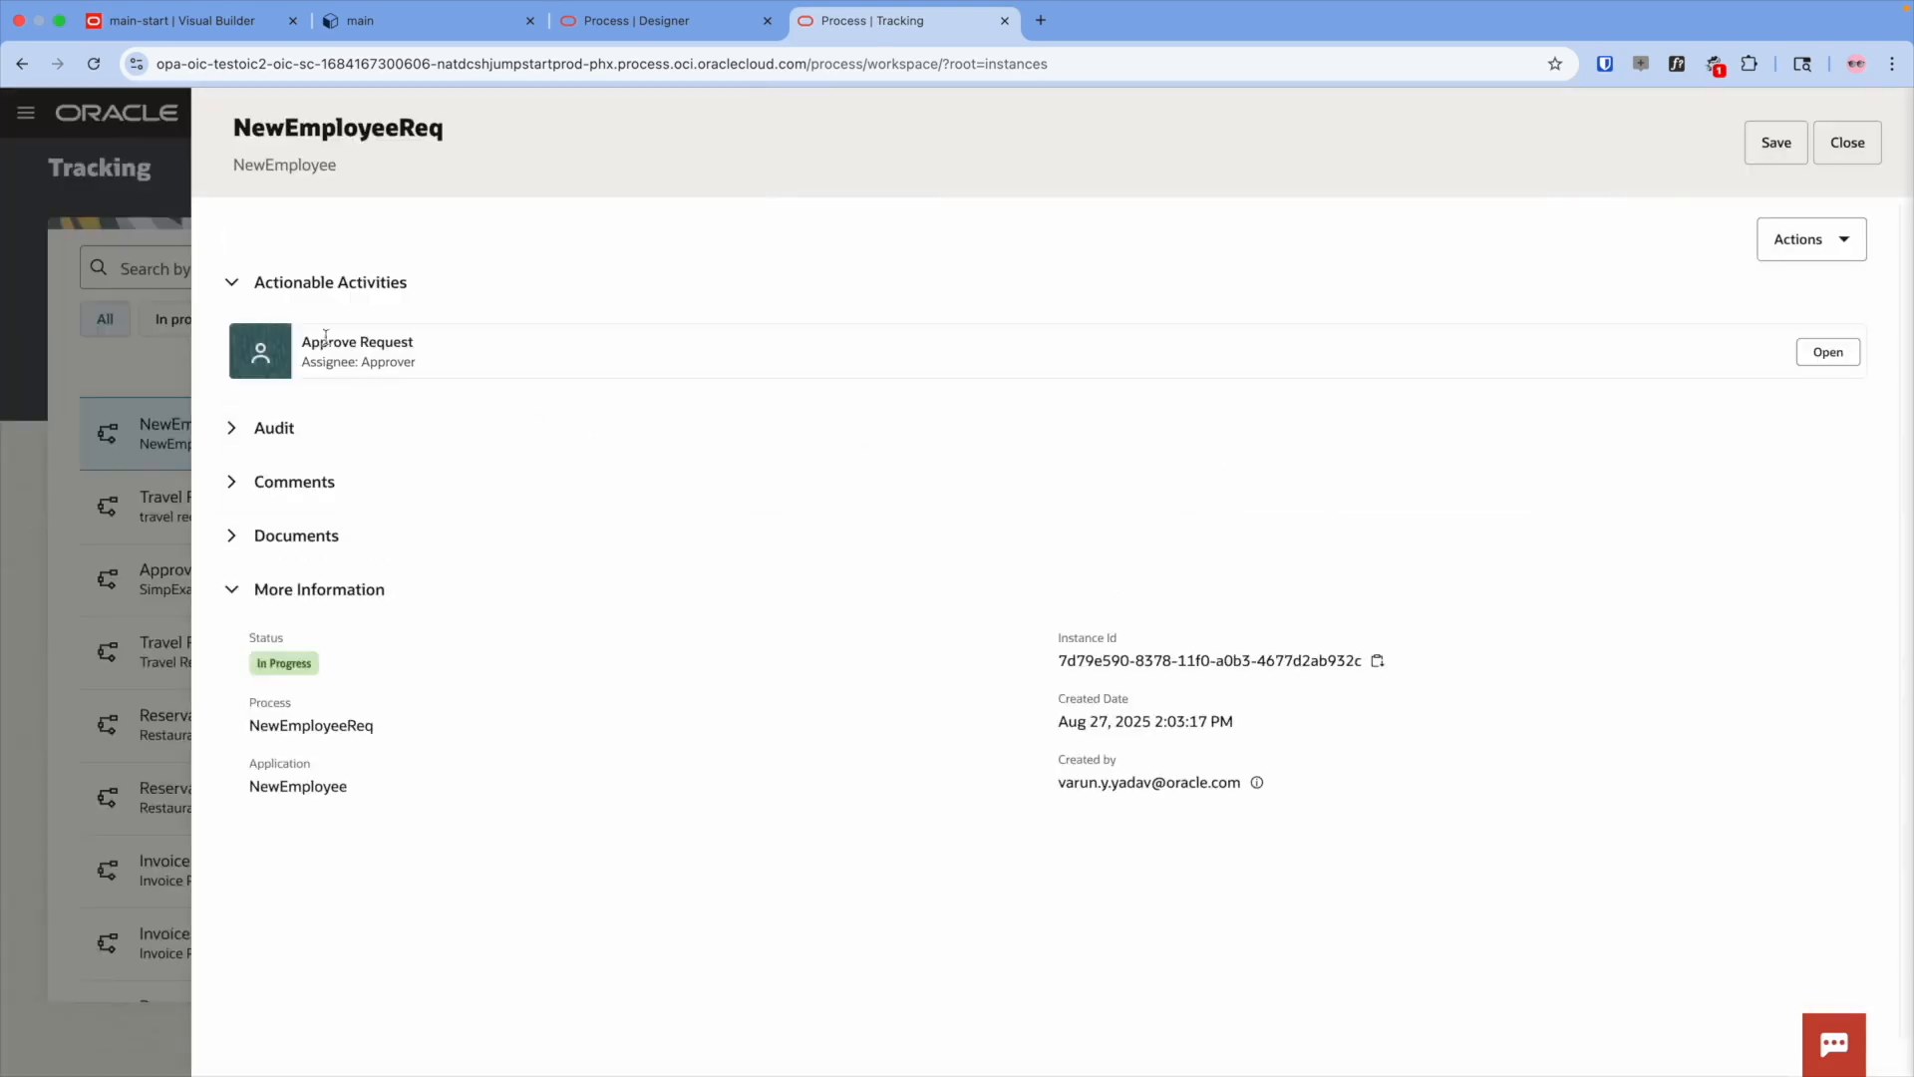
{"action": "left_click_drag", "start_coordinate": [309, 342], "coordinate": [385, 343]}
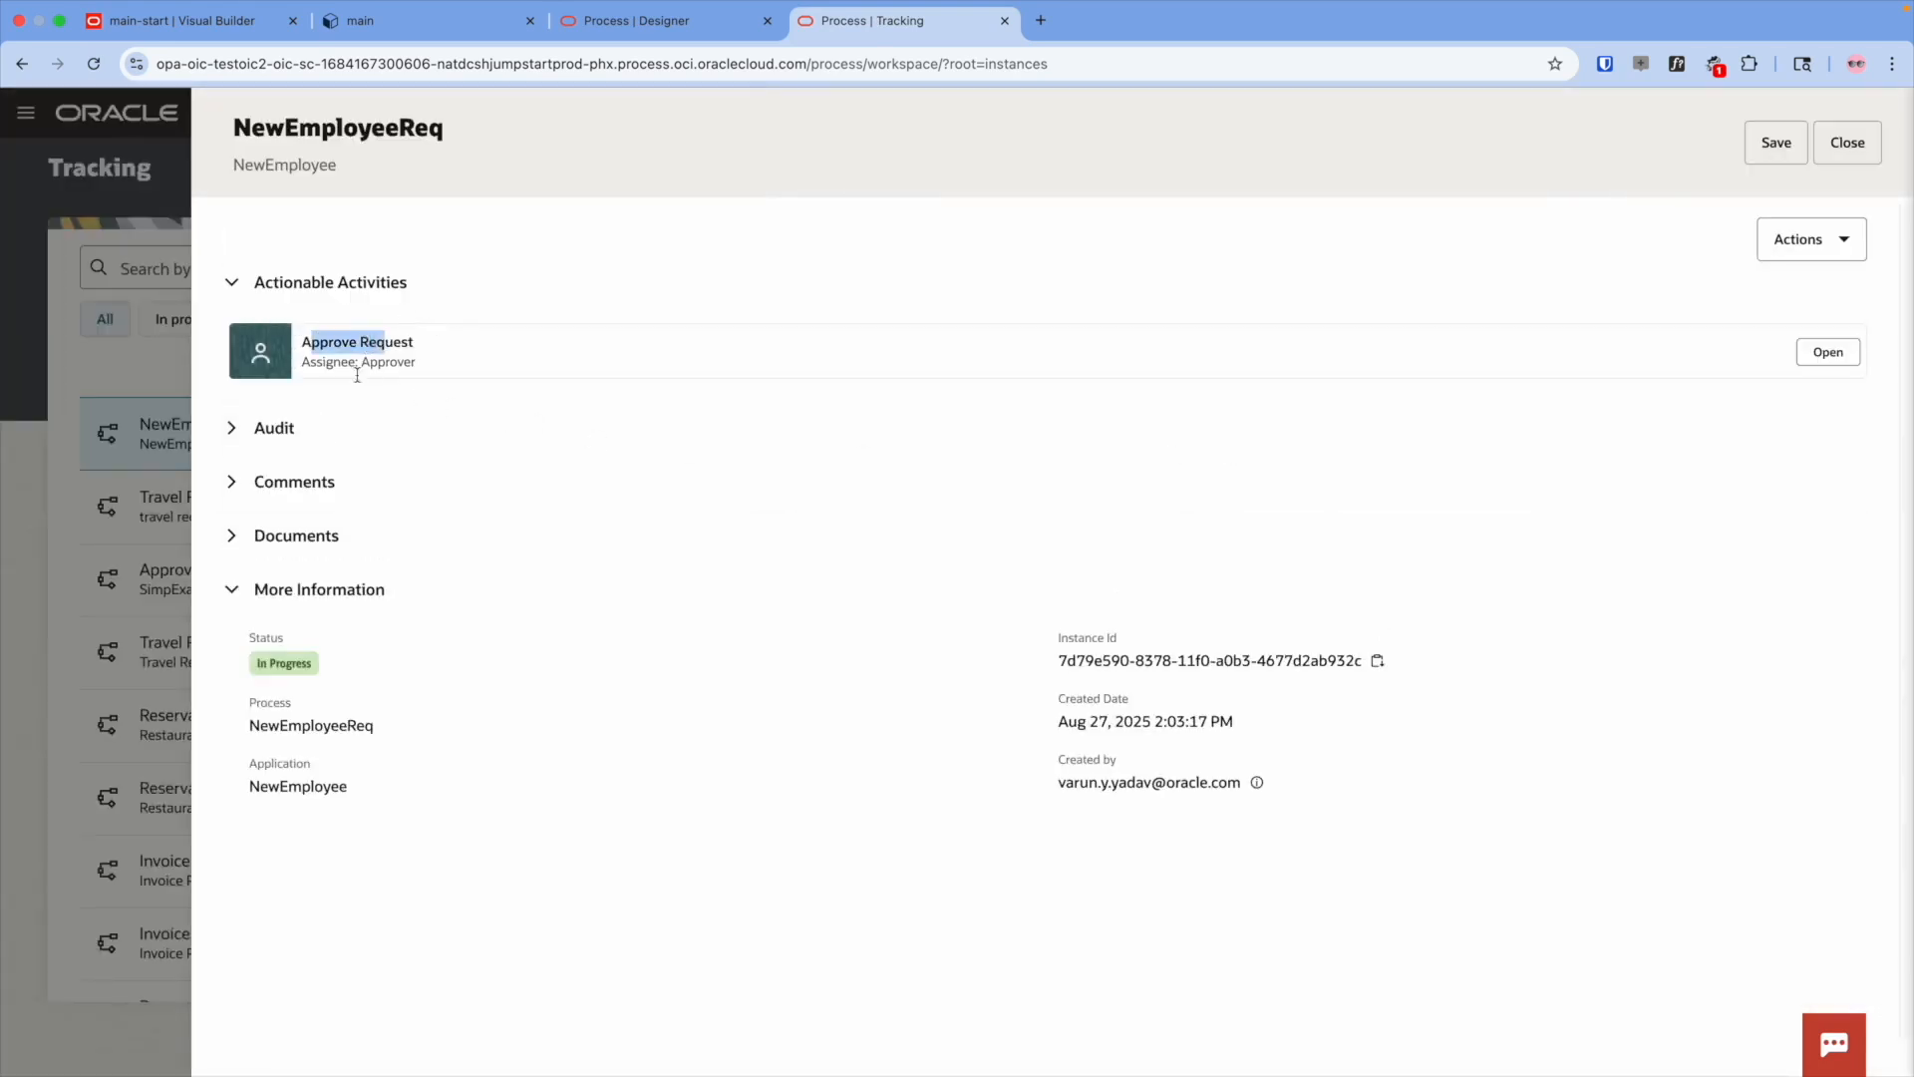
{"action": "left_click", "coordinate": [271, 436]}
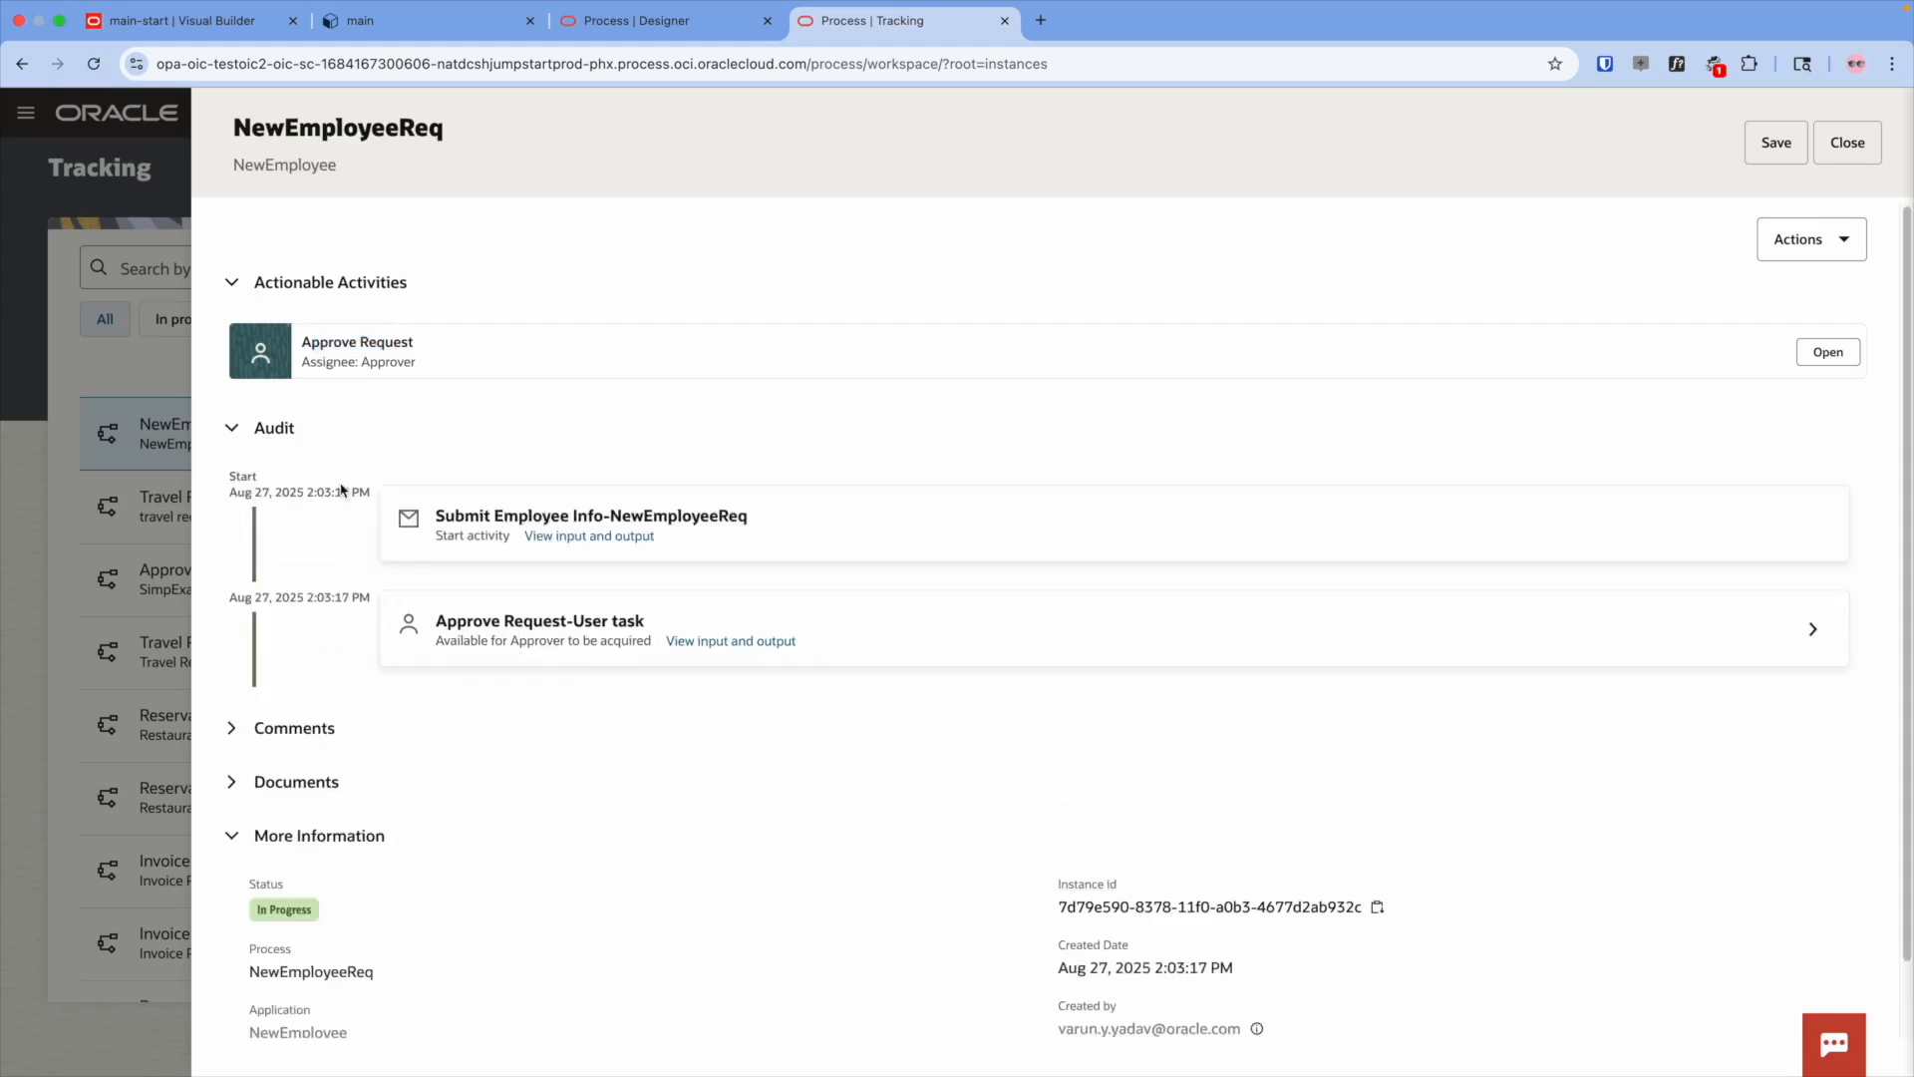
{"action": "left_click", "coordinate": [1852, 352]}
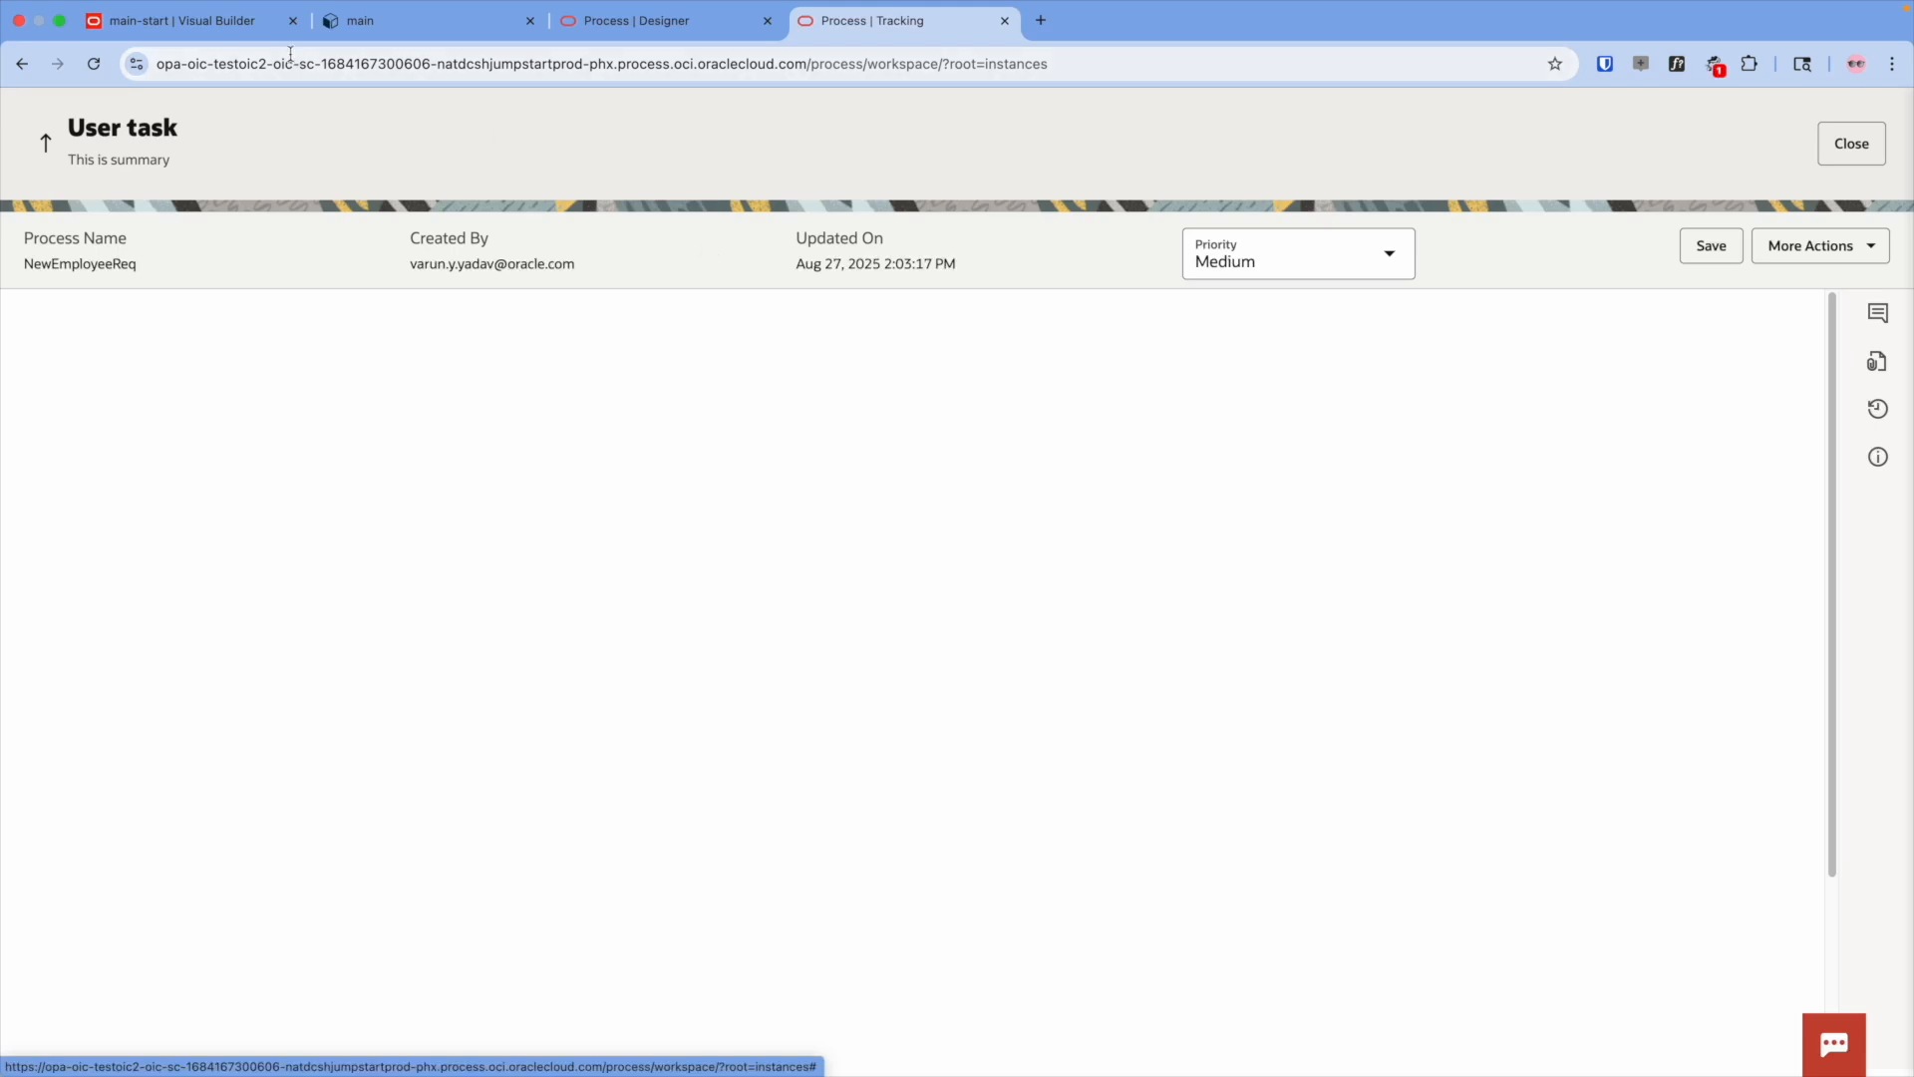
{"action": "left_click", "coordinate": [227, 33]}
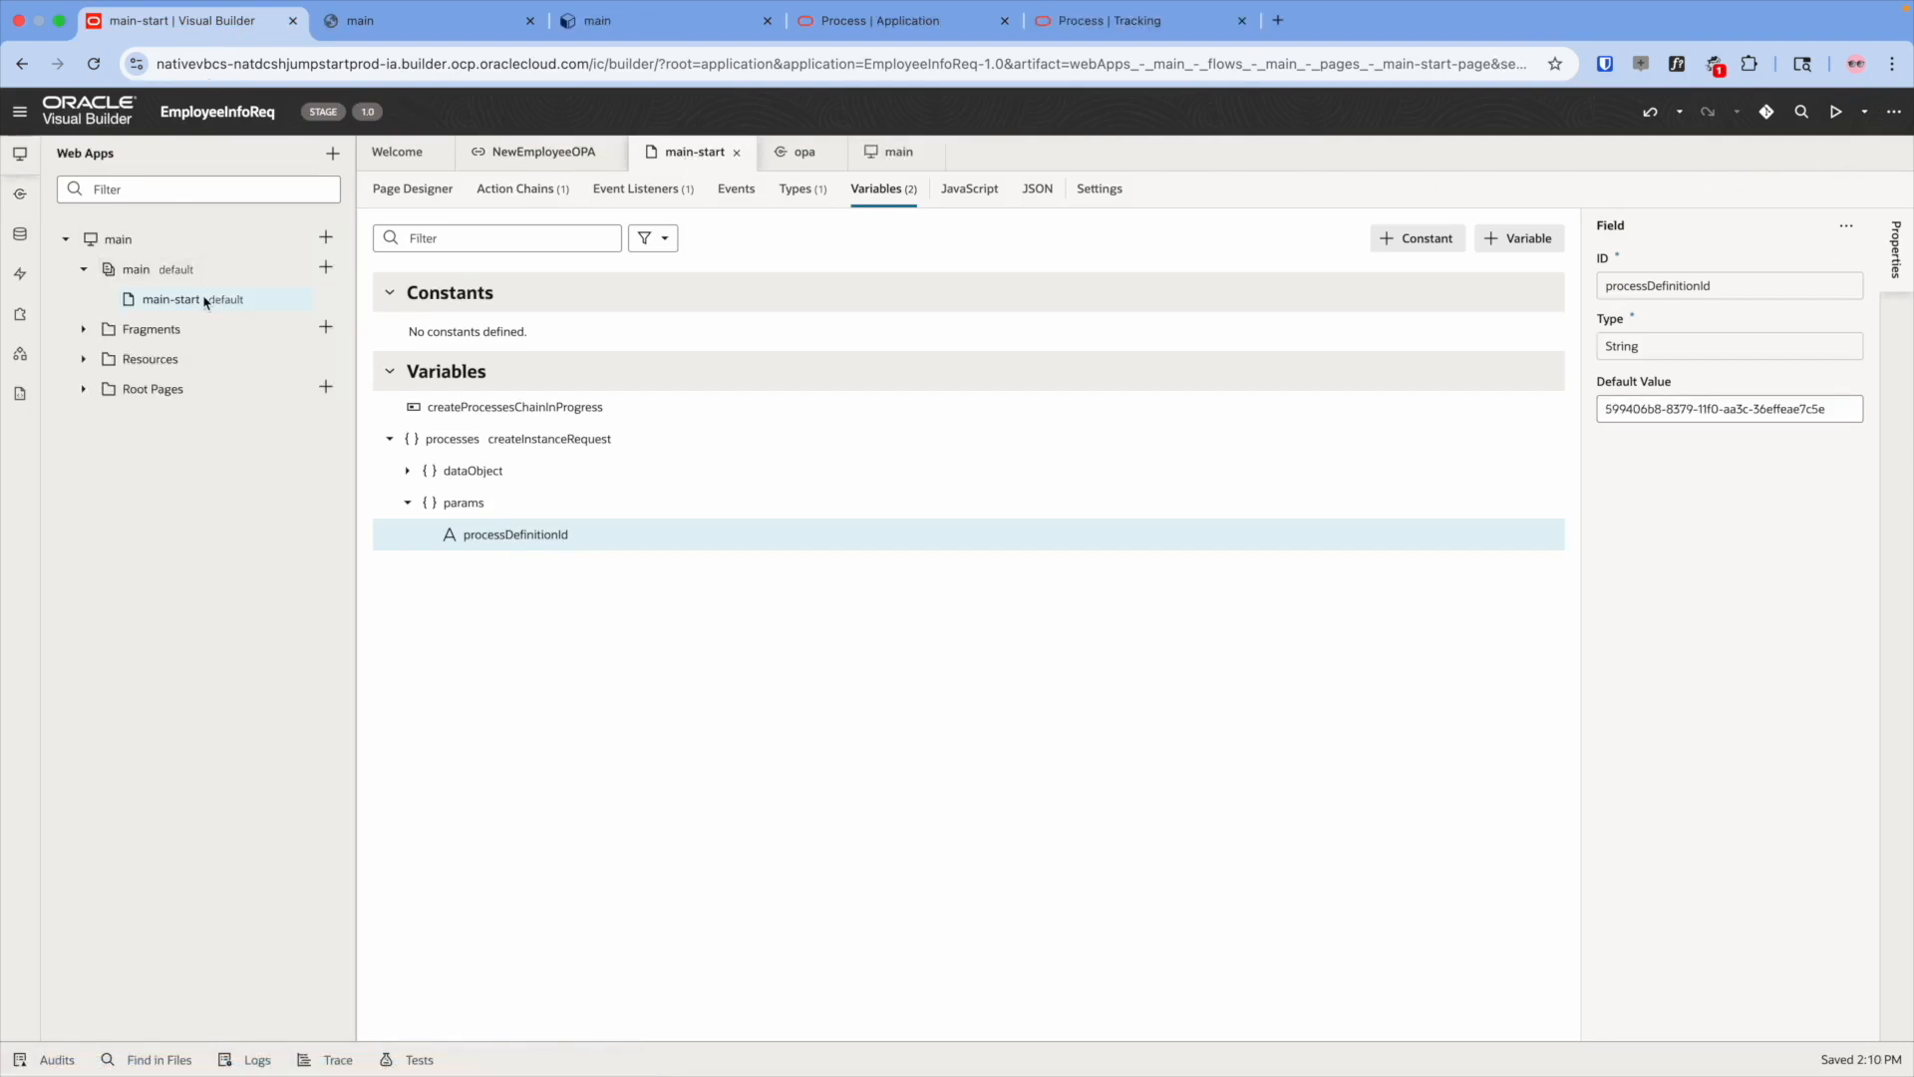
- Duplicate the main-start page twice
{"action": "right_click", "coordinate": [204, 299]}
{"action": "left_click", "coordinate": [254, 317]}
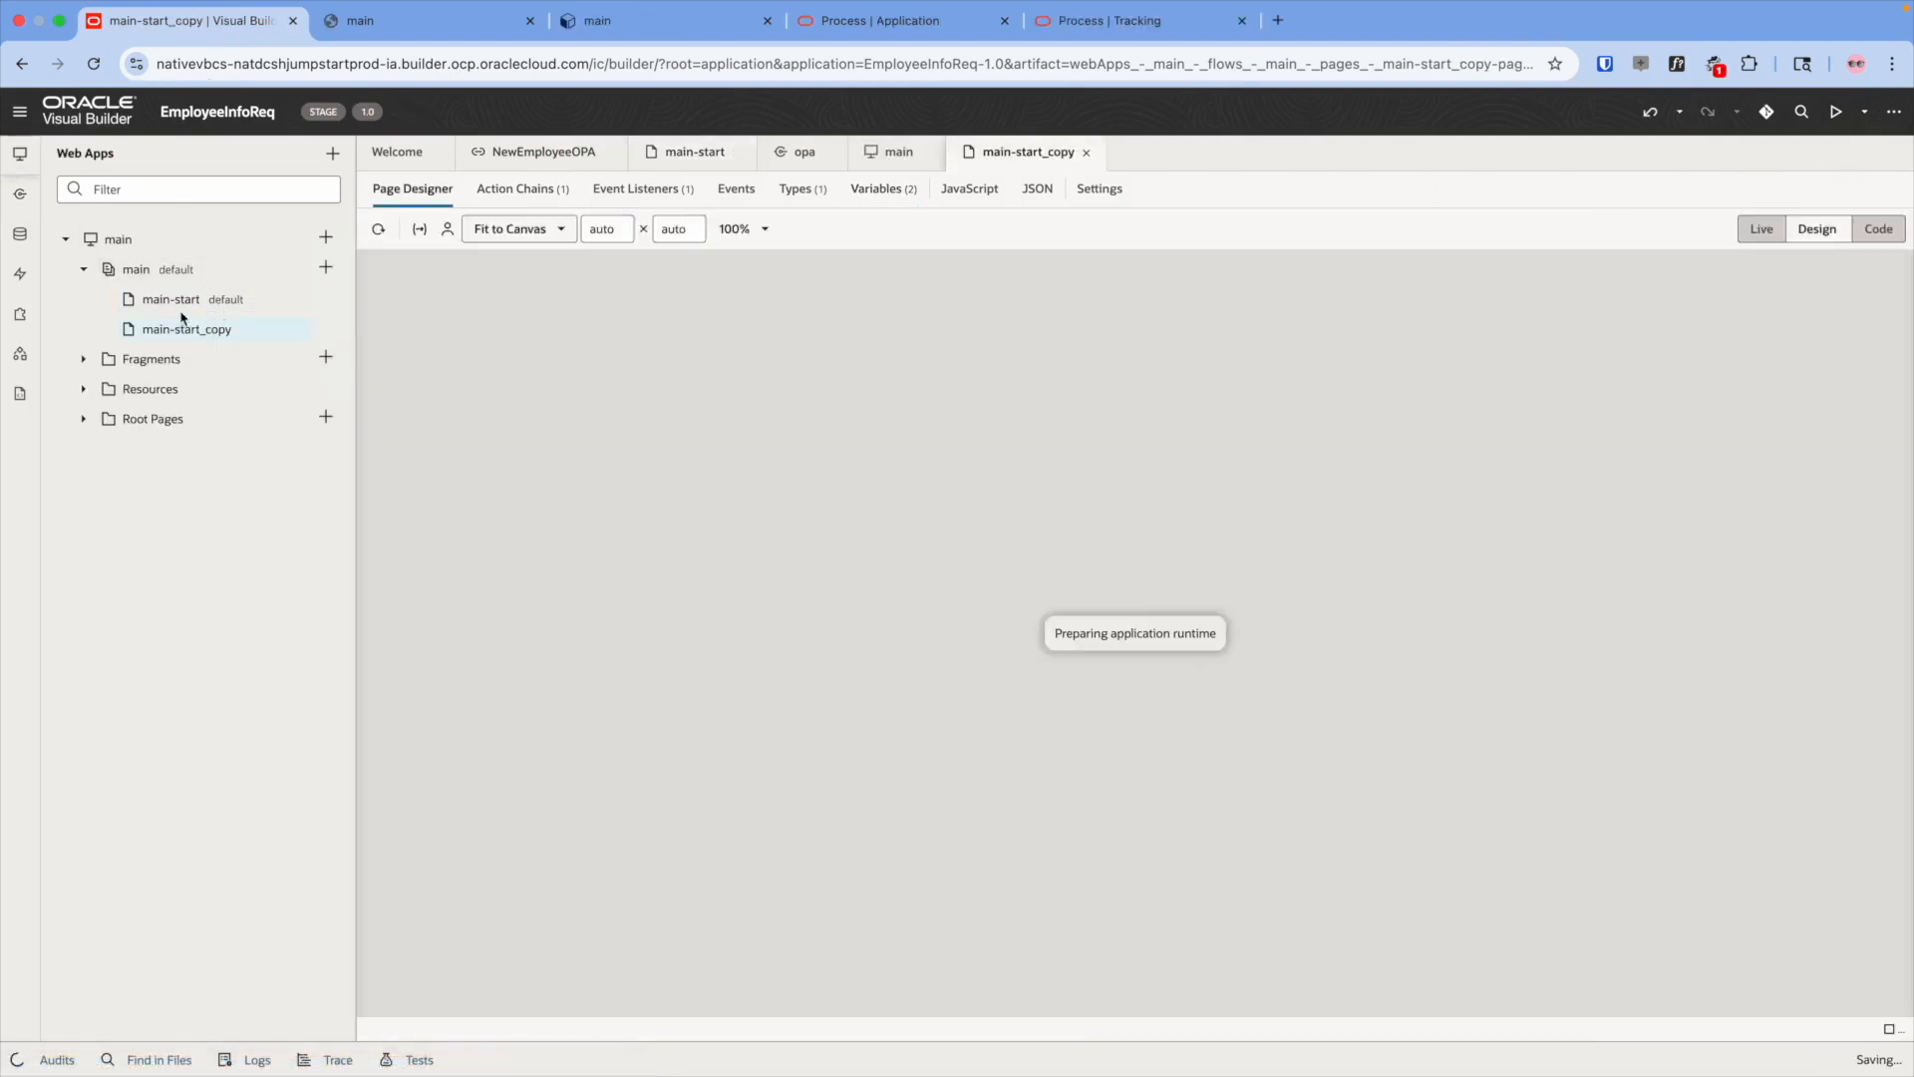
{"action": "right_click", "coordinate": [199, 329]}
{"action": "left_click", "coordinate": [214, 321]}
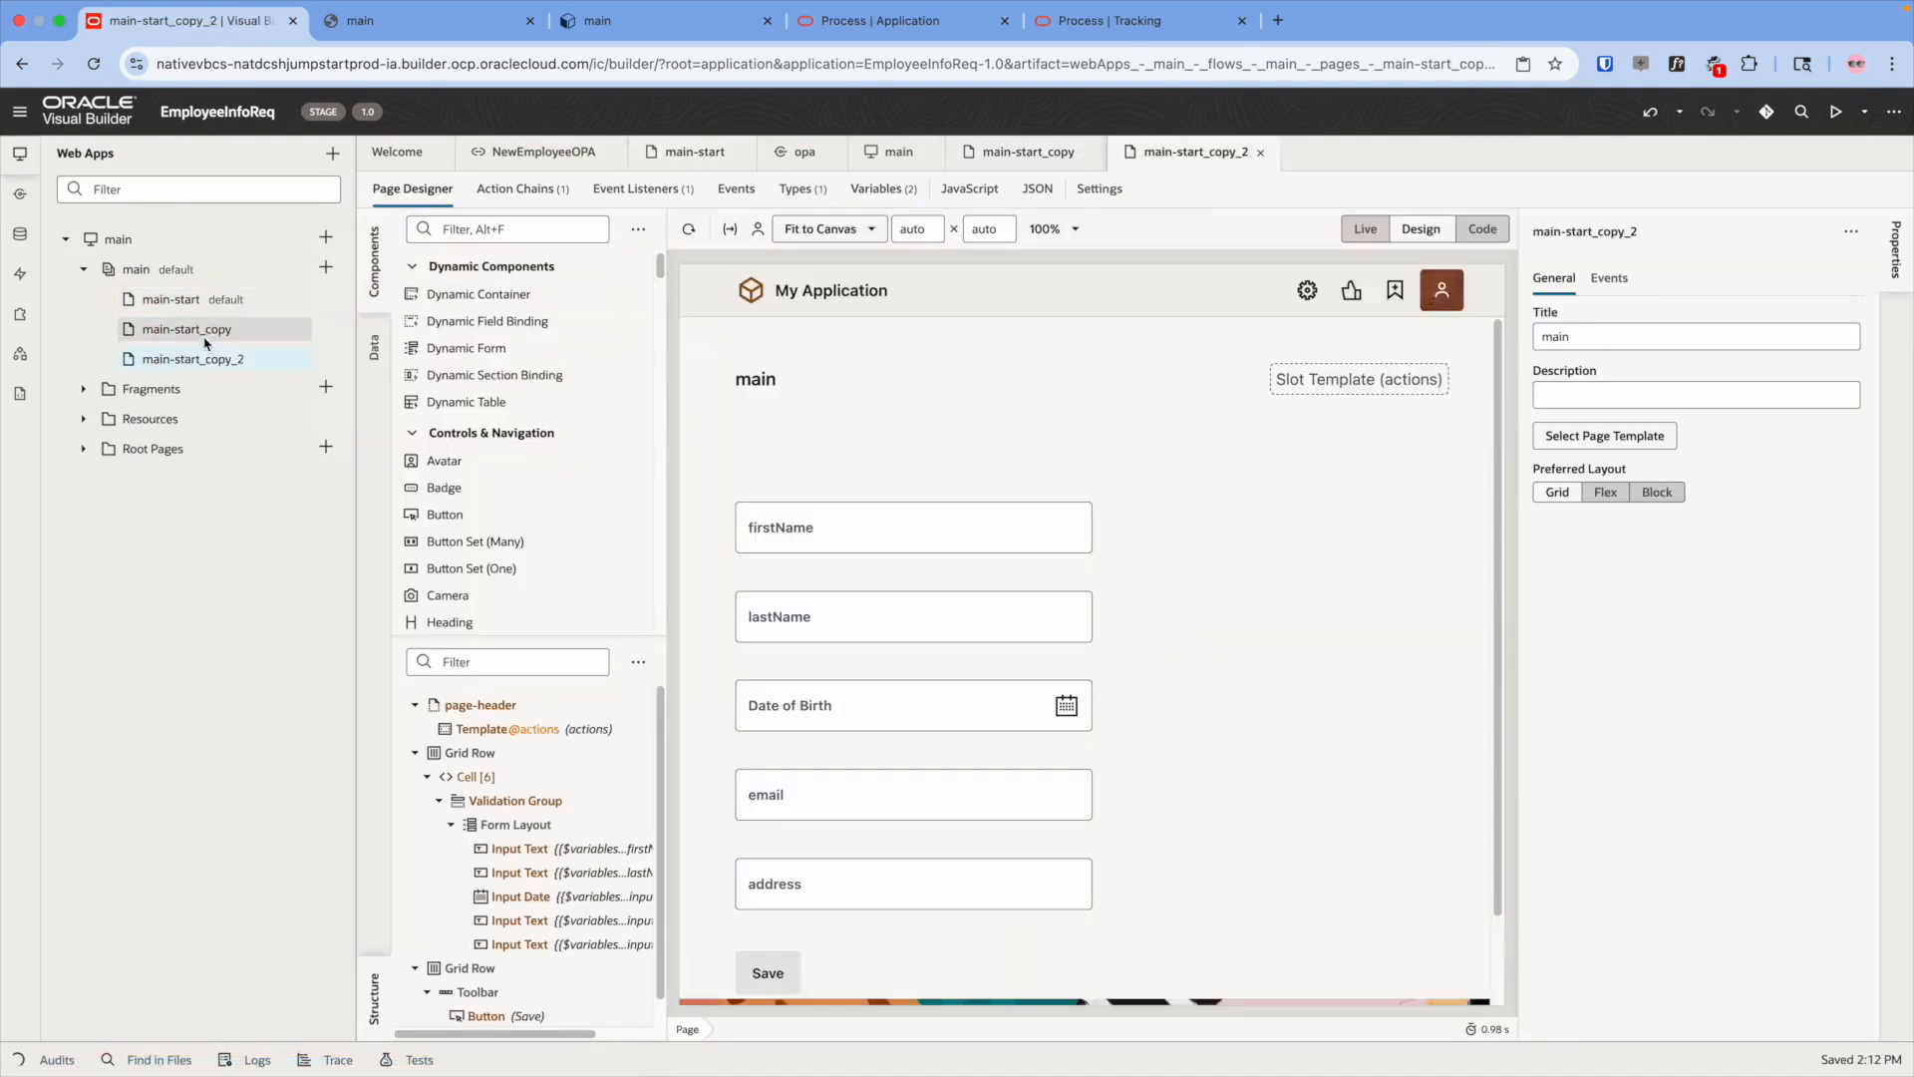
{"action": "left_click", "coordinate": [207, 339]}
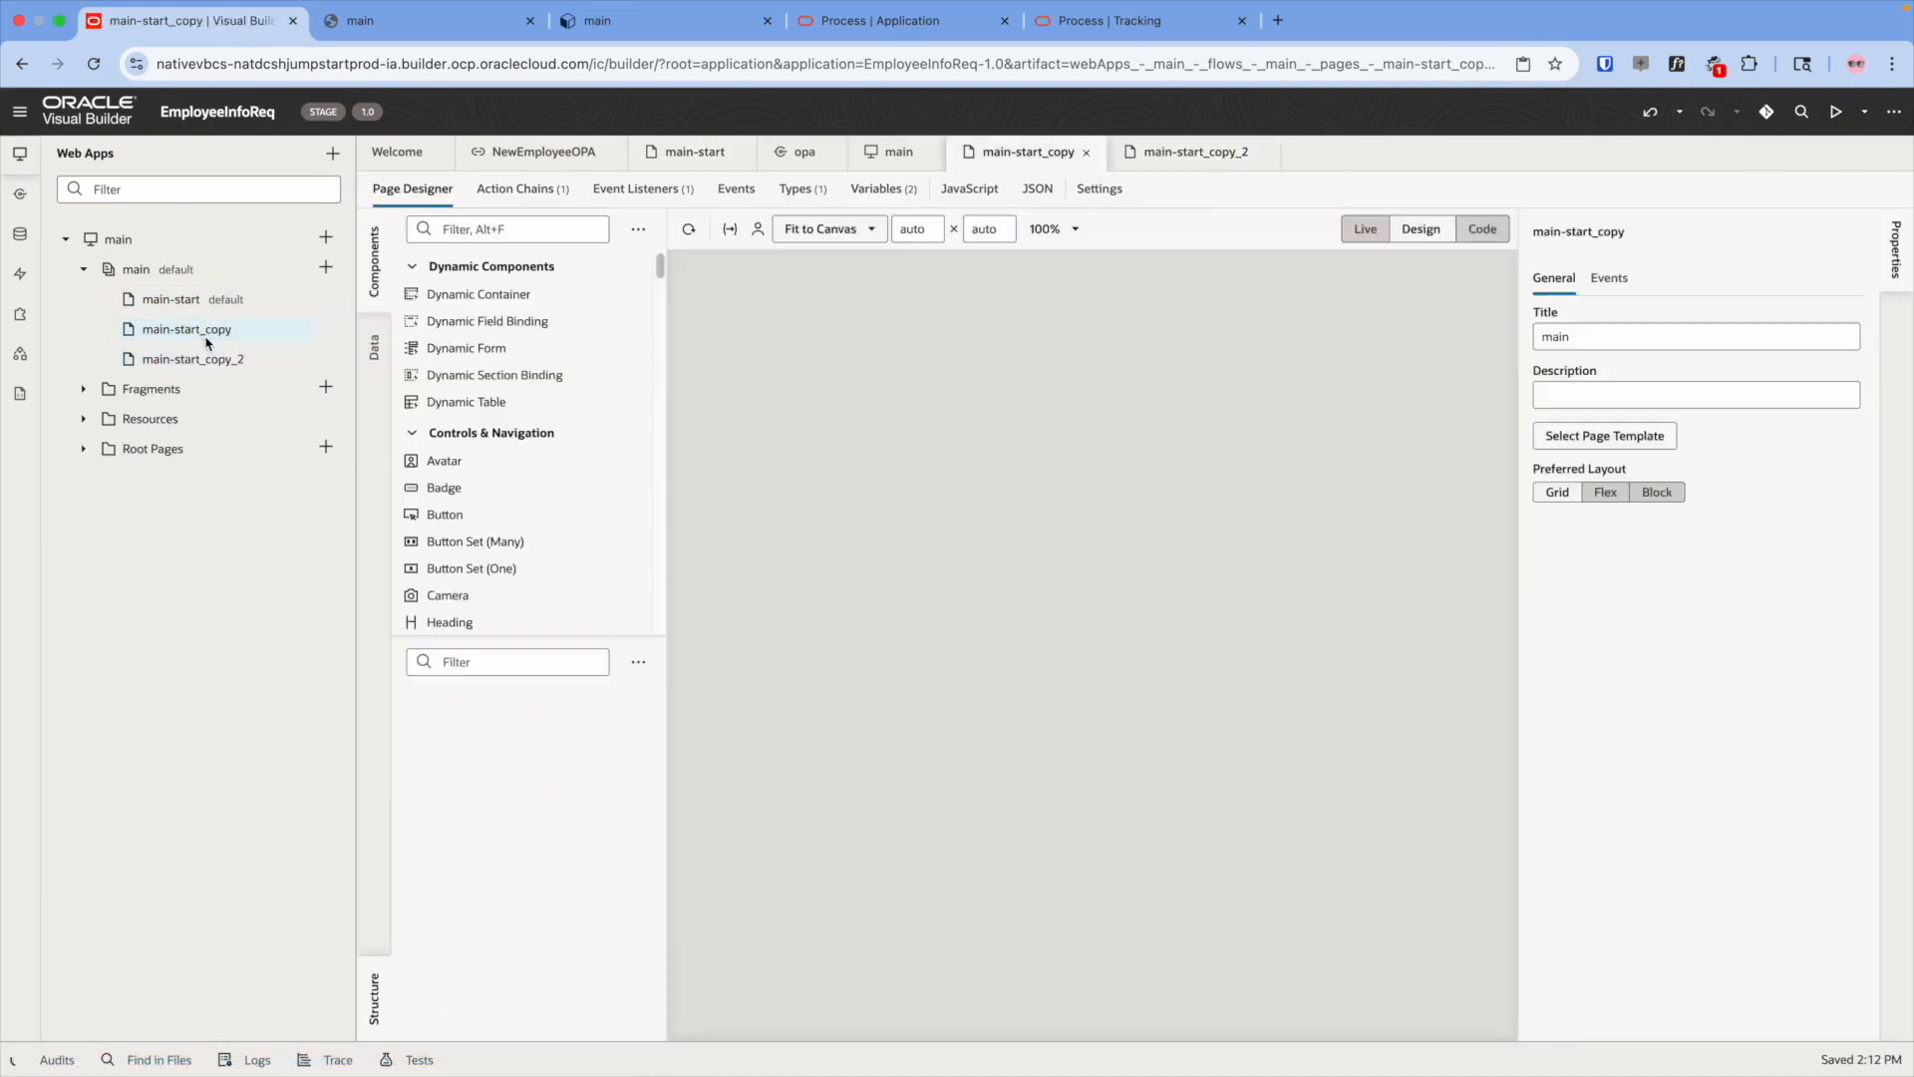
- Rename the two main-start copies to managerView and resubmit
{"action": "right_click", "coordinate": [210, 330]}
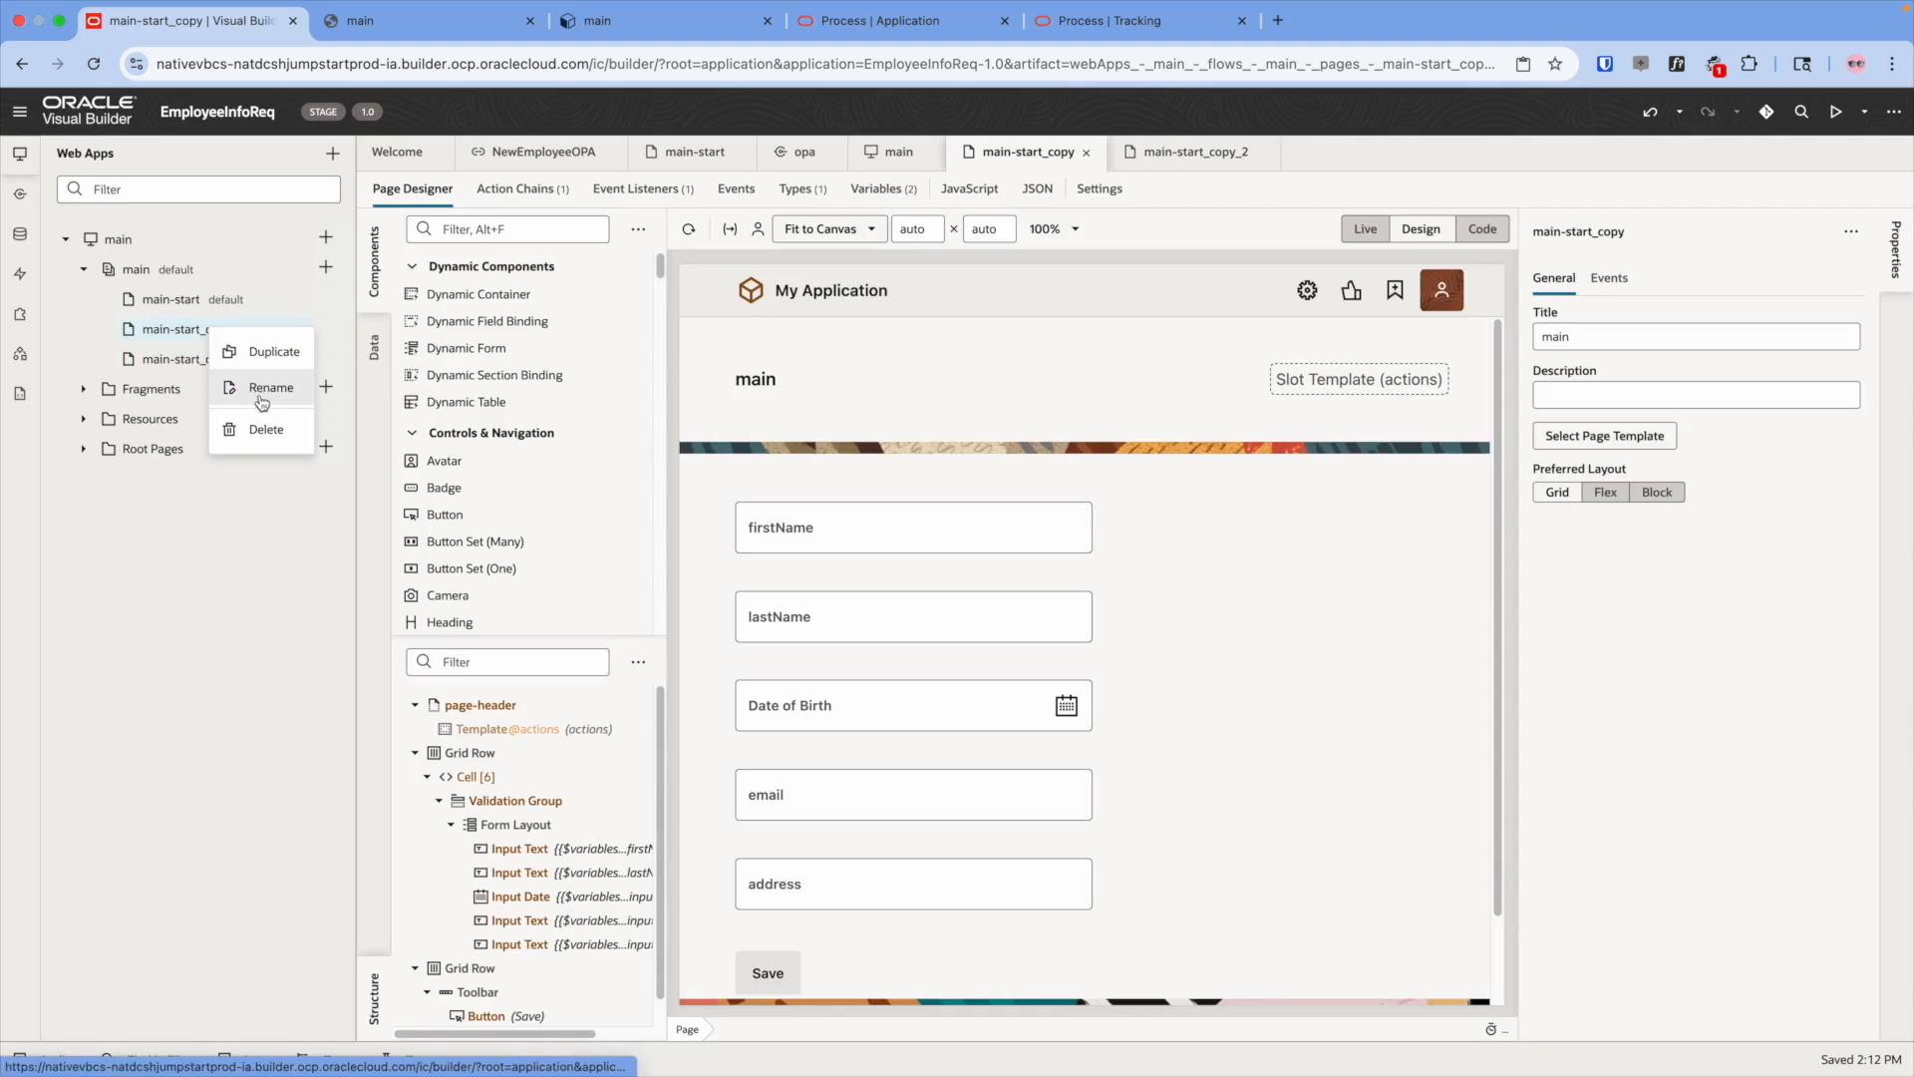
{"action": "left_click", "coordinate": [267, 390]}
{"action": "type", "text": "maan"}
{"action": "key", "text": "BackSpace"}
{"action": "key", "text": "BackSpace"}
{"action": "key", "text": "BackSpace"}
{"action": "key", "text": "BackSpace"}
{"action": "key", "text": "BackSpace"}
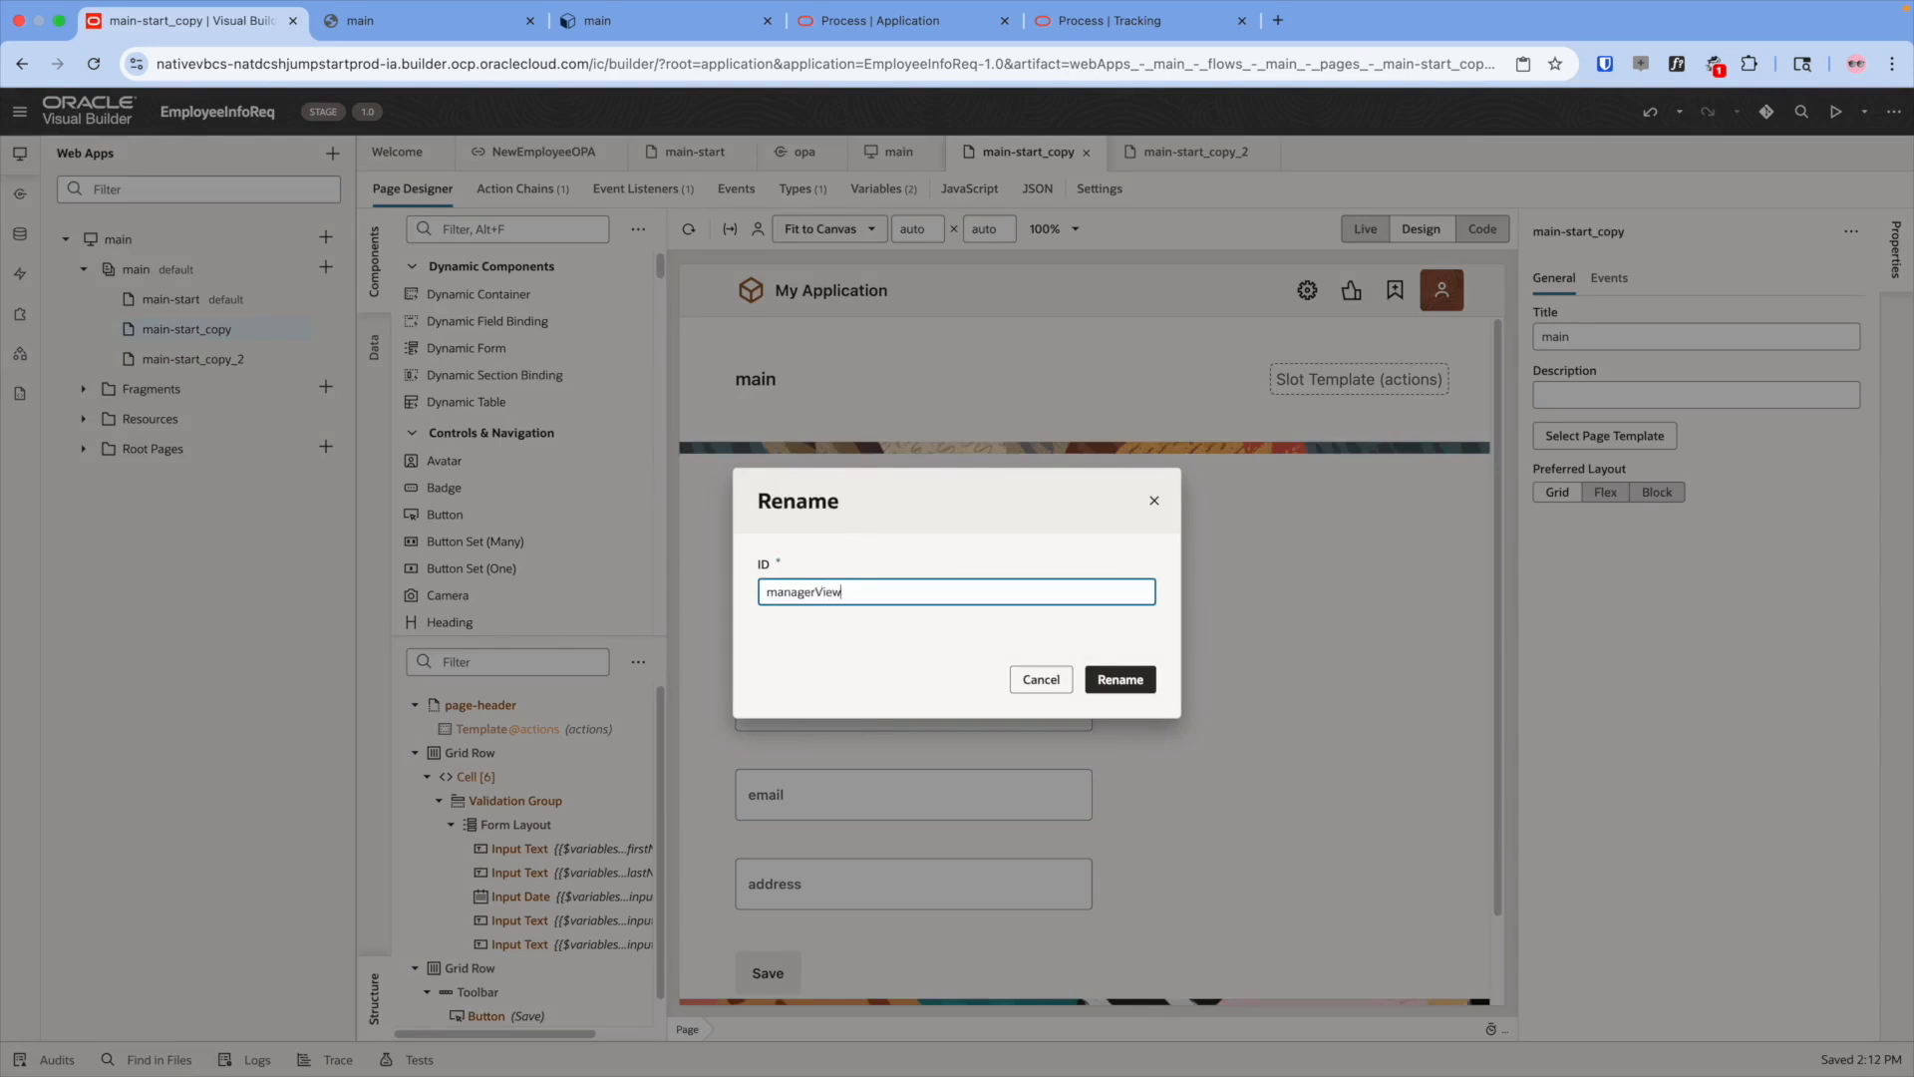
{"action": "type", "text": "nagerView"}
{"action": "left_click", "coordinate": [1119, 679]}
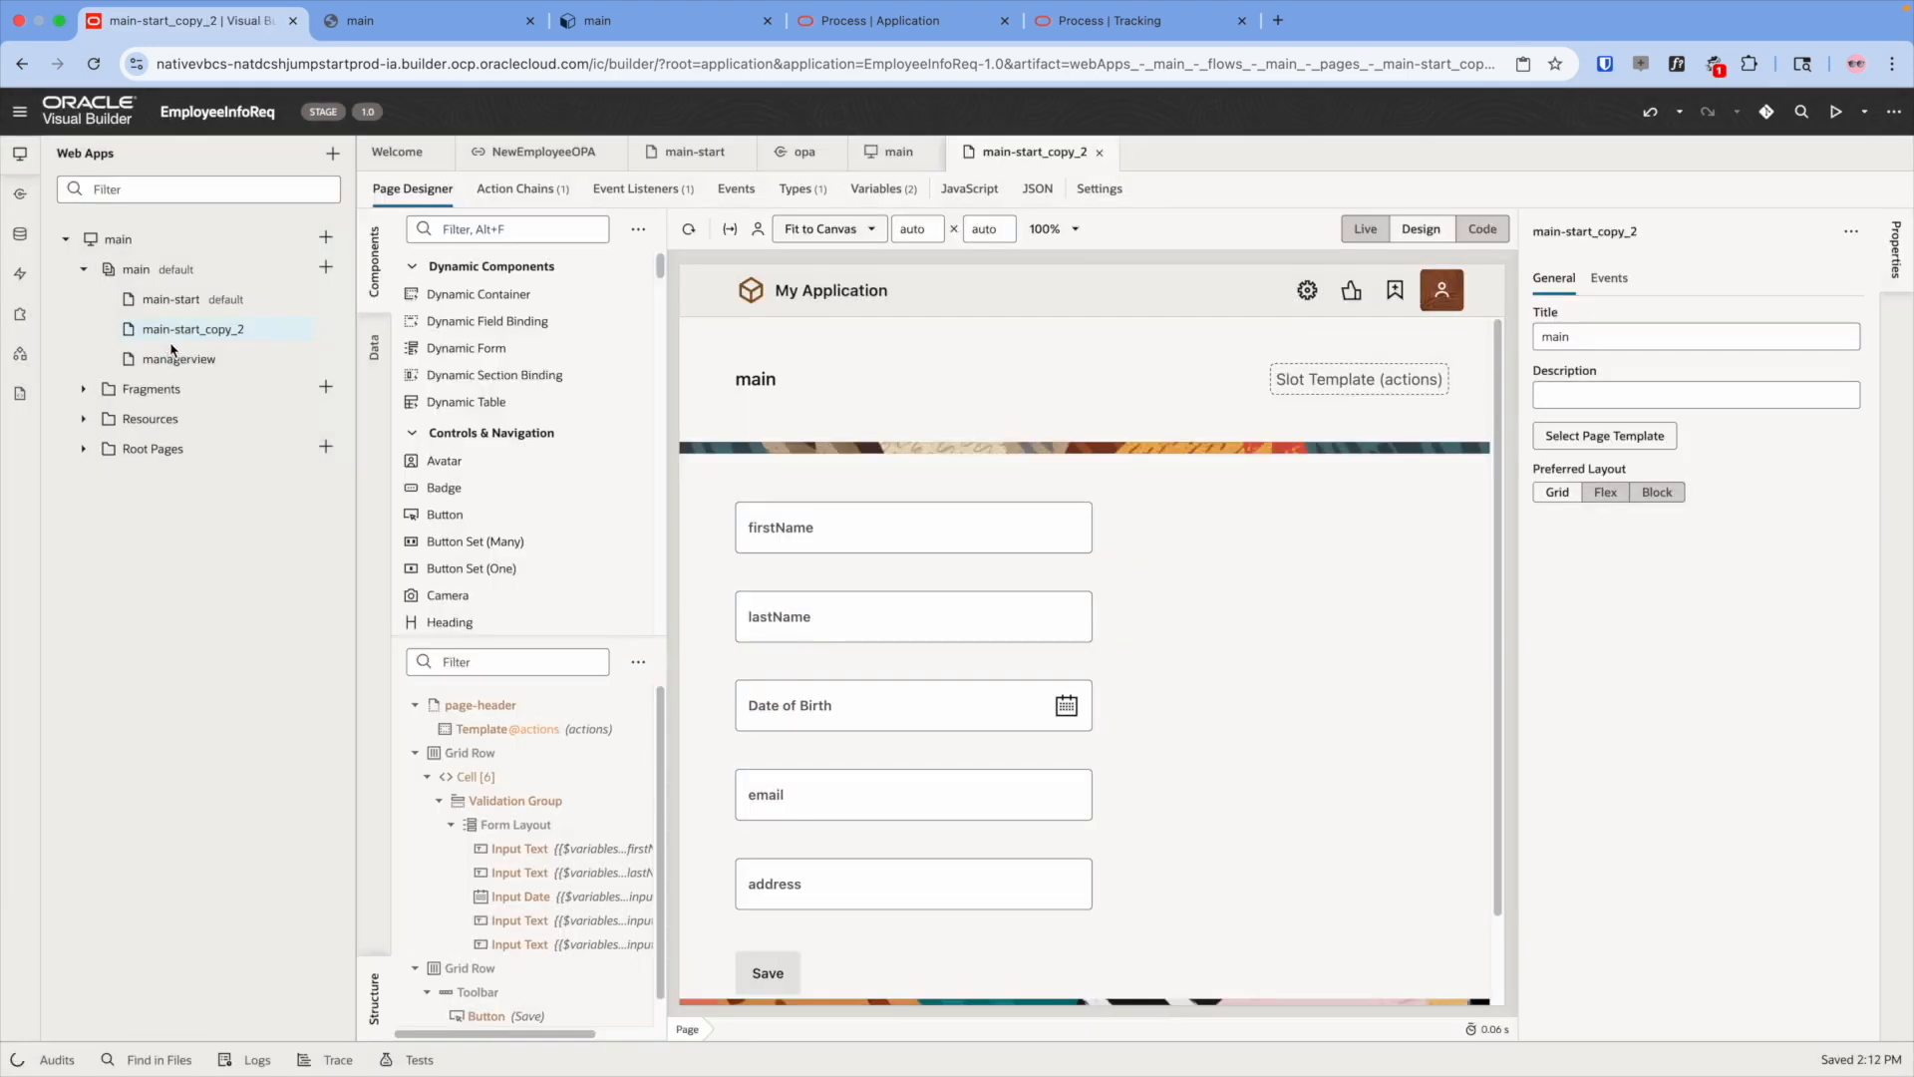
{"action": "right_click", "coordinate": [181, 329]}
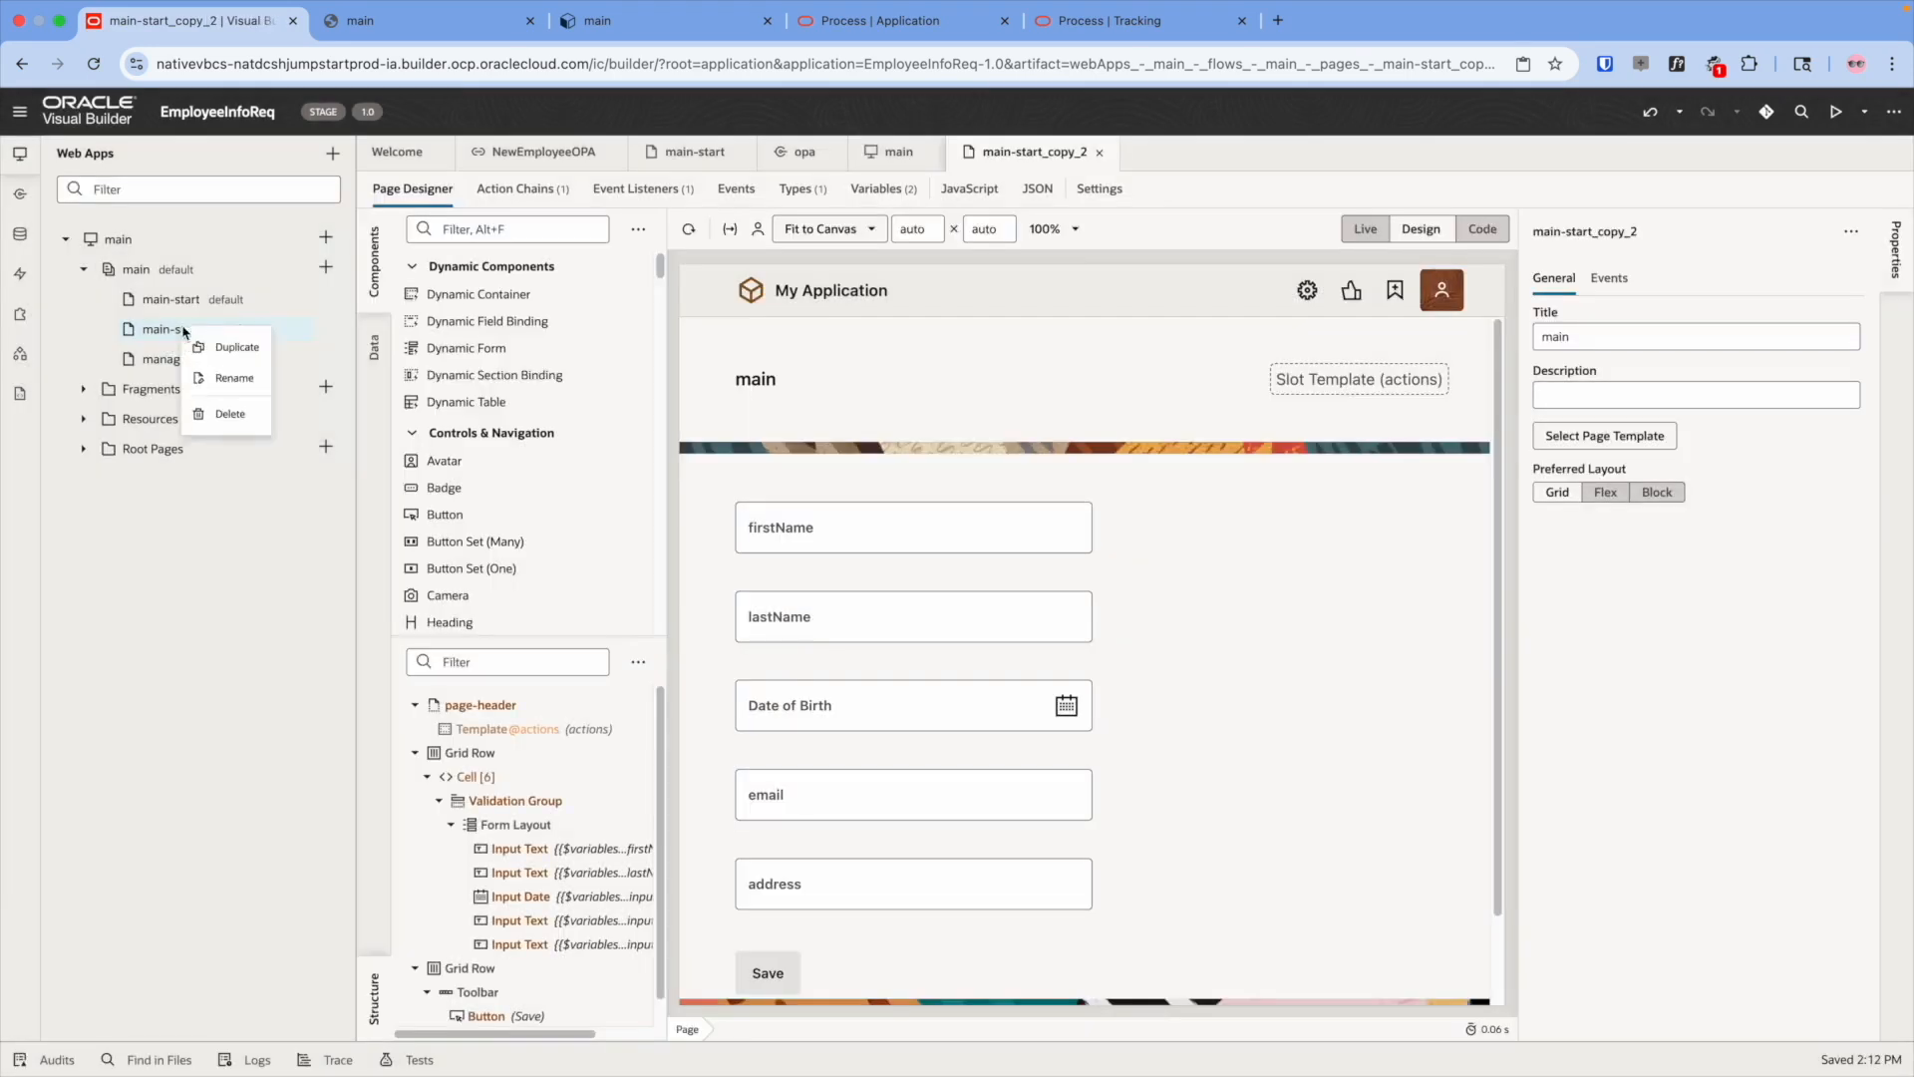
{"action": "left_click", "coordinate": [231, 385]}
{"action": "type", "text": "res"}
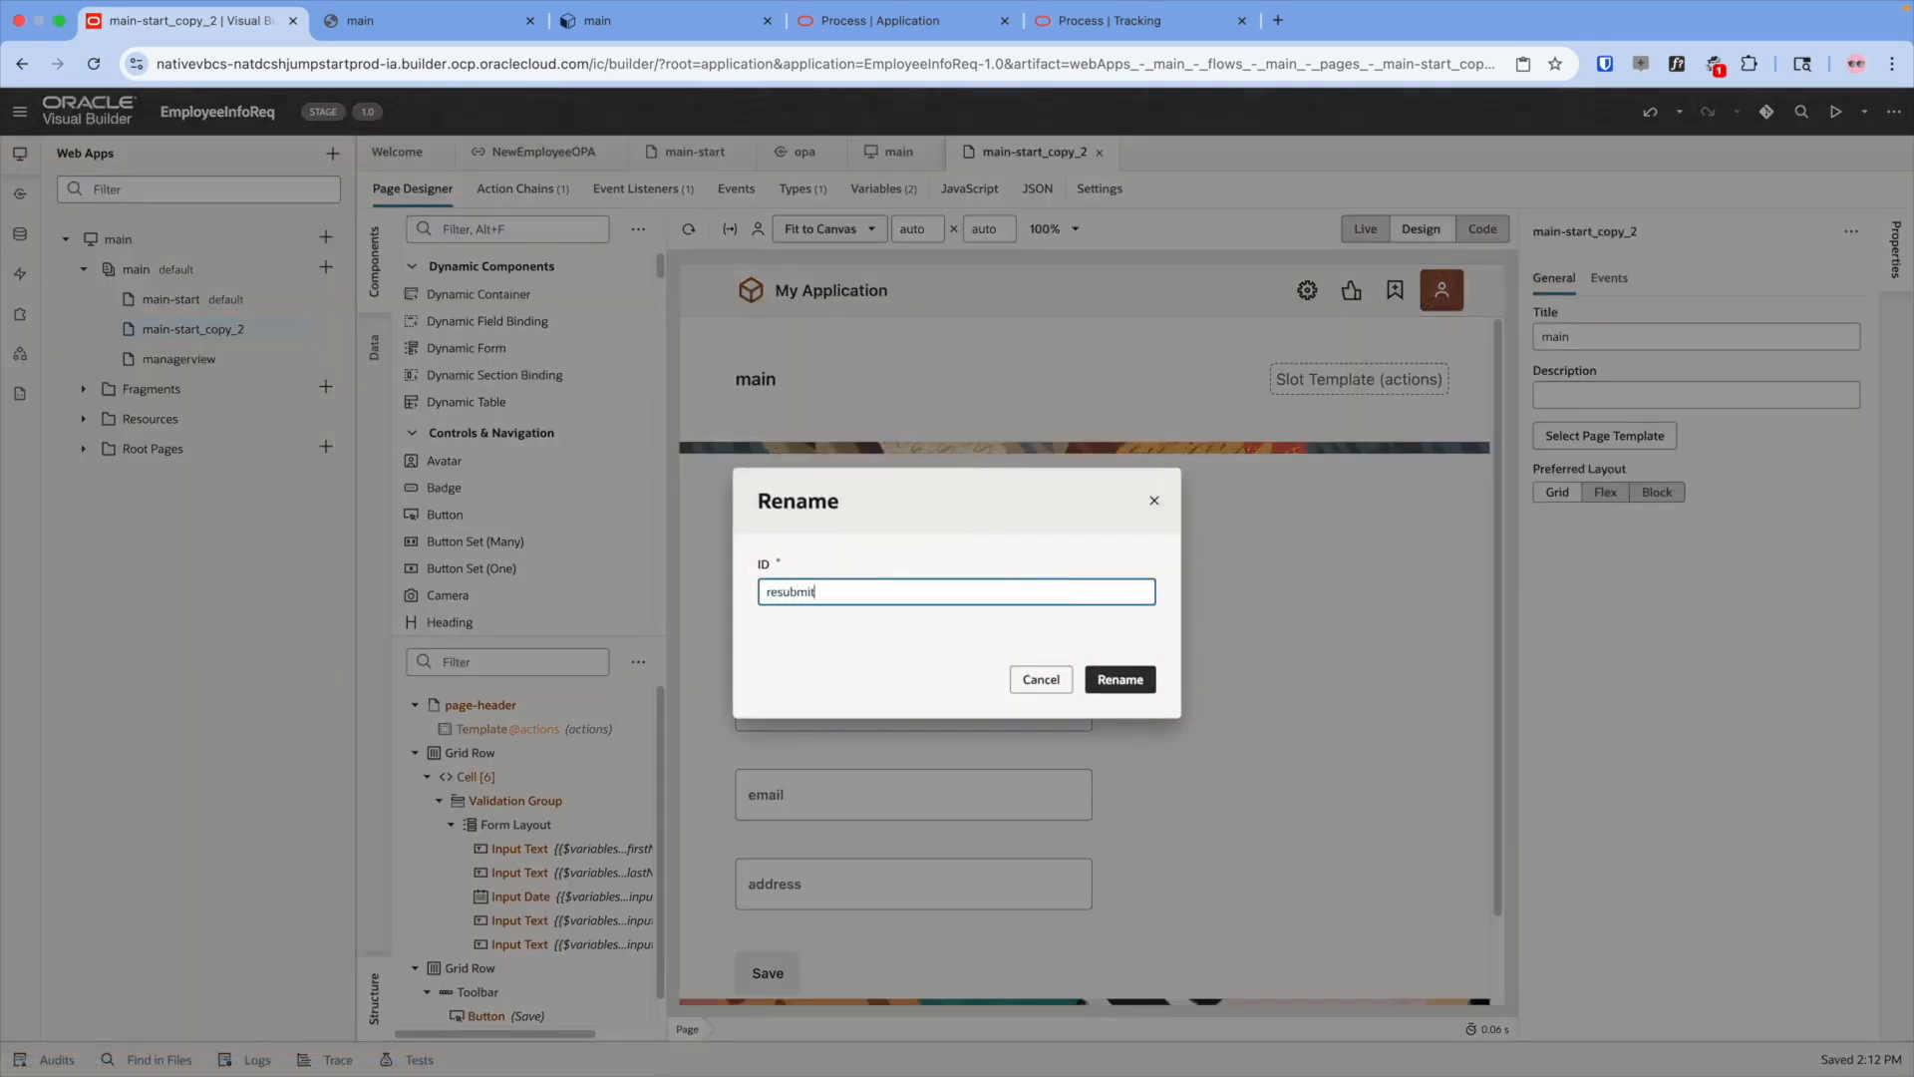
{"action": "type", "text": "ubmit"}
{"action": "left_click", "coordinate": [1121, 678]}
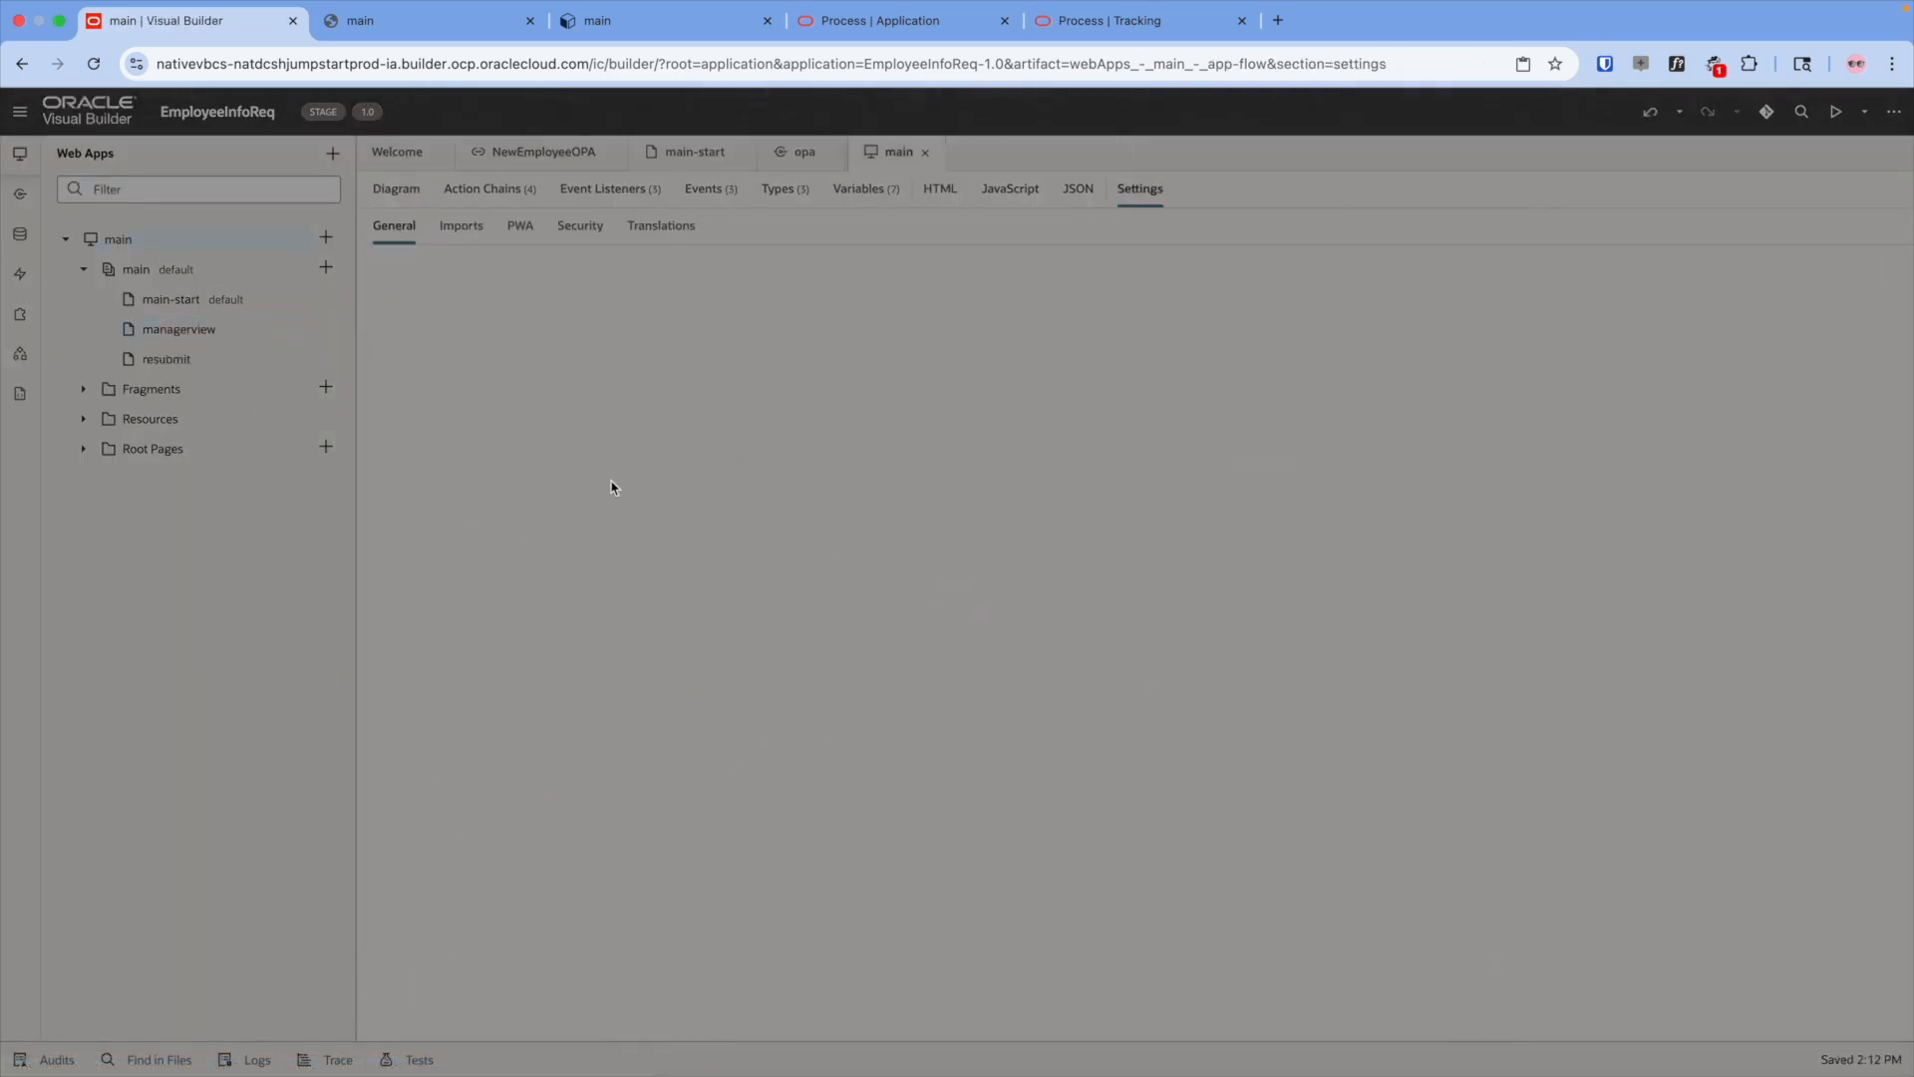
- Add a new opa endpoint with the /process/api/v1/tasks/{id}/payload URL
{"action": "left_click", "coordinate": [20, 195]}
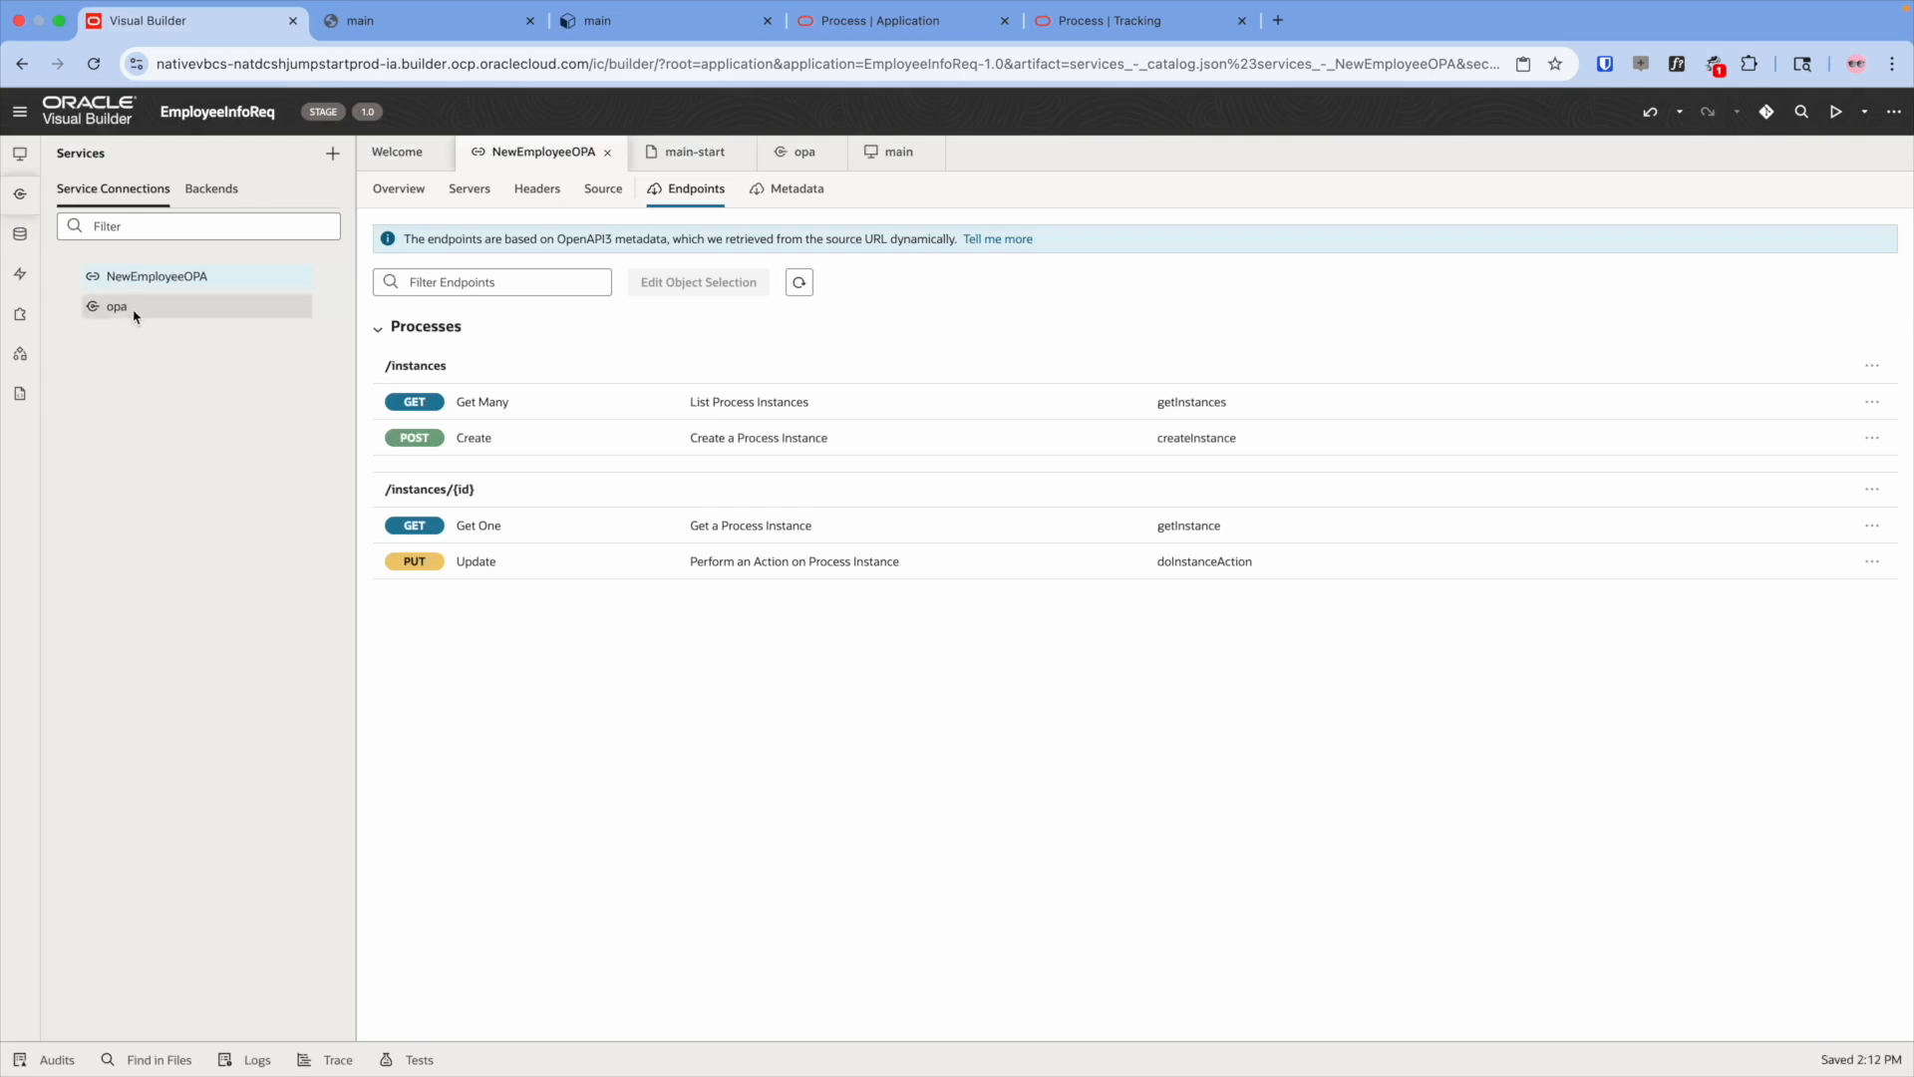
{"action": "left_click", "coordinate": [143, 315]}
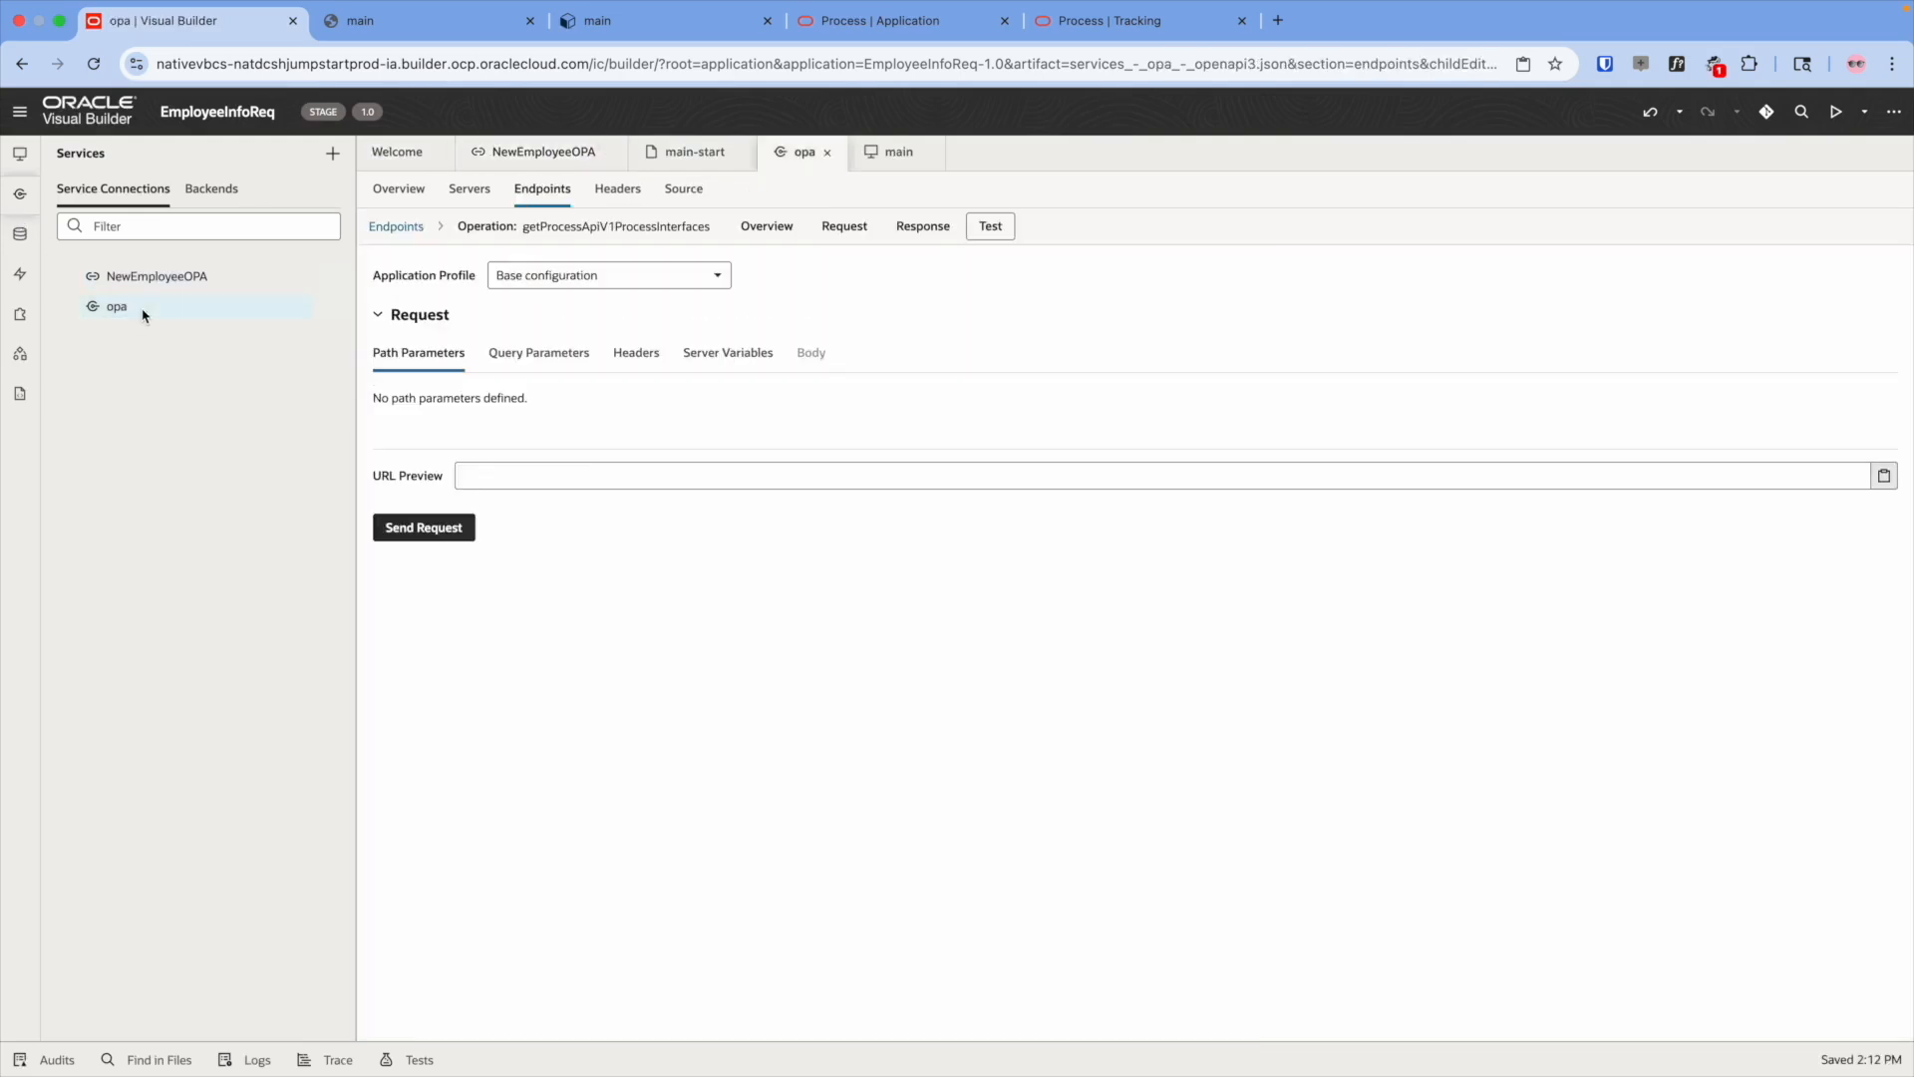
{"action": "left_click", "coordinate": [380, 236]}
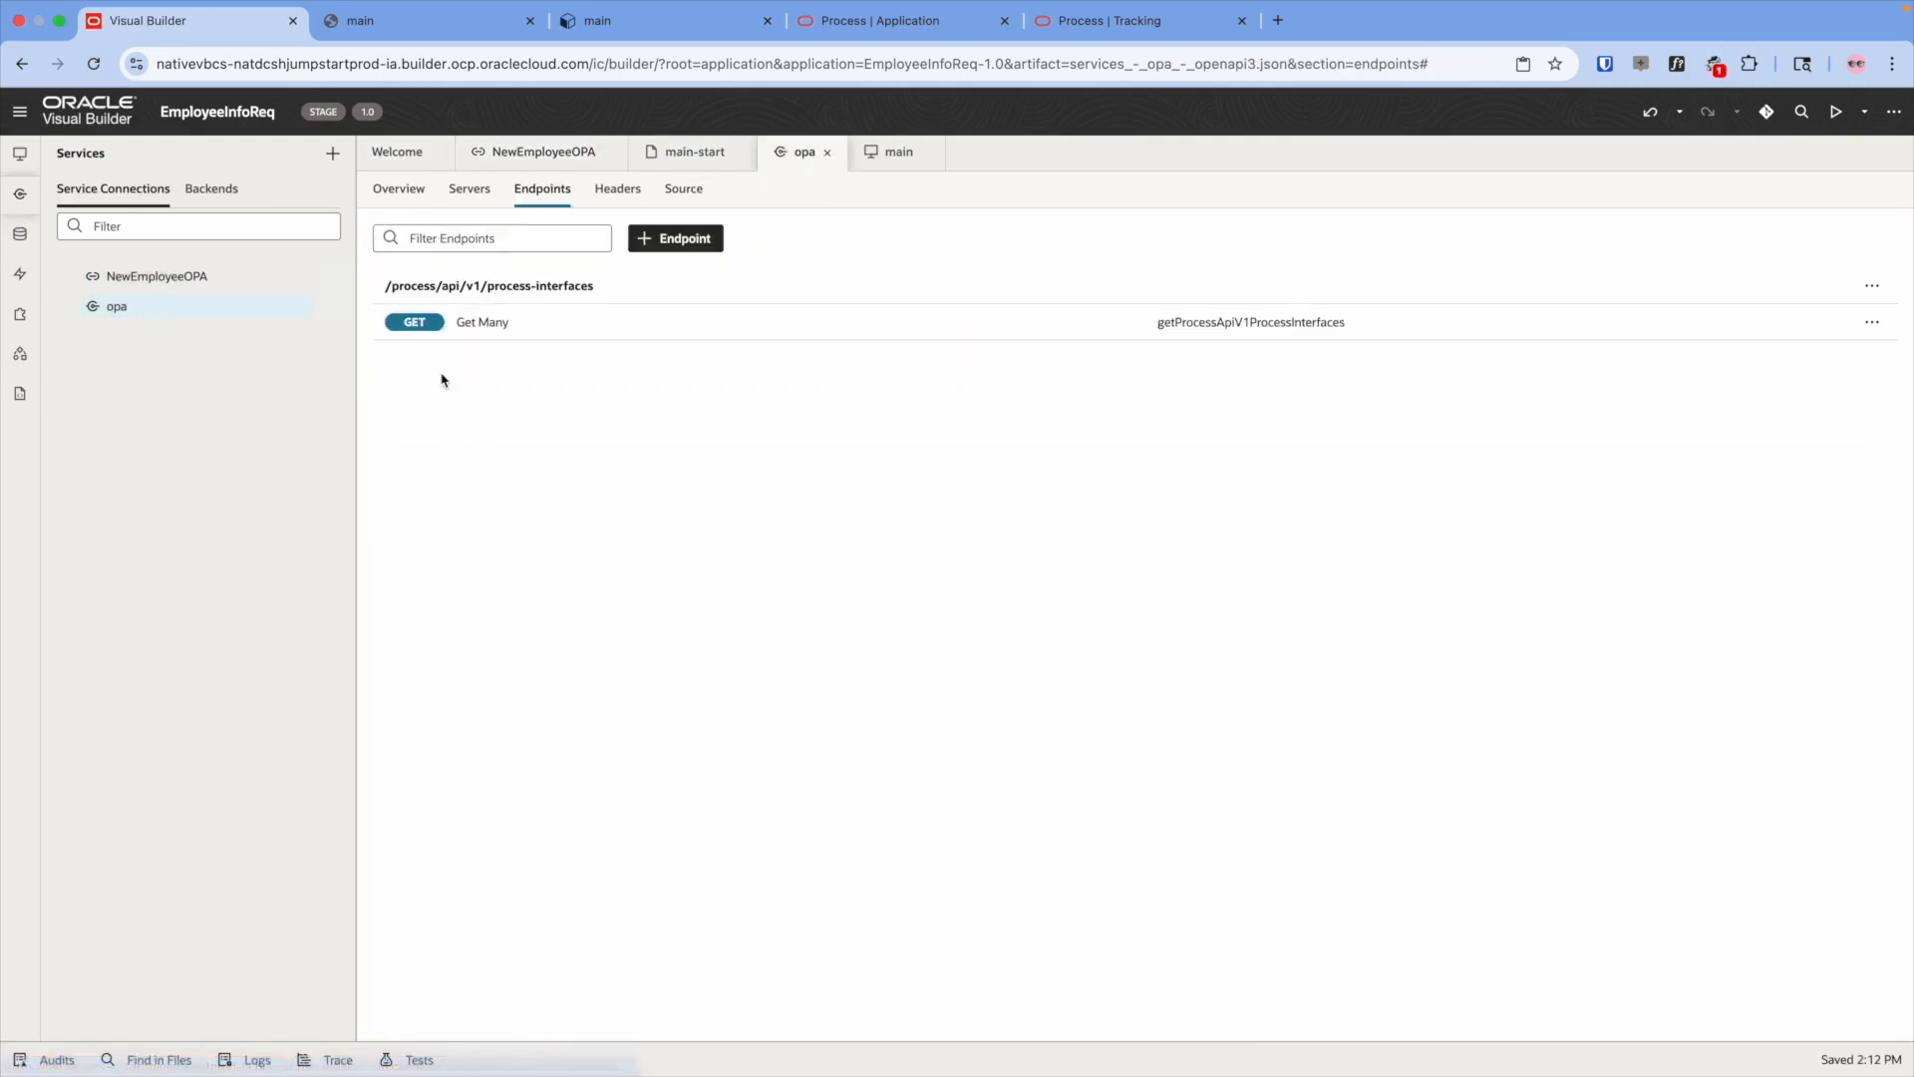
{"action": "left_click", "coordinate": [694, 242]}
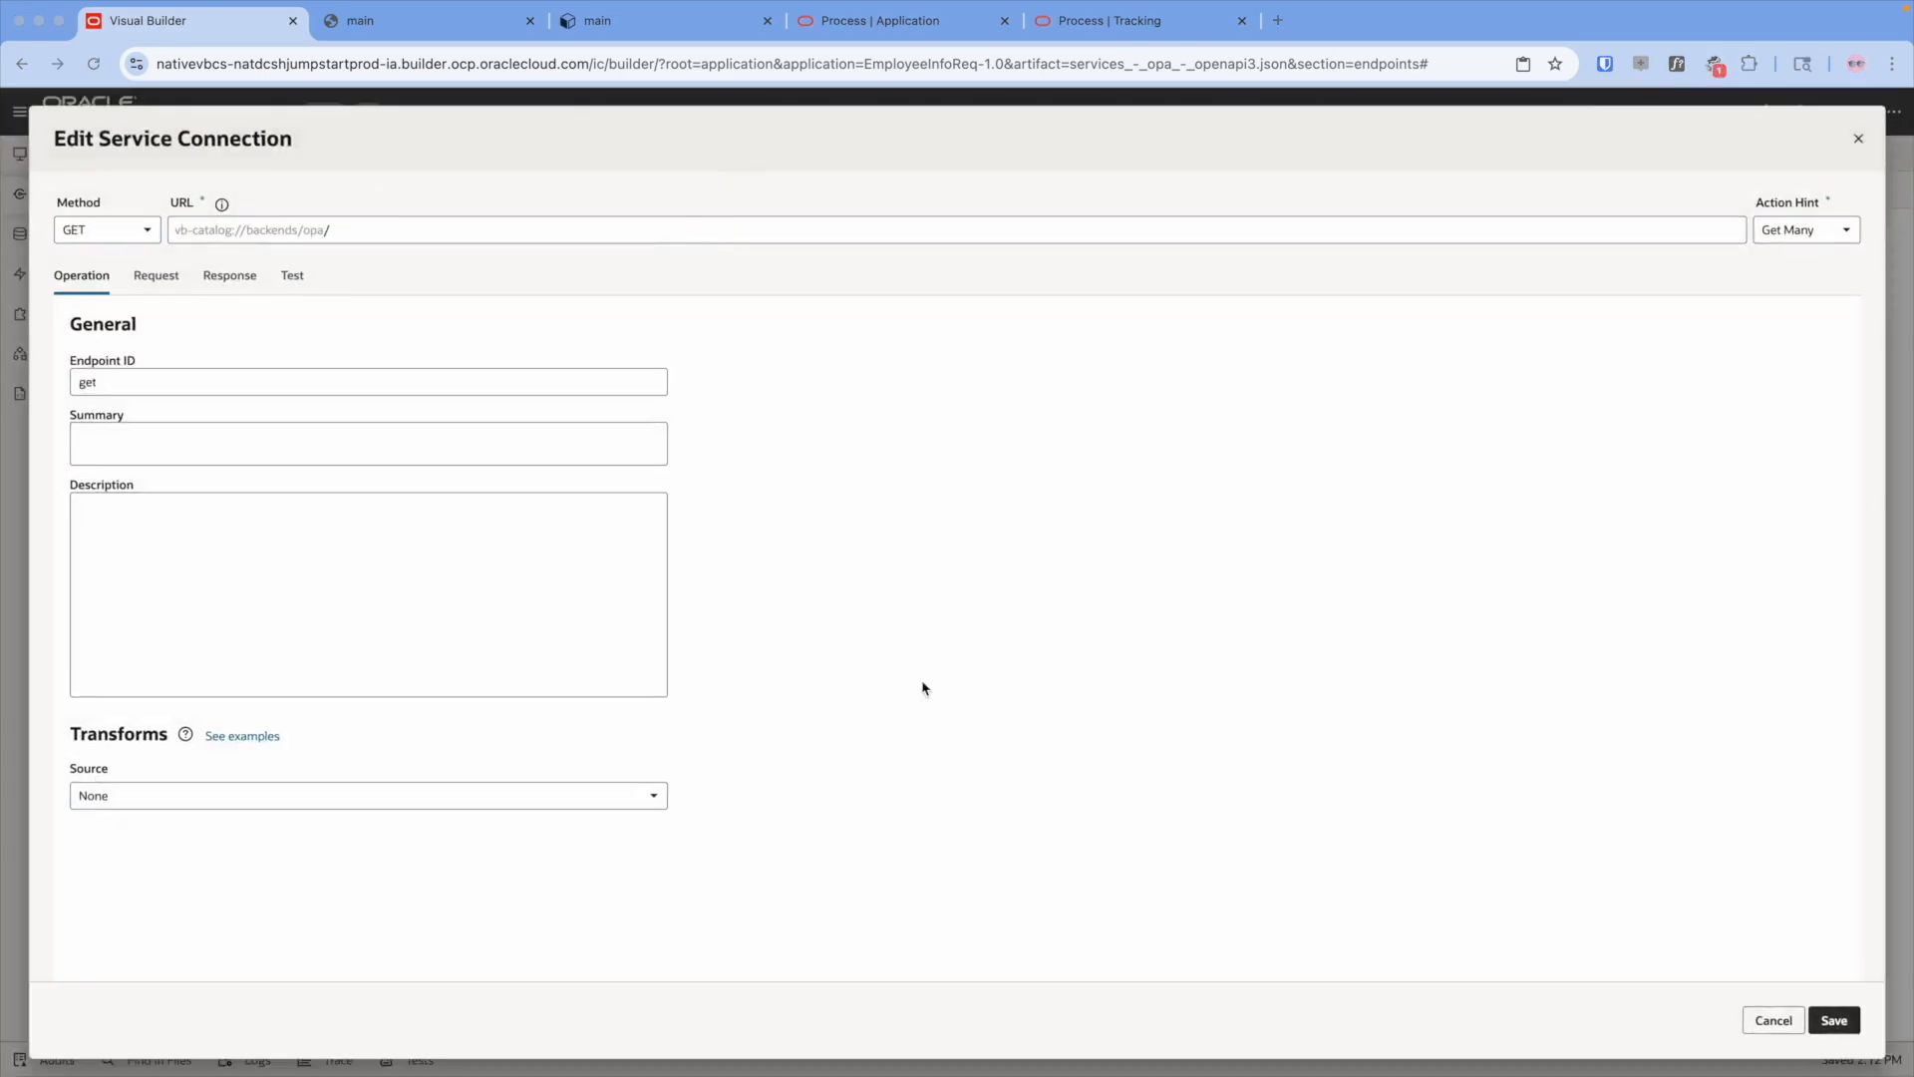
{"action": "left_click", "coordinate": [392, 230]}
{"action": "type", "text": "/process/api/v1/tasks/{id}/payload"}
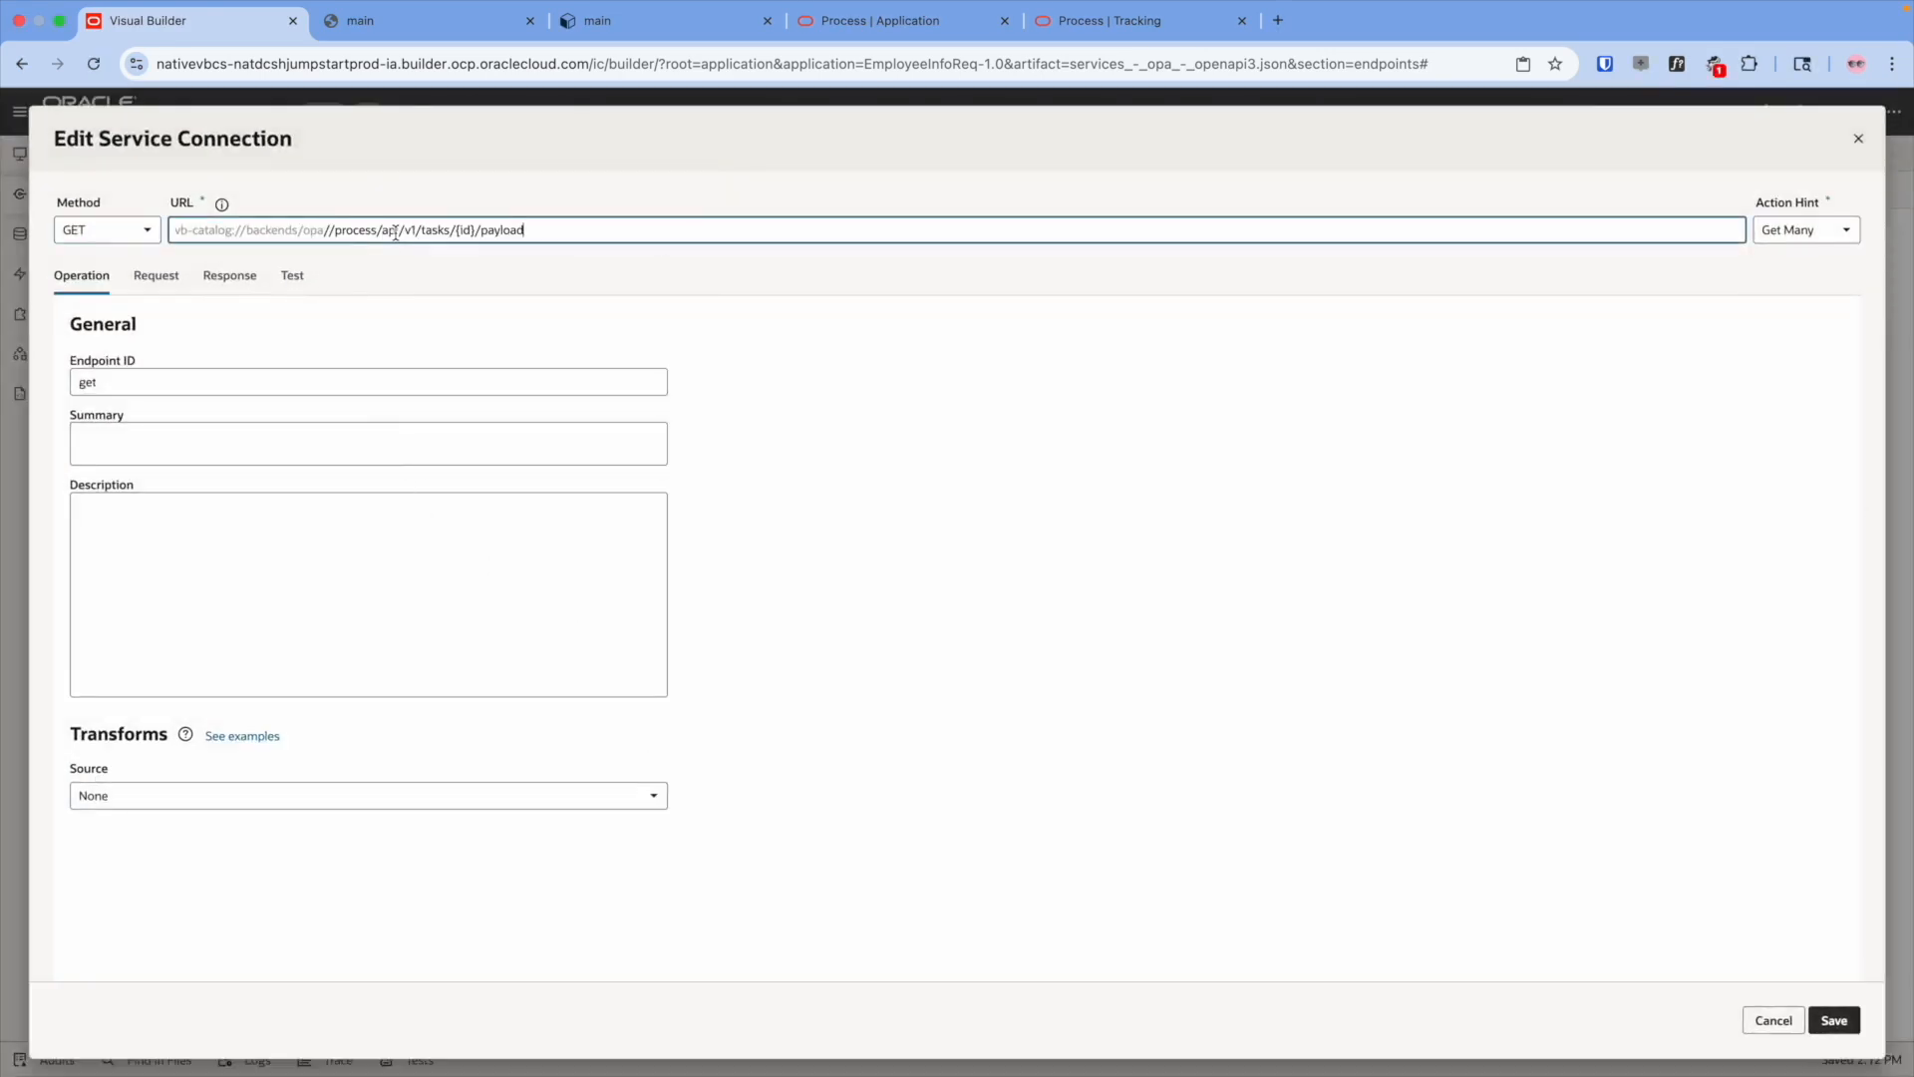
{"action": "key", "text": "BackSpace"}
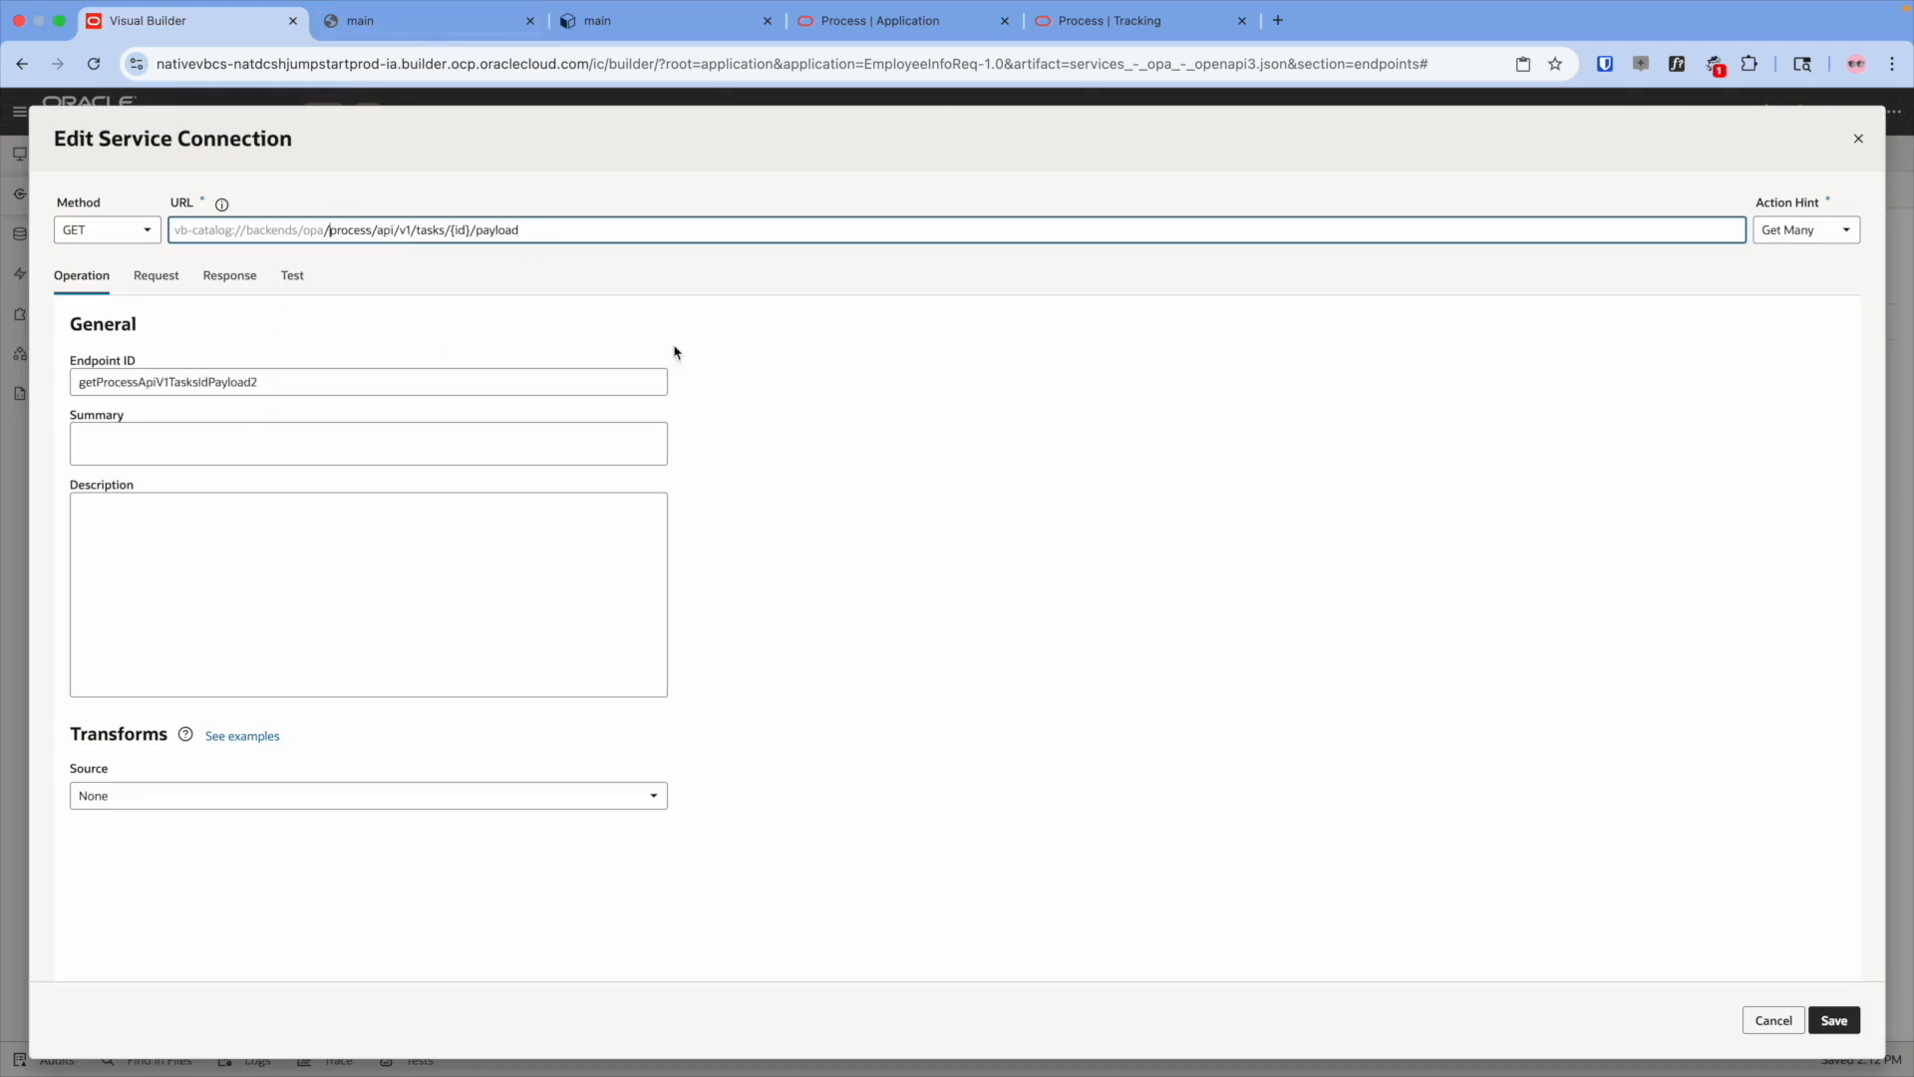
- Set the endpoint ID to getPayload and go to its Test settings
{"action": "left_click", "coordinate": [222, 377]}
{"action": "key", "text": "ctrl+a"}
{"action": "type", "text": "getPay"}
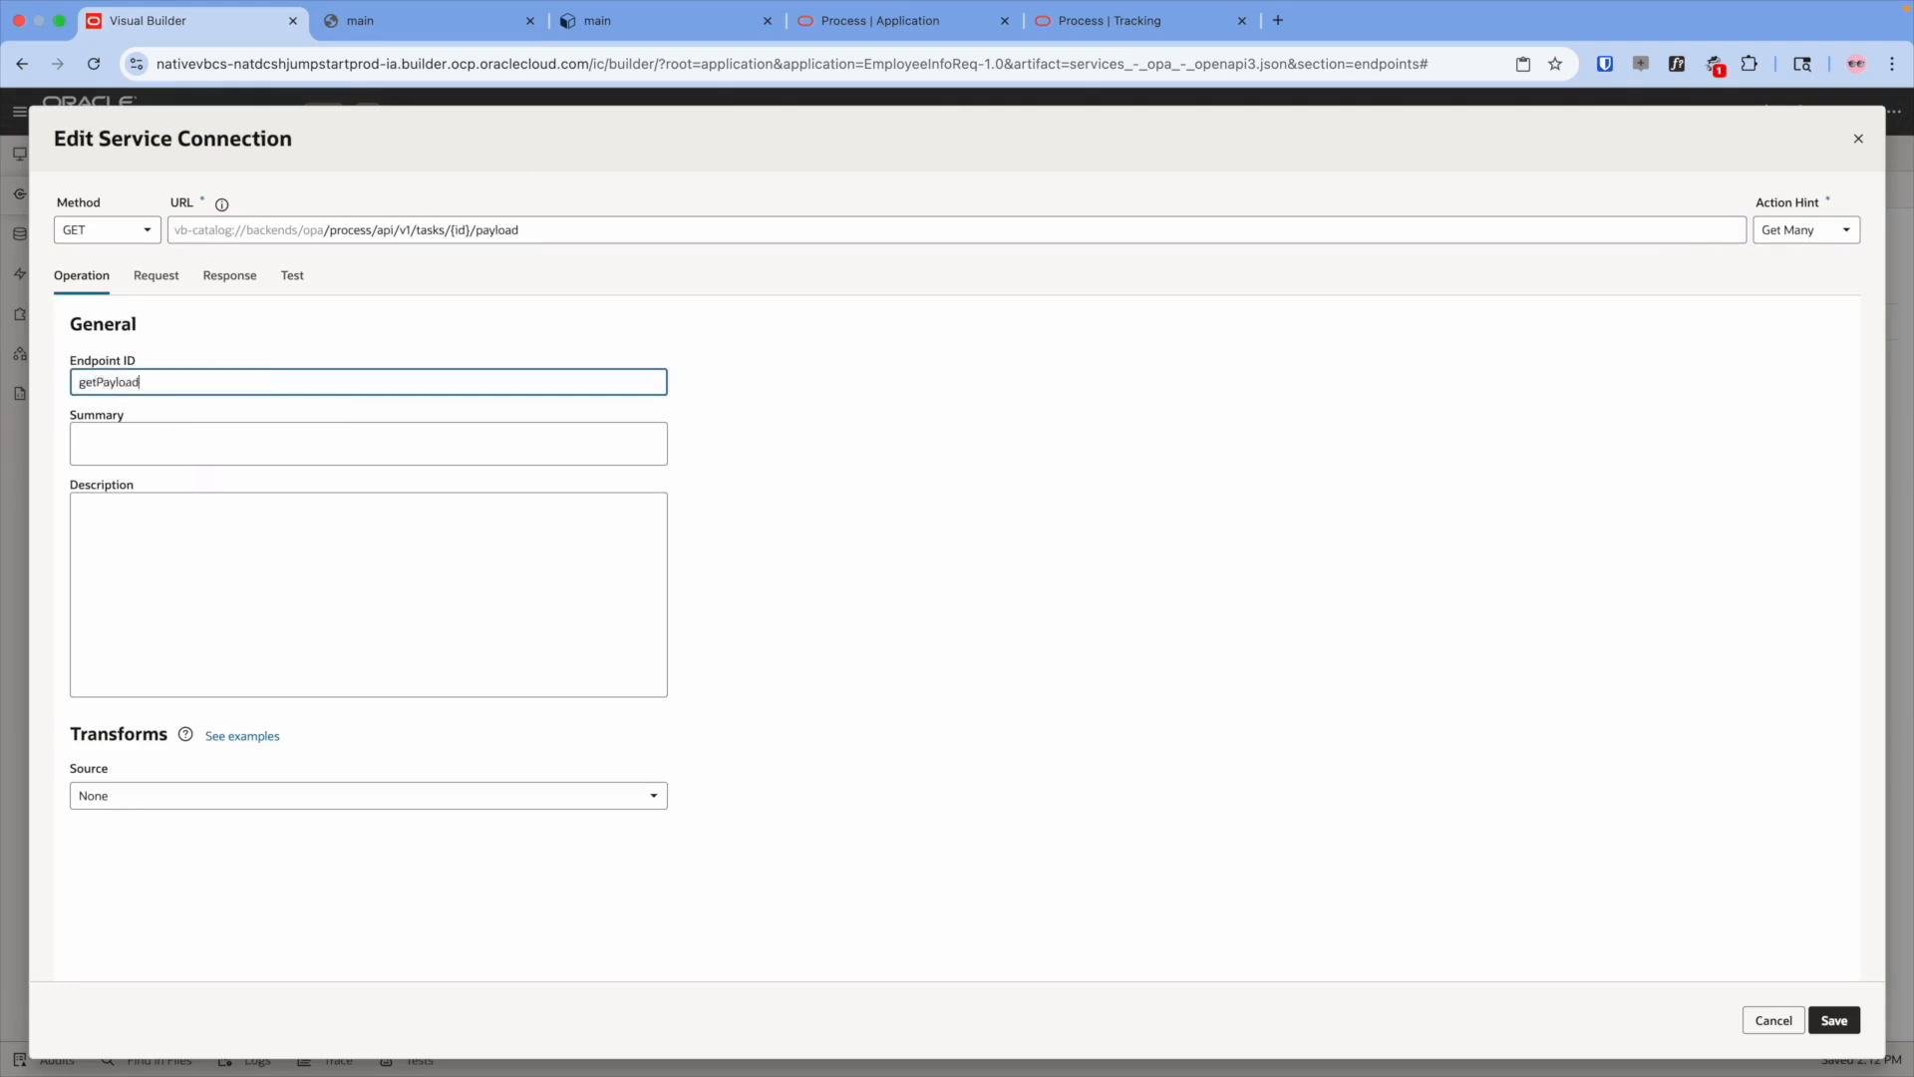
{"action": "left_click", "coordinate": [293, 276]}
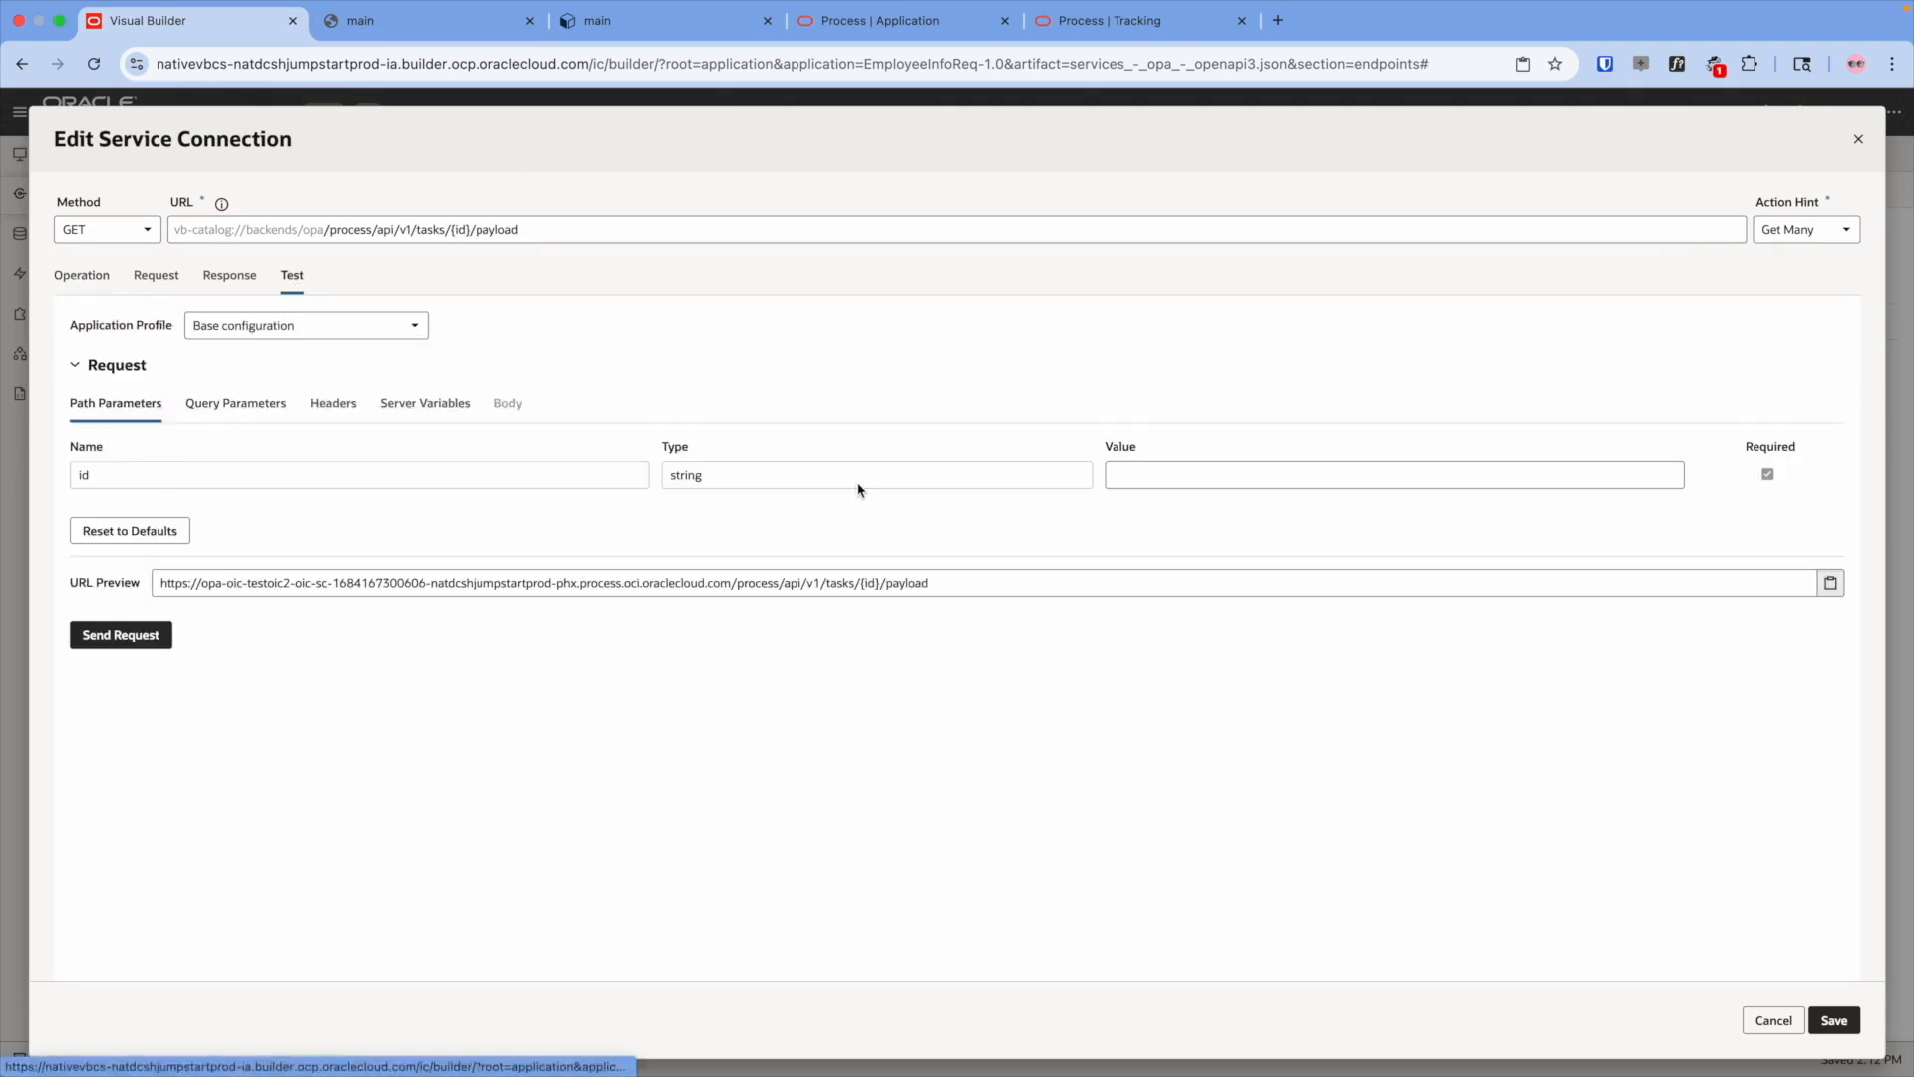
{"action": "left_click", "coordinate": [1104, 47]}
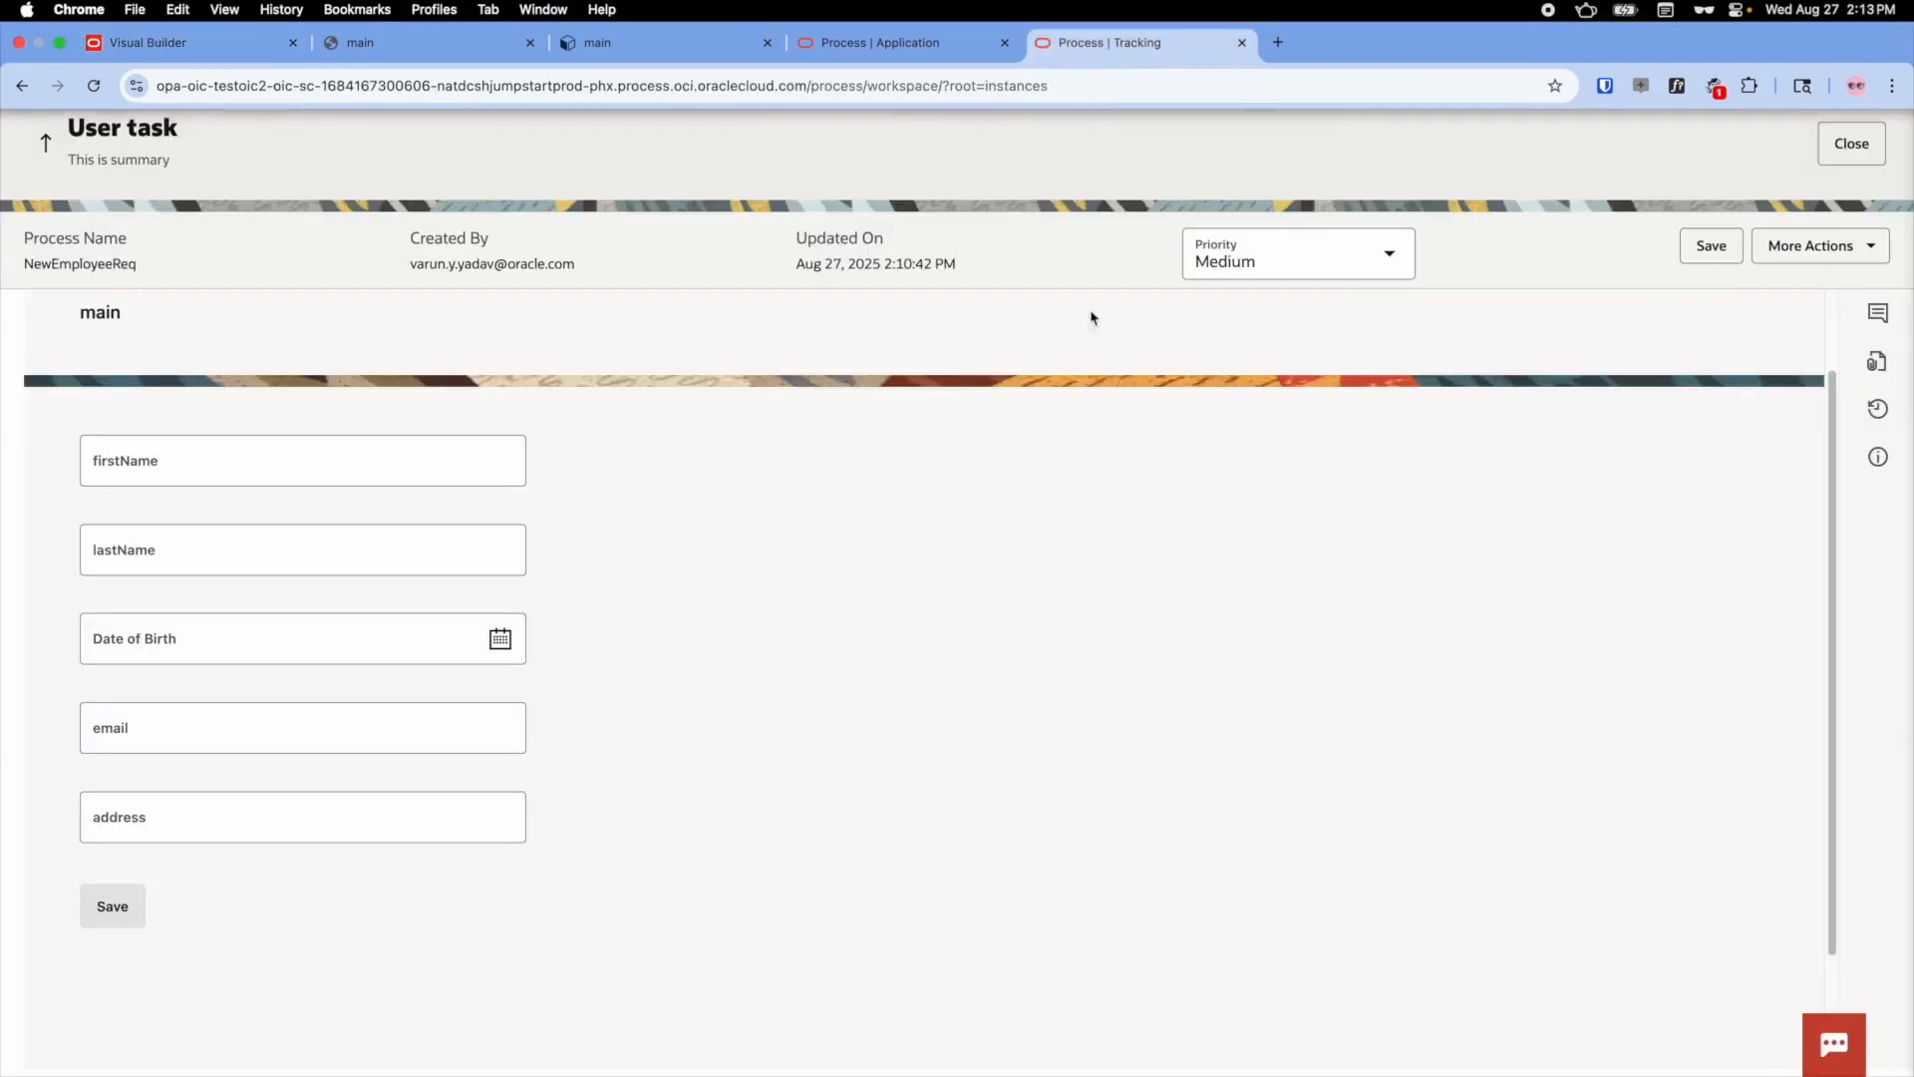
- Open the browser developer tools on the user task form and show the Network panel
{"action": "right_click", "coordinate": [1063, 471]}
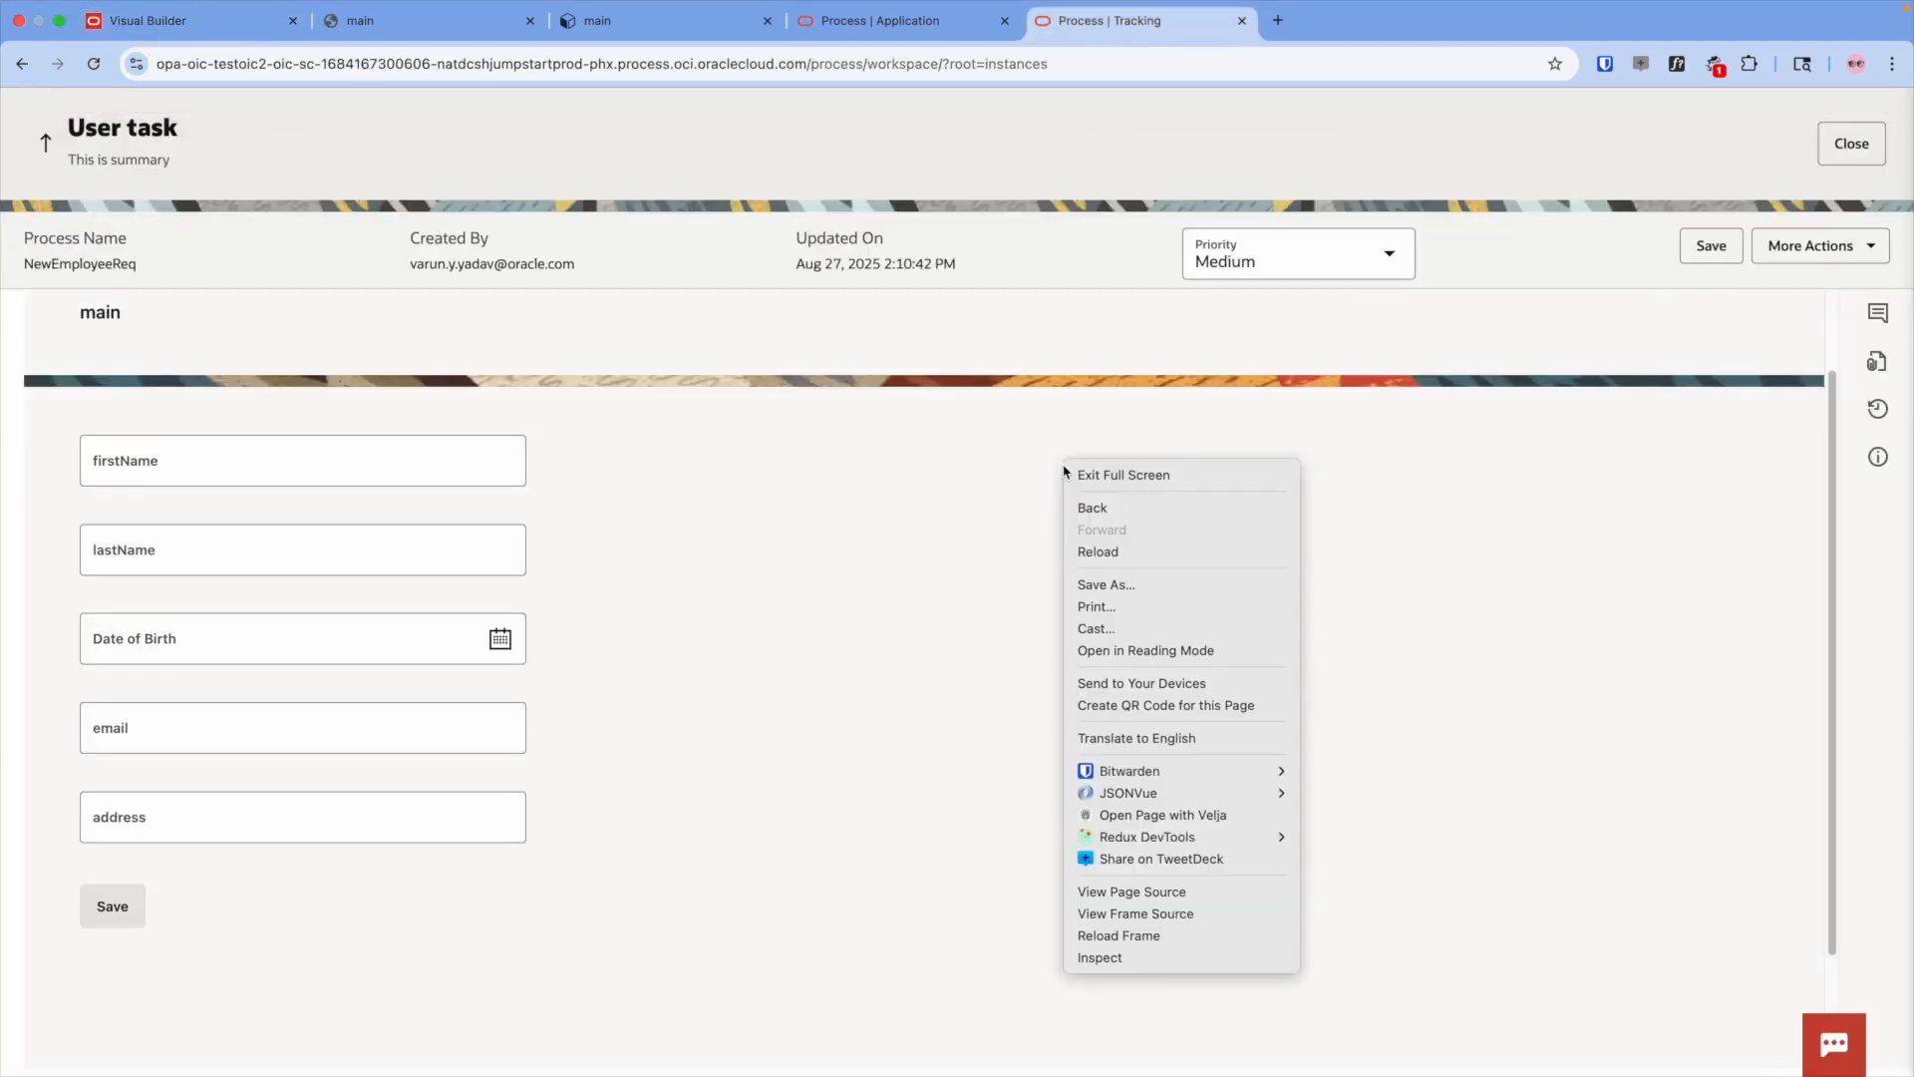
{"action": "left_click", "coordinate": [1159, 957]}
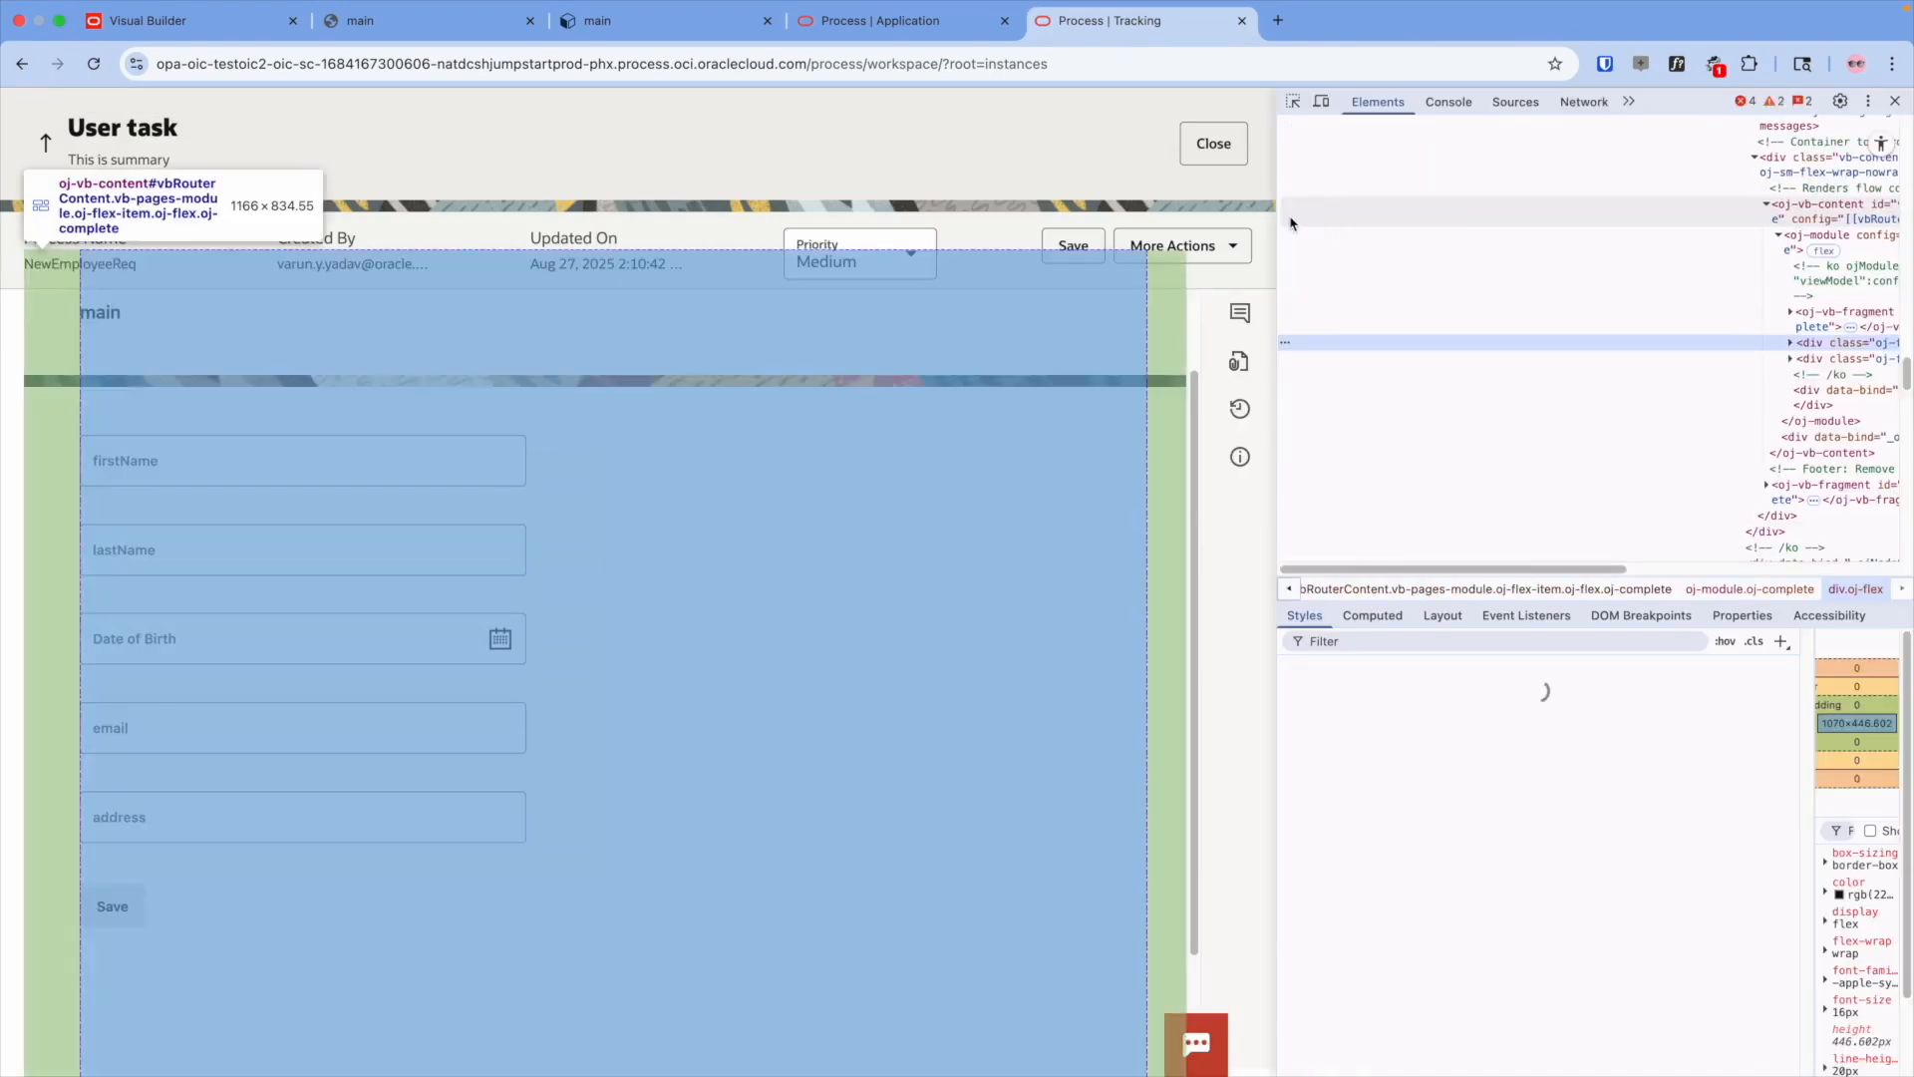
{"action": "left_click_drag", "start_coordinate": [1279, 223], "coordinate": [1088, 242]}
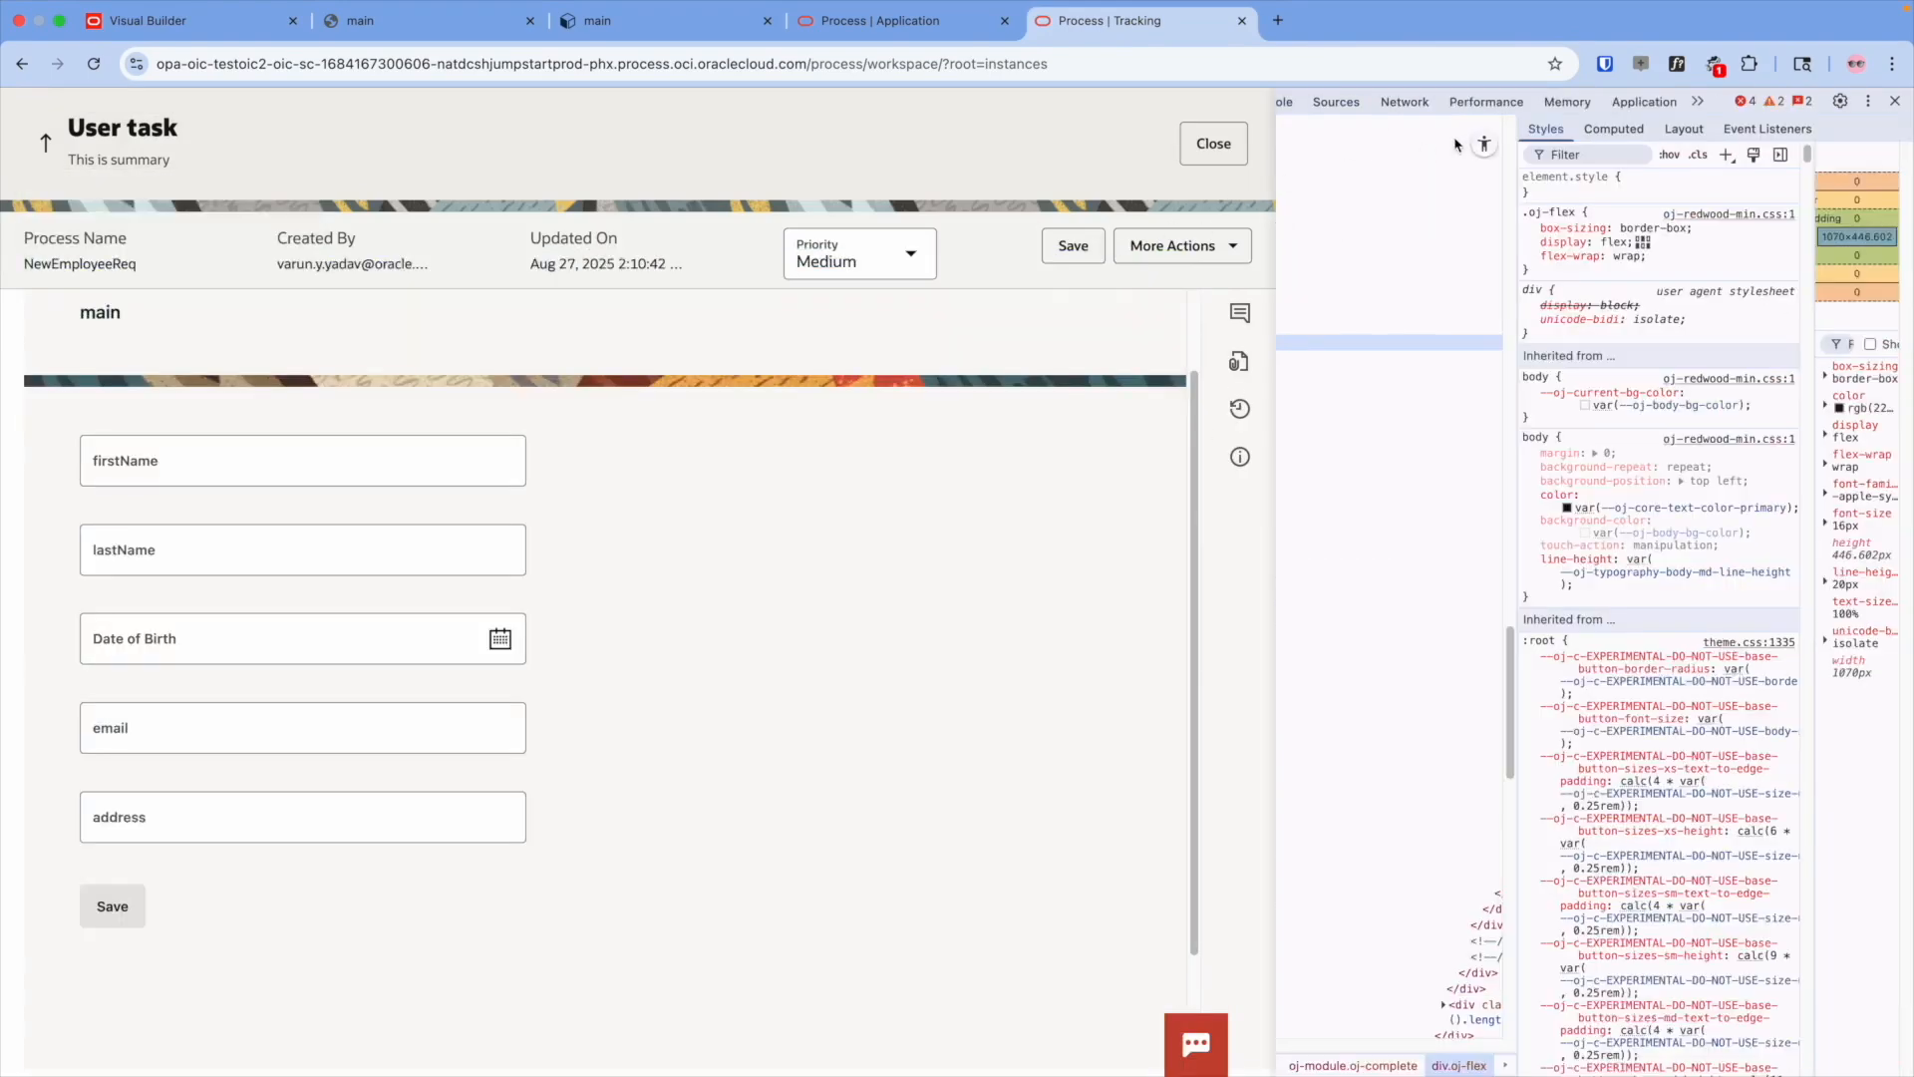
{"action": "left_click", "coordinate": [1400, 101]}
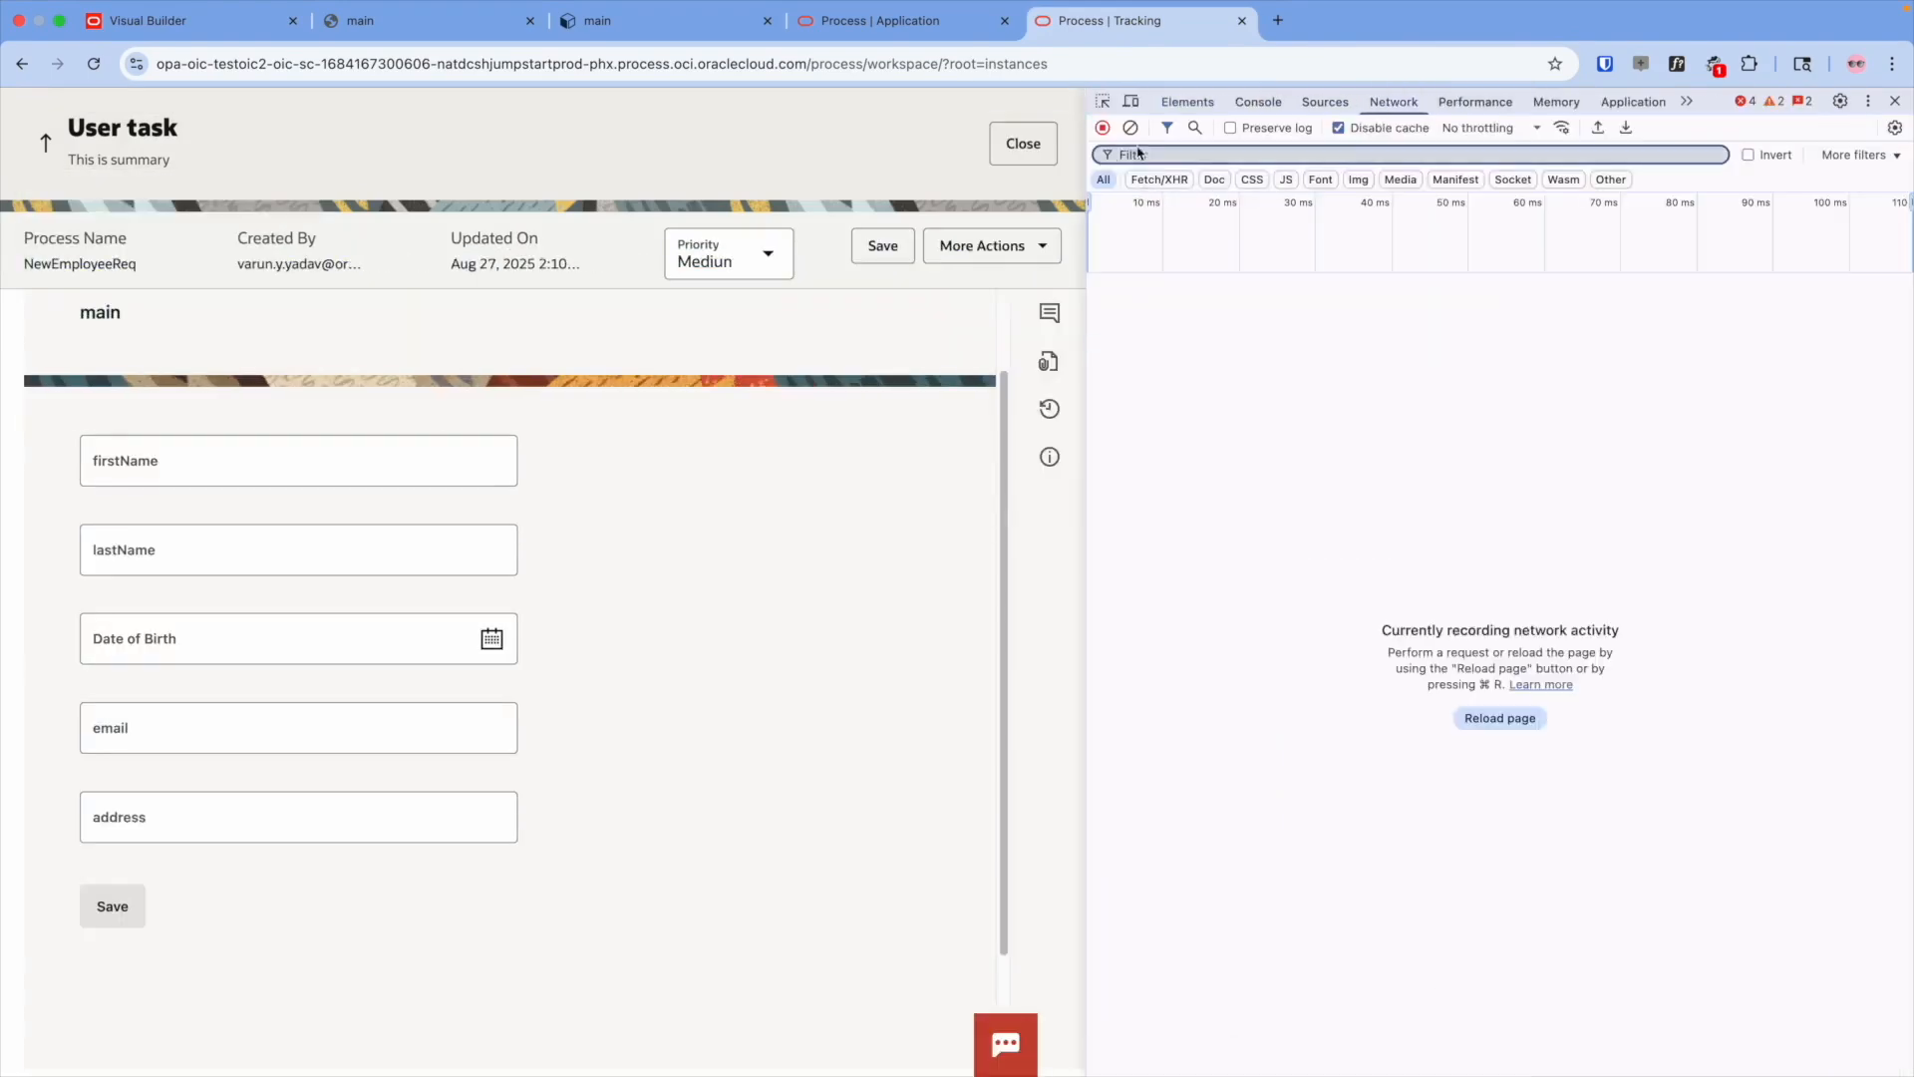
- Reopen the approval task, copy the taskId from the main request, and paste it as the id value
{"action": "left_click", "coordinate": [1023, 144]}
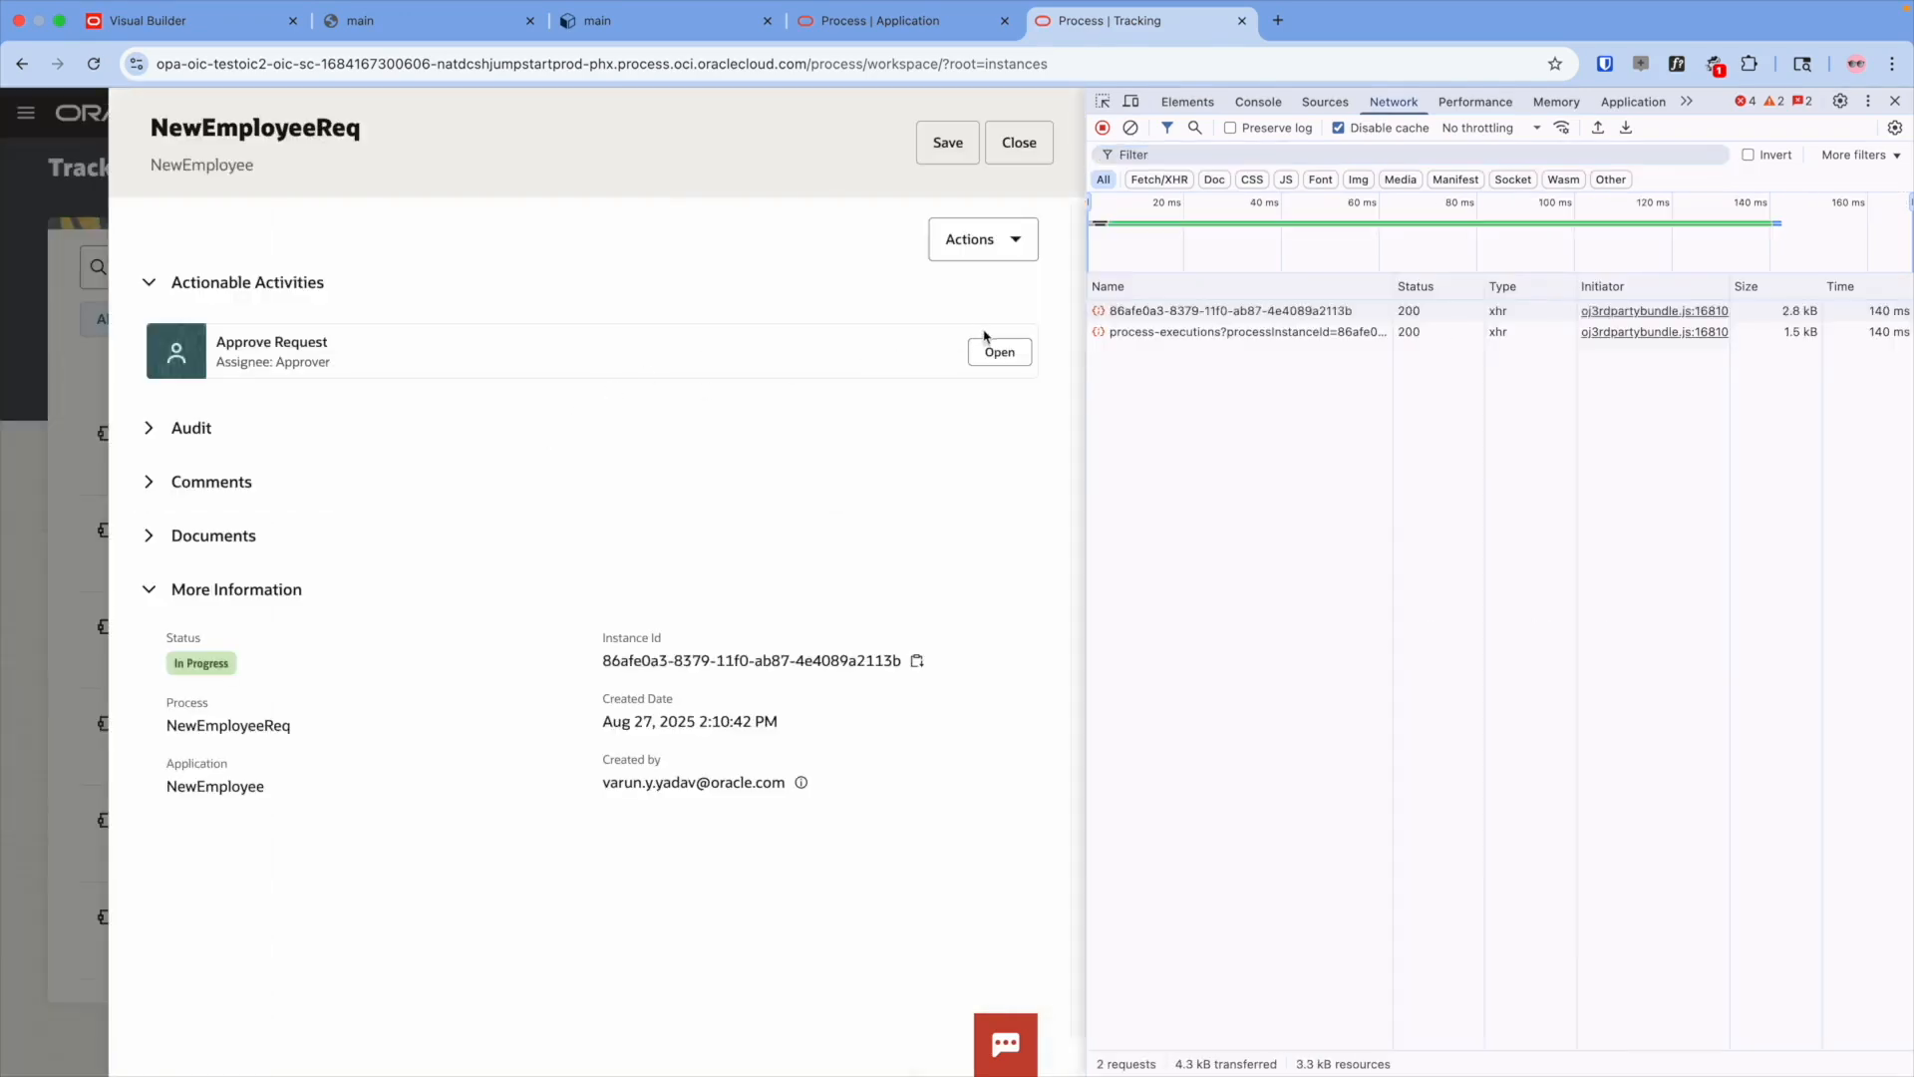
{"action": "left_click", "coordinate": [993, 348]}
{"action": "left_click", "coordinate": [1196, 361]}
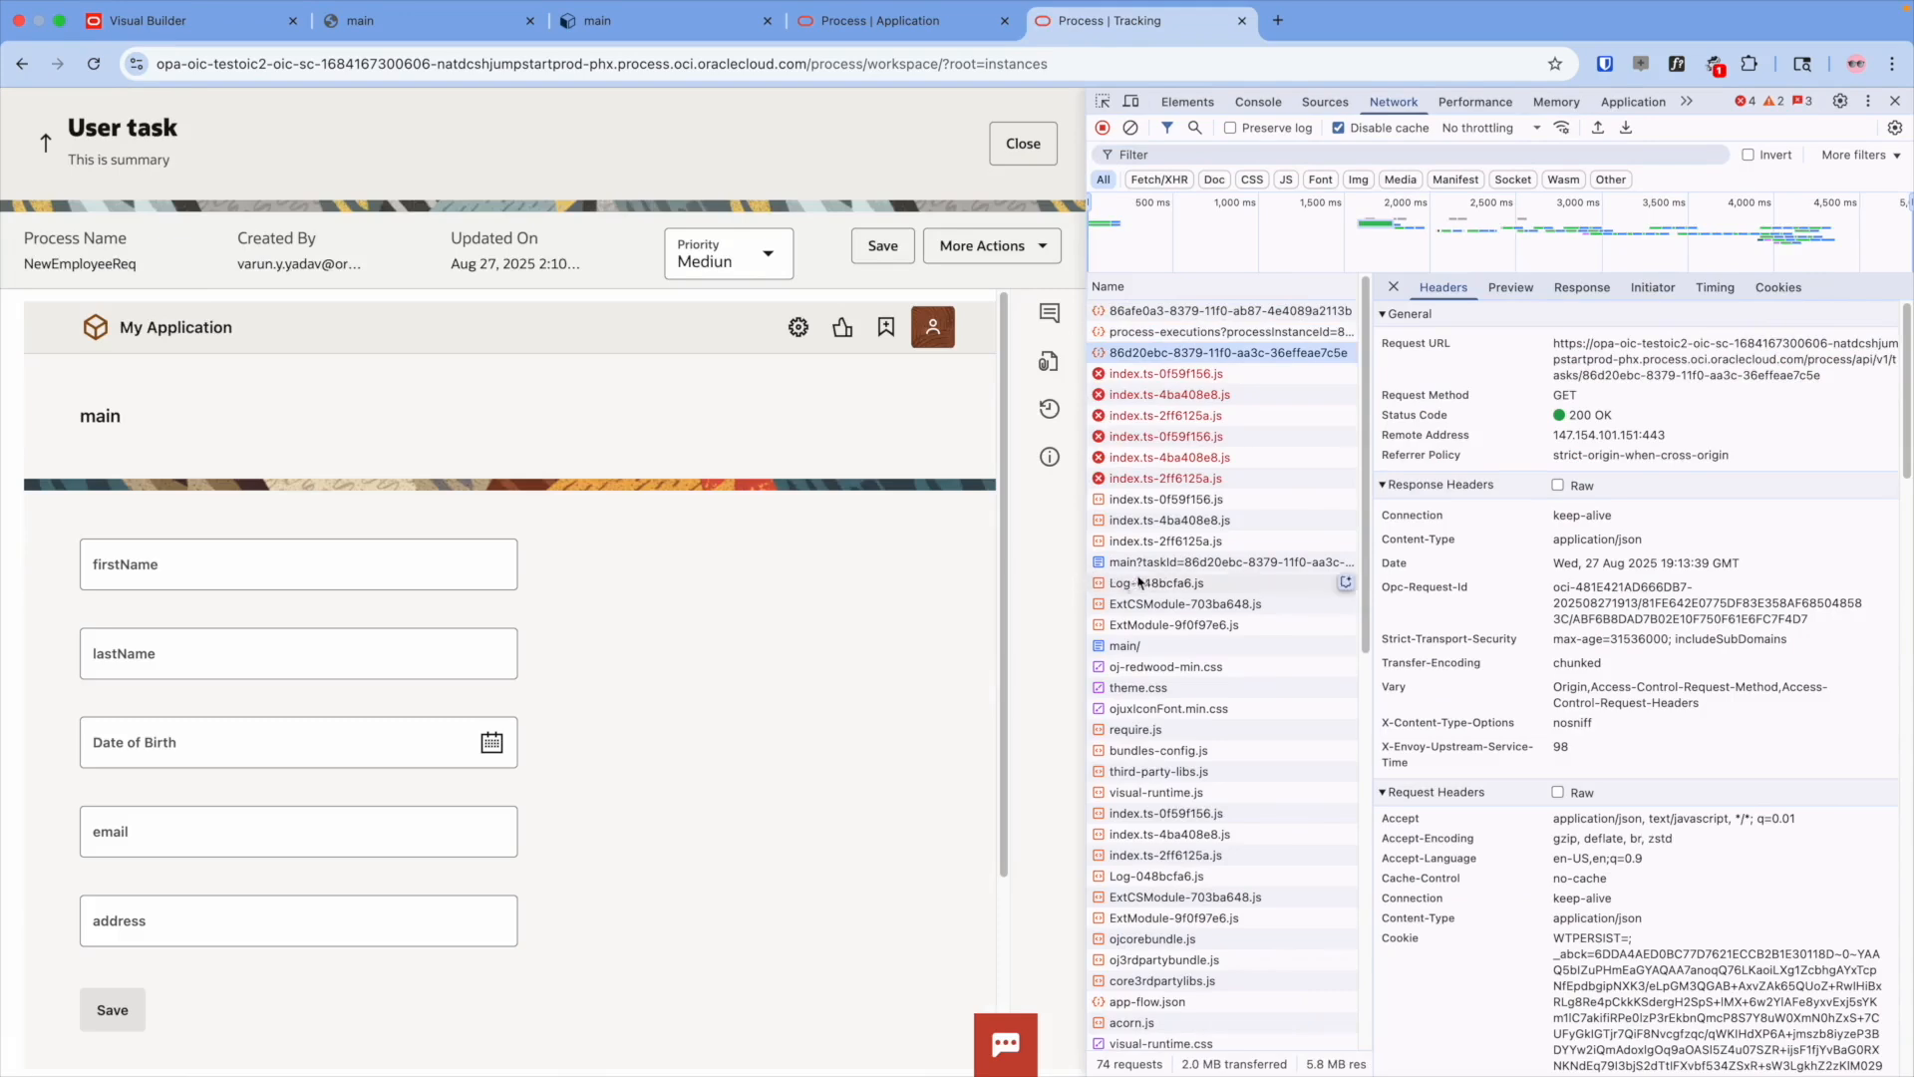
{"action": "left_click", "coordinate": [1176, 562]}
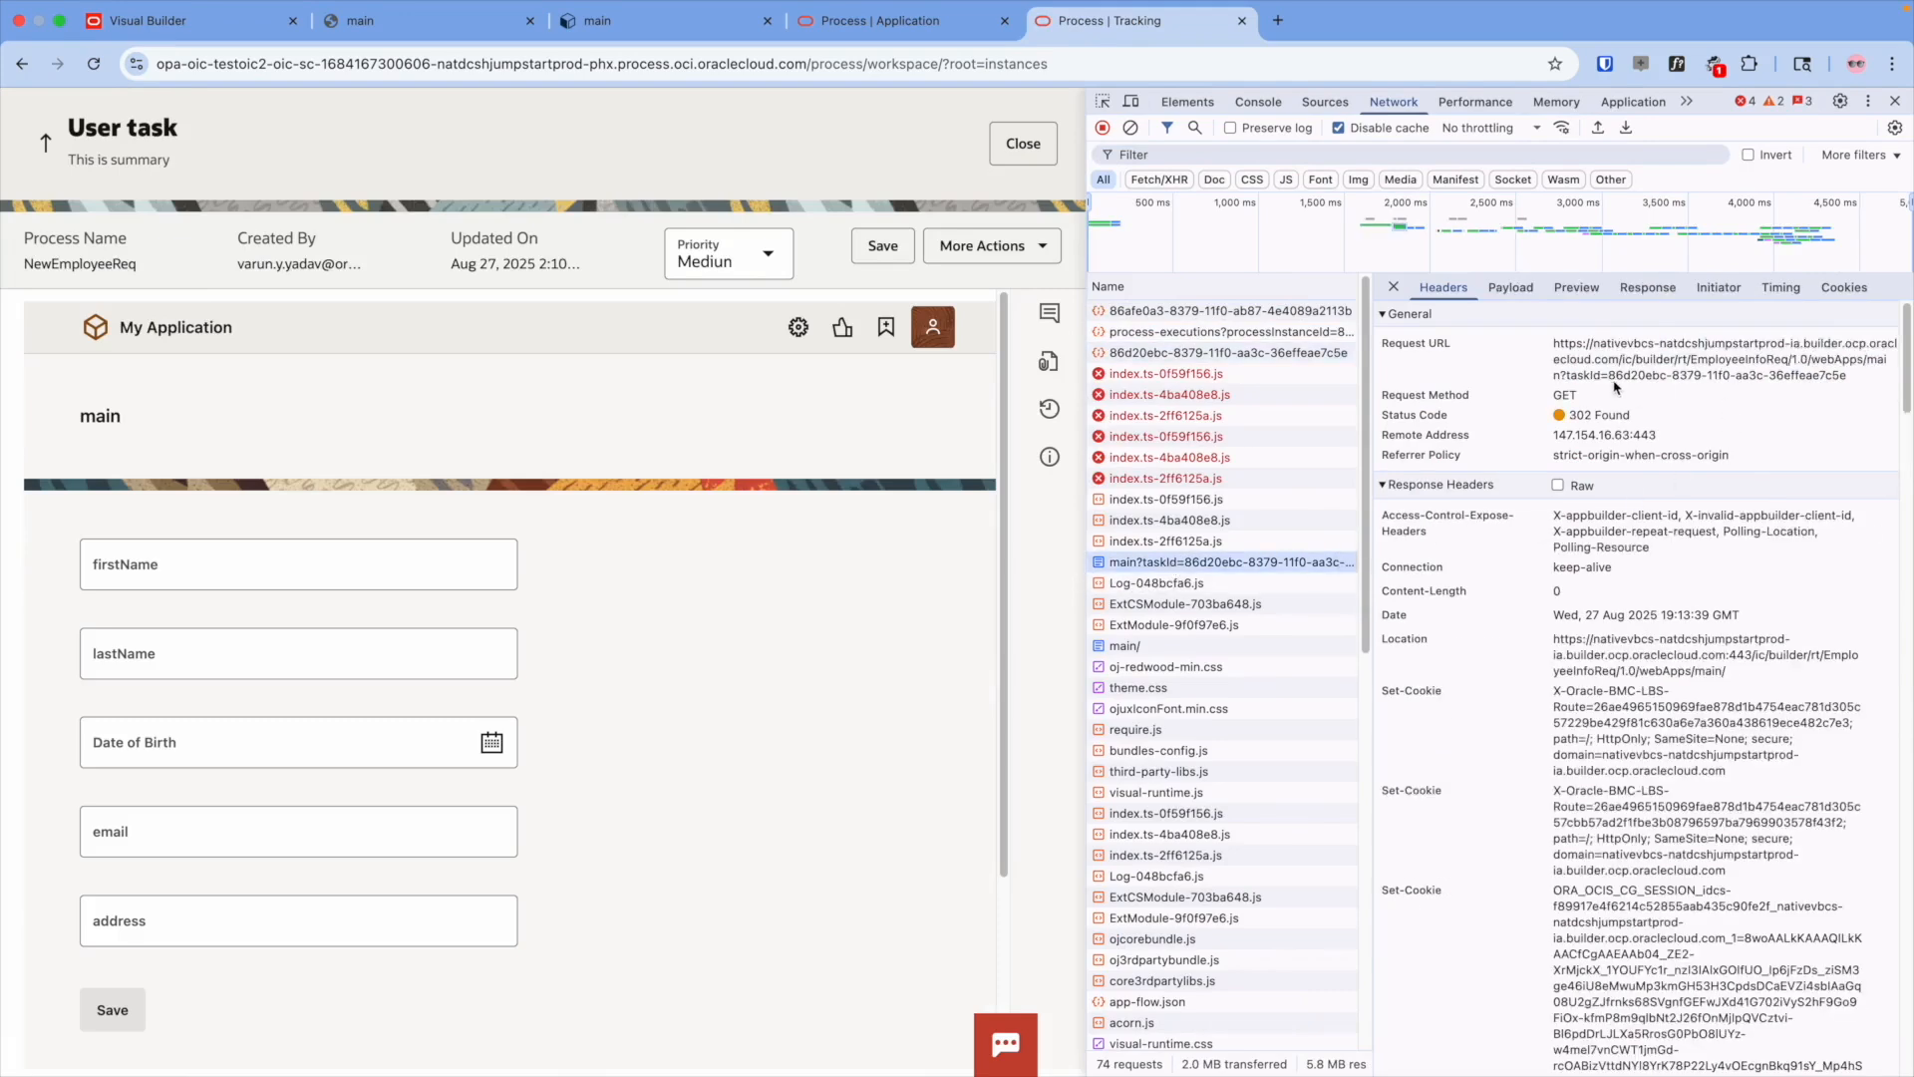
{"action": "left_click_drag", "start_coordinate": [1610, 381], "coordinate": [1847, 390]}
{"action": "key", "text": "super+c"}
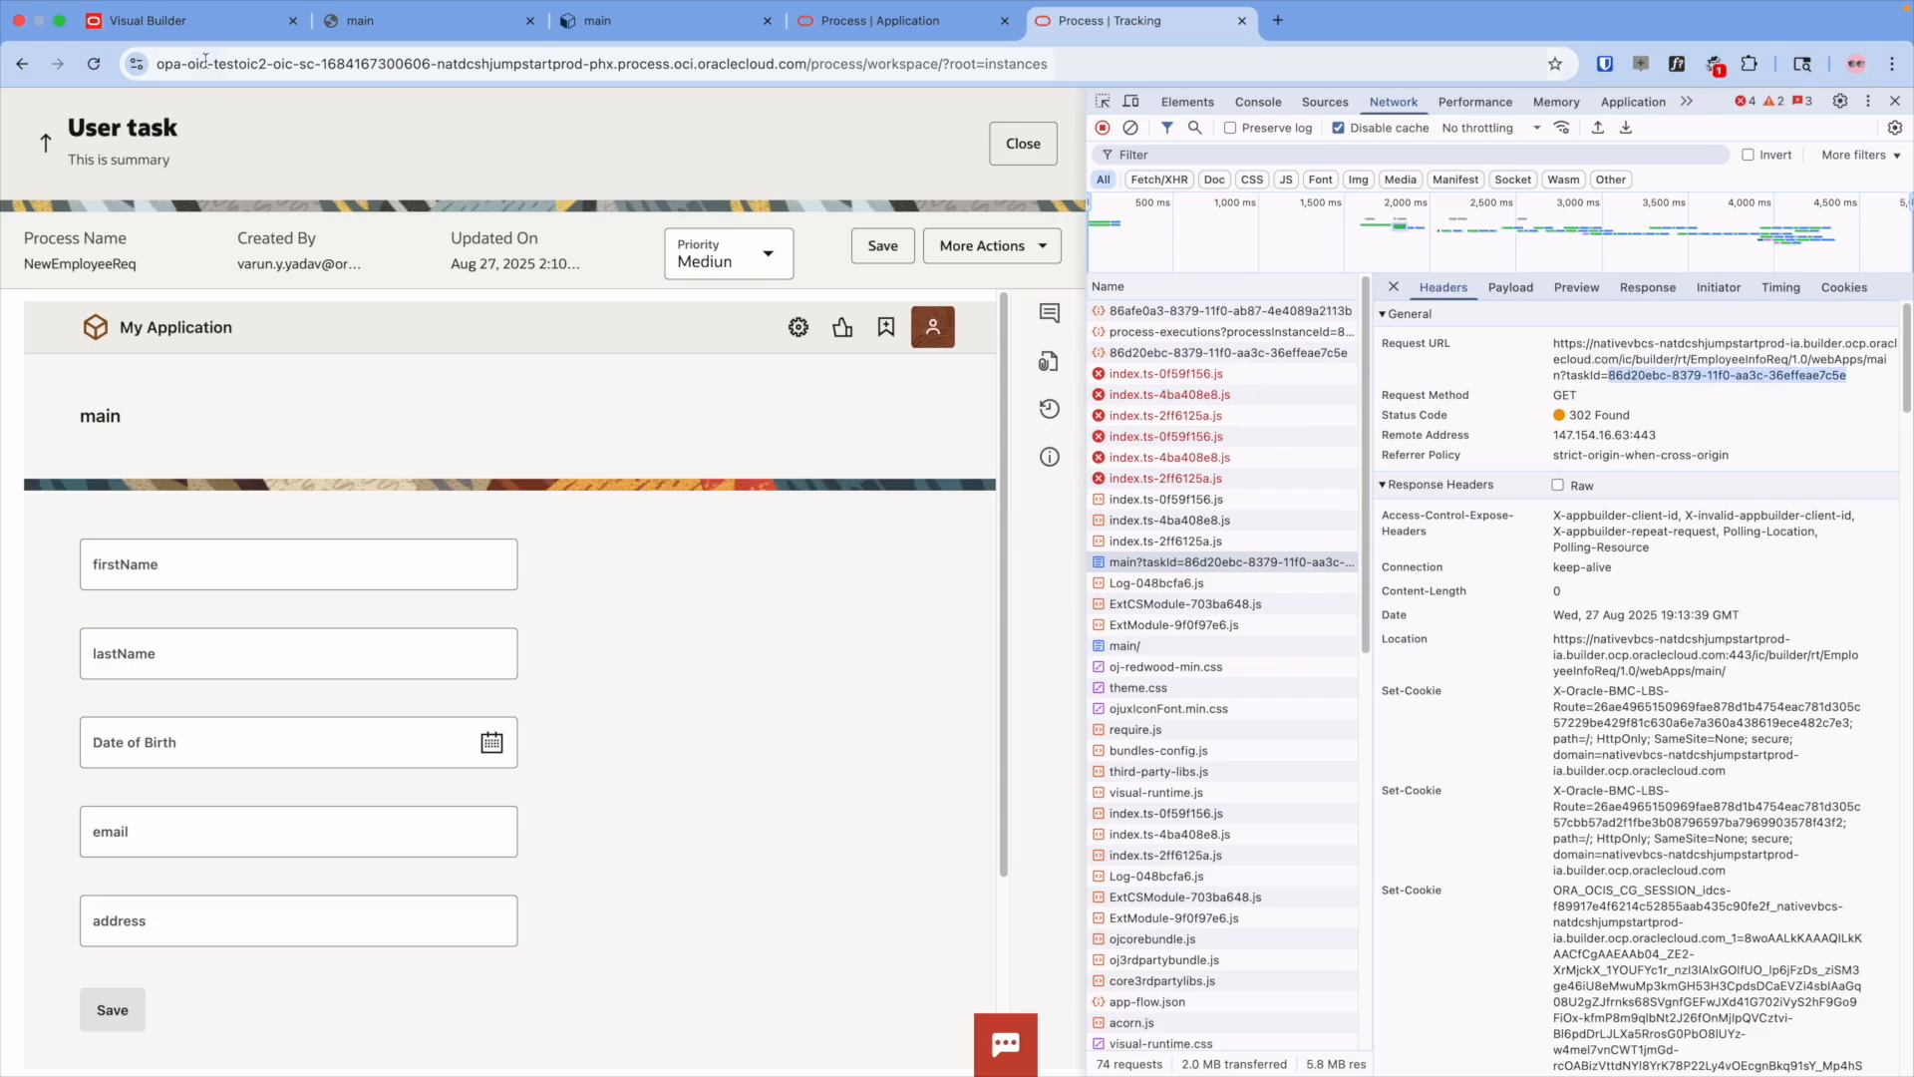
{"action": "left_click", "coordinate": [208, 22]}
{"action": "left_click", "coordinate": [1109, 474]}
{"action": "key", "text": "super+v"}
- Send the getPayload test request, save its JSON response as the example, and save the endpoint
{"action": "left_click", "coordinate": [140, 636]}
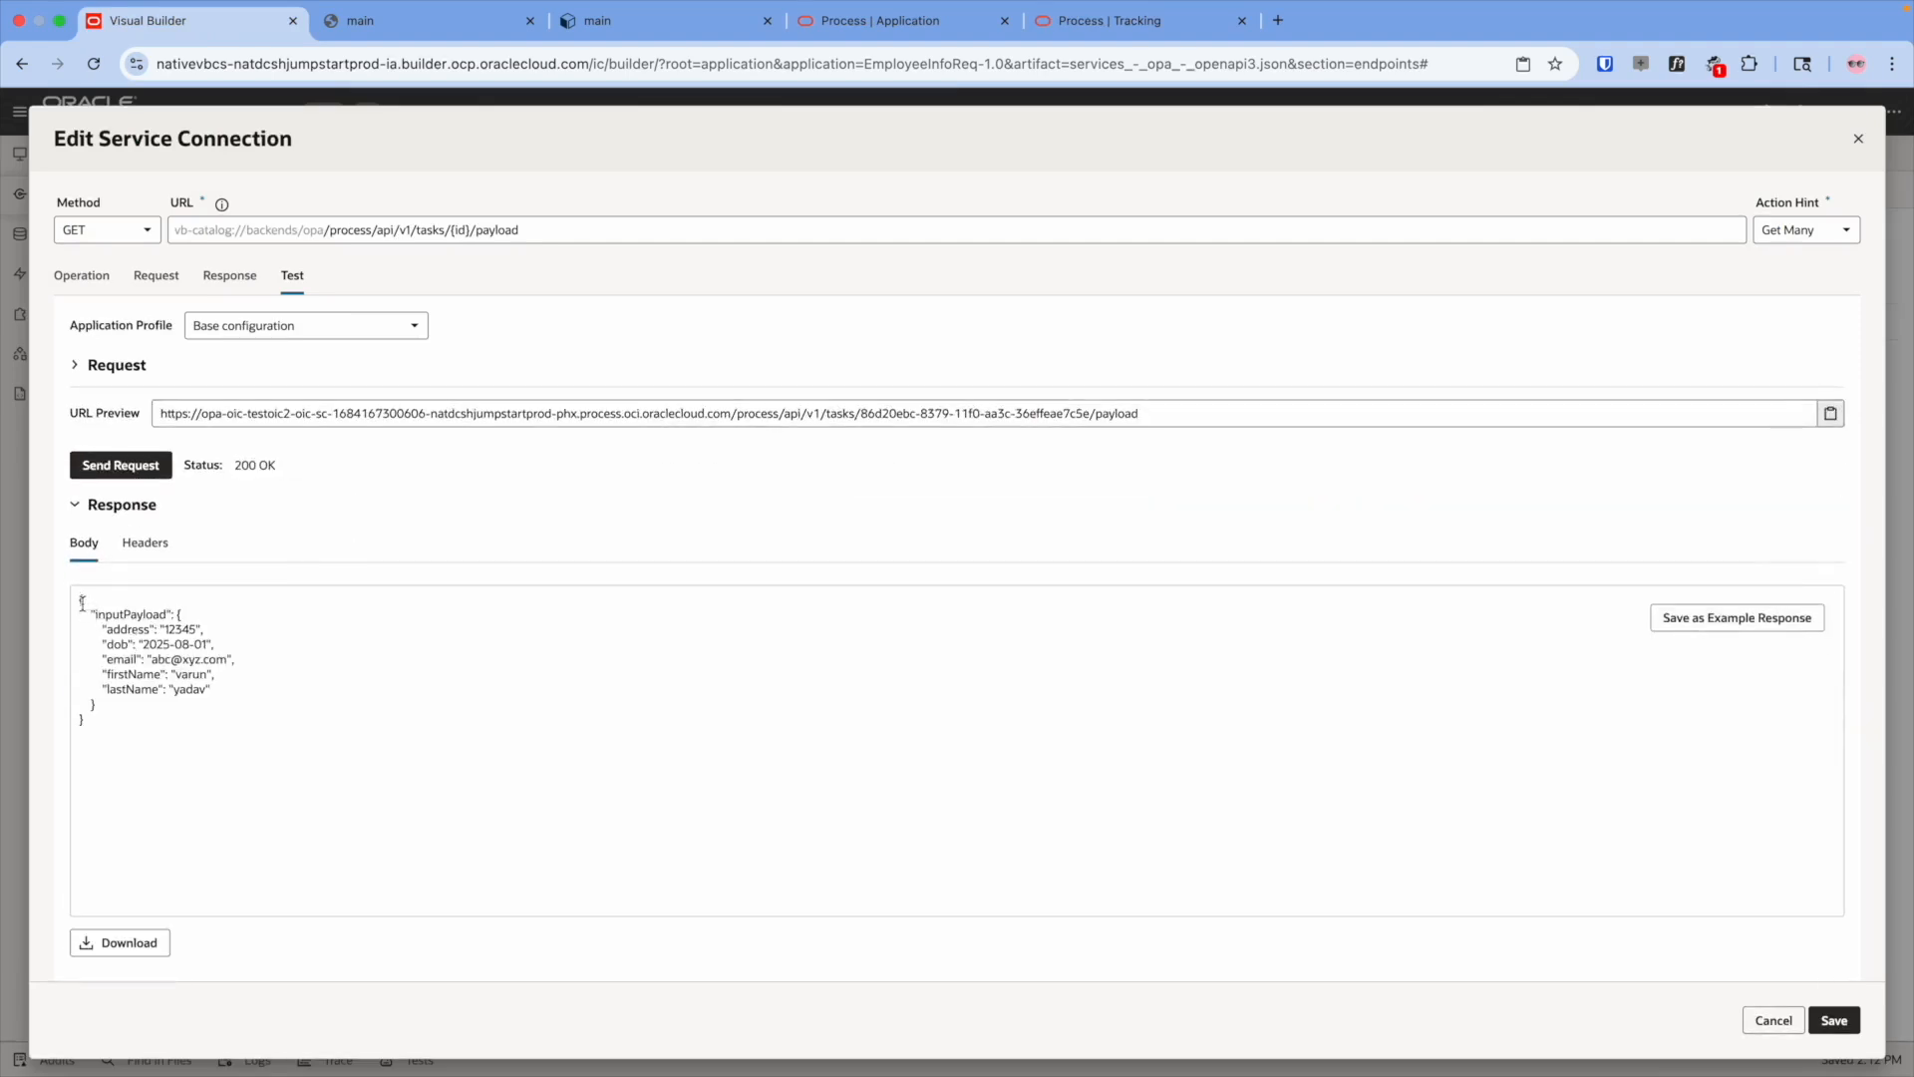
{"action": "left_click_drag", "start_coordinate": [82, 602], "coordinate": [185, 756]}
{"action": "key", "text": "super+c"}
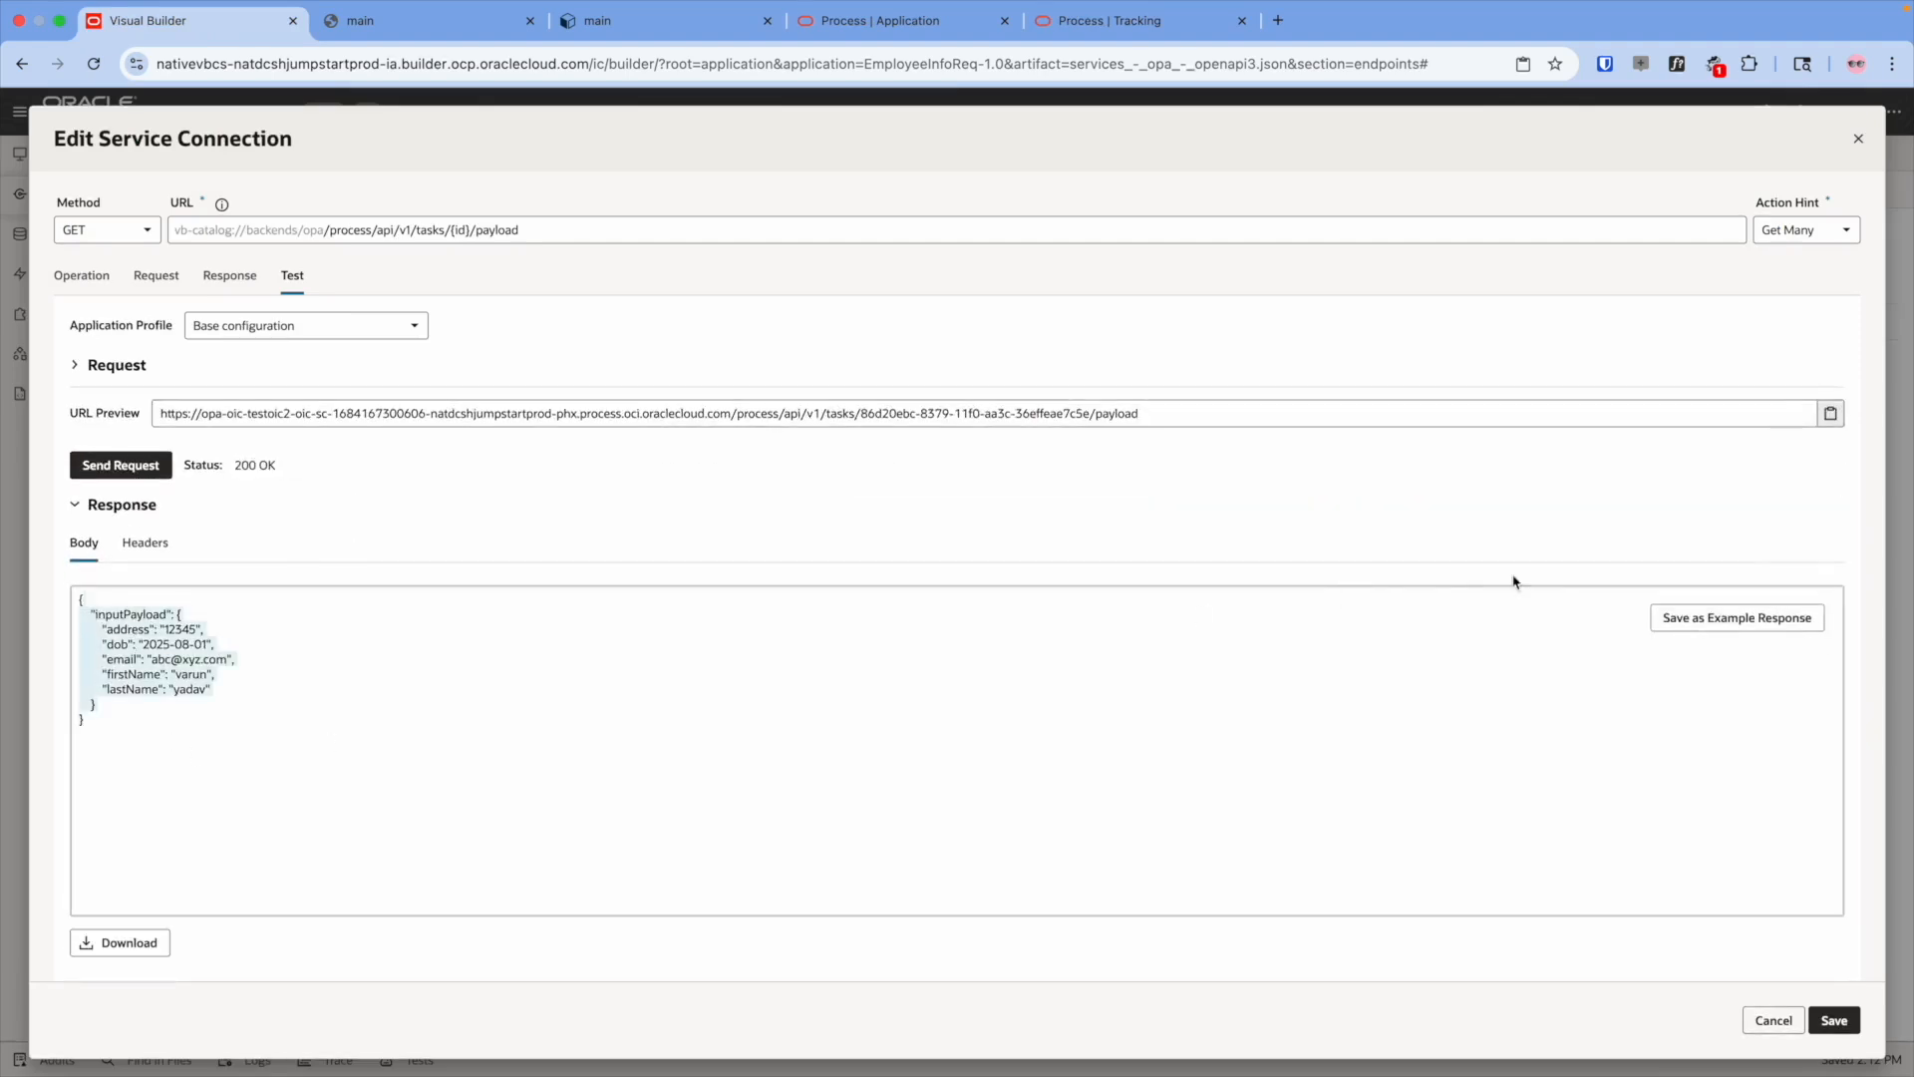
{"action": "left_click", "coordinate": [1750, 620]}
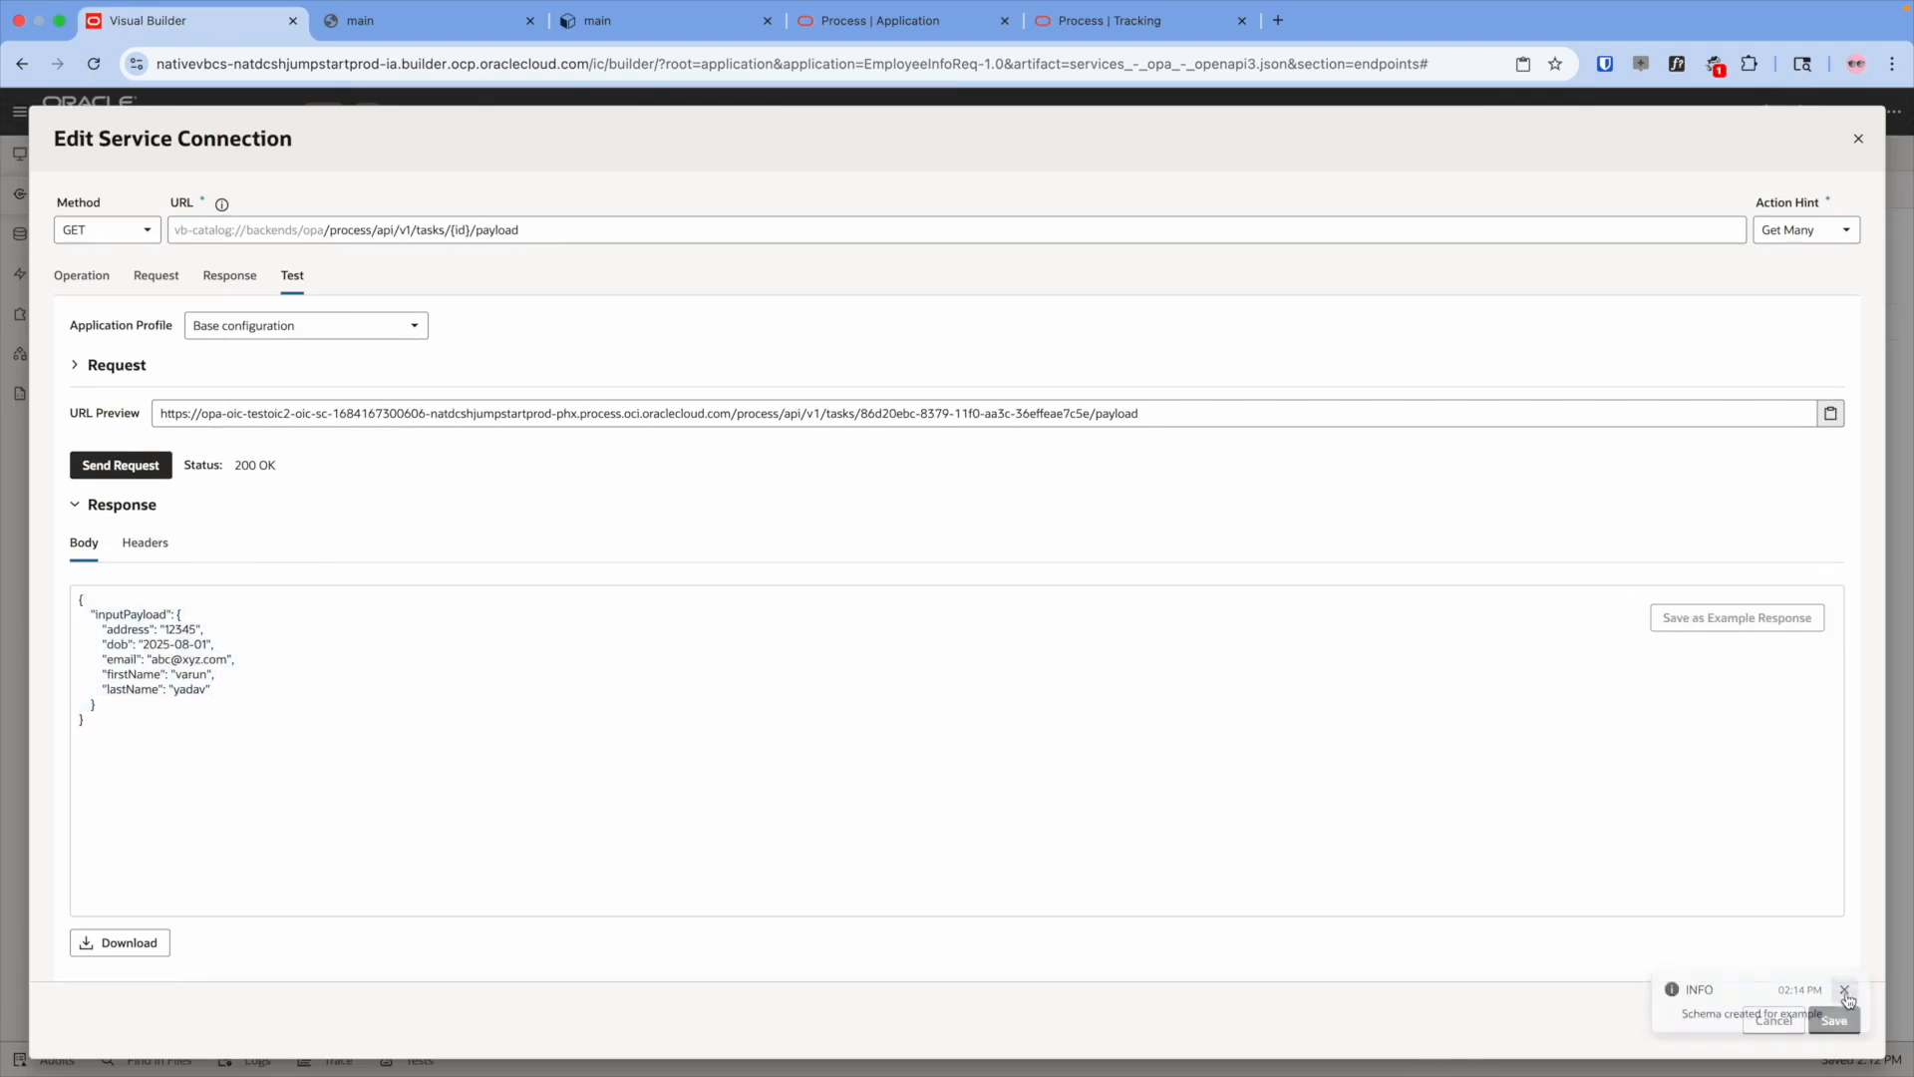
{"action": "left_click", "coordinate": [1837, 1027]}
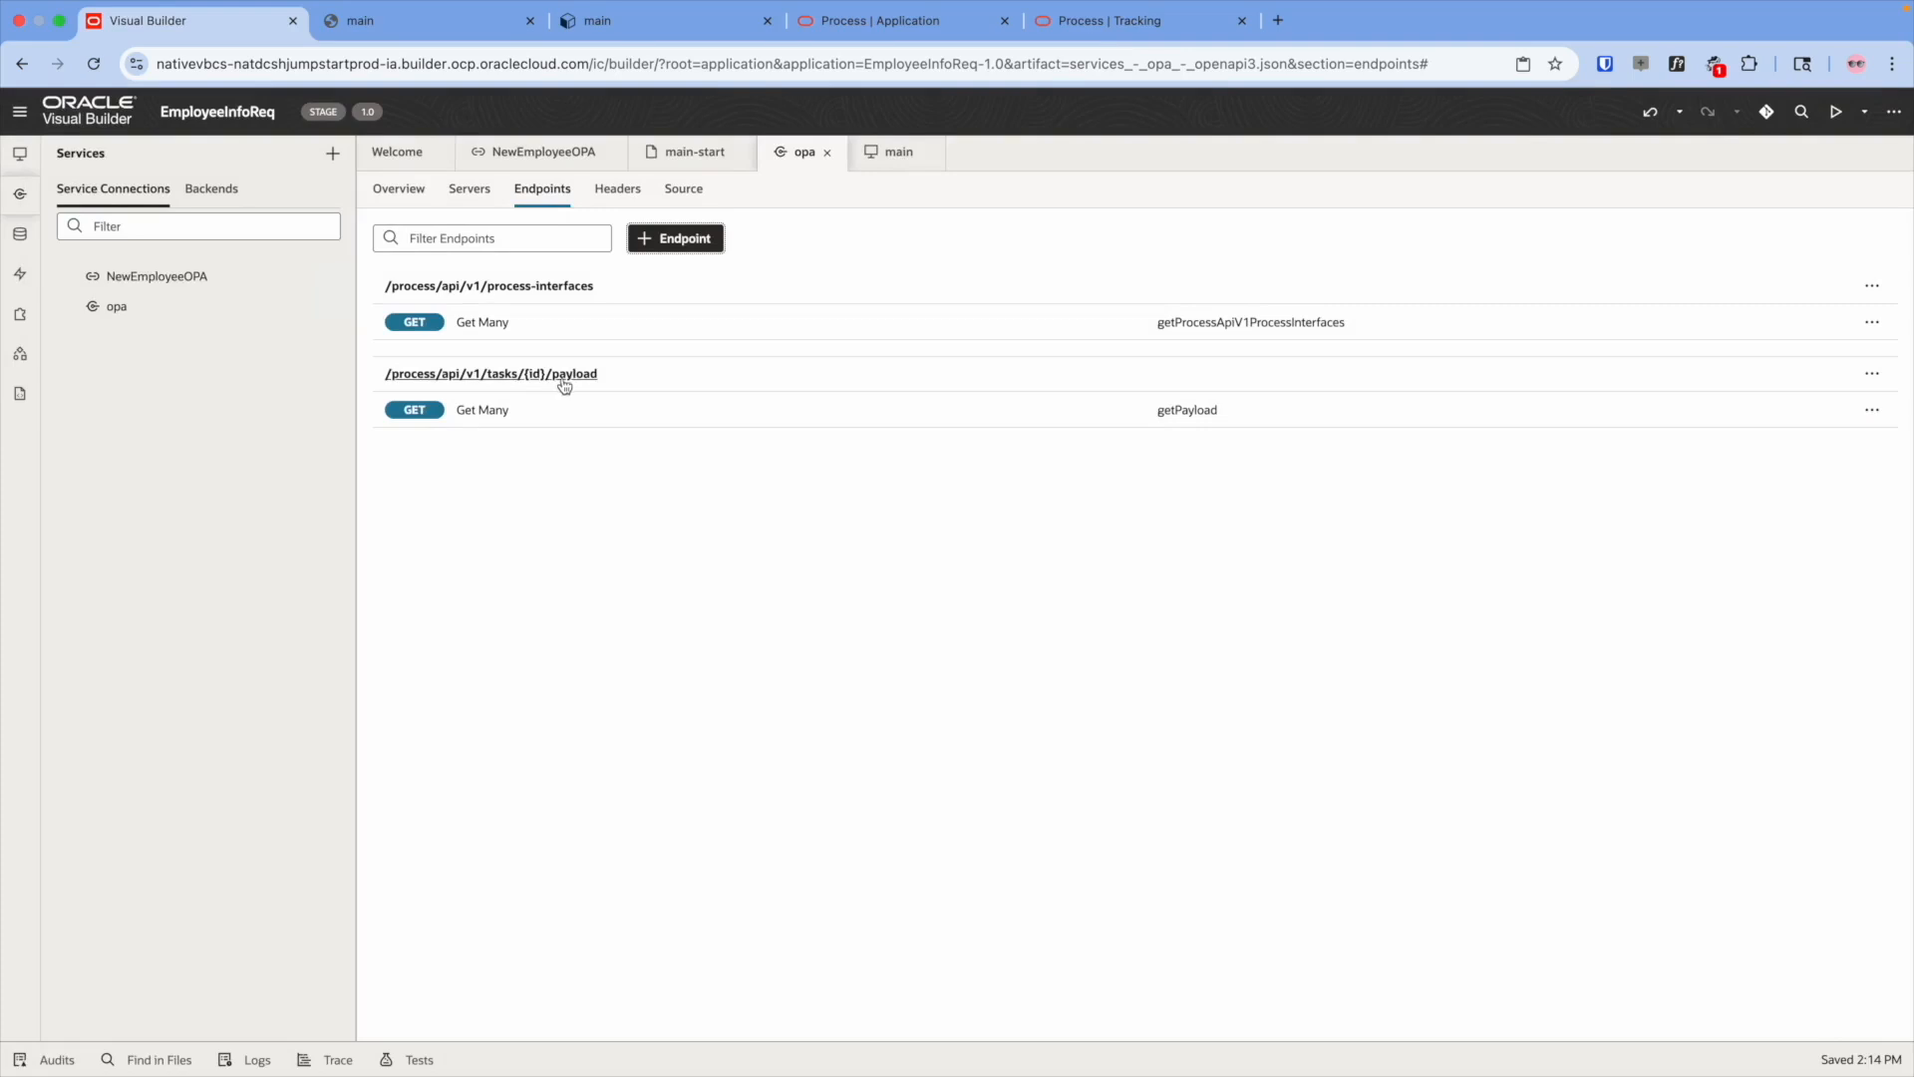
- Add another opa endpoint with the tasks/{id}/payload URL and ID updatePayload
{"action": "left_click", "coordinate": [642, 244]}
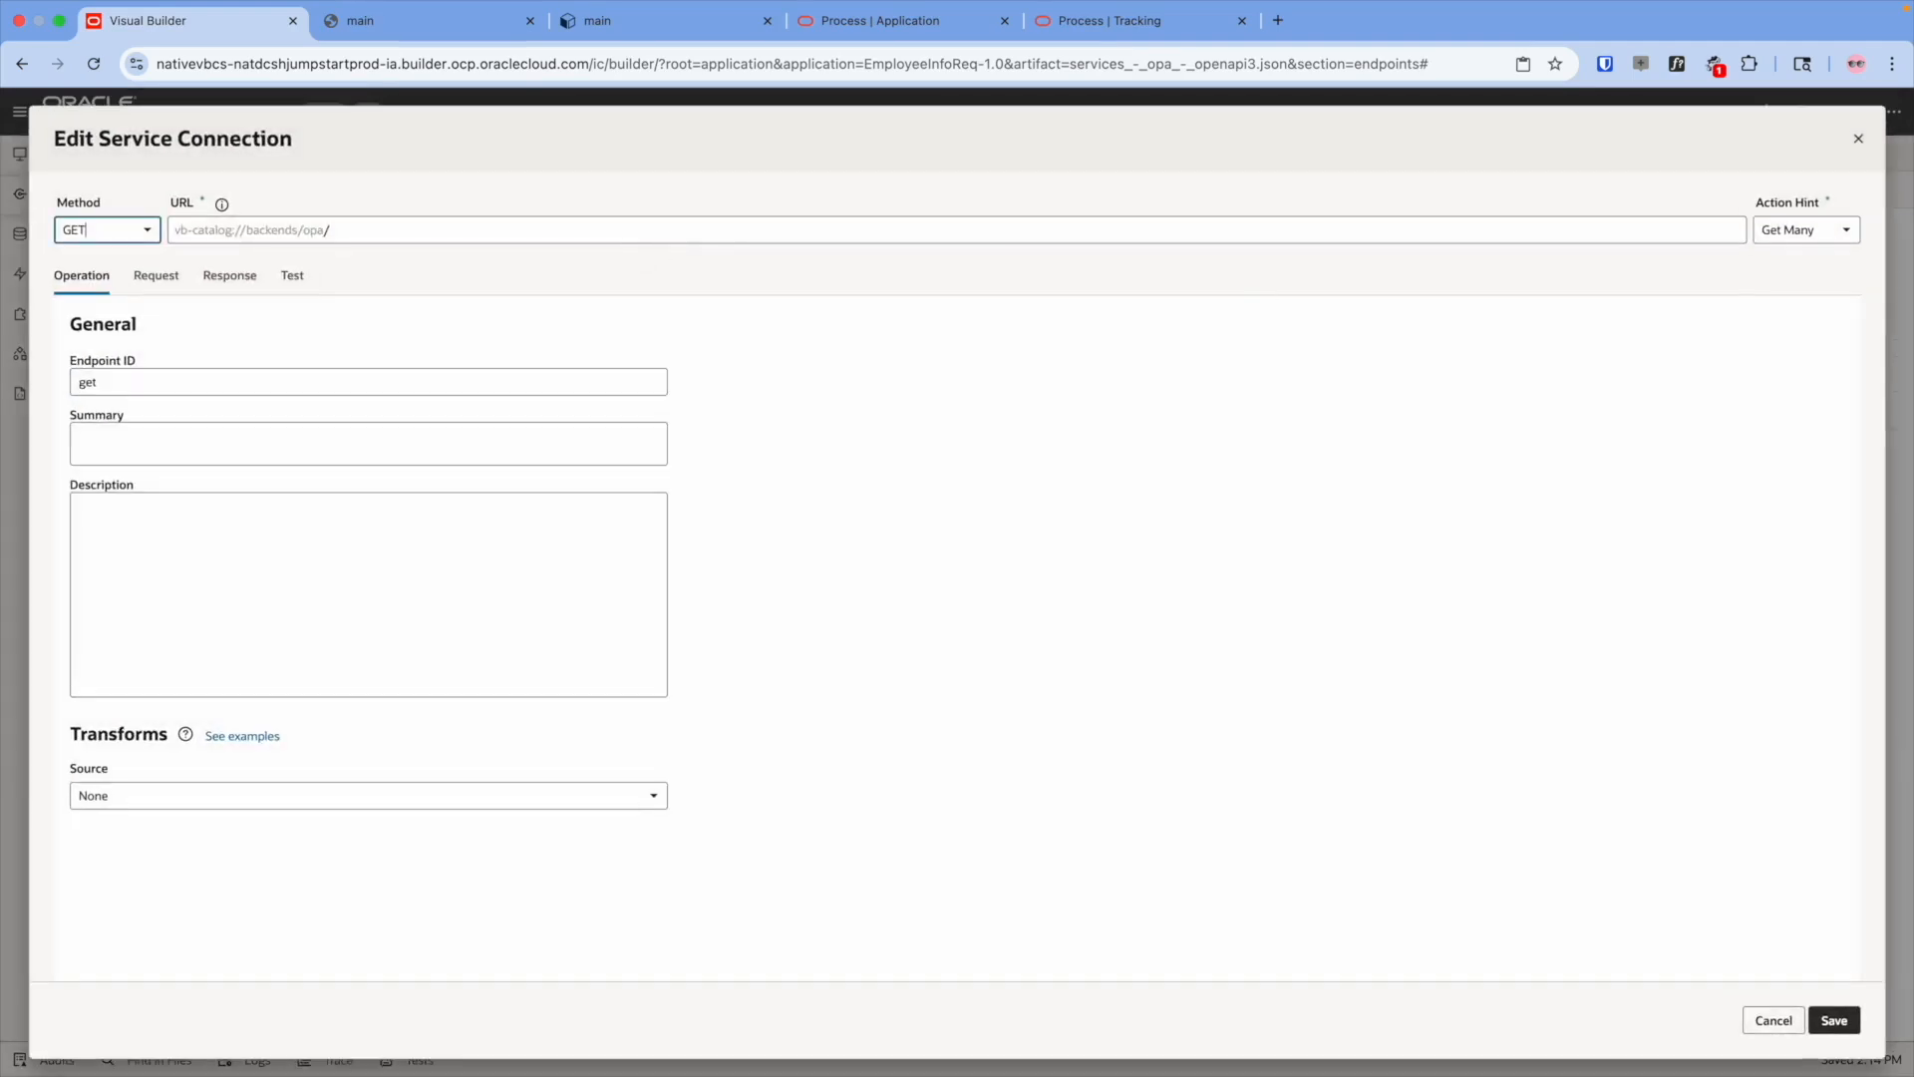
{"action": "key", "text": "super+Tab"}
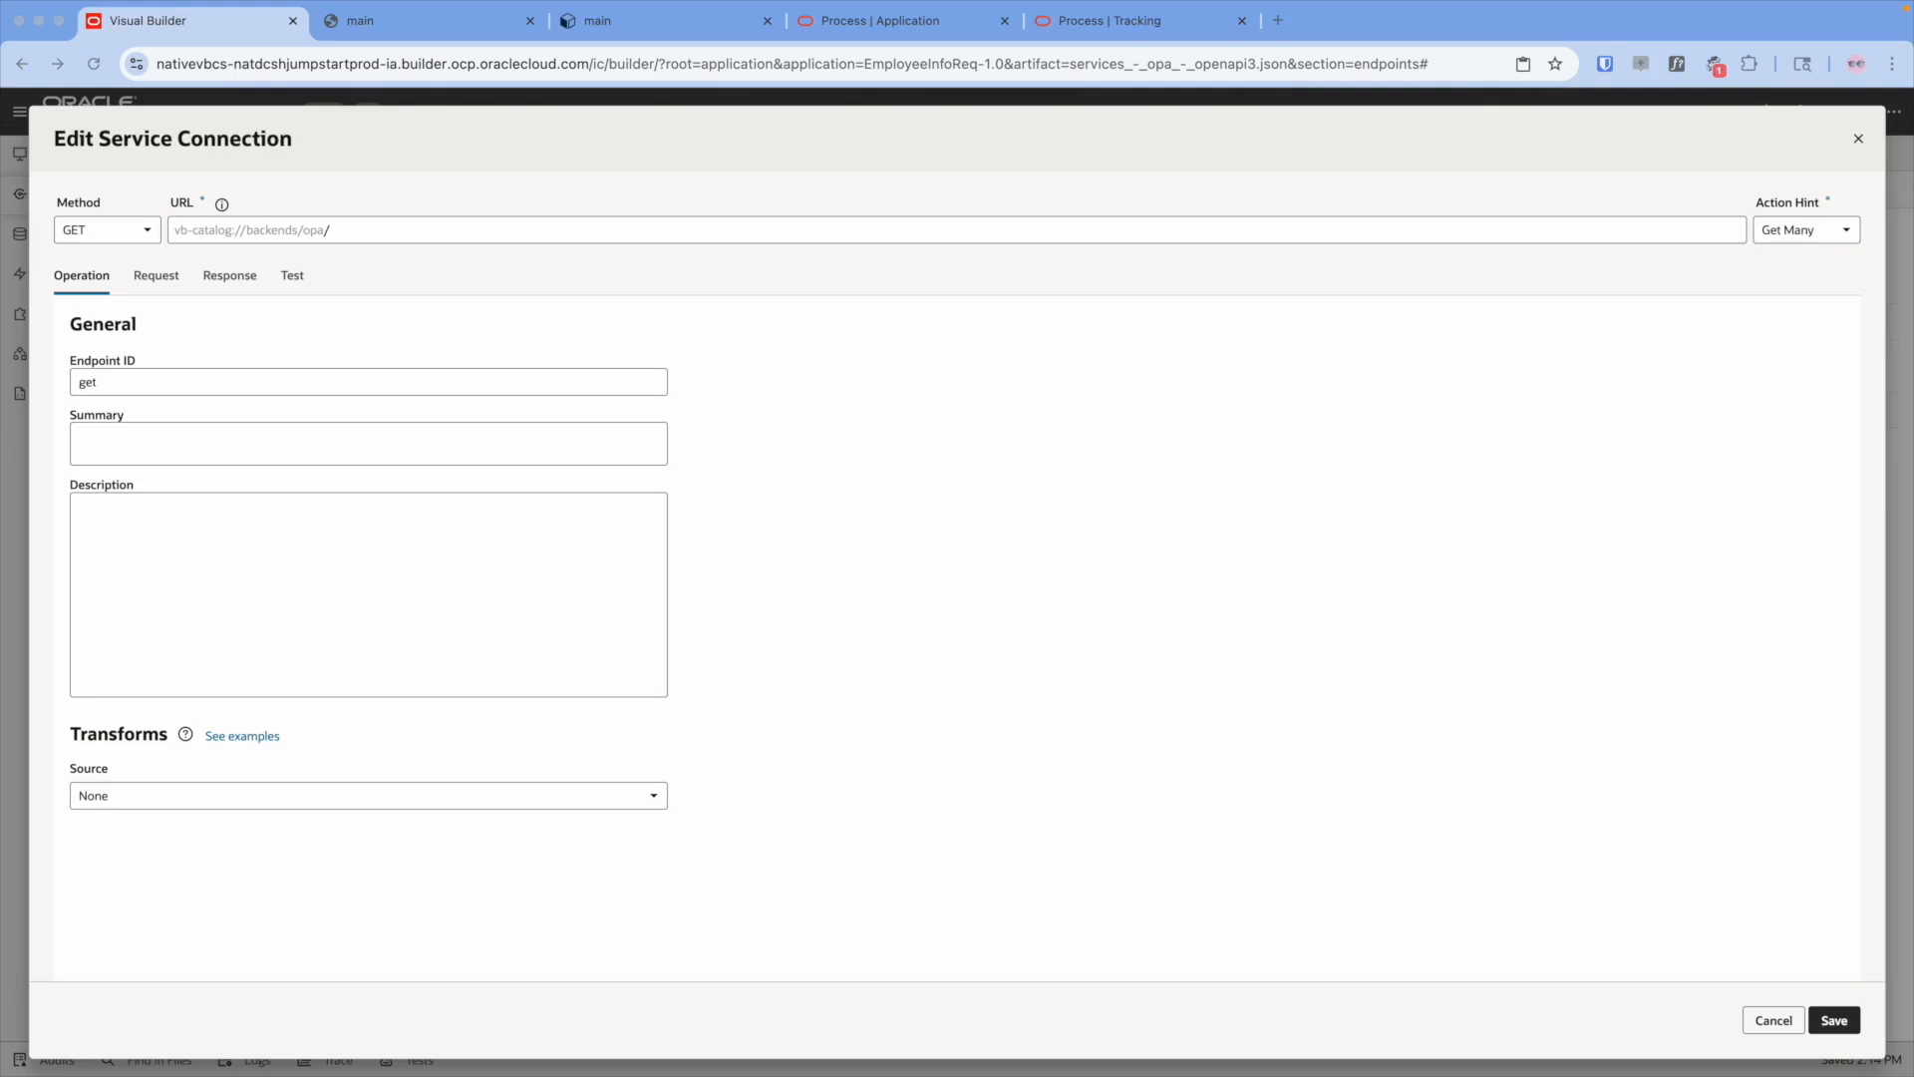
{"action": "left_click", "coordinate": [538, 230]}
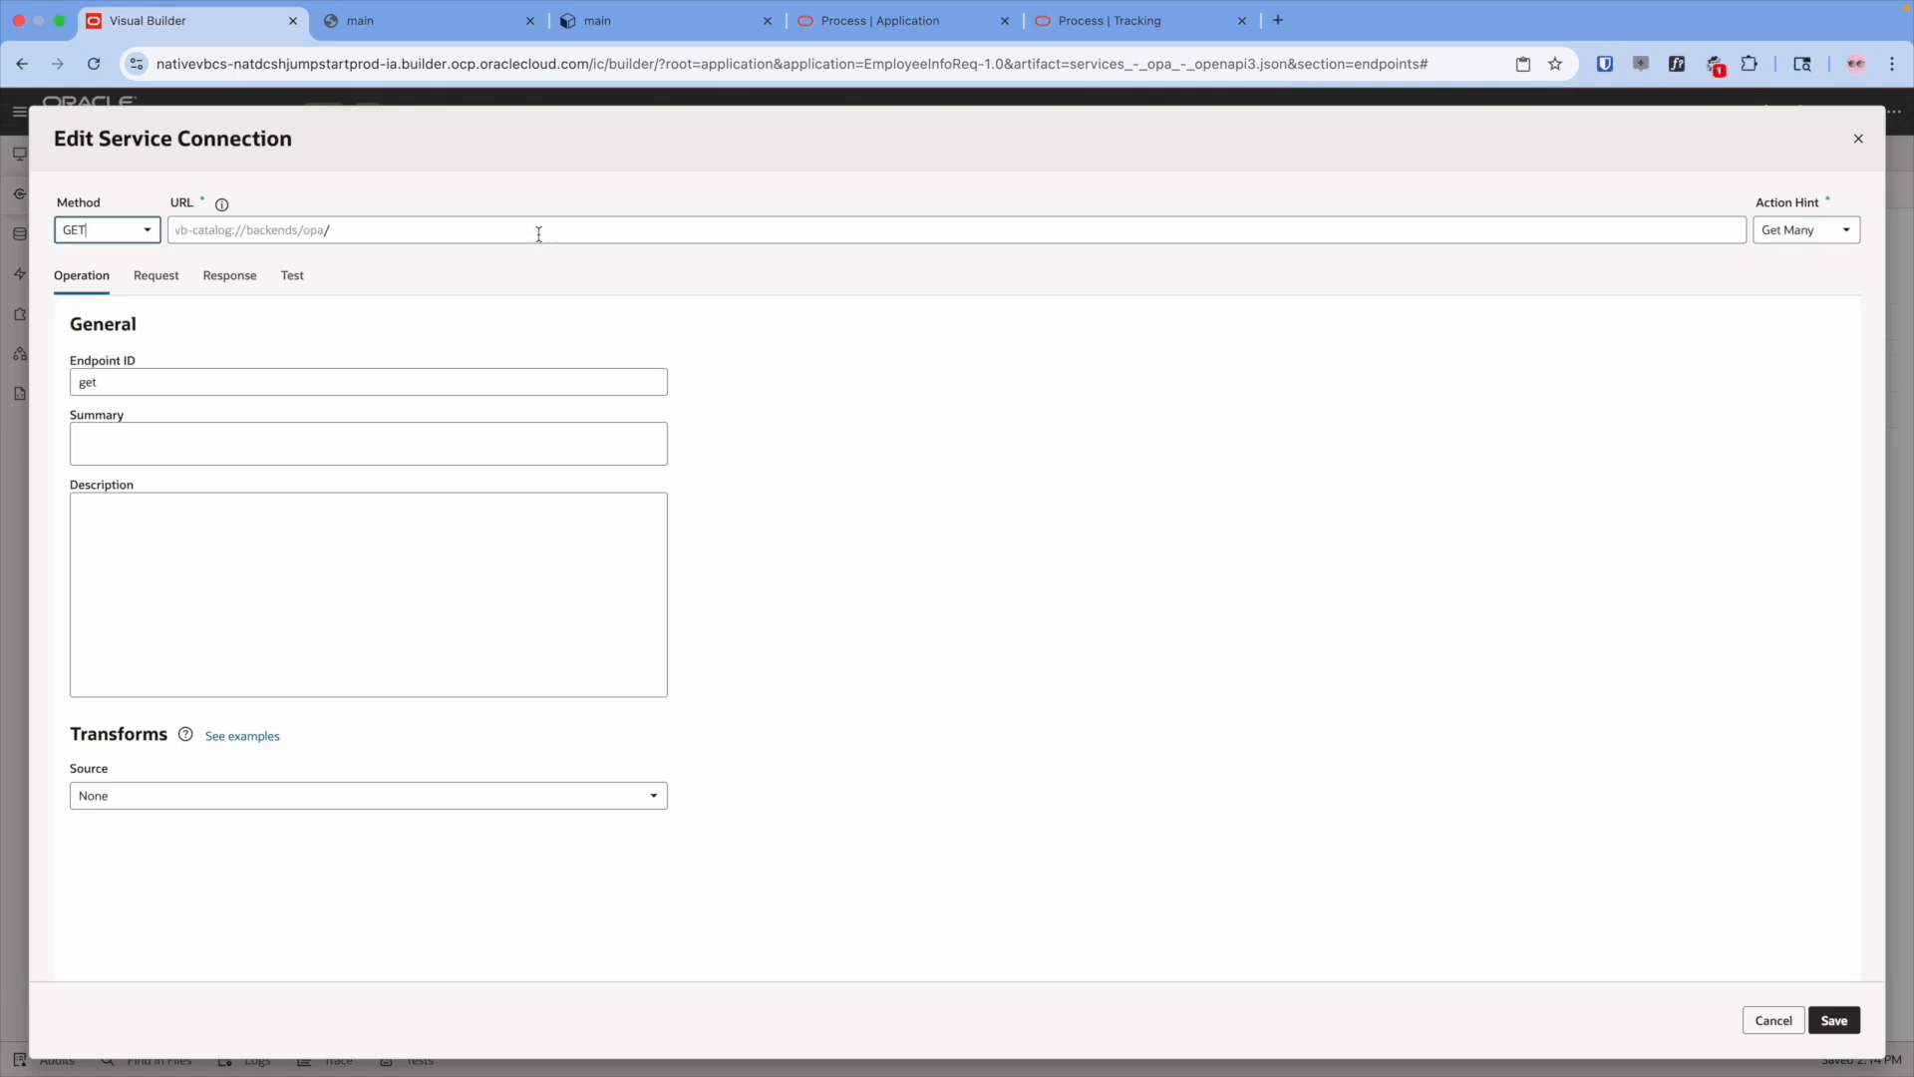
{"action": "type", "text": "process/api/v1/tasks/{id}/payload"}
{"action": "double_click", "coordinate": [315, 381]}
{"action": "type", "text": "updatePayload"}
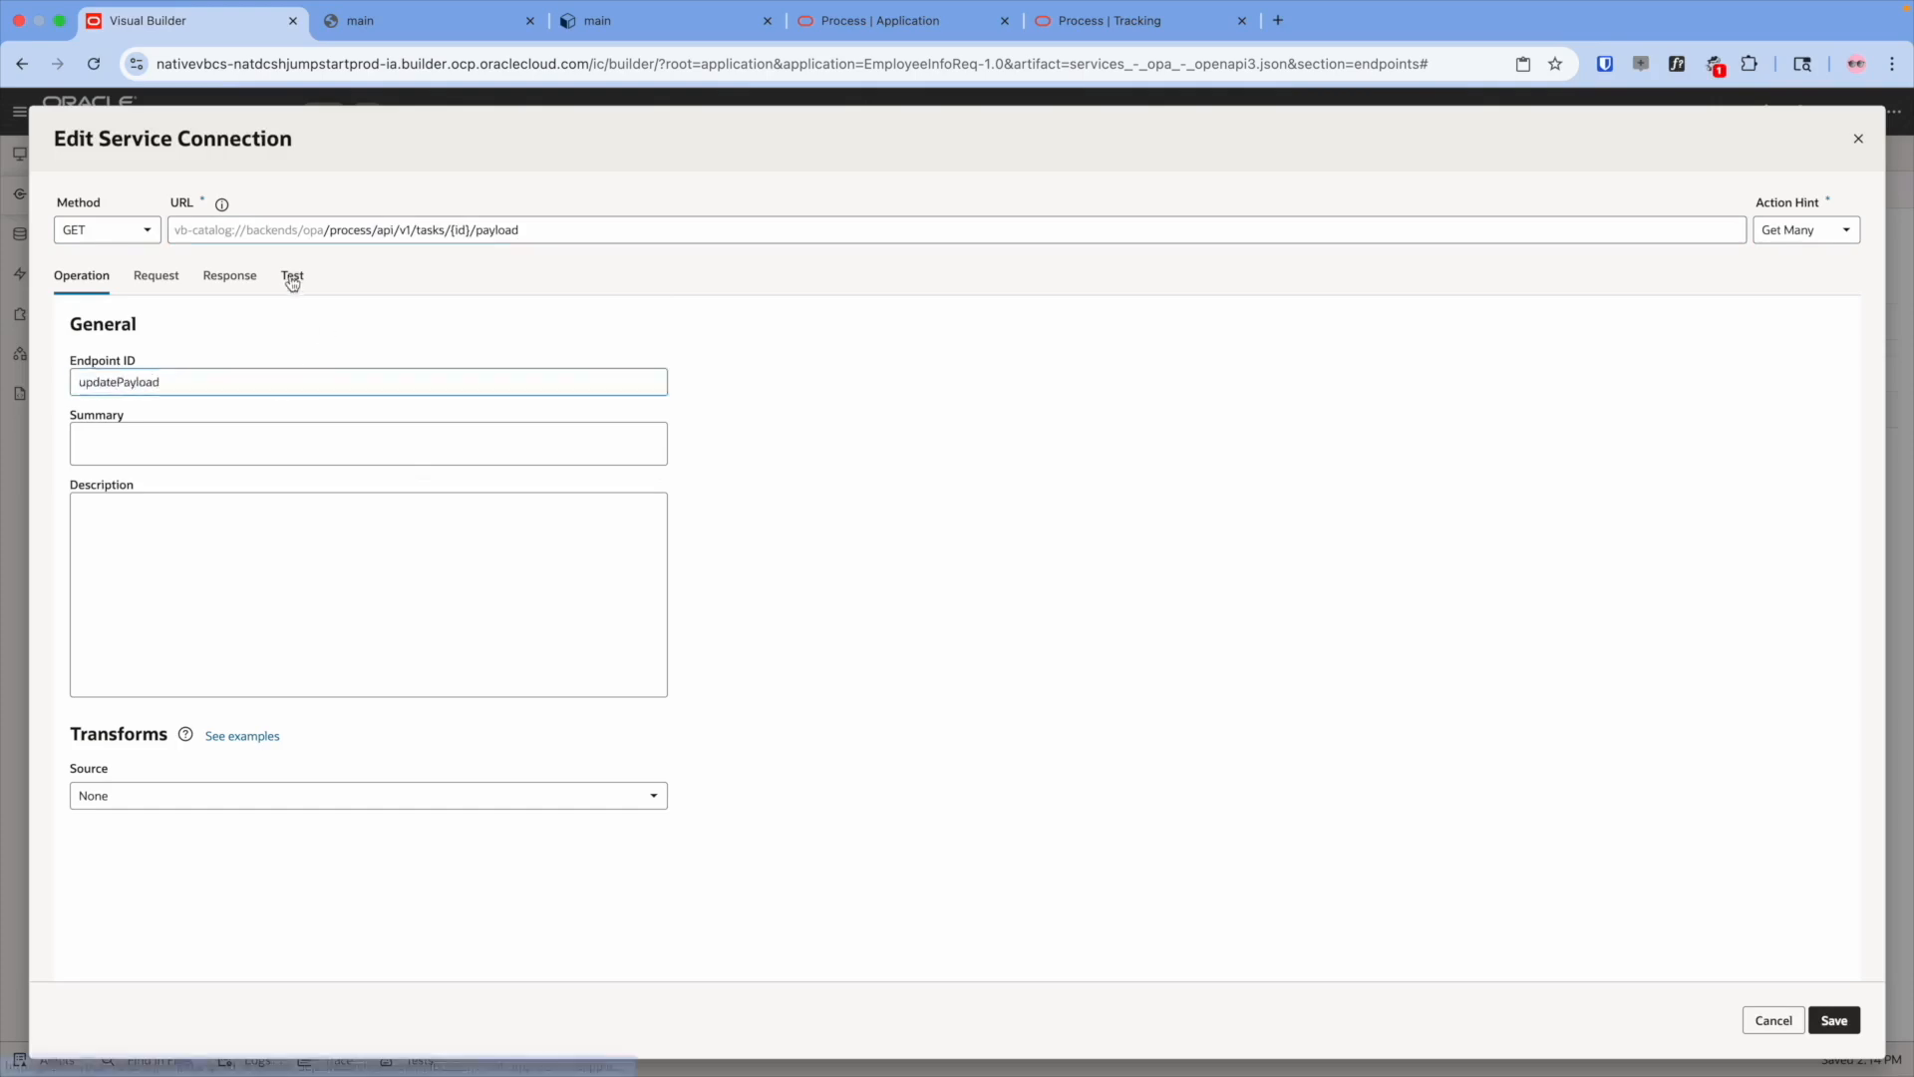
- Paste the task ID into the updatePayload test's id parameter
{"action": "left_click", "coordinate": [293, 278]}
{"action": "left_click", "coordinate": [1131, 476]}
{"action": "left_click", "coordinate": [1065, 30]}
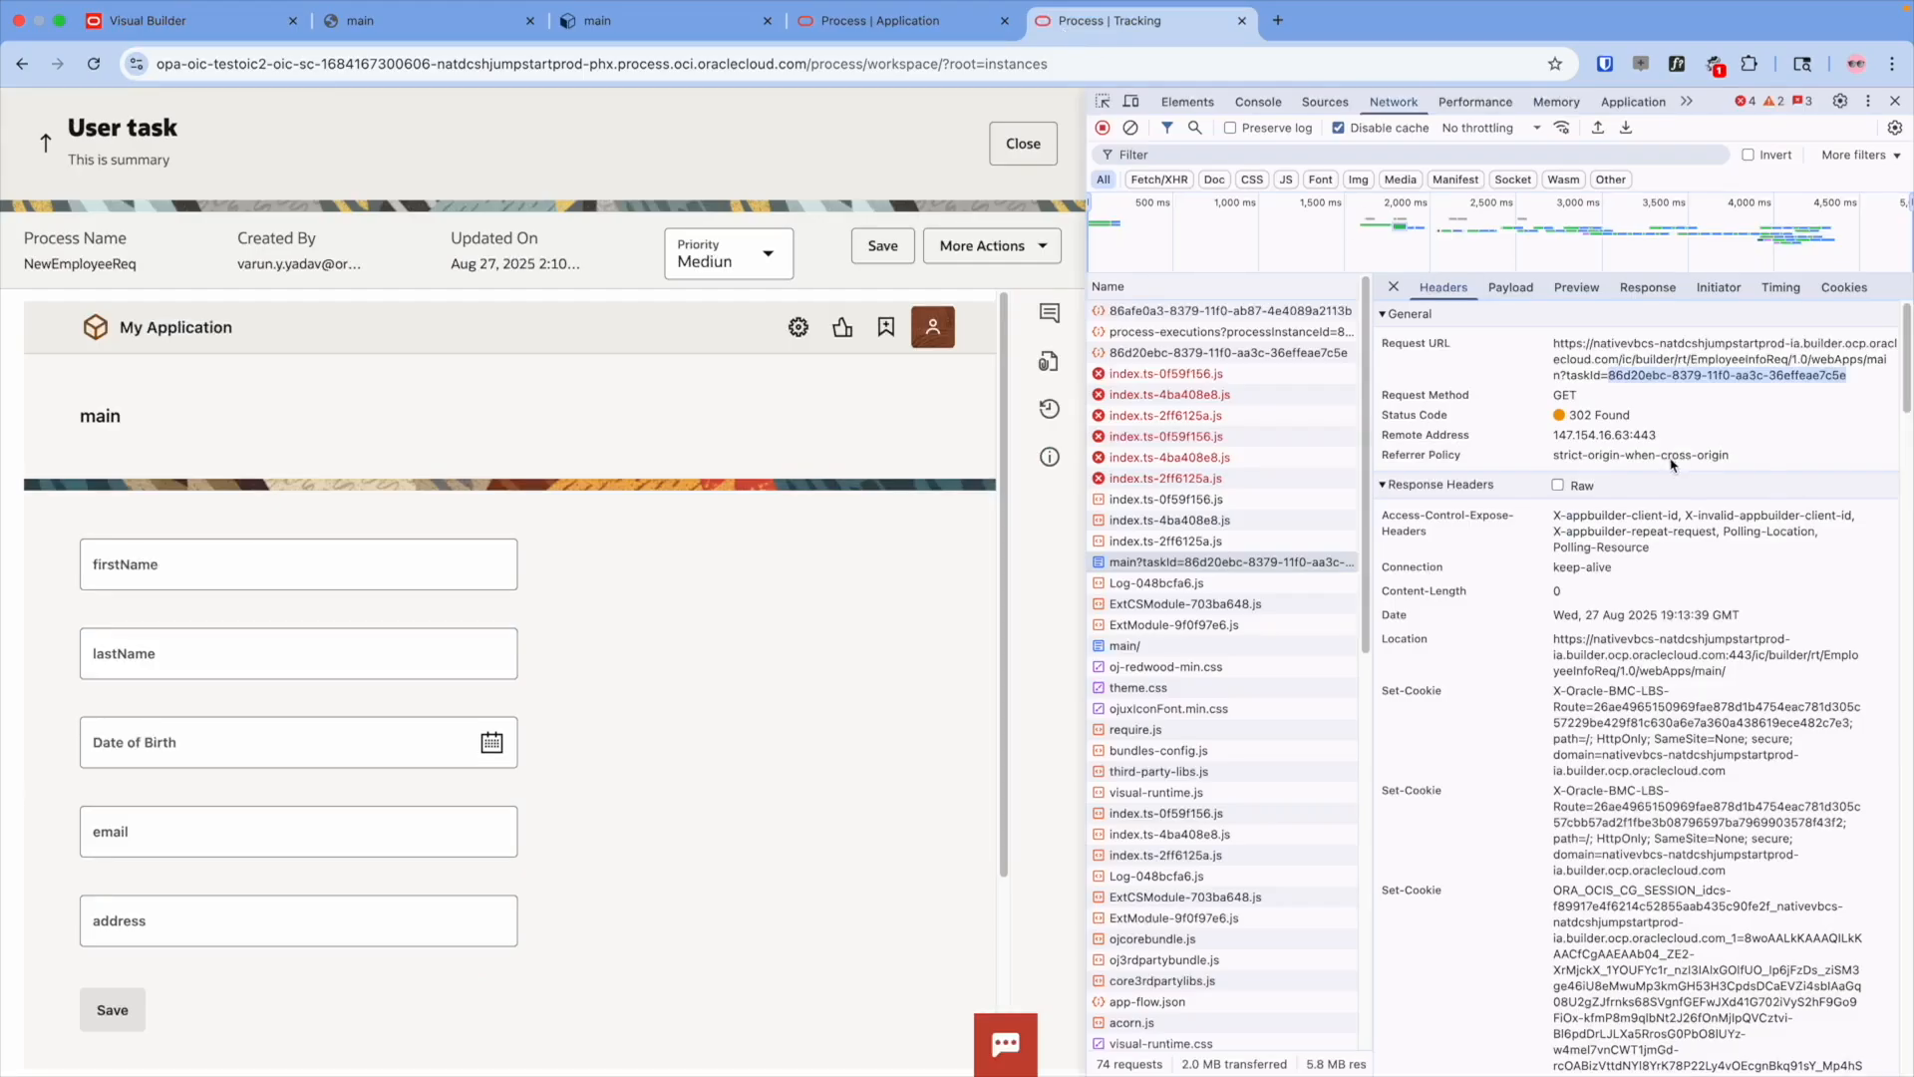
{"action": "left_click", "coordinate": [149, 21]}
{"action": "type", "text": "86d20ebc-8379-11f0-aa3c-36effeae7c5e"}
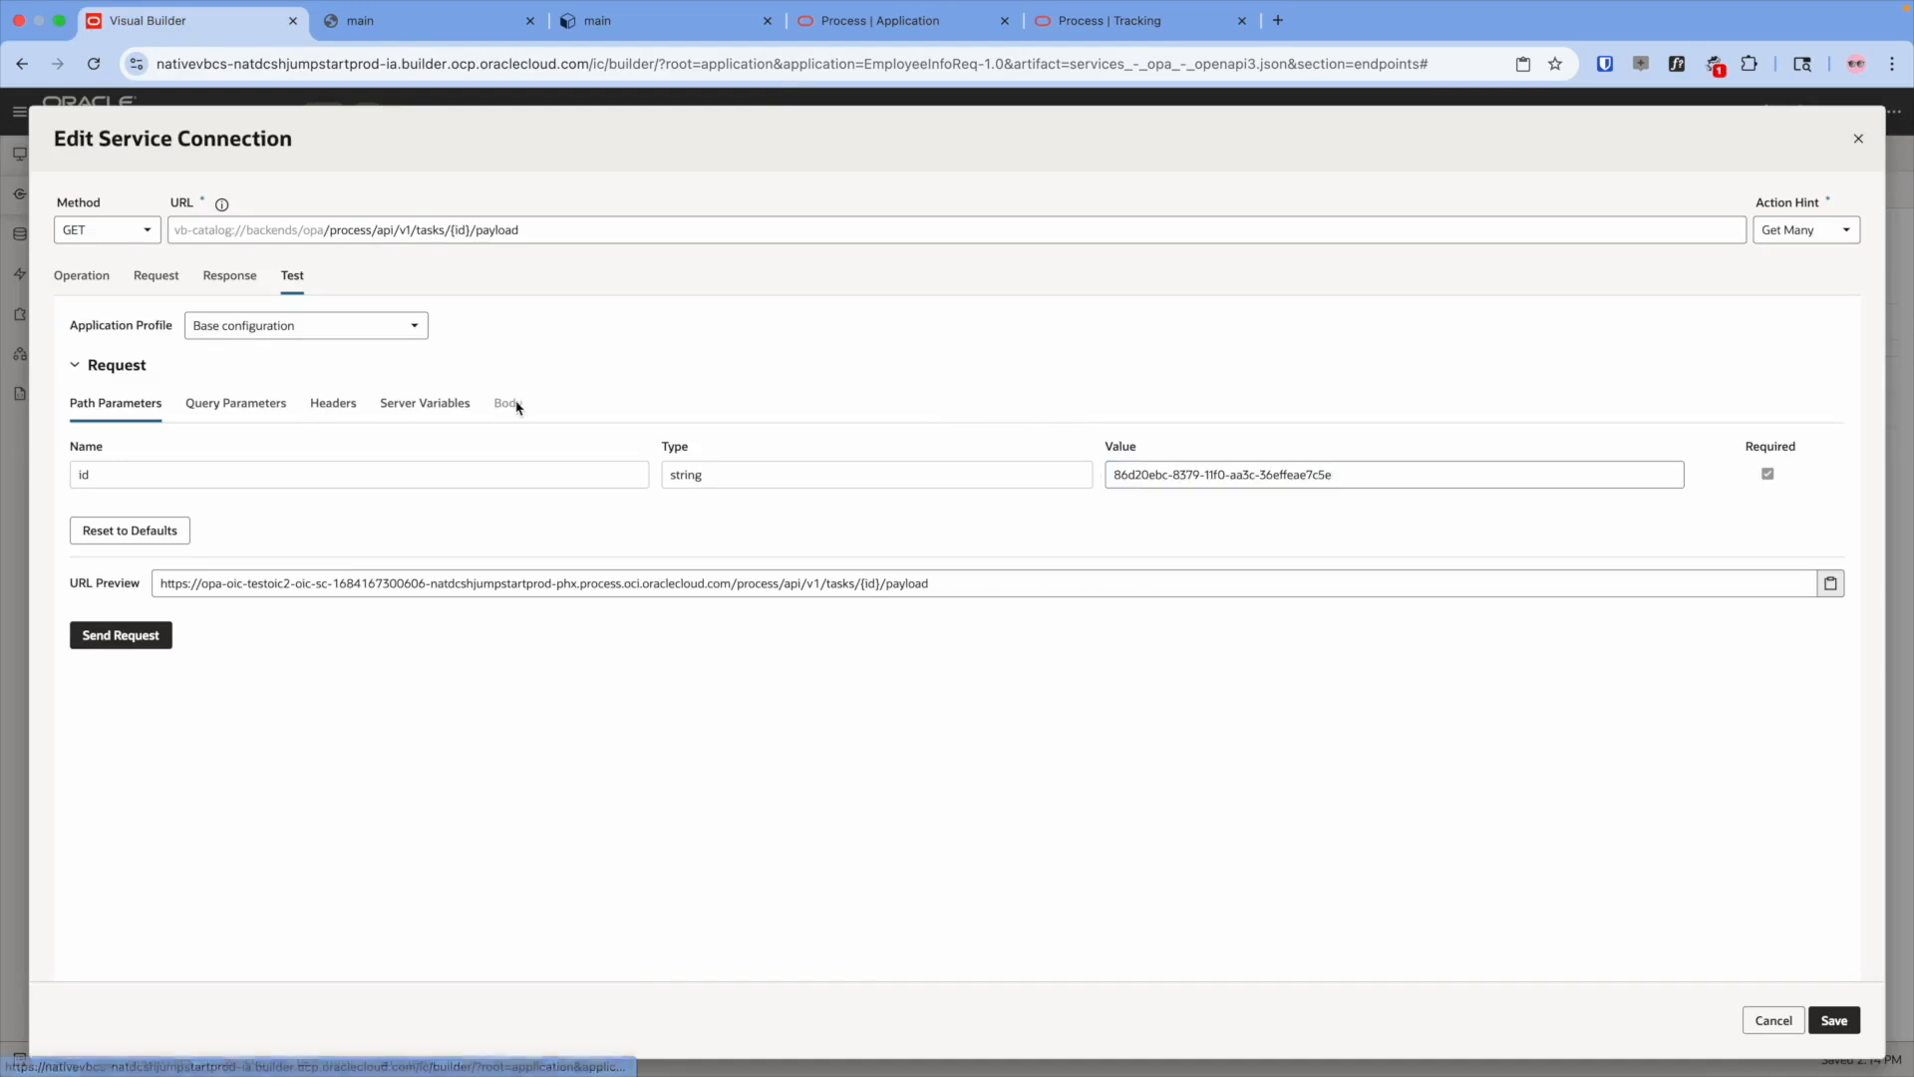
- Make the endpoint PUT, save a sample JSON request body example, then open the manageview page
{"action": "left_click", "coordinate": [105, 230]}
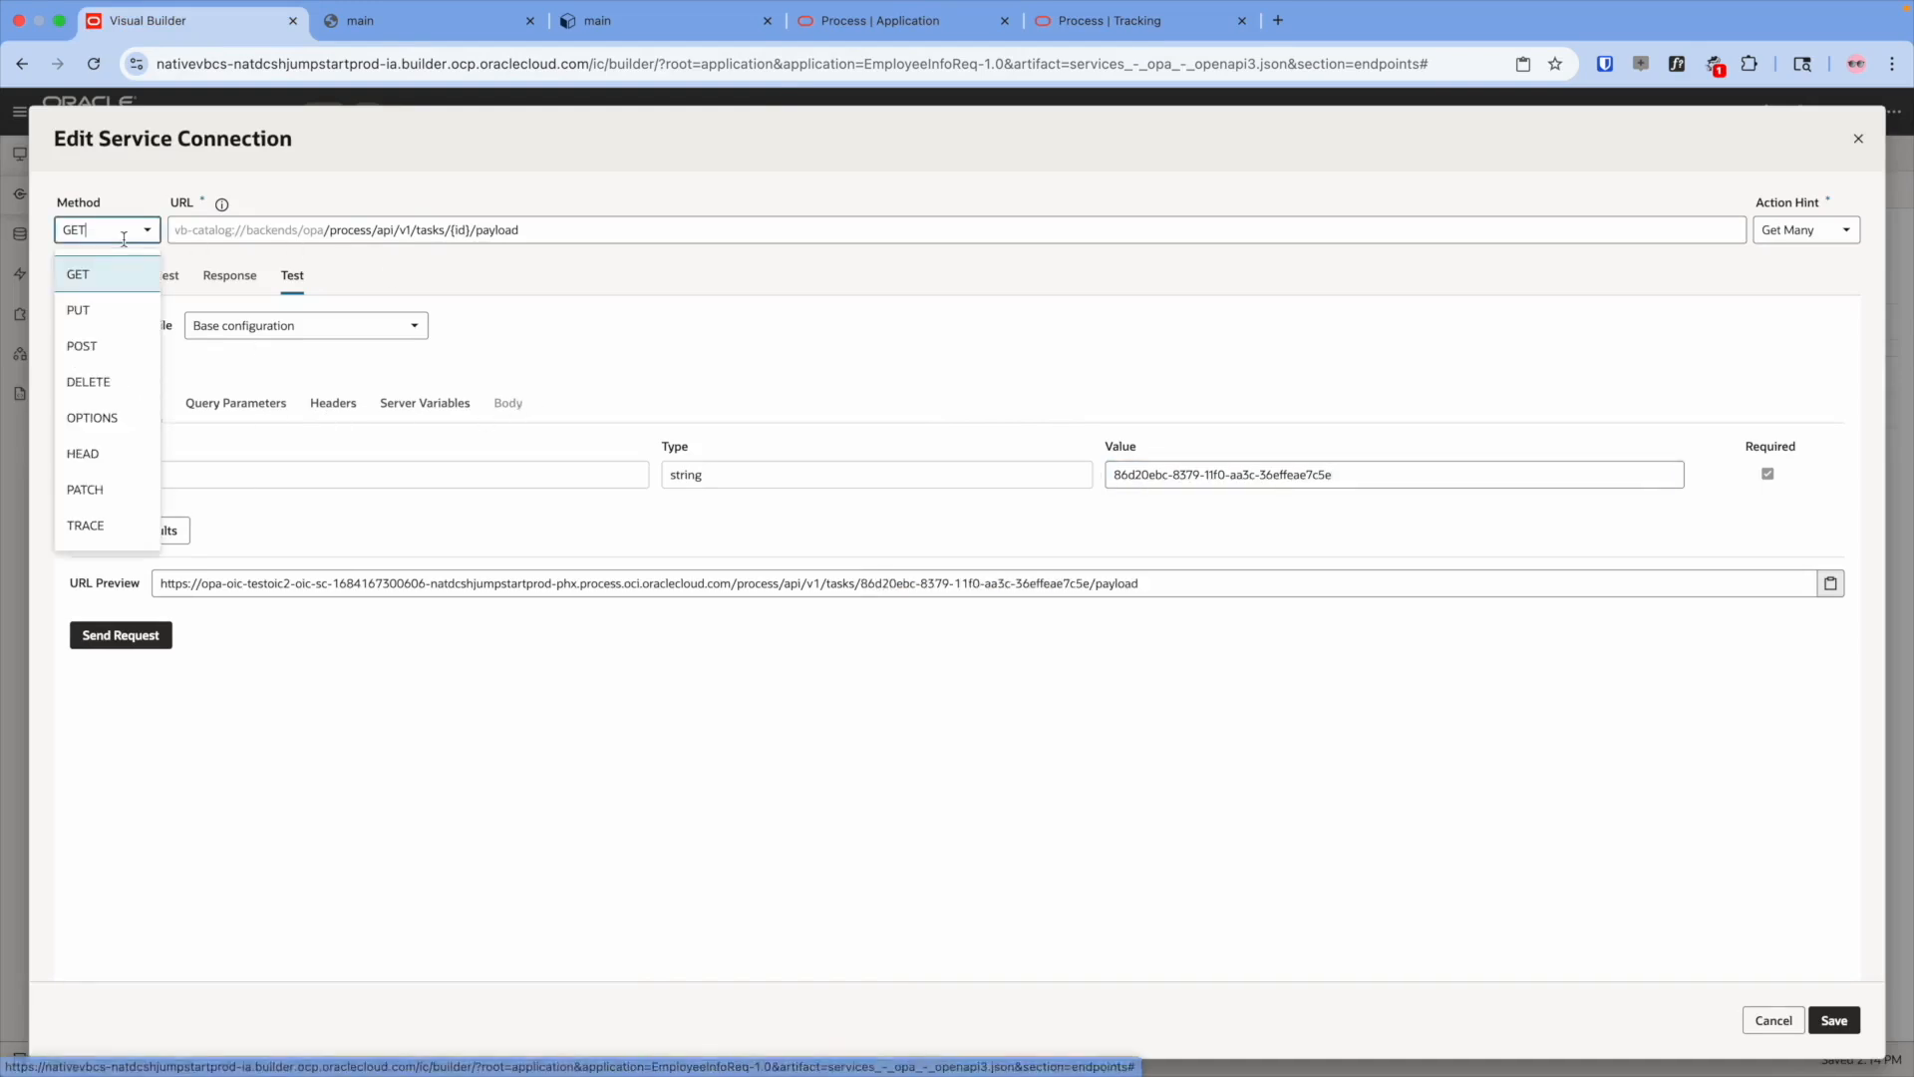
{"action": "left_click", "coordinate": [117, 321]}
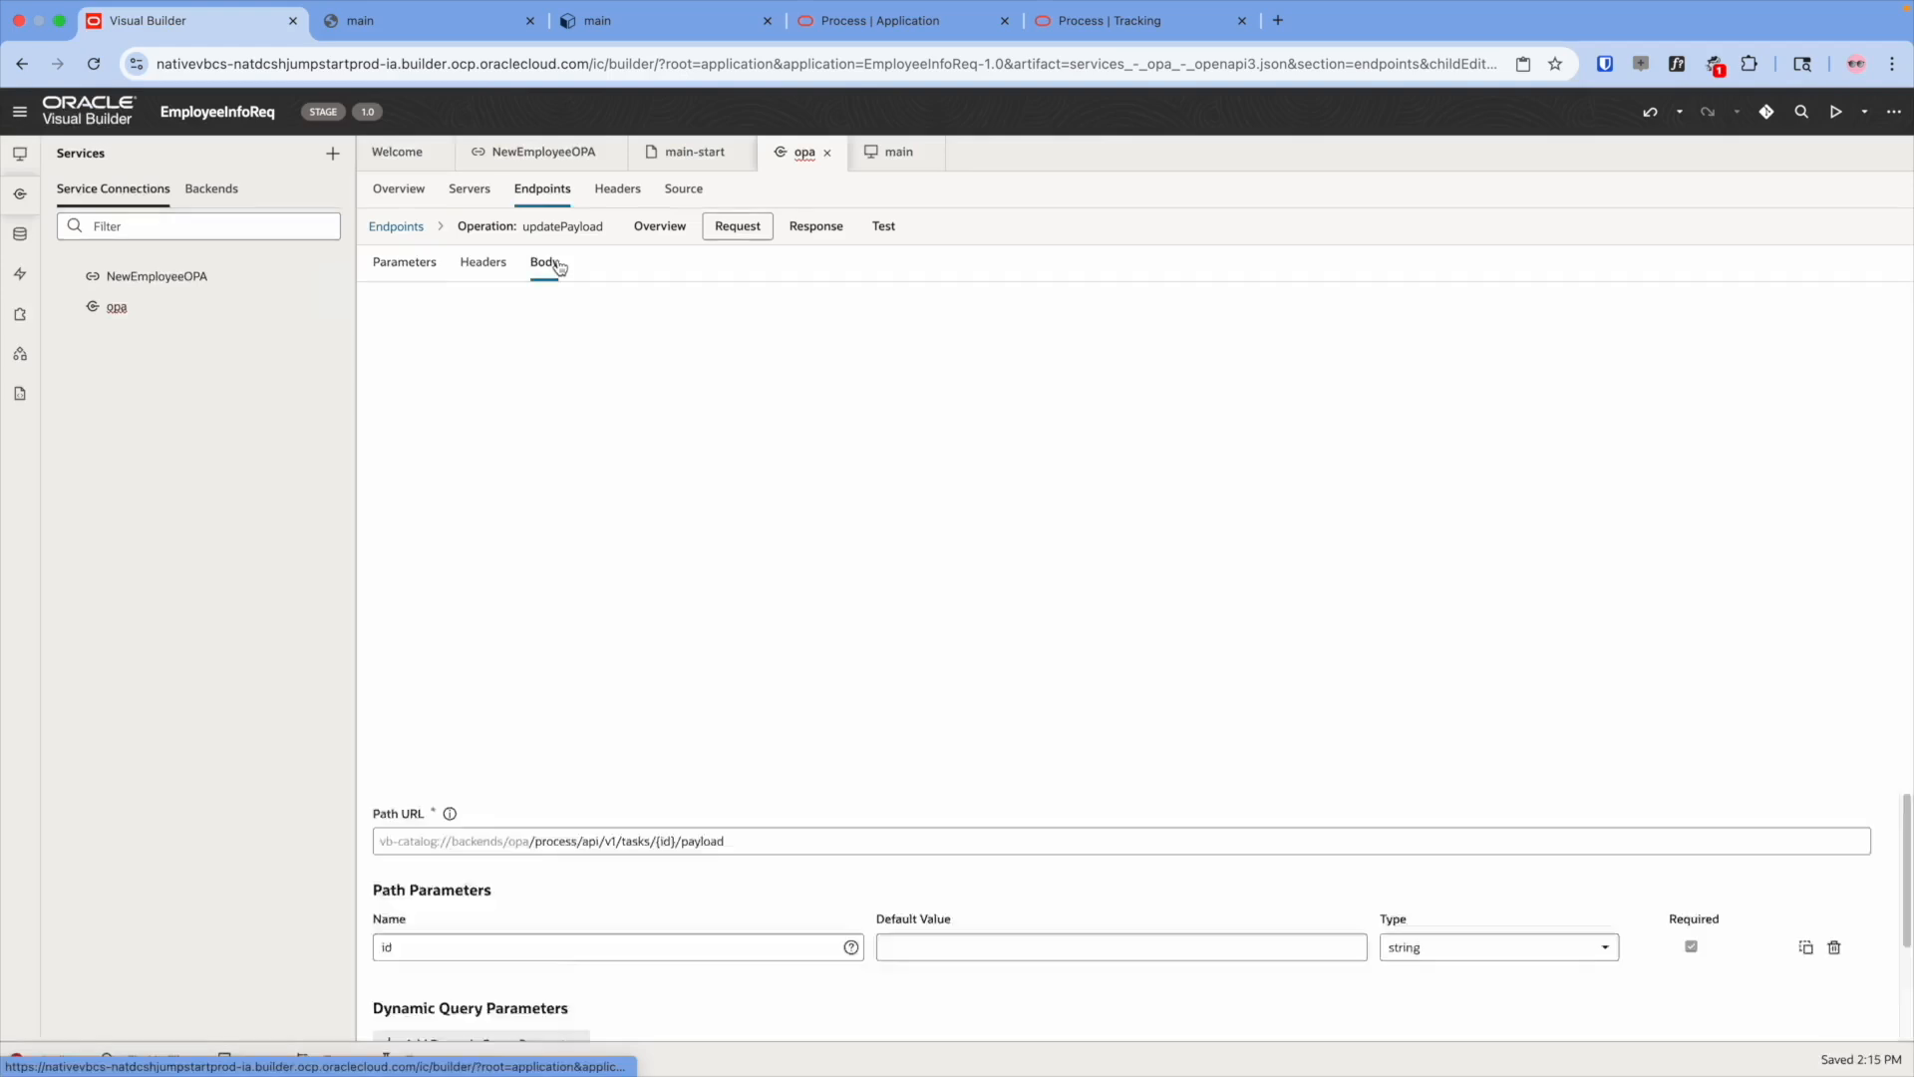
{"action": "left_click", "coordinate": [545, 264]}
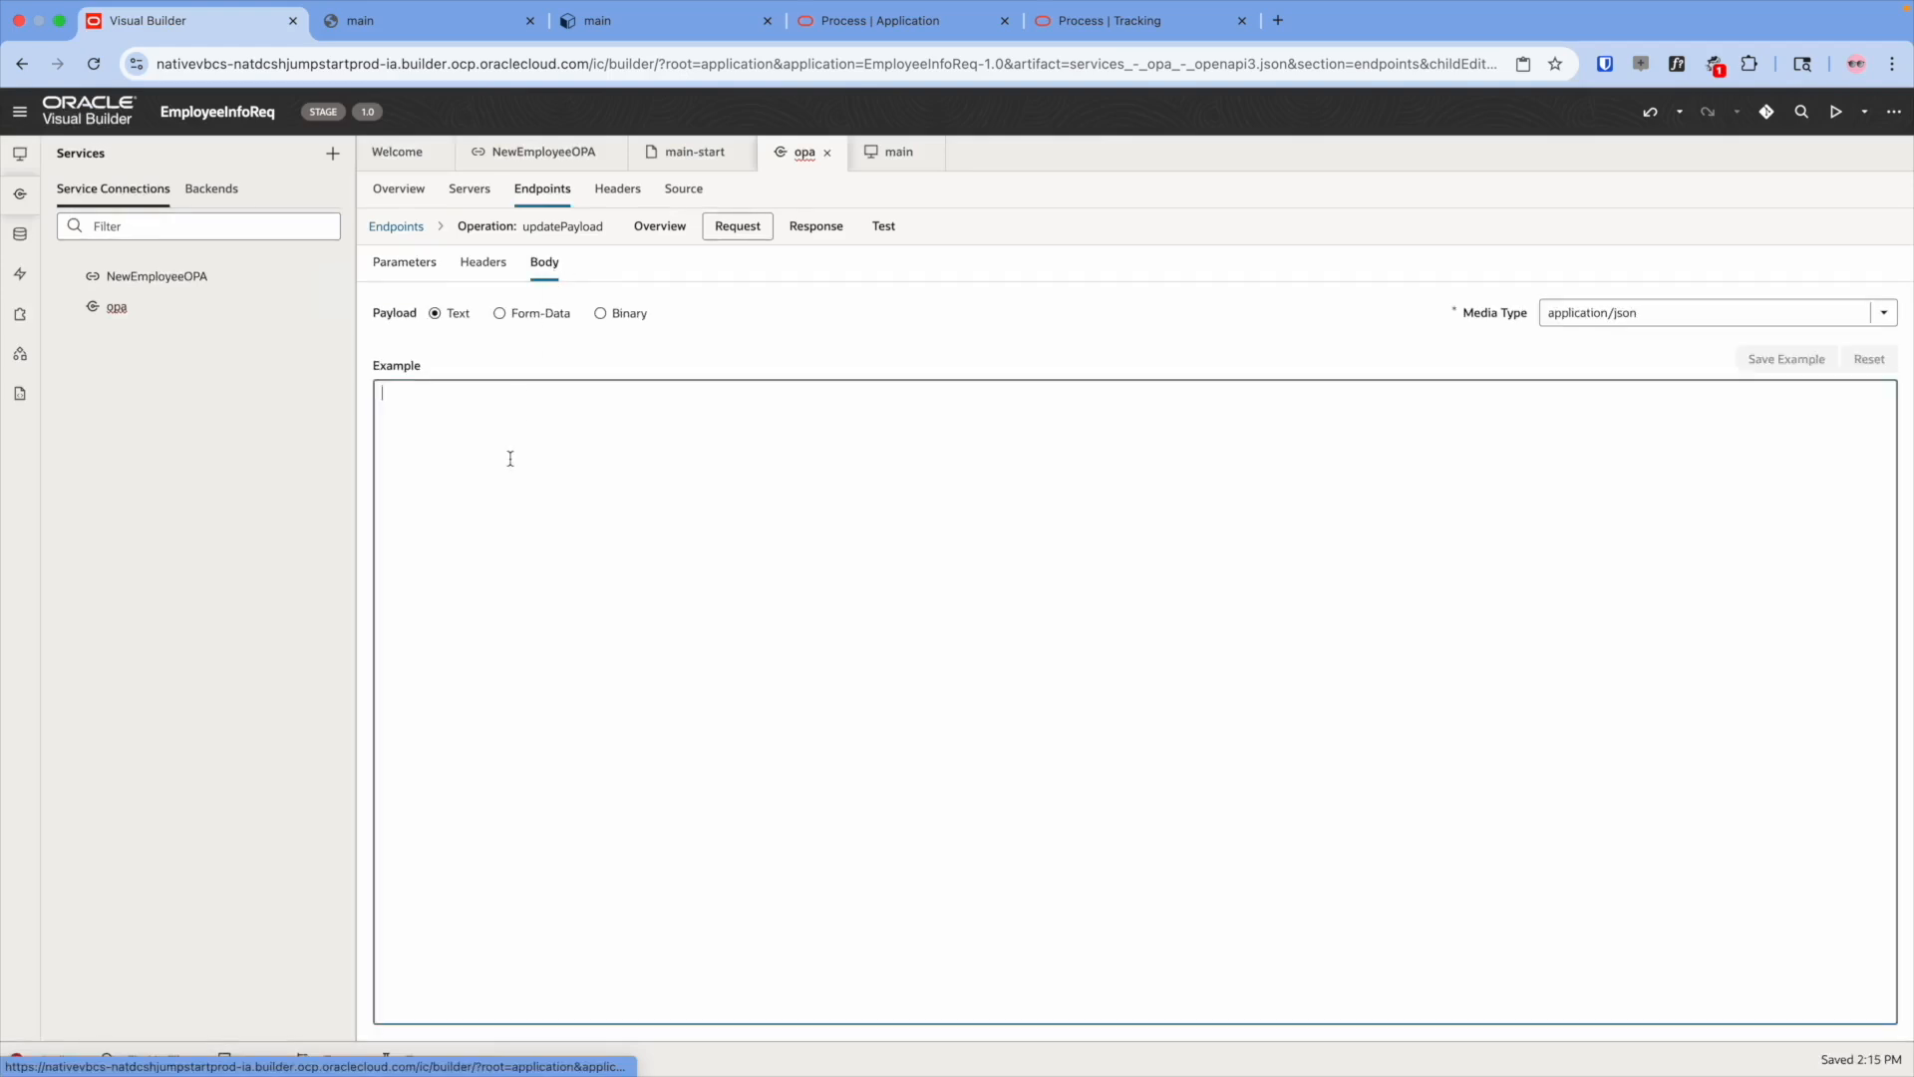
{"action": "key", "text": "super+v"}
{"action": "left_click", "coordinate": [1785, 357]}
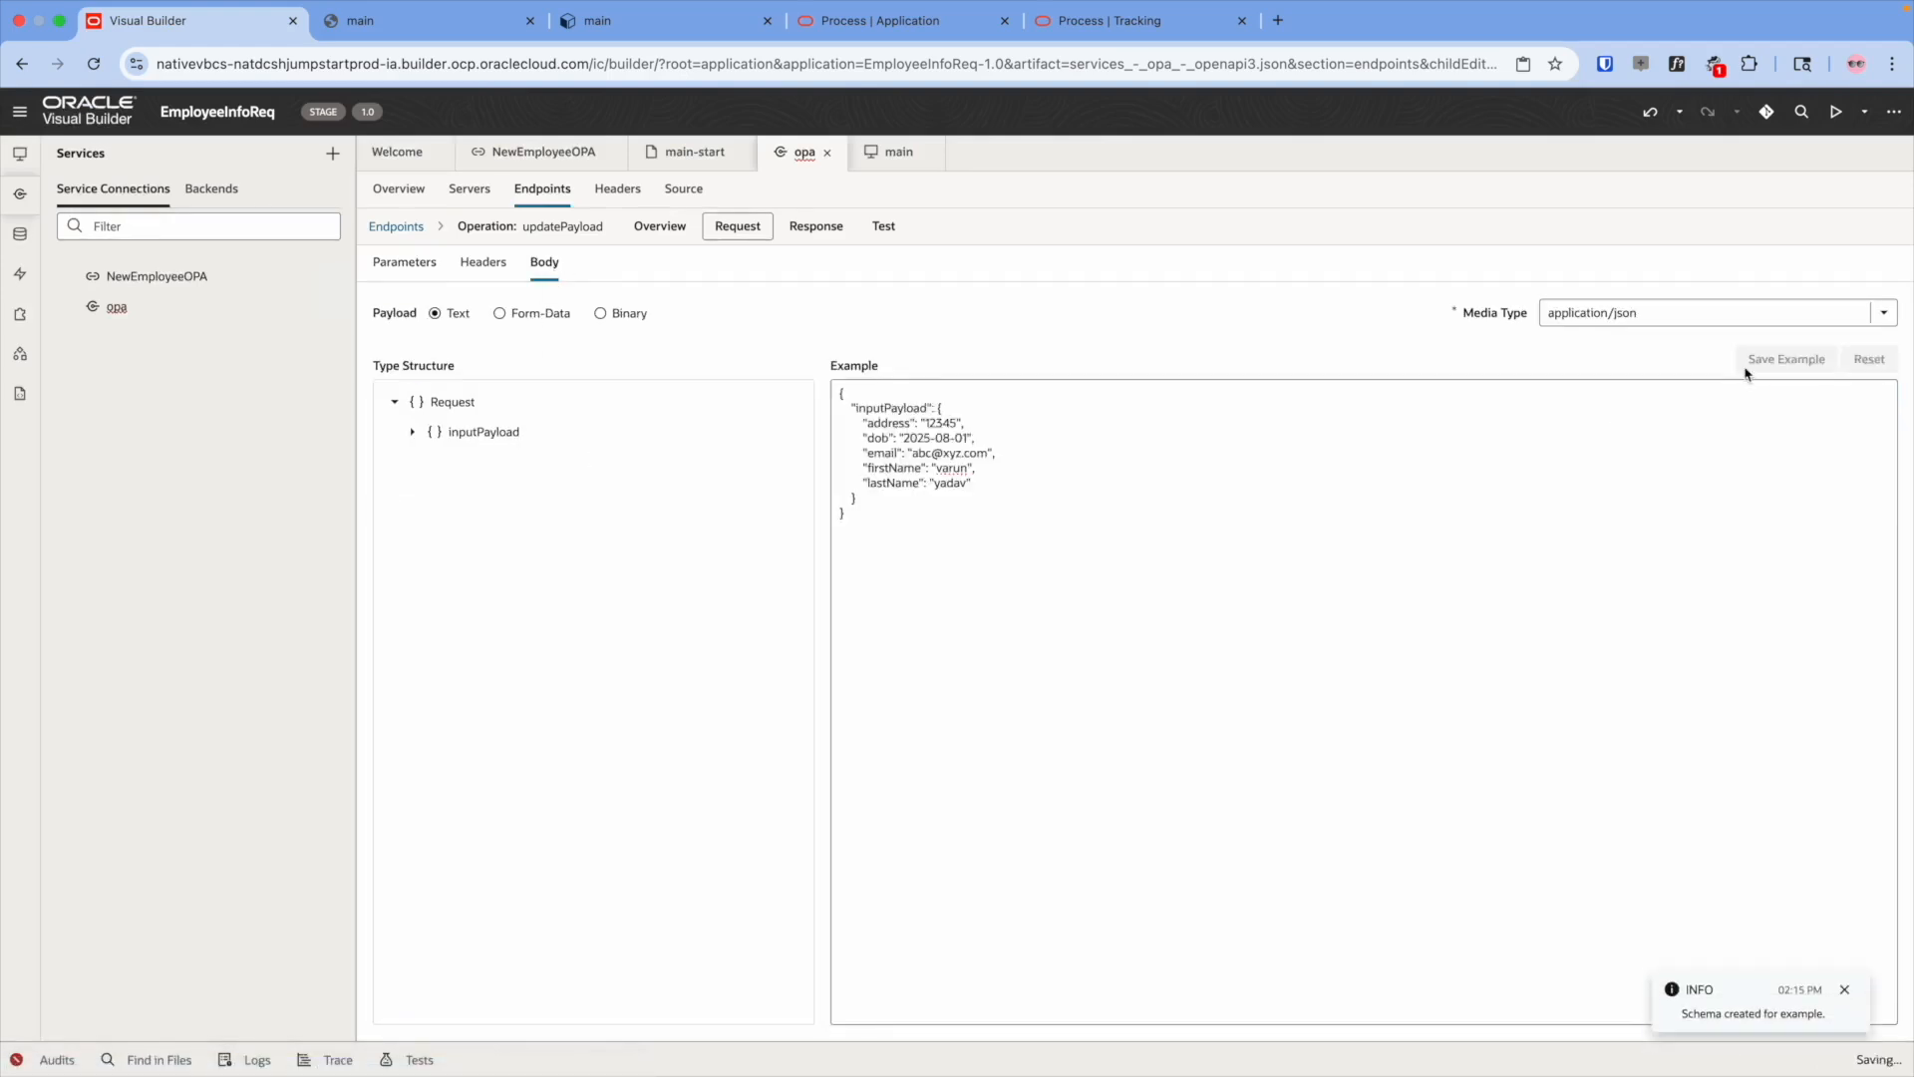
{"action": "left_click", "coordinate": [20, 153]}
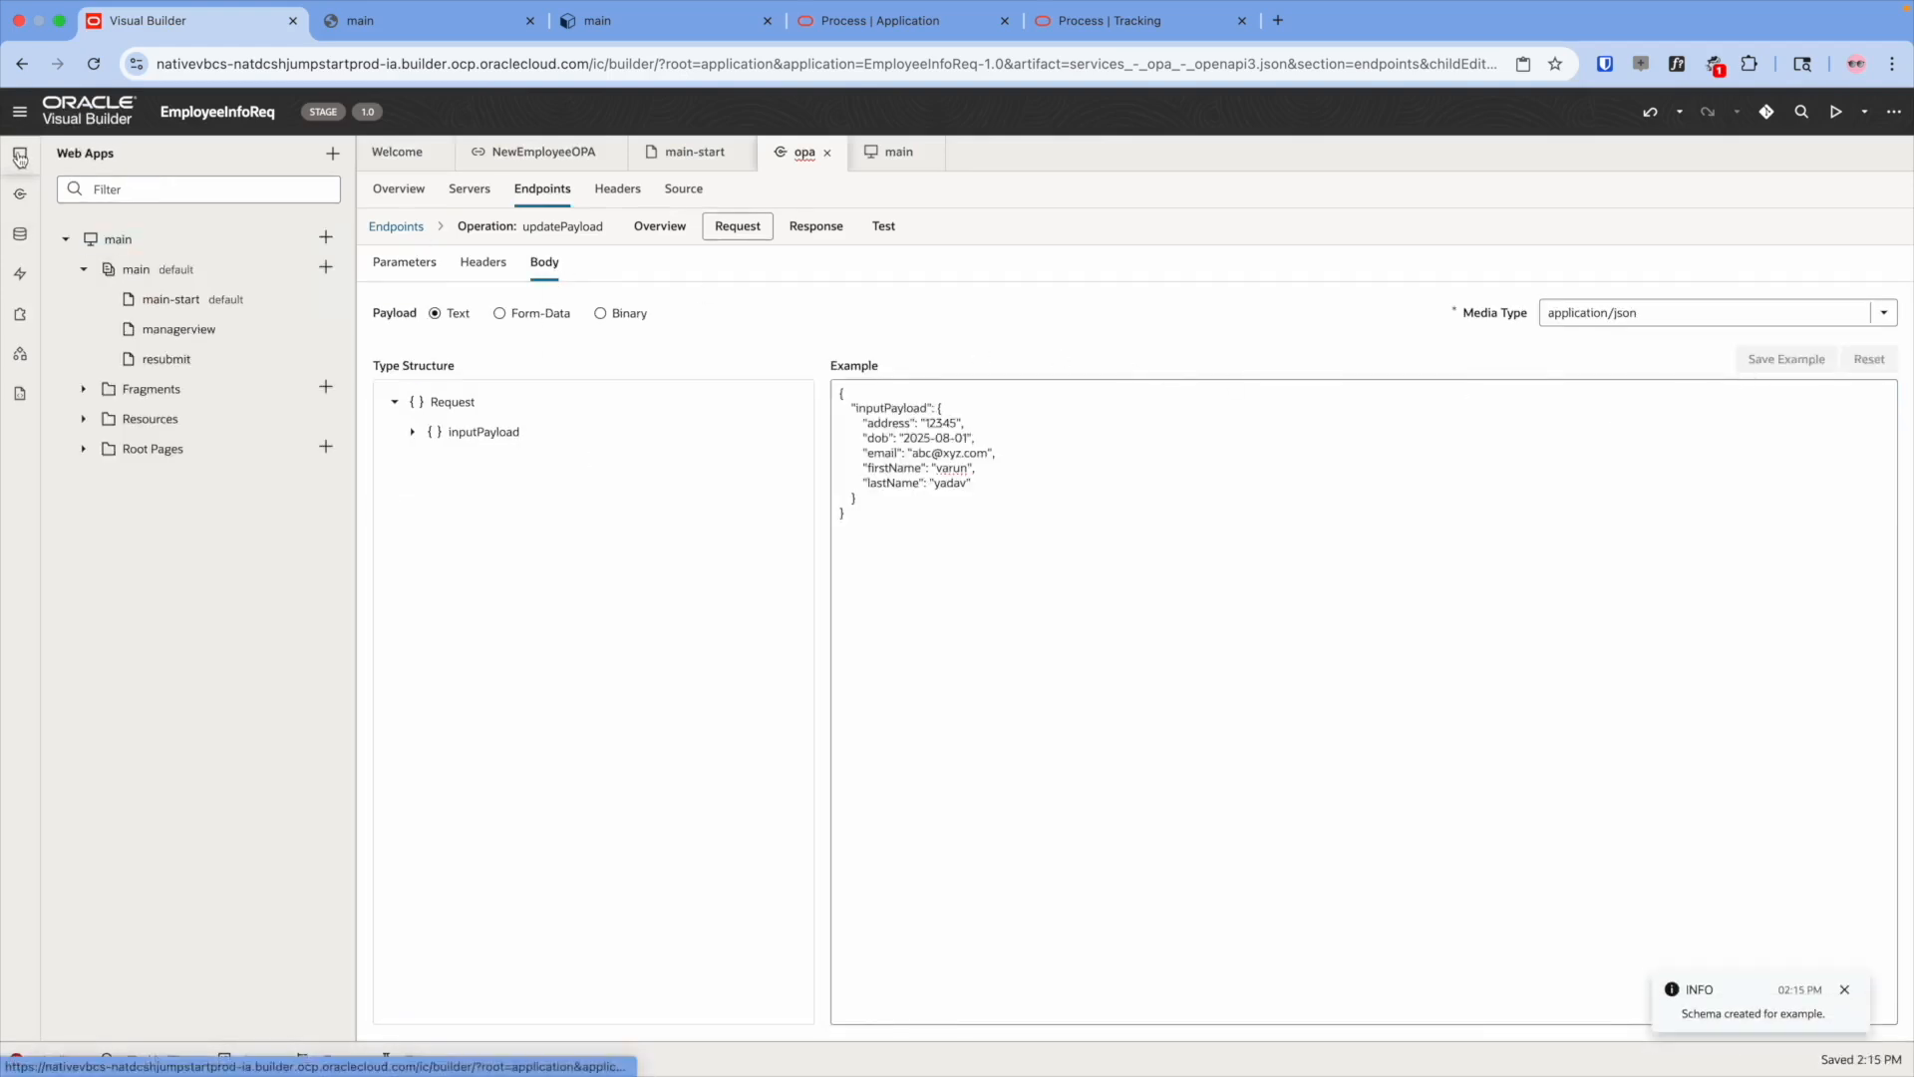
{"action": "left_click", "coordinate": [149, 339]}
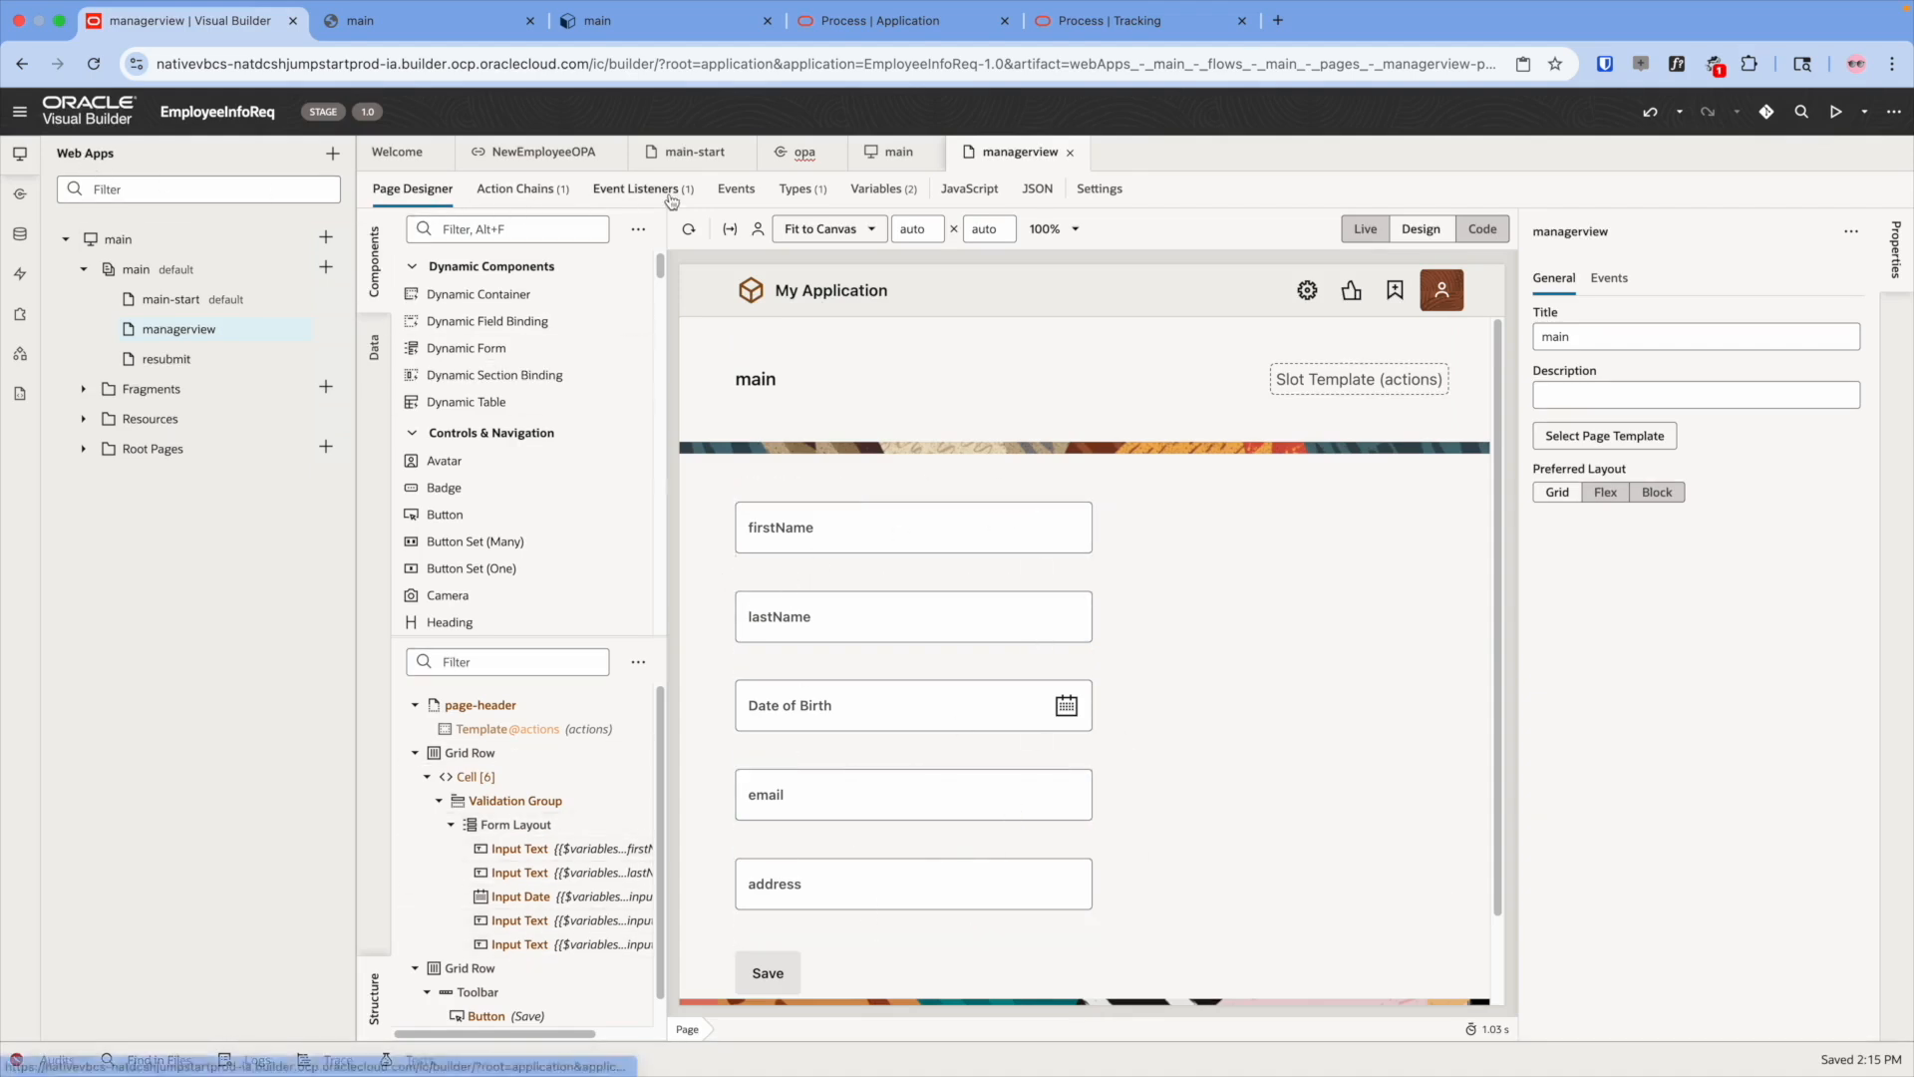
- Add a vbEnter event listener to the page and open its action chain
{"action": "left_click", "coordinate": [620, 190]}
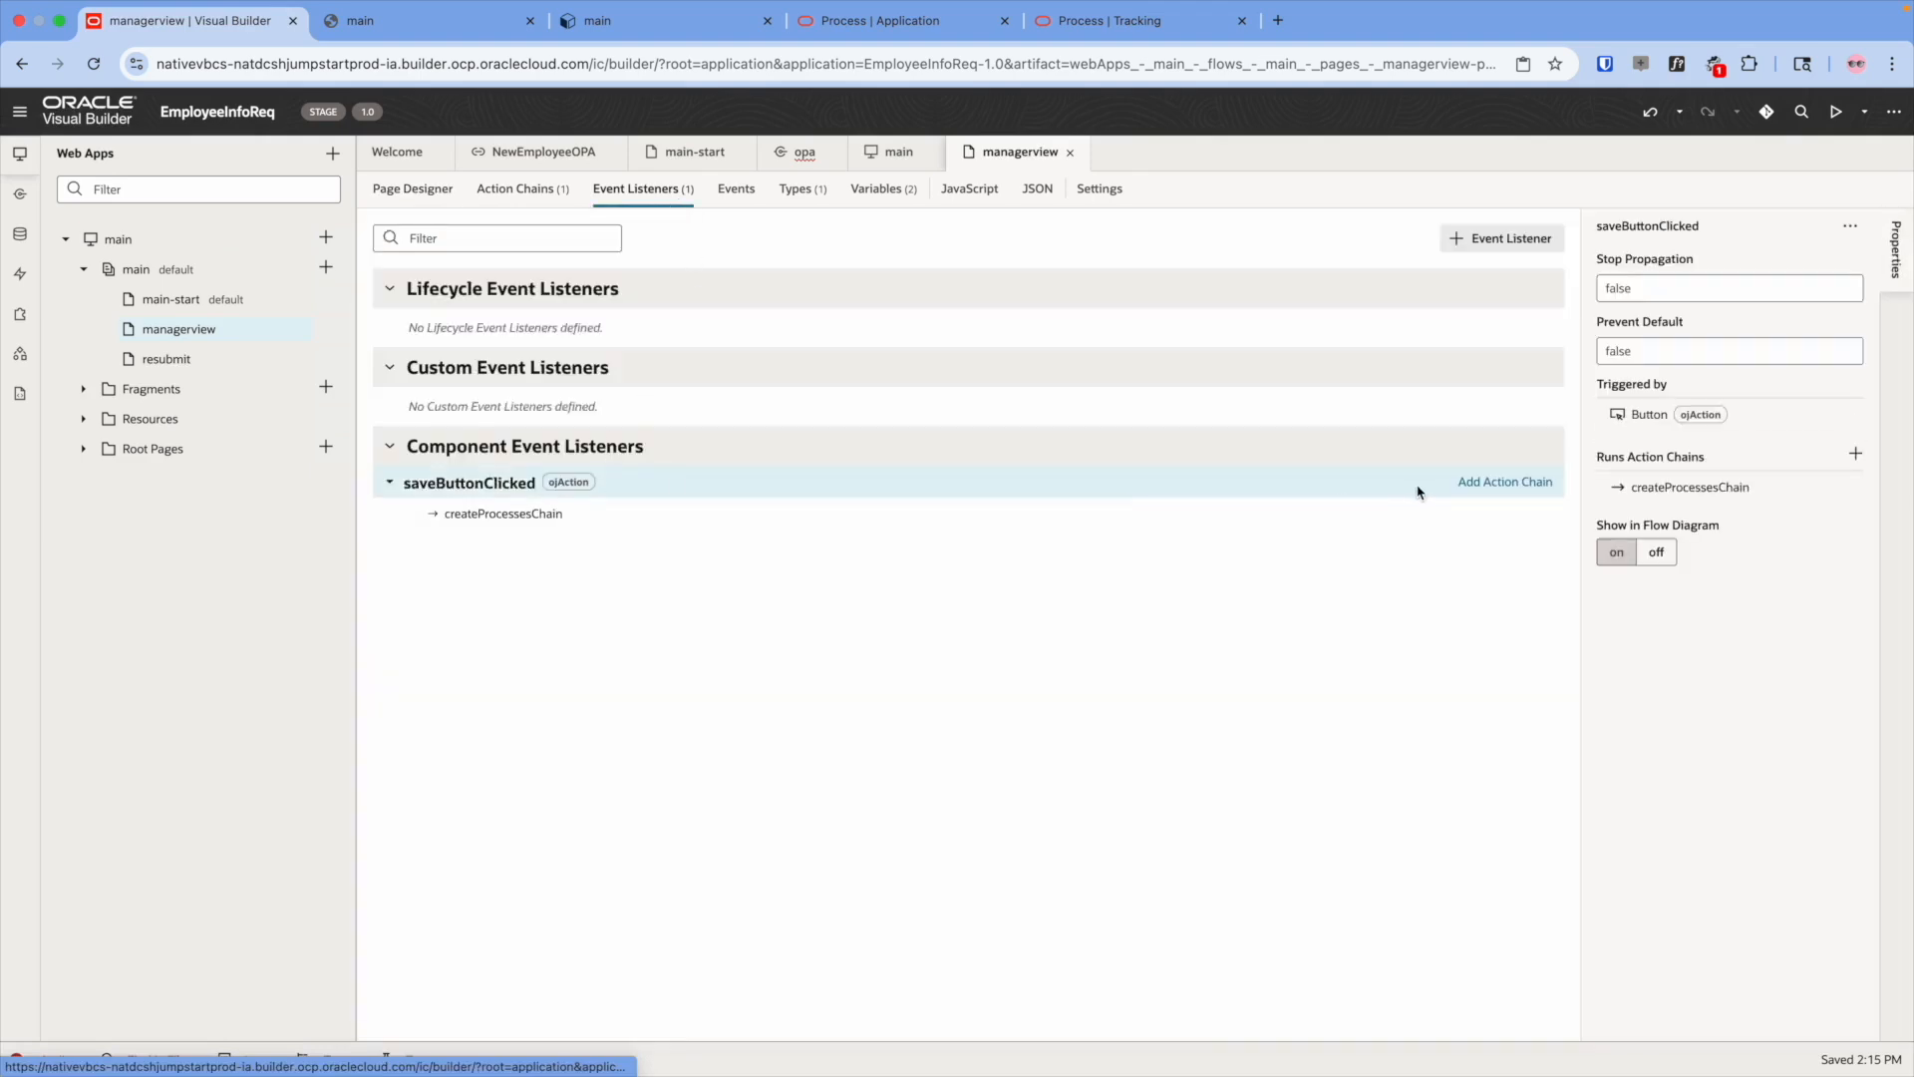
{"action": "left_click", "coordinate": [1500, 240]}
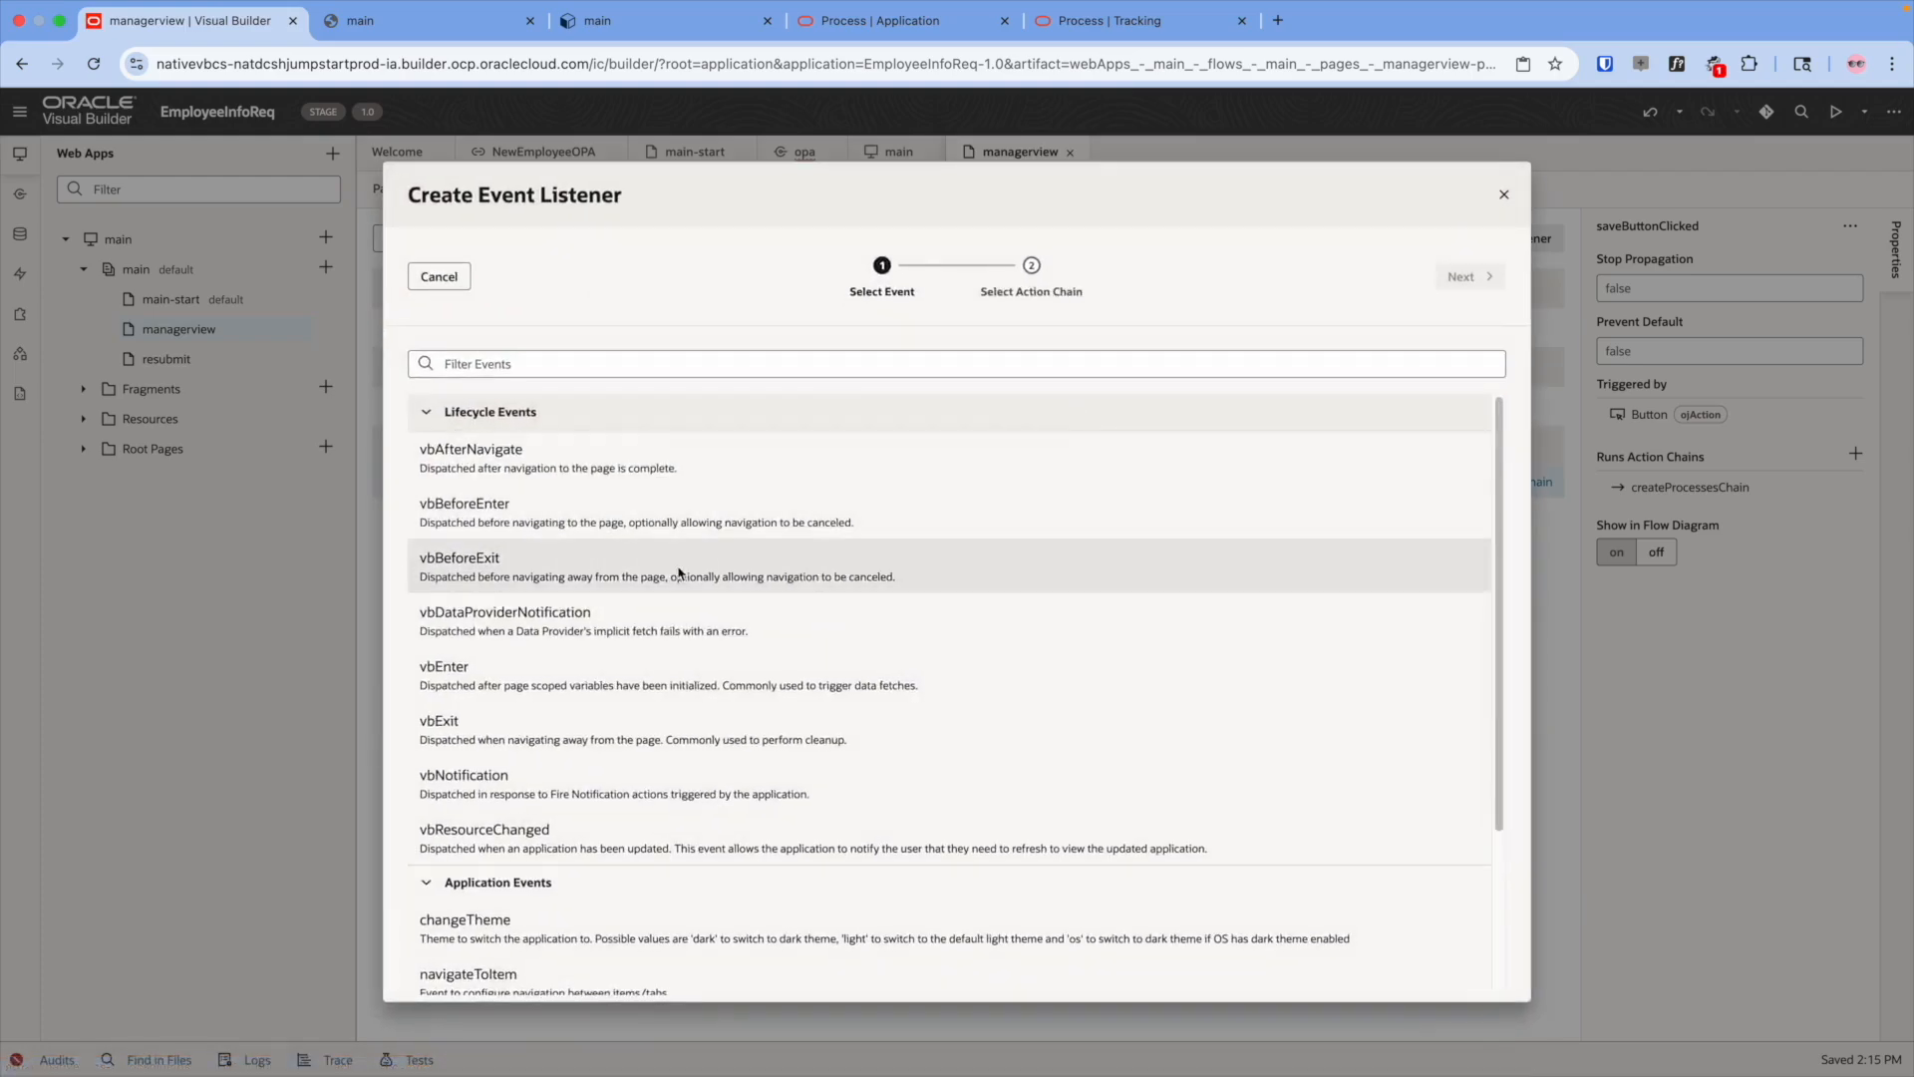
{"action": "left_click", "coordinate": [628, 668]}
{"action": "left_click", "coordinate": [1458, 280]}
{"action": "left_click", "coordinate": [1453, 284]}
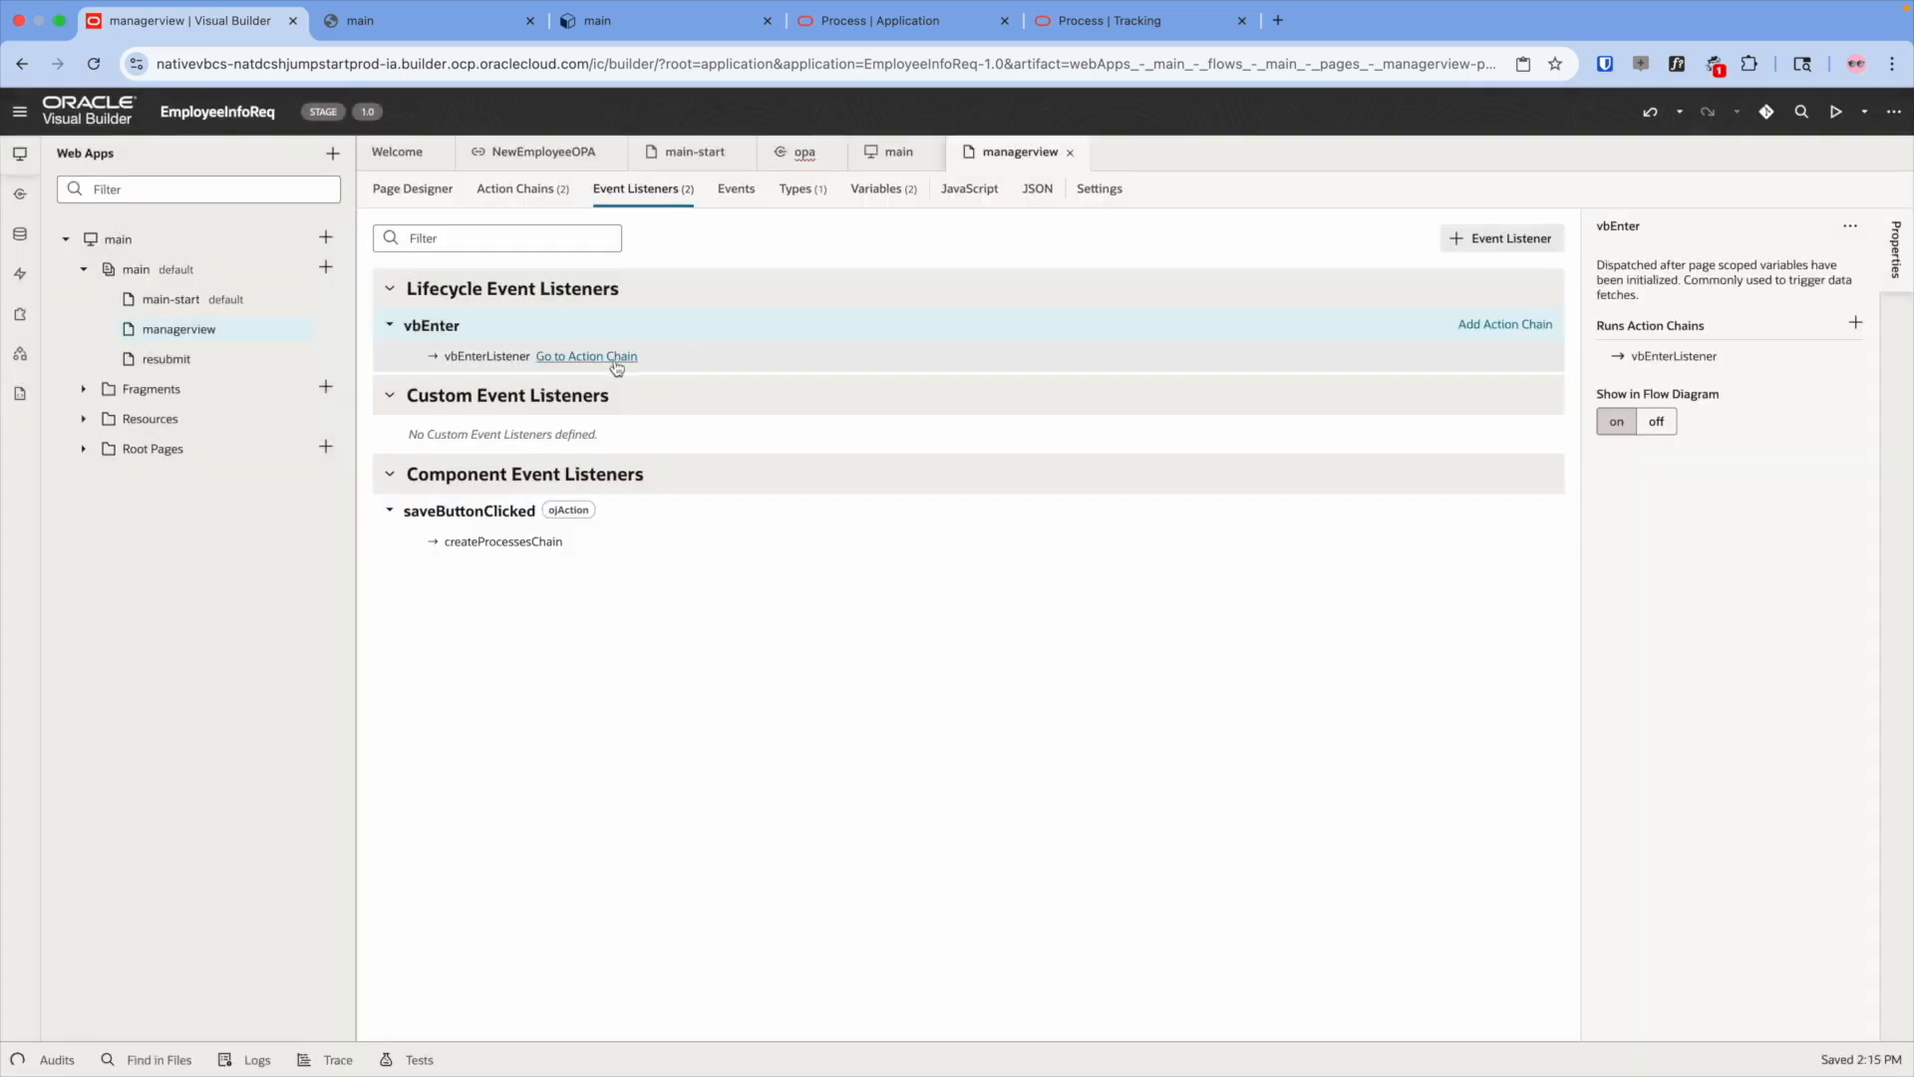
{"action": "left_click", "coordinate": [604, 357]}
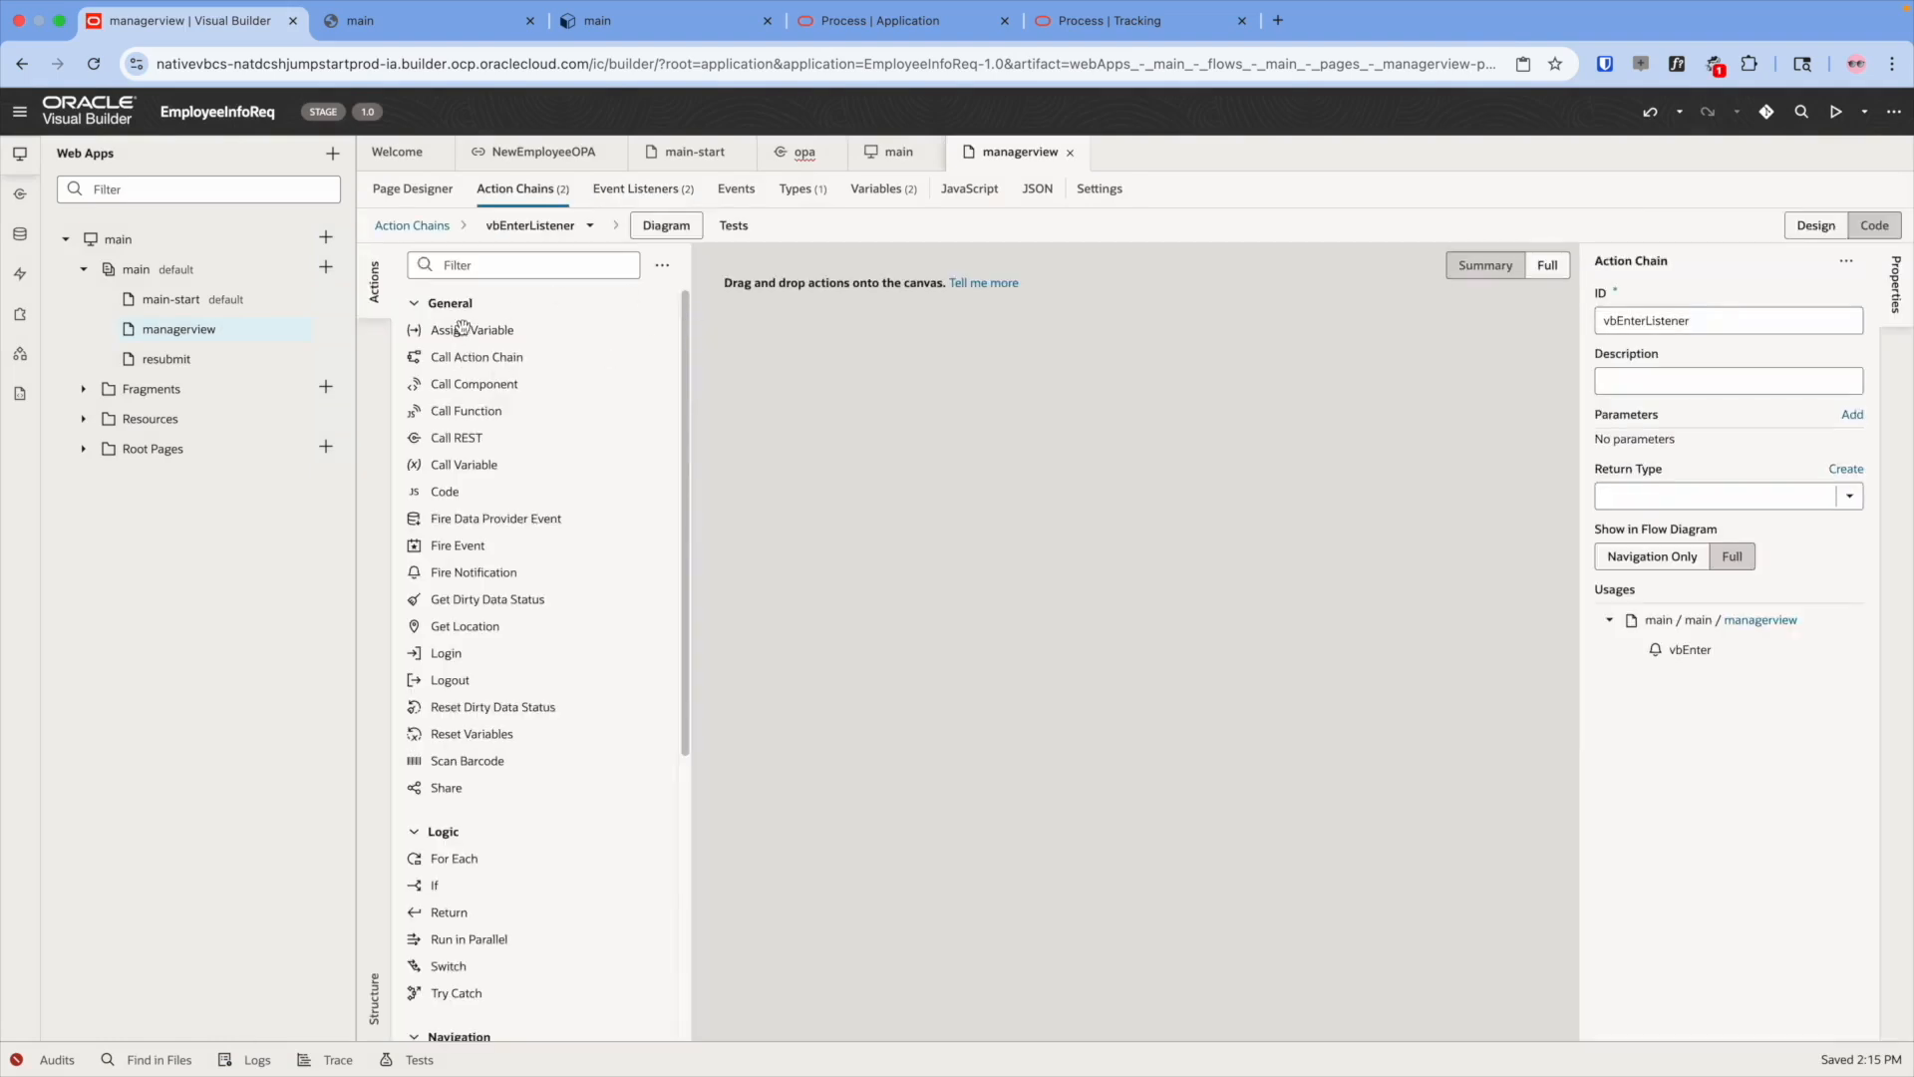
- Add a Call REST action using opa's GET getPayload endpoint, then check the taskId parameter name in Tracking
{"action": "left_click_drag", "start_coordinate": [457, 437], "coordinate": [1077, 385]}
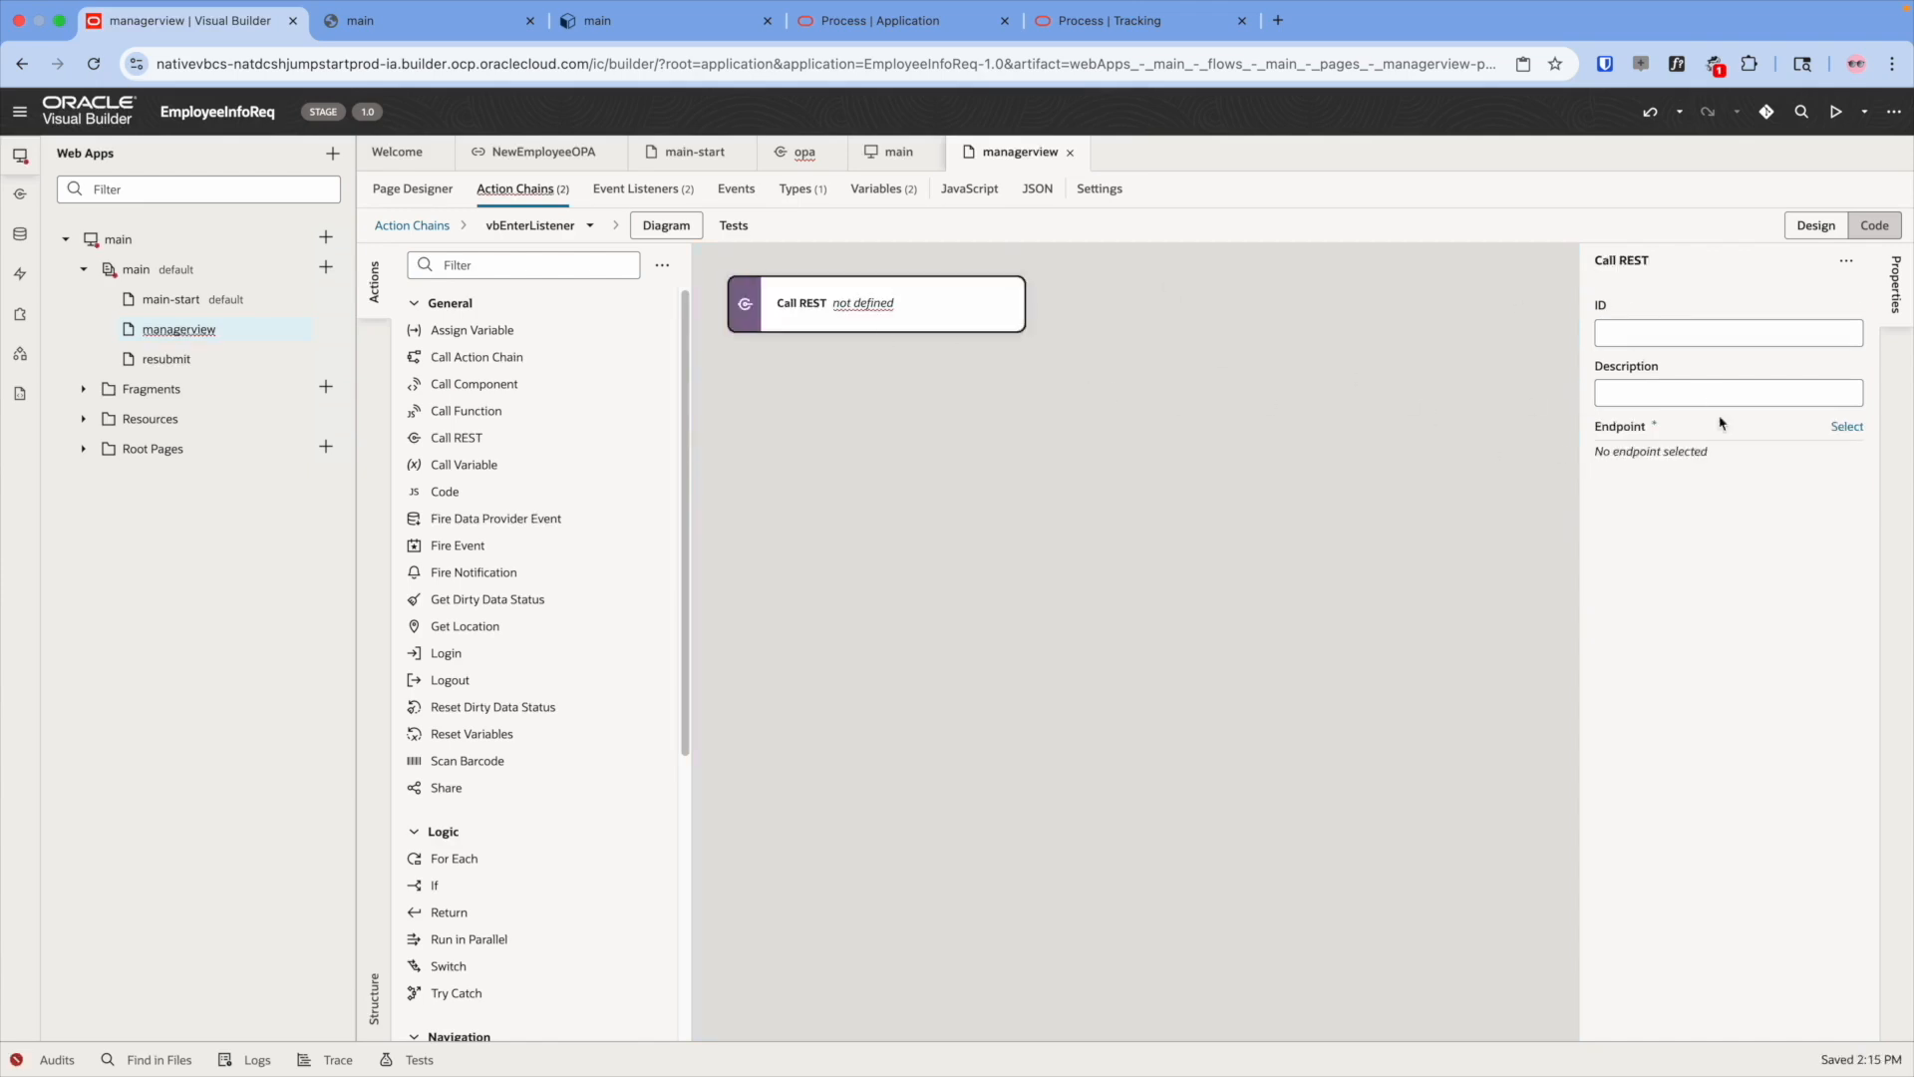
{"action": "left_click", "coordinate": [1847, 428]}
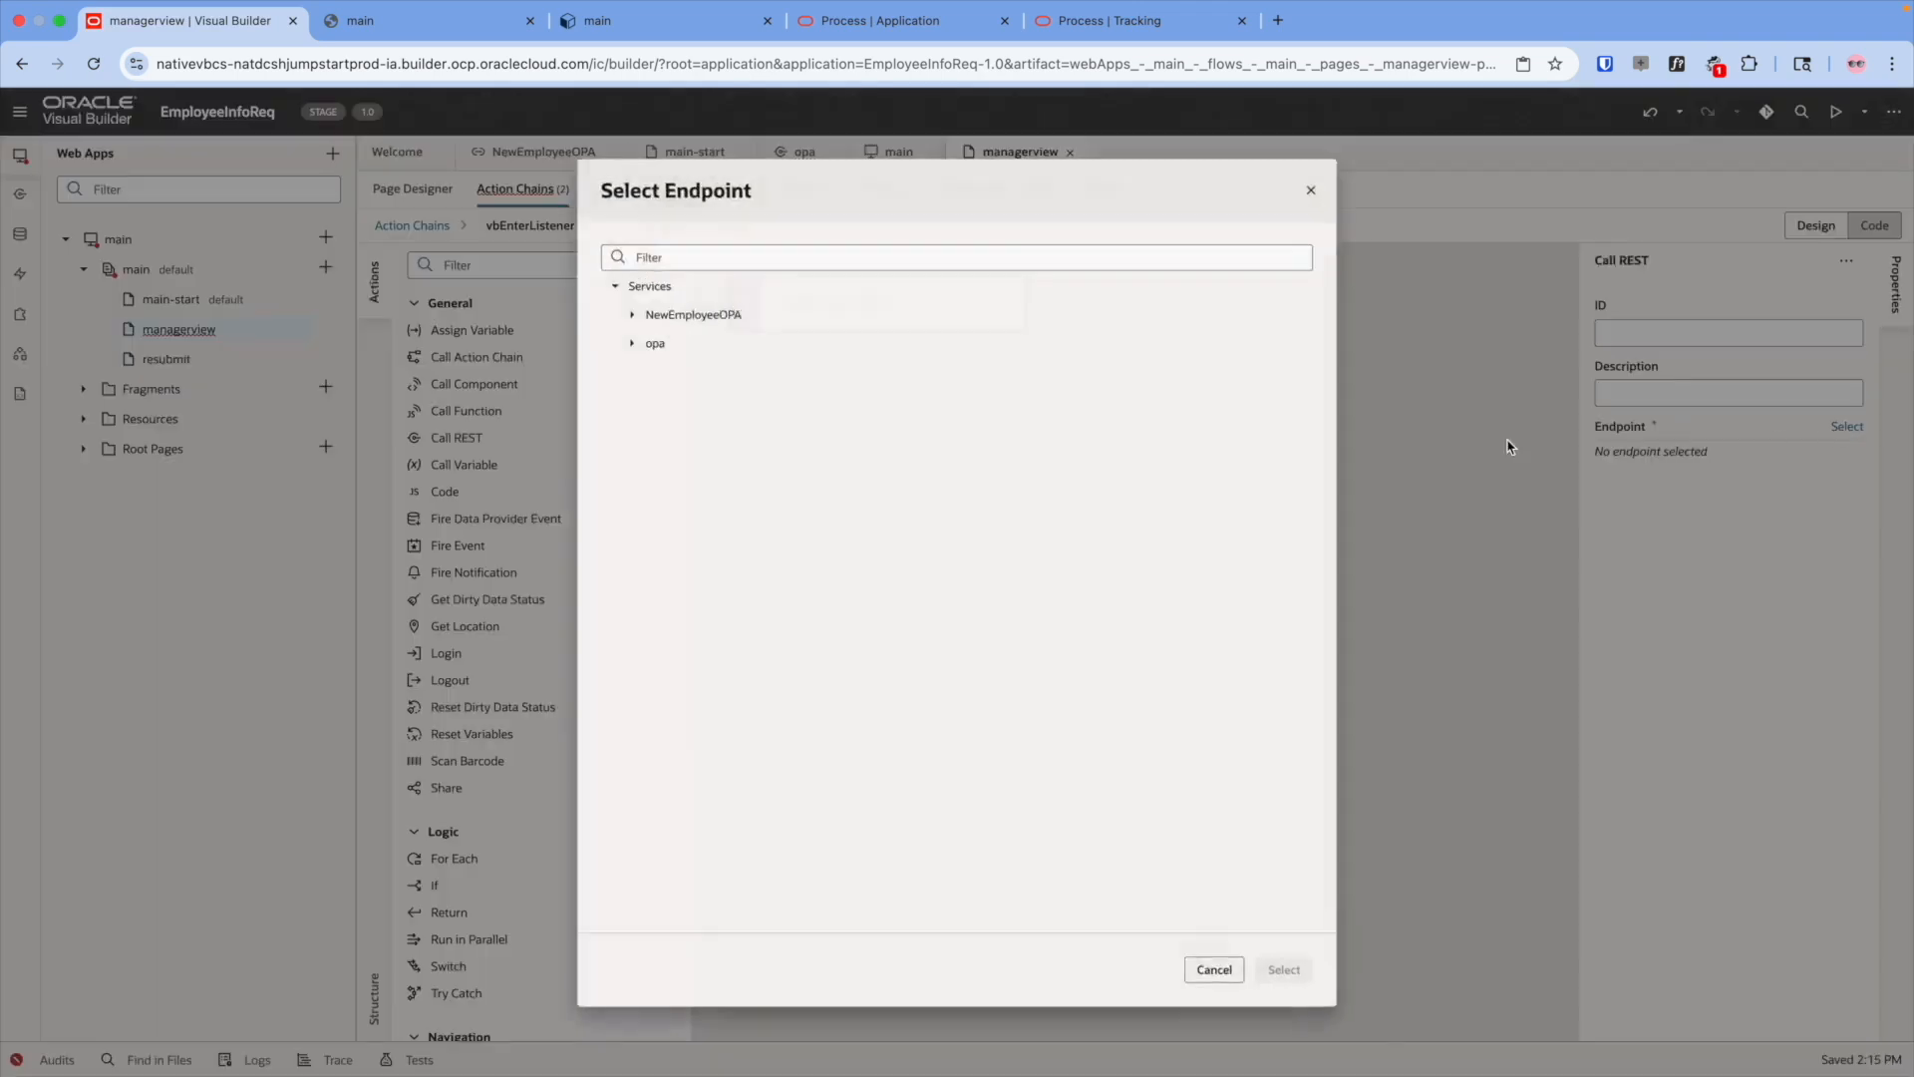
{"action": "left_click", "coordinate": [617, 303]}
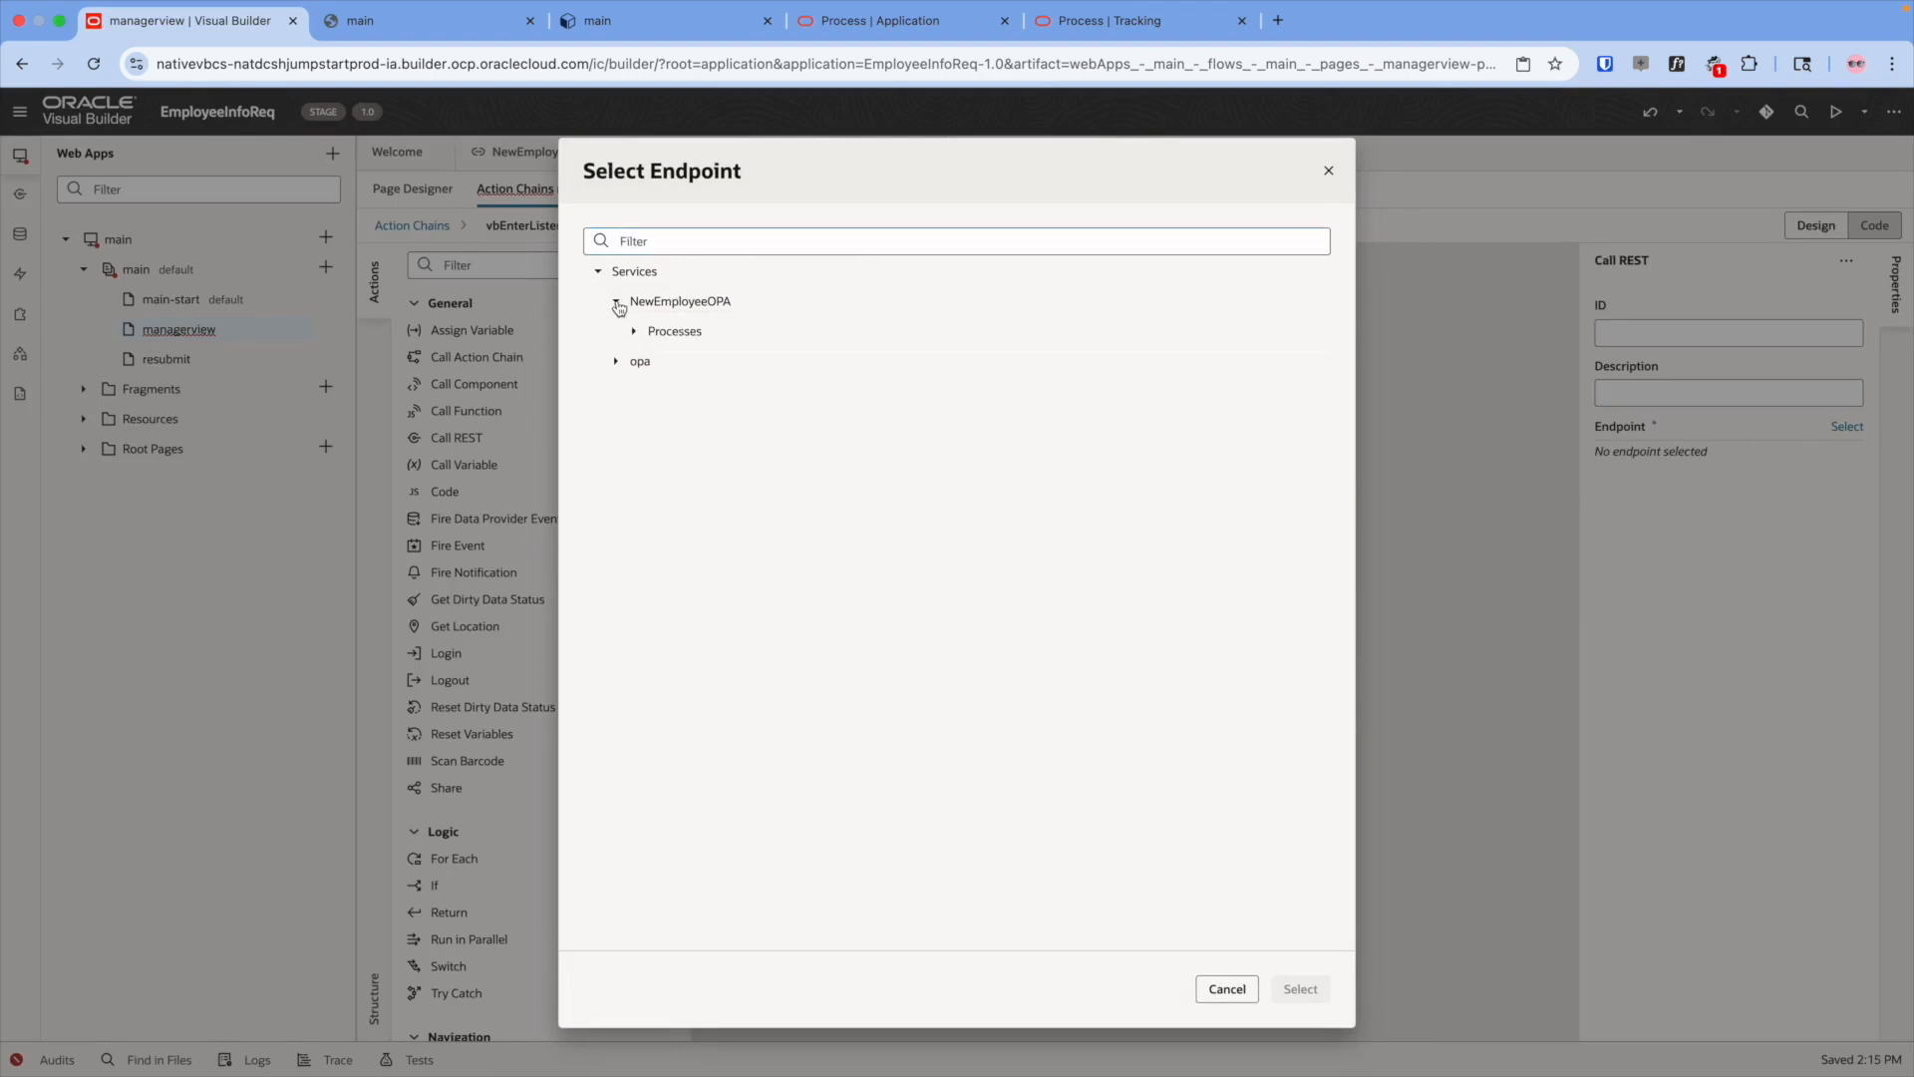
{"action": "left_click", "coordinate": [618, 363]}
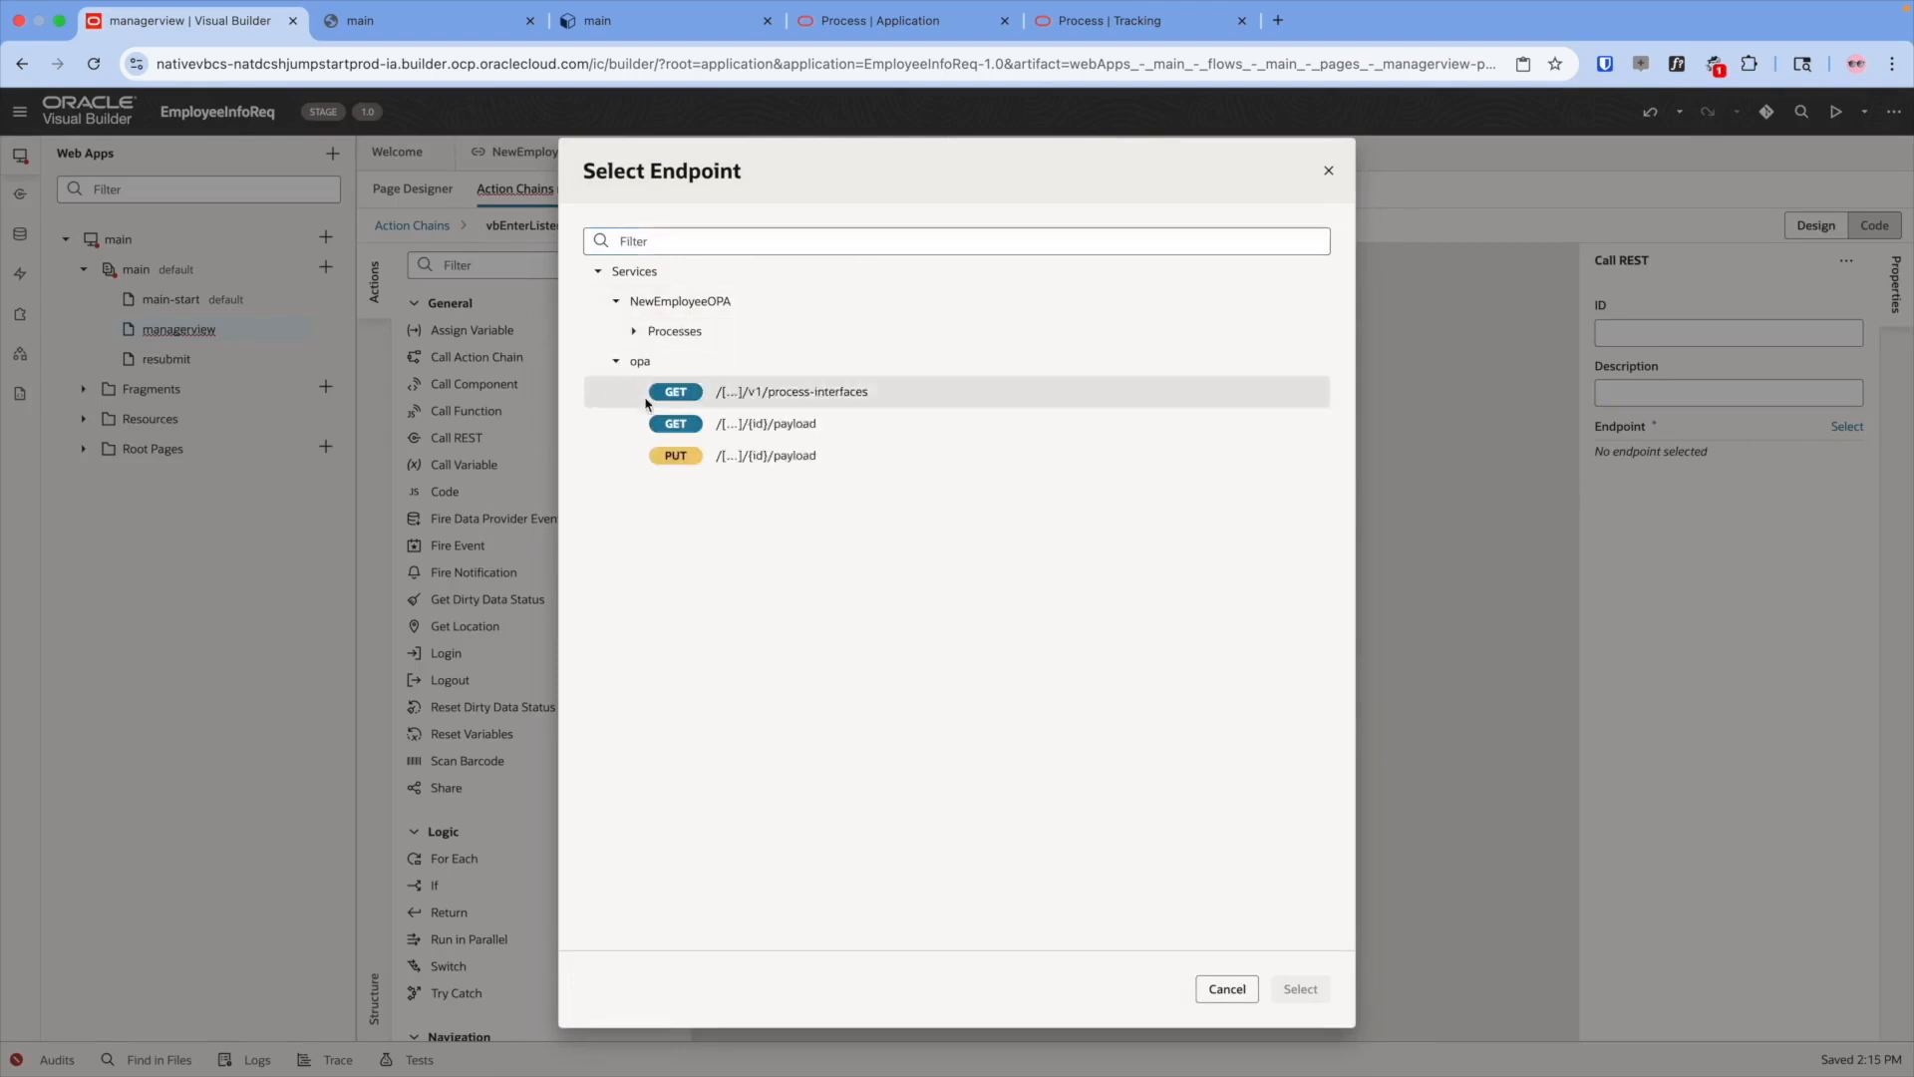
{"action": "left_click", "coordinate": [881, 424]}
{"action": "left_click", "coordinate": [1300, 989]}
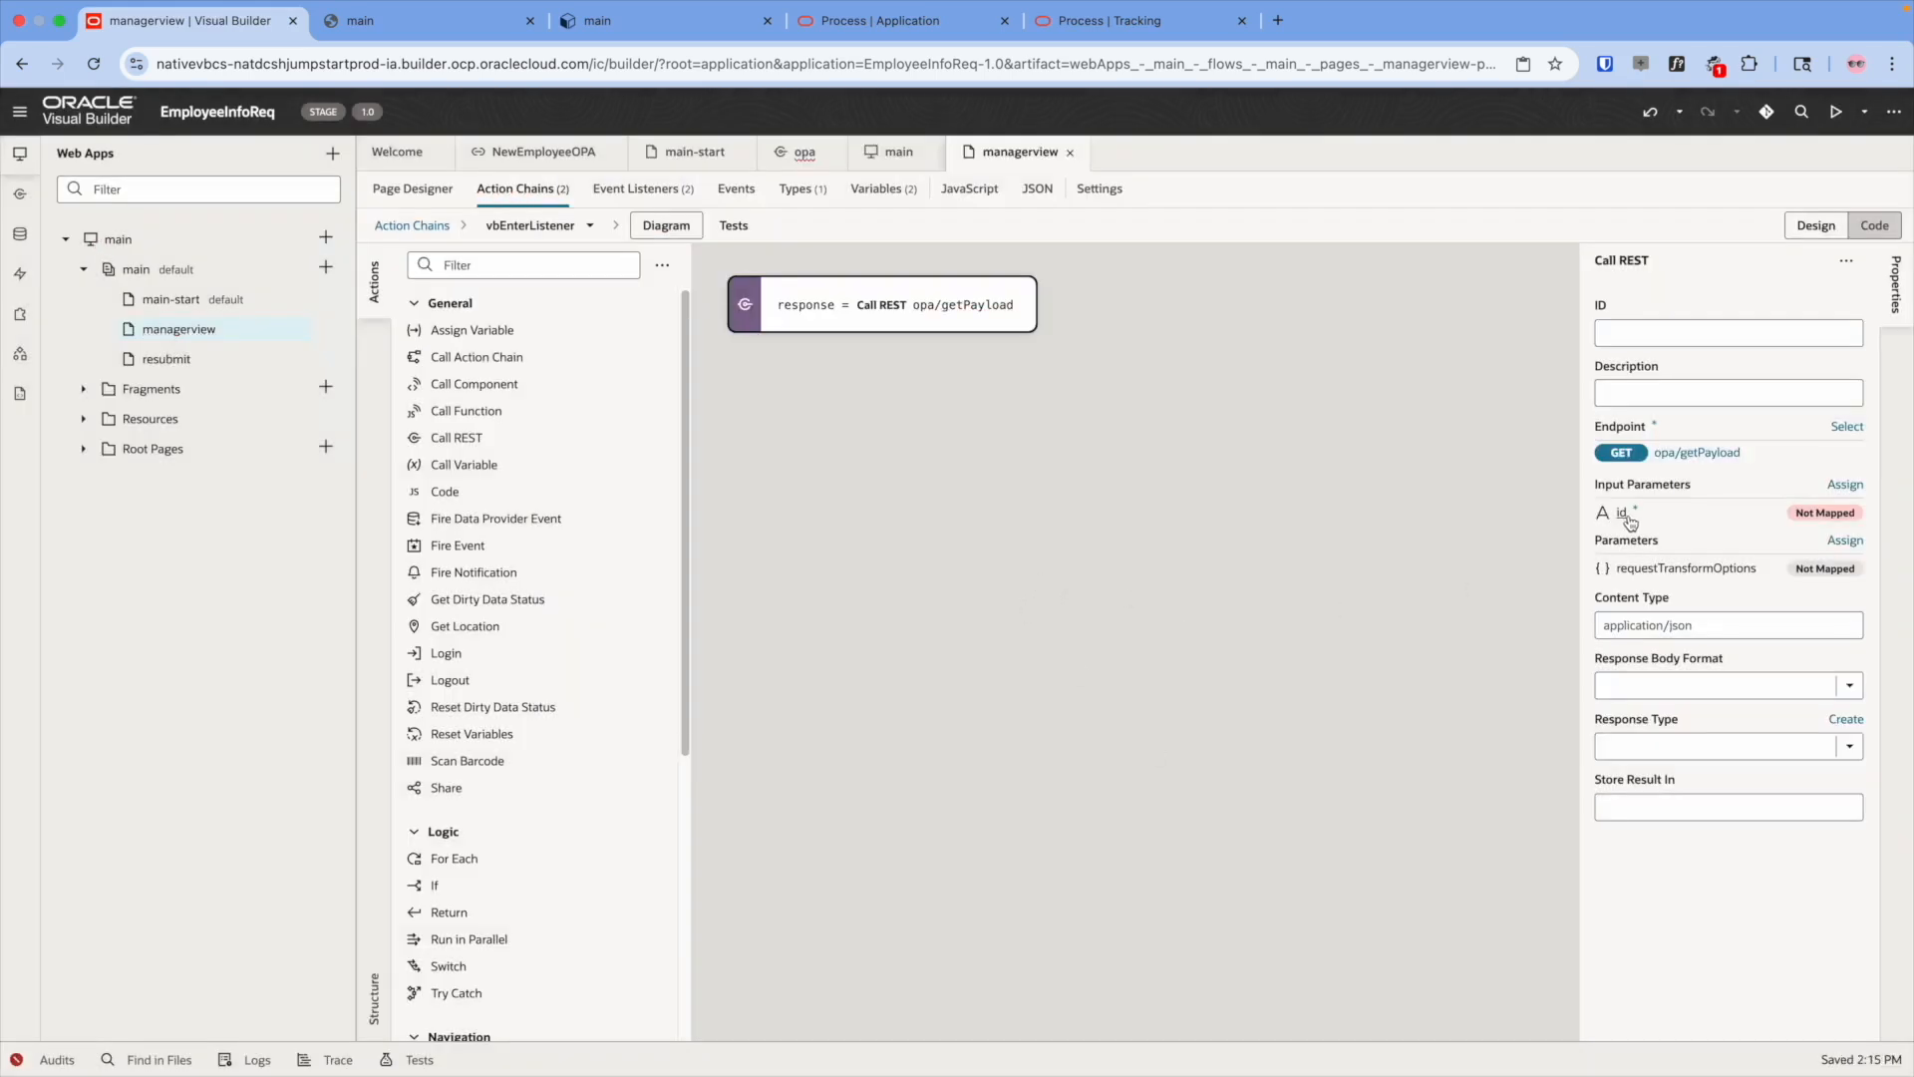
{"action": "left_click", "coordinate": [1062, 42]}
{"action": "double_click", "coordinate": [1590, 379]}
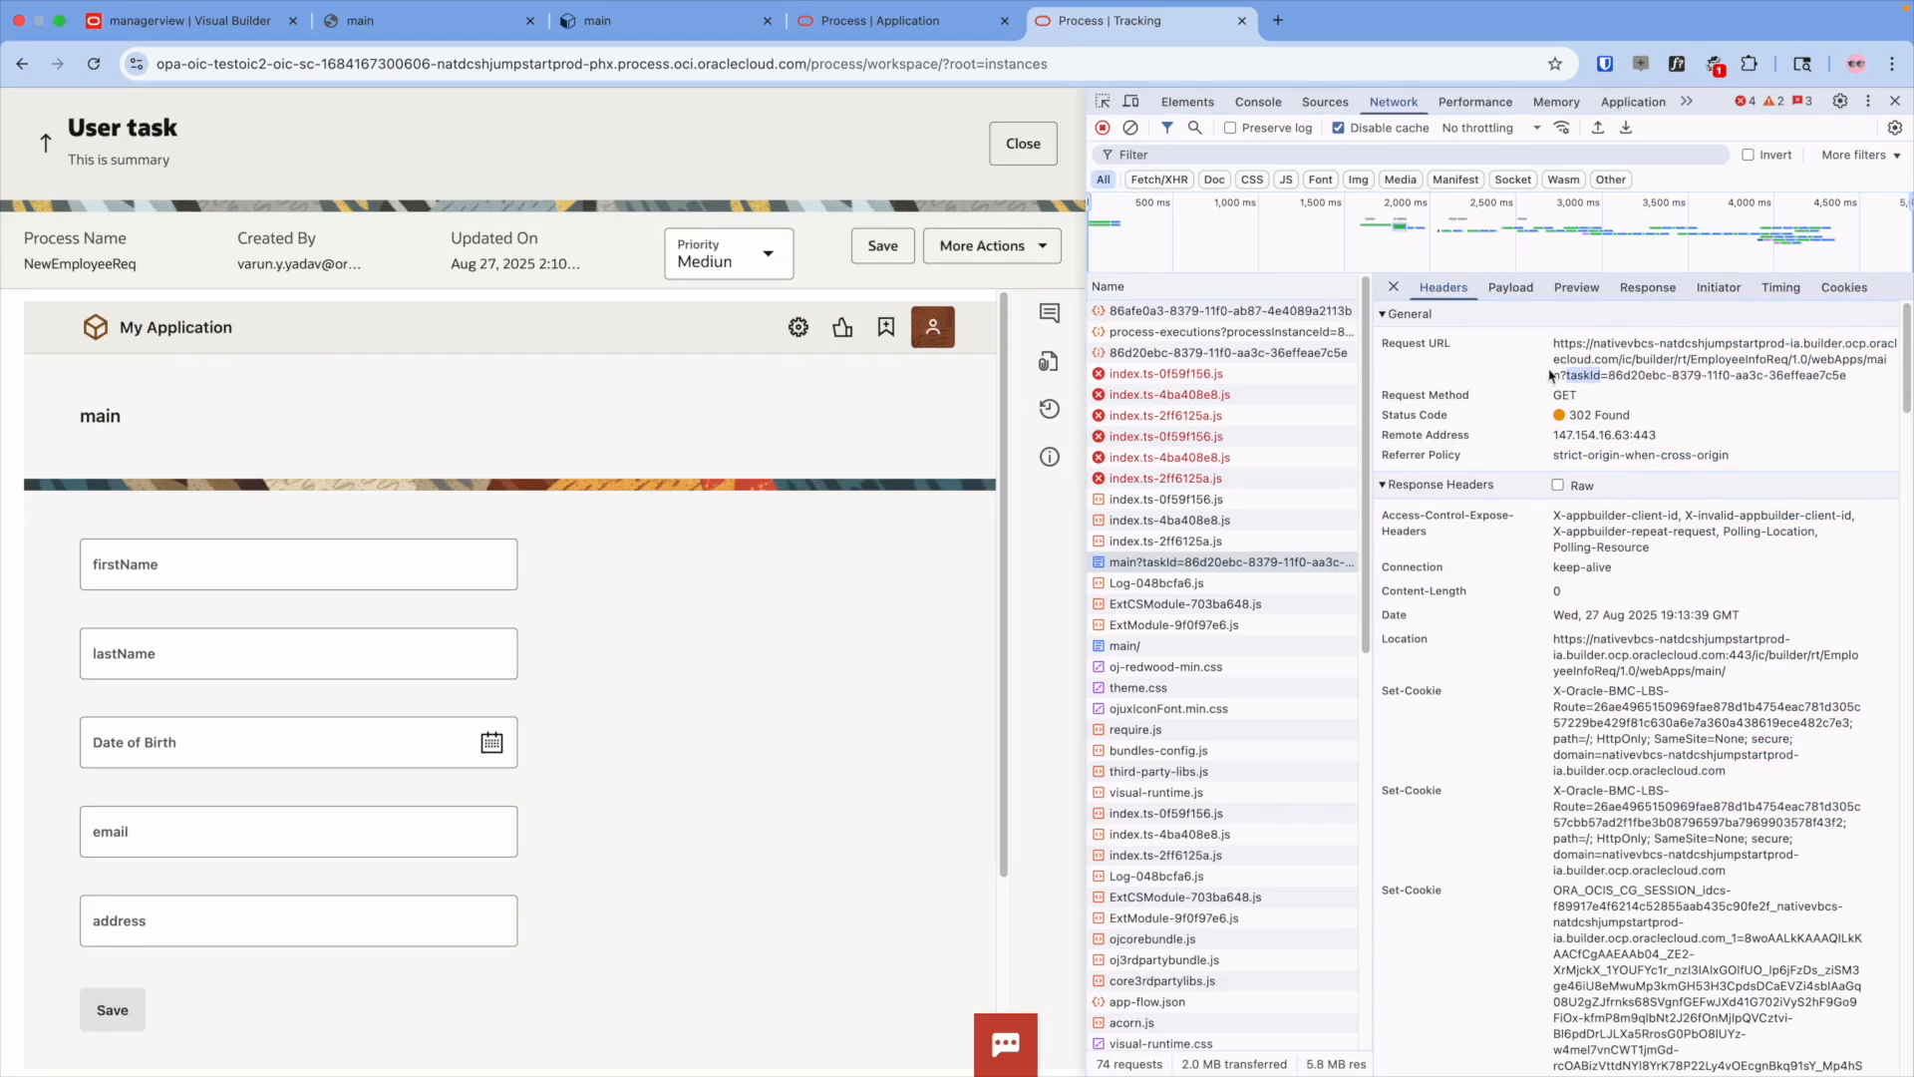
- Create a taskId page variable enabled as an input parameter passed on the URL
{"action": "left_click", "coordinate": [185, 36]}
{"action": "left_click", "coordinate": [882, 188]}
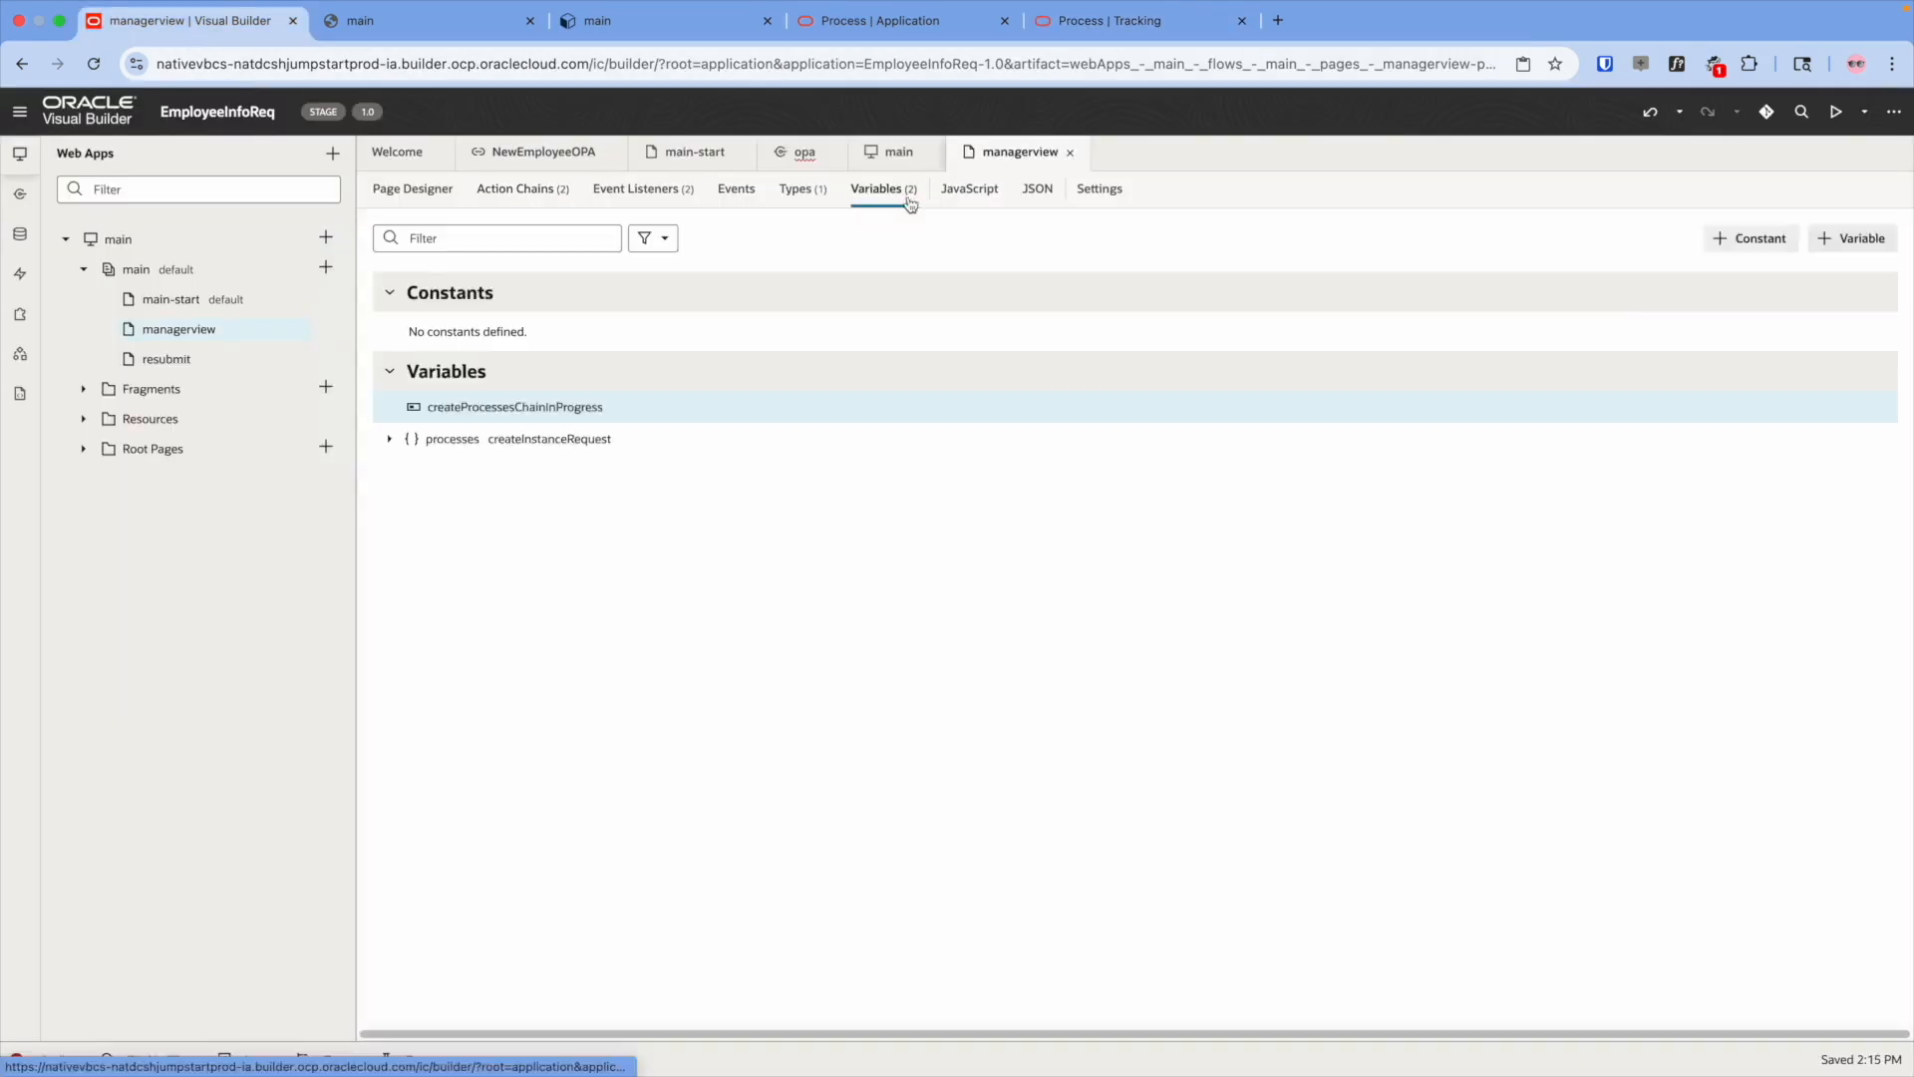
{"action": "left_click", "coordinate": [1527, 238]}
{"action": "type", "text": "taskId"}
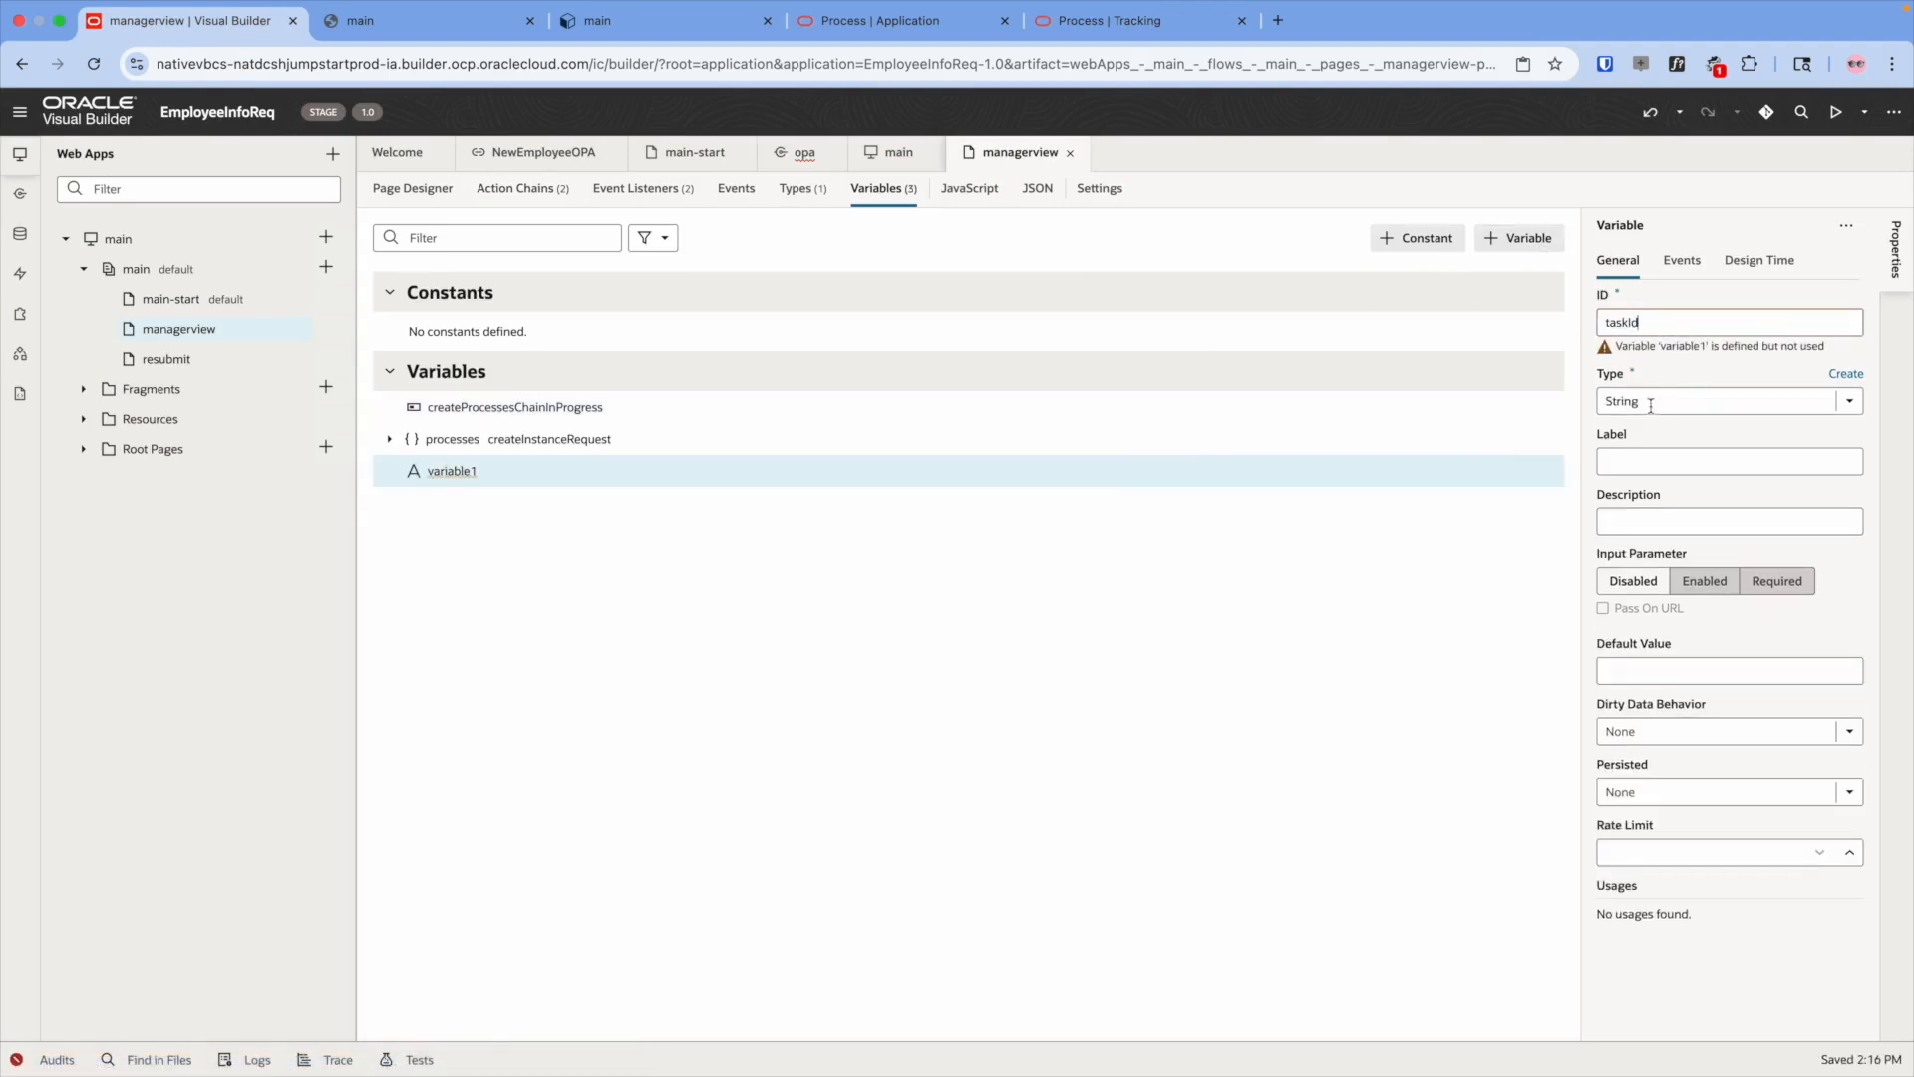
{"action": "left_click", "coordinate": [1704, 586]}
{"action": "left_click", "coordinate": [1652, 595]}
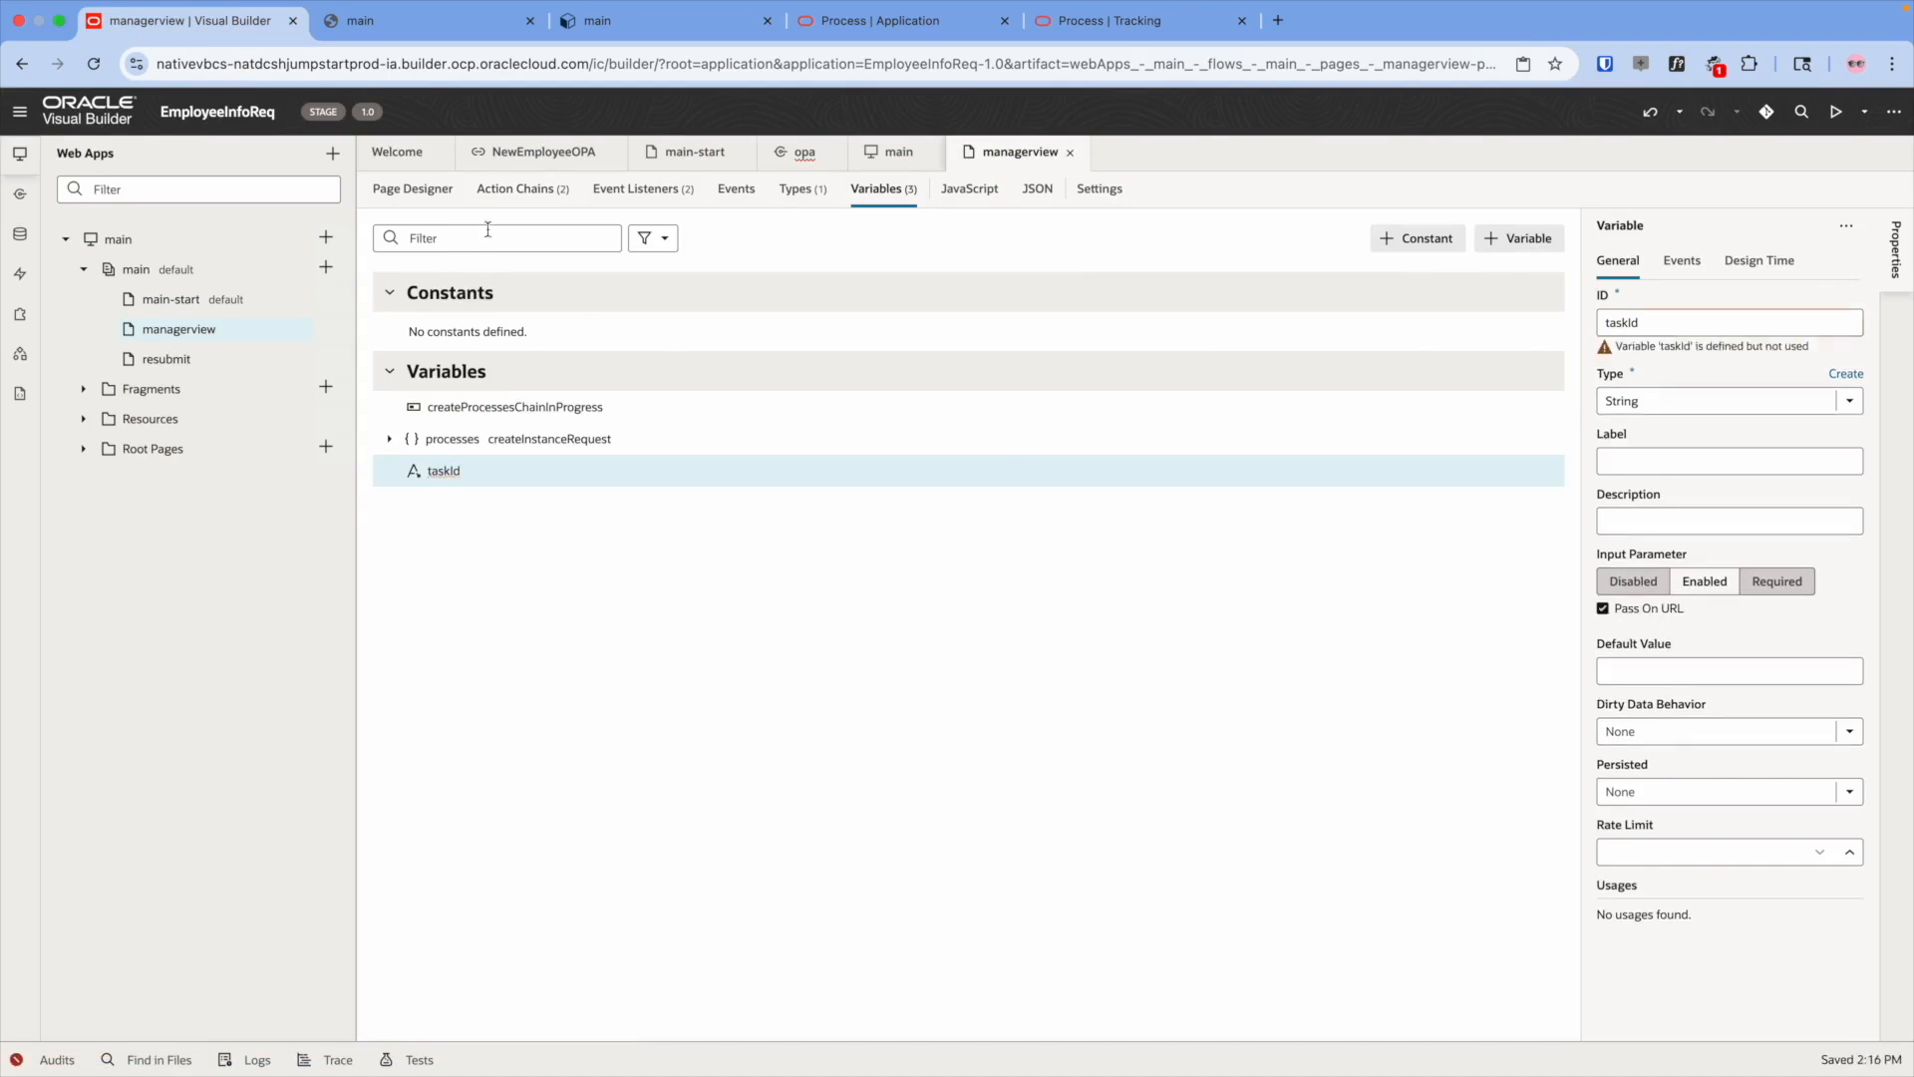
- Map taskId to getPayload's id parameter and add an Assign Variable step after the call
{"action": "left_click", "coordinate": [515, 189]}
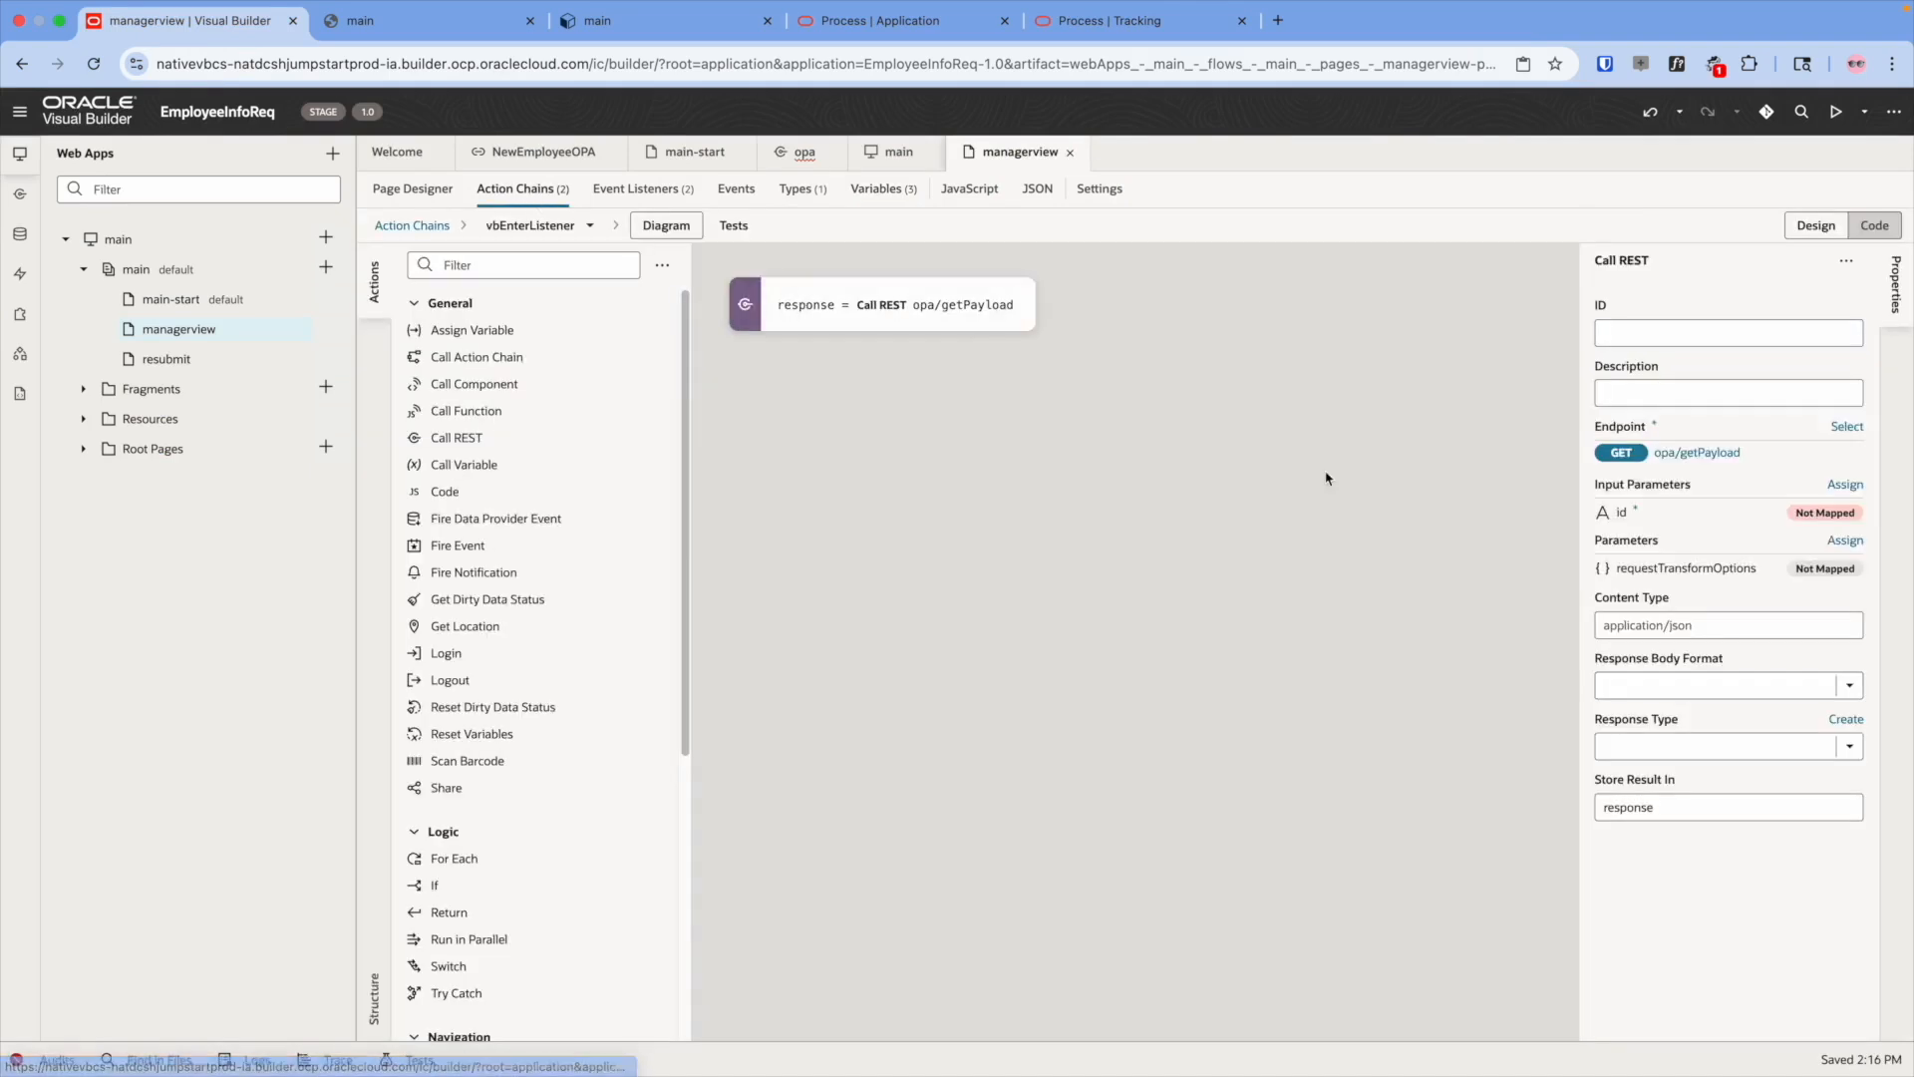
{"action": "left_click", "coordinate": [1625, 512]}
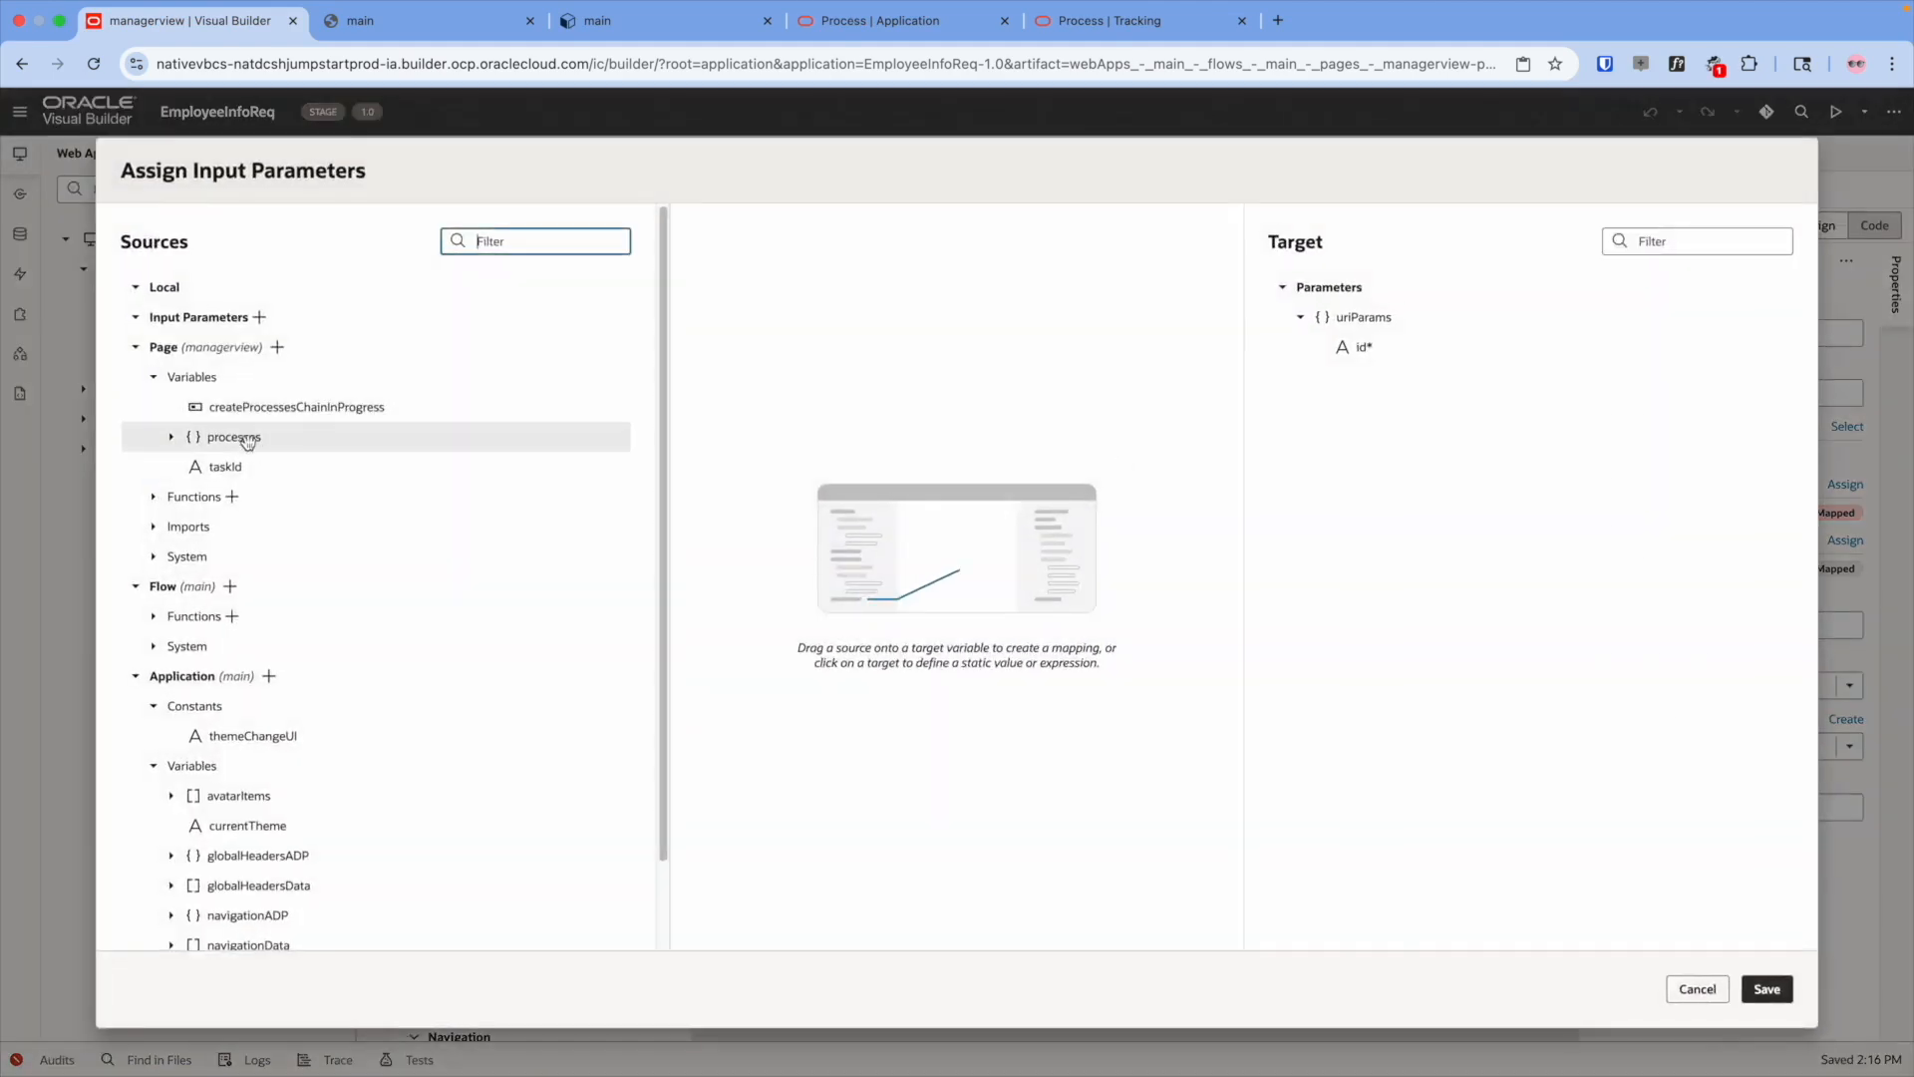
{"action": "left_click_drag", "start_coordinate": [225, 466], "coordinate": [1368, 351]}
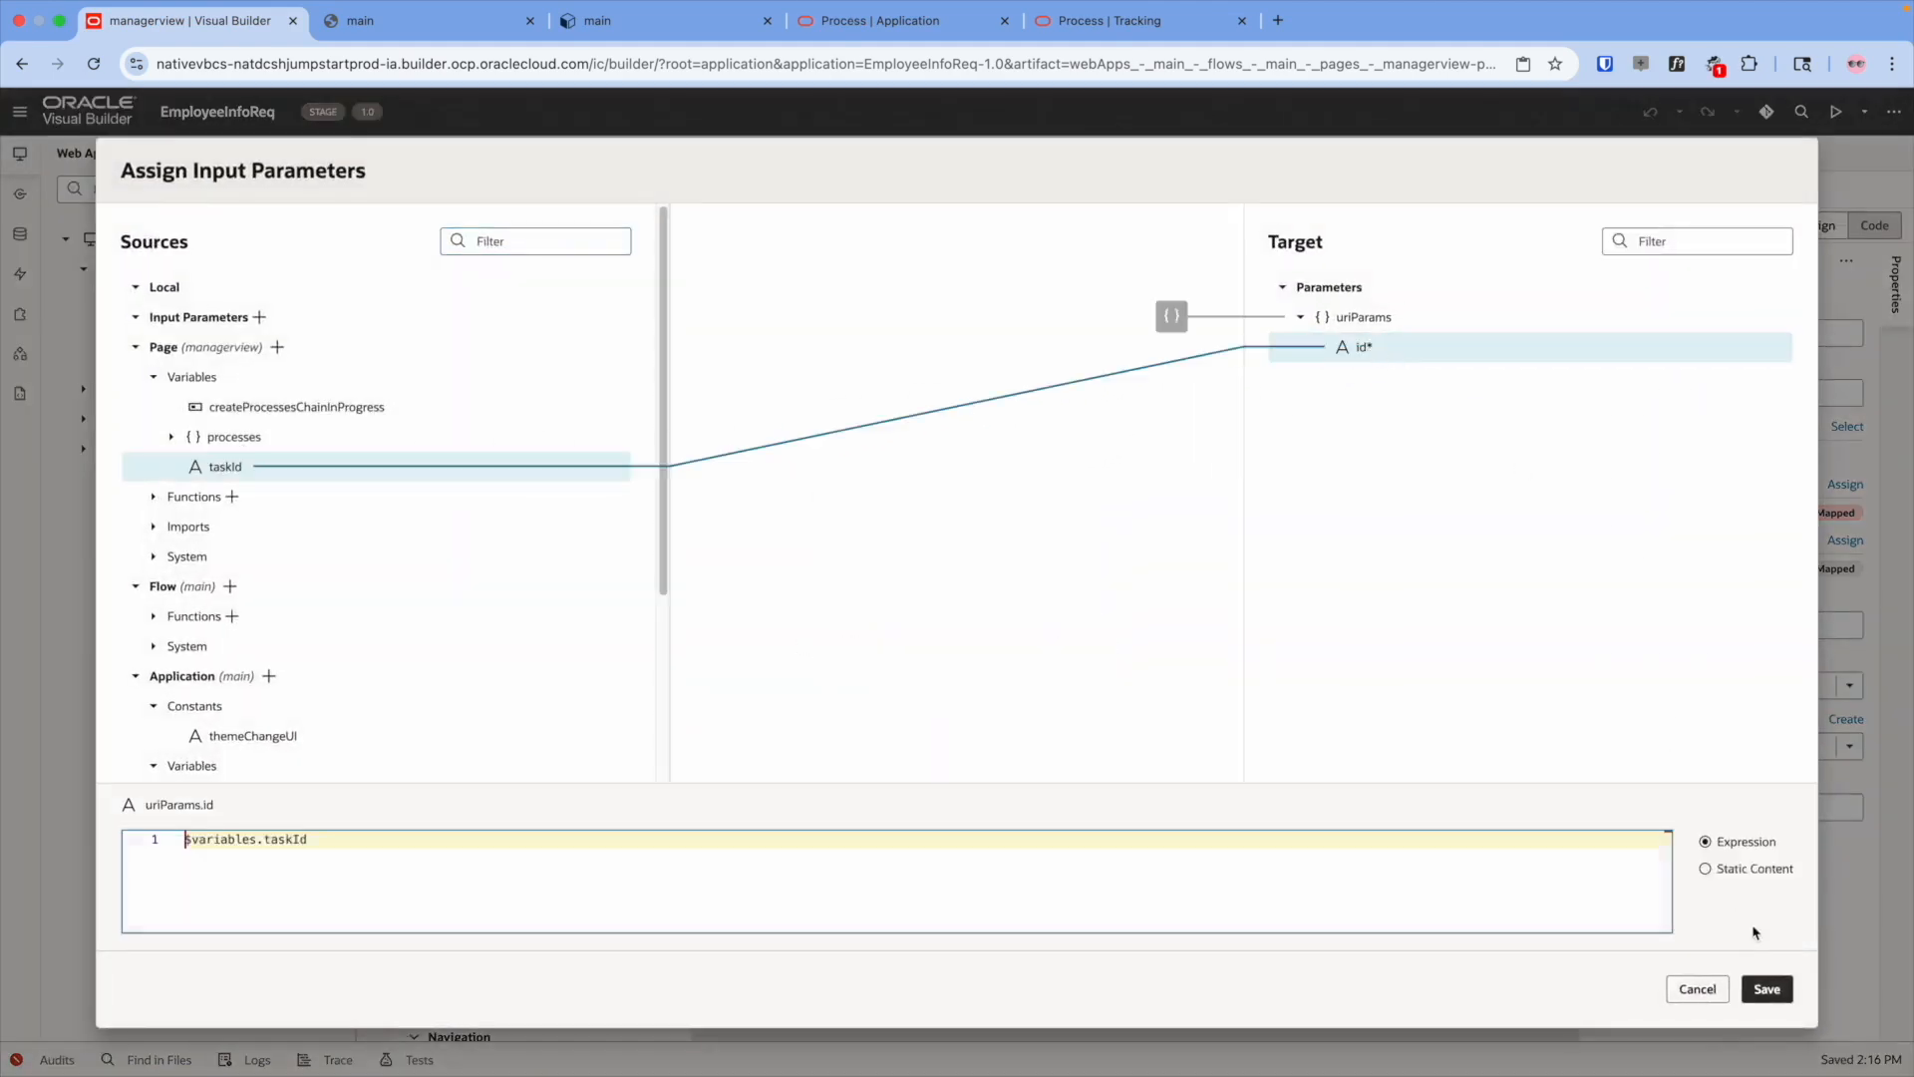
{"action": "left_click", "coordinate": [1766, 989]}
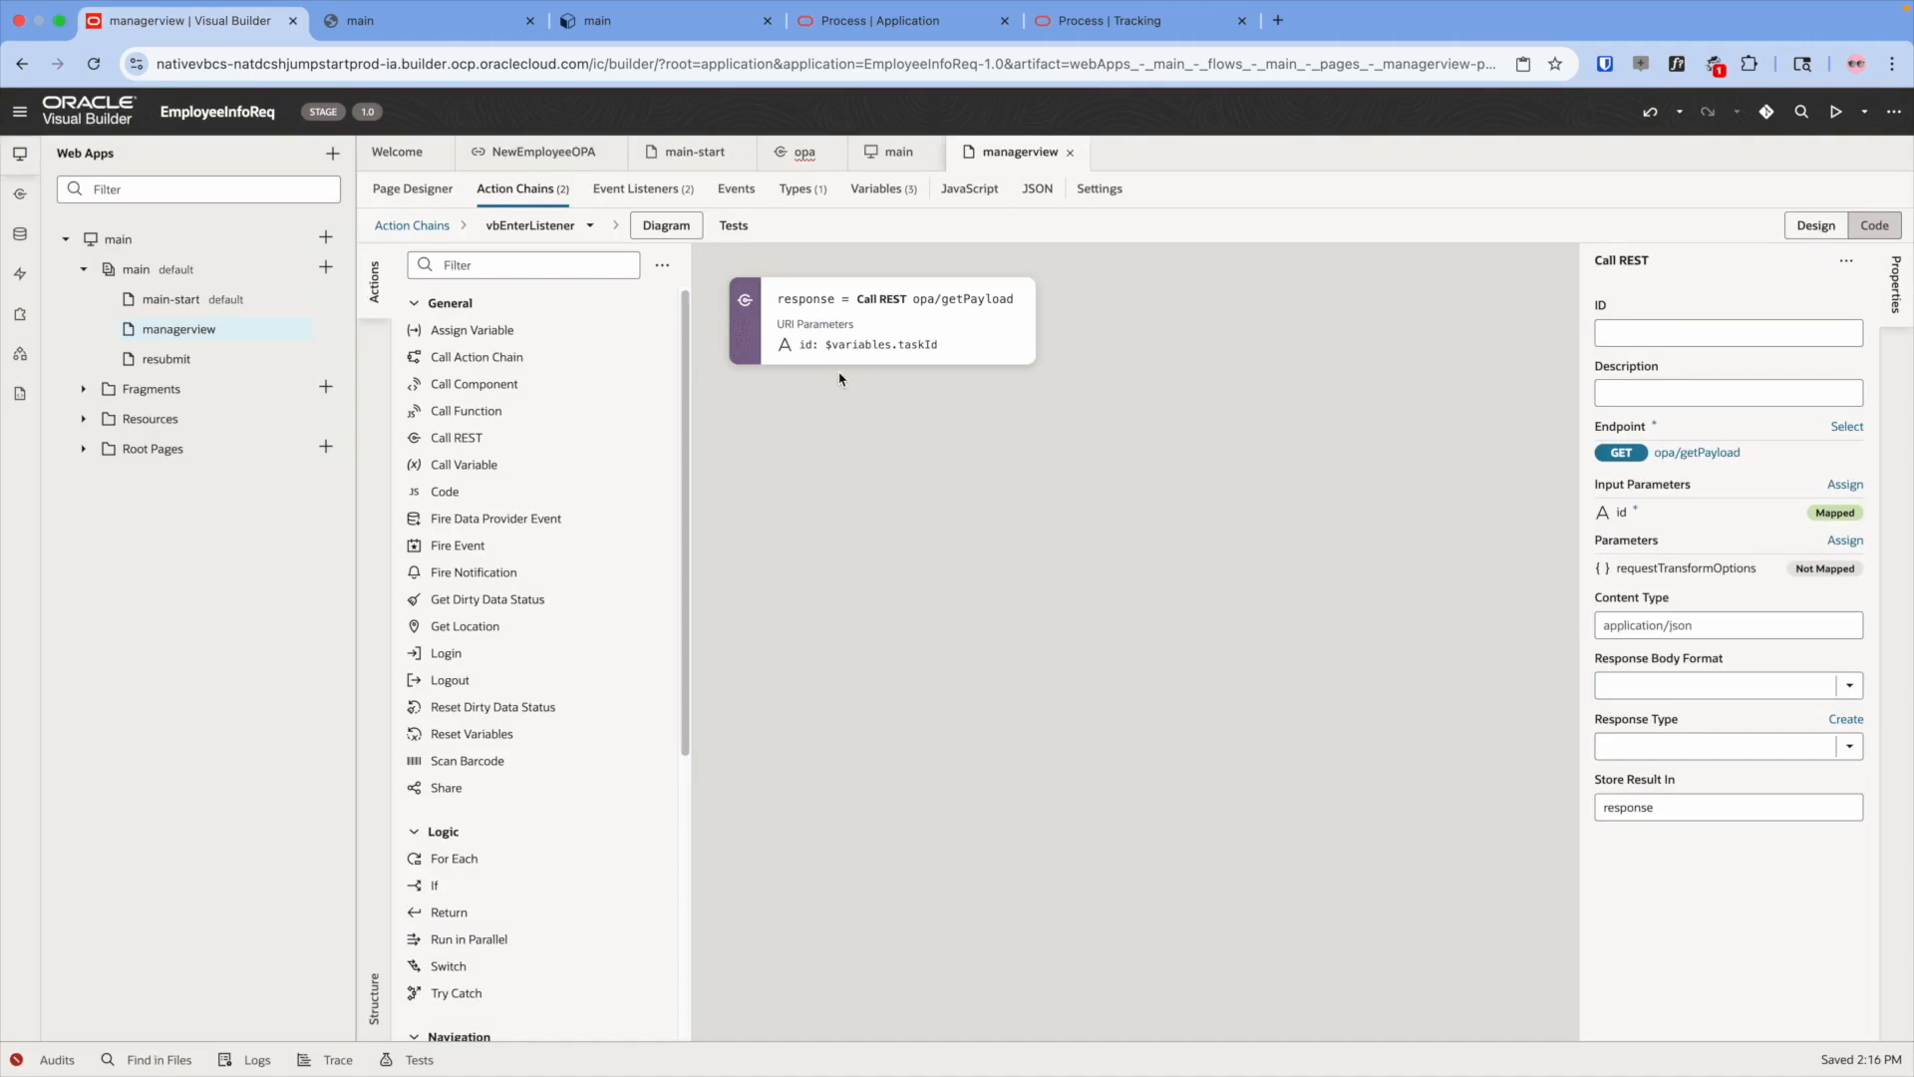
{"action": "left_click_drag", "start_coordinate": [466, 329], "coordinate": [877, 393]}
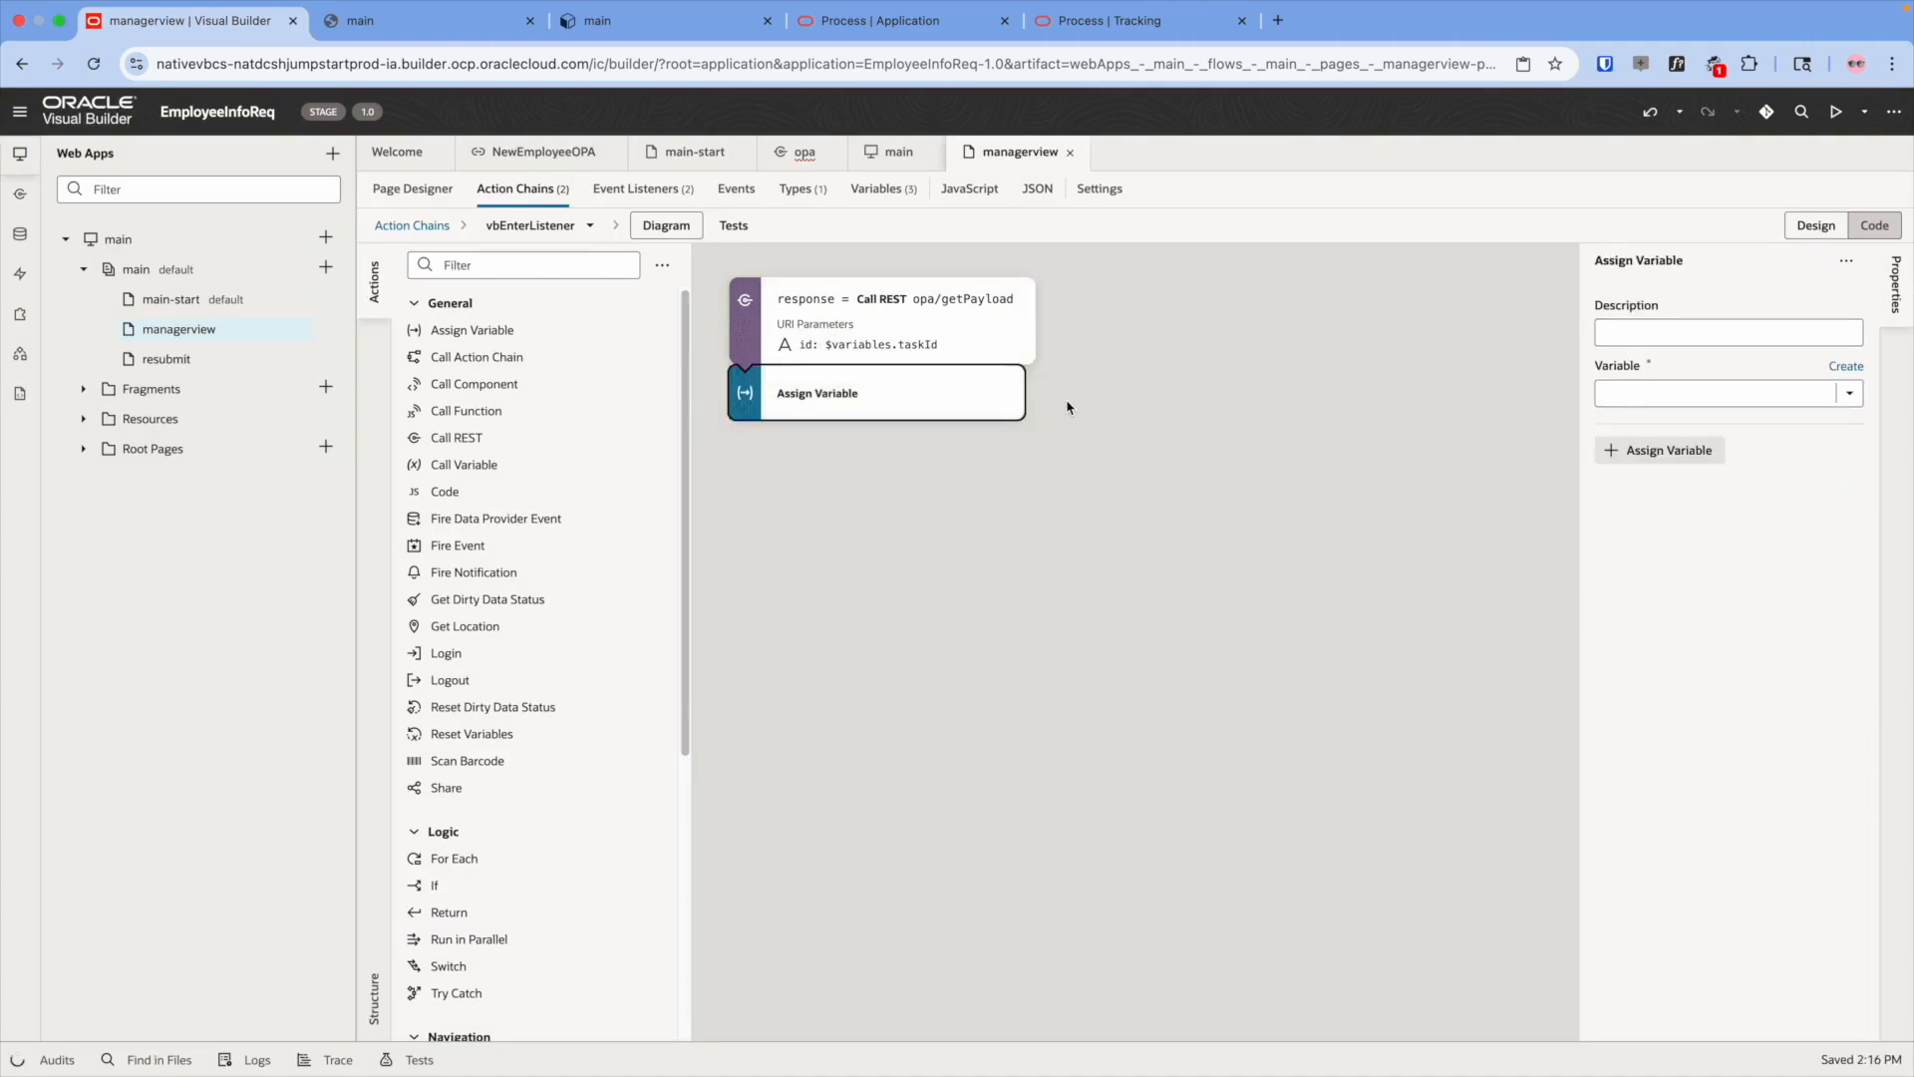
- Set the assign step's target variable to processes.dataObject.input
{"action": "left_click", "coordinate": [1847, 396]}
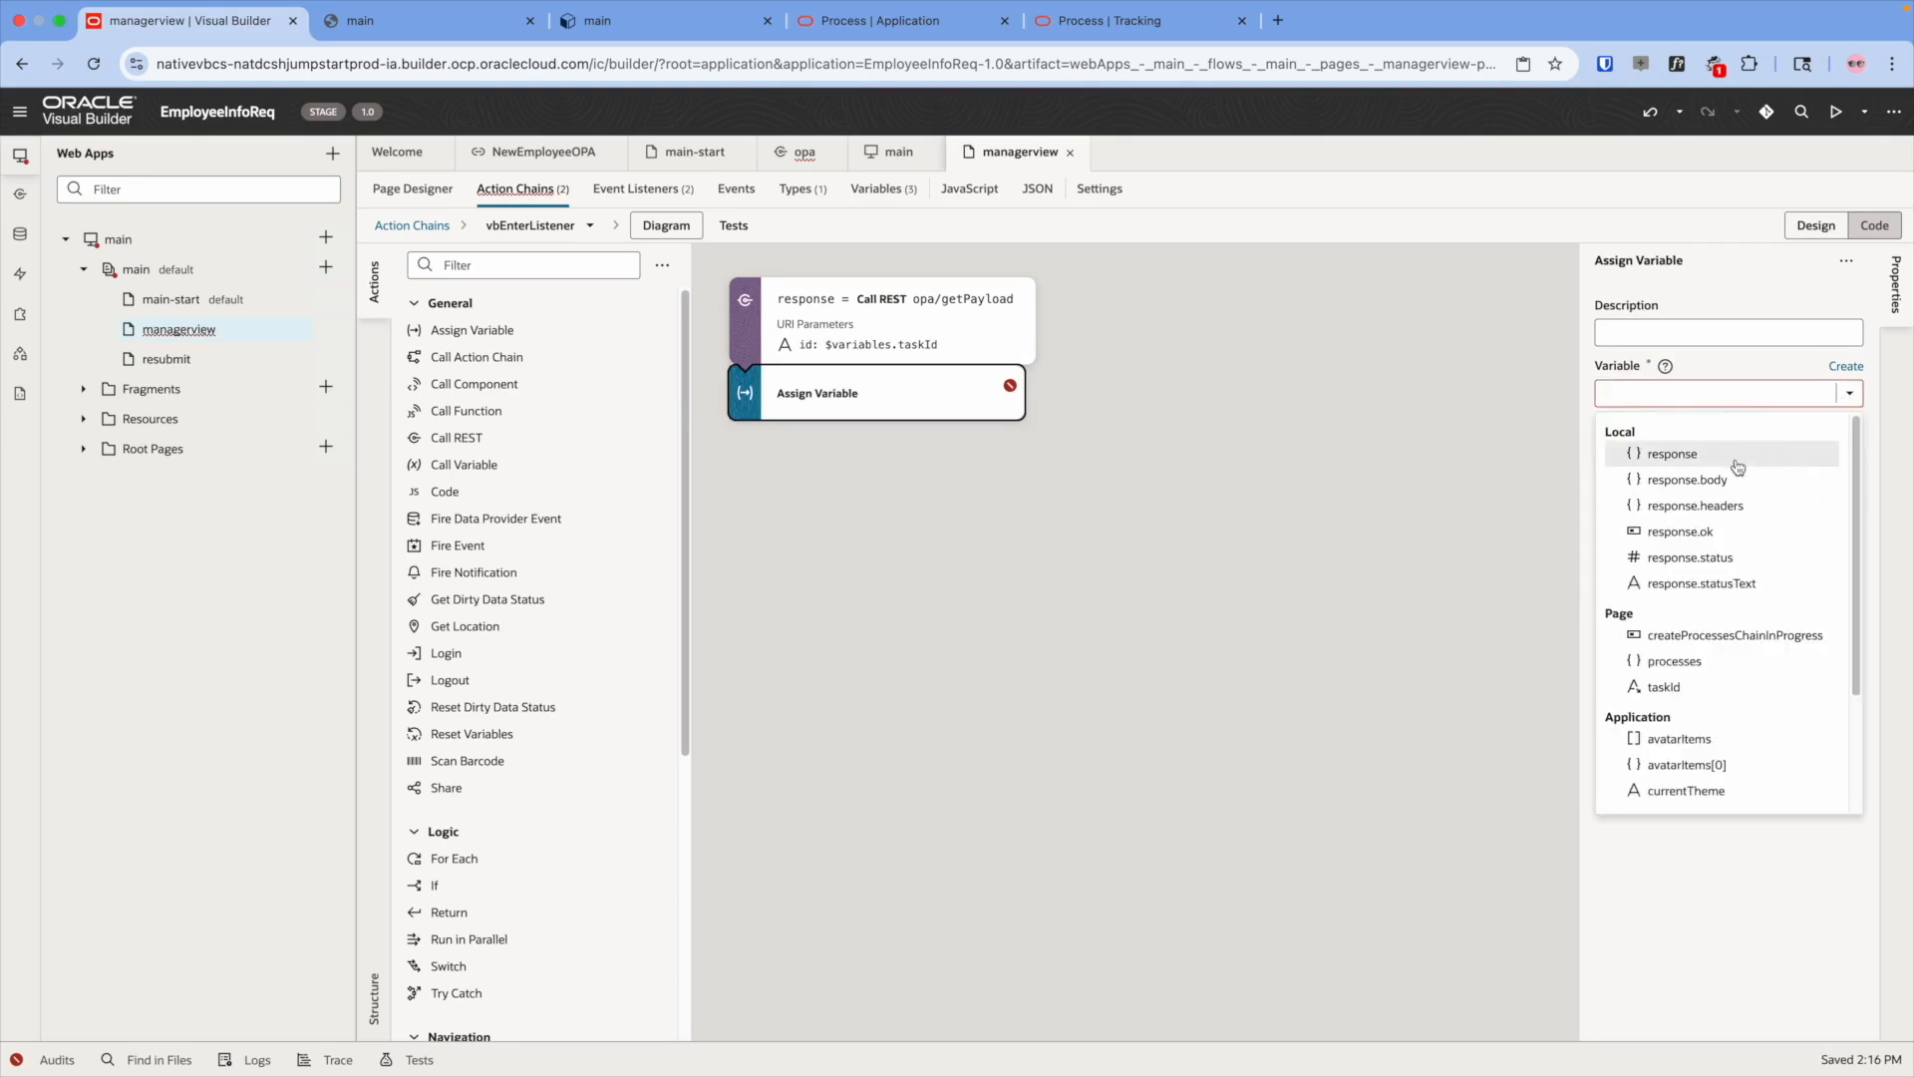
{"action": "left_click", "coordinate": [1729, 663]}
{"action": "type", "text": "."}
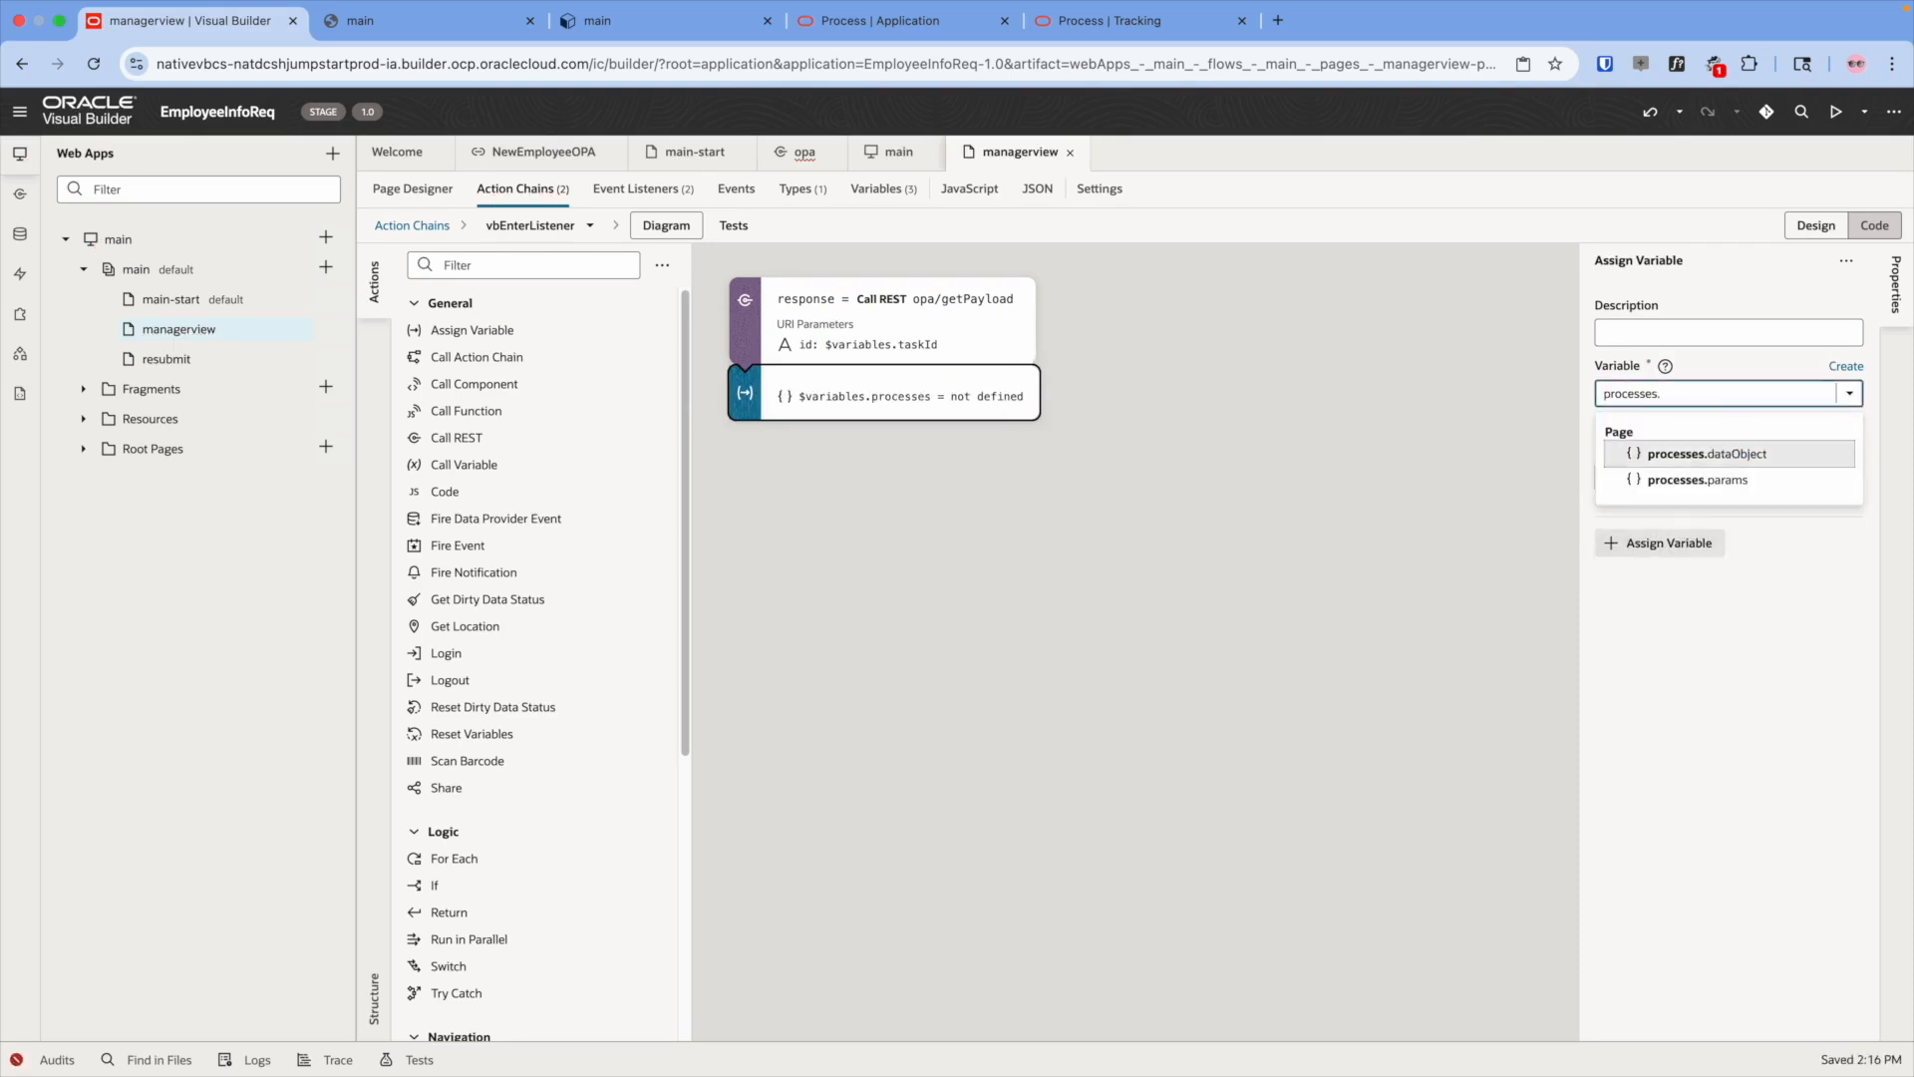
{"action": "key", "text": "Return"}
{"action": "type", "text": "."}
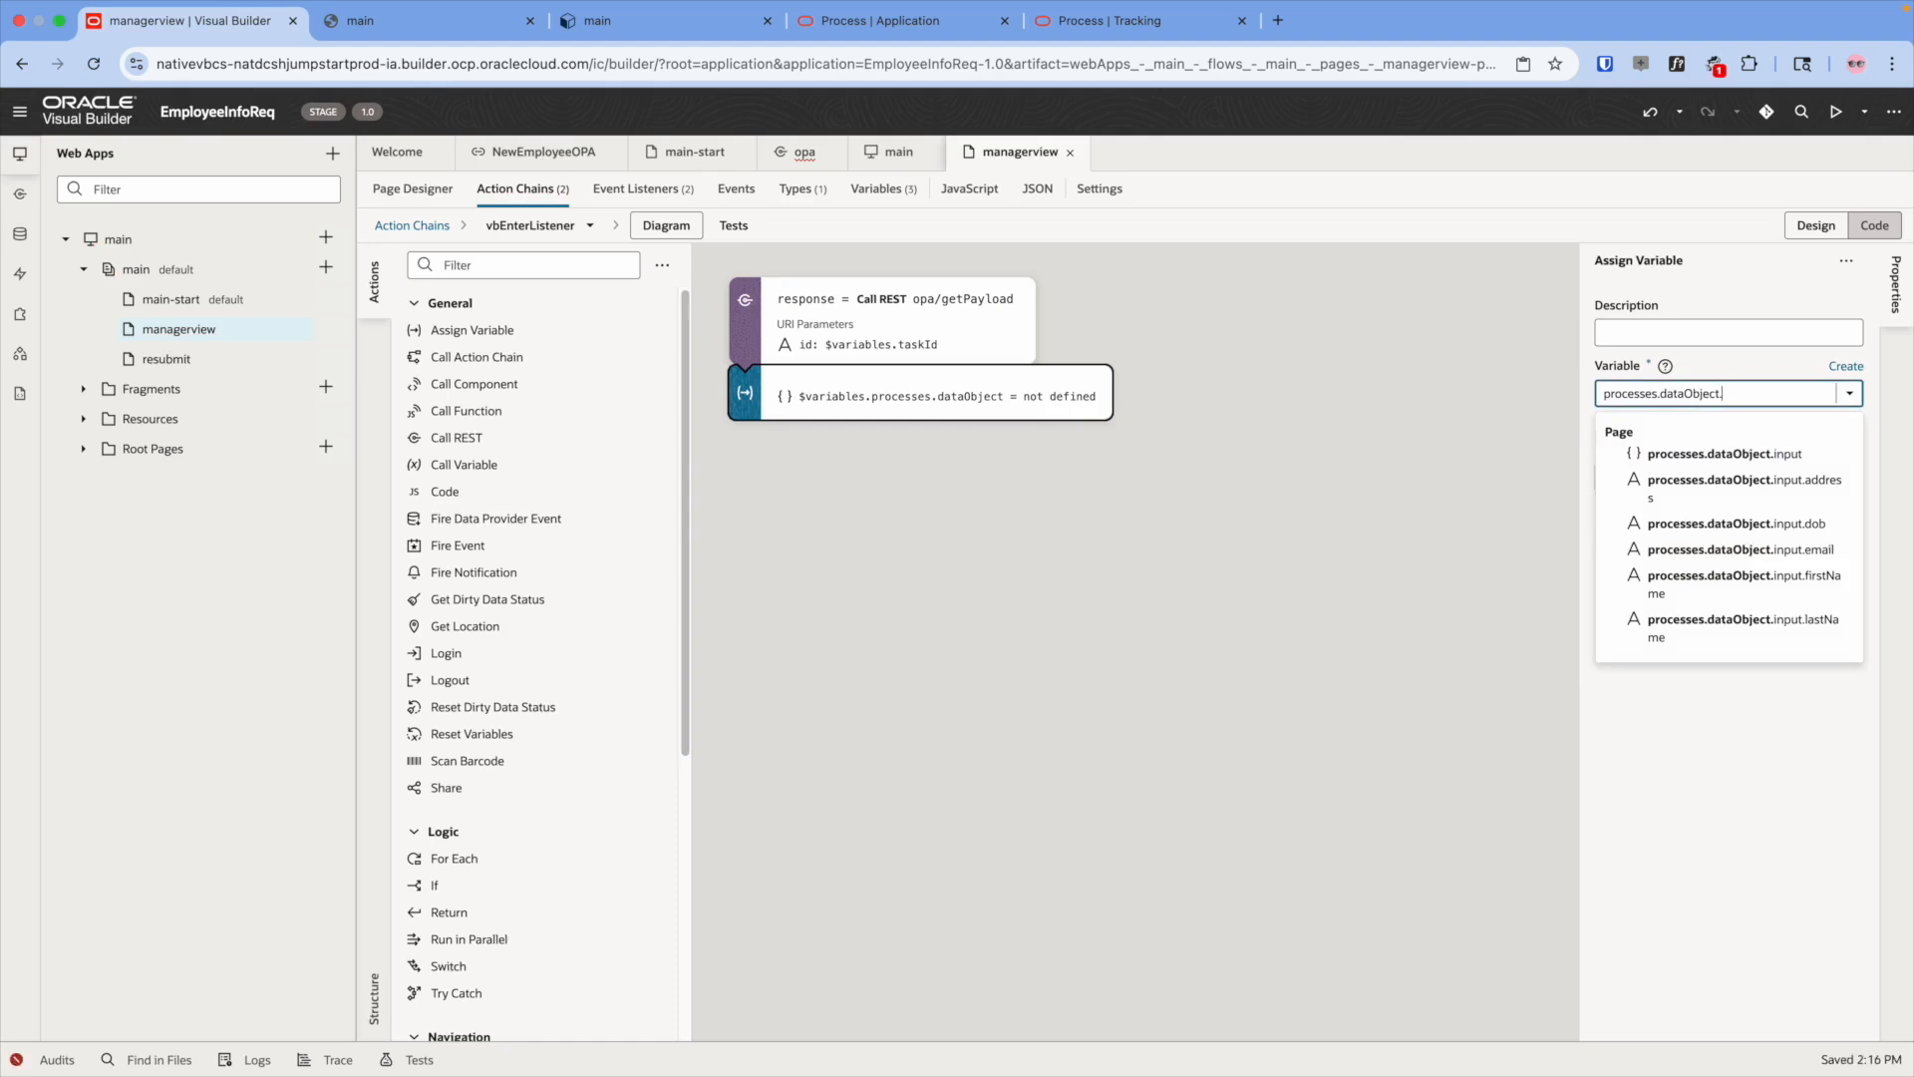
{"action": "key", "text": "Down"}
{"action": "key", "text": "Down"}
{"action": "key", "text": "Up"}
{"action": "key", "text": "Return"}
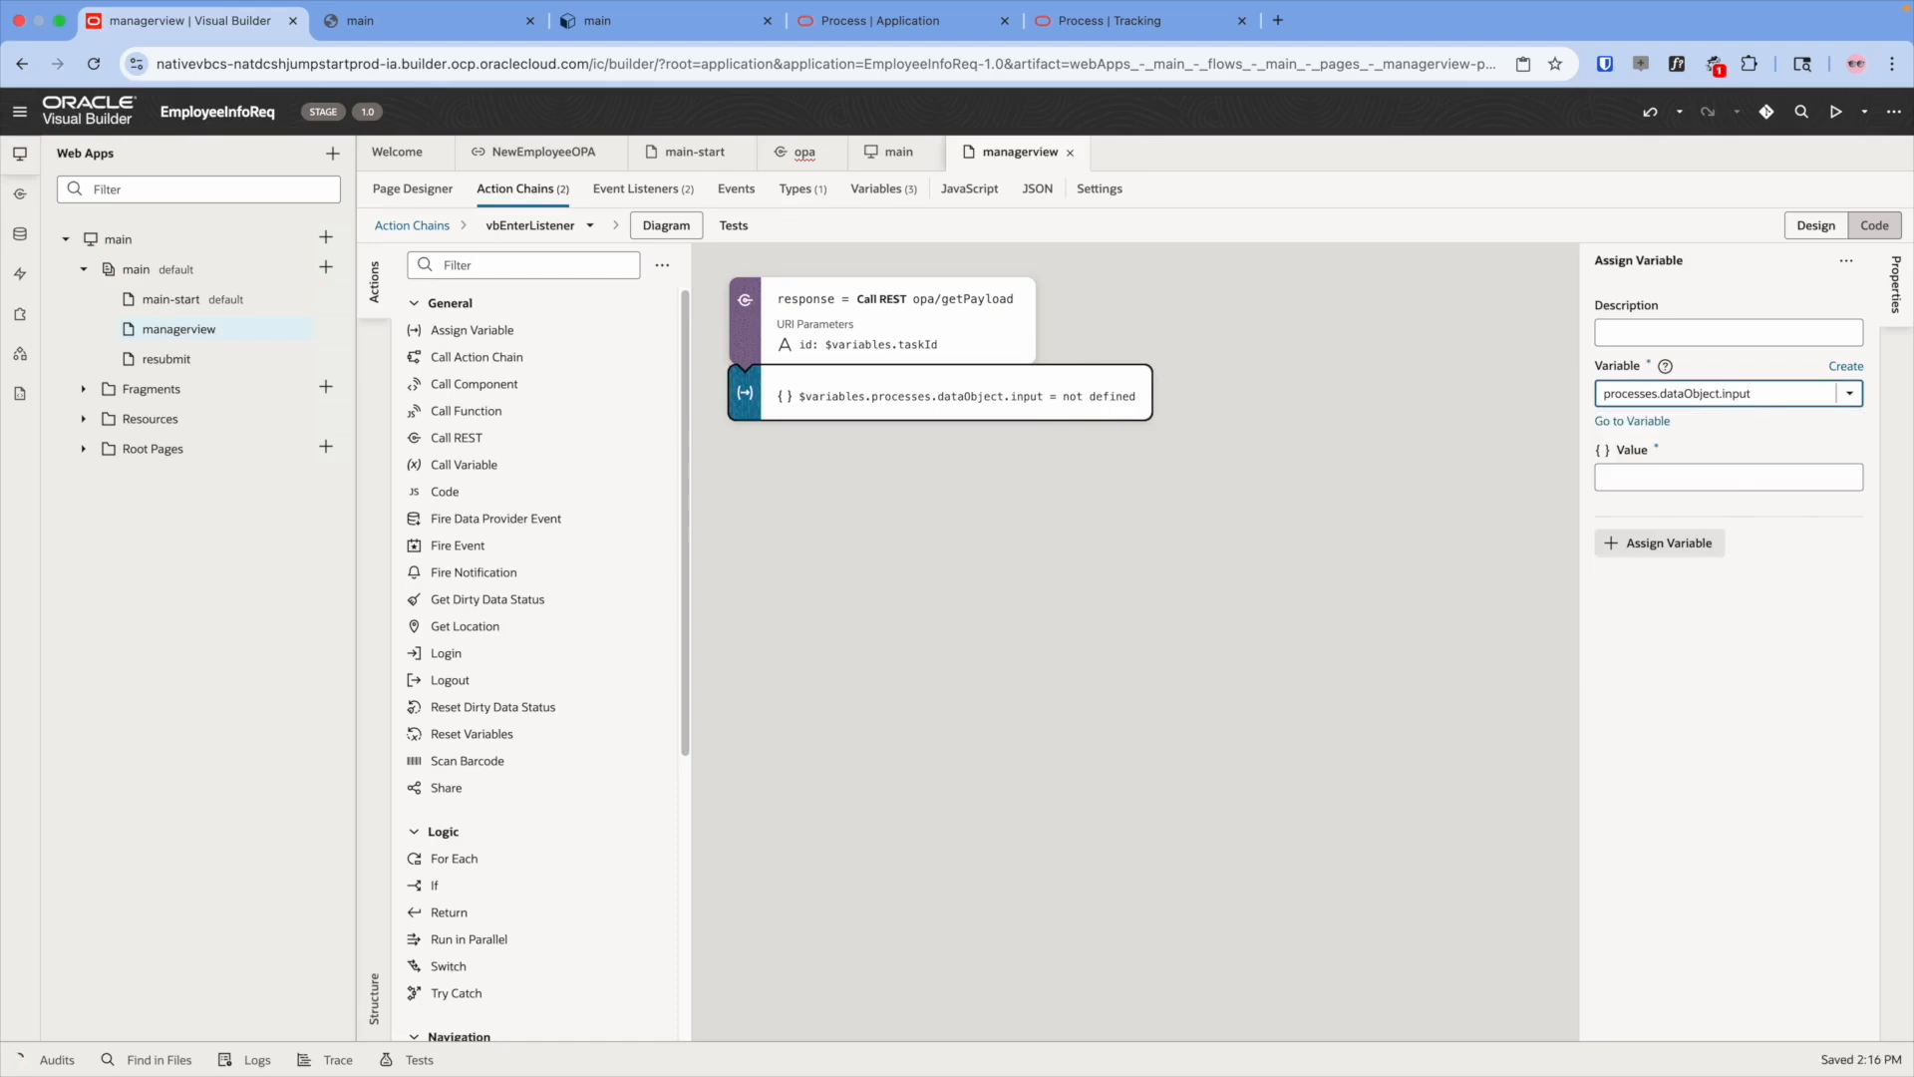
{"action": "type", "text": "."}
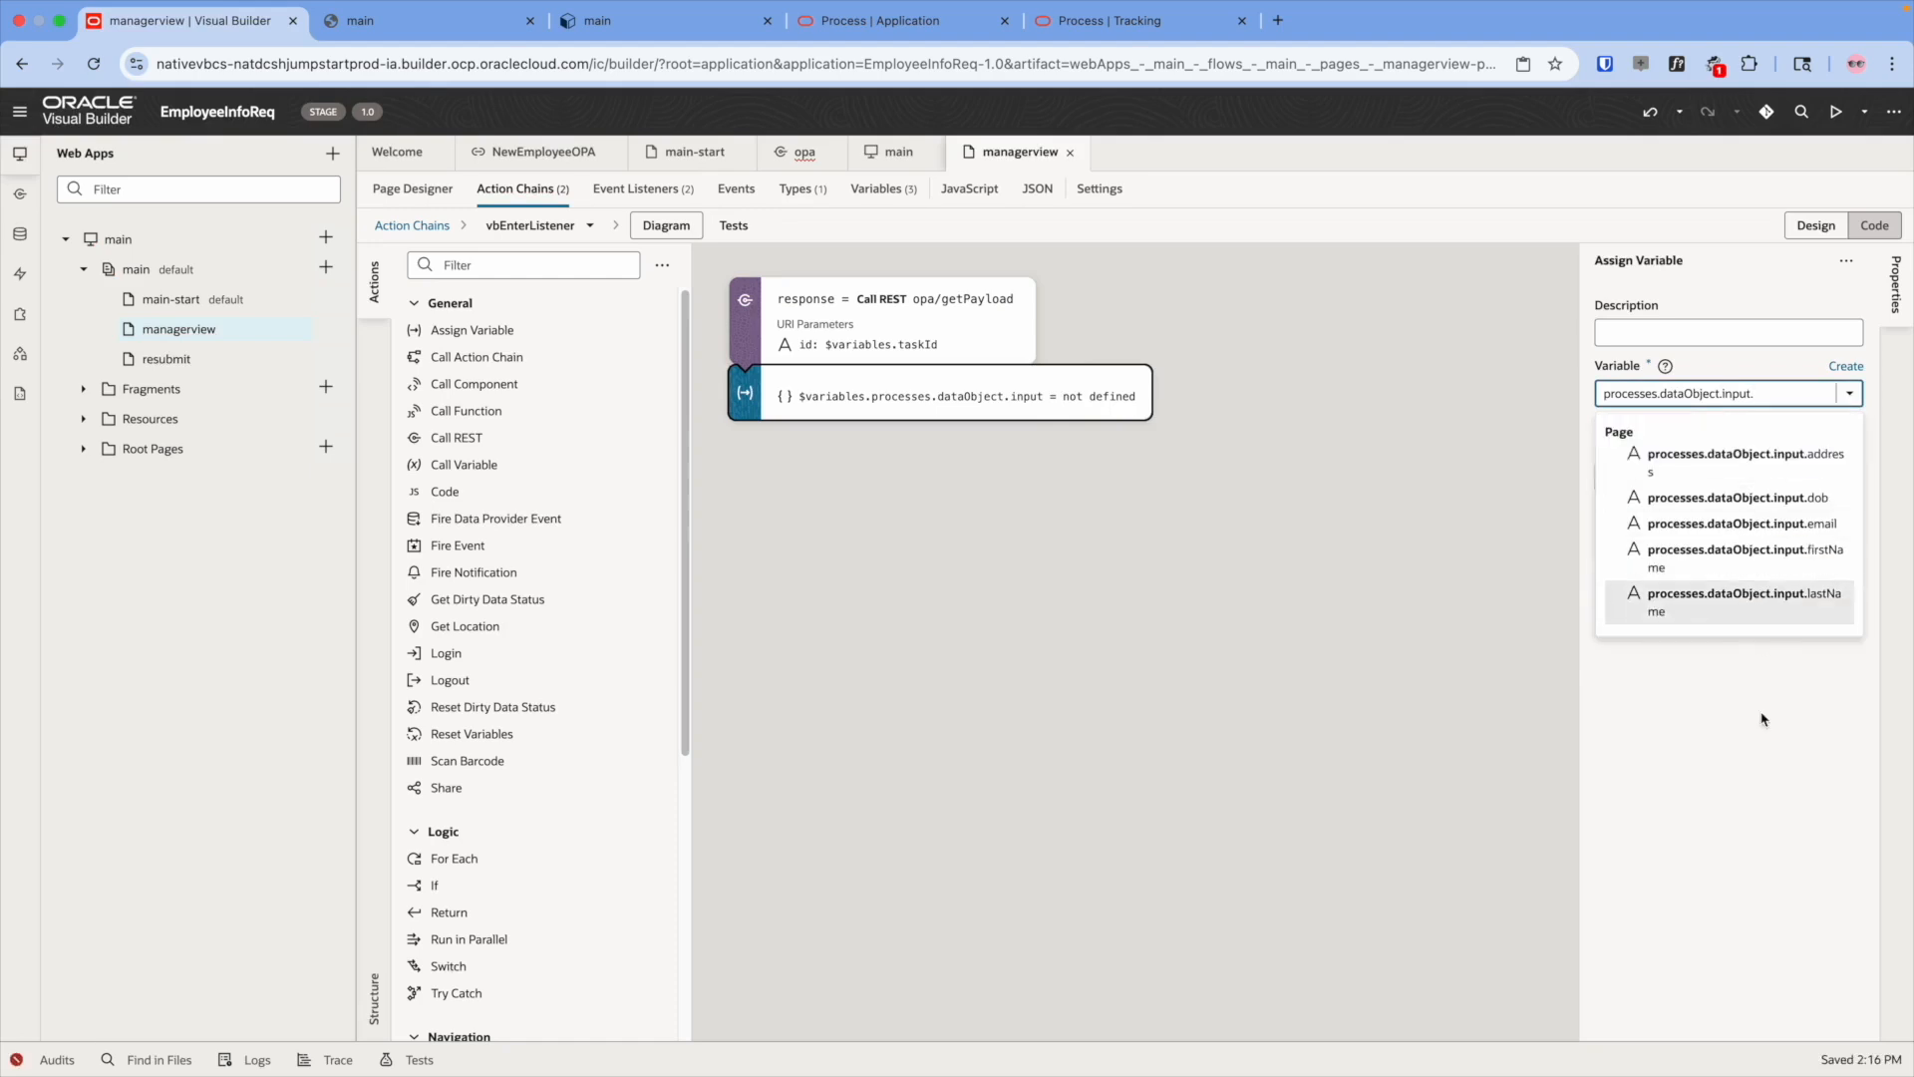
{"action": "key", "text": "BackSpace"}
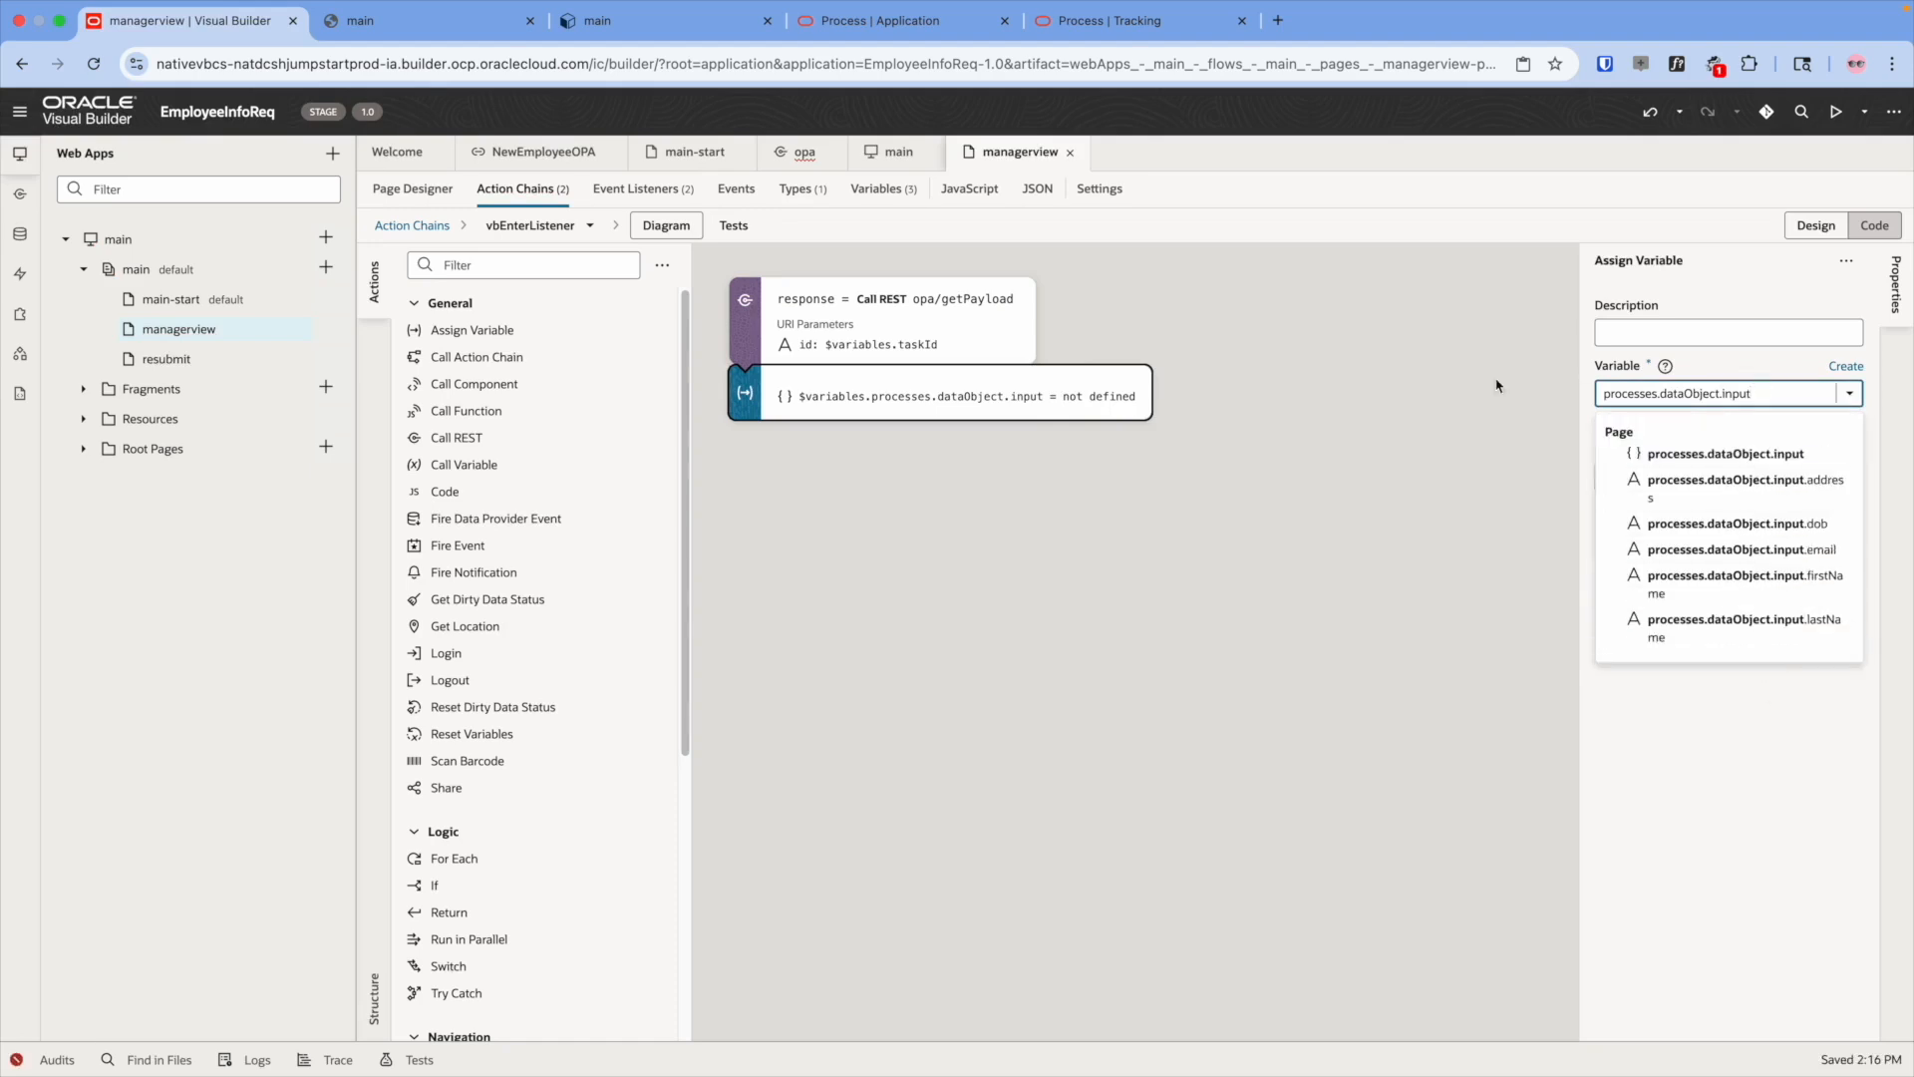
{"action": "left_click", "coordinate": [979, 380]}
- Set the assigned value to response.body.inputPayload, then return to the managerview Page Designer
{"action": "left_click", "coordinate": [1853, 450]}
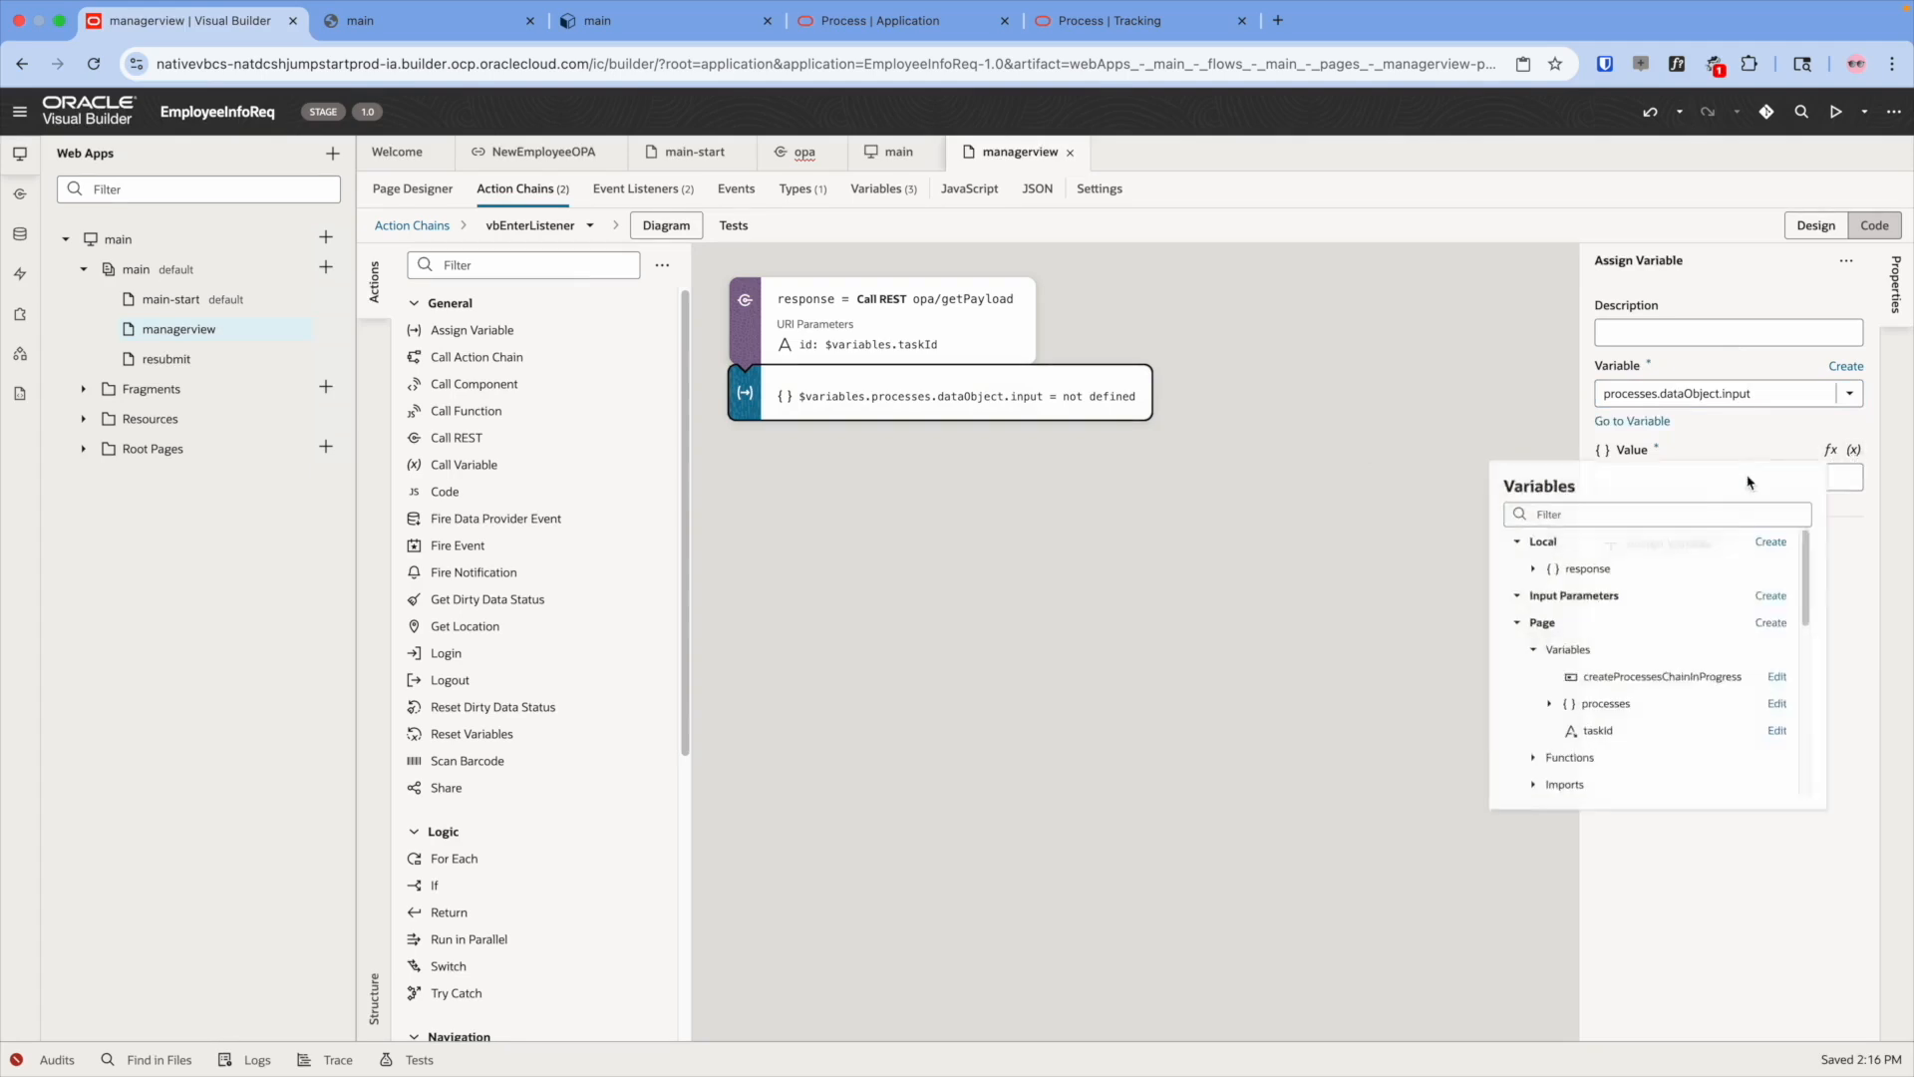
{"action": "left_click", "coordinate": [1539, 581]}
{"action": "left_click", "coordinate": [1556, 610]}
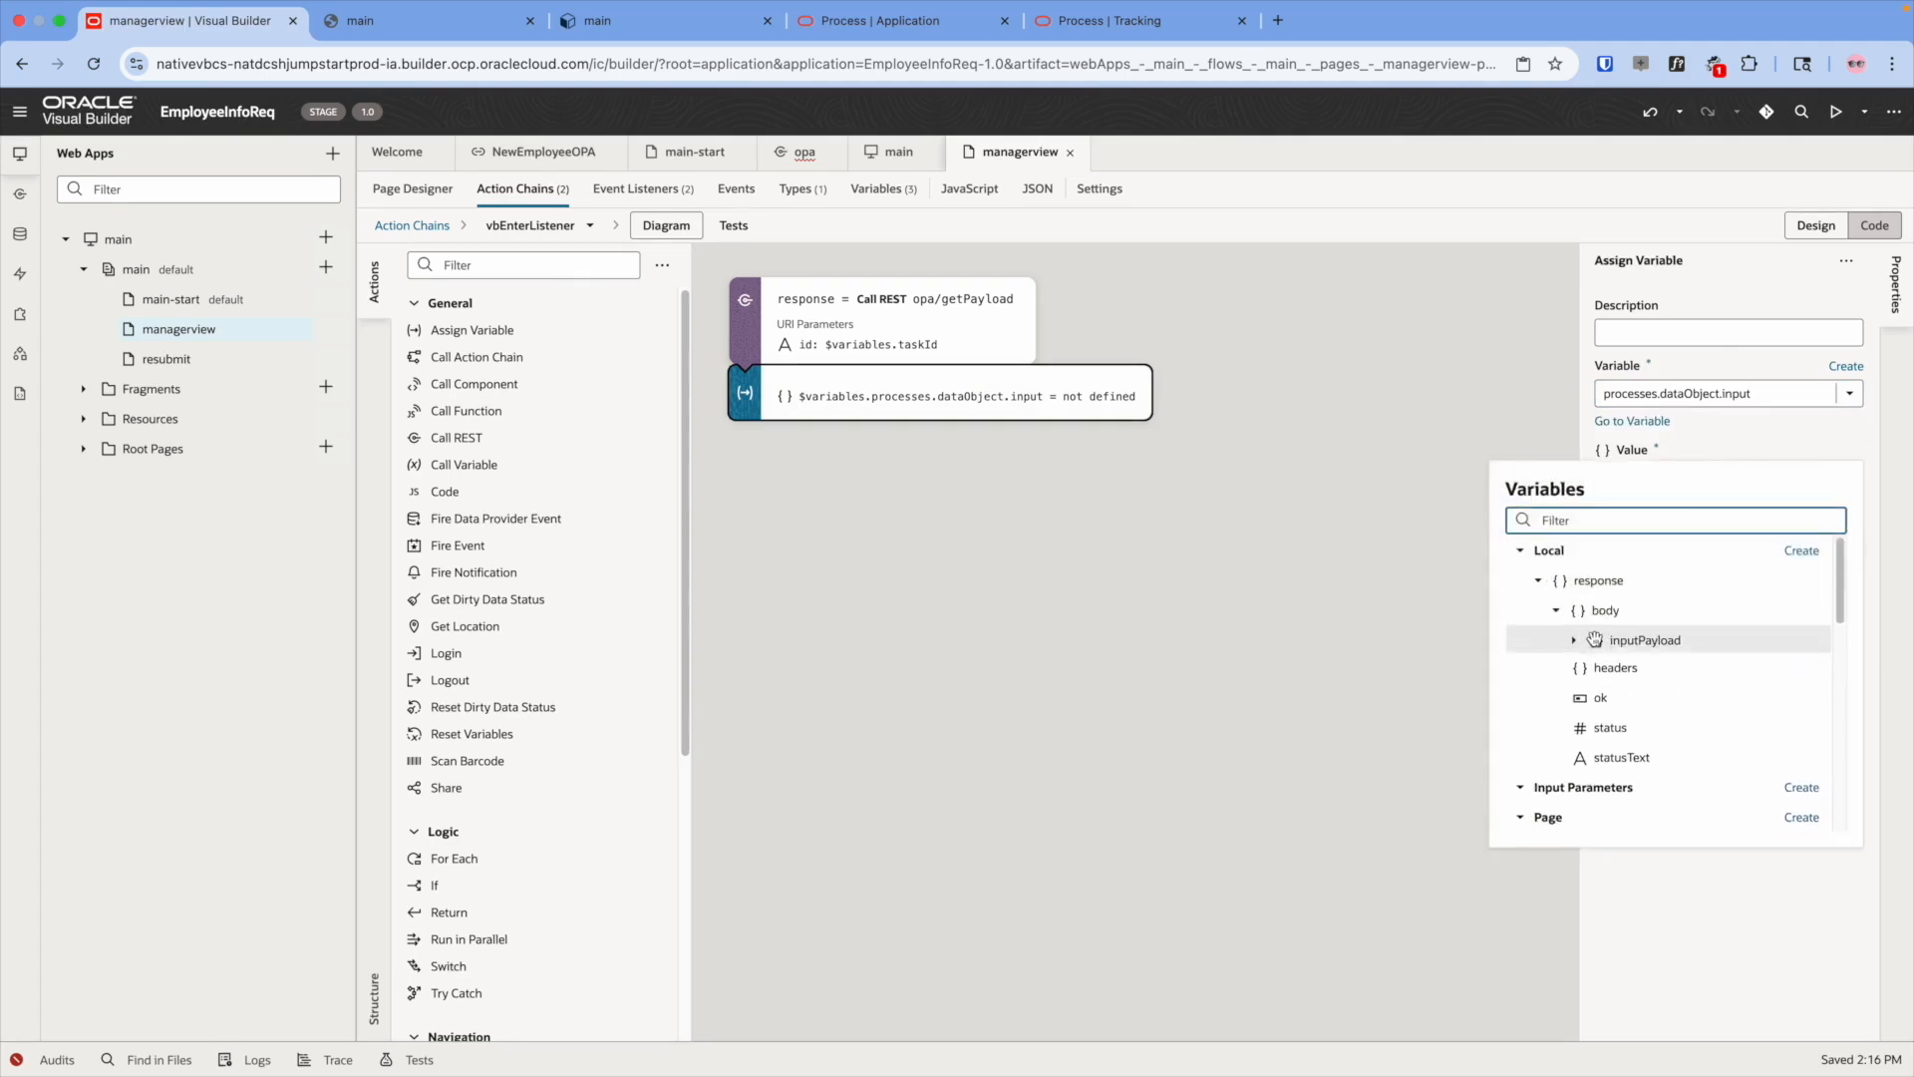
{"action": "left_click", "coordinate": [1574, 640]}
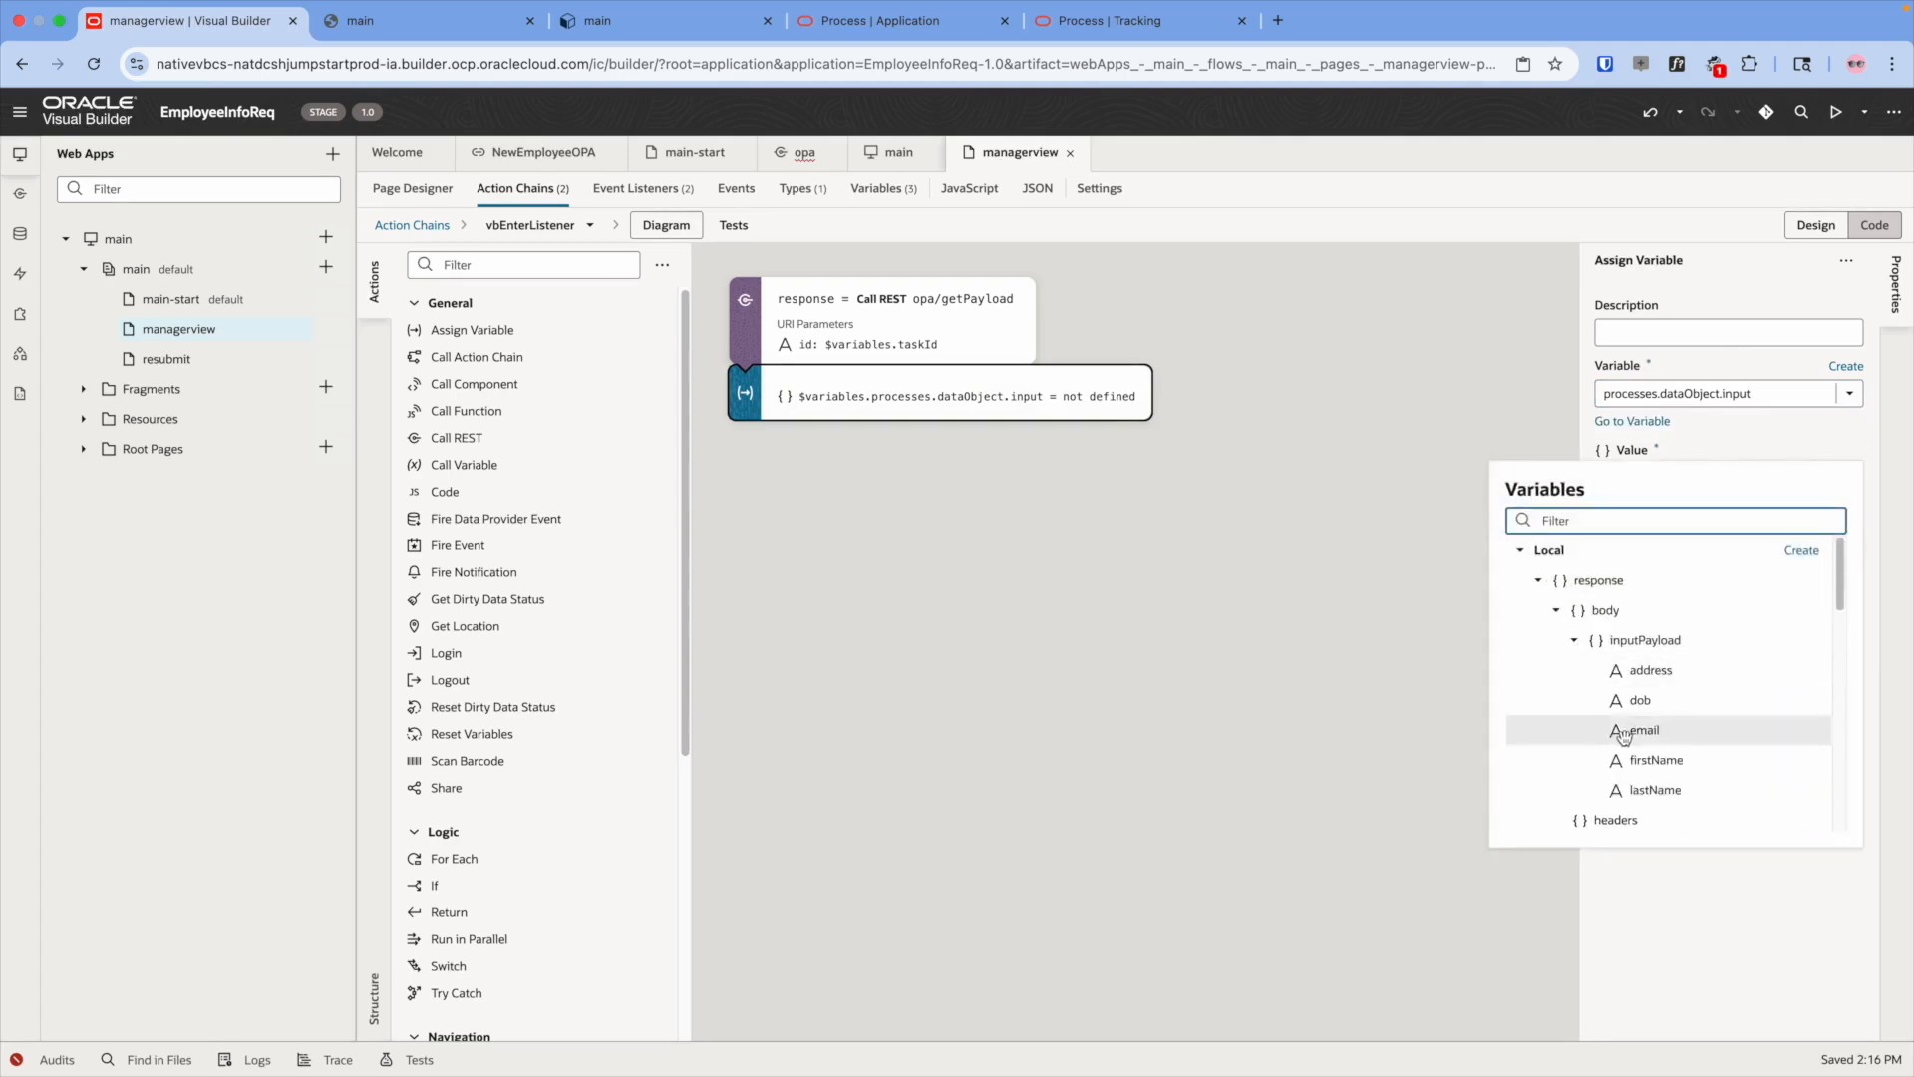
{"action": "left_click", "coordinate": [1634, 640]}
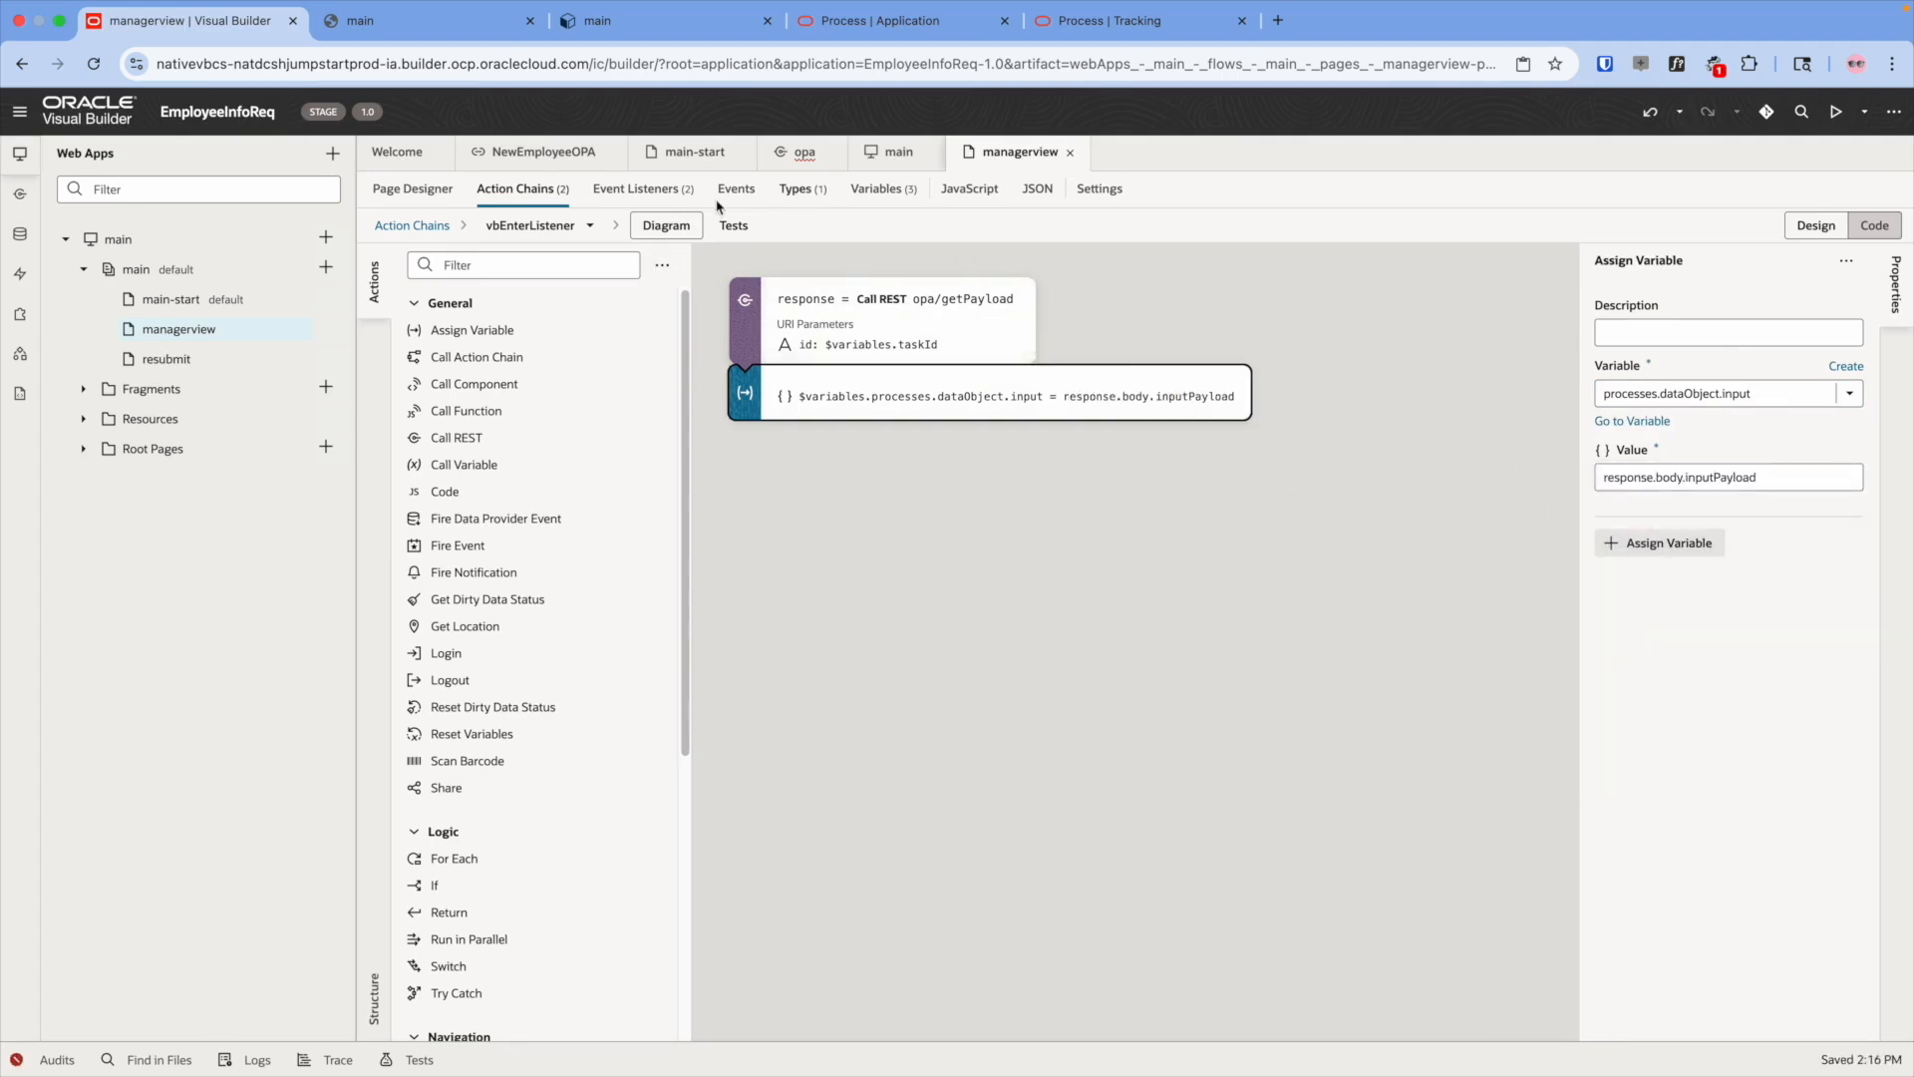
{"action": "left_click", "coordinate": [403, 192]}
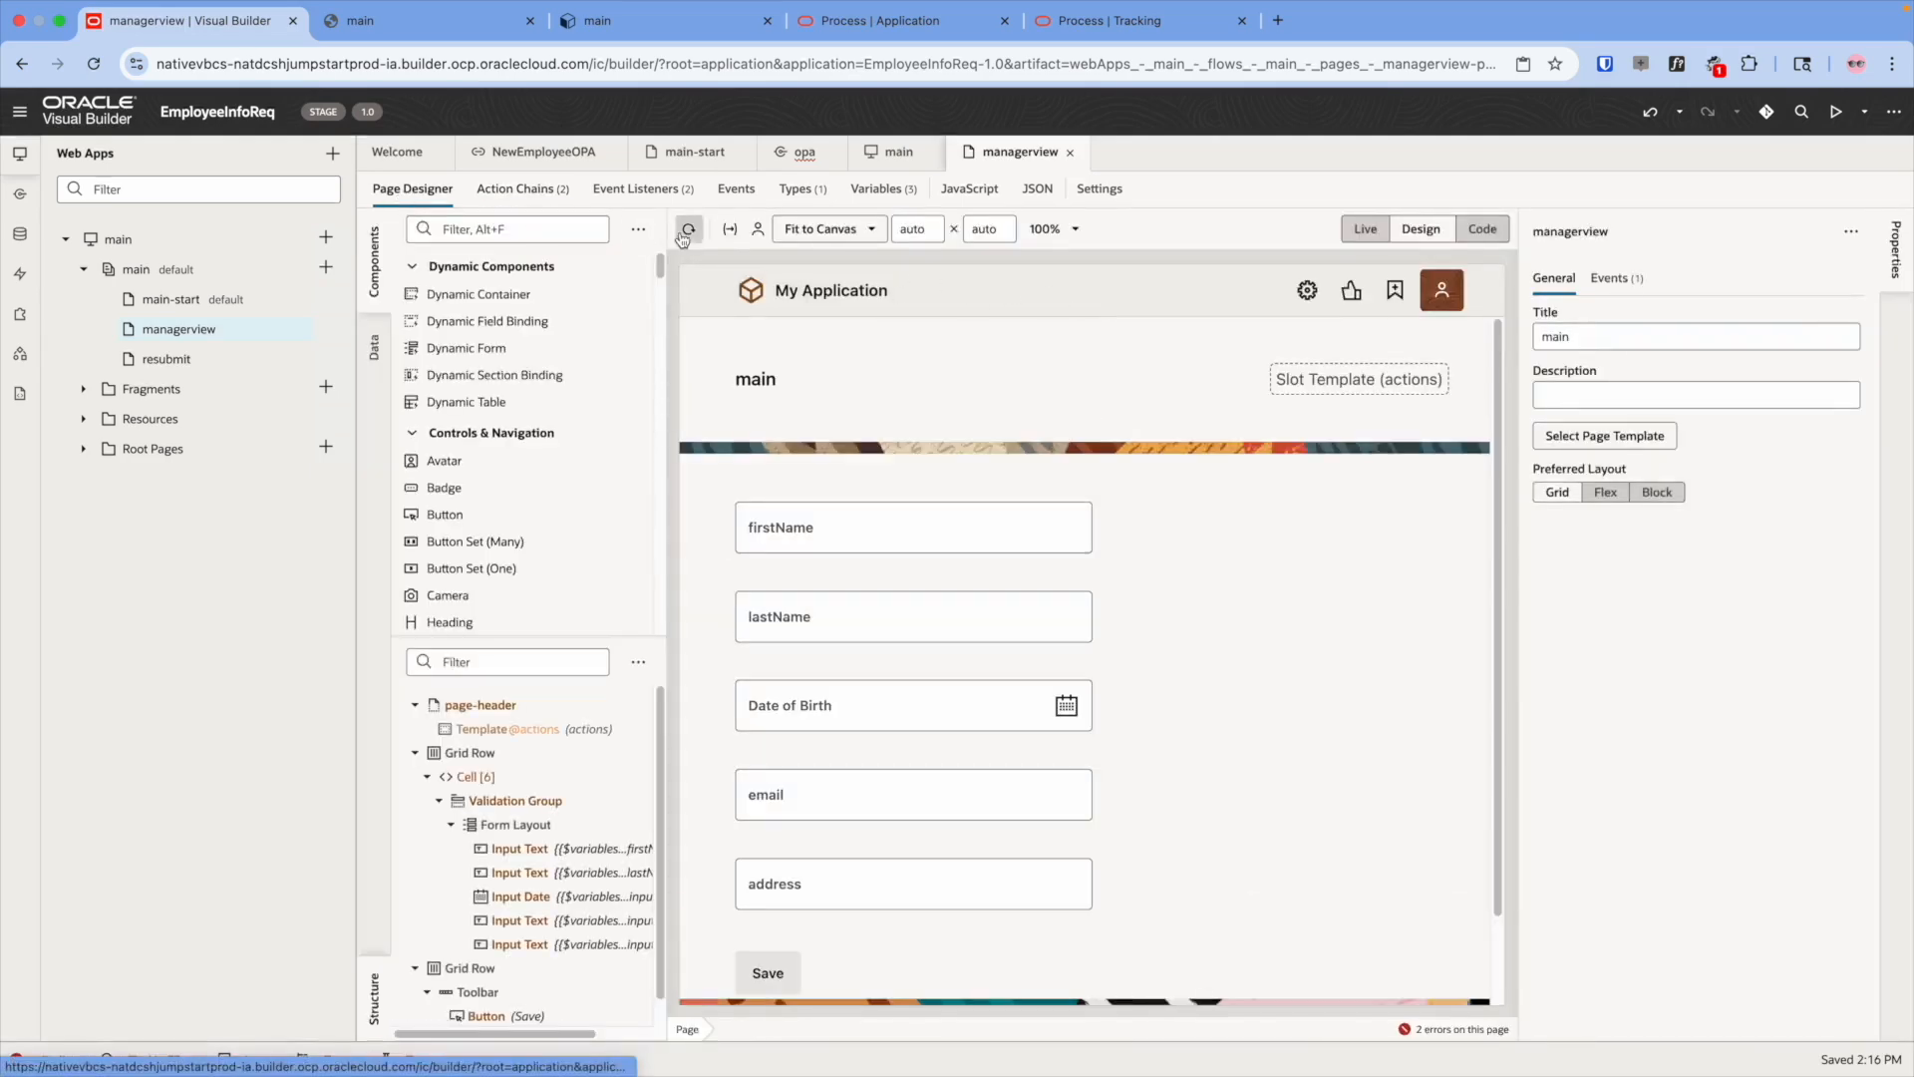
- Preview managerview with the taskId copied from the Tracking request URL as its input parameter
{"action": "left_click", "coordinate": [728, 231]}
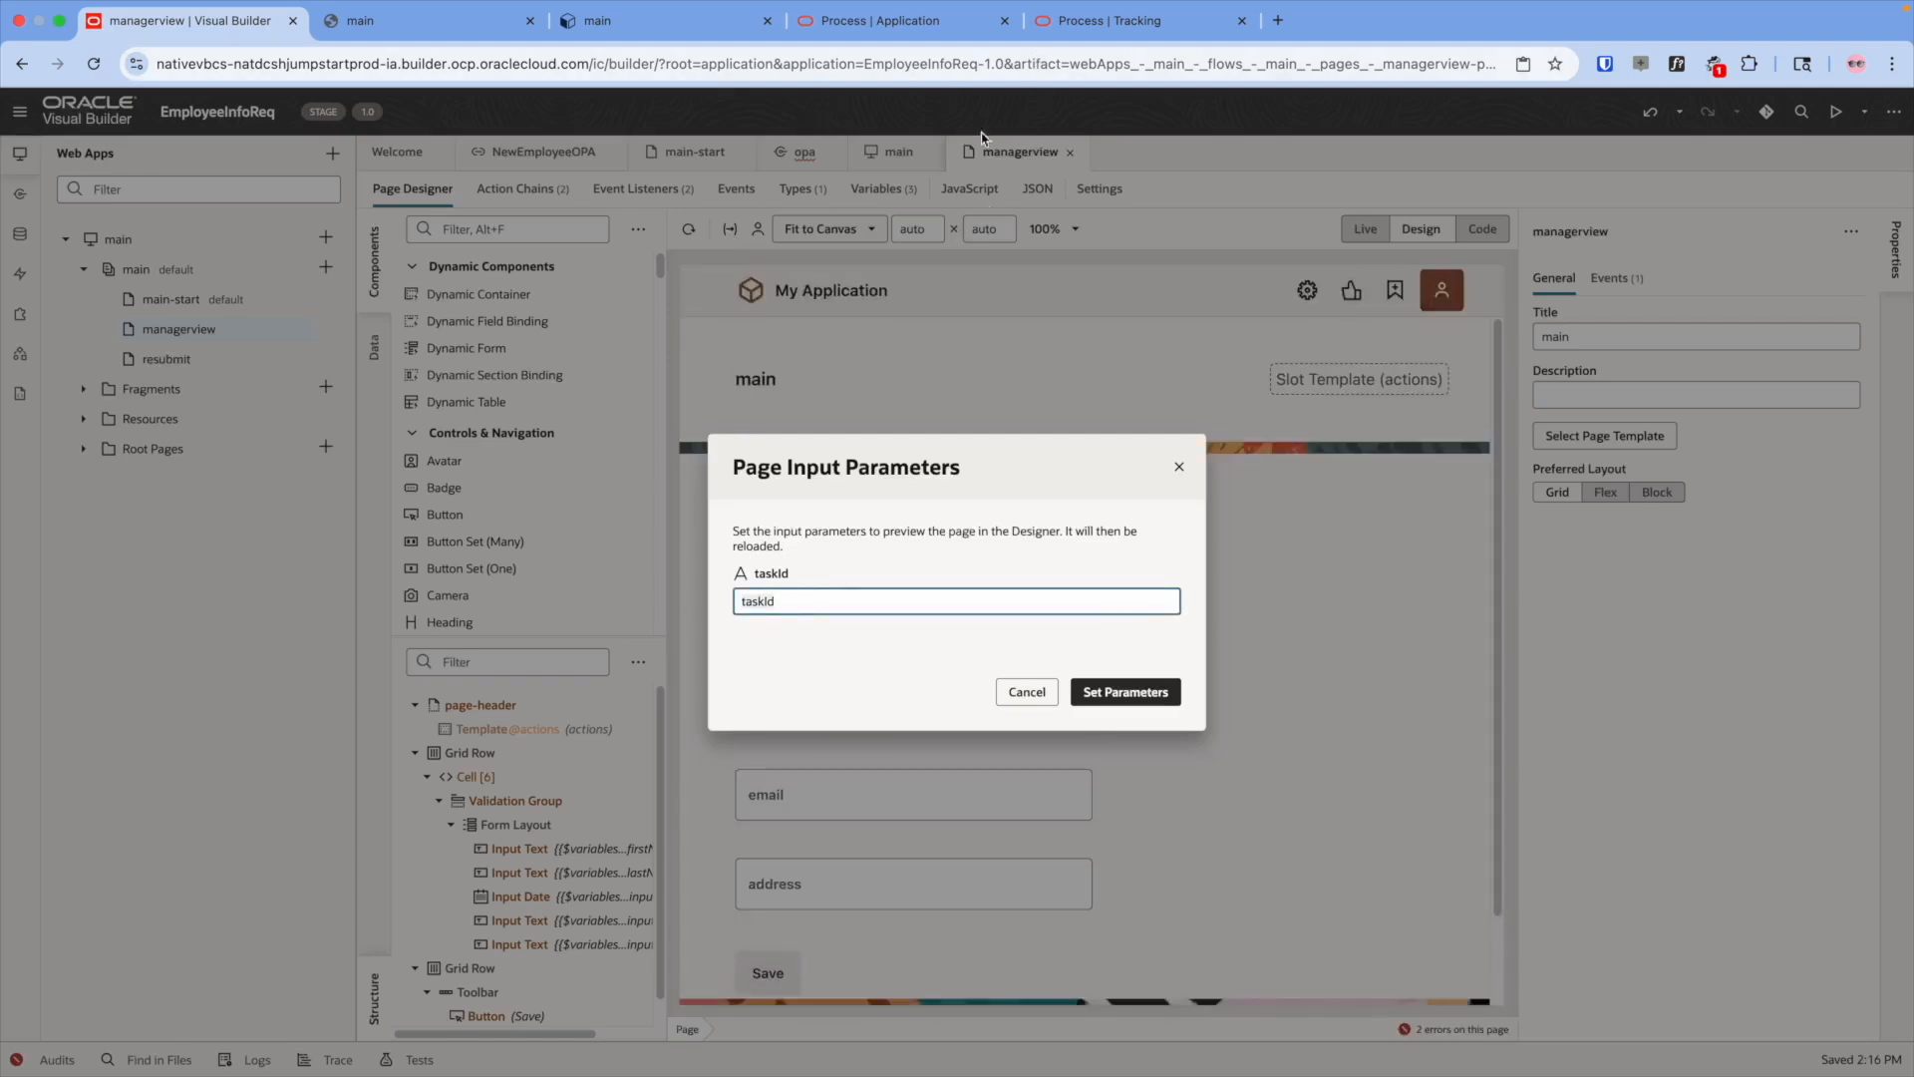
{"action": "left_click", "coordinate": [1106, 20]}
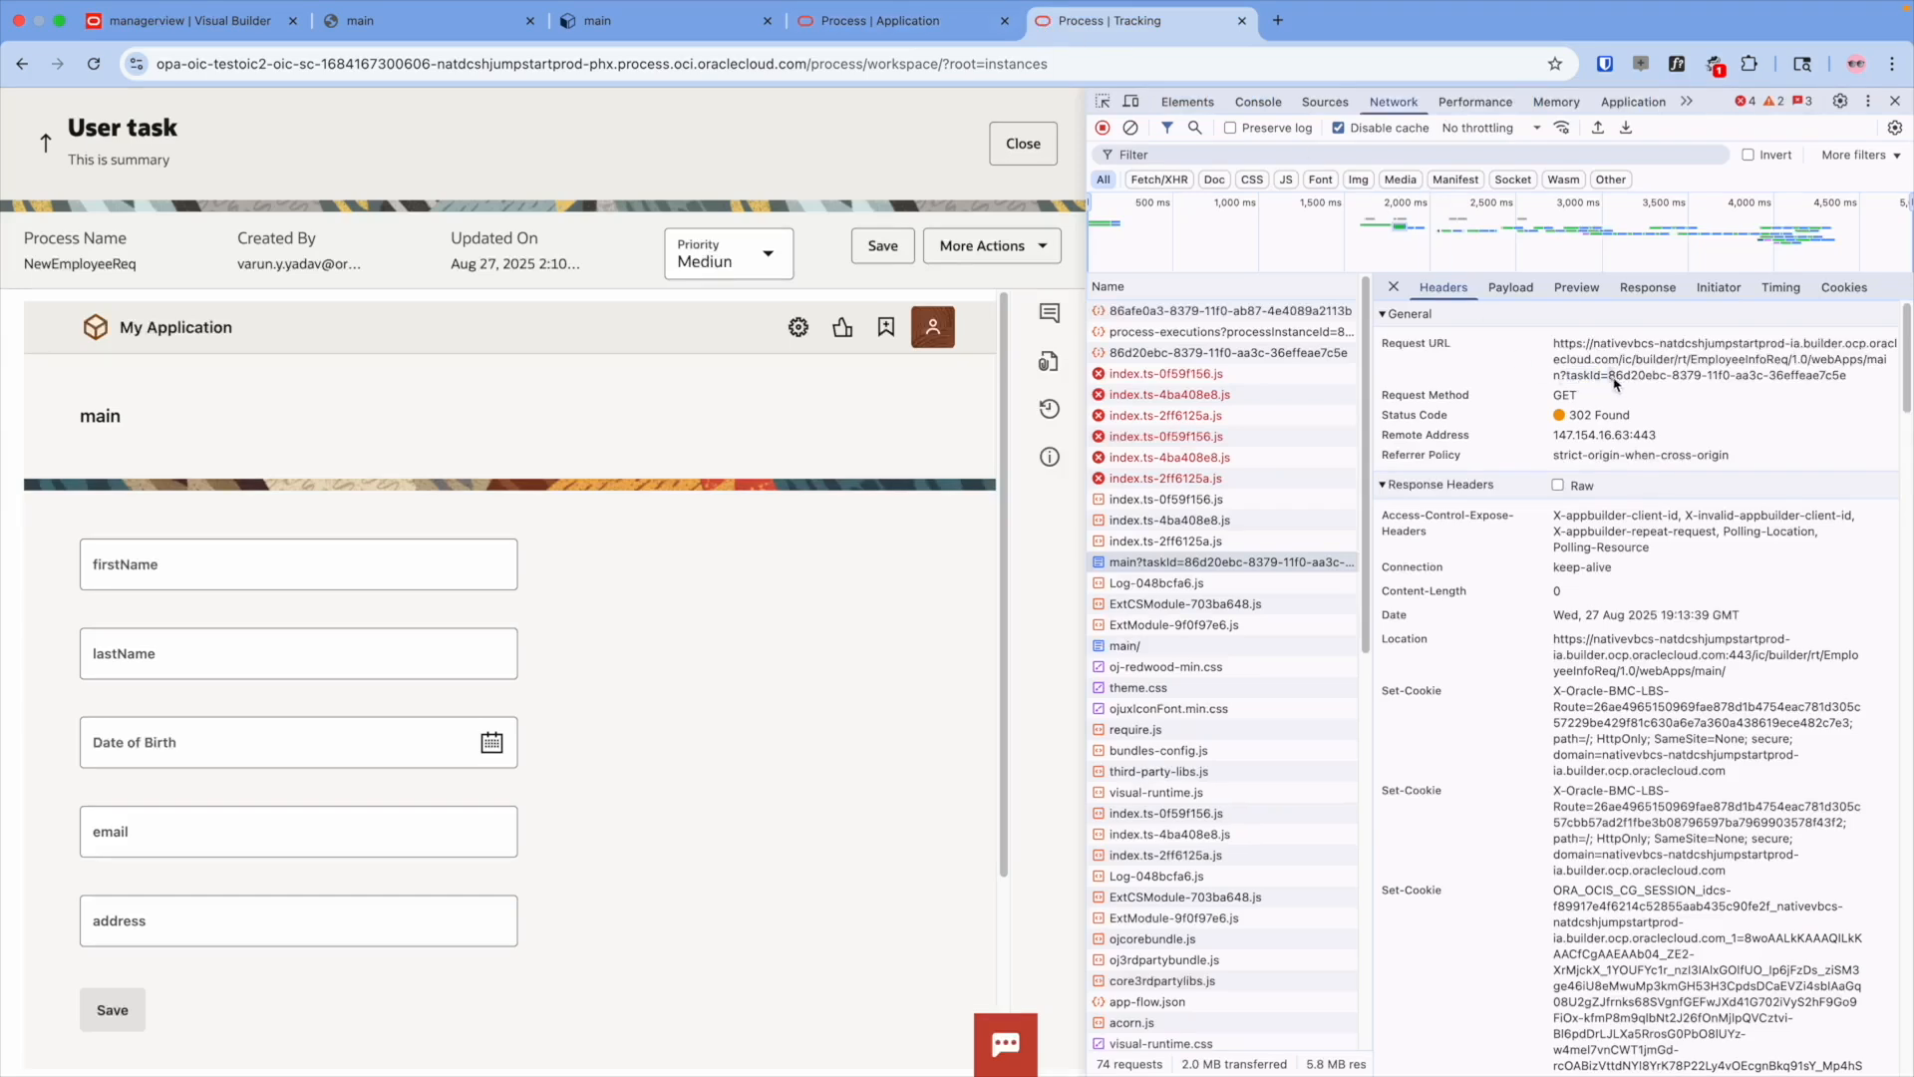
{"action": "left_click_drag", "start_coordinate": [1609, 377], "coordinate": [1848, 388]}
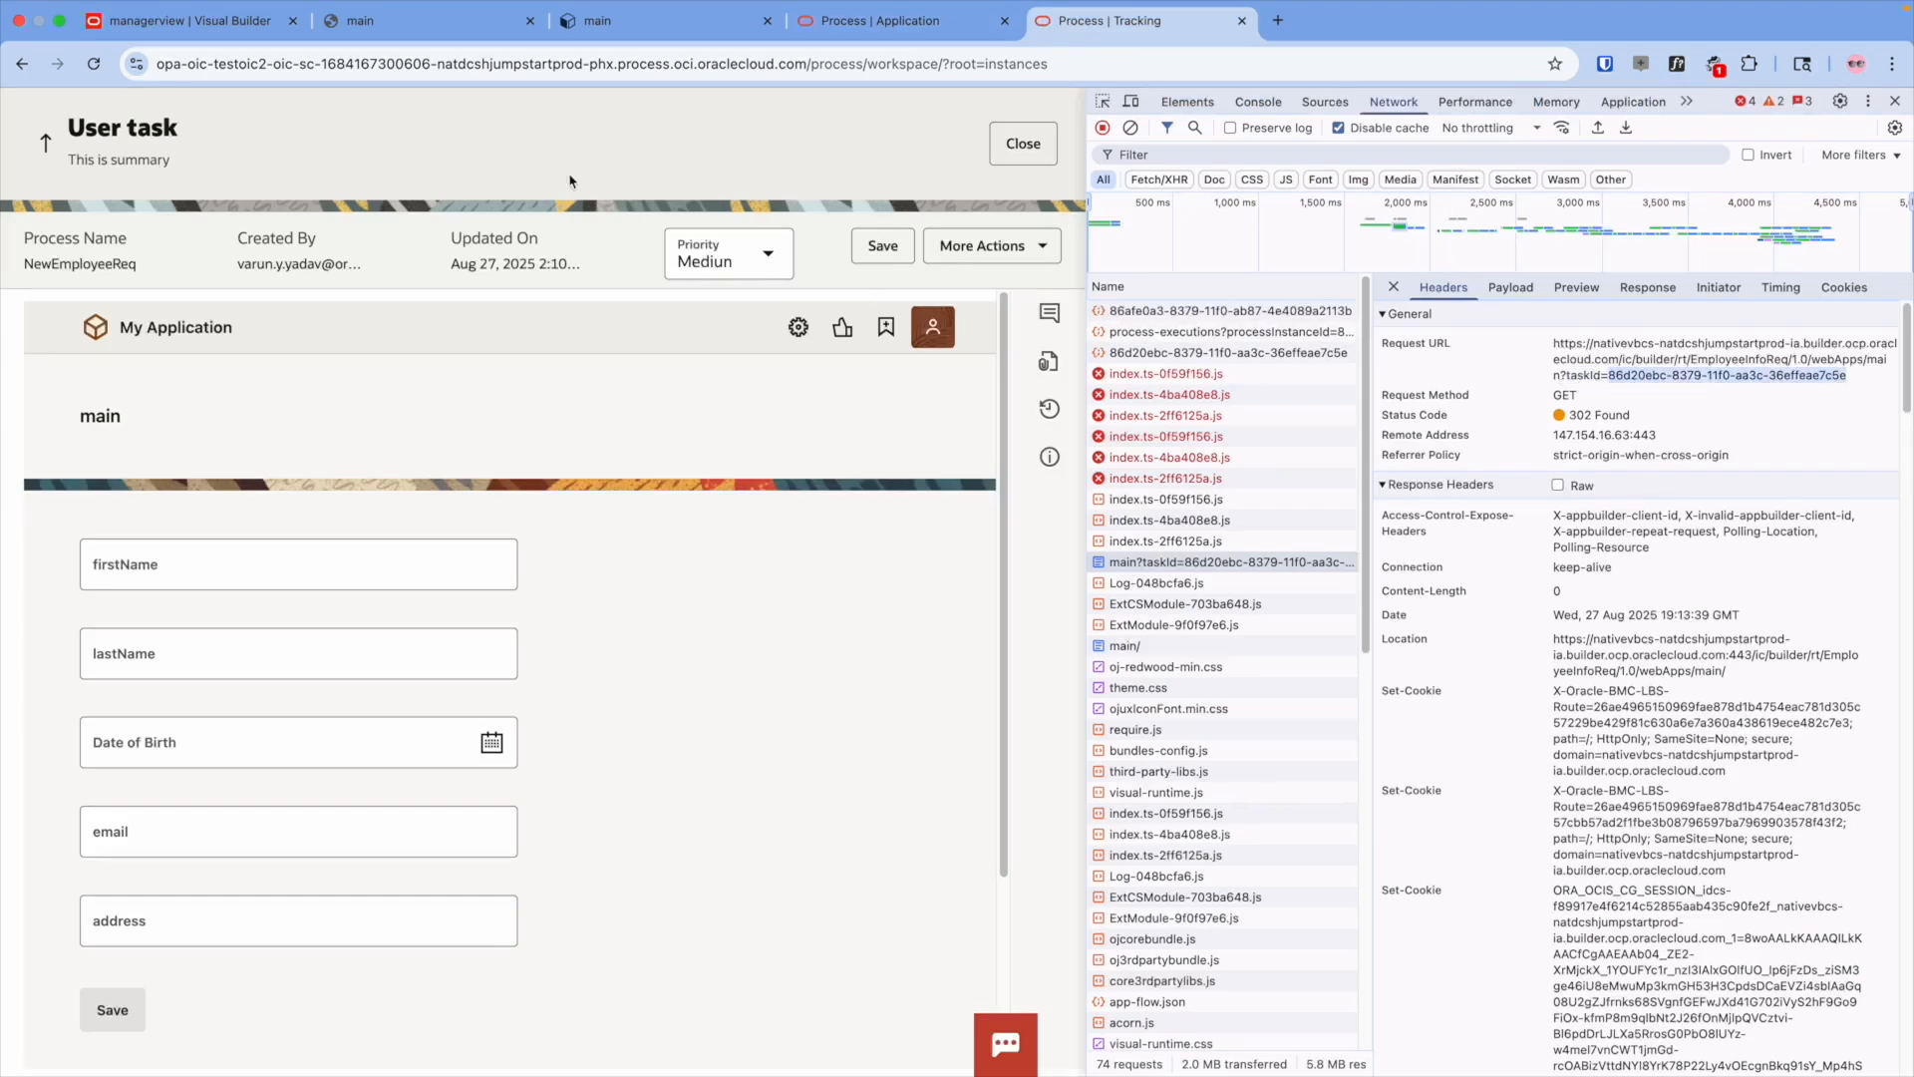
{"action": "left_click", "coordinate": [222, 24]}
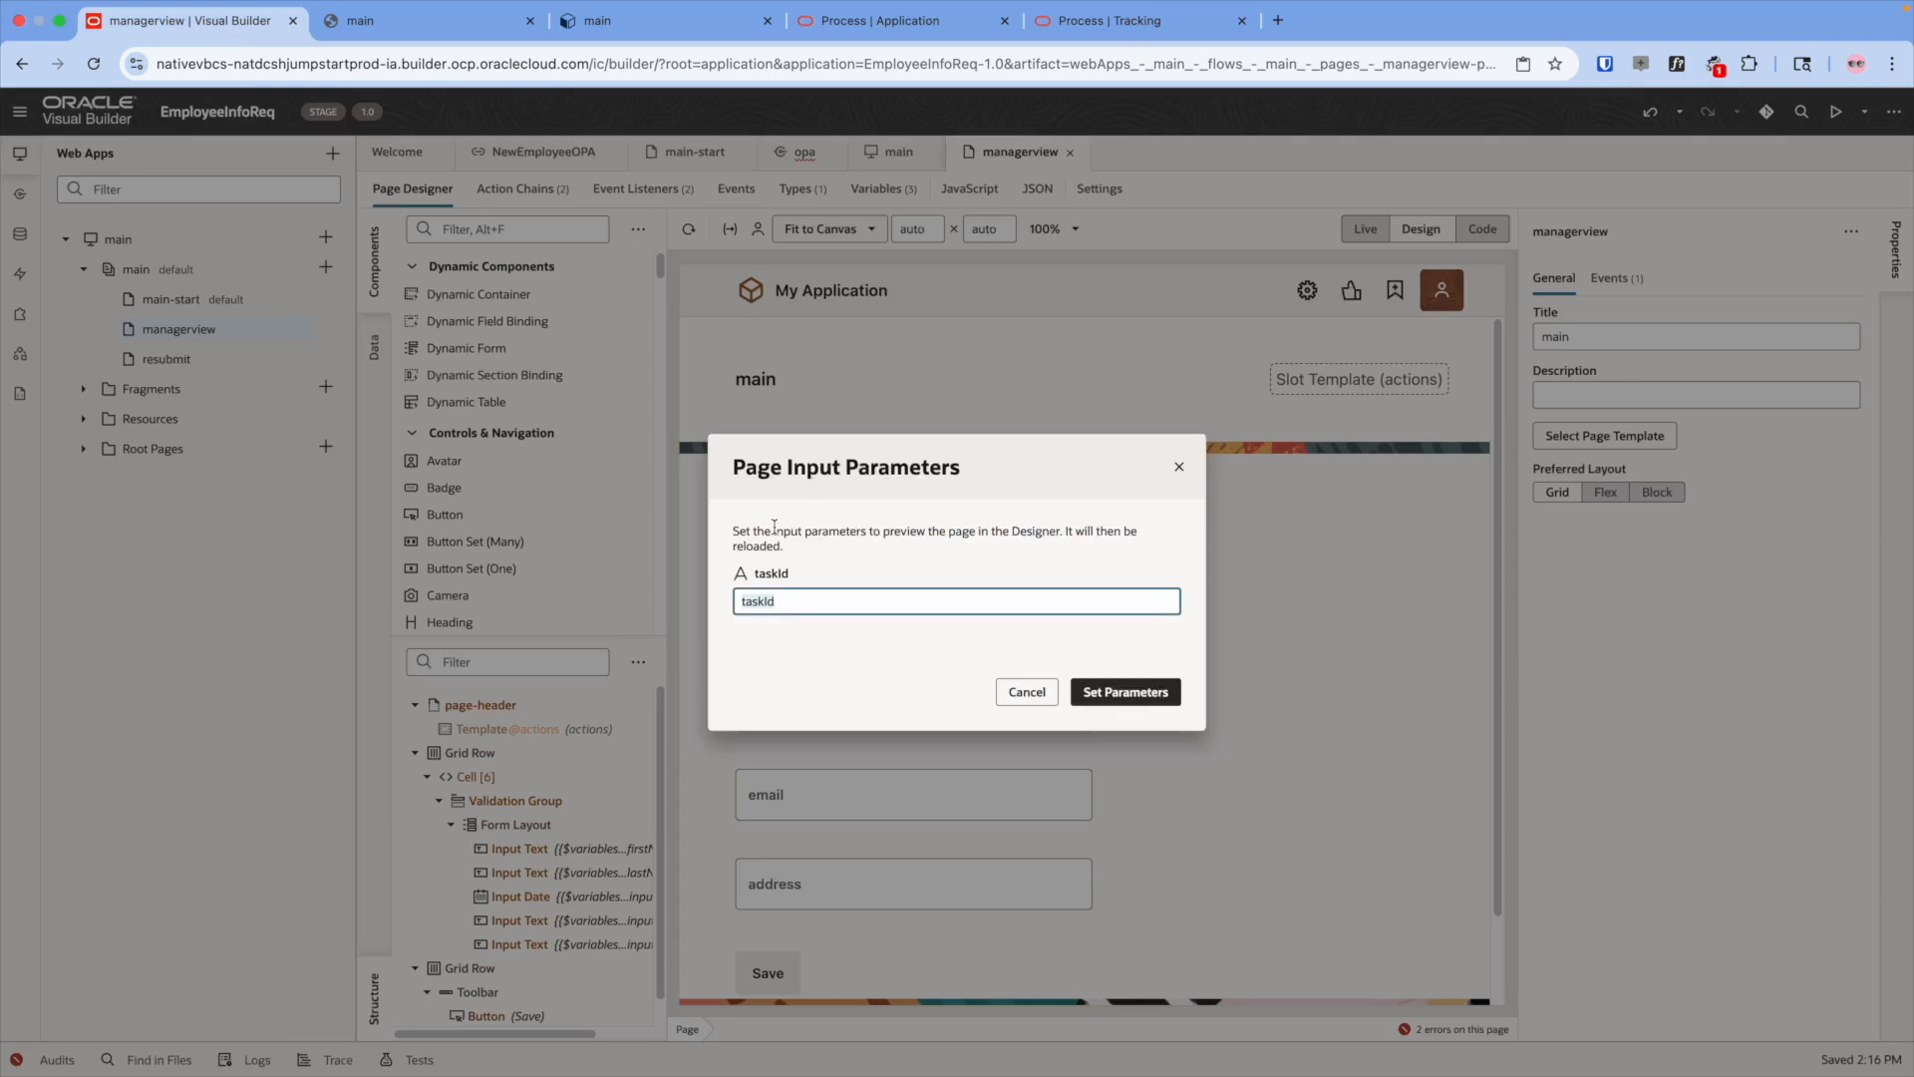
{"action": "key", "text": "ctrl+v"}
{"action": "left_click", "coordinate": [1106, 691]}
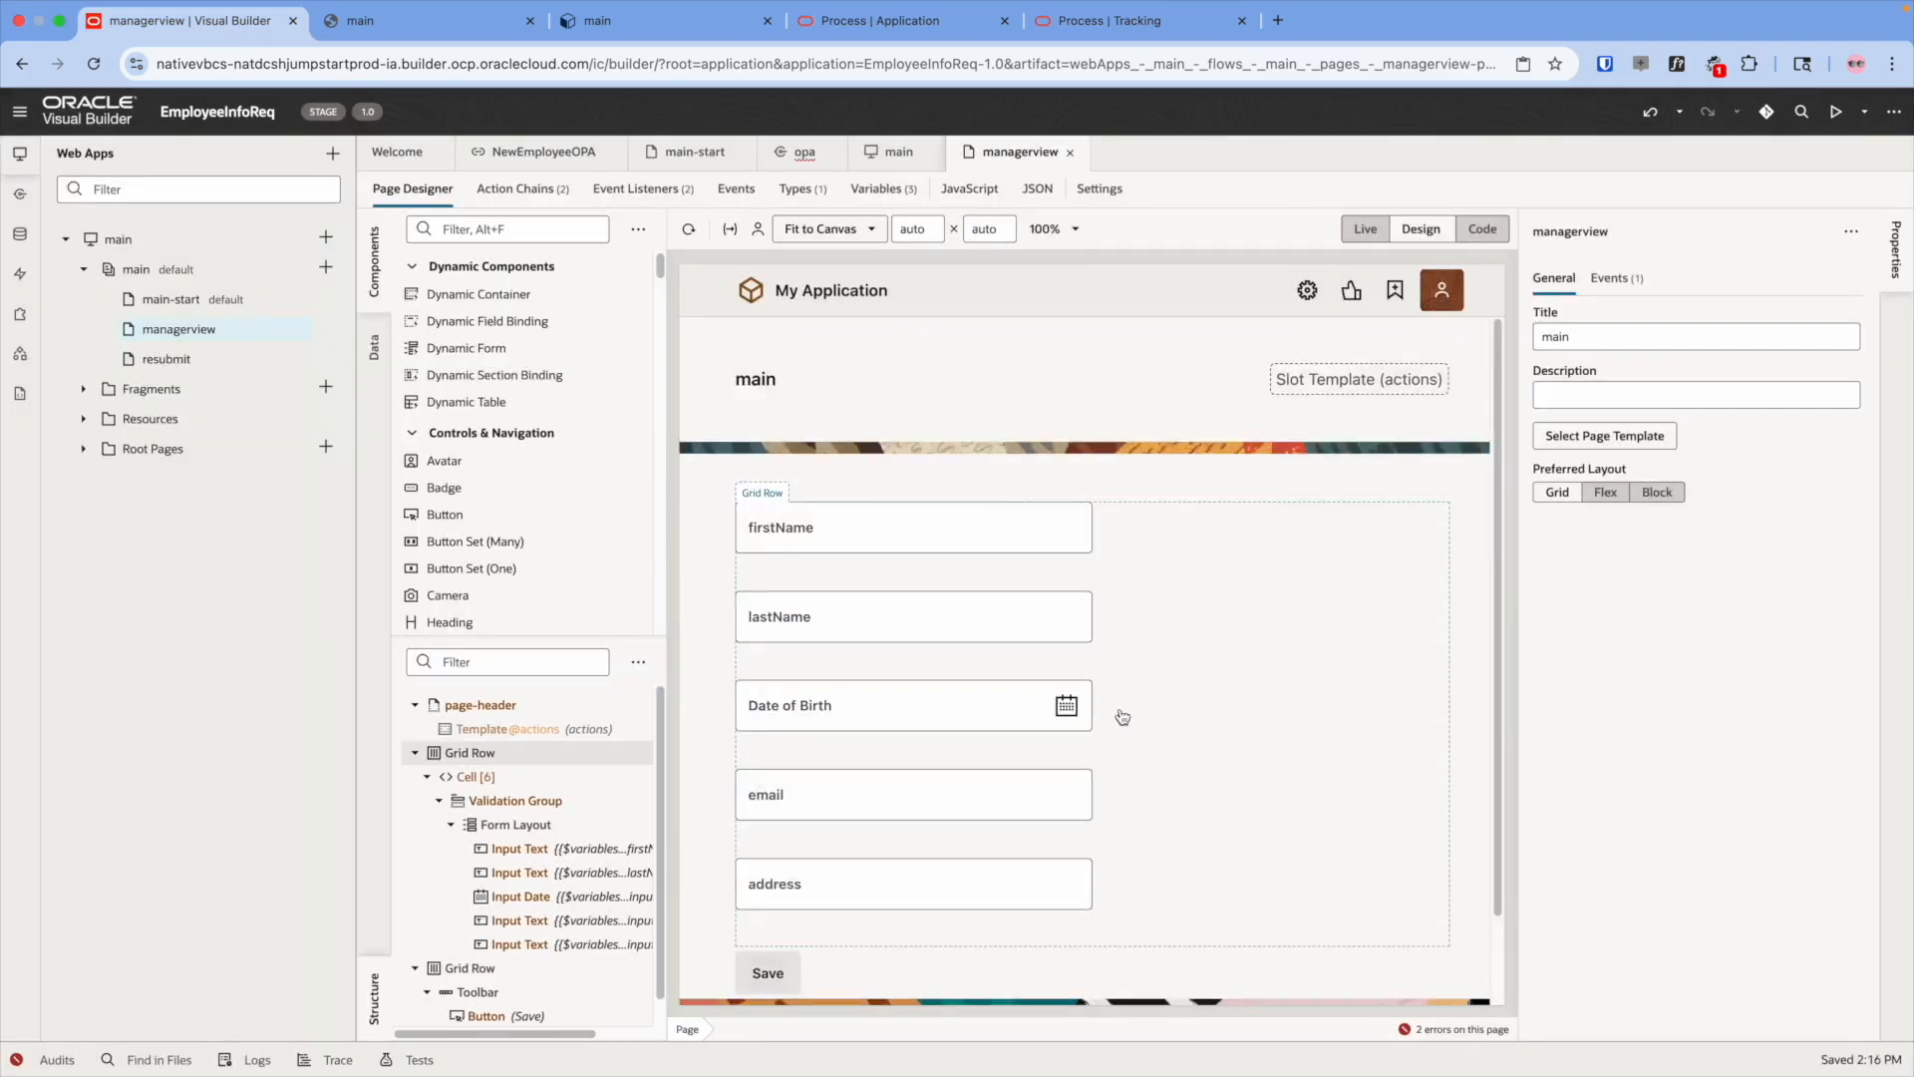
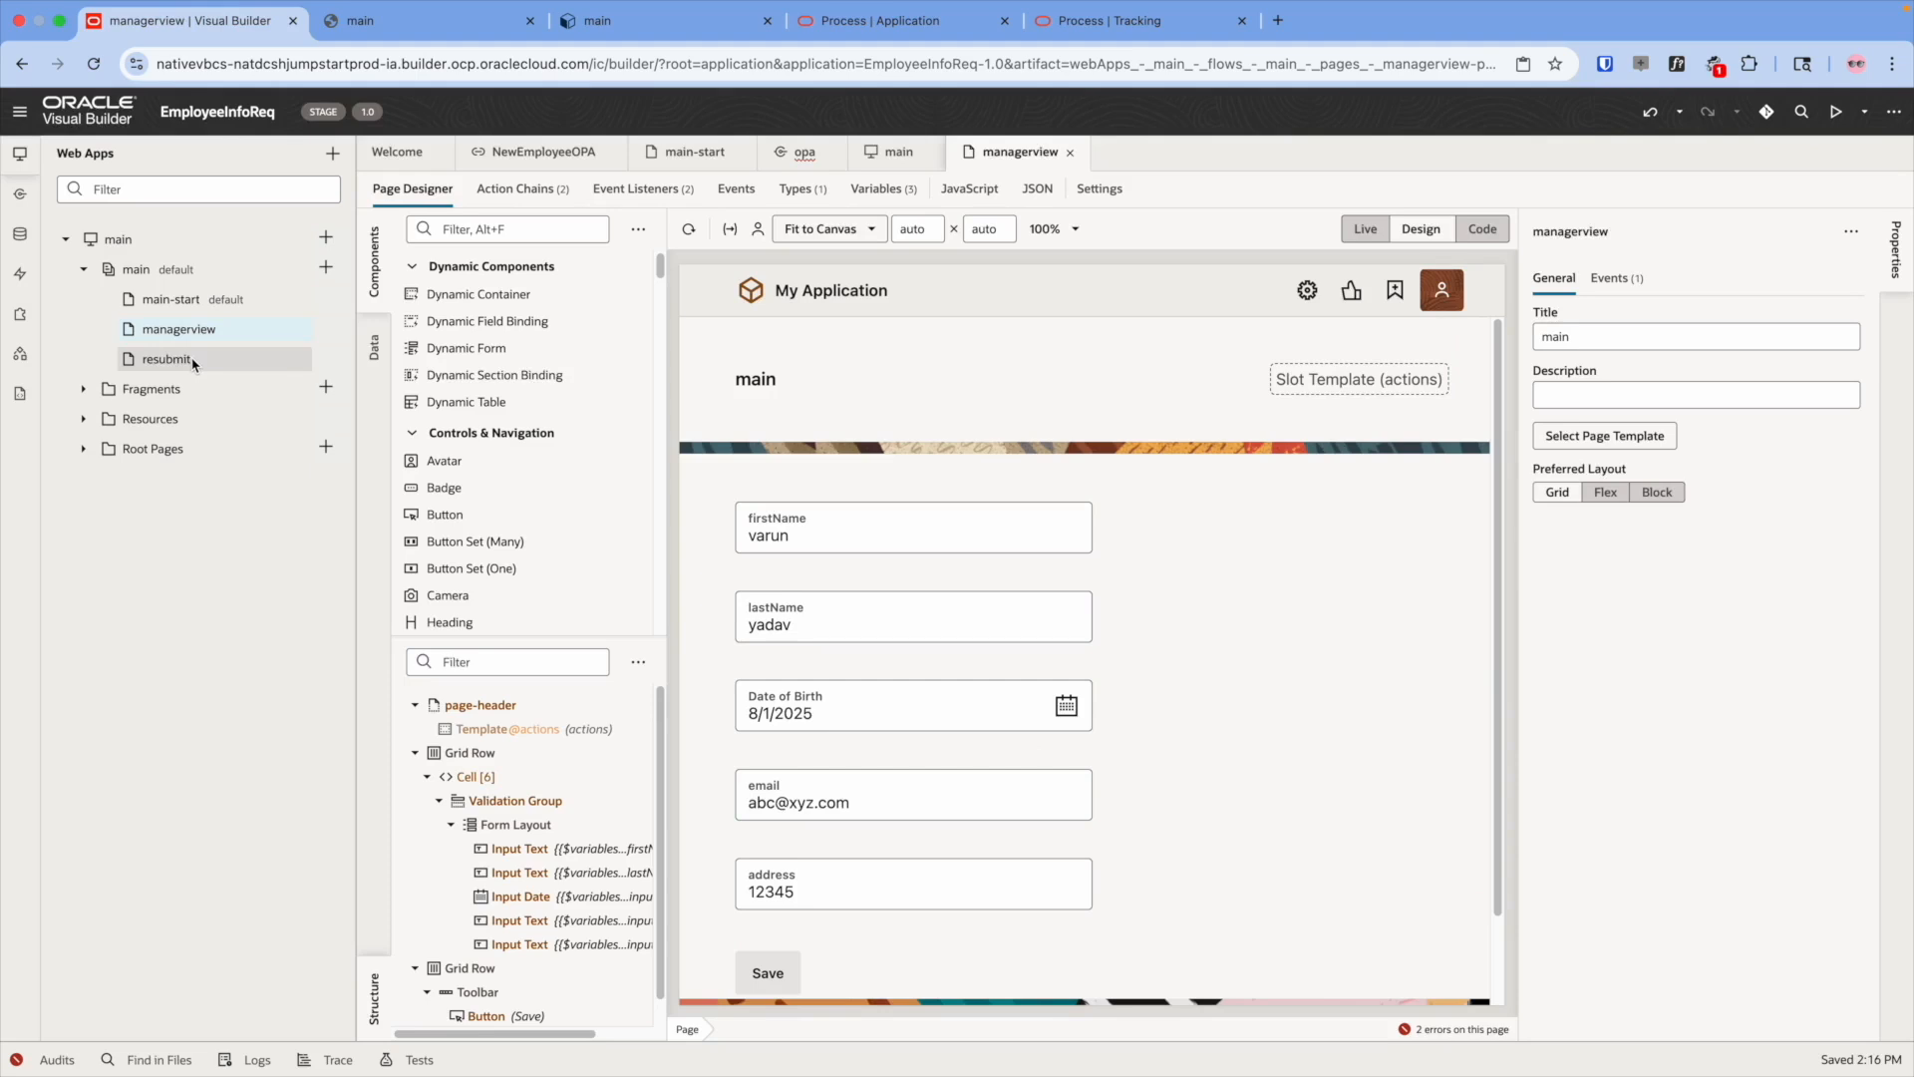
- On managerview, select the Save button and choose Delete to bring up its confirmation
{"action": "left_click", "coordinate": [168, 359]}
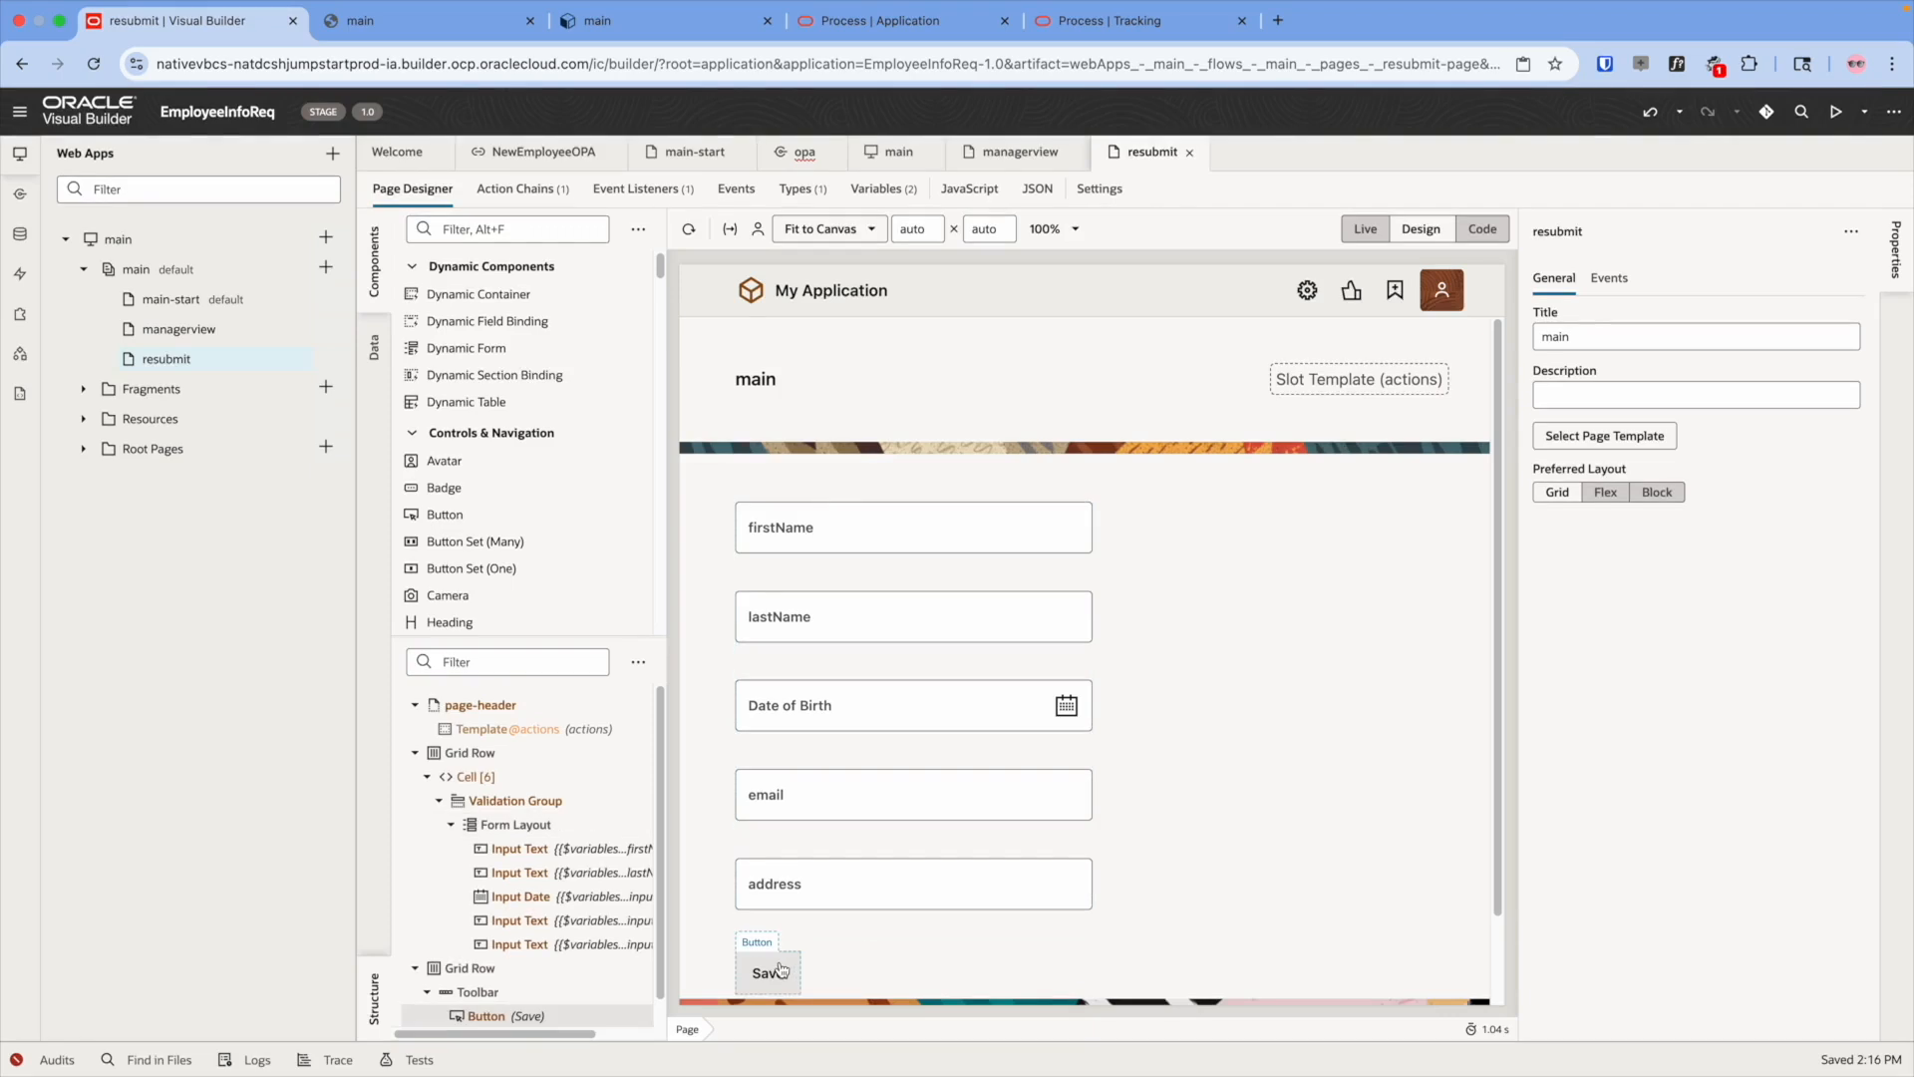
{"action": "left_click", "coordinate": [231, 337]}
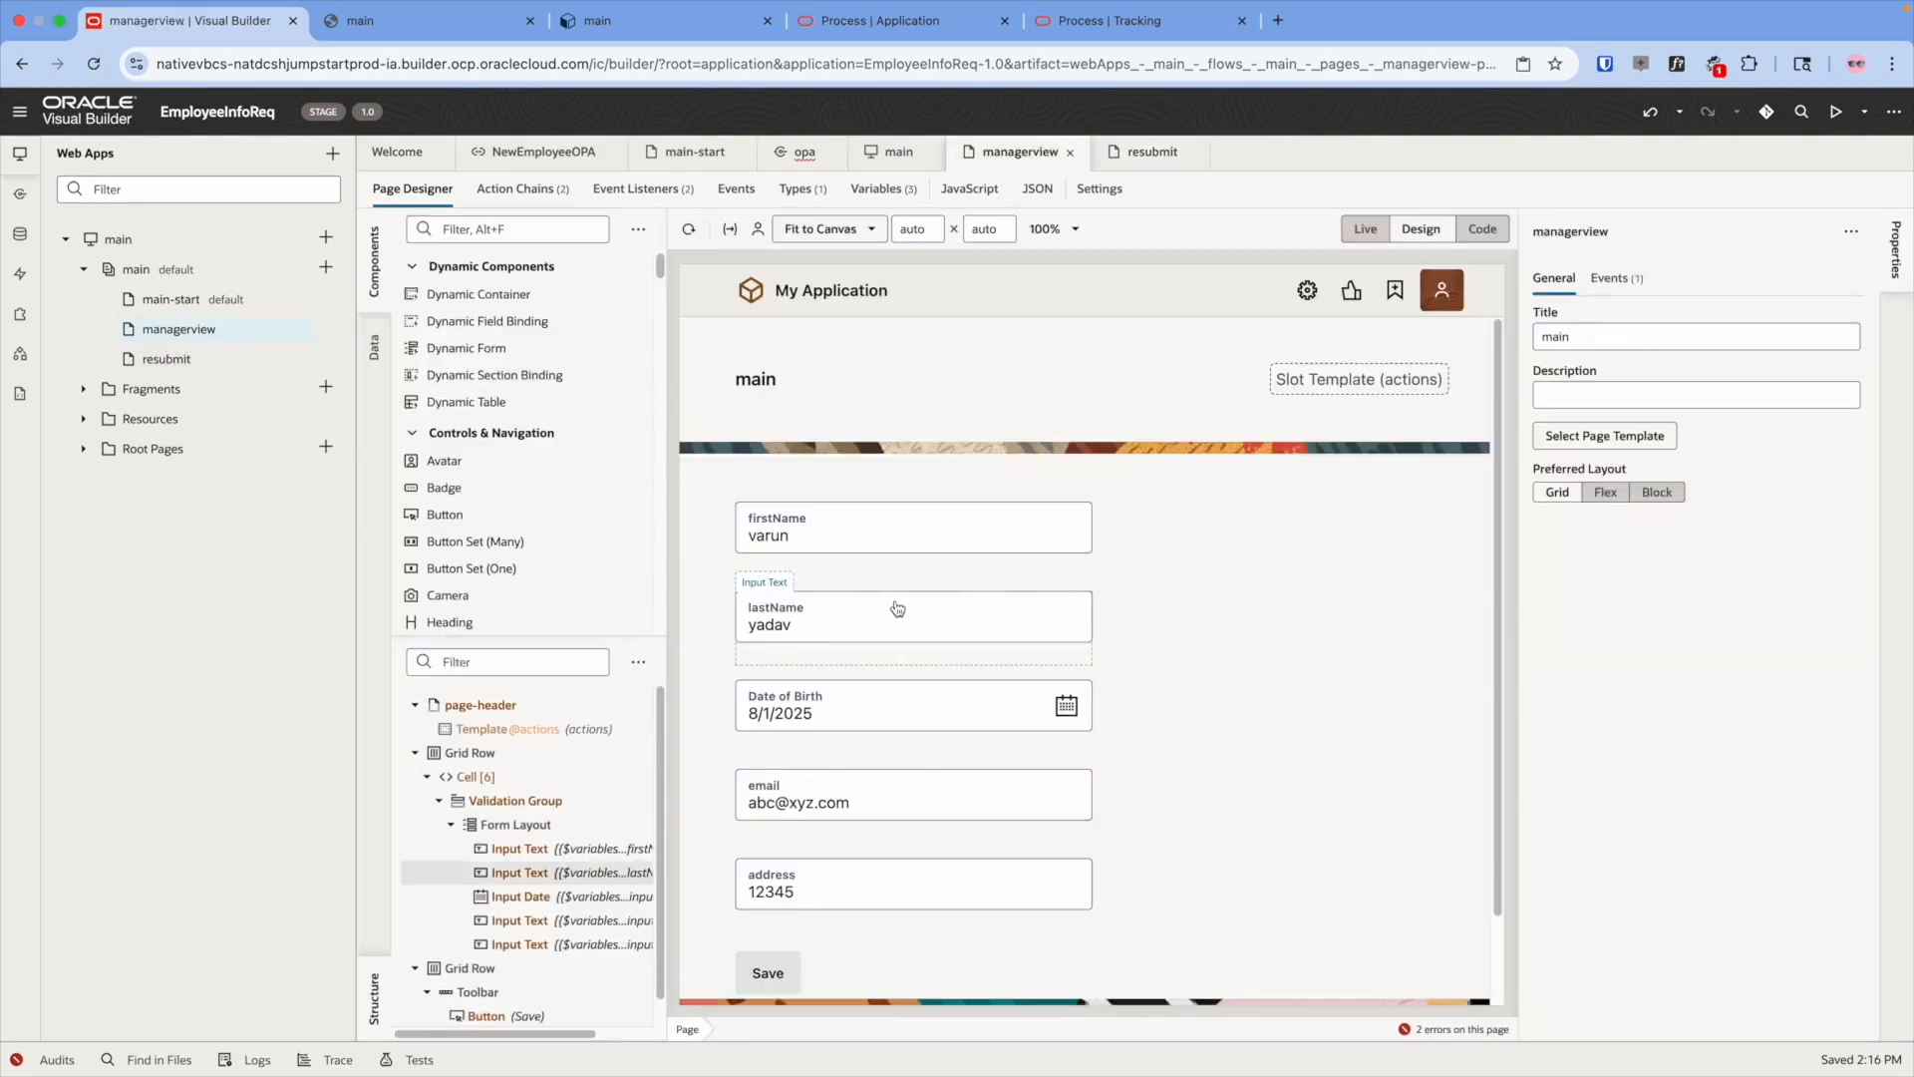
{"action": "scroll", "coordinate": [812, 663], "scroll_direction": "down", "scroll_amount": 1}
{"action": "left_click", "coordinate": [777, 945]}
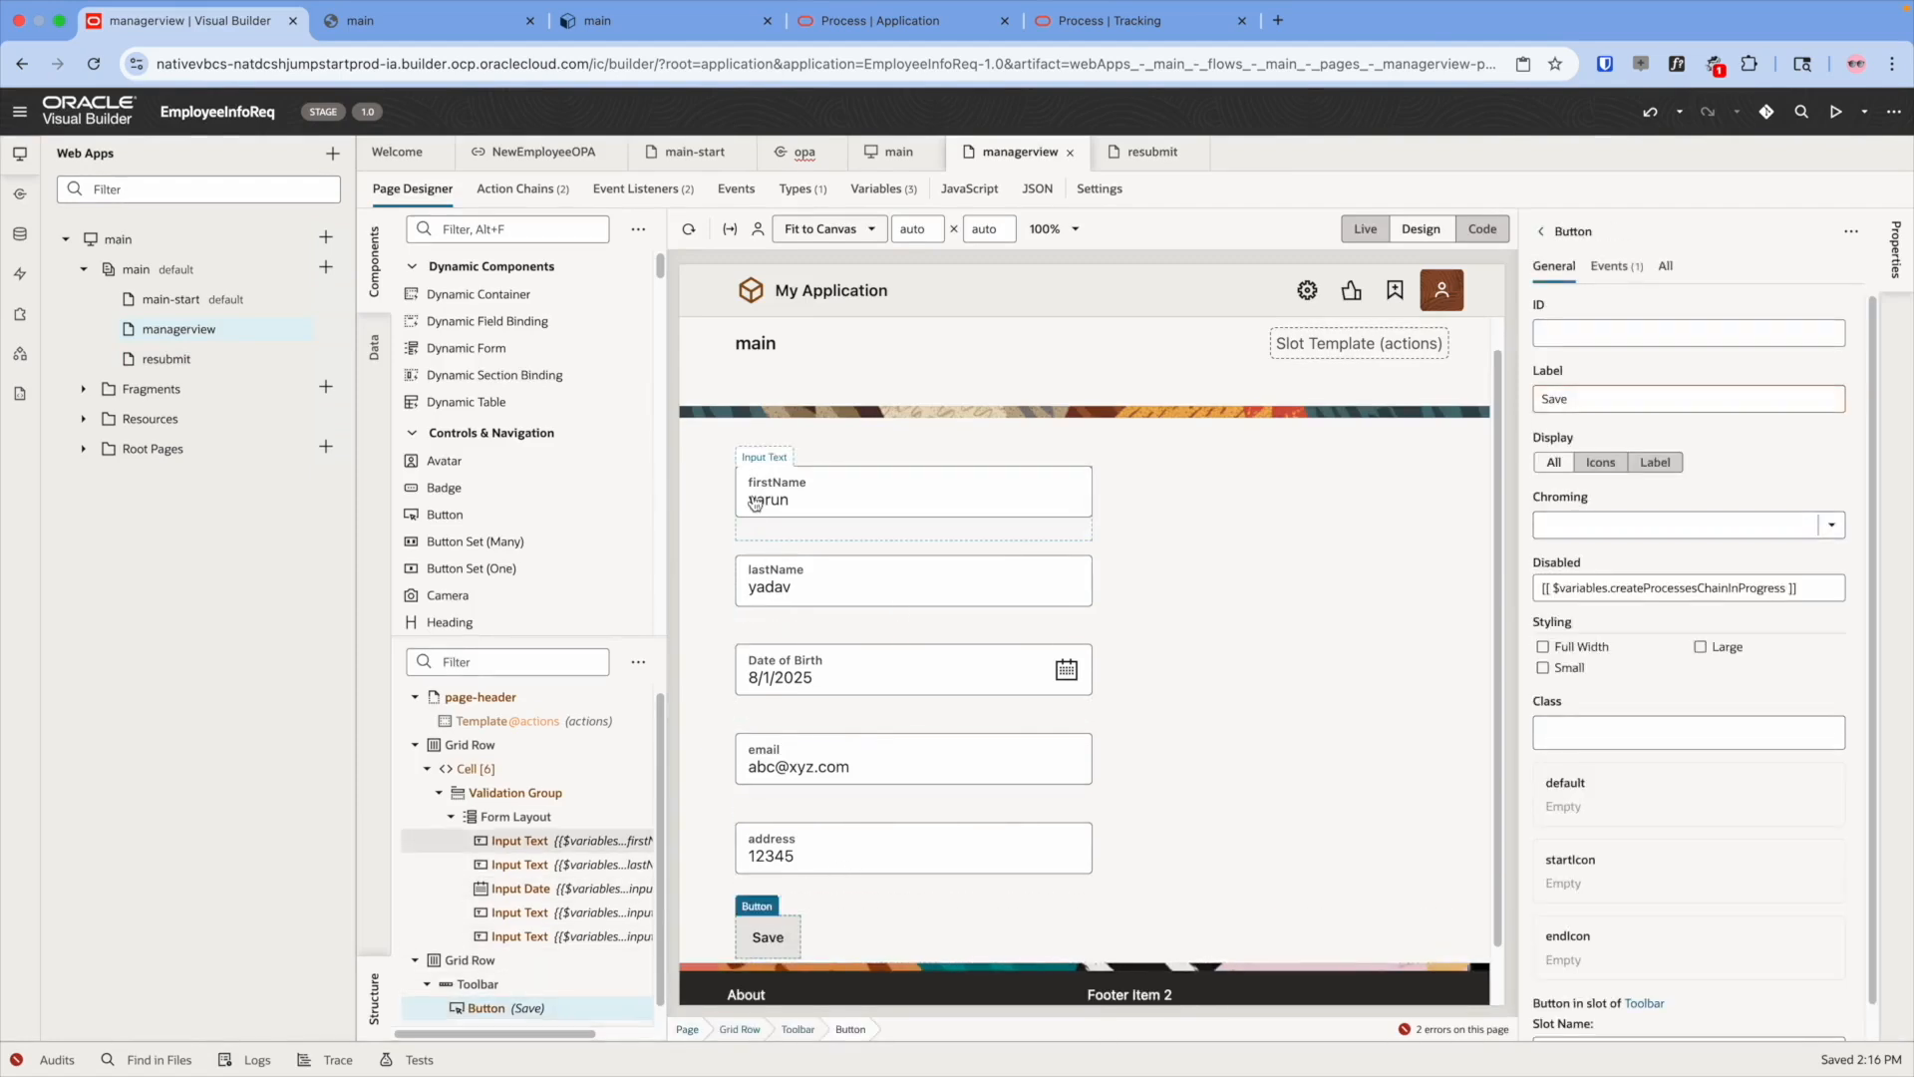
{"action": "right_click", "coordinate": [786, 949]}
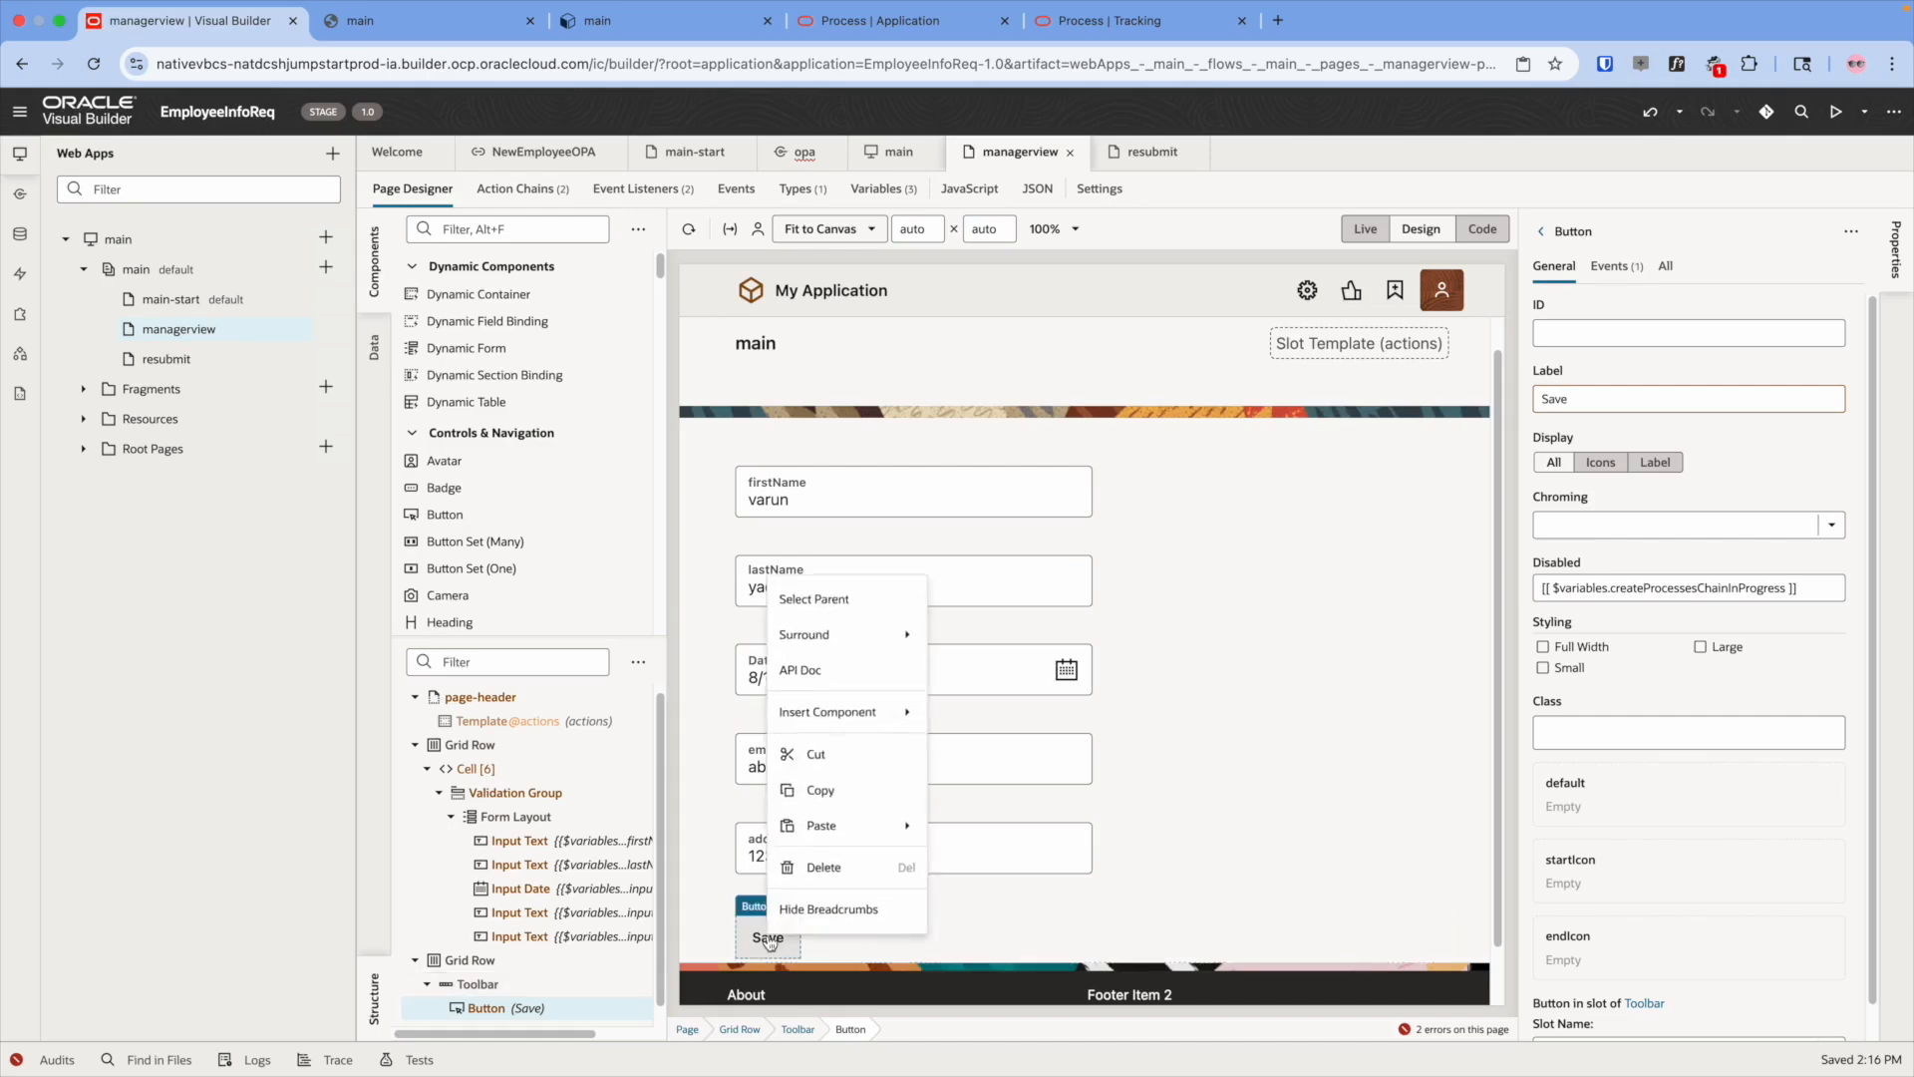
{"action": "left_click", "coordinate": [810, 869]}
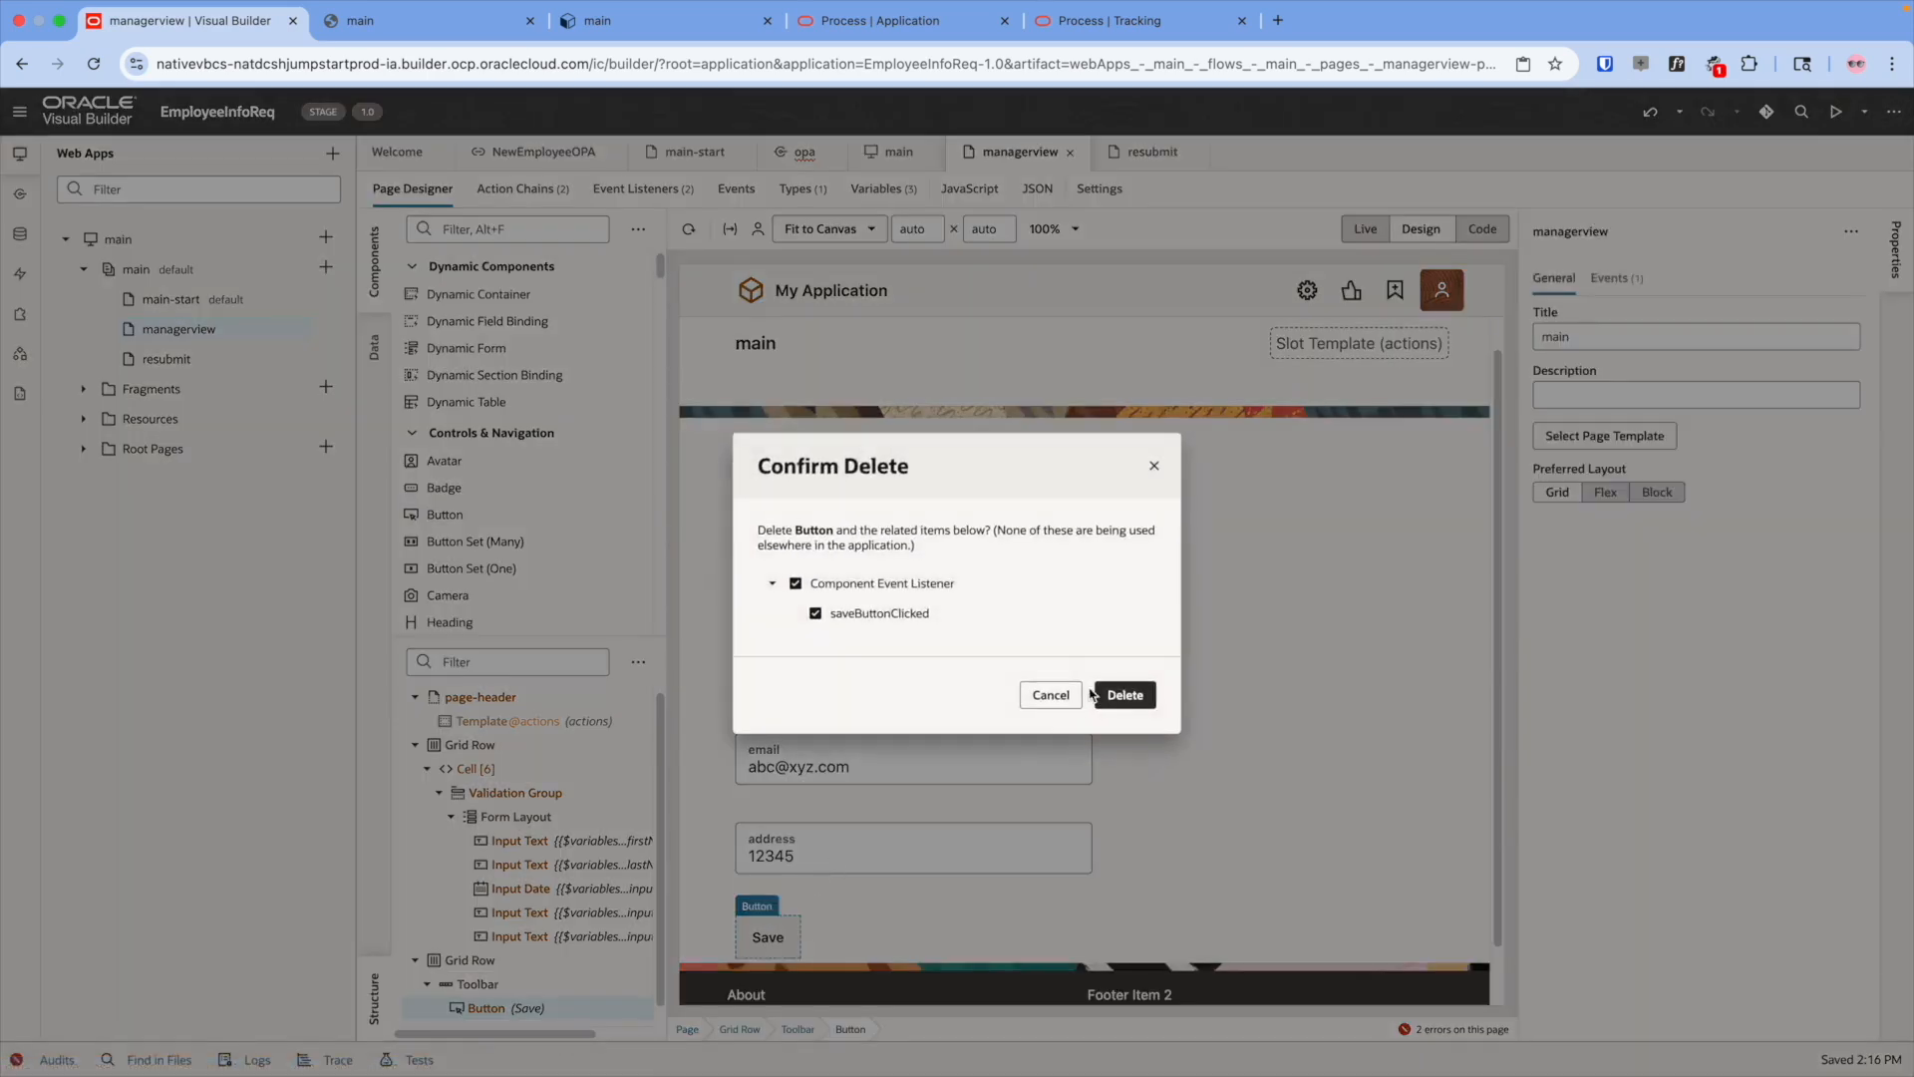
- Confirm deleting the Save button and its listener, and clear firstName's own read-only setting
{"action": "left_click", "coordinate": [1119, 694]}
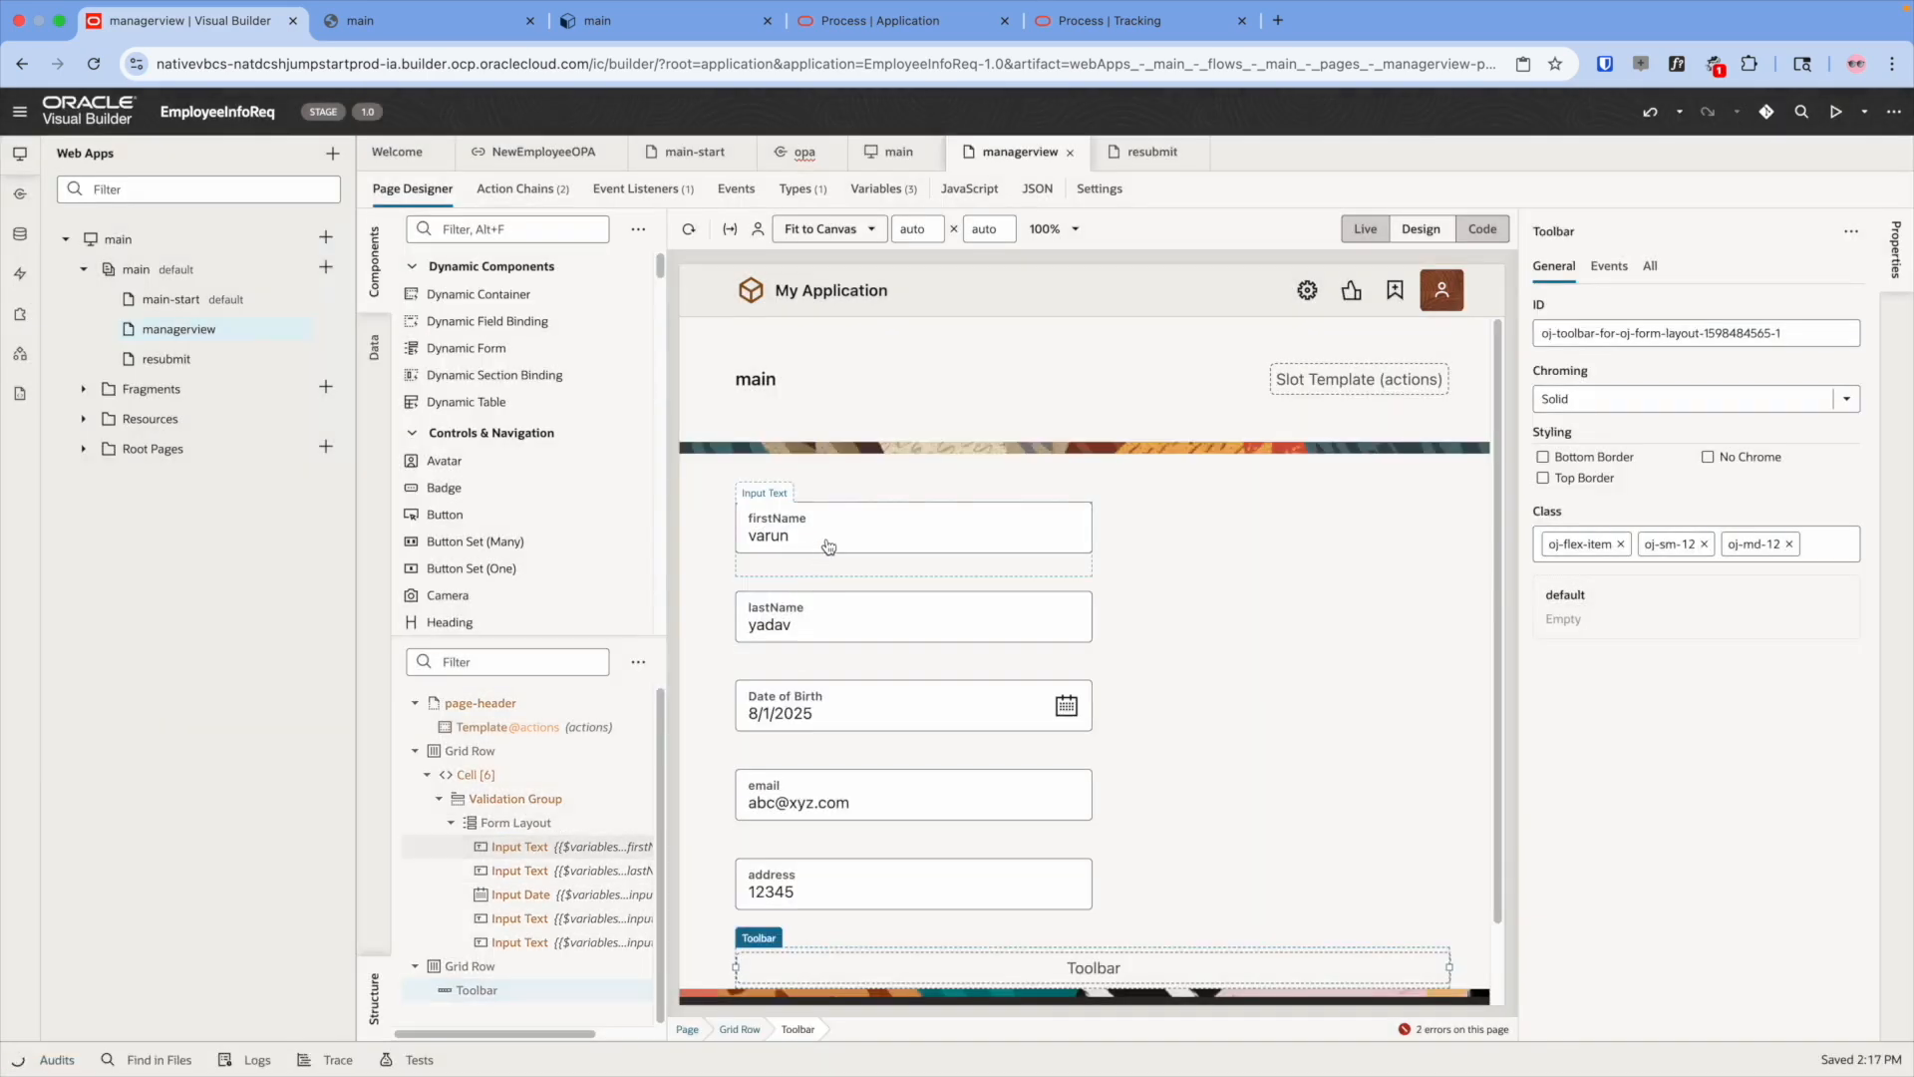
{"action": "left_click", "coordinate": [828, 547]}
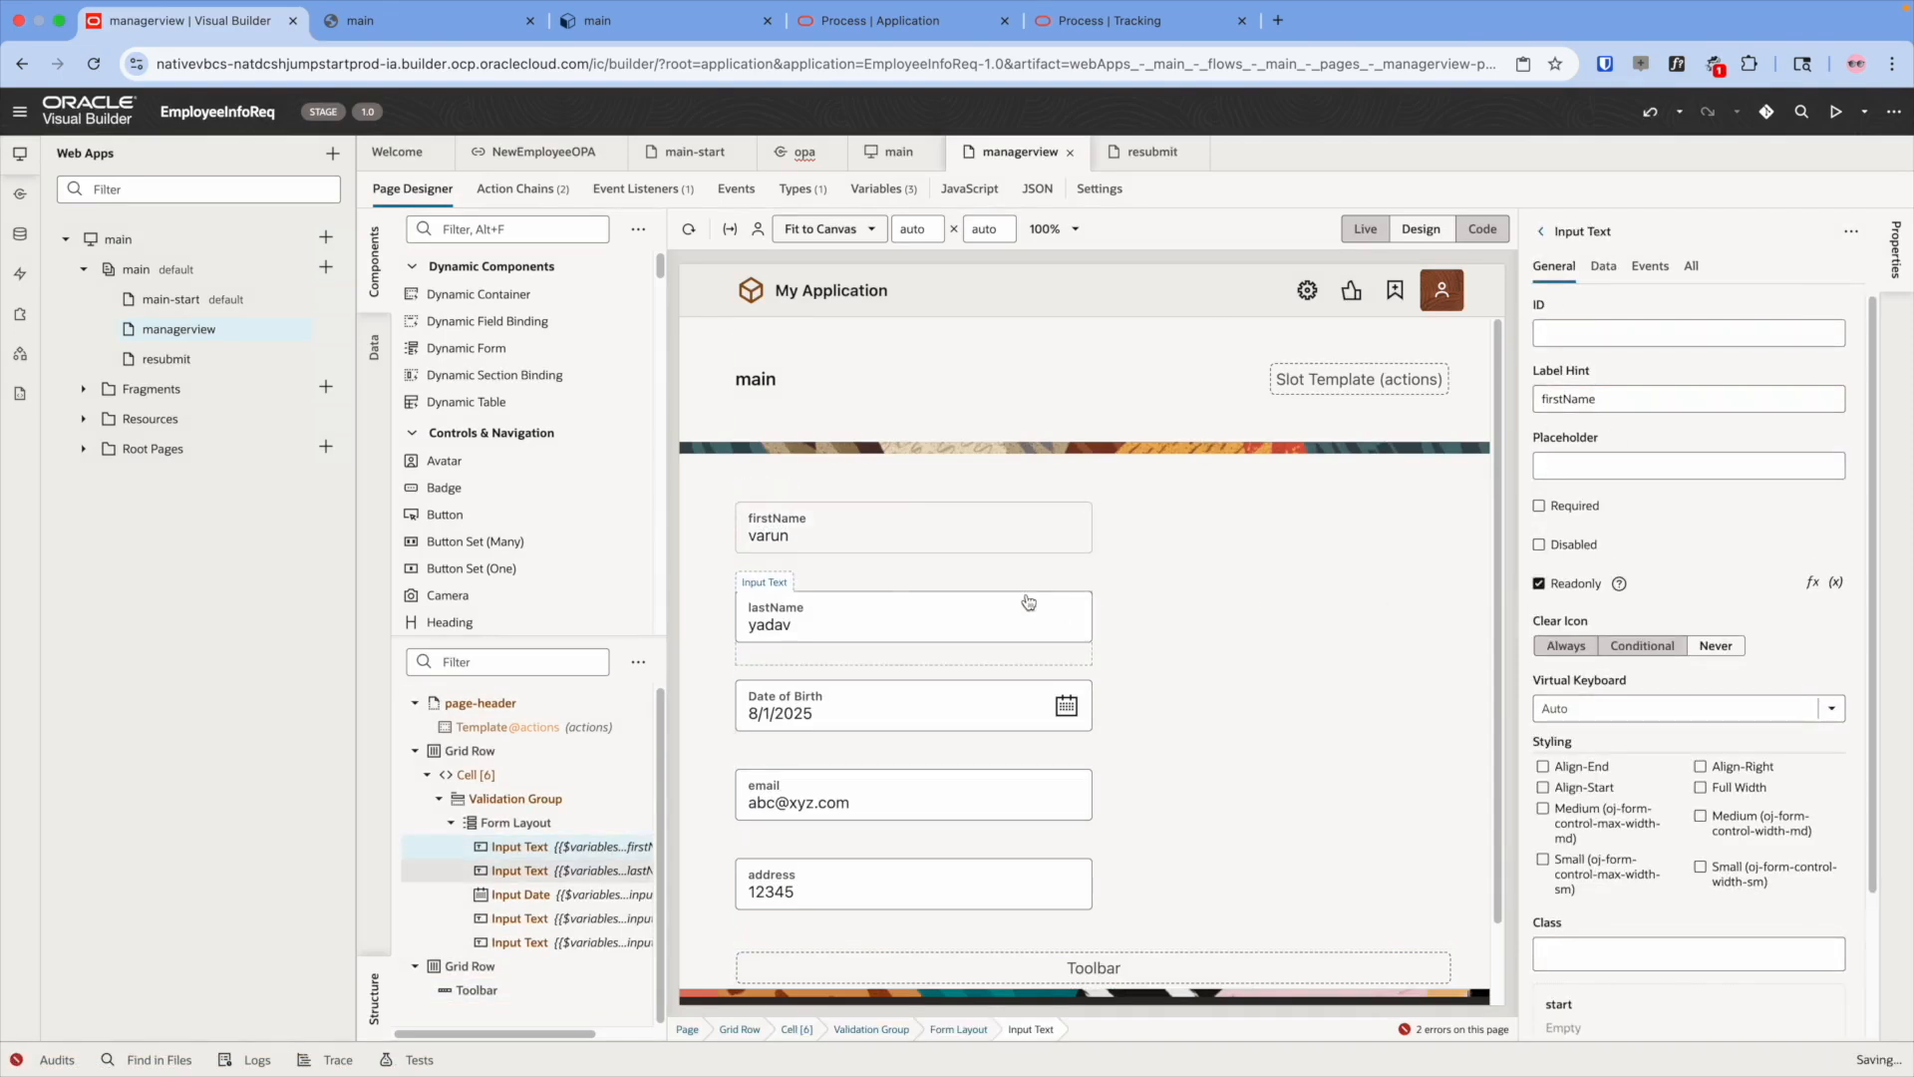
{"action": "left_click", "coordinate": [948, 607]}
{"action": "left_click", "coordinate": [1026, 547]}
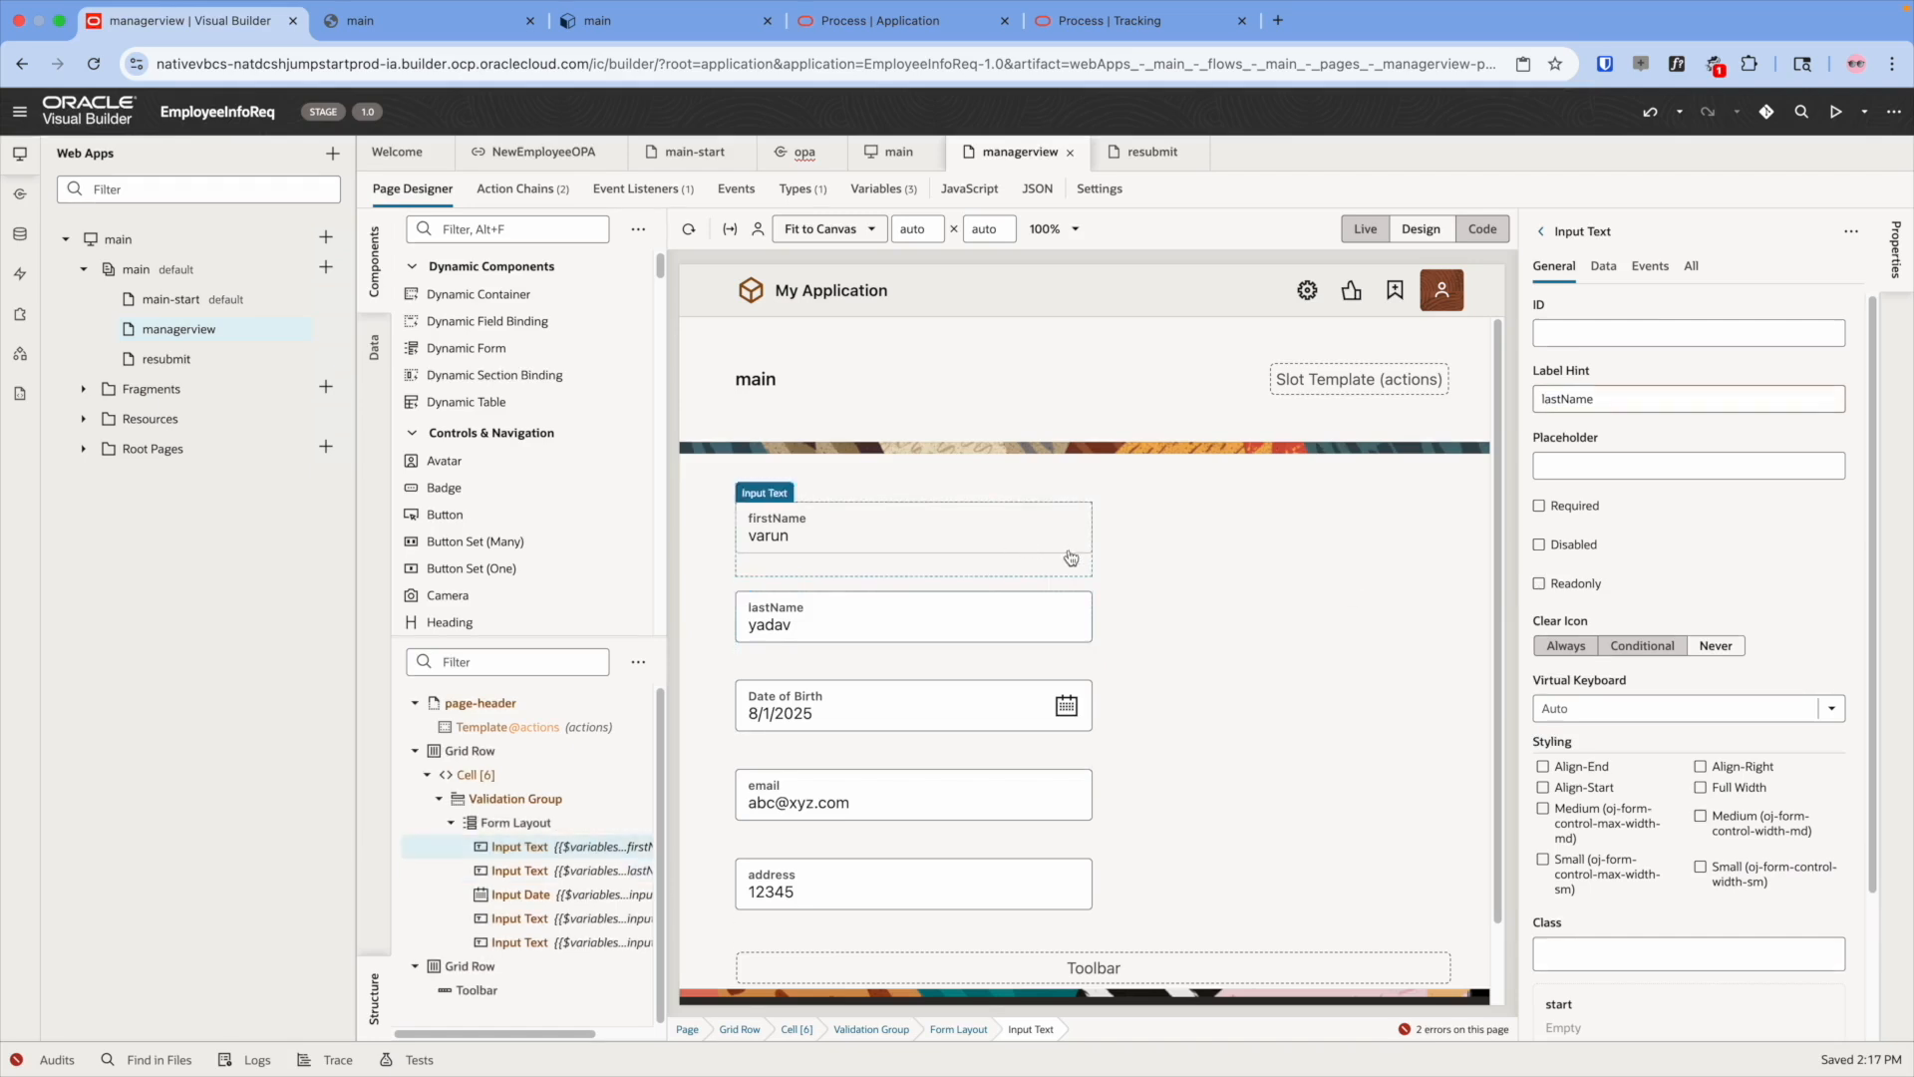
{"action": "left_click", "coordinate": [1540, 584]}
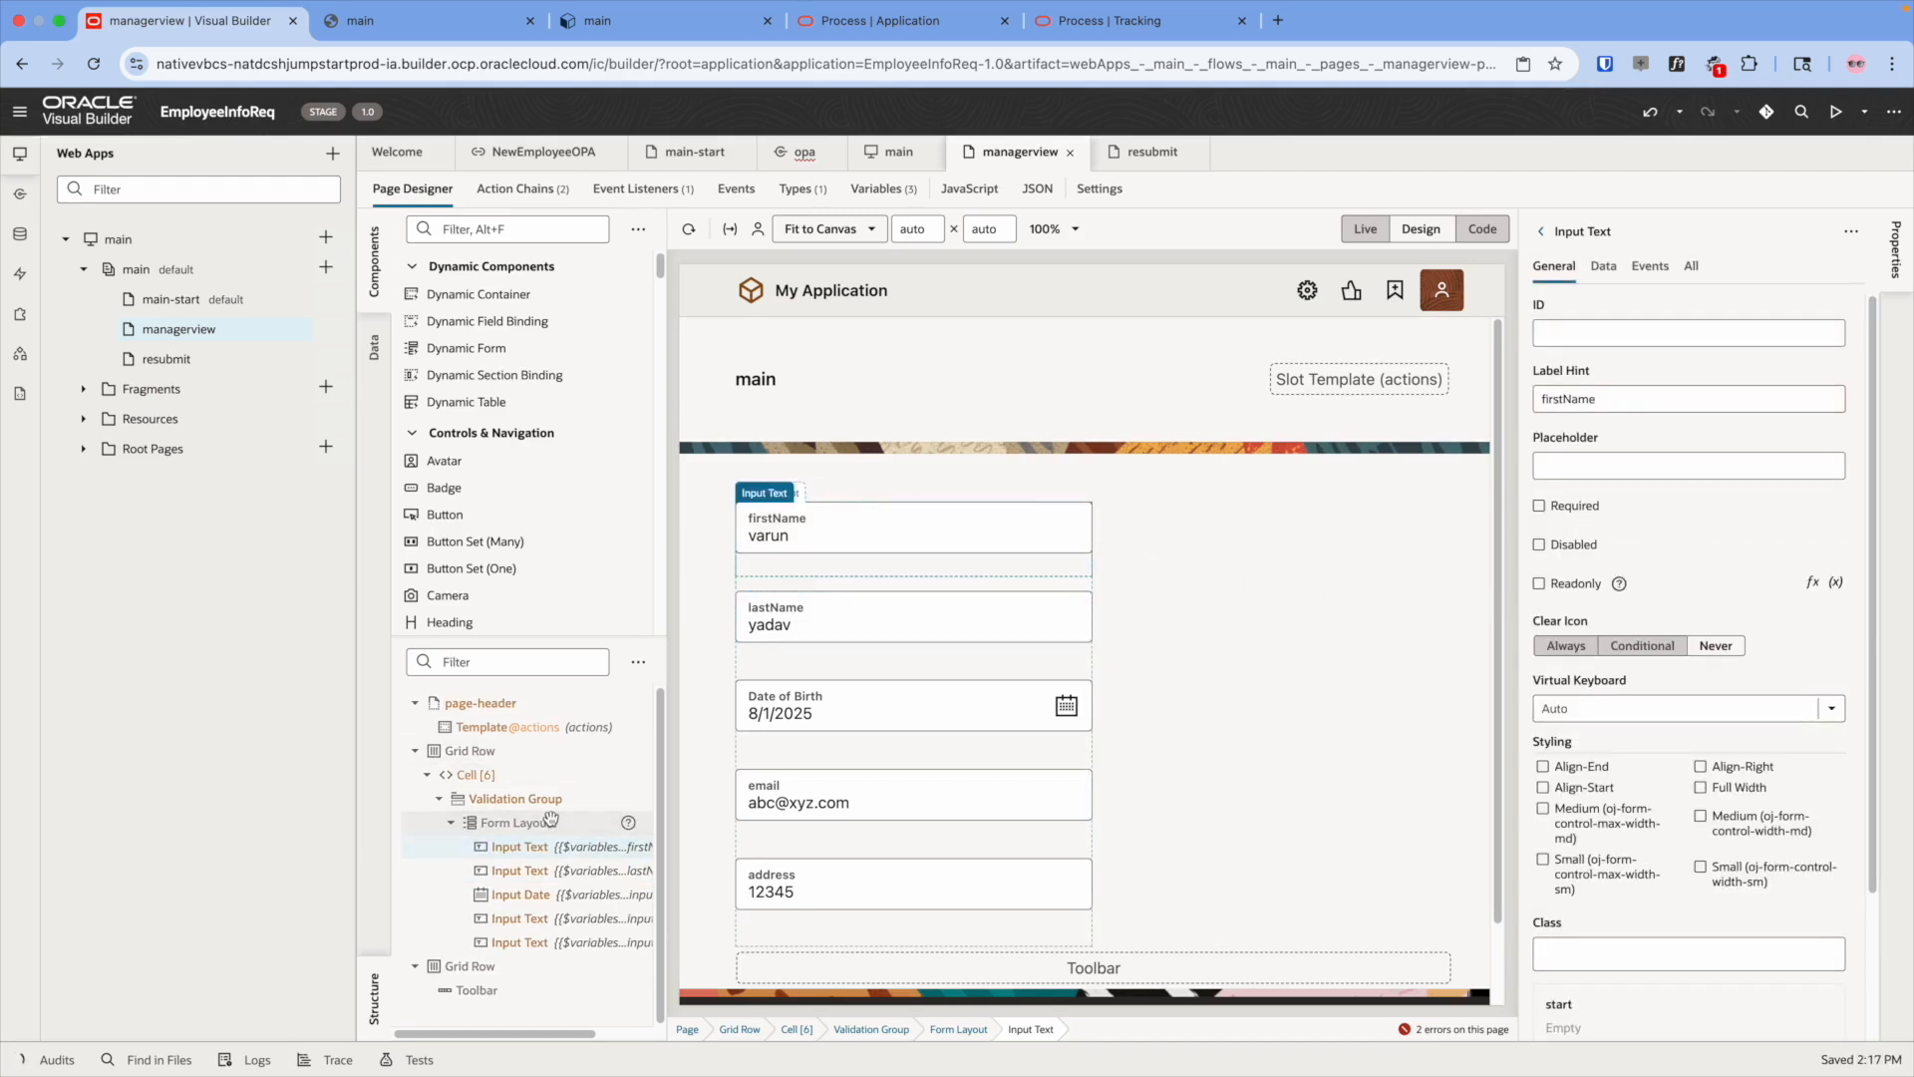
- Make the whole form layout read-only with labels at the Start edge
{"action": "left_click", "coordinate": [515, 822]}
{"action": "left_click", "coordinate": [1539, 695]}
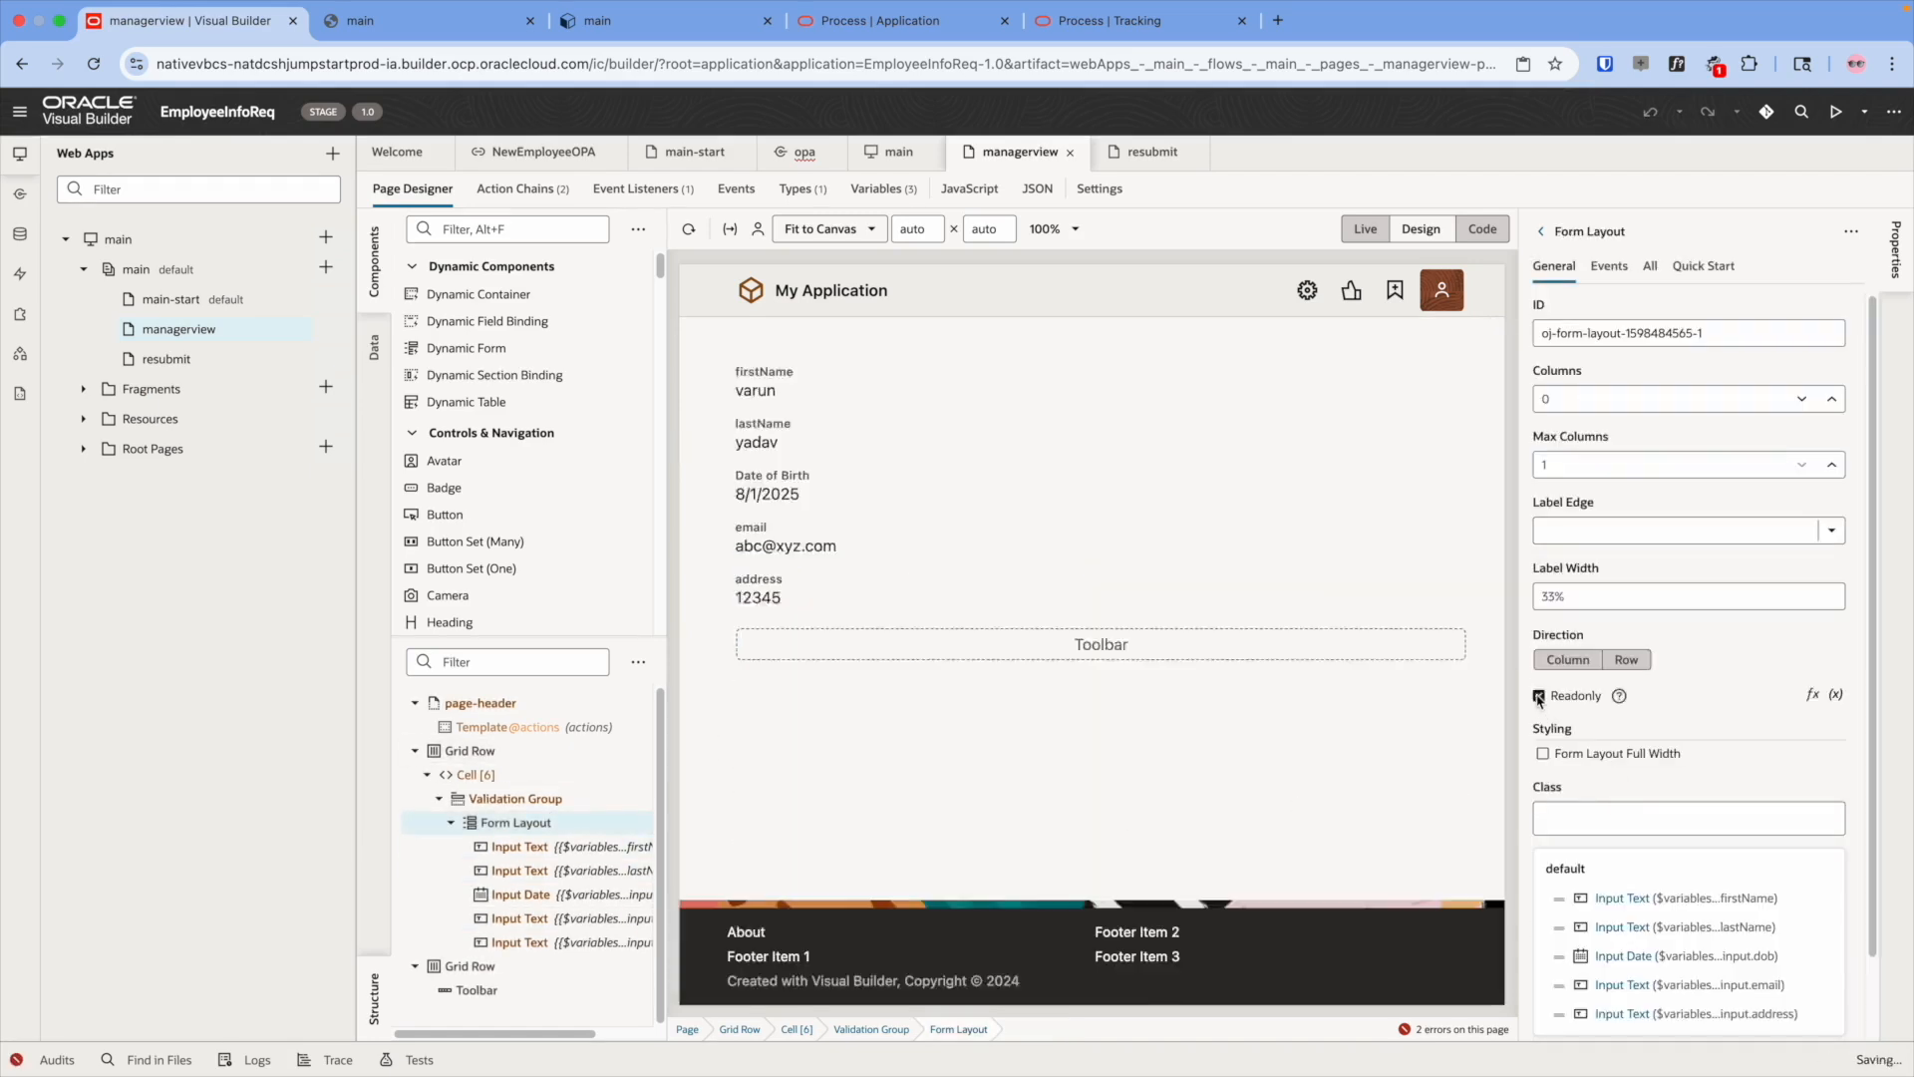
{"action": "left_click", "coordinate": [1613, 531]}
{"action": "left_click", "coordinate": [1617, 634]}
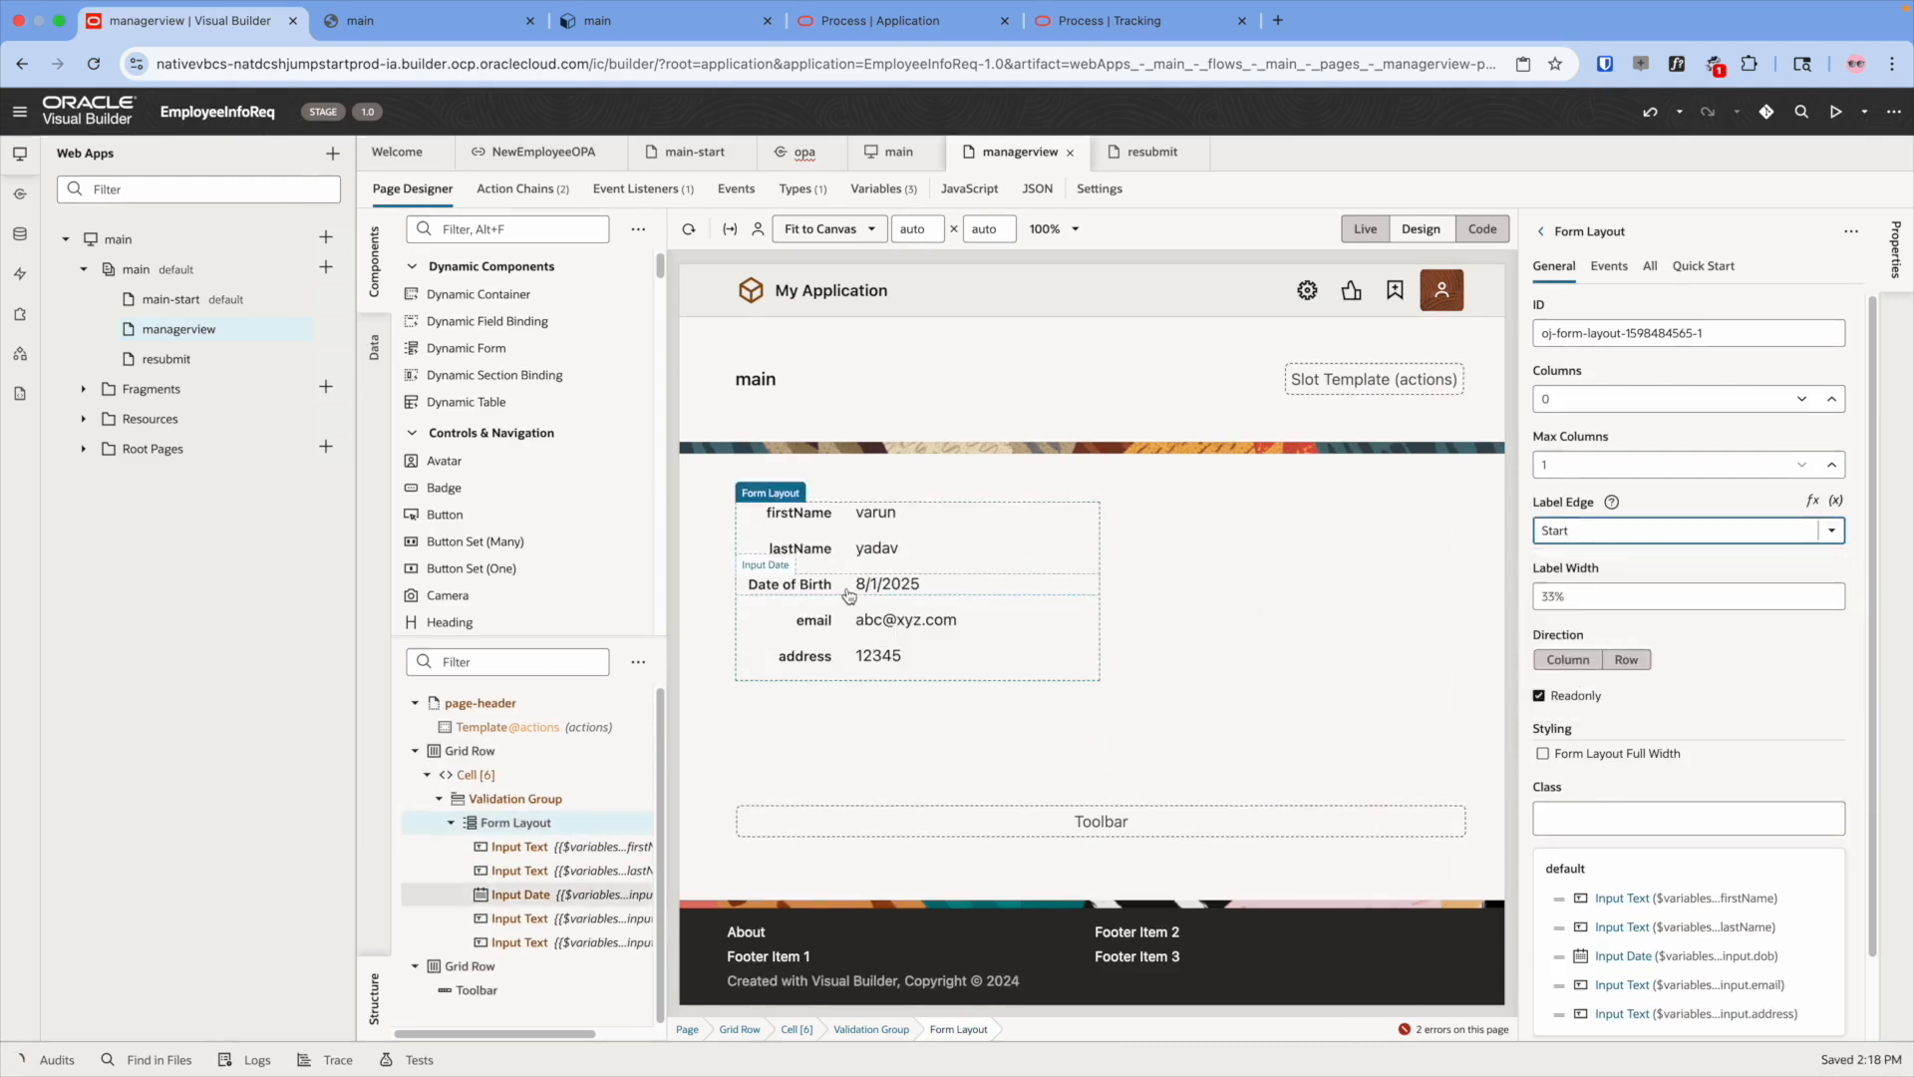
{"action": "left_click", "coordinate": [1127, 494]}
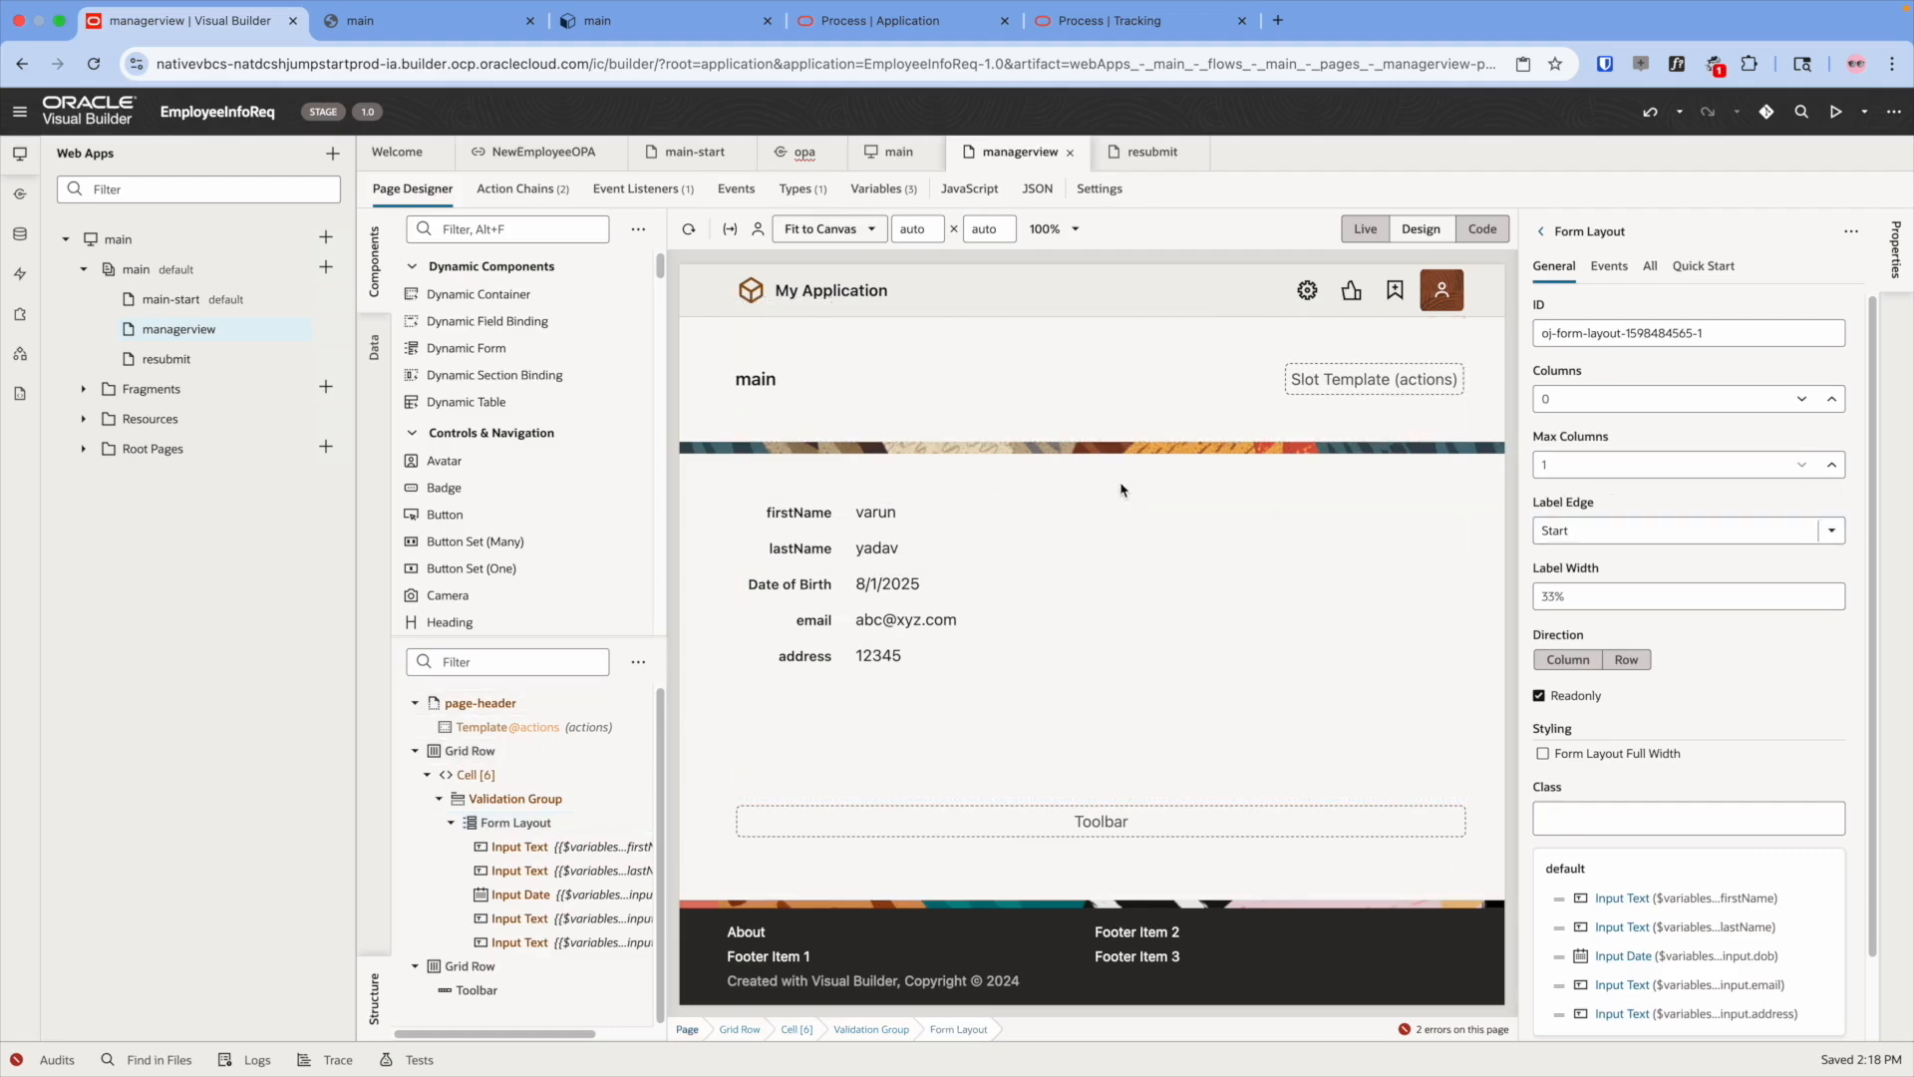
- In resubmit's vbEnterListener chain, assign response.body.inputPayload to processes.dataObject.input
{"action": "left_click", "coordinate": [225, 359]}
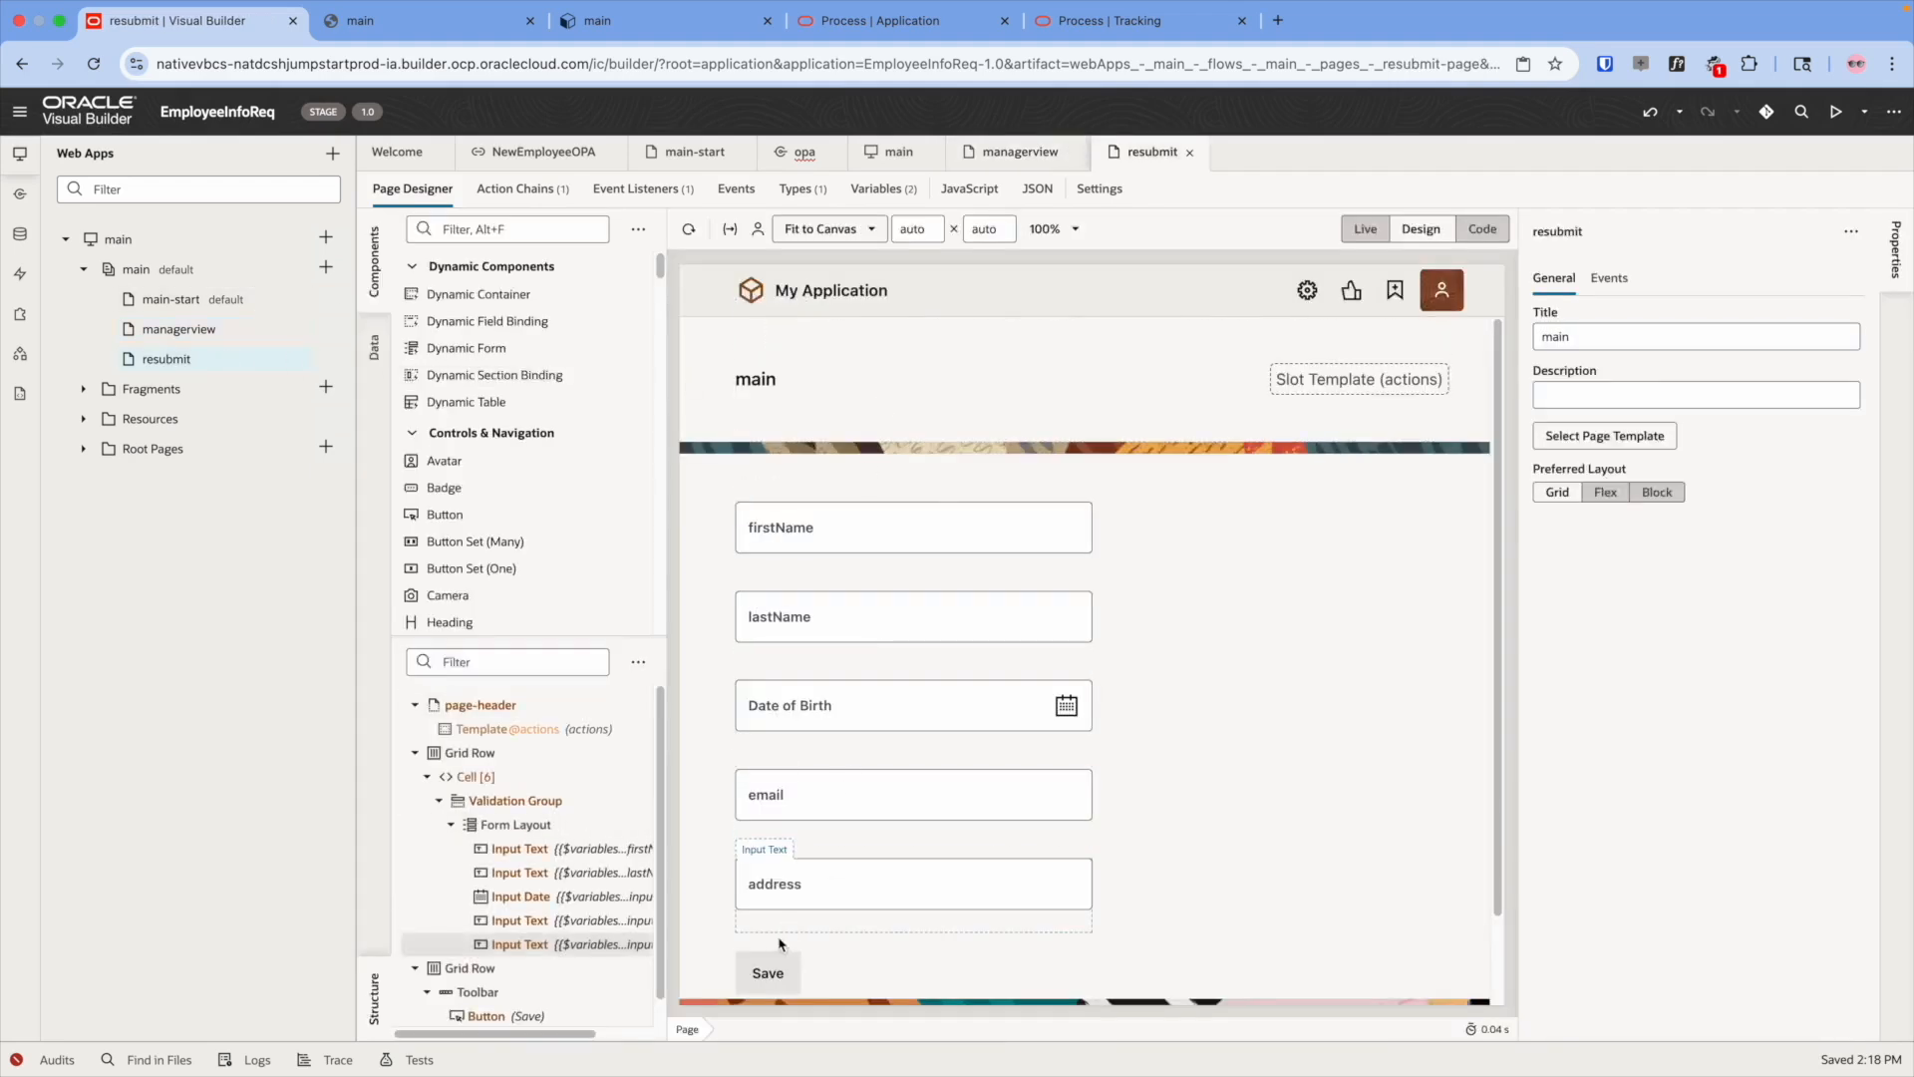
{"action": "left_click", "coordinate": [776, 963]}
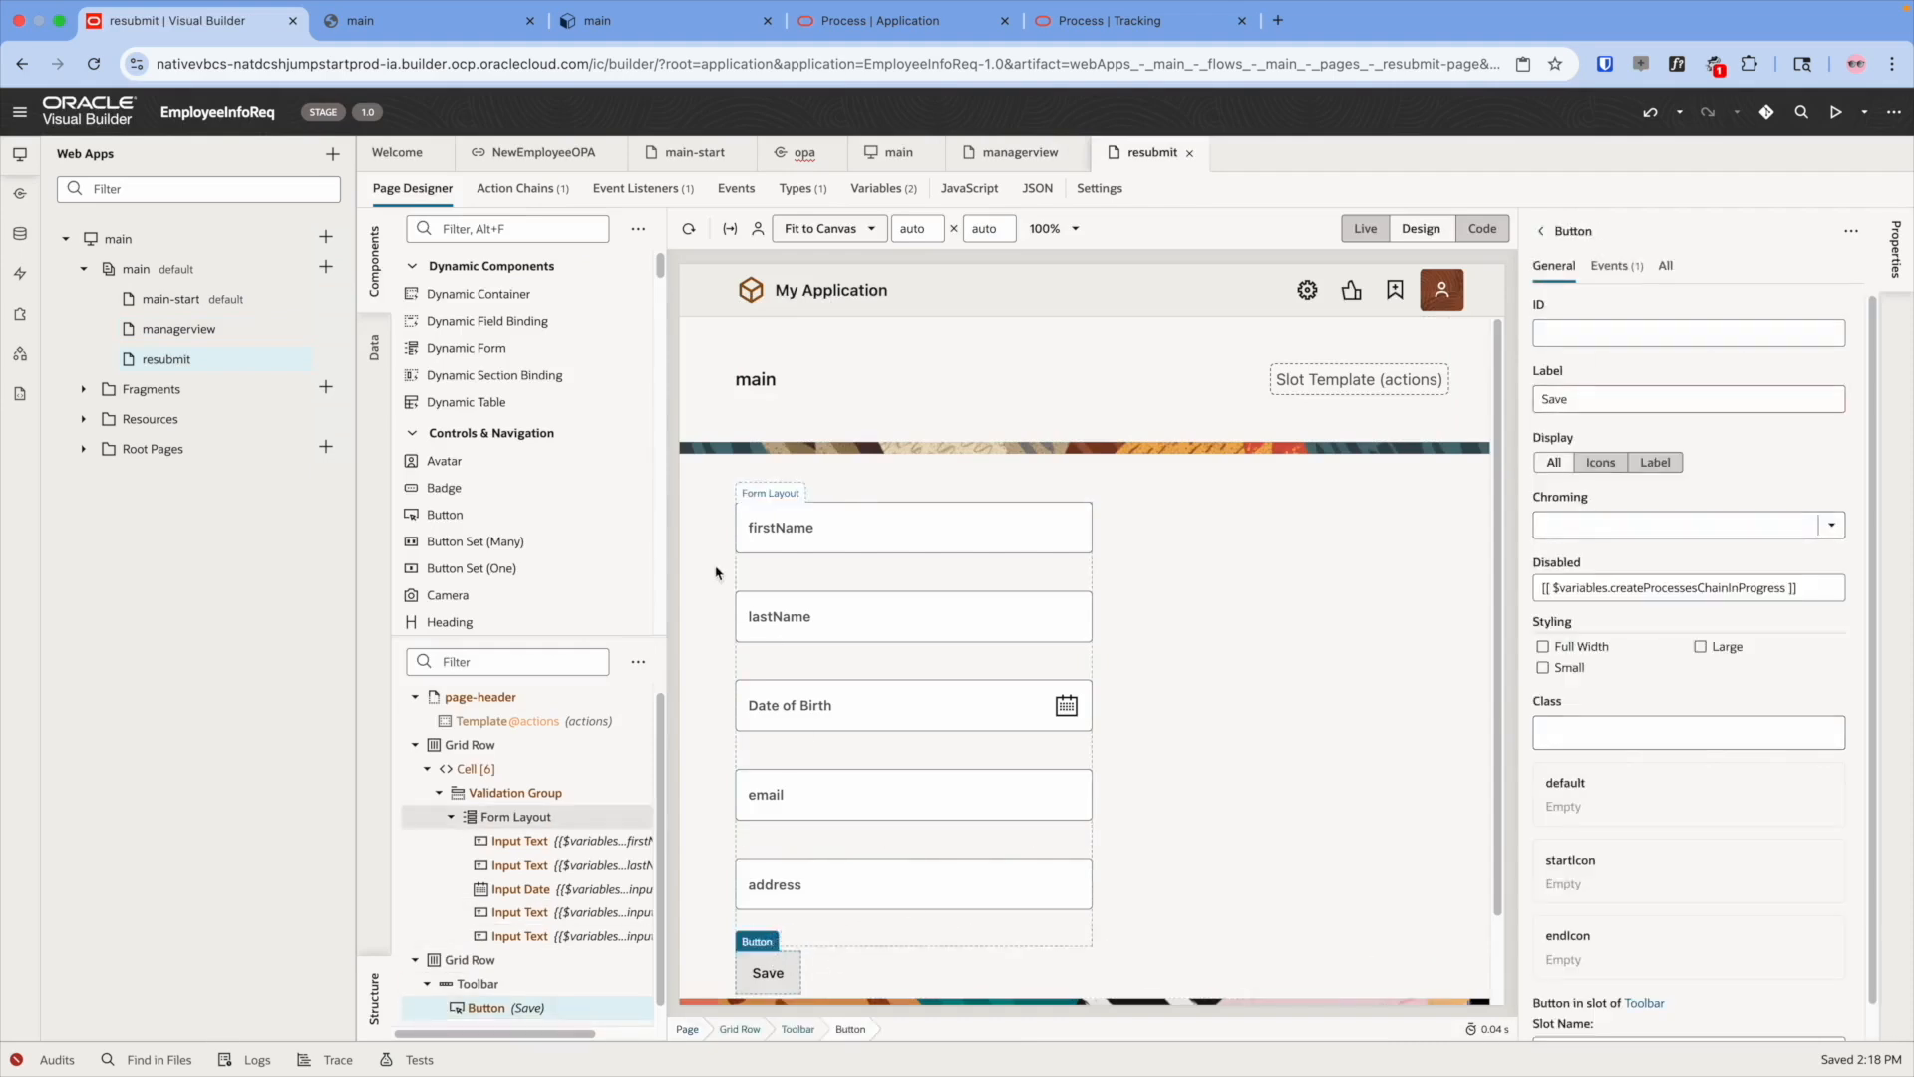
{"action": "left_click", "coordinate": [668, 190]}
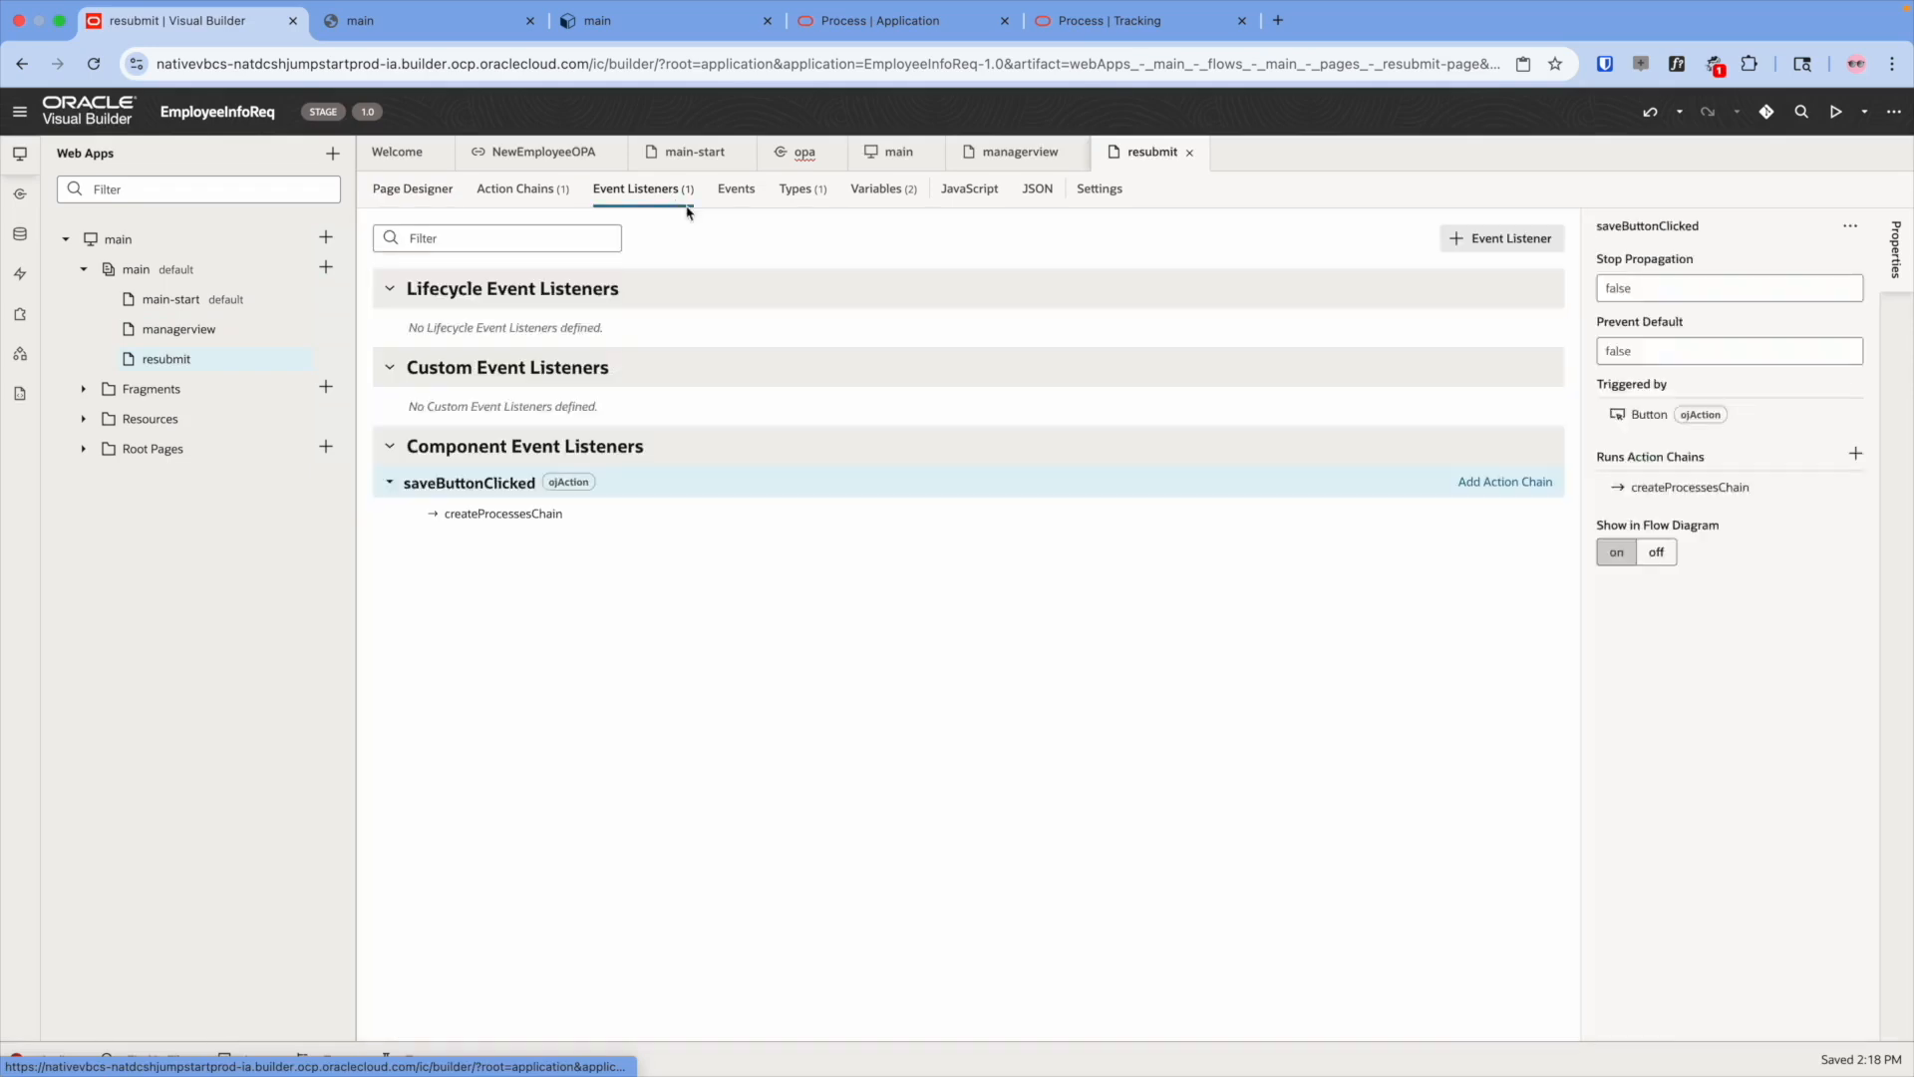
{"action": "left_click", "coordinate": [1300, 989]}
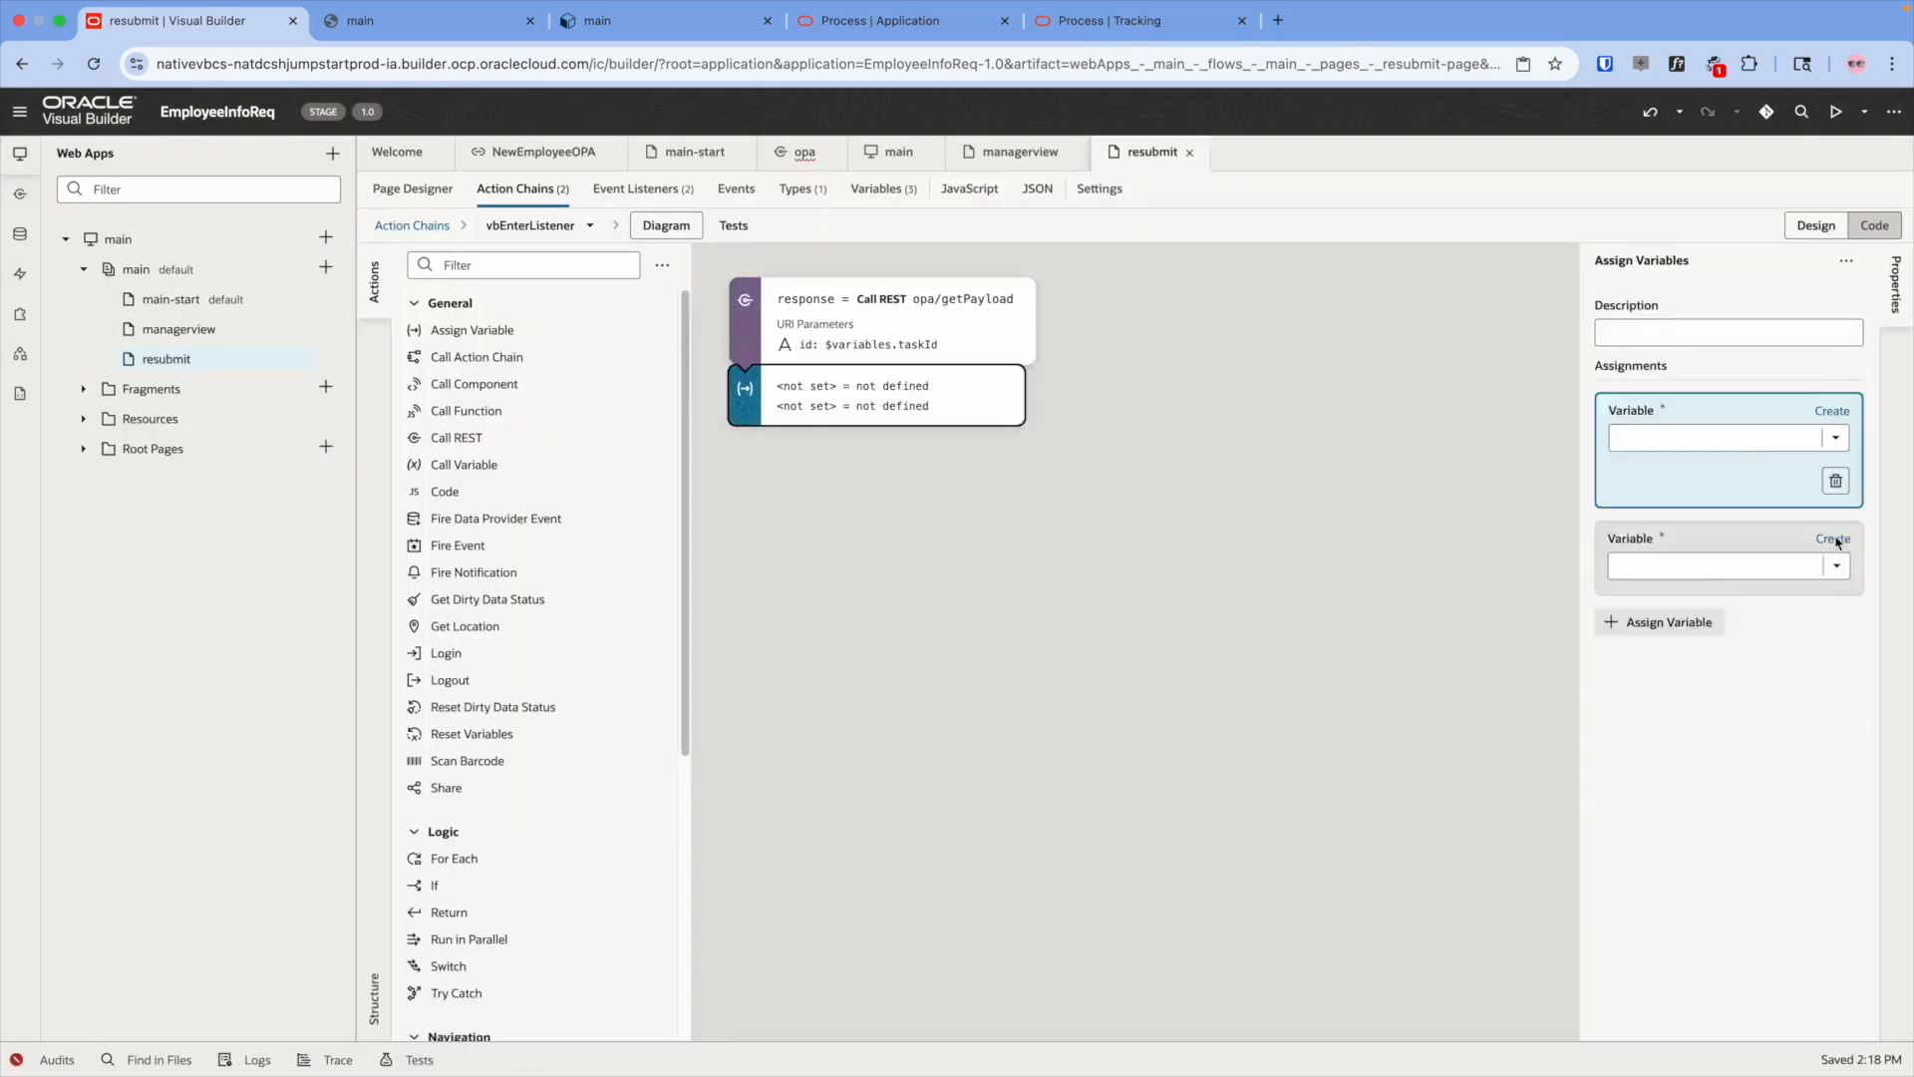
{"action": "left_click", "coordinate": [1002, 528]}
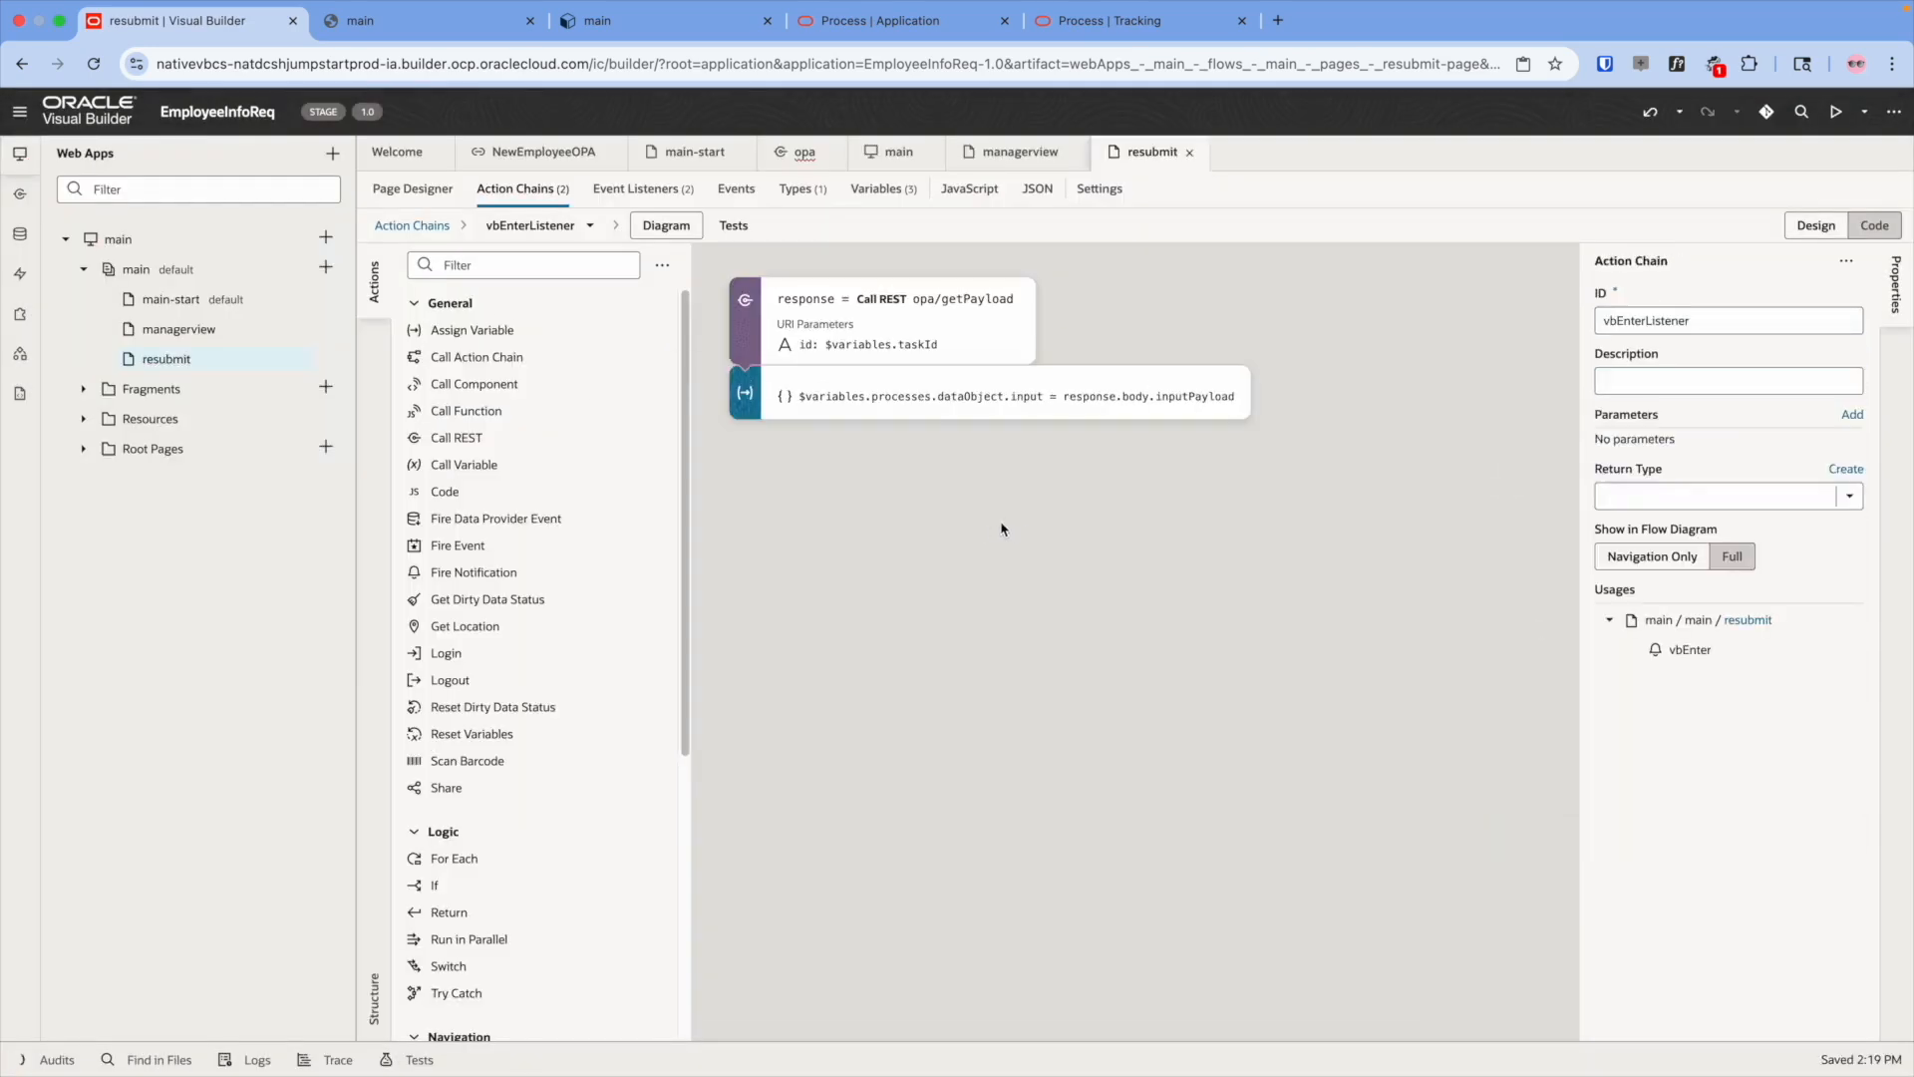
{"action": "left_click", "coordinate": [408, 193]}
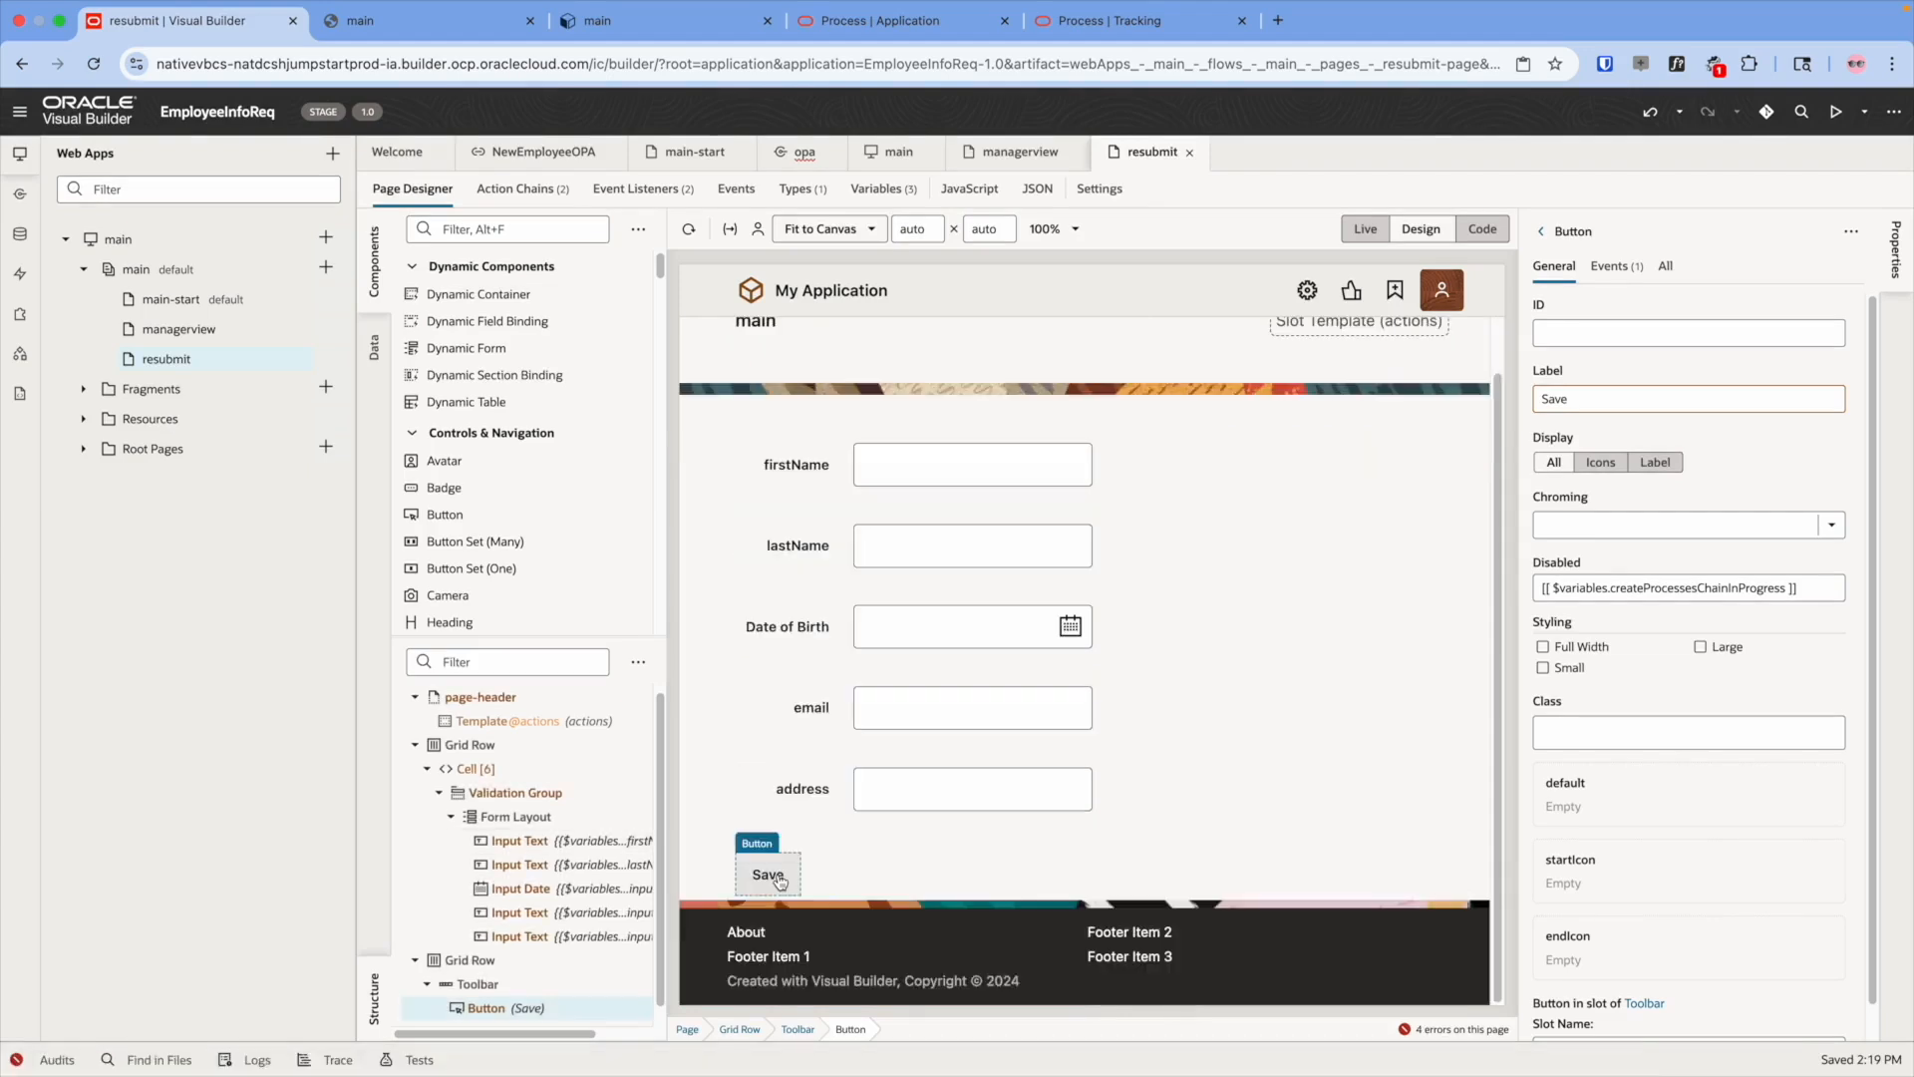
- Point the Save button chain's REST call to the opa PUT updatePayload endpoint
{"action": "left_click", "coordinate": [1610, 267]}
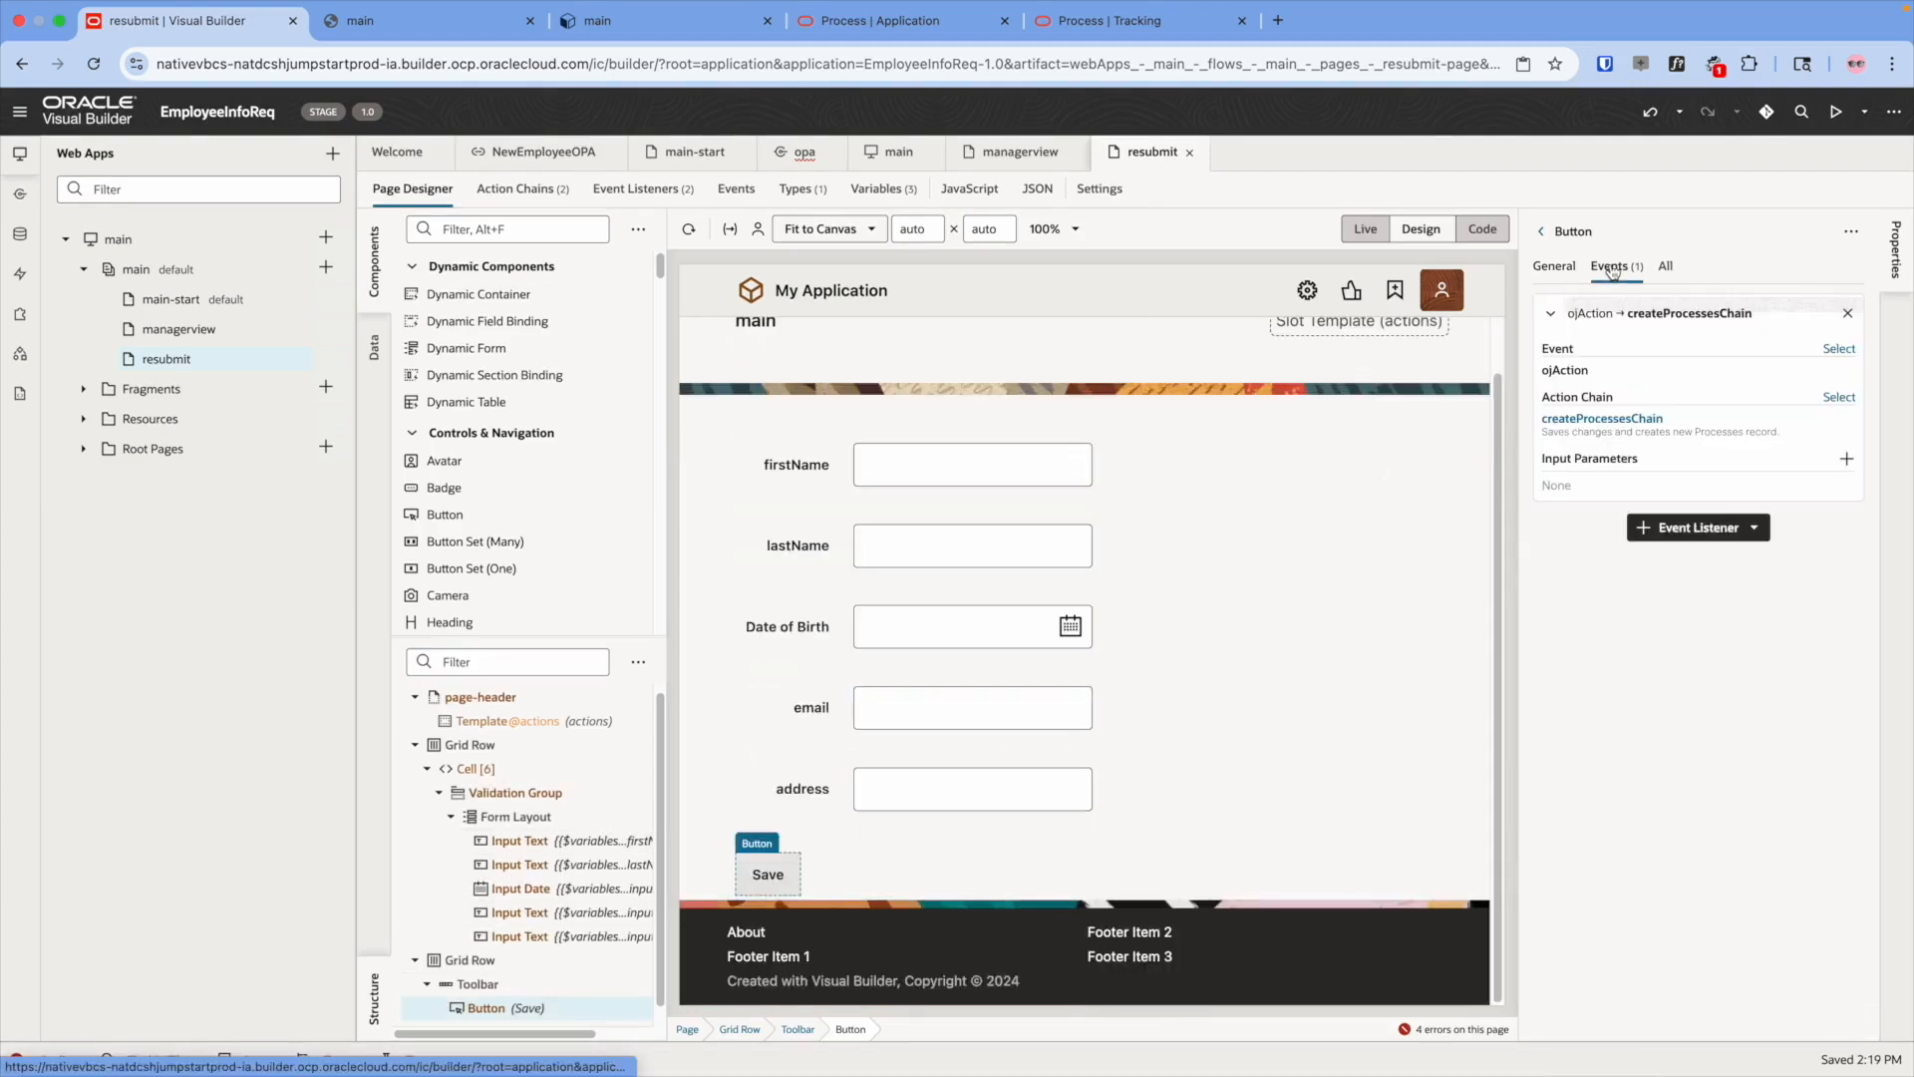
{"action": "left_click", "coordinate": [1605, 418]}
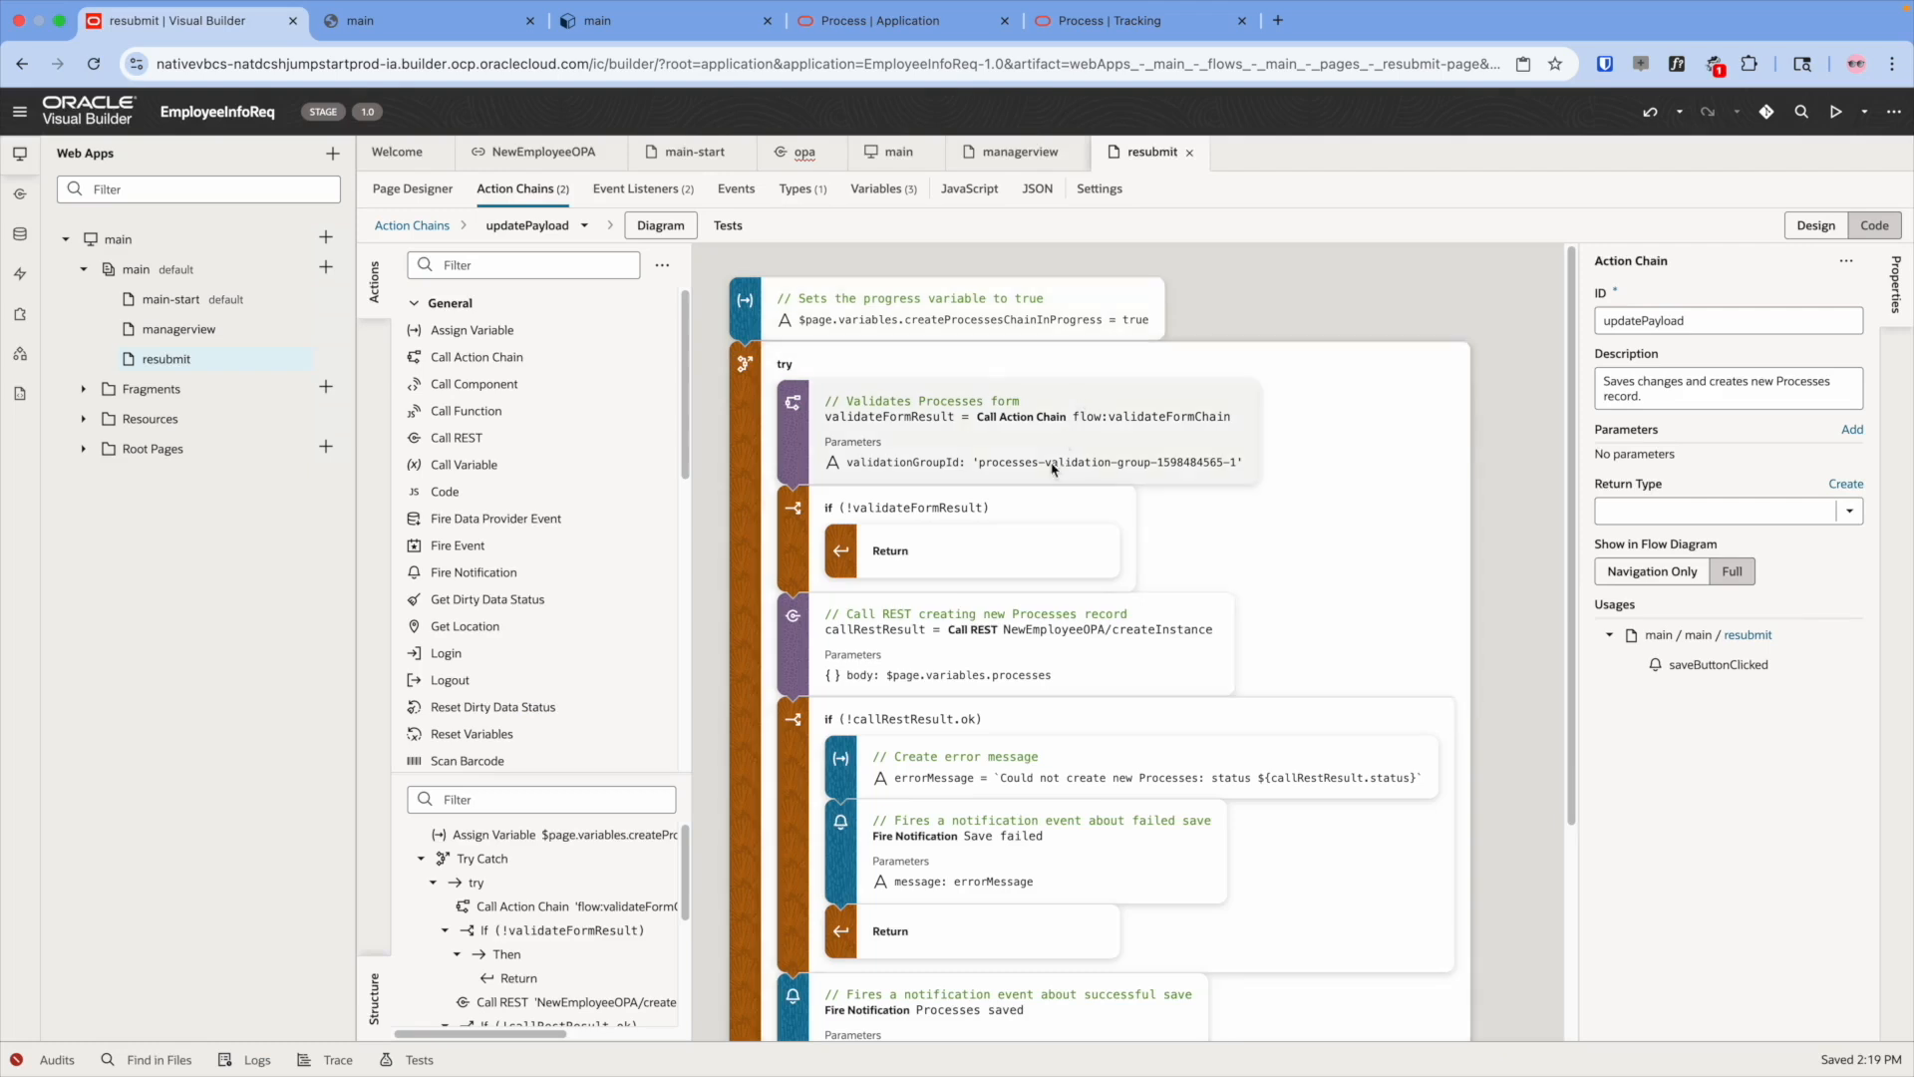
{"action": "left_click", "coordinate": [1036, 660]}
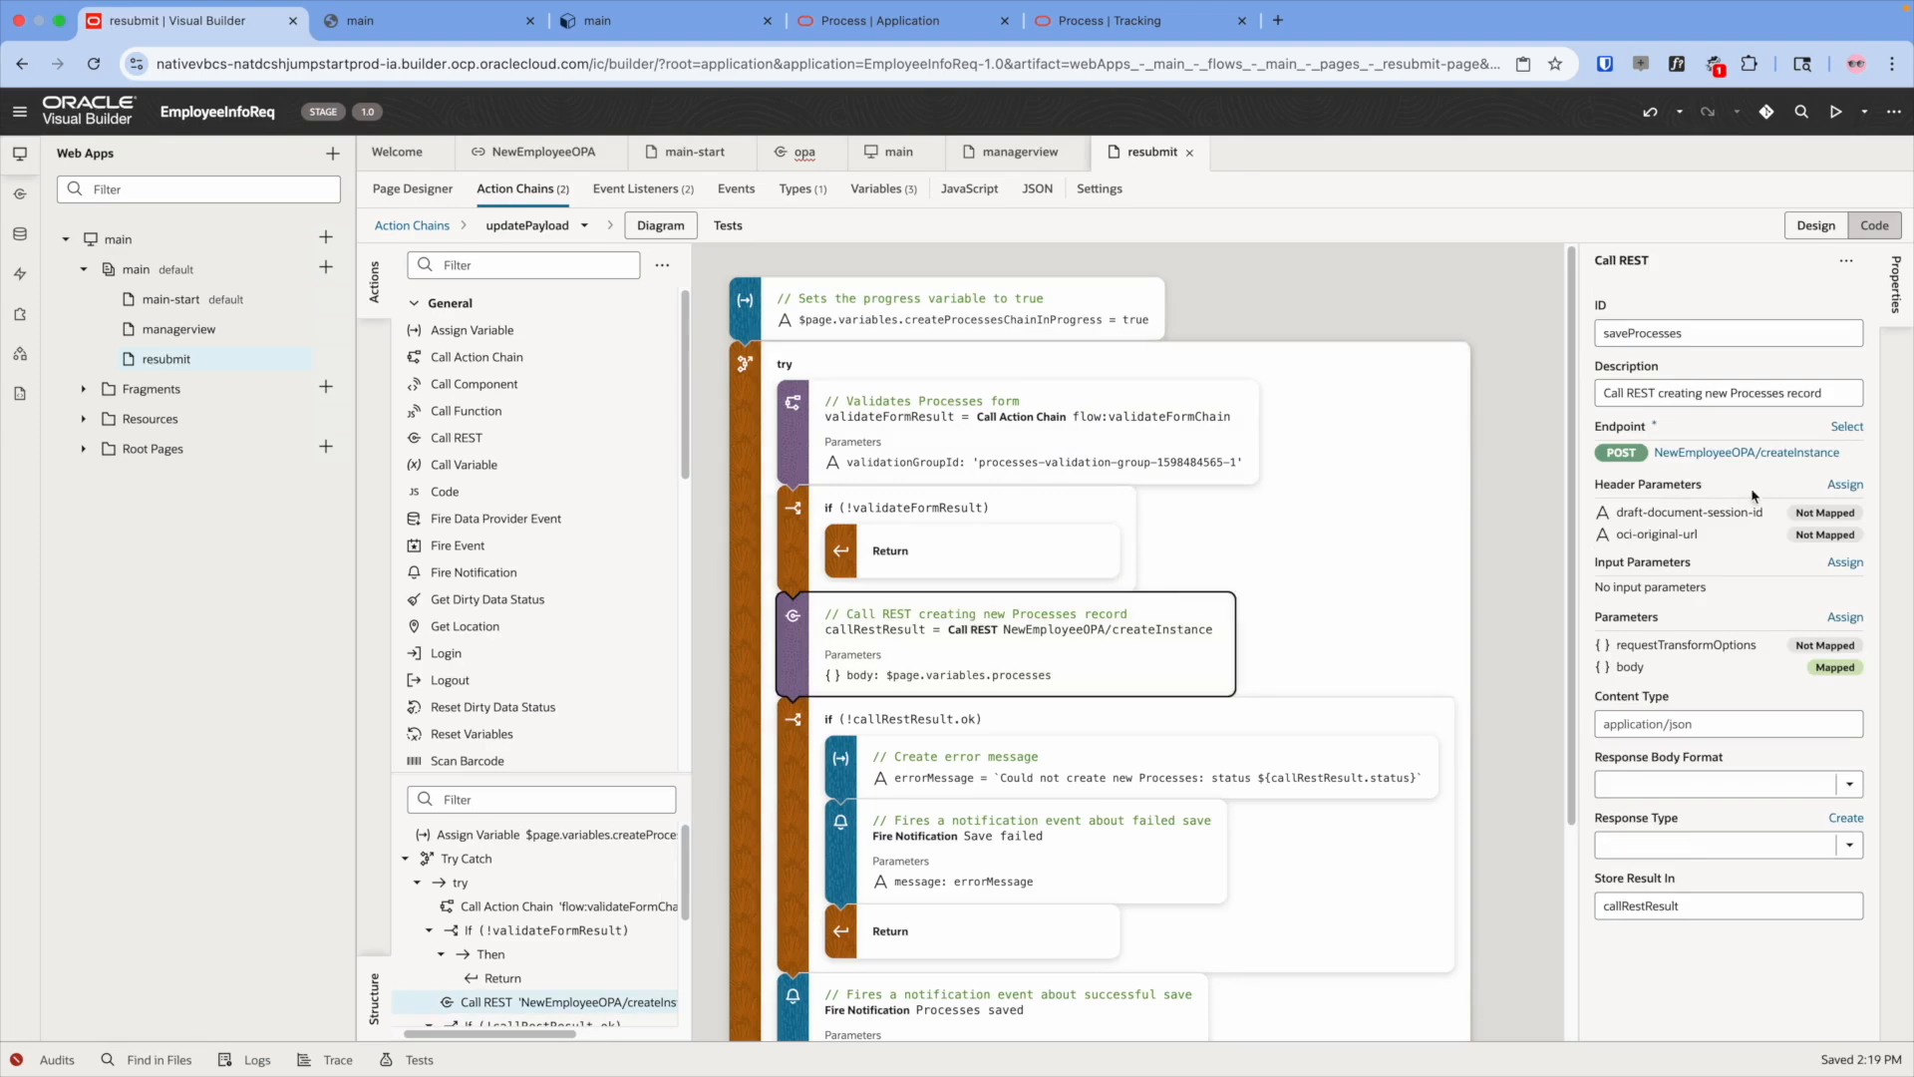
{"action": "left_click", "coordinate": [1843, 428]}
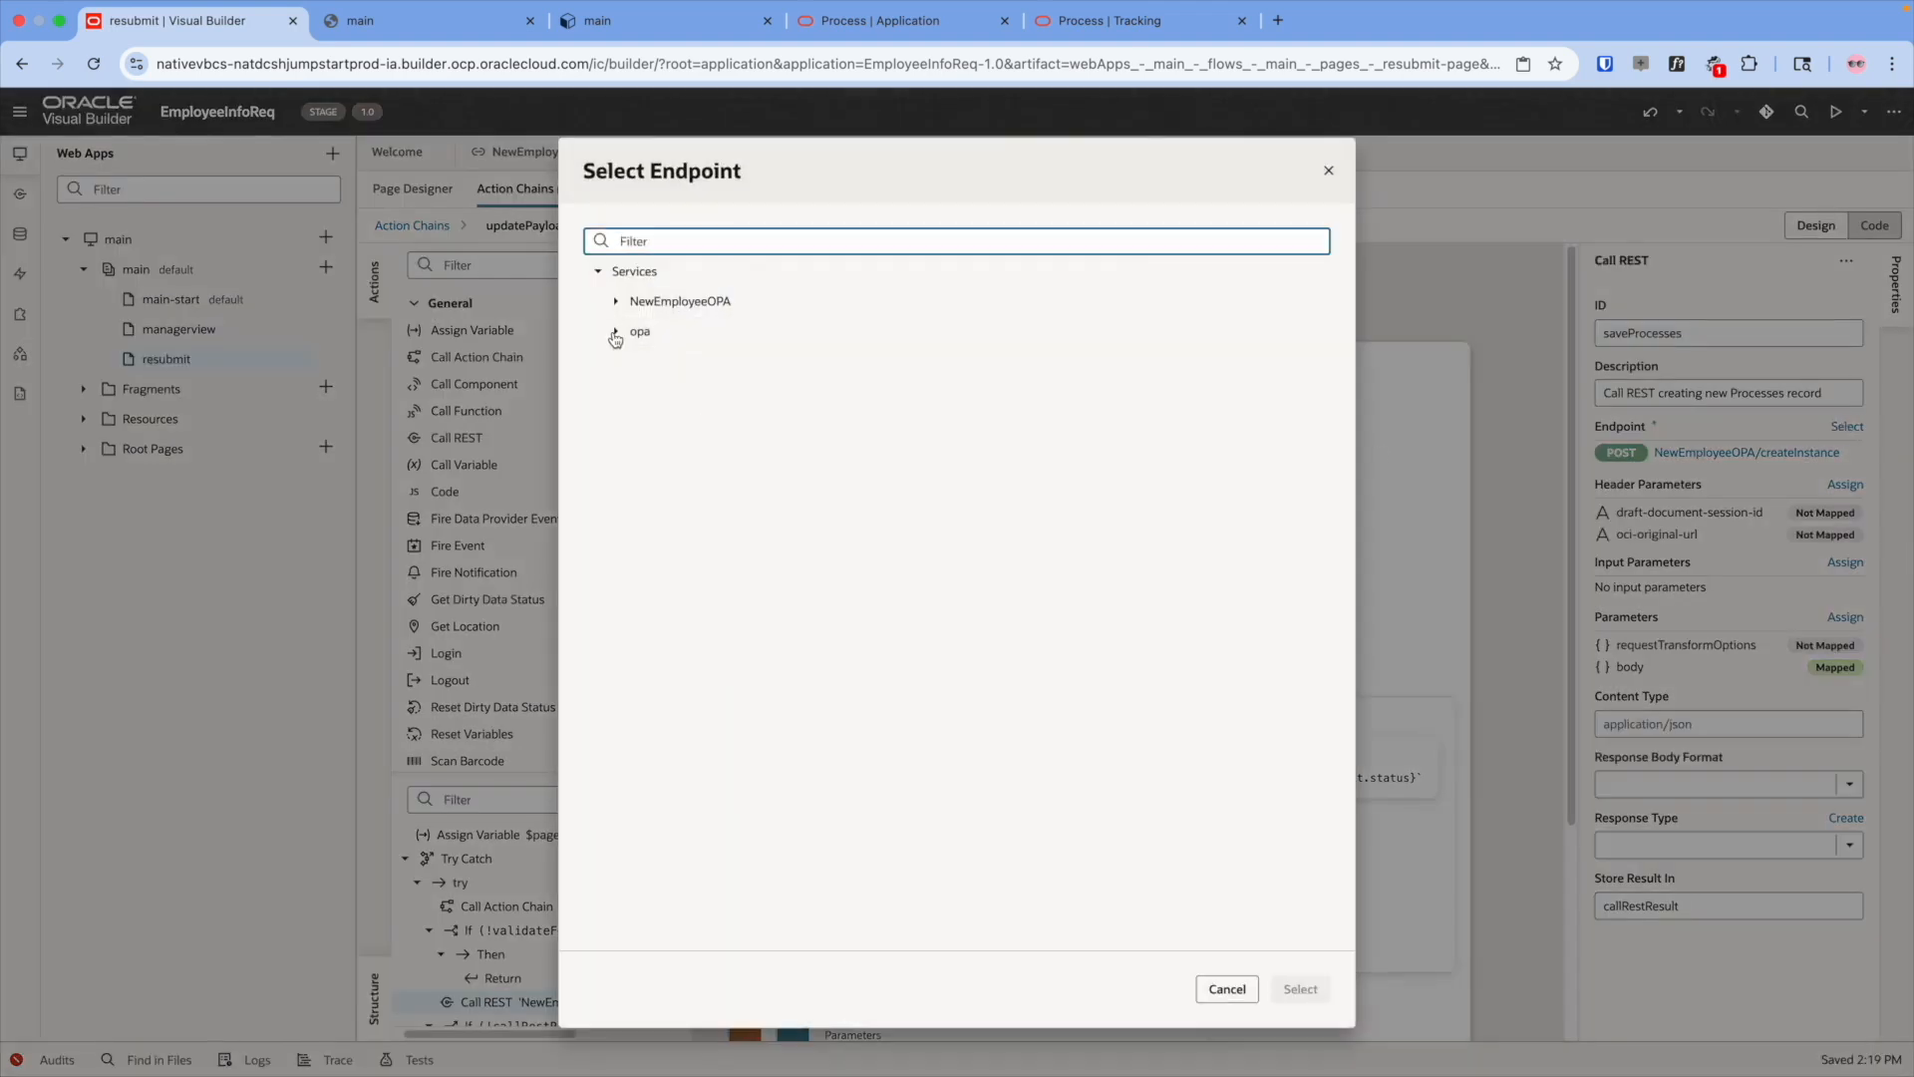
{"action": "left_click", "coordinate": [615, 333]}
{"action": "left_click", "coordinate": [744, 438]}
{"action": "left_click", "coordinate": [1301, 992]}
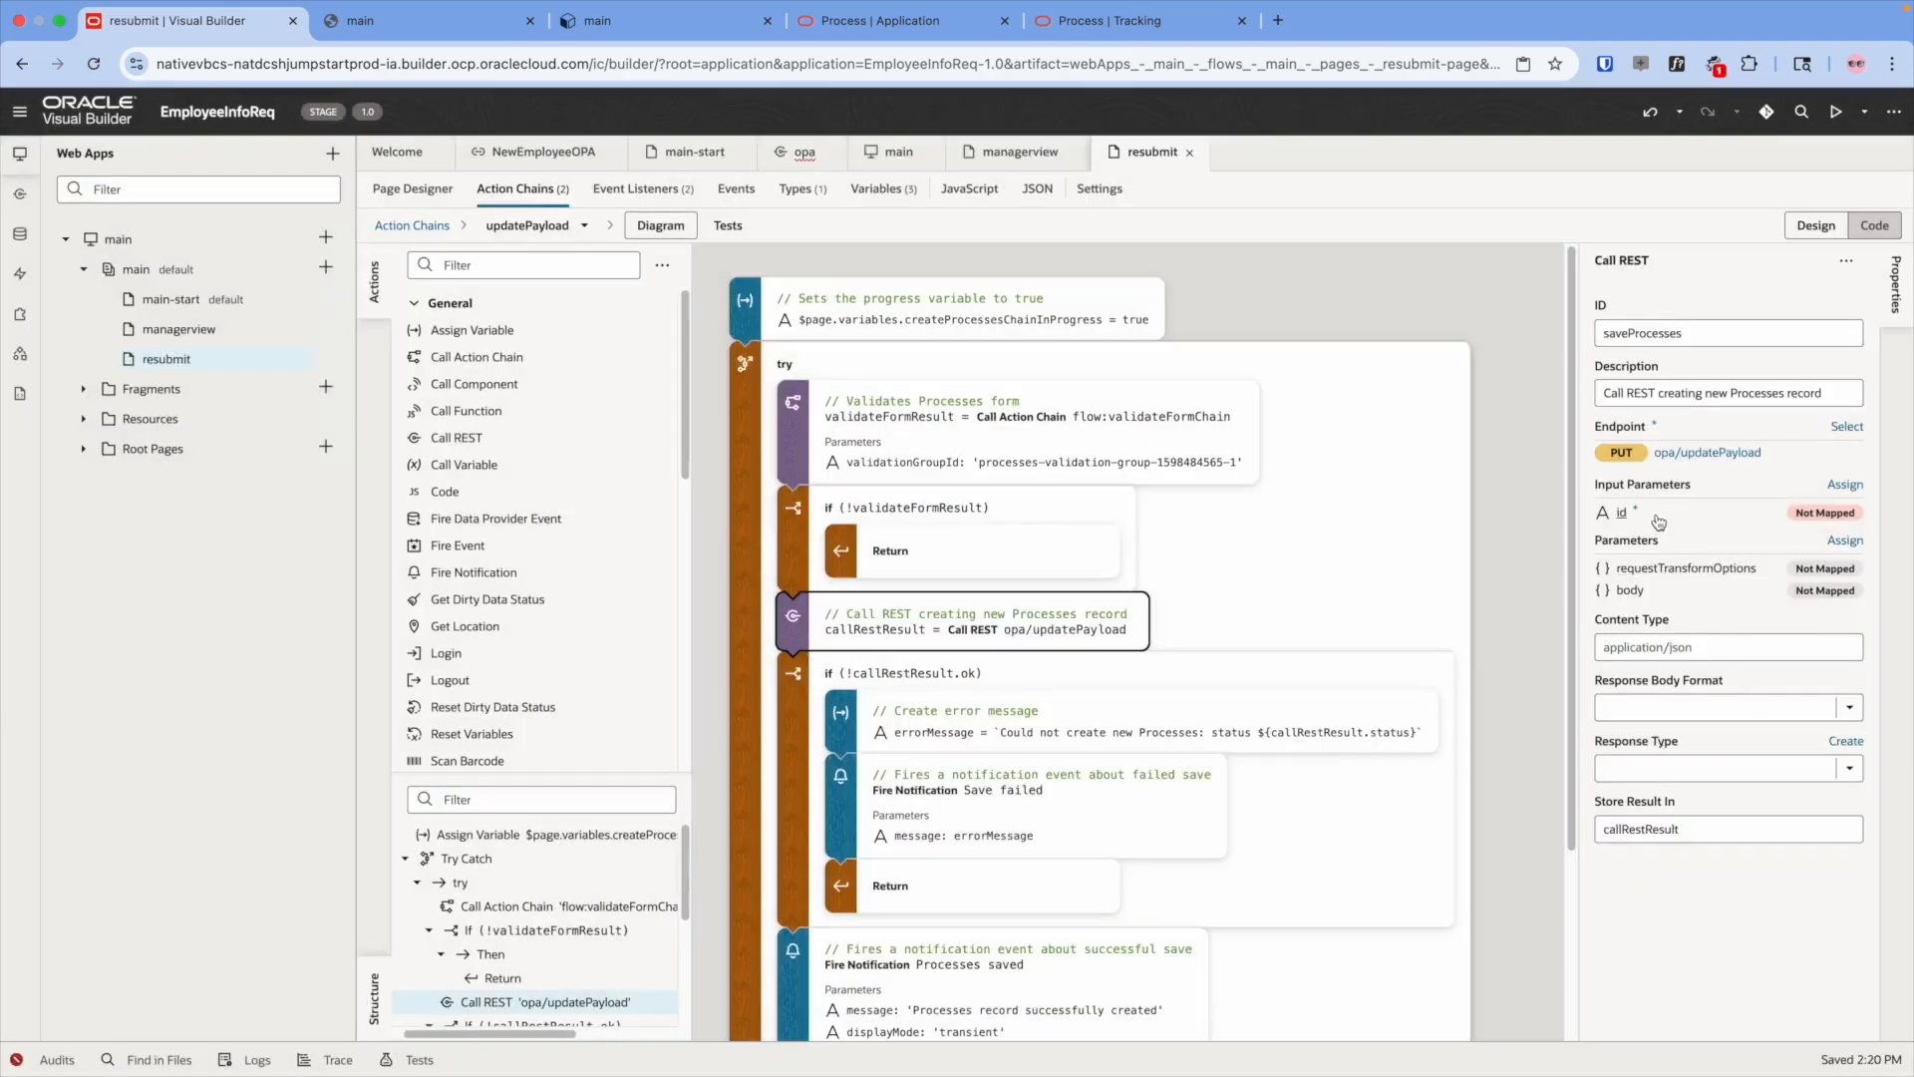
- Map the id parameter to taskId and create an updatePayload type from the PUT endpoint
{"action": "left_click", "coordinate": [1658, 520]}
{"action": "left_click_drag", "start_coordinate": [246, 500], "coordinate": [1361, 349]}
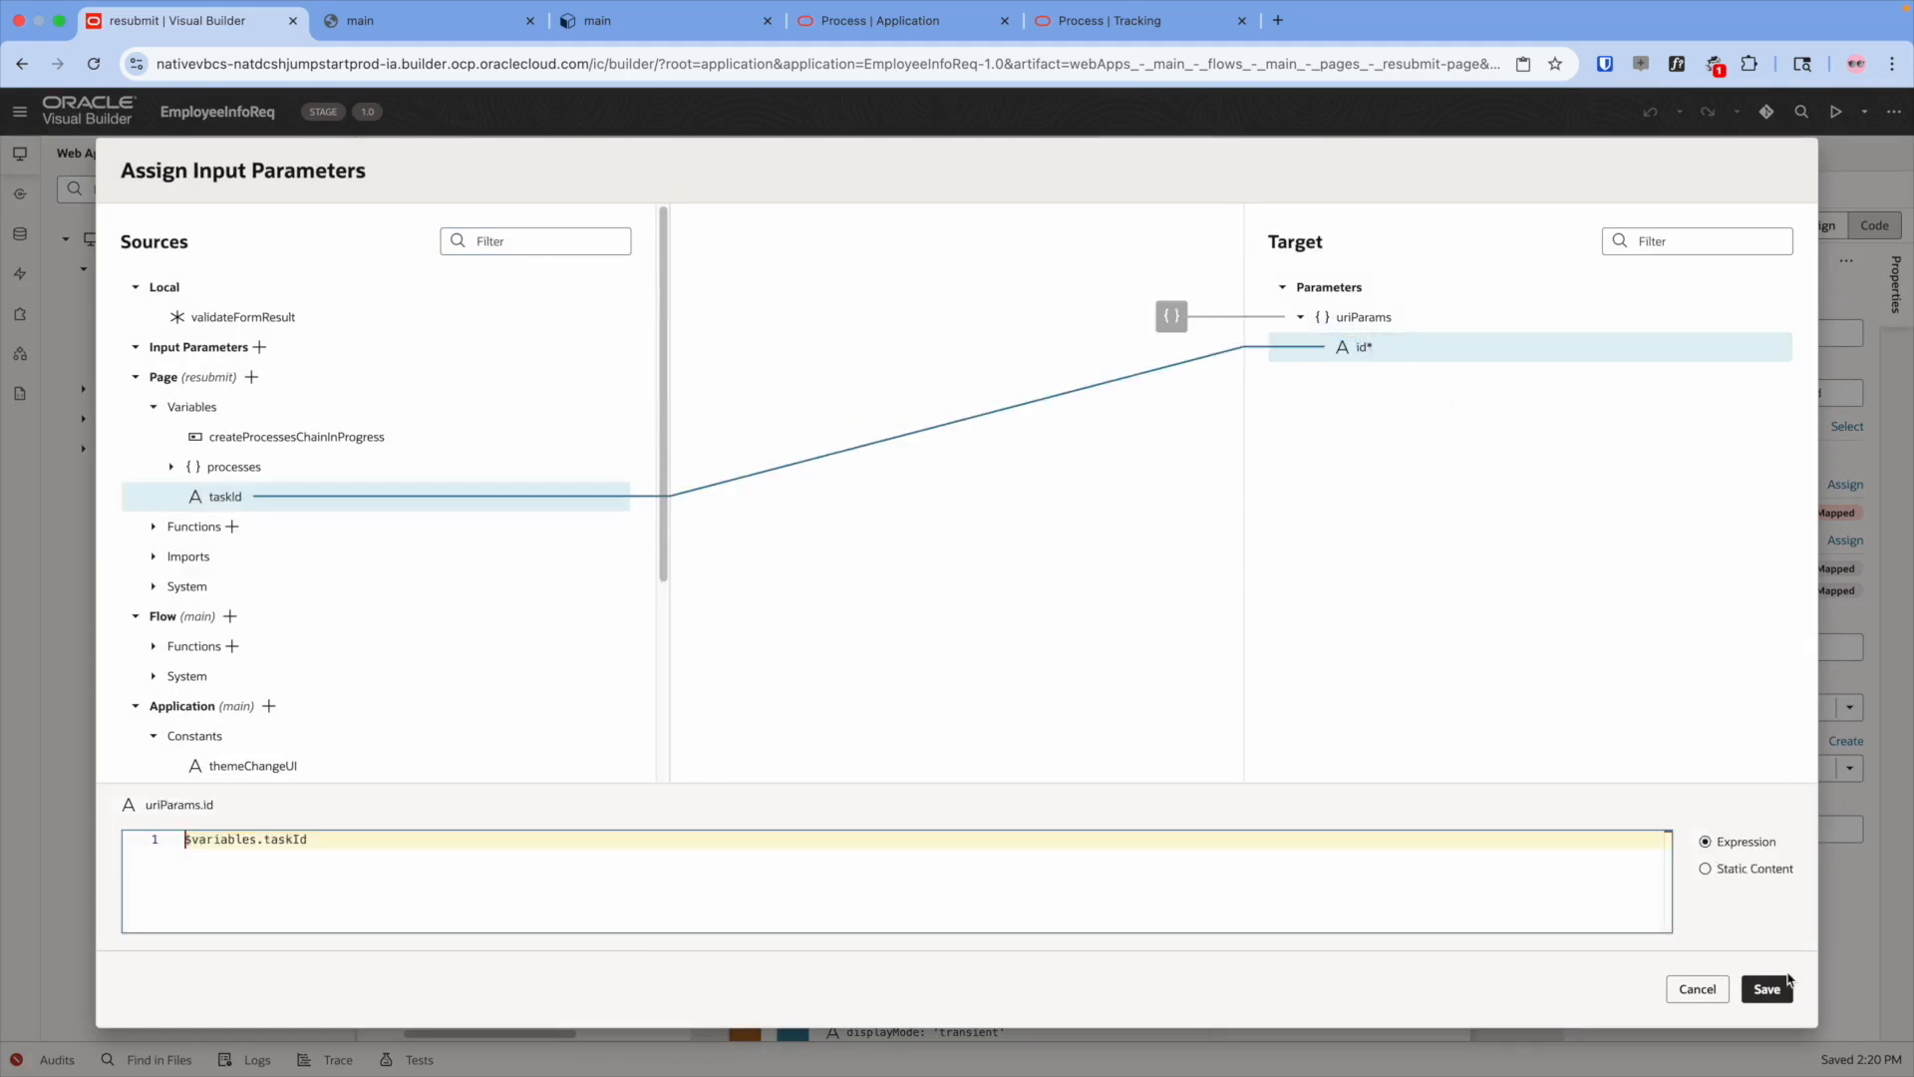
{"action": "left_click", "coordinate": [1767, 988]}
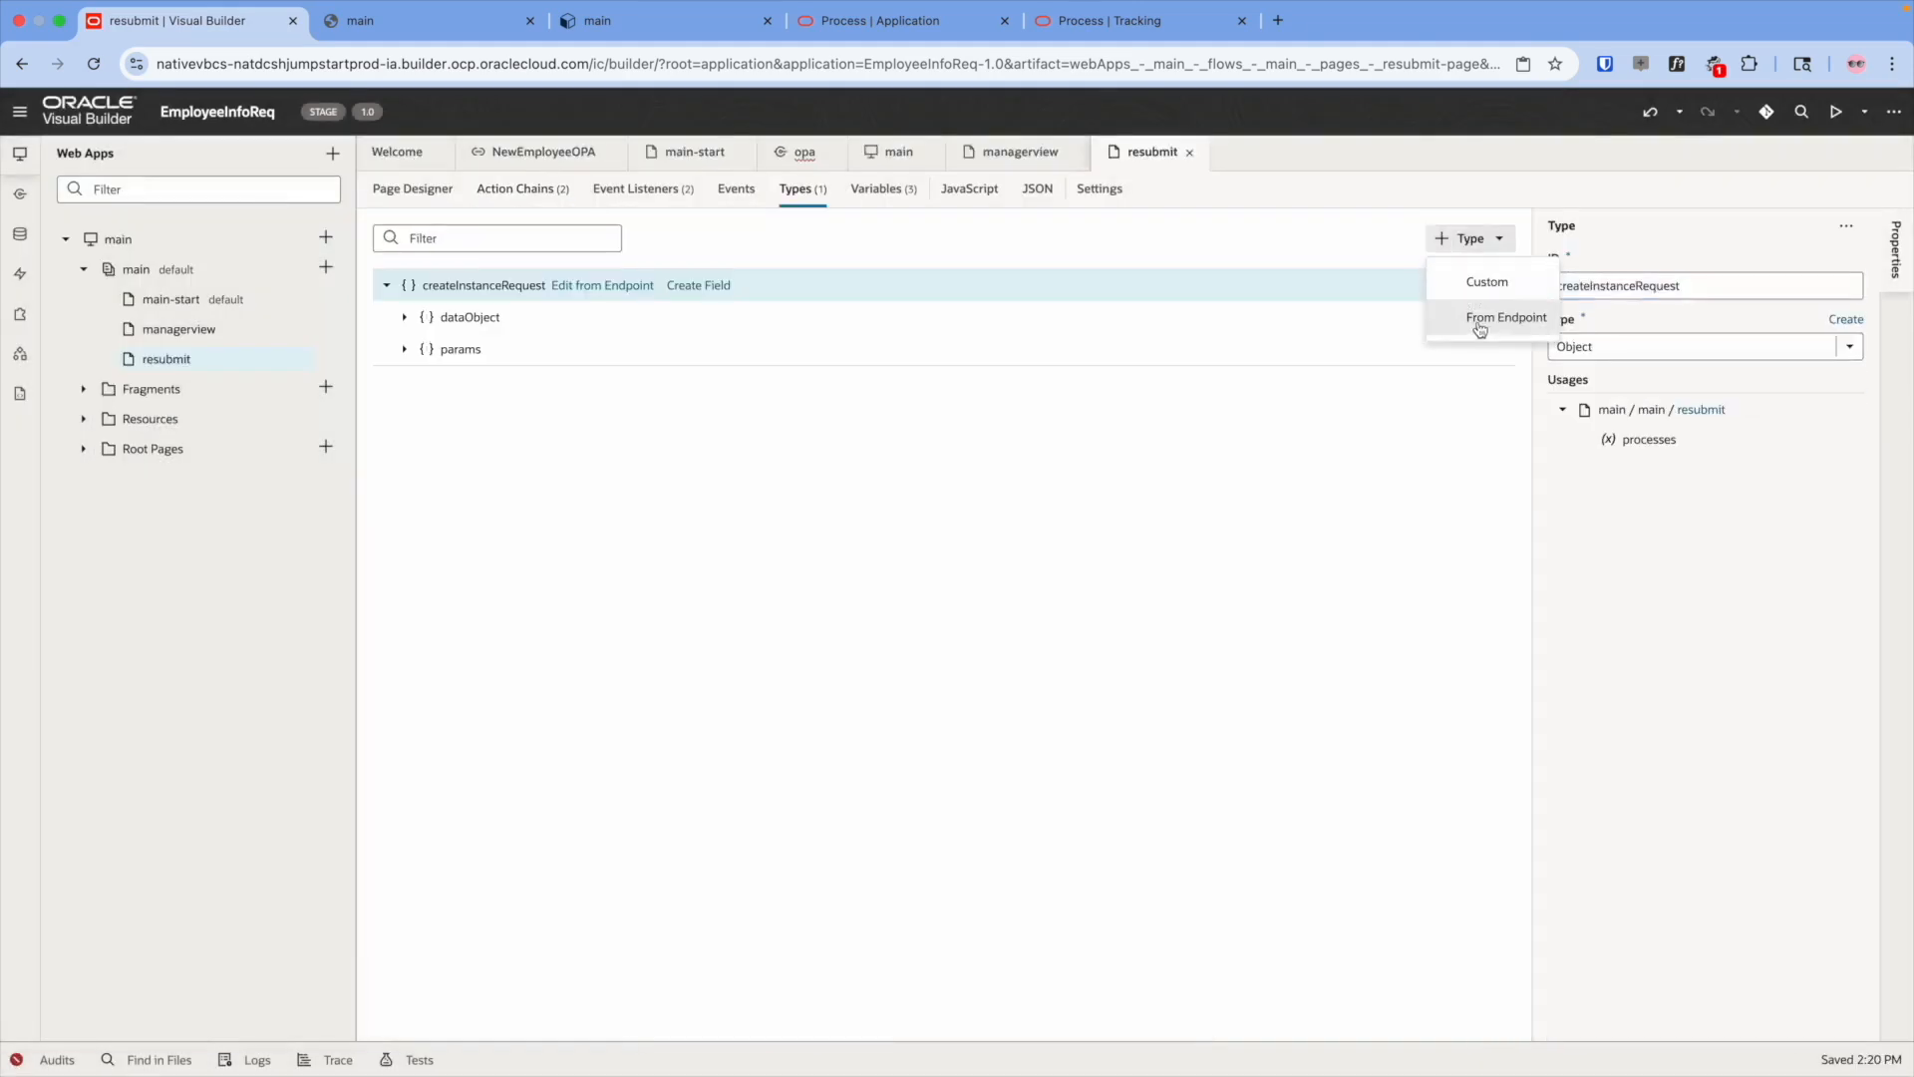
{"action": "left_click", "coordinate": [1485, 320]}
{"action": "left_click", "coordinate": [711, 447]}
{"action": "left_click", "coordinate": [1394, 988]}
{"action": "left_click", "coordinate": [1397, 988]}
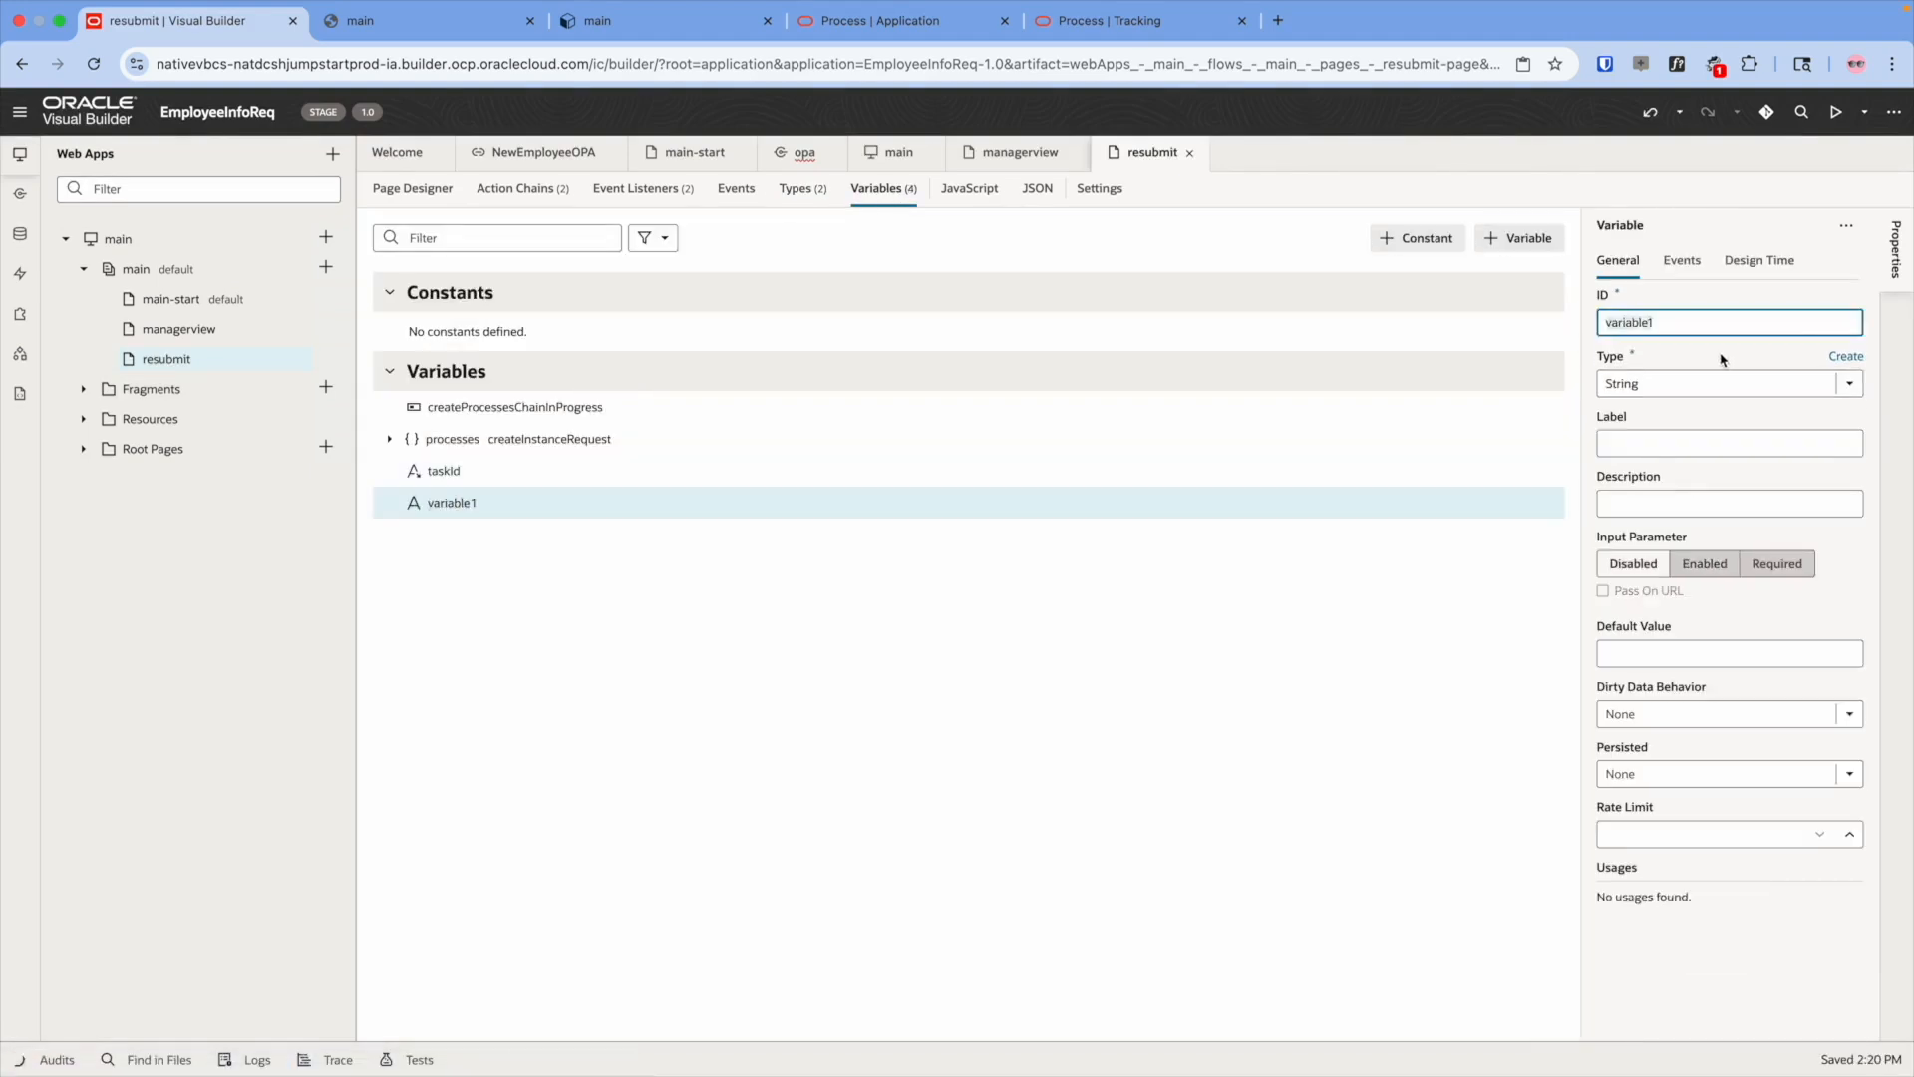
- Give the updatePayload variable the updatePayload type
{"action": "left_click", "coordinate": [1722, 386]}
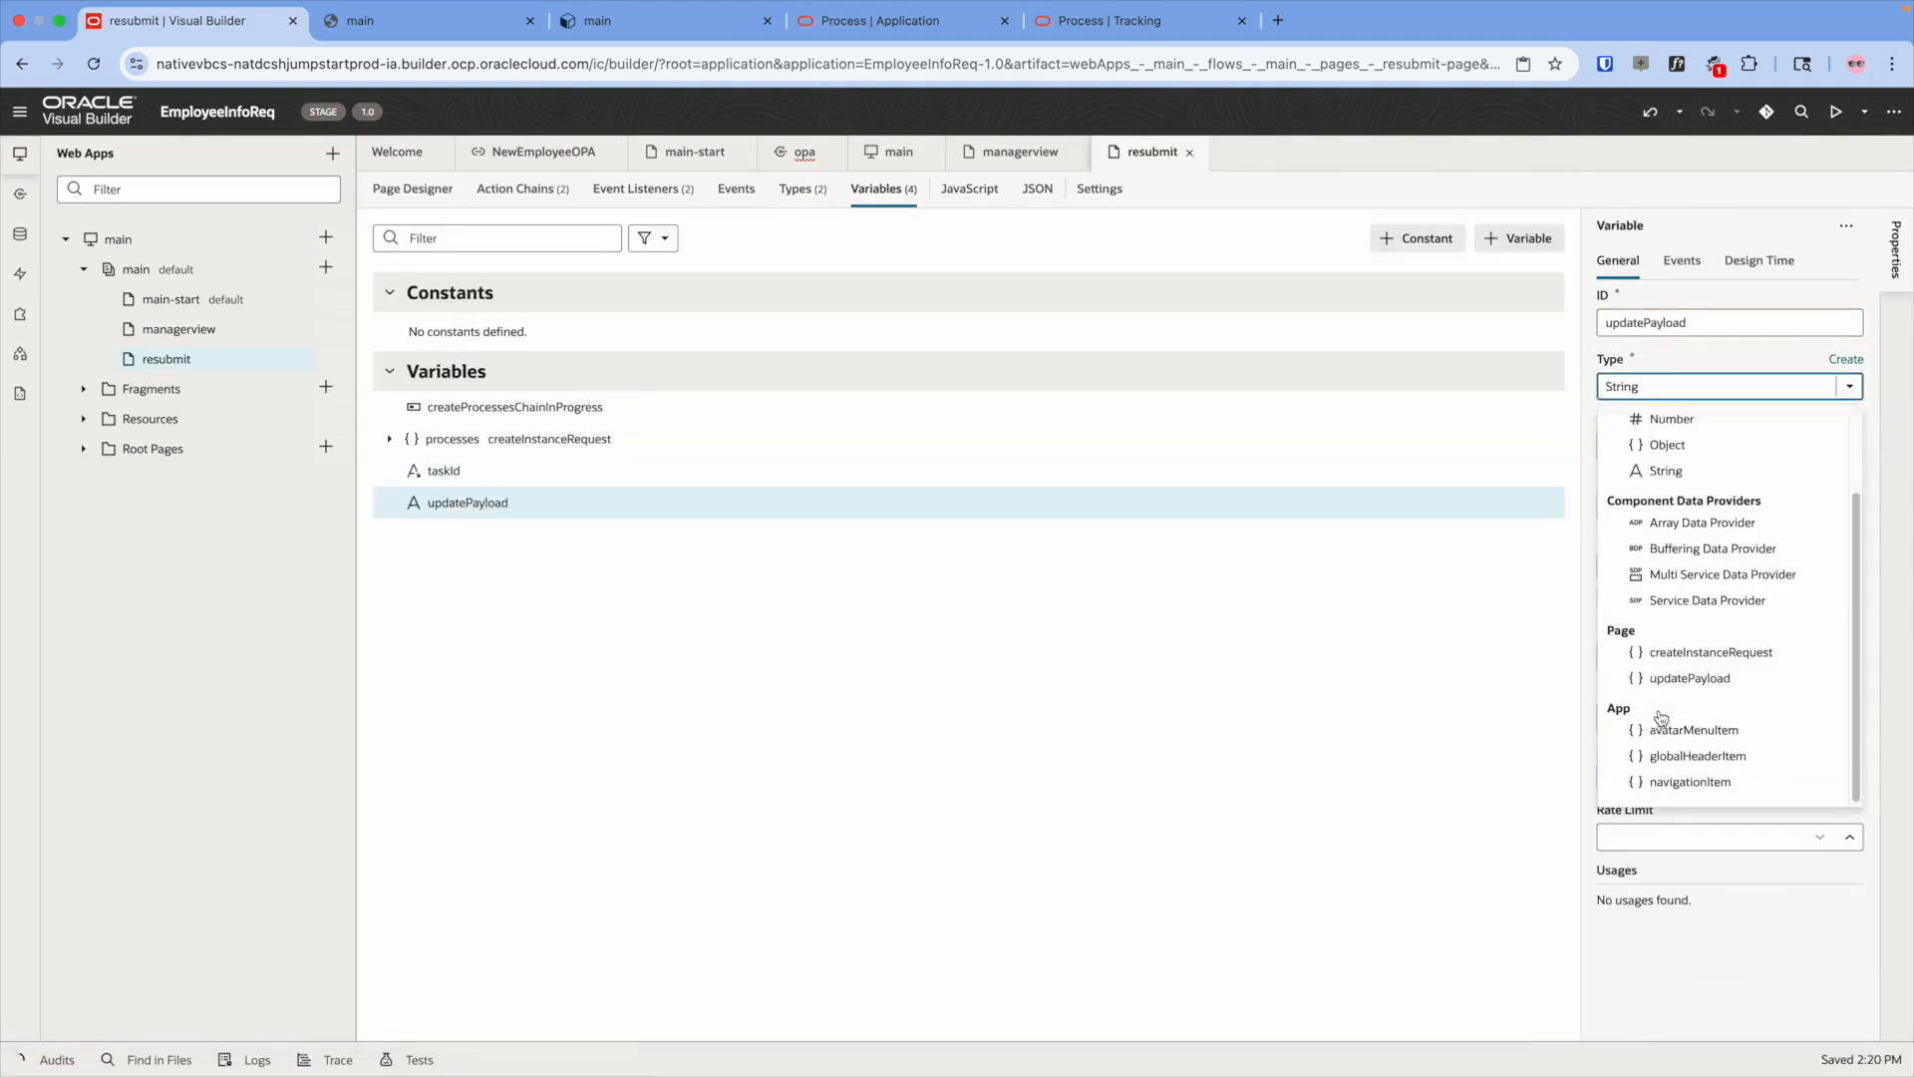
{"action": "left_click", "coordinate": [1690, 678]}
{"action": "left_click", "coordinate": [518, 194]}
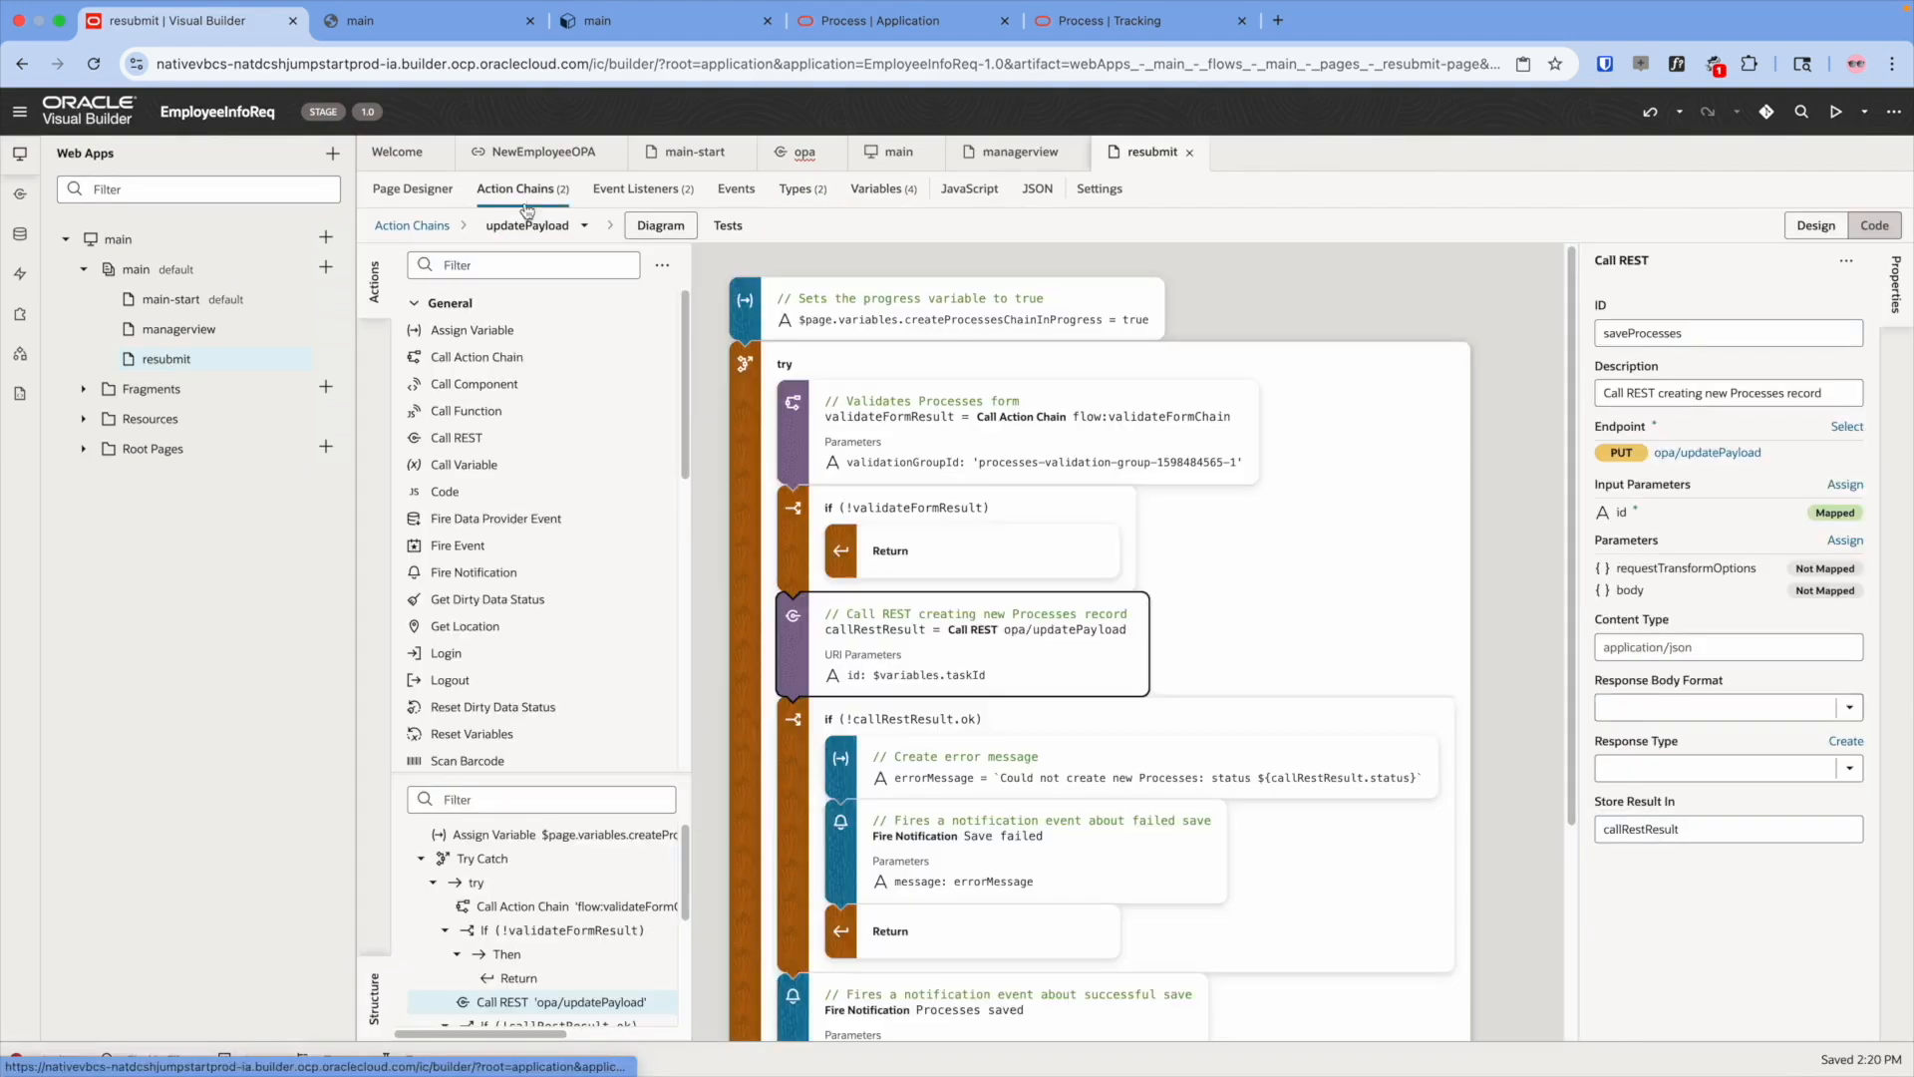
- Add an Assign Variable step setting updatePayload.inputPayload to processes.dataObject.input
{"action": "left_click_drag", "start_coordinate": [461, 321], "coordinate": [797, 306]}
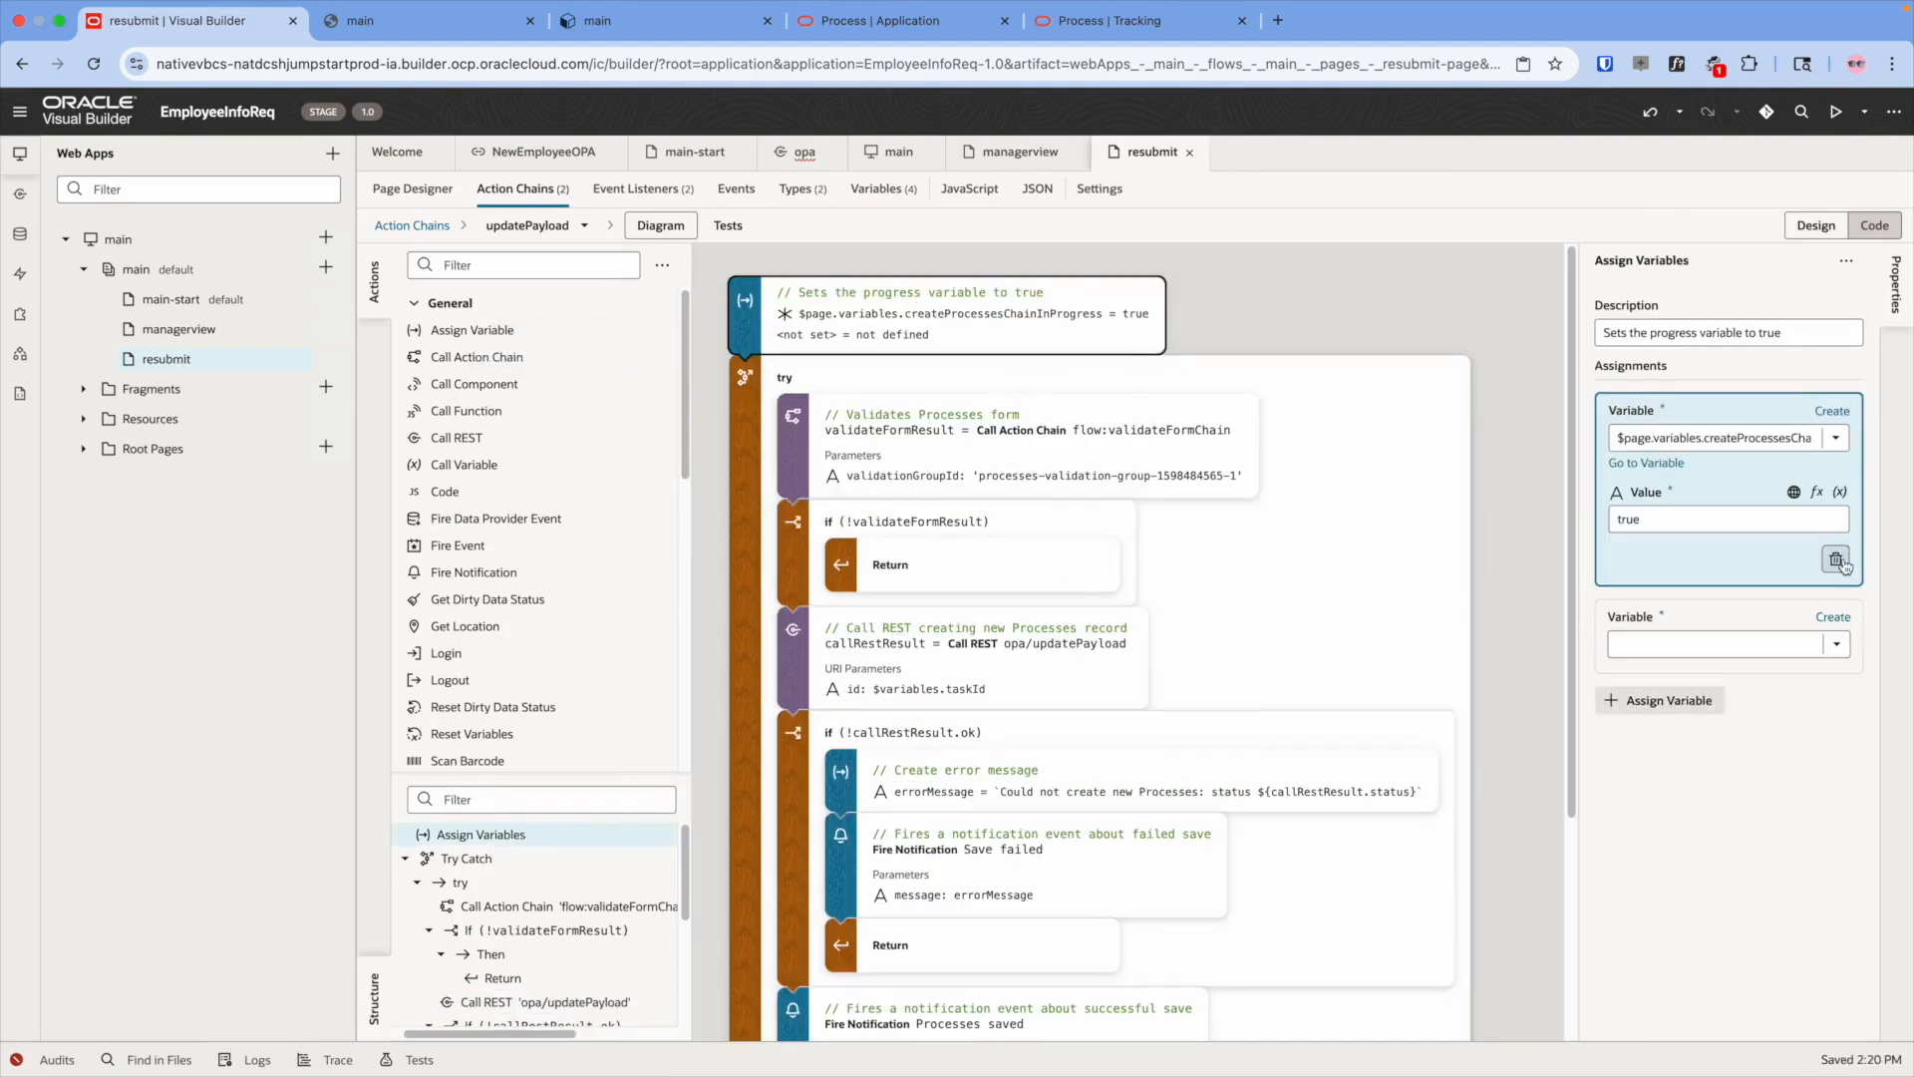
{"action": "left_click", "coordinate": [1835, 603]}
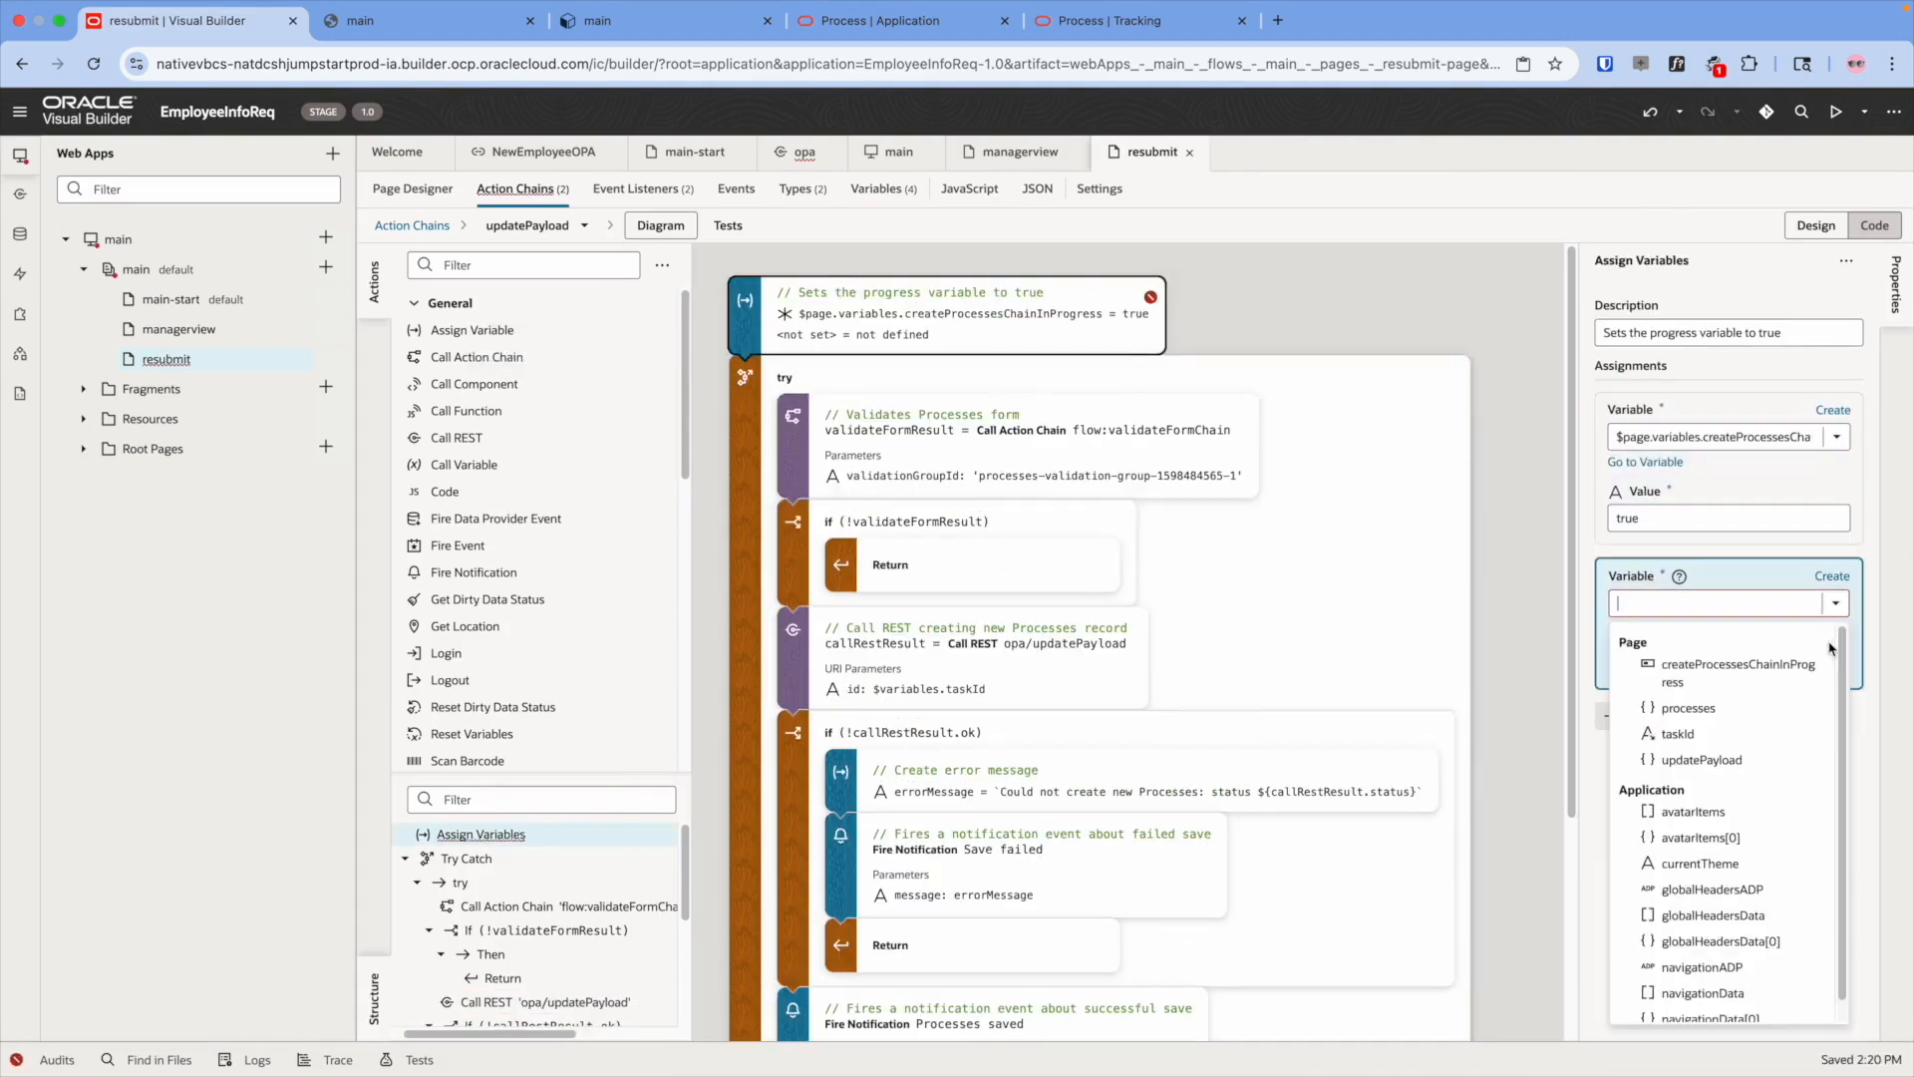
{"action": "left_click", "coordinate": [1728, 761]}
{"action": "left_click", "coordinate": [1729, 687]}
{"action": "scroll", "coordinate": [1623, 982], "scroll_direction": "down", "scroll_amount": 1}
{"action": "left_click", "coordinate": [1835, 603]}
{"action": "left_click", "coordinate": [1728, 791]}
{"action": "left_click", "coordinate": [1838, 660]}
{"action": "left_click", "coordinate": [1542, 885]}
{"action": "left_click", "coordinate": [1561, 916]}
{"action": "left_click", "coordinate": [1627, 947]}
{"action": "left_click", "coordinate": [1398, 316]}
{"action": "scroll", "coordinate": [975, 580], "scroll_direction": "down", "scroll_amount": 3}
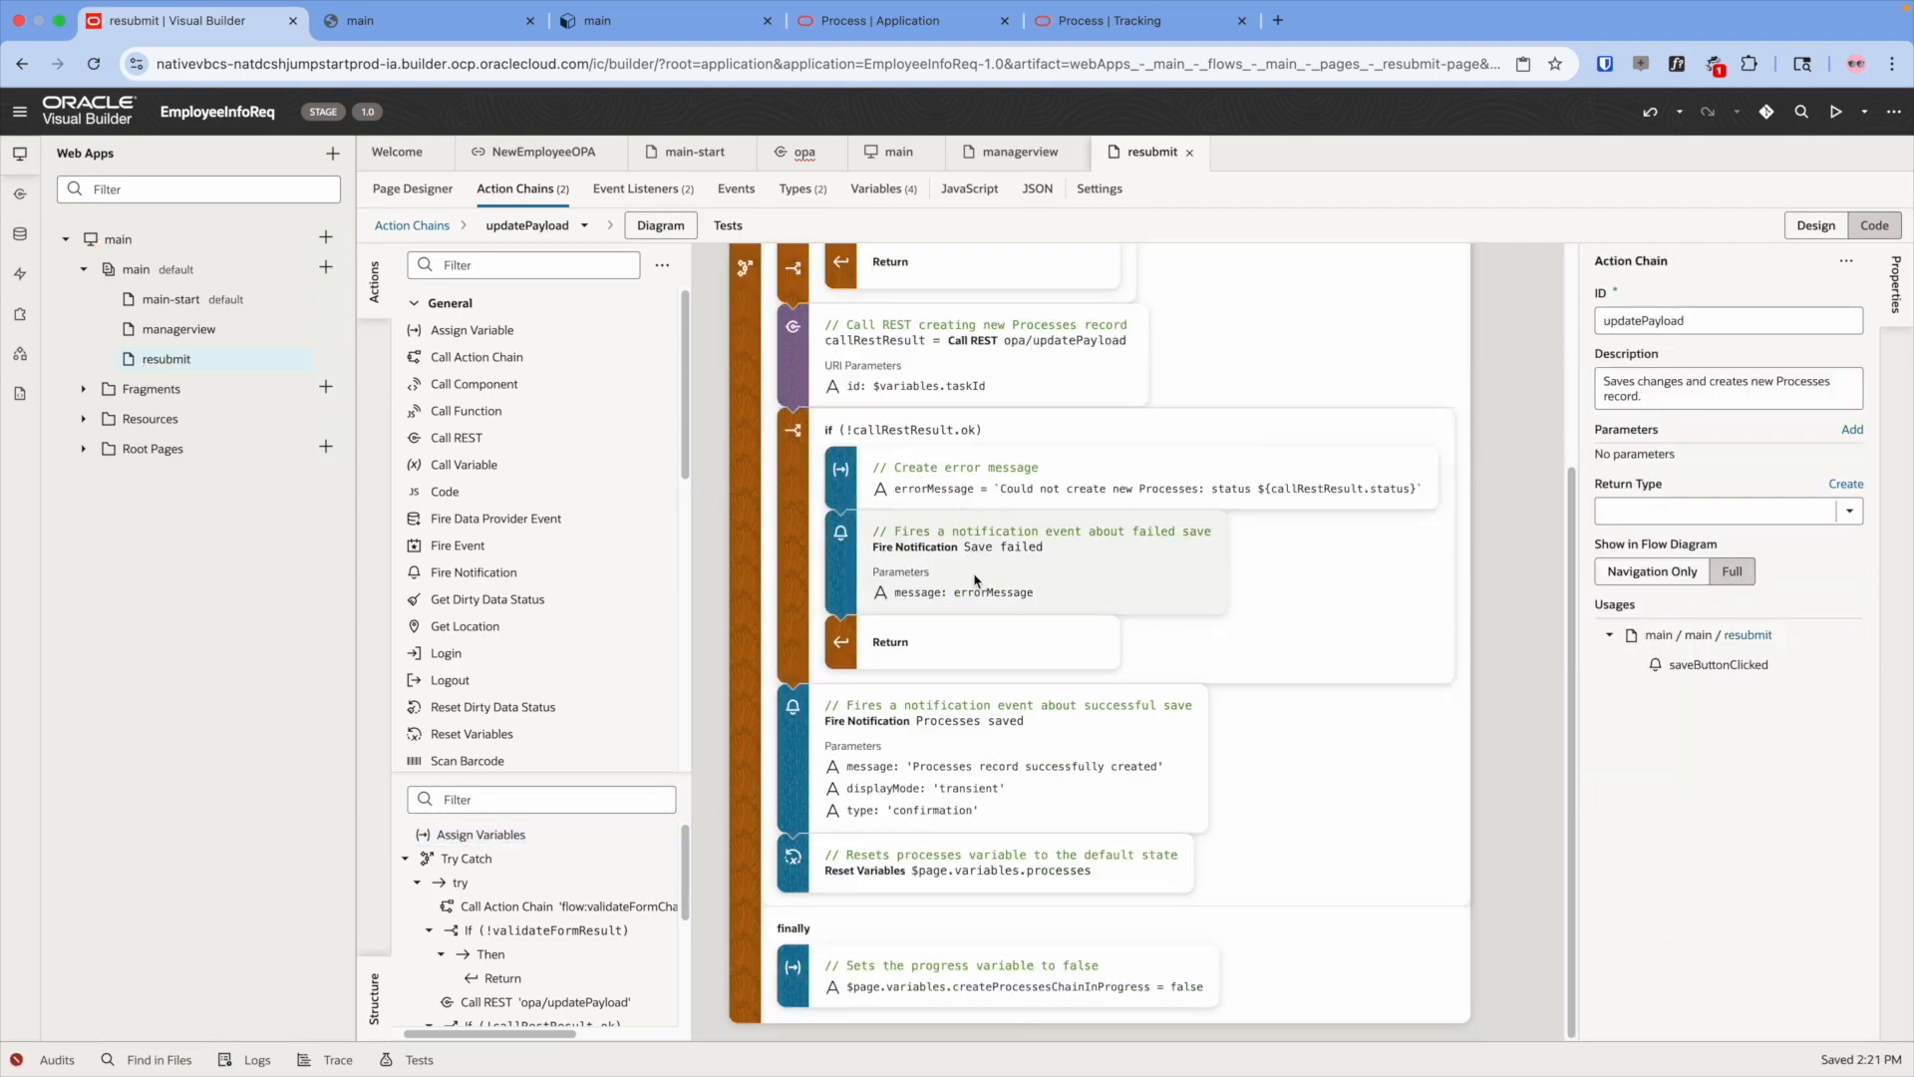
- Map the updatePayload variable onto the REST call's body parameter
{"action": "left_click", "coordinate": [935, 382]}
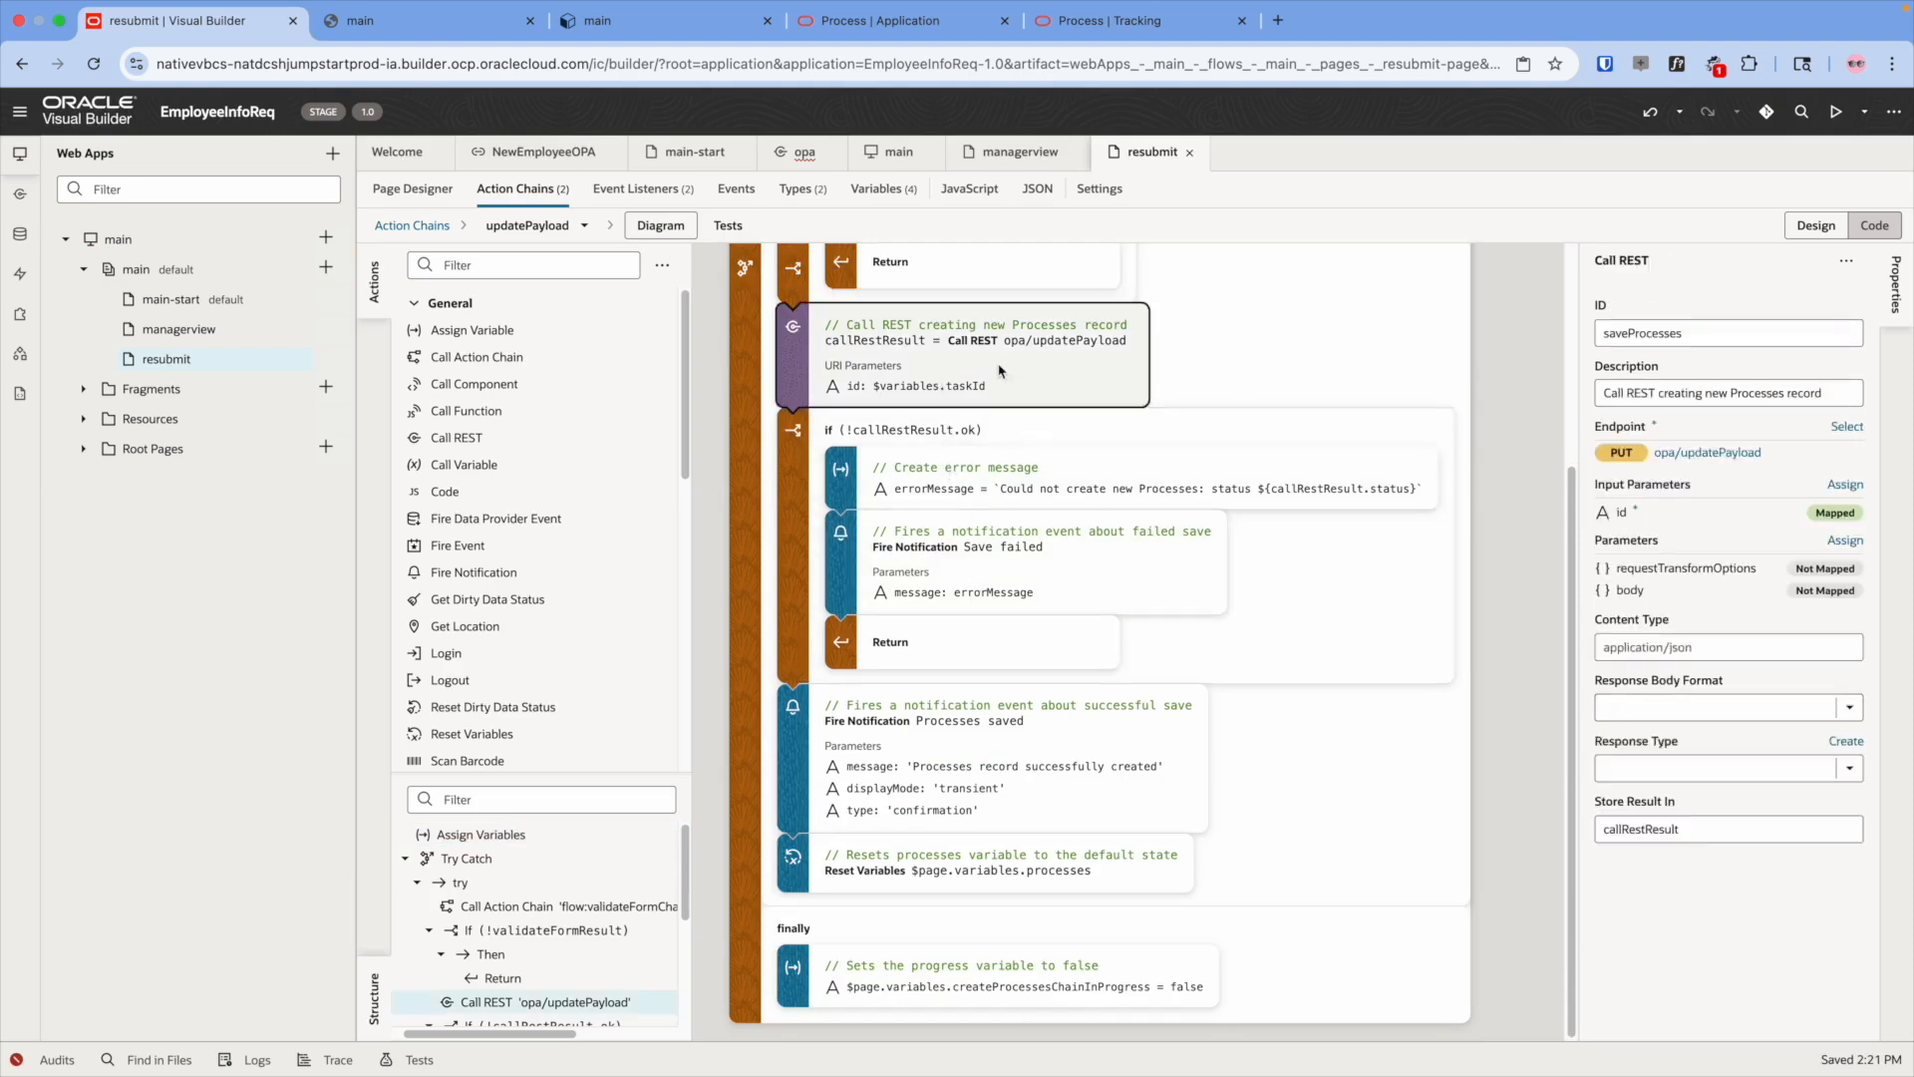
{"action": "left_click", "coordinate": [1613, 591]}
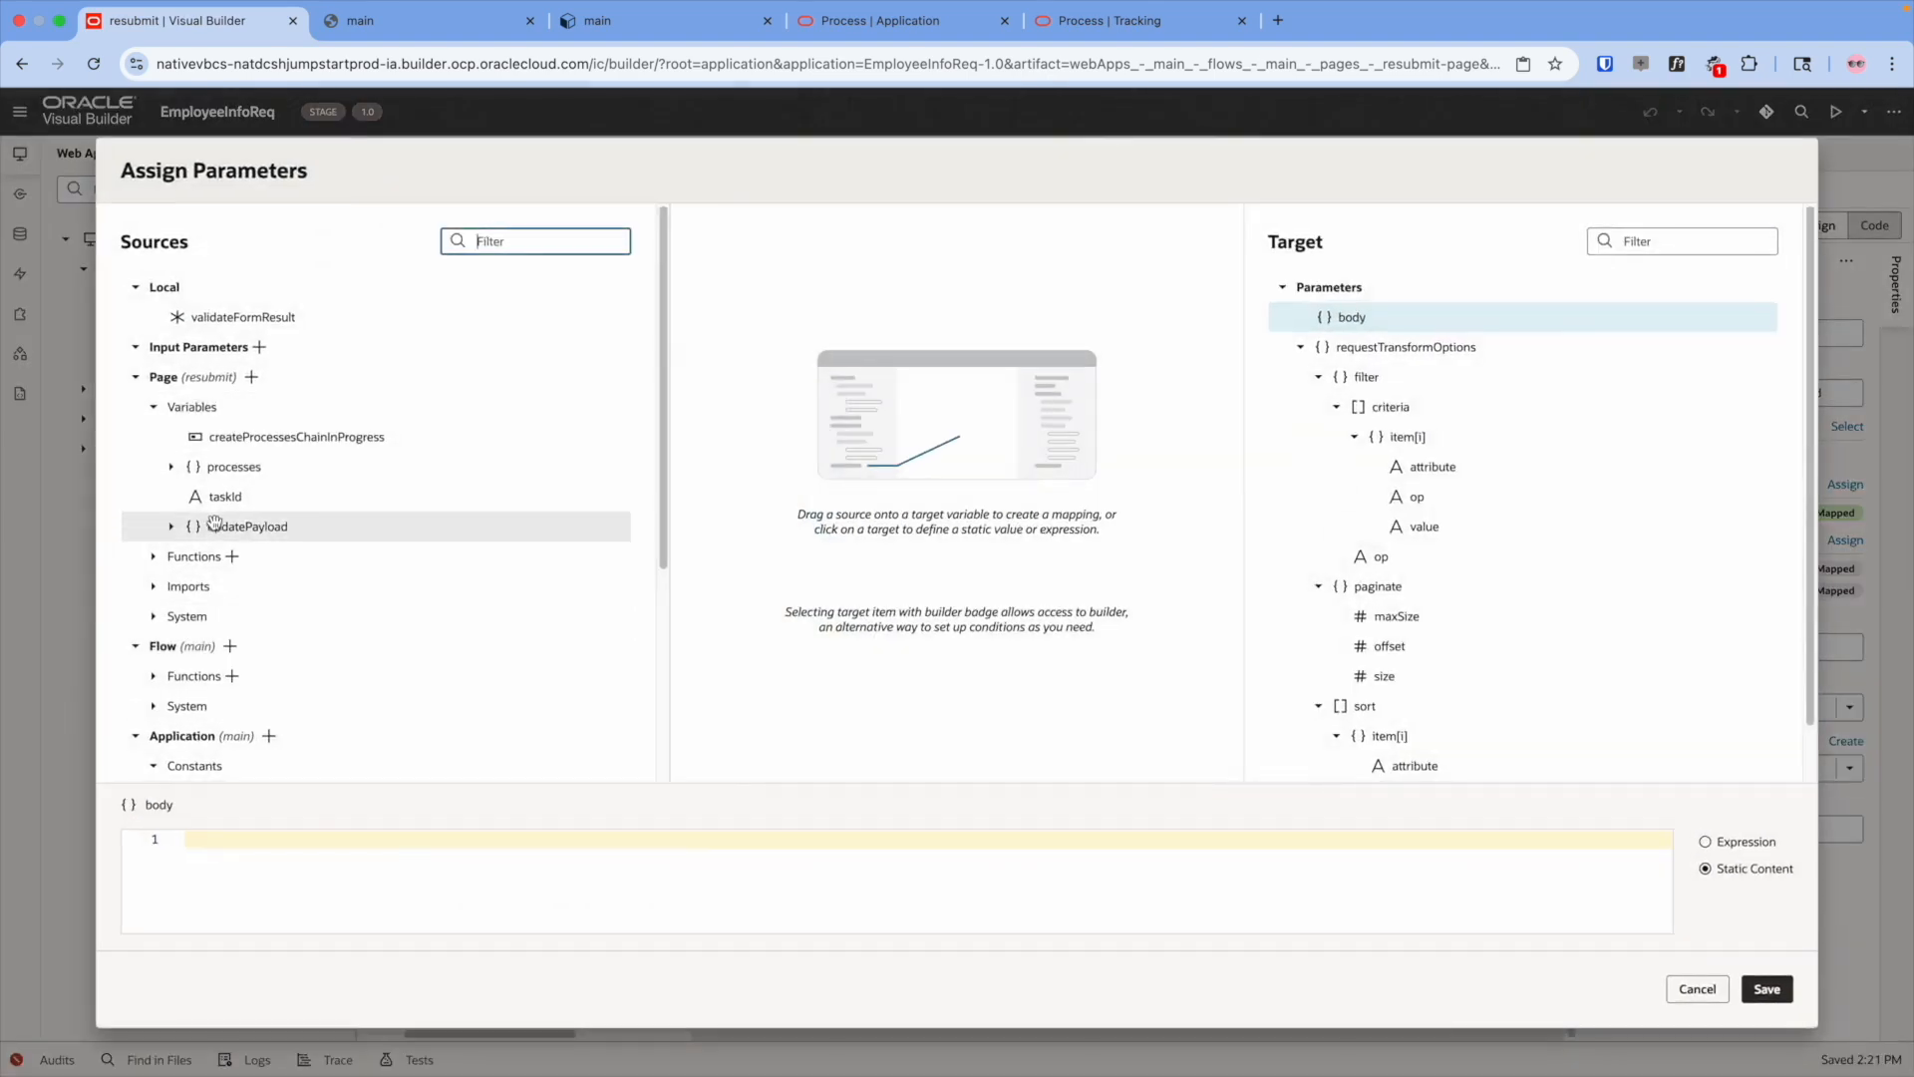
{"action": "left_click_drag", "start_coordinate": [214, 526], "coordinate": [1336, 329]}
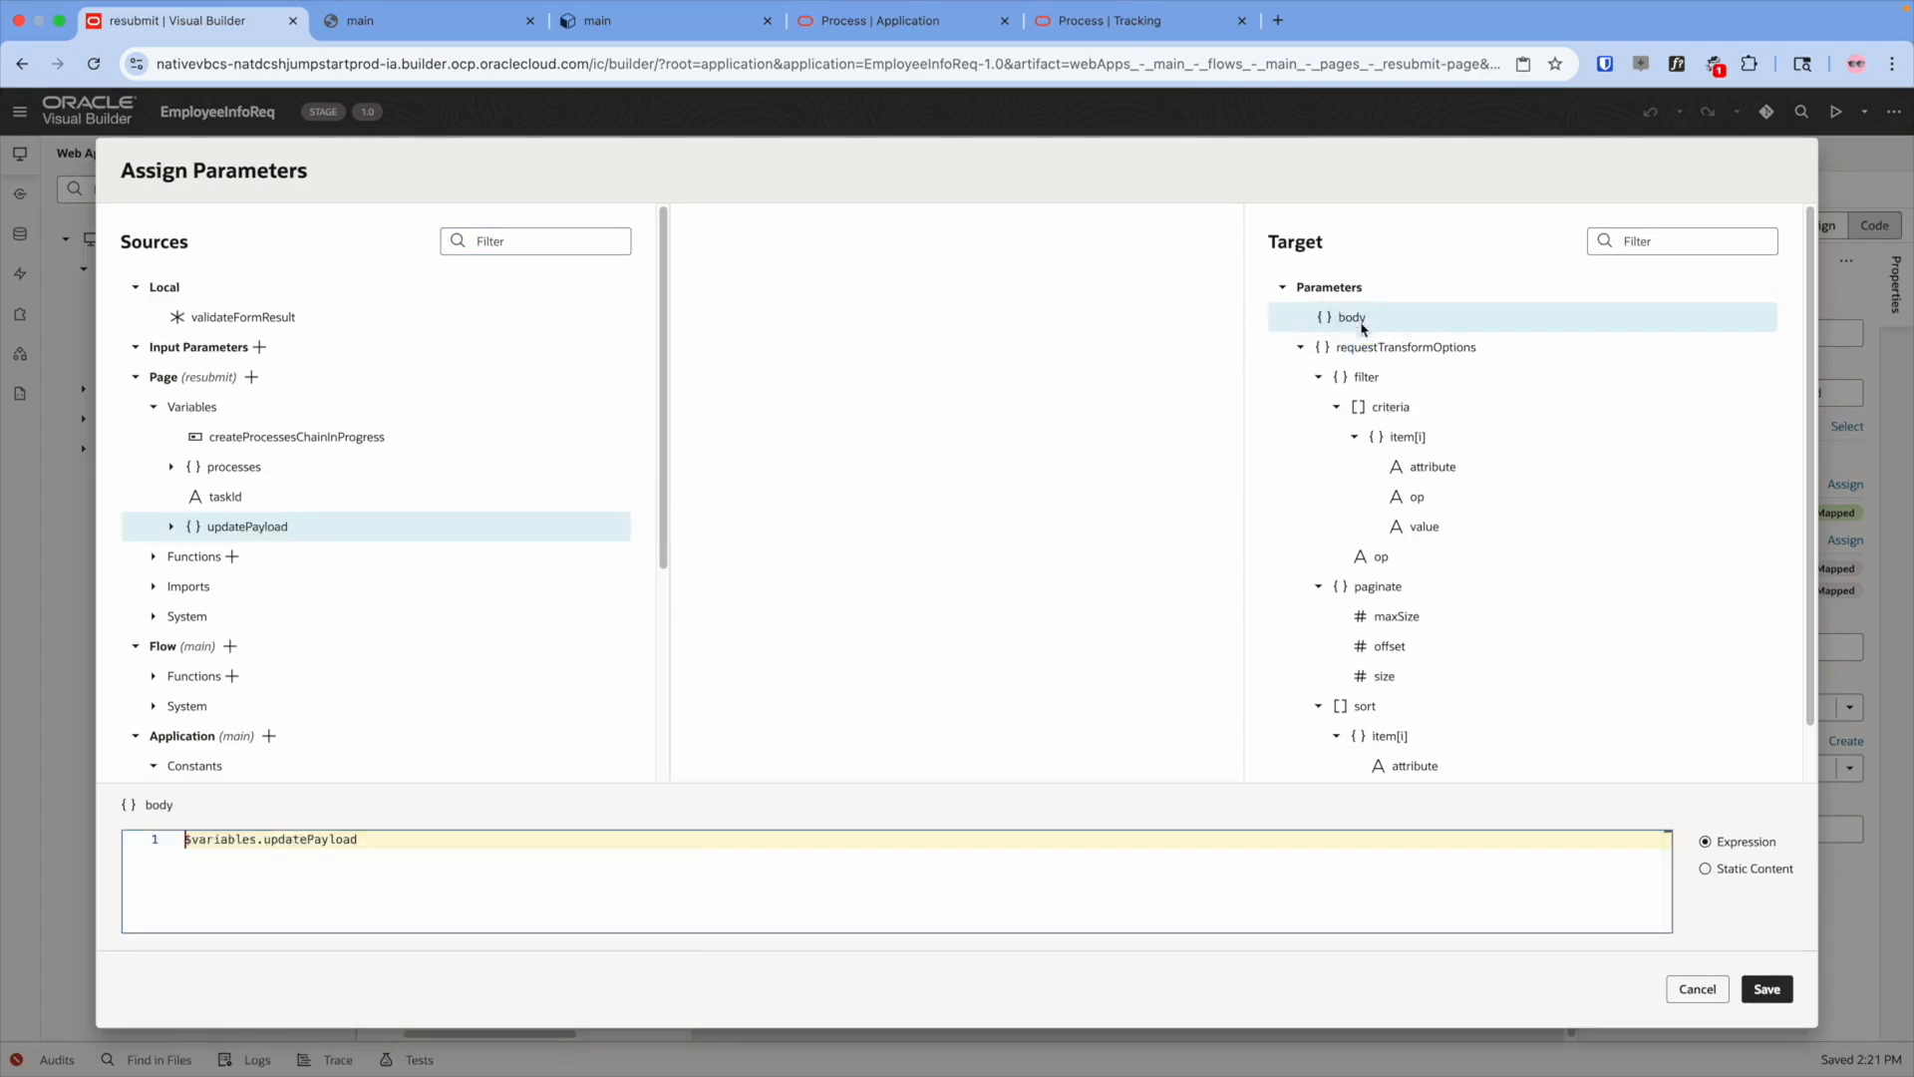
{"action": "left_click", "coordinate": [1767, 989]}
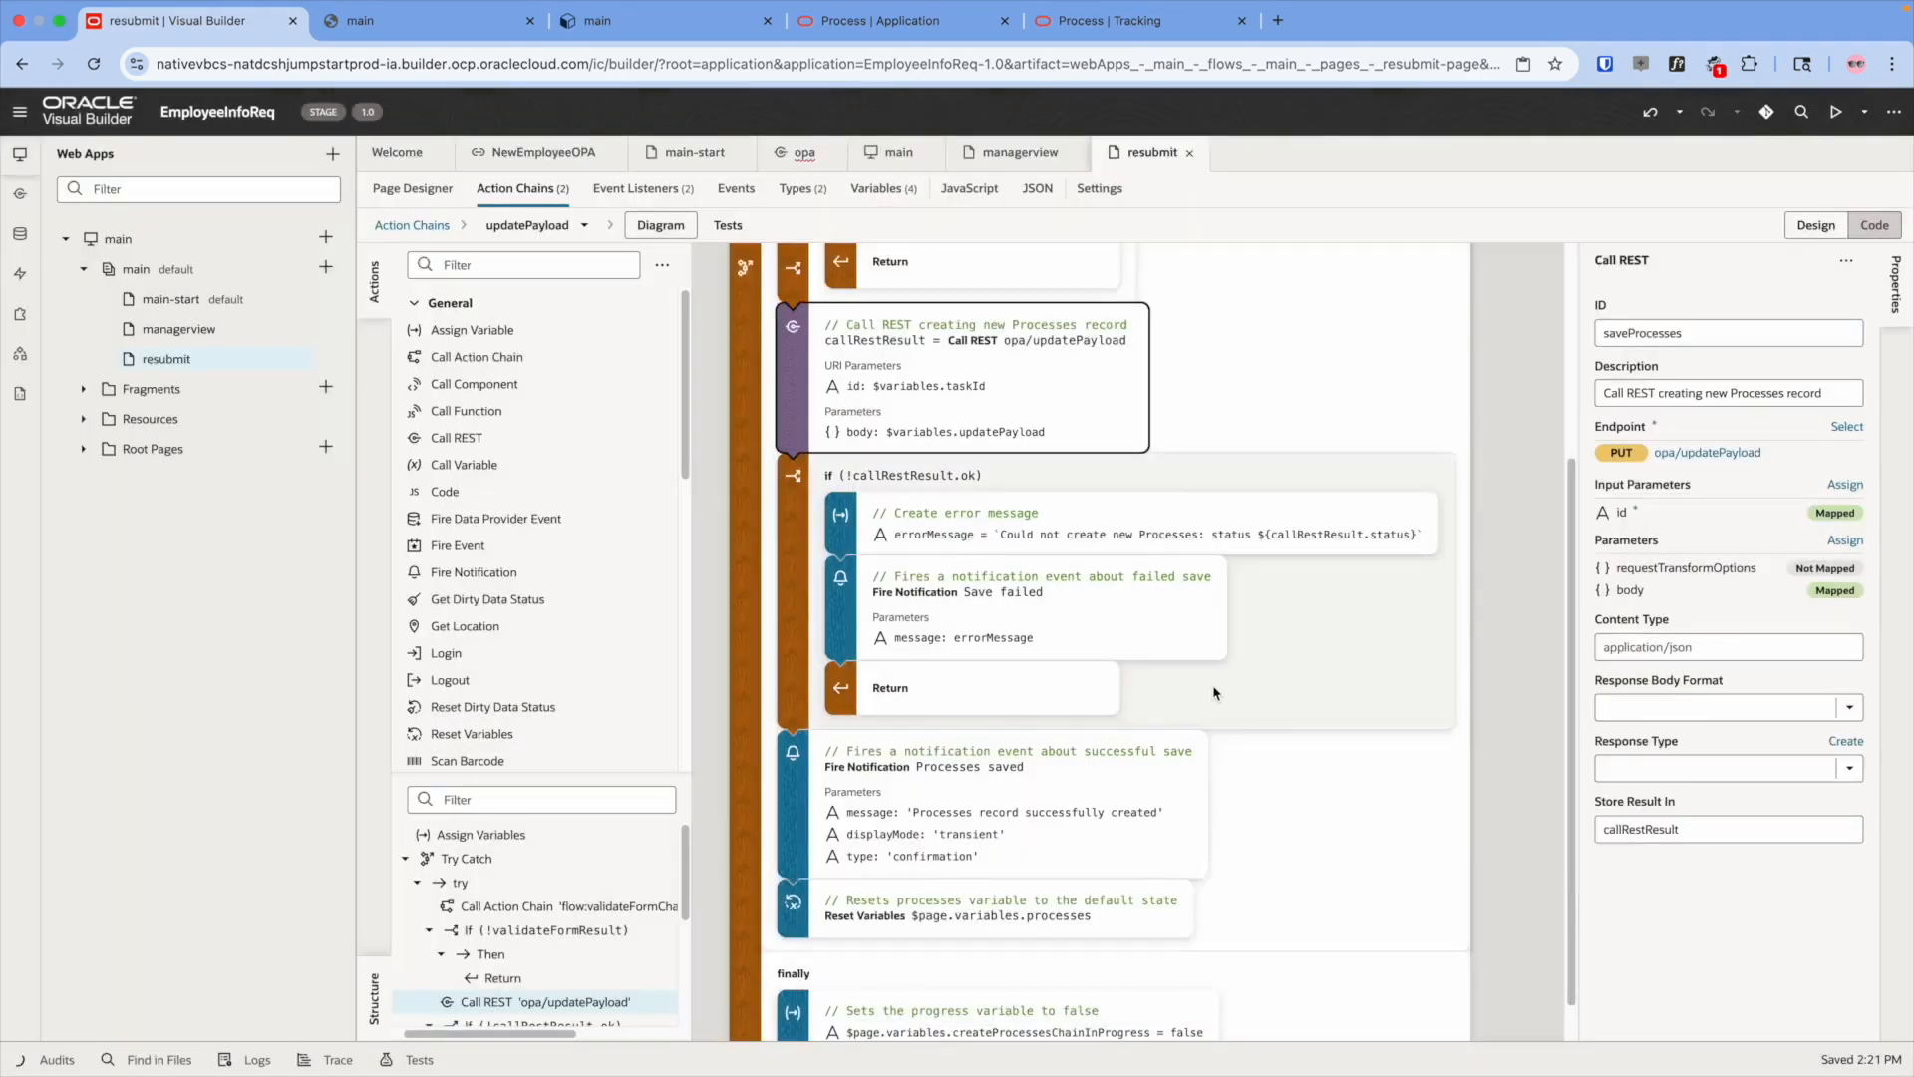
{"action": "scroll", "coordinate": [1027, 558], "scroll_direction": "down", "scroll_amount": 1}
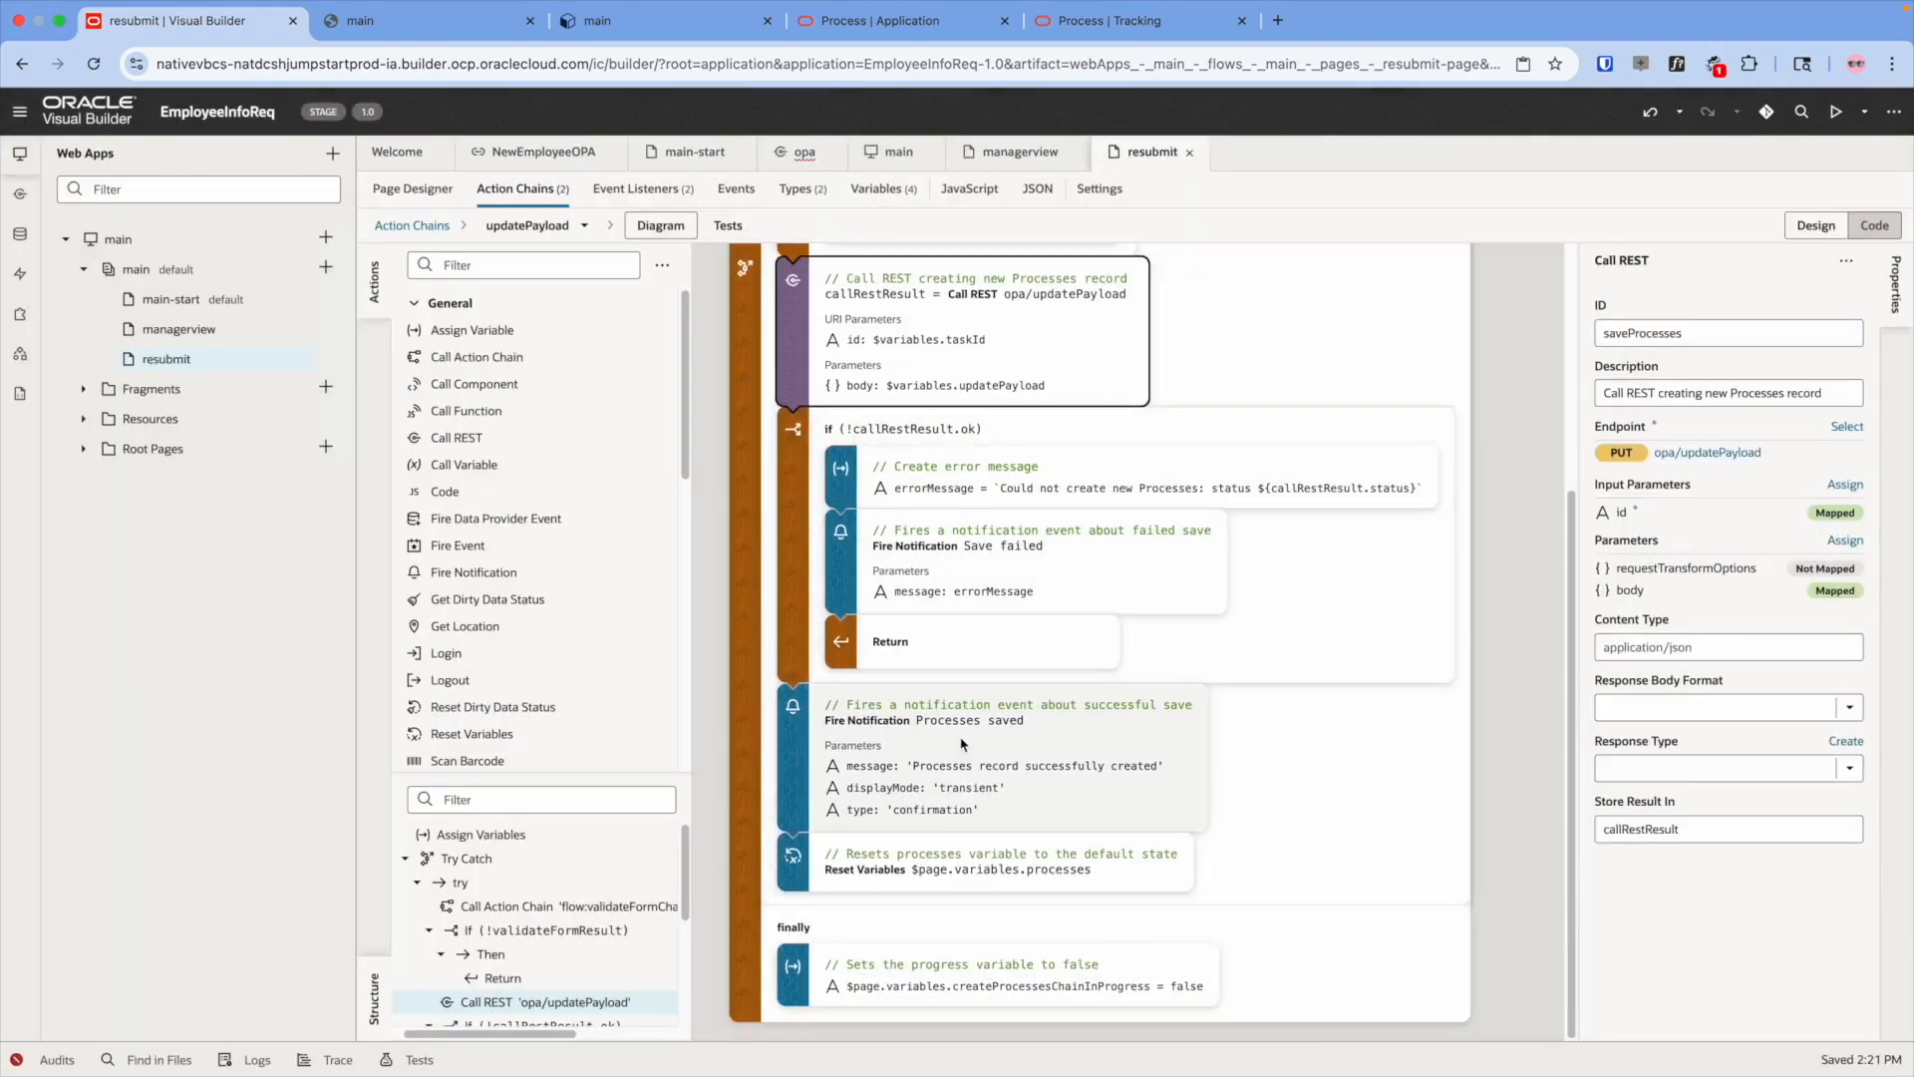
- Change the success notification message to 'Processes record update successfully'
{"action": "left_click", "coordinate": [1095, 770]}
{"action": "left_click", "coordinate": [1662, 535]}
{"action": "left_click_drag", "start_coordinate": [1699, 538], "coordinate": [1729, 538]}
{"action": "type", "text": "u"}
{"action": "type", "text": "pdate successf"}
{"action": "key", "text": "shift+End"}
{"action": "key", "text": "Delete"}
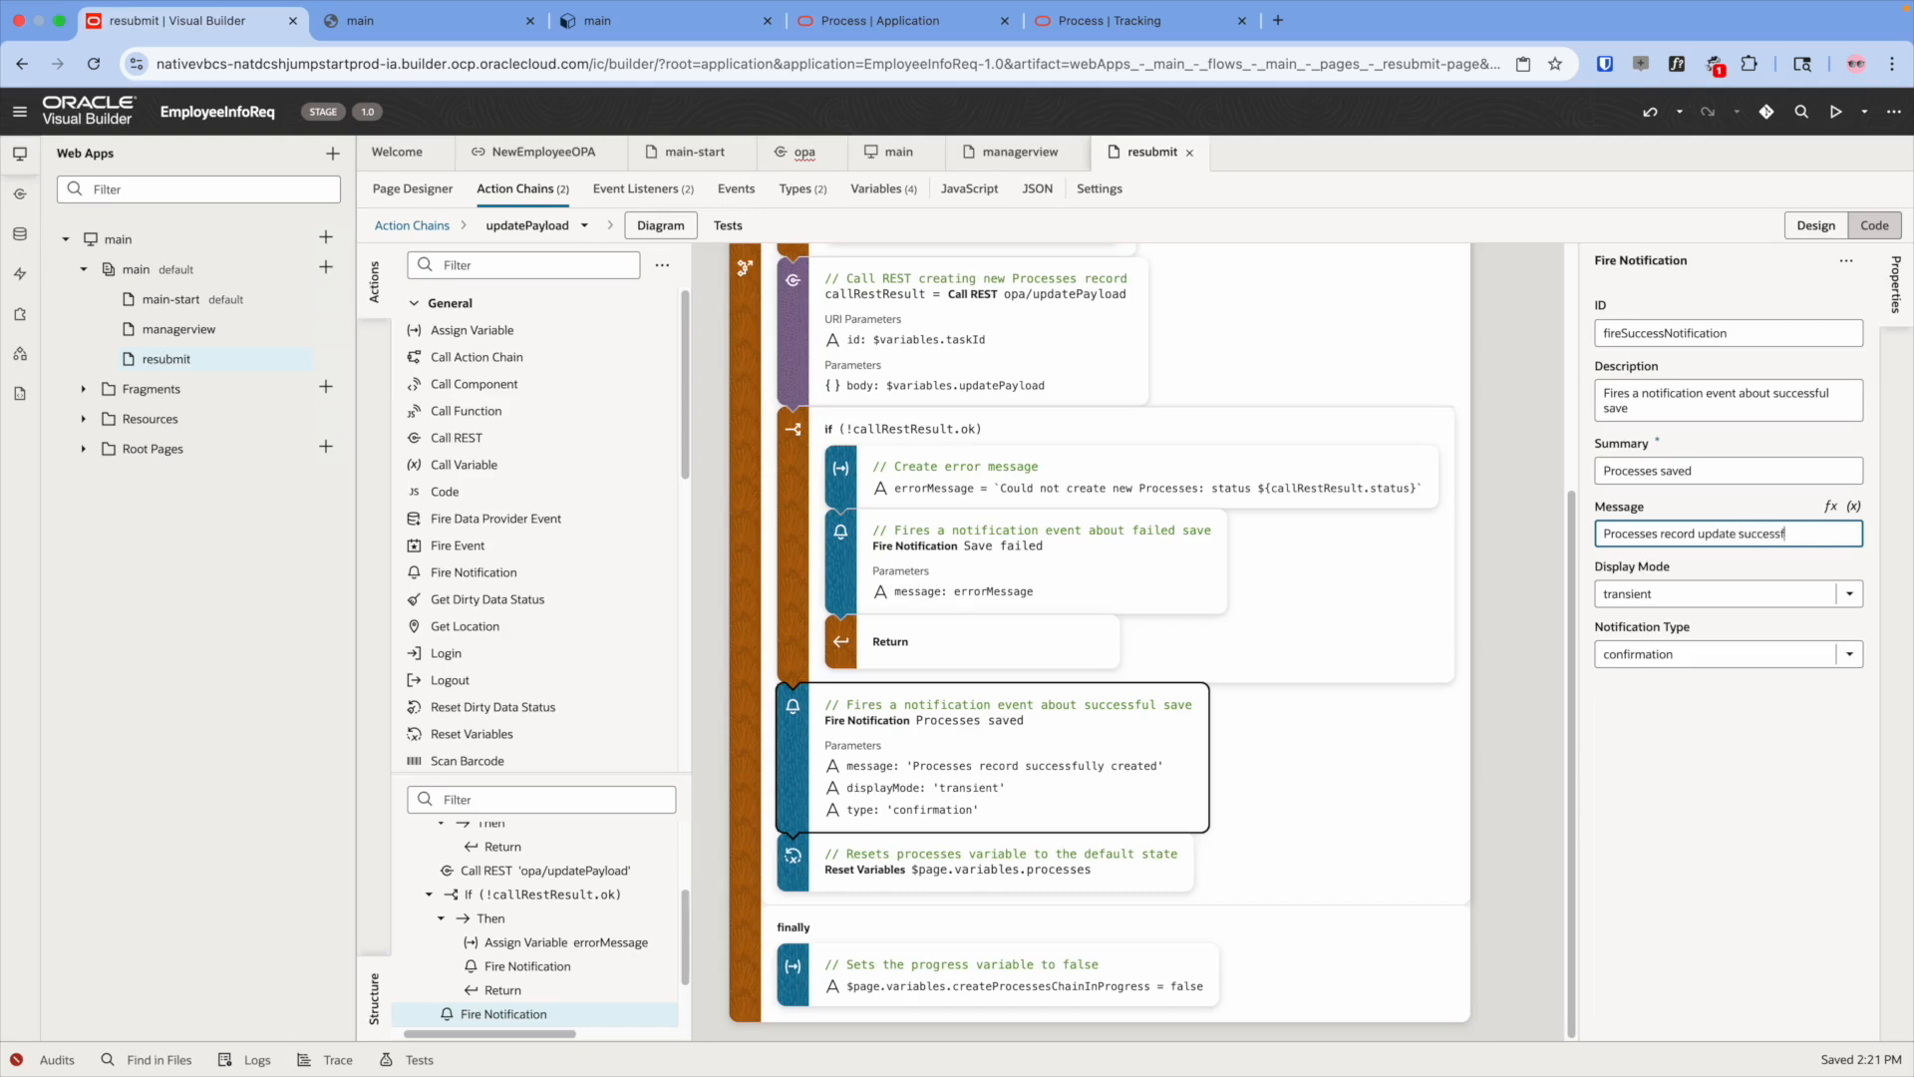
{"action": "left_click", "coordinate": [1326, 767]}
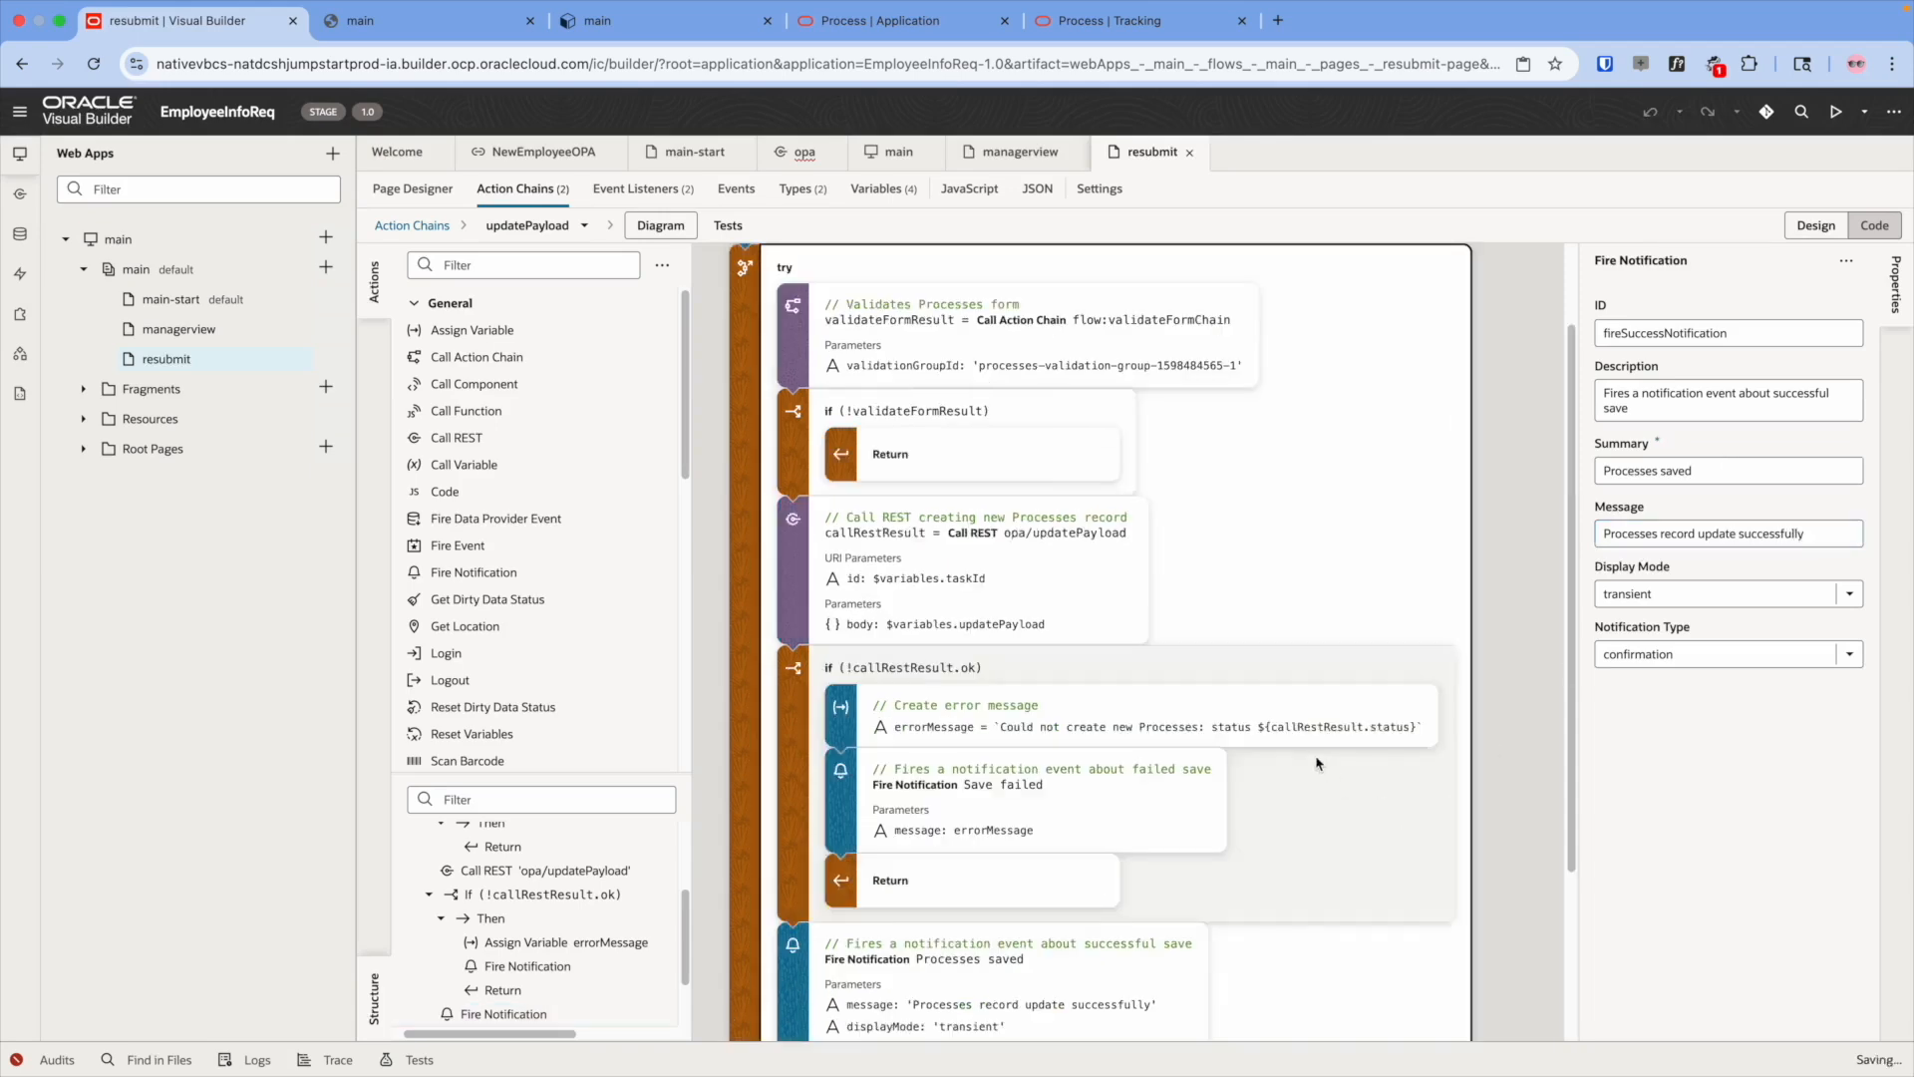
- Delete the Reset Variables step and return to the resubmit page design
{"action": "scroll", "coordinate": [1084, 860], "scroll_direction": "down", "scroll_amount": 3}
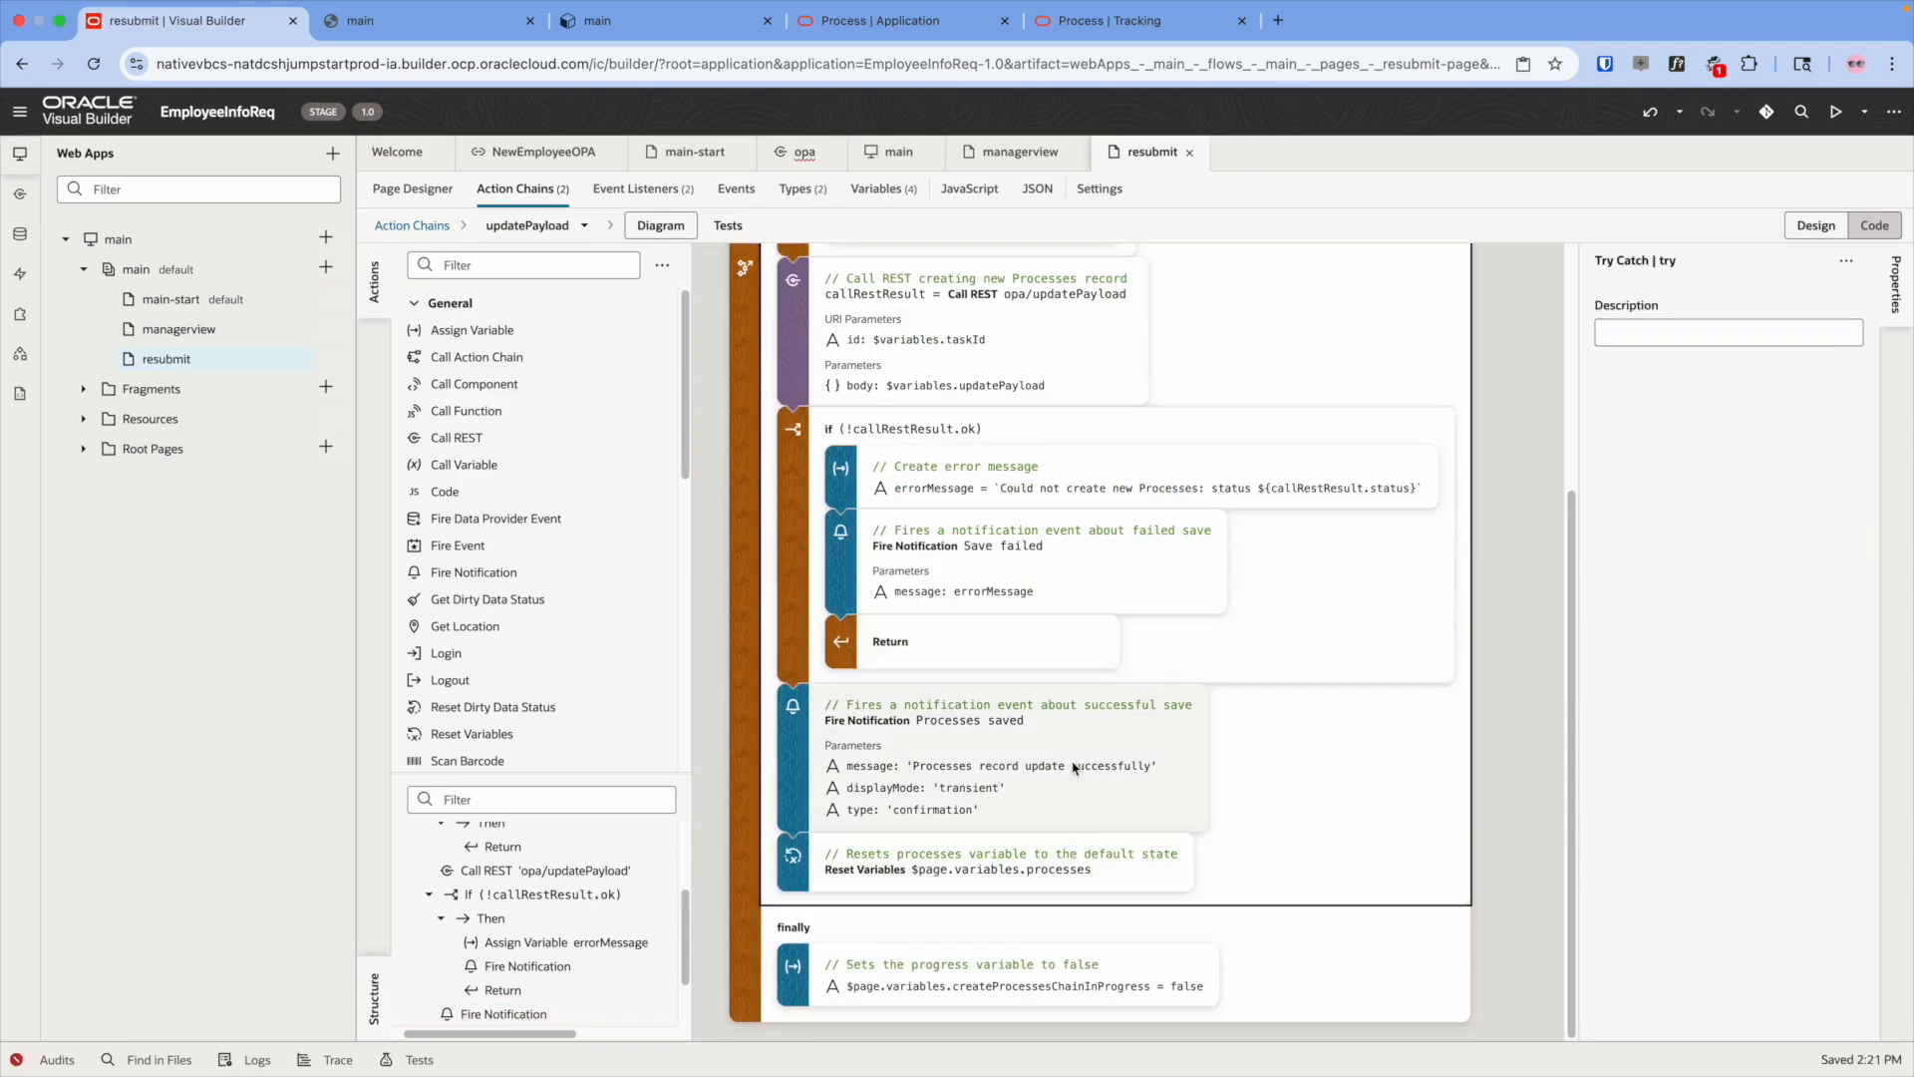
{"action": "left_click", "coordinate": [1254, 492]}
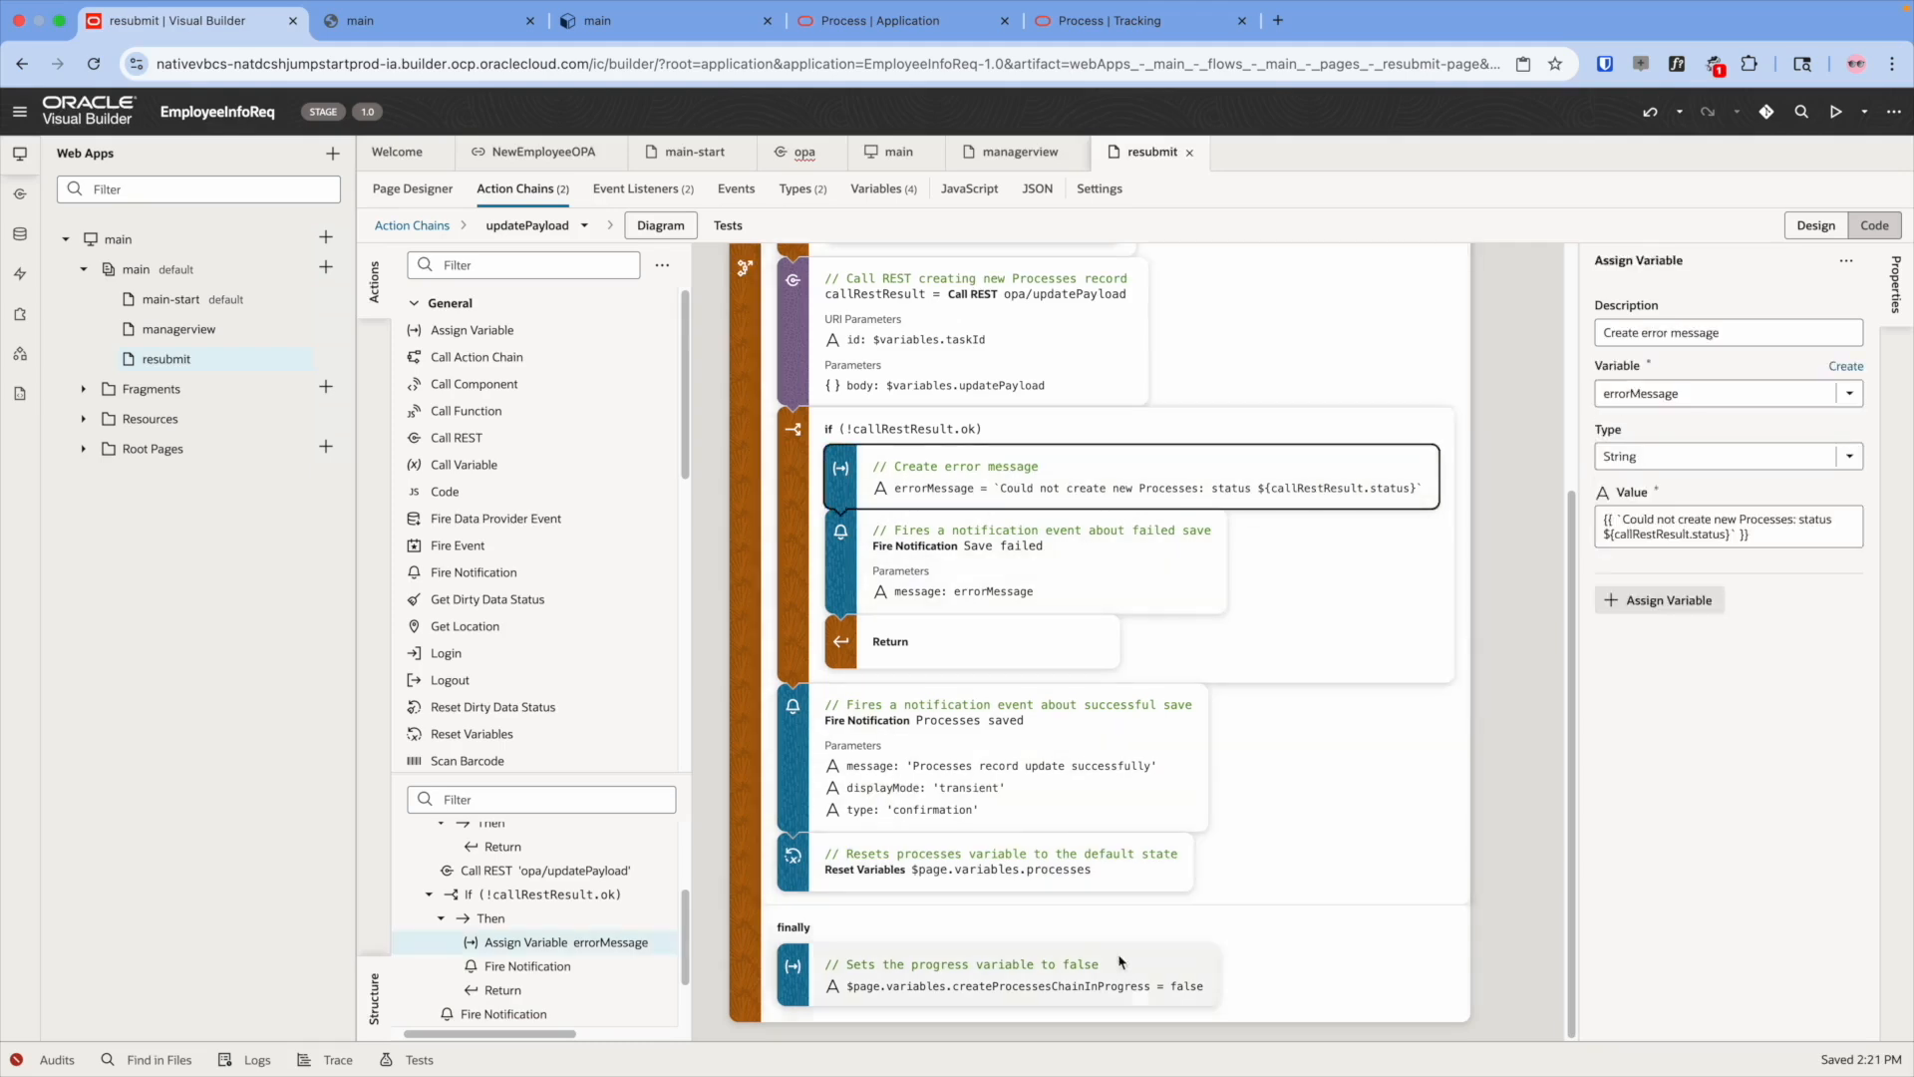
{"action": "left_click", "coordinate": [907, 871]}
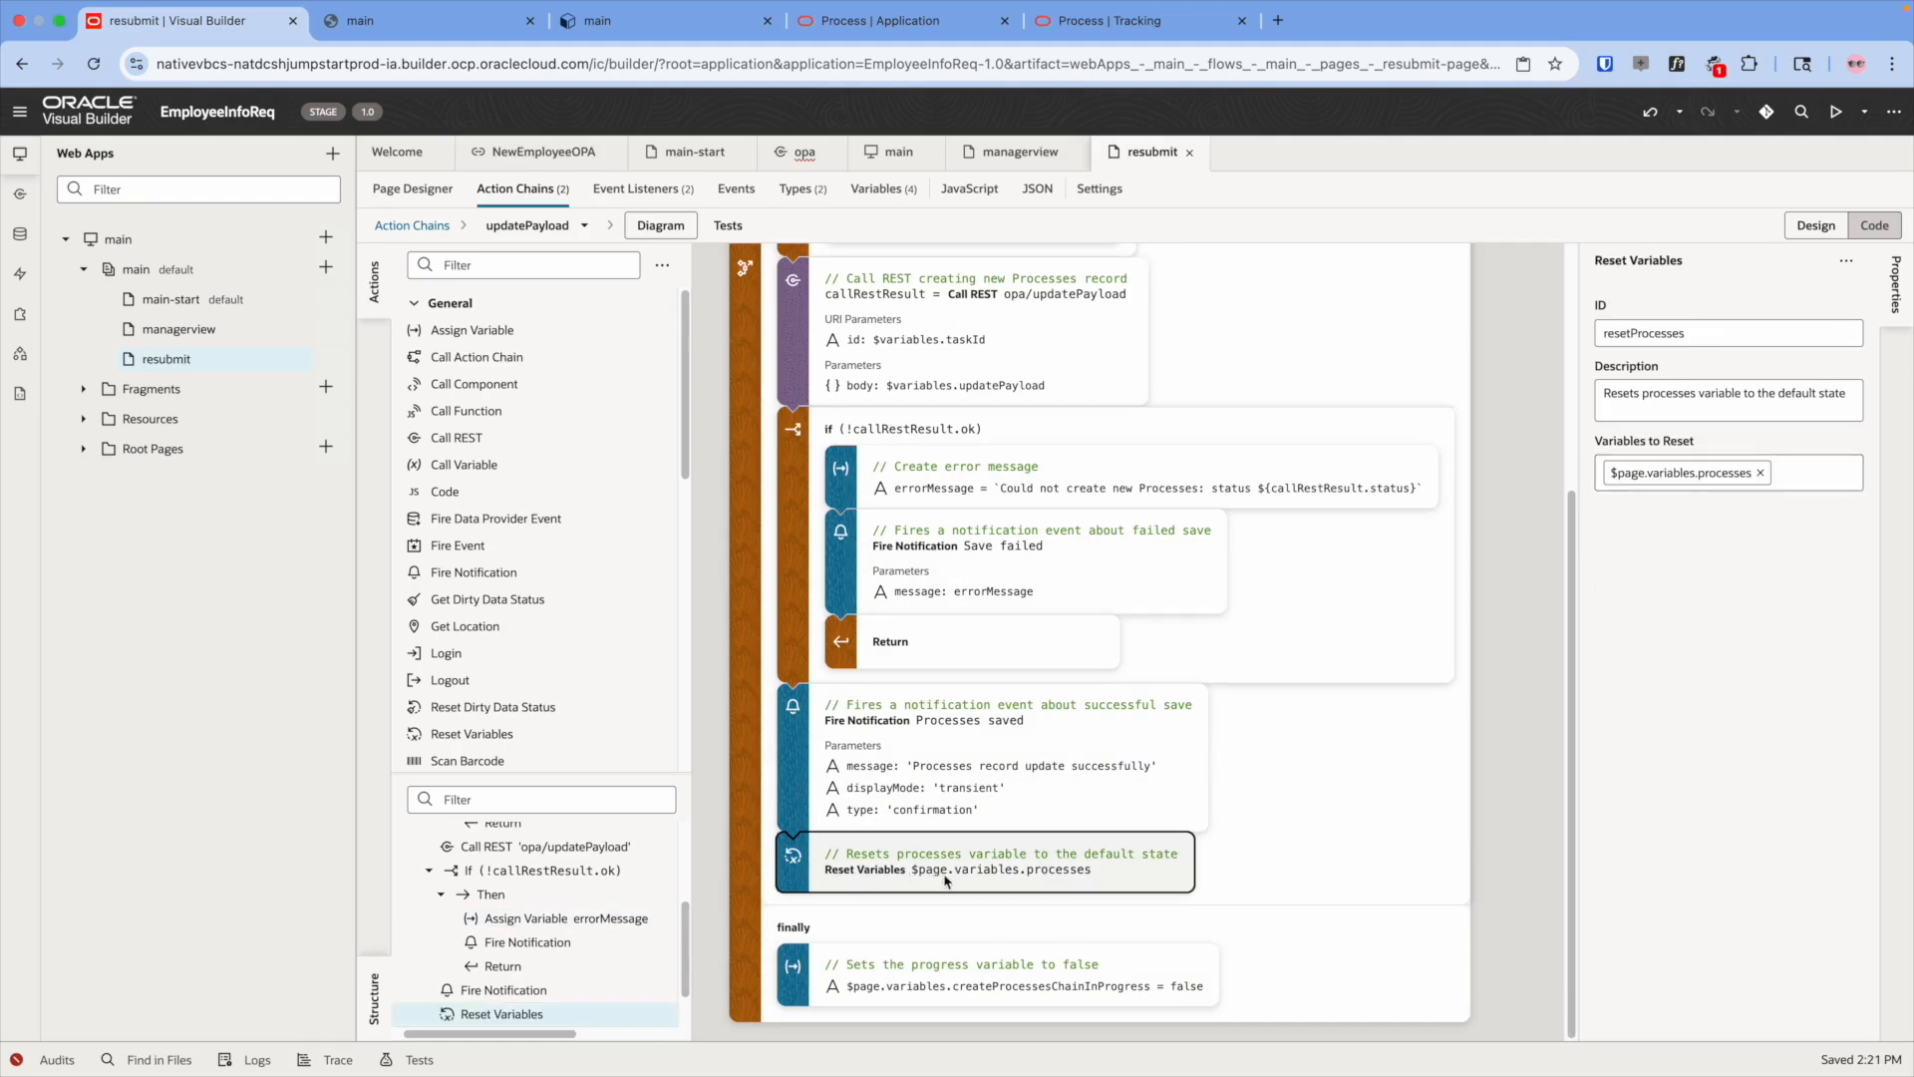
{"action": "right_click", "coordinate": [957, 880]}
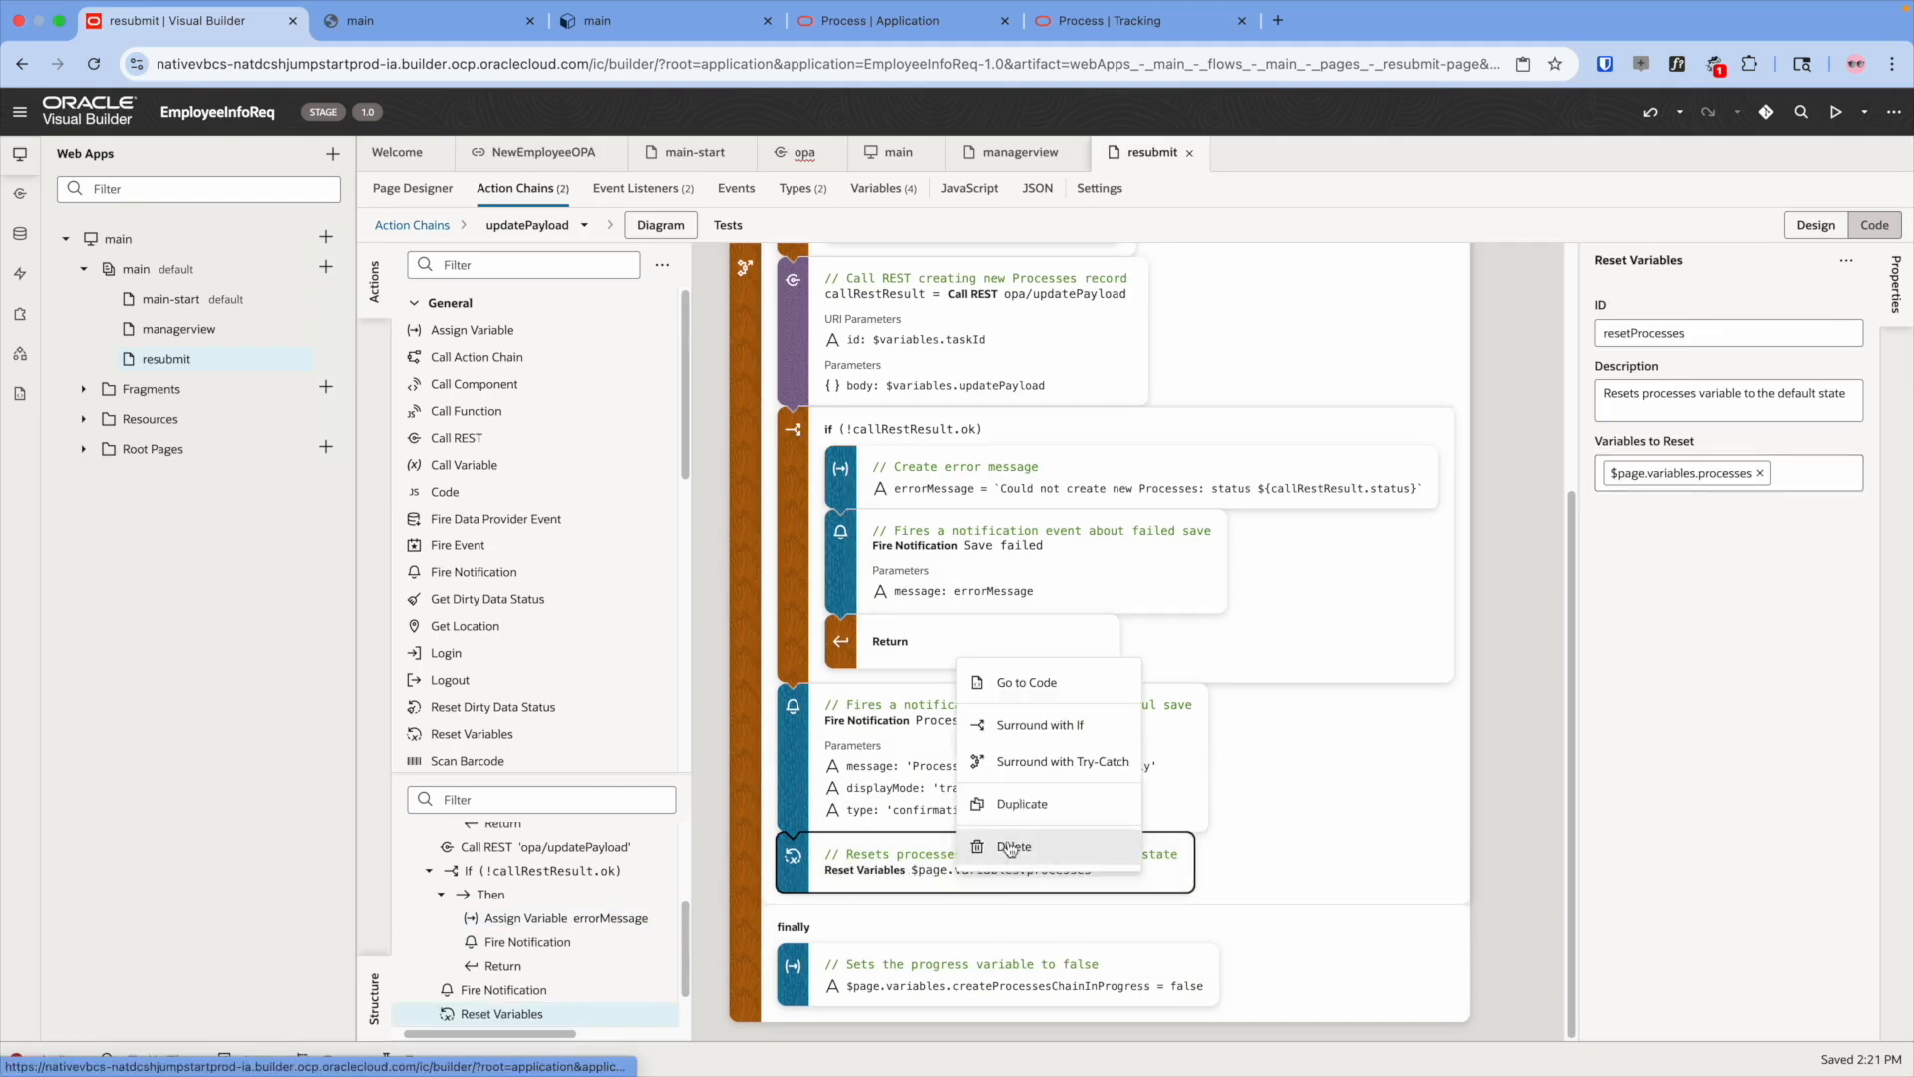
{"action": "left_click", "coordinate": [1012, 846]}
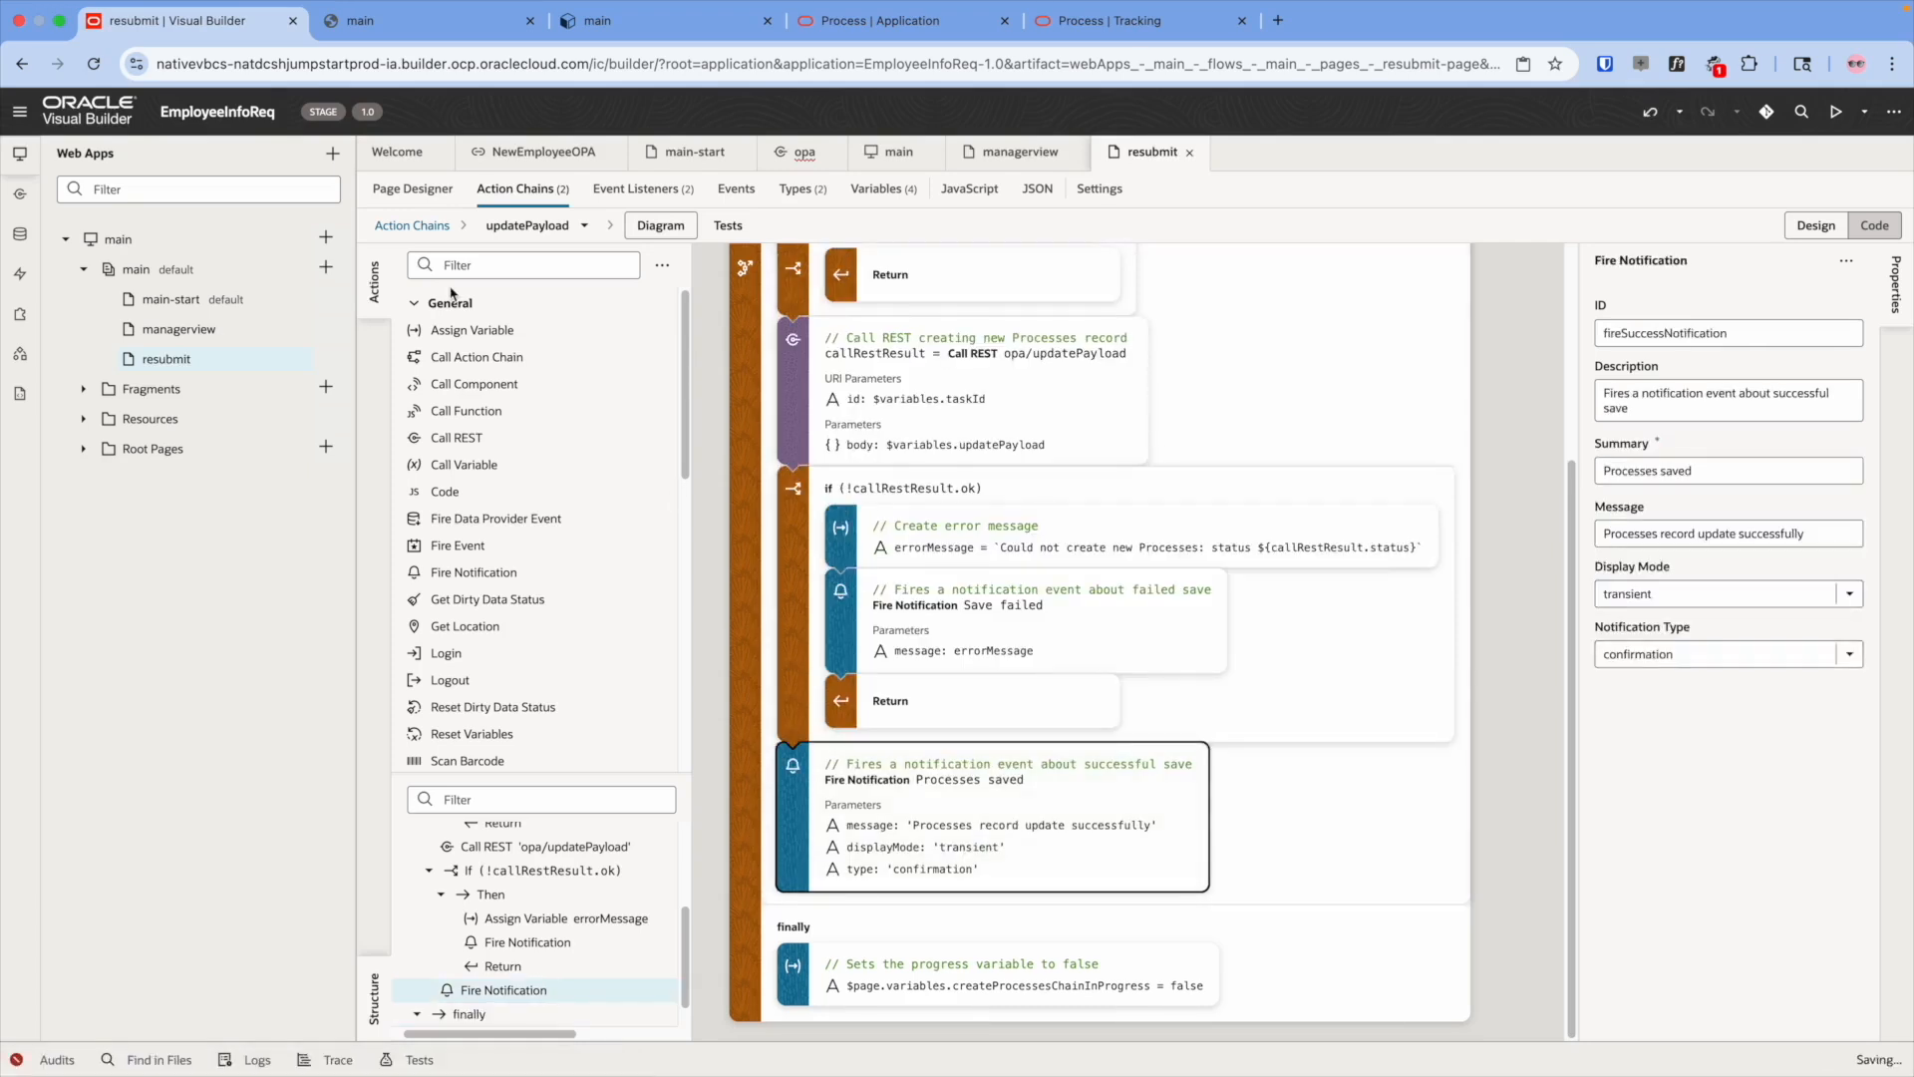
{"action": "left_click", "coordinate": [439, 193]}
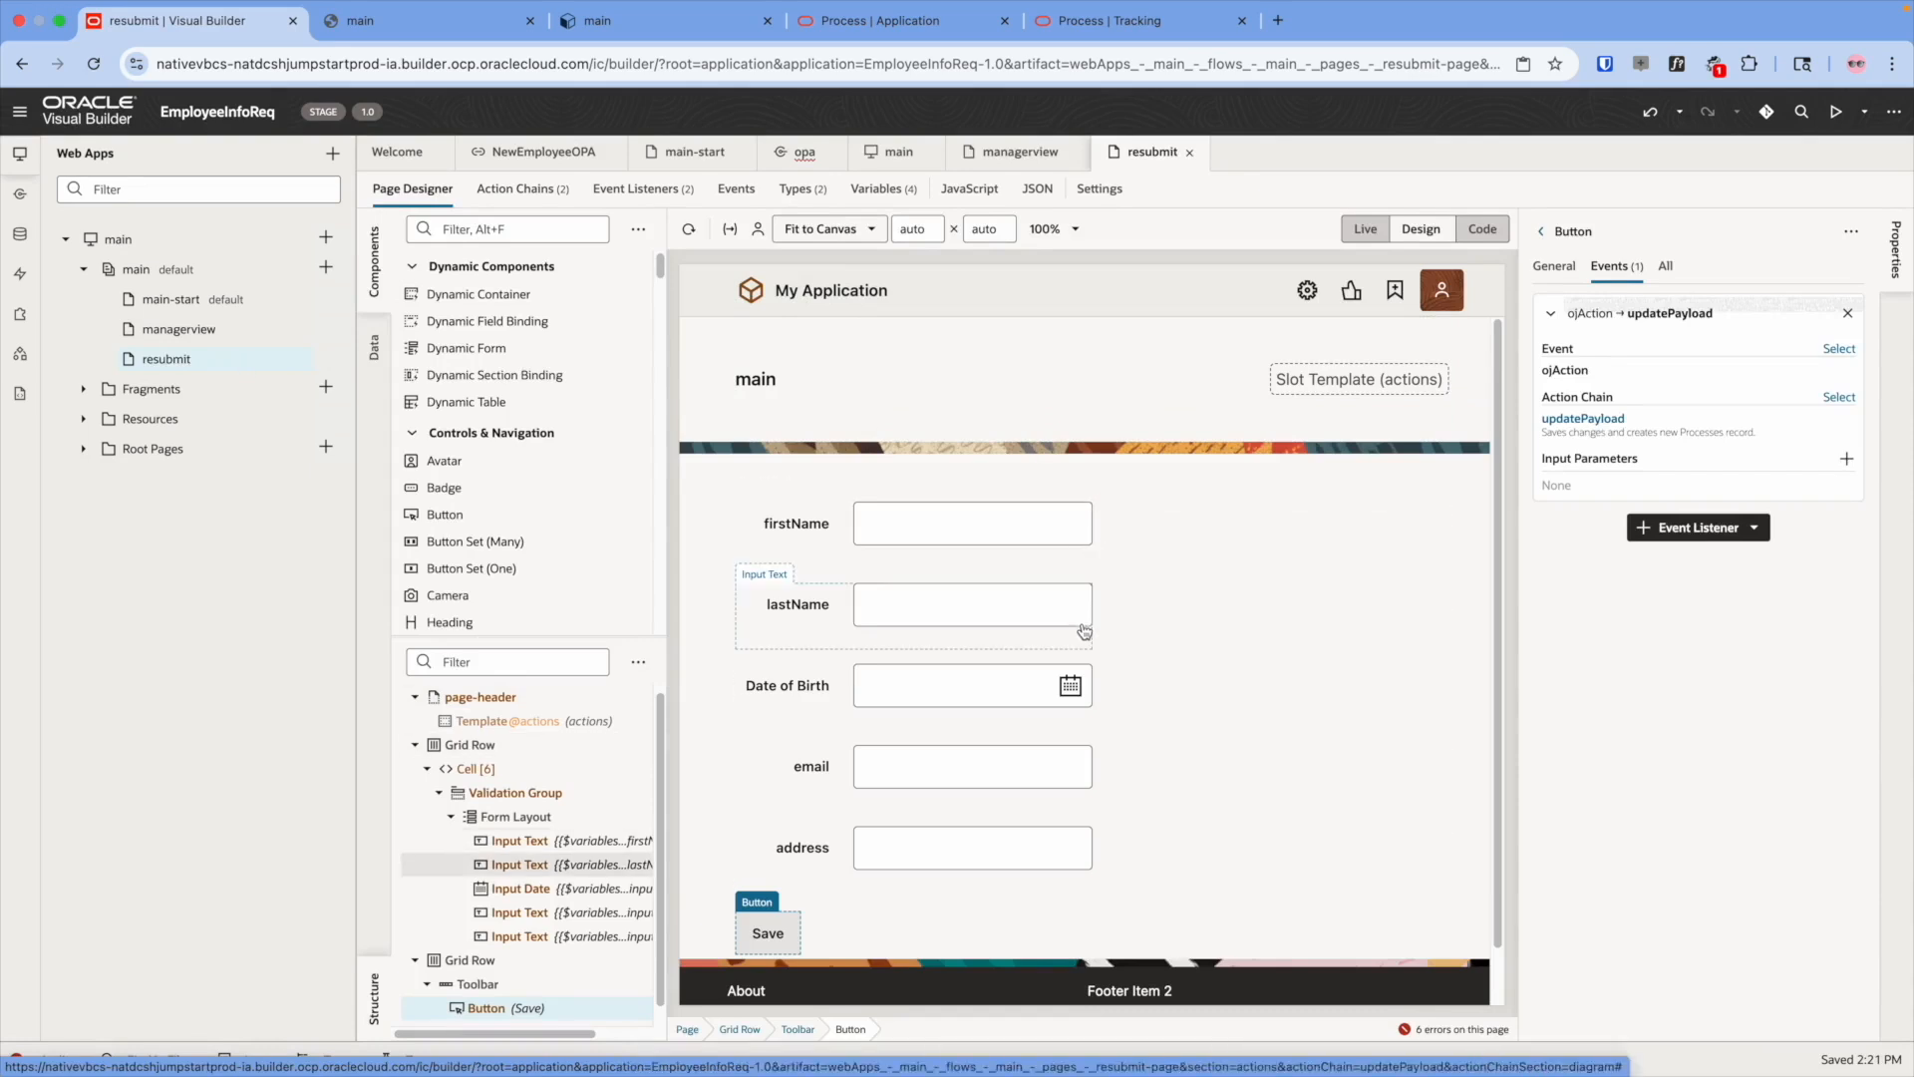
{"action": "left_click", "coordinate": [1159, 31]}
{"action": "left_click", "coordinate": [897, 21]}
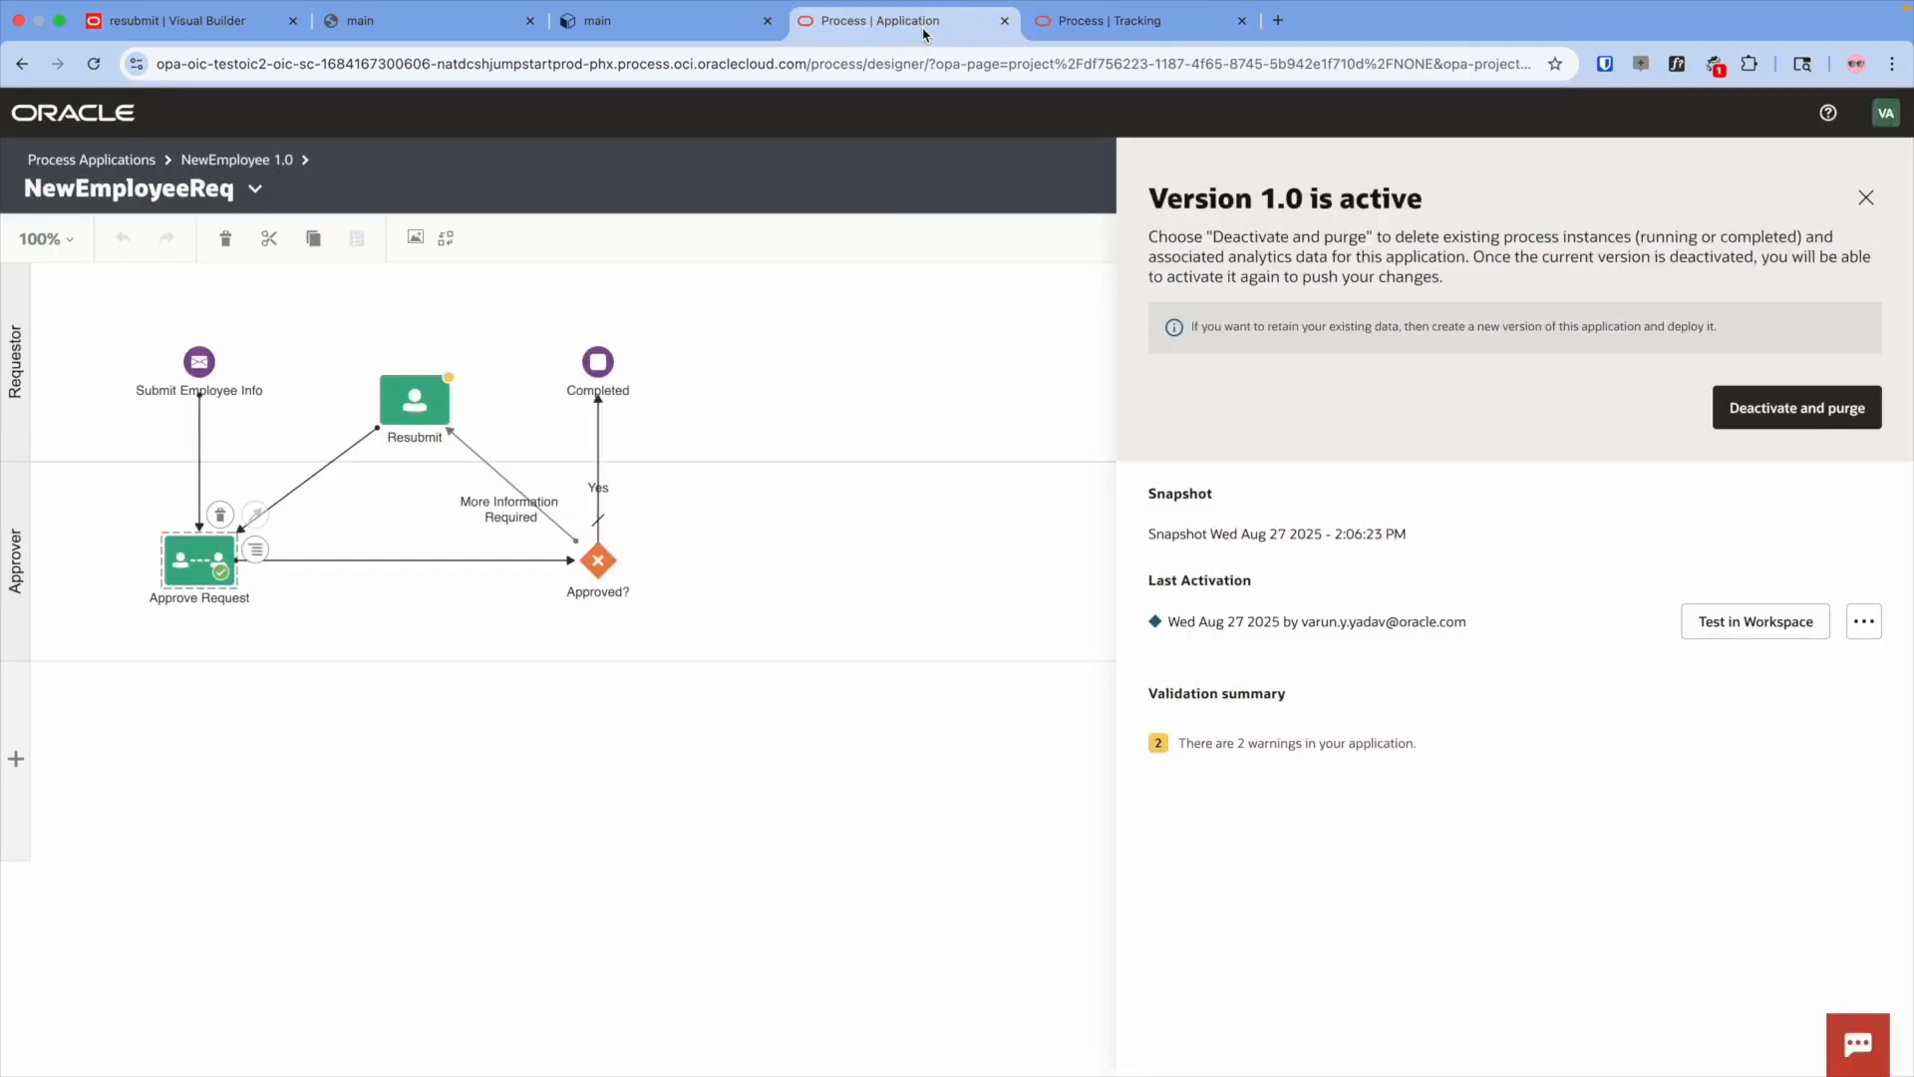
{"action": "left_click", "coordinate": [827, 401]}
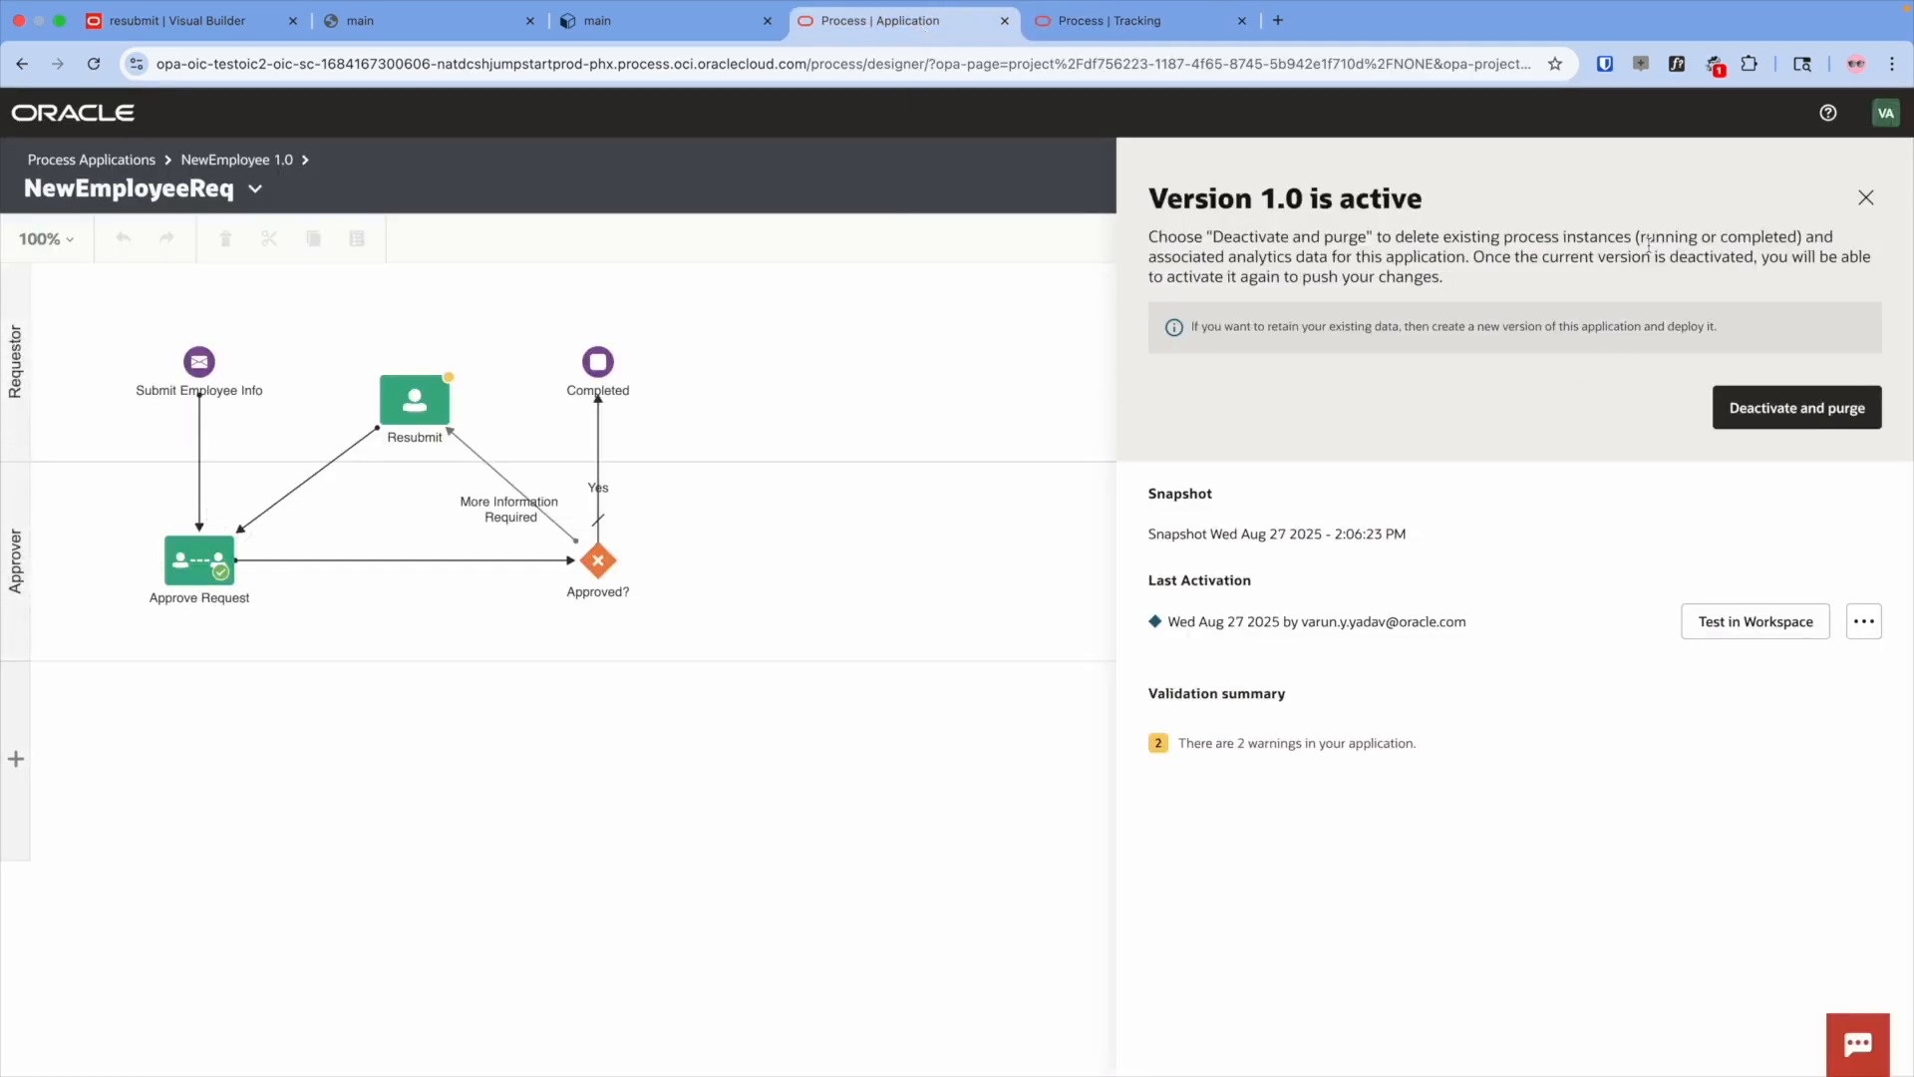
{"action": "left_click", "coordinate": [1865, 198]}
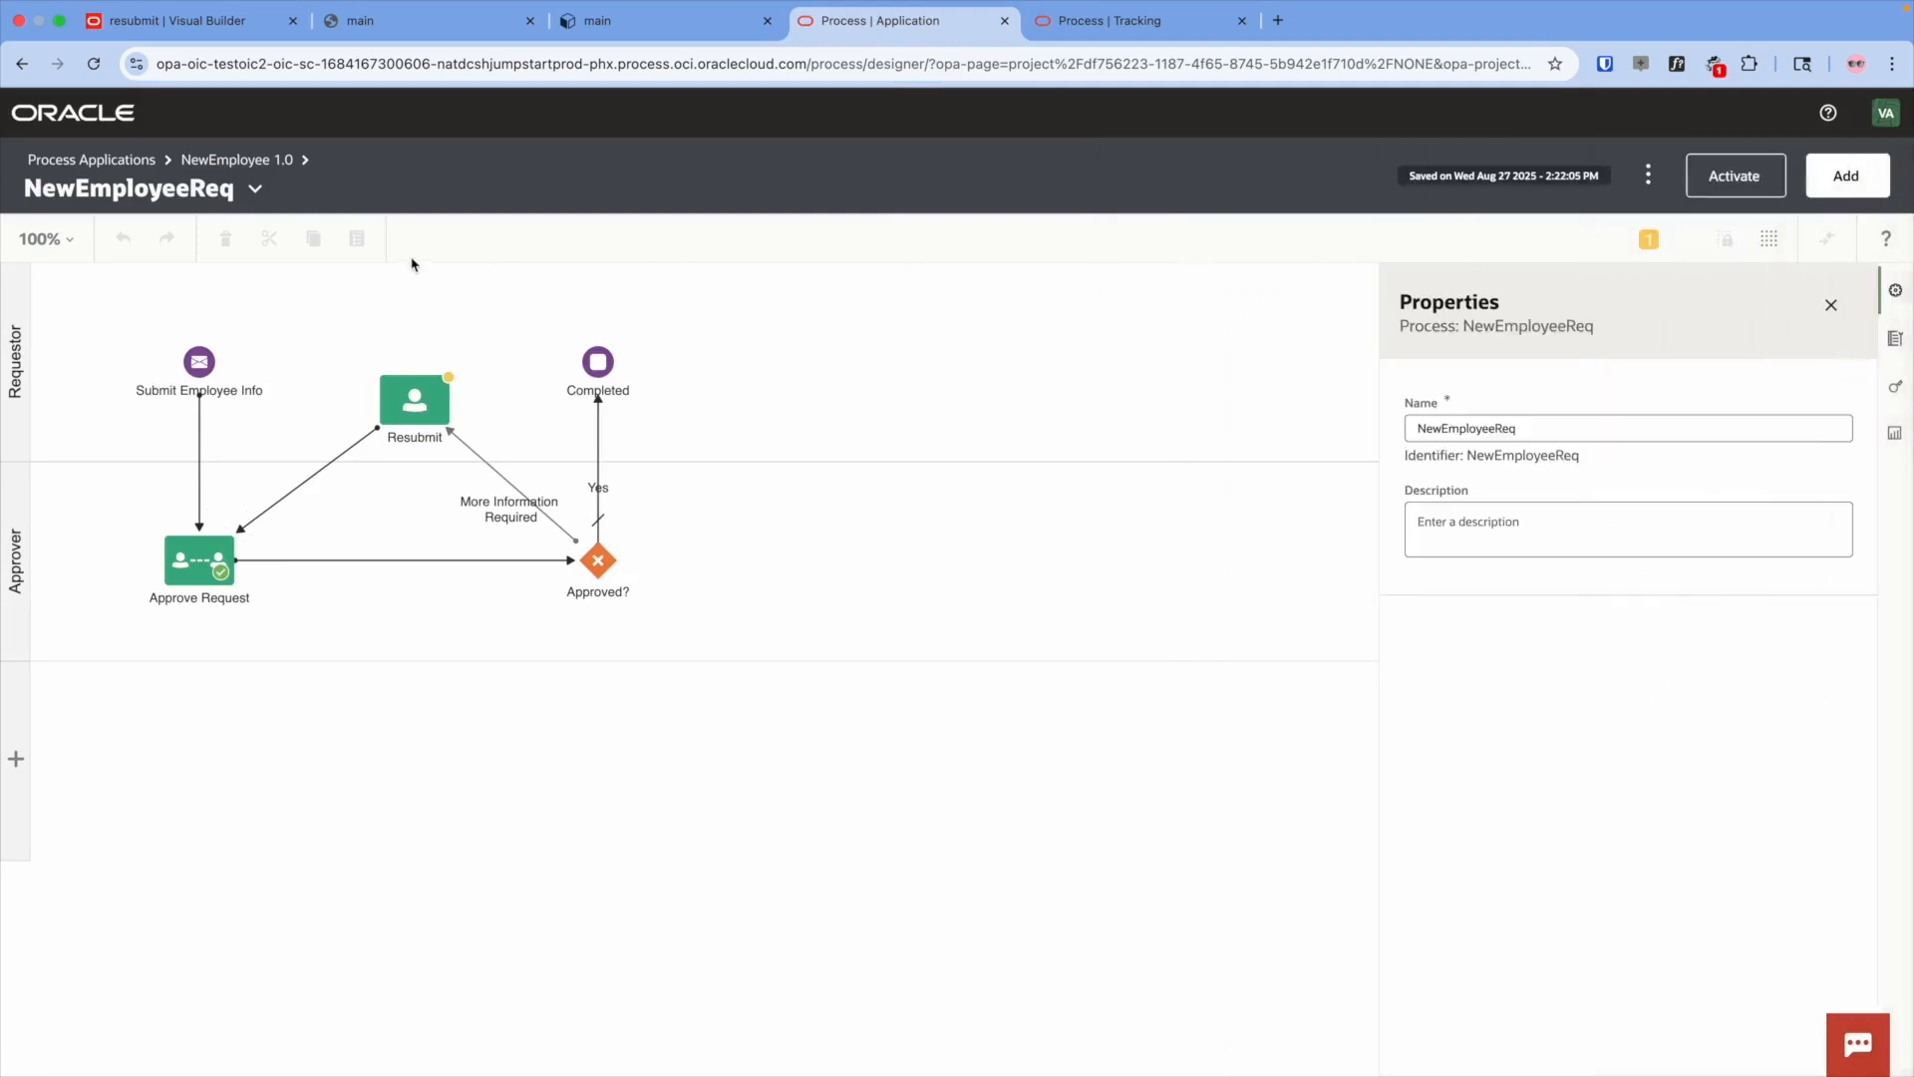
{"action": "left_click", "coordinate": [216, 169]}
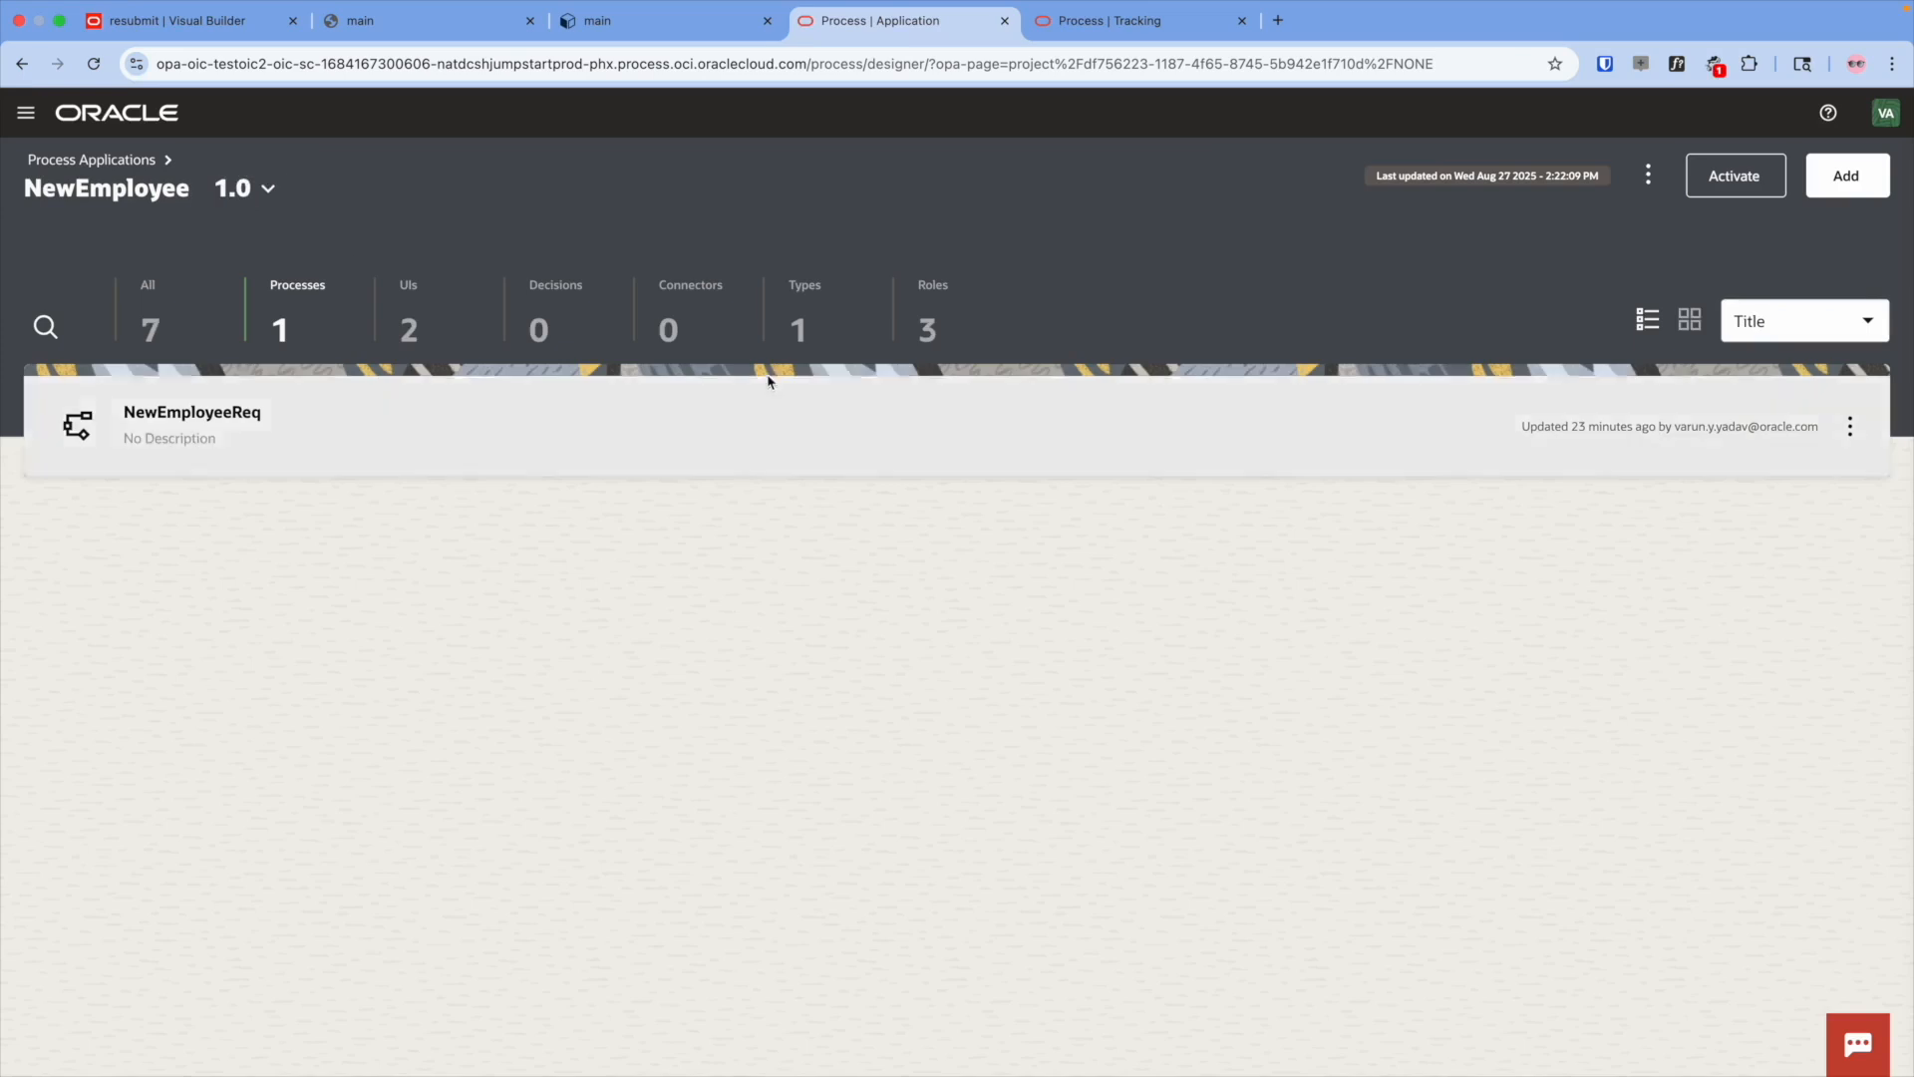
{"action": "left_click", "coordinate": [417, 344]}
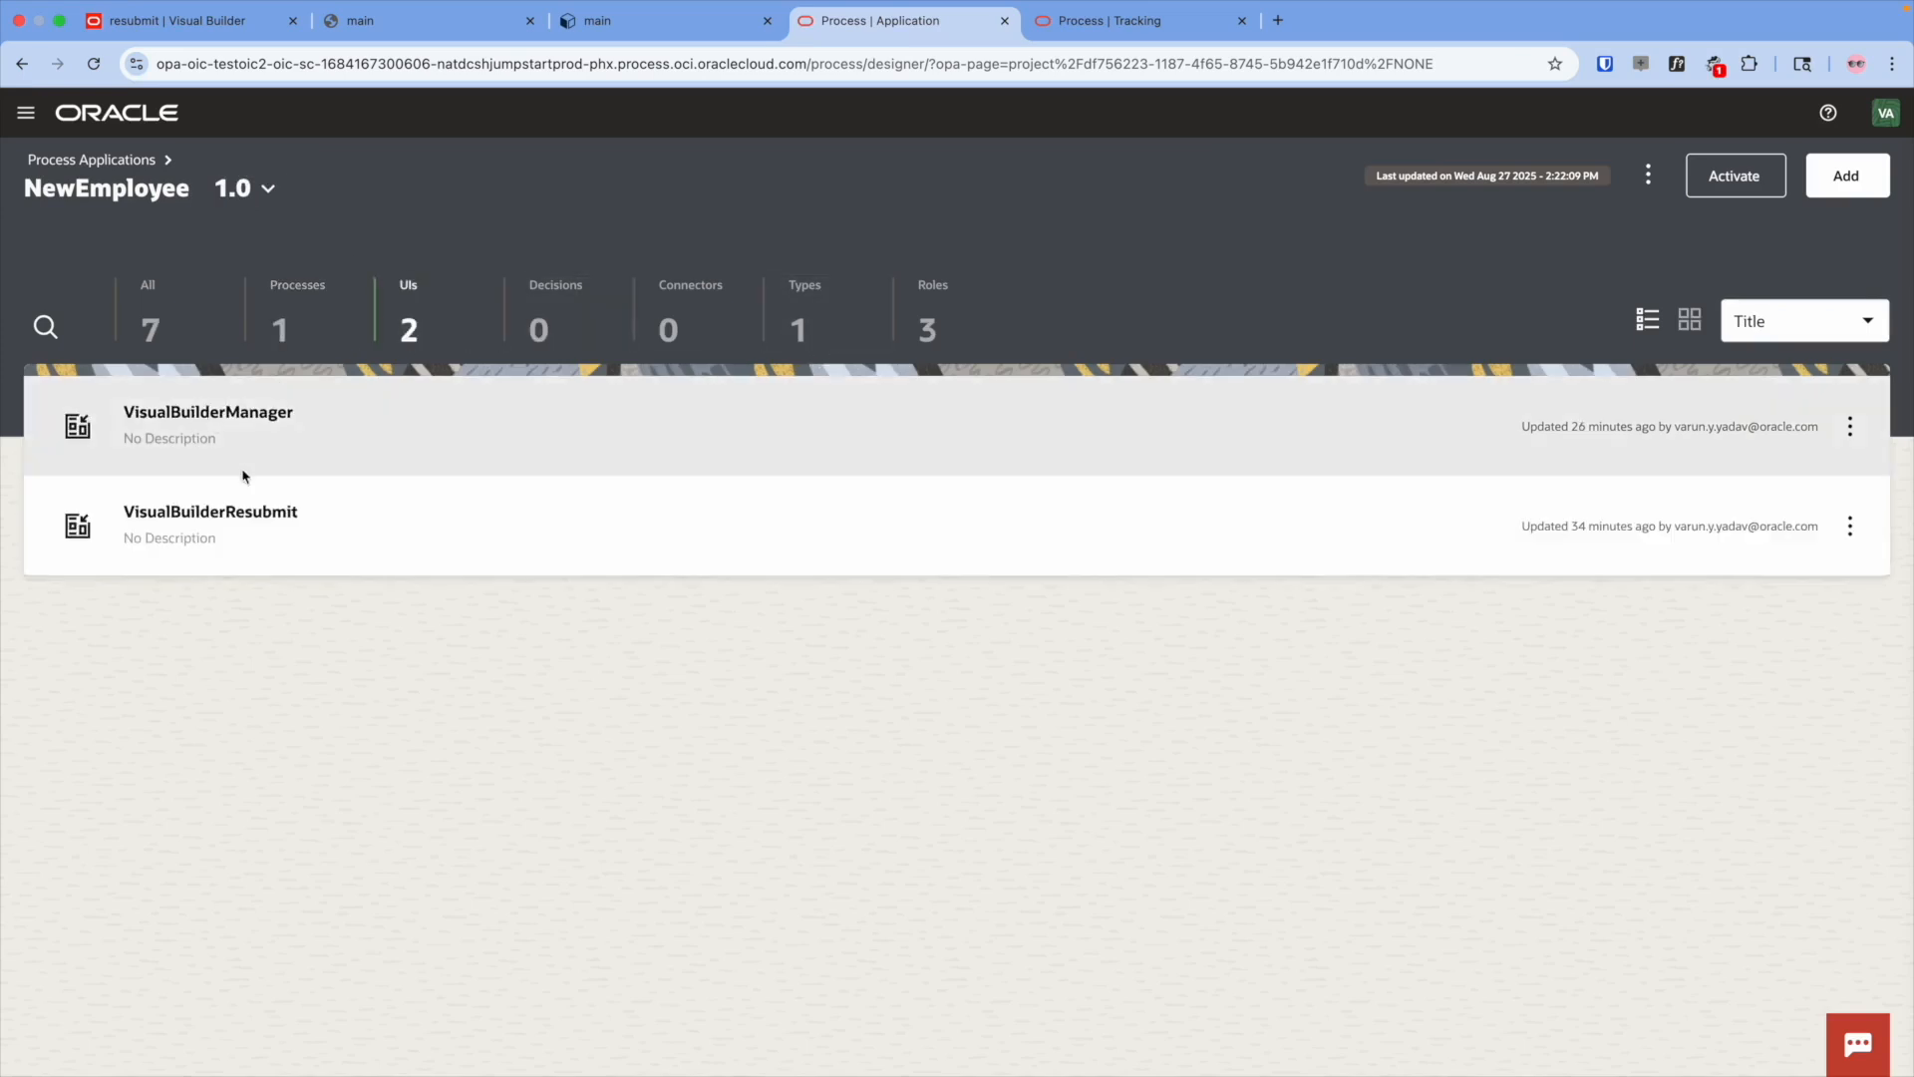
{"action": "left_click", "coordinate": [229, 429]}
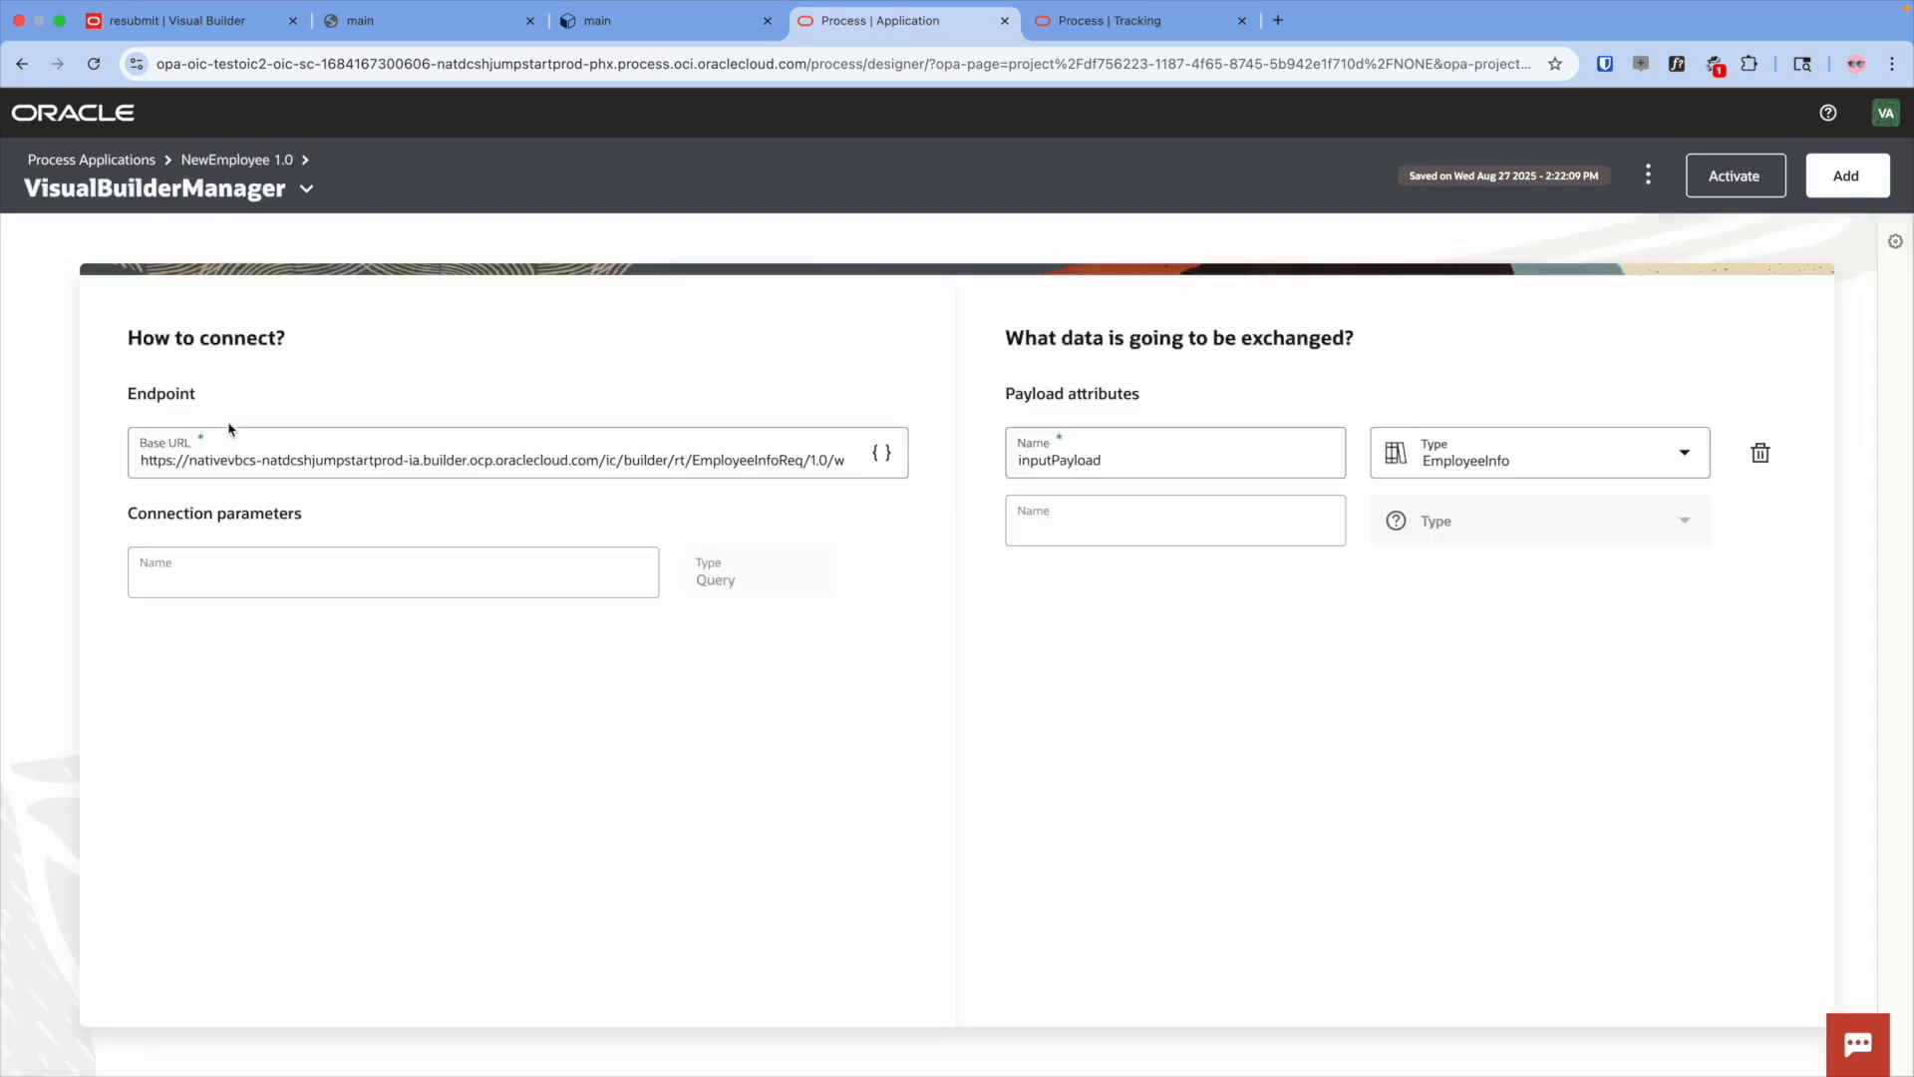
{"action": "left_click", "coordinate": [764, 457]}
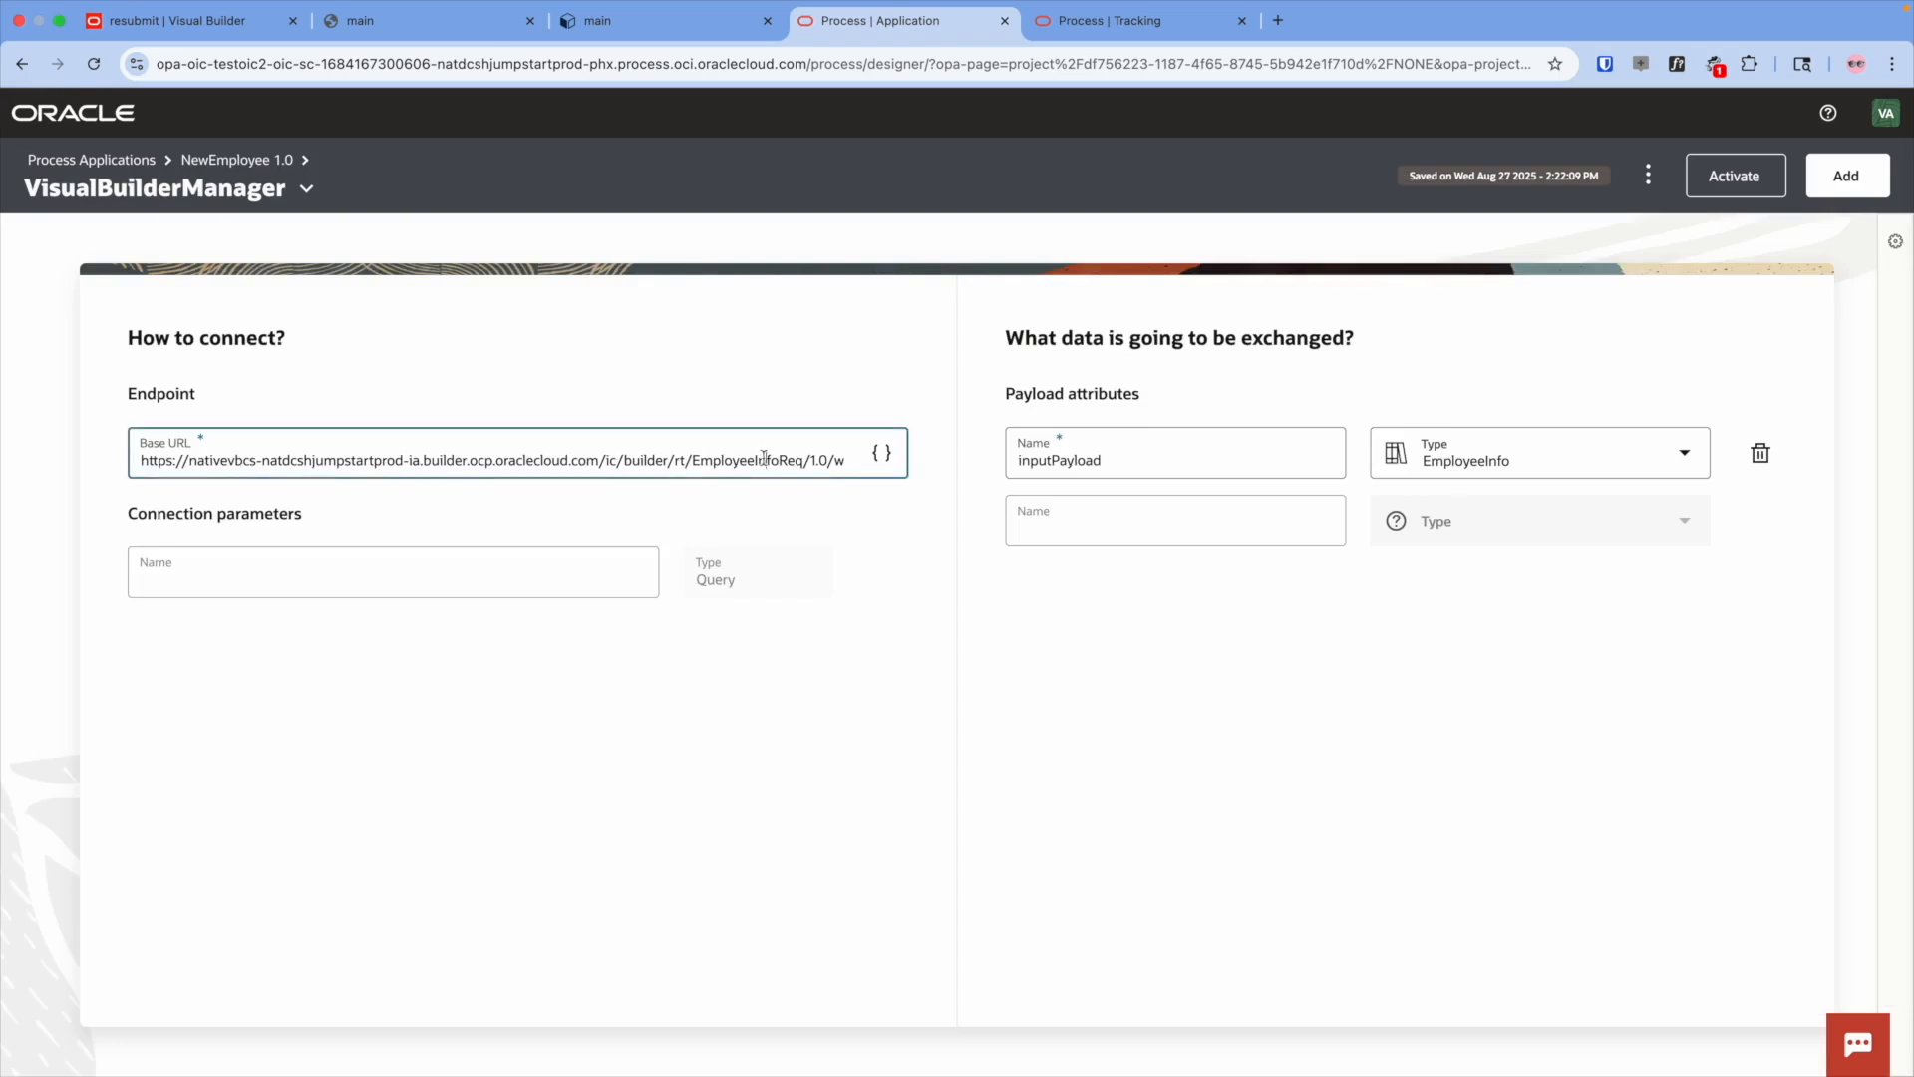
{"action": "key", "text": "super+Right"}
{"action": "left_click_drag", "start_coordinate": [778, 460], "coordinate": [915, 468]}
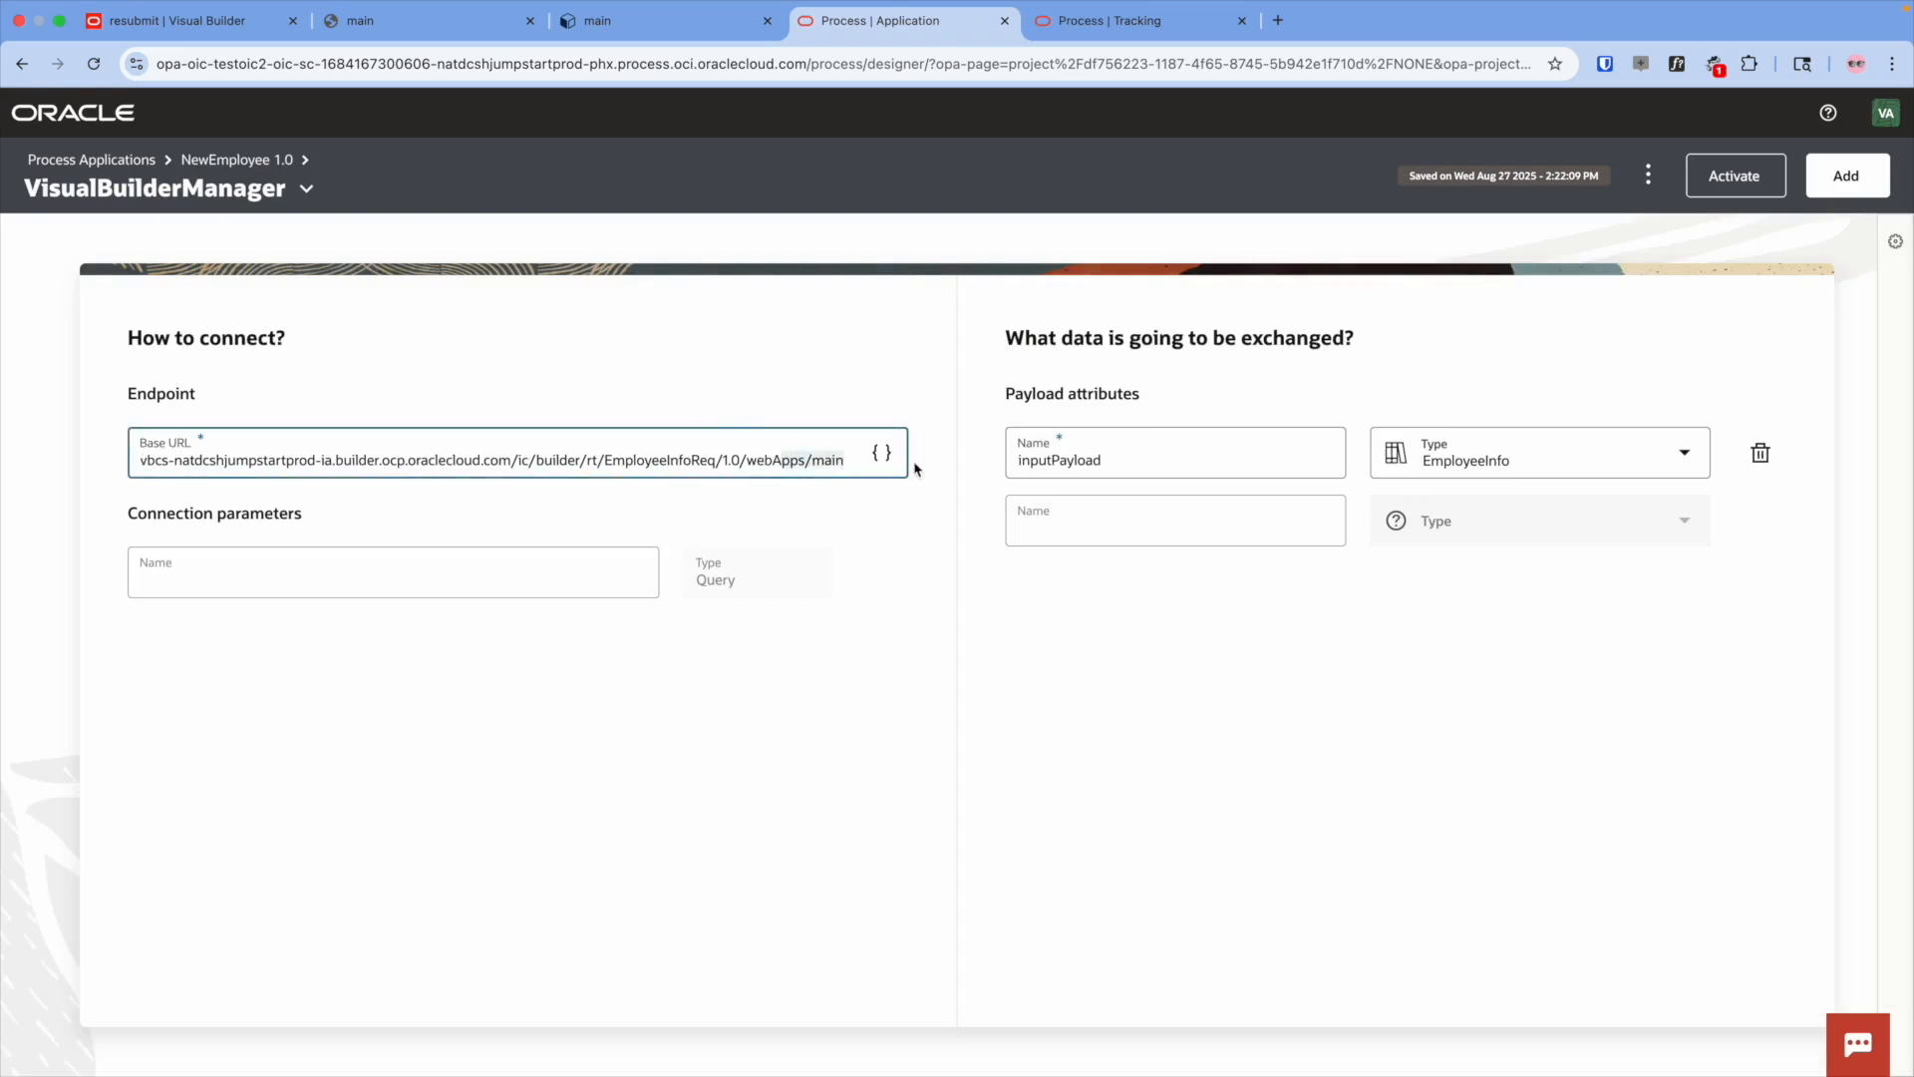
- Run a live preview of the web app, then go back to the designer
{"action": "left_click", "coordinate": [217, 21]}
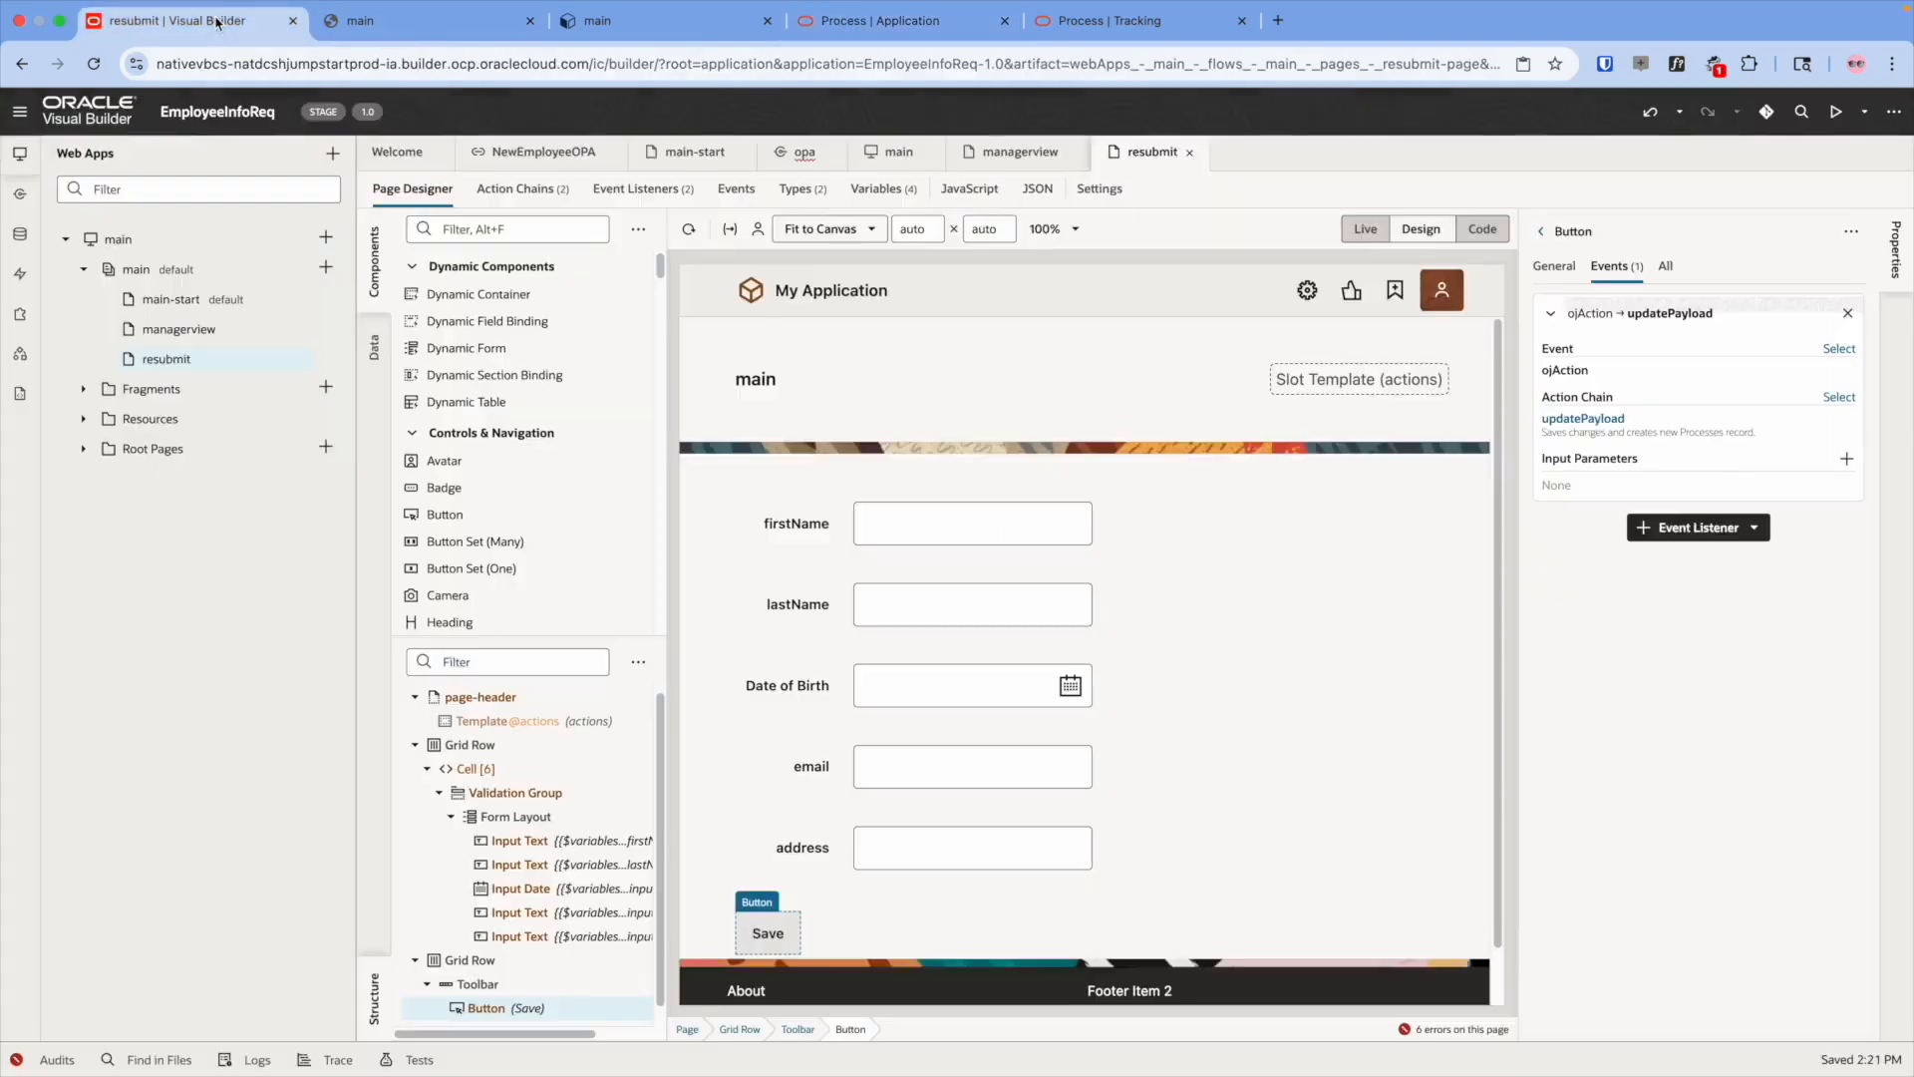
{"action": "left_click", "coordinate": [1835, 111]}
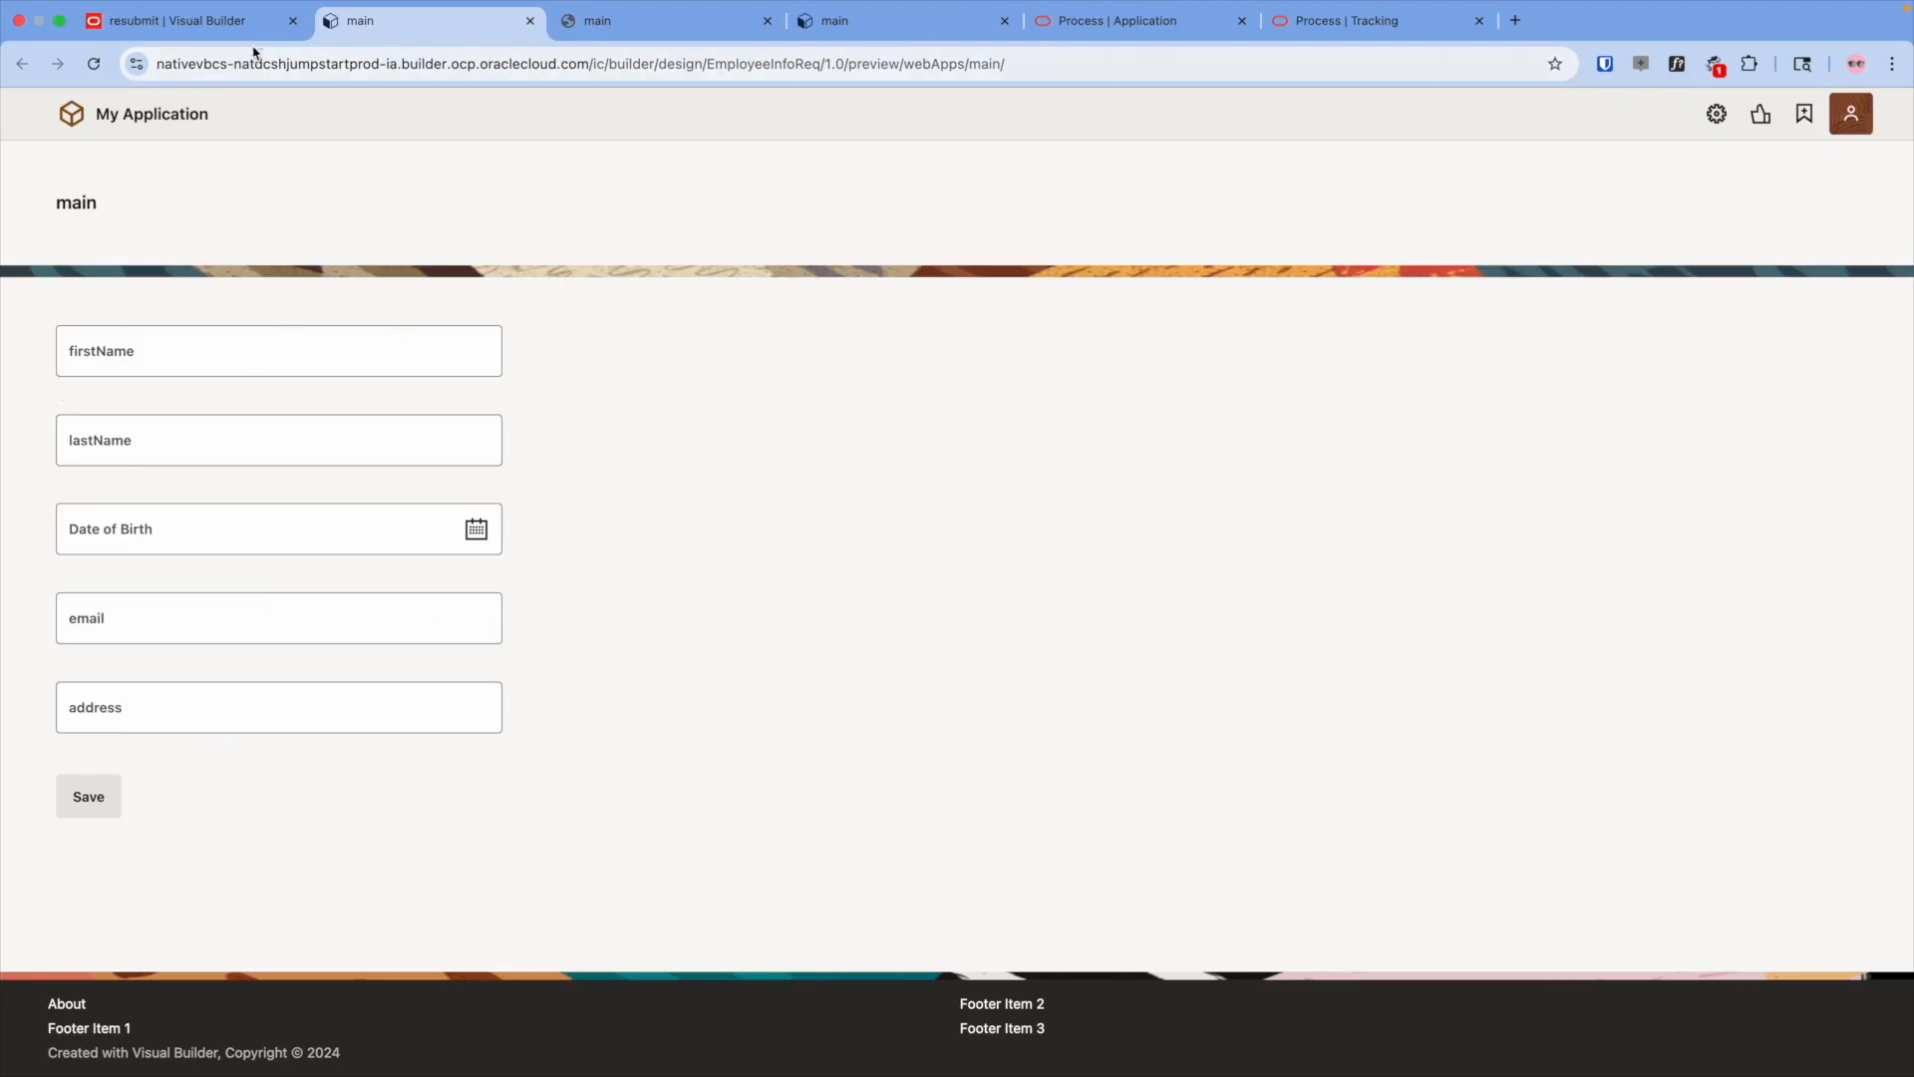
{"action": "left_click", "coordinate": [190, 20]}
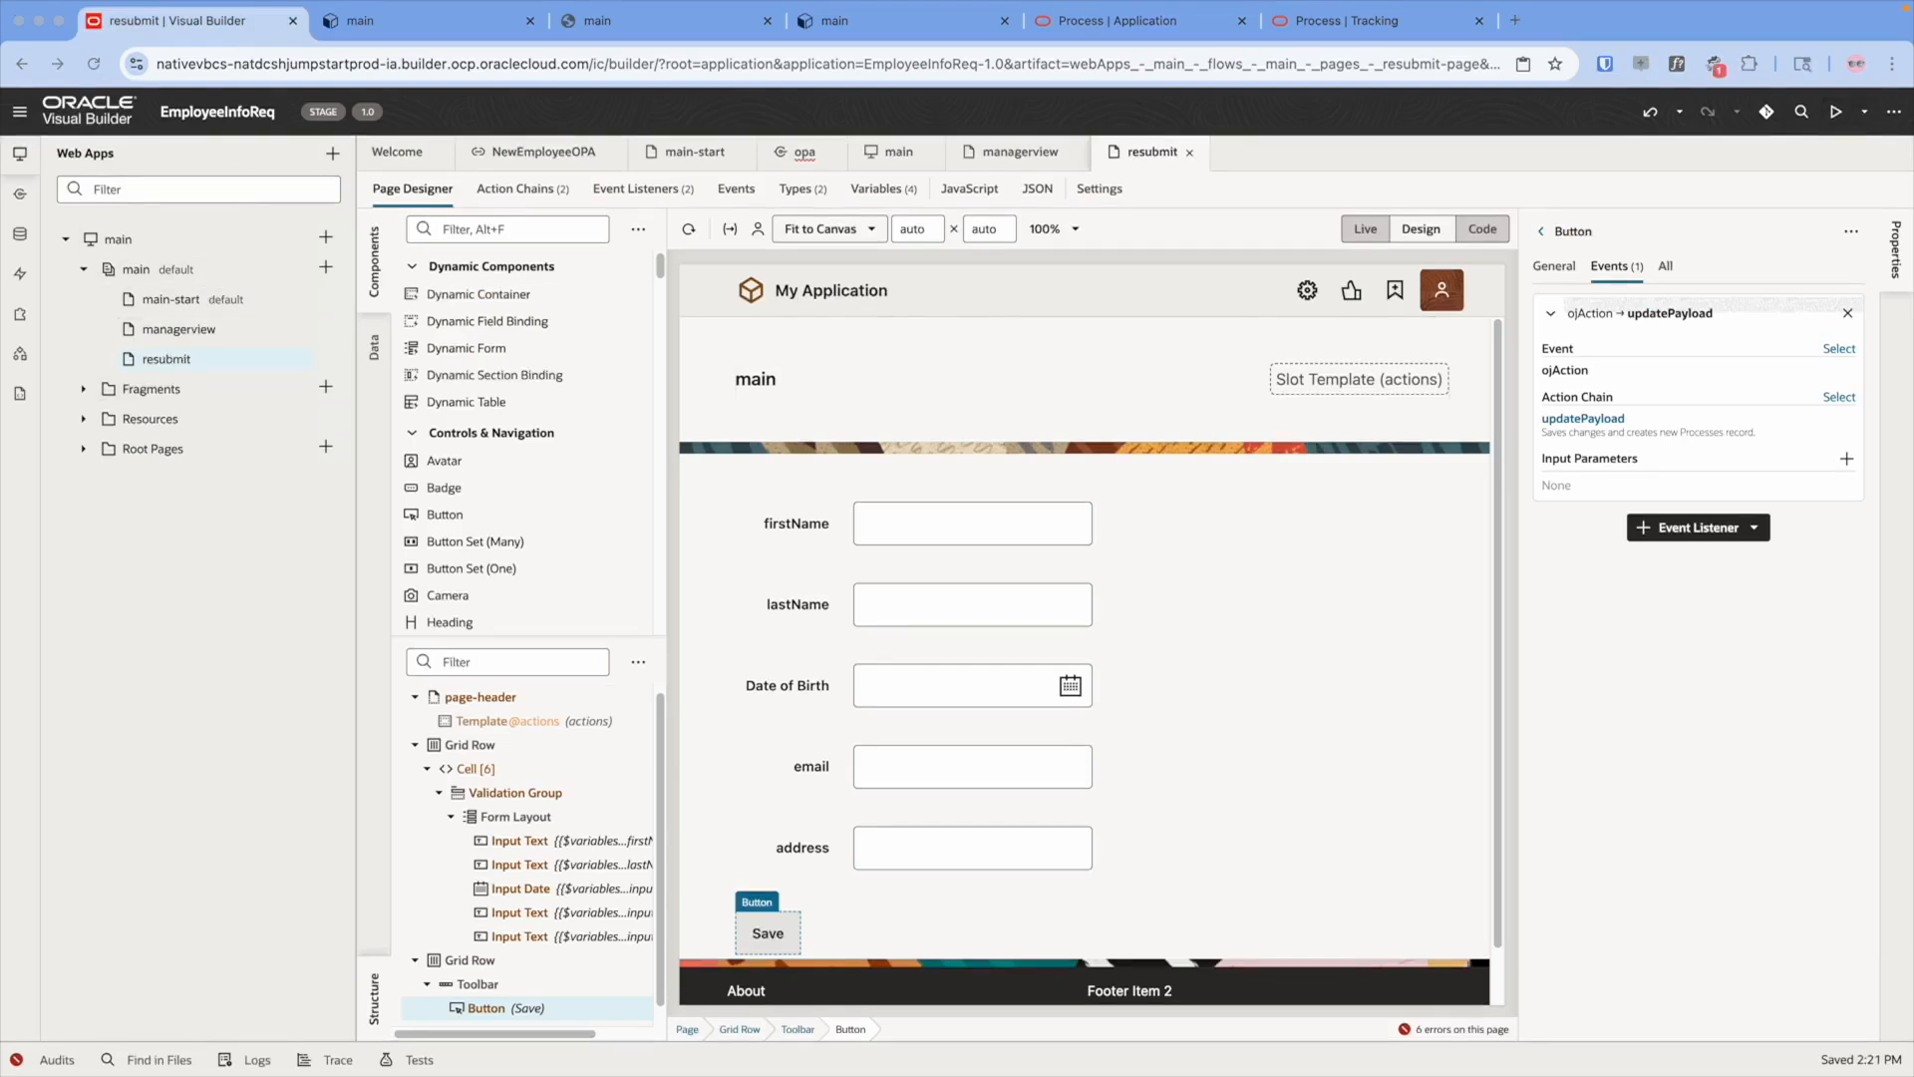
- Review managerview's address and read-only form, then open the main-start page
{"action": "left_click", "coordinate": [189, 330]}
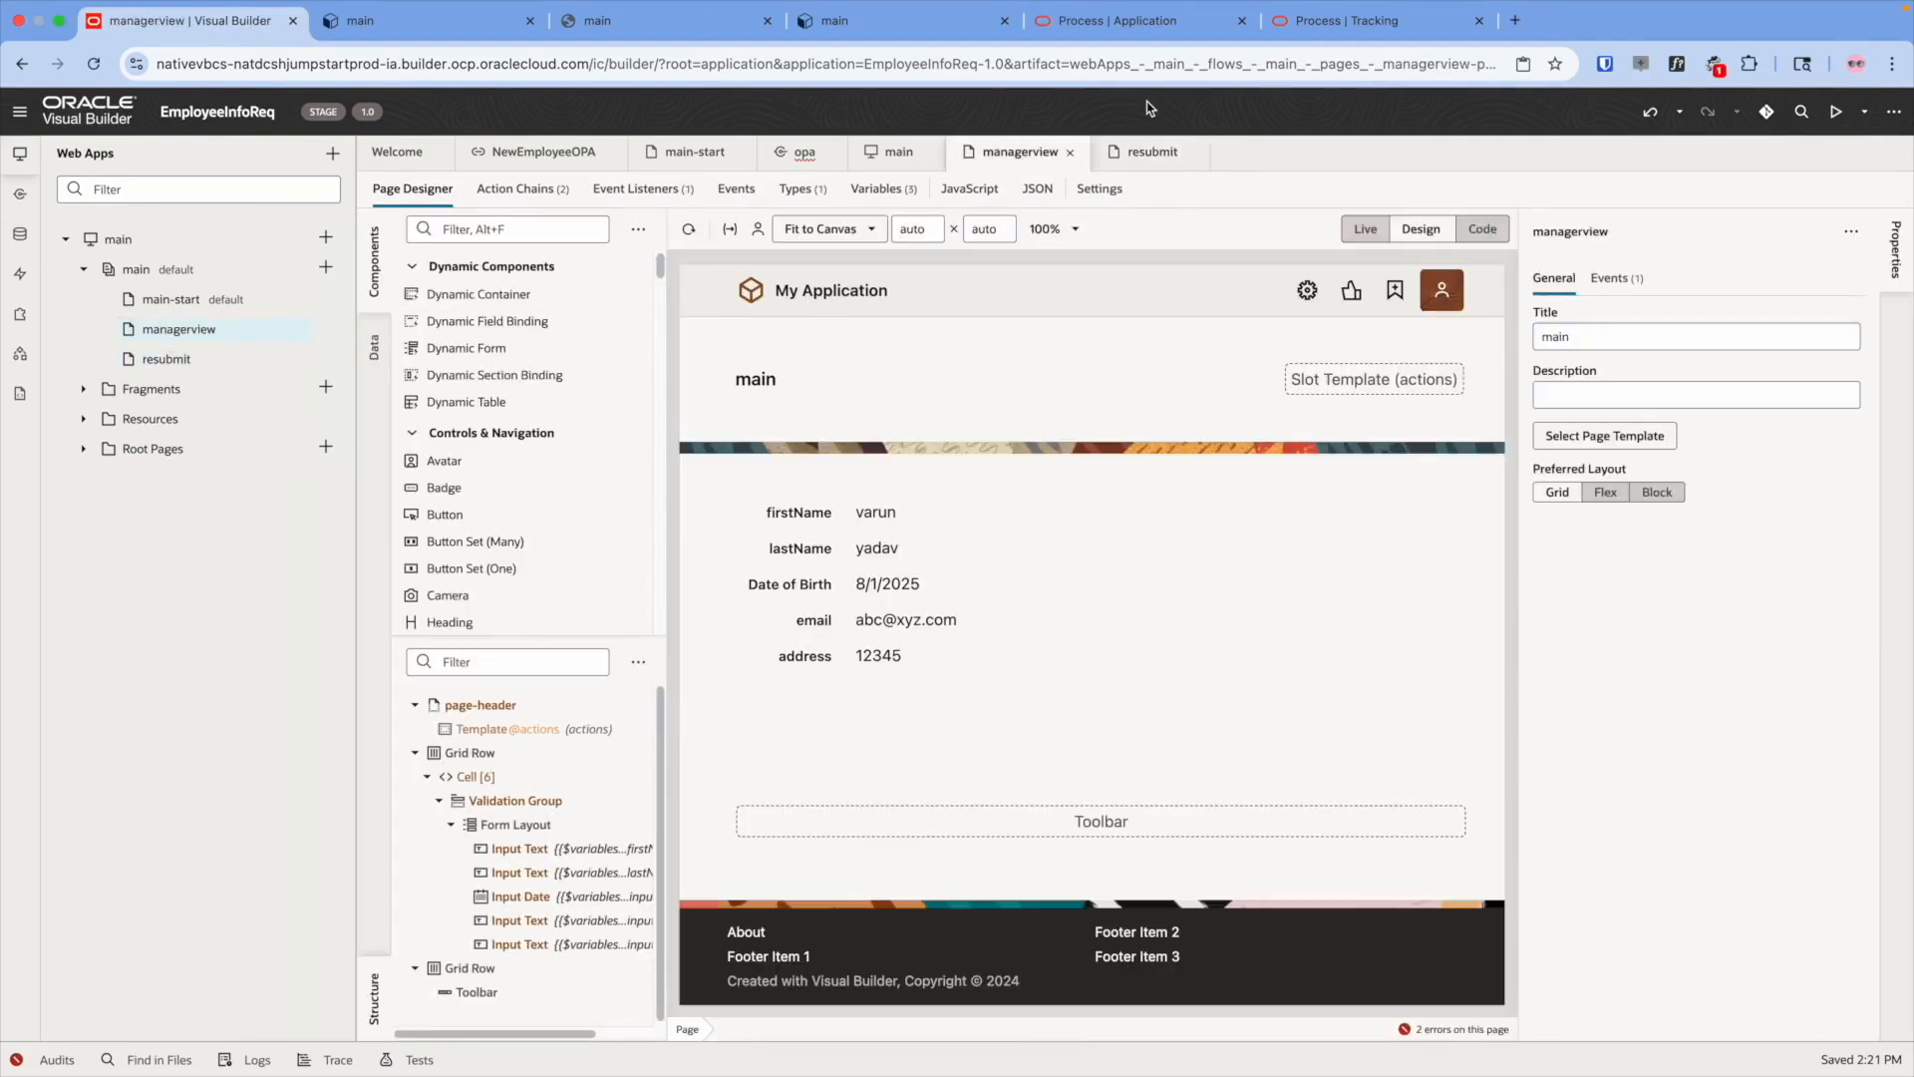
{"action": "left_click", "coordinate": [1065, 62]}
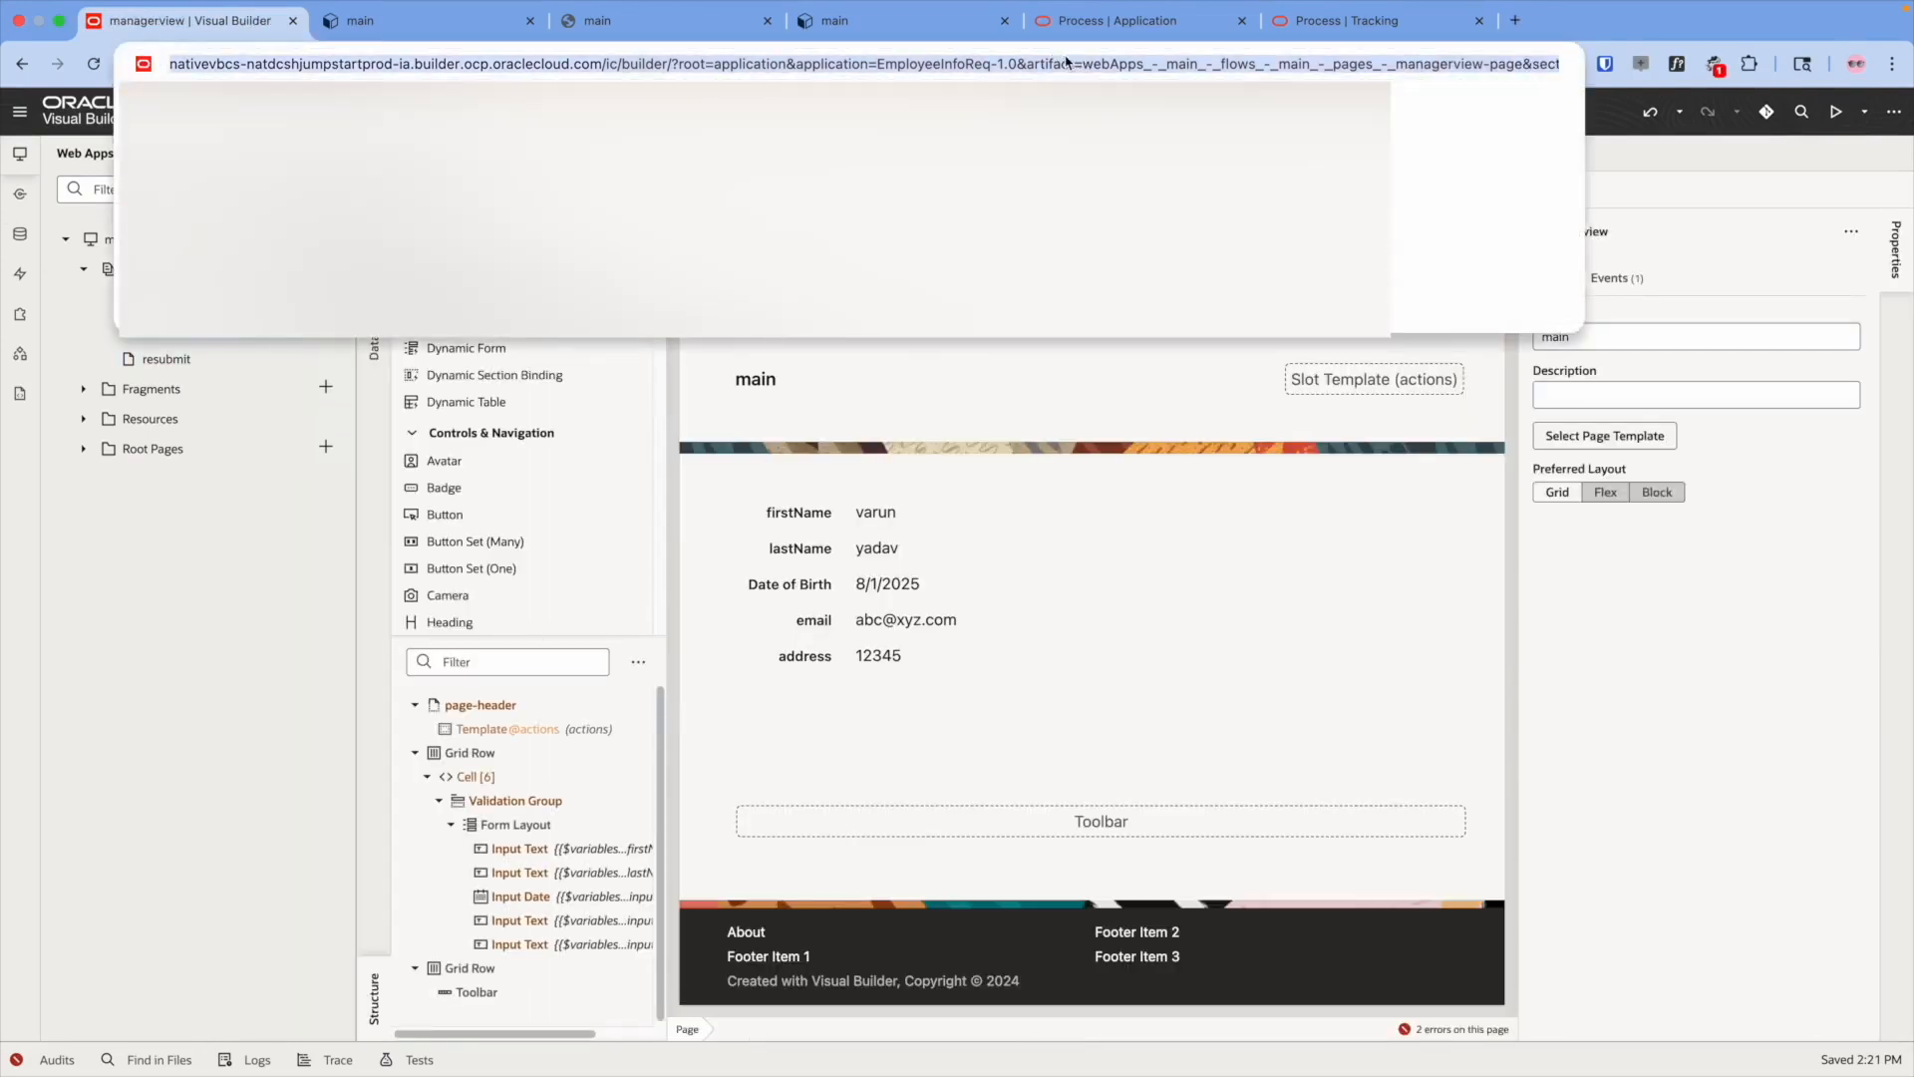
{"action": "key", "text": "Right"}
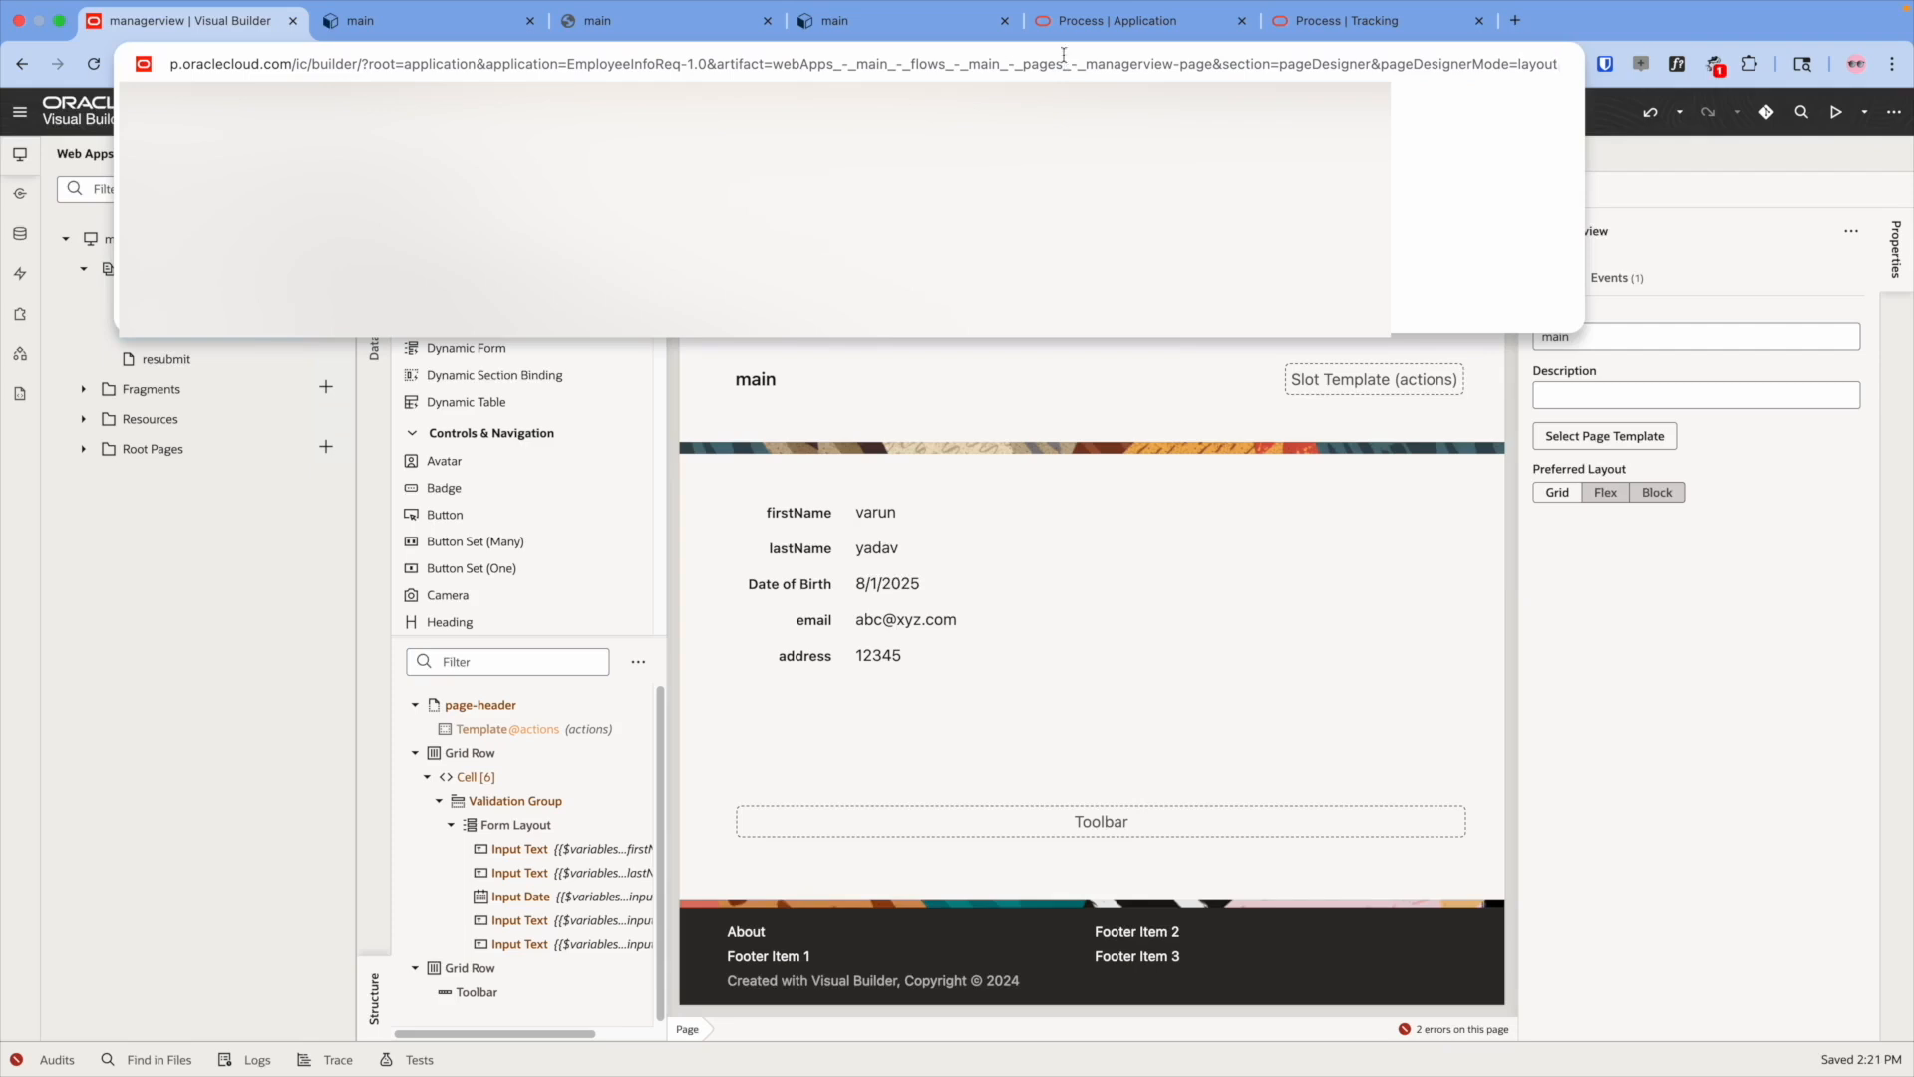
{"action": "left_click", "coordinate": [963, 503]}
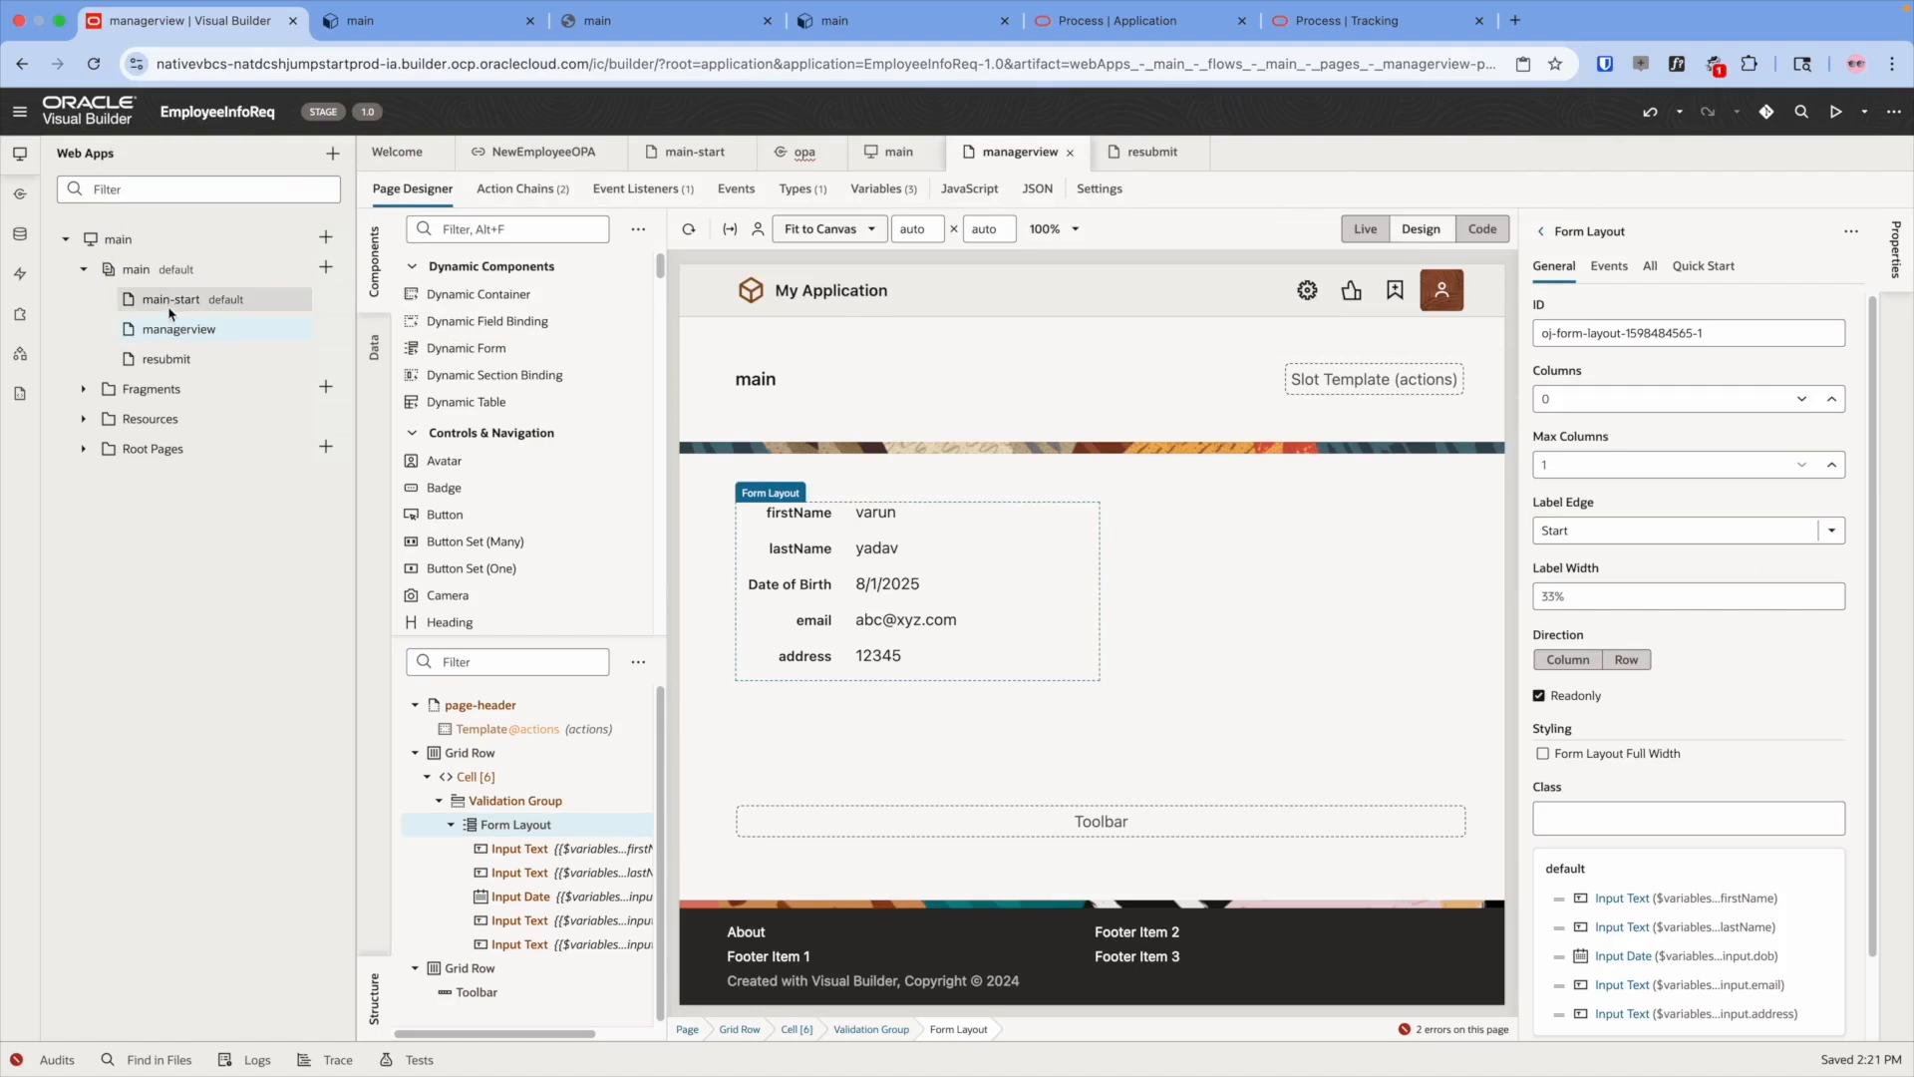
{"action": "left_click", "coordinate": [171, 311]}
- Add a button labelled ManagerView beside Save on the main-start form
{"action": "left_click", "coordinate": [411, 192]}
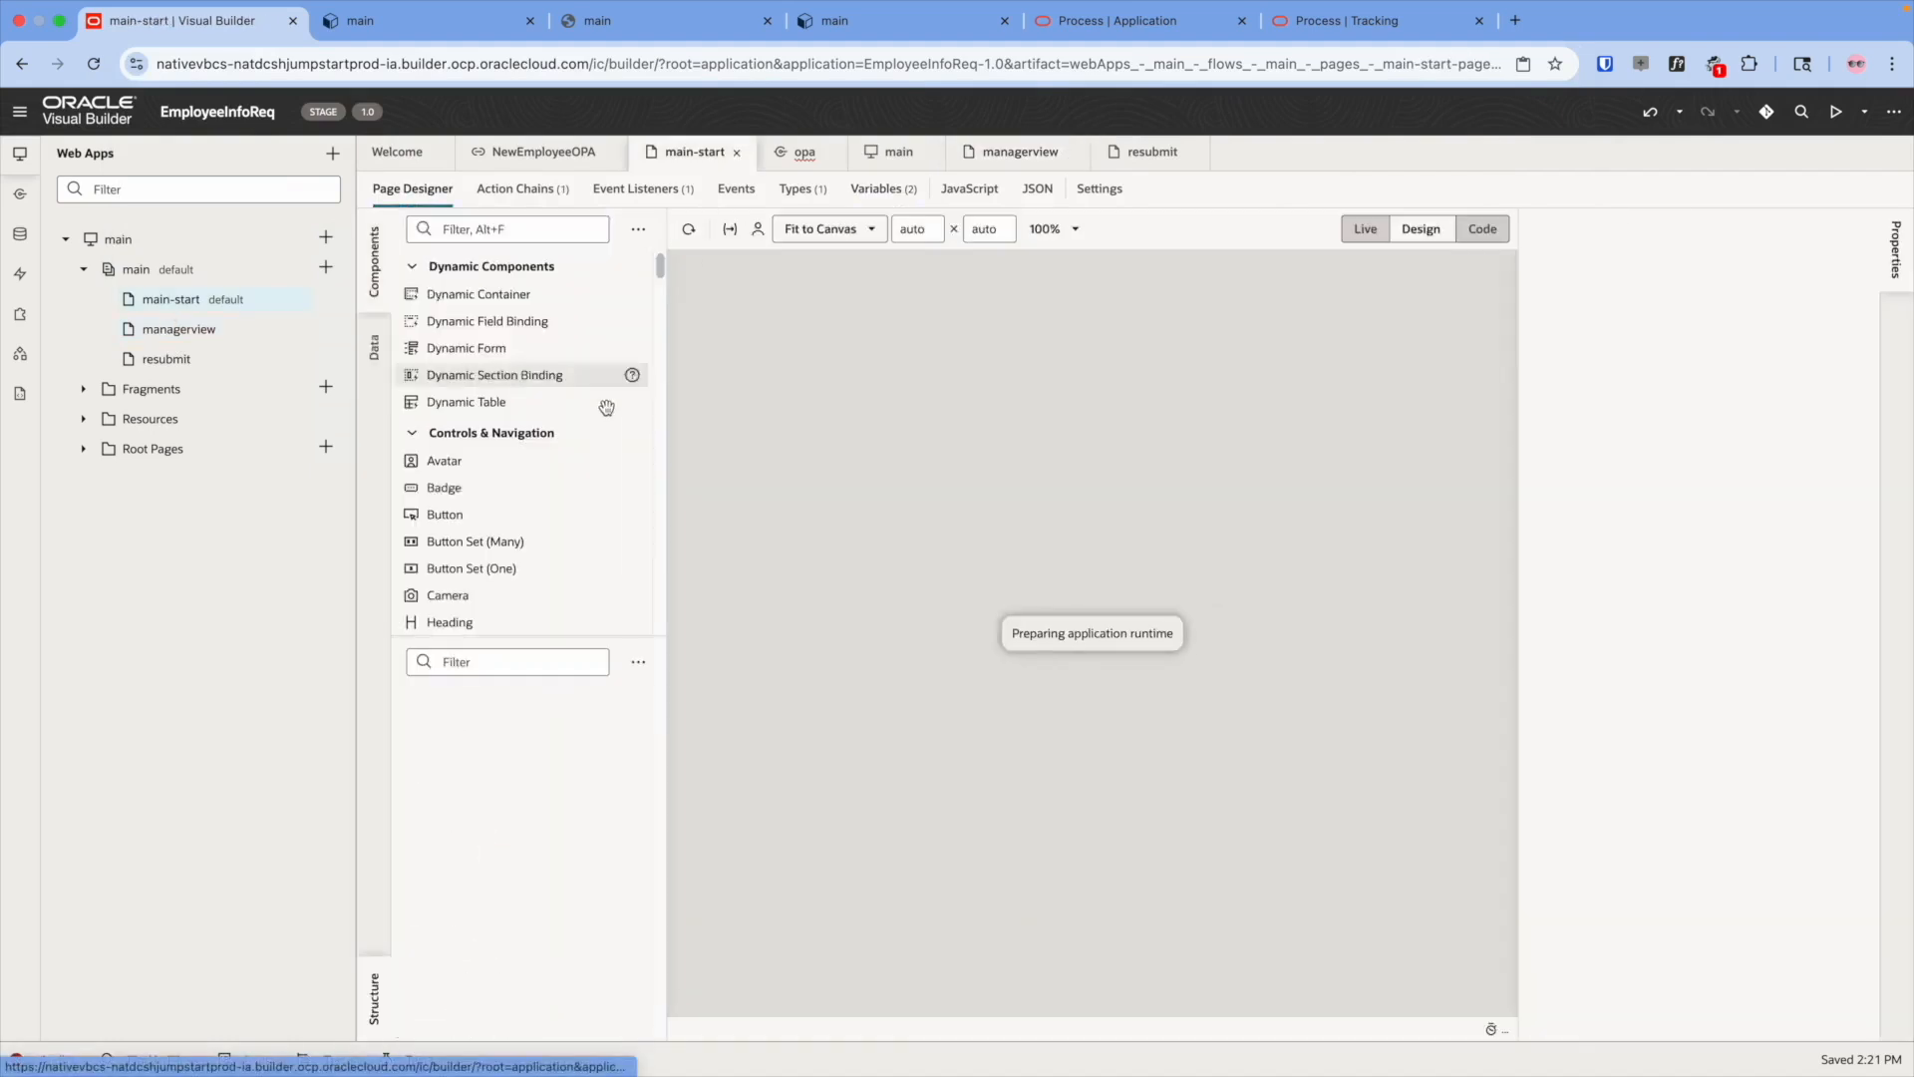
{"action": "left_click", "coordinate": [500, 228]}
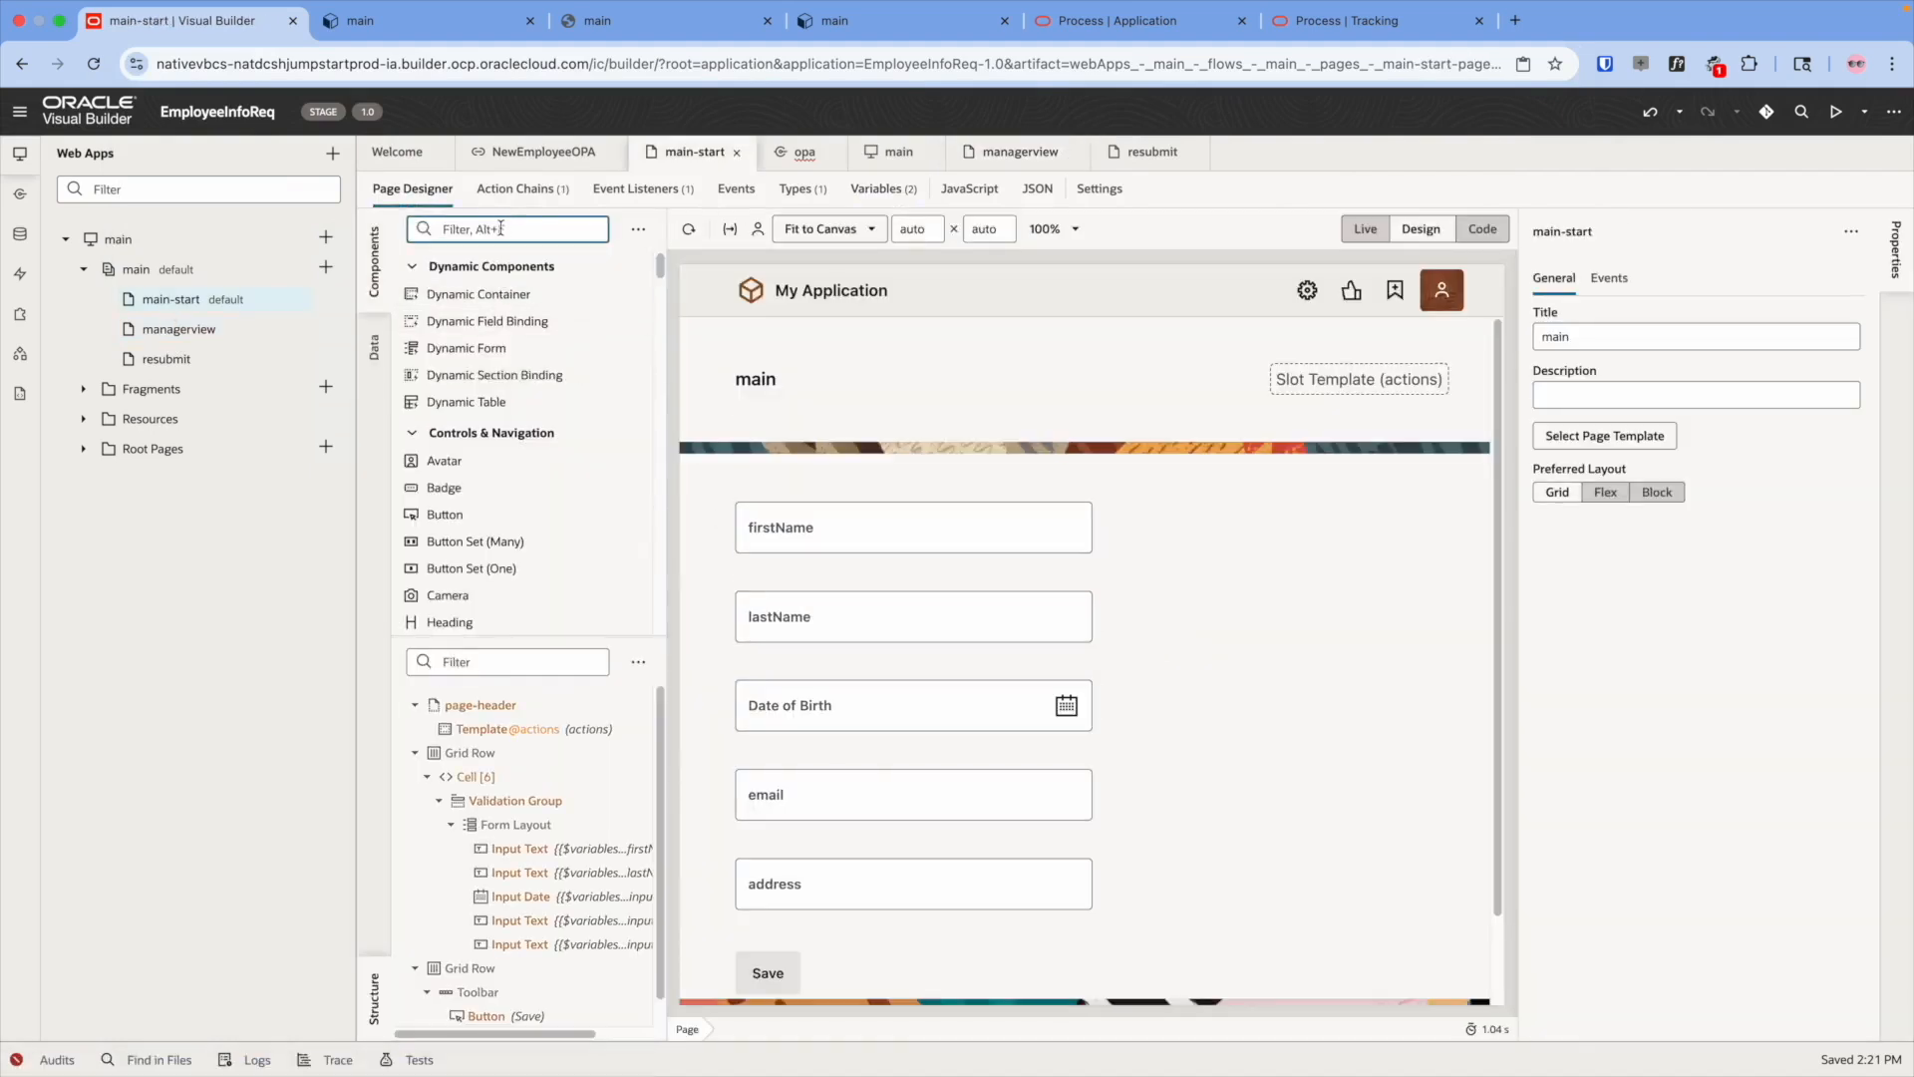
{"action": "type", "text": "butt"}
{"action": "left_click_drag", "start_coordinate": [444, 294], "coordinate": [867, 977]}
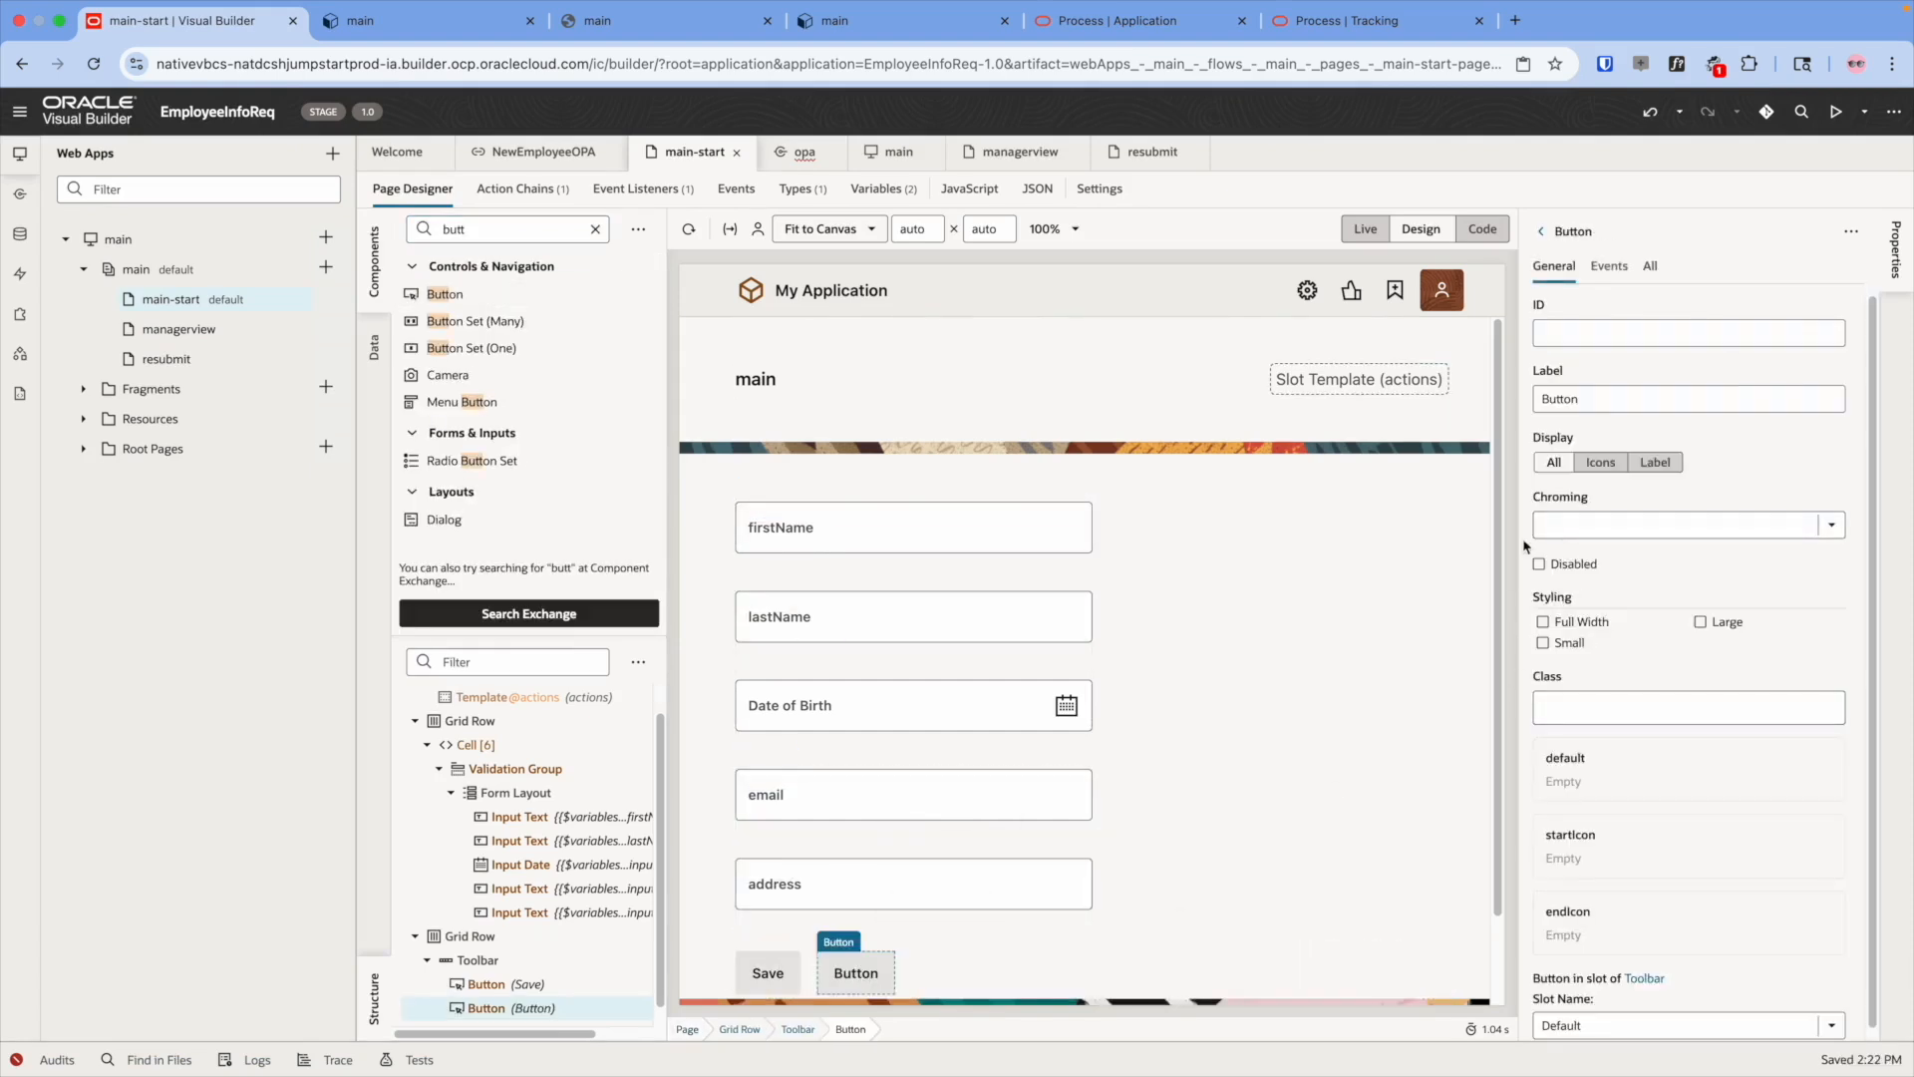
{"action": "triple_click", "coordinate": [1593, 400]}
{"action": "type", "text": "ManagerView"}
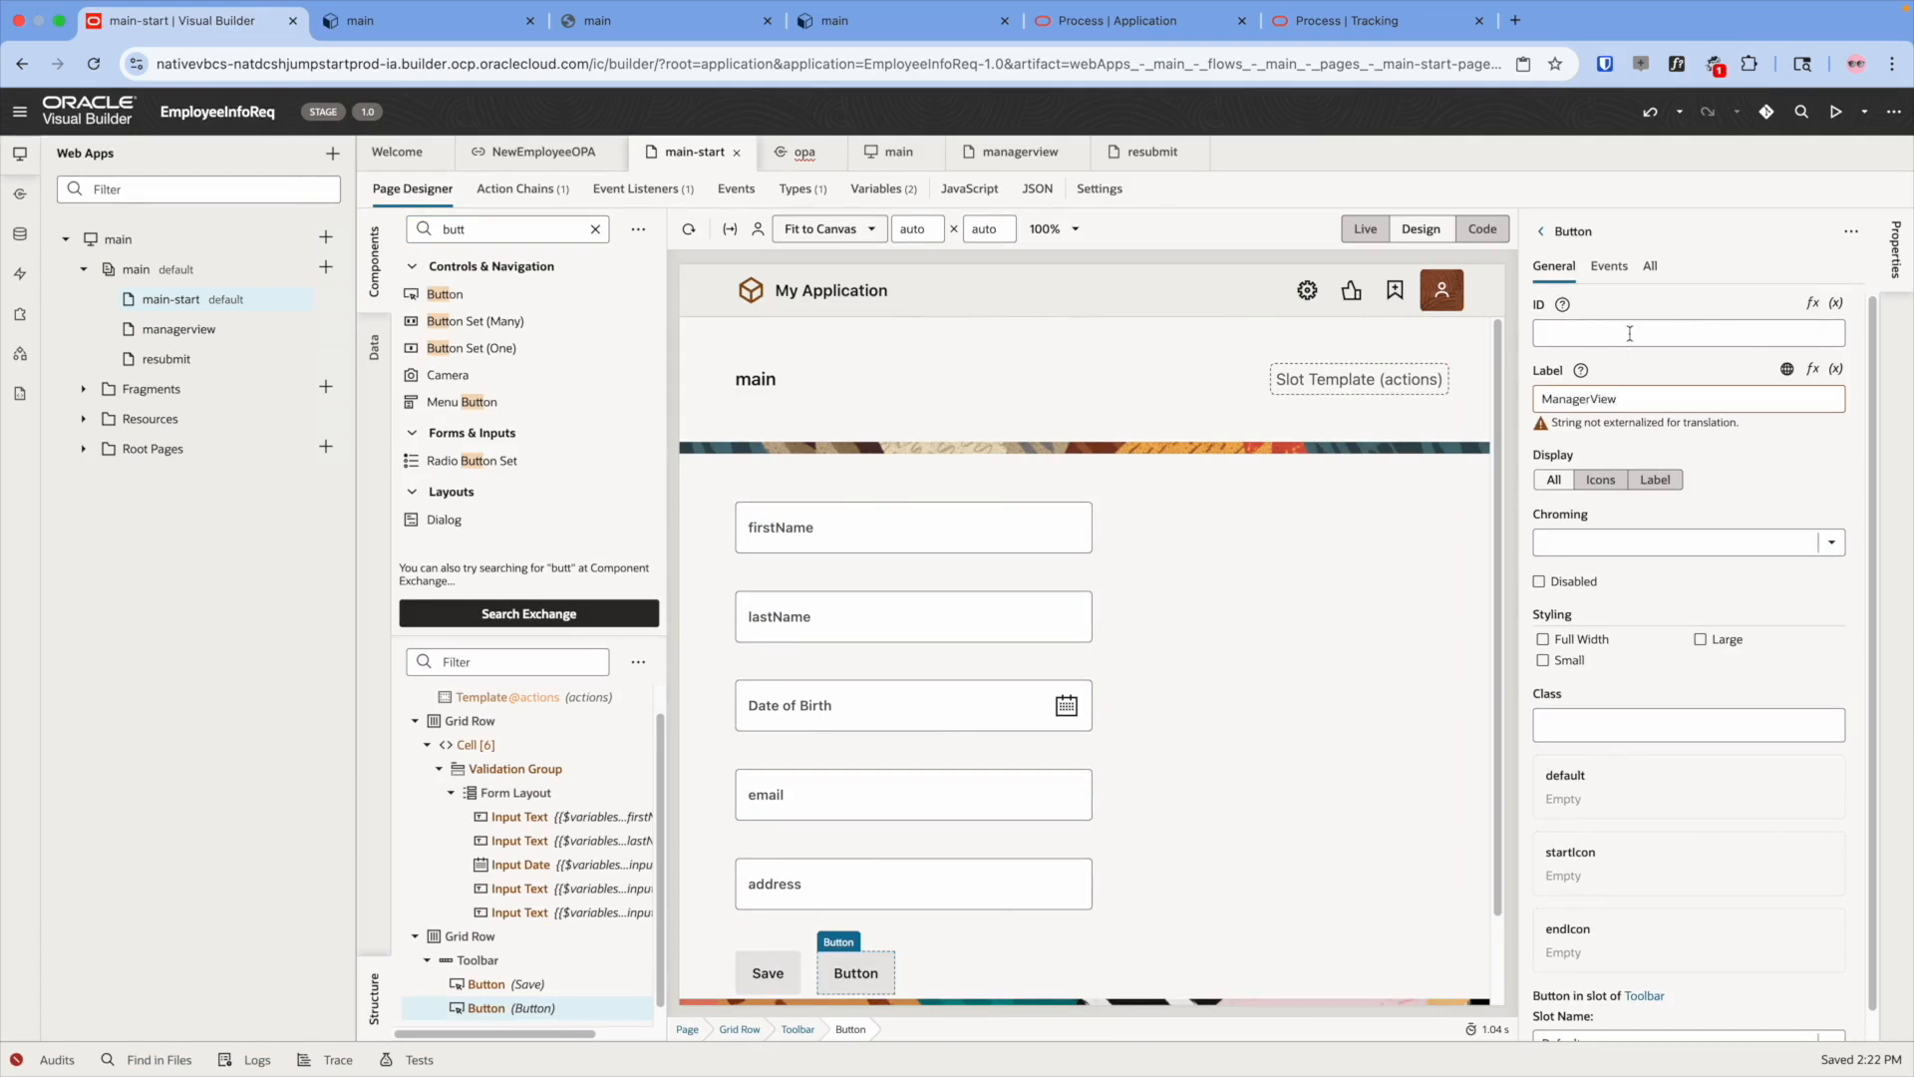
- Give the button an on-action listener whose chain navigates to the managerview page
{"action": "left_click", "coordinate": [1609, 266]}
{"action": "left_click", "coordinate": [1700, 666]}
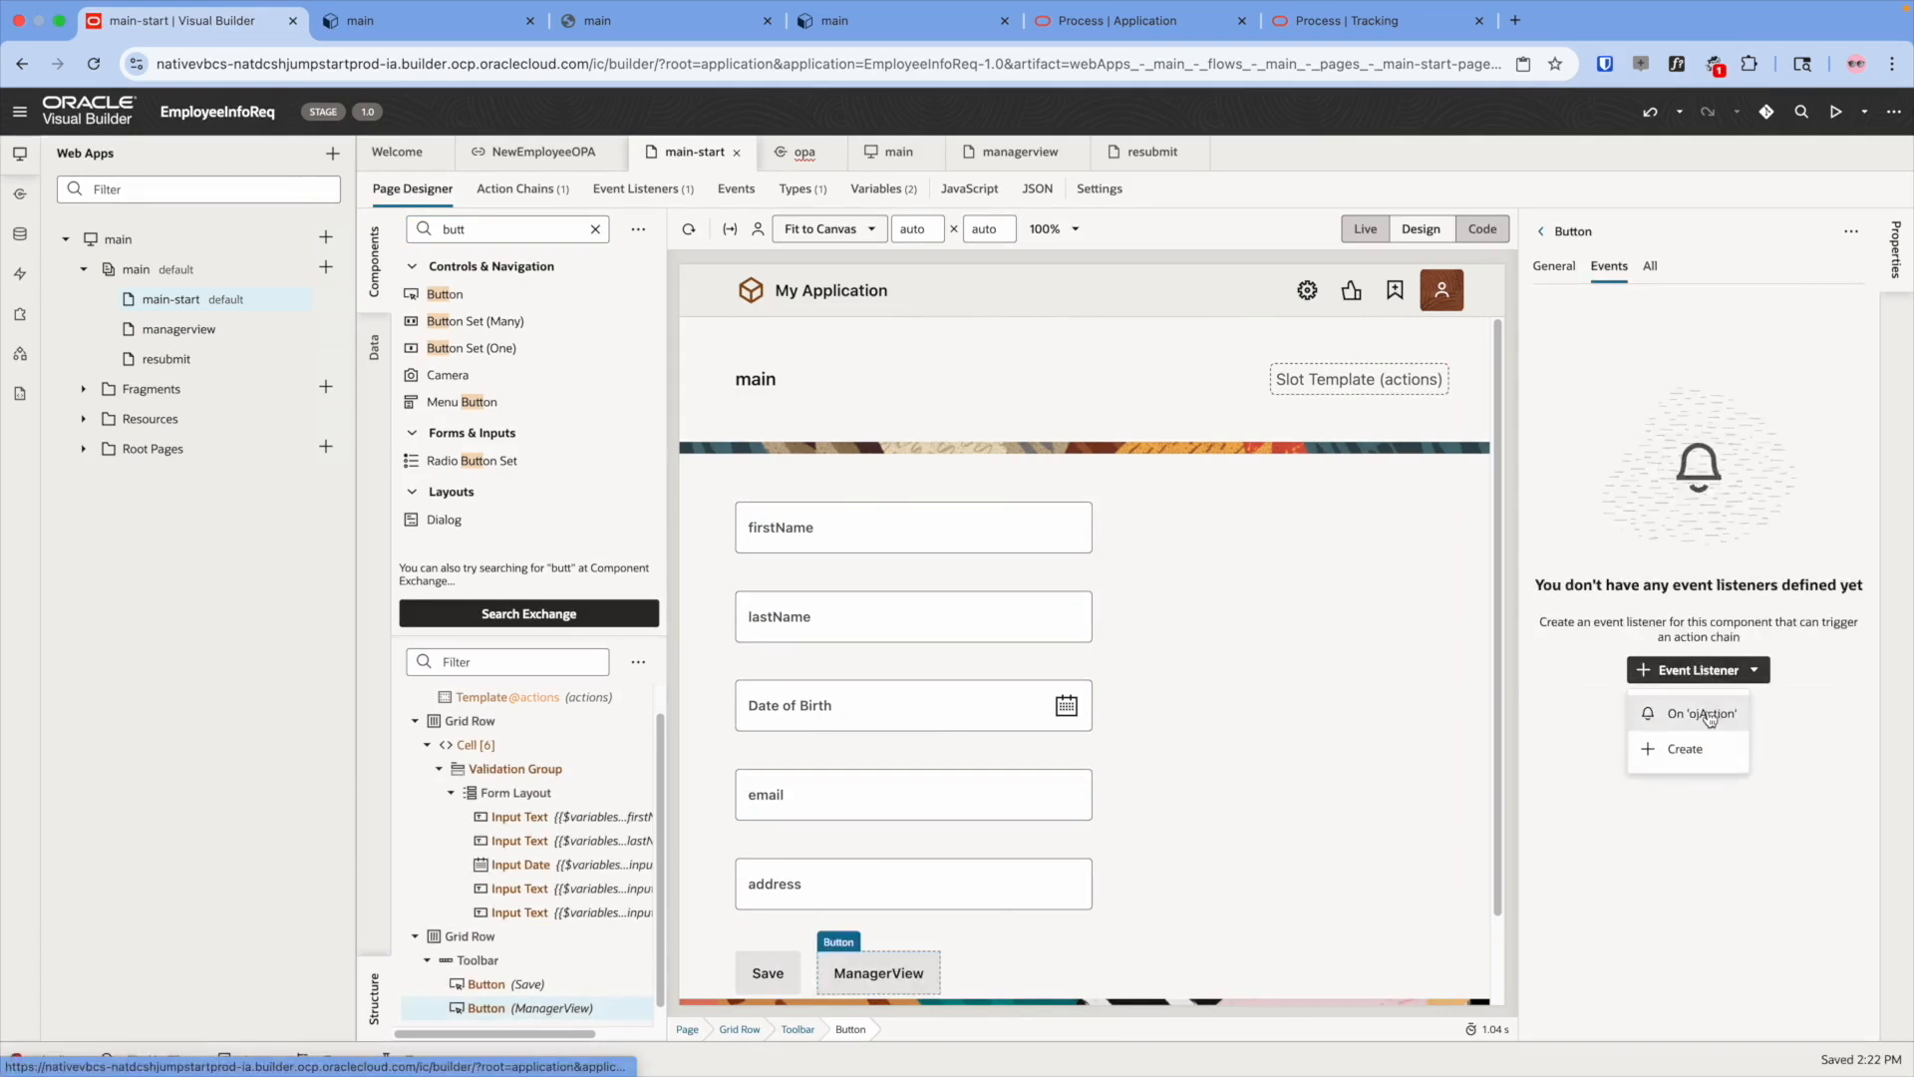
{"action": "left_click", "coordinate": [1690, 714]}
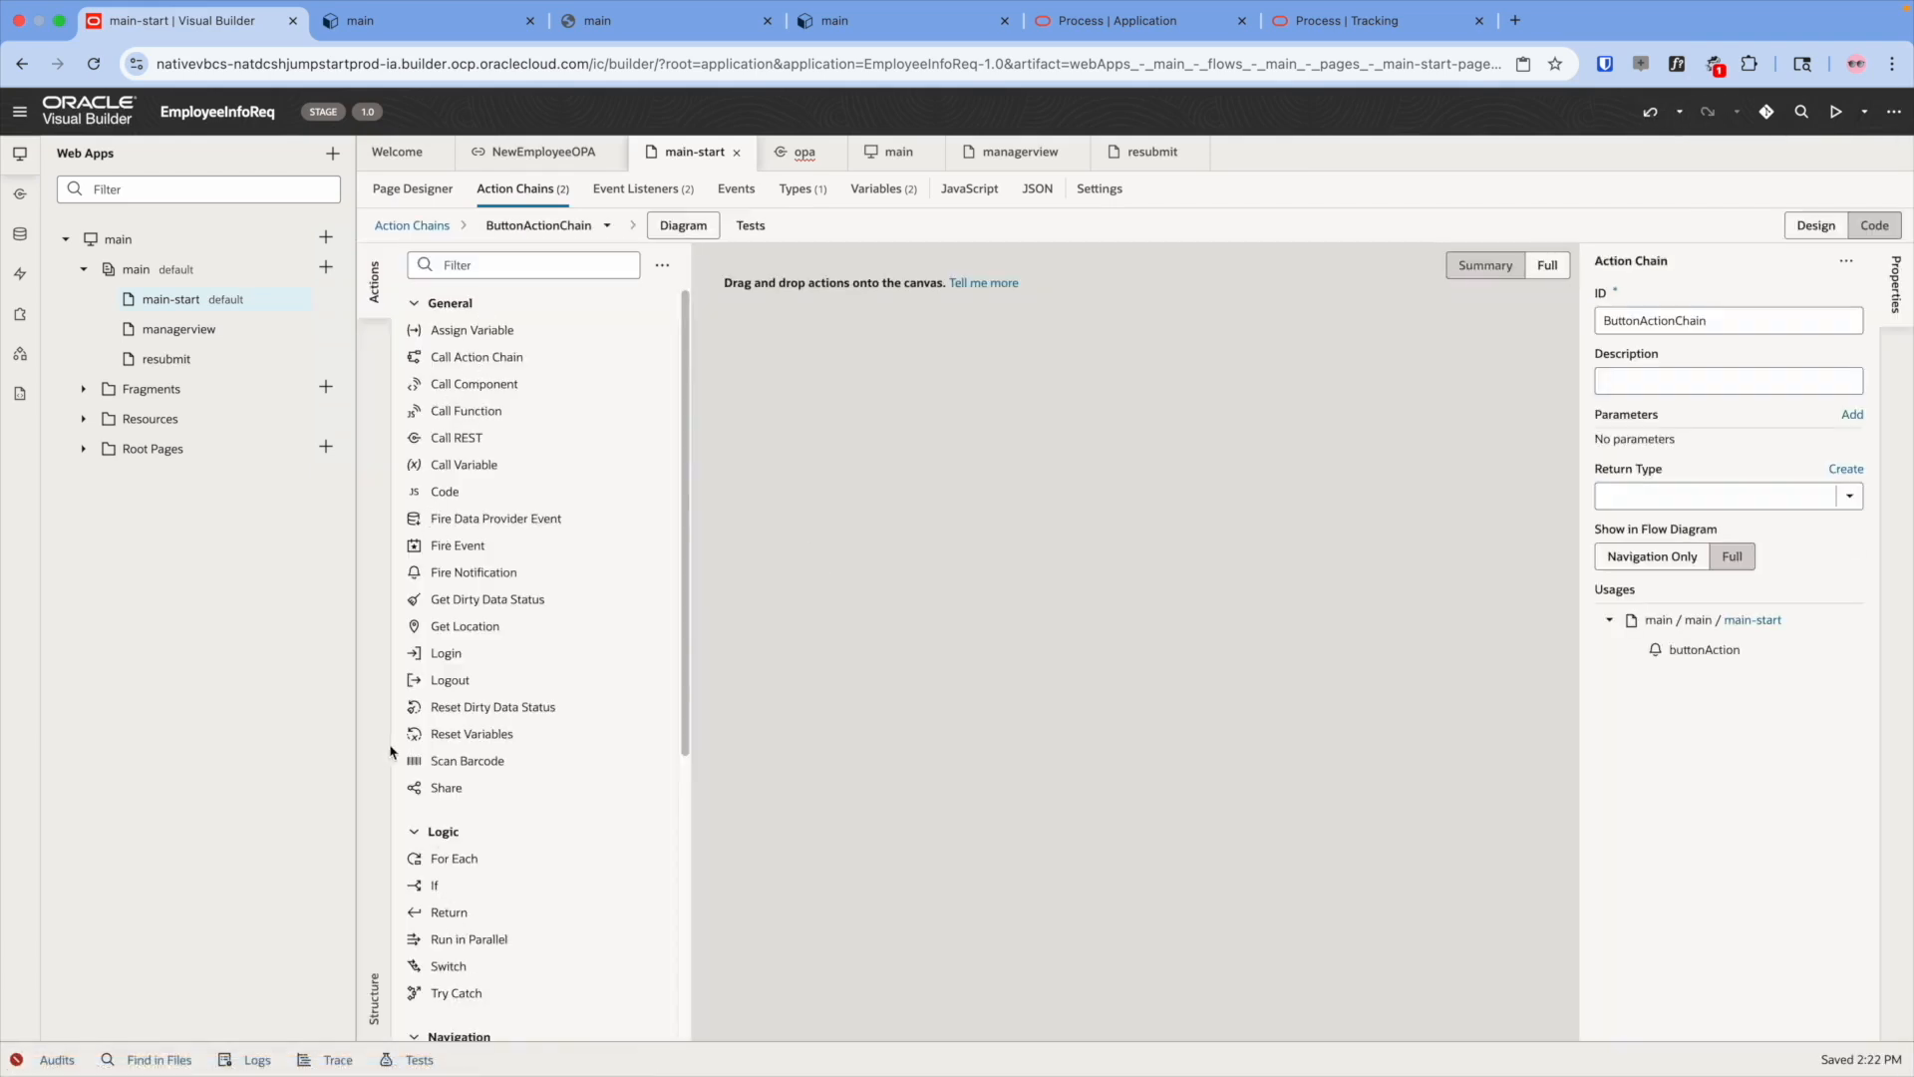
{"action": "scroll", "coordinate": [419, 748], "scroll_direction": "down", "scroll_amount": 5}
{"action": "left_click_drag", "start_coordinate": [486, 665], "coordinate": [914, 478]}
{"action": "left_click", "coordinate": [1710, 454]}
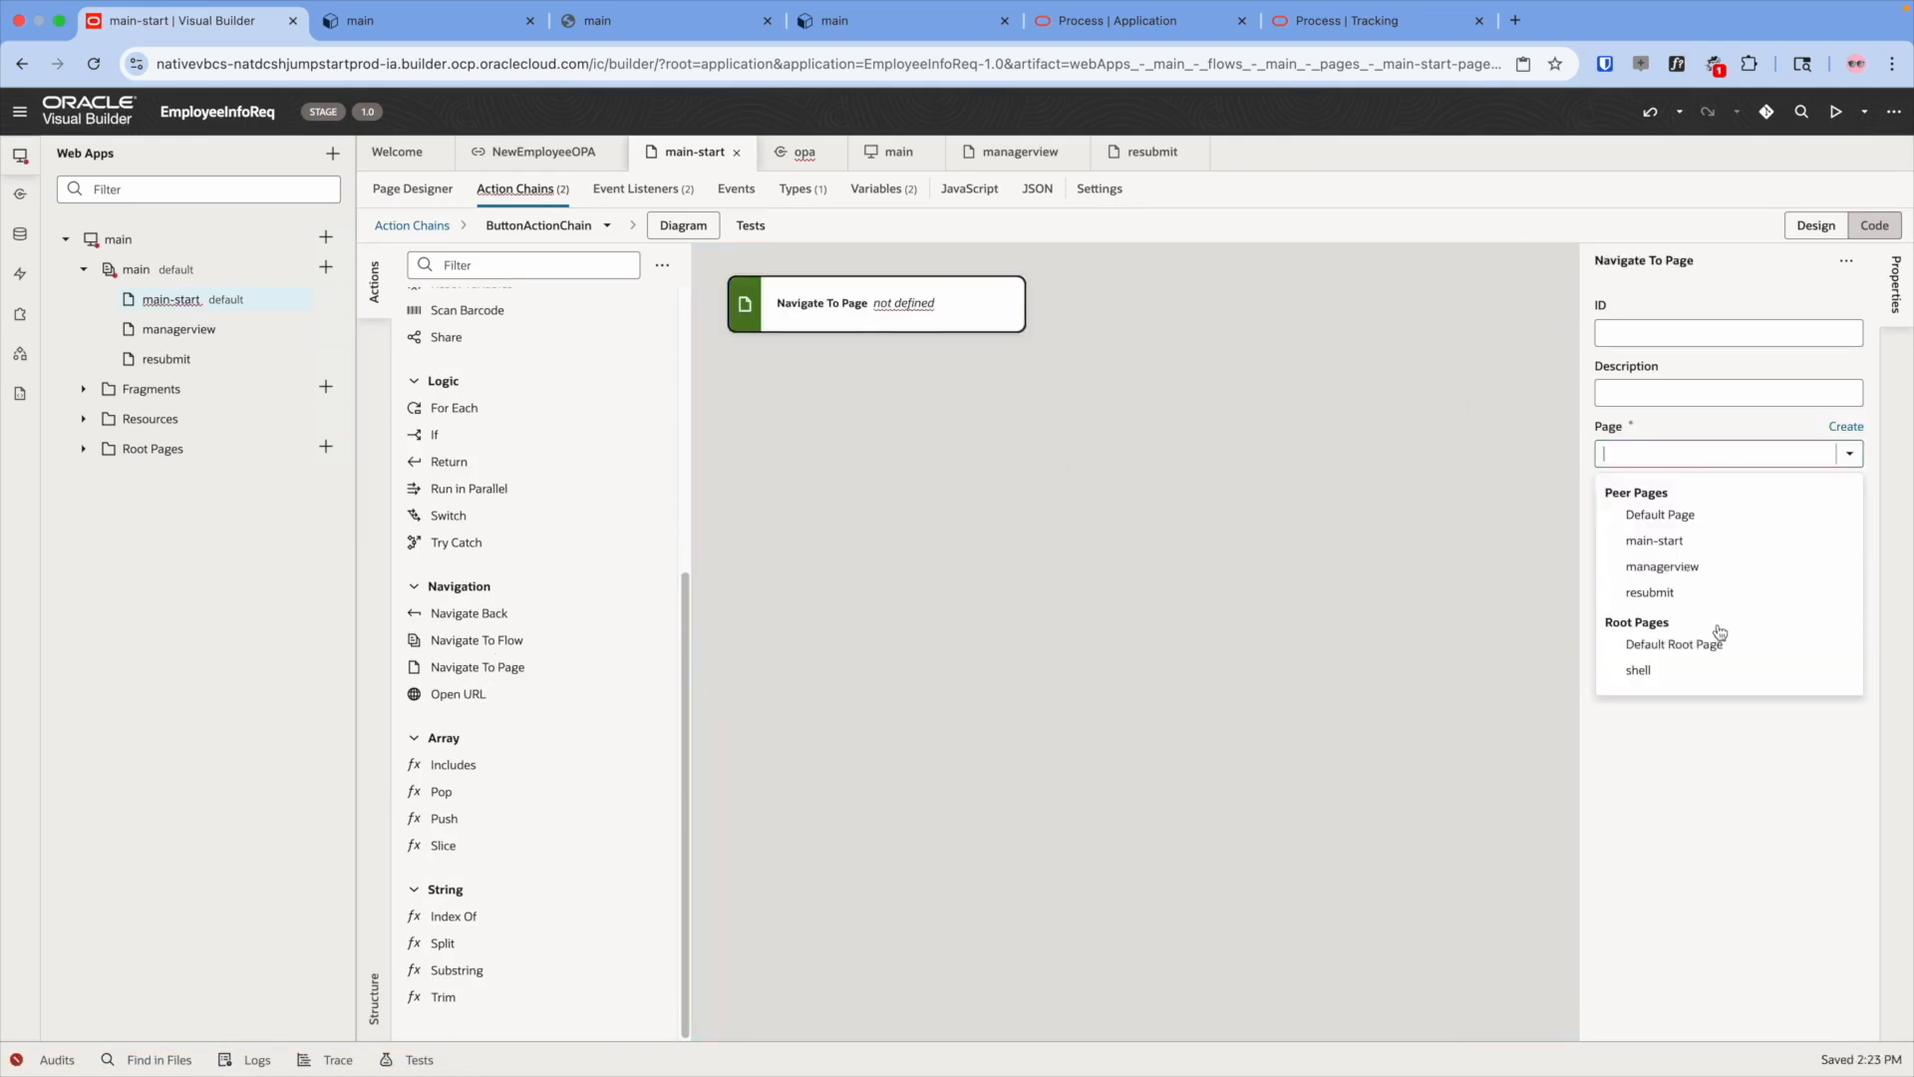
{"action": "left_click", "coordinate": [1710, 566]}
{"action": "left_click", "coordinate": [1366, 448]}
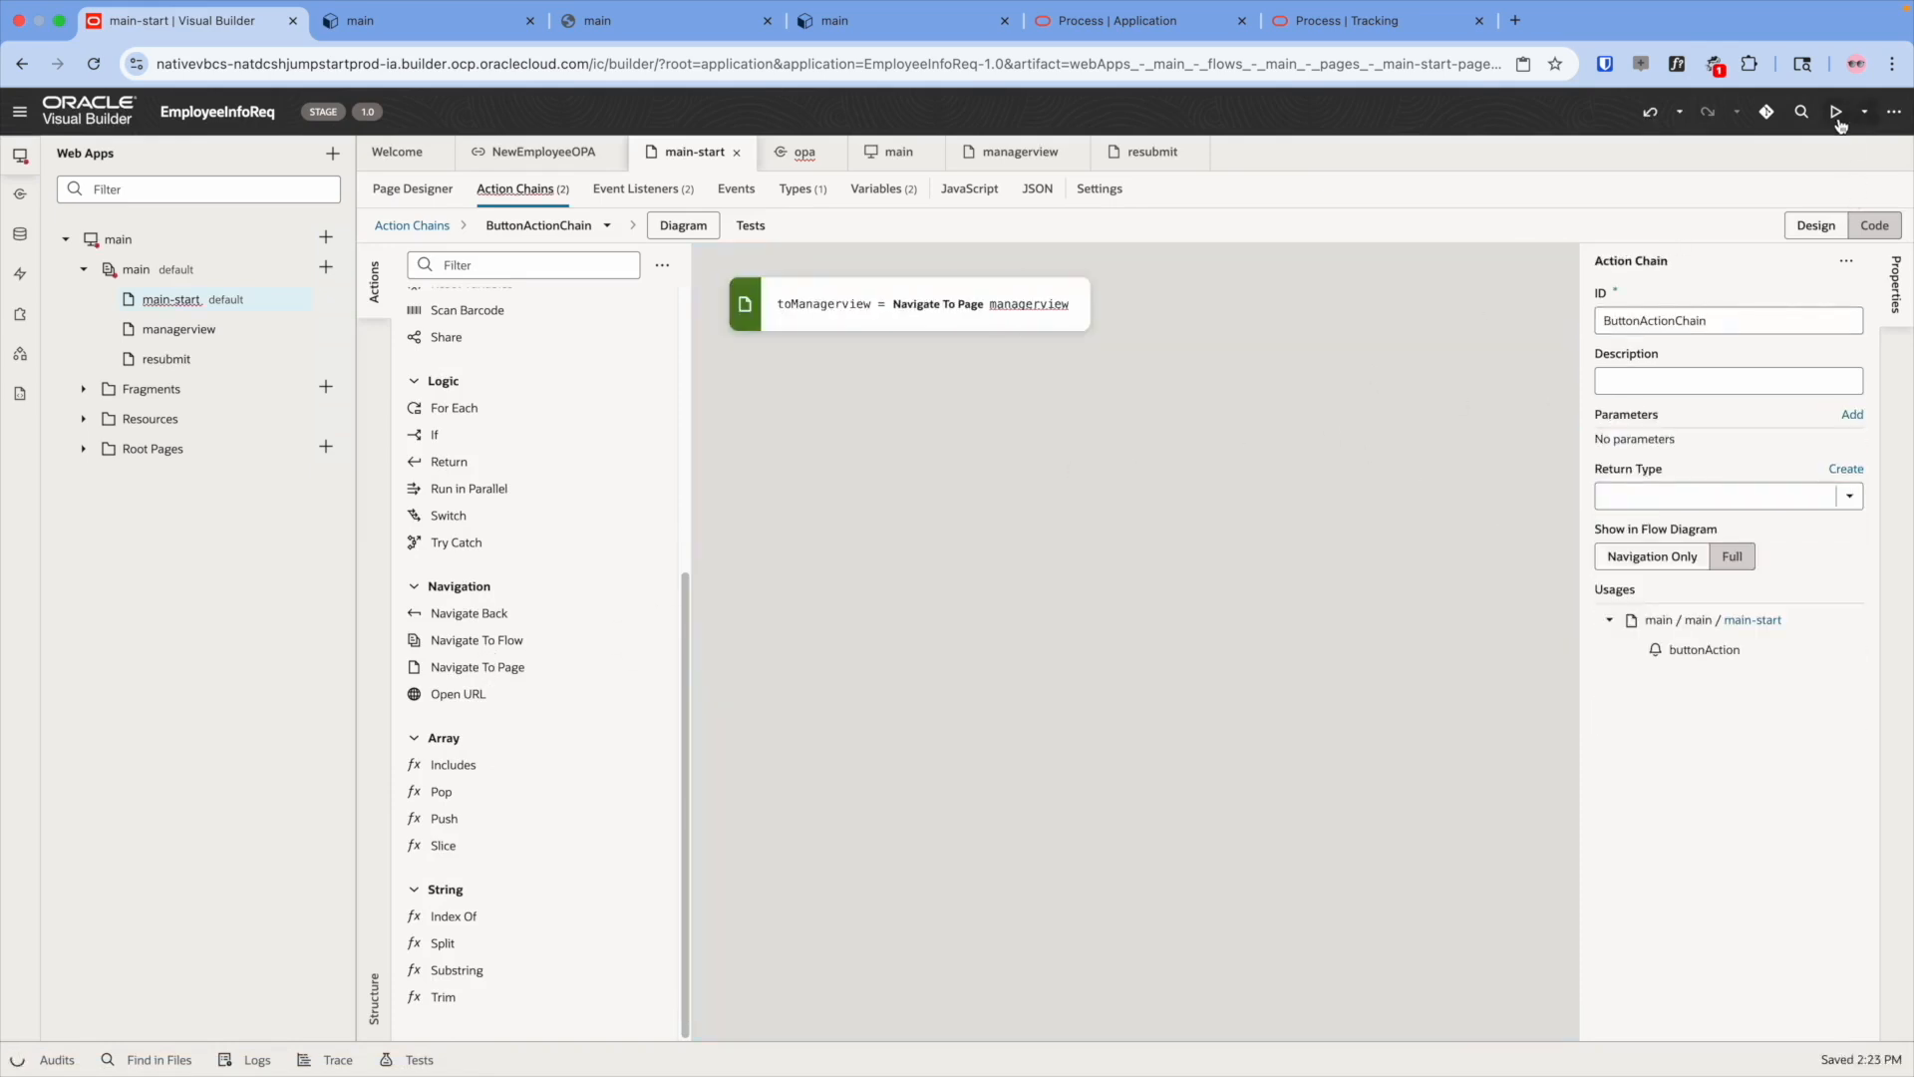
- In the app preview, click ManagerView and check the URL shows main=managerview
{"action": "left_click", "coordinate": [1839, 121]}
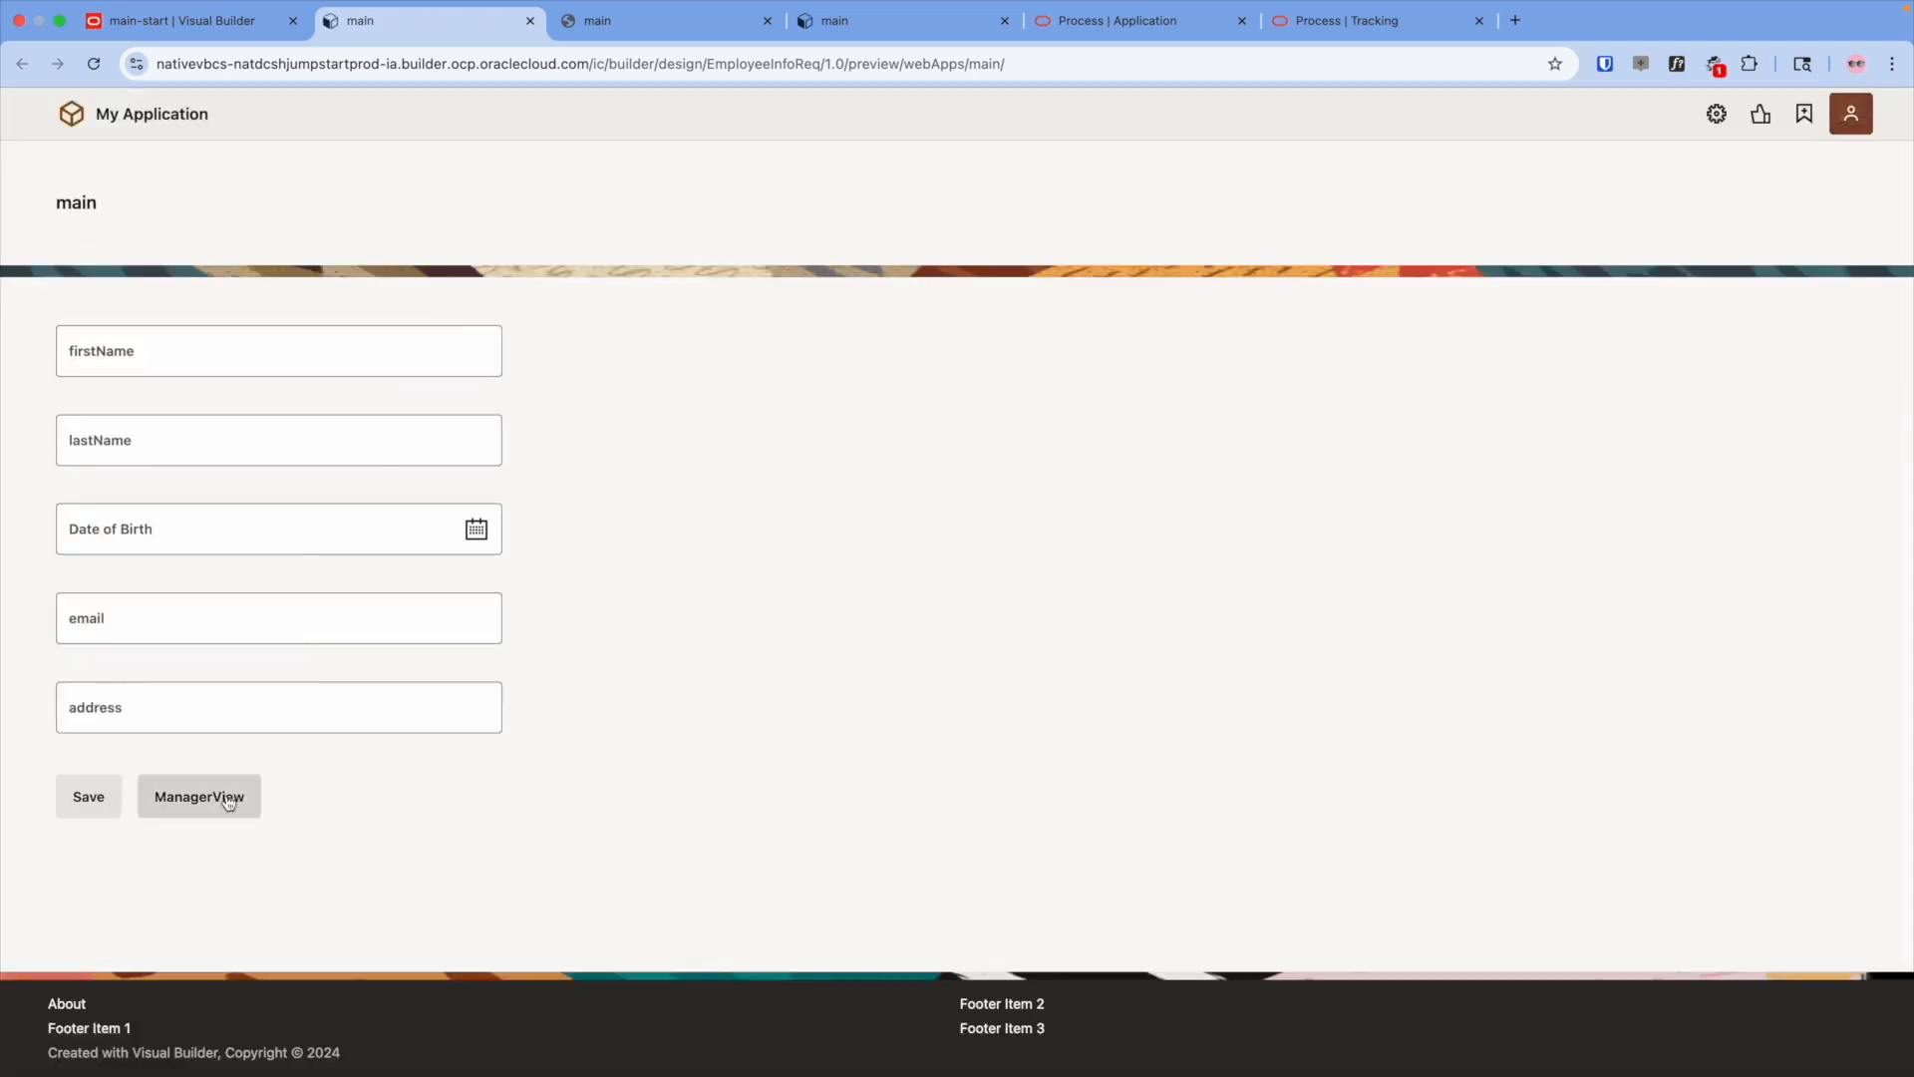
{"action": "left_click", "coordinate": [245, 800]}
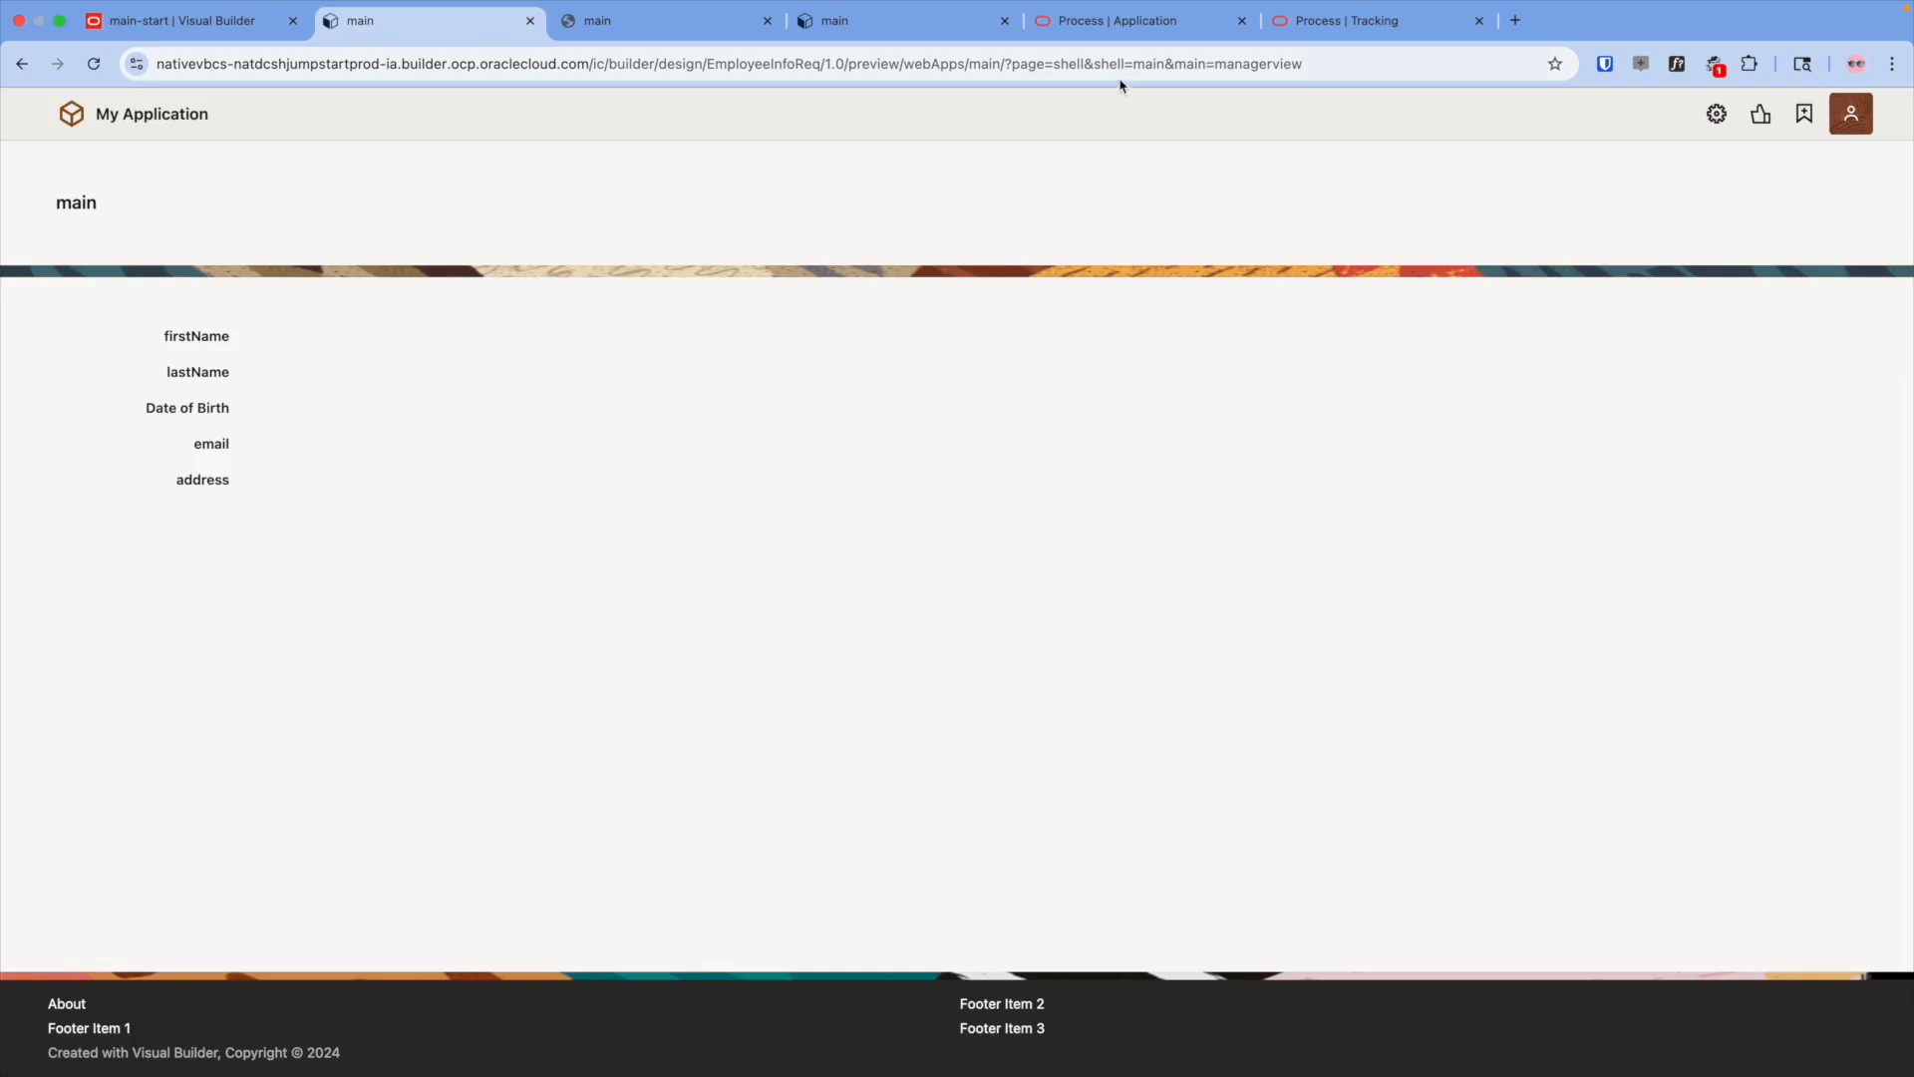
{"action": "left_click_drag", "start_coordinate": [1012, 65], "coordinate": [1321, 69]}
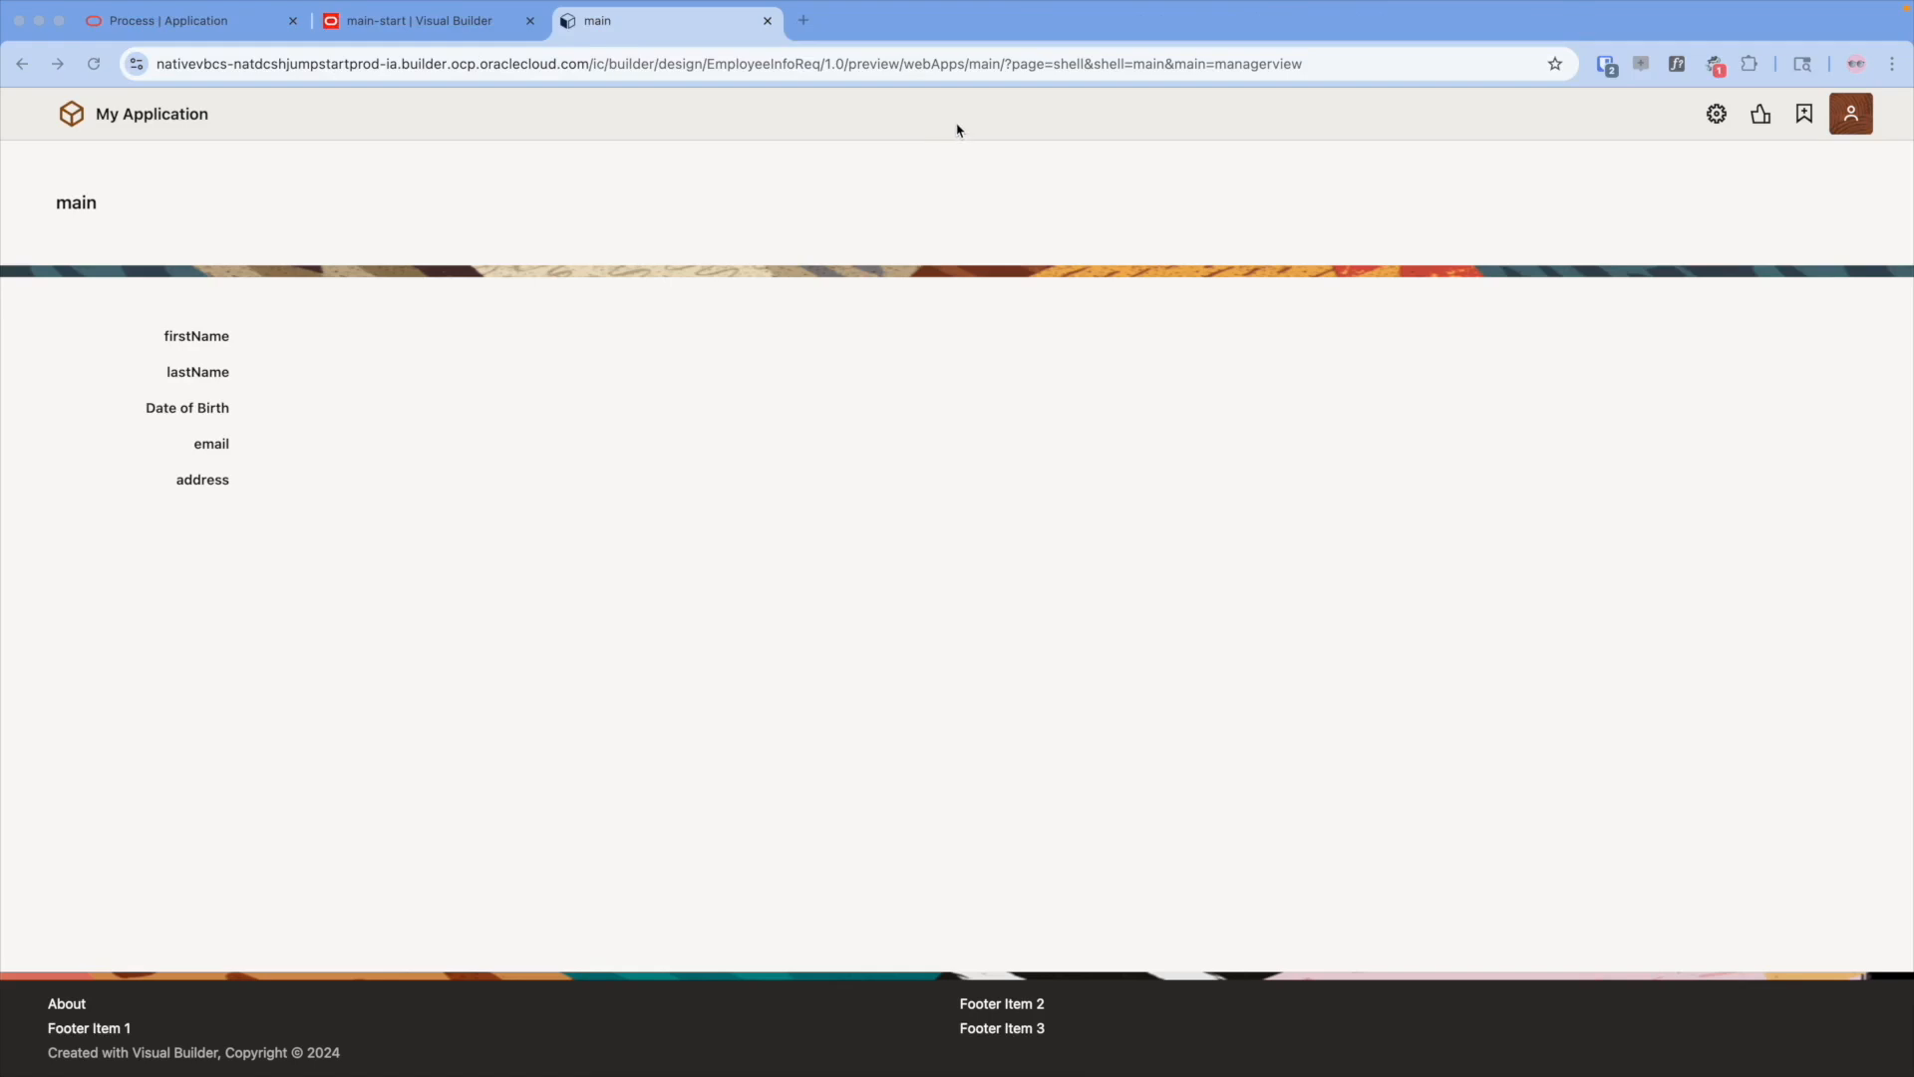
- Allow the main web app to be embedded in any application domain
{"action": "left_click", "coordinate": [460, 22]}
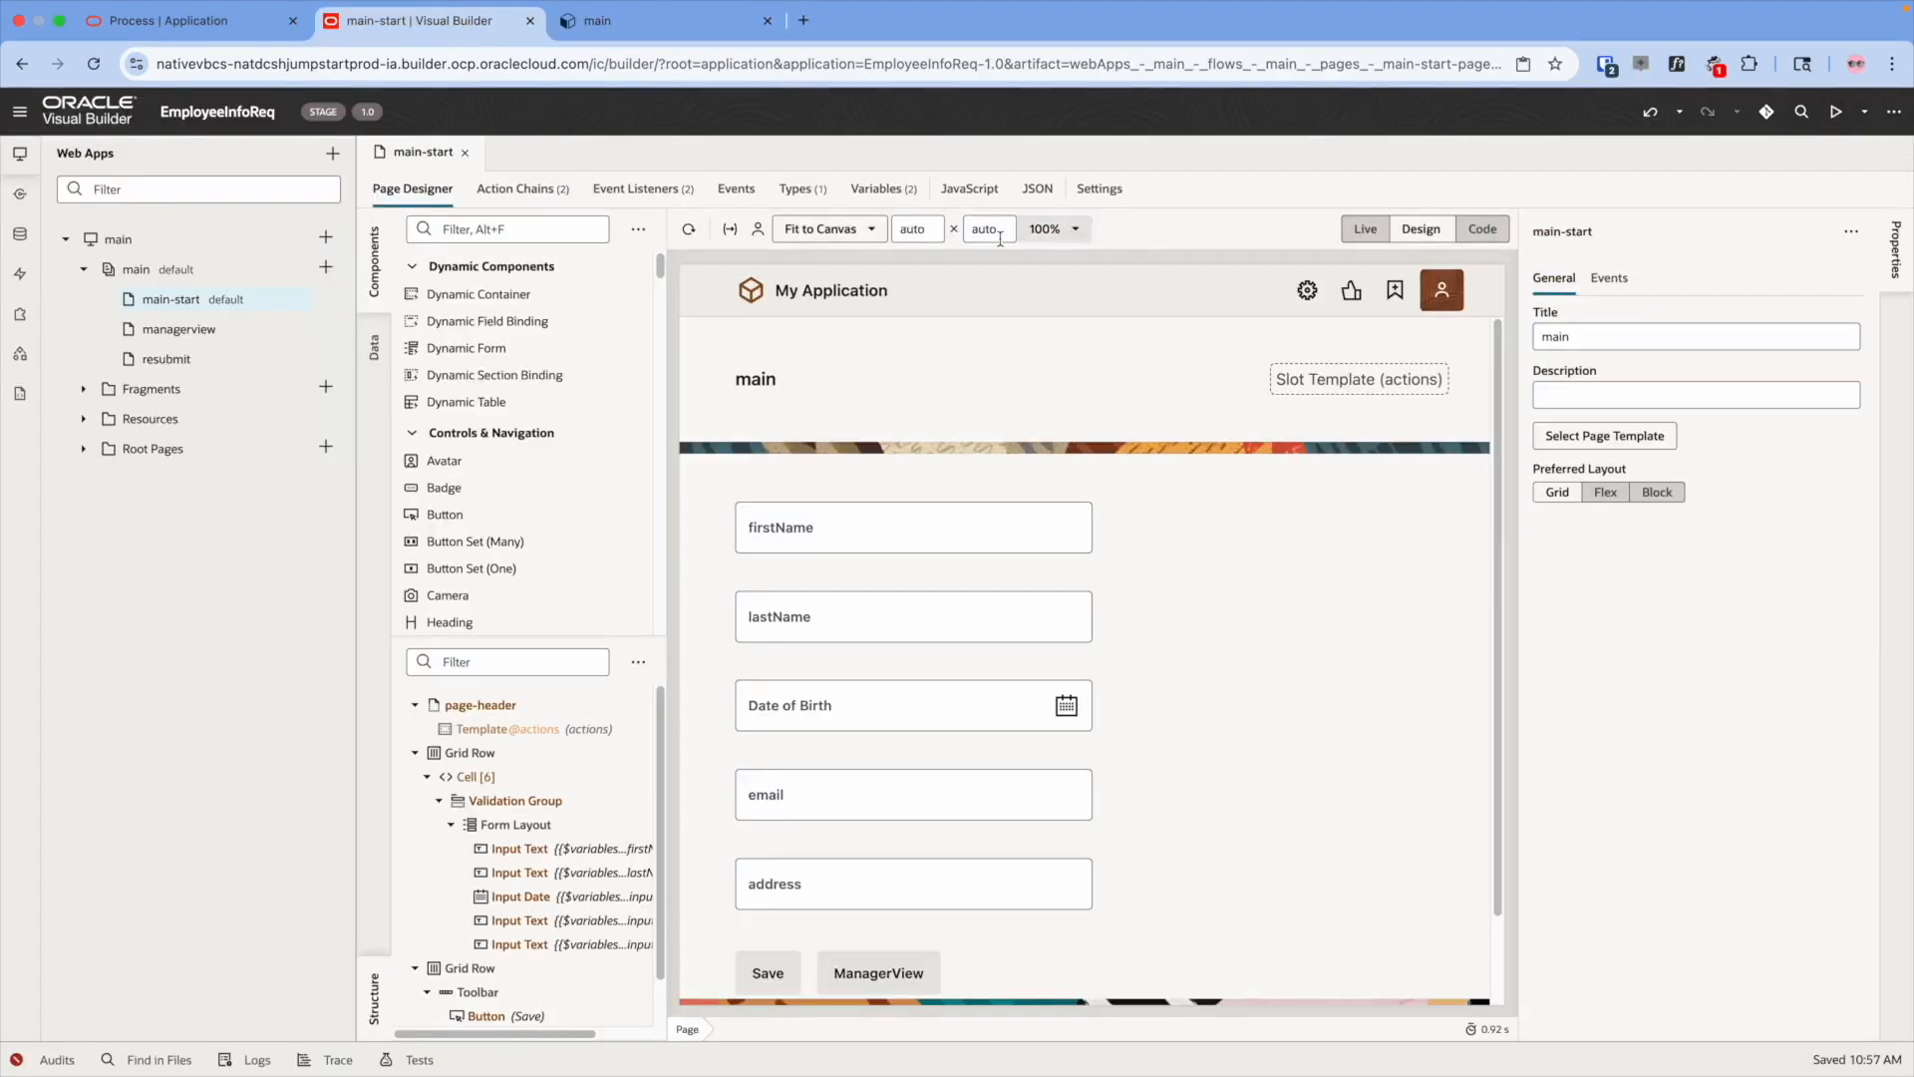
{"action": "left_click", "coordinate": [139, 250]}
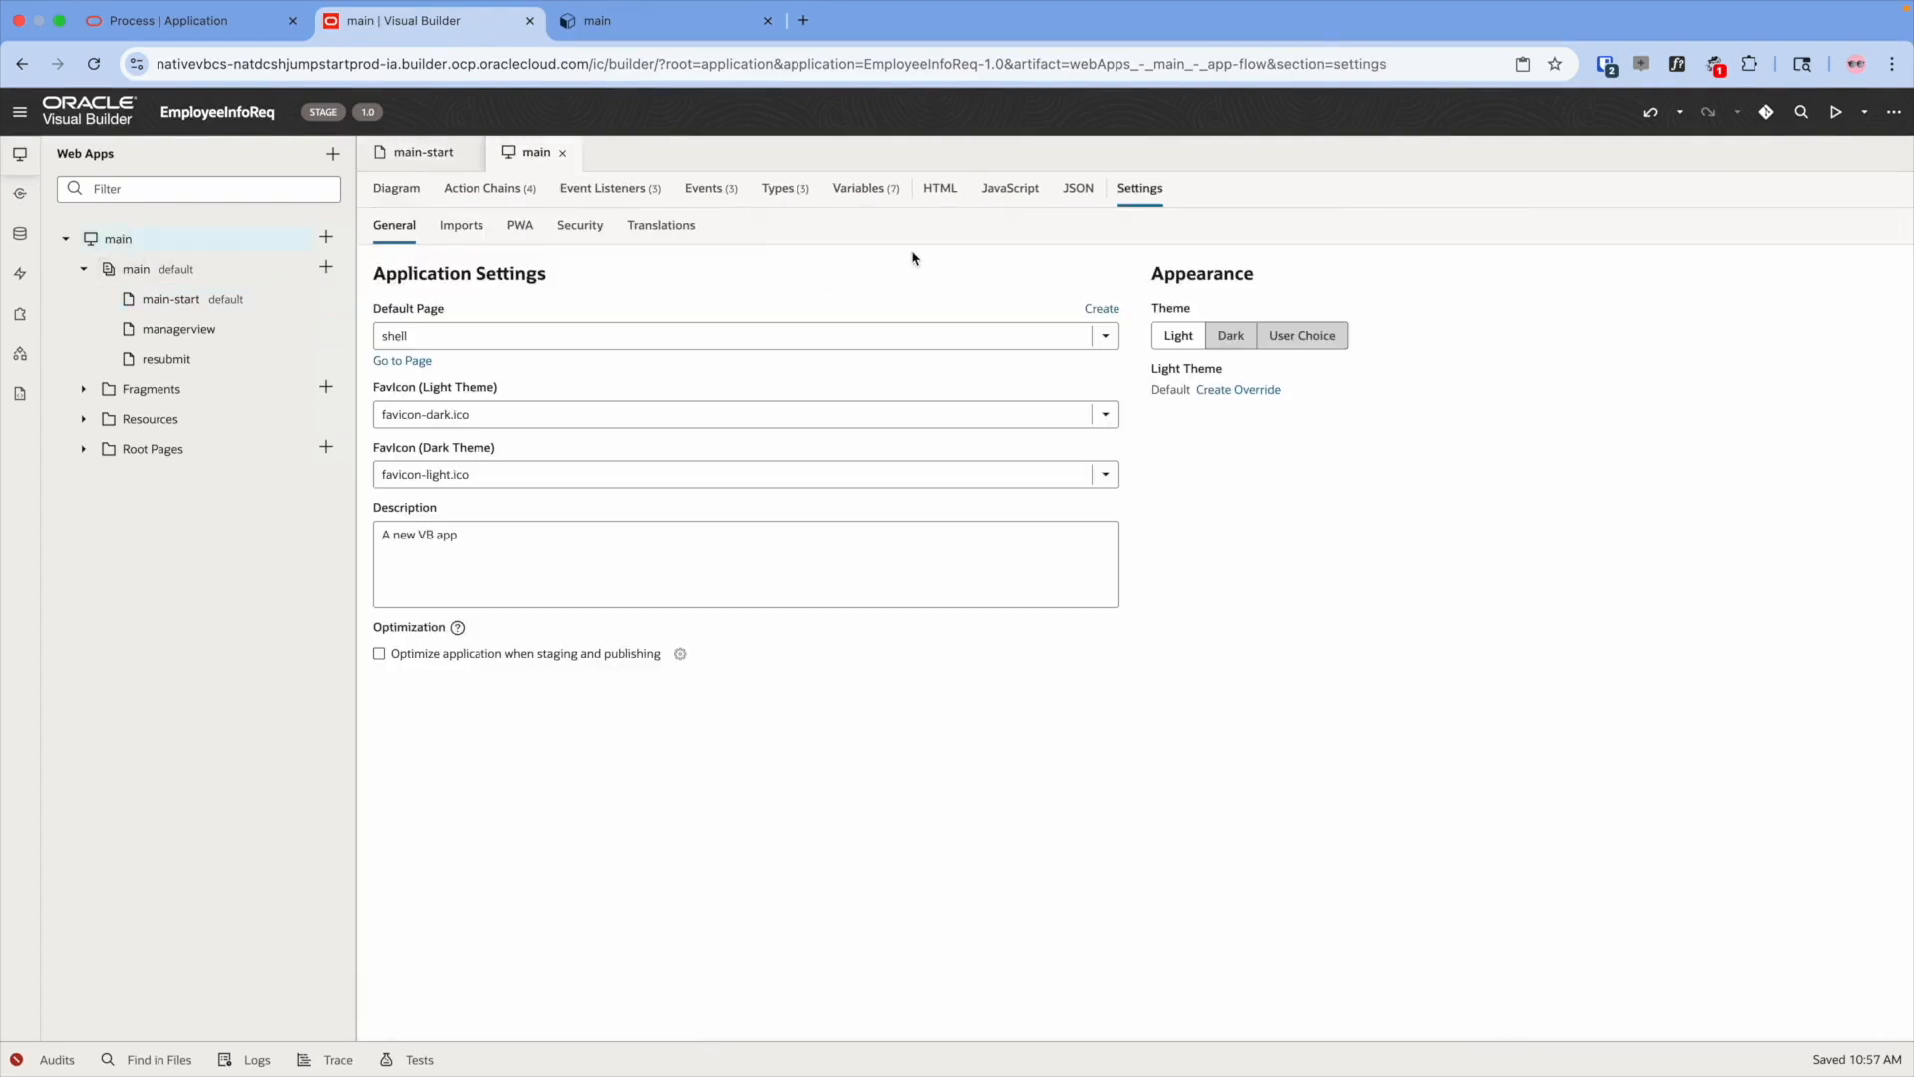
{"action": "left_click", "coordinate": [572, 227]}
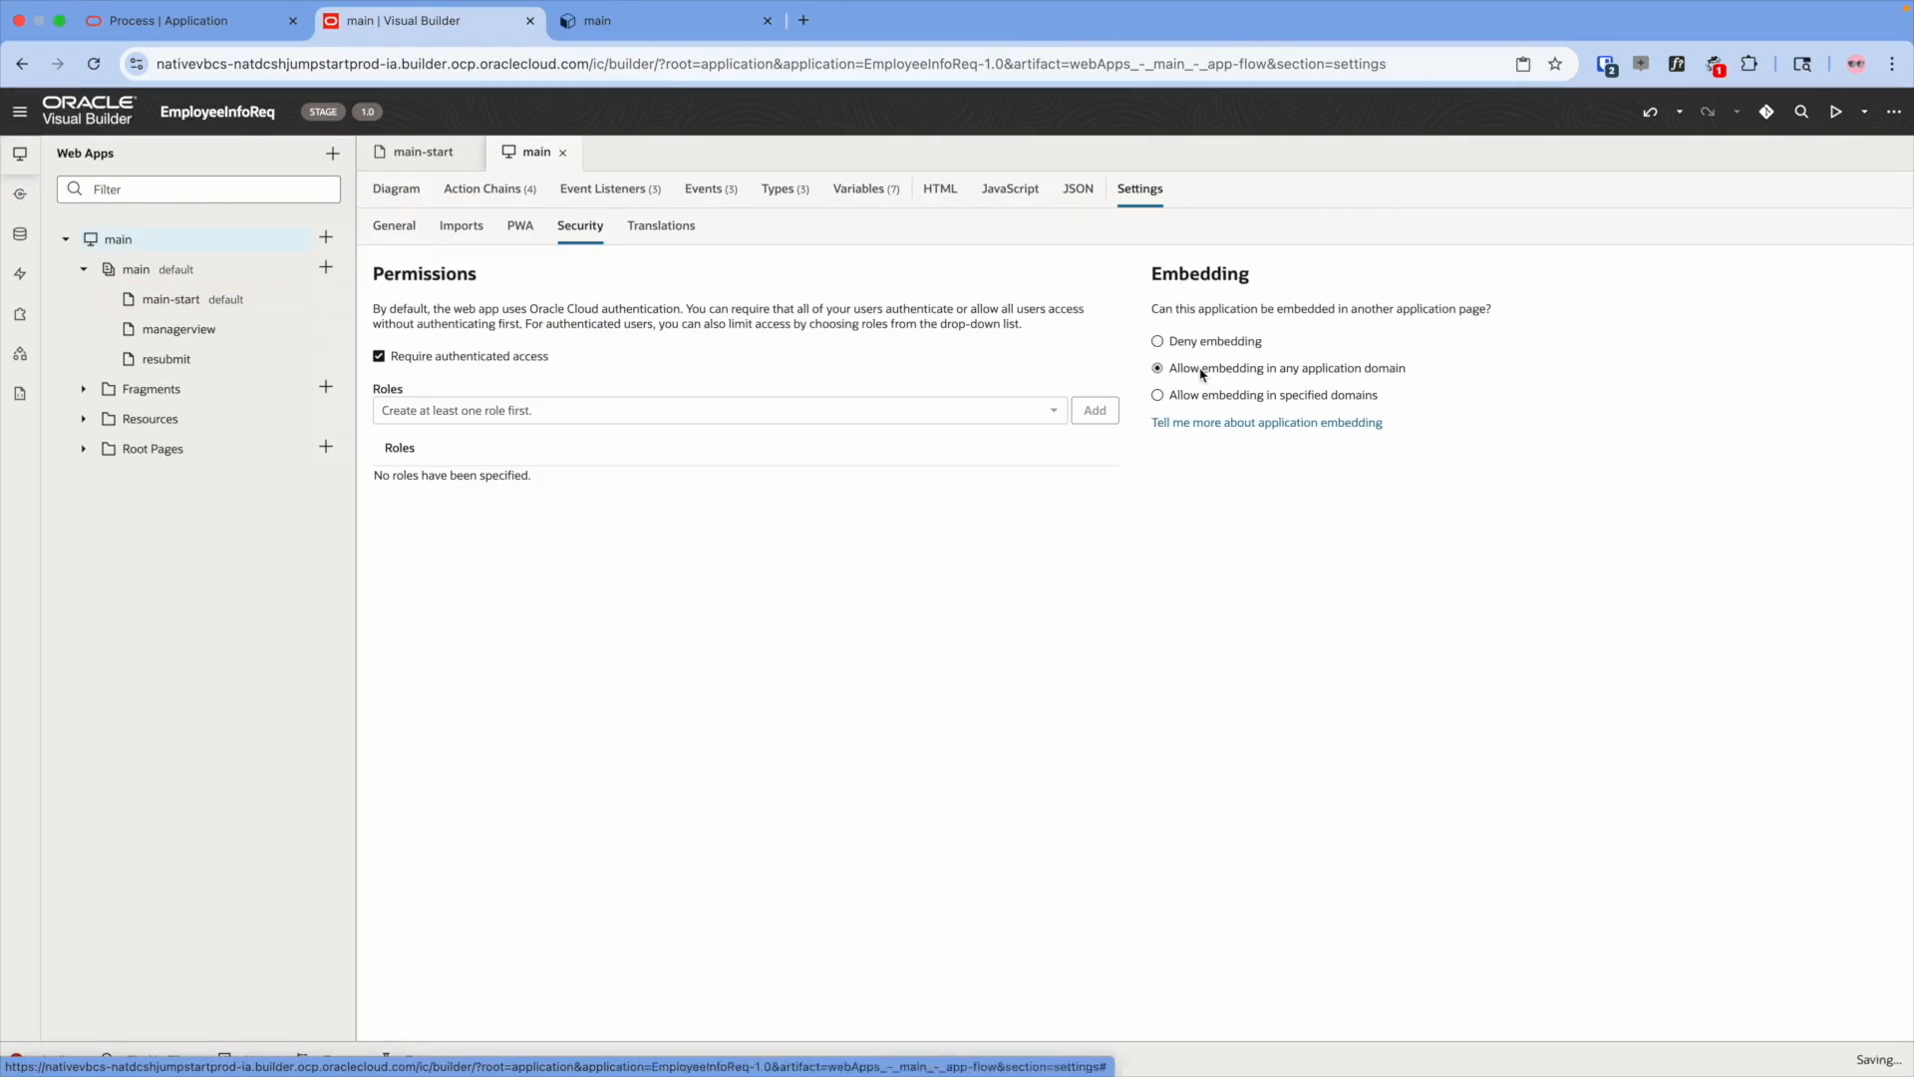
{"action": "left_click", "coordinate": [1204, 371]}
- Stage the EmployeeInfoReq application
{"action": "left_click", "coordinate": [1893, 115]}
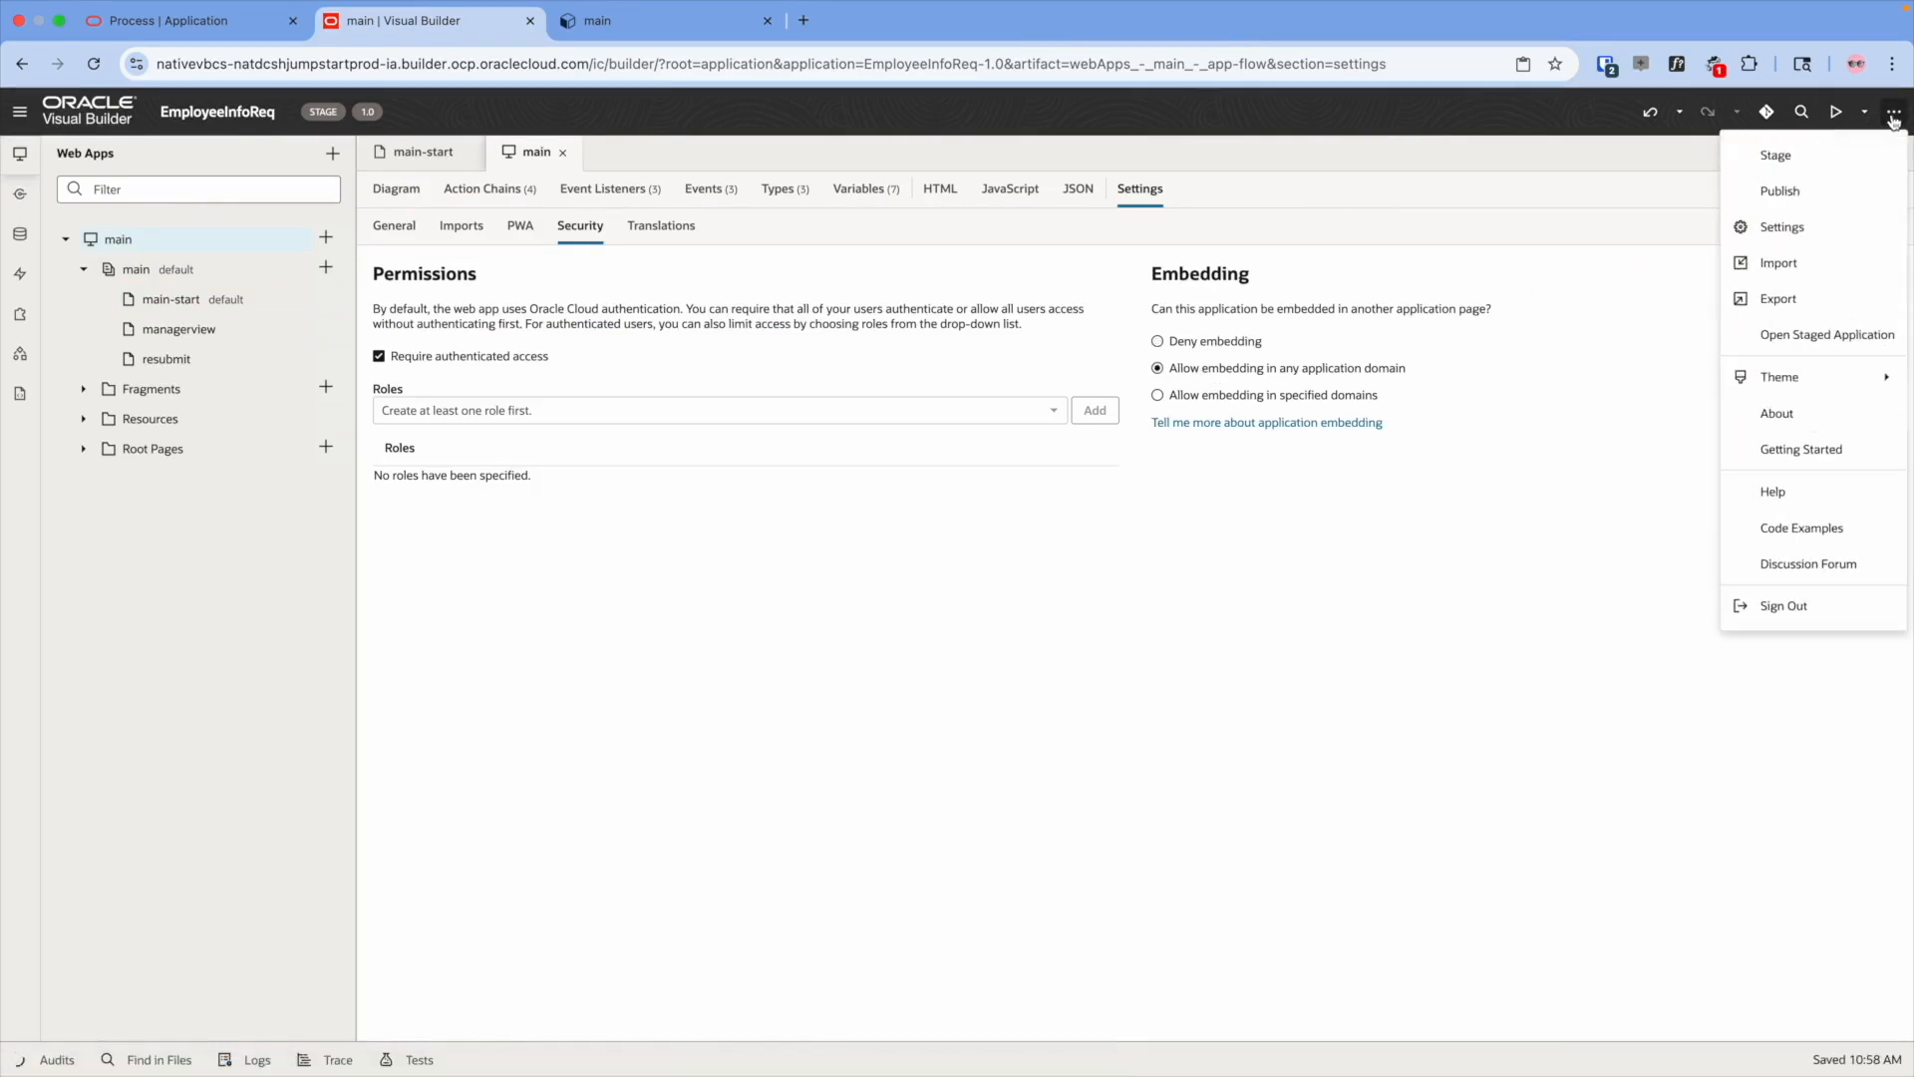
{"action": "left_click", "coordinate": [1861, 151]}
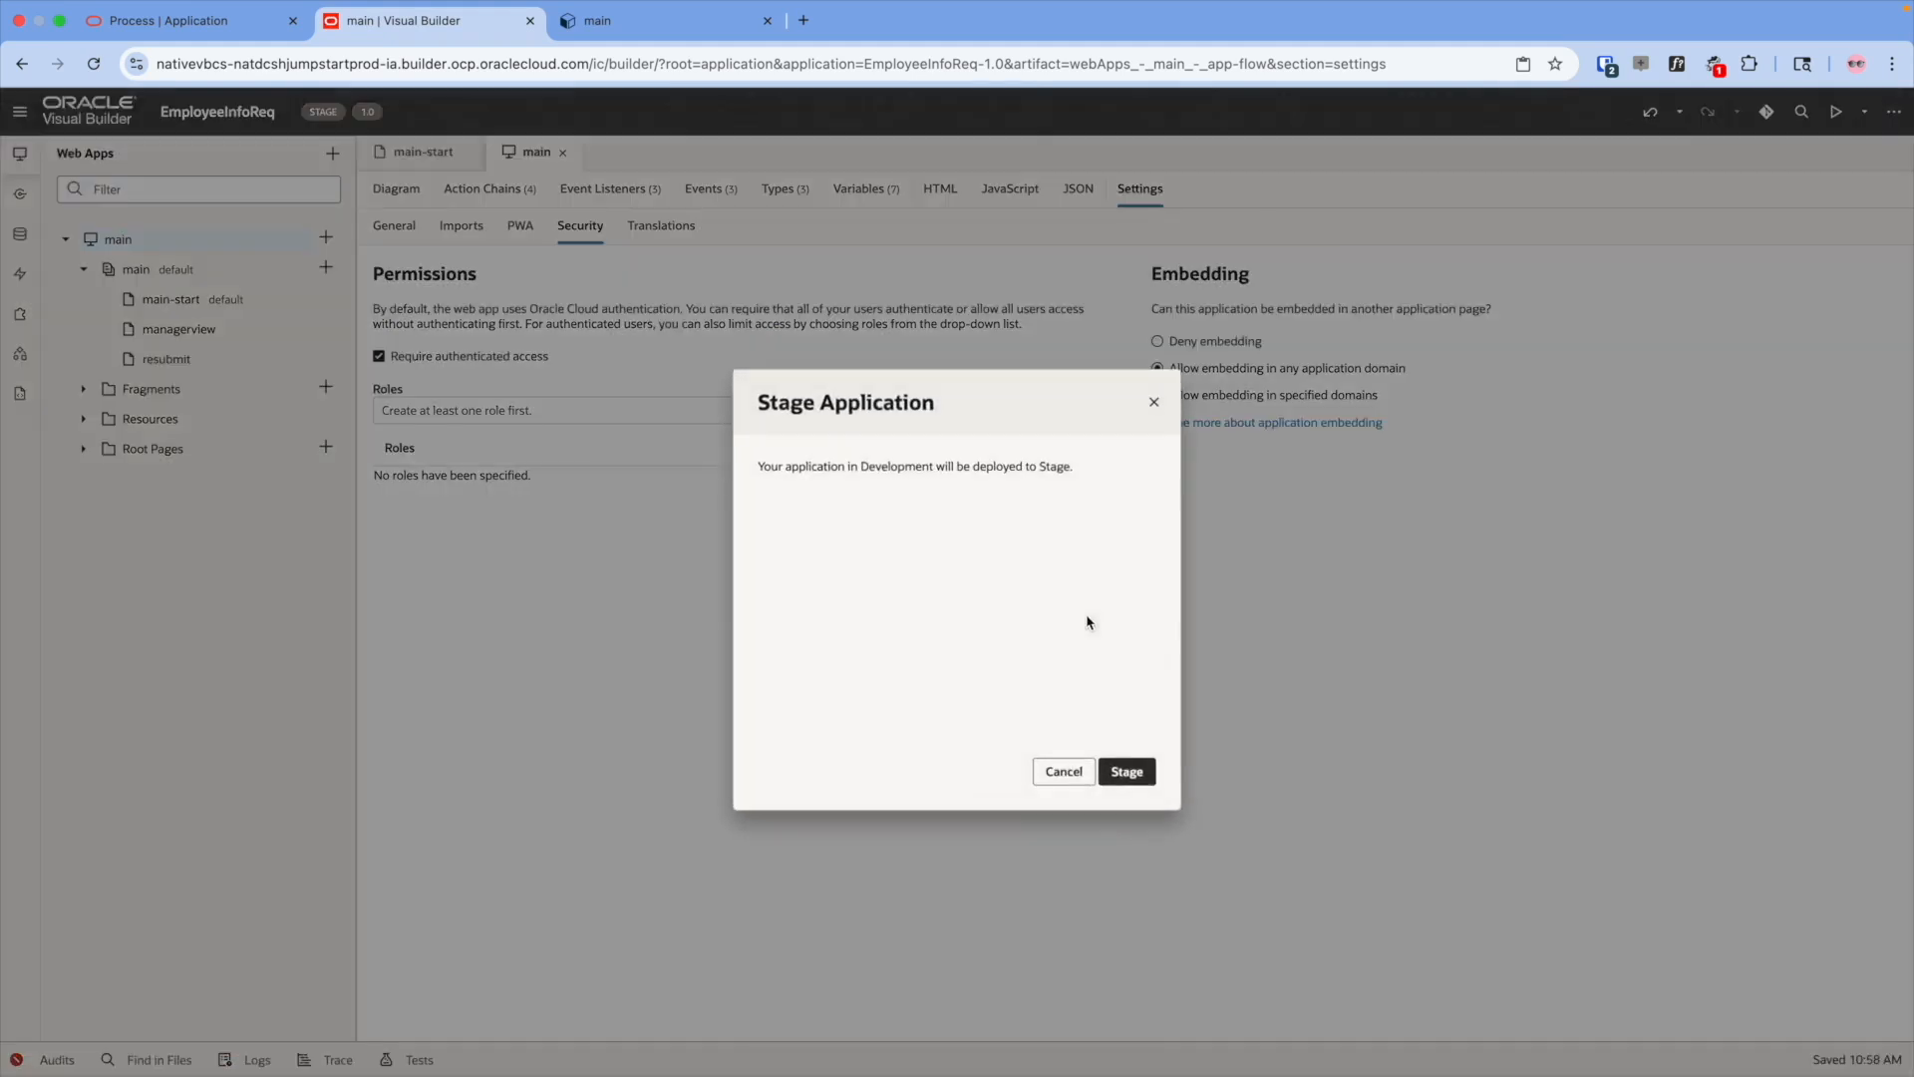
{"action": "left_click", "coordinate": [1131, 771]}
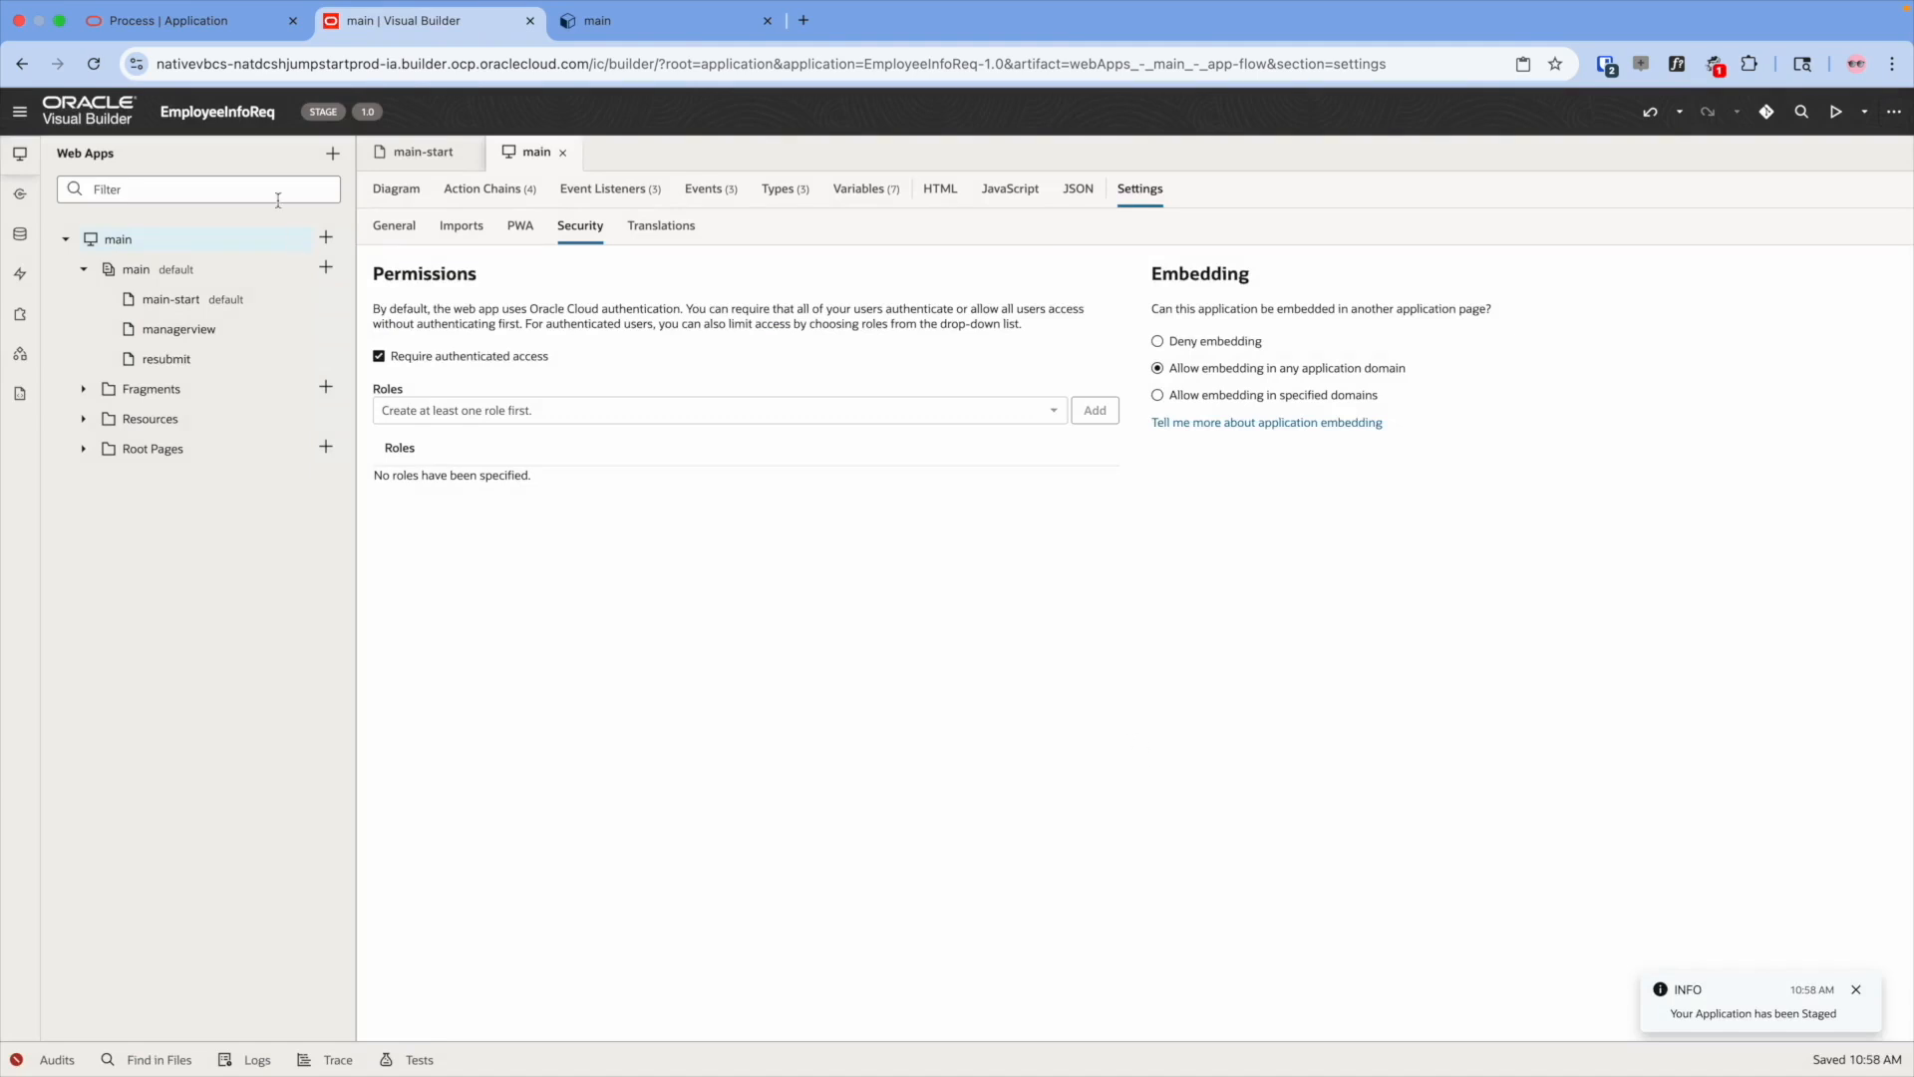
- Launch the staged main web app from Visual Applications and check its address
{"action": "left_click", "coordinate": [103, 121]}
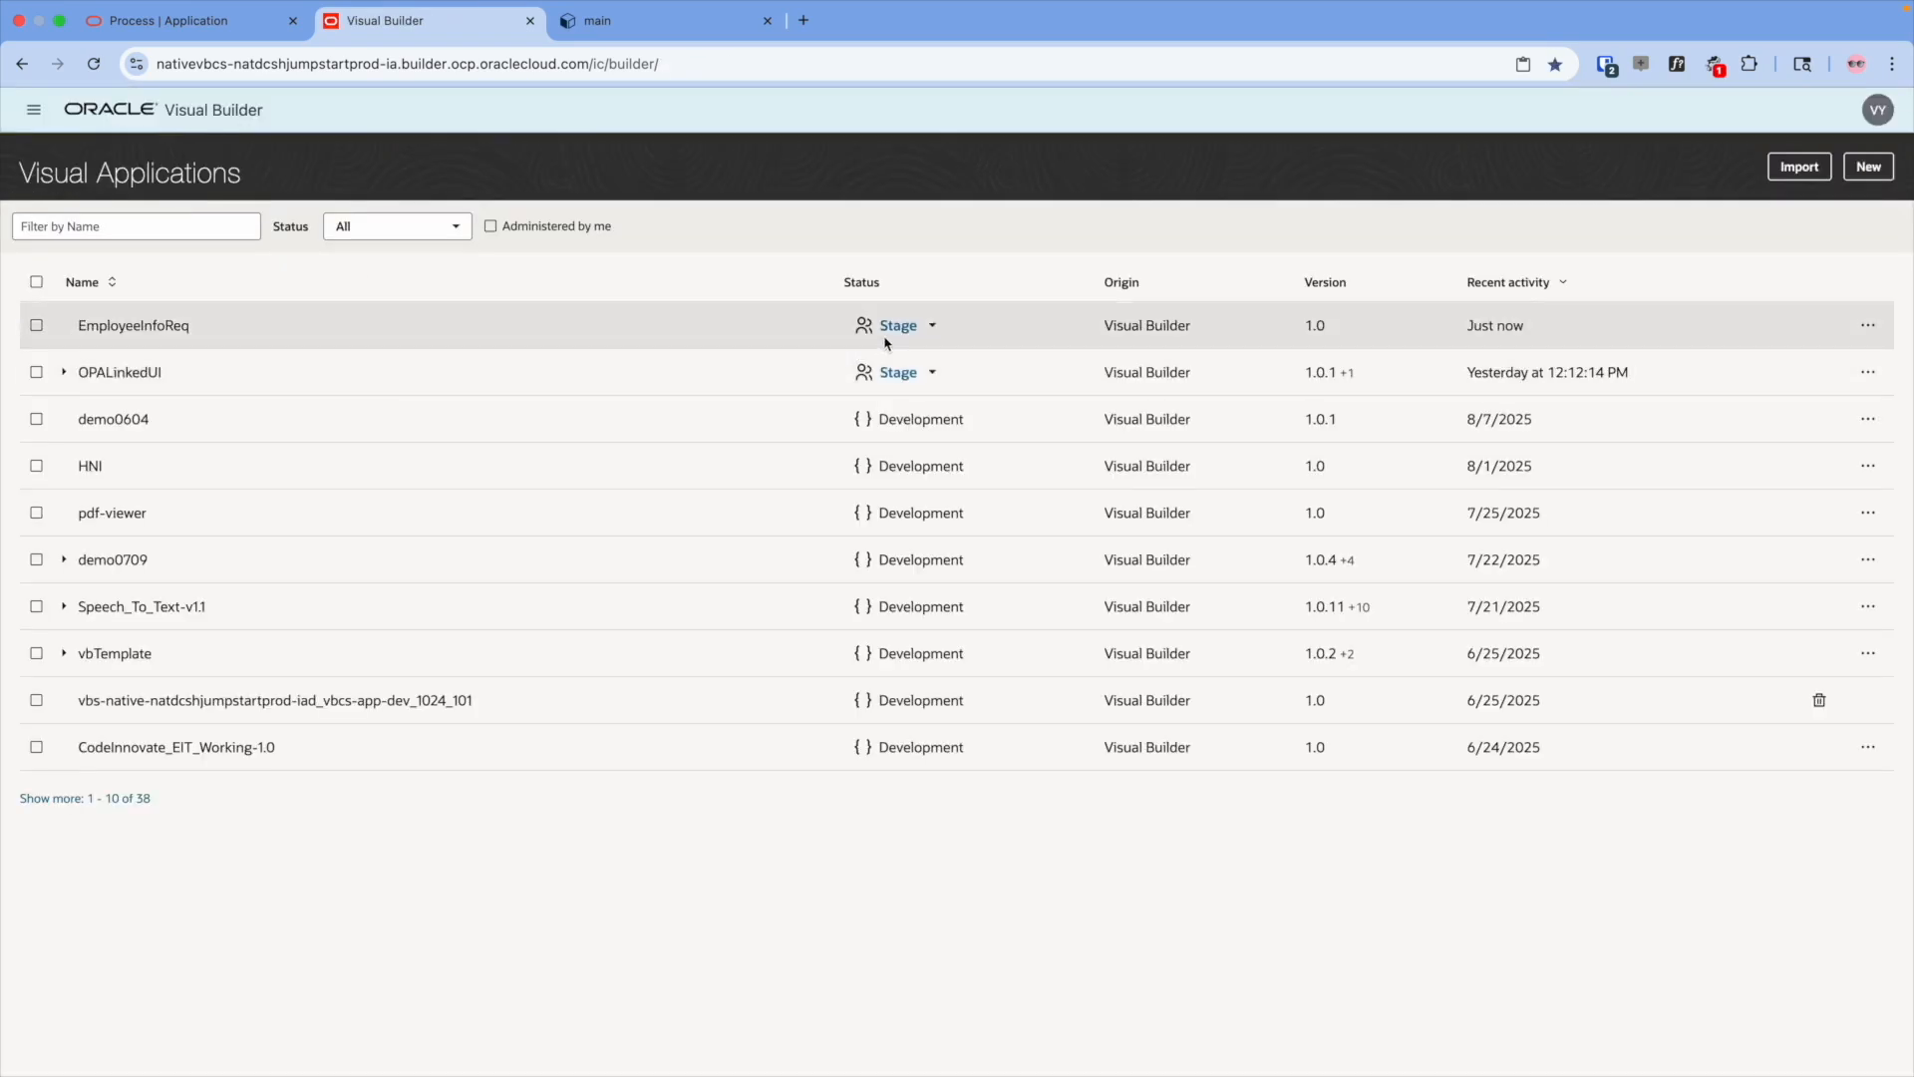
{"action": "left_click", "coordinate": [897, 328]}
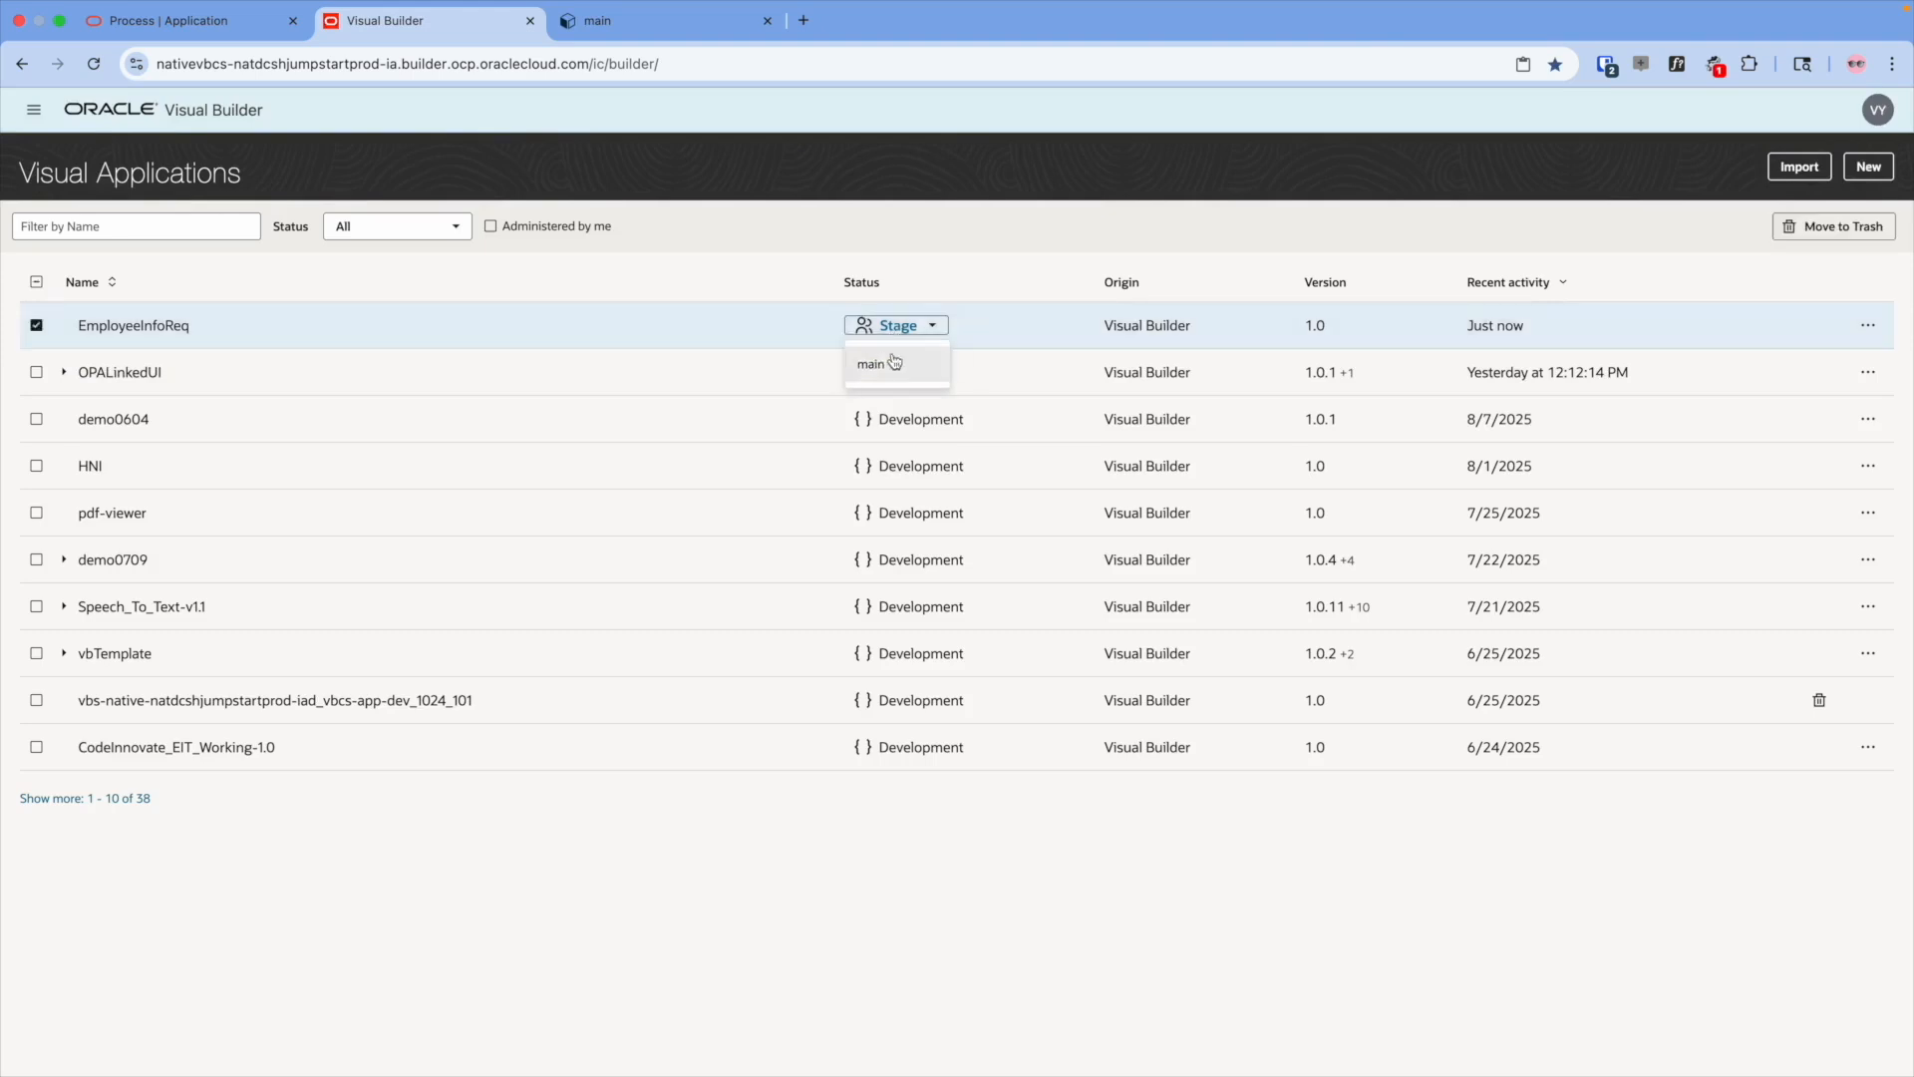
{"action": "left_click", "coordinate": [890, 361]}
{"action": "left_click", "coordinate": [648, 66]}
{"action": "key", "text": "super+c"}
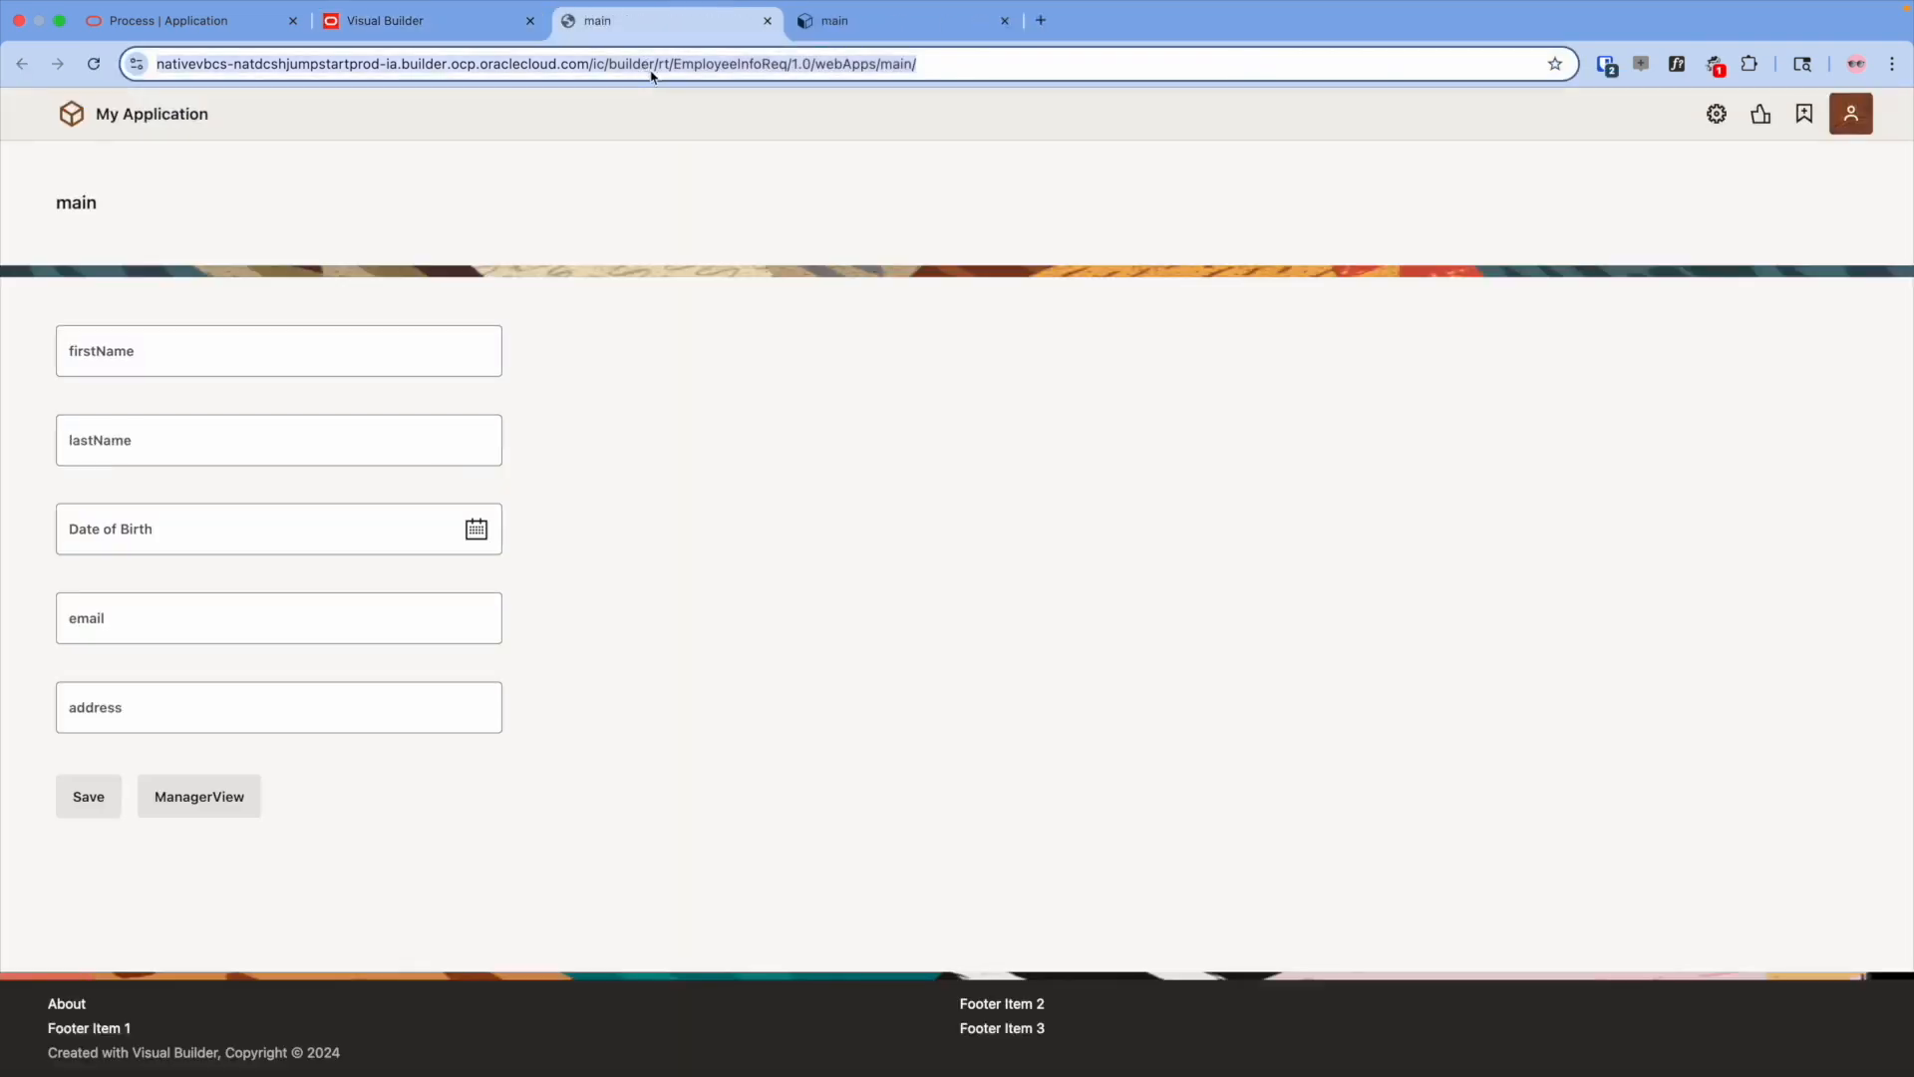
{"action": "left_click", "coordinate": [135, 26]}
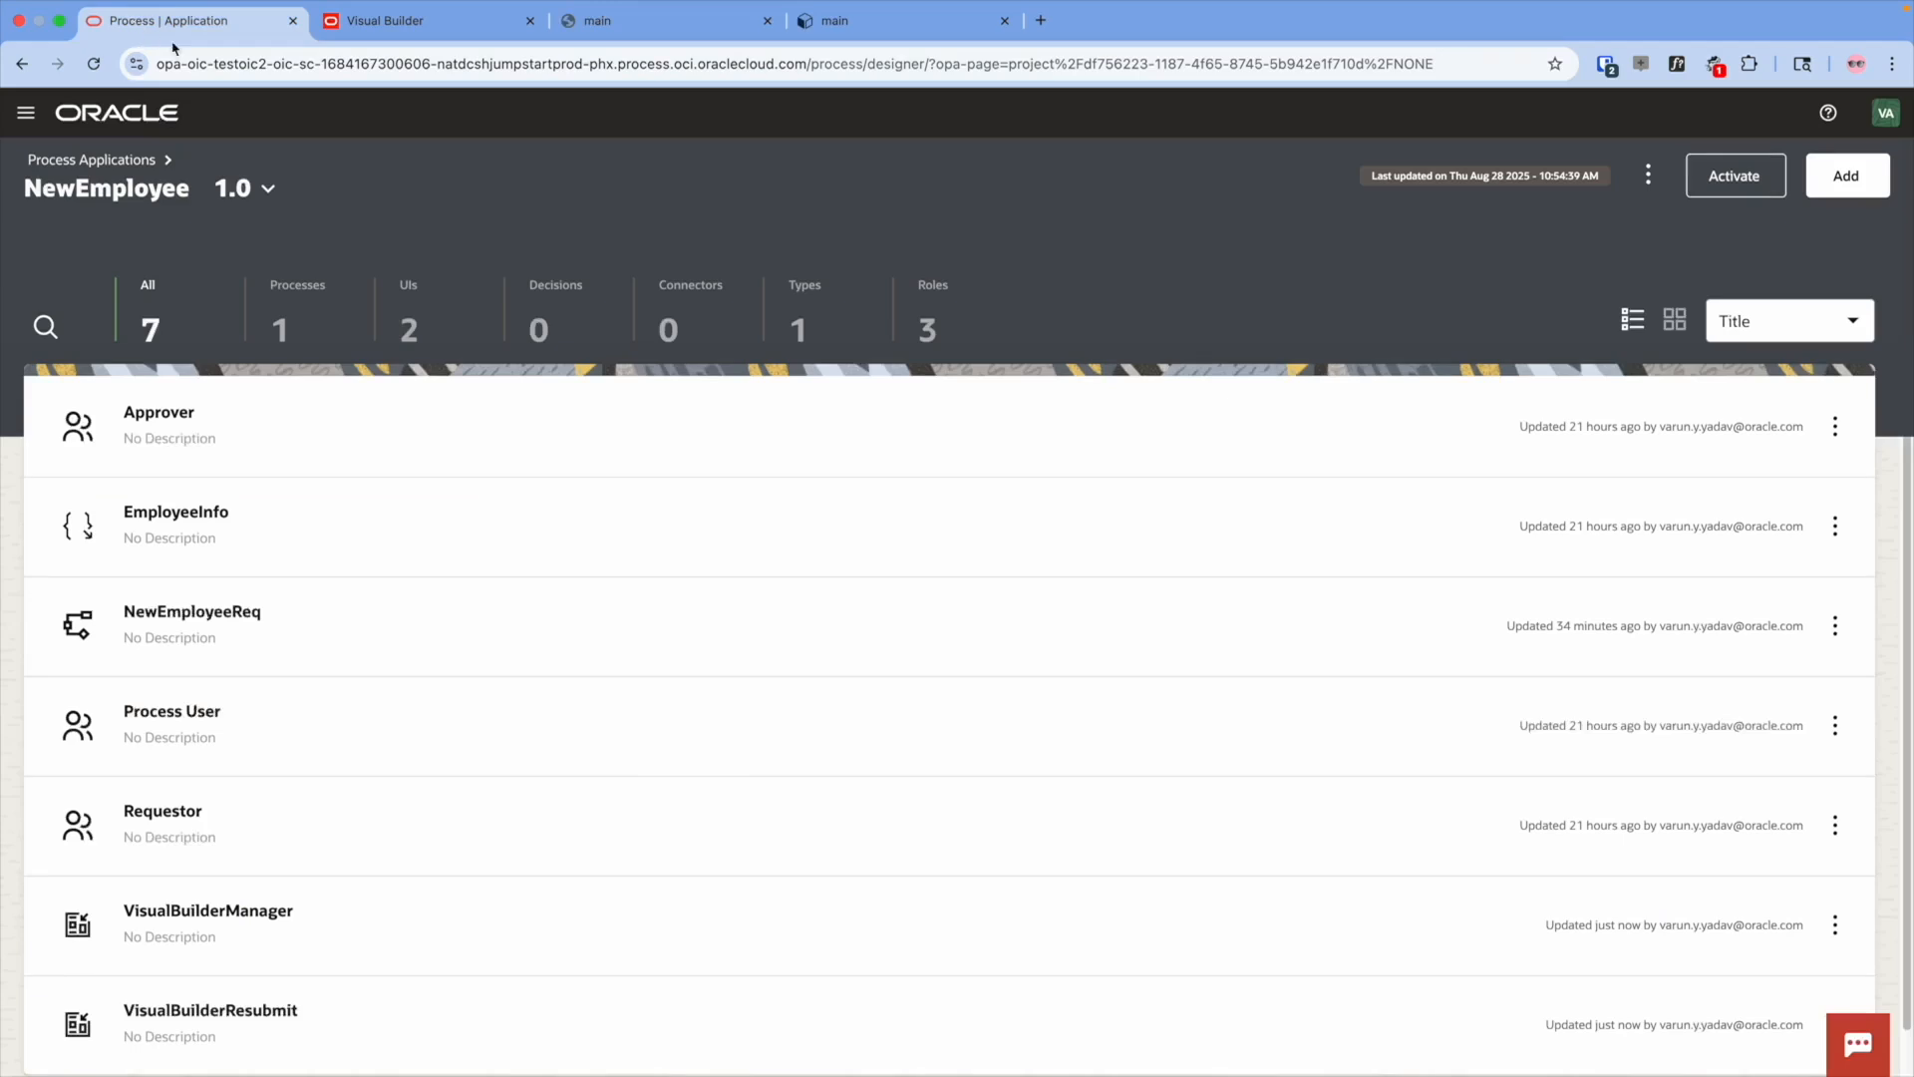
- Paste the staged app URL as VisualBuilderManager's Base URL and add page, main and shell parameters
{"action": "left_click", "coordinate": [408, 317]}
{"action": "left_click", "coordinate": [276, 433]}
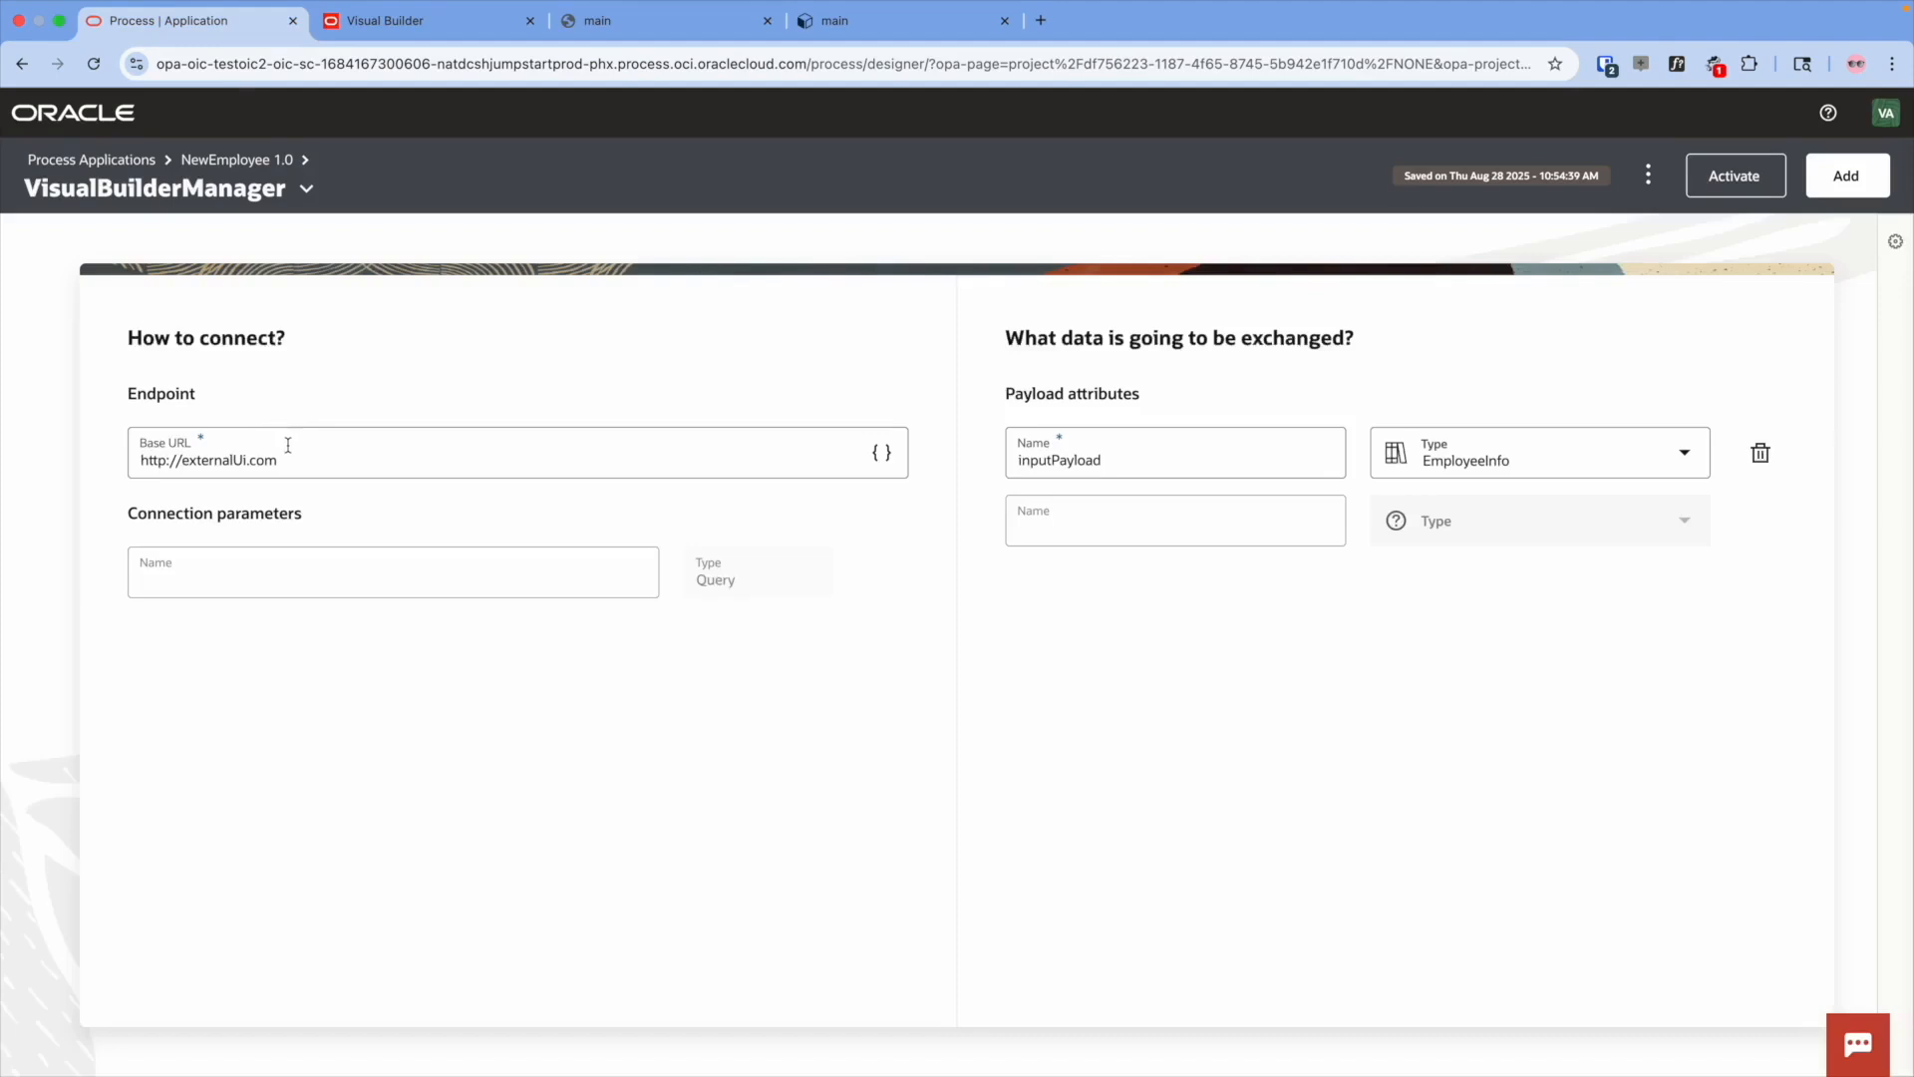
{"action": "left_click", "coordinate": [288, 444]}
{"action": "key", "text": "super+v"}
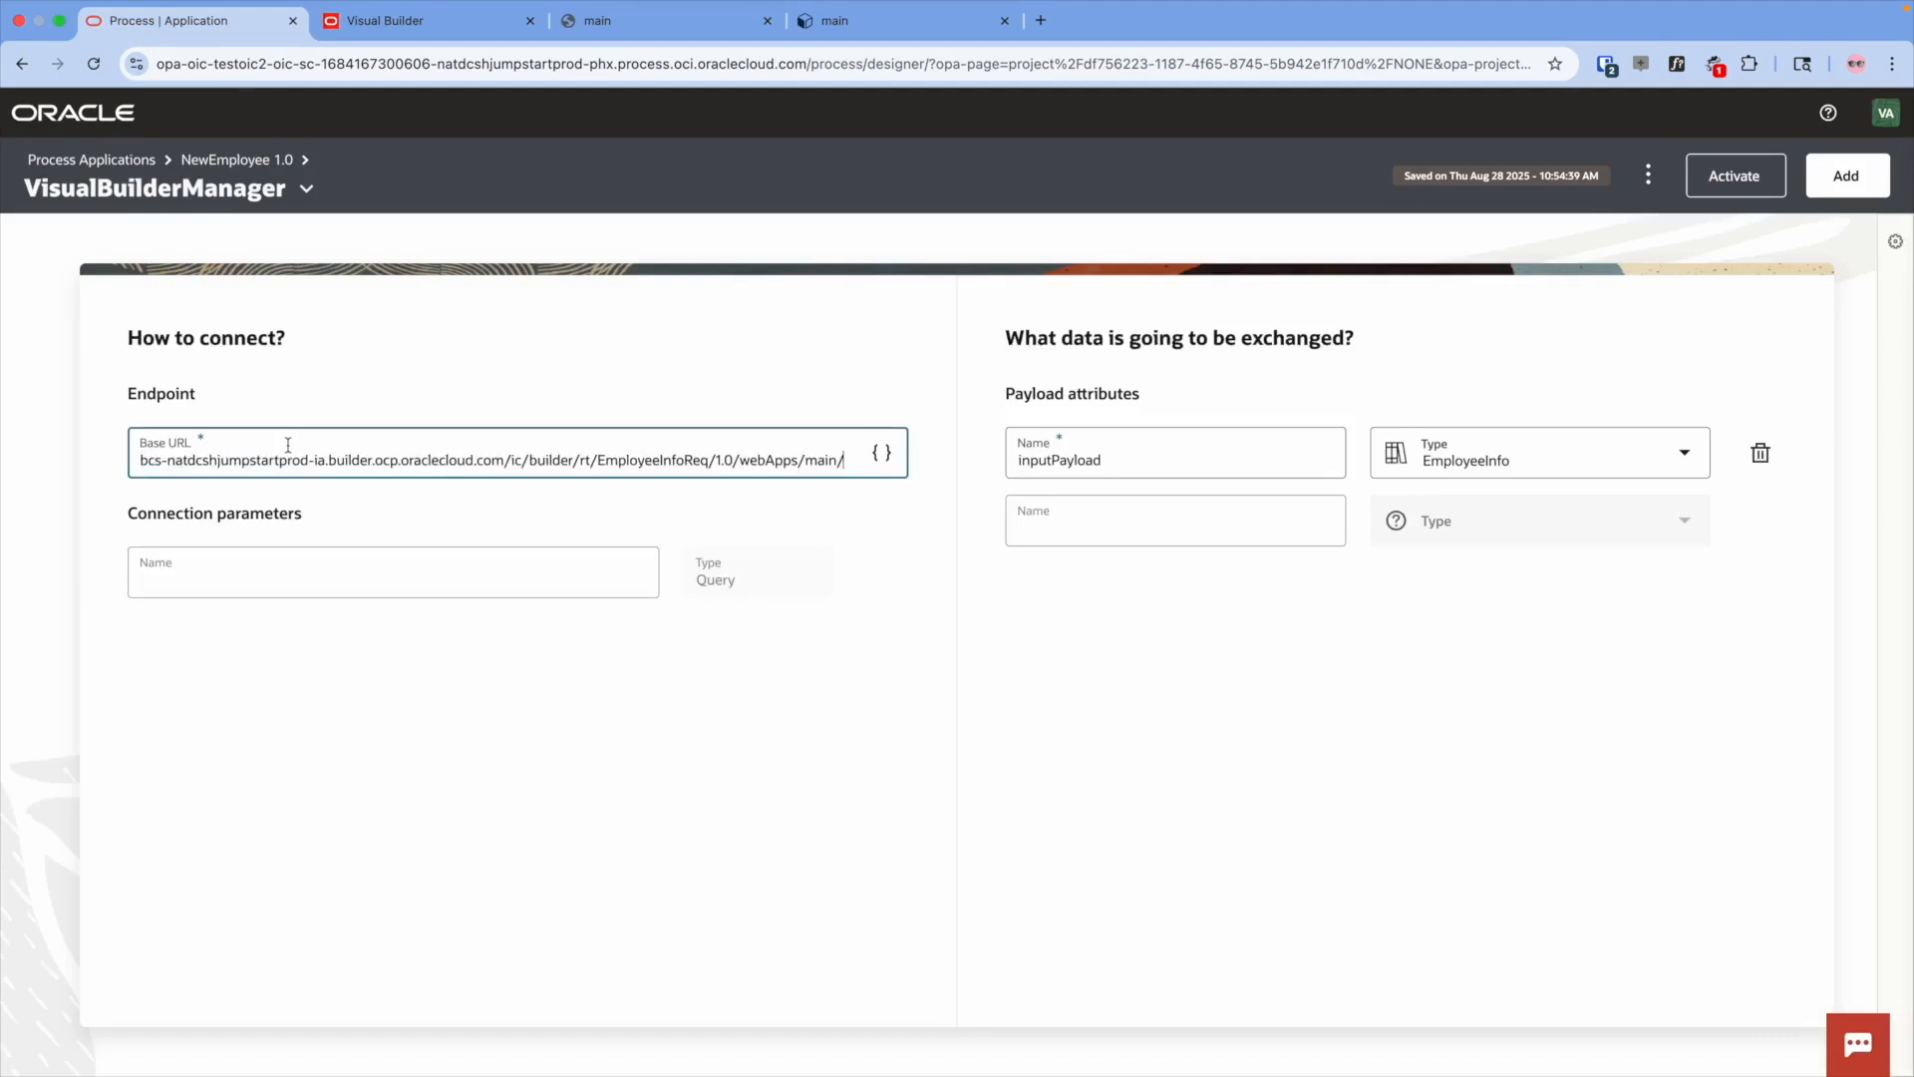
{"action": "left_click", "coordinate": [330, 575]}
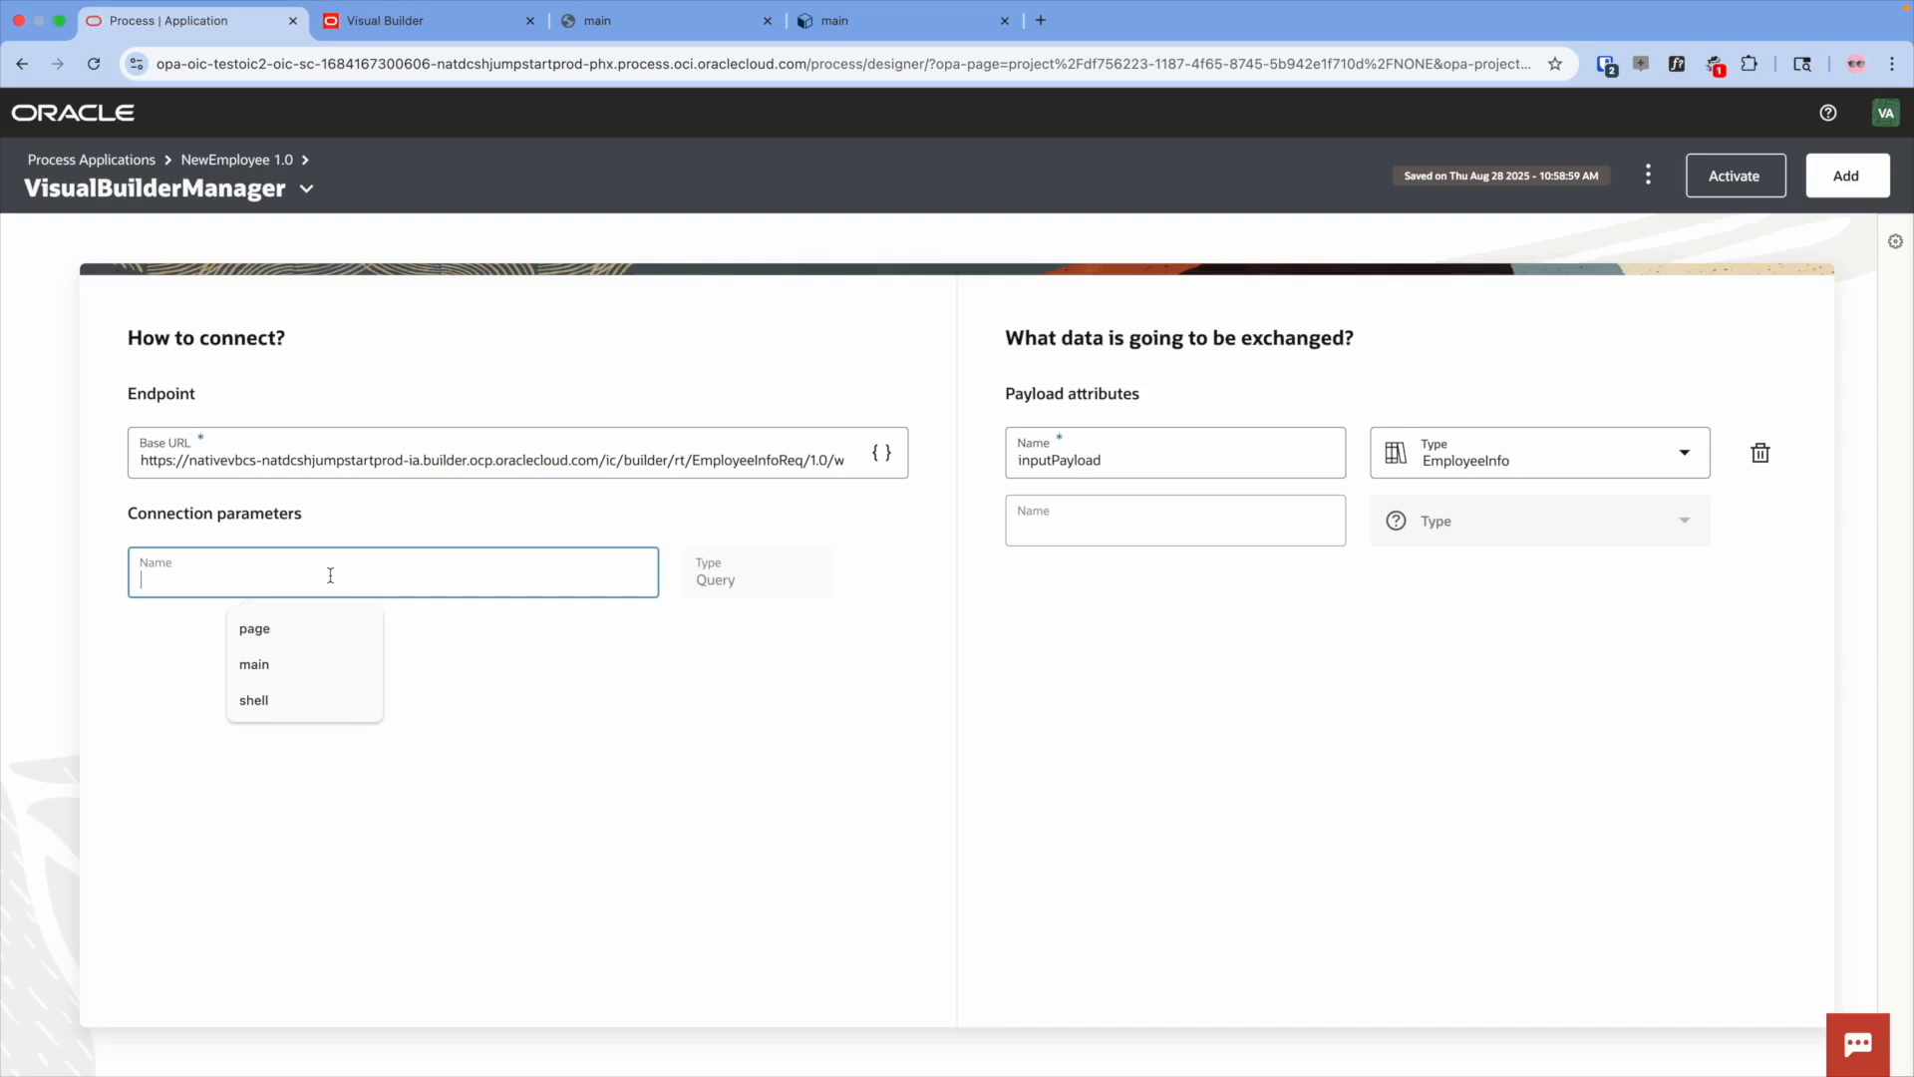
{"action": "type", "text": "page"}
{"action": "left_click", "coordinate": [334, 643]}
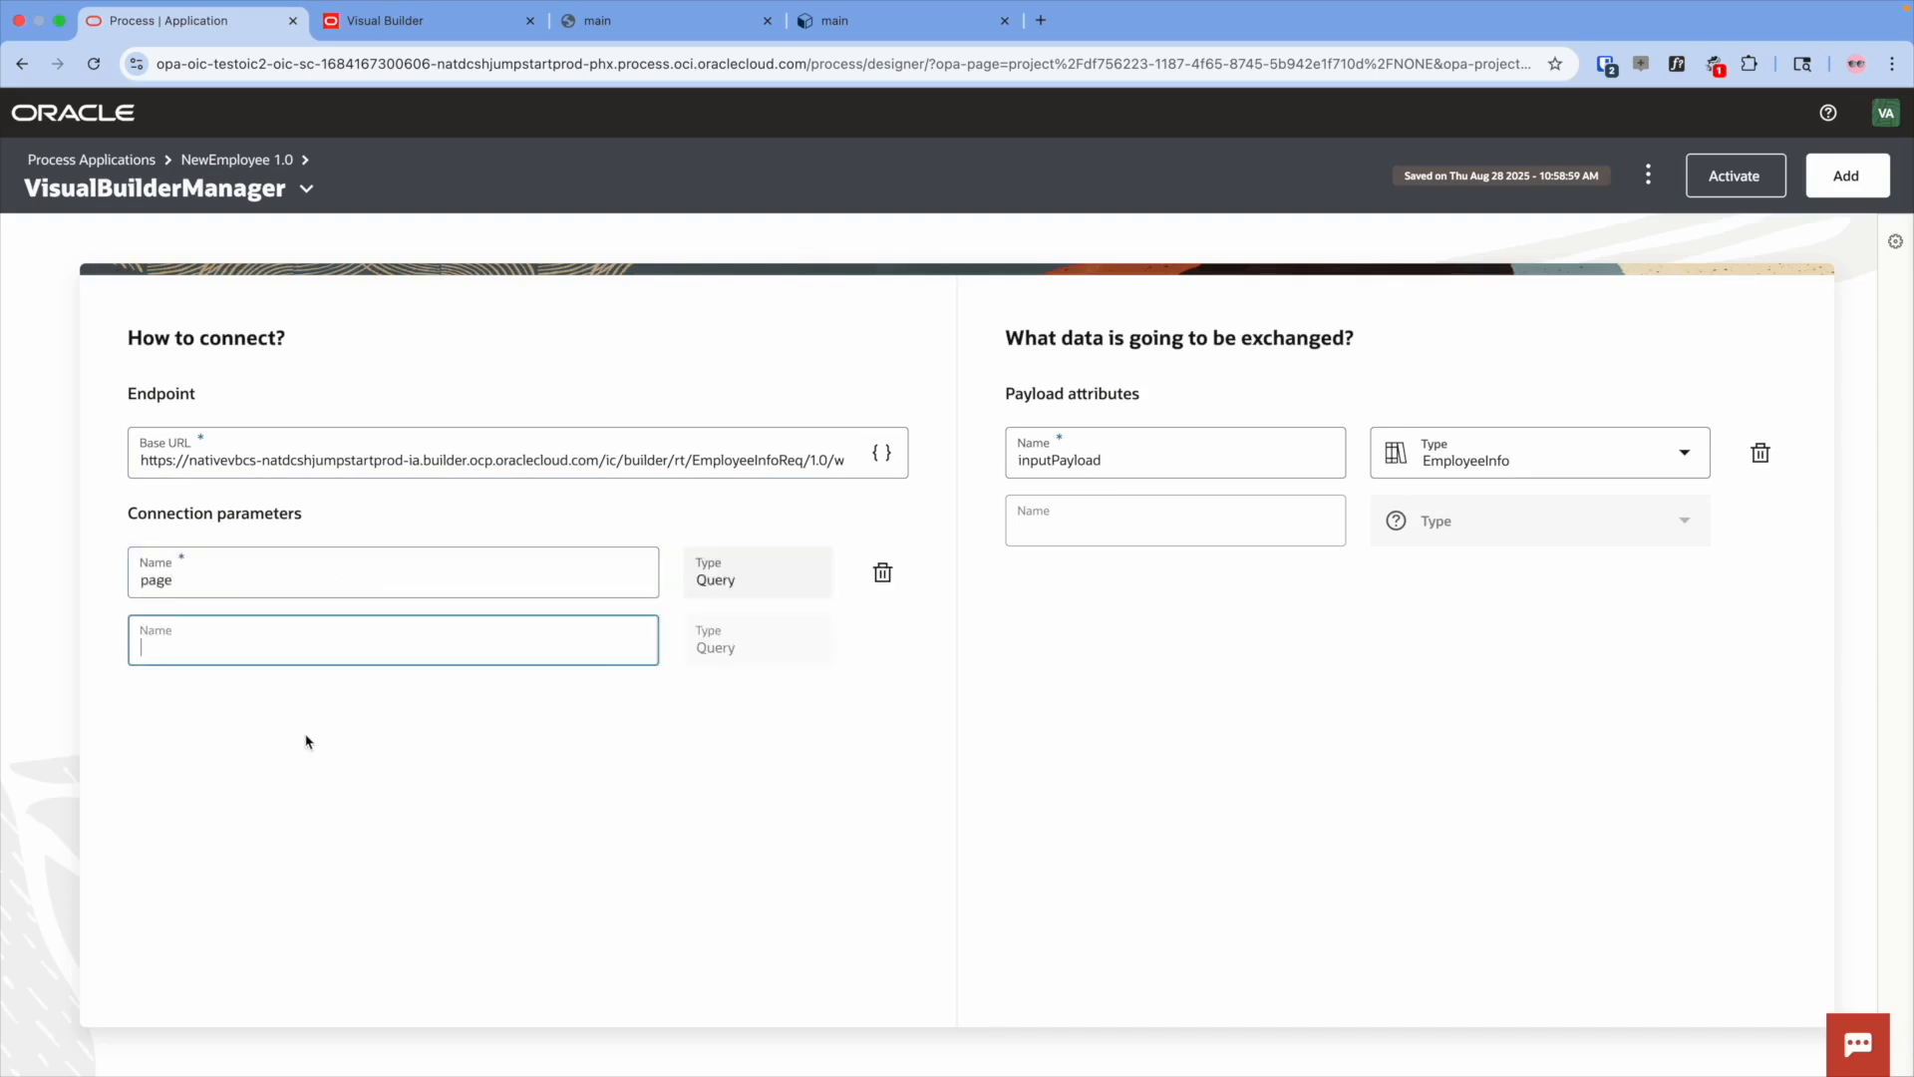
{"action": "type", "text": "main"}
{"action": "key", "text": "Return"}
{"action": "type", "text": "shell"}
{"action": "key", "text": "Return"}
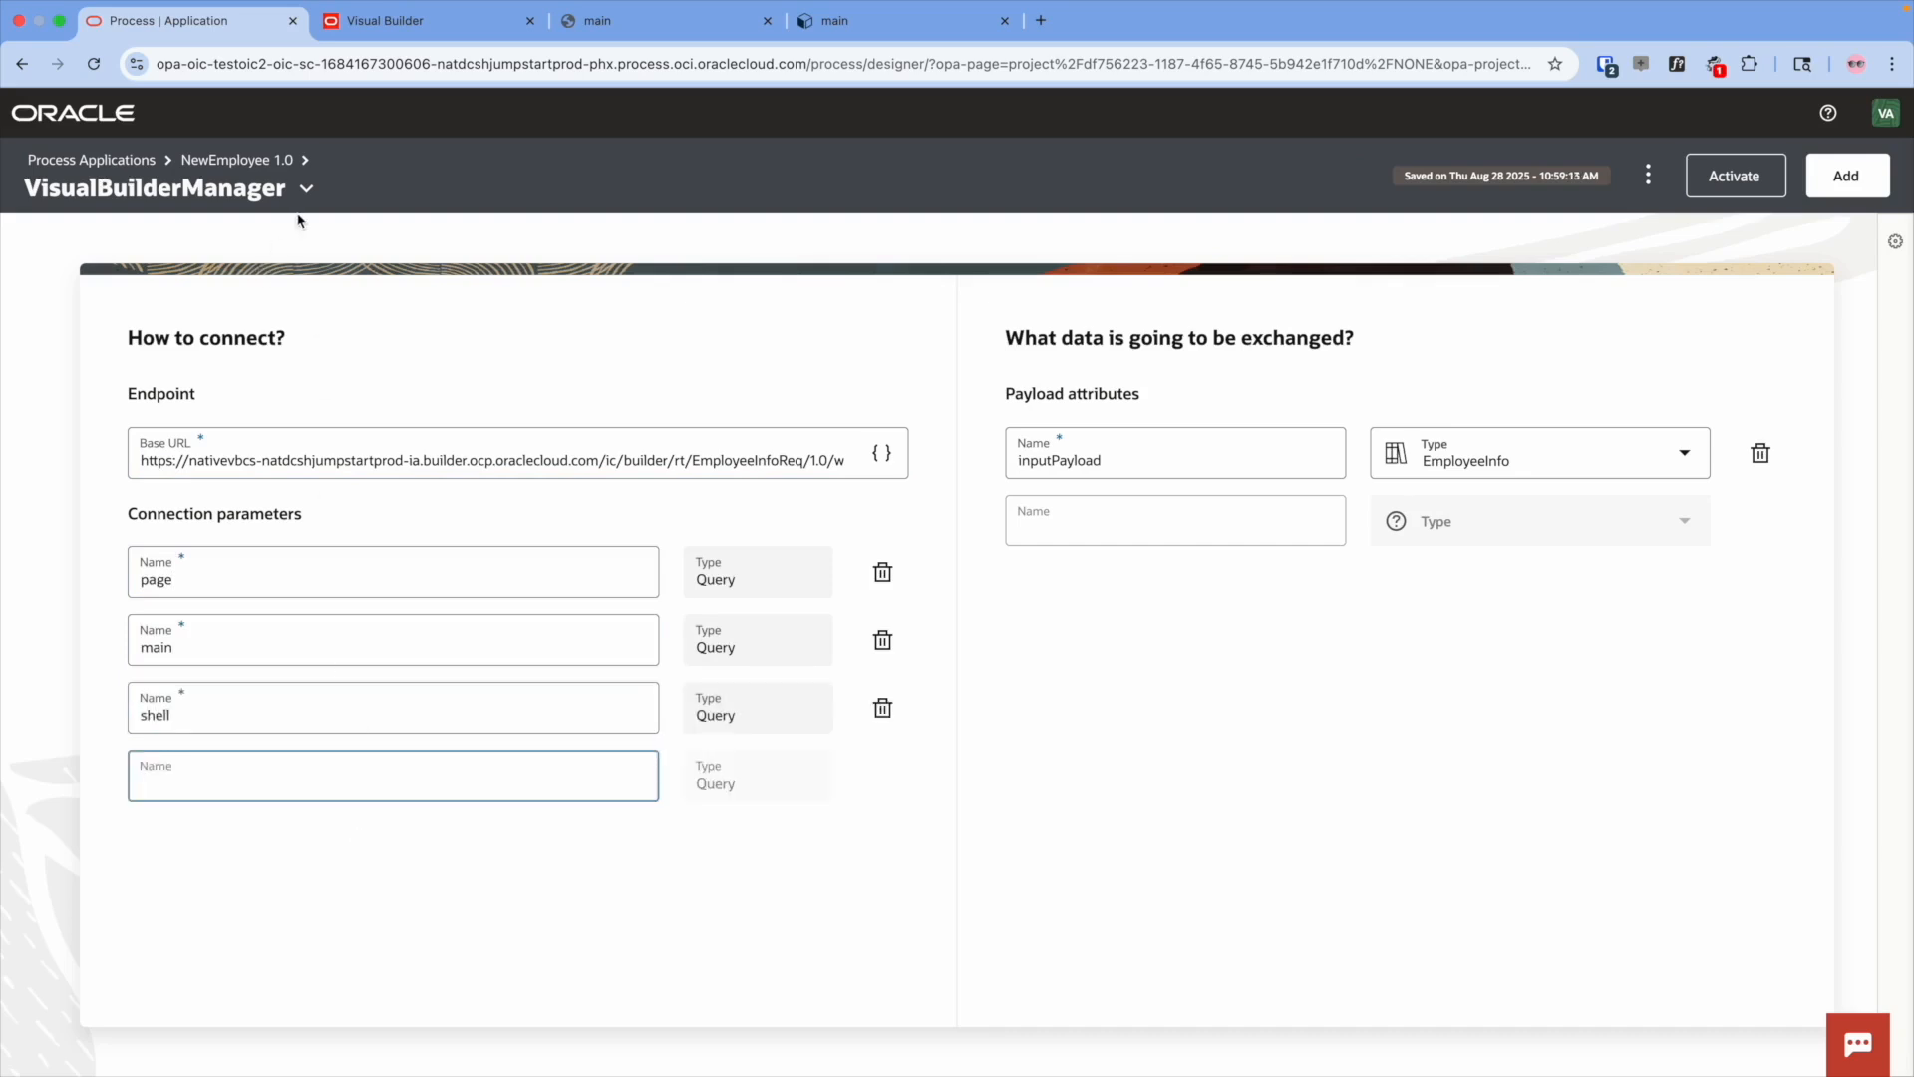
- Replace VisualBuilderResubmit's Base URL with the resubmit app's URL and add page, num and shell parameters
{"action": "left_click", "coordinate": [273, 171]}
{"action": "left_click", "coordinate": [301, 512]}
{"action": "triple_click", "coordinate": [291, 446]}
{"action": "key", "text": "super+v"}
{"action": "left_click", "coordinate": [311, 568]}
{"action": "type", "text": "page"}
{"action": "key", "text": "Return"}
{"action": "type", "text": "num"}
{"action": "key", "text": "Return"}
{"action": "type", "text": "shell"}
{"action": "key", "text": "Return"}
{"action": "left_click", "coordinate": [205, 162]}
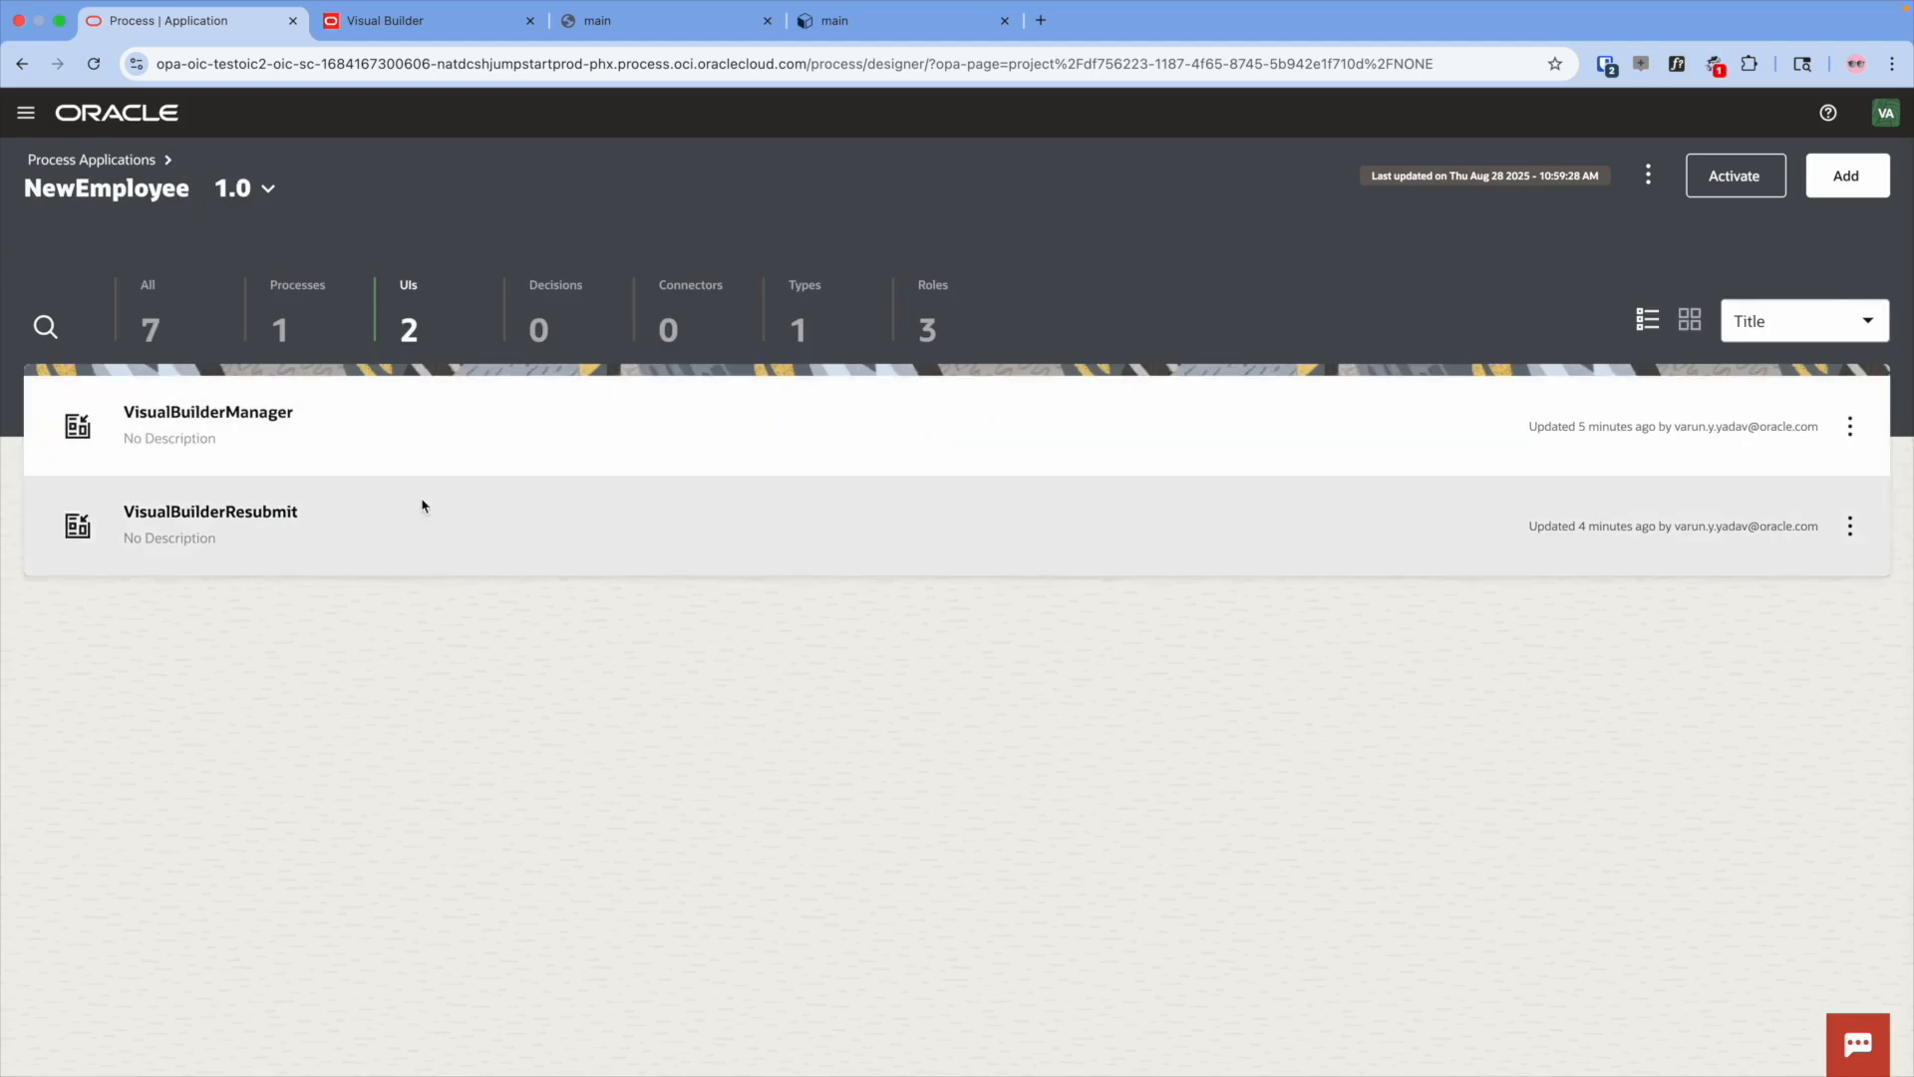
- In NewEmployeeReq, map vbForm to Approve Request's input.payload.inputPayload
{"action": "left_click", "coordinate": [297, 314]}
{"action": "left_click", "coordinate": [254, 407]}
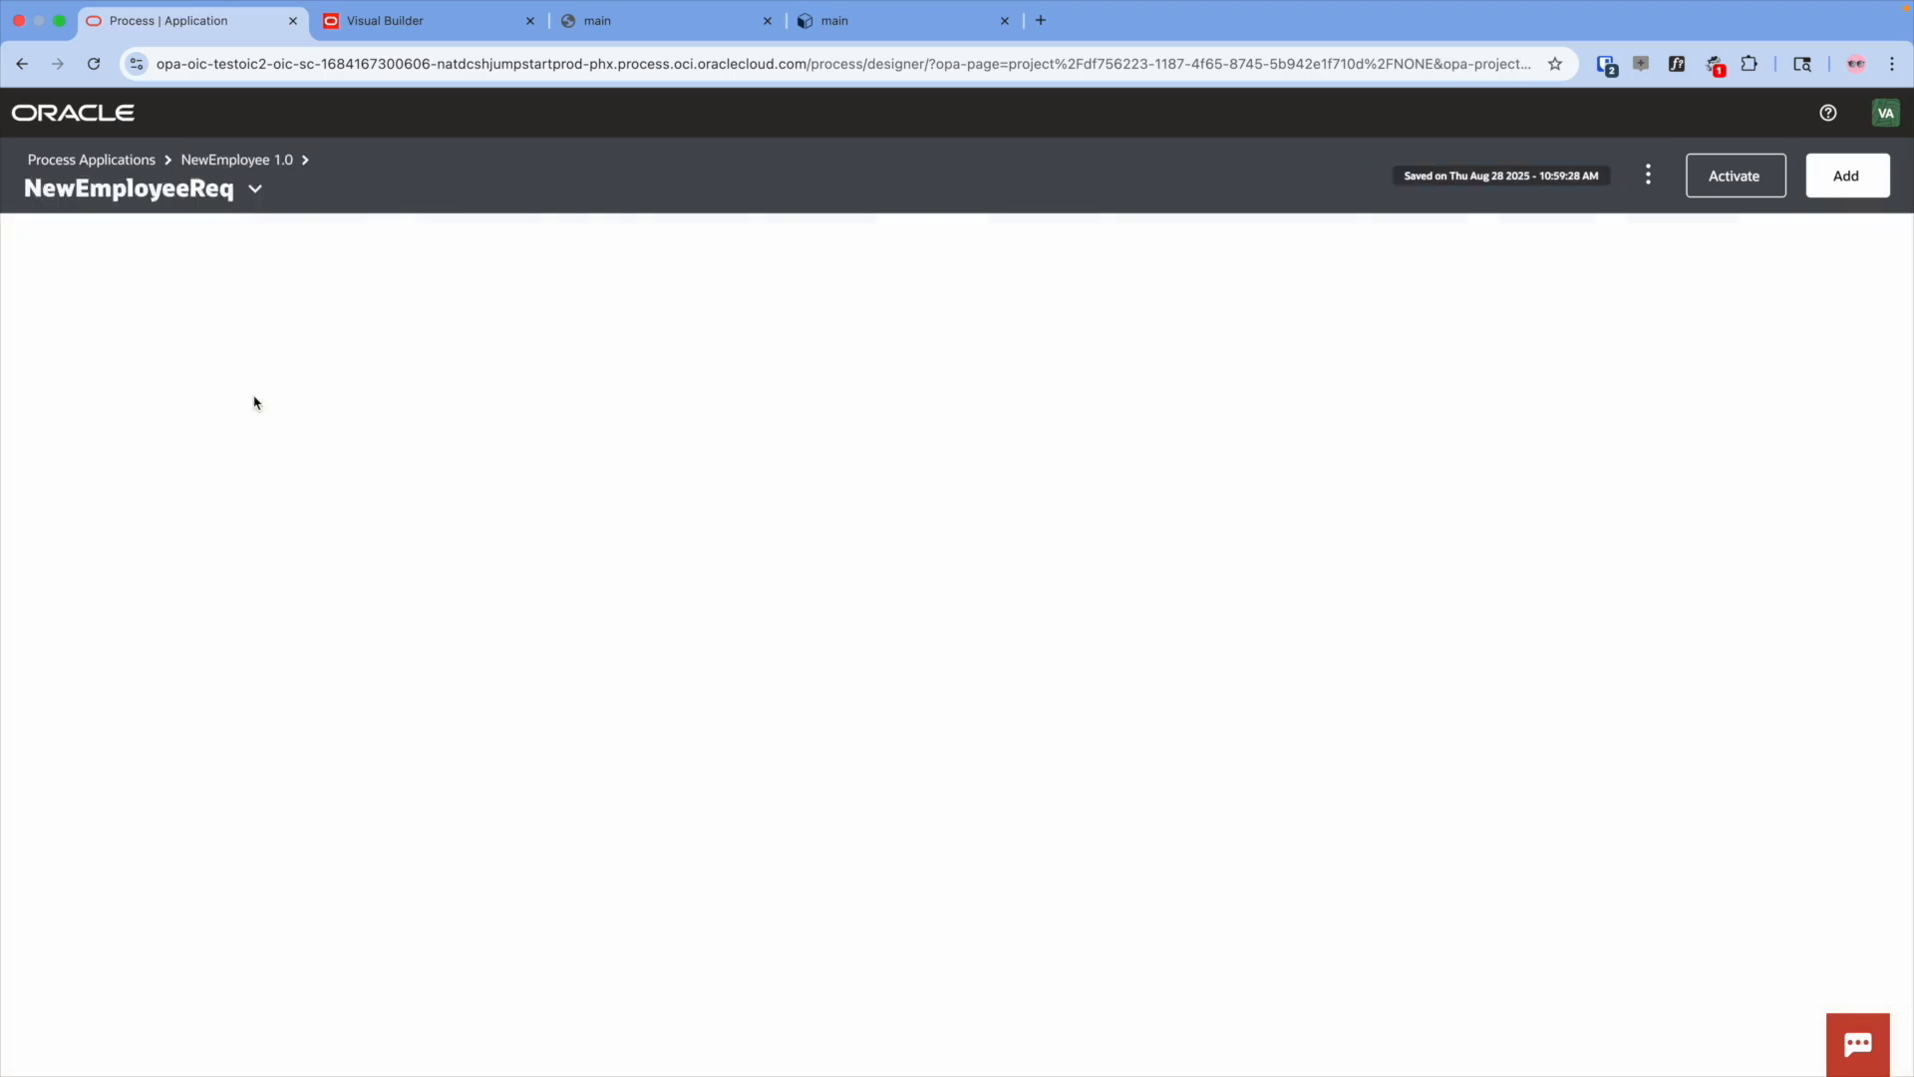
{"action": "left_click", "coordinate": [231, 550]}
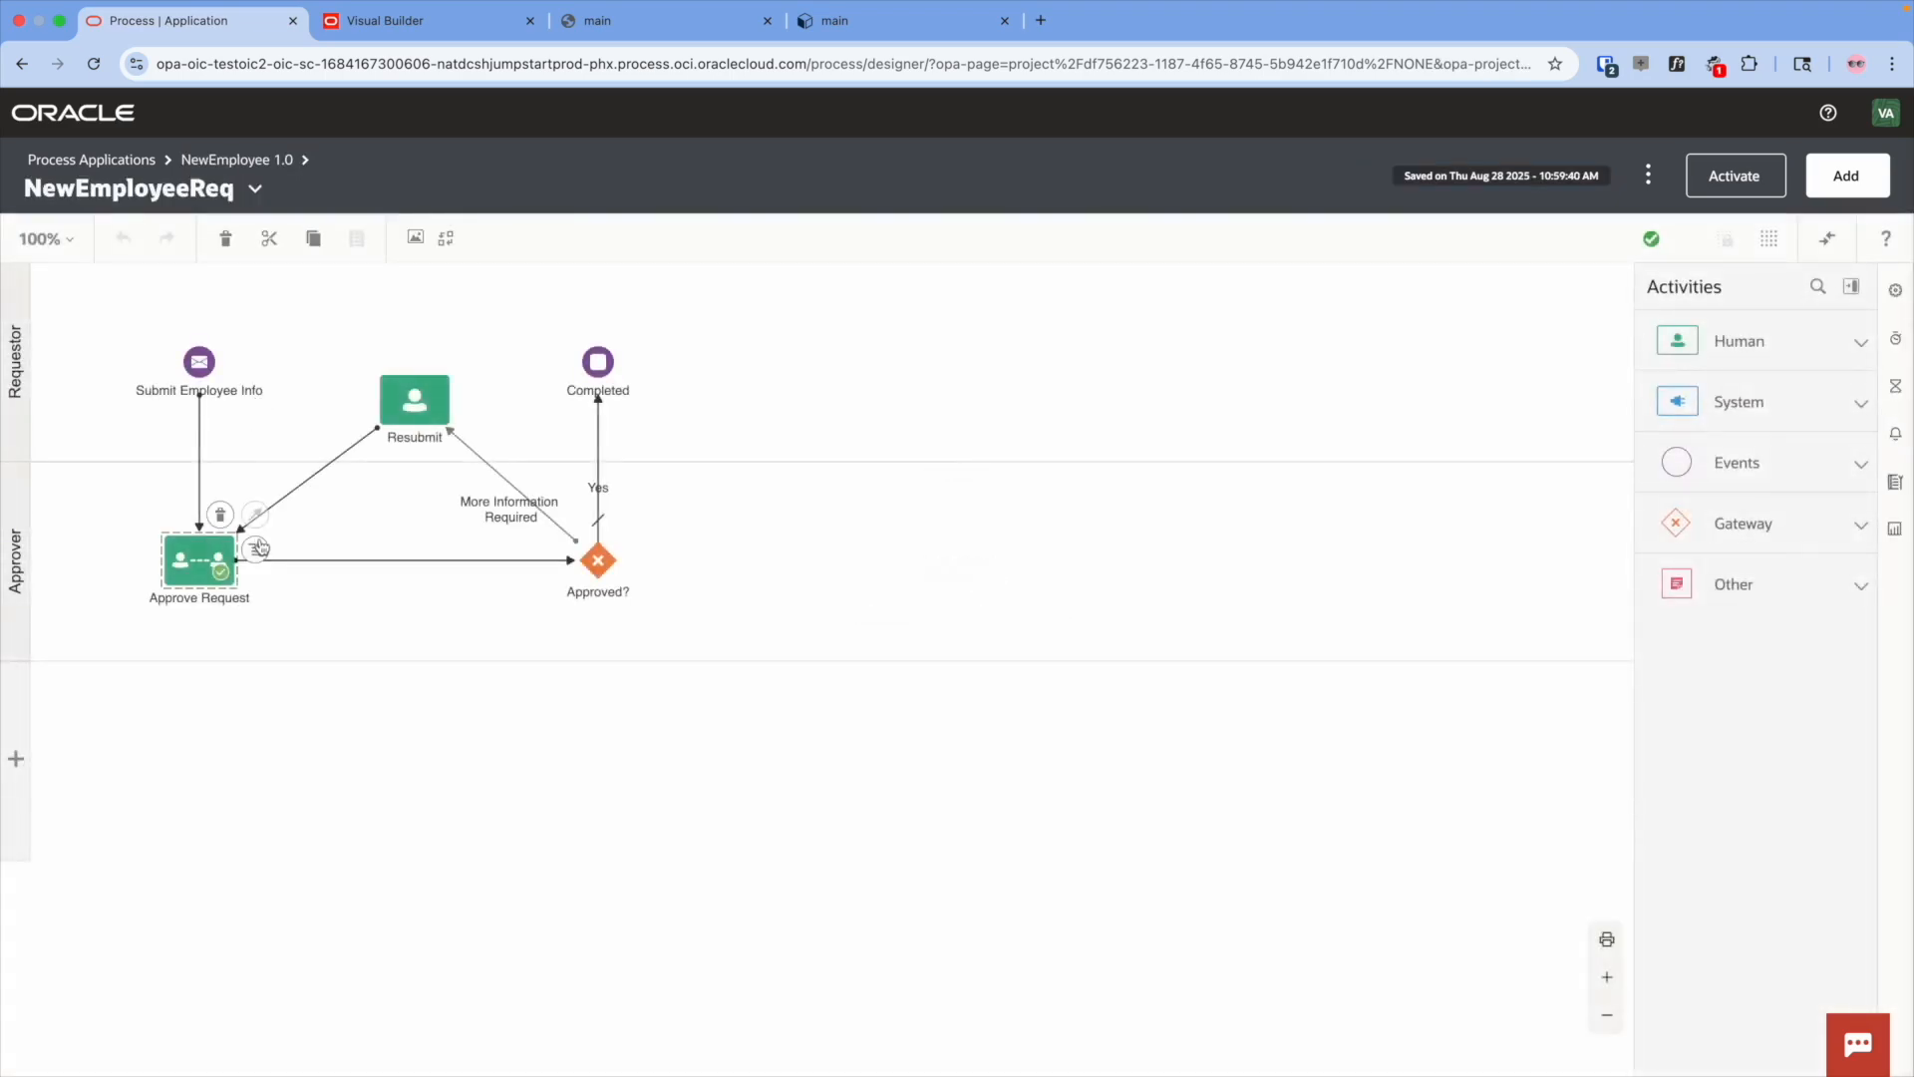
{"action": "left_click", "coordinate": [257, 547]}
{"action": "left_click", "coordinate": [314, 640]}
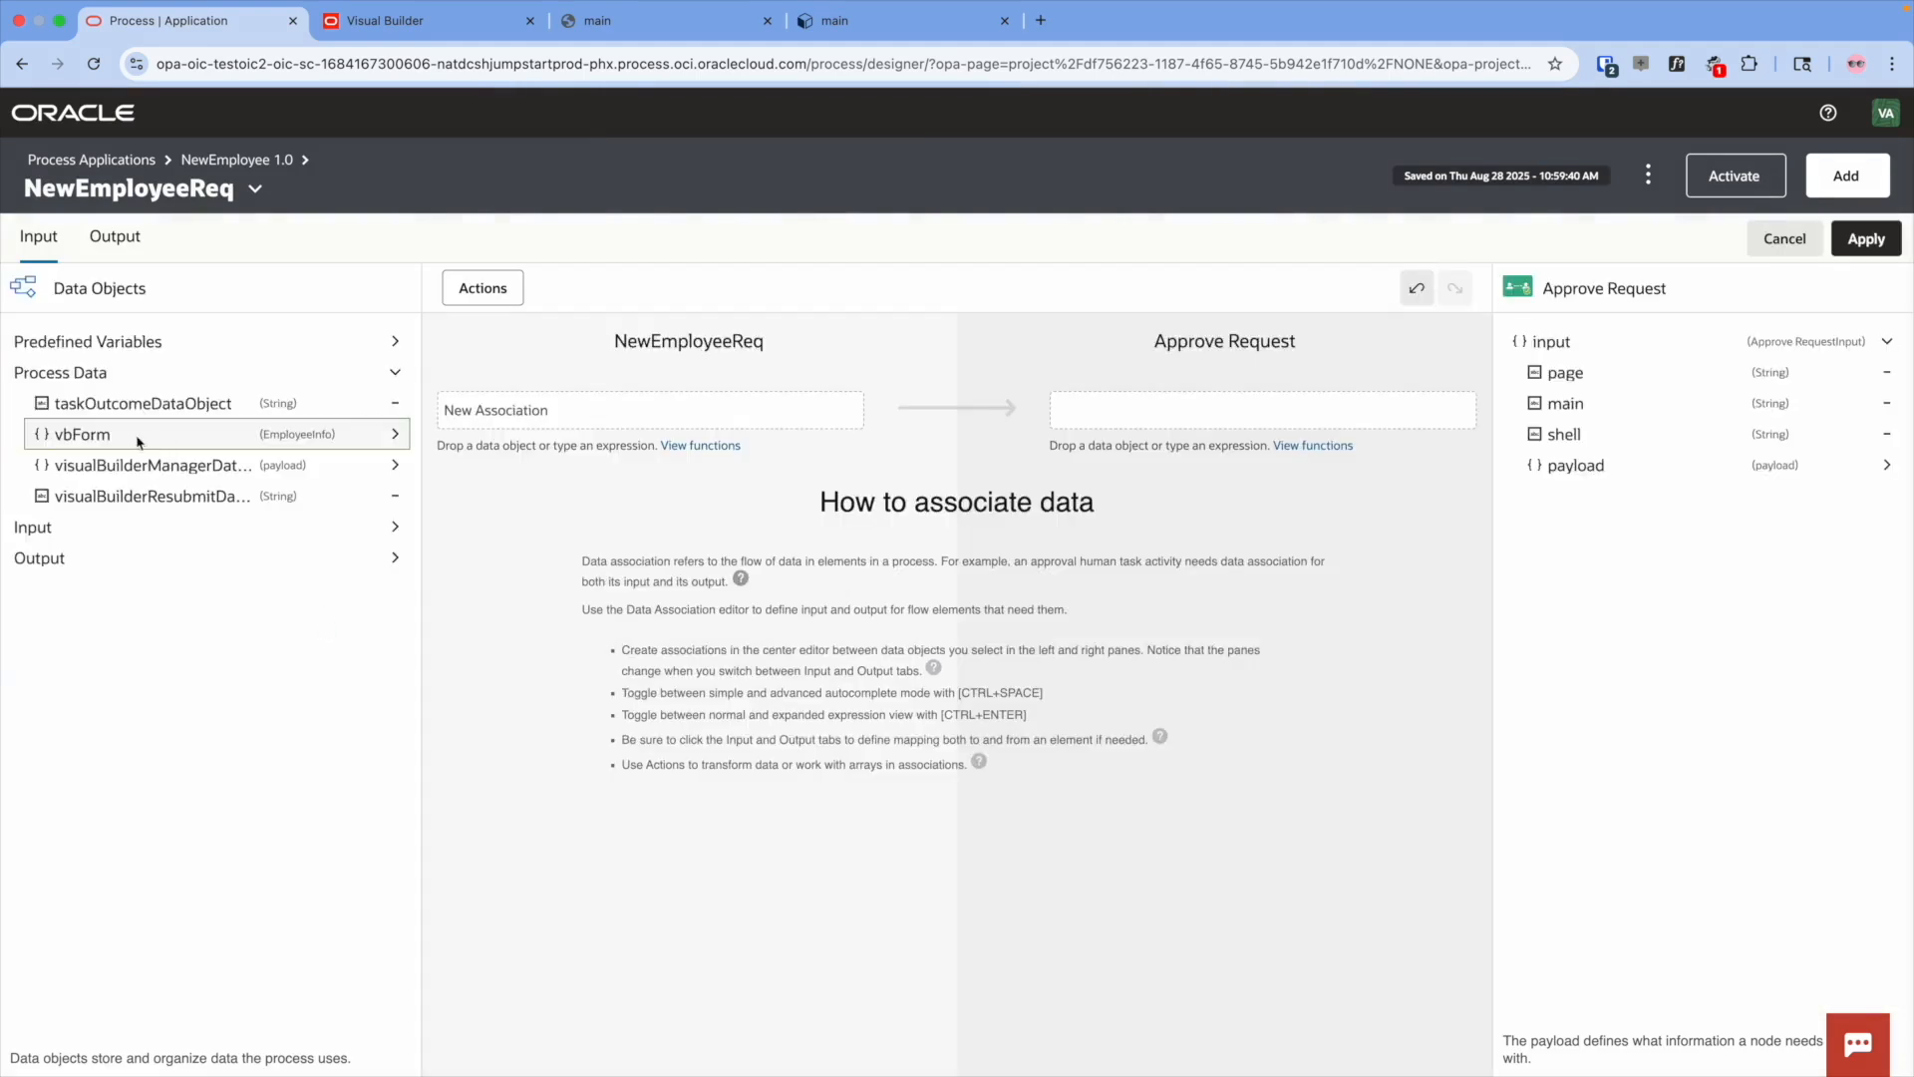
{"action": "left_click_drag", "start_coordinate": [93, 441], "coordinate": [495, 410]}
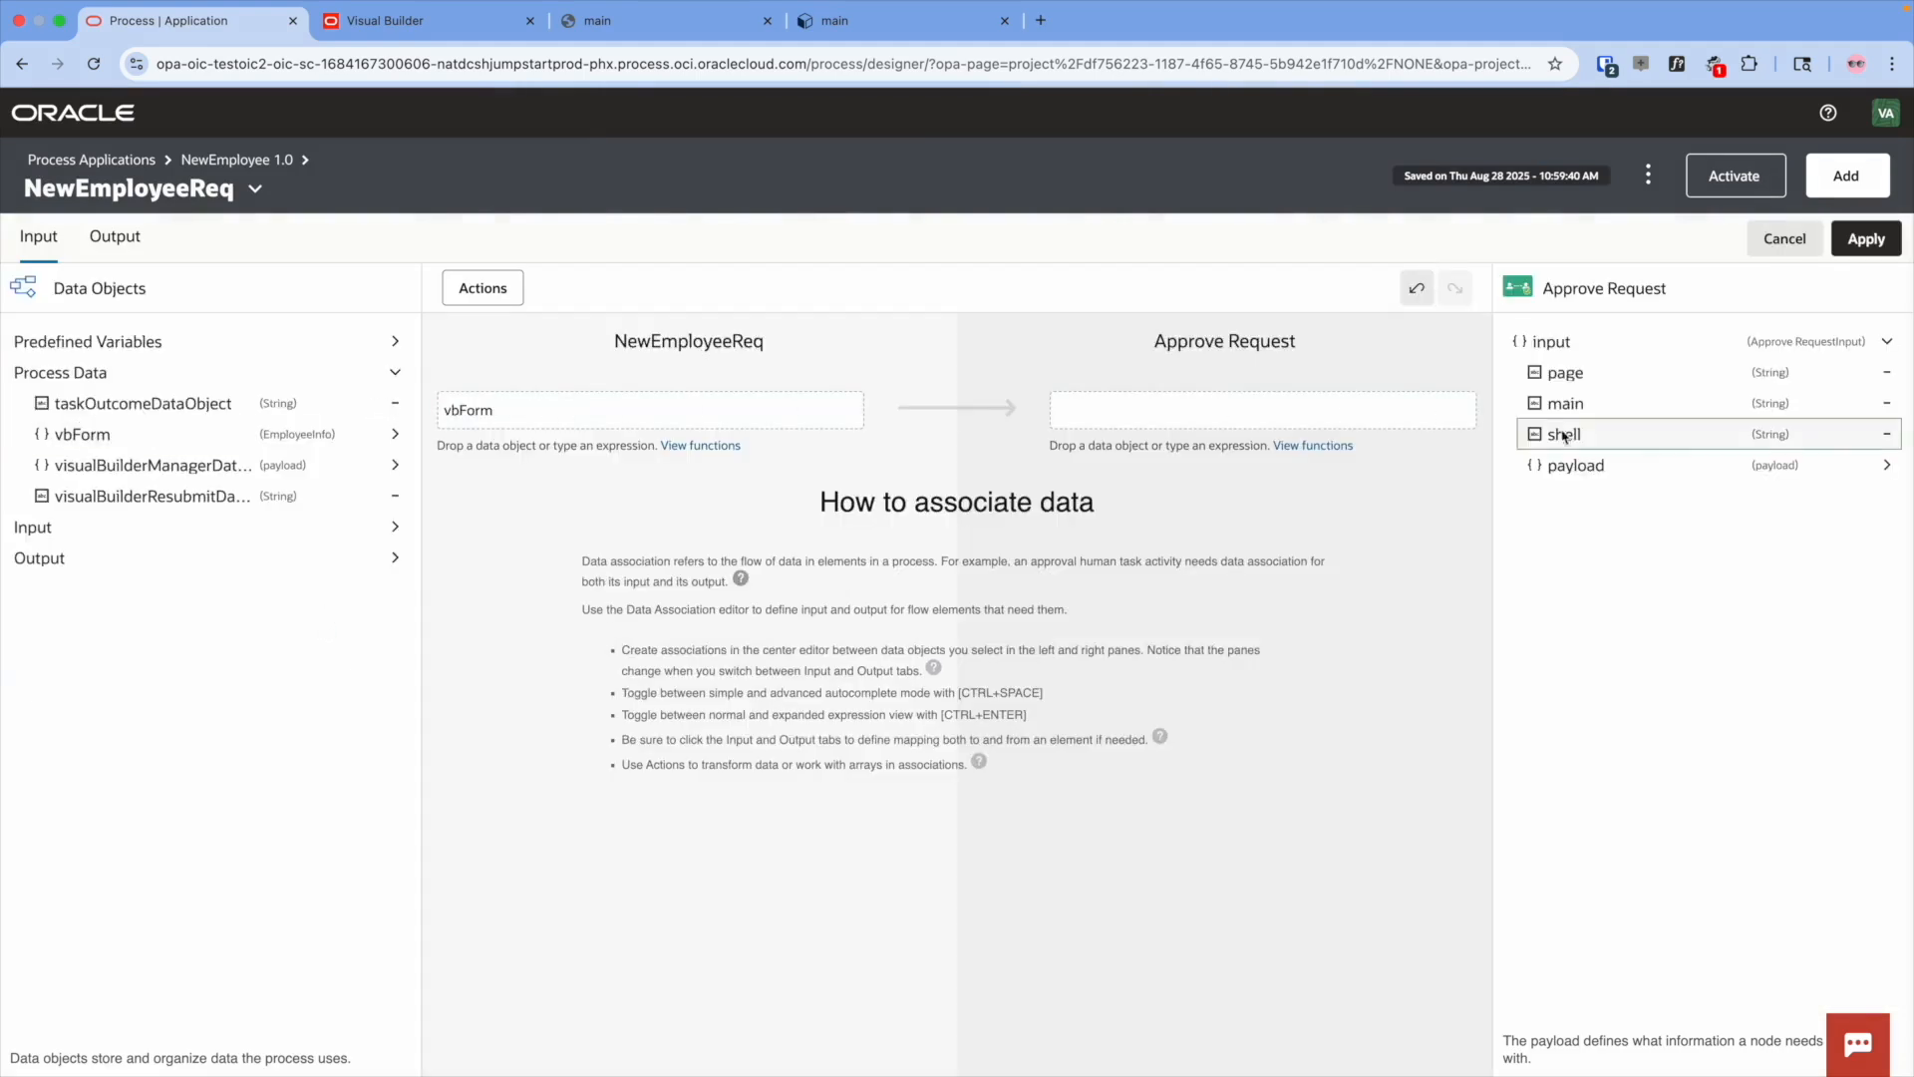
{"action": "left_click", "coordinate": [1887, 465]}
{"action": "left_click", "coordinate": [1887, 496]}
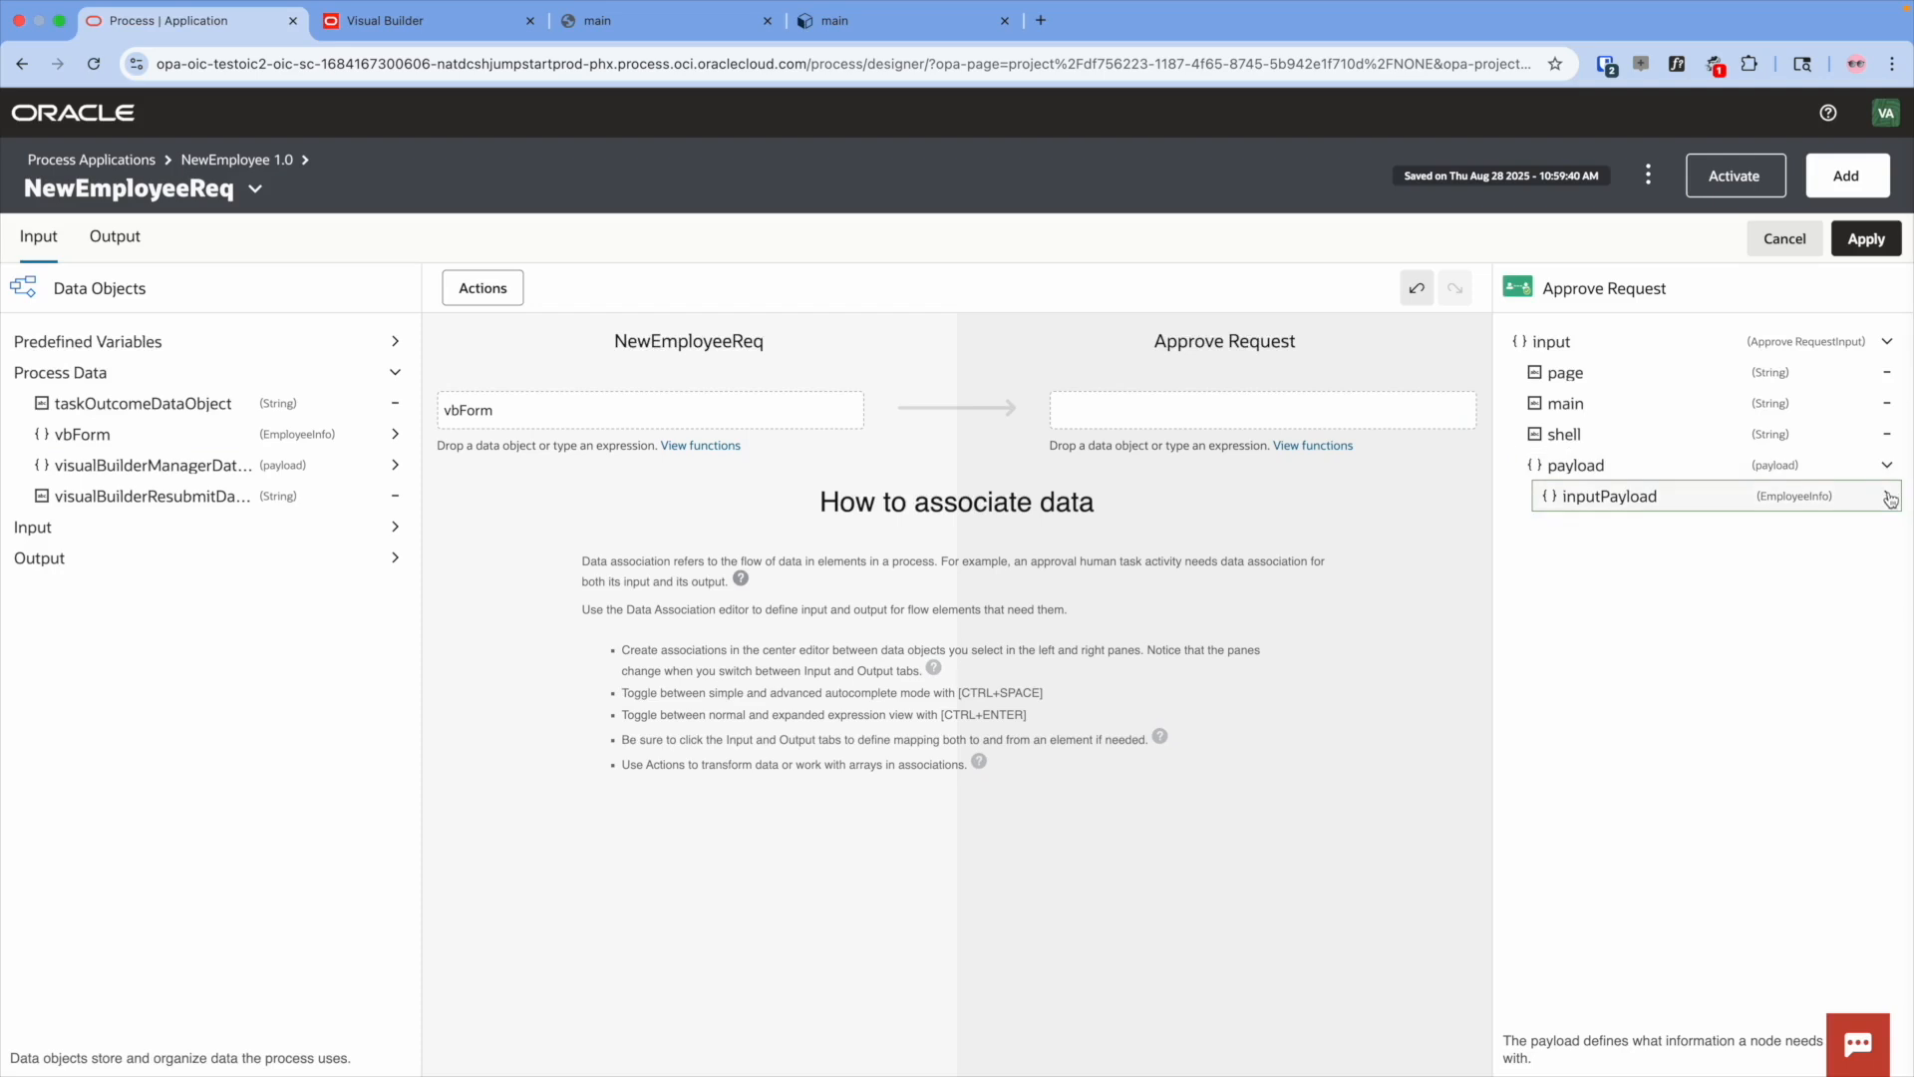
{"action": "left_click_drag", "start_coordinate": [1652, 502], "coordinate": [1246, 412]}
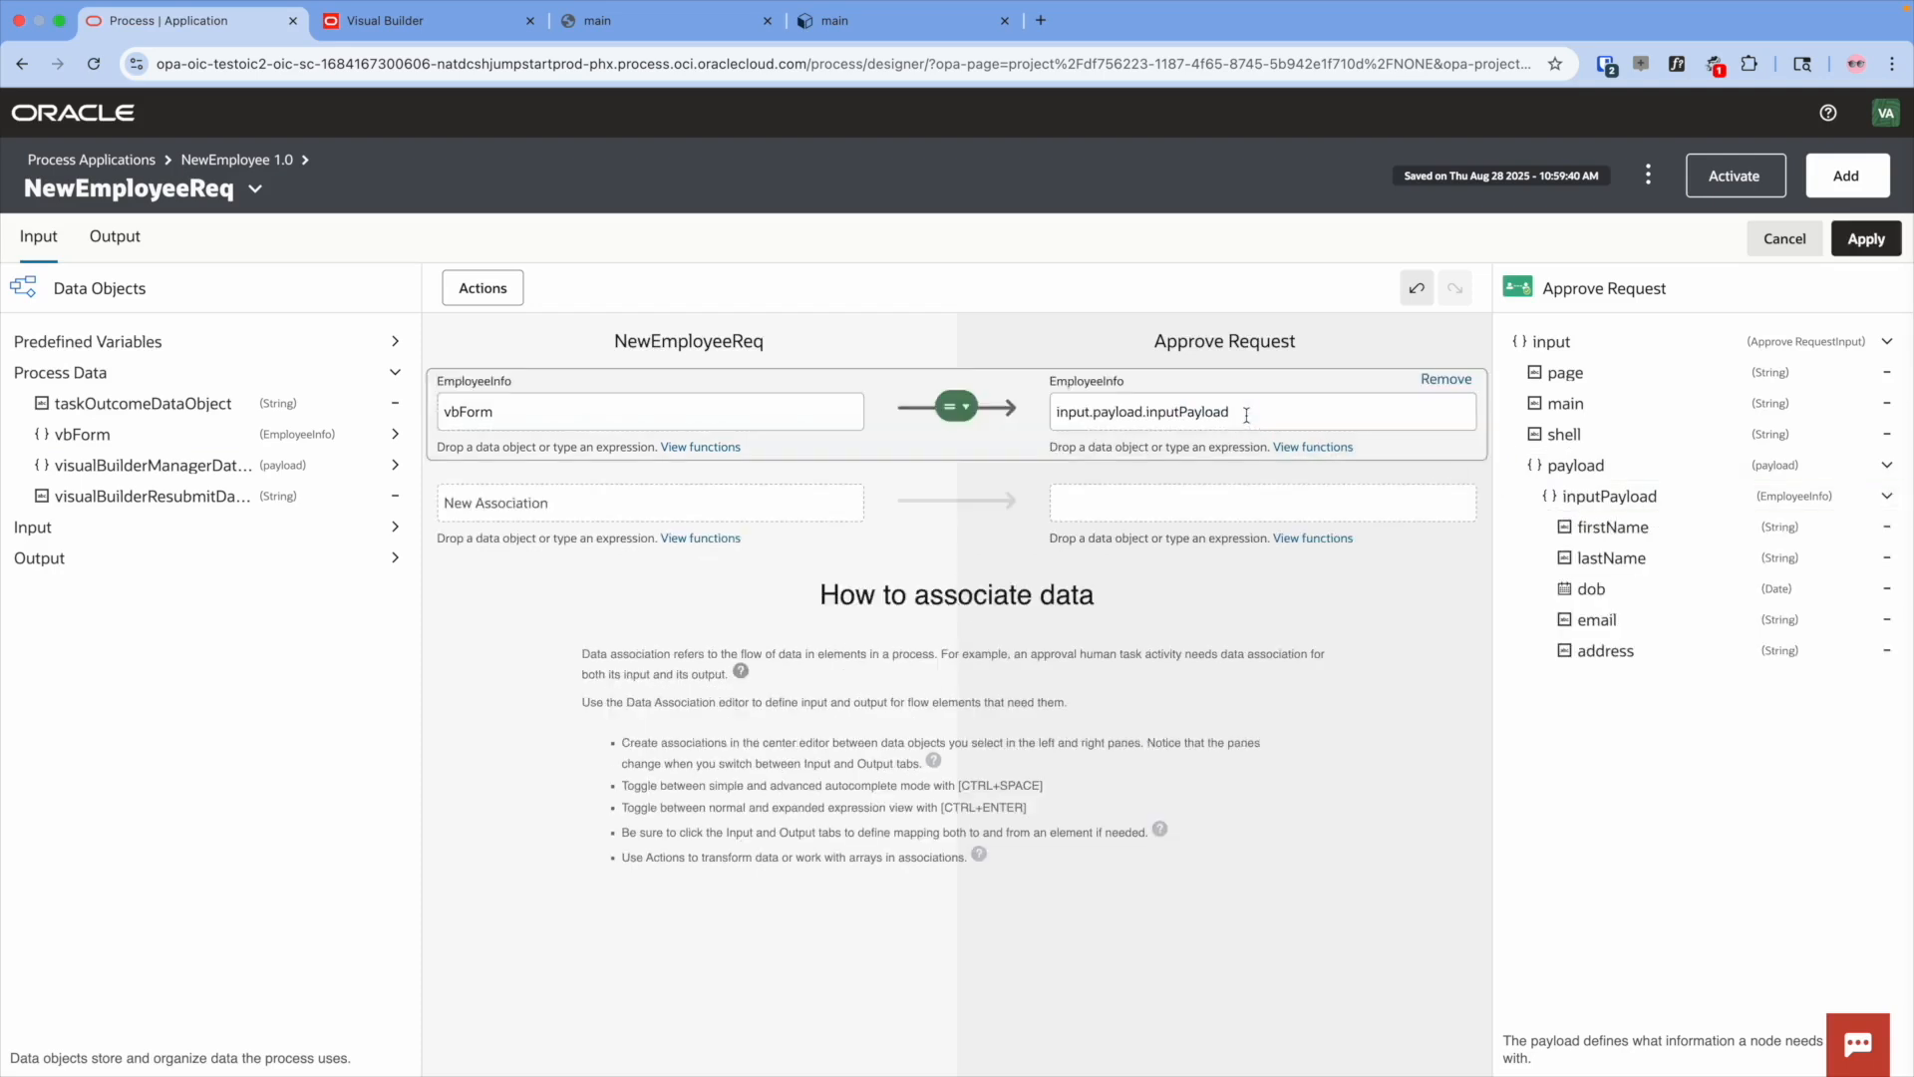
- Set Approve Request's input.page to "shell" and input.main to "managerview"
{"action": "left_click_drag", "start_coordinate": [1602, 377], "coordinate": [1241, 503]}
{"action": "left_click", "coordinate": [677, 508]}
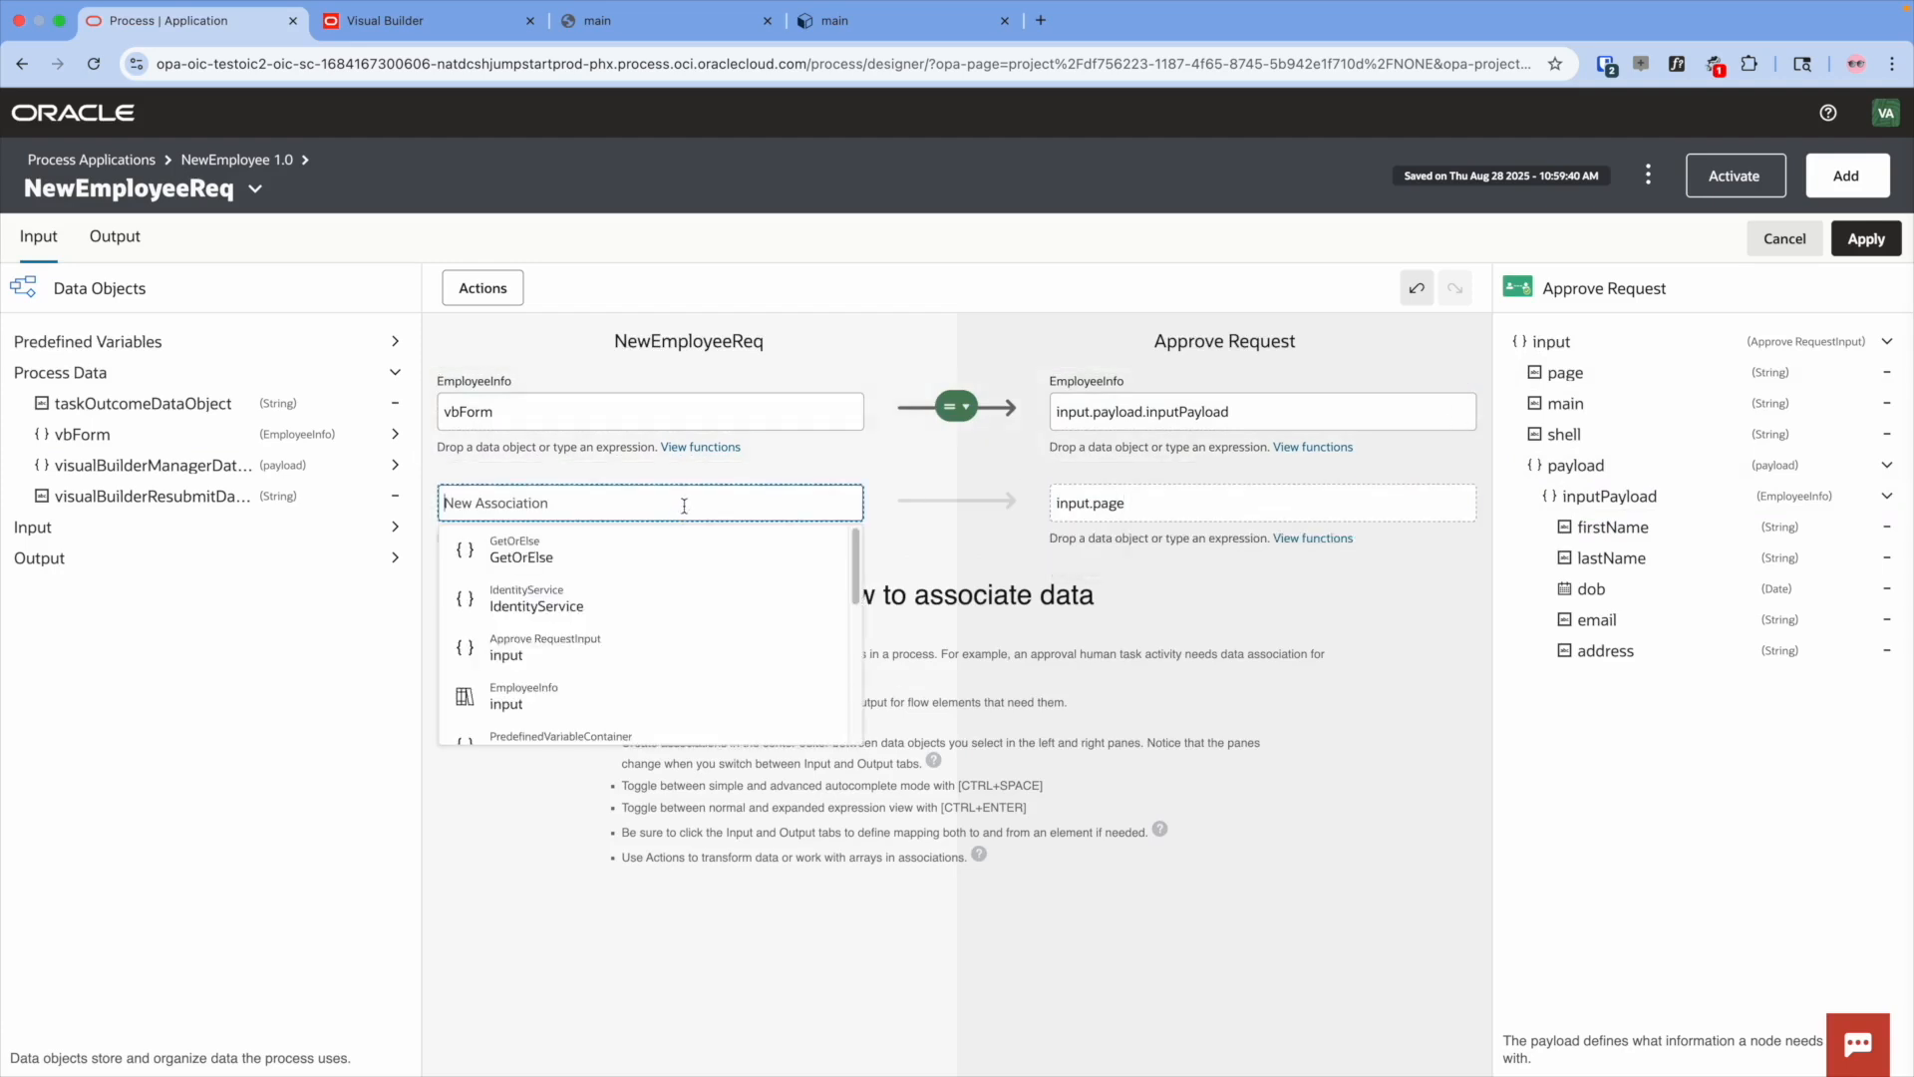
{"action": "type", "text": "\"\""}
{"action": "key", "text": "Left"}
{"action": "type", "text": "shell"}
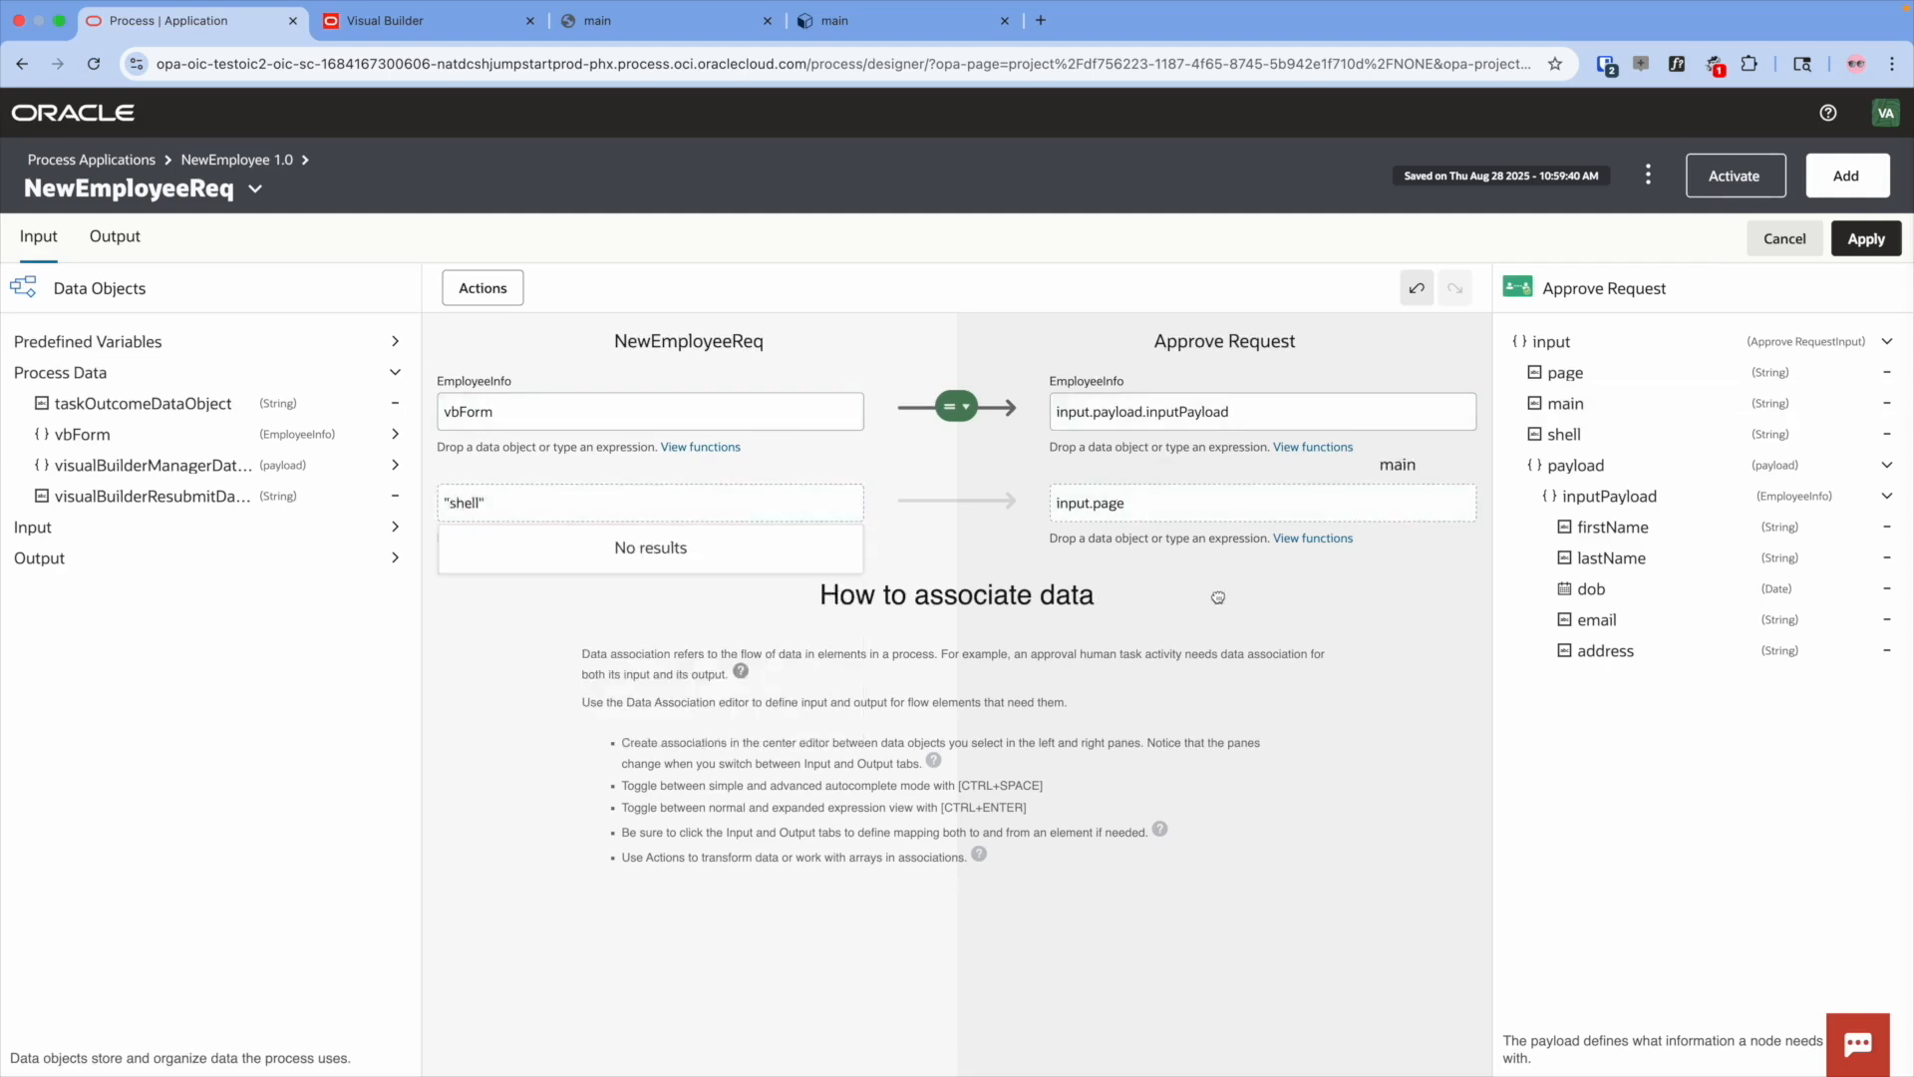
{"action": "key", "text": "Return"}
{"action": "left_click", "coordinate": [614, 598]}
{"action": "type", "text": "\"\""}
{"action": "key", "text": "Left"}
{"action": "type", "text": "mam"}
{"action": "key", "text": "BackSpace"}
{"action": "type", "text": "nagerview"}
{"action": "key", "text": "Return"}
- Set Approve Request's input.shell to the string "main"
{"action": "left_click_drag", "start_coordinate": [1561, 434], "coordinate": [1196, 688]}
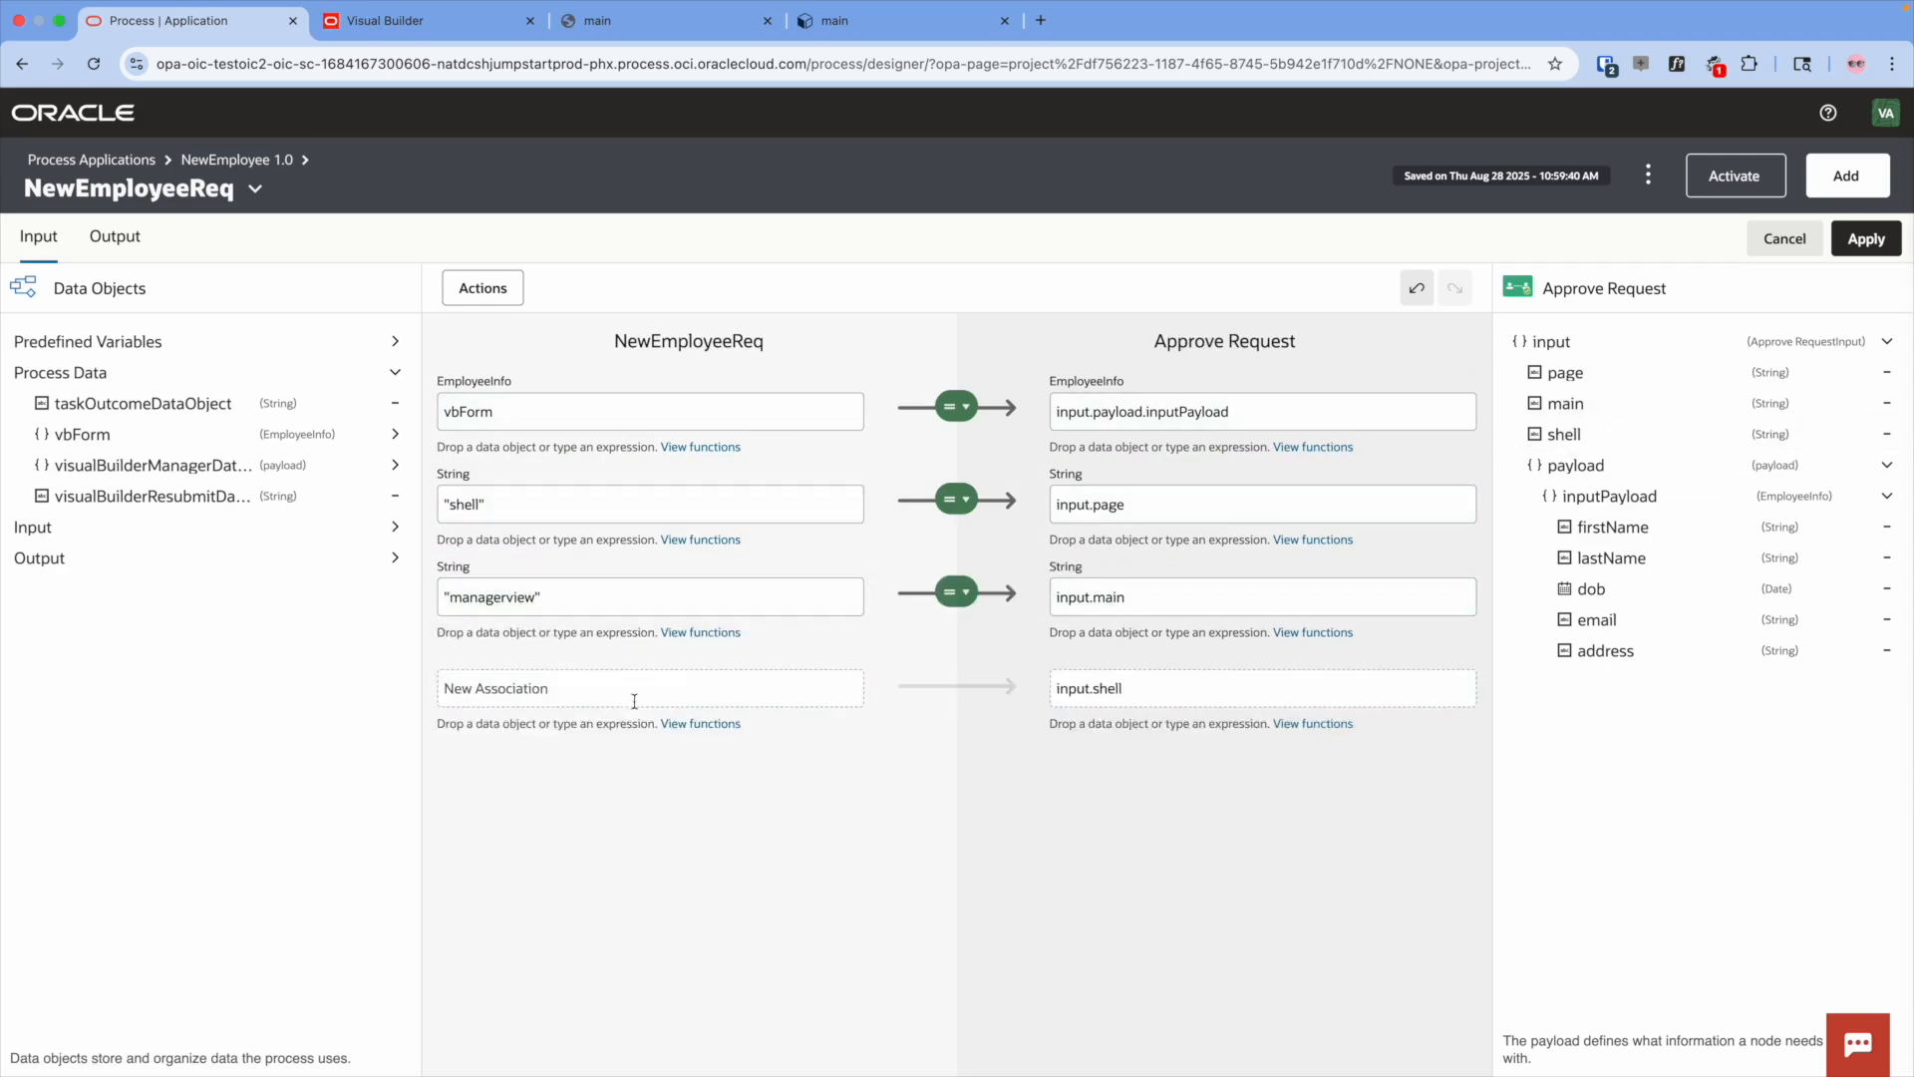
{"action": "left_click", "coordinate": [602, 688]}
{"action": "type", "text": "\"\""}
{"action": "key", "text": "Left"}
{"action": "type", "text": "main"}
{"action": "key", "text": "Return"}
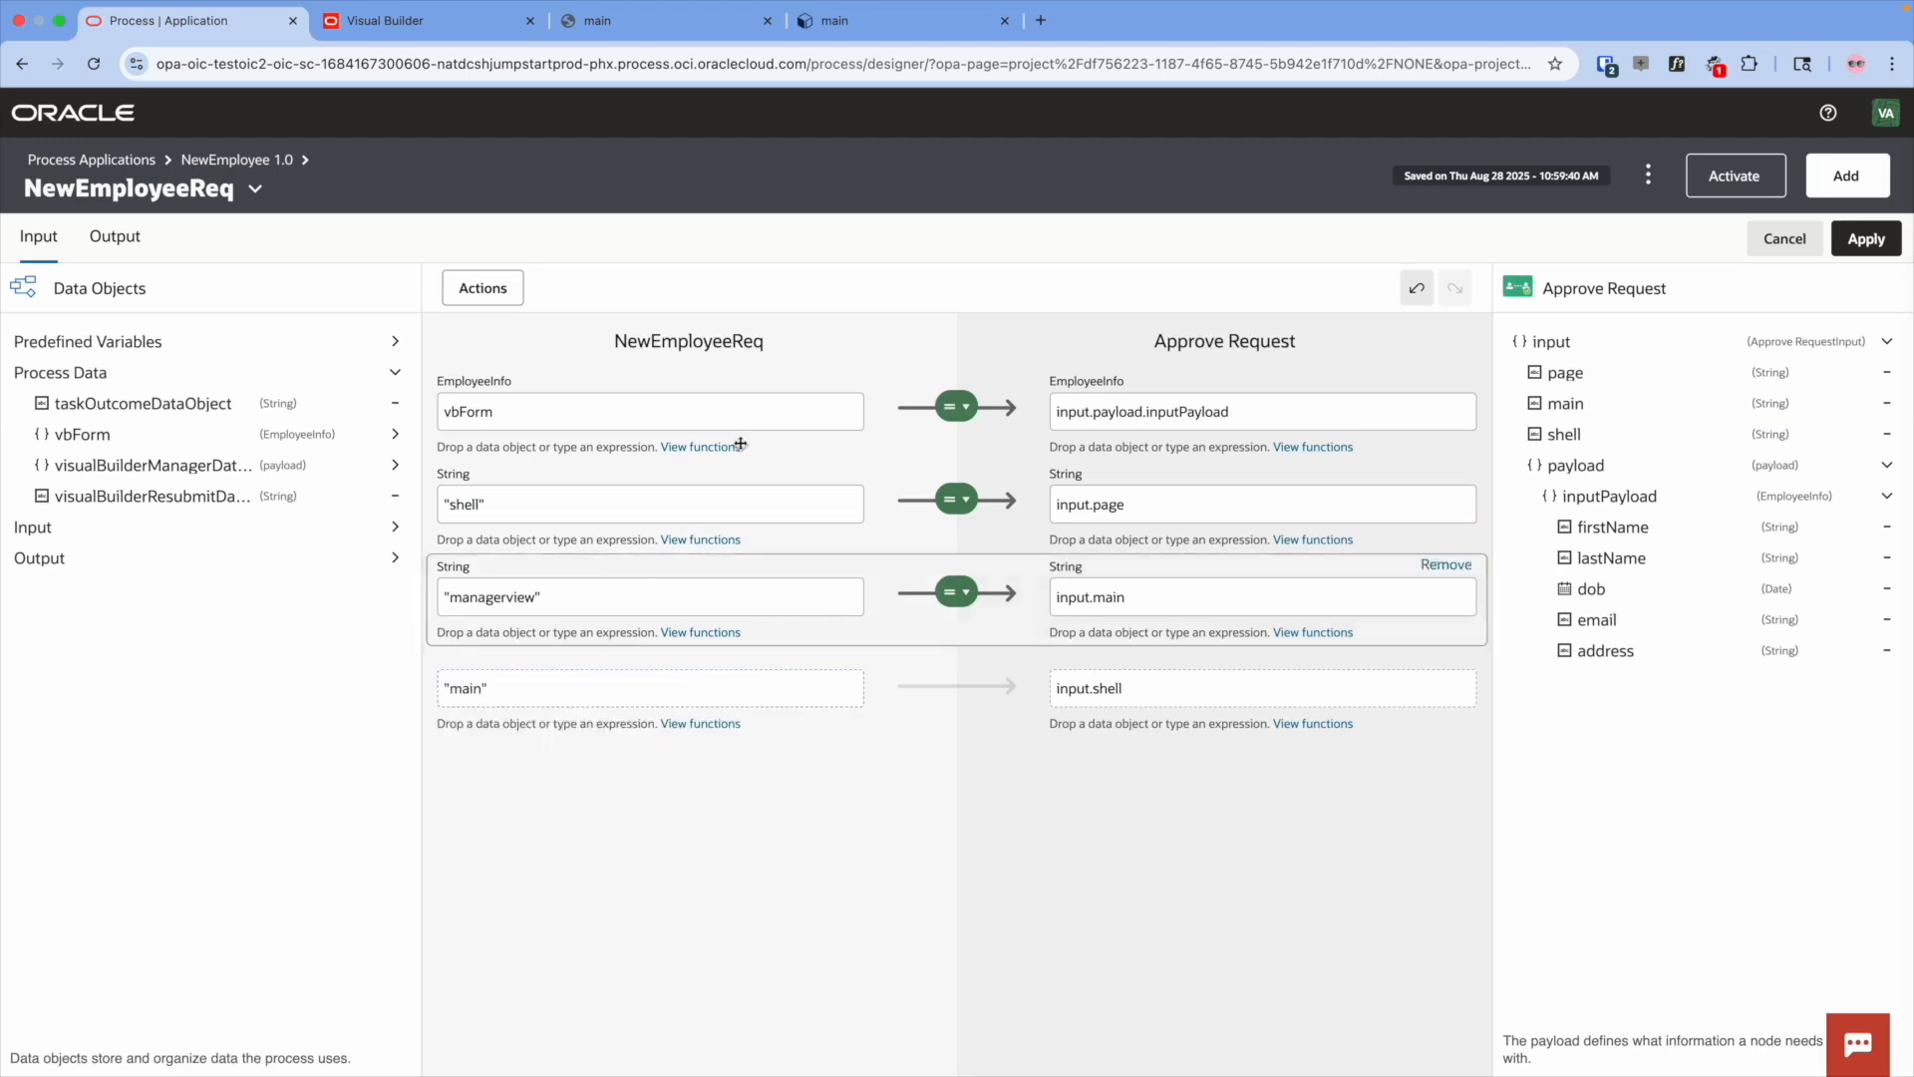
{"action": "left_click", "coordinate": [126, 244]}
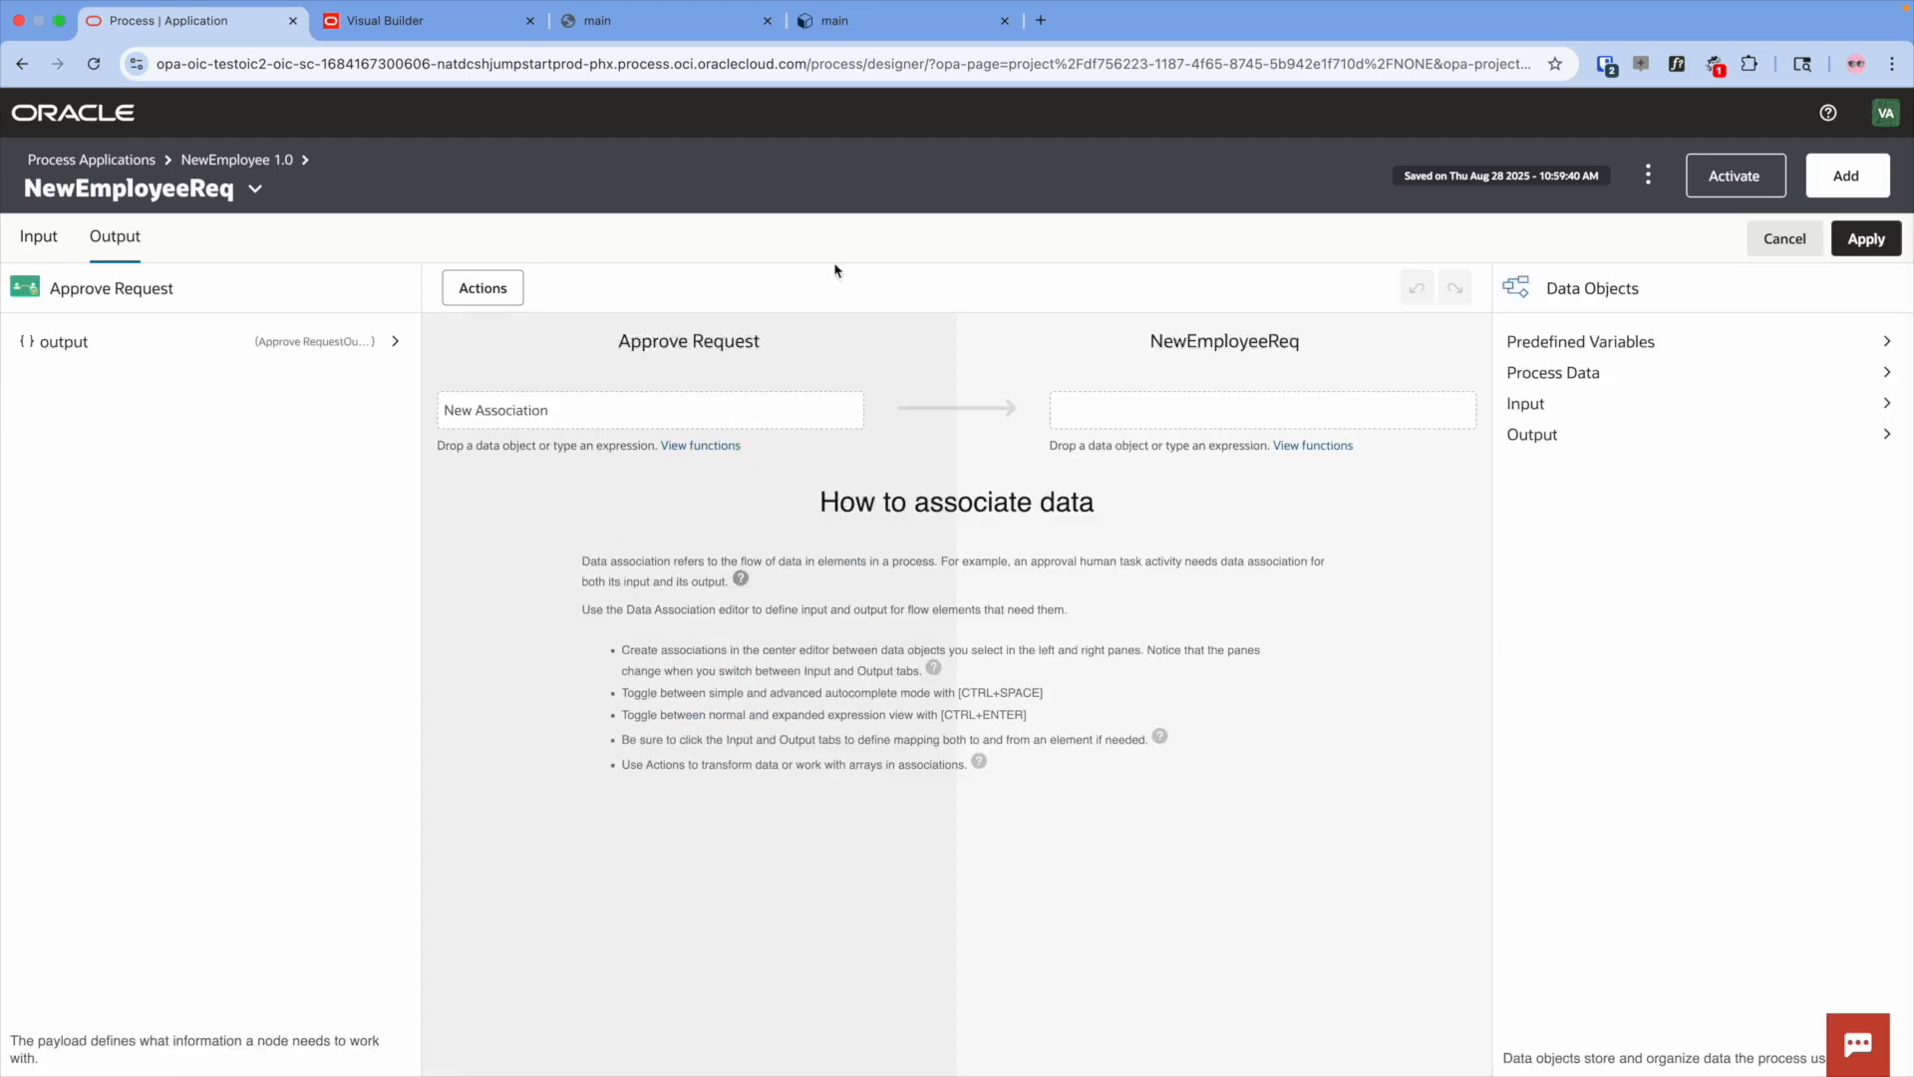
- Map Approve Request's output.taskOutcome to taskOutcomeDataObject and apply the associations
{"action": "left_click", "coordinate": [396, 342]}
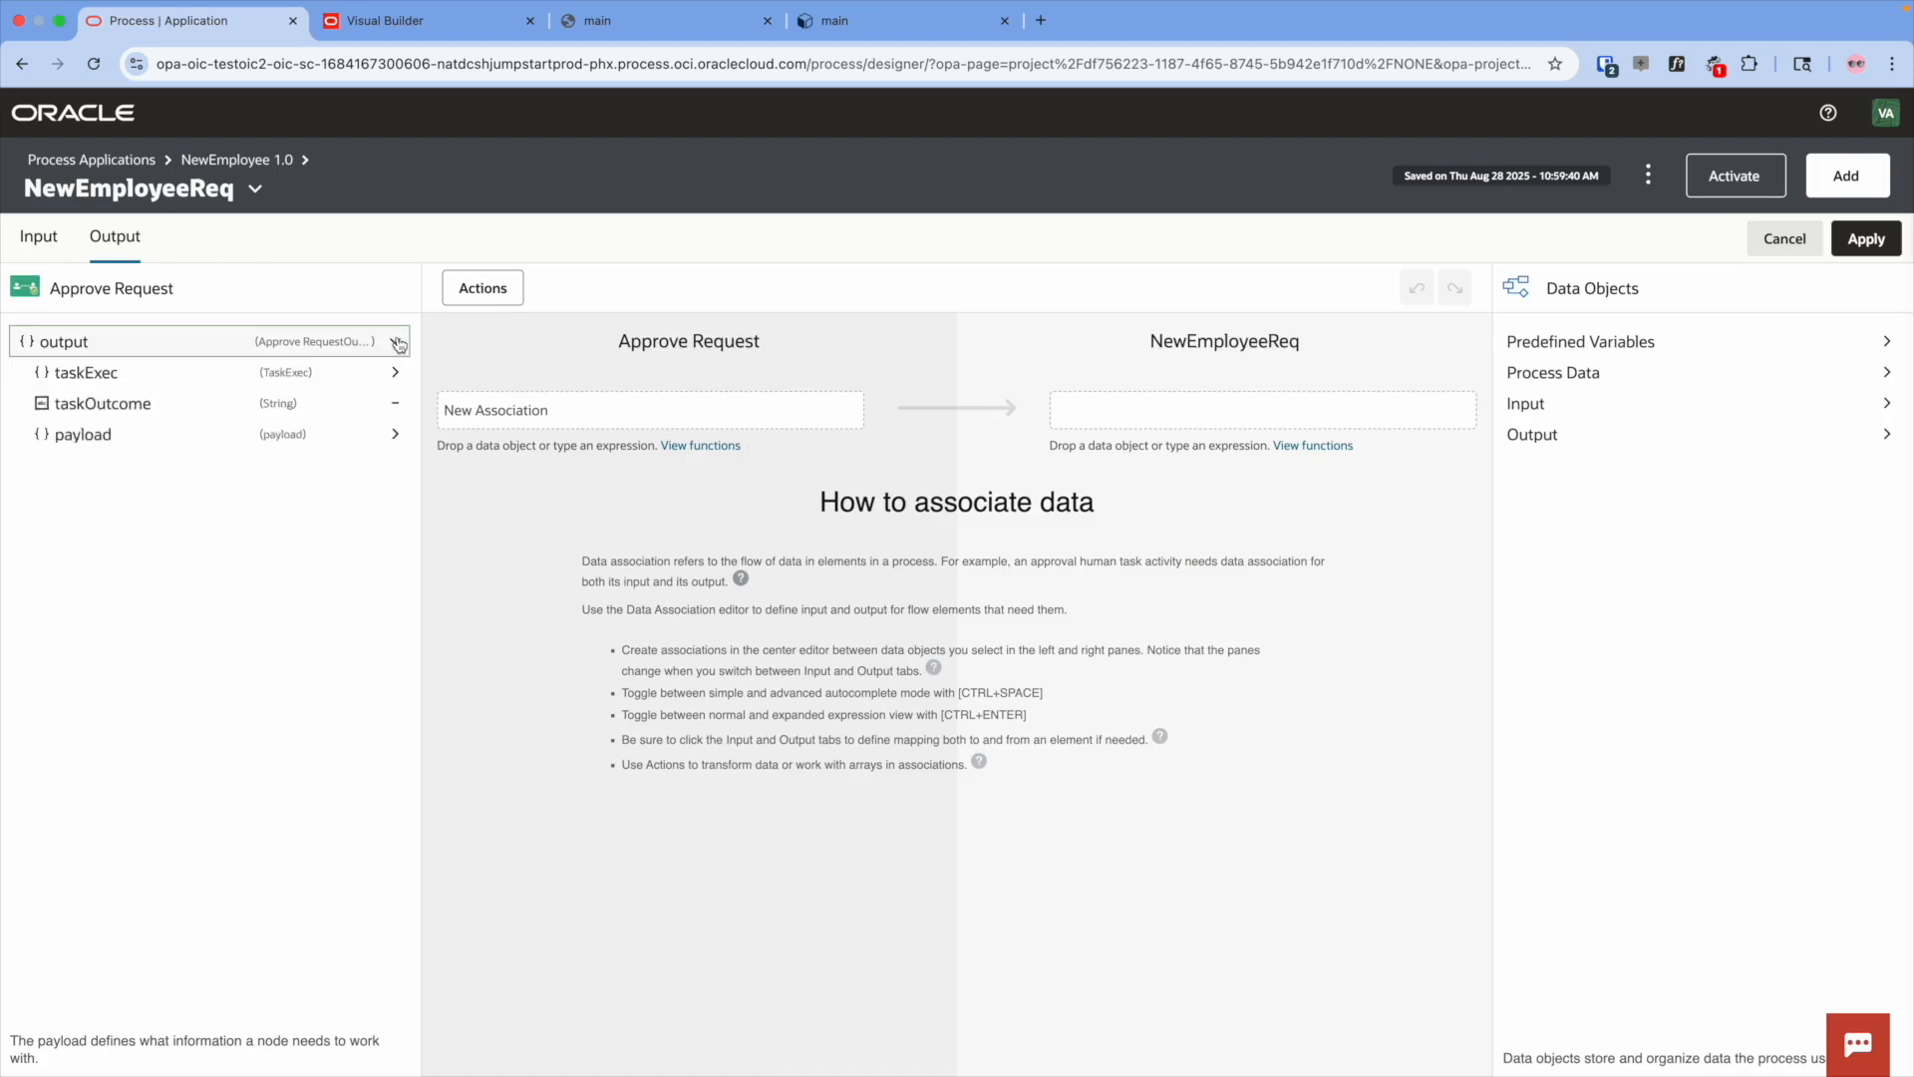
{"action": "left_click_drag", "start_coordinate": [159, 407], "coordinate": [653, 413]}
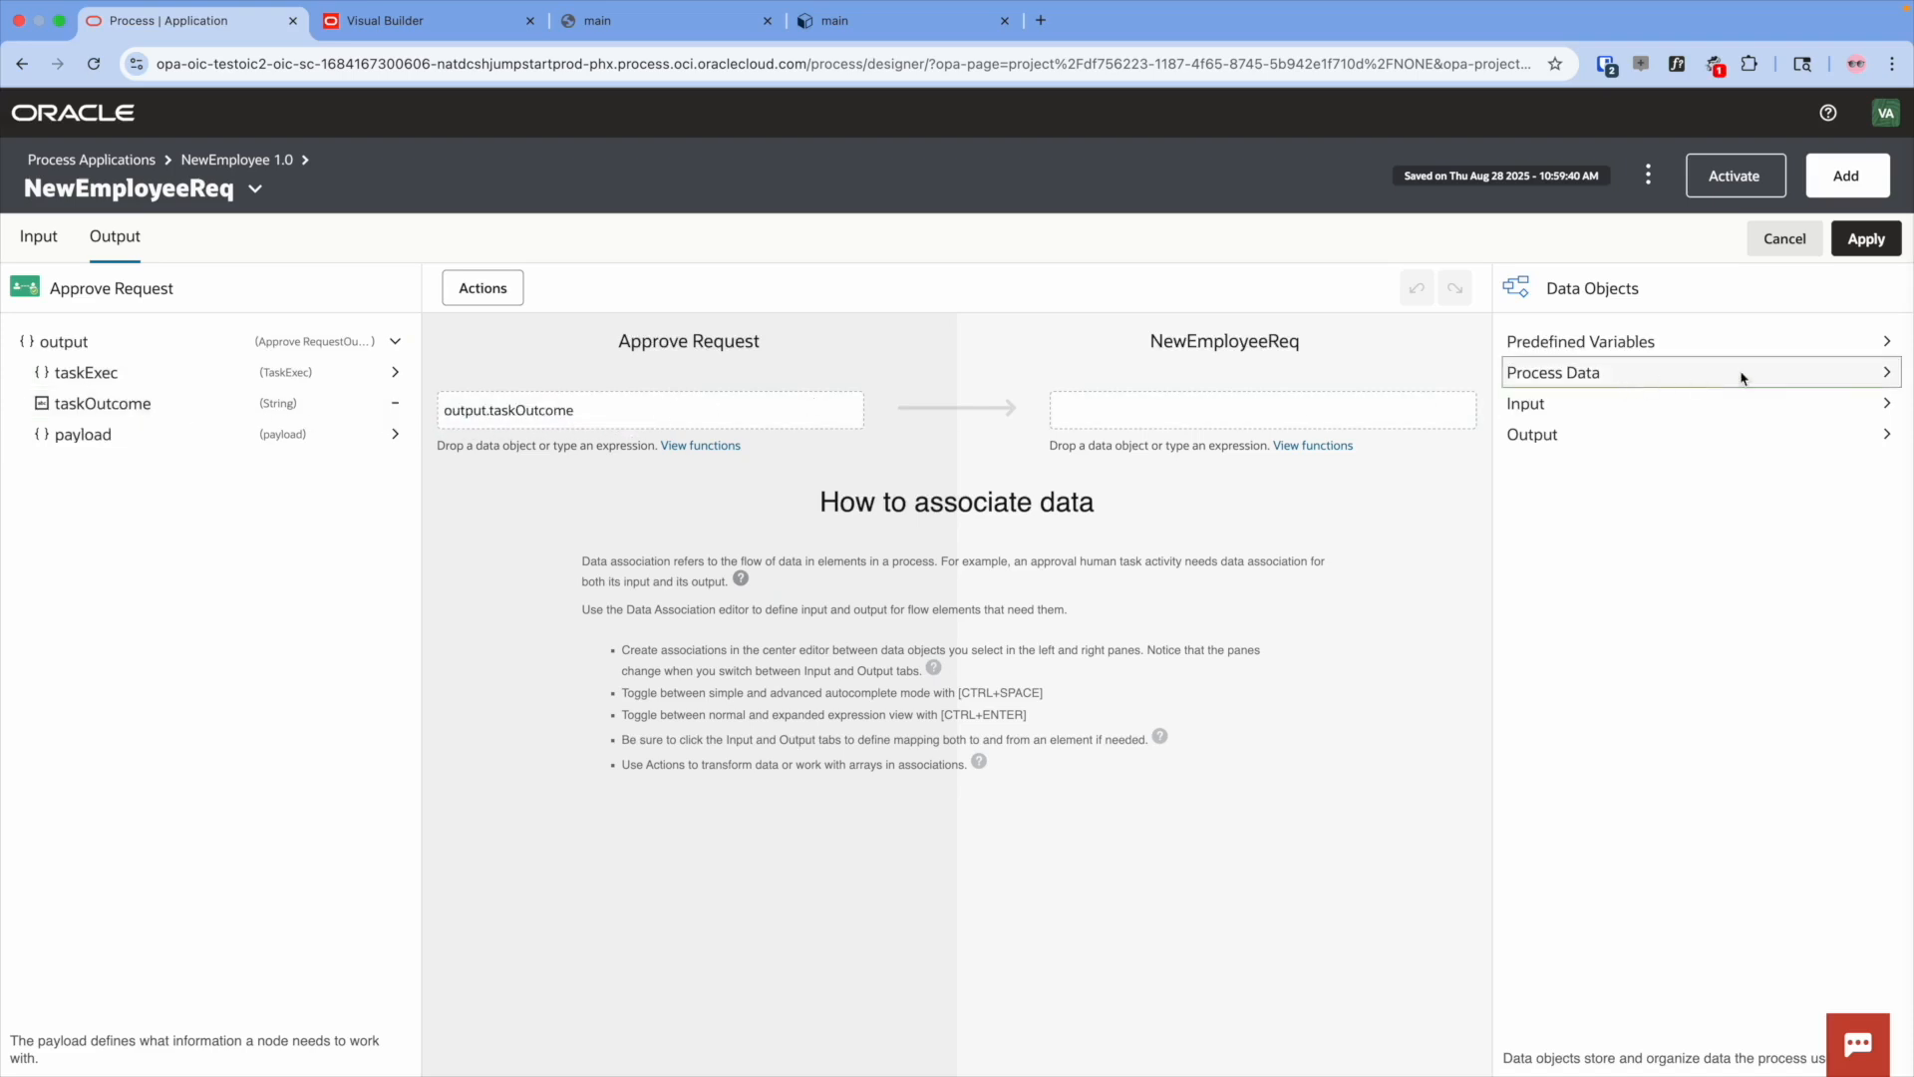
{"action": "left_click", "coordinate": [1893, 375]}
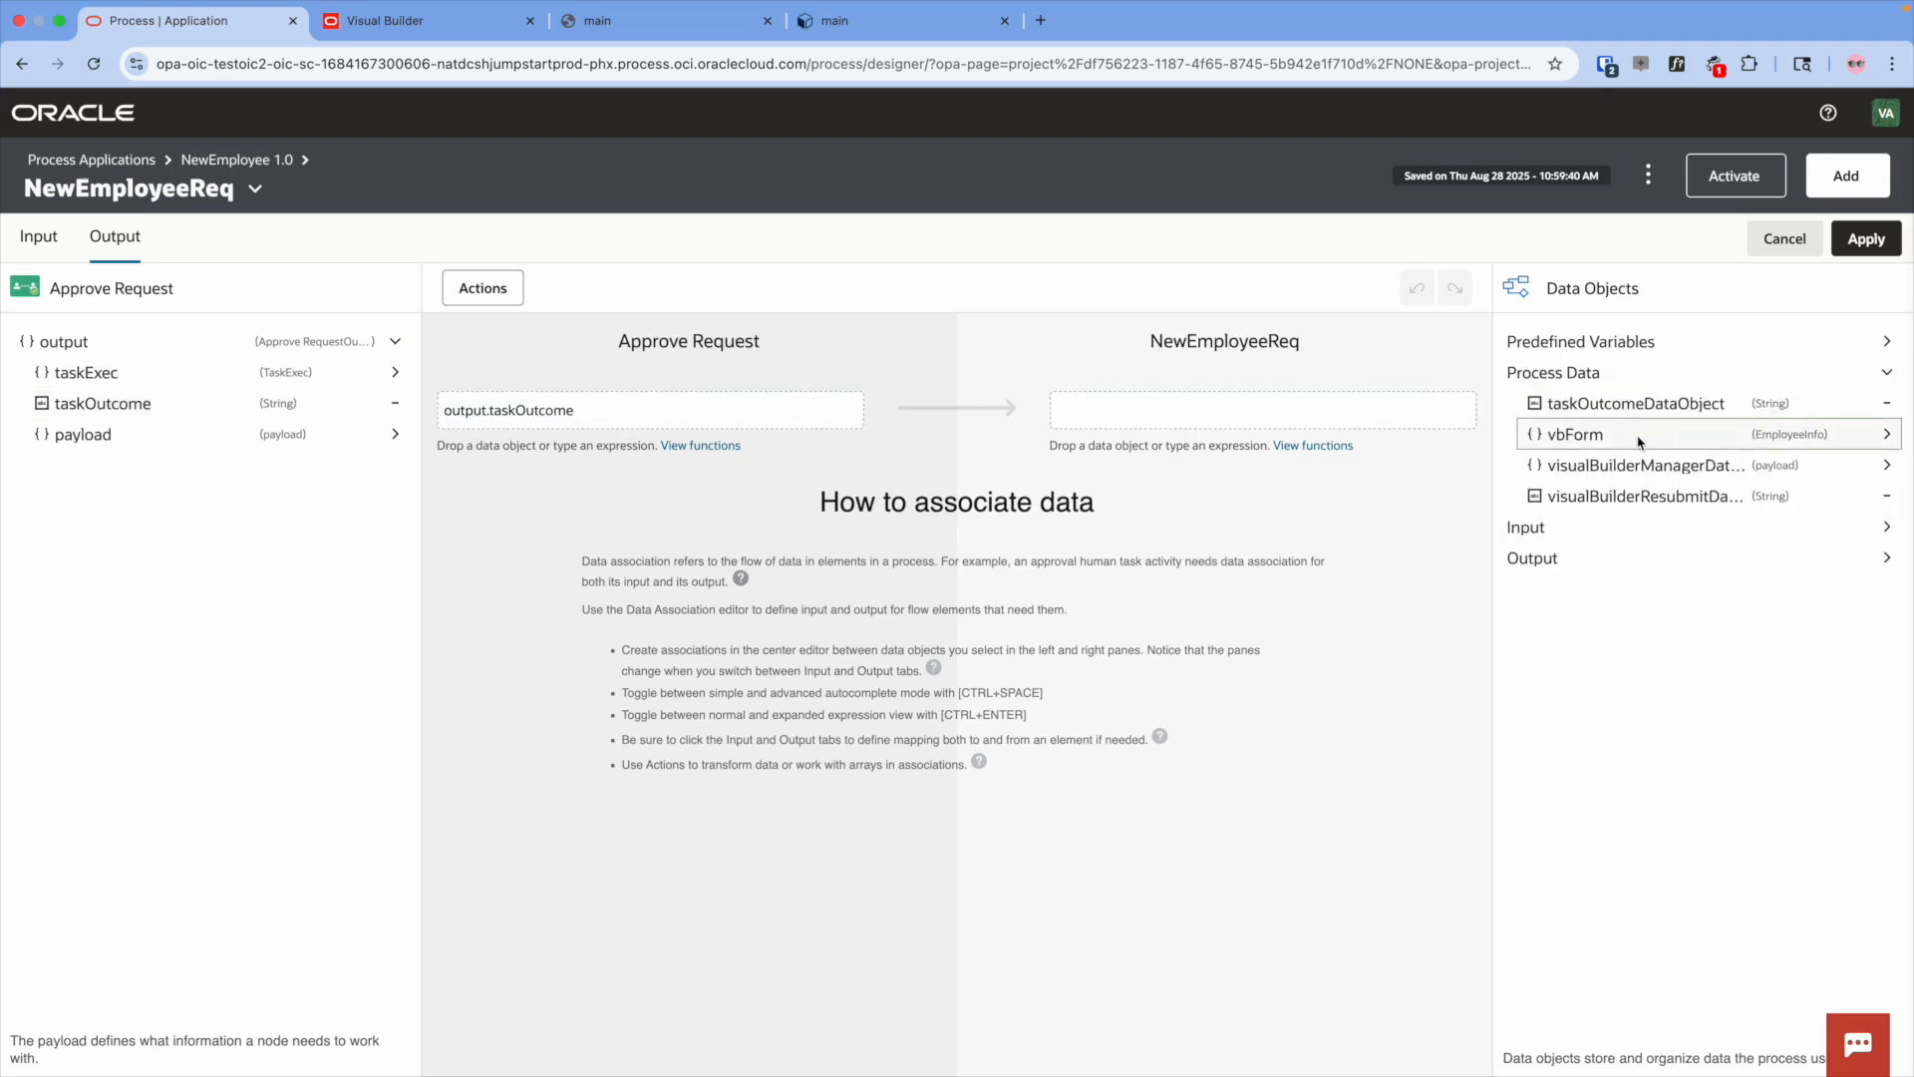
{"action": "left_click_drag", "start_coordinate": [1617, 409], "coordinate": [1196, 411]}
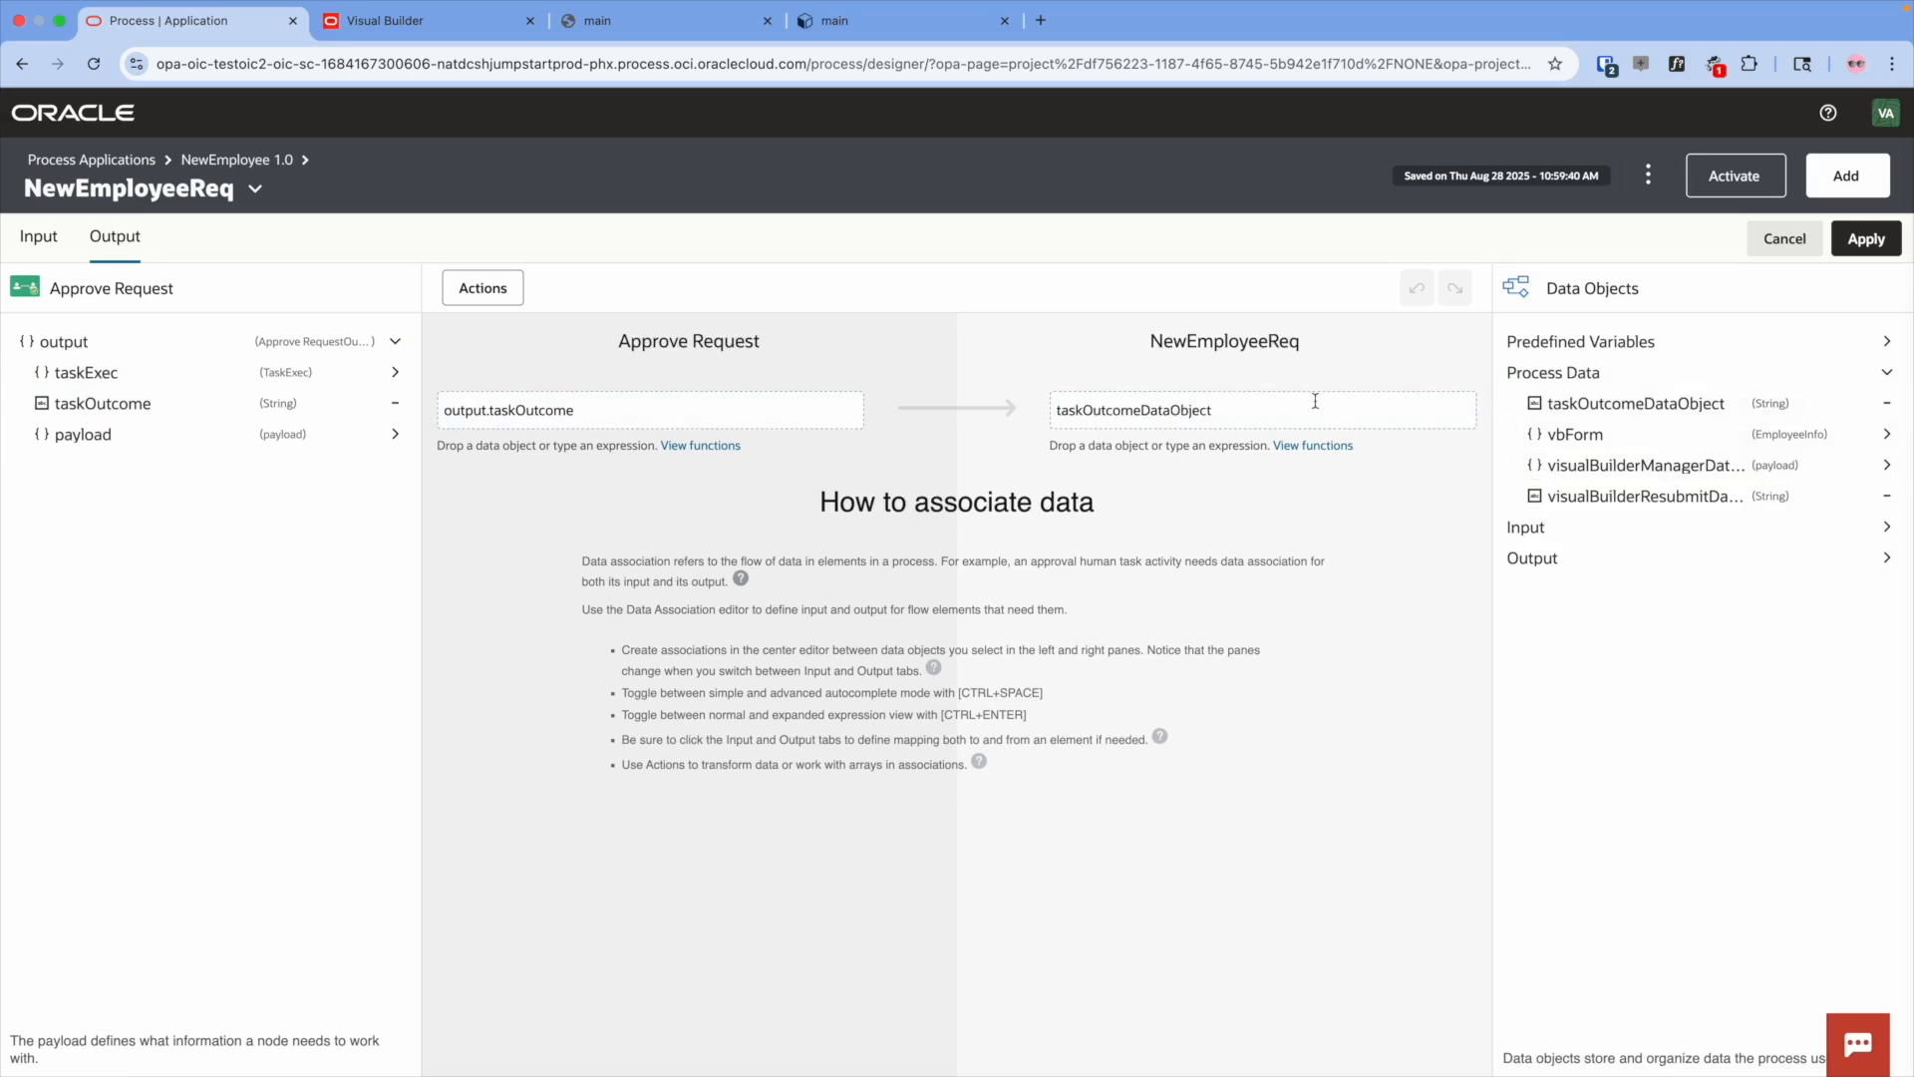
{"action": "left_click", "coordinate": [1868, 241]}
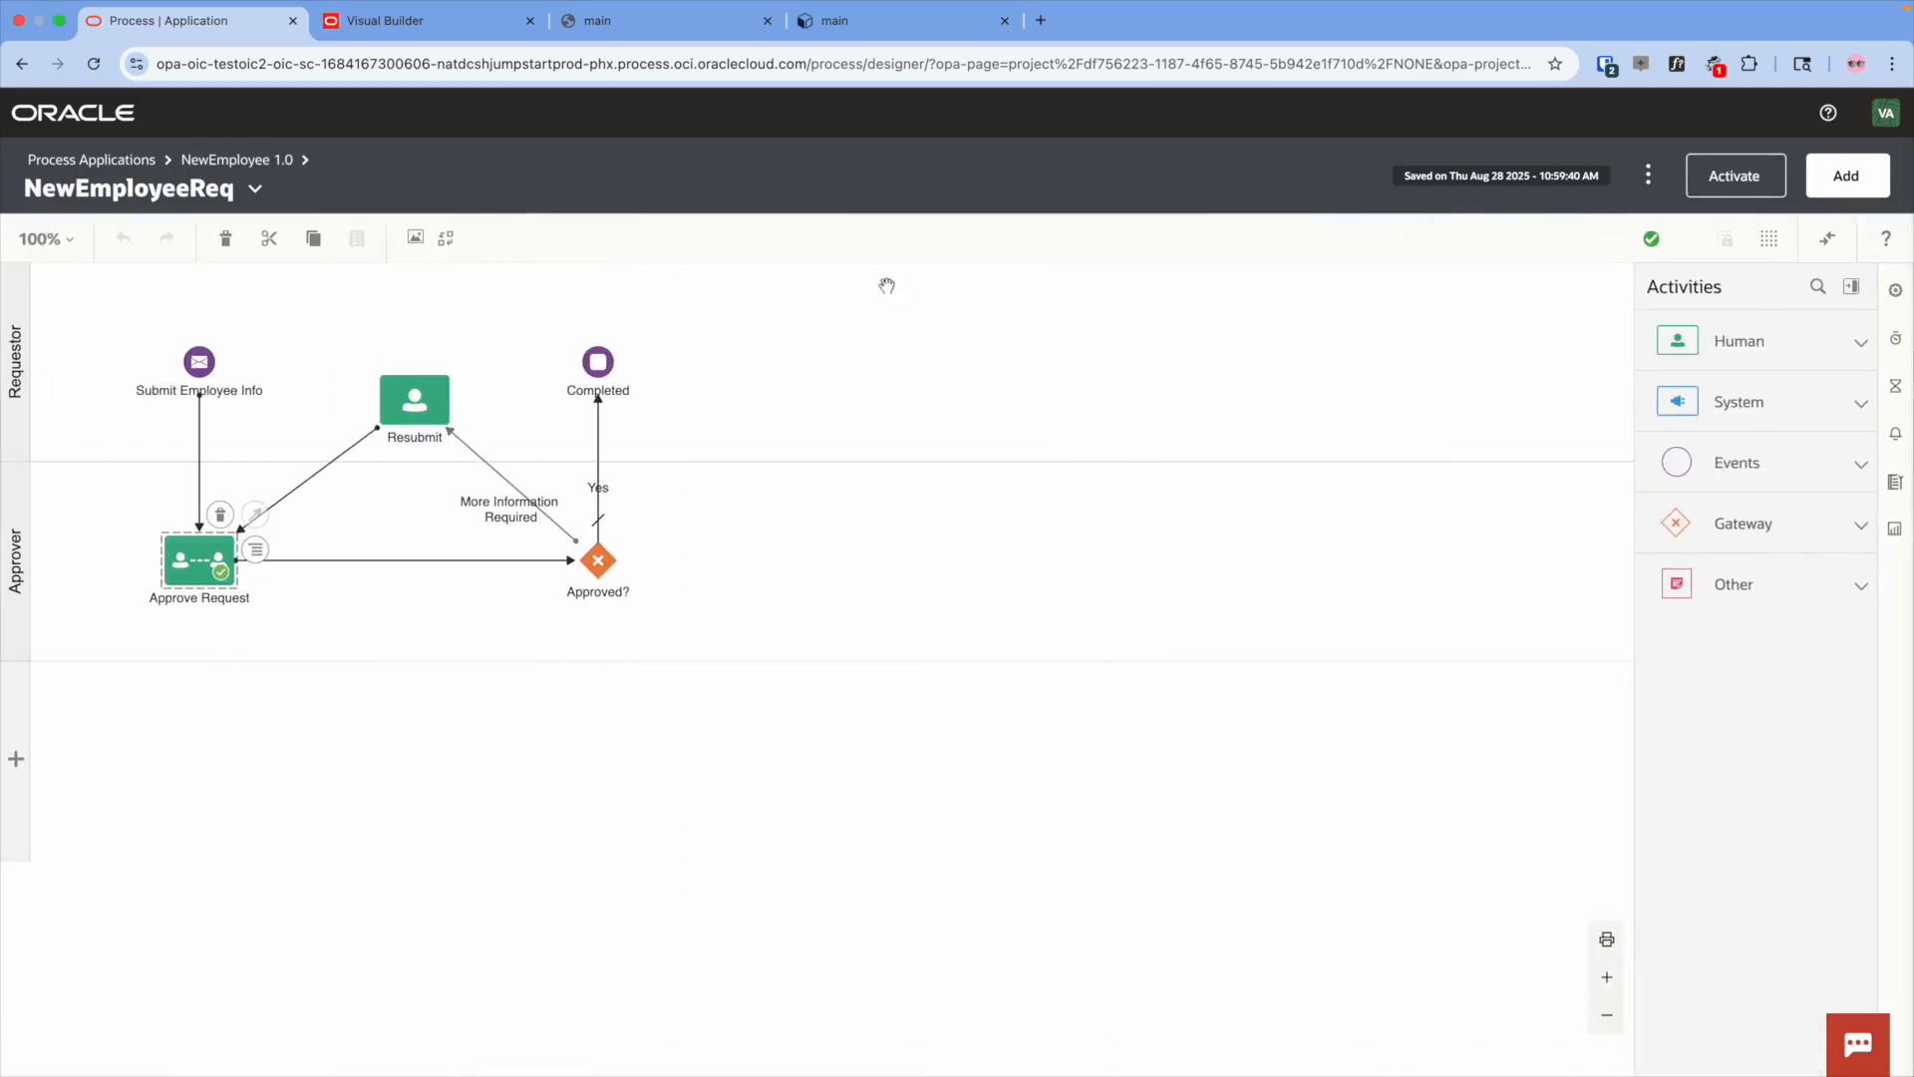
- Map vbForm to the Resubmit task's inputPayload
{"action": "left_click", "coordinate": [424, 401]}
{"action": "left_click", "coordinate": [472, 389]}
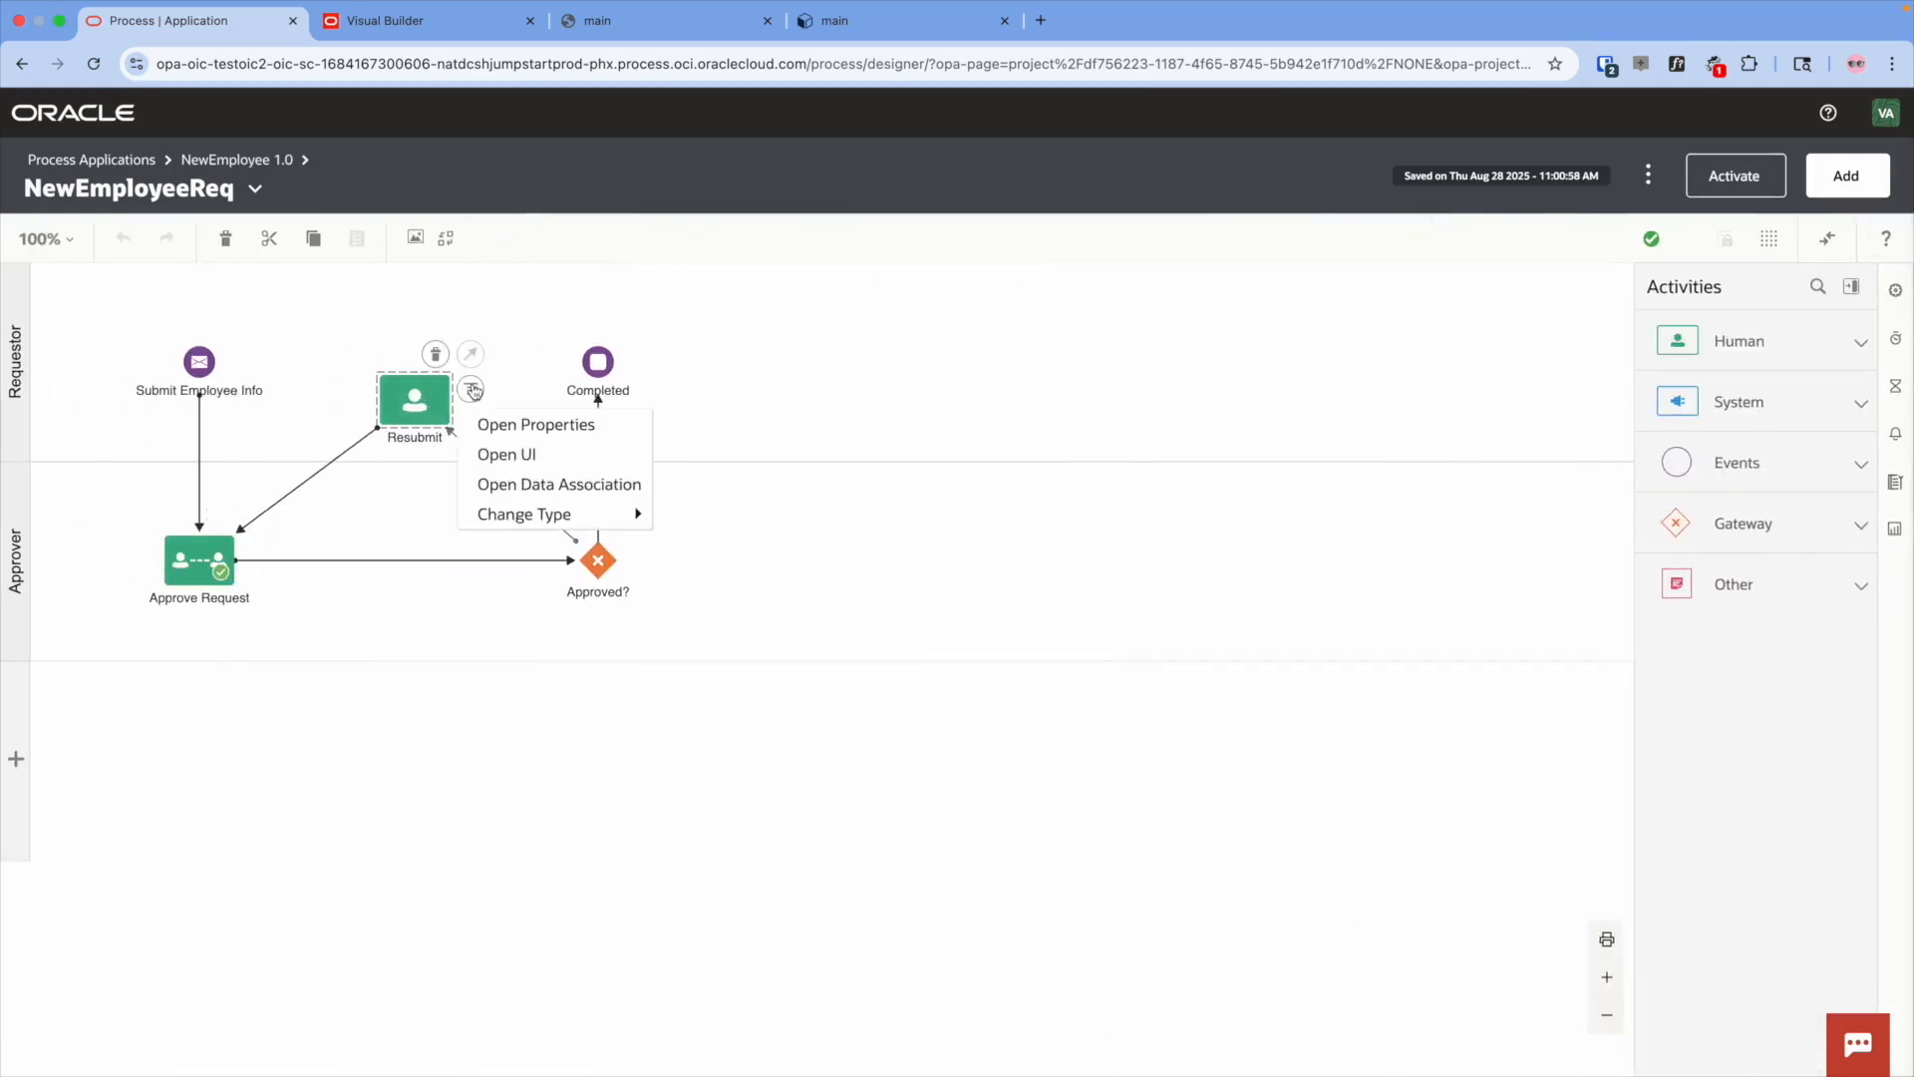
{"action": "left_click", "coordinate": [528, 475]}
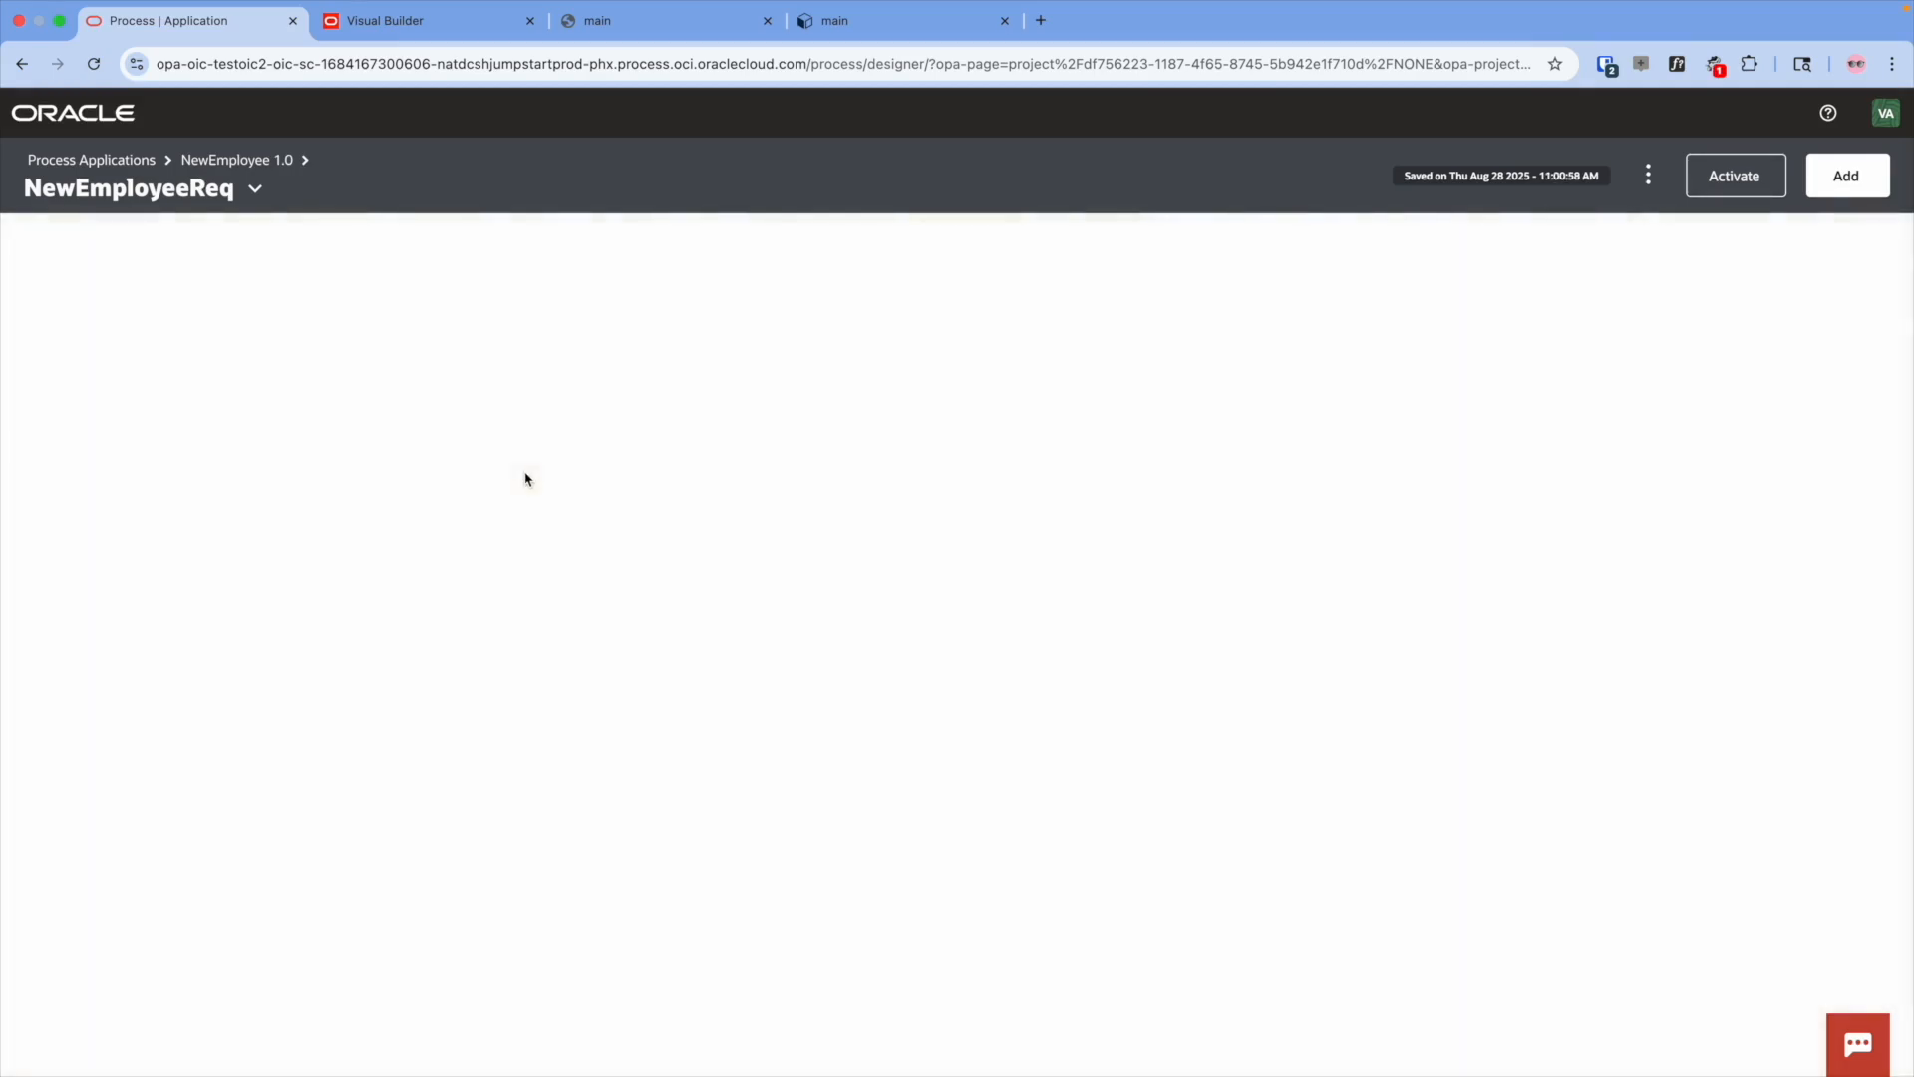
{"action": "left_click", "coordinate": [389, 372]}
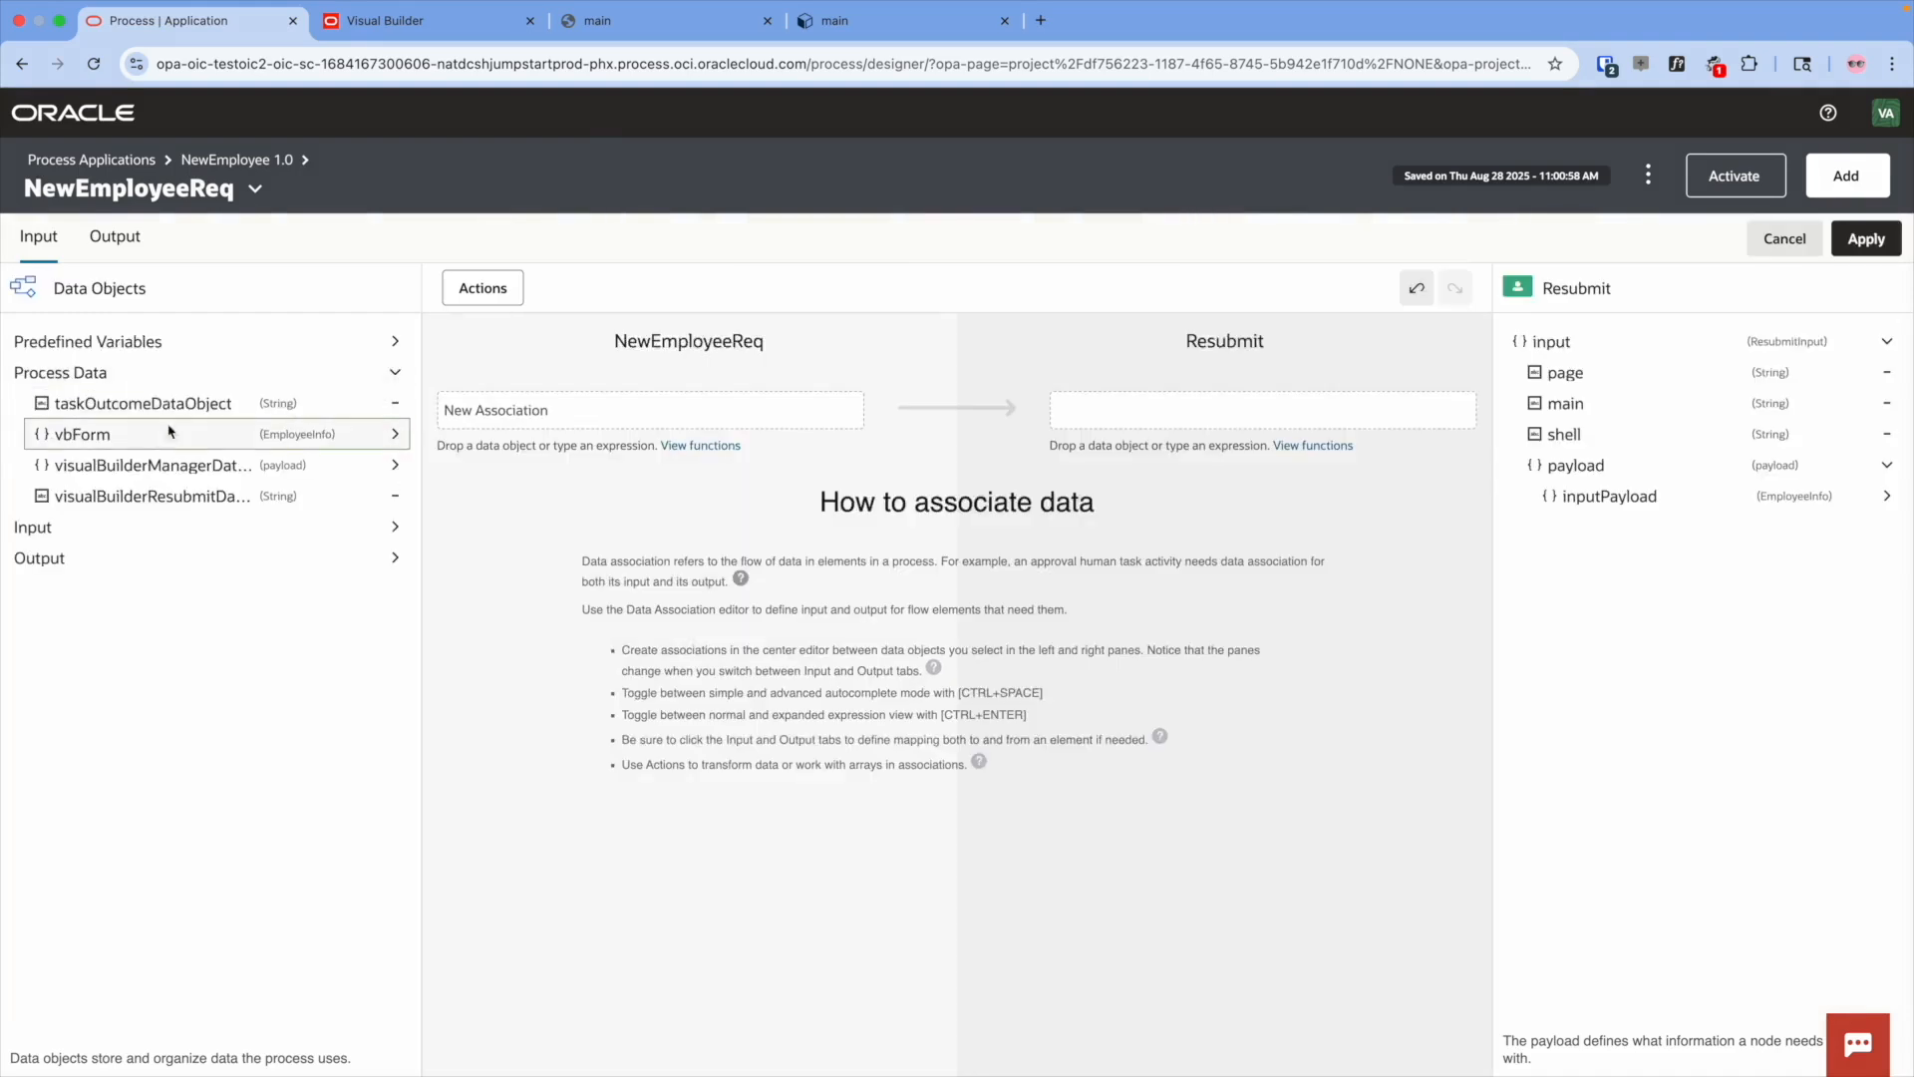
{"action": "left_click_drag", "start_coordinate": [80, 433], "coordinate": [566, 412]}
{"action": "left_click_drag", "start_coordinate": [1609, 495], "coordinate": [1266, 413]}
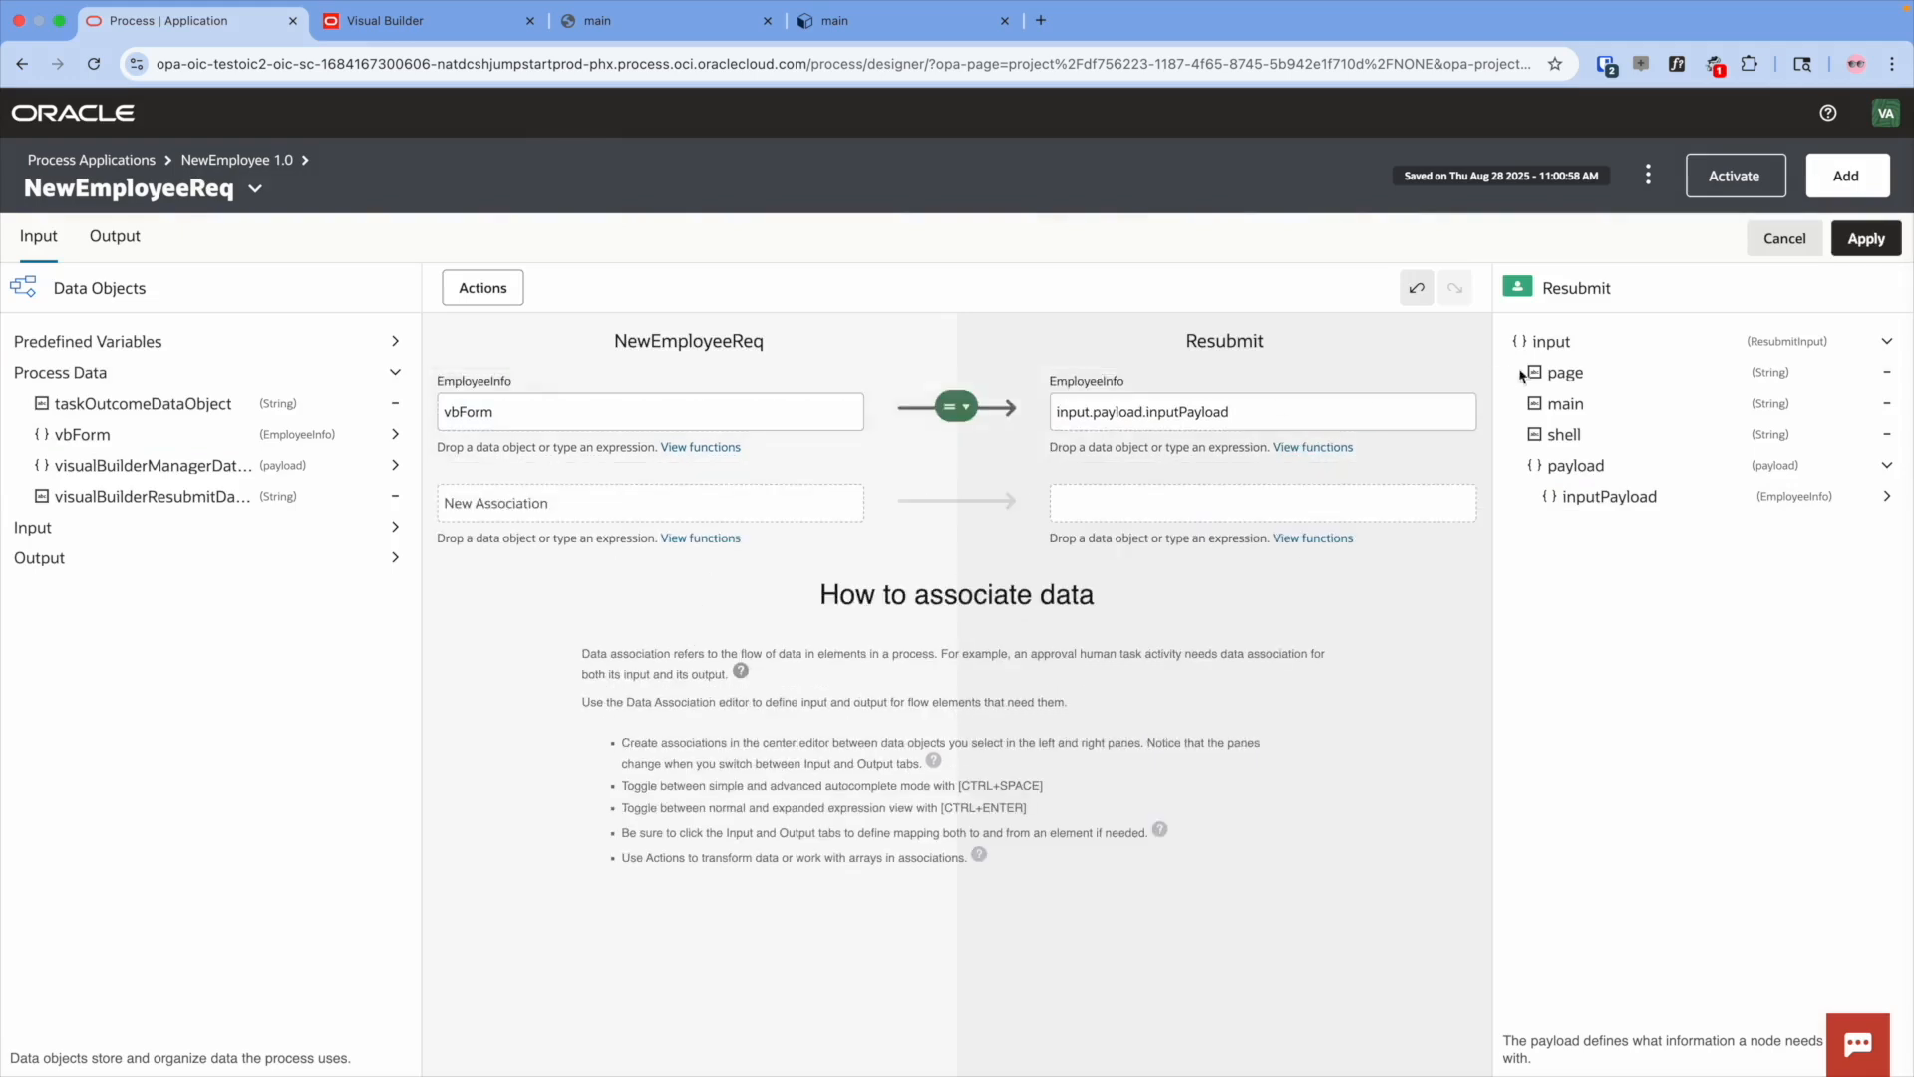
- Set Resubmit's input.page to "shell", input.main to "resubmit" and input.shell to "main"
{"action": "left_click_drag", "start_coordinate": [1563, 372], "coordinate": [1222, 489]}
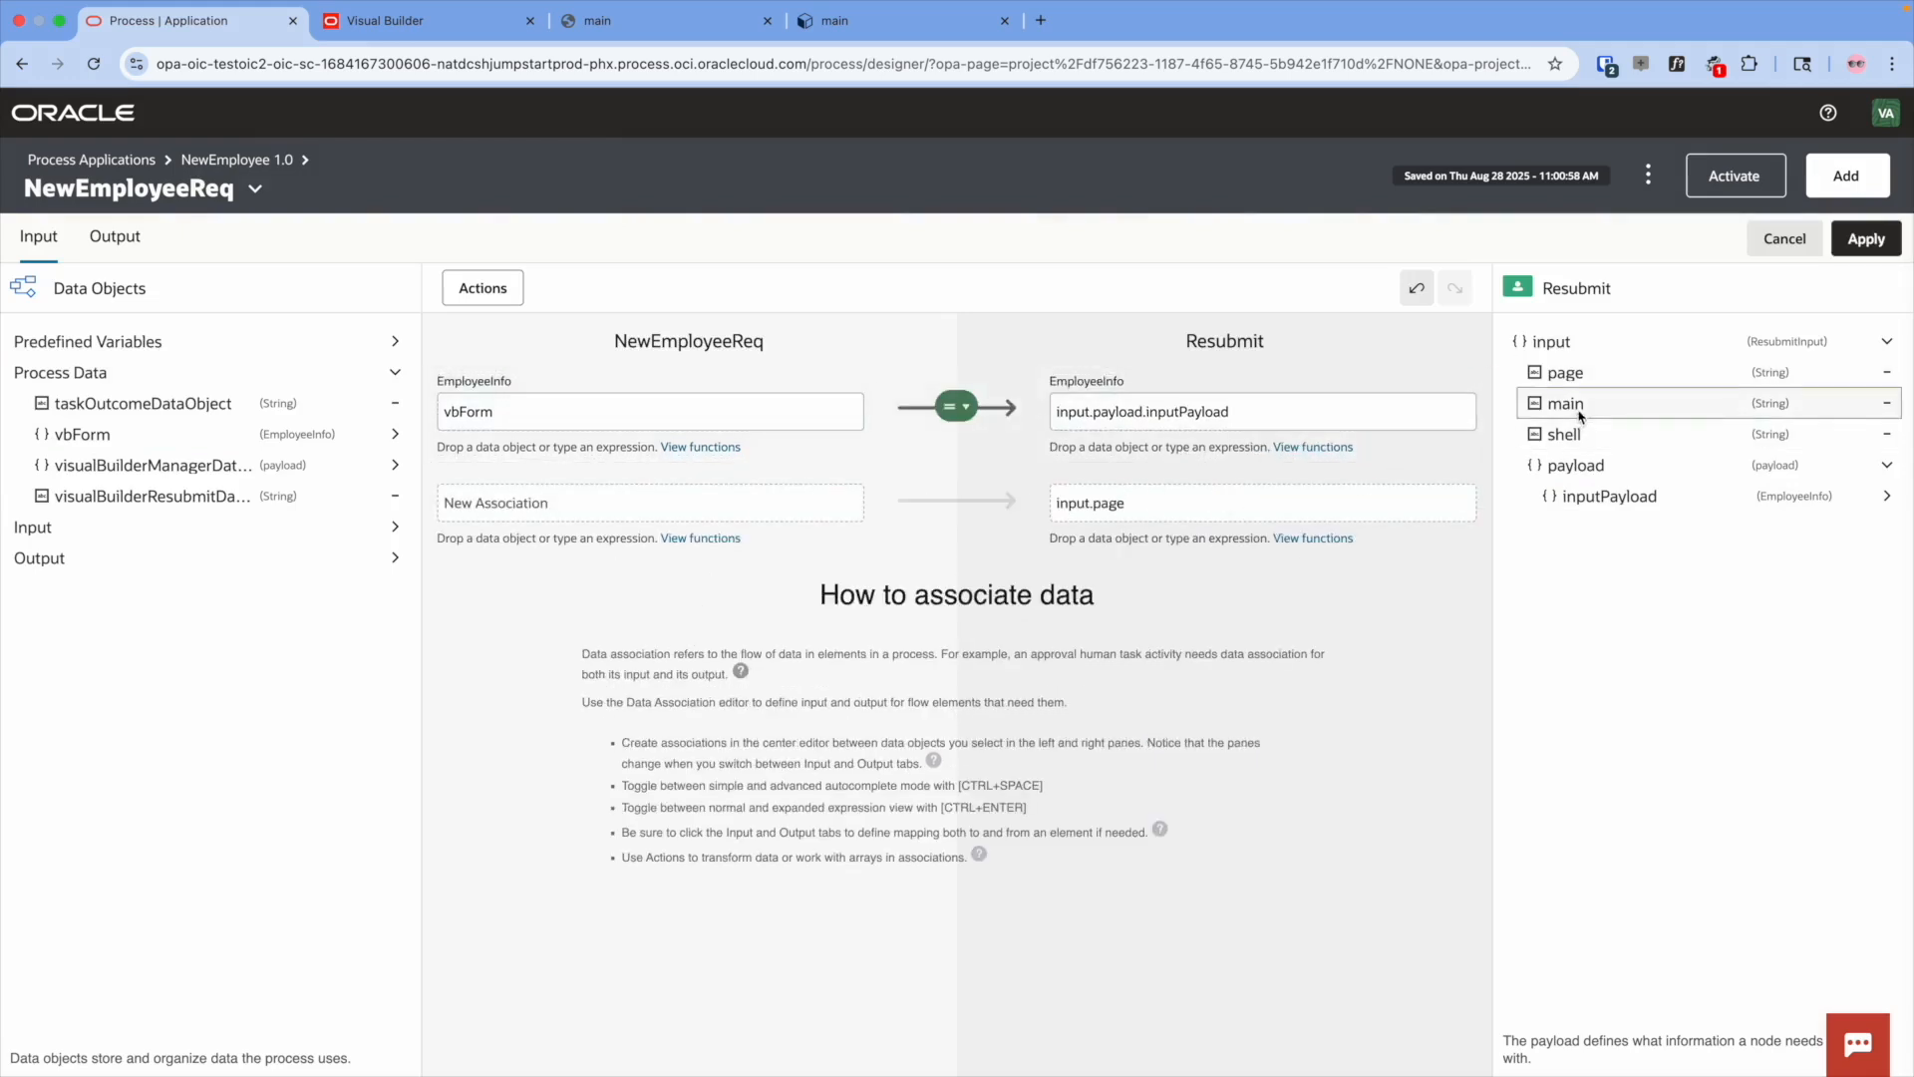
{"action": "left_click", "coordinate": [678, 506]}
{"action": "type", "text": "\"shell\""}
{"action": "left_click_drag", "start_coordinate": [1565, 404], "coordinate": [1186, 595]}
{"action": "left_click", "coordinate": [773, 595]}
{"action": "type", "text": "\"resubmit\""}
{"action": "key", "text": "Return"}
{"action": "left_click", "coordinate": [663, 688]}
{"action": "type", "text": "\"main\""}
{"action": "key", "text": "Return"}
- Map Resubmit's output.payload.inputPayload back to vbForm and apply the association
{"action": "left_click", "coordinate": [113, 241]}
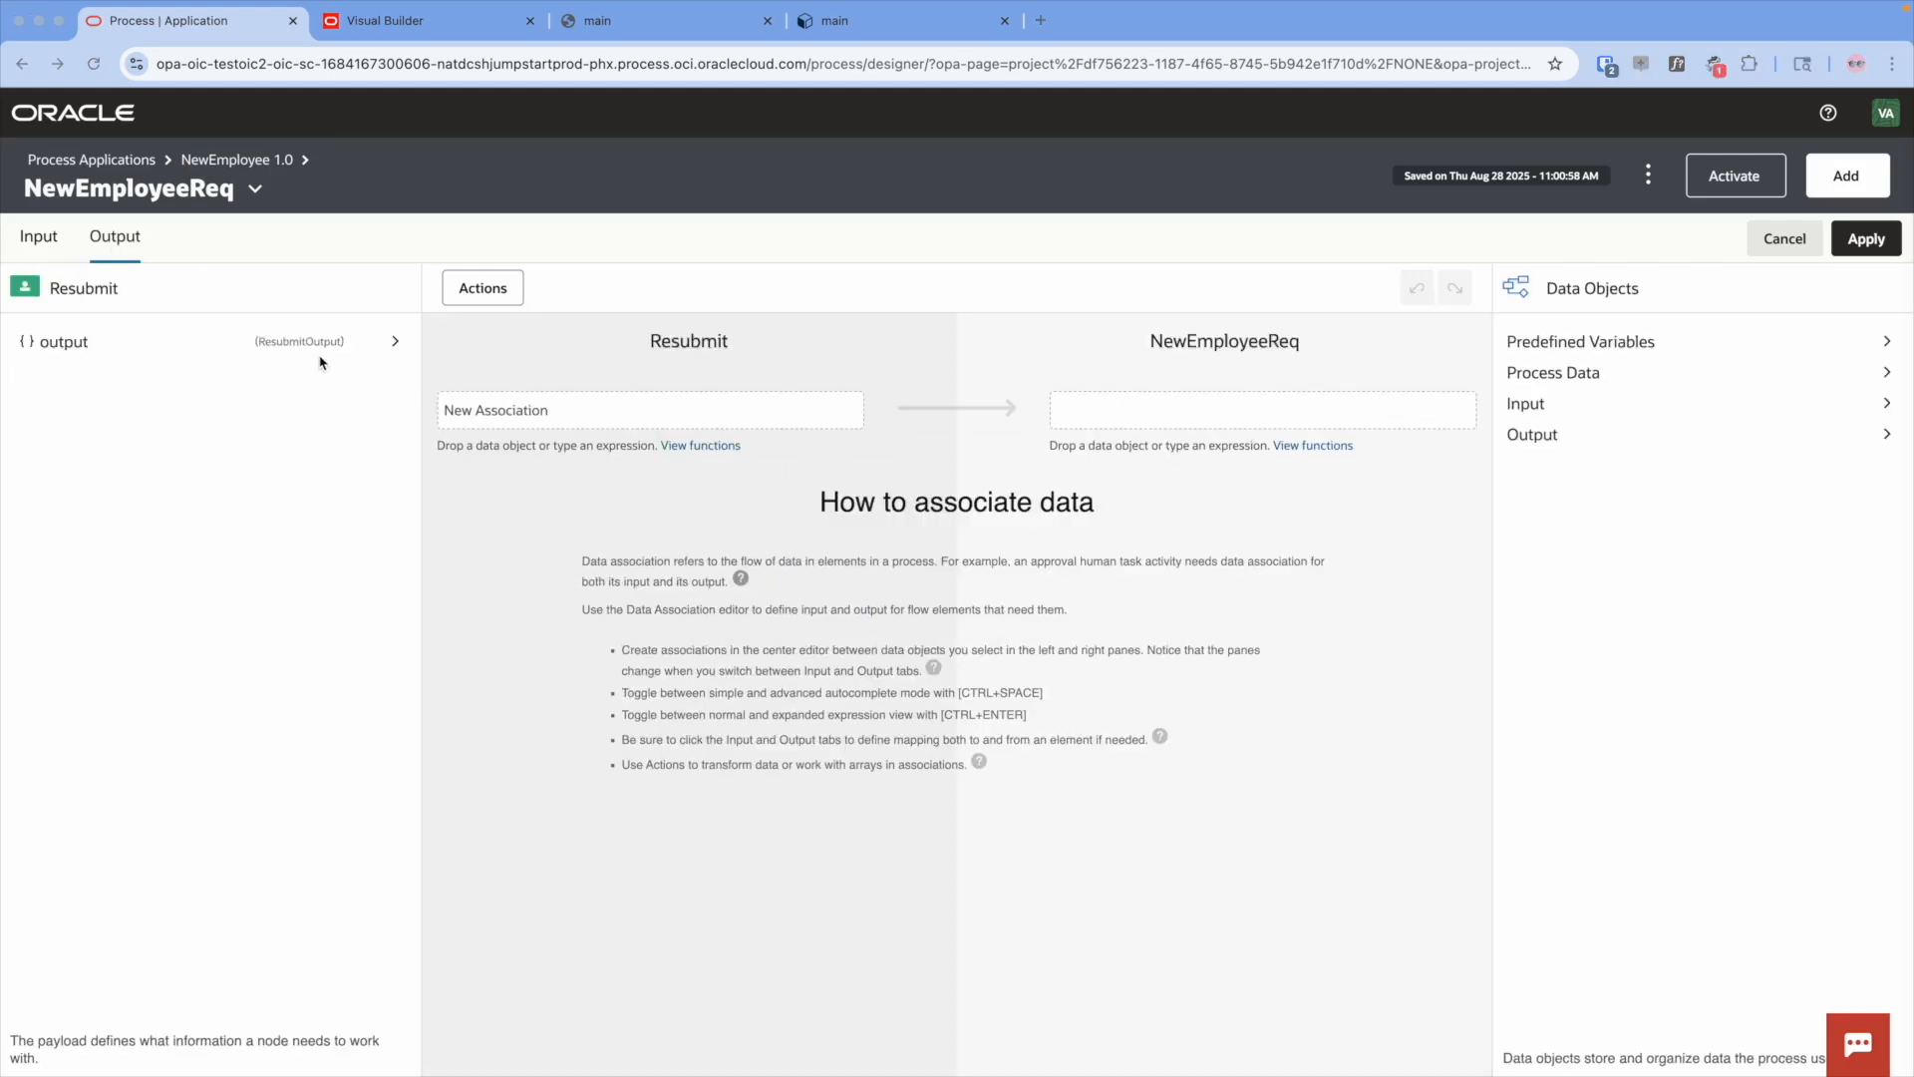
{"action": "left_click", "coordinate": [396, 342]}
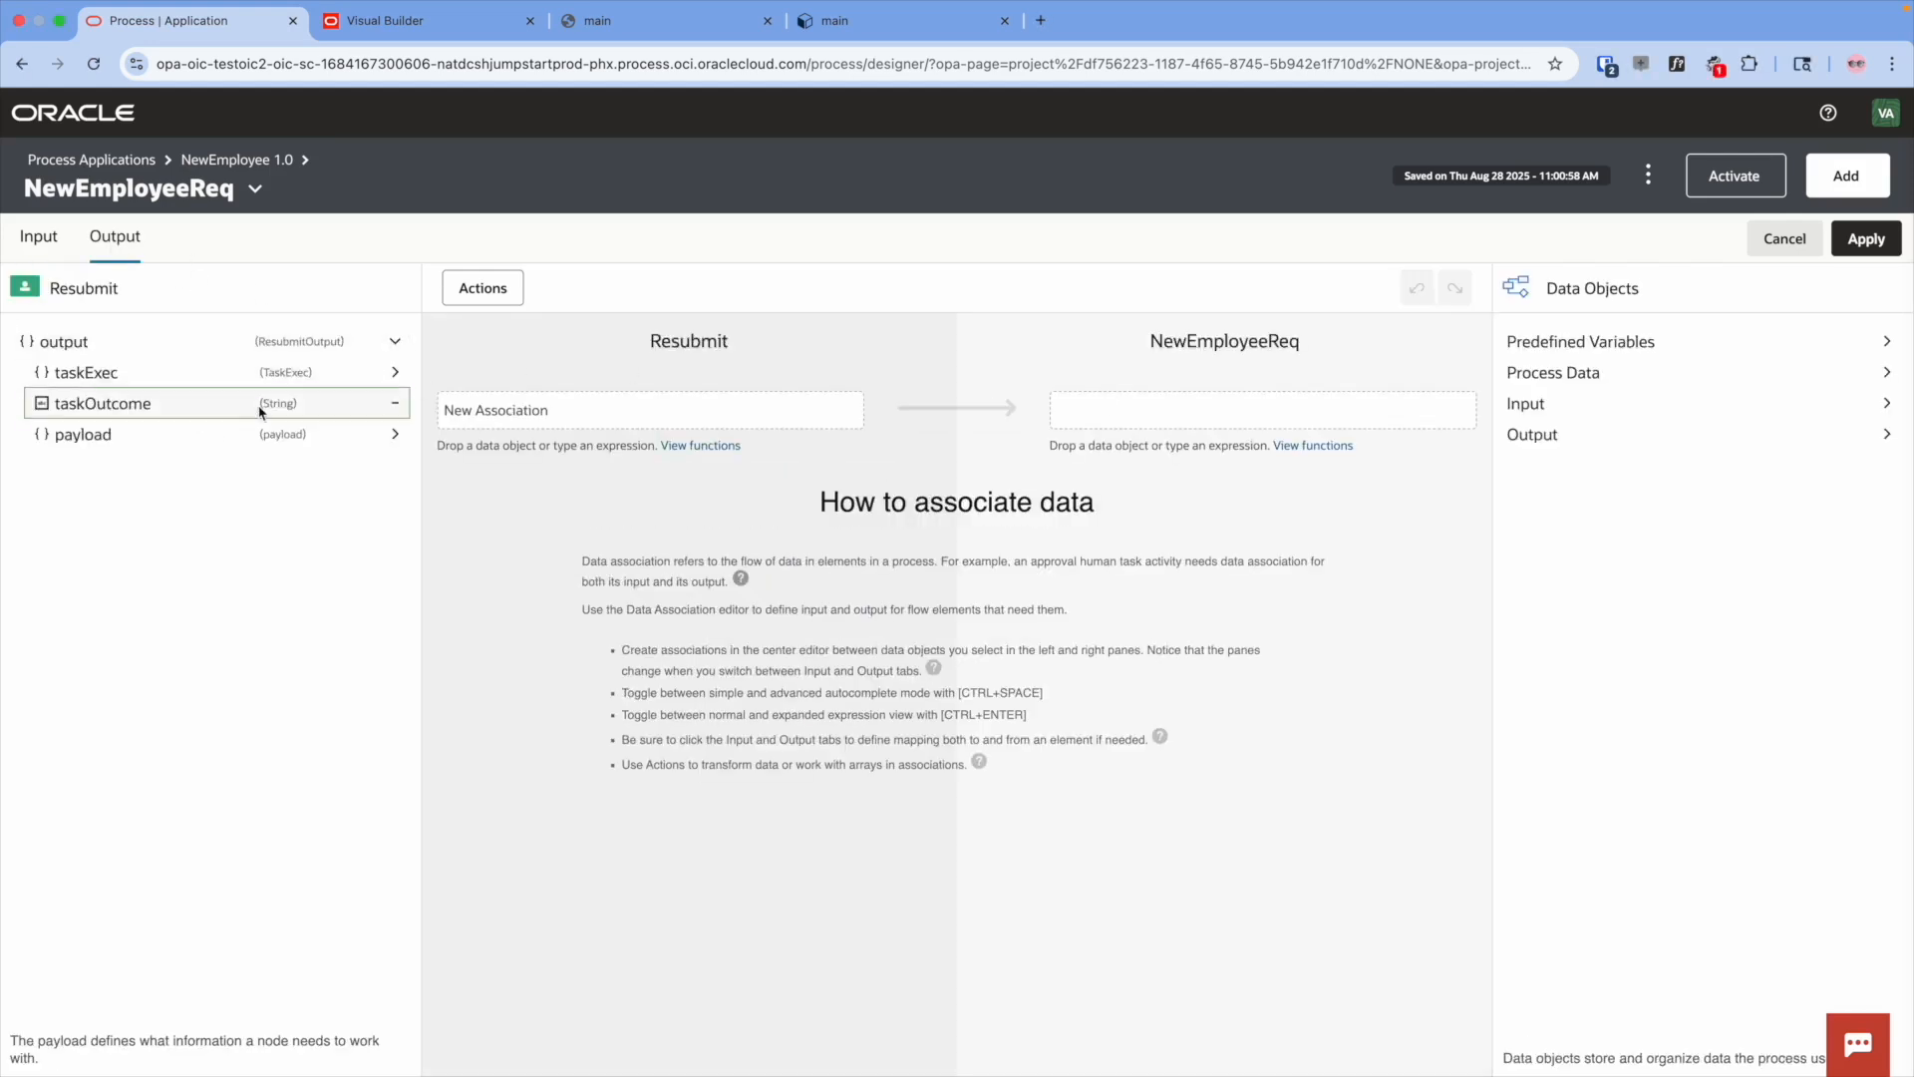
{"action": "left_click", "coordinate": [395, 434]}
{"action": "left_click_drag", "start_coordinate": [116, 465], "coordinate": [551, 420]}
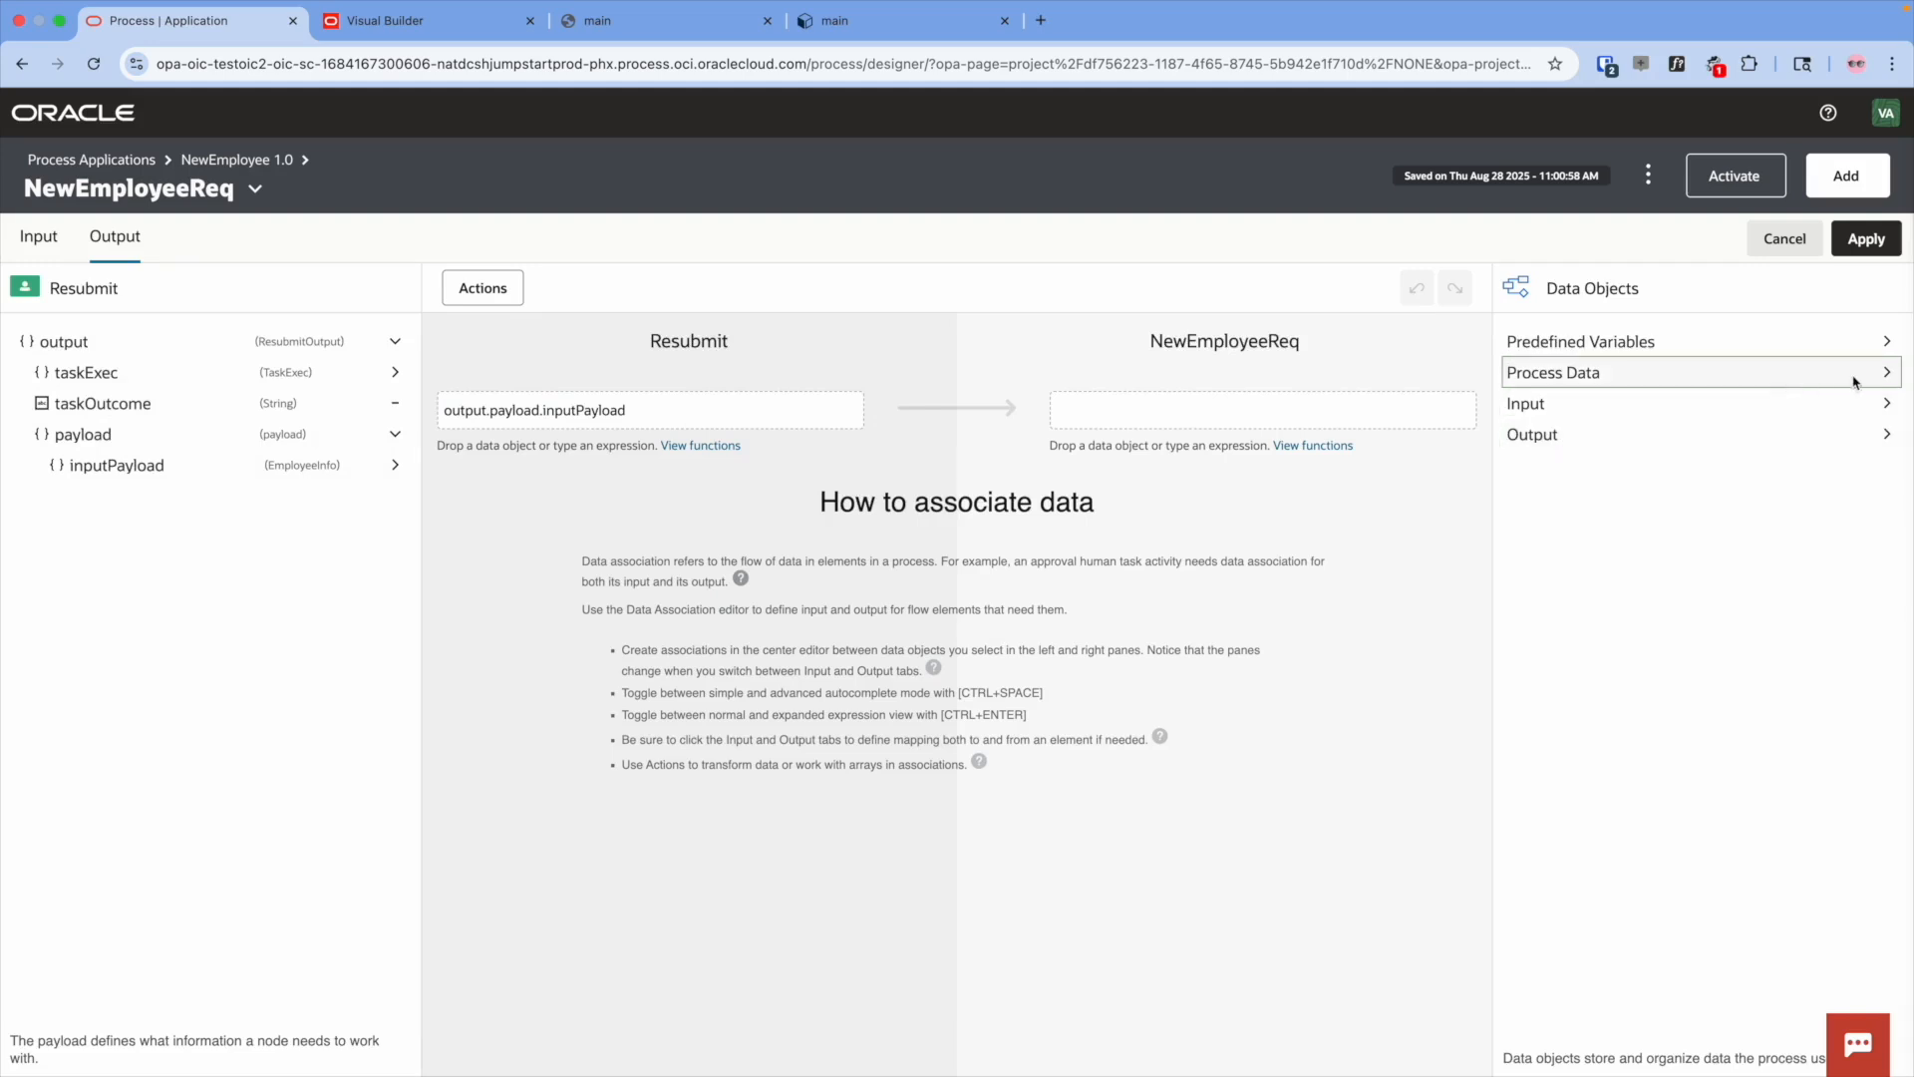
{"action": "left_click_drag", "start_coordinate": [1612, 435], "coordinate": [1314, 404]}
{"action": "left_click", "coordinate": [1865, 241]}
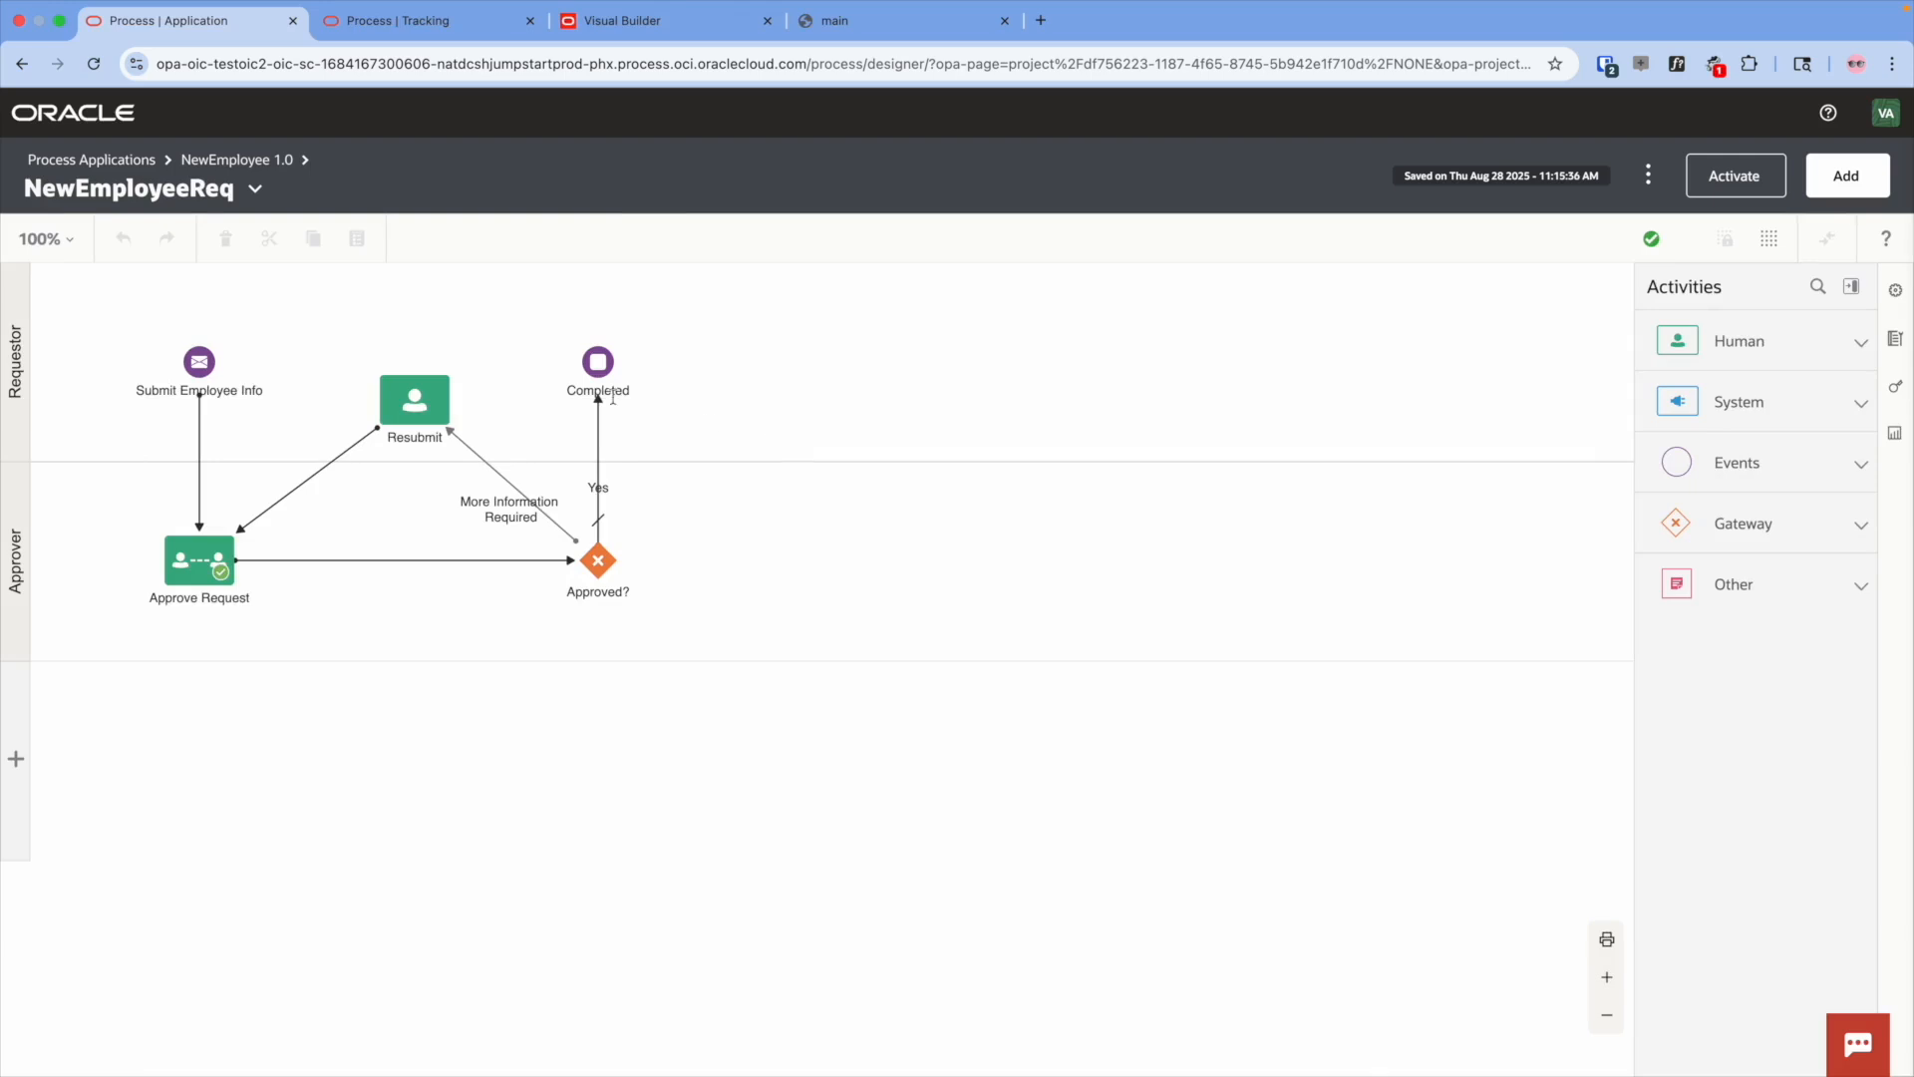
- From NewEmployee's Roles list, search for your own user and add it to Approver, then Requestor
{"action": "left_click", "coordinate": [268, 170]}
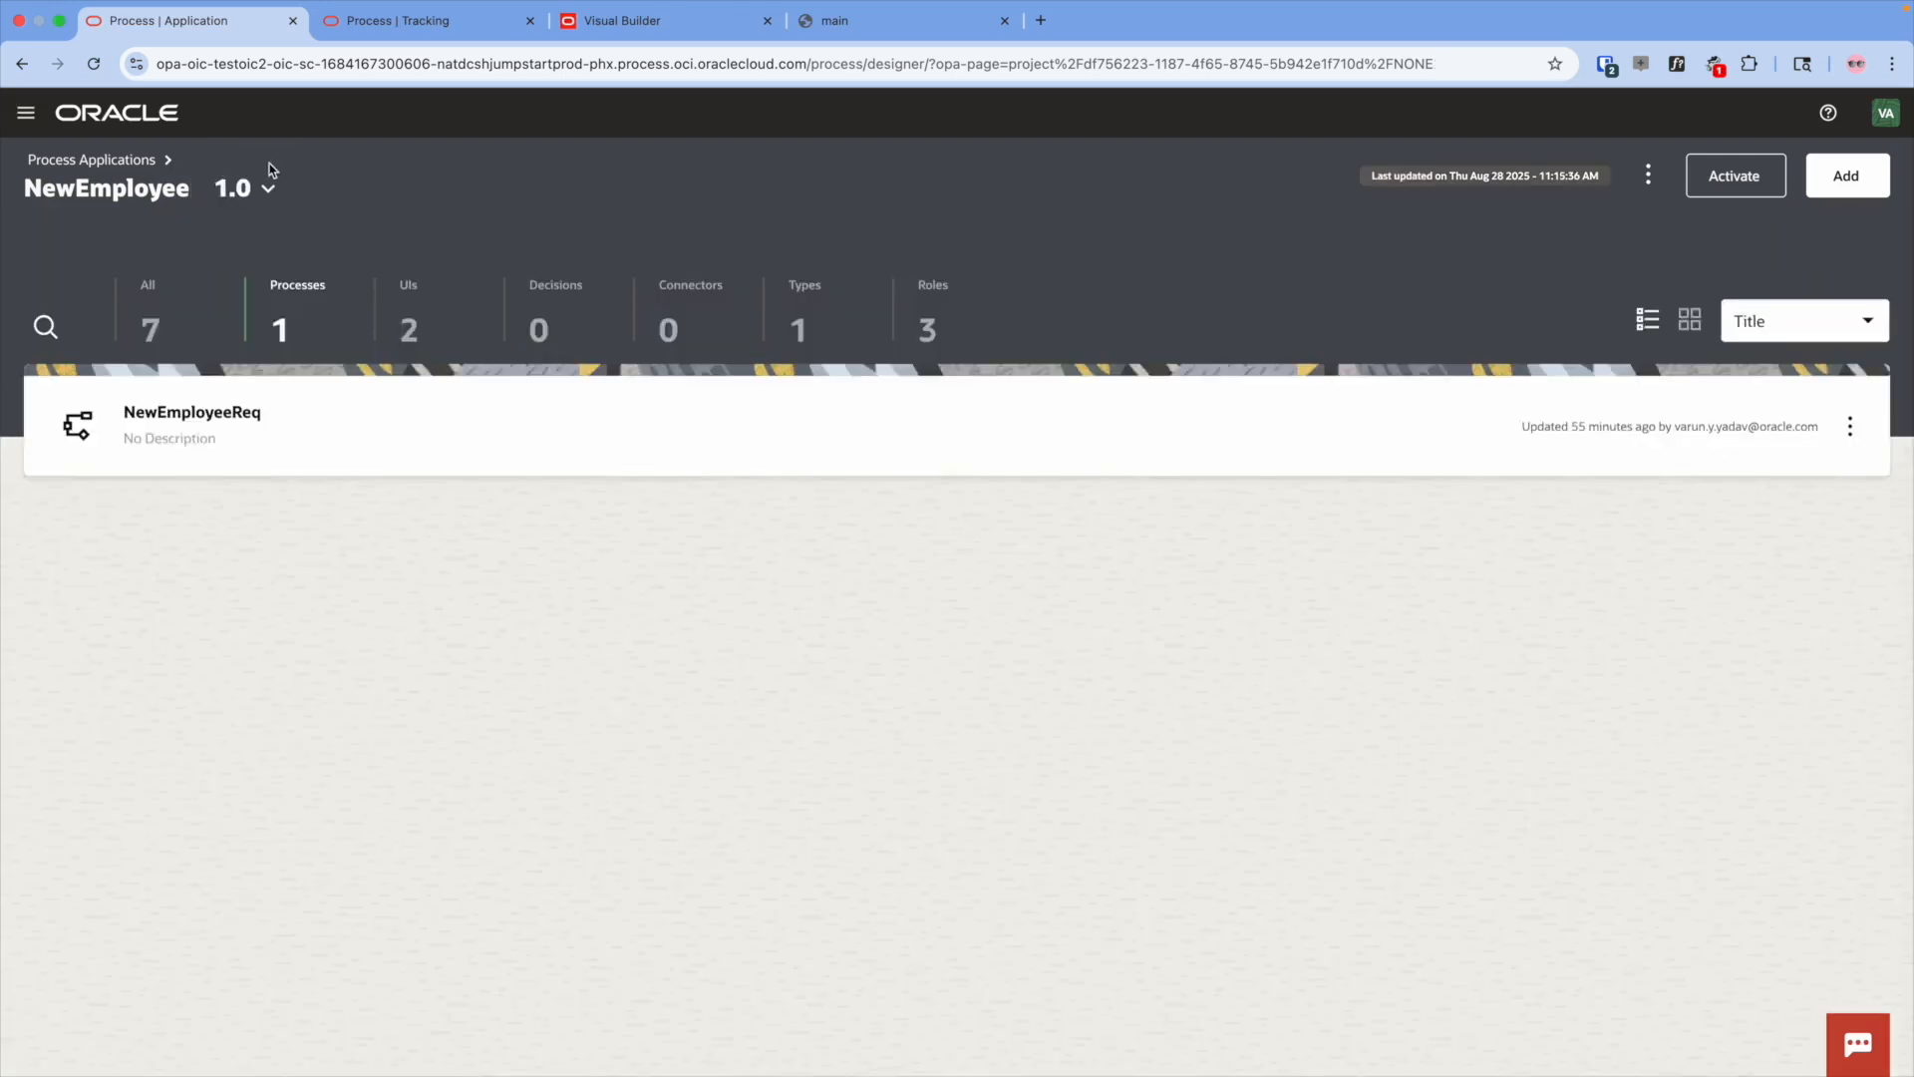
{"action": "left_click", "coordinate": [903, 297]}
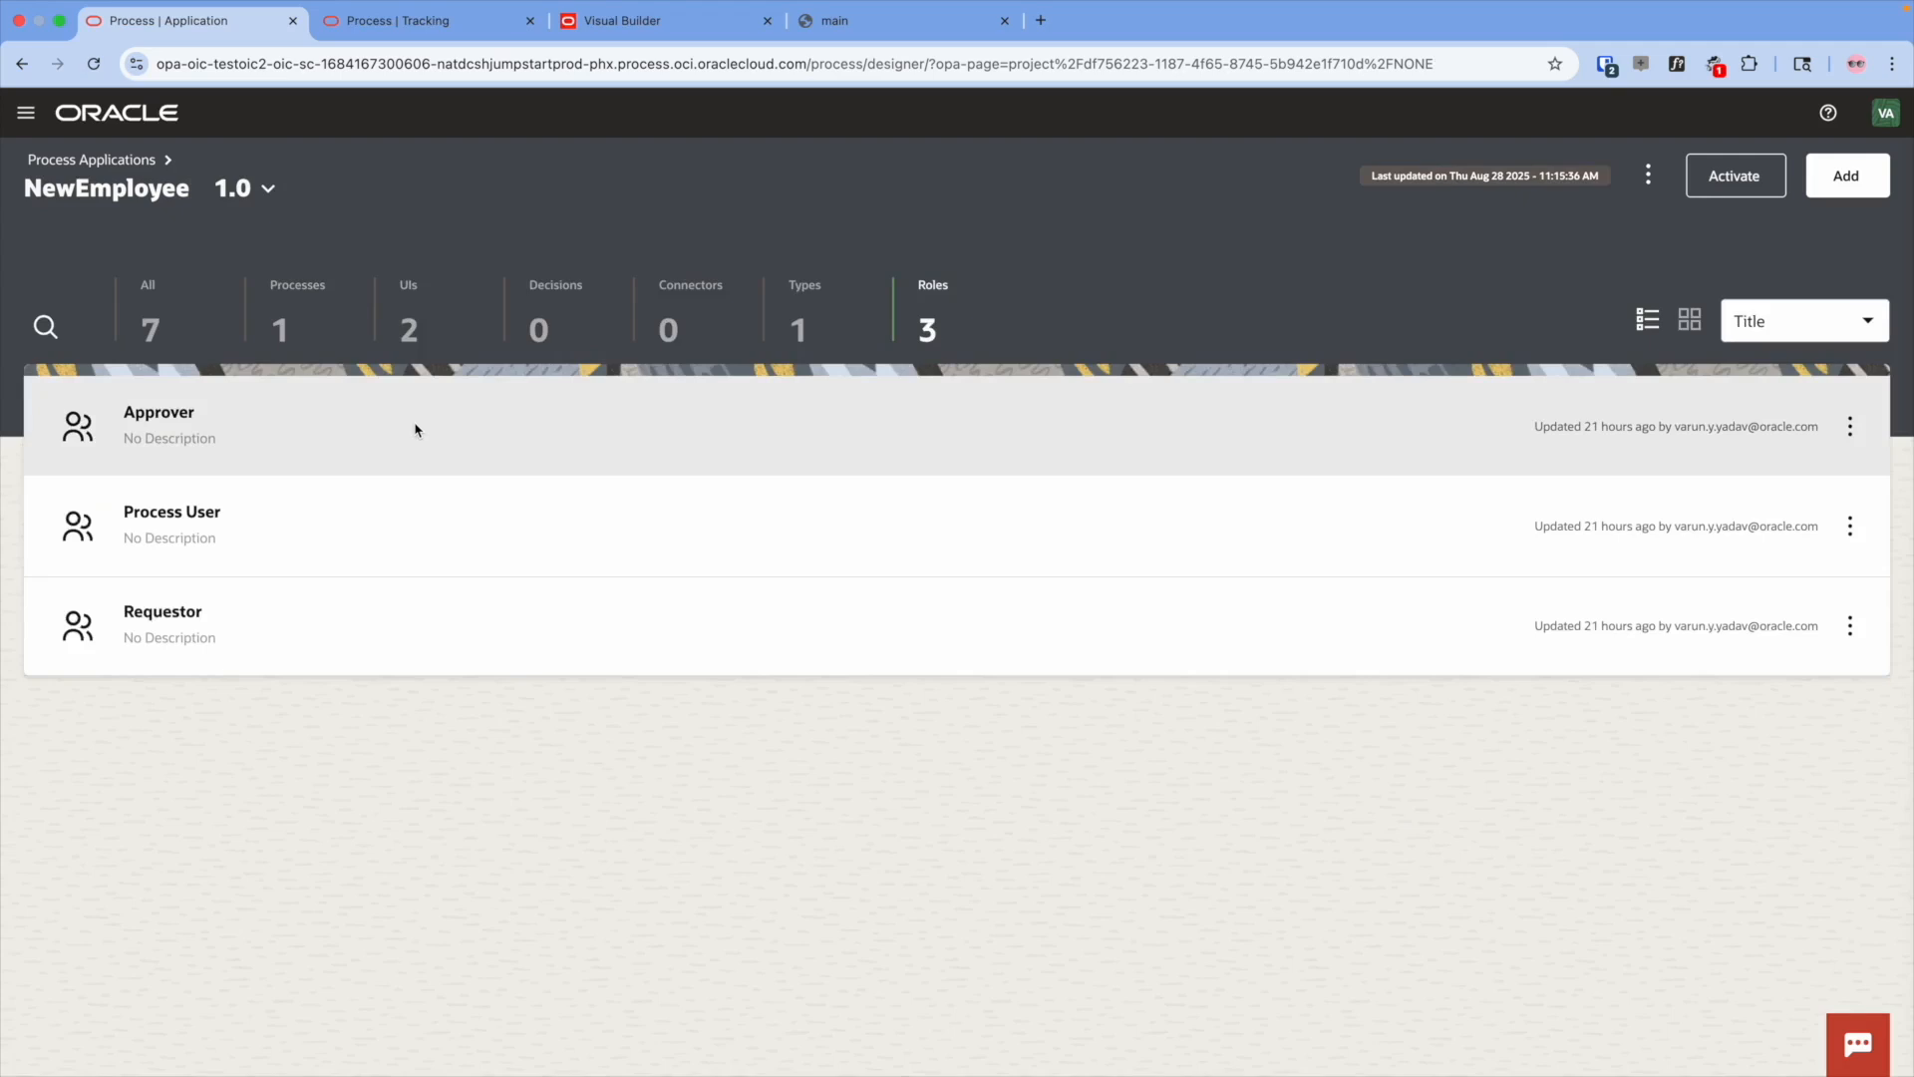
{"action": "left_click", "coordinate": [416, 431]}
{"action": "left_click", "coordinate": [1634, 345]}
{"action": "type", "text": "varun"}
{"action": "left_click", "coordinate": [1518, 387]}
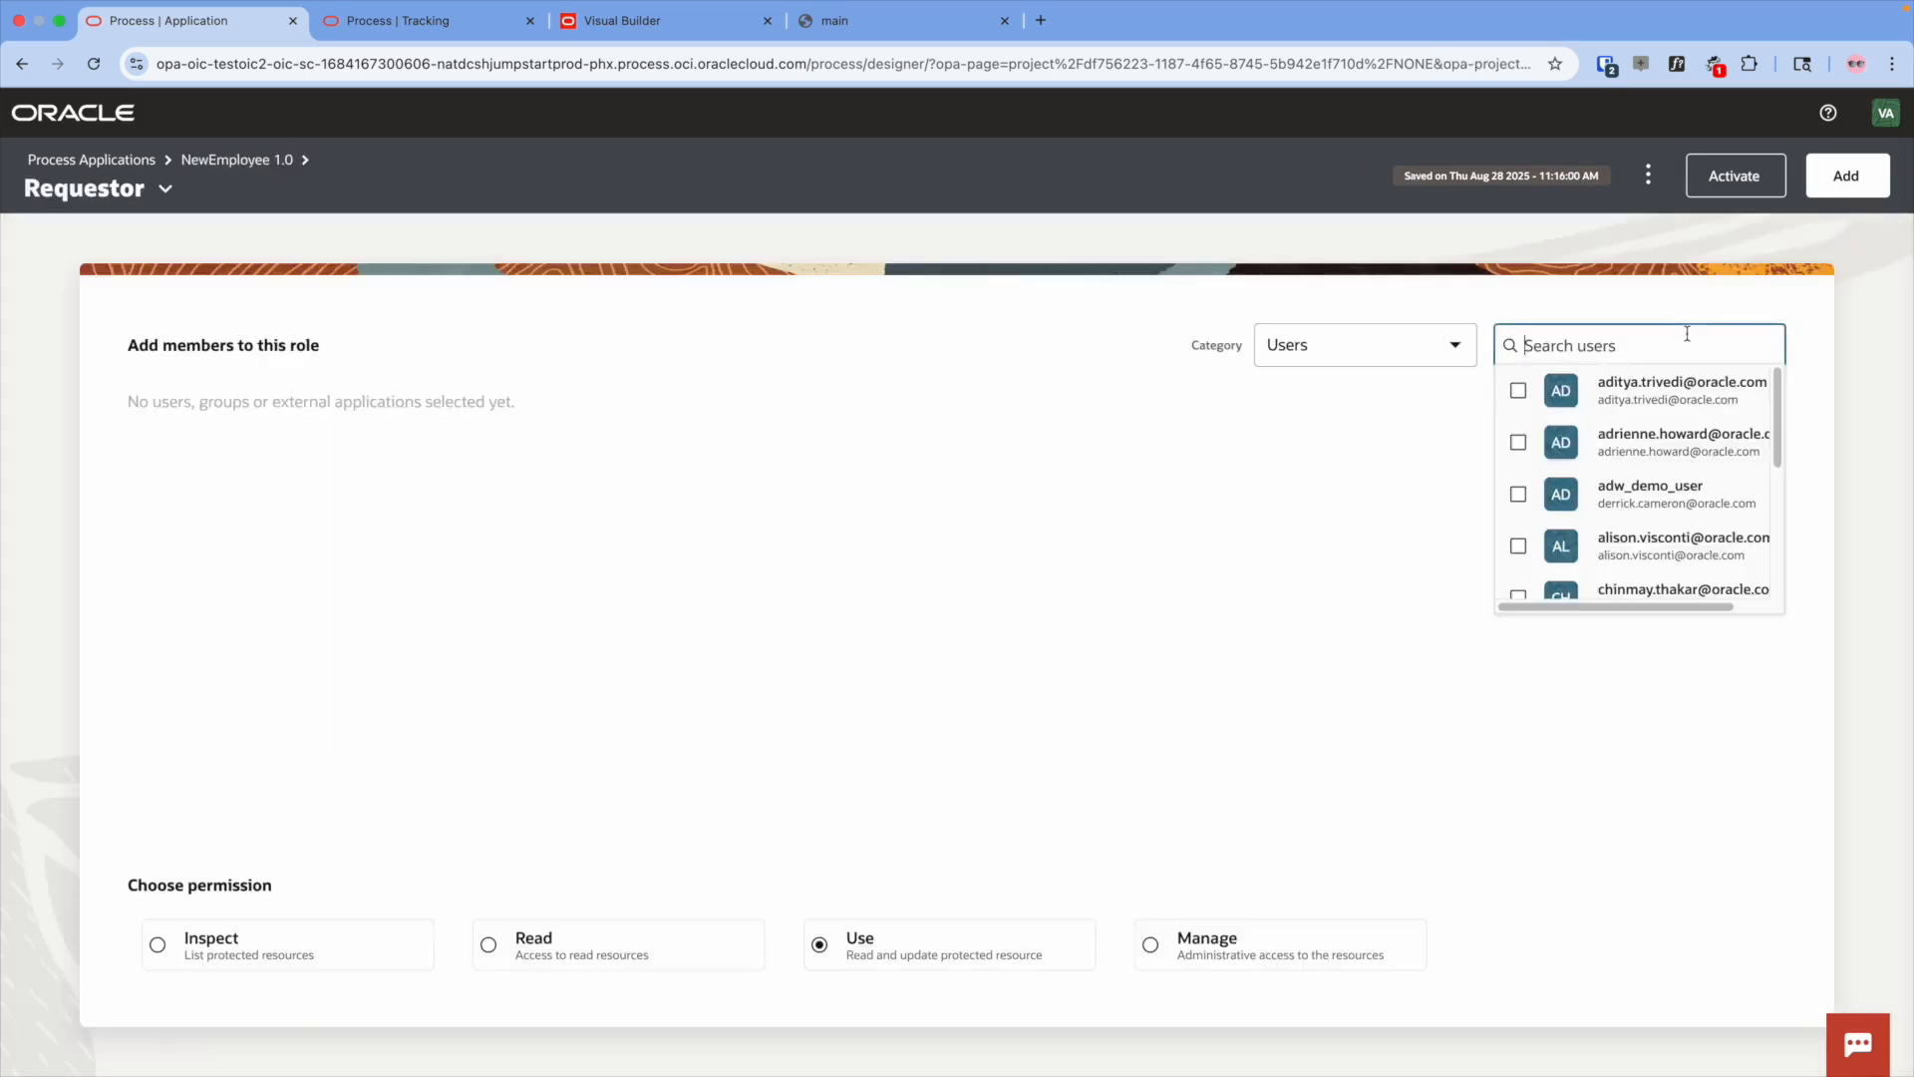
{"action": "type", "text": "varun"}
{"action": "left_click", "coordinate": [1517, 387]}
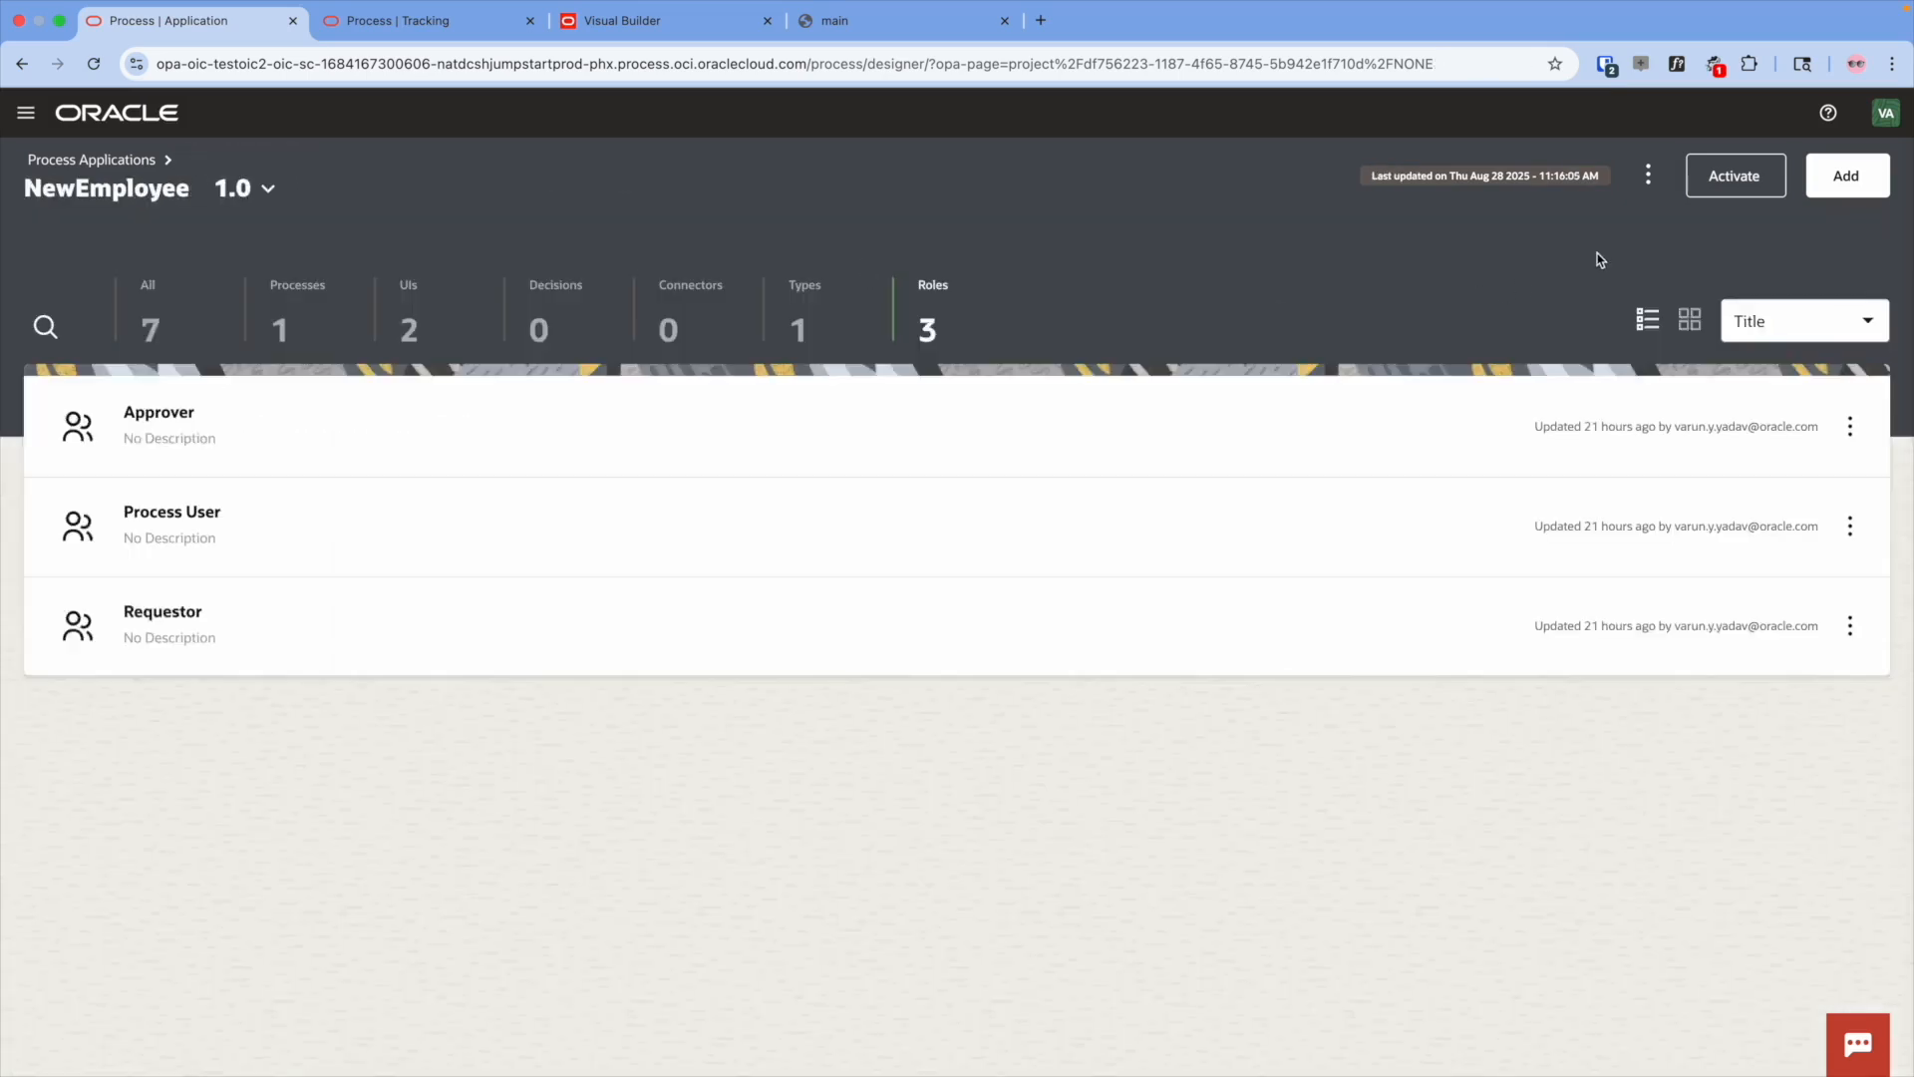
- Activate NewEmployee version 1.0 with a new snapshot
{"action": "left_click", "coordinate": [1722, 187]}
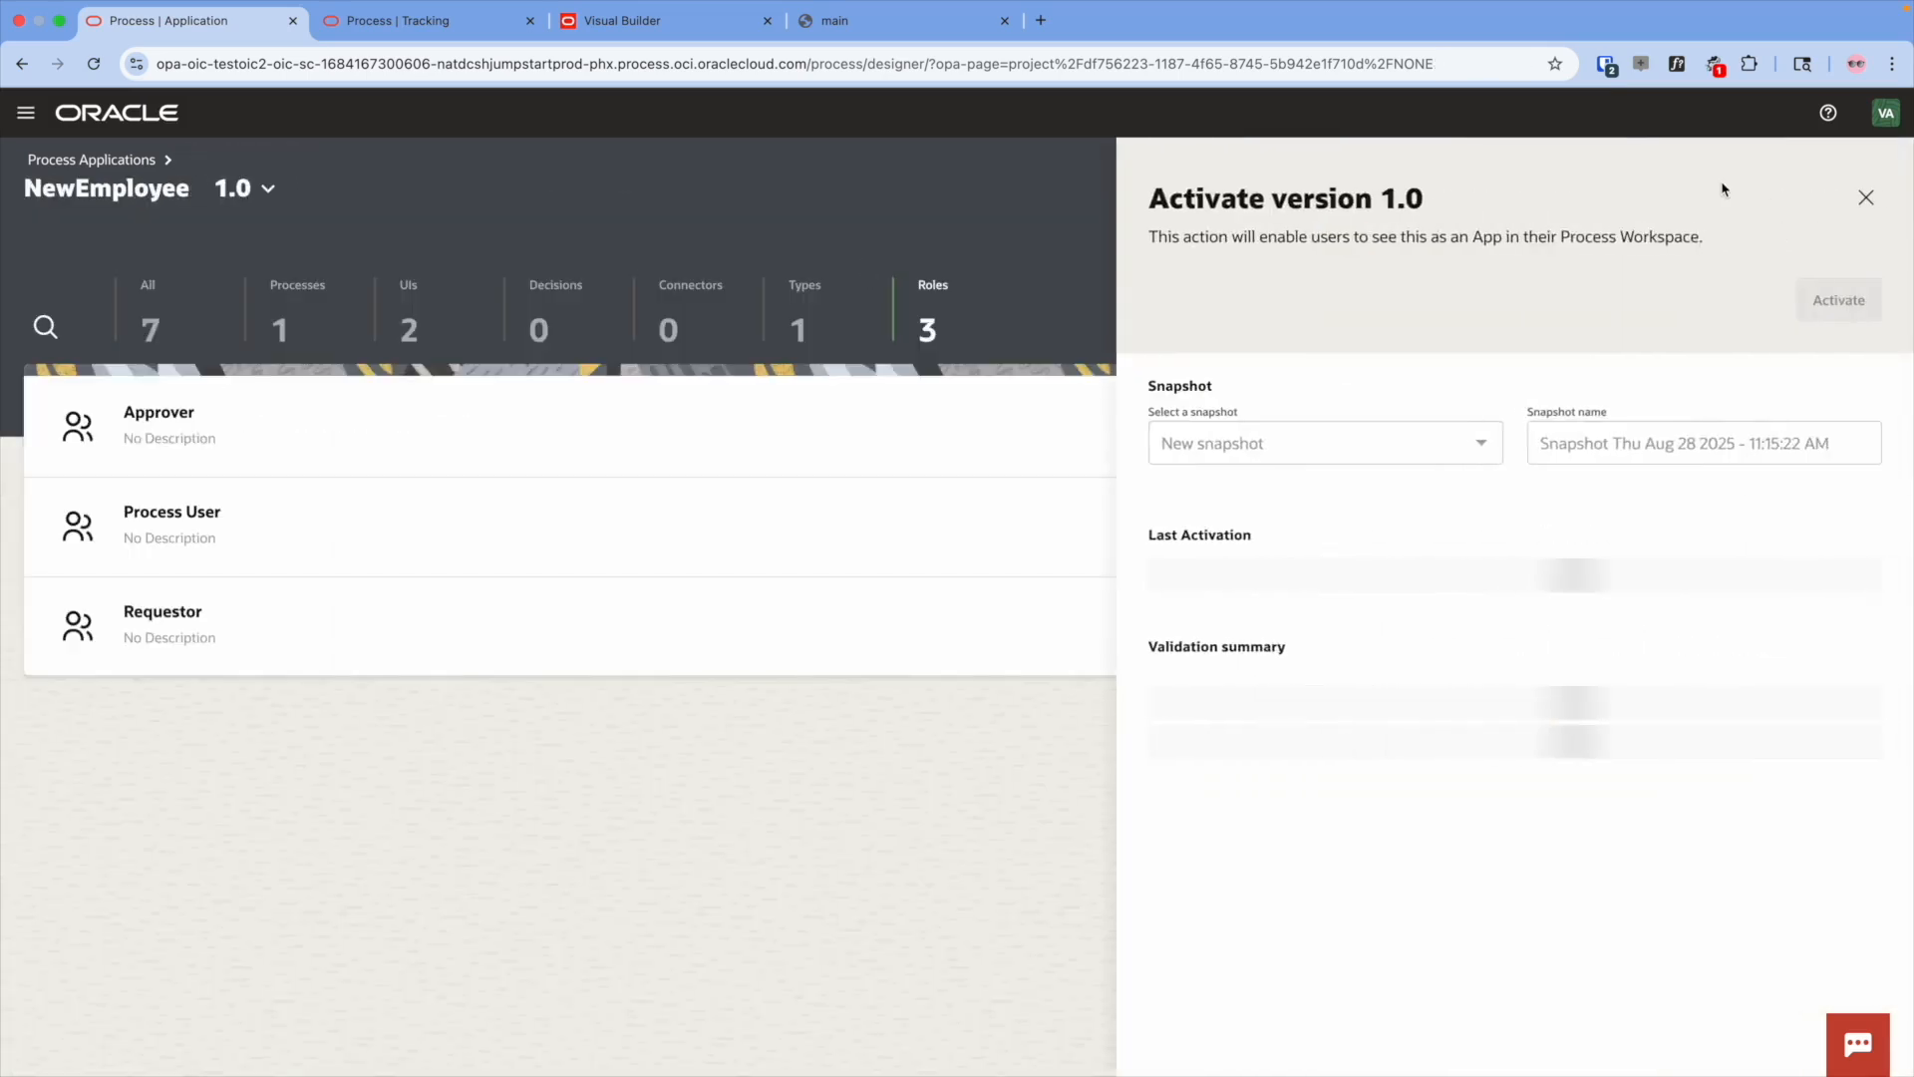
{"action": "left_click", "coordinate": [1798, 408]}
{"action": "left_click", "coordinate": [1838, 301]}
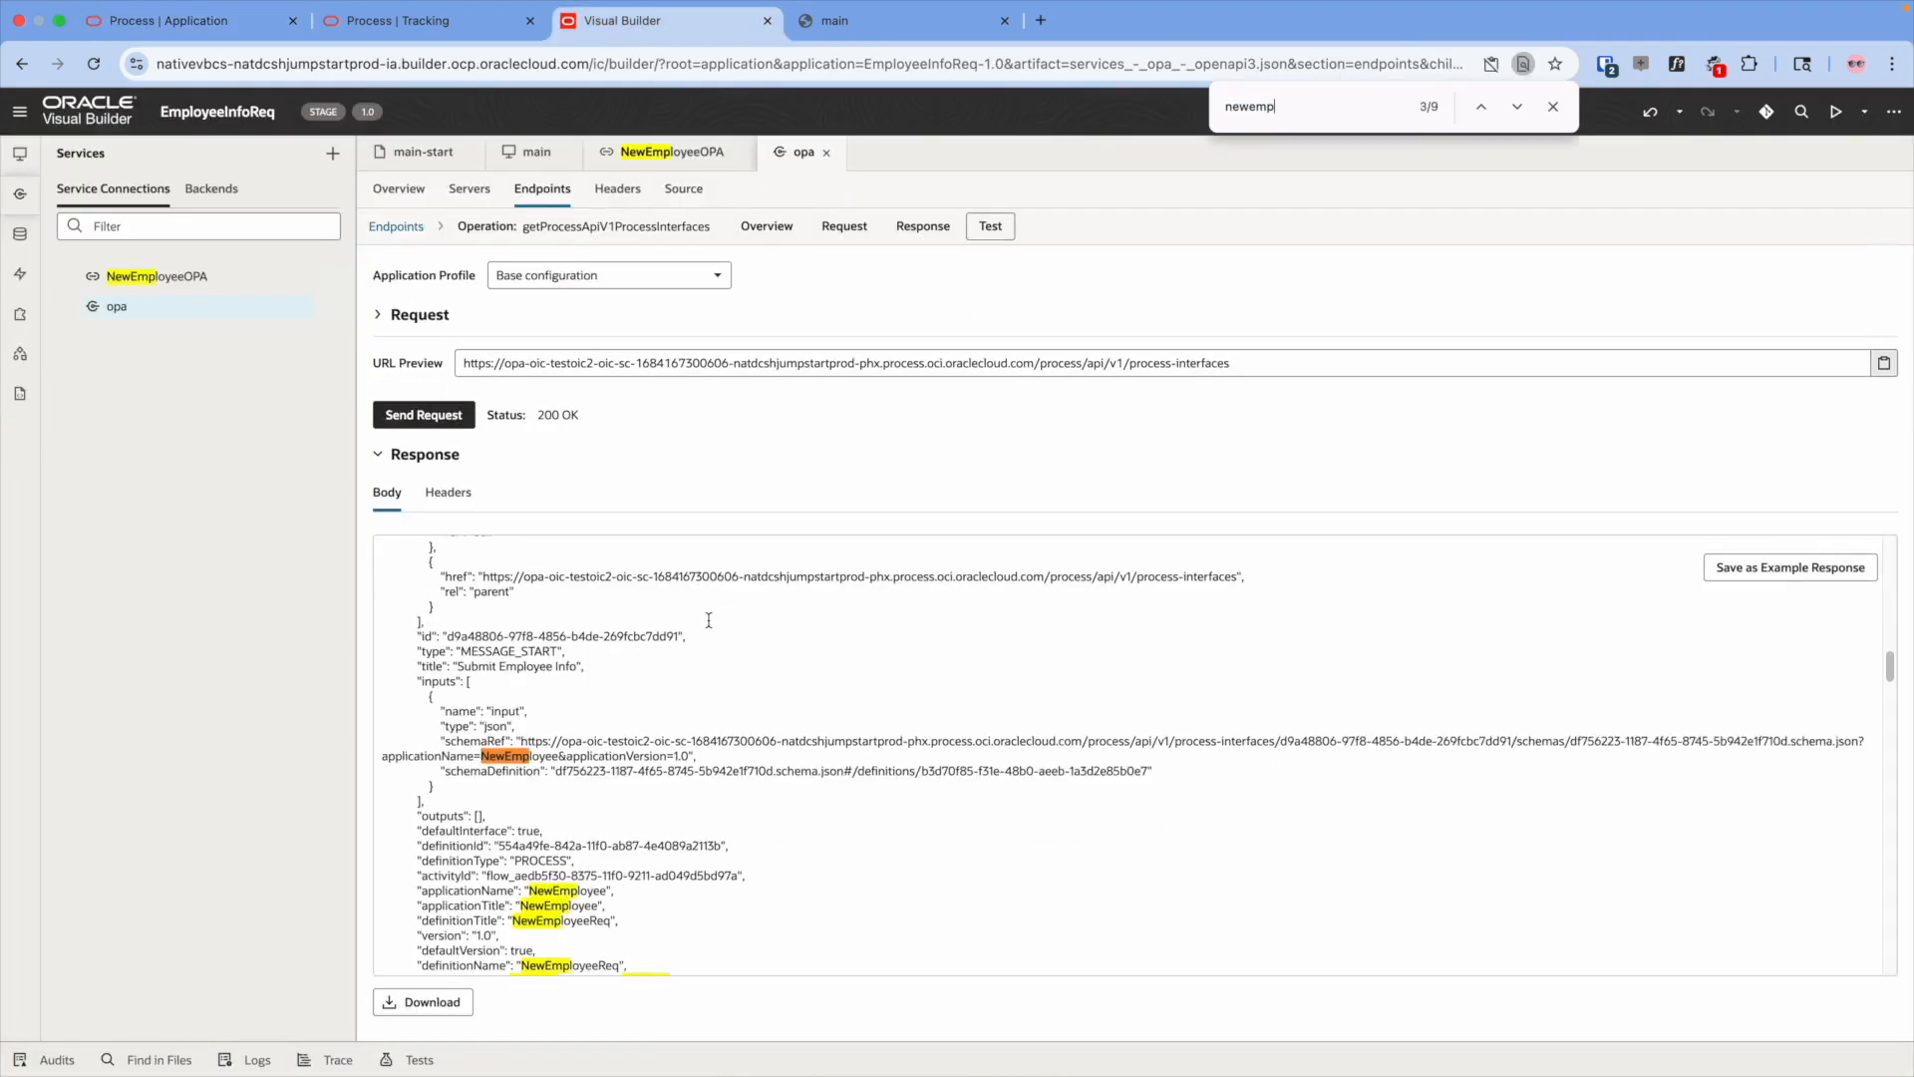
- Set processDefinitionId's default to 554a49fe-842a-11f0-ab87-4e4089a2113b and choose to stage the app
{"action": "left_click_drag", "start_coordinate": [500, 845], "coordinate": [722, 845]}
{"action": "key", "text": "super+c"}
{"action": "left_click", "coordinate": [672, 152]}
{"action": "left_click", "coordinate": [438, 154]}
{"action": "triple_click", "coordinate": [1712, 408]}
{"action": "key", "text": "super+v"}
{"action": "left_click", "coordinate": [1892, 113]}
{"action": "left_click", "coordinate": [1784, 399]}
{"action": "left_click", "coordinate": [1129, 765]}
- Stage the application and open its fresh preview, closing the outdated tab
{"action": "left_click", "coordinate": [1552, 106]}
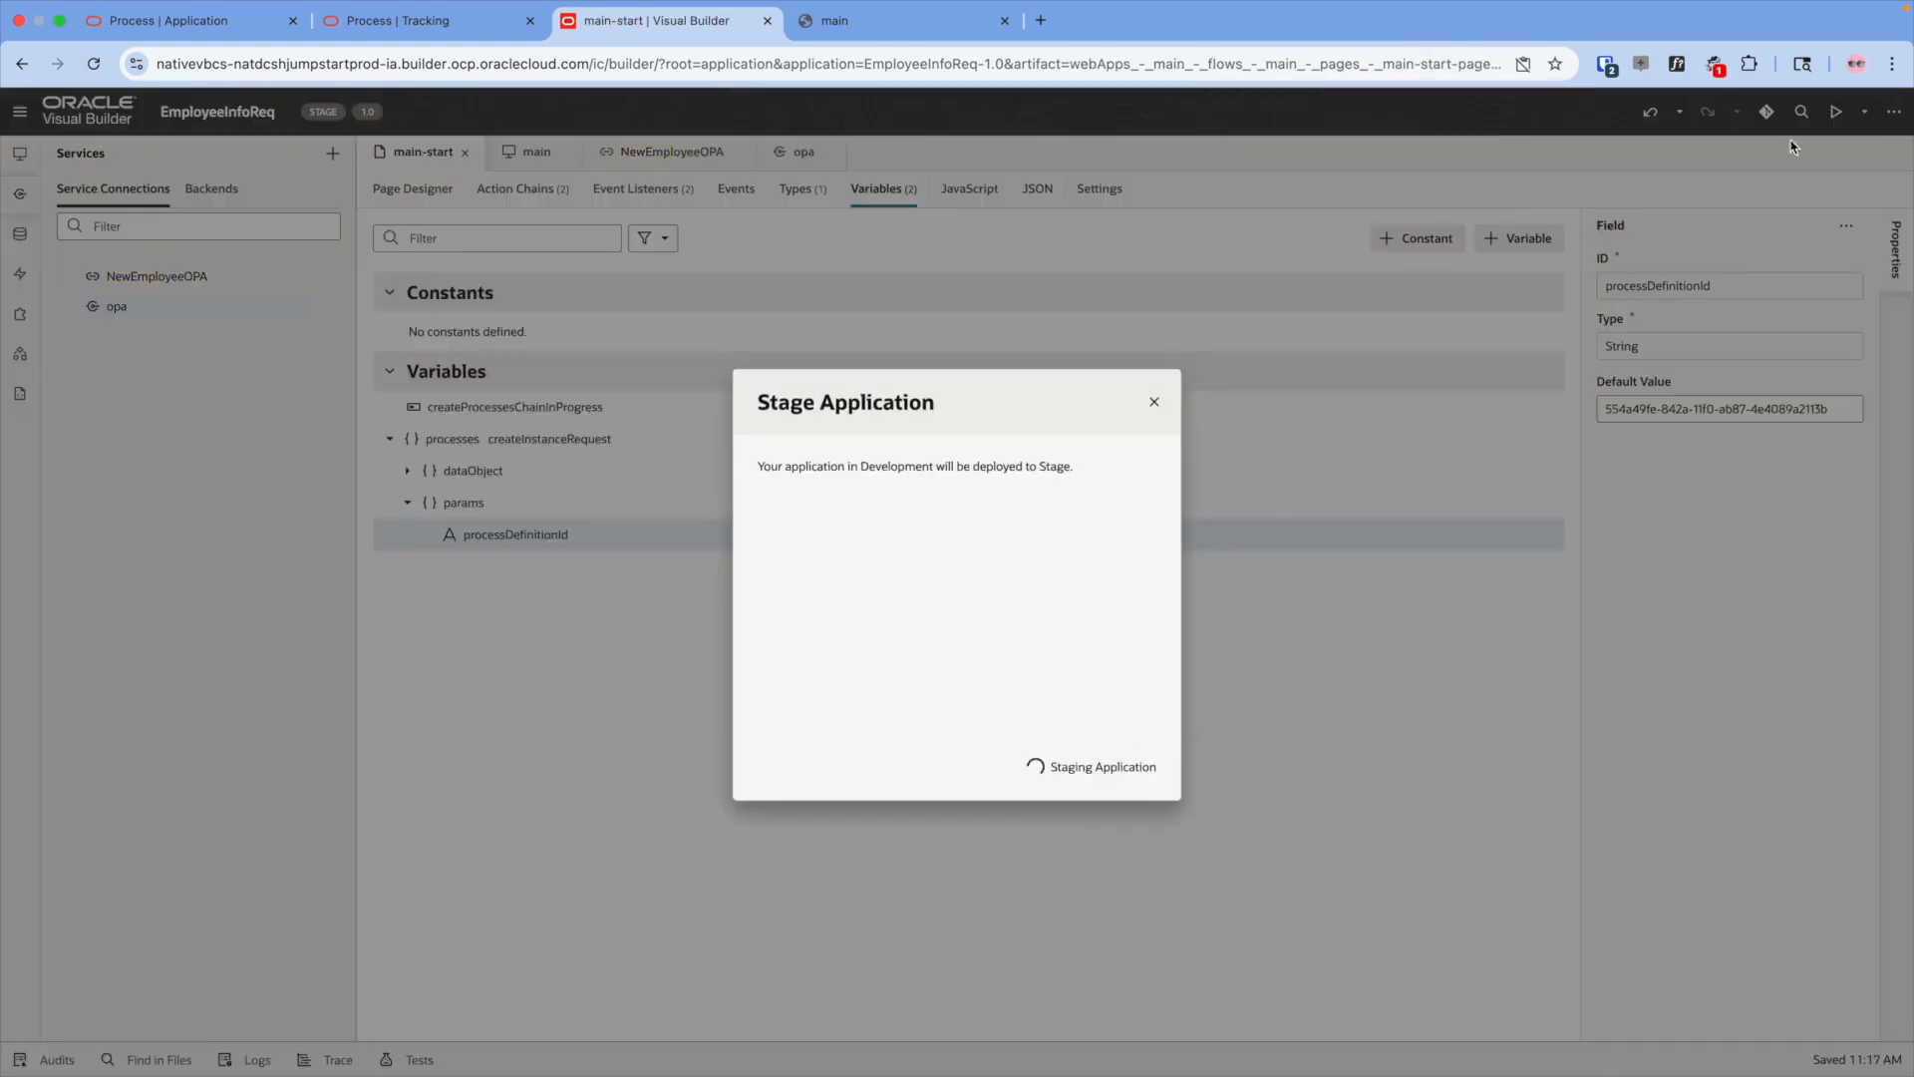
{"action": "left_click", "coordinate": [1835, 112]}
{"action": "left_click", "coordinate": [1243, 21]}
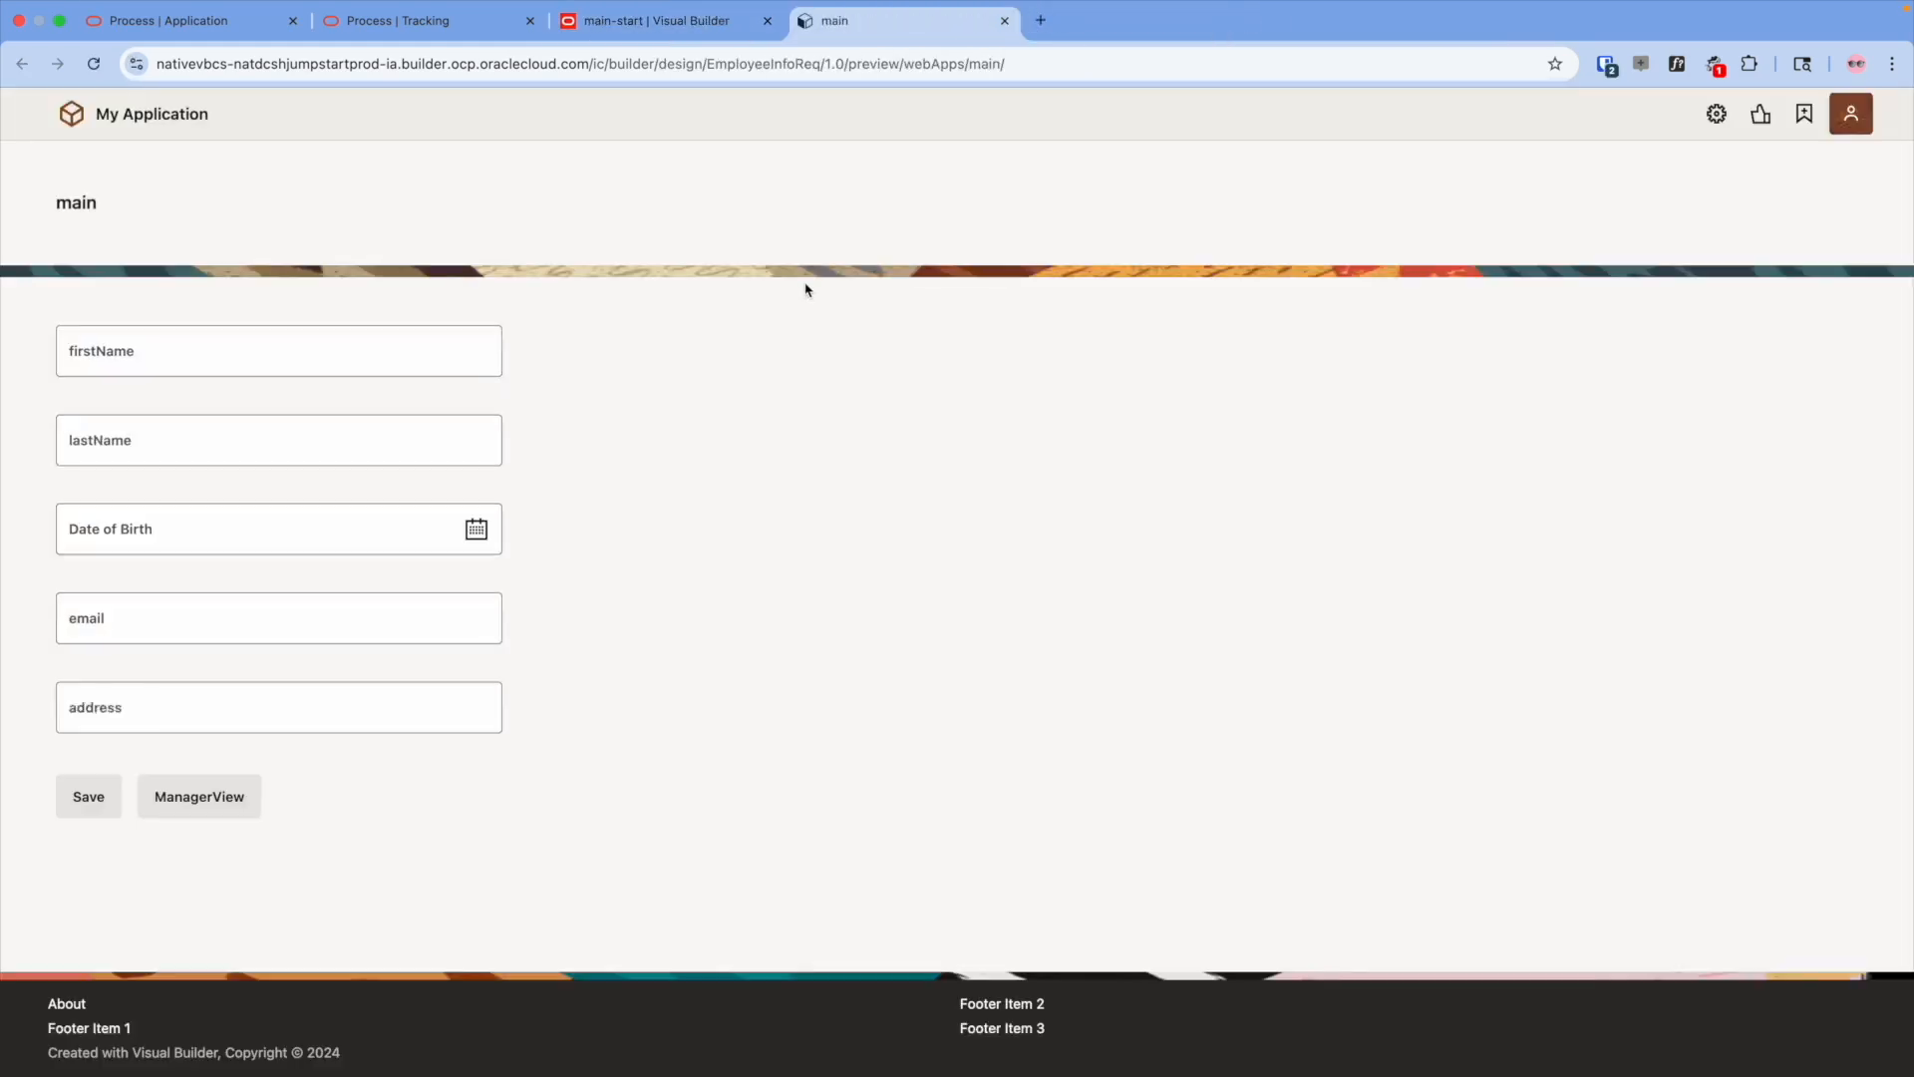
- Fill in first name, last name, the 14th as birth date, email and address, then save
{"action": "left_click", "coordinate": [440, 349]}
{"action": "key", "text": "Tab"}
{"action": "key", "text": "Tab"}
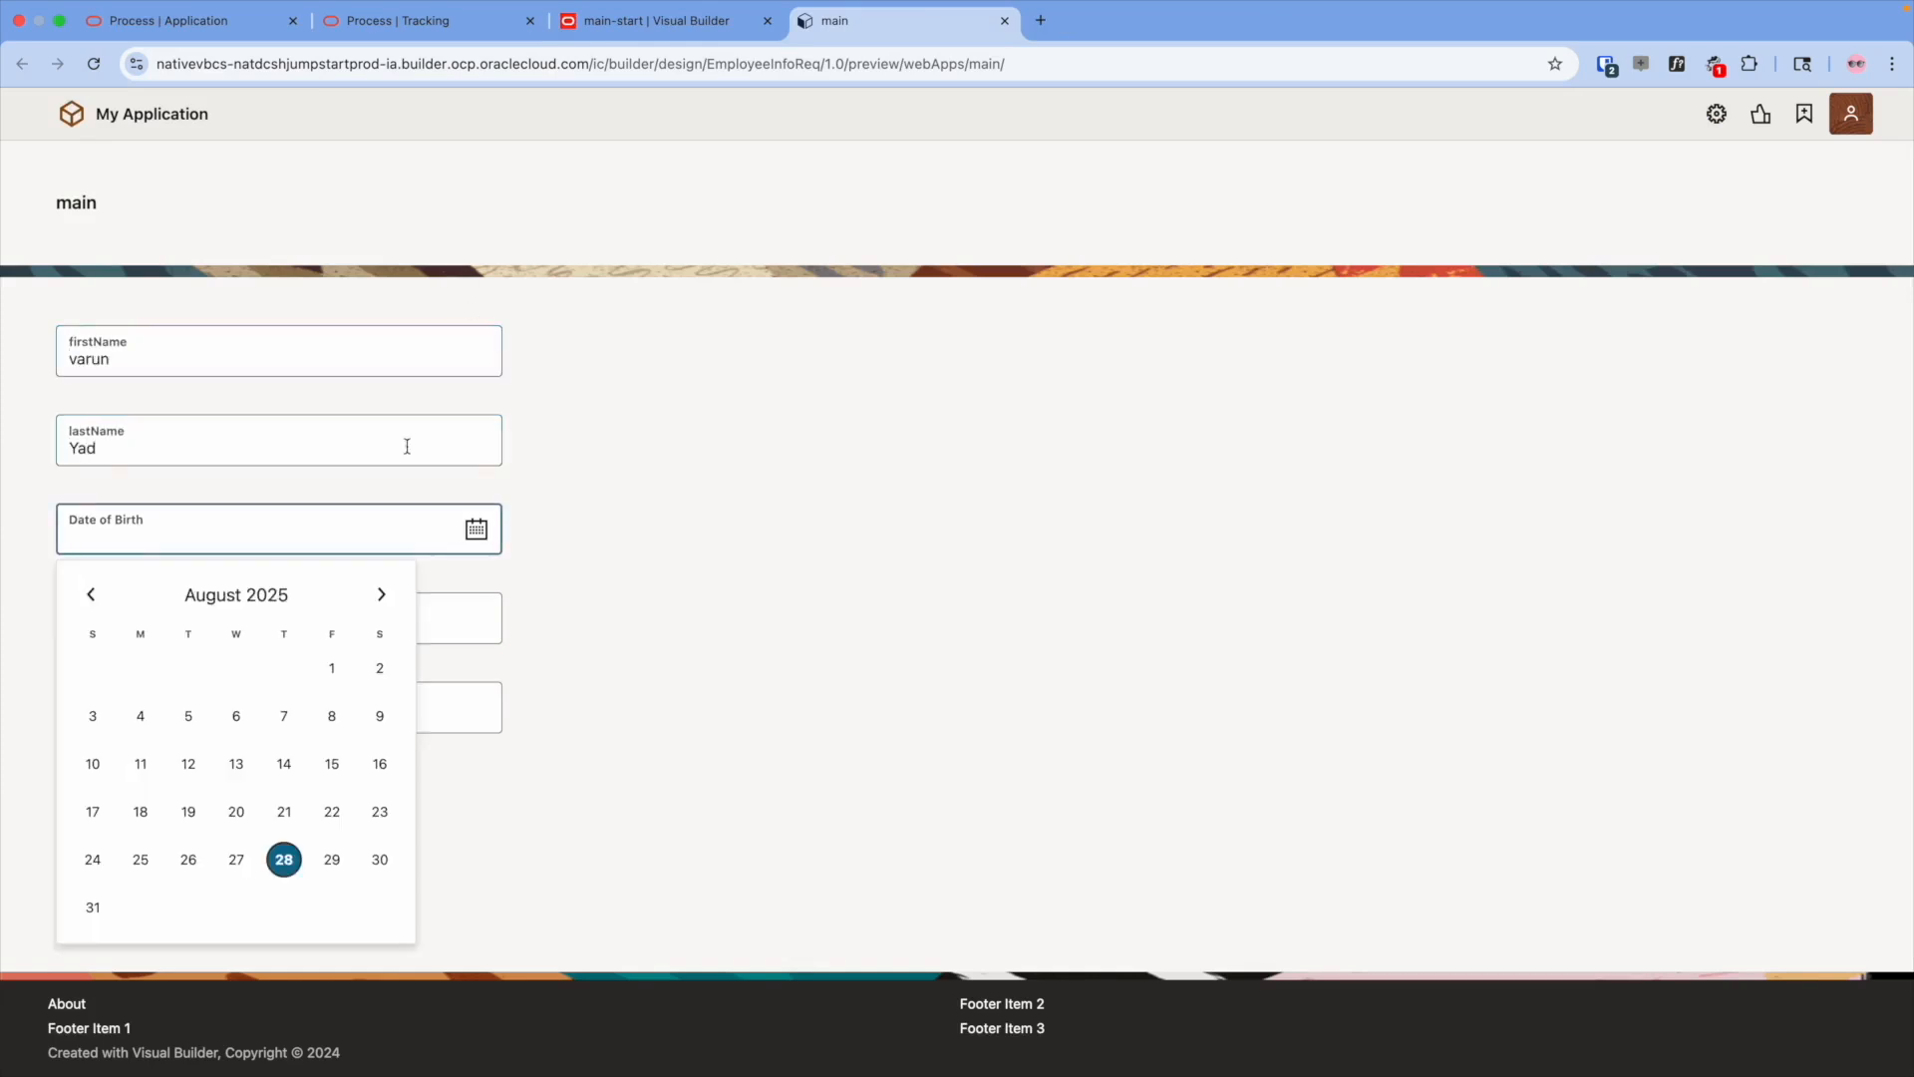
{"action": "left_click", "coordinate": [284, 764]}
{"action": "left_click", "coordinate": [97, 623]}
{"action": "type", "text": "abc@xyz.com"}
{"action": "key", "text": "Tab"}
{"action": "type", "text": "123456"}
{"action": "left_click", "coordinate": [67, 801]}
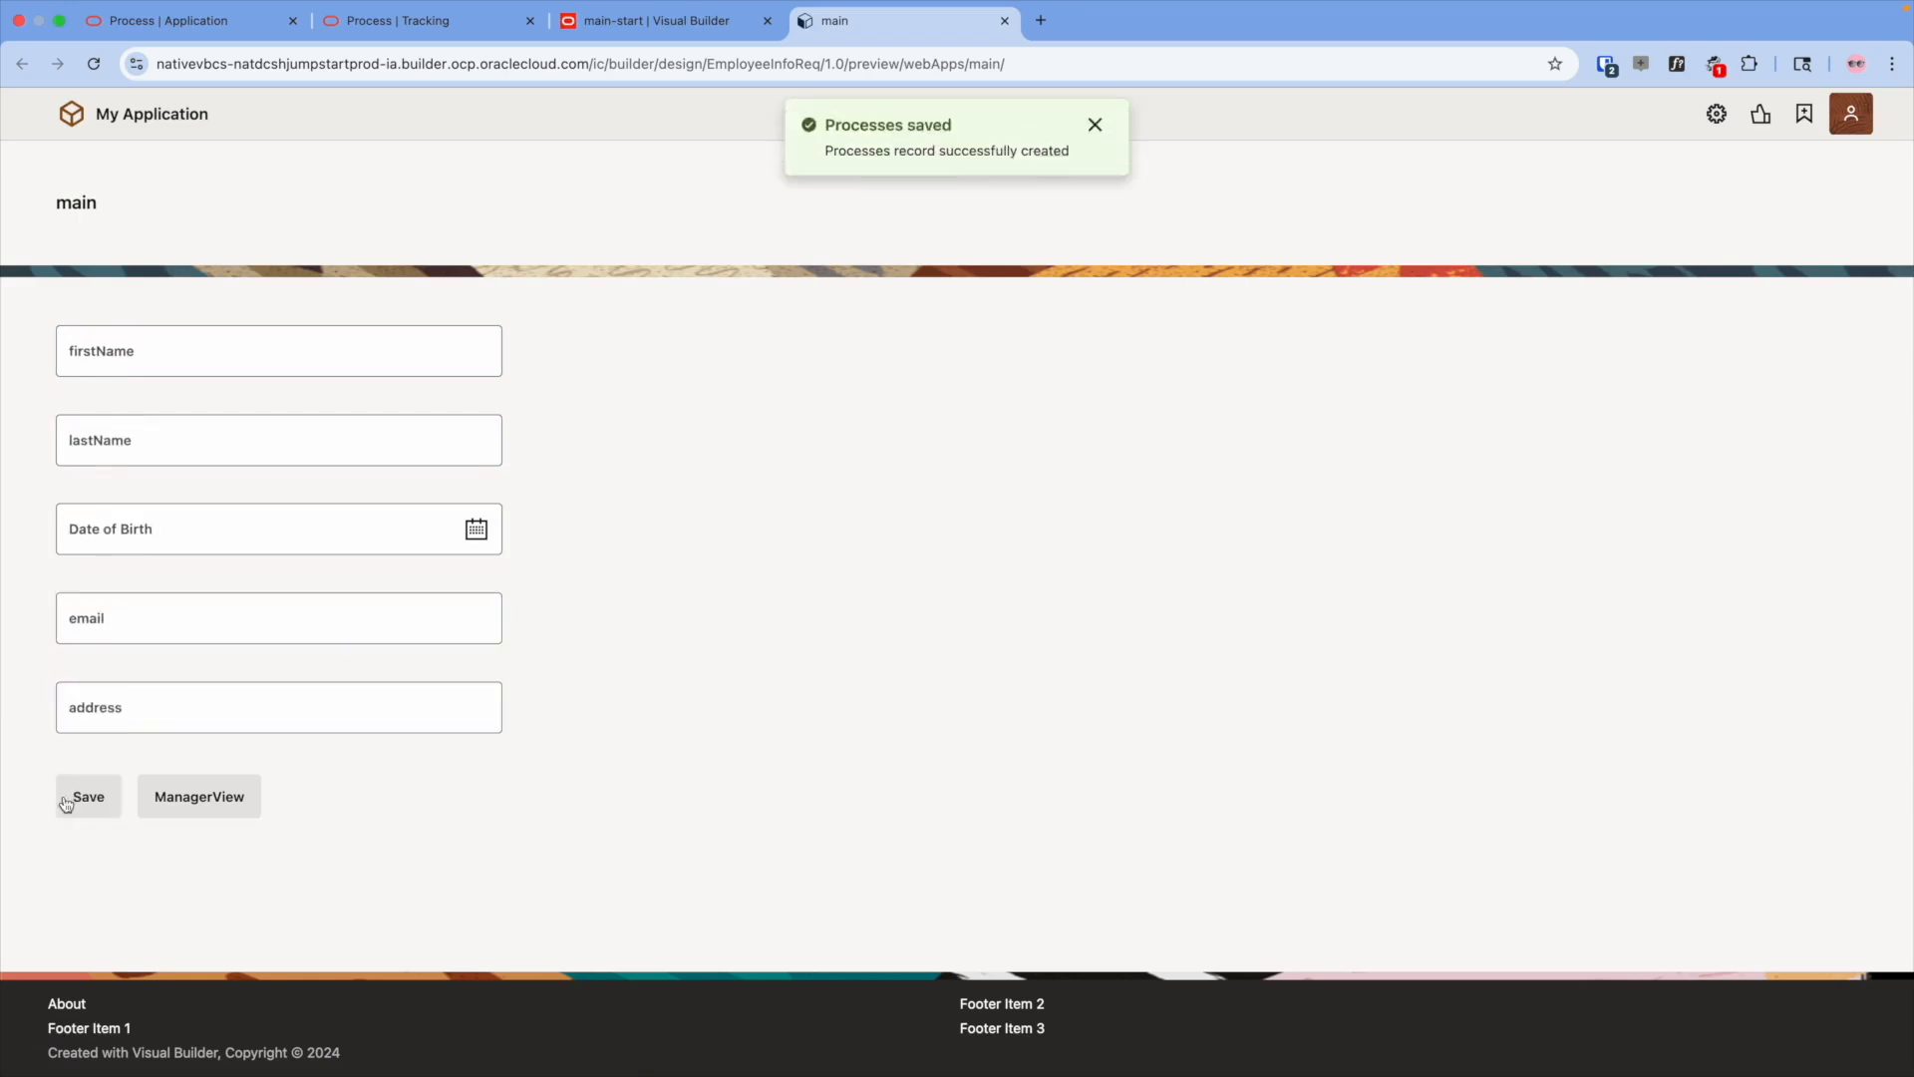
- In Tracking, open the newest NewEmployeeReq instance's Approve Request task and reject it
{"action": "left_click", "coordinate": [395, 21]}
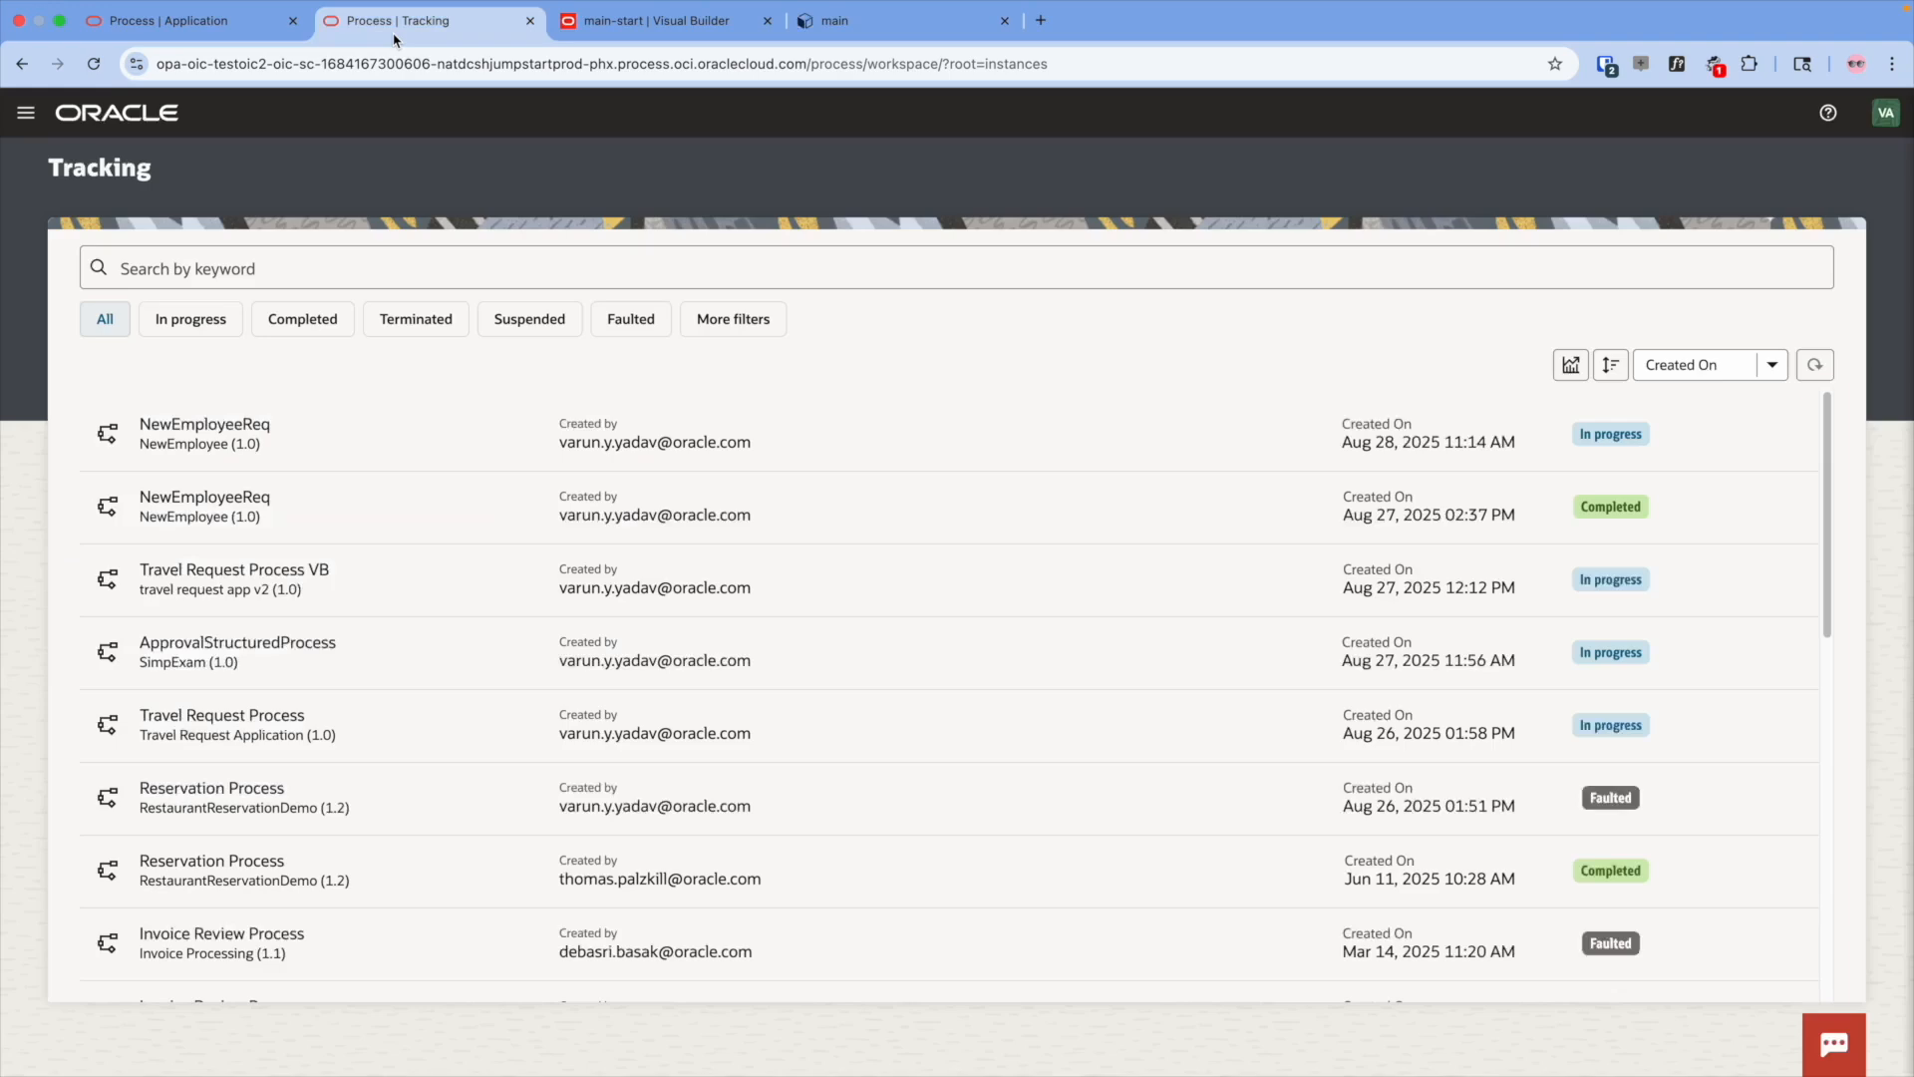
{"action": "left_click", "coordinate": [1814, 364]}
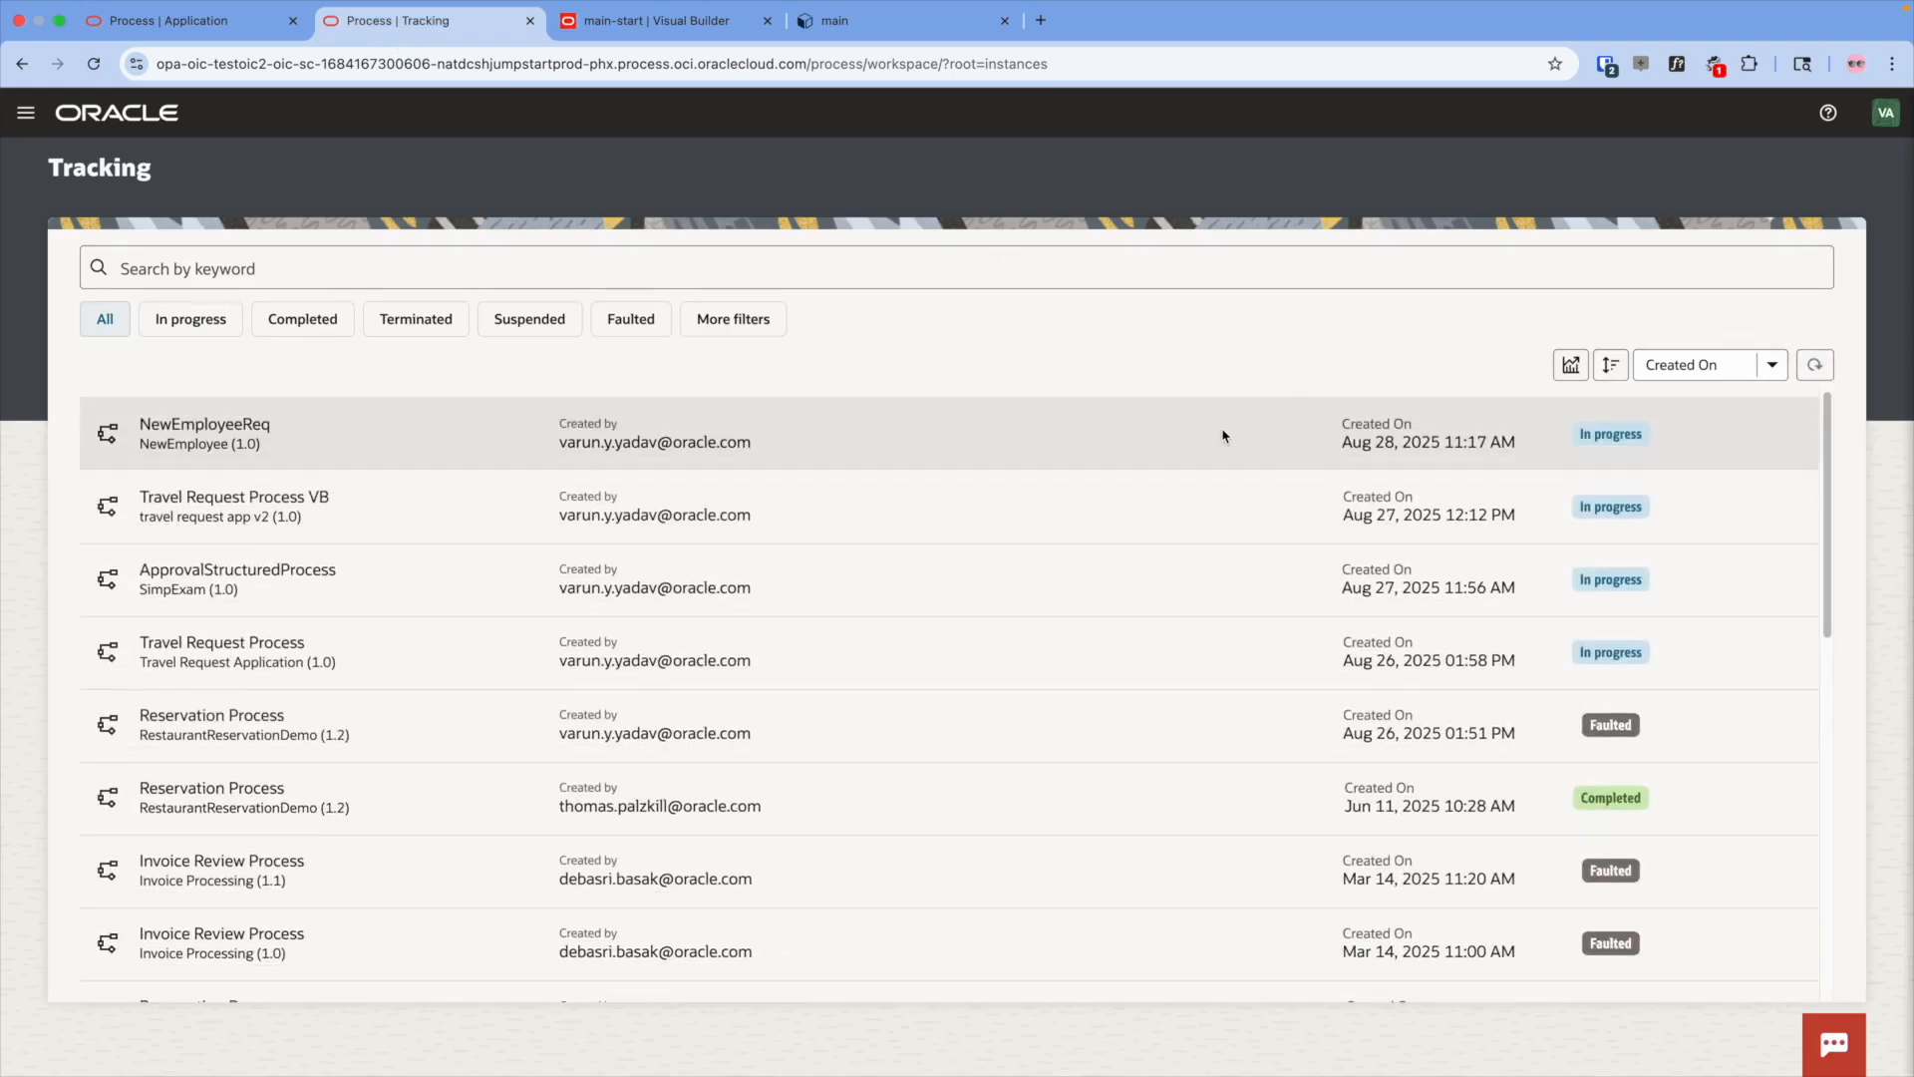
{"action": "left_click", "coordinate": [1223, 434]}
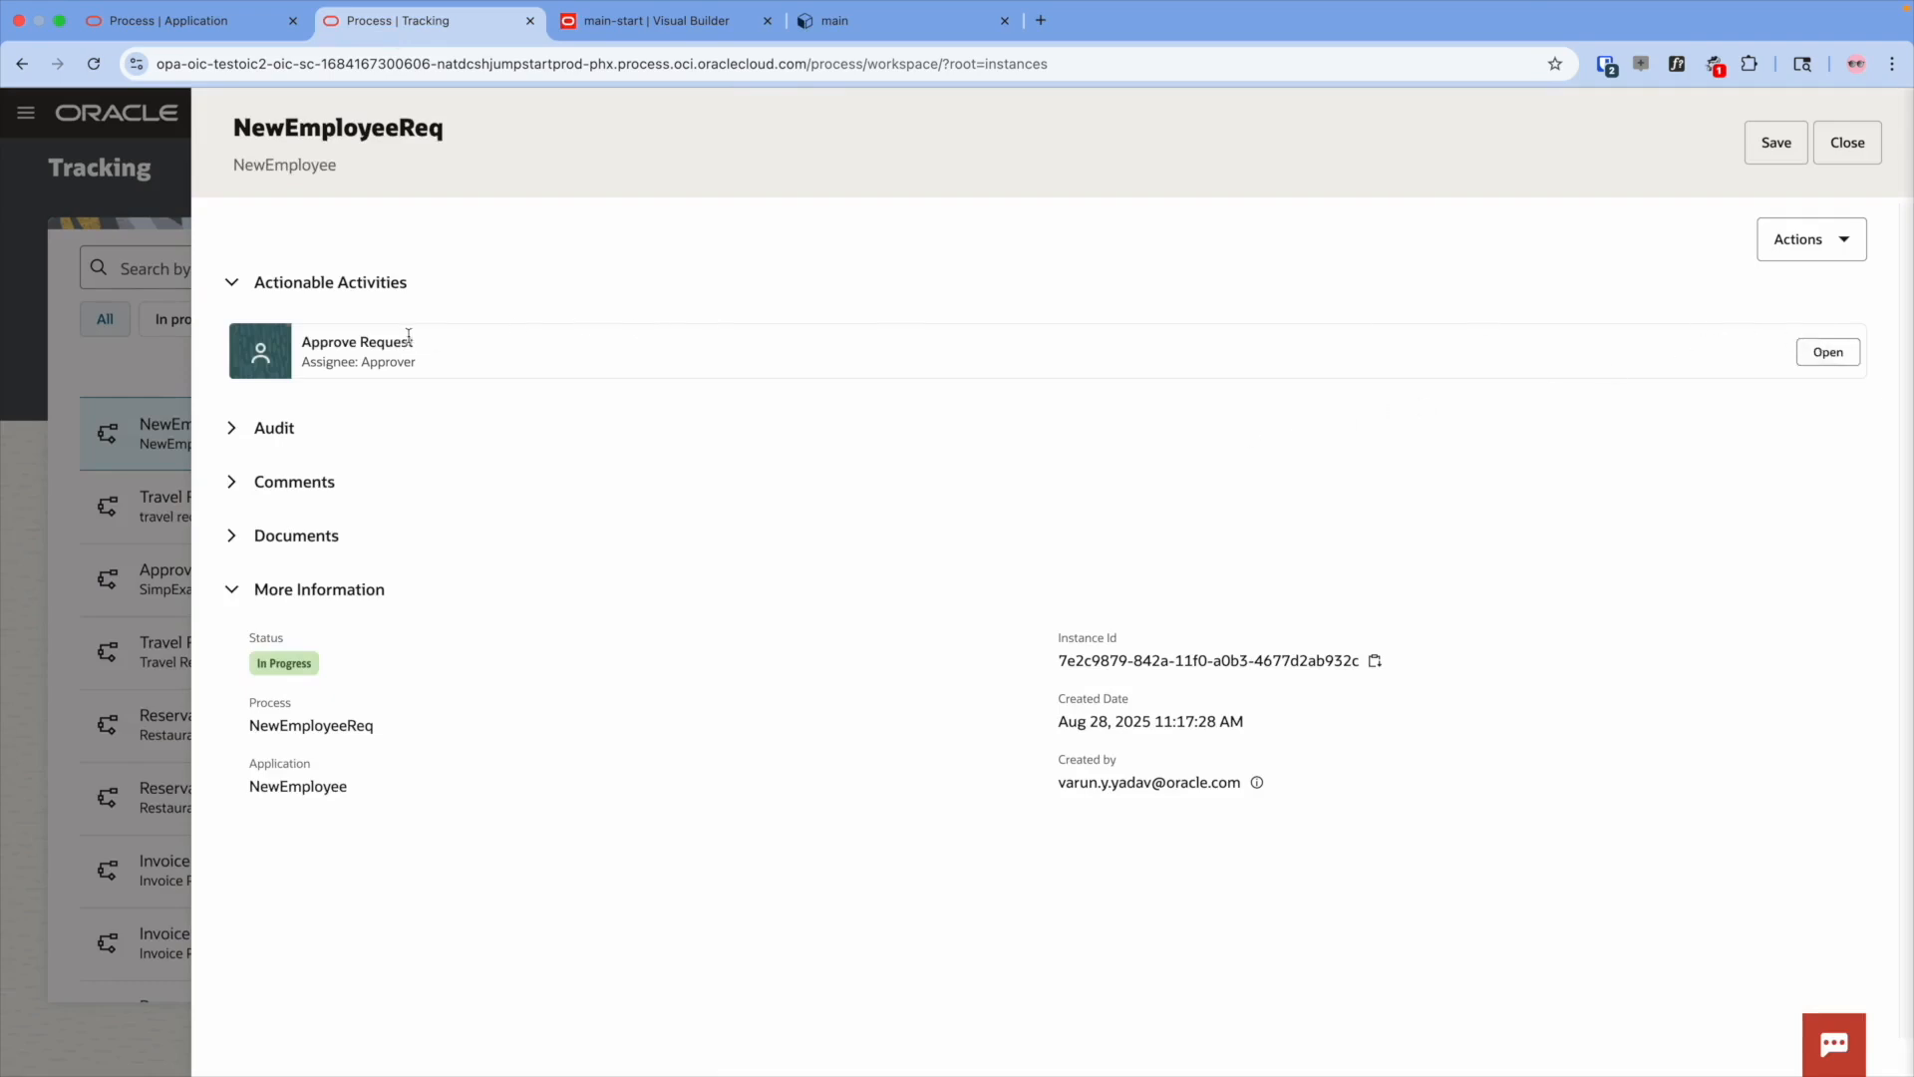
{"action": "left_click", "coordinate": [1806, 351]}
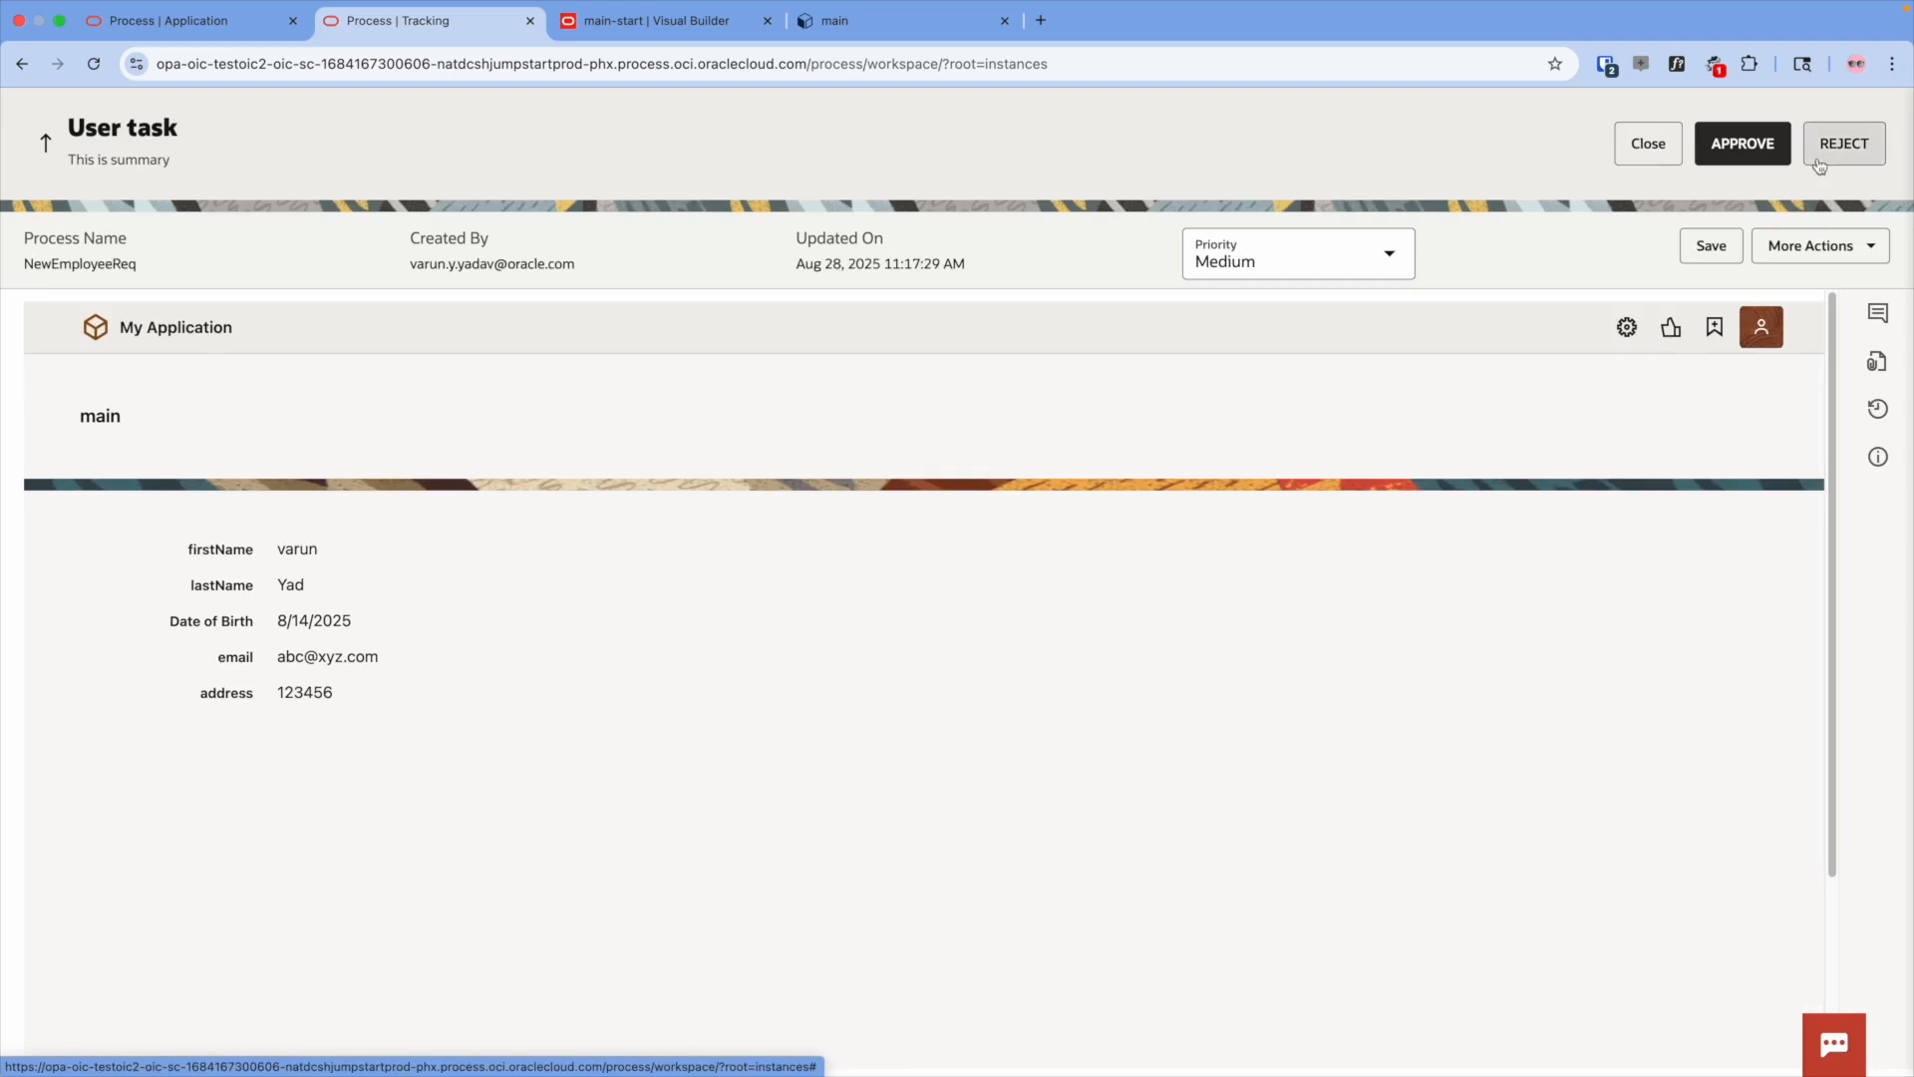
{"action": "left_click", "coordinate": [284, 587]}
{"action": "left_click", "coordinate": [1816, 155]}
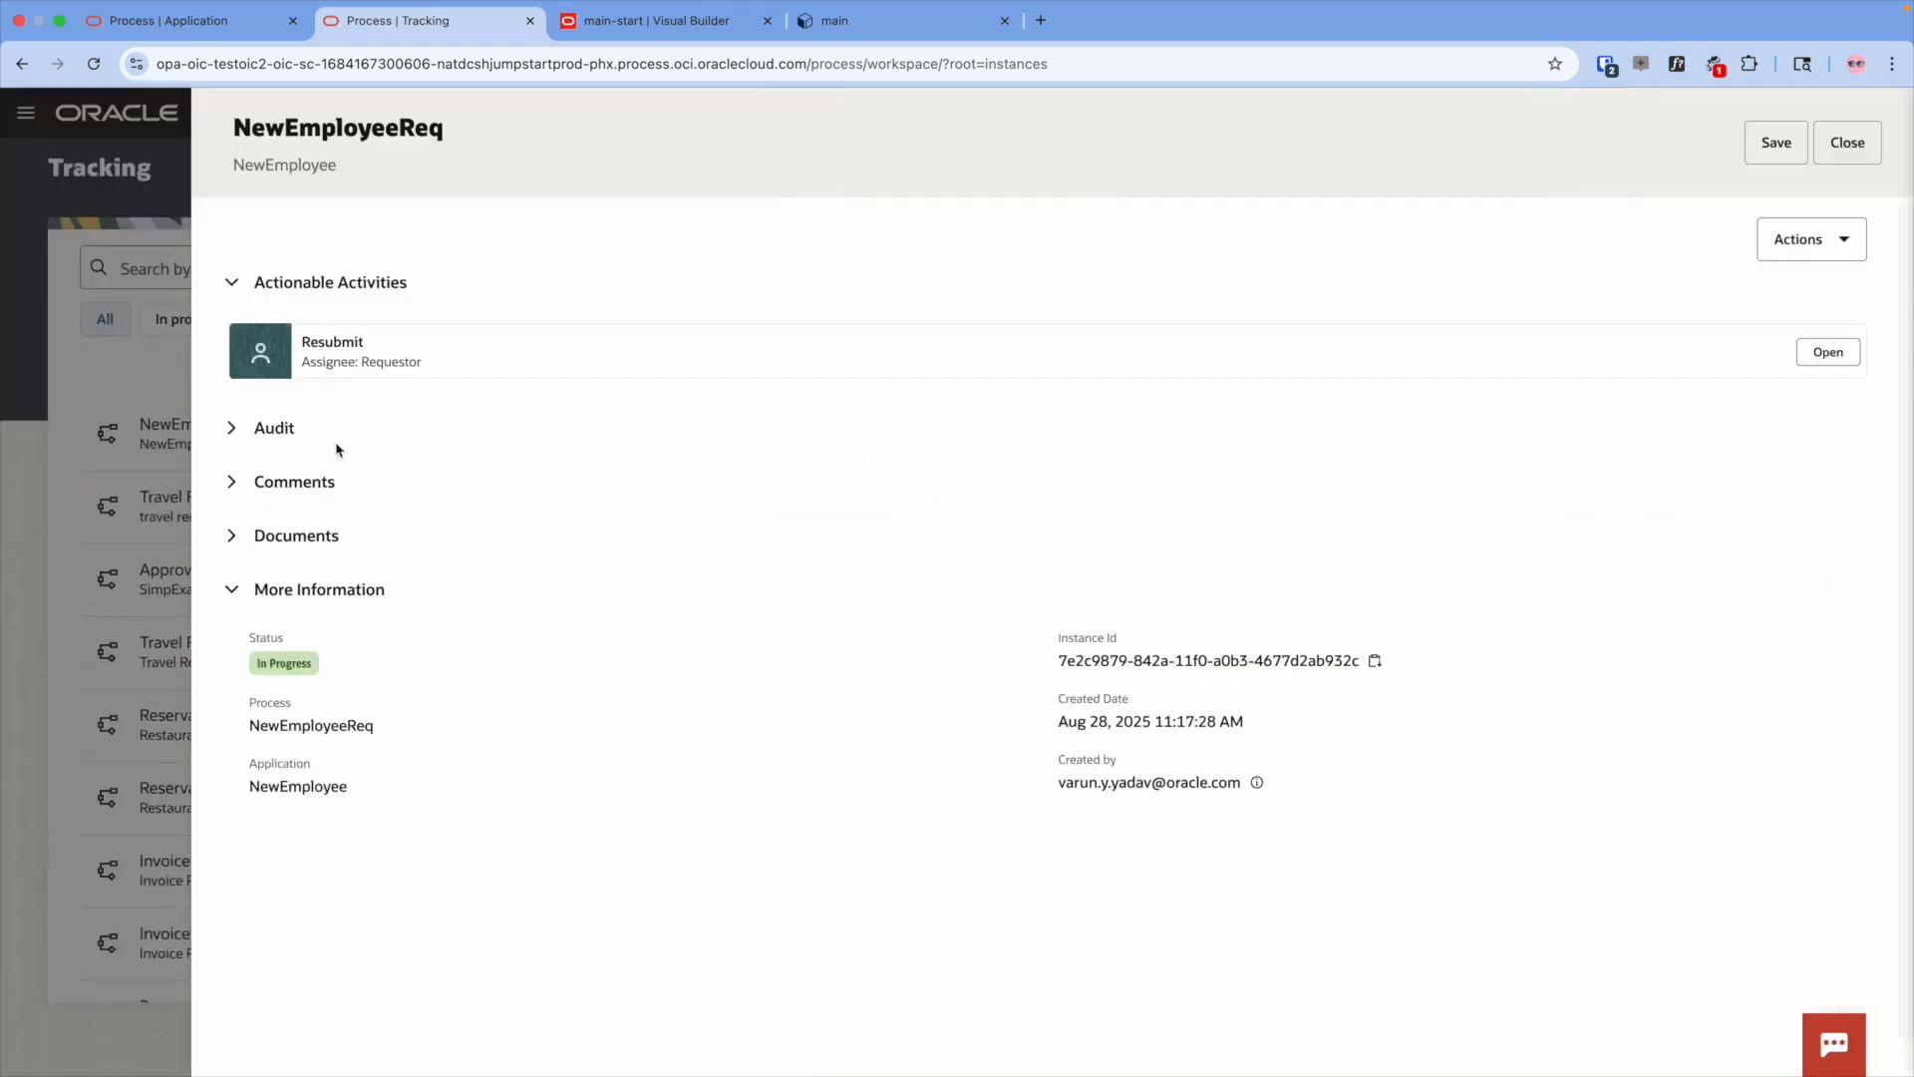
- In the Resubmit task, complete the truncated last name, save, and submit it for approval
{"action": "left_click_drag", "start_coordinate": [305, 341], "coordinate": [377, 344]}
{"action": "left_click", "coordinate": [1827, 351]}
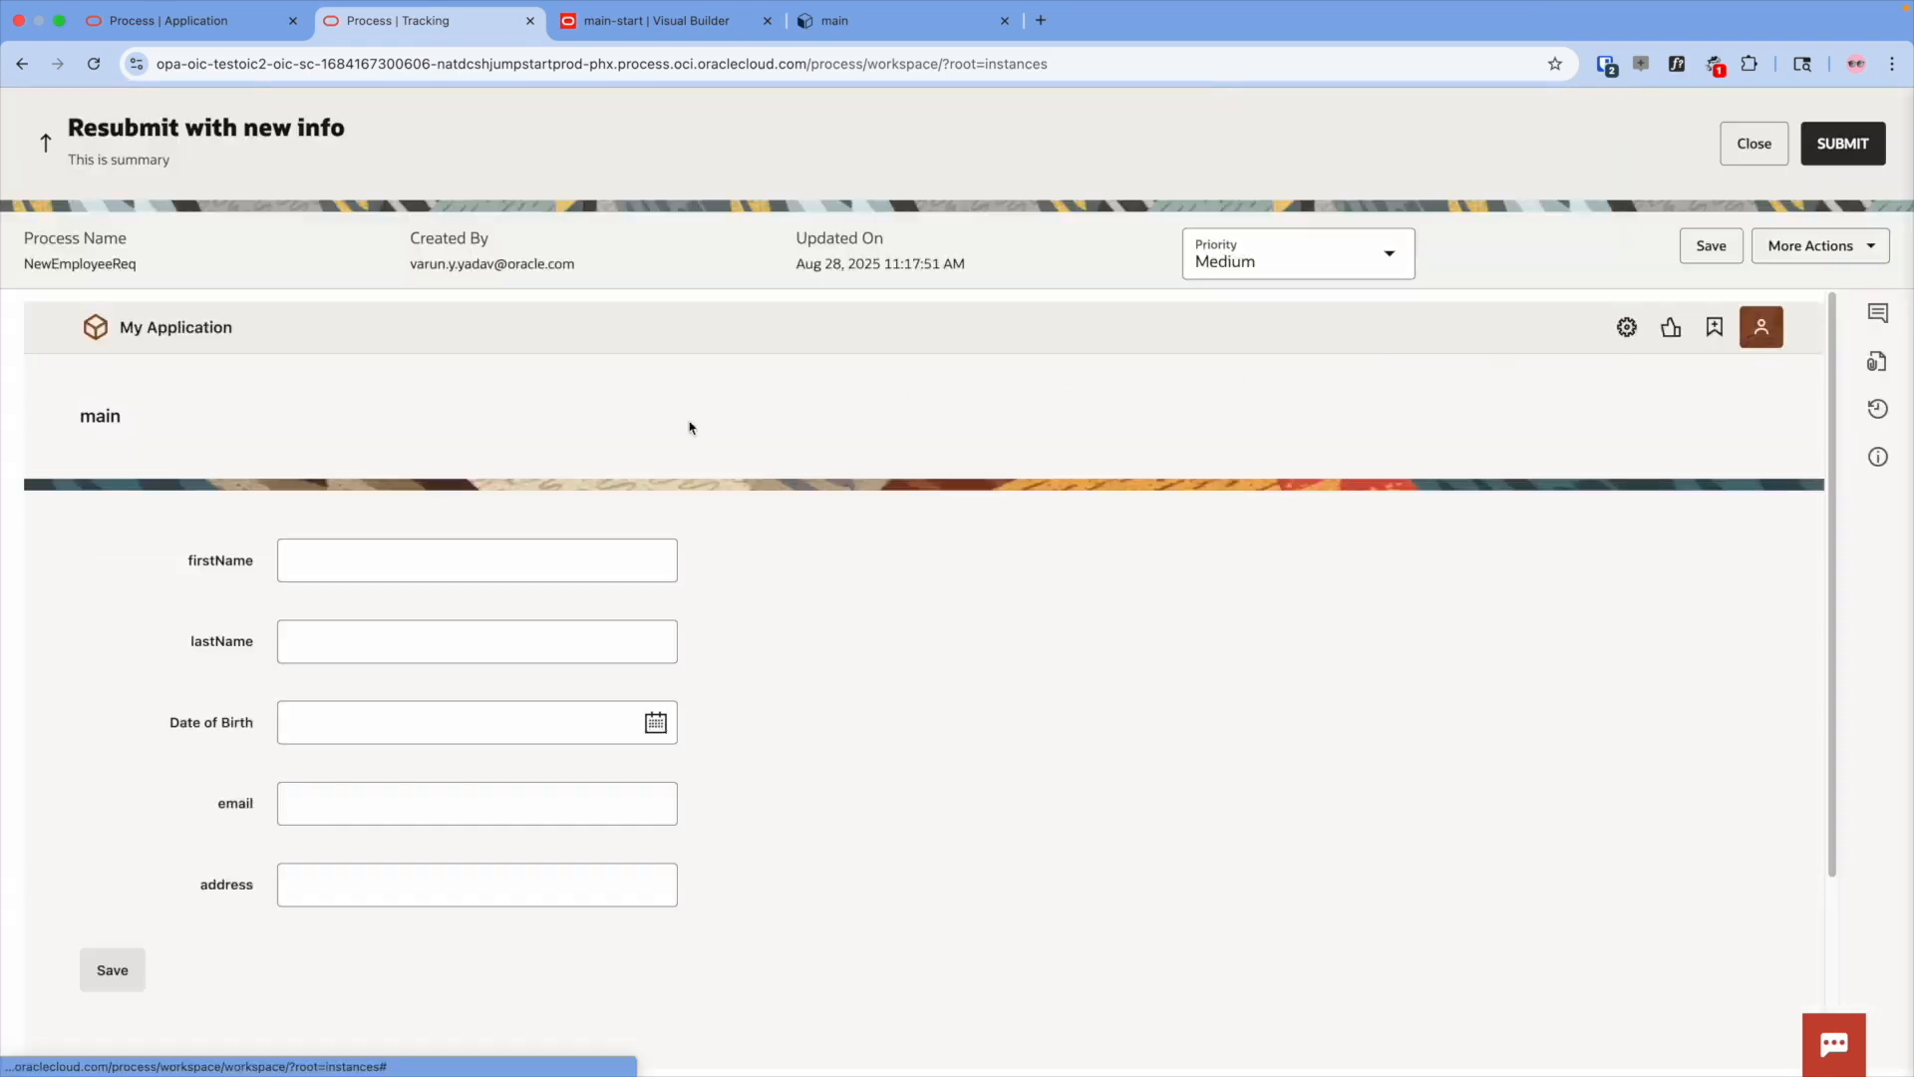
{"action": "left_click", "coordinate": [345, 636]}
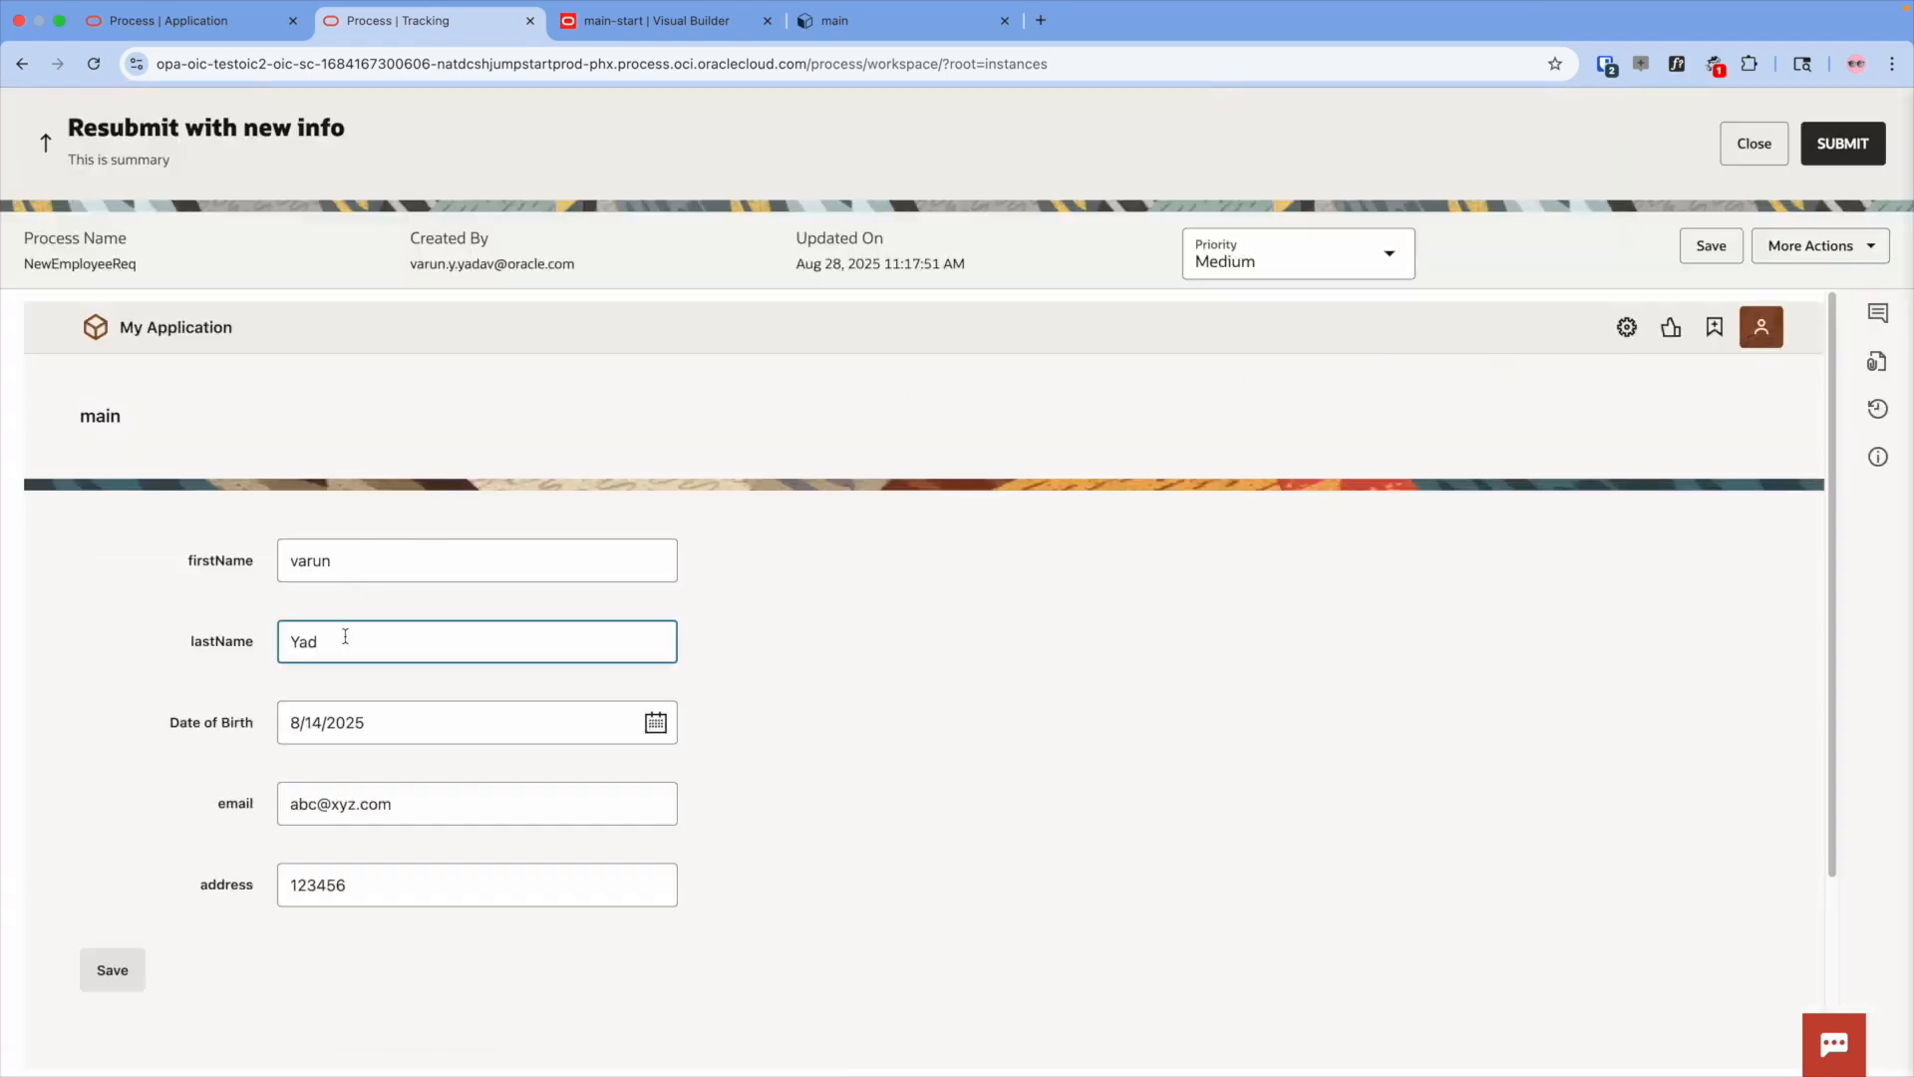
{"action": "type", "text": "av"}
{"action": "left_click", "coordinate": [112, 968]}
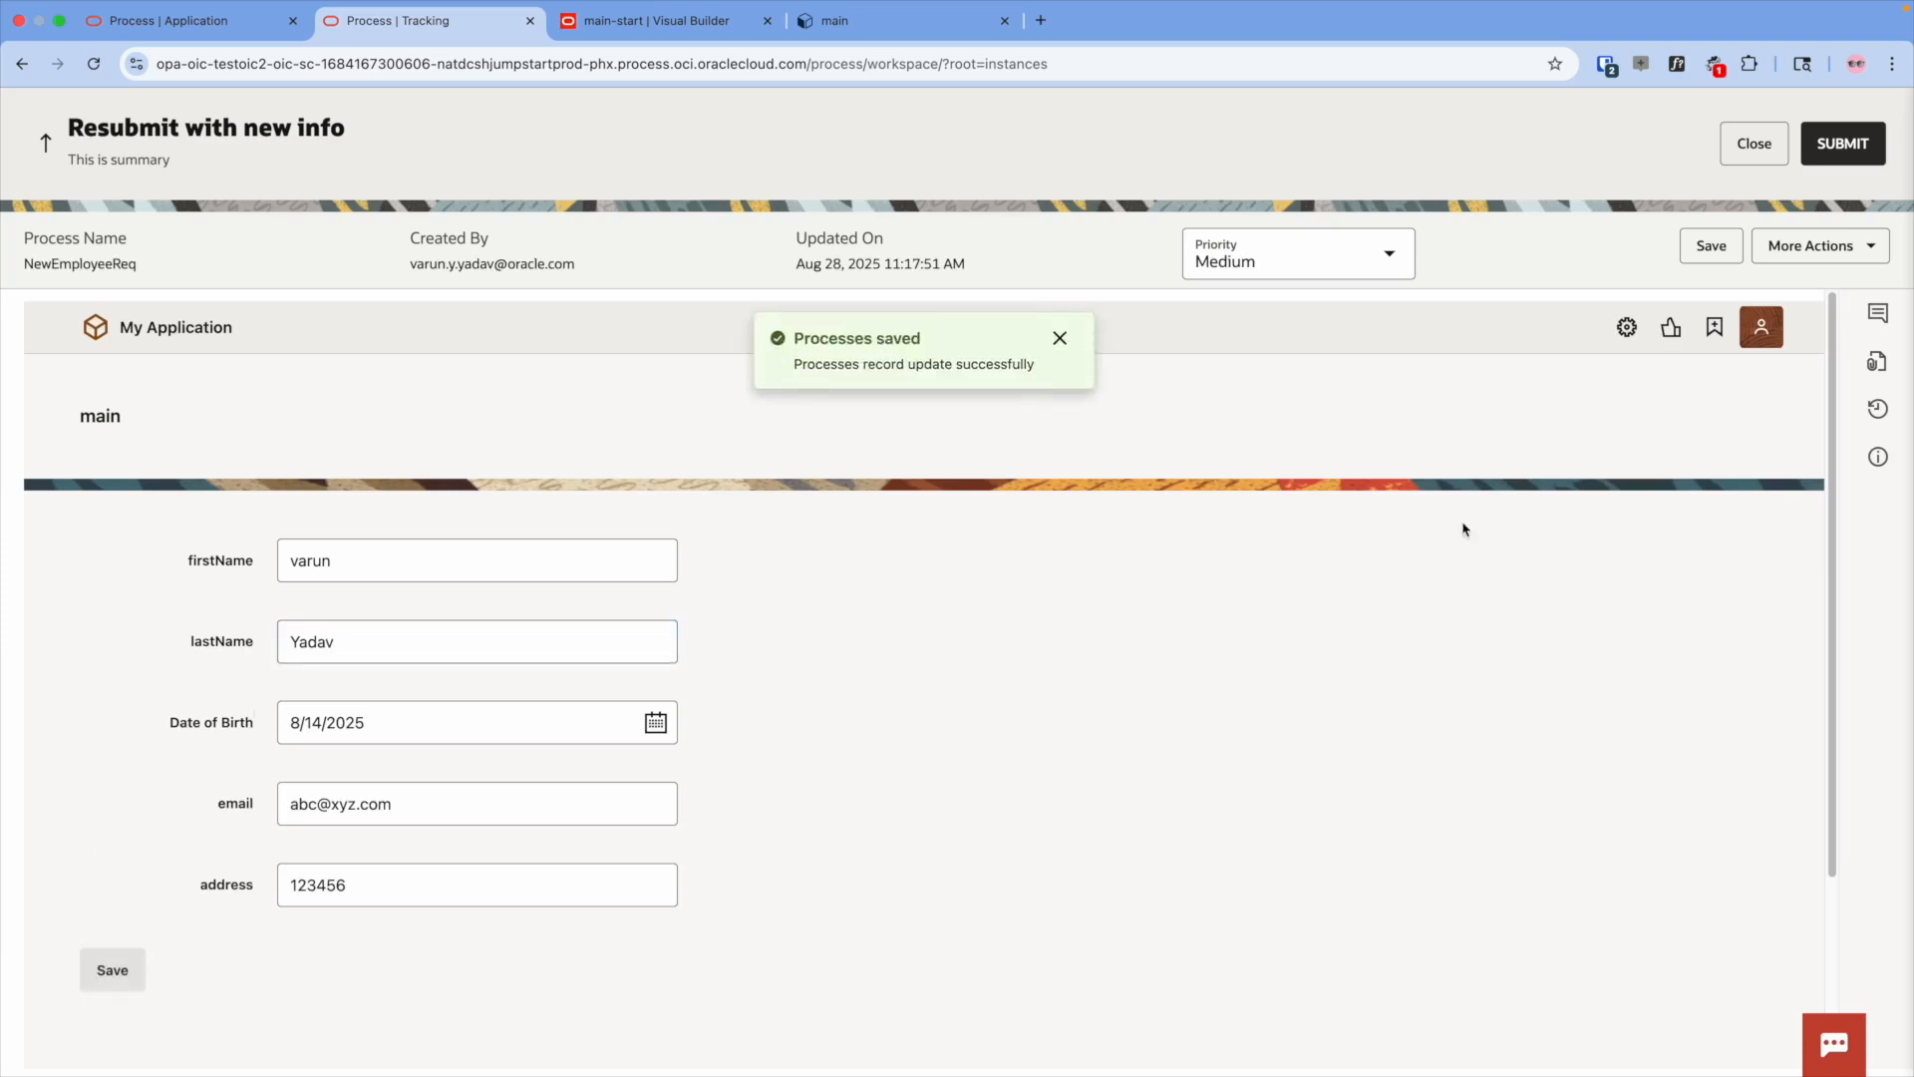
{"action": "left_click", "coordinate": [1837, 159]}
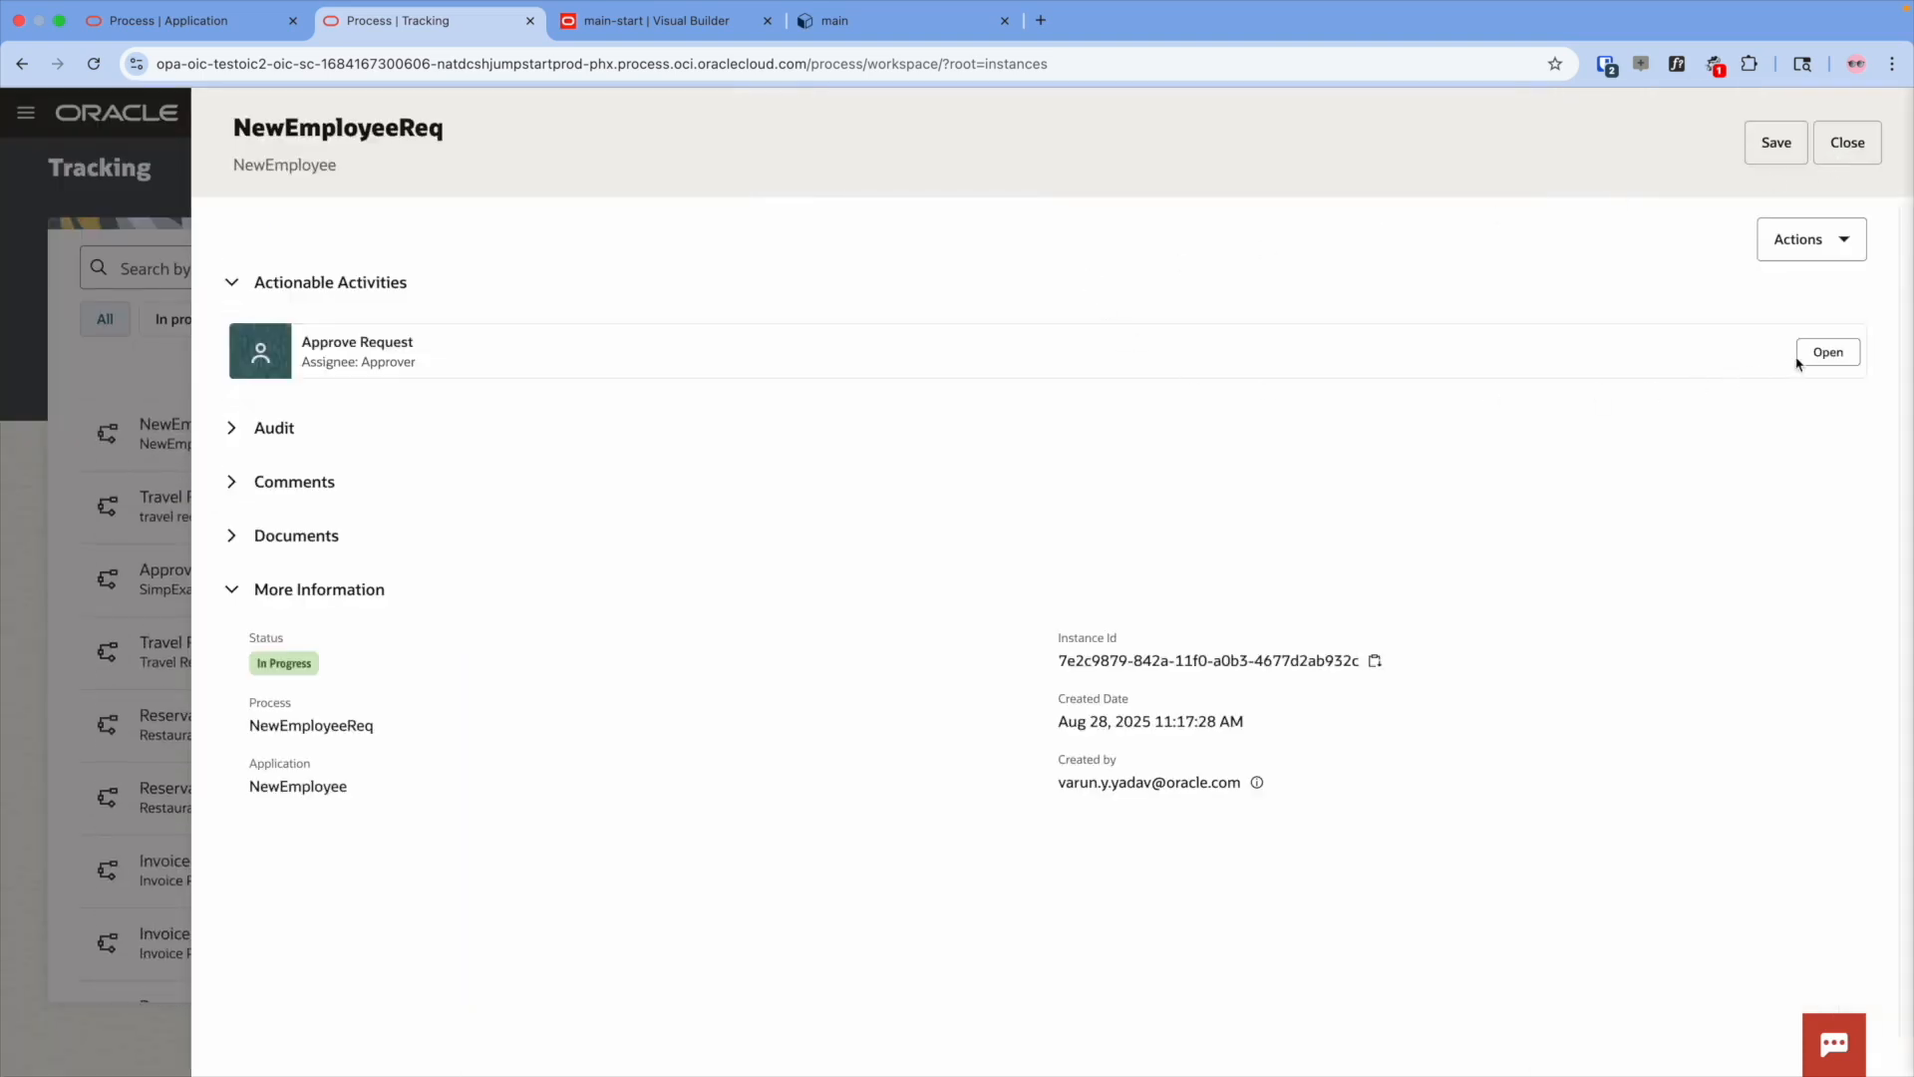
- Approve the resubmitted request, then review the audit trail down to Completed-NewEmployeeReq
{"action": "left_click", "coordinate": [1827, 354]}
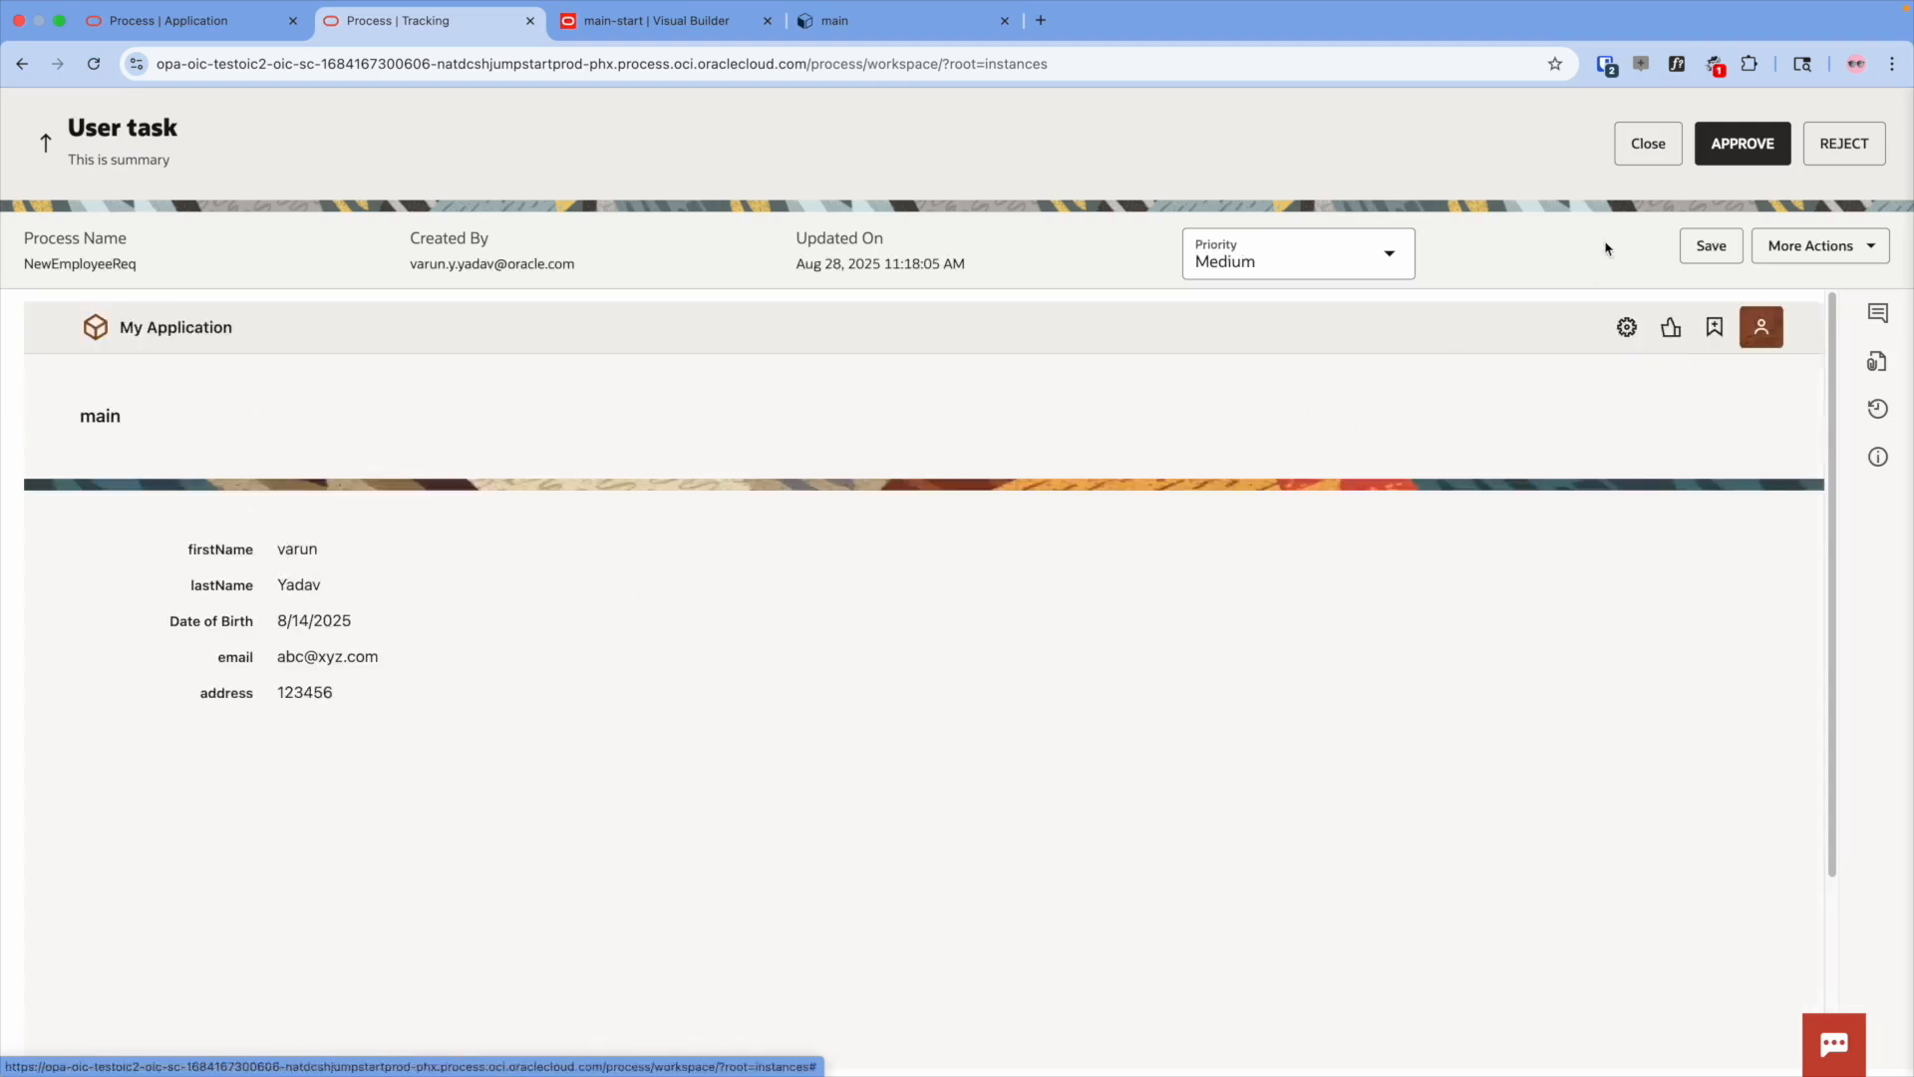
{"action": "left_click", "coordinate": [1714, 150]}
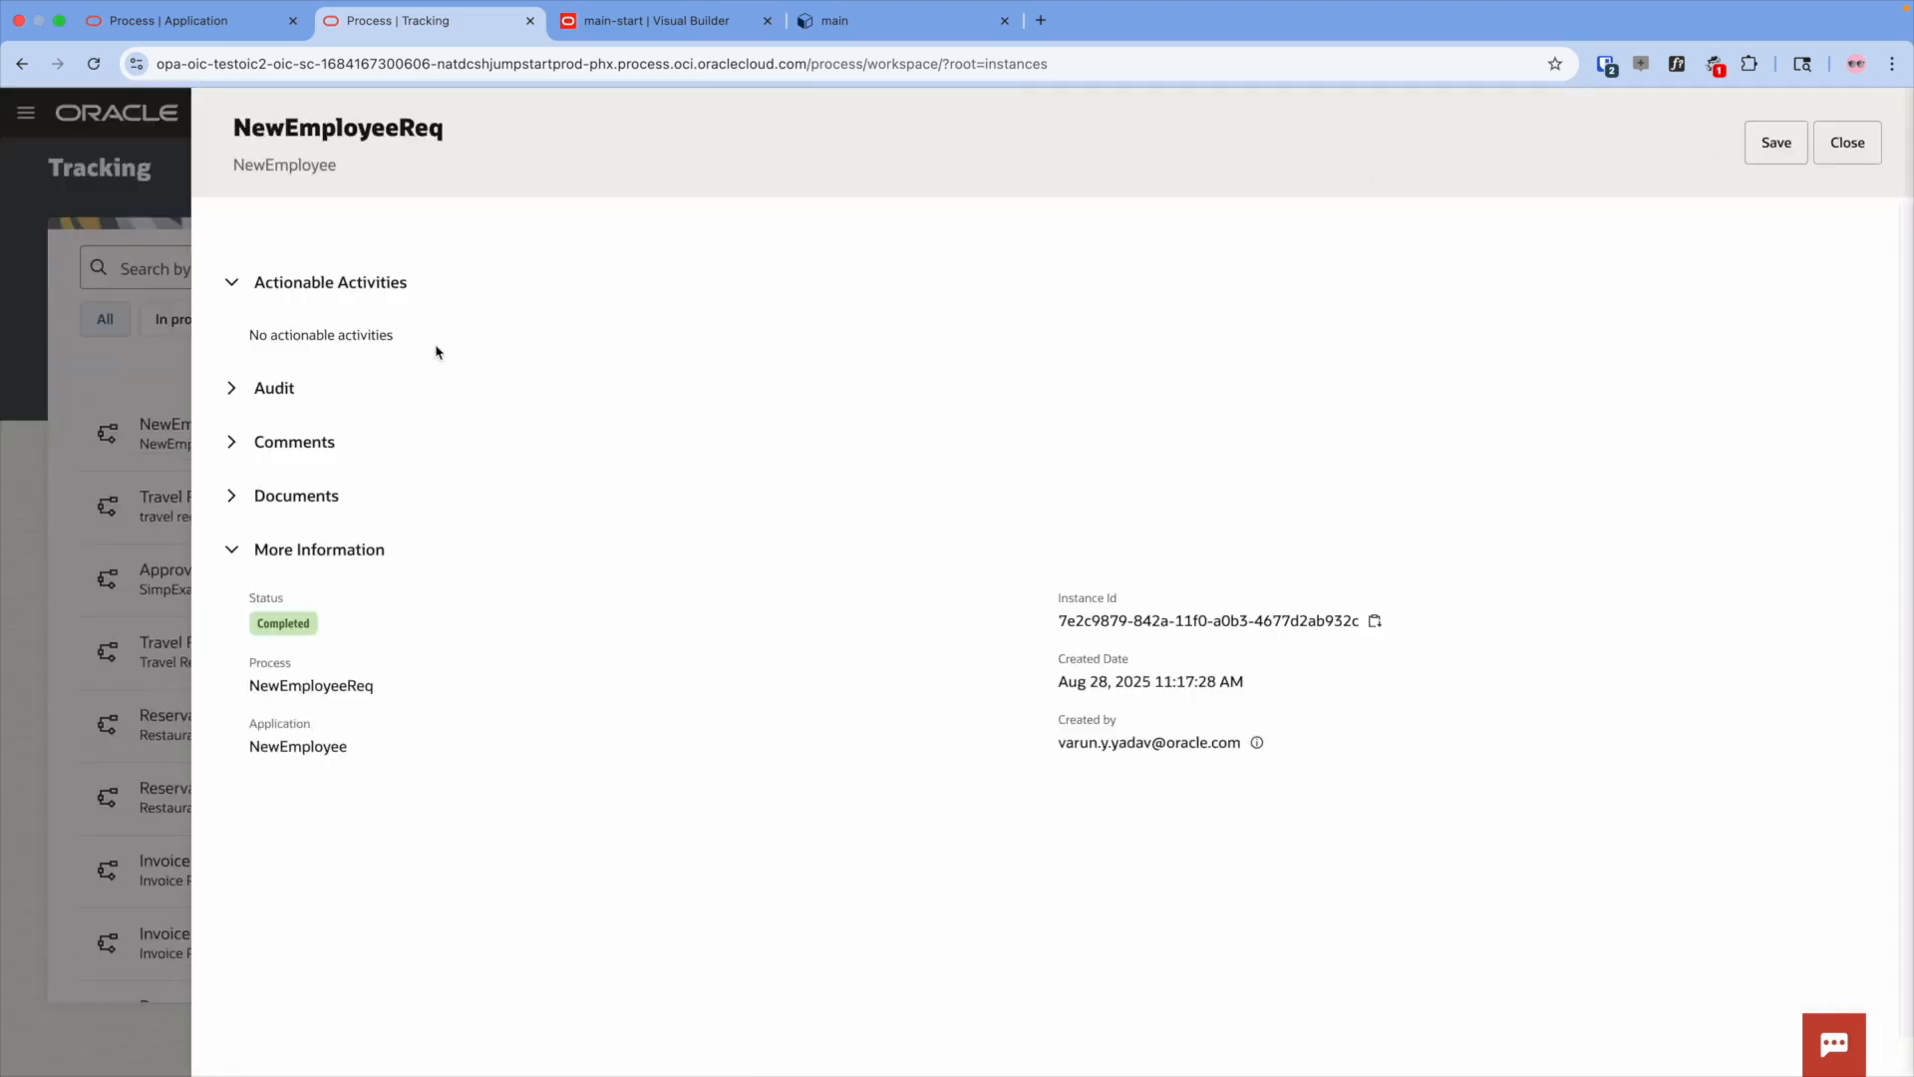
{"action": "left_click", "coordinate": [288, 390]}
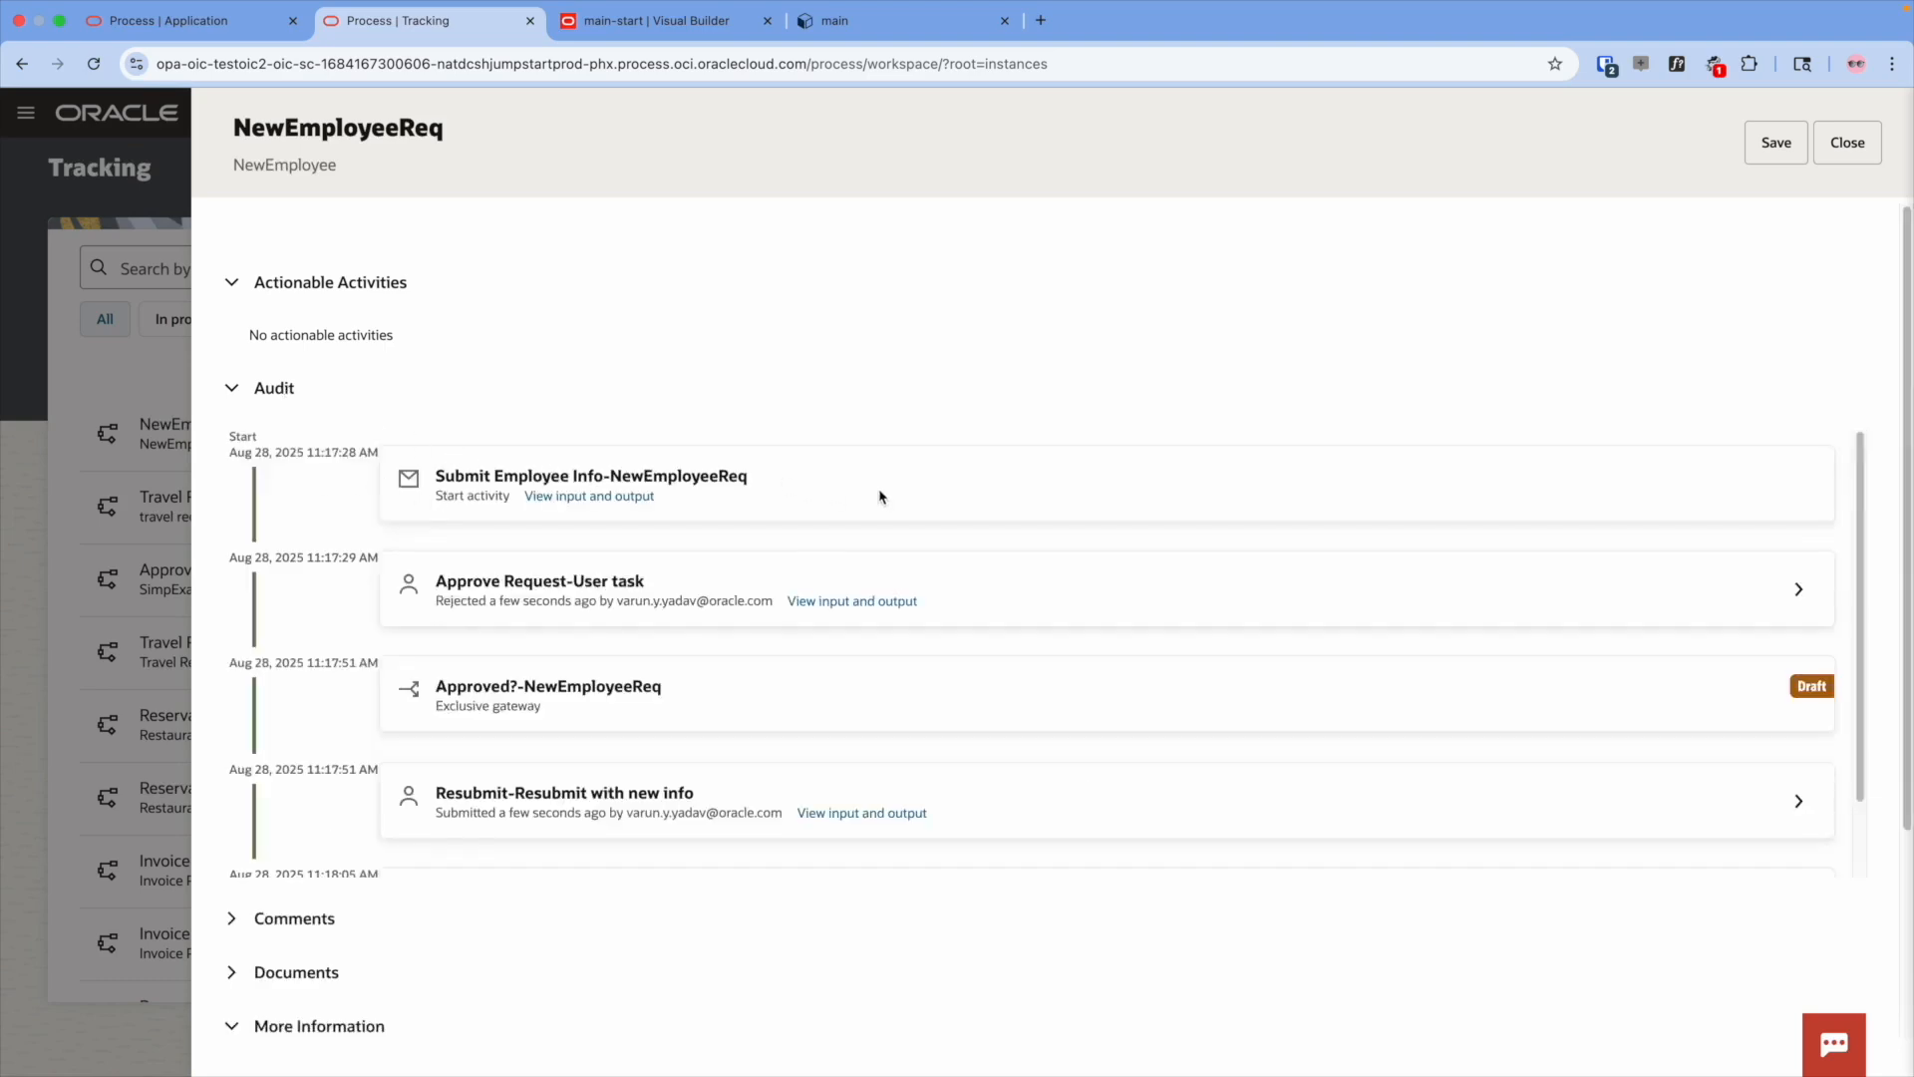
{"action": "scroll", "coordinate": [951, 598], "scroll_direction": "down", "scroll_amount": 3}
{"action": "scroll", "coordinate": [953, 597], "scroll_direction": "down", "scroll_amount": 2}
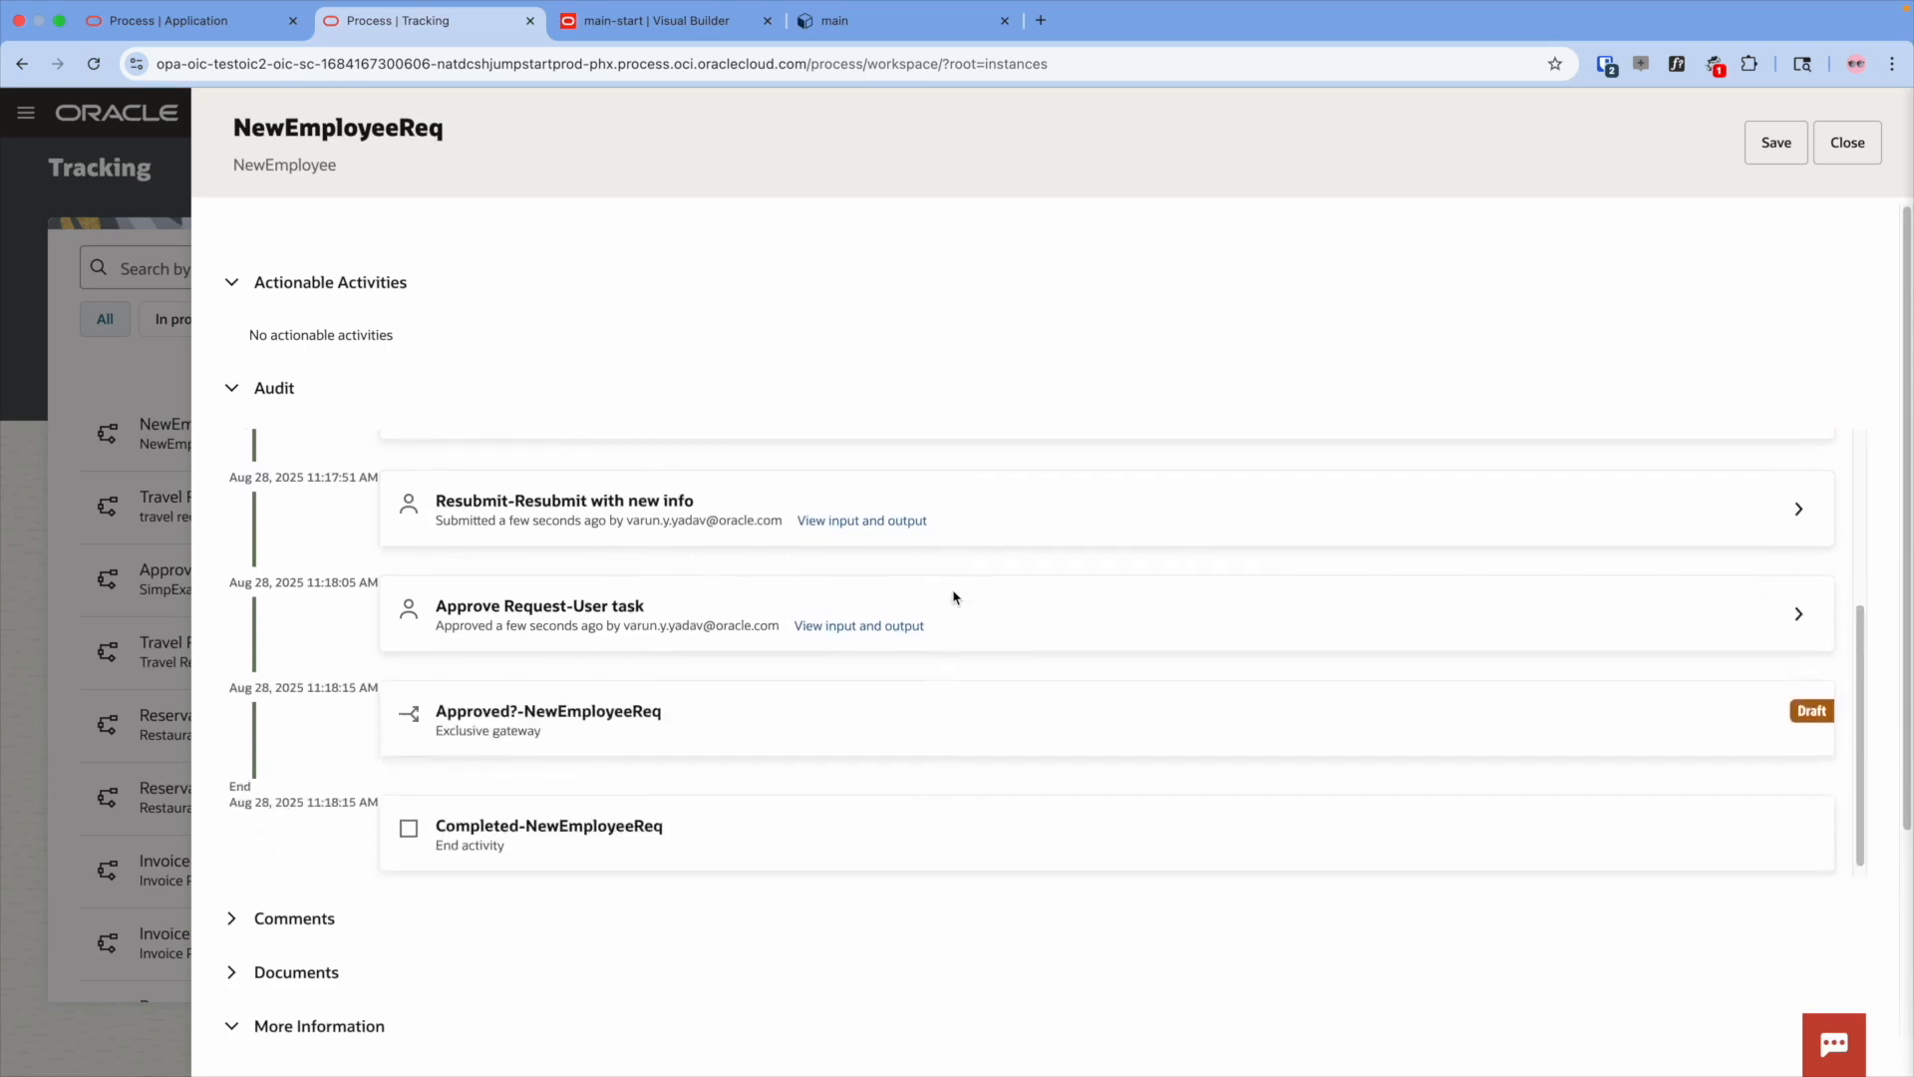
{"action": "scroll", "coordinate": [953, 597], "scroll_direction": "down", "scroll_amount": 1}
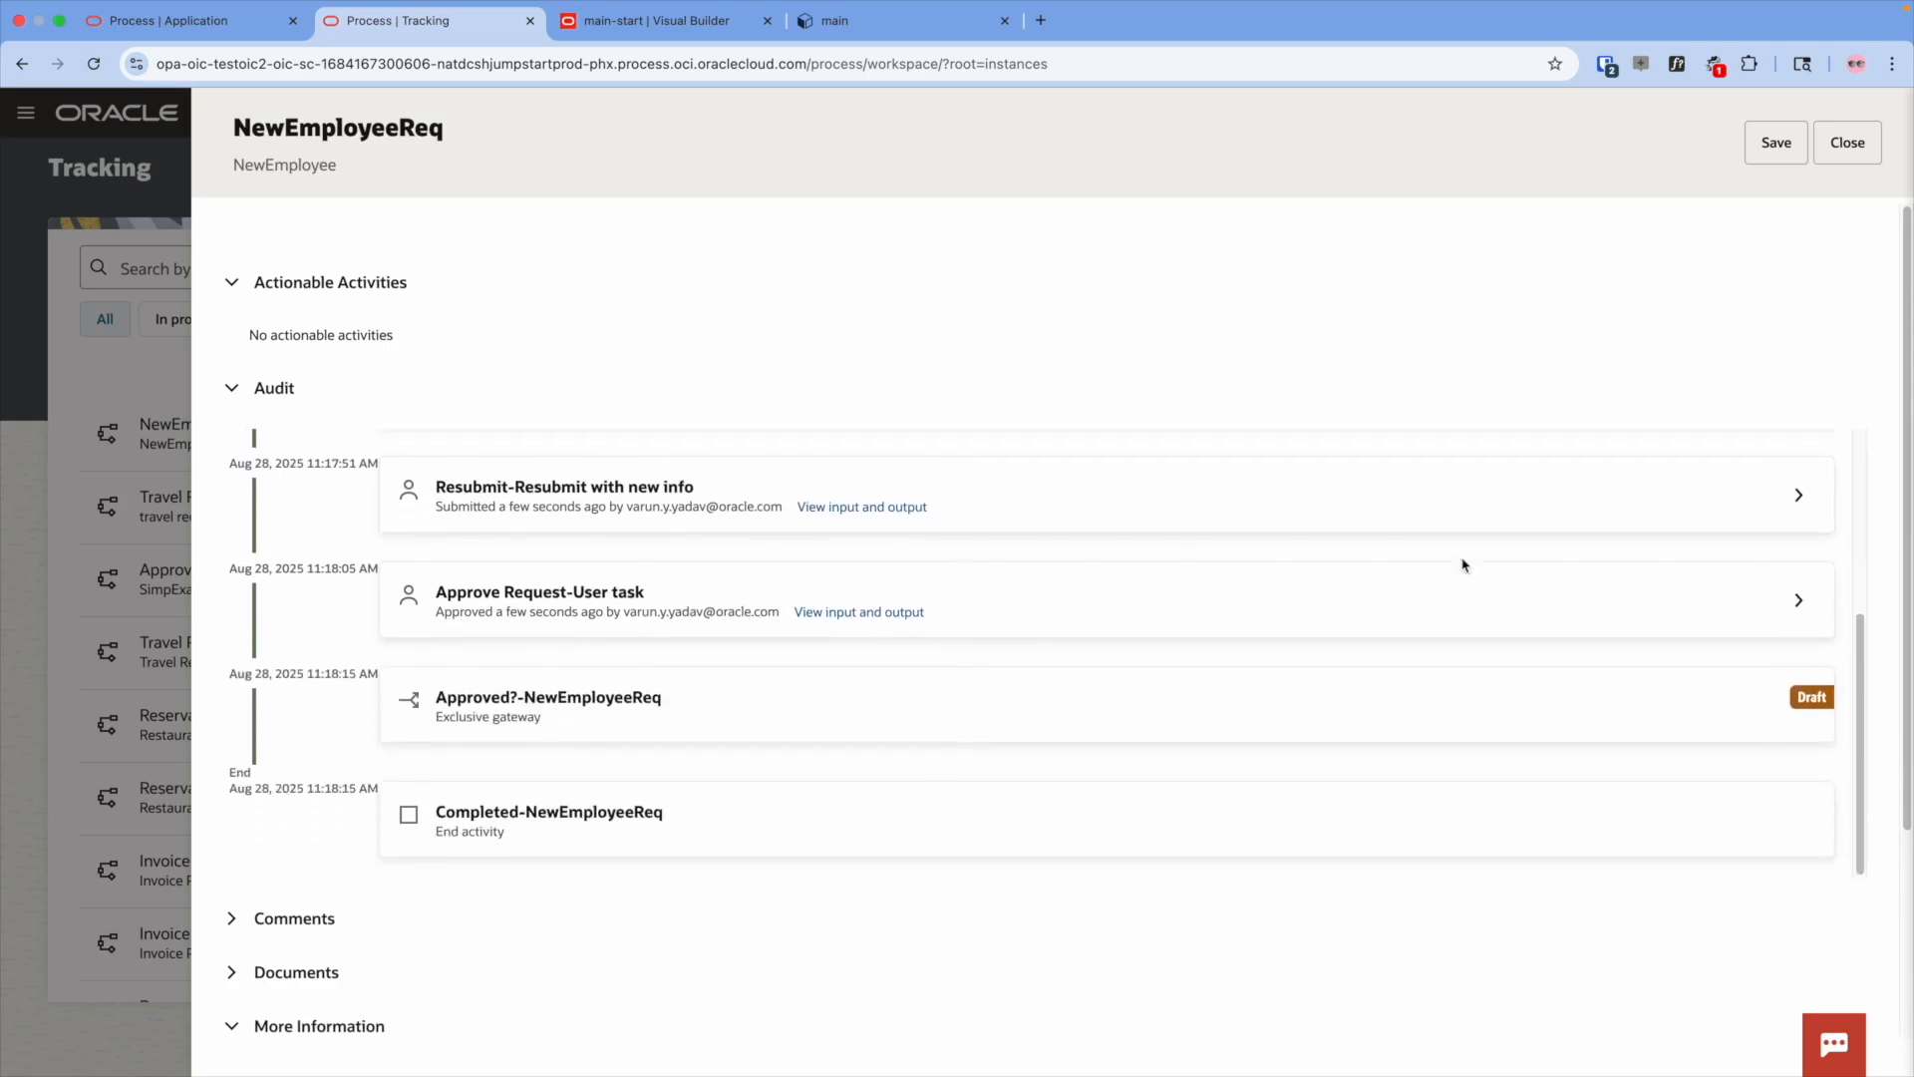